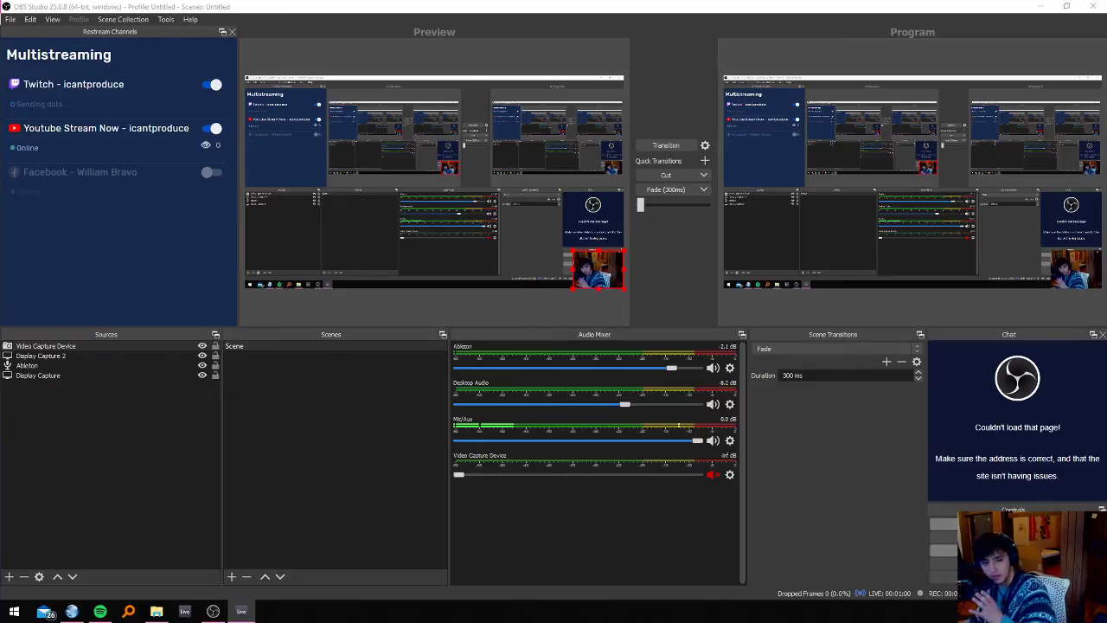
From the Downloads folder, bring the JiV - Chugga and Circadian Riff songs into Ableton Live on the other display, and close the folder.
click(156, 611)
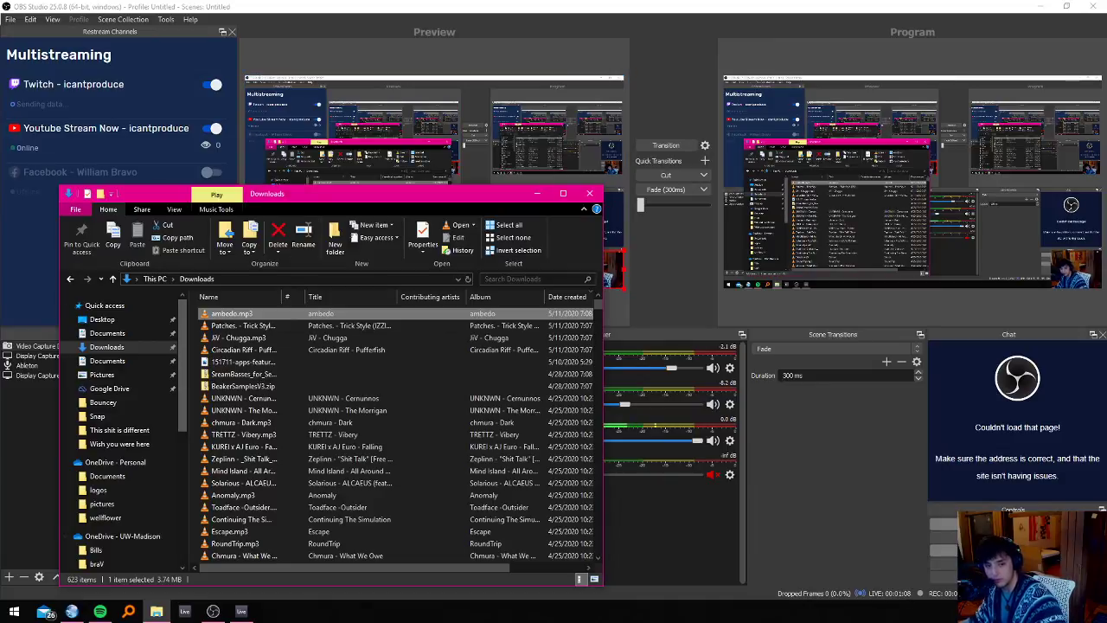
click(242, 325)
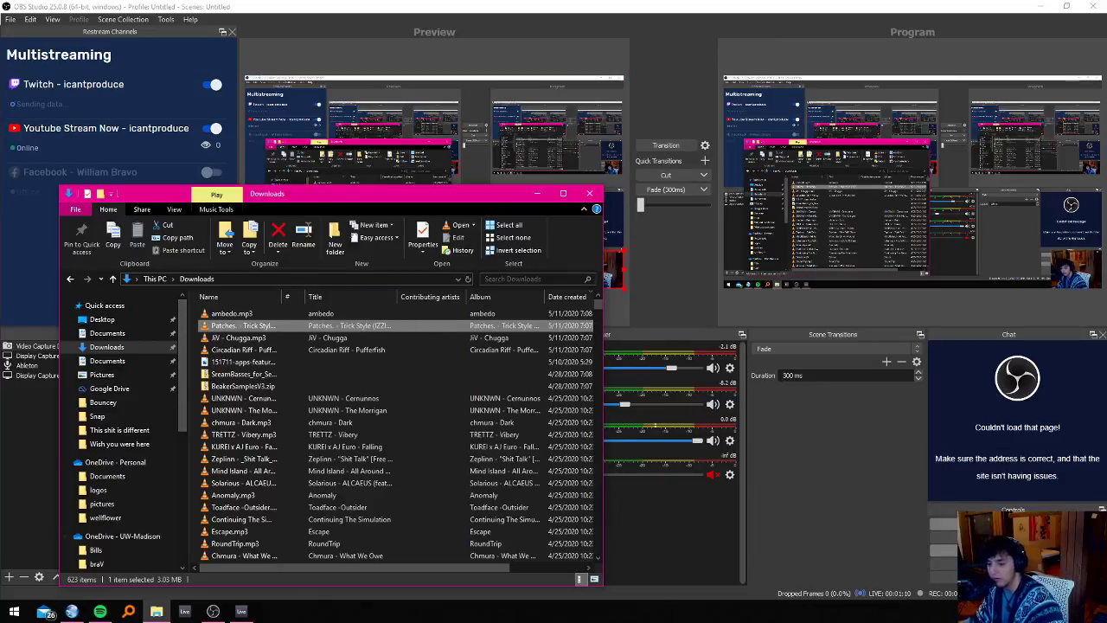
drag(243, 337, 1106, 363)
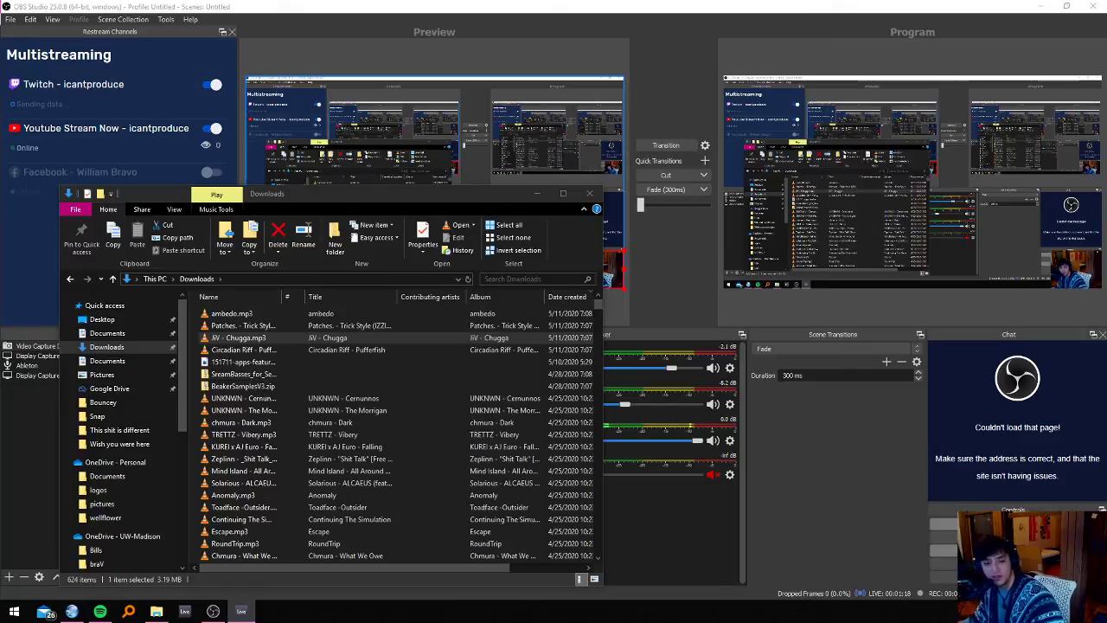
drag(348, 351, 350, 2)
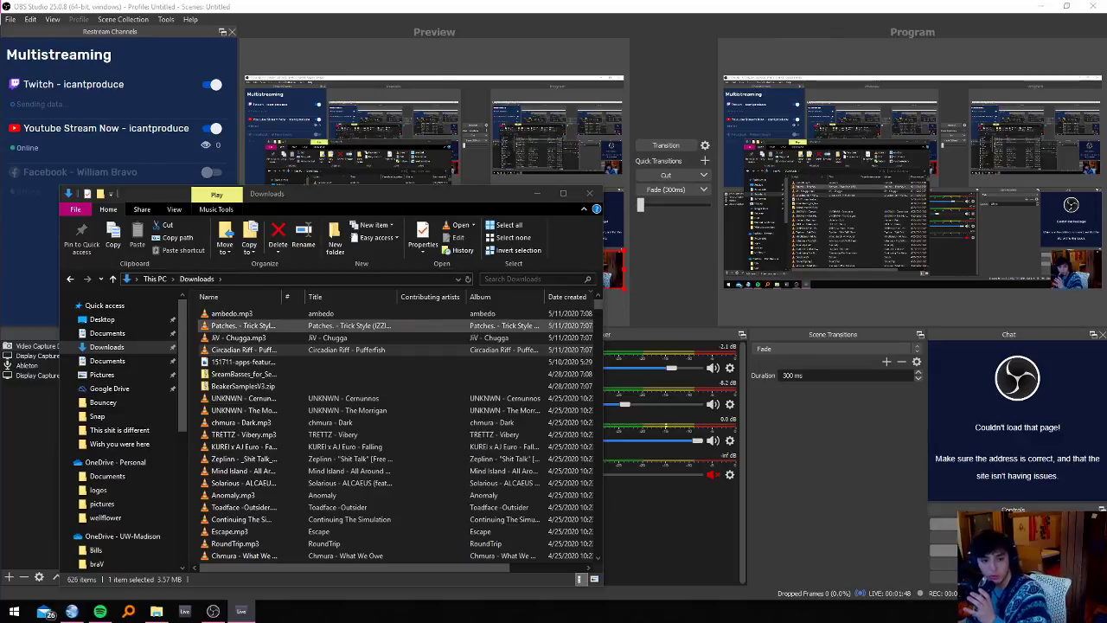
drag(259, 338, 1106, 415)
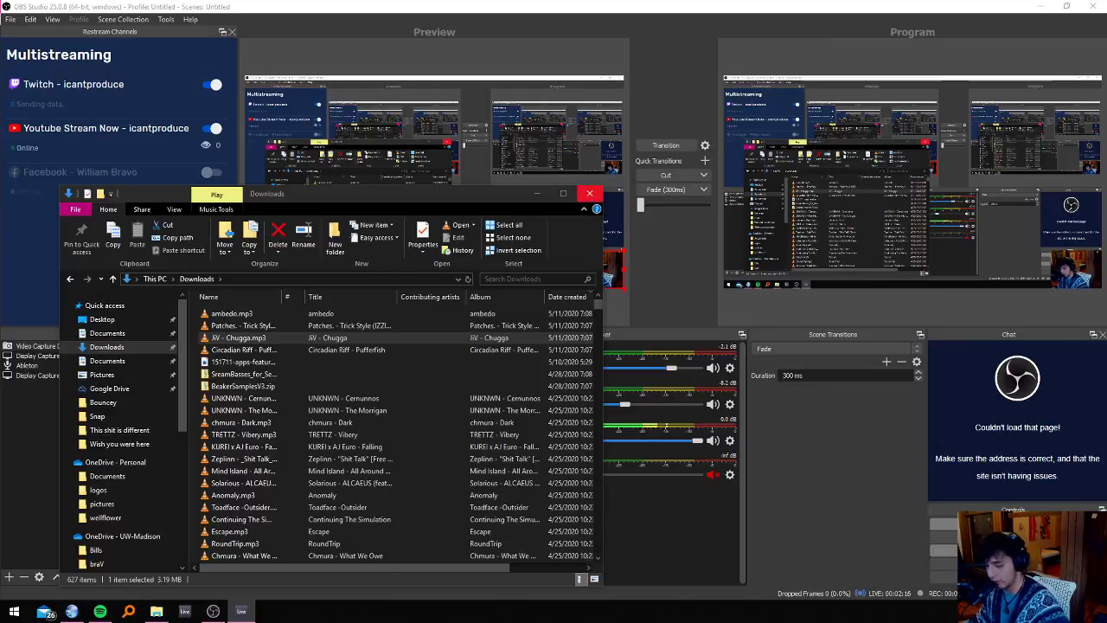
click(589, 192)
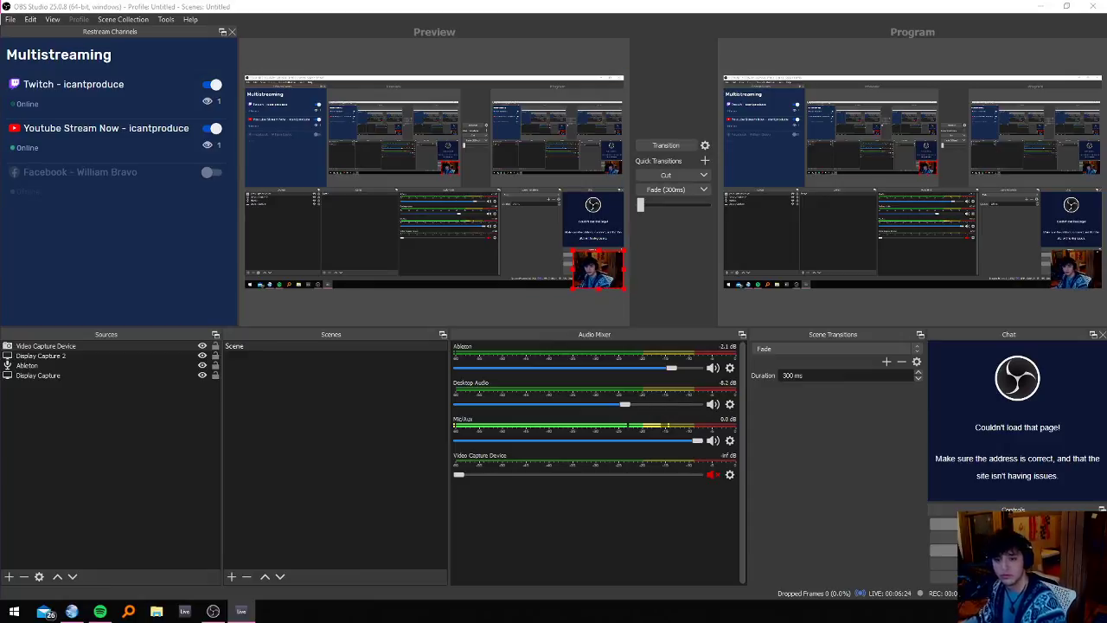
key(alt+Tab)
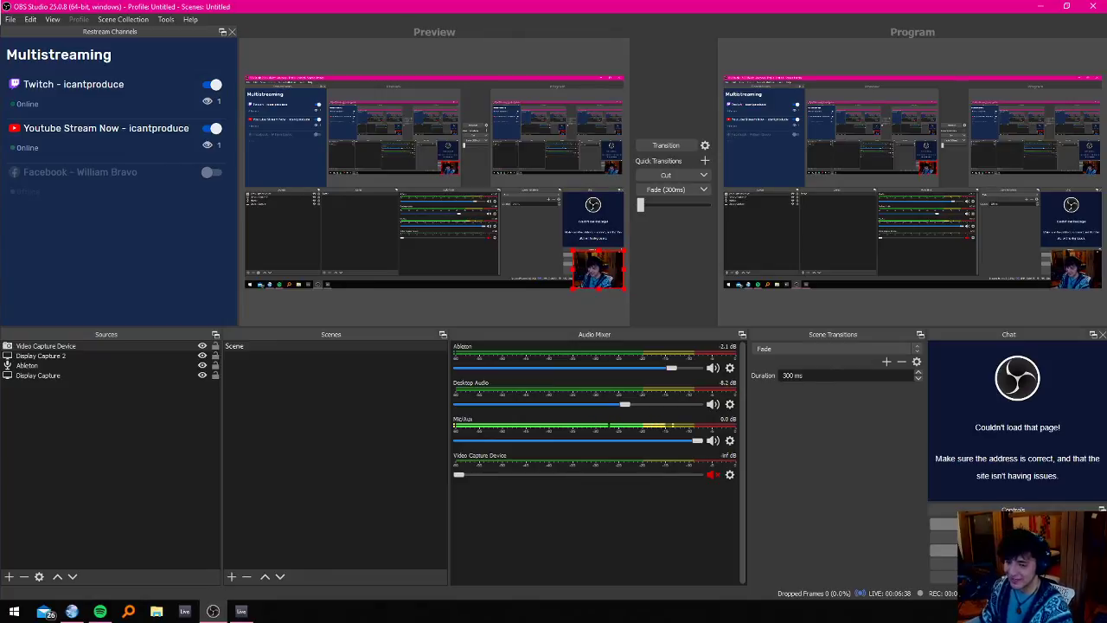
key(alt+Tab)
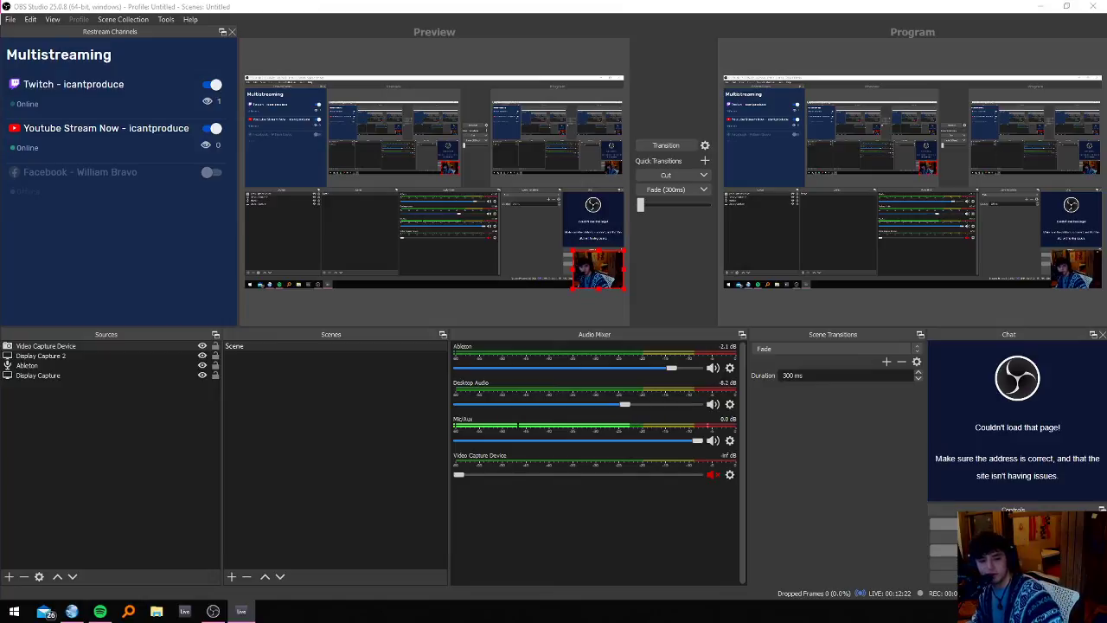
Open the Downloads folder in a new File Explorer window.
key(super+e)
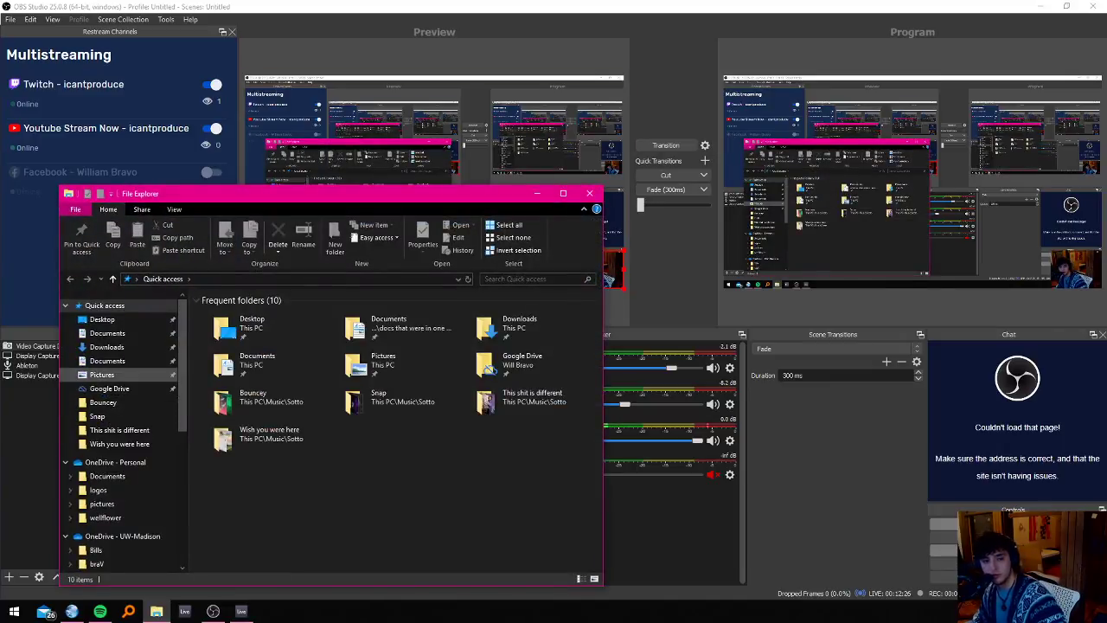
click(107, 333)
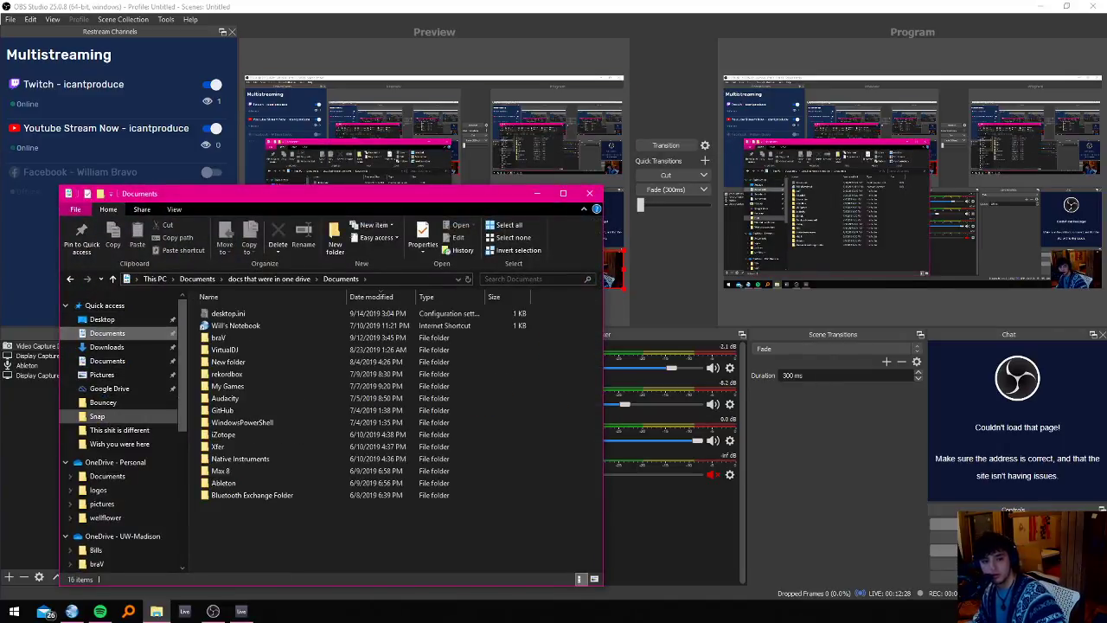
scroll(113, 415, down, 5)
scroll(113, 415, down, 1)
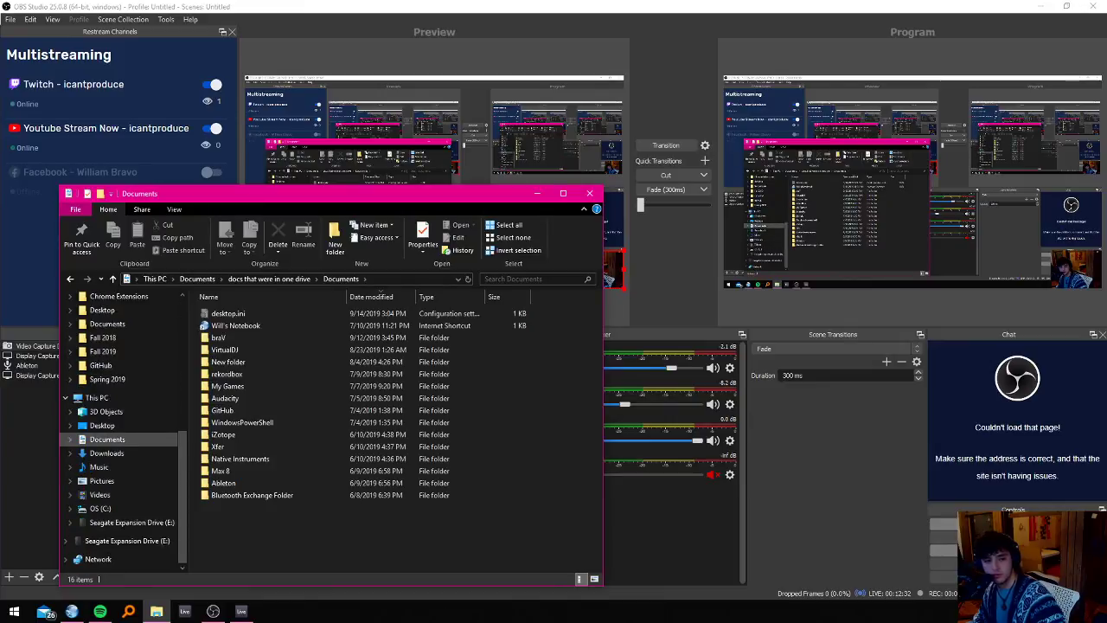
click(106, 453)
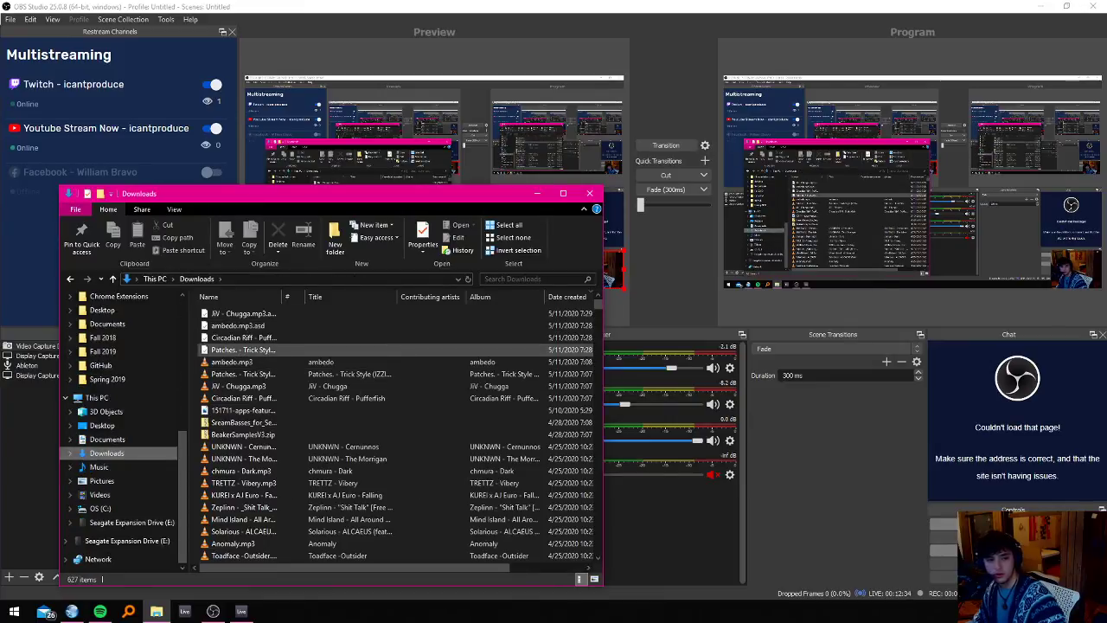
Select the ambedo, Patches. - Trick Style, JiV - Chugga and Circadian Riff mp3 files and add them to the Ableton Live set.
click(232, 362)
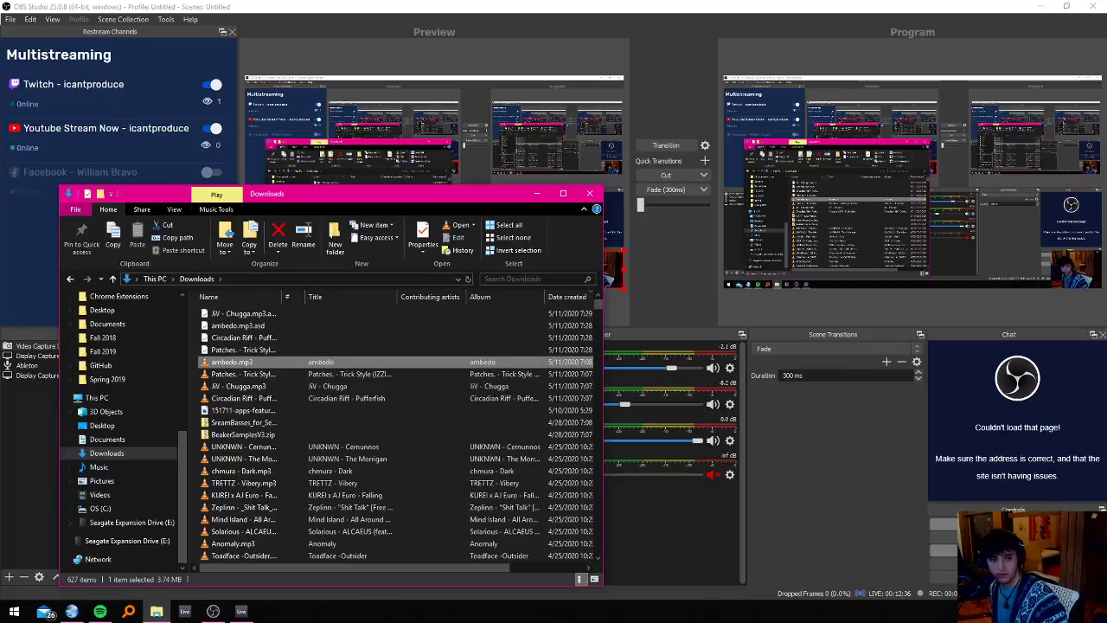
key(shift+Down)
key(shift+Down)
key(shift+Down)
drag(246, 398, 362, 370)
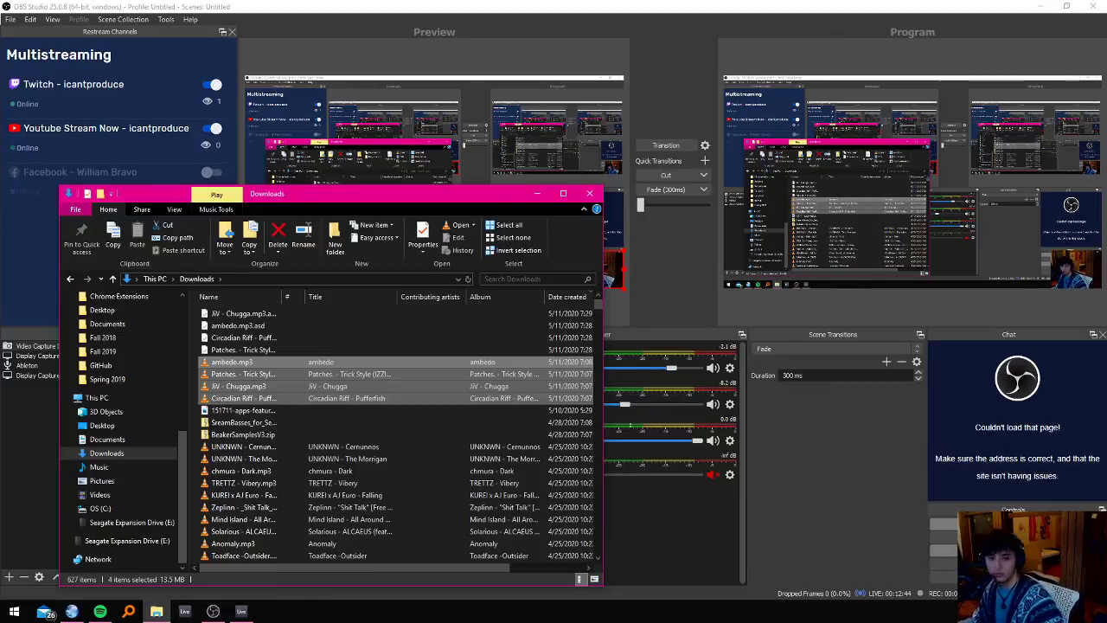
Add the Patches. - Trick Style, JiV - Chugga and Circadian Riff mp3 files to further Ableton Live tracks, and close the Downloads window.
click(216, 375)
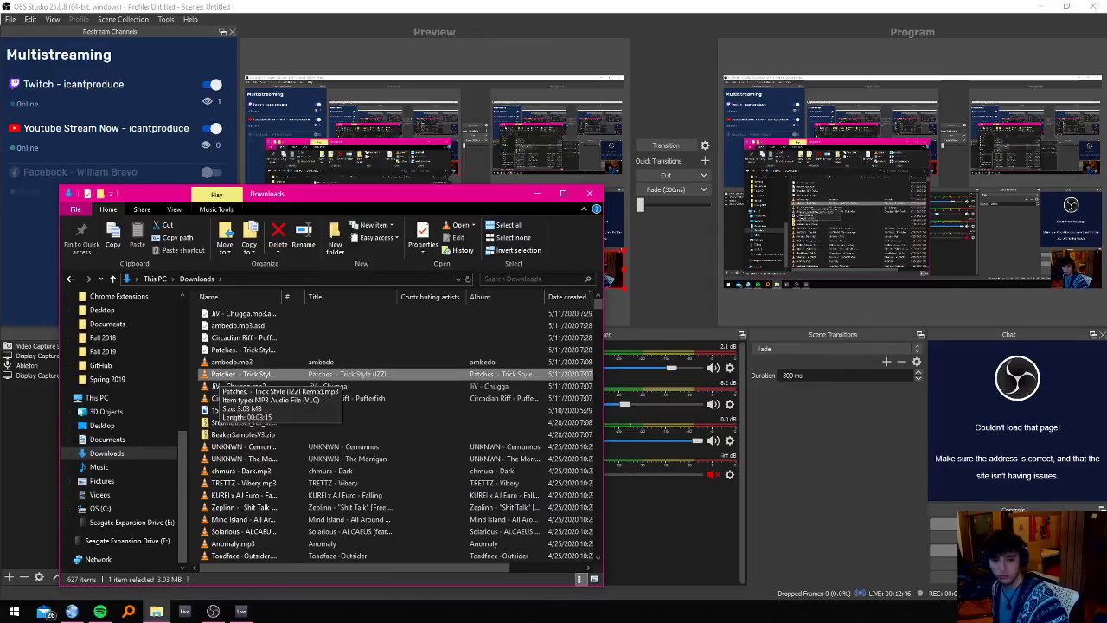
key(shift+Down)
key(shift+Down)
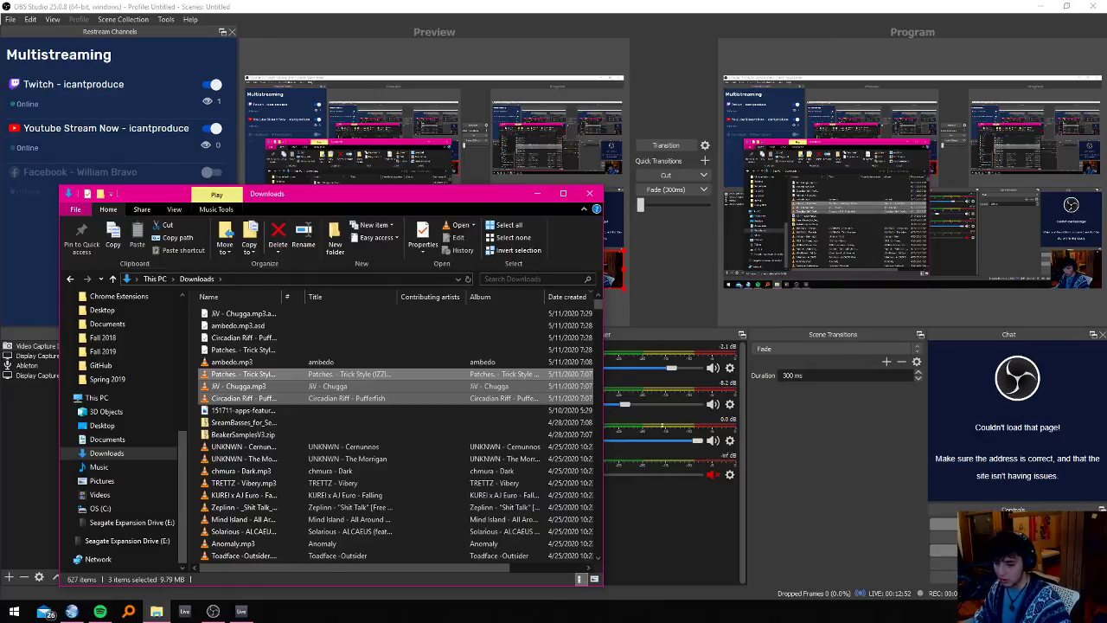
key(Up)
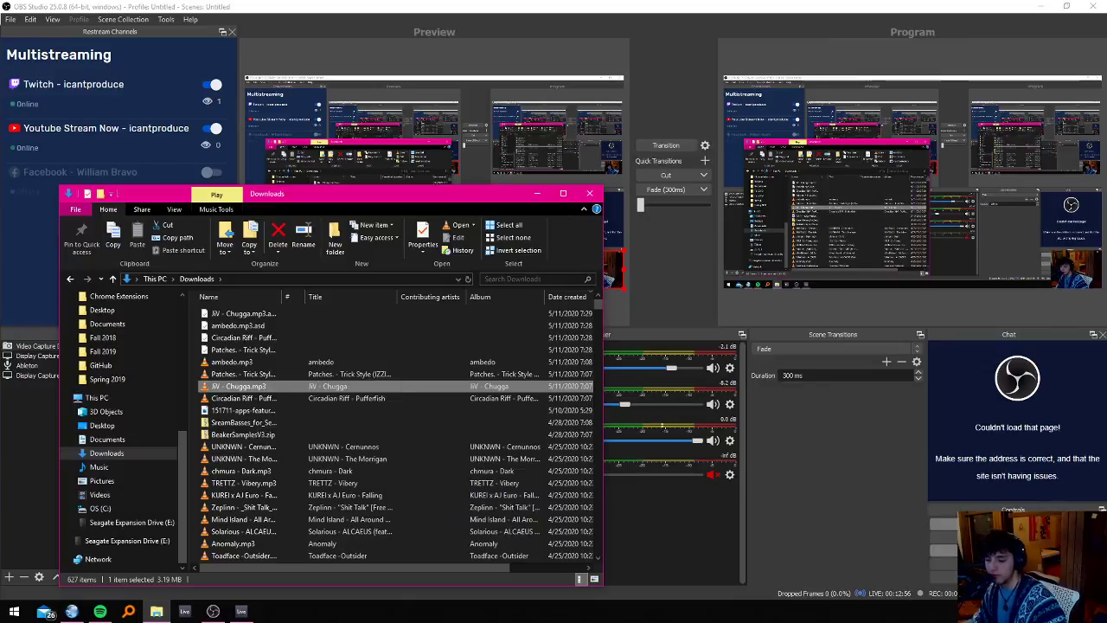
drag(242, 397, 869, 493)
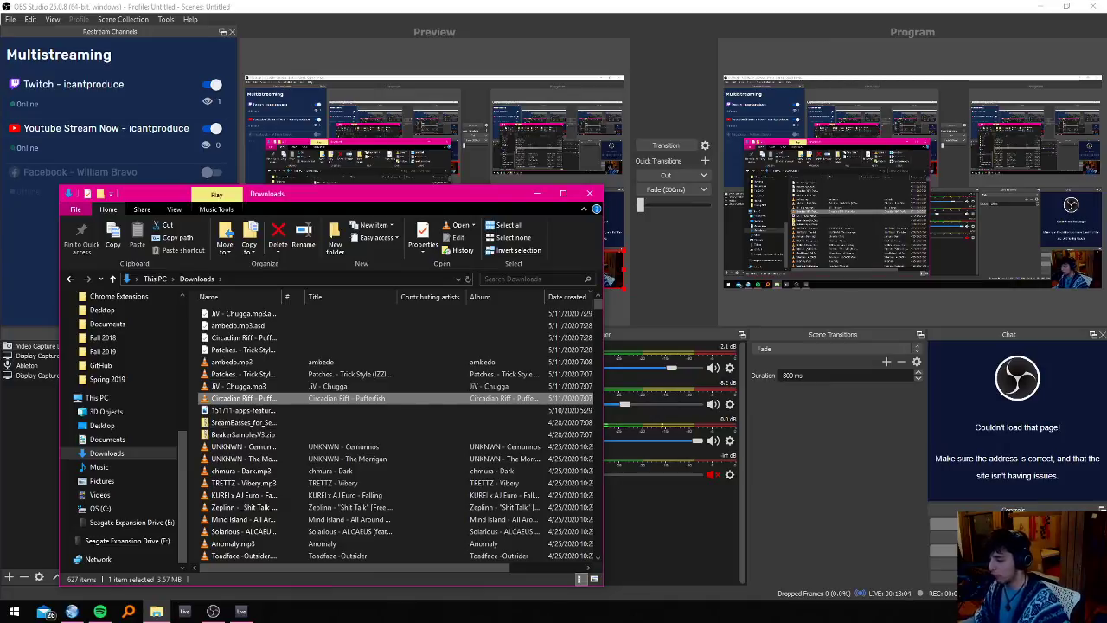
key(alt+Tab)
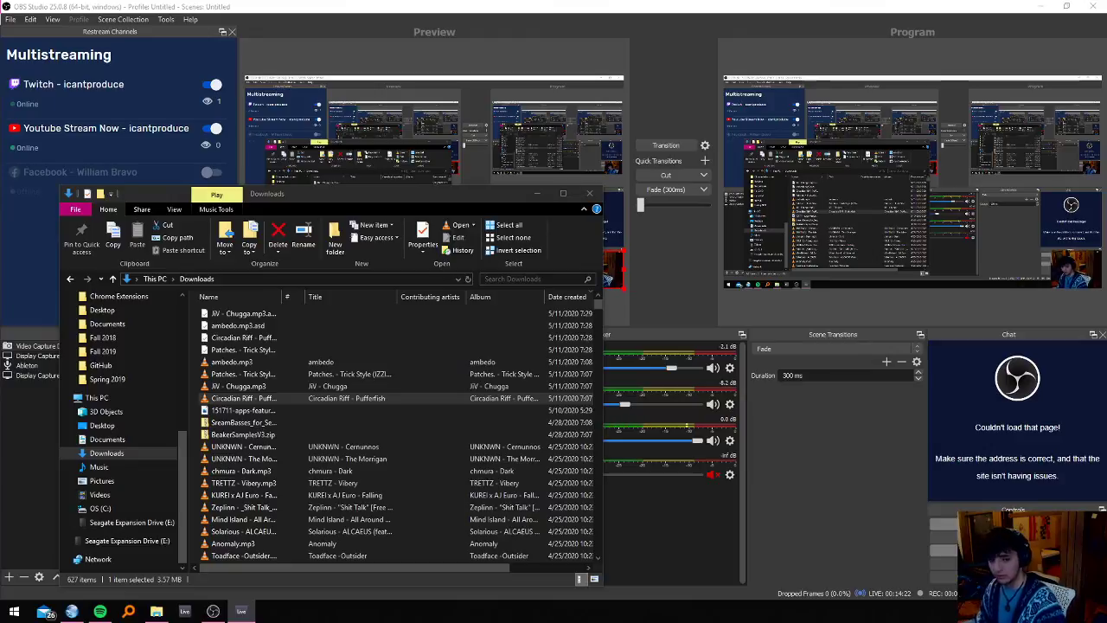
click(589, 193)
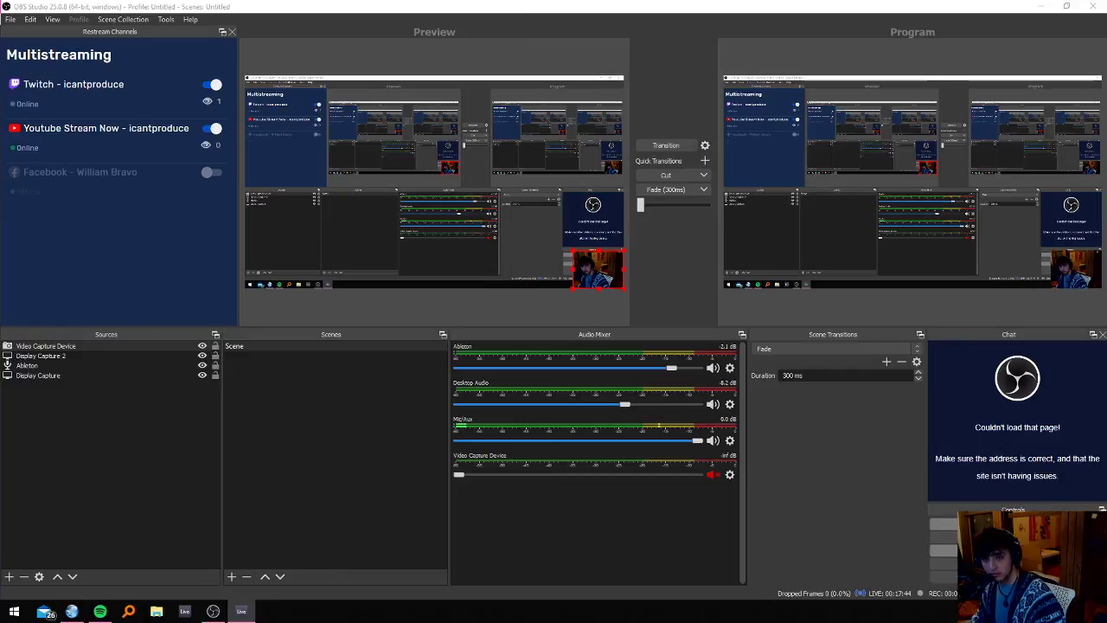
click(242, 611)
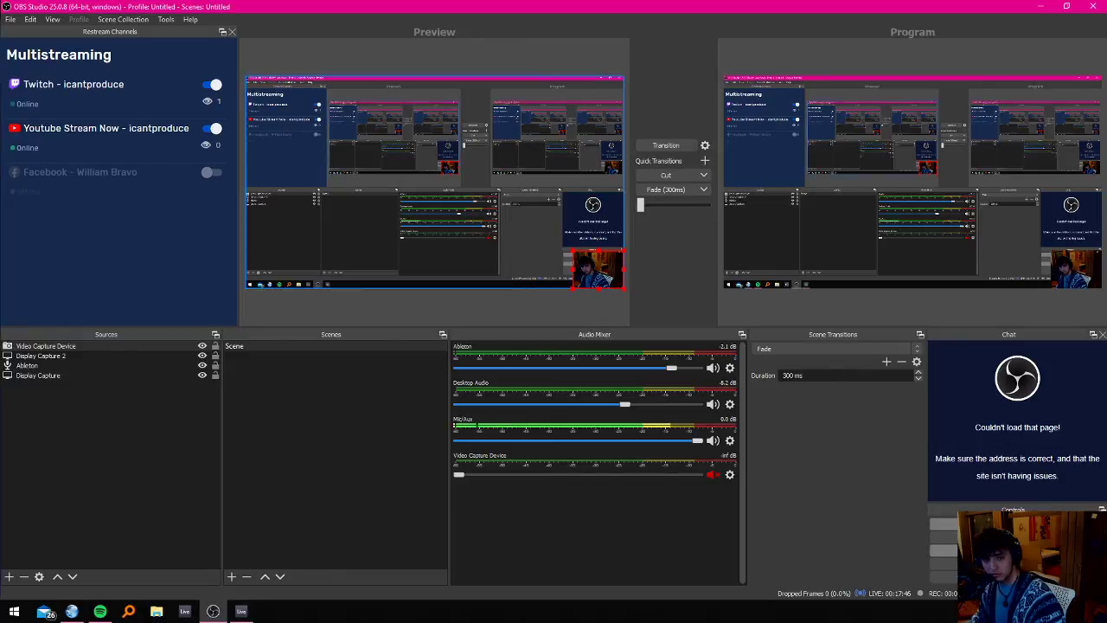
click(242, 611)
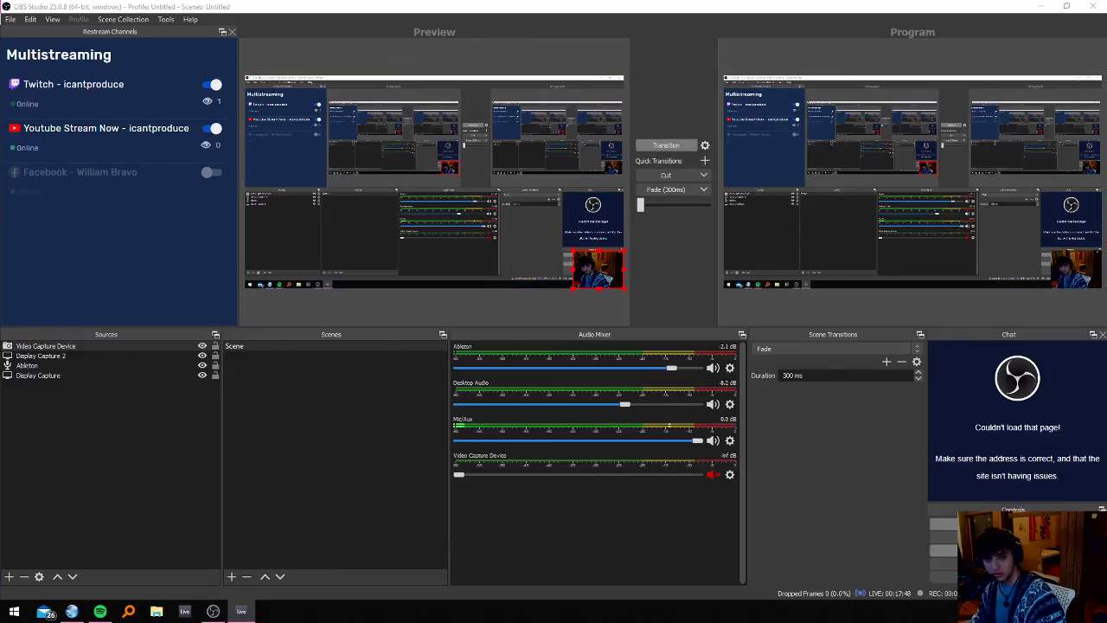
Hide the Display Capture 2 source and transition the preview showing Ableton Live to the program output.
click(519, 173)
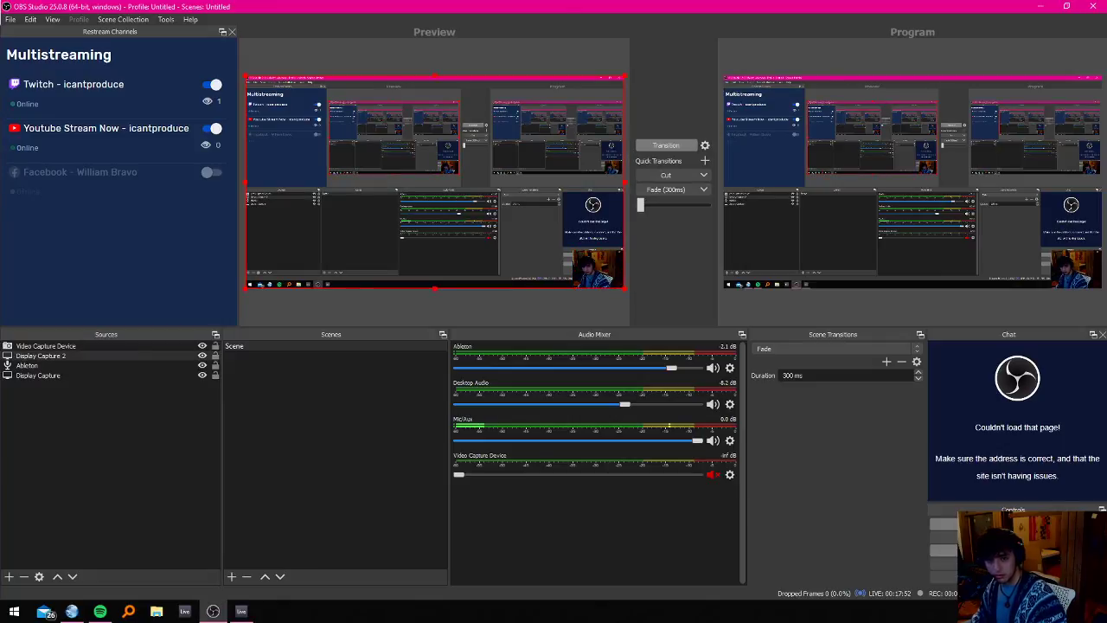
click(536, 173)
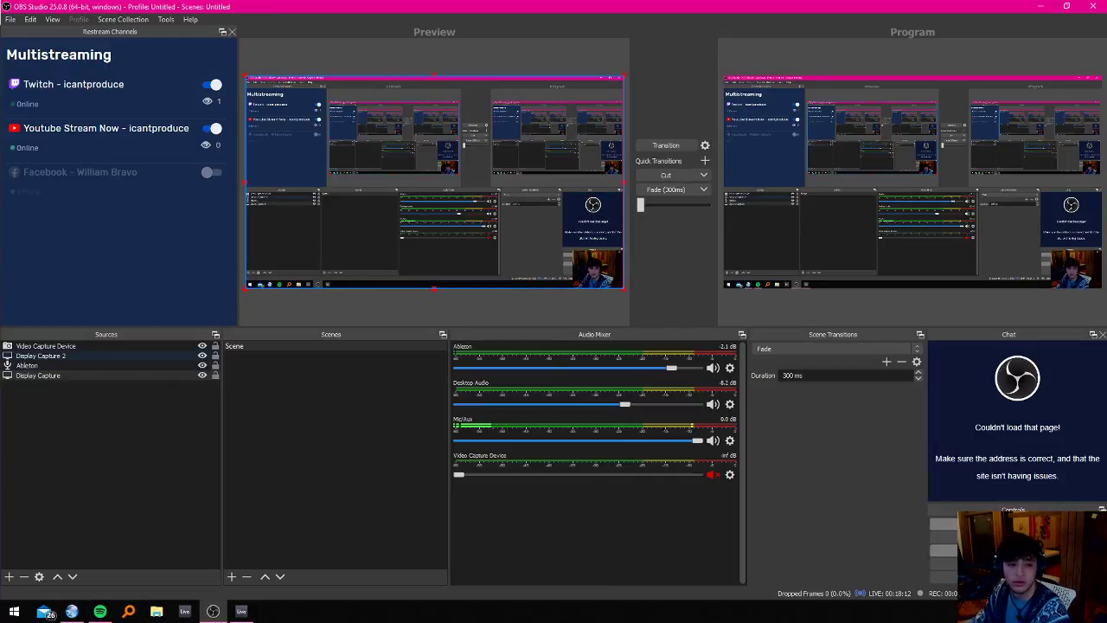
click(41, 355)
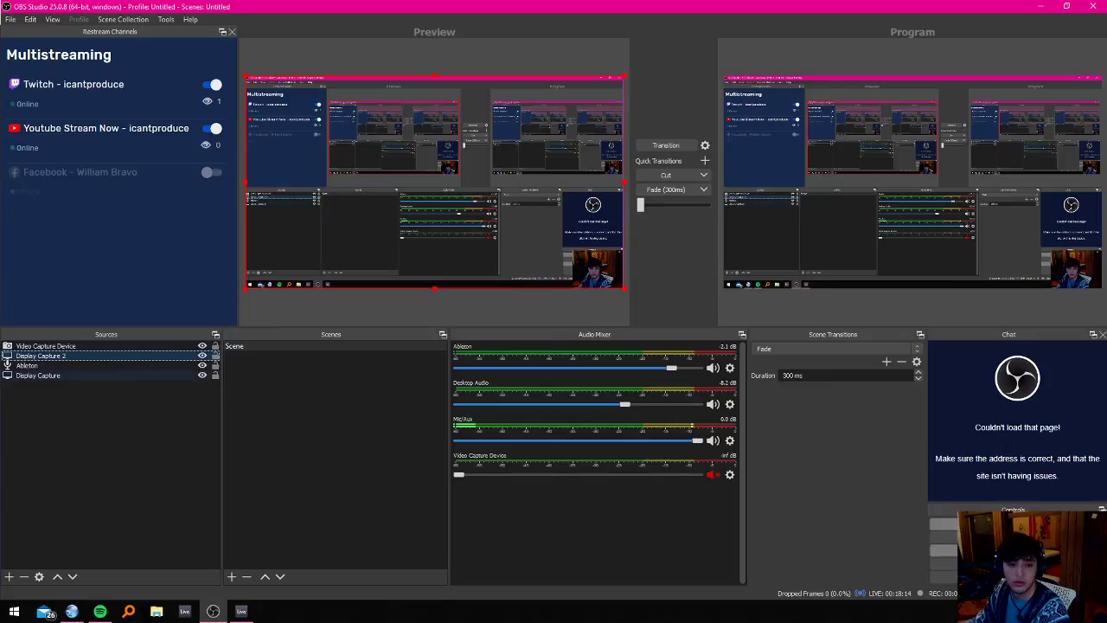
click(203, 375)
click(203, 375)
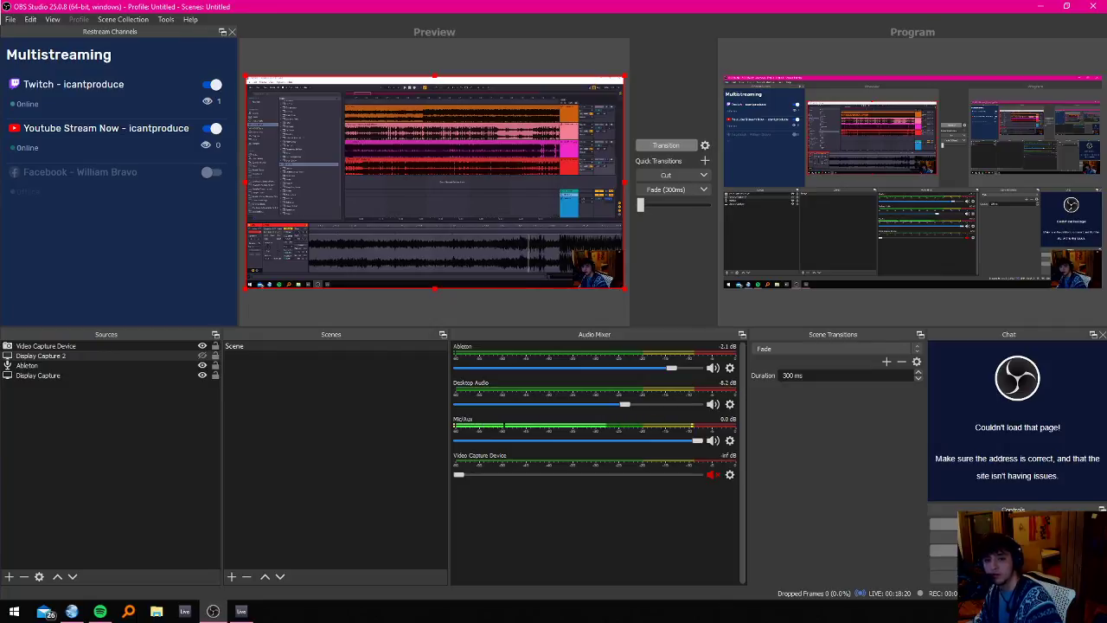
key(alt+Tab)
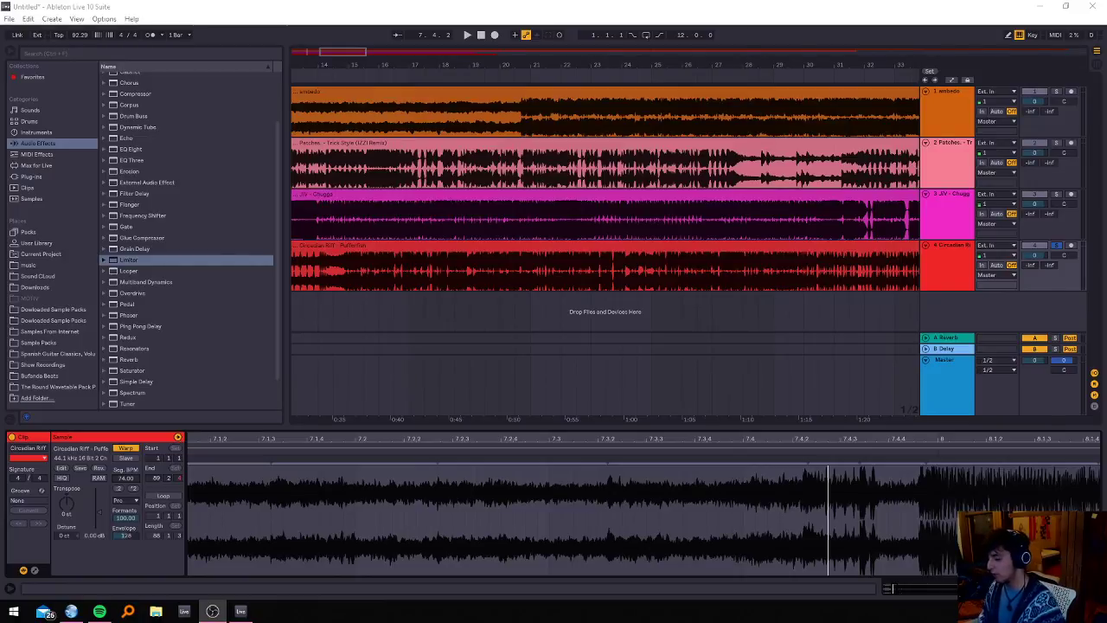
Delete the extra Patches, JiV - Chugga and Circadian Riff clips that follow the ambedo clip on the first track.
scroll(498, 217, down, 10)
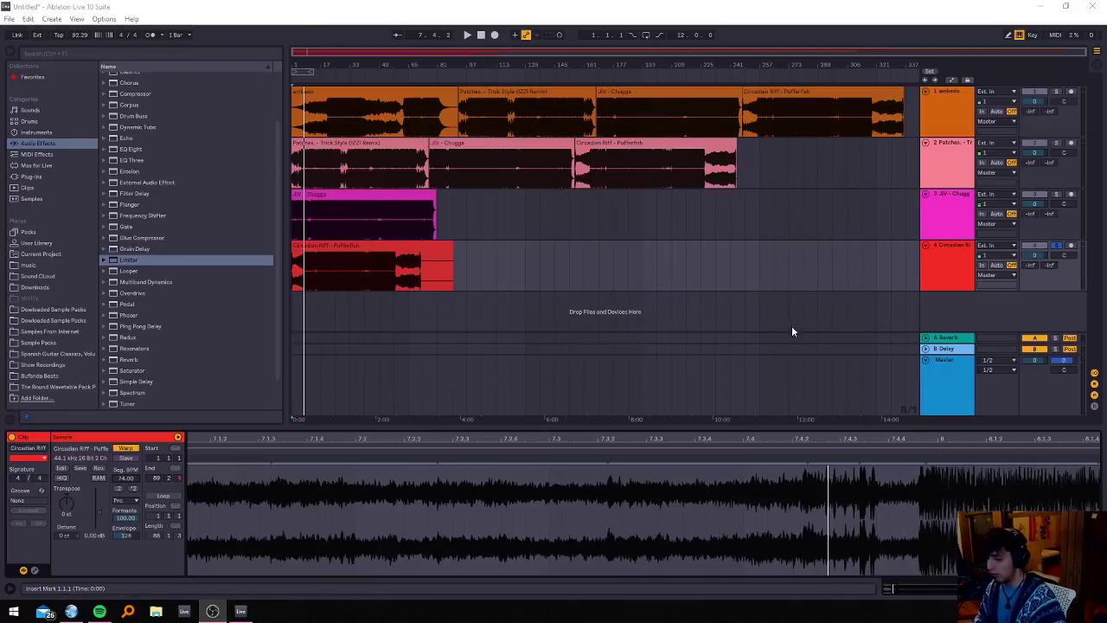
drag(802, 264, 482, 147)
click(510, 159)
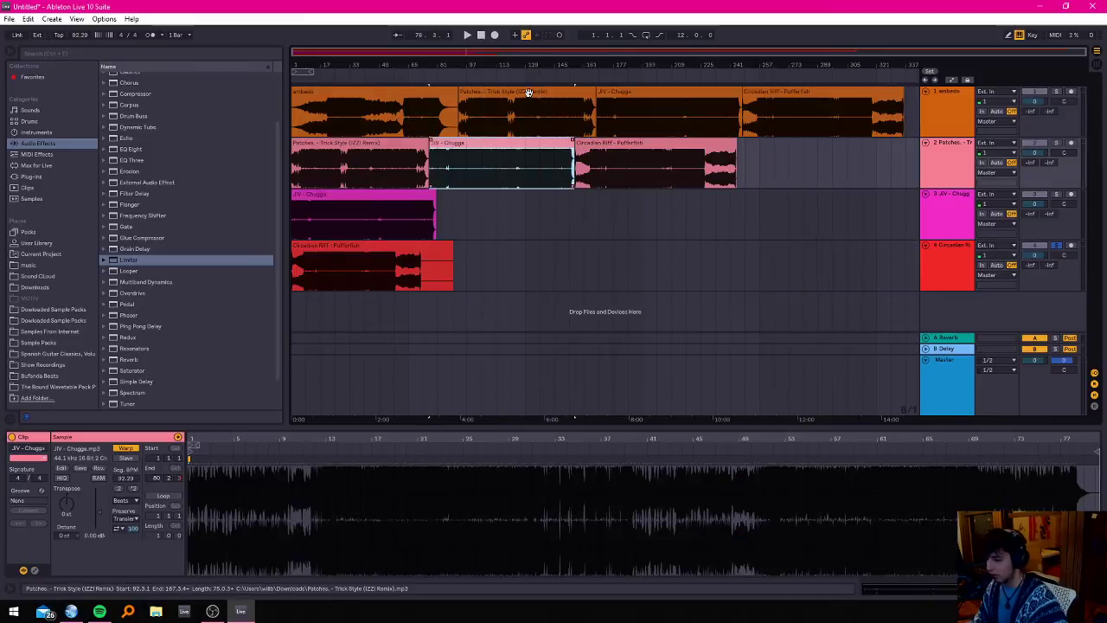
click(528, 92)
key(Delete)
click(643, 99)
key(Delete)
click(811, 86)
key(Delete)
Delete the extra Circadian Riff and JiV - Chugga clips after the Patches clip on the second track.
click(672, 145)
key(Delete)
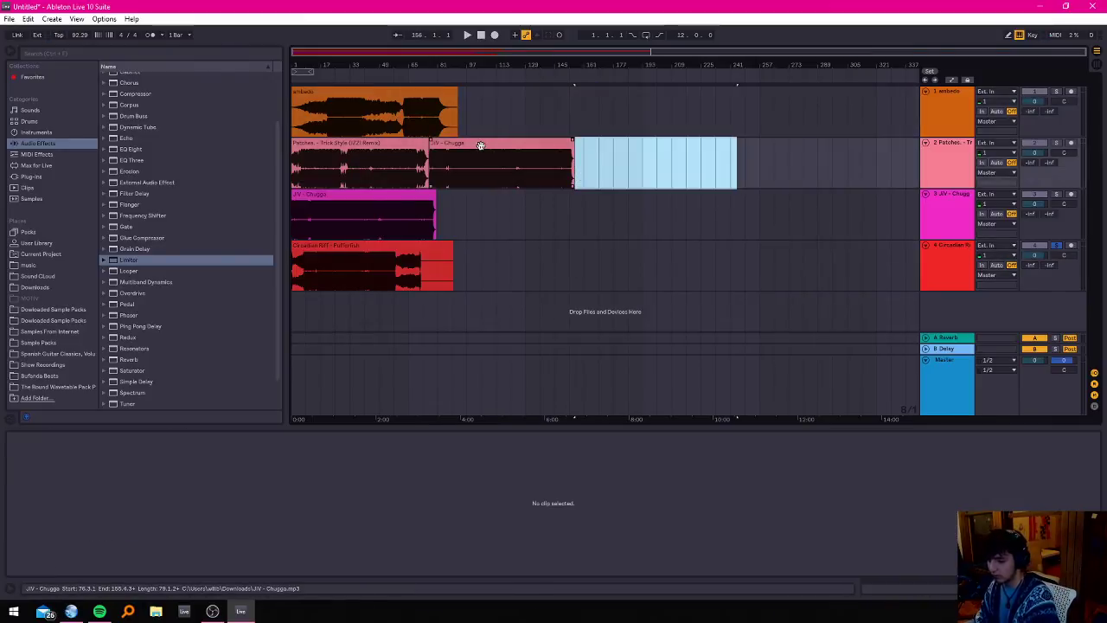
click(482, 145)
key(Delete)
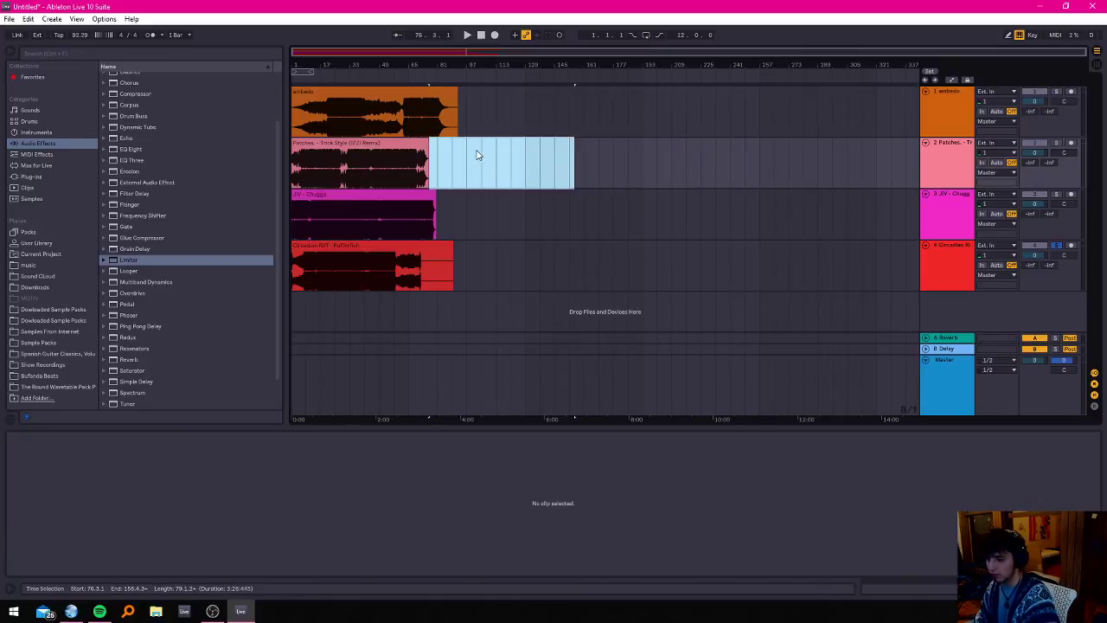
Open the Circadian Riff clip on the fourth track and, during playback, place a warp marker at bar 8 in its waveform.
scroll(326, 276, up, 3)
scroll(326, 276, up, 10)
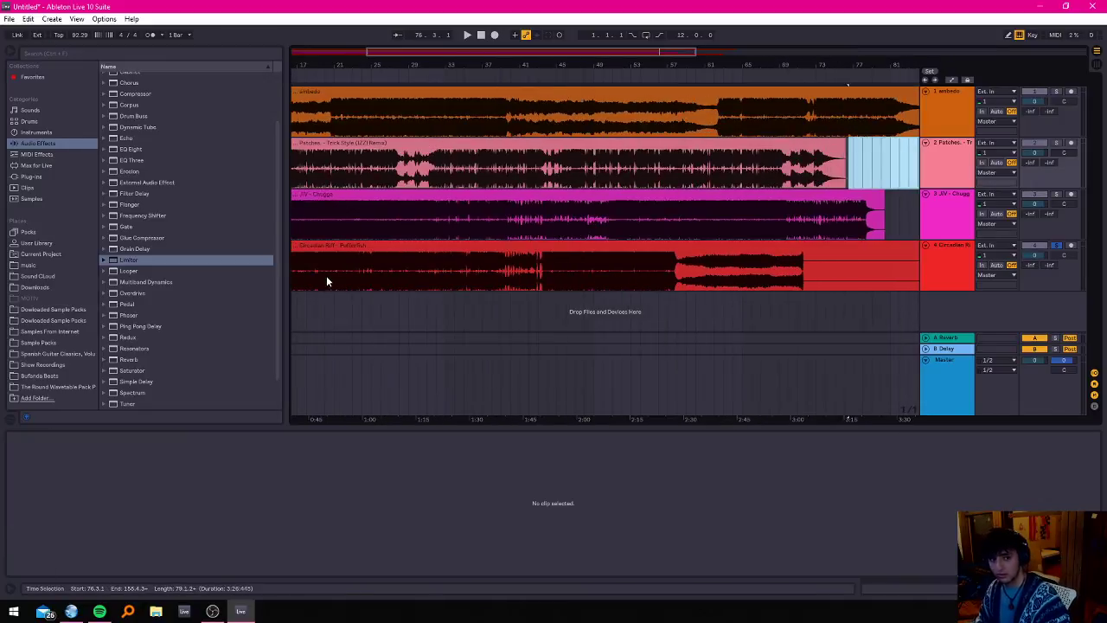
scroll(594, 214, down, 3)
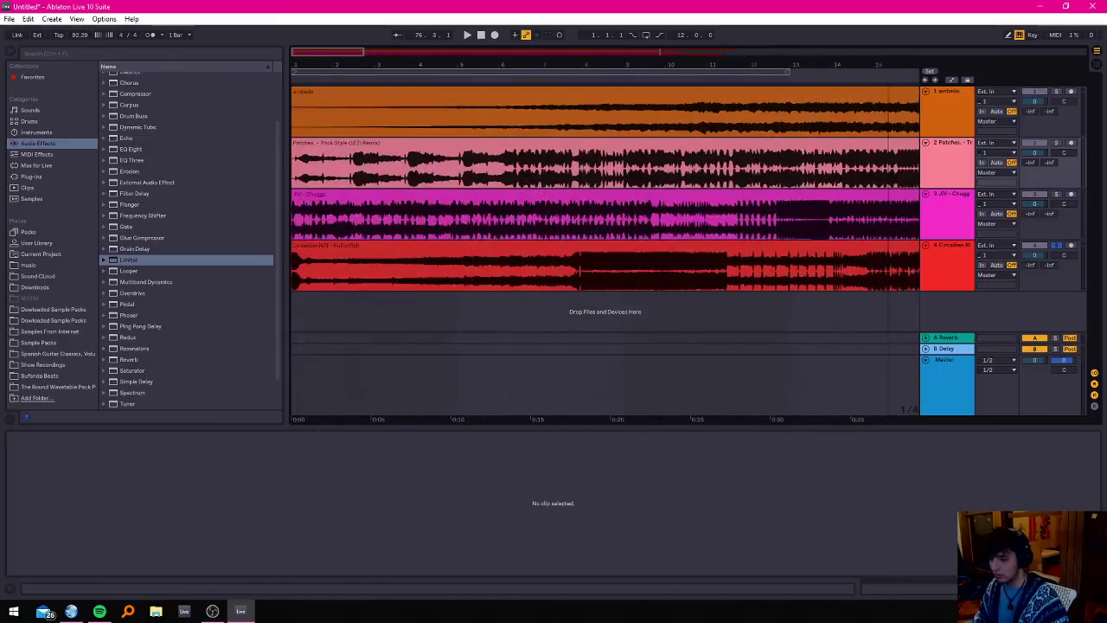
click(472, 245)
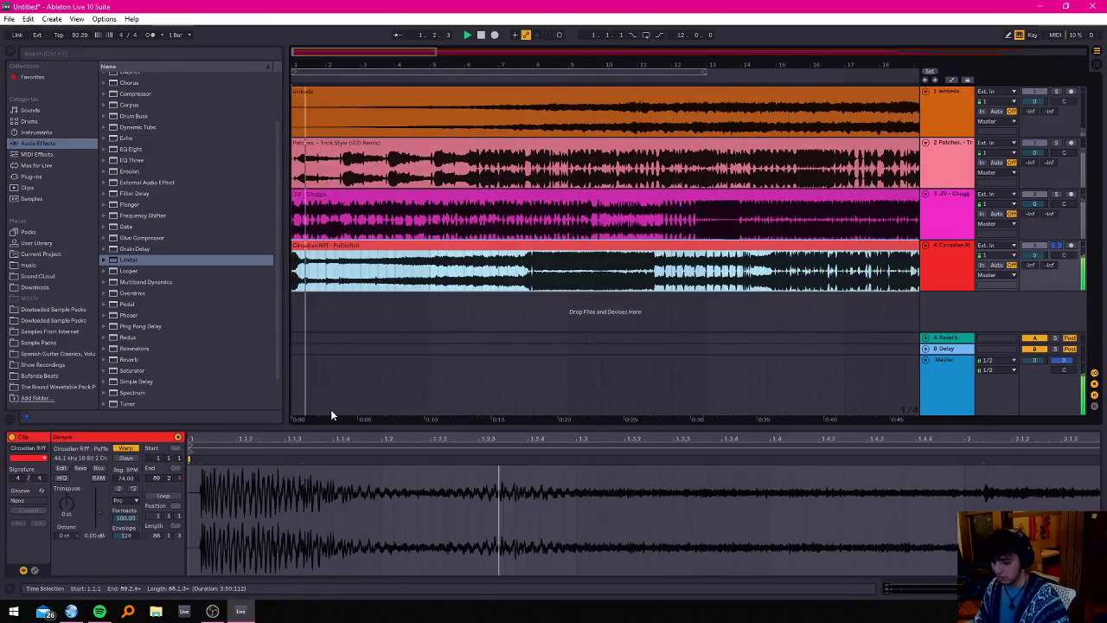
mouse_move(198, 450)
mouse_down()
mouse_move(199, 437)
mouse_move(198, 471)
mouse_up()
mouse_move(531, 471)
mouse_down()
mouse_move(531, 484)
mouse_move(544, 446)
mouse_move(519, 420)
mouse_up()
click(534, 461)
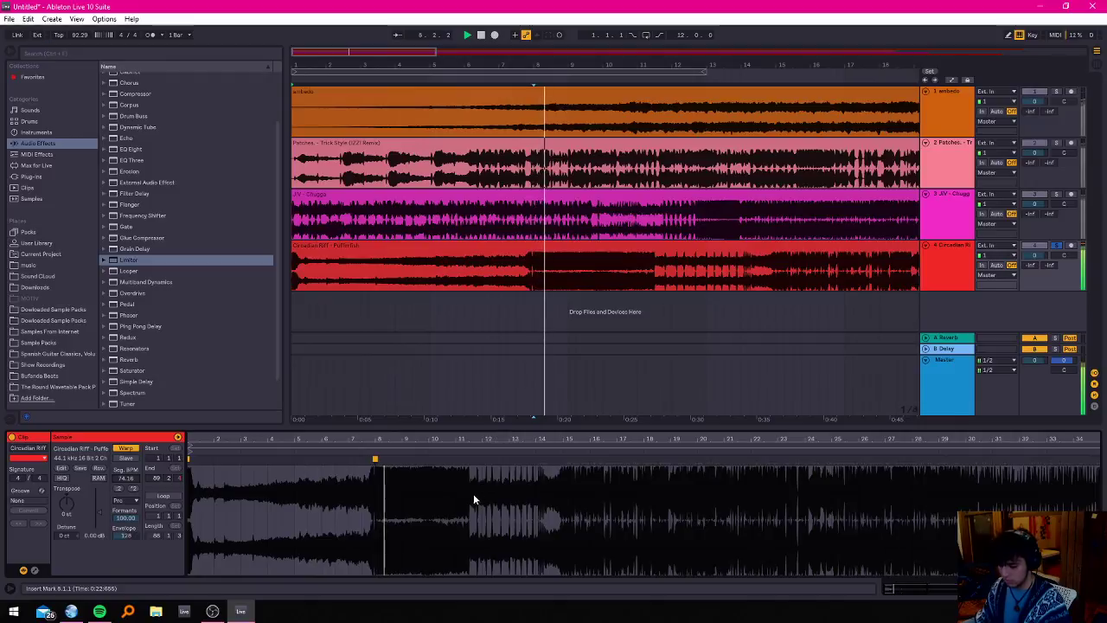
Play the Circadian Riff clip from around bar 16 to check its alignment with the grid, and stop playback.
click(602, 489)
click(670, 451)
drag(670, 451, 408, 436)
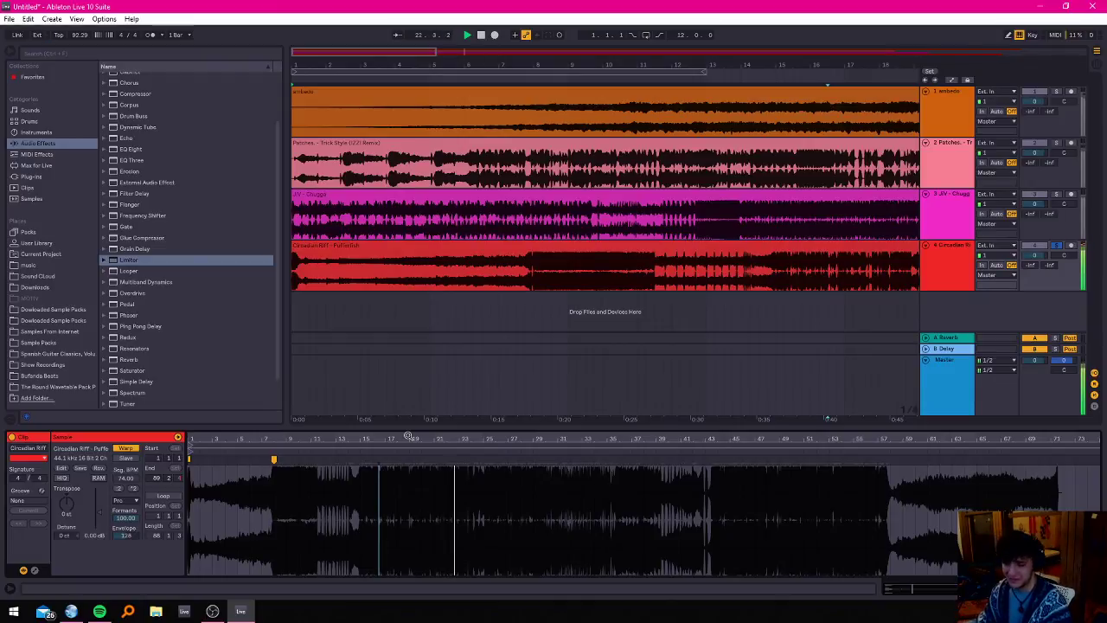
click(482, 36)
click(482, 35)
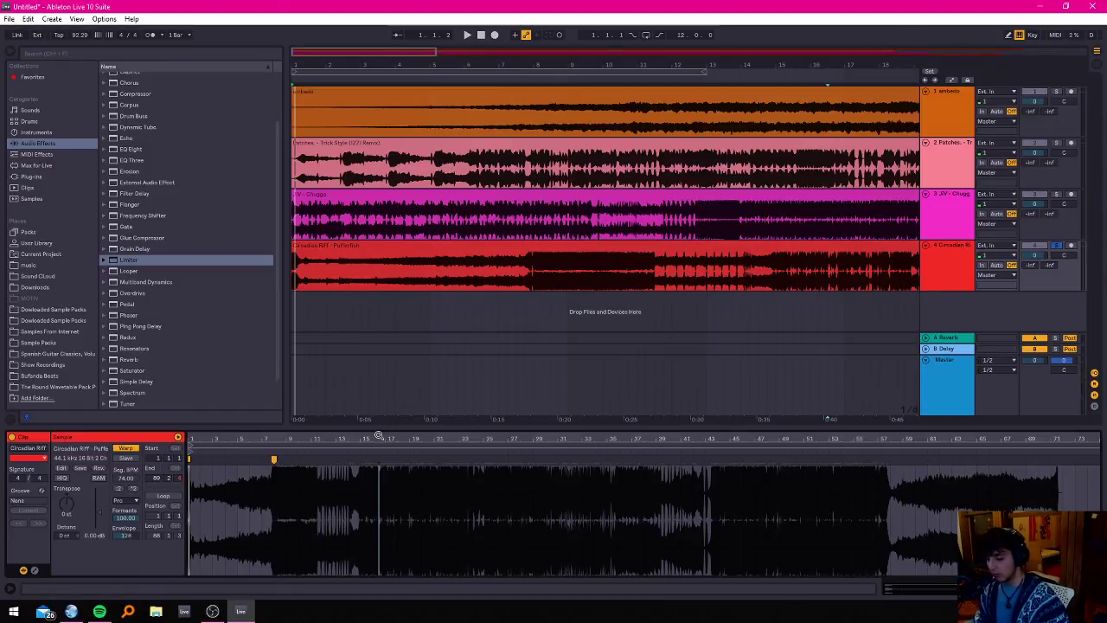
drag(379, 435, 238, 467)
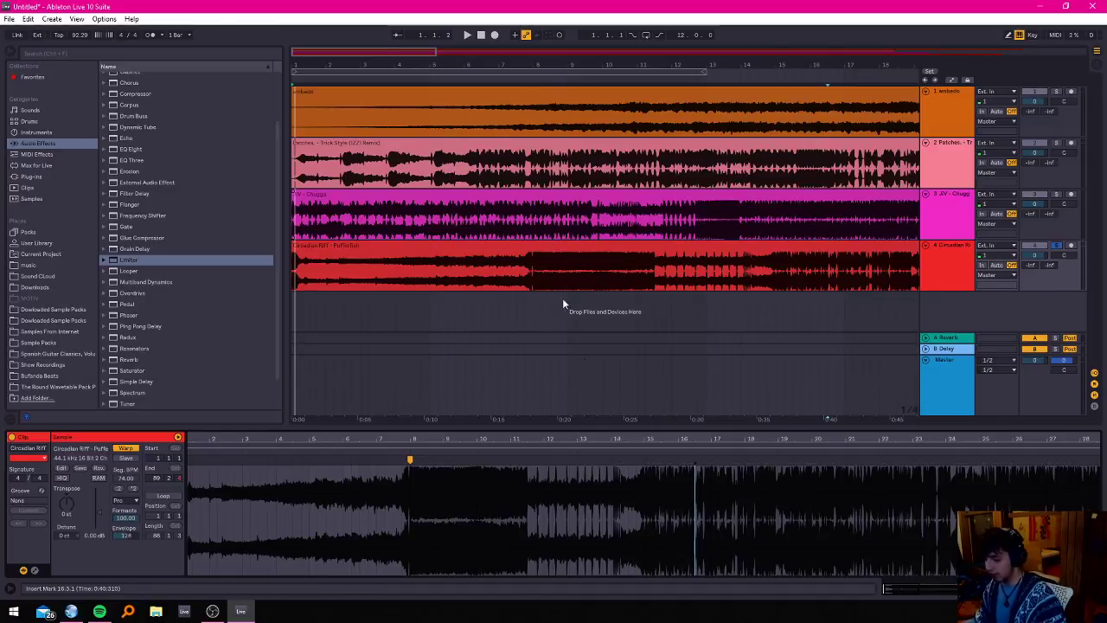
Select the Circadian Riff clip and view the ambedo, Patches and JiV - Chugga clips in turn.
double_click(553, 273)
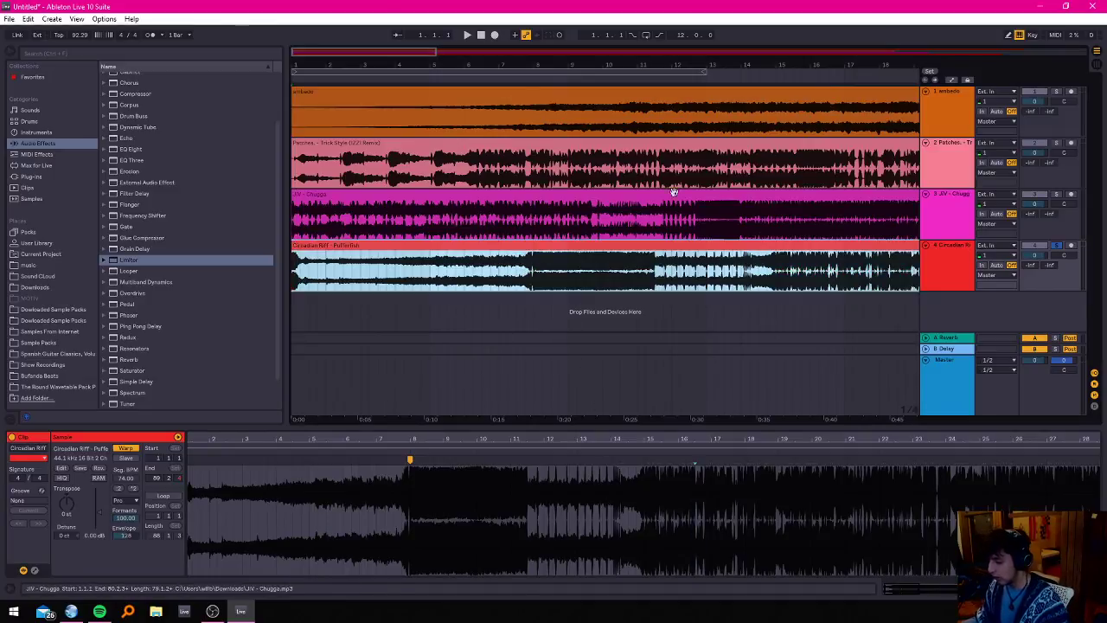
double_click(552, 126)
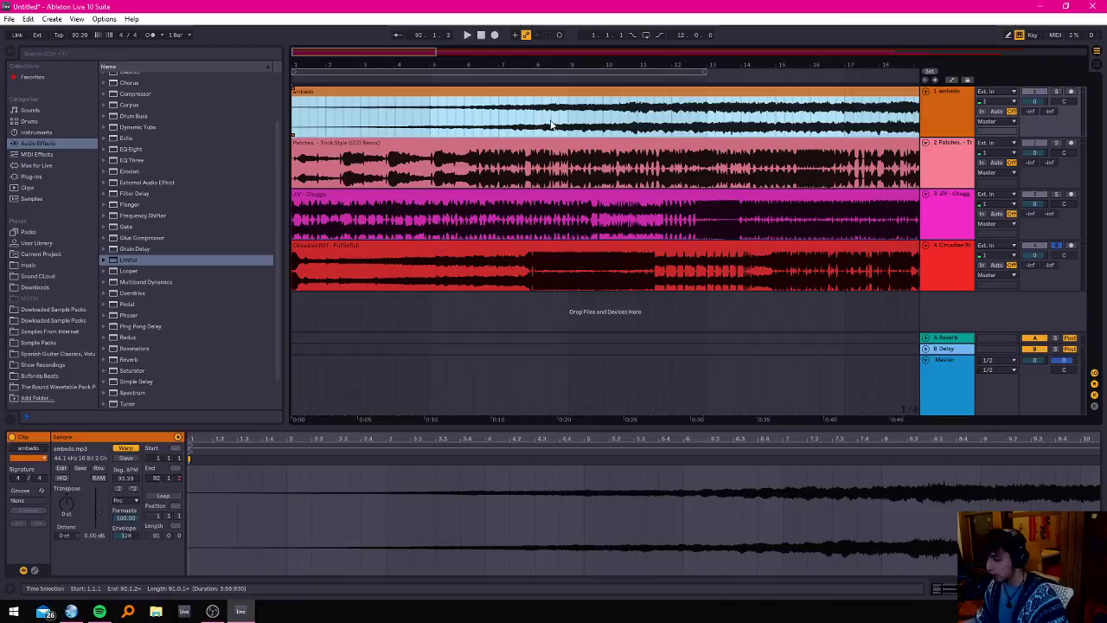
click(526, 160)
click(517, 201)
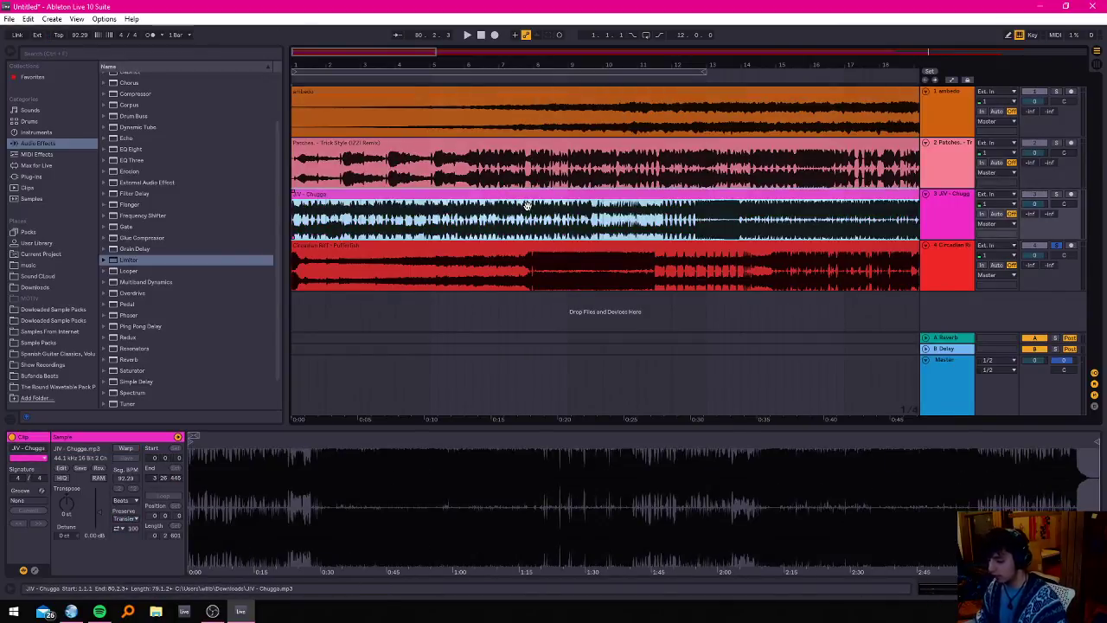
Solo the JiV - Chugga track and play its opening bar.
click(1056, 194)
key(space)
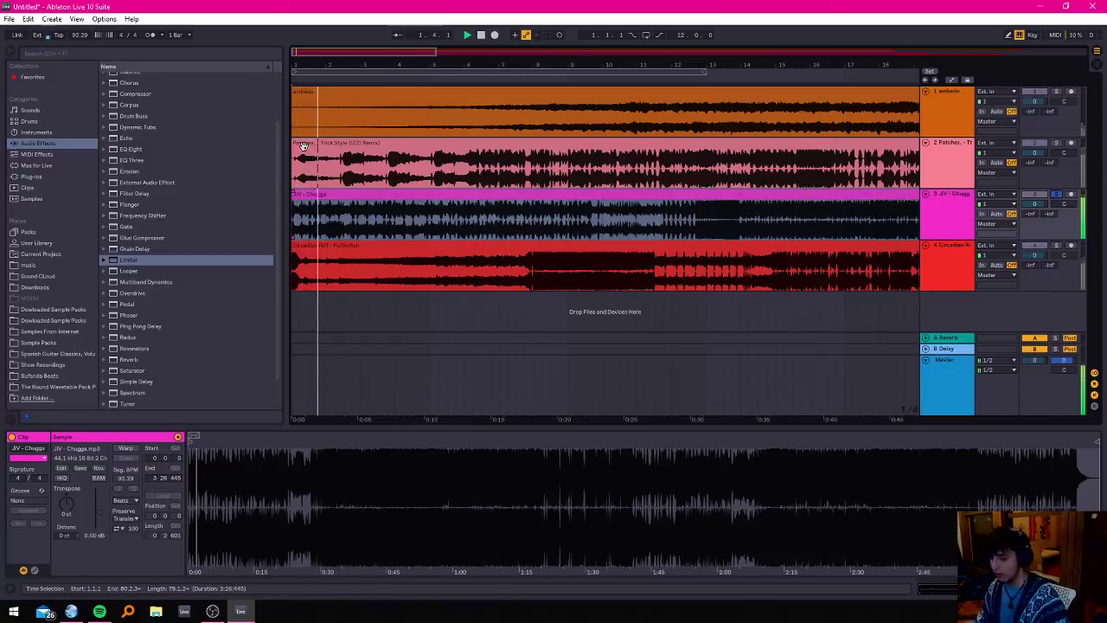
key(space)
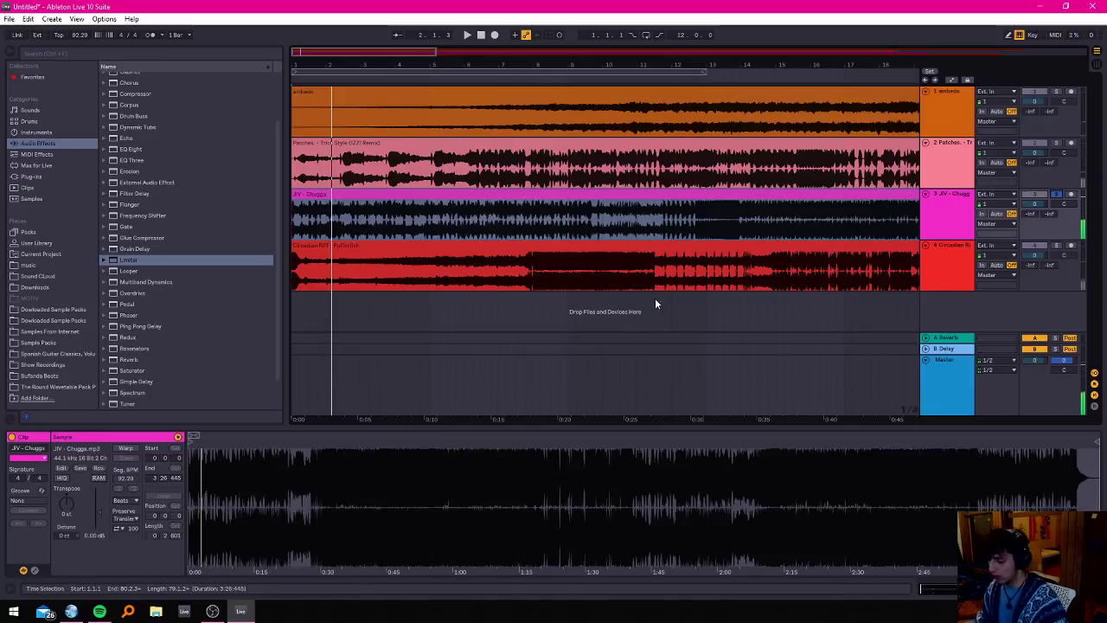
Reopen the Circadian Riff clip, set the project tempo to 75 BPM, and start playback.
click(413, 253)
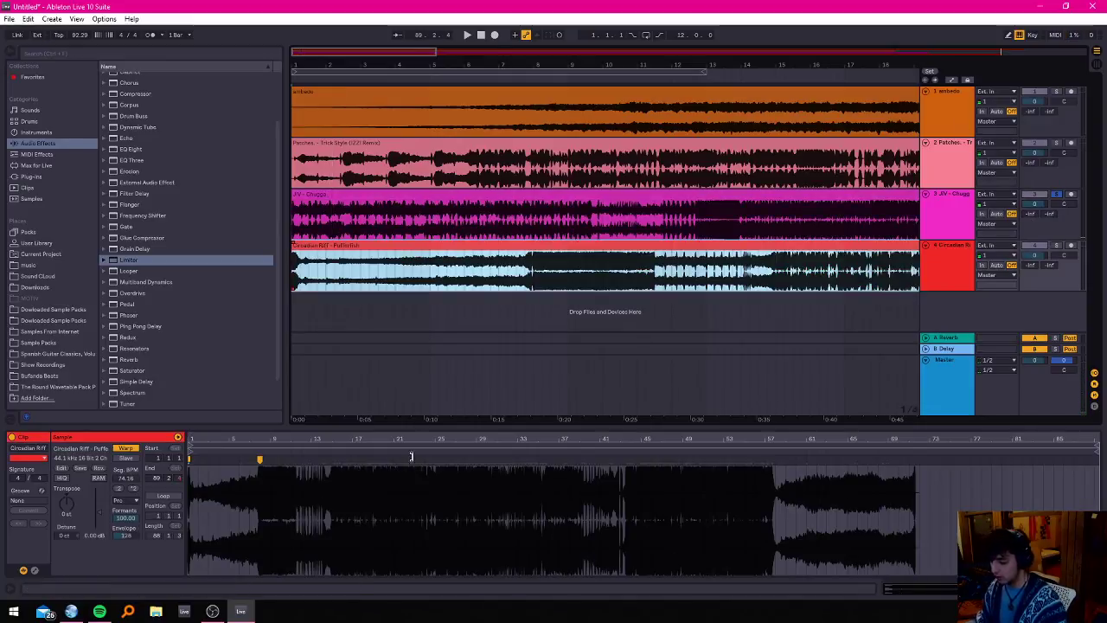
drag(281, 439, 575, 432)
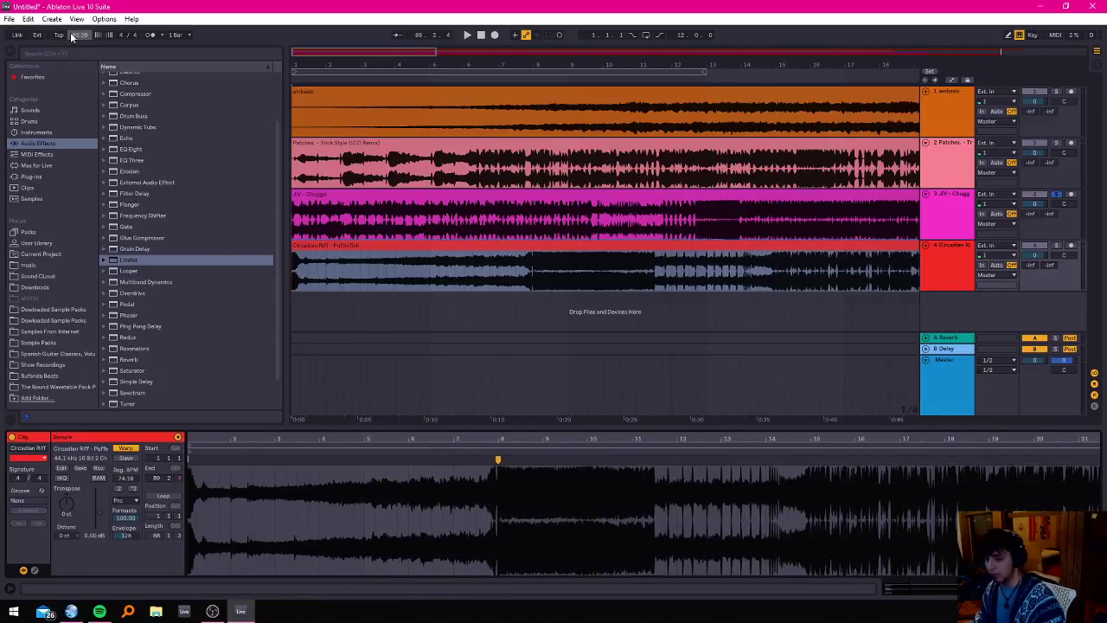
drag(82, 35, 82, 56)
key(space)
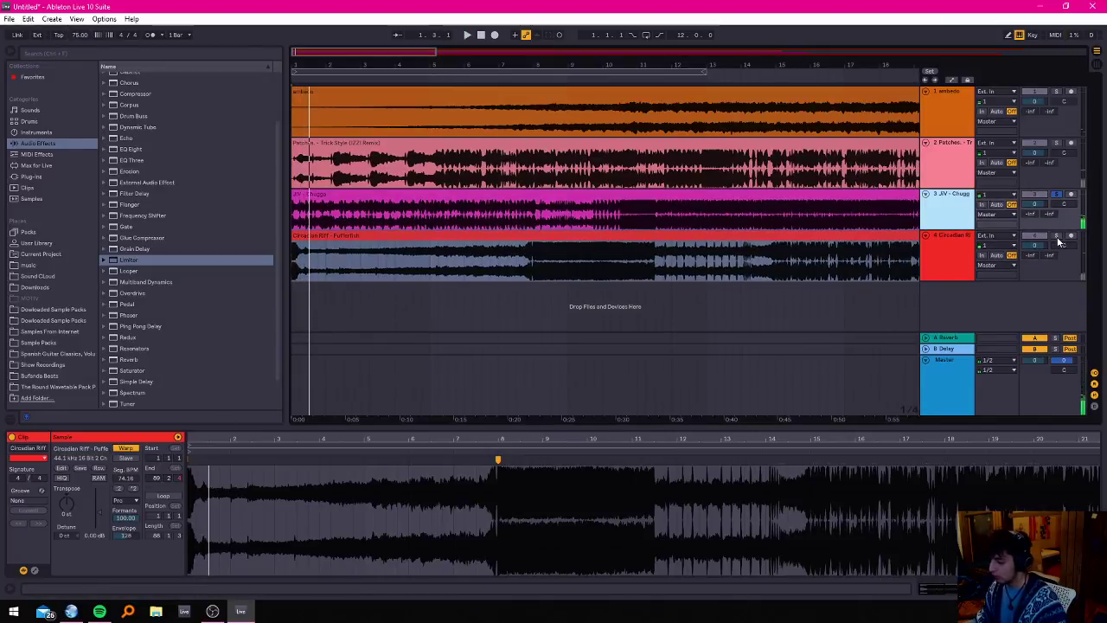
Solo the Circadian Riff track and play its clip from the warp marker at bar 8.
drag(1056, 228, 1056, 238)
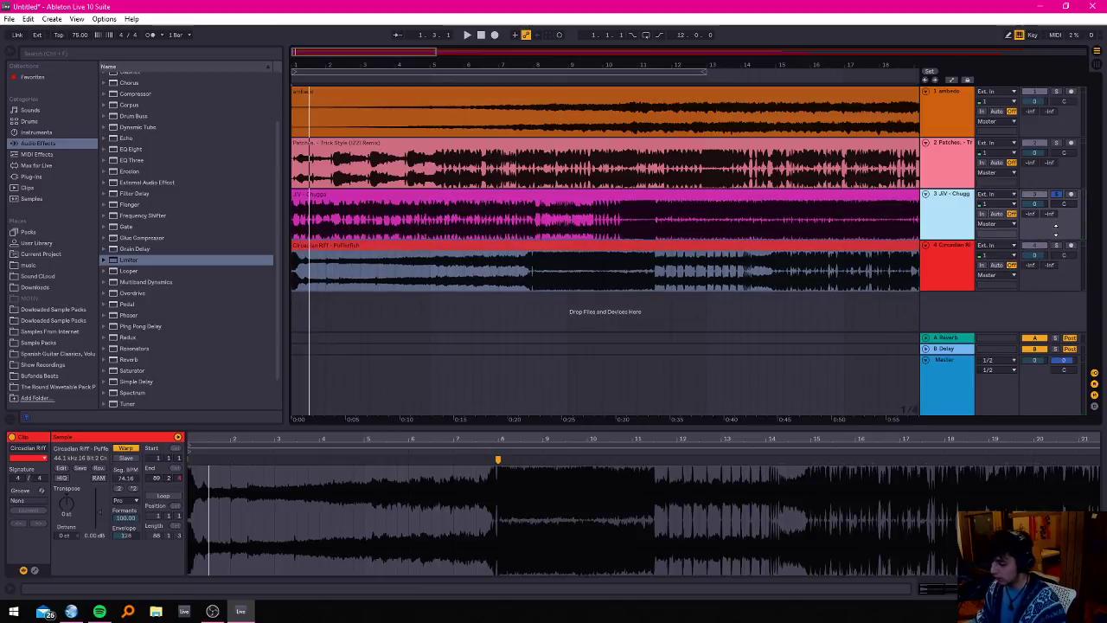
click(1058, 248)
key(space)
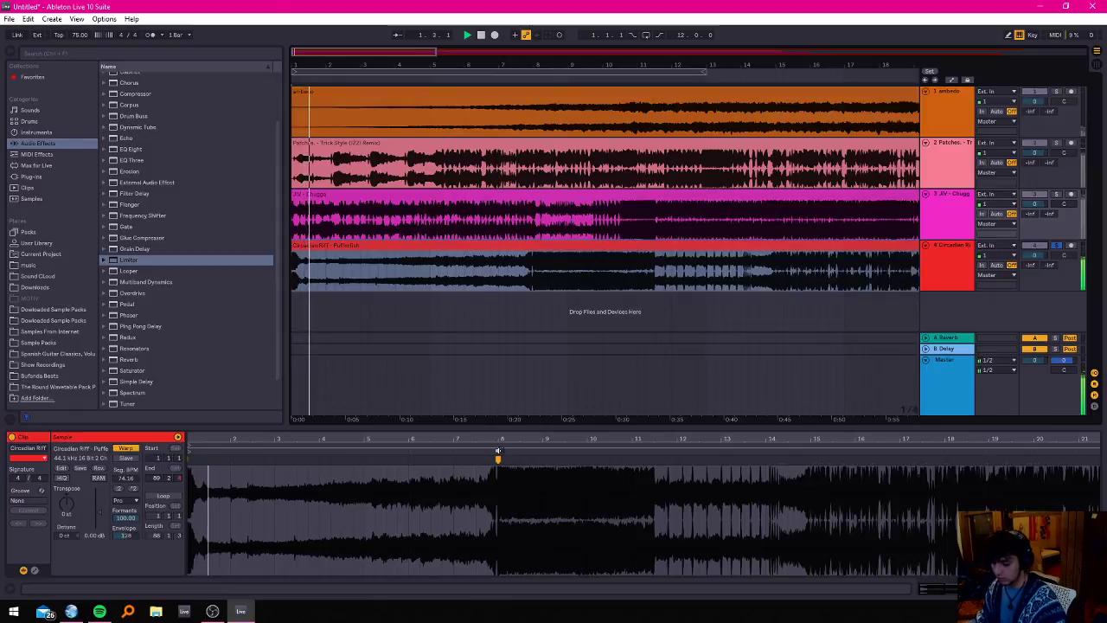
click(498, 450)
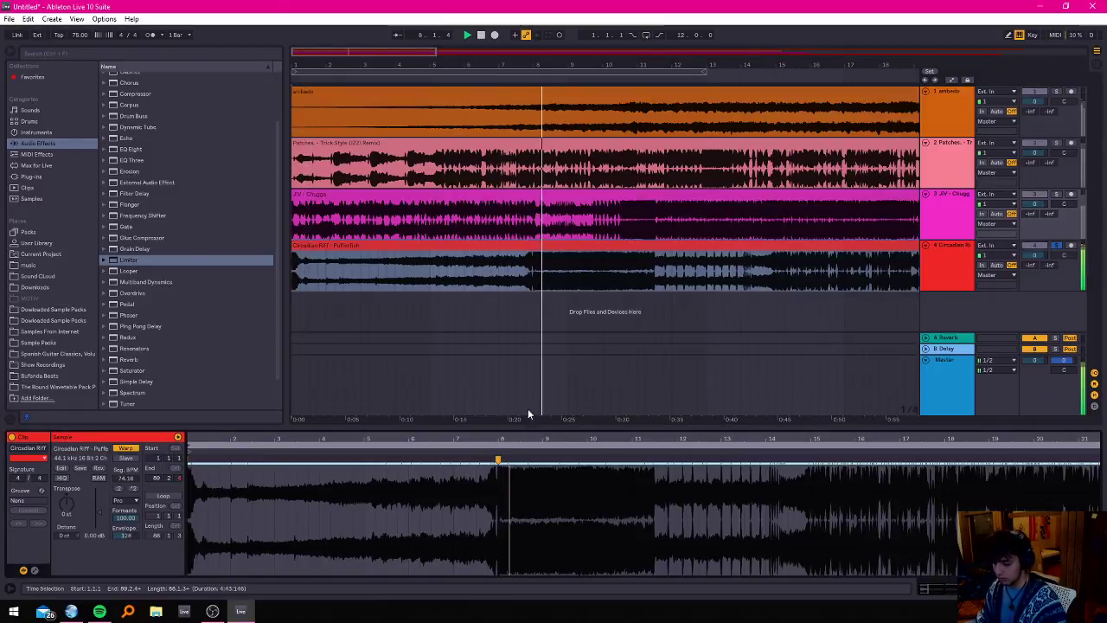
key(space)
Select the entire Circadian Riff waveform and play further into the song to check the warping.
drag(510, 439, 303, 452)
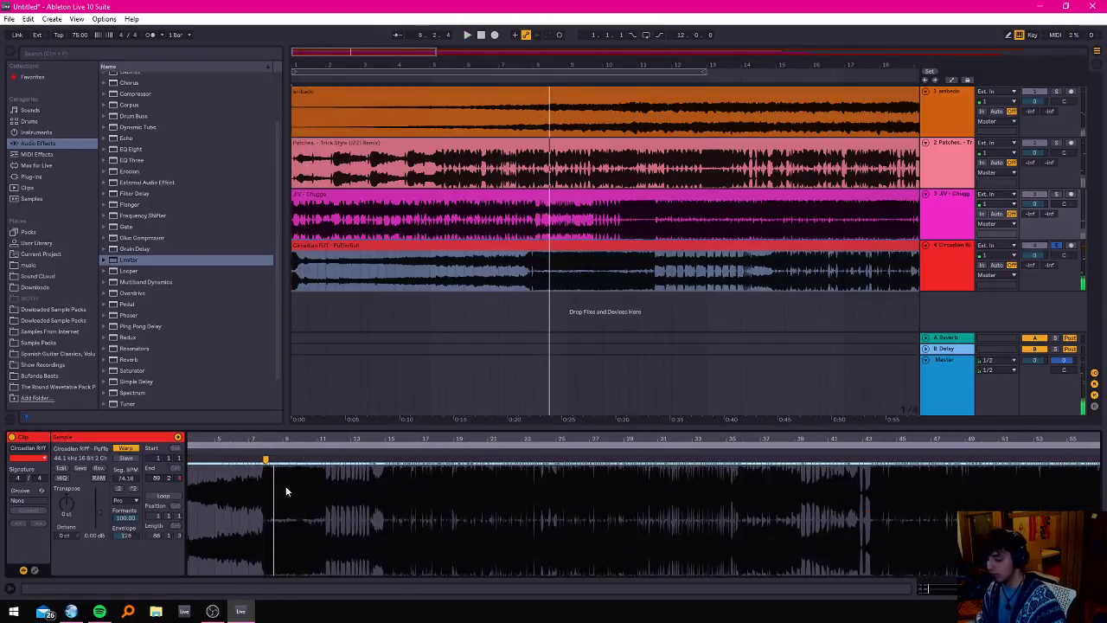
key(ctrl+a)
key(space)
click(498, 458)
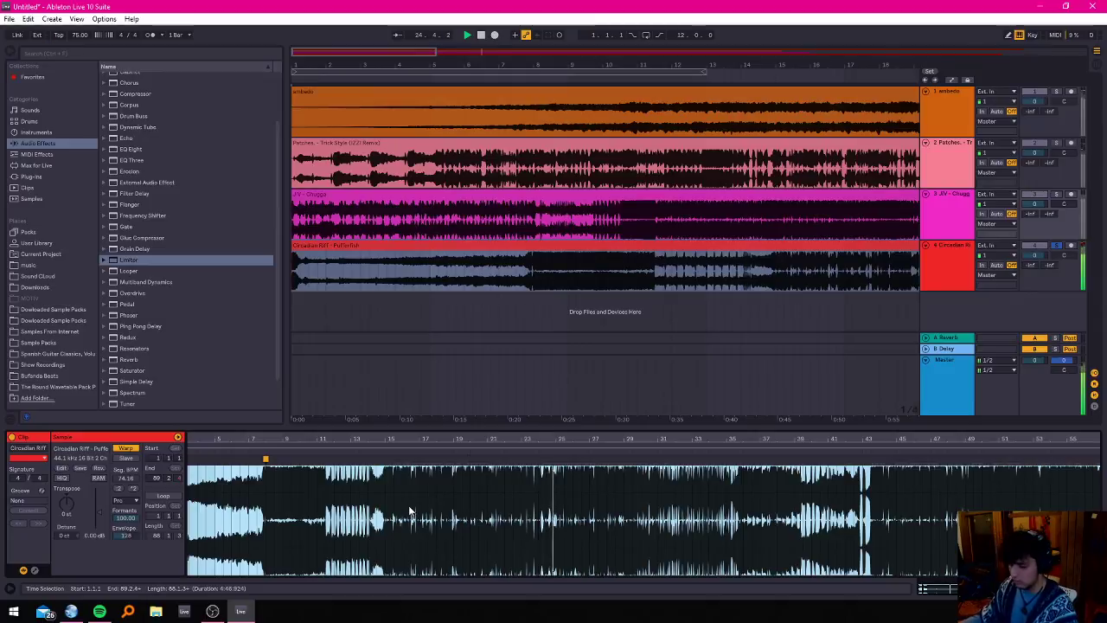
scroll(472, 293, down, 6)
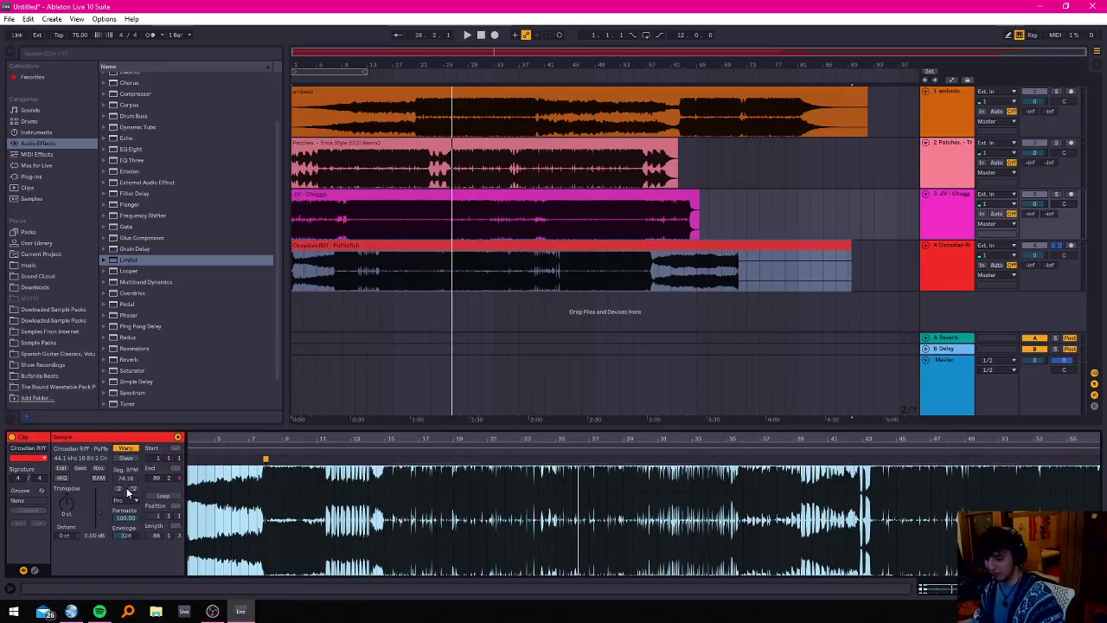
click(122, 569)
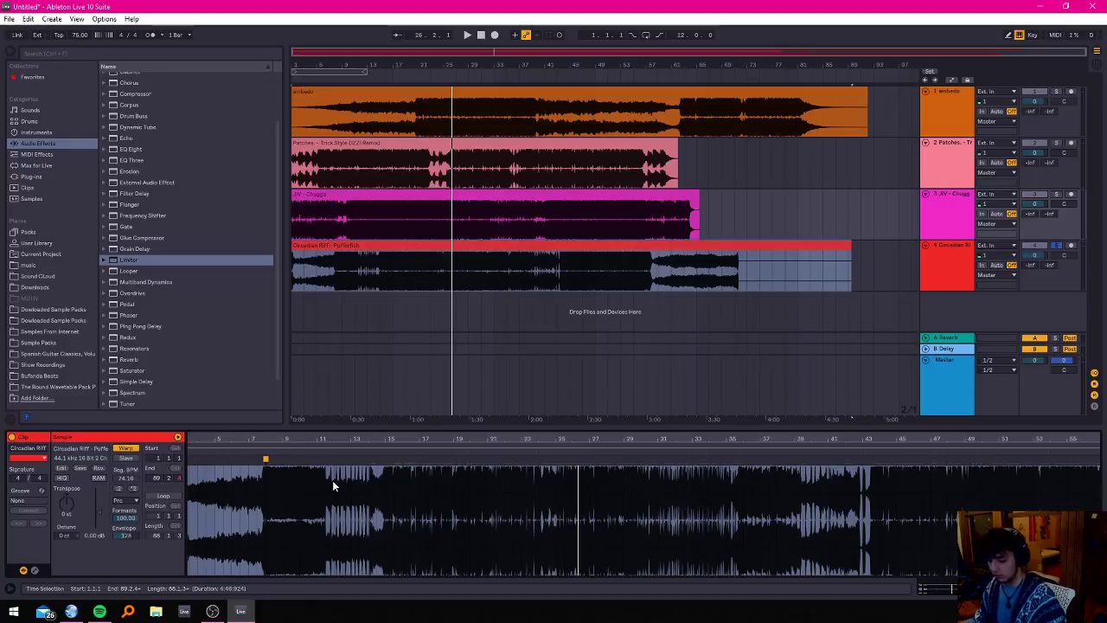
double_click(672, 246)
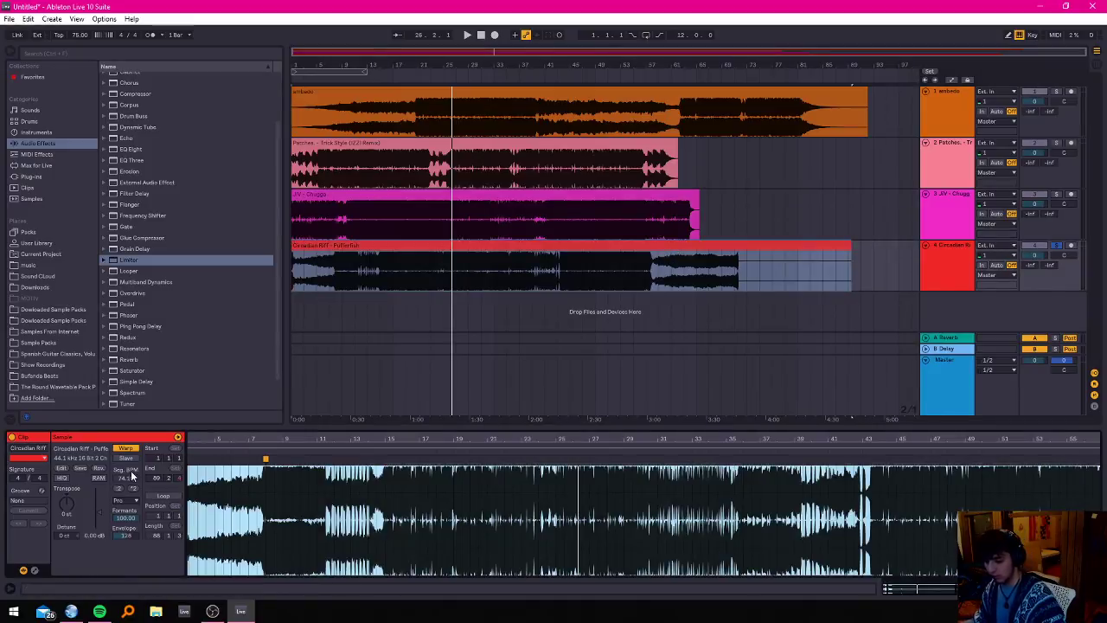
click(130, 476)
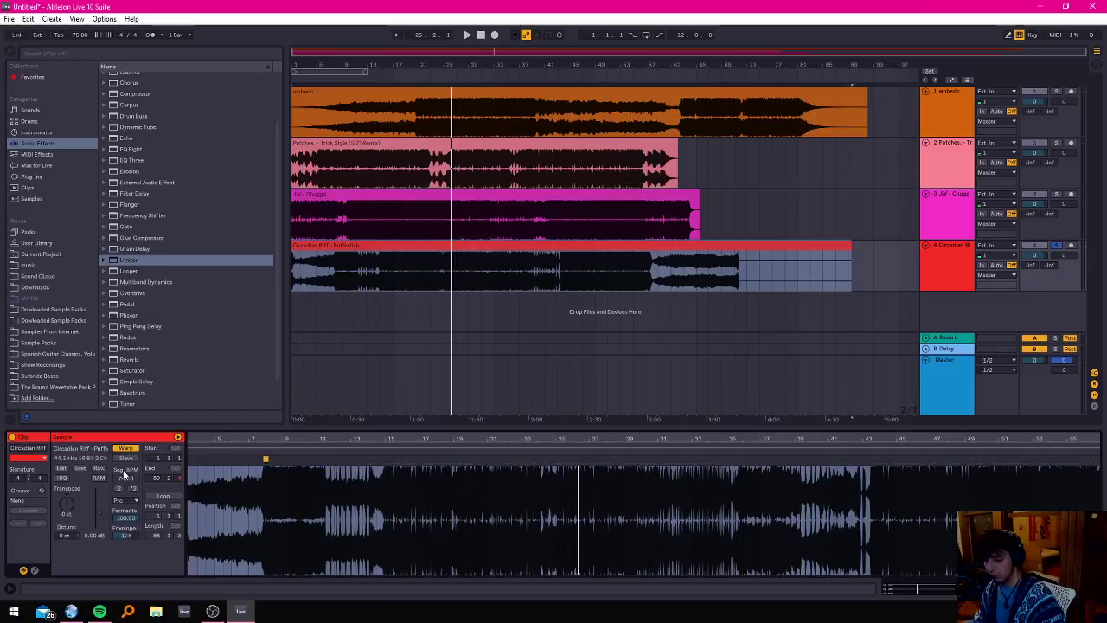
Move the Circadian Riff track directly below the ambedo track, unfold it, and start playback.
click(352, 249)
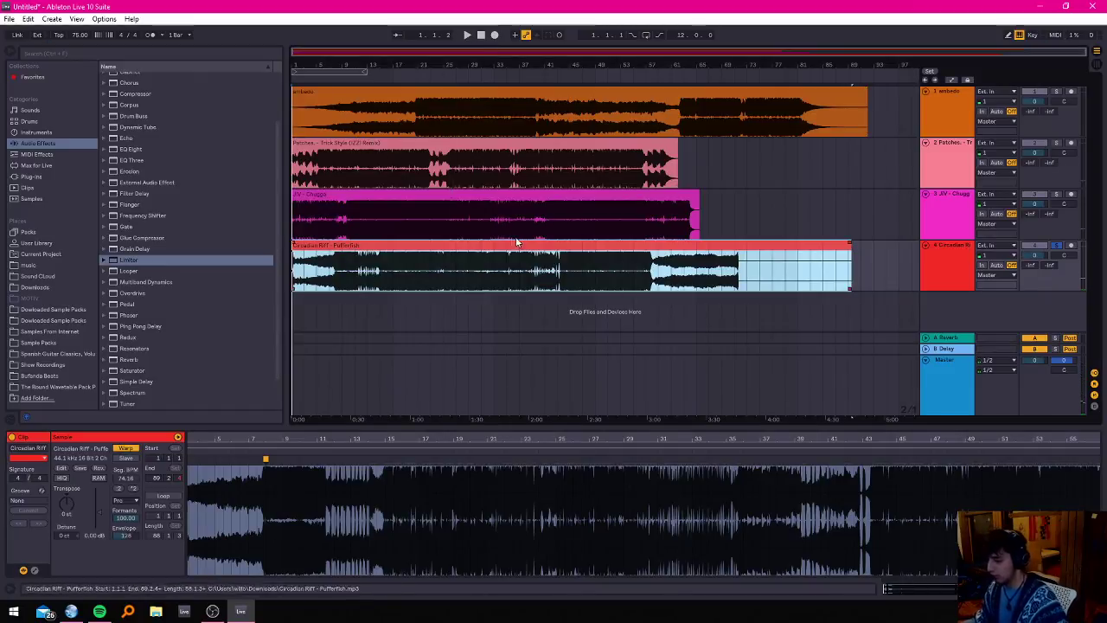
drag(947, 258, 934, 157)
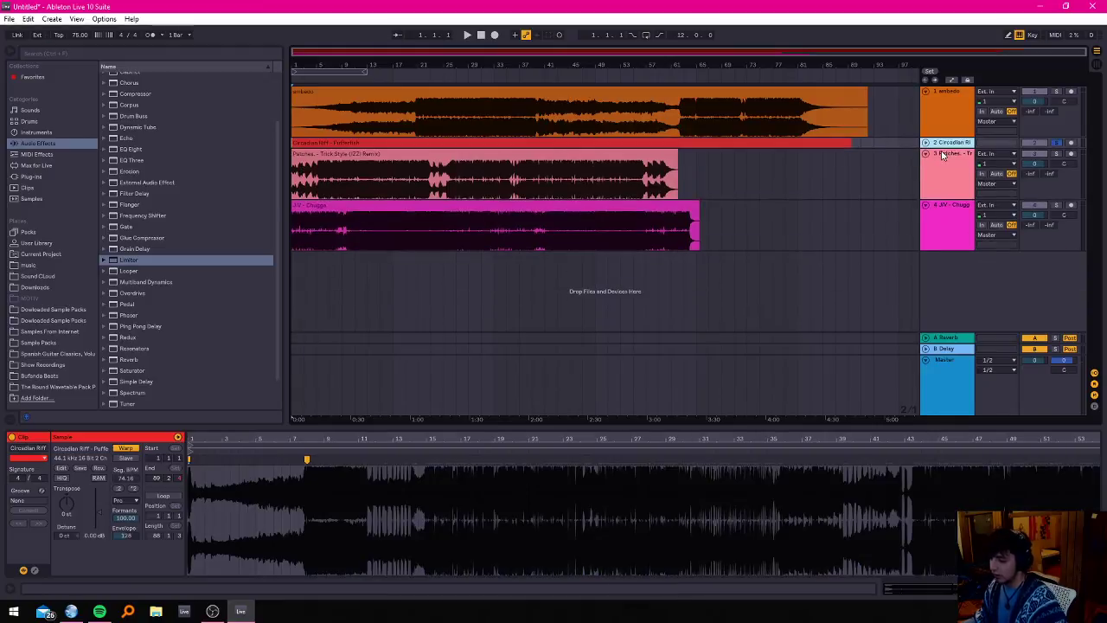
click(926, 143)
key(space)
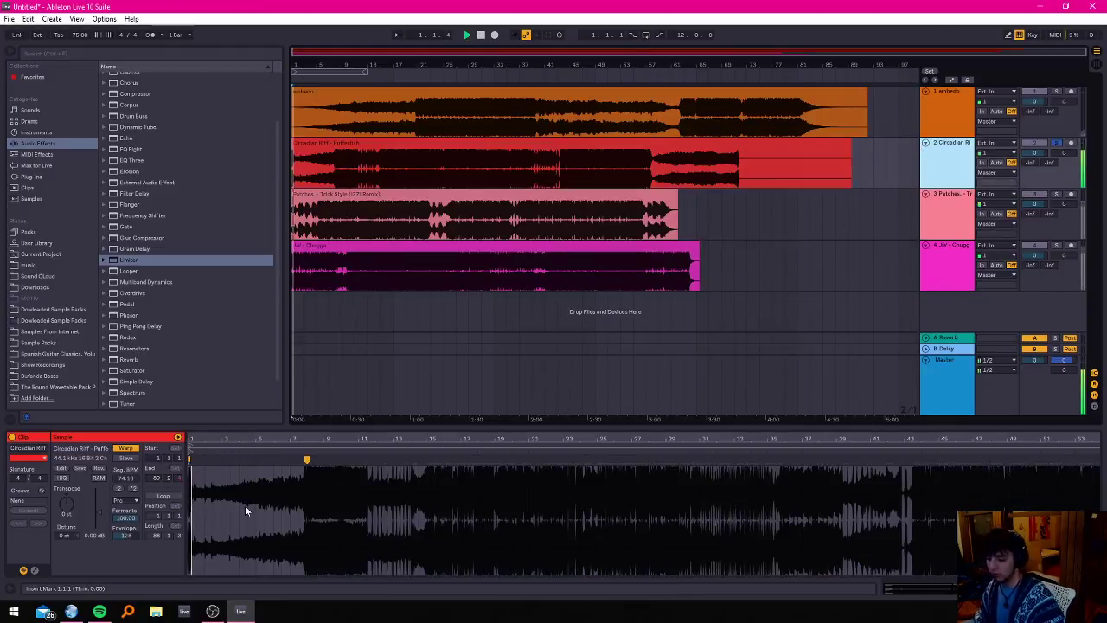
Solo the JiV - Chugga track and listen to its clip at several points, including bars 31 and 49.
click(368, 246)
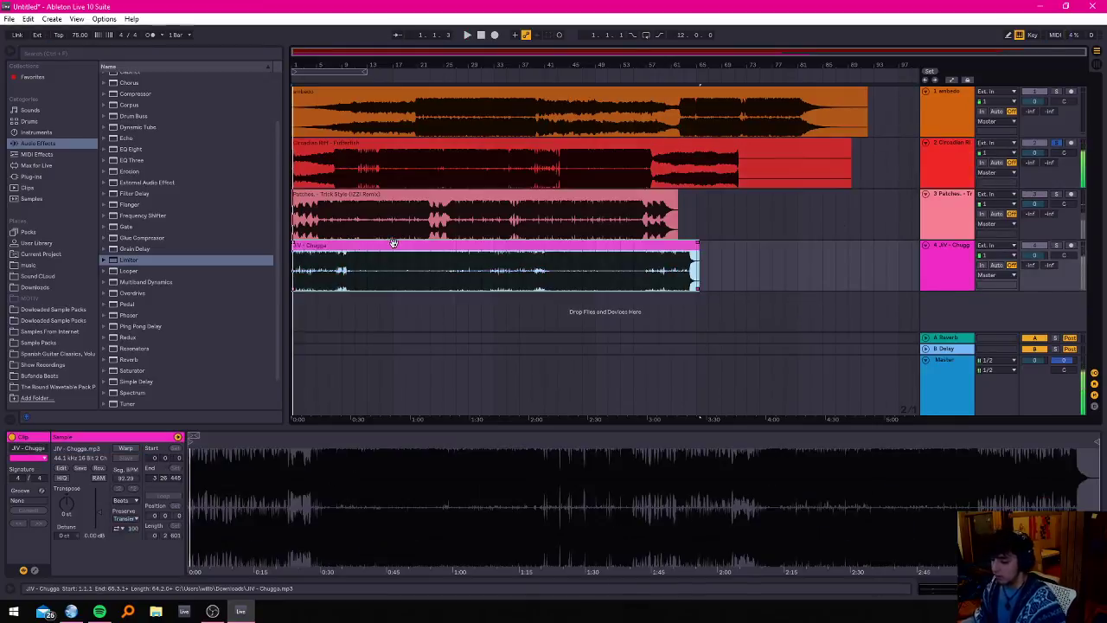
click(1056, 246)
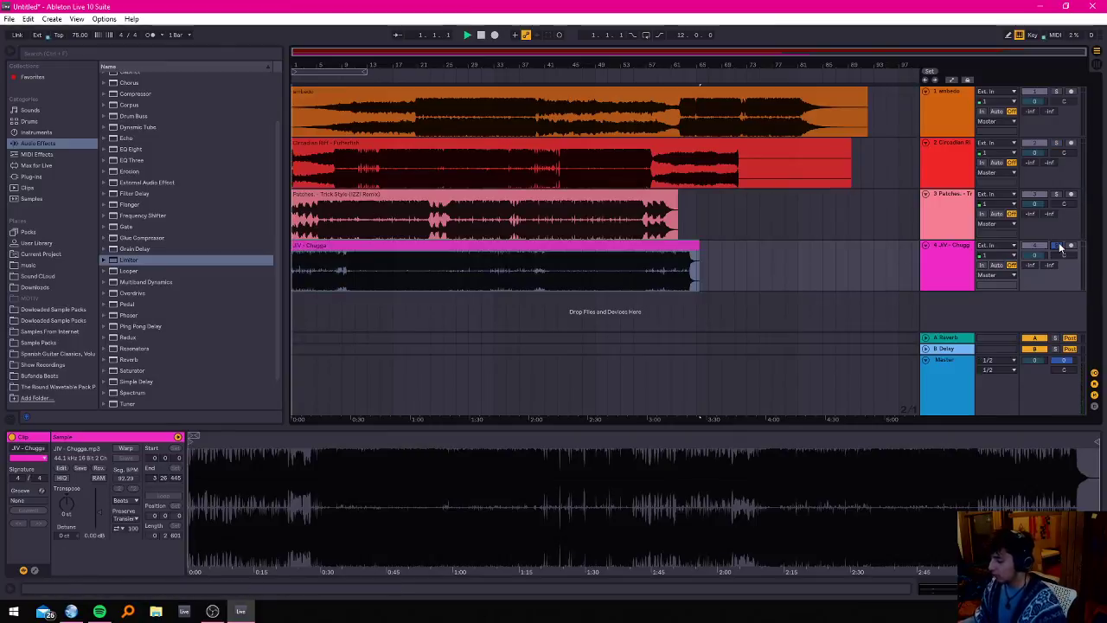
click(373, 250)
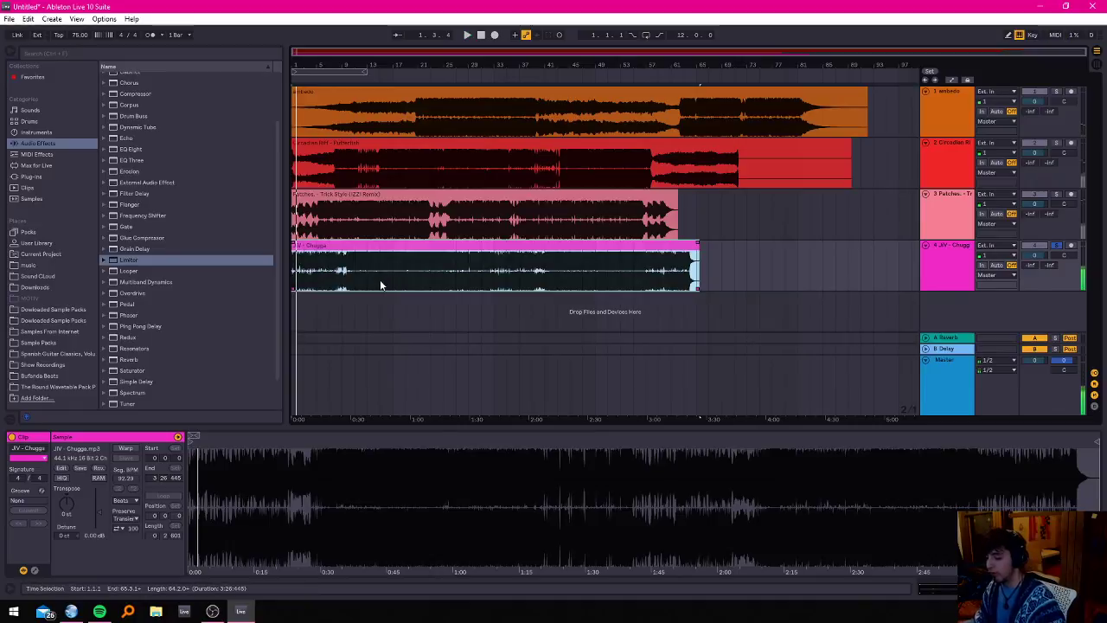
click(367, 279)
key(space)
click(400, 283)
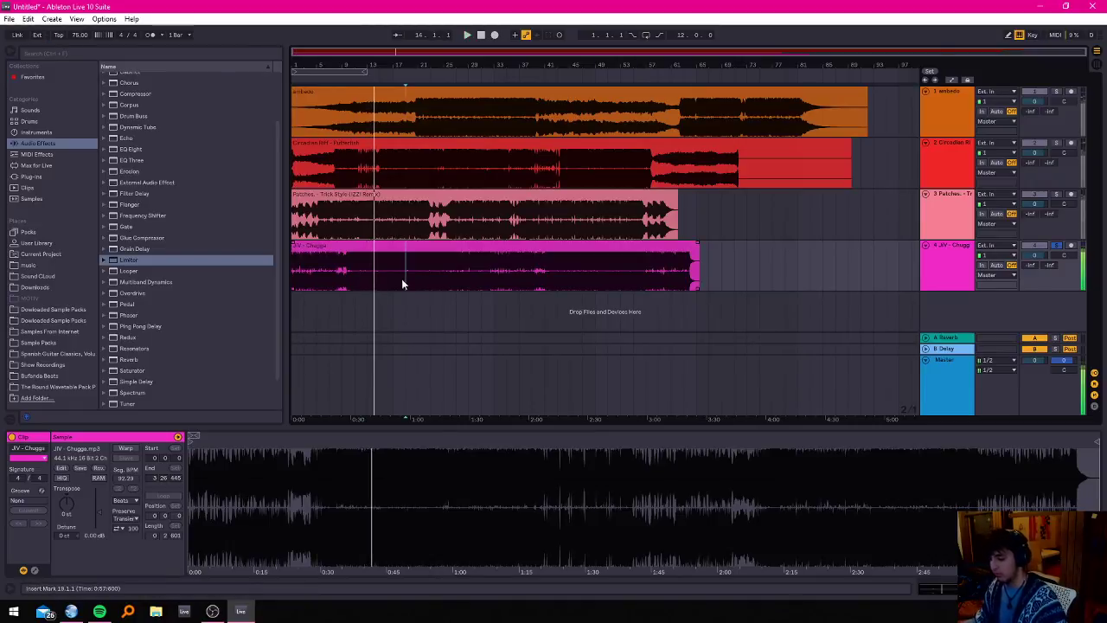
click(504, 283)
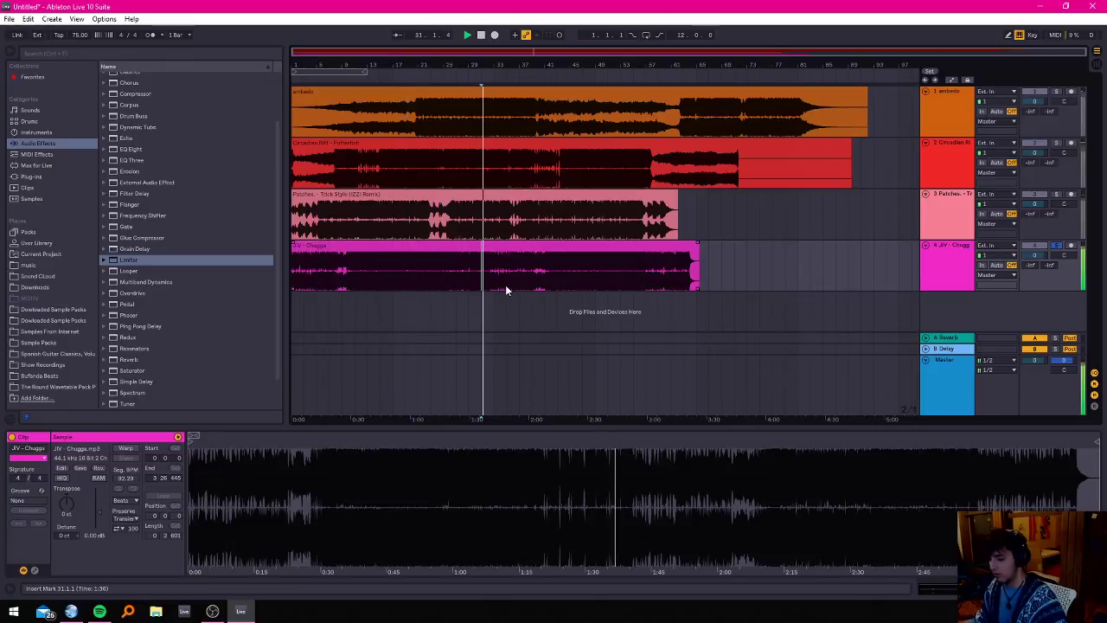
click(595, 285)
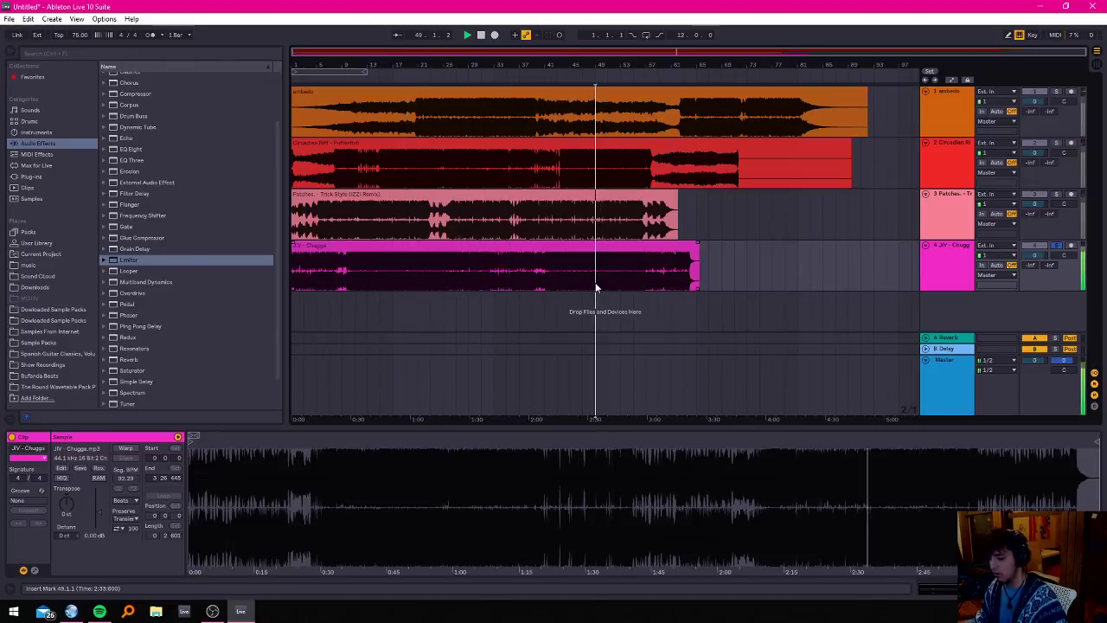
click(481, 35)
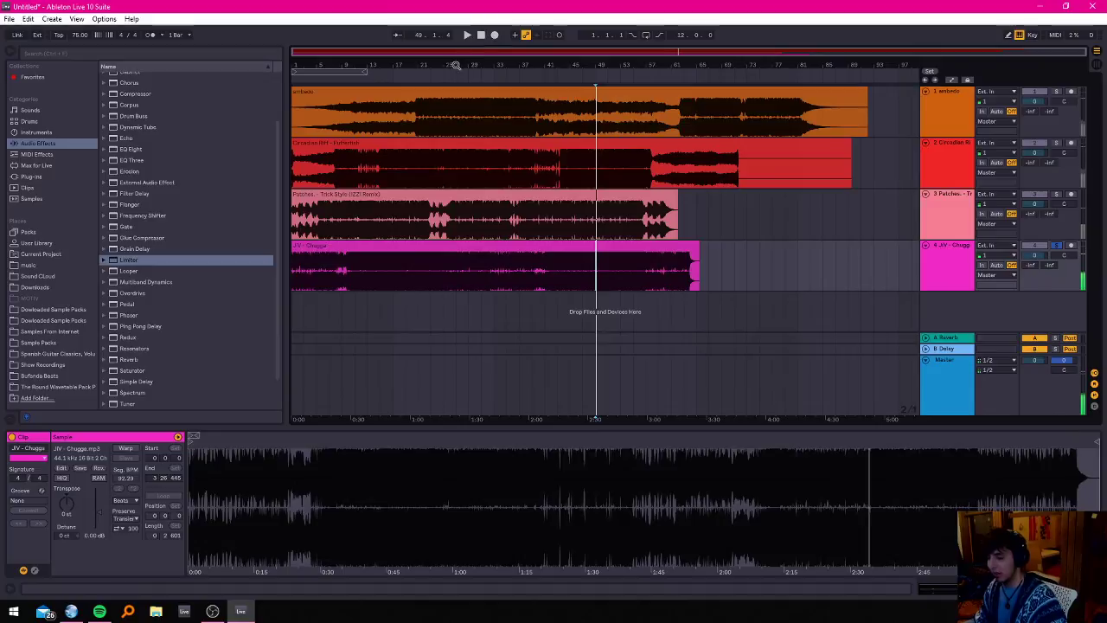
Open the ambedo clip, solo its track, and play it from the start.
click(364, 195)
click(362, 143)
click(363, 121)
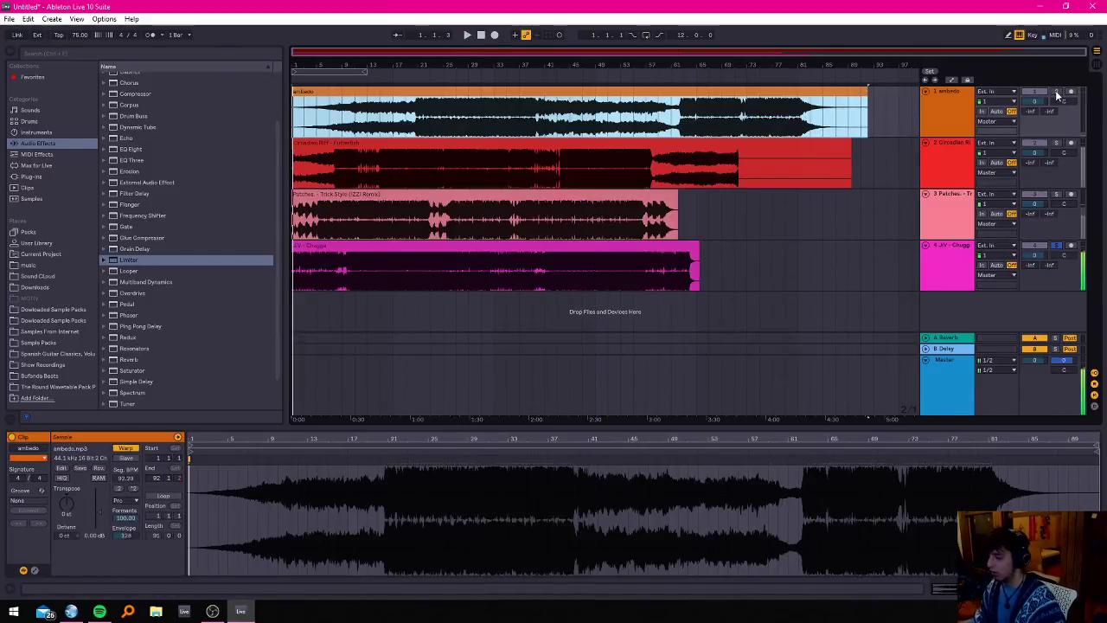
click(1056, 91)
click(591, 94)
key(space)
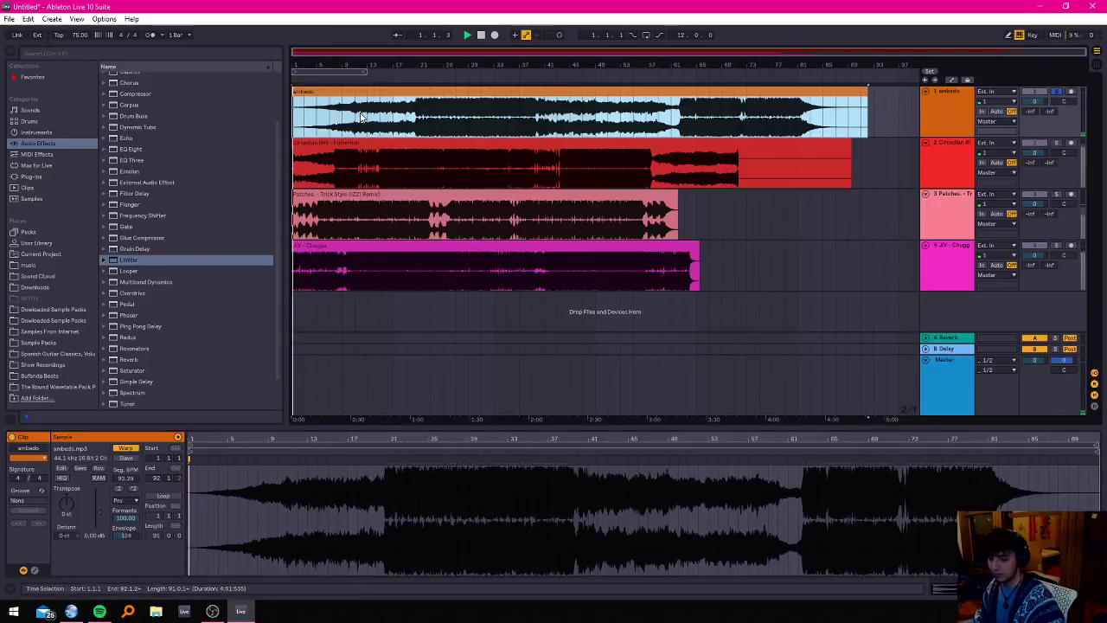
Place the insert mark at bar 16 on the ambedo track, during the build-up before the song's louder section.
mouse_move(309, 49)
mouse_down()
mouse_move(317, 55)
mouse_move(306, 49)
mouse_up()
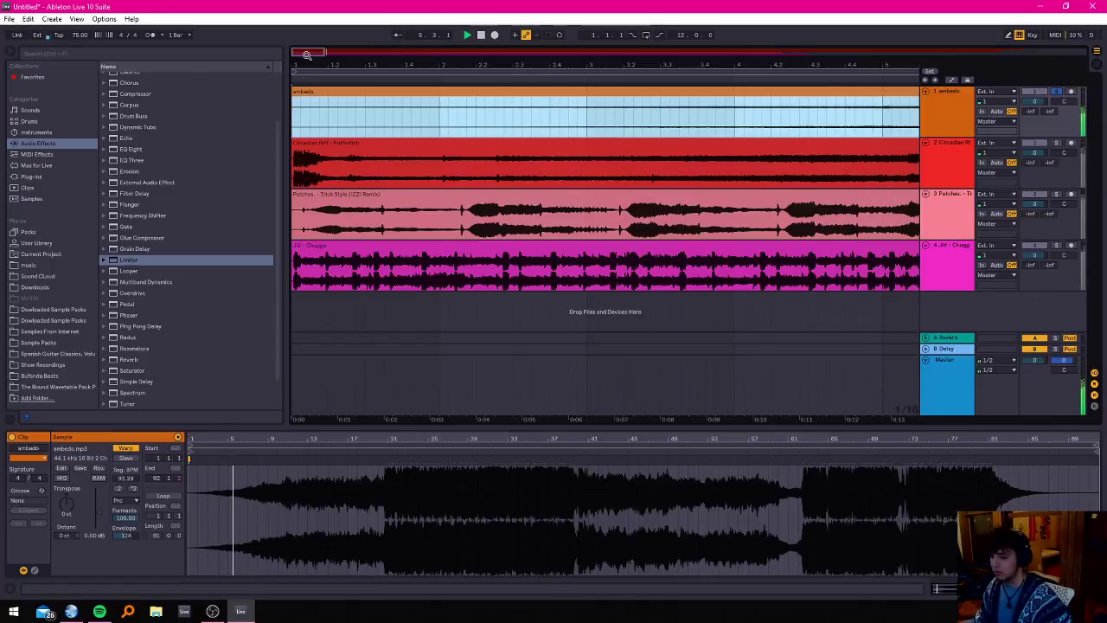
key(minus)
key(minus)
drag(566, 66, 567, 53)
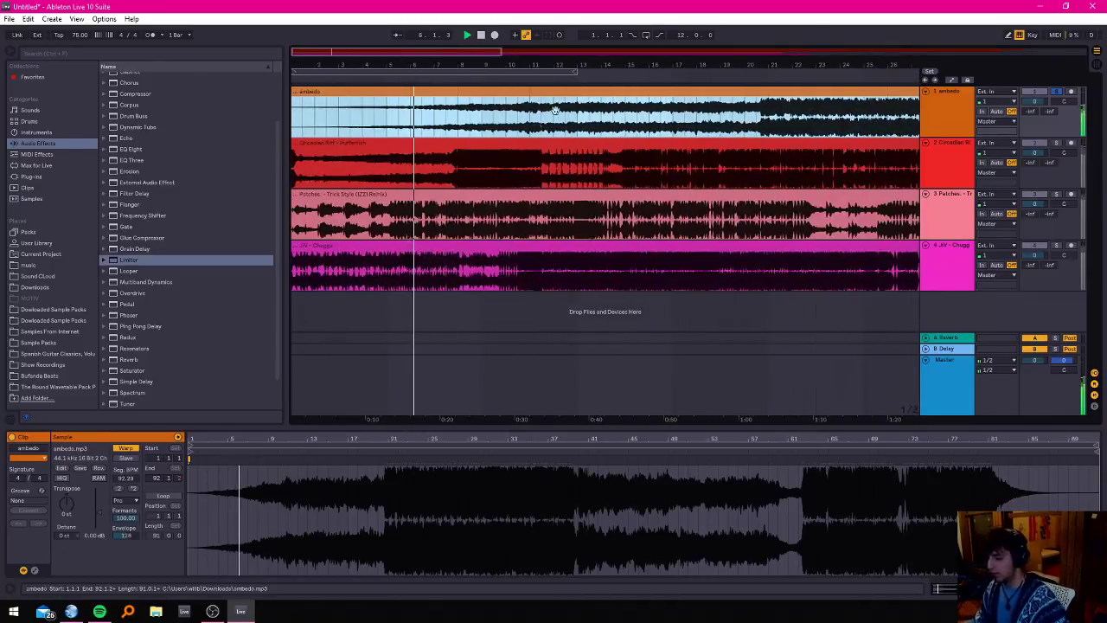
mouse_move(428, 54)
mouse_down()
mouse_move(488, 57)
mouse_move(484, 47)
mouse_up()
click(480, 120)
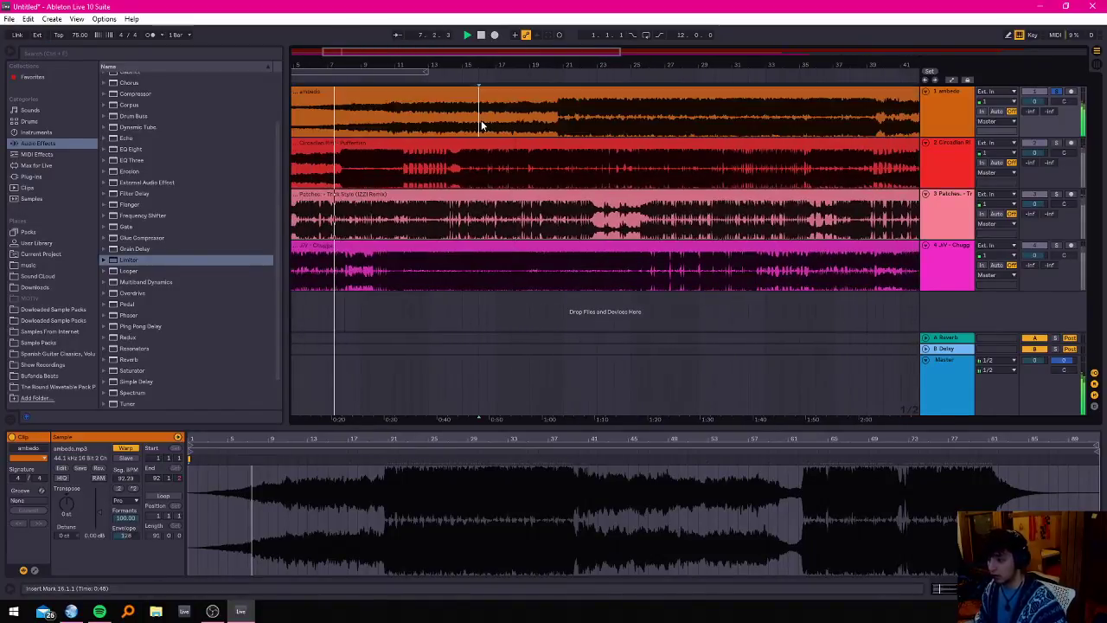
Listen to the ambedo clip from bar 16 and bar 11, examining its waveform around the start of the louder section.
key(space)
click(558, 92)
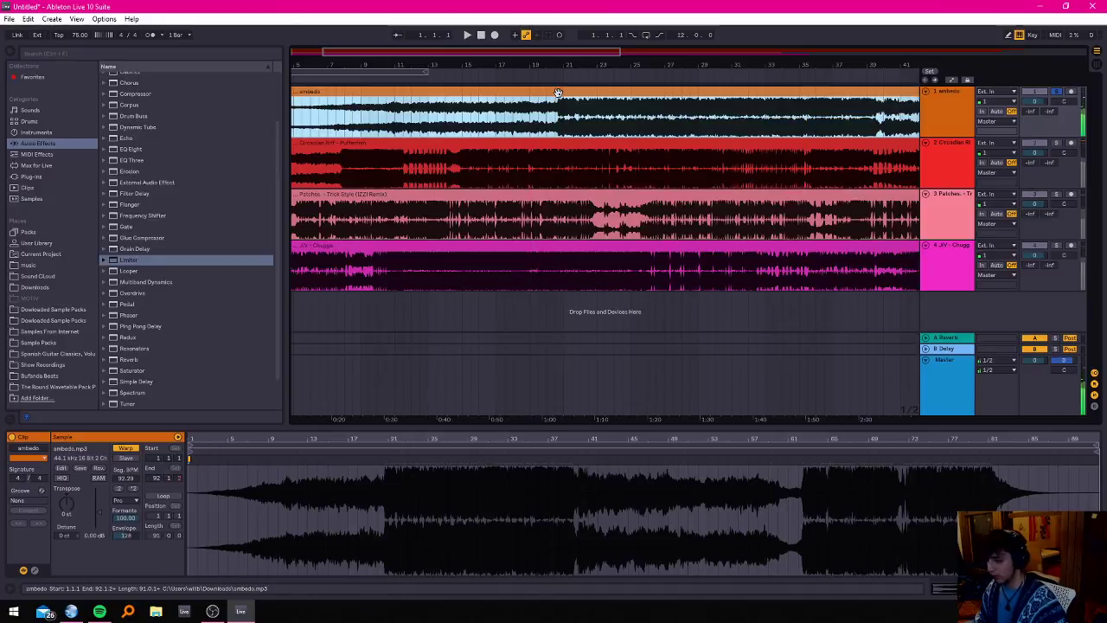
drag(418, 441, 814, 439)
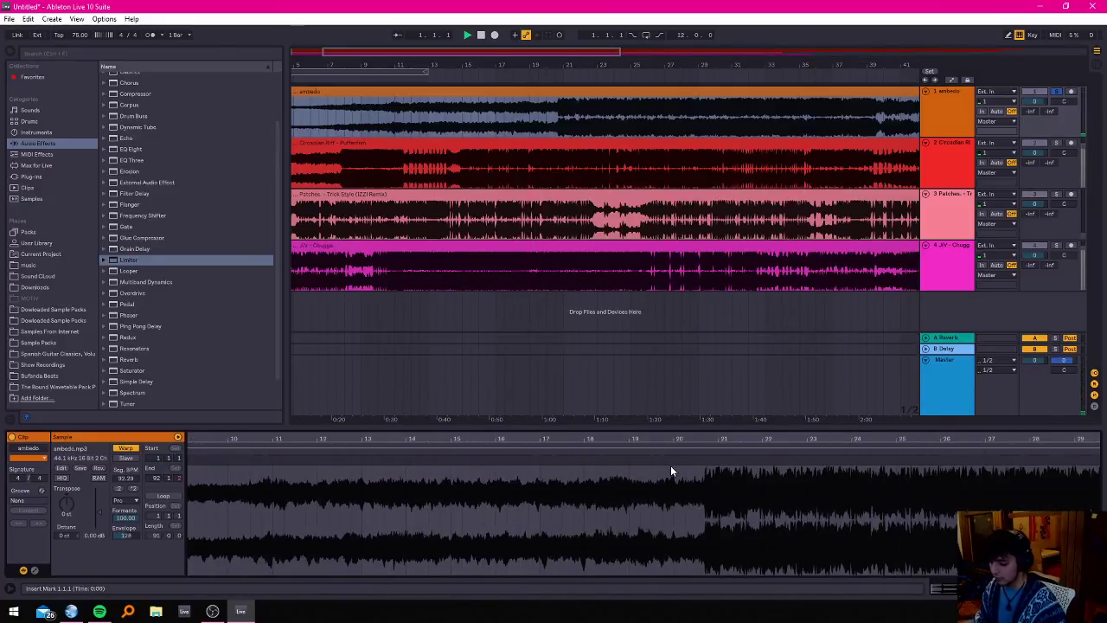
click(396, 121)
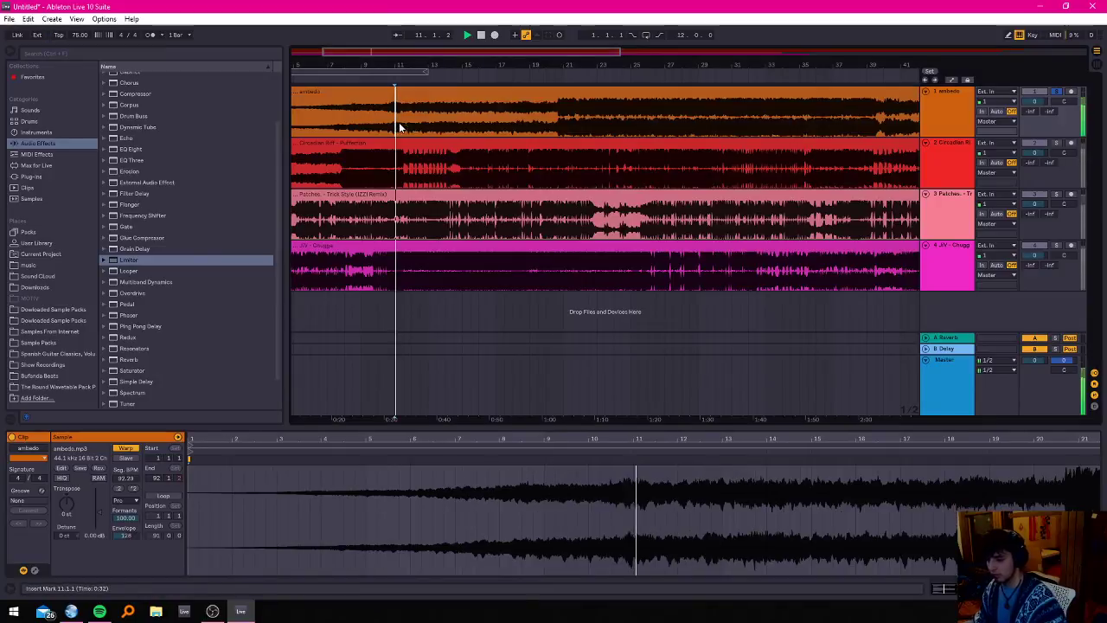
Set the ambedo clip's segment BPM to 75.00.
double_click(702, 440)
drag(702, 439, 279, 420)
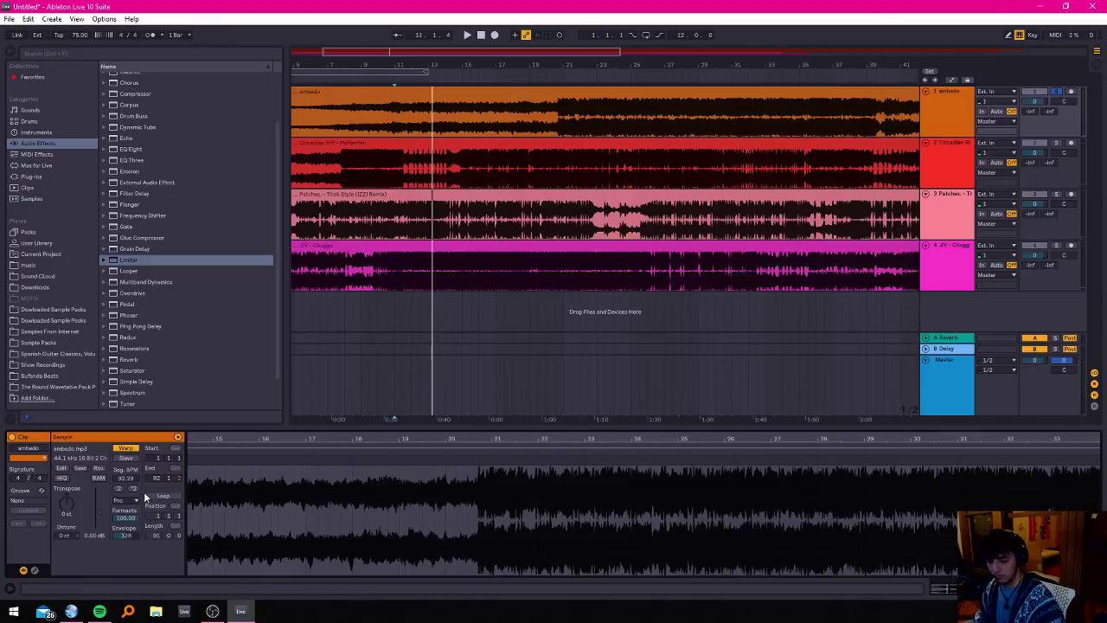
drag(128, 480, 128, 480)
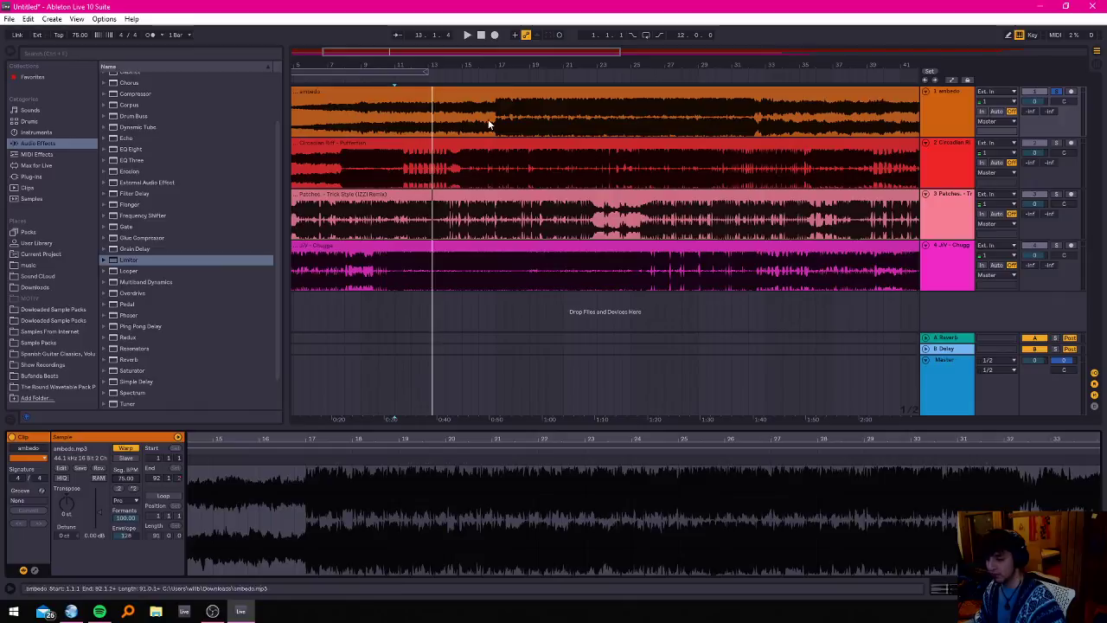
Play the ambedo clip from bar 9 and check how its louder section lines up with the grid at bar 17.
drag(304, 438, 350, 437)
click(270, 484)
key(space)
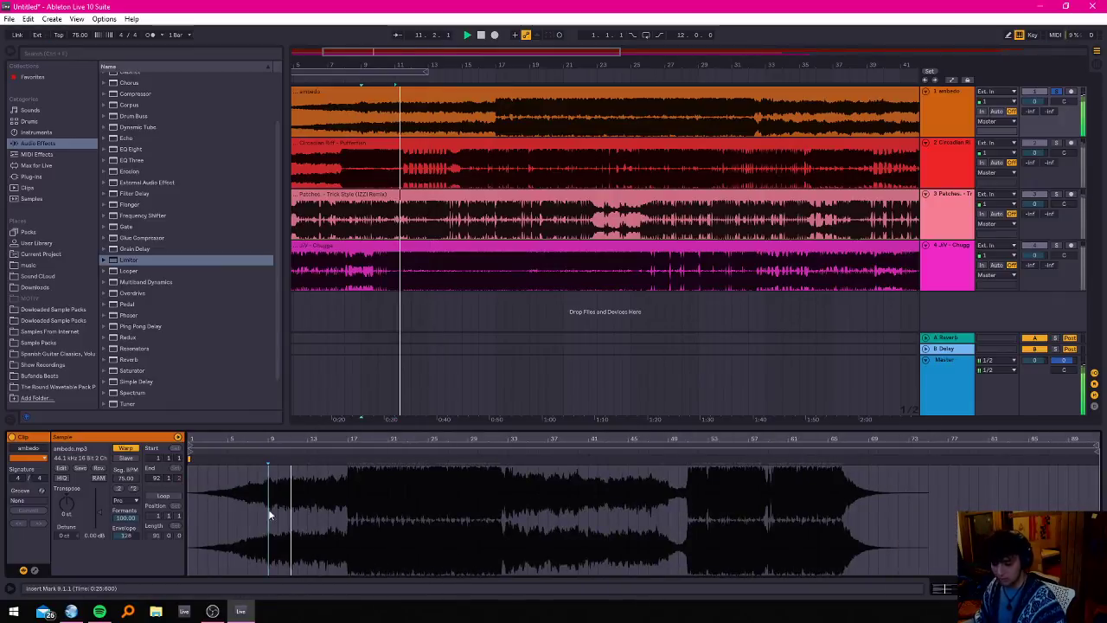
key(plus)
key(plus)
scroll(294, 457, up, 1)
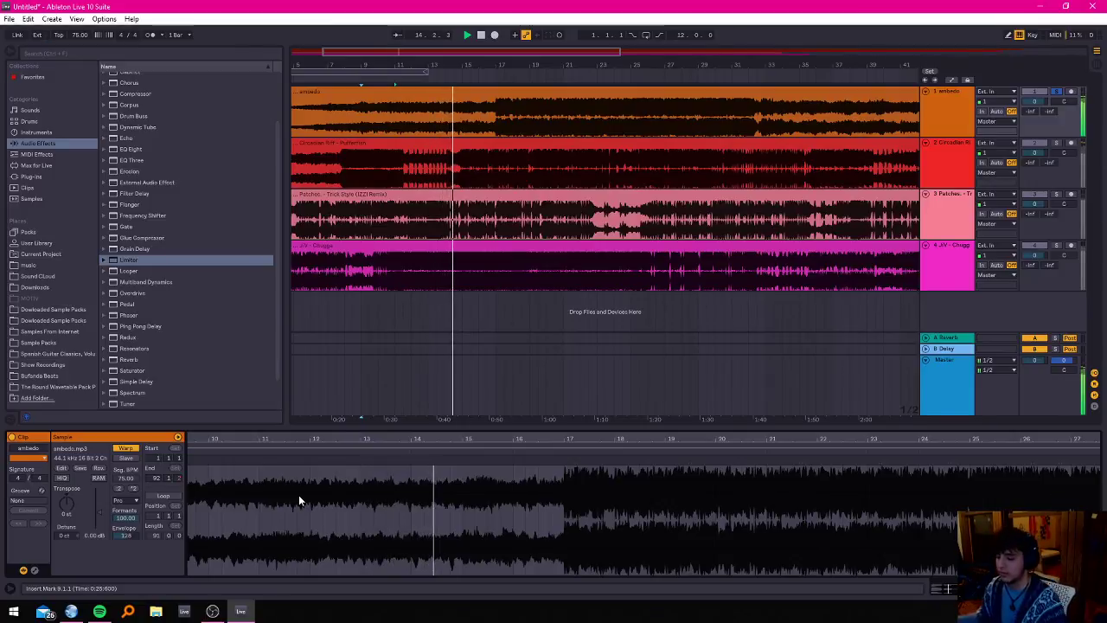
drag(473, 450, 473, 438)
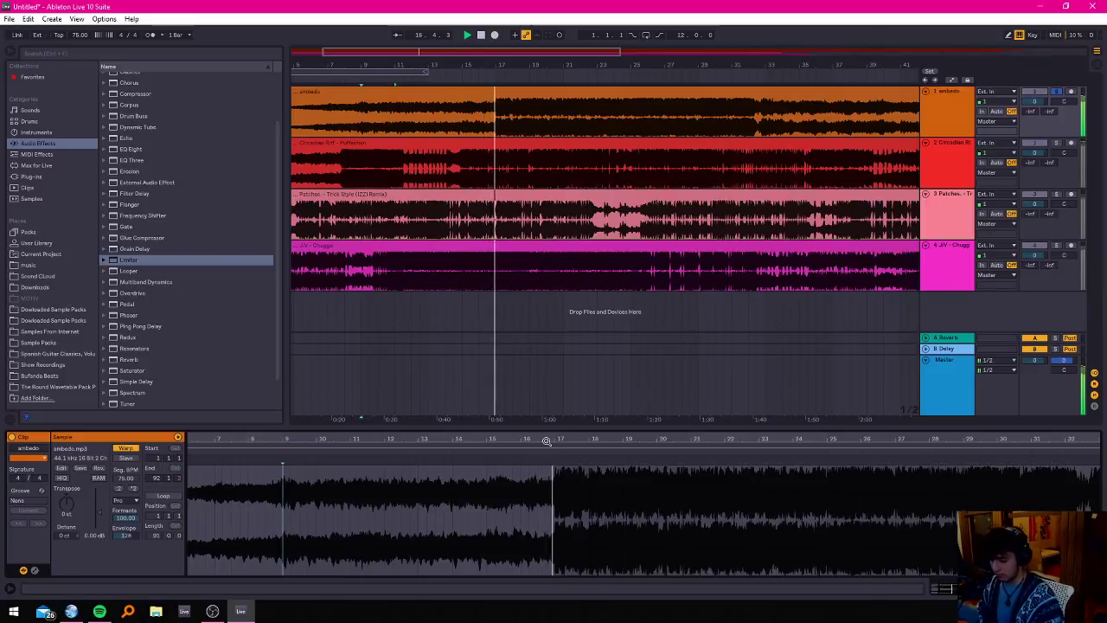
drag(566, 439, 849, 475)
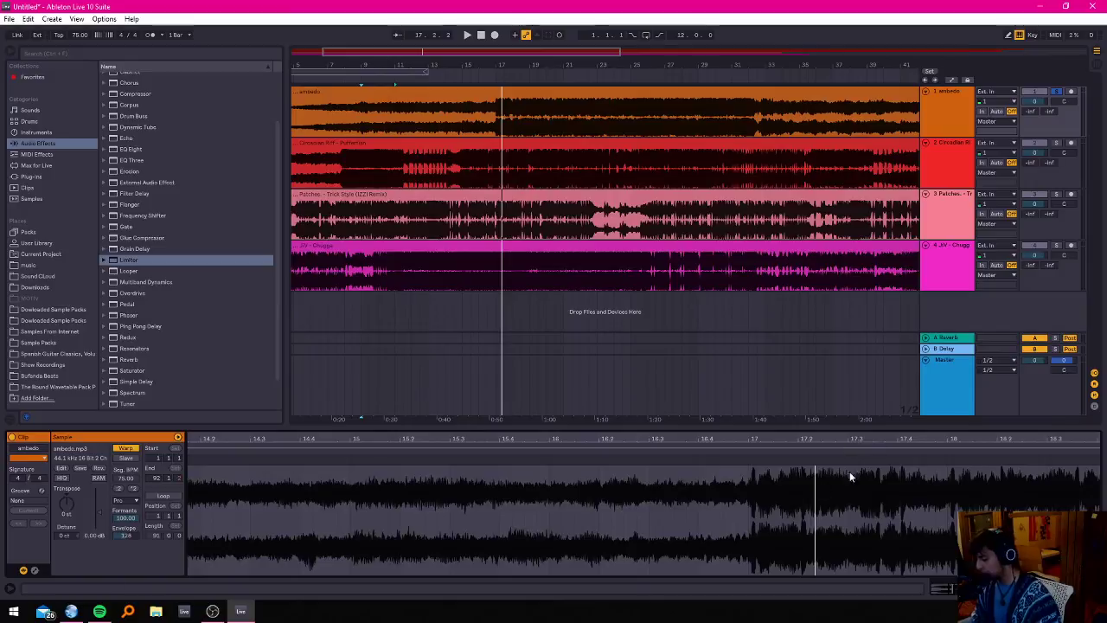
Add warp markers to the ambedo clip at bar 17 and bar 51, where its two loud sections begin.
click(750, 456)
mouse_move(751, 458)
mouse_down()
mouse_move(706, 407)
mouse_move(502, 389)
mouse_move(54, 389)
mouse_up()
drag(751, 439, 227, 446)
drag(792, 442, 792, 493)
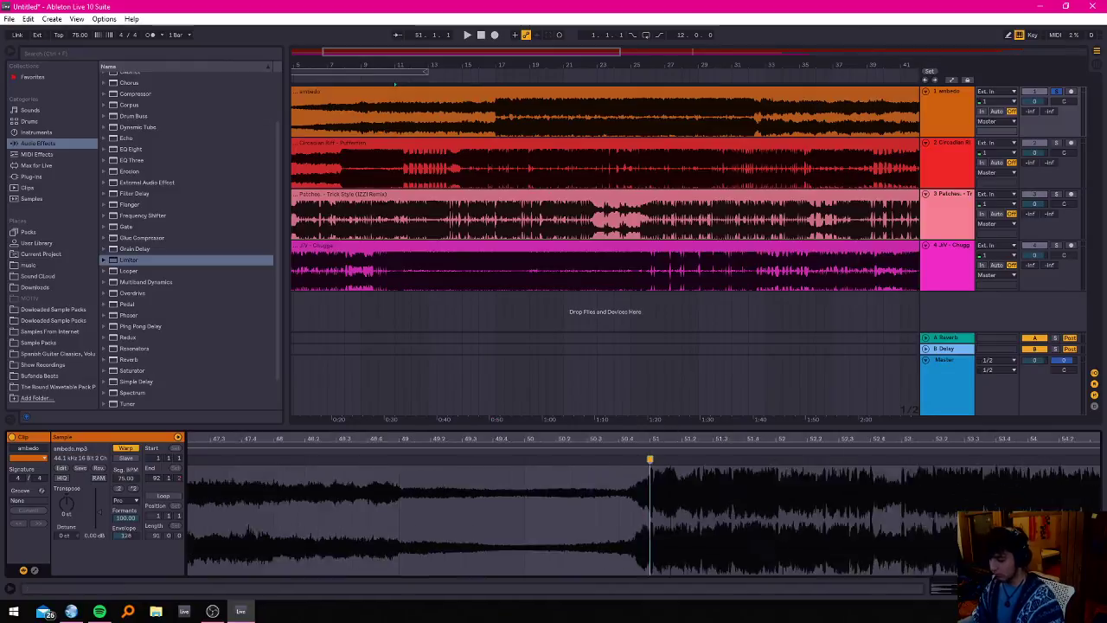
drag(672, 437, 672, 406)
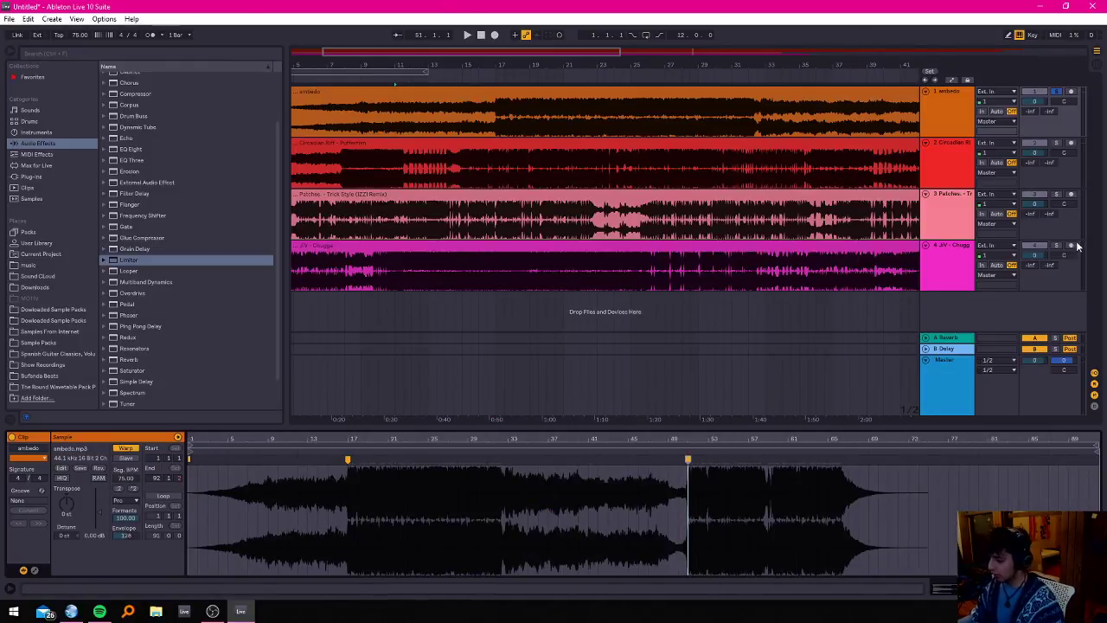
Solo the Circadian Riff track along with ambedo and listen to both songs together from the start.
click(1056, 143)
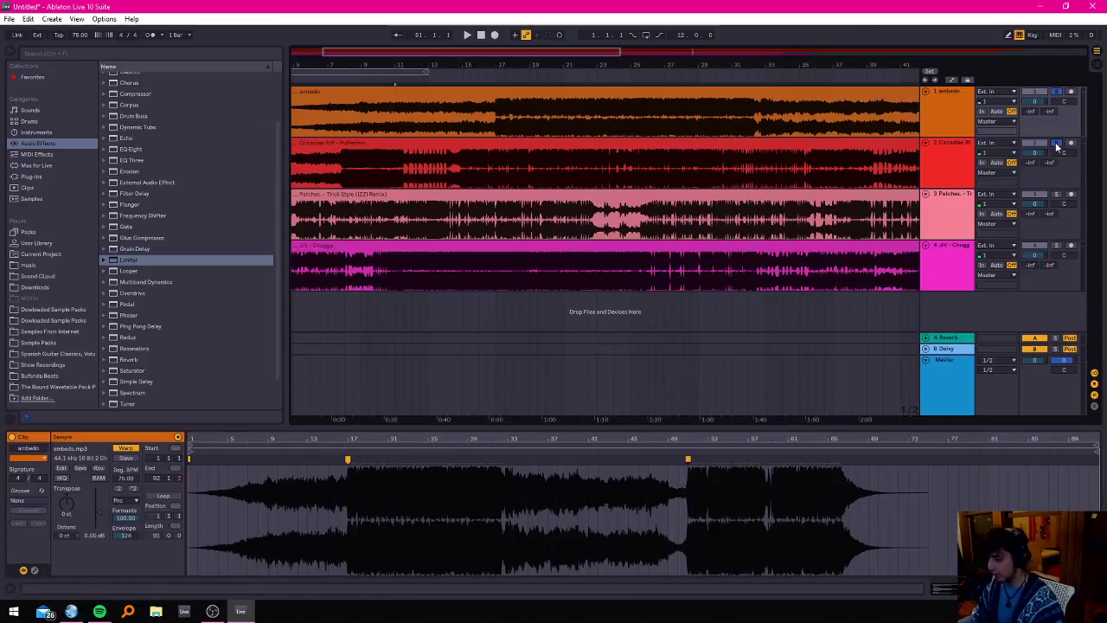
key(space)
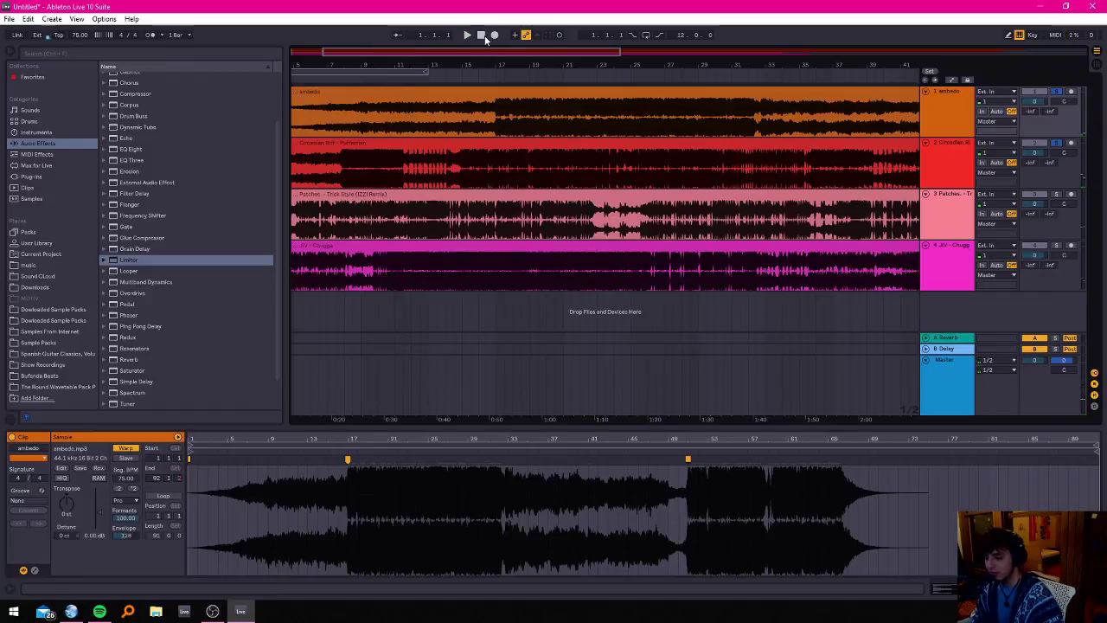
drag(387, 54, 357, 55)
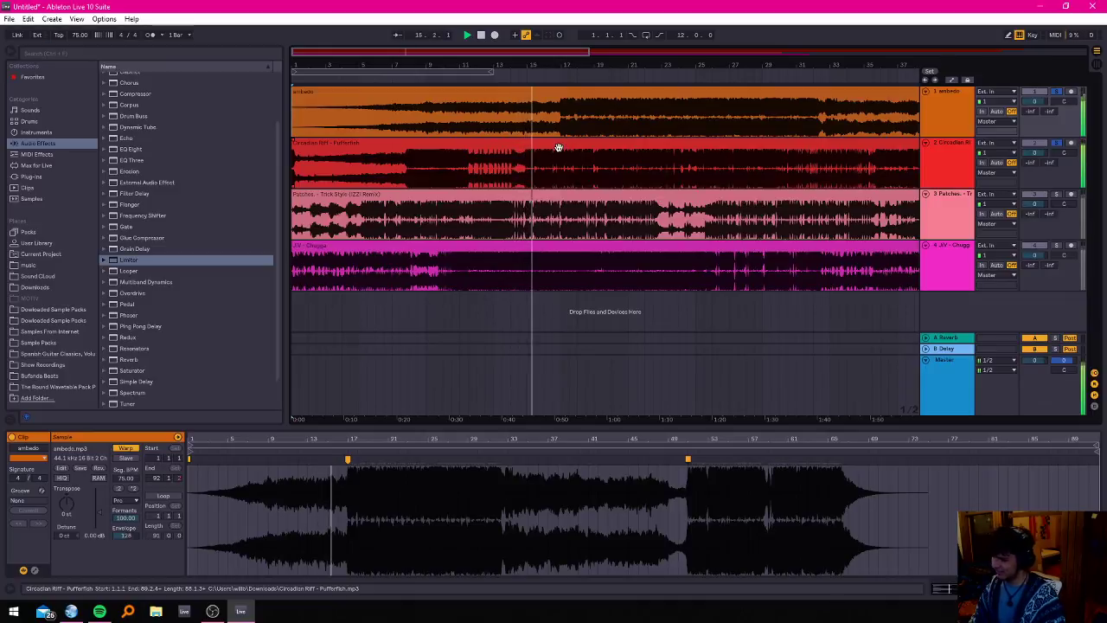
click(480, 38)
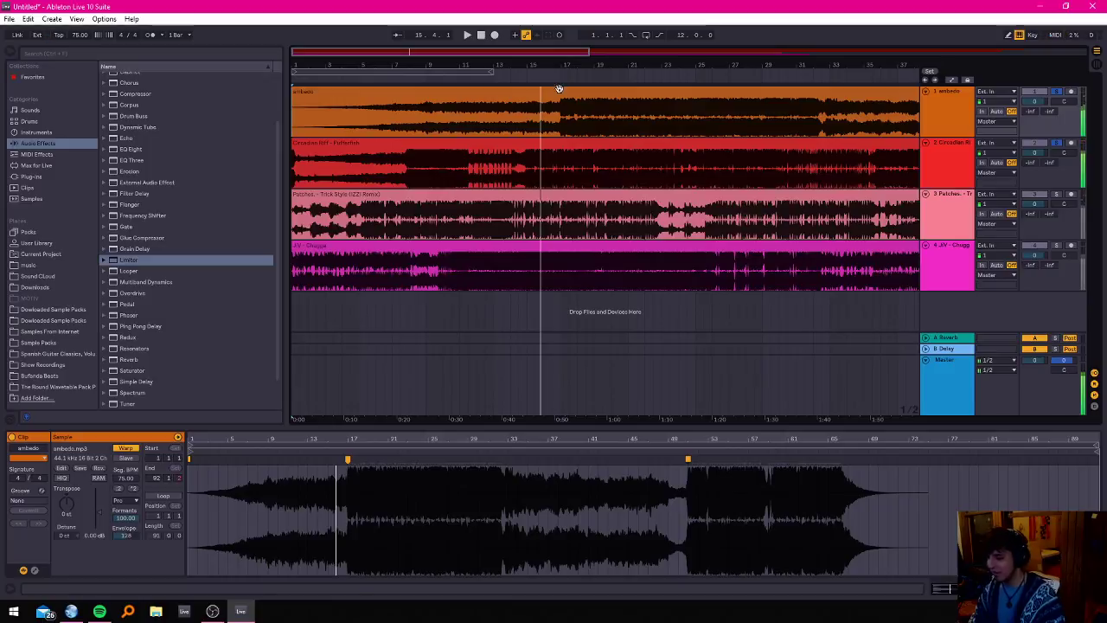
Start playback just after bar 17 on the ambedo track and solo only that track.
click(576, 104)
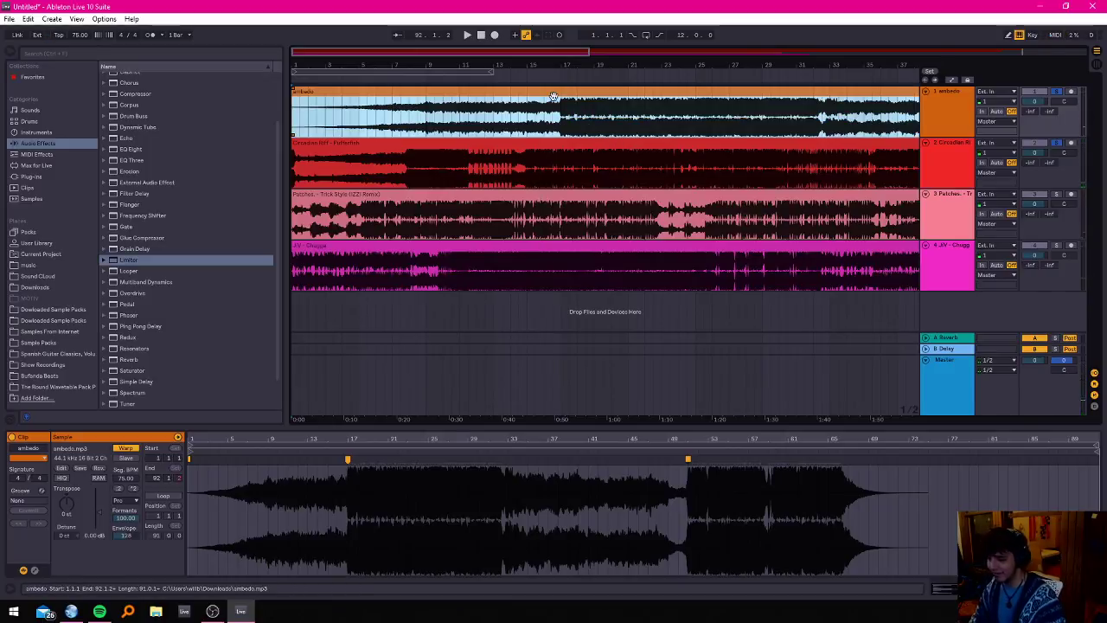
drag(384, 440, 457, 484)
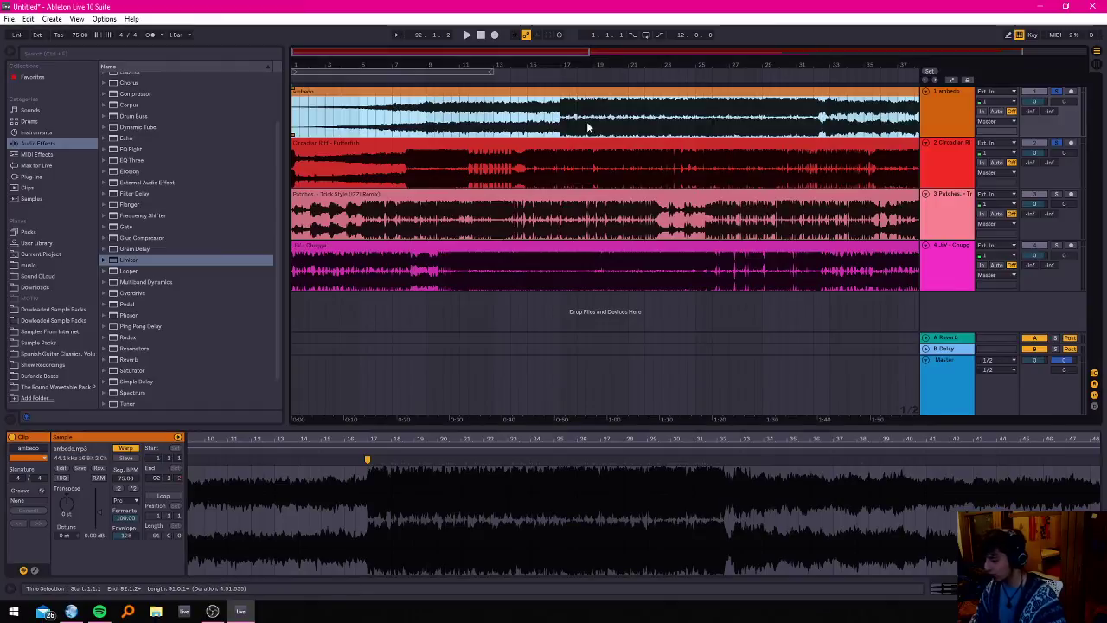
click(552, 132)
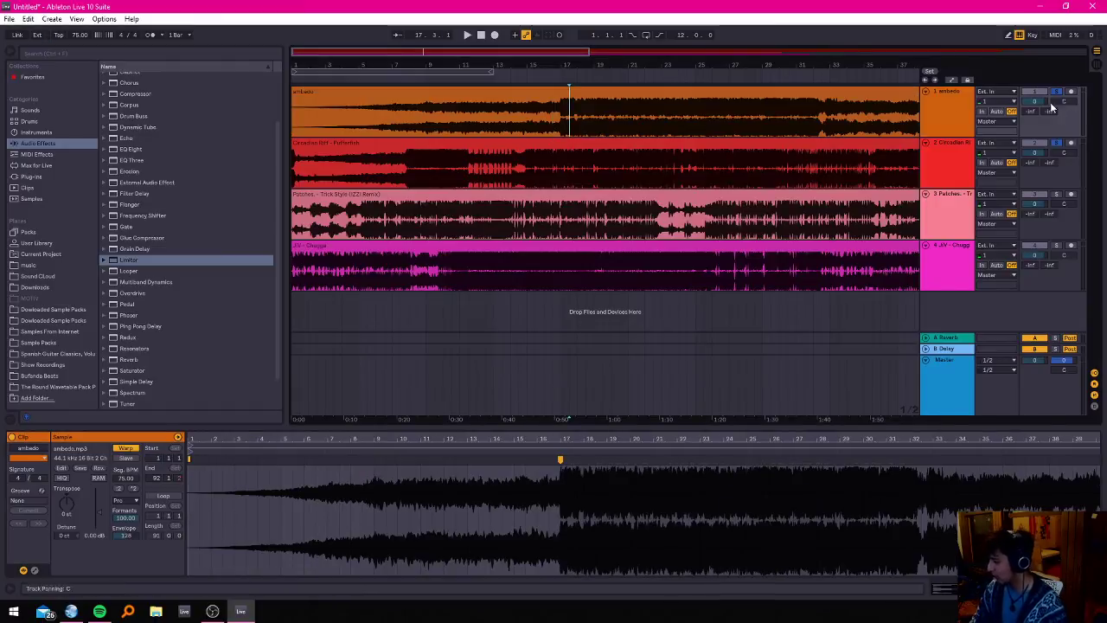
key(space)
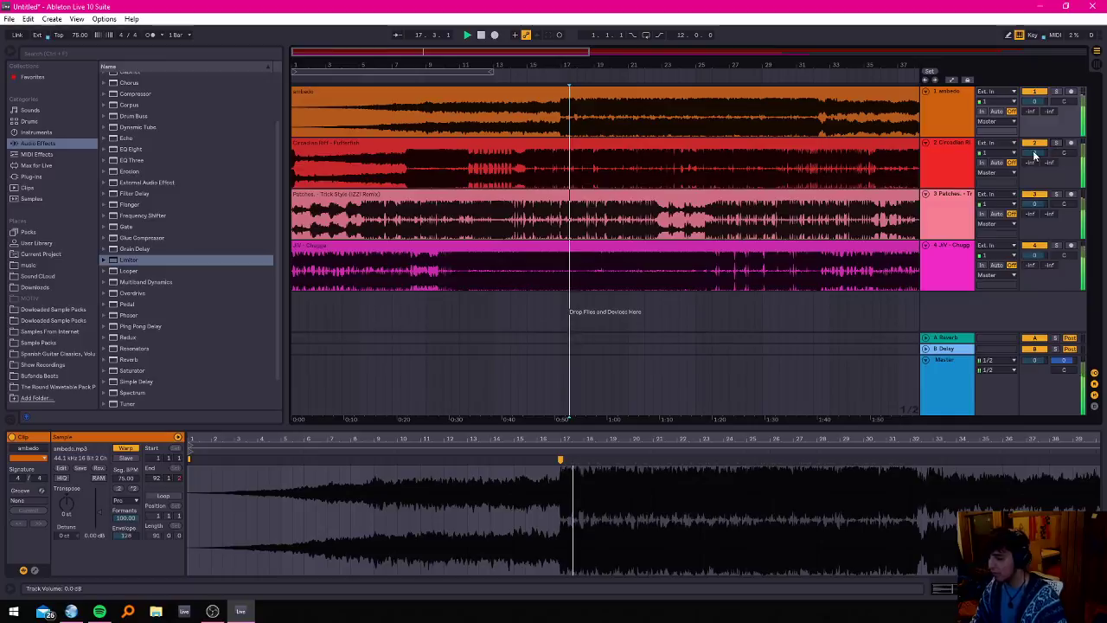
click(1057, 91)
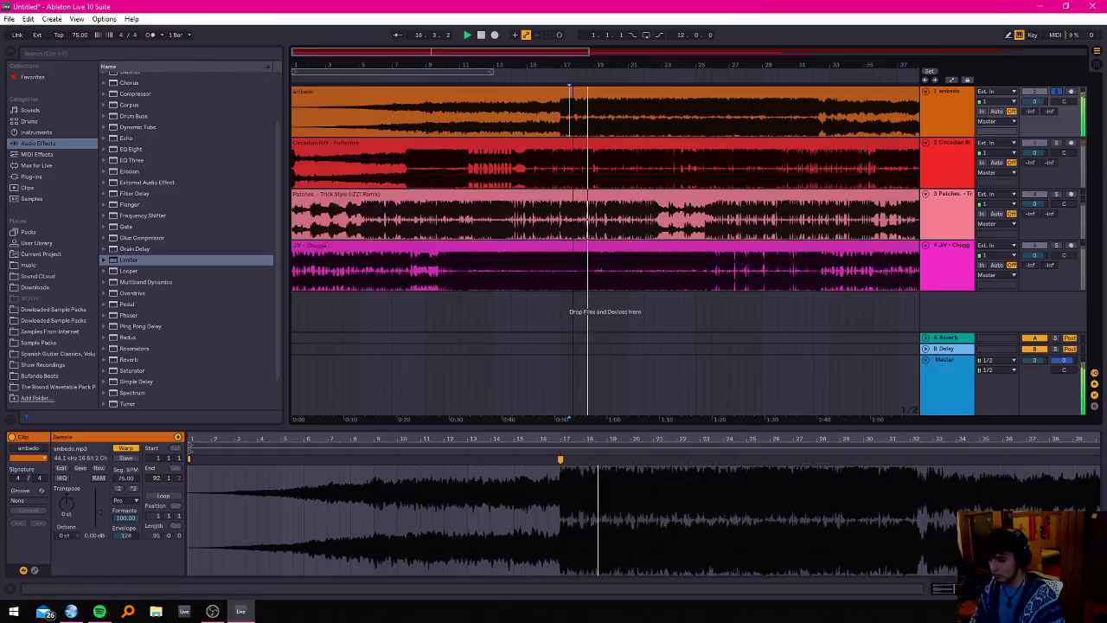
Listen to the soloed ambedo track at bars 24, 29, 33 and 9.
click(476, 114)
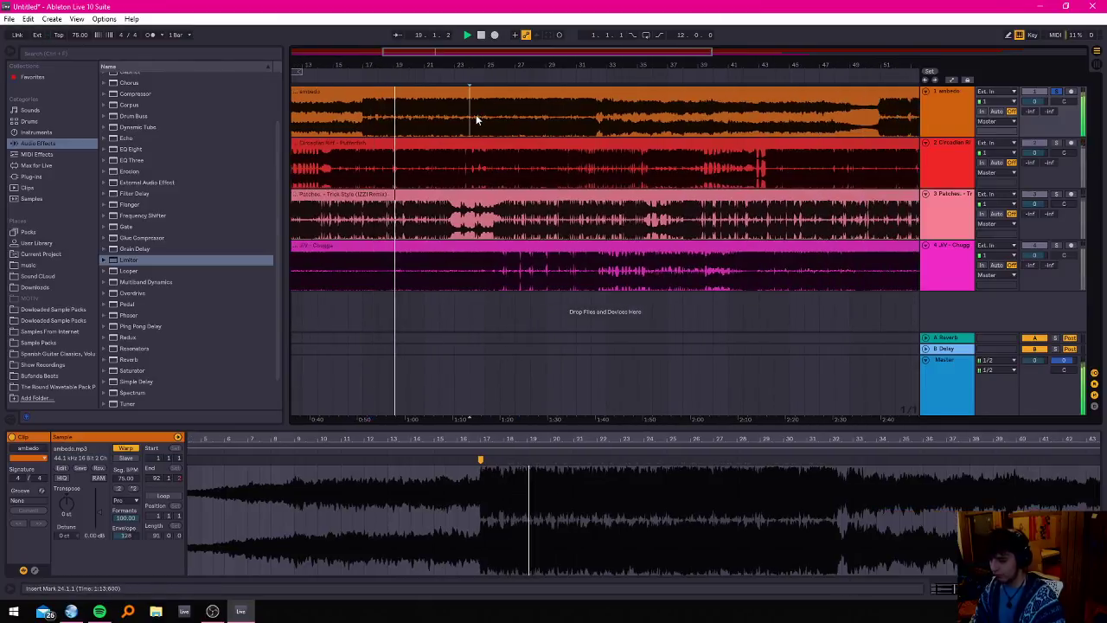
click(549, 113)
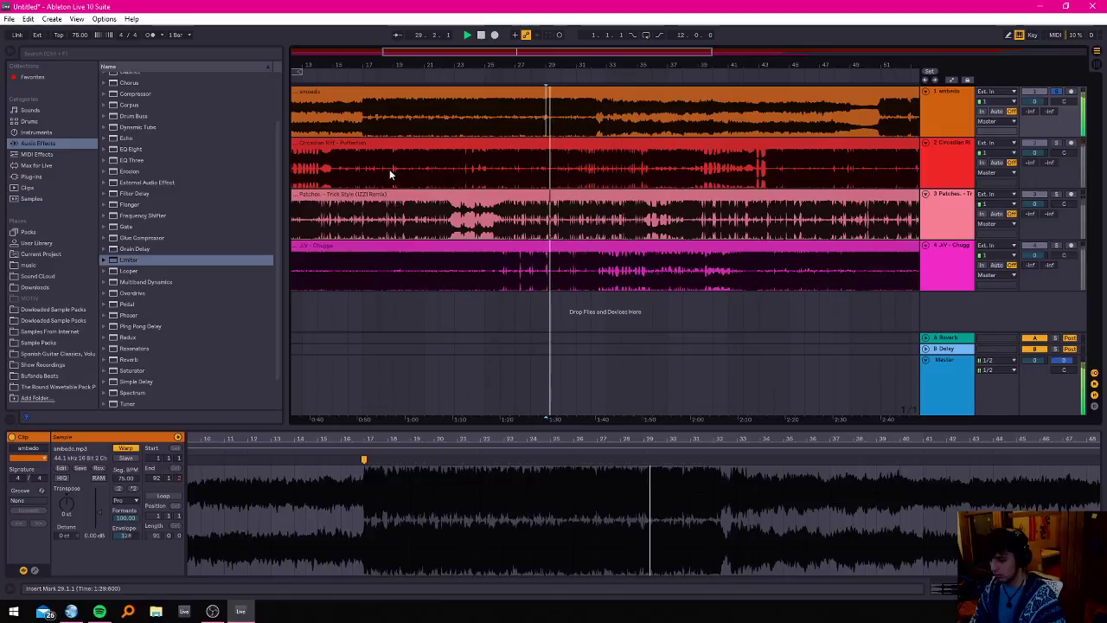
key(minus)
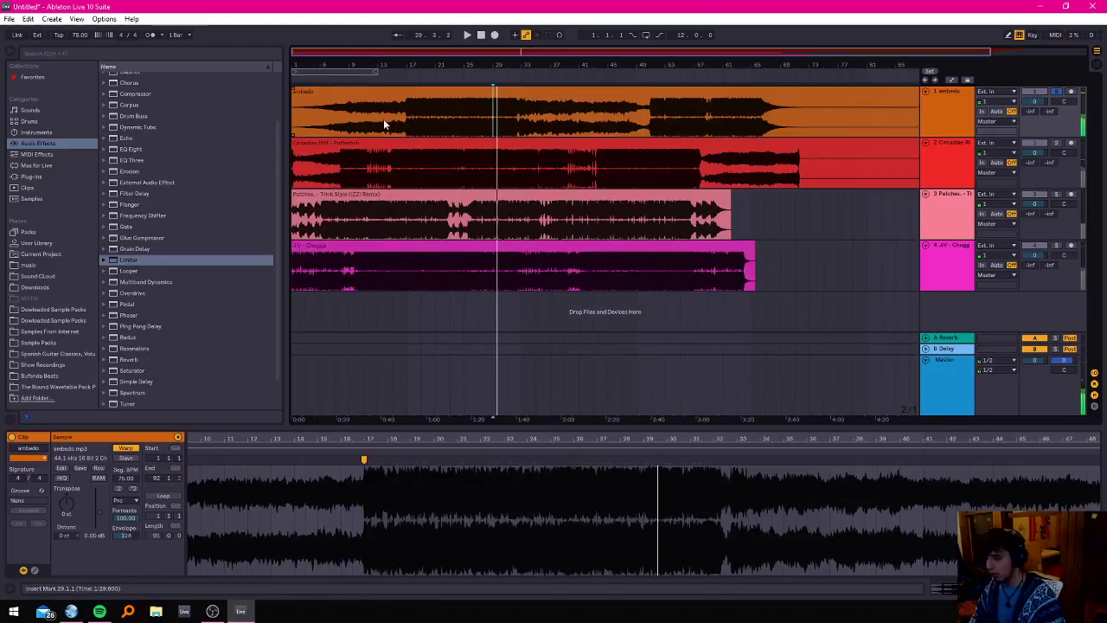
click(521, 117)
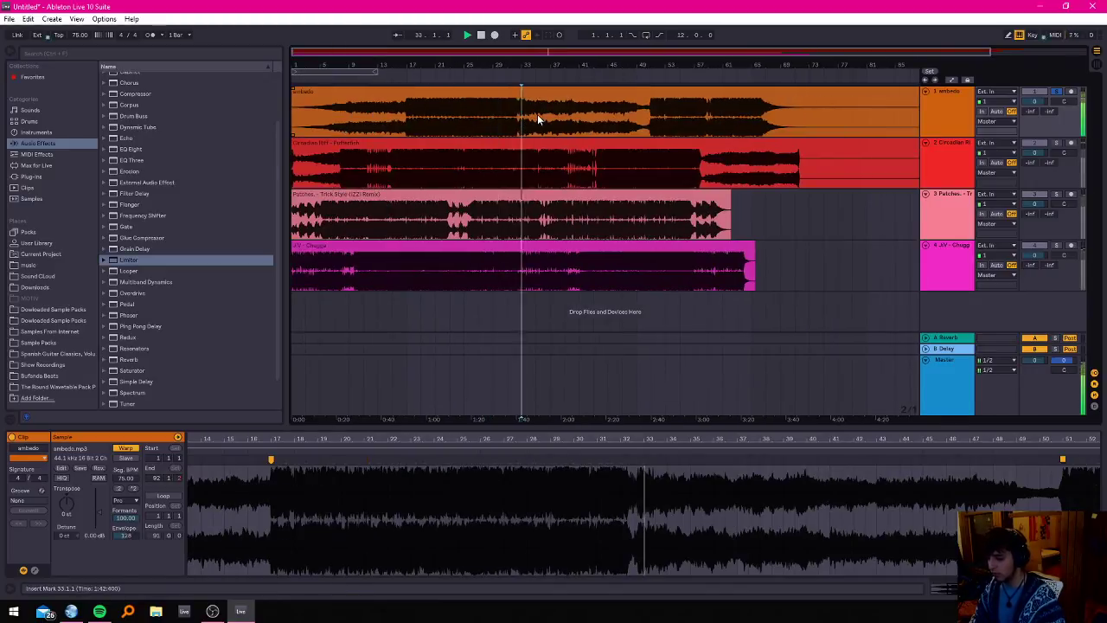
click(349, 119)
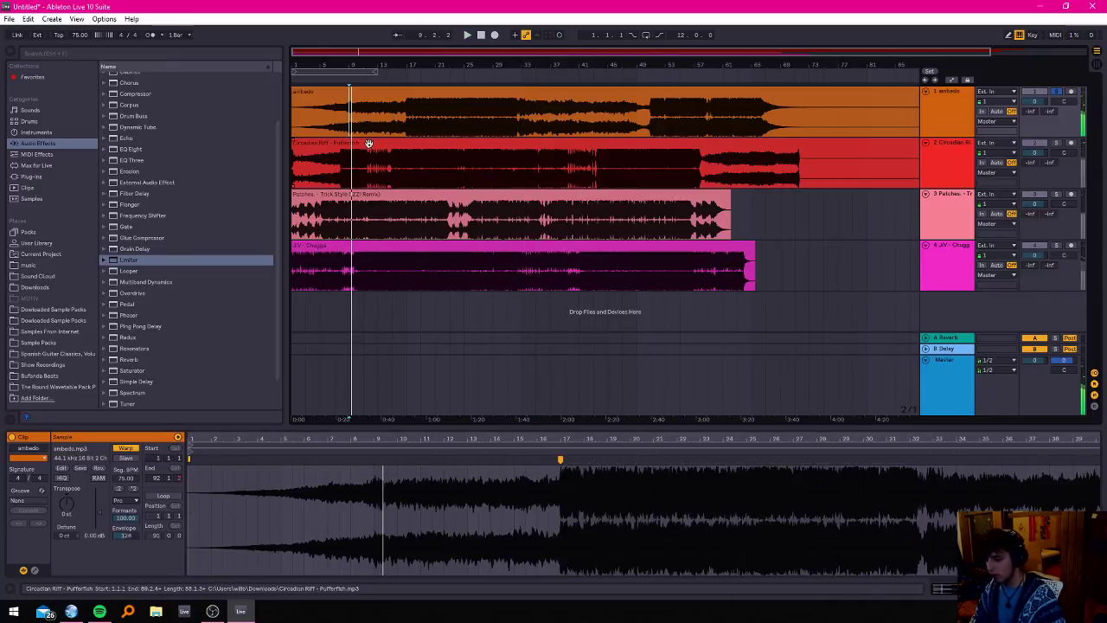
Move the Circadian Riff clip to start at bar 17, where ambedo gets louder, and play from bar 13.
drag(368, 145, 485, 164)
click(382, 176)
key(space)
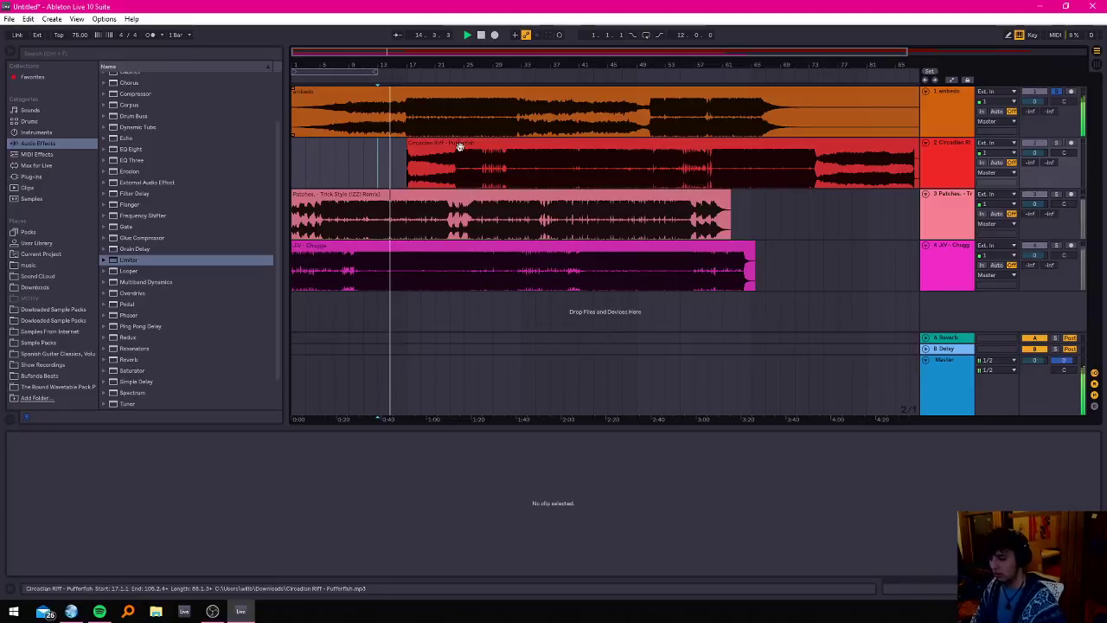
scroll(443, 154, up, 3)
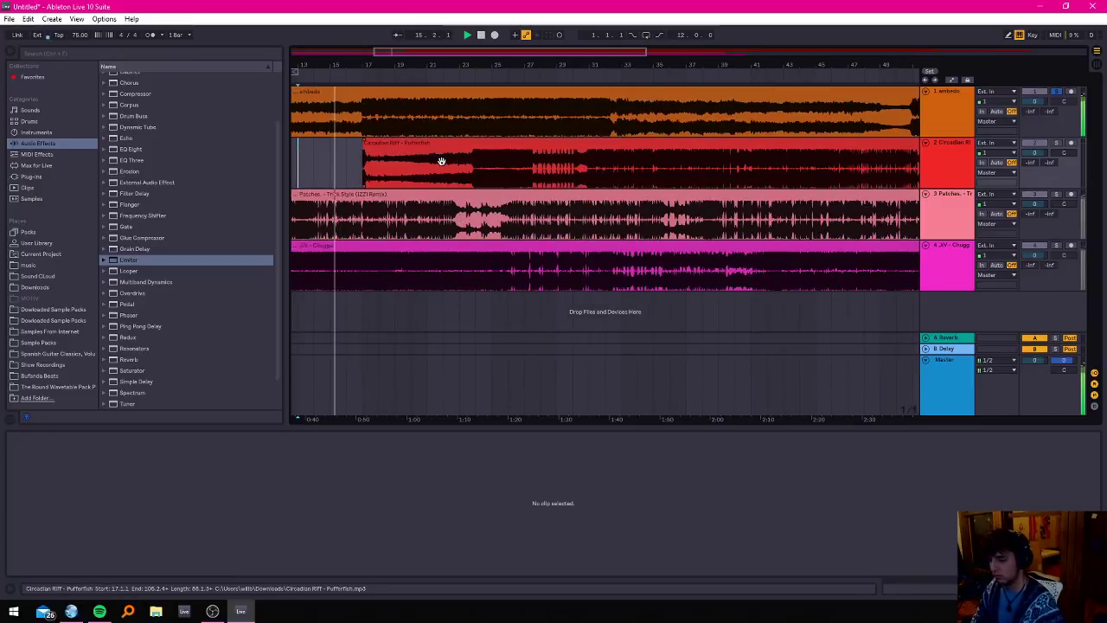
scroll(441, 162, down, 4)
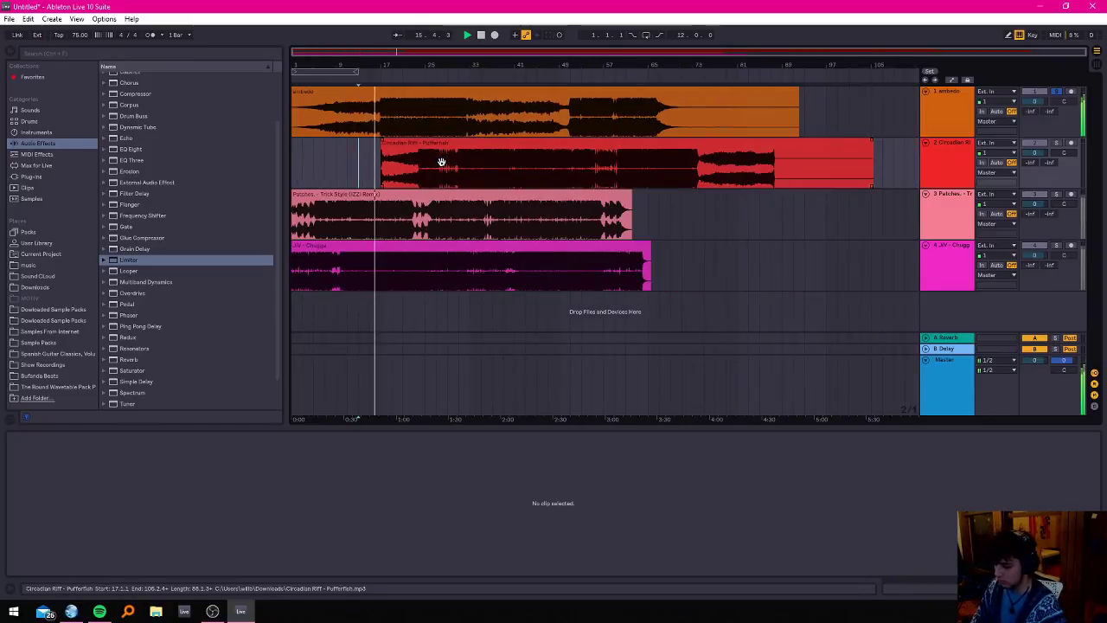
Shorten the ambedo clip to end at about bar 52 and solo both the ambedo and Circadian Riff tracks.
drag(798, 130, 575, 134)
scroll(394, 169, up, 7)
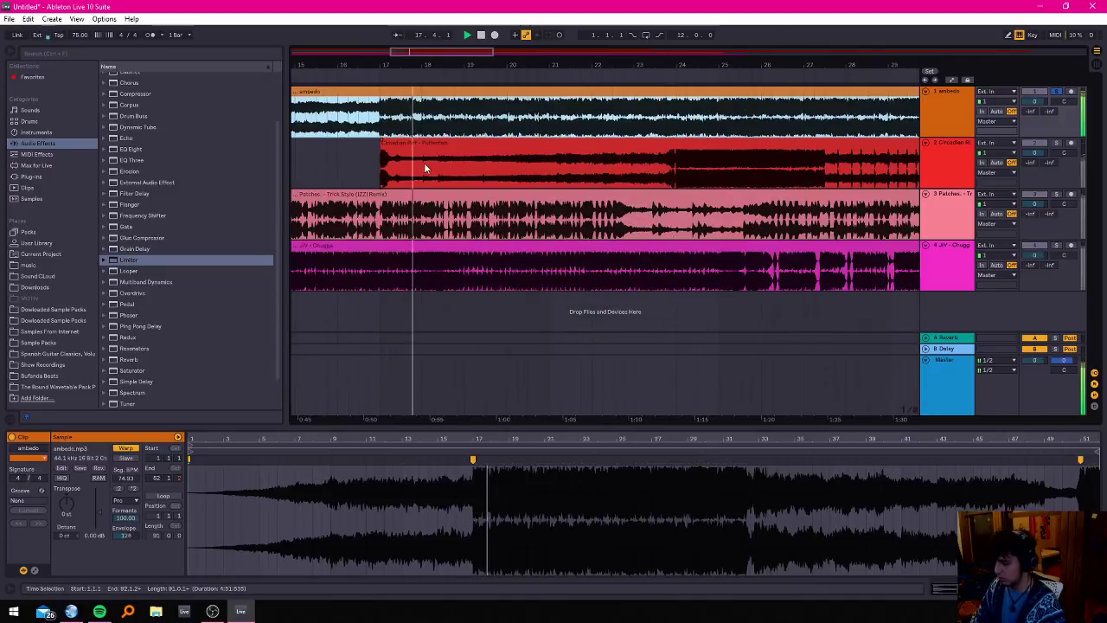
click(1056, 91)
click(1057, 143)
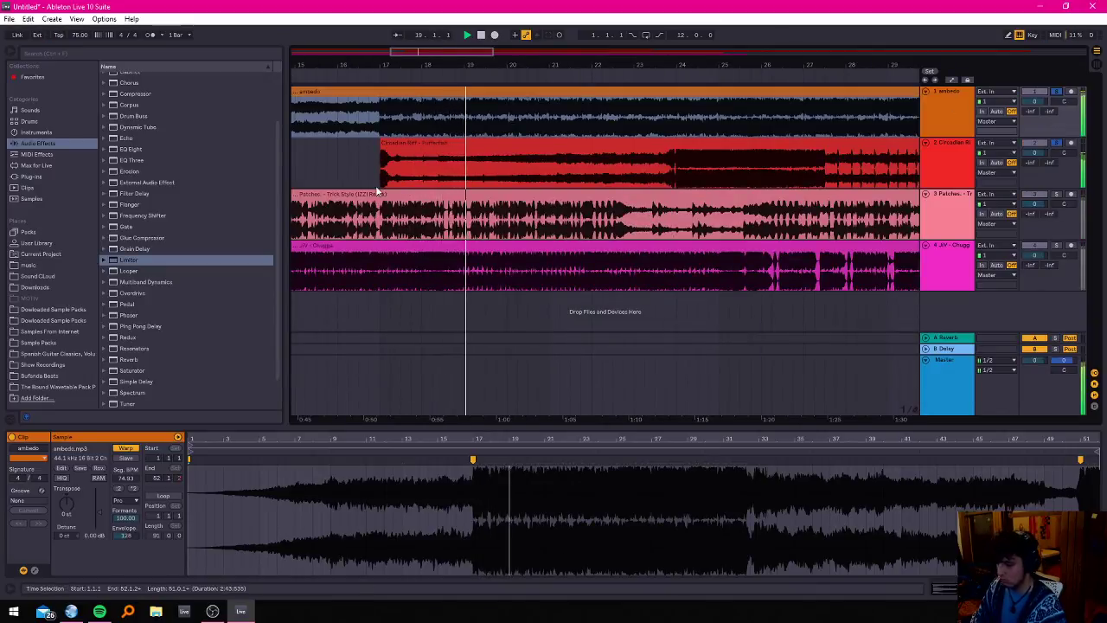
Transpose the ambedo clip by -1 st and place the insert mark at bar 17.
click(464, 92)
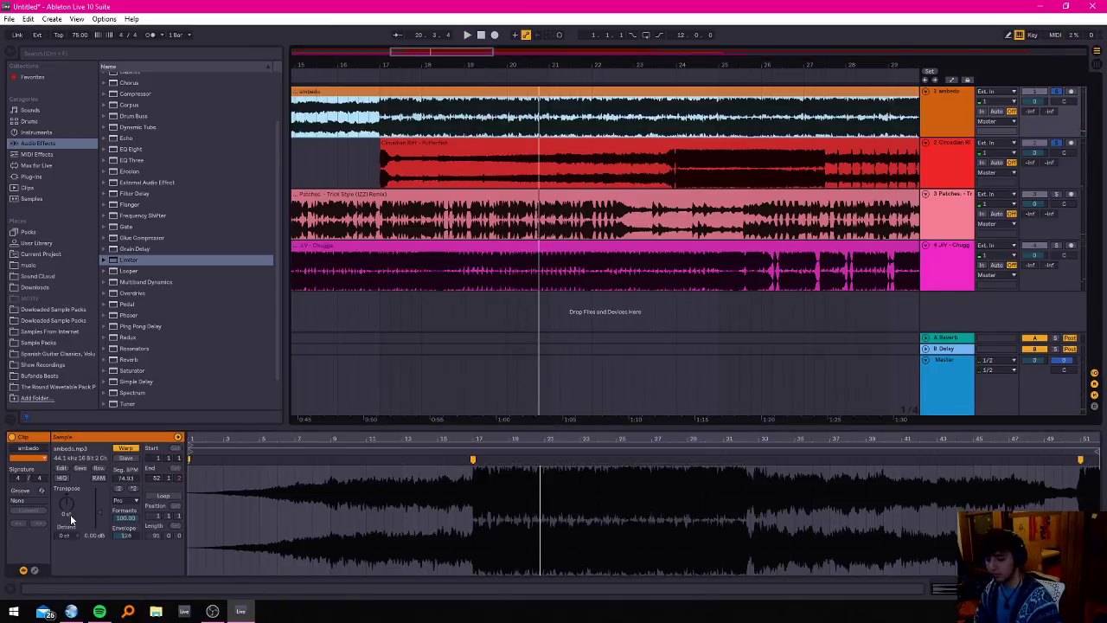
click(73, 505)
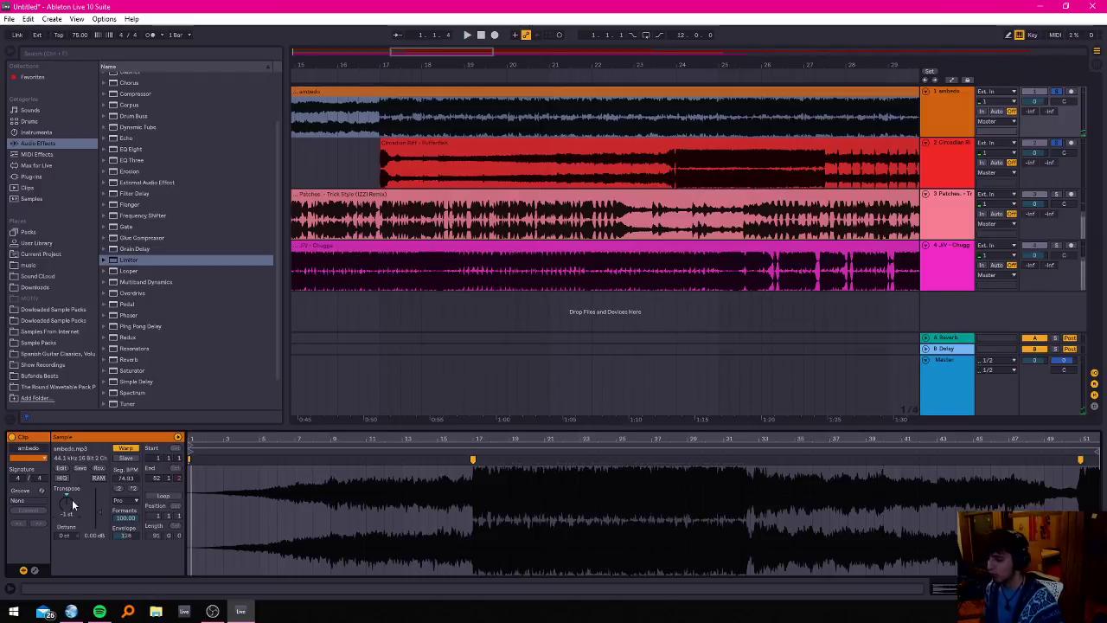
click(382, 127)
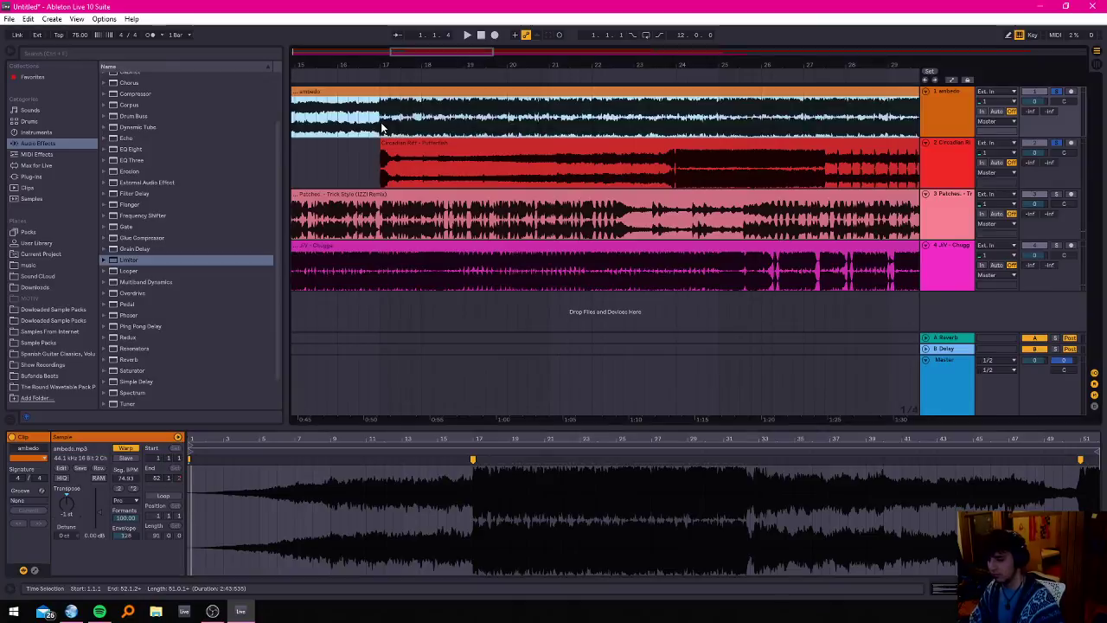
click(379, 119)
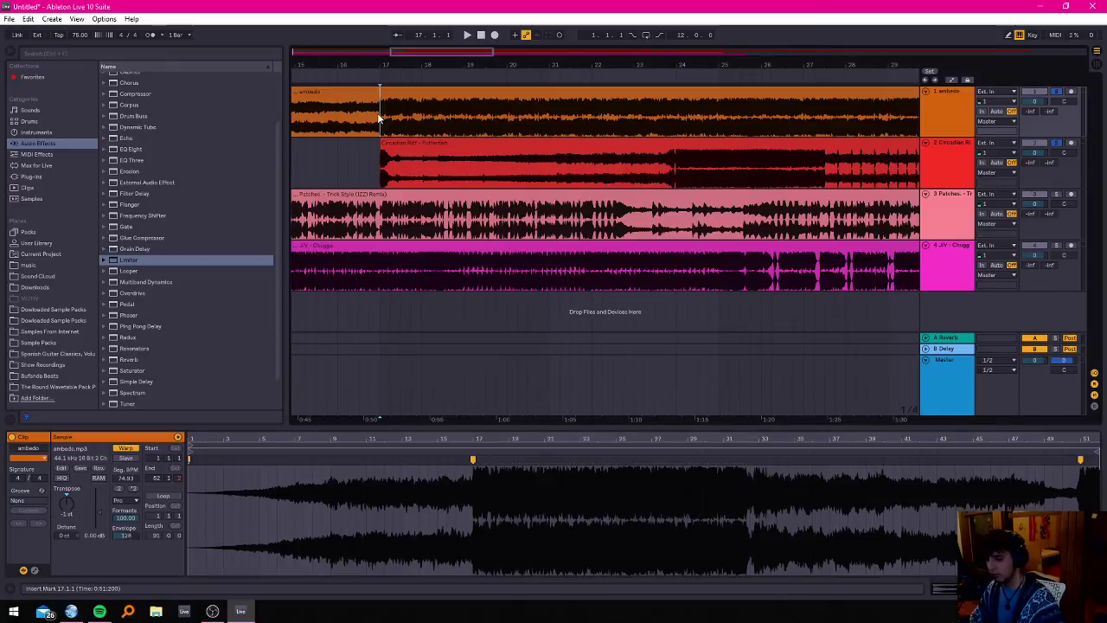
Add the Tuner audio effect to the ambedo track and play both soloed tracks from bar 17 through it.
click(944, 112)
scroll(144, 179, up, 3)
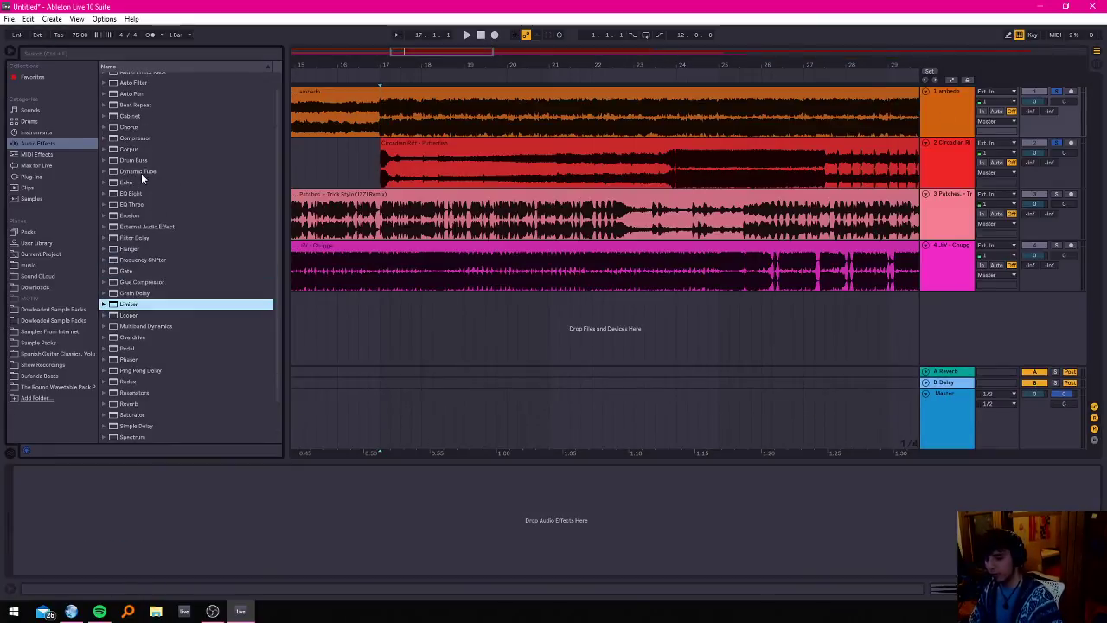
scroll(151, 192, down, 3)
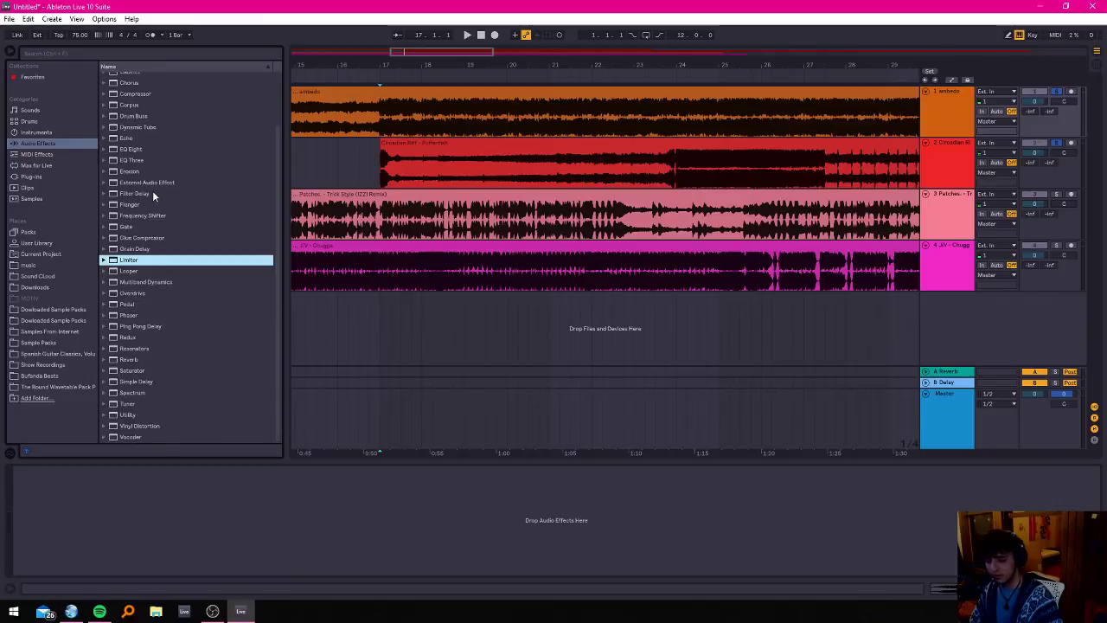
double_click(145, 404)
key(space)
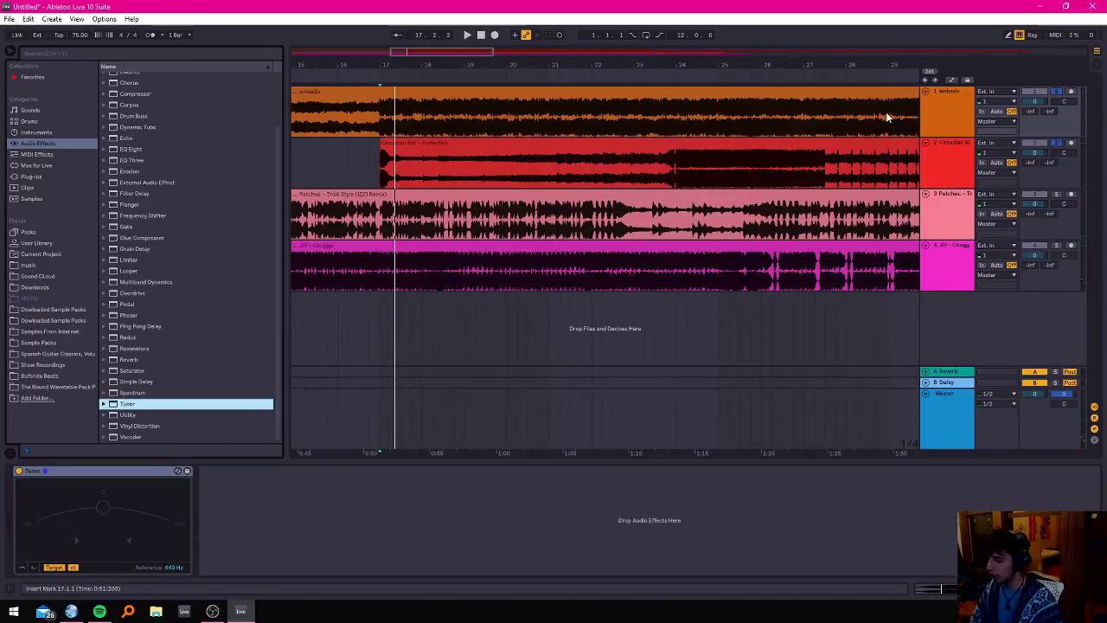
click(936, 93)
key(space)
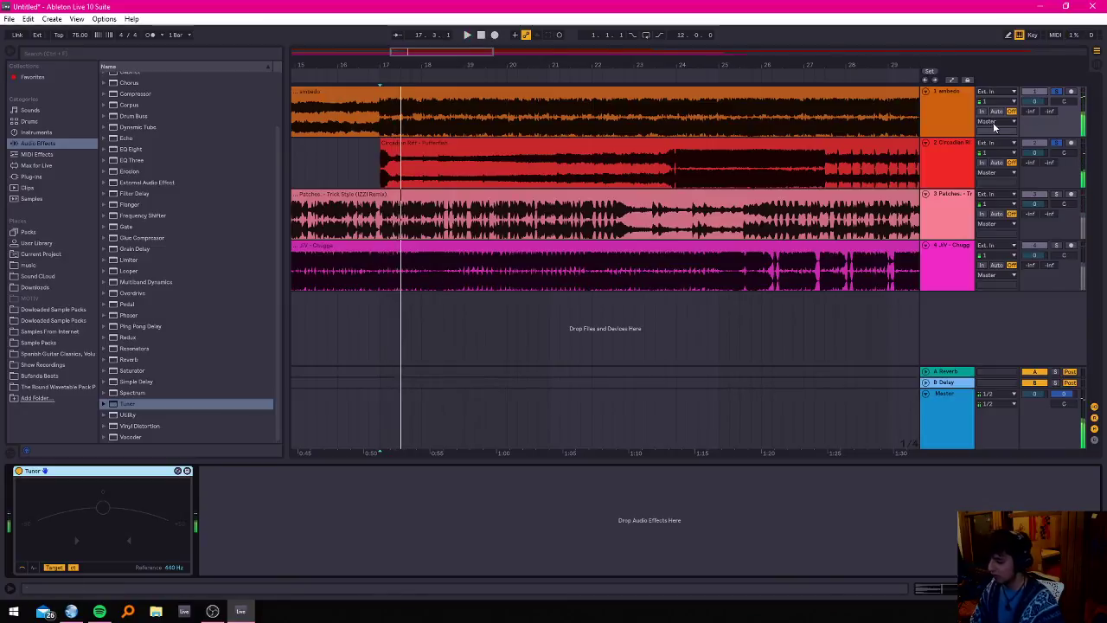
key(space)
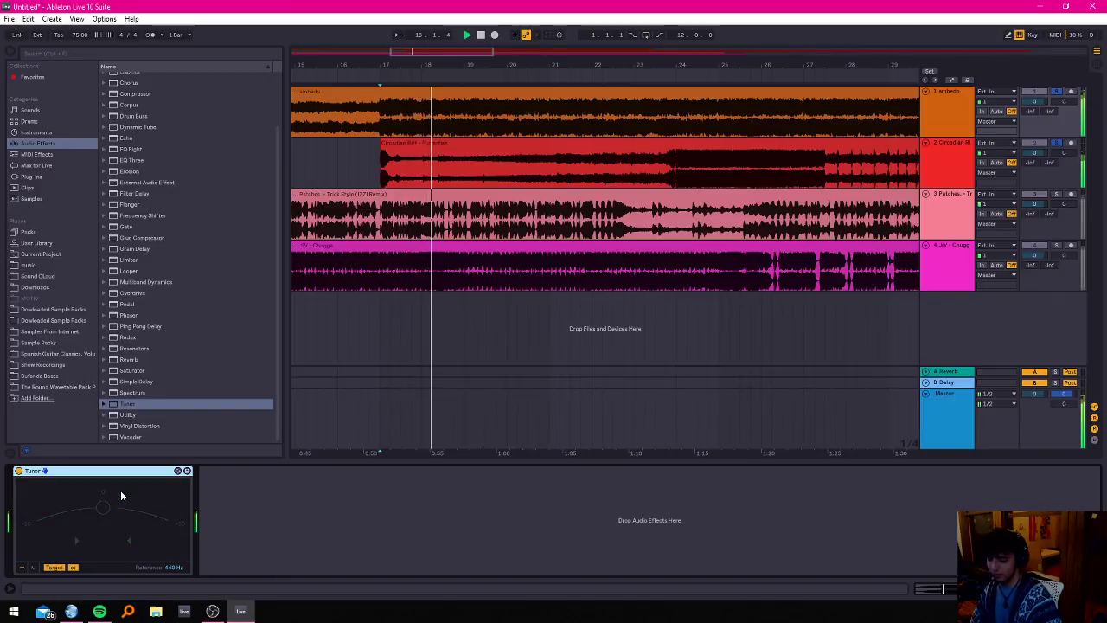
Audition the ambedo clip at -3 st from bar 17 and settle on a transposition of -4 st.
click(449, 100)
key(space)
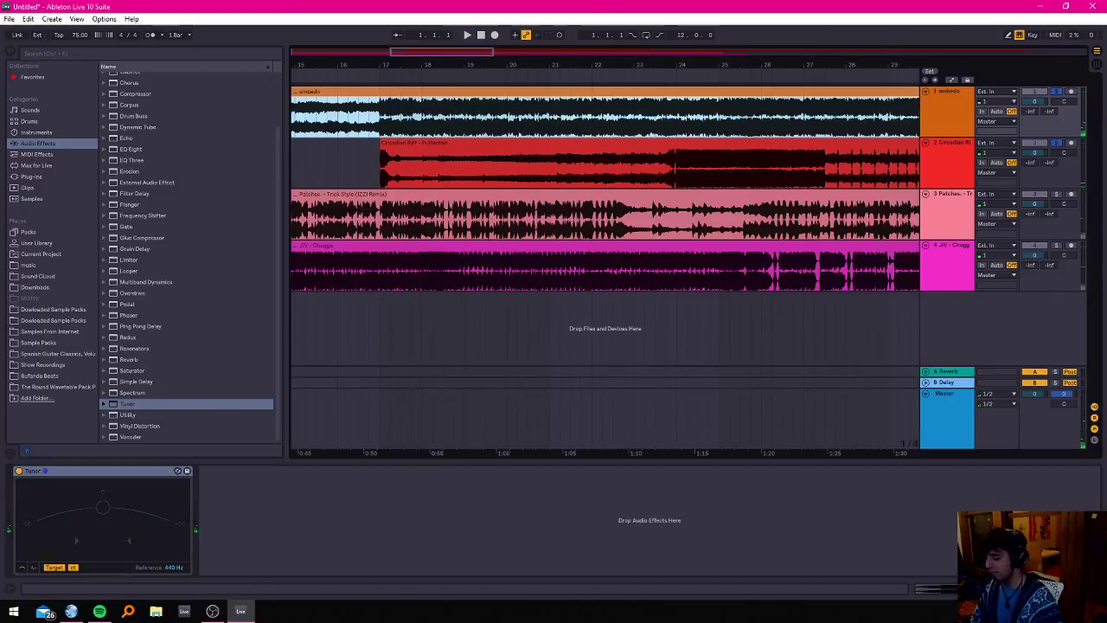
key(shift+Tab)
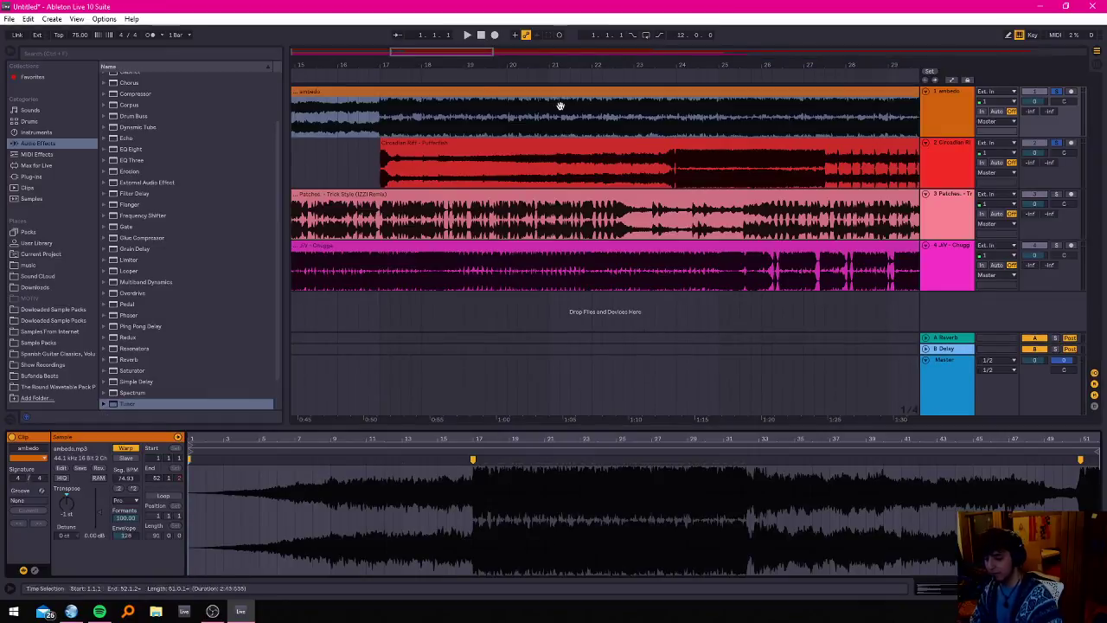
click(379, 131)
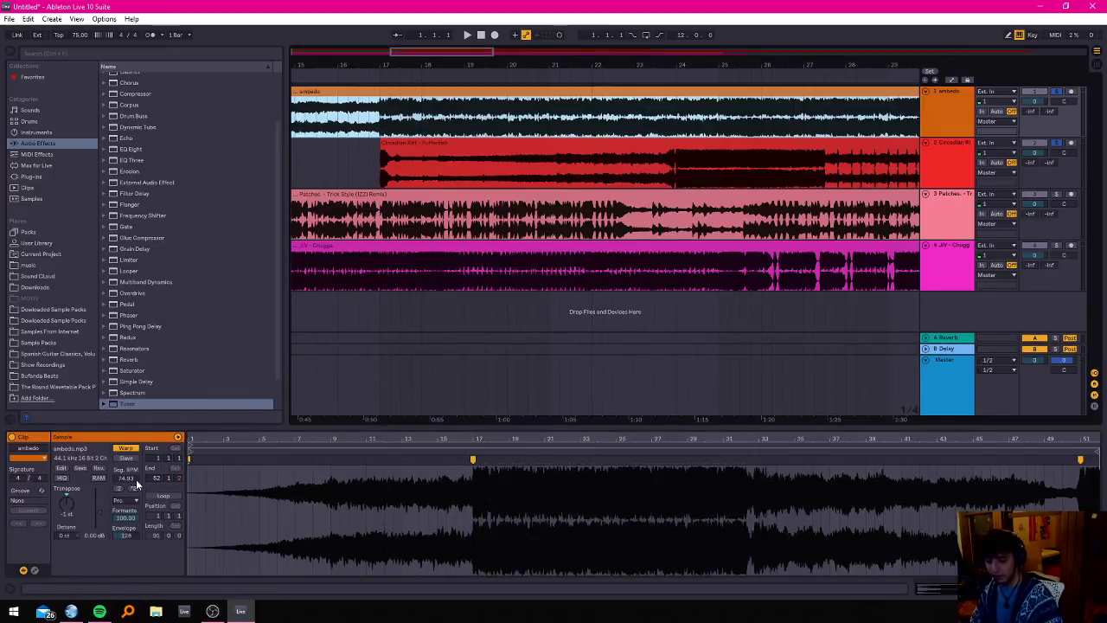
click(63, 515)
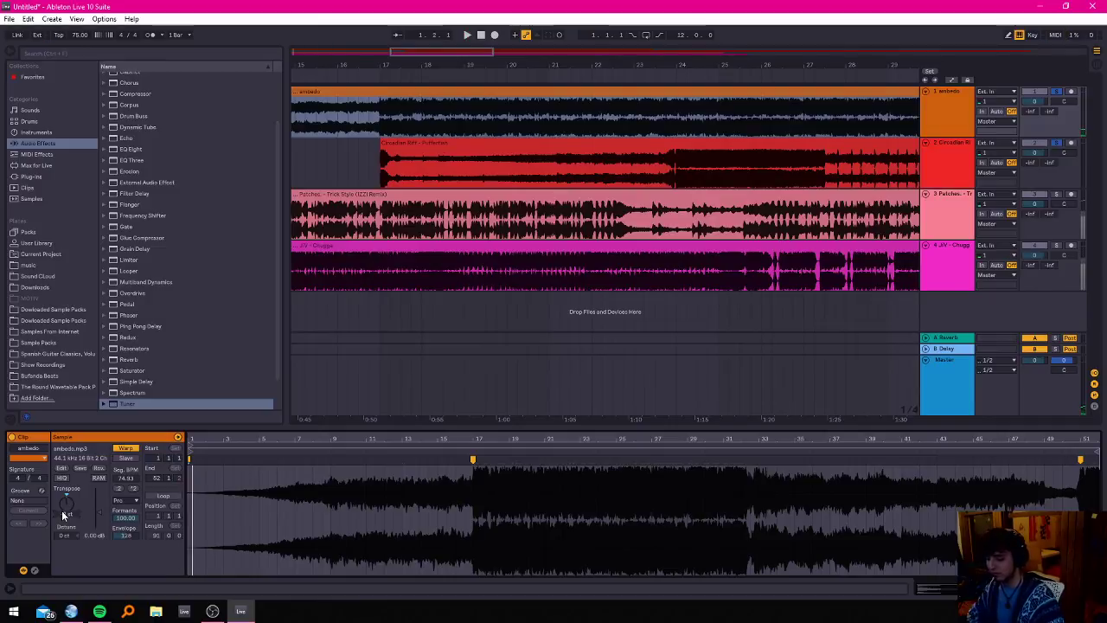
click(377, 121)
key(space)
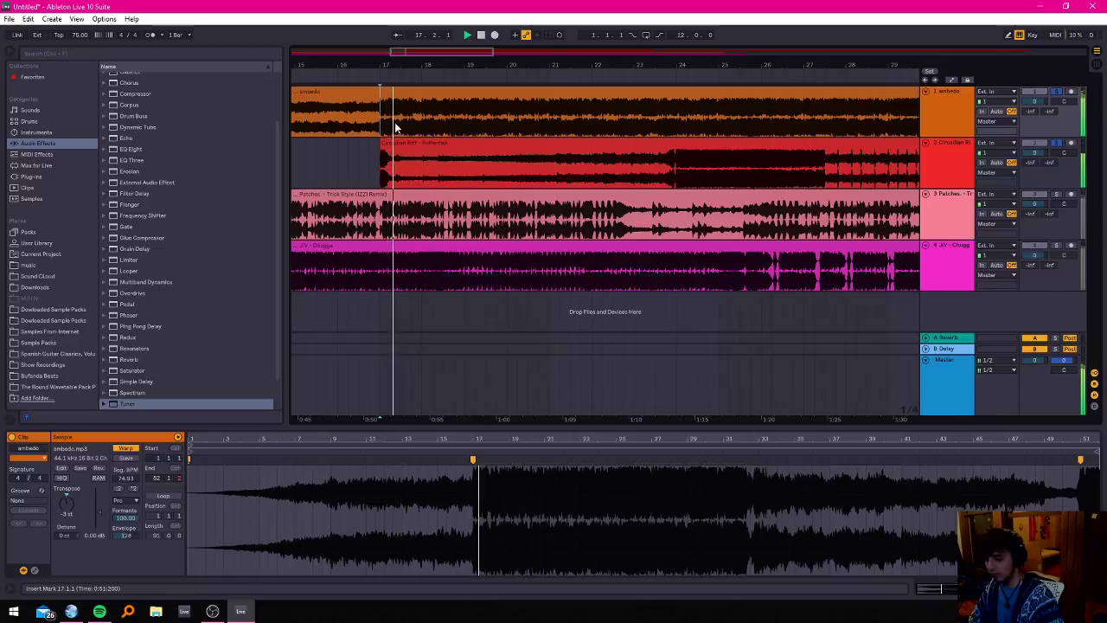
key(space)
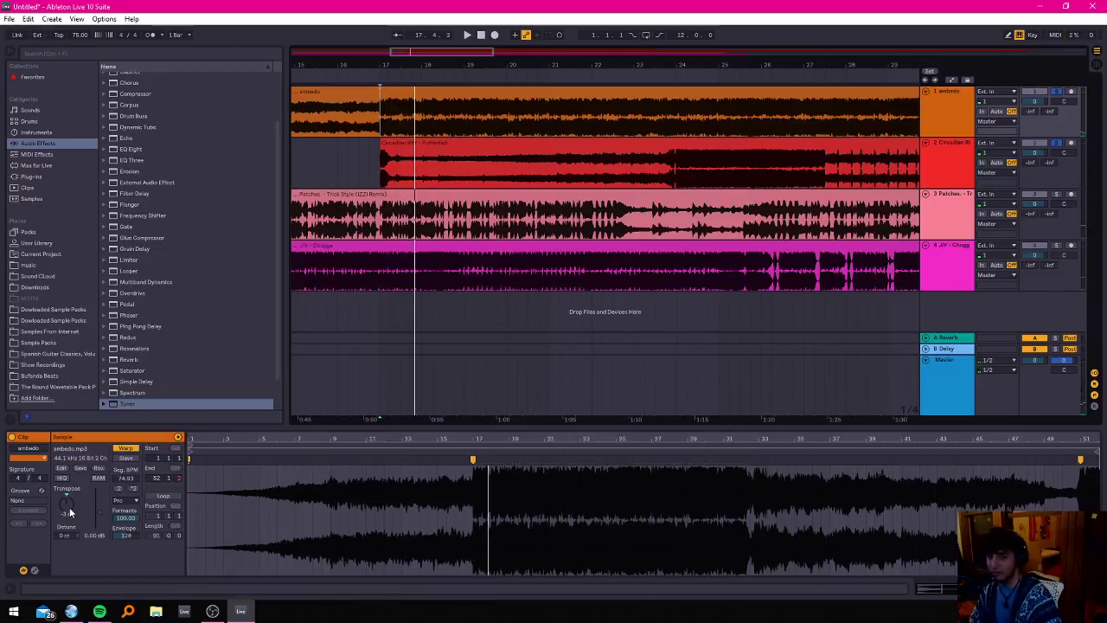
key(space)
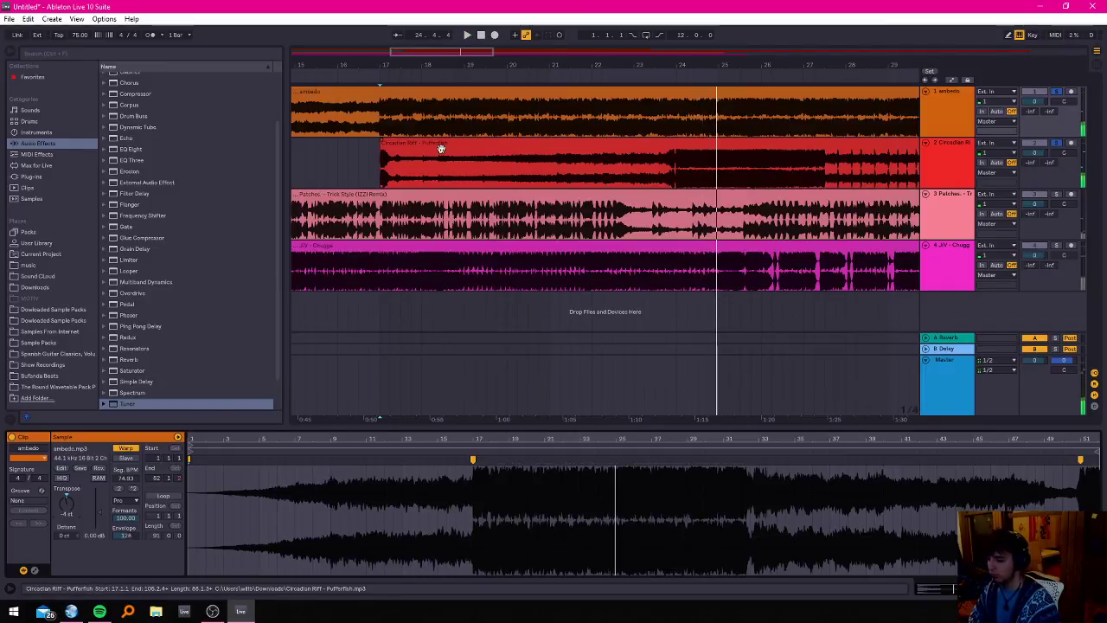
Play the Circadian Riff clip against the transposed ambedo clip from its entry at bar 17.
scroll(441, 148, down, 6)
scroll(441, 148, down, 3)
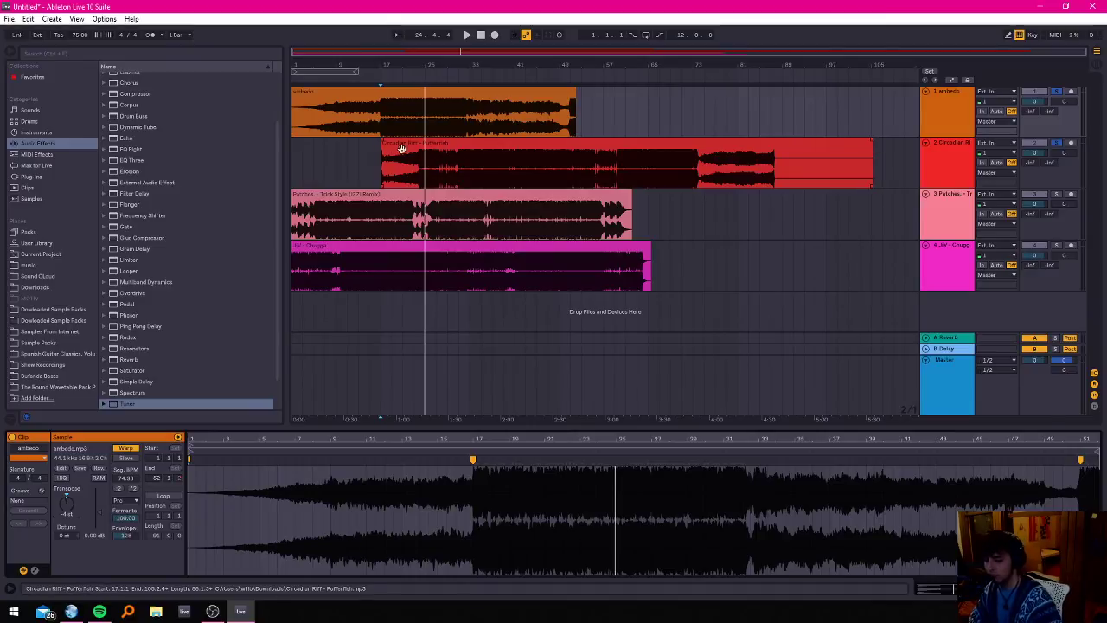
click(412, 148)
scroll(337, 169, up, 6)
key(space)
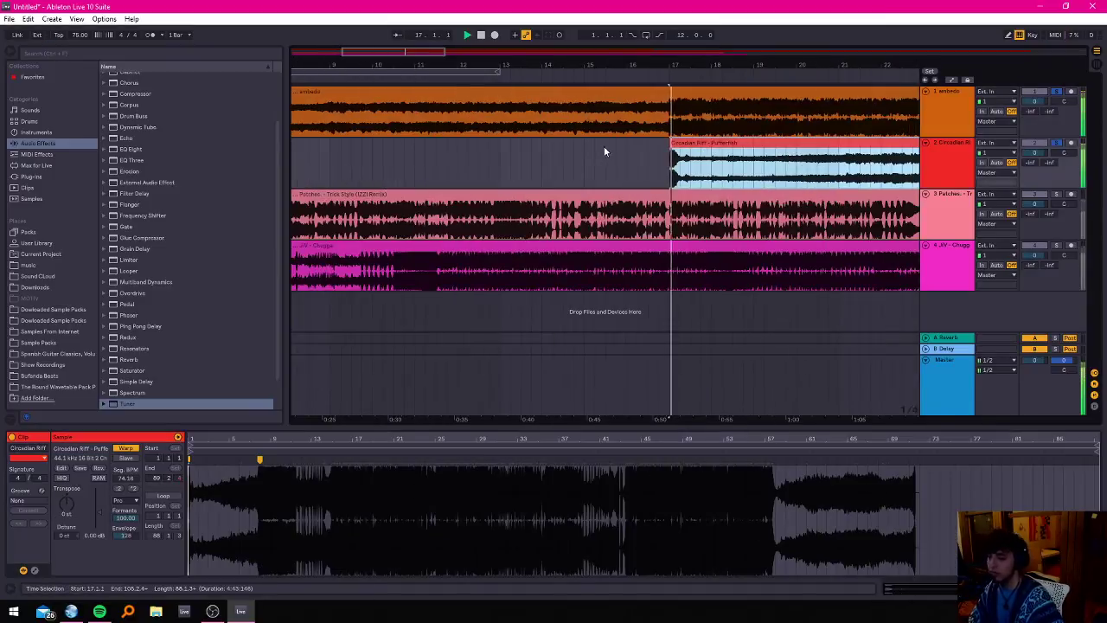
click(658, 119)
scroll(391, 130, down, 4)
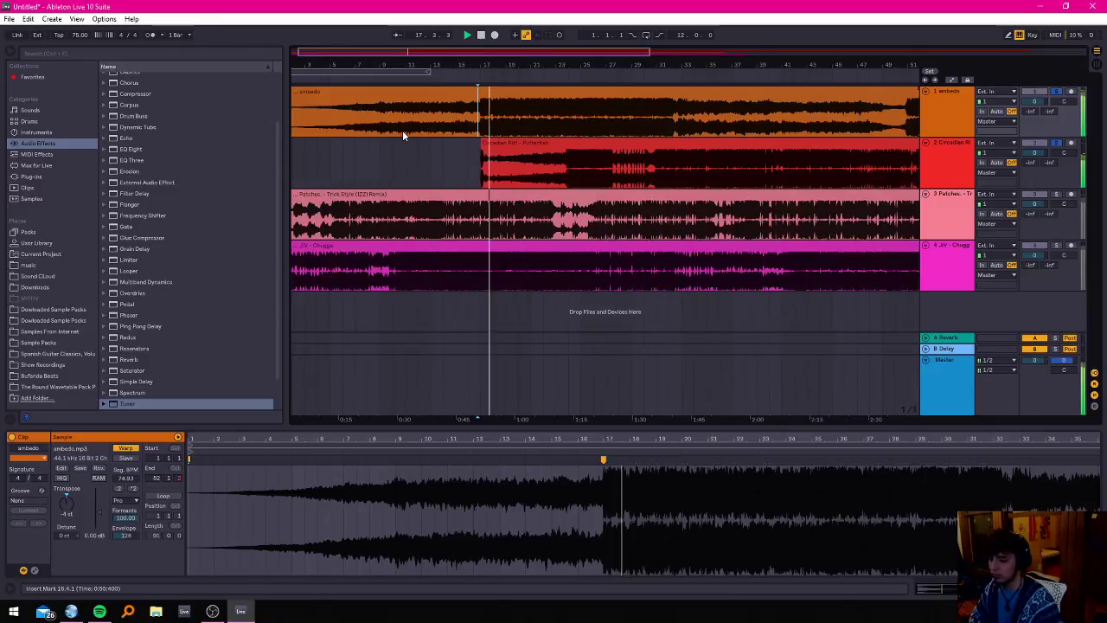
scroll(519, 143, up, 2)
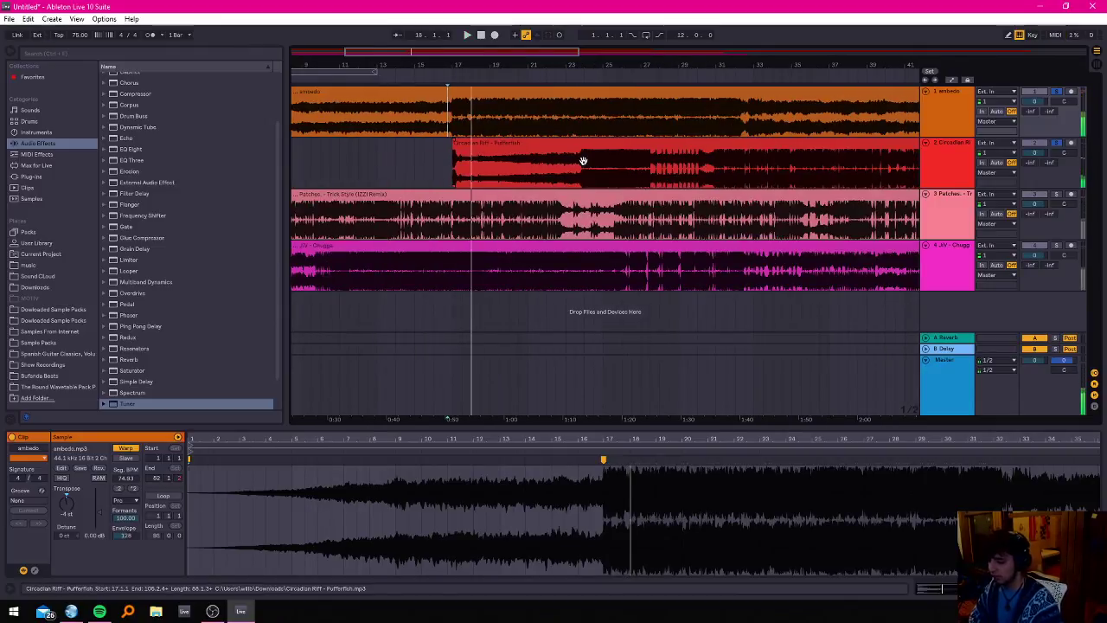
Move the Circadian Riff clip's second warp marker to its bar 9 and play both tracks from bar 17.
click(582, 161)
click(499, 164)
click(533, 142)
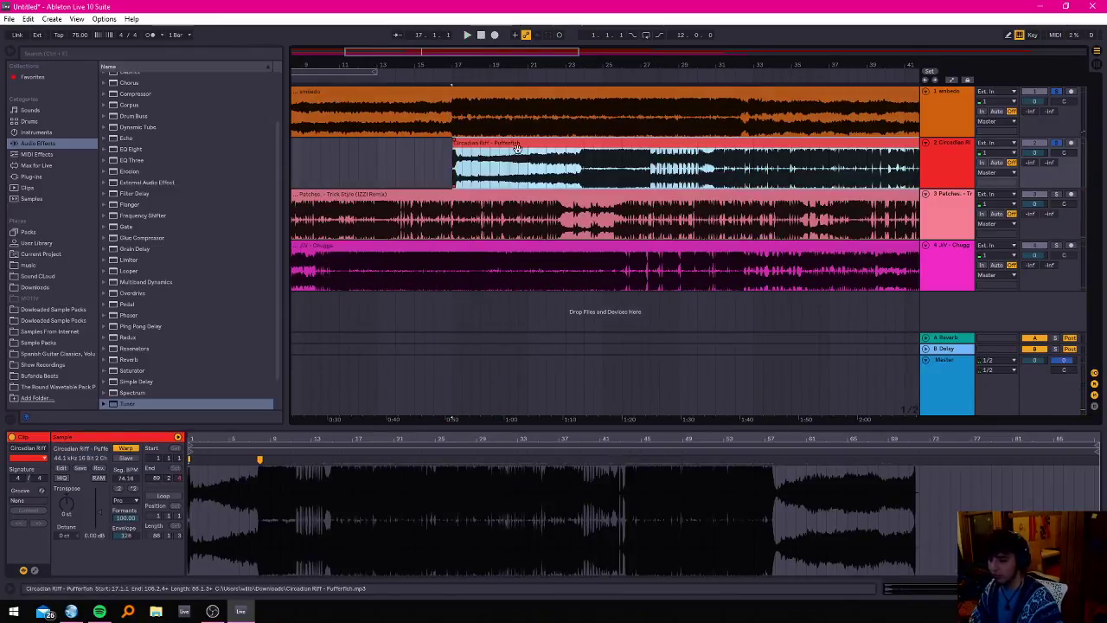
key(plus)
key(minus)
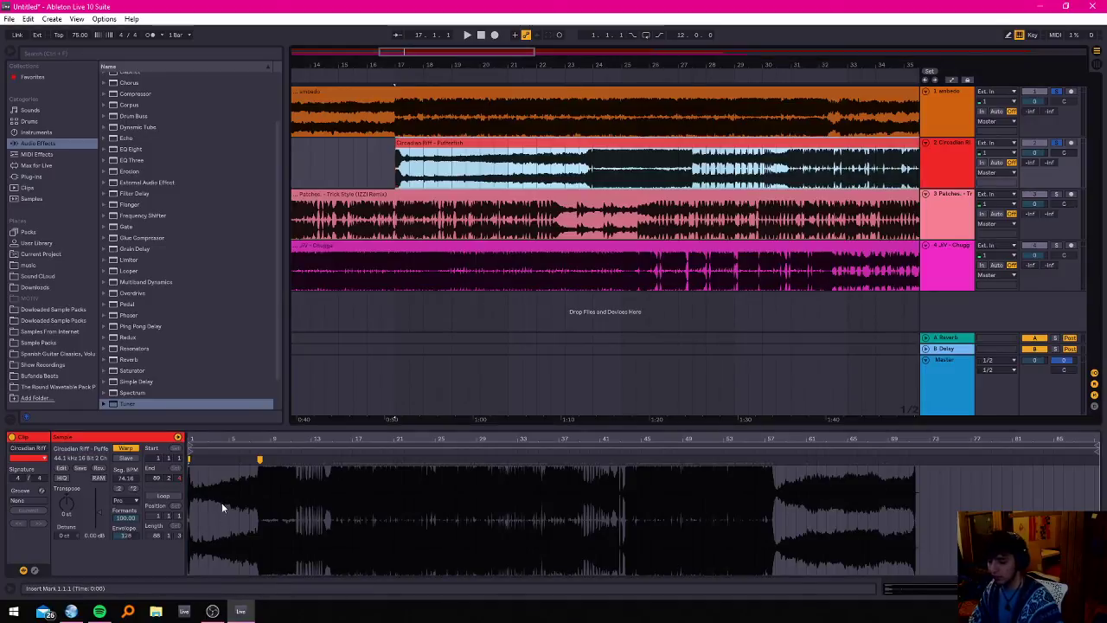
drag(259, 458, 271, 460)
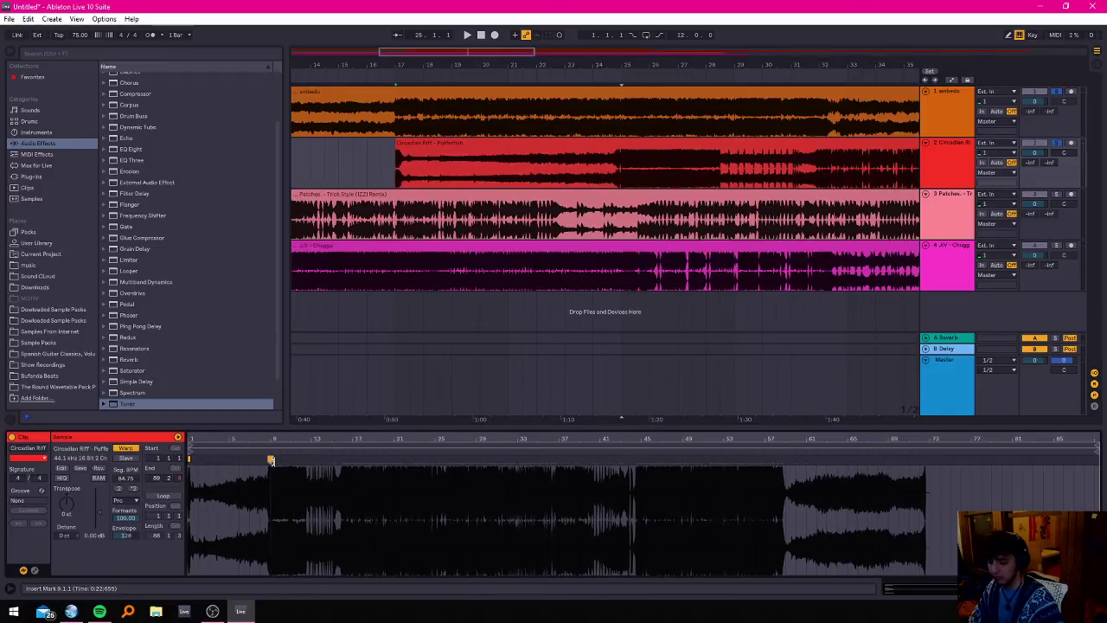
click(596, 168)
click(420, 142)
key(space)
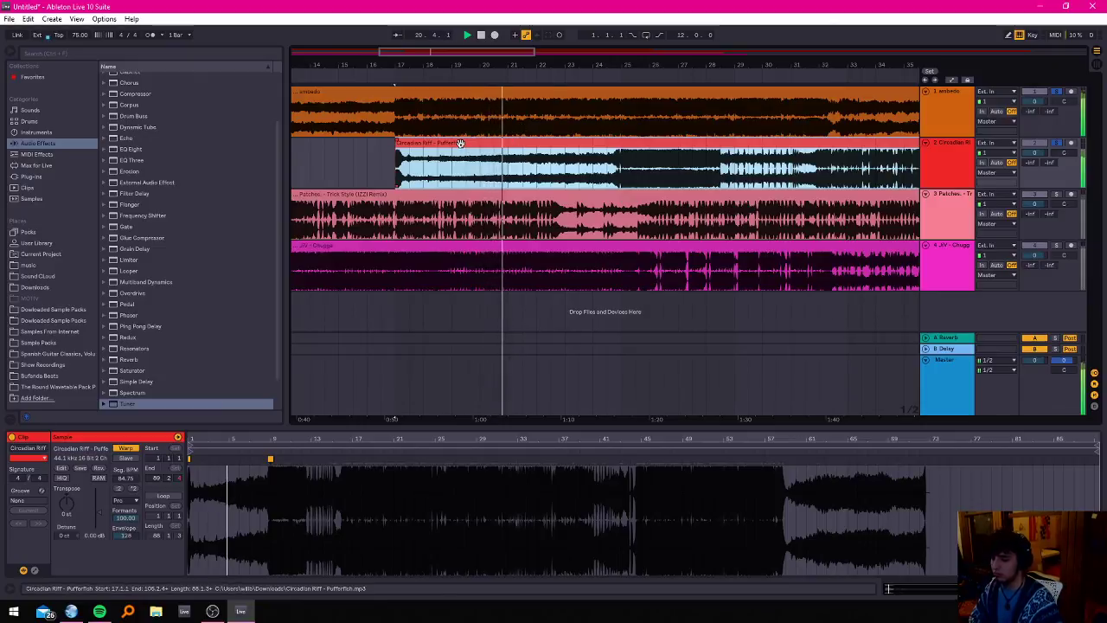
Listen to how the two soloed tracks fit together from bar 20 onward and replay the passage from bar 24.
scroll(460, 138, down, 3)
scroll(461, 139, up, 1)
scroll(461, 138, down, 2)
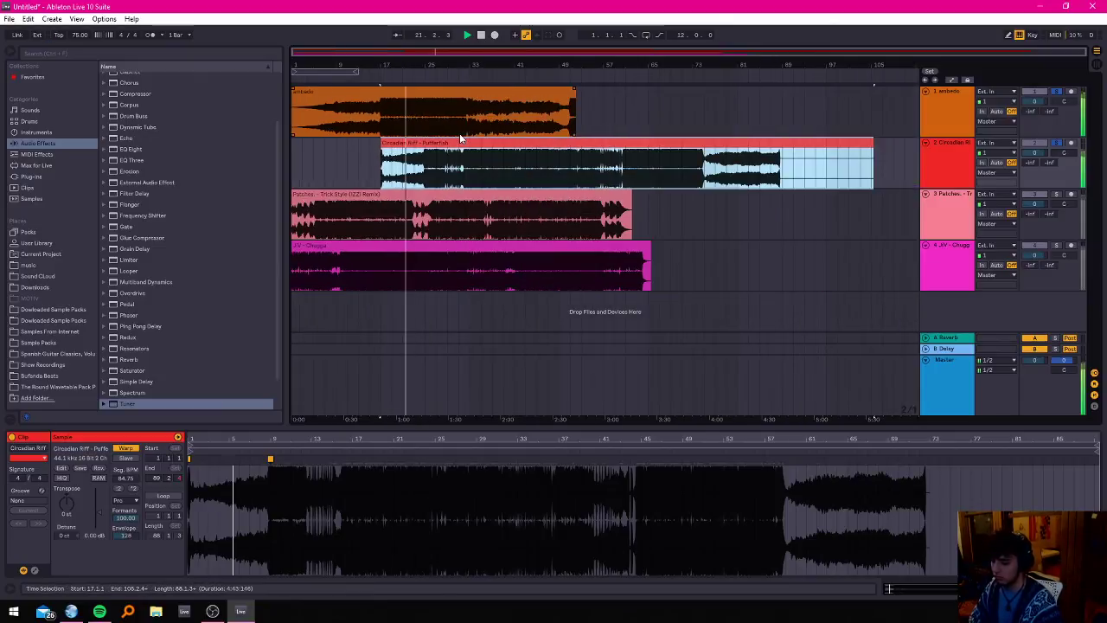
scroll(461, 138, up, 3)
scroll(360, 138, down, 2)
scroll(360, 138, up, 5)
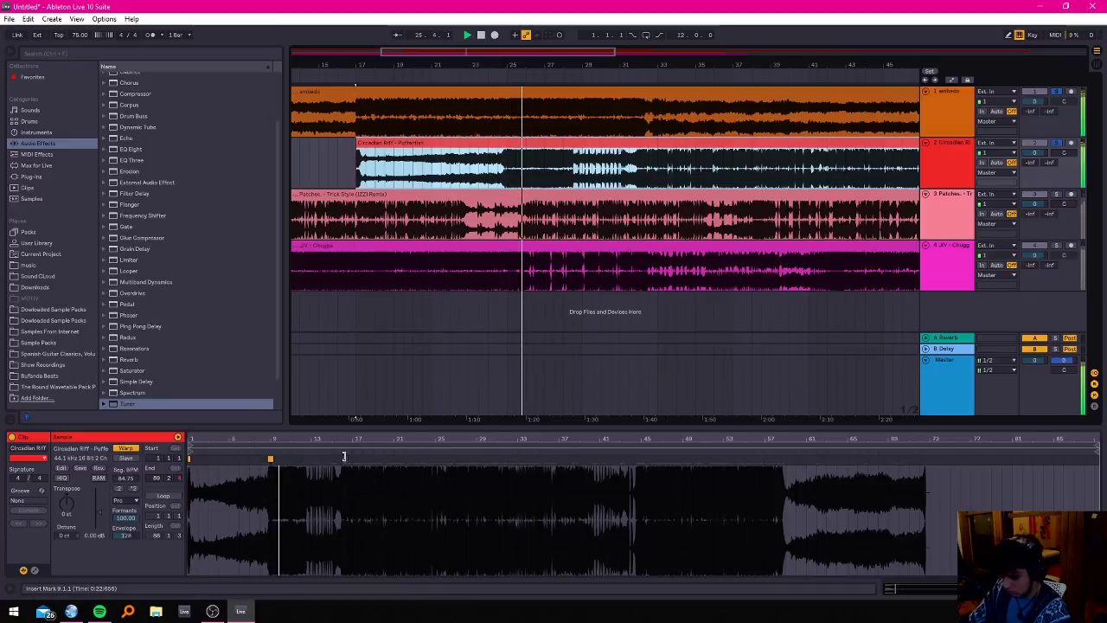
click(511, 100)
key(space)
key(space)
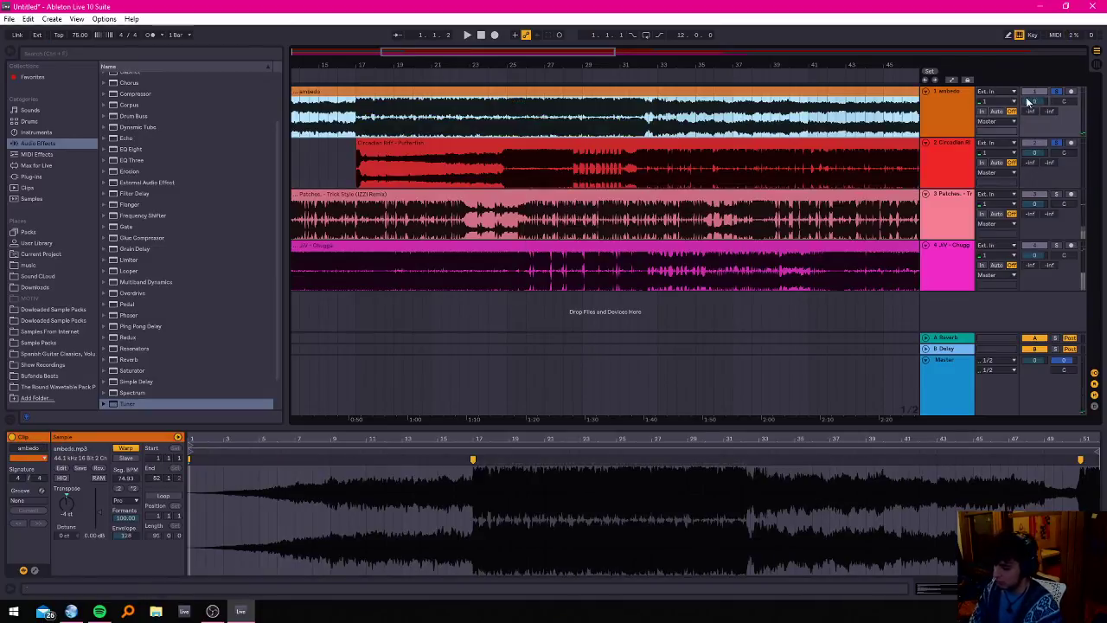
click(498, 129)
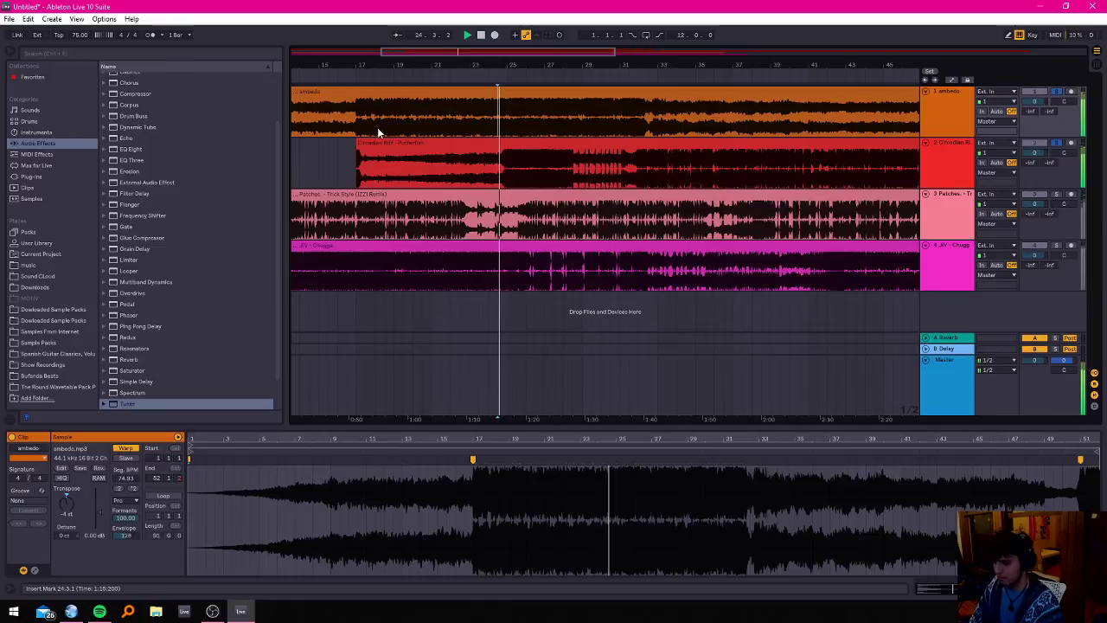
Delete the ambedo section from bar 17 to bar 23 and play from about bar 14.
scroll(338, 129, down, 3)
drag(421, 57, 664, 160)
click(596, 144)
drag(534, 113, 632, 122)
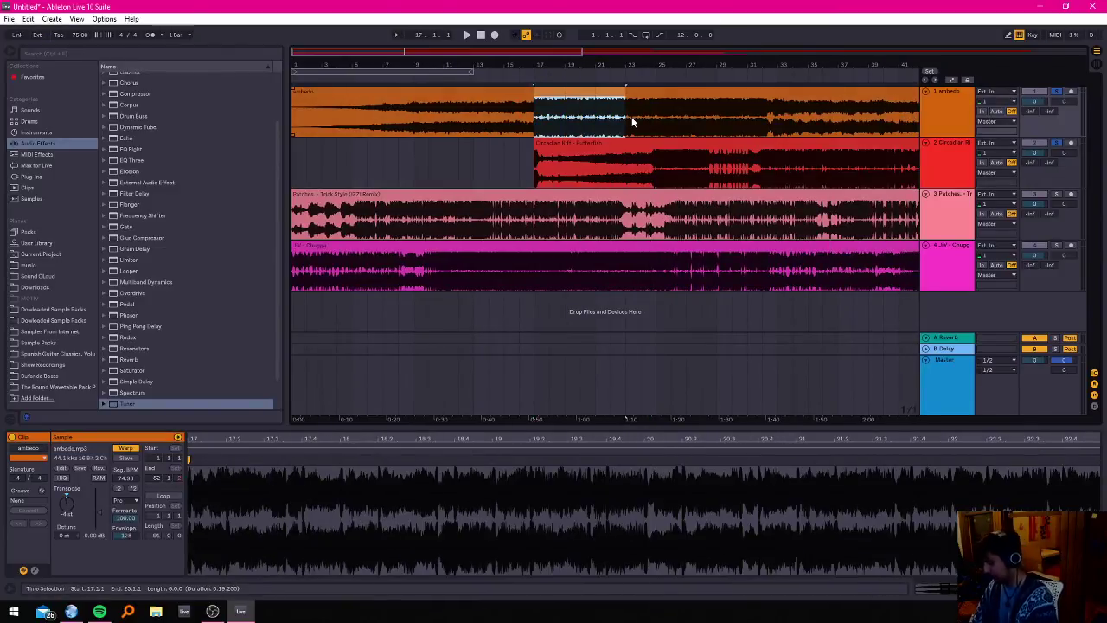
key(Delete)
click(482, 149)
key(space)
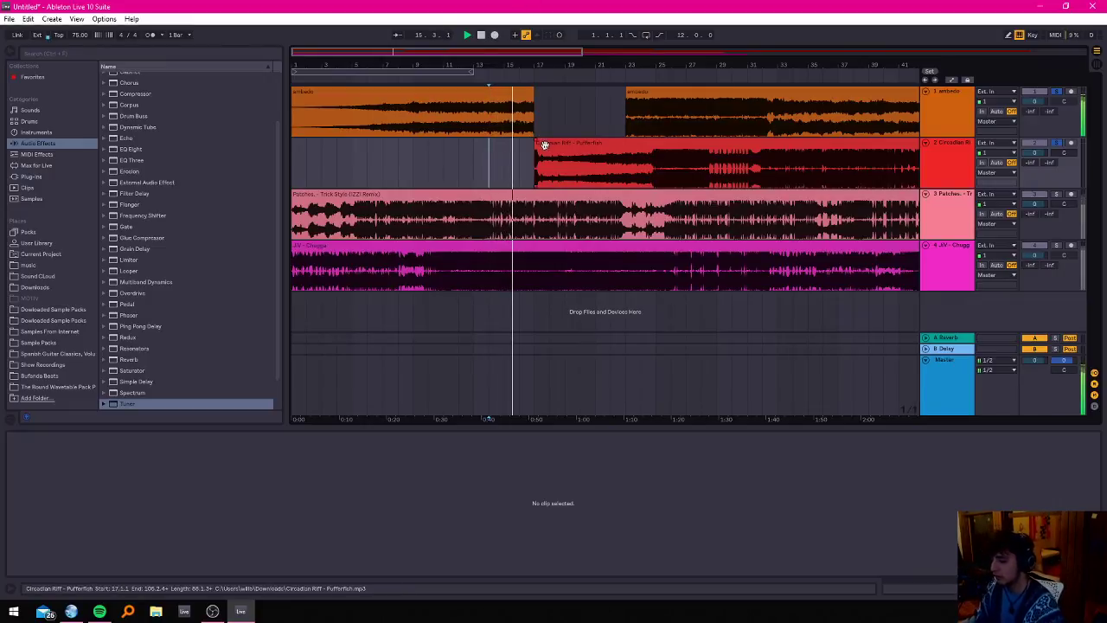
Extend the first ambedo clip to end at bar 18 and fade it out from bar 17.
drag(530, 91, 546, 91)
click(519, 91)
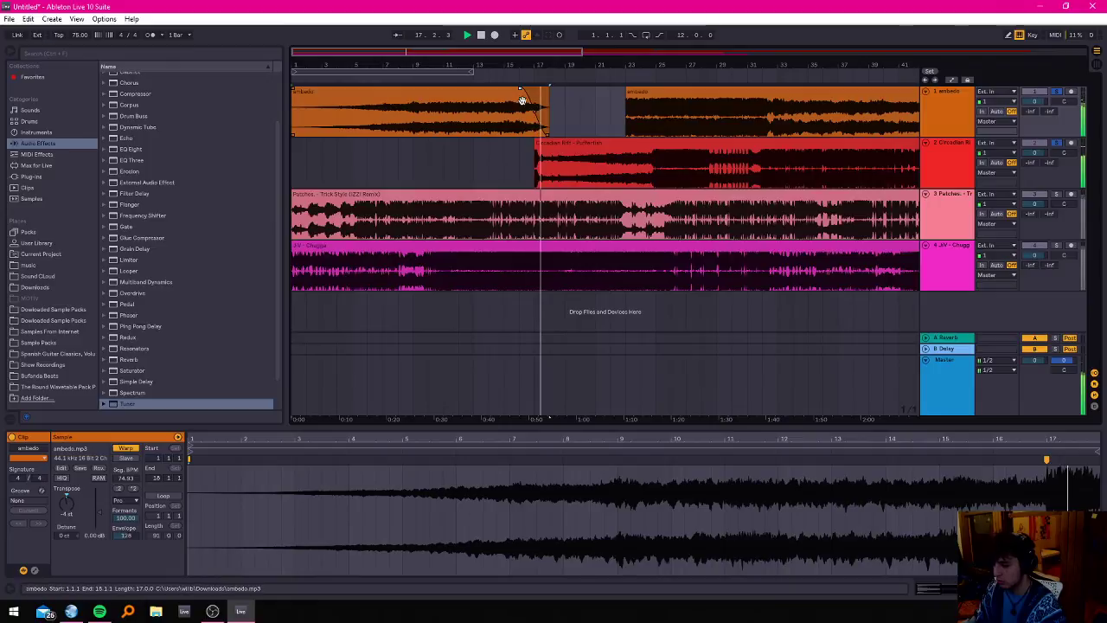
drag(537, 89, 513, 90)
key(space)
scroll(528, 119, up, 5)
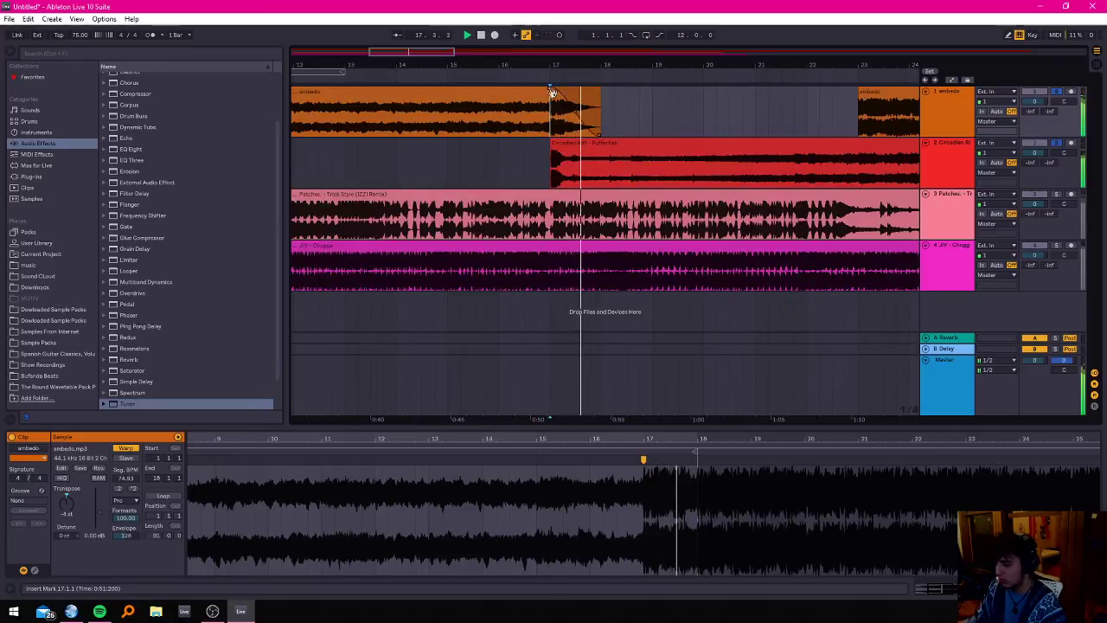
scroll(507, 173, down, 3)
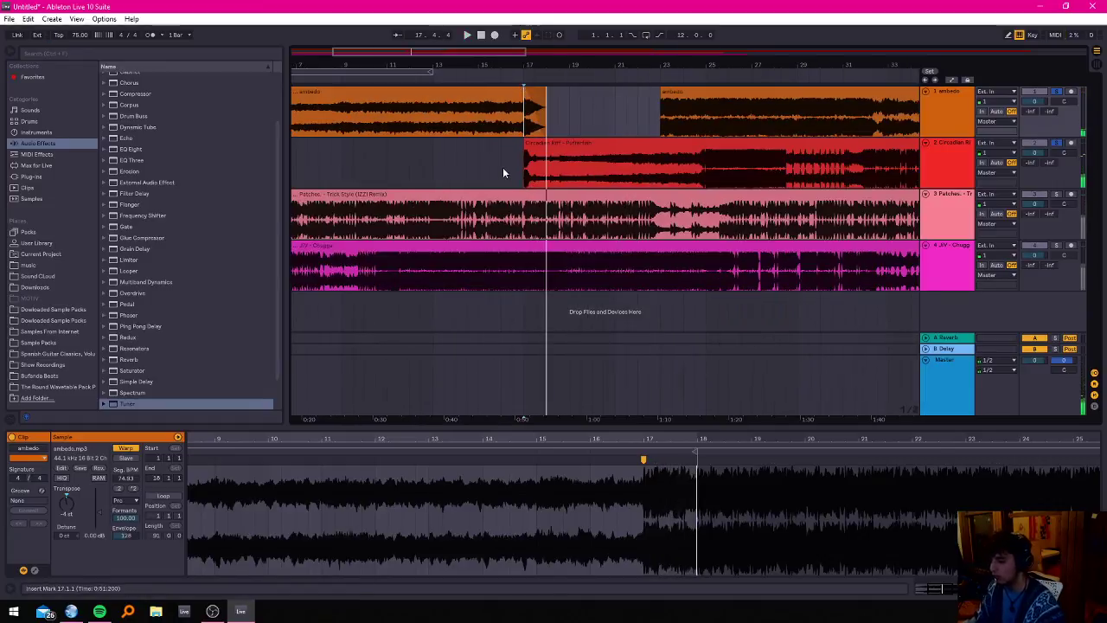
Move the Circadian Riff clip to start at bar 9 and play the transition from bar 6.
drag(663, 142, 372, 147)
scroll(421, 152, down, 3)
scroll(304, 153, up, 3)
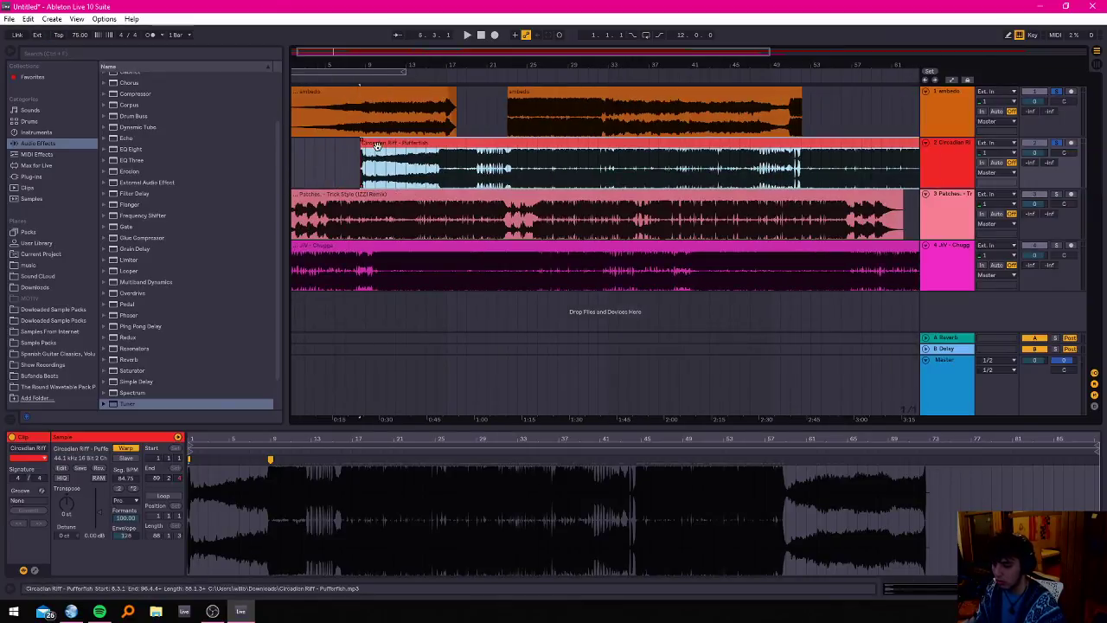
scroll(380, 151, up, 3)
click(422, 152)
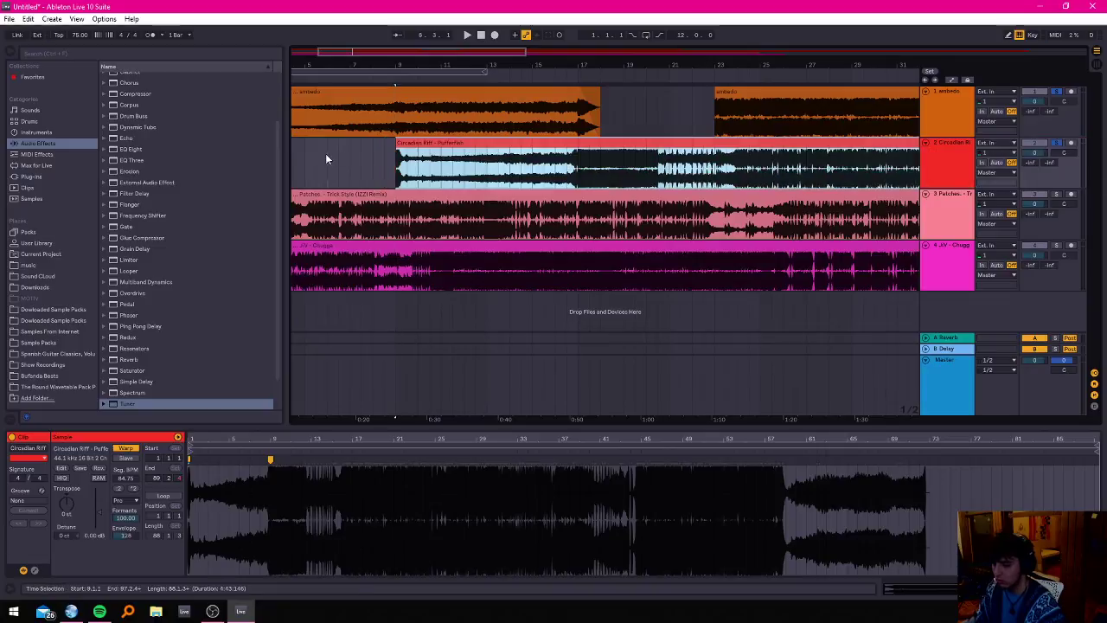
click(325, 153)
key(space)
scroll(532, 162, up, 2)
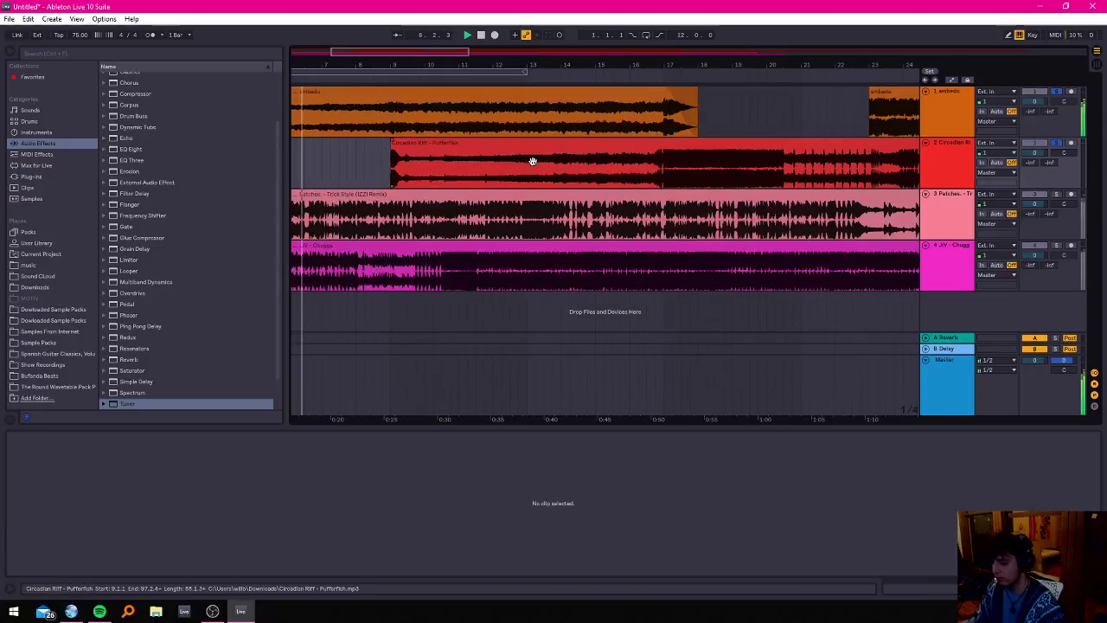
Lengthen the first ambedo clip's fade-out so it begins near bar 1.
click(662, 93)
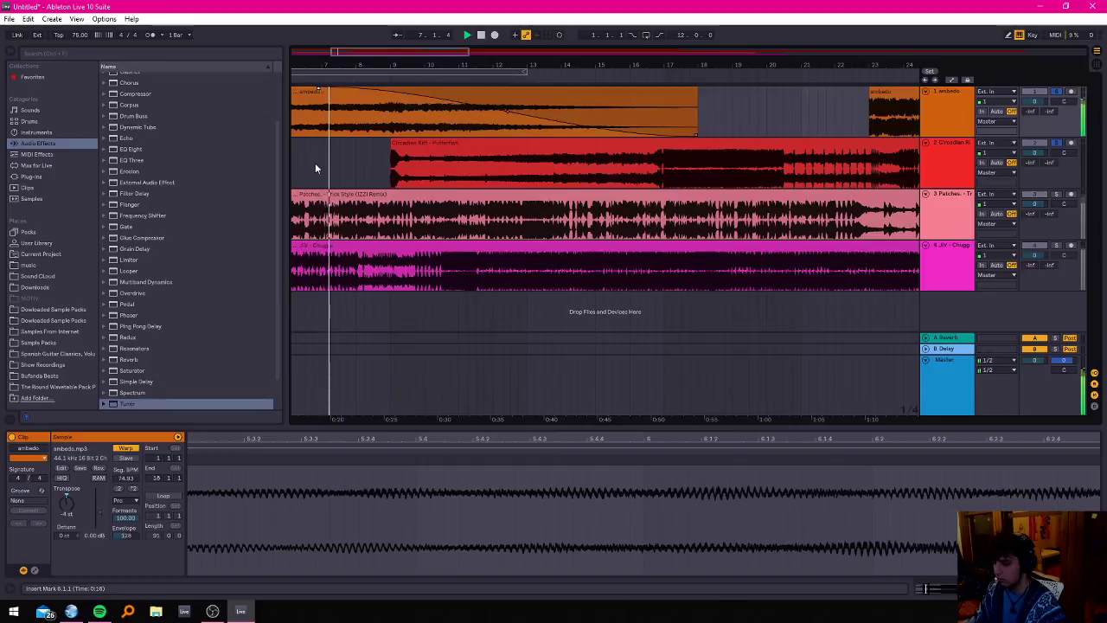
scroll(342, 121, down, 5)
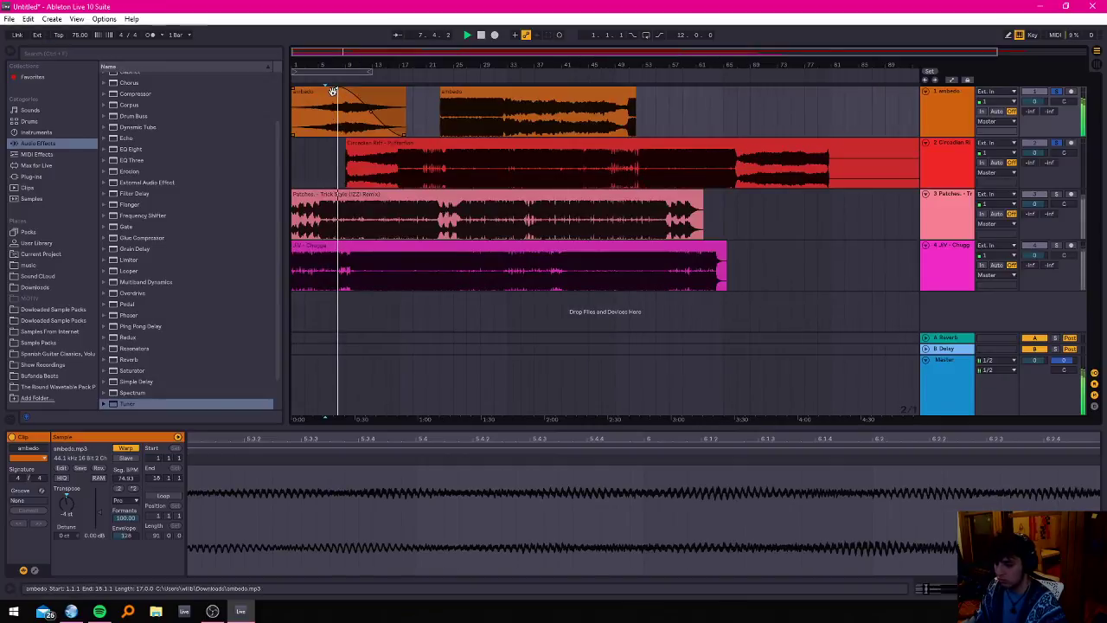
drag(339, 90, 274, 103)
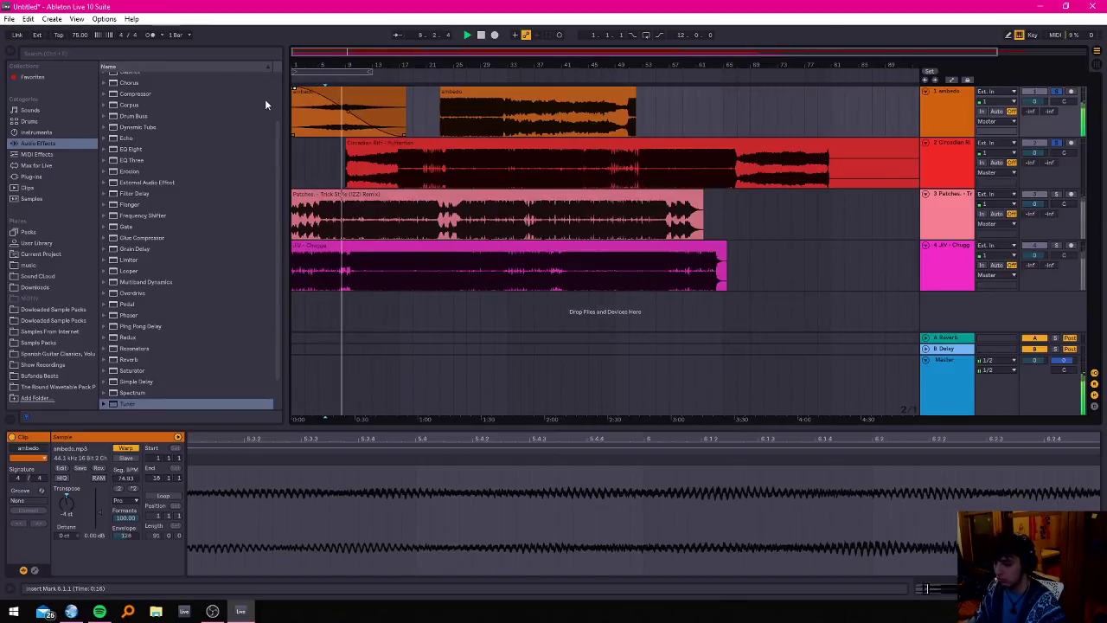
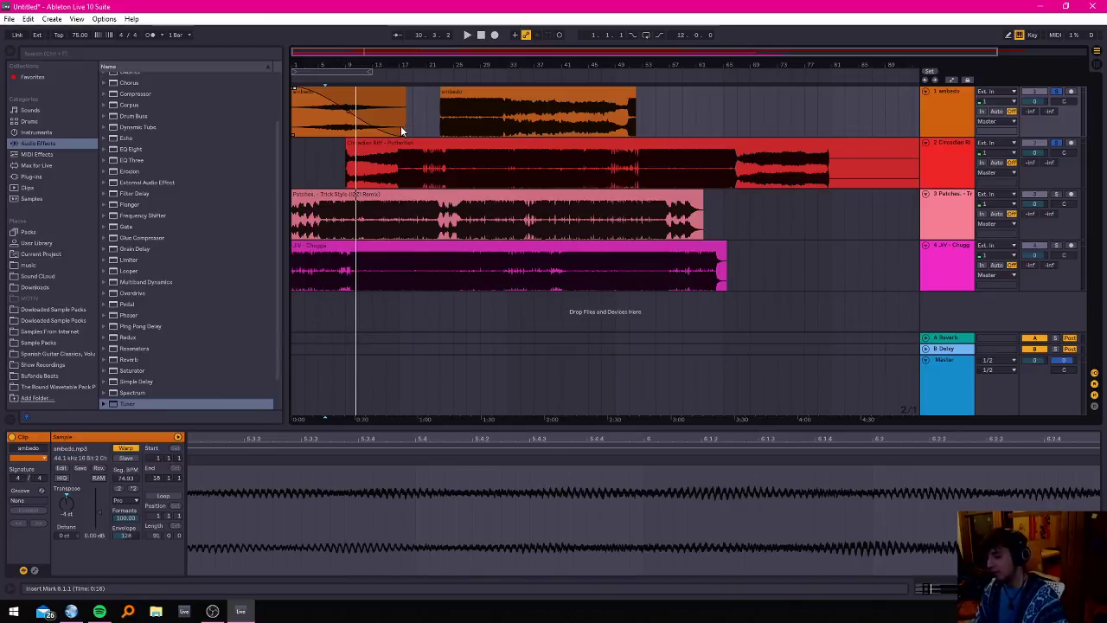
Try a new transposition on the first ambedo clip and play it from the start.
click(349, 156)
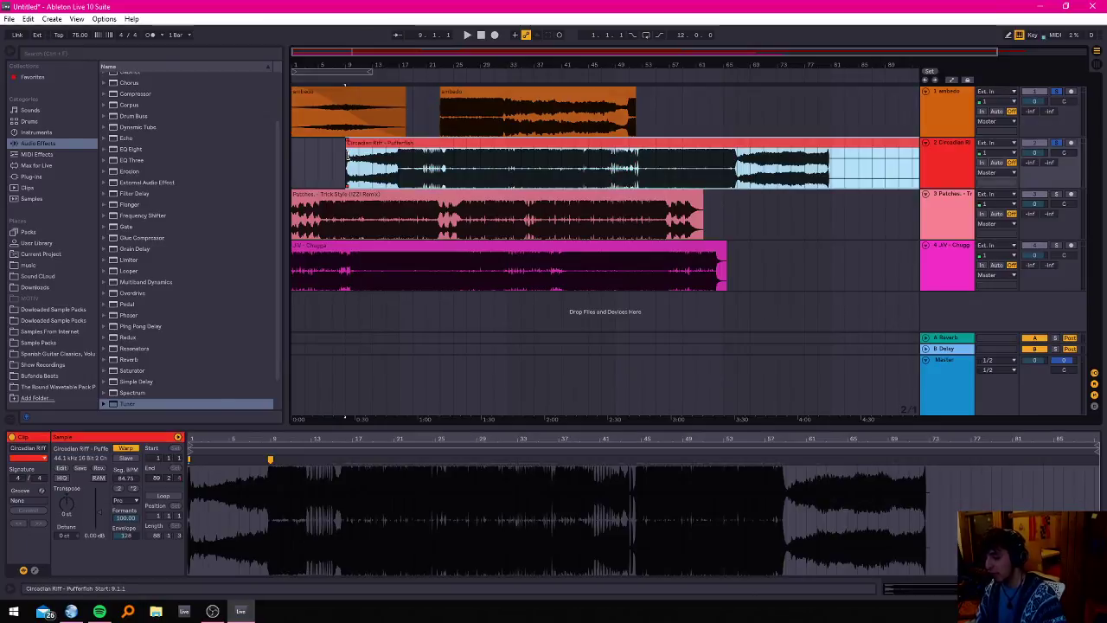
click(343, 122)
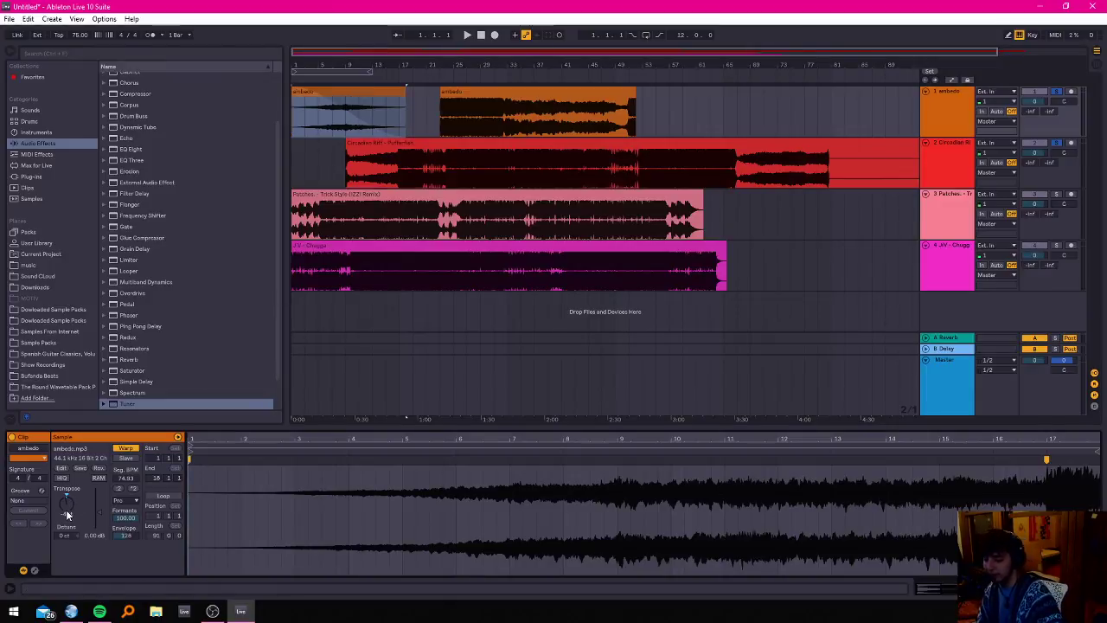
key(space)
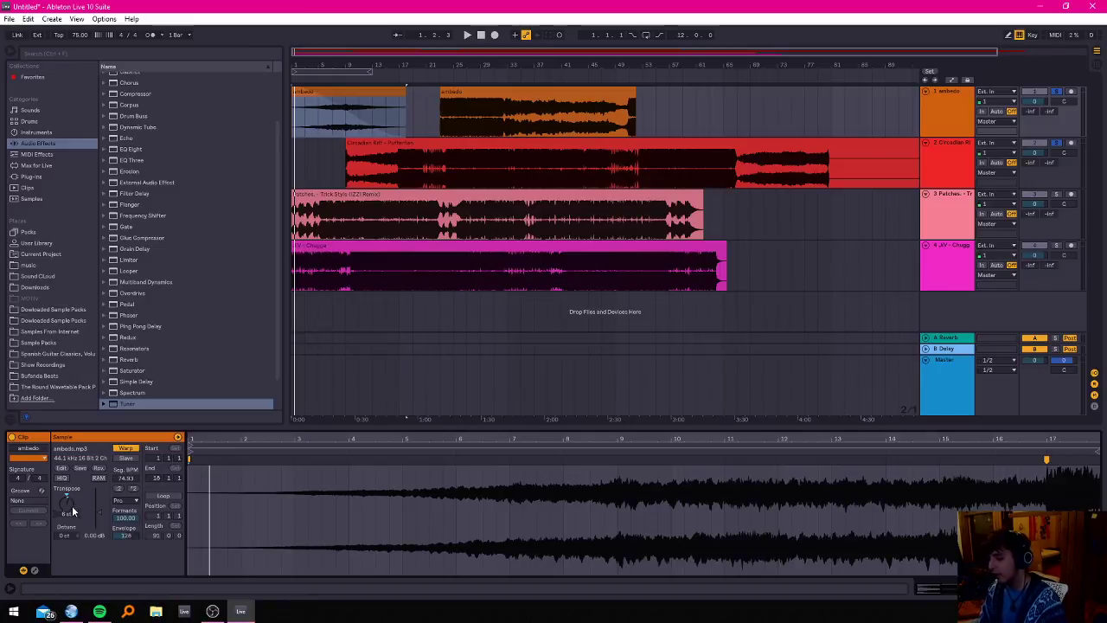
key(space)
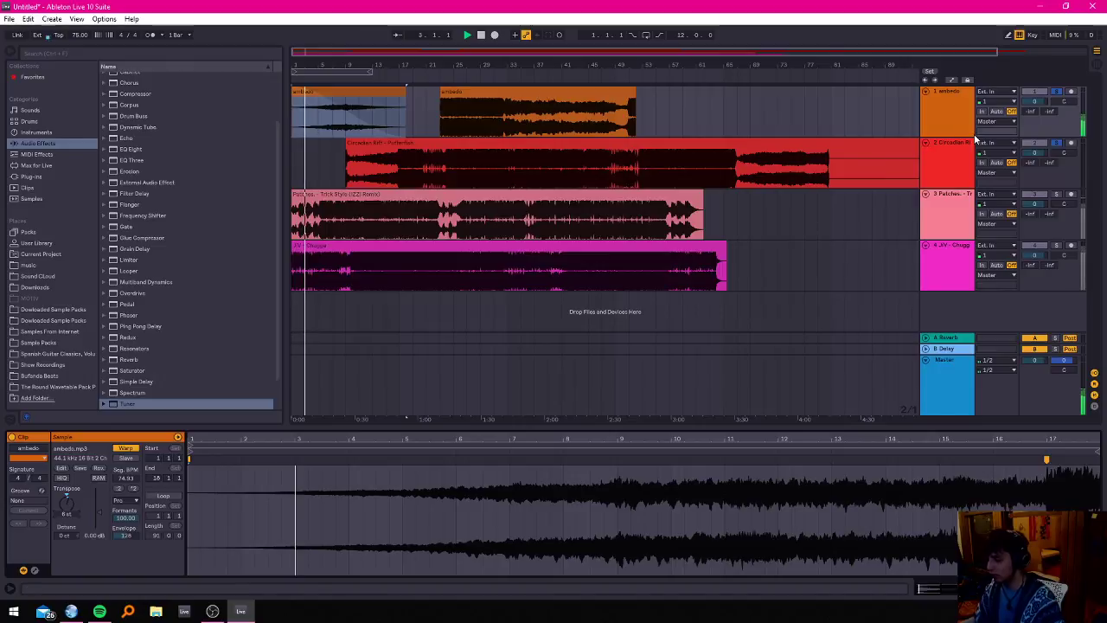
Try the Tones and Re-Pitch warp modes on the first ambedo clip during playback.
click(123, 501)
click(134, 518)
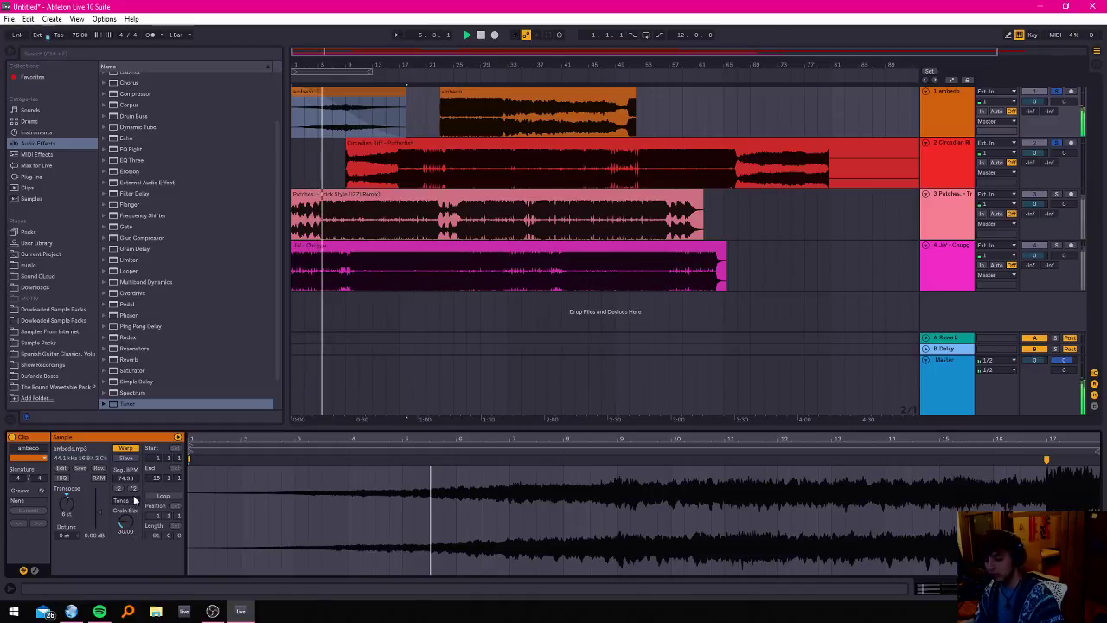
click(124, 501)
click(127, 535)
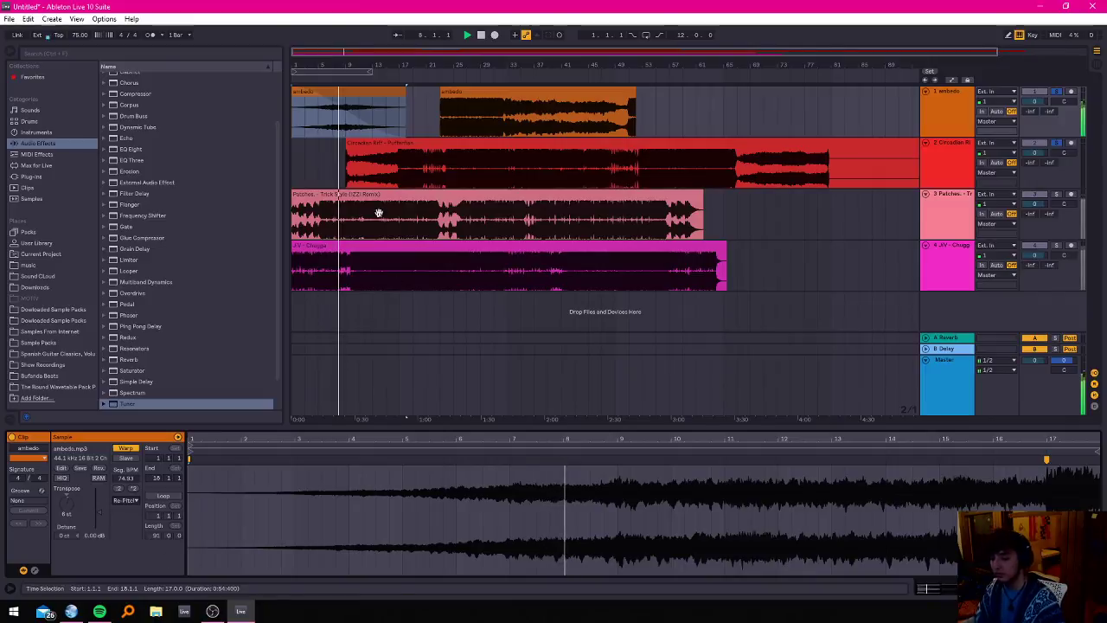
scroll(346, 177, up, 2)
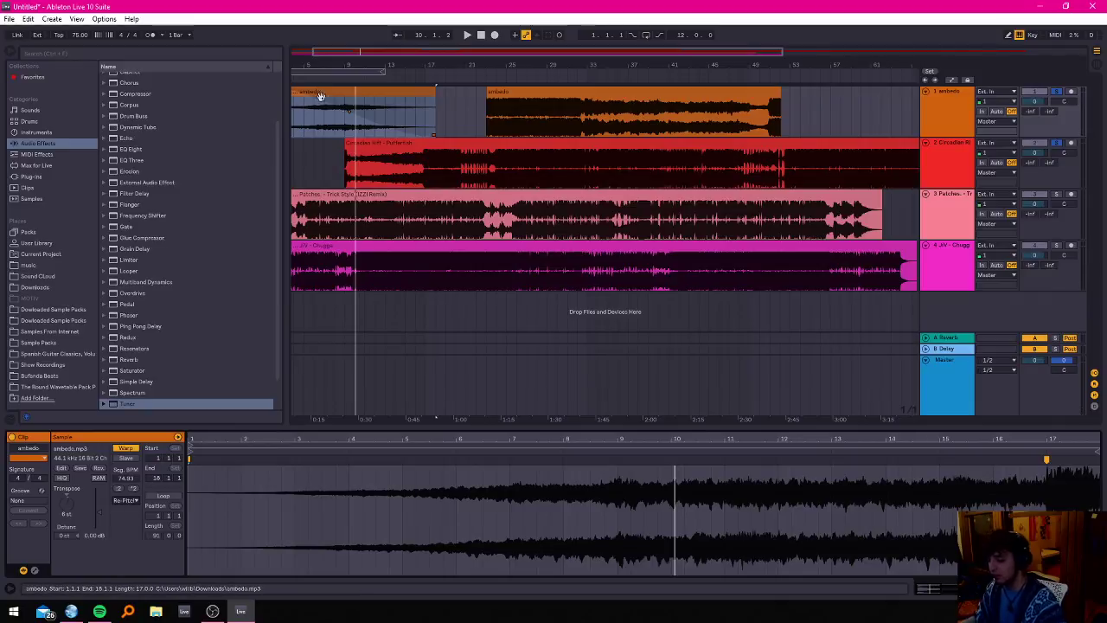
Set the first ambedo clip to Complex Pro warp mode with a 3 st transposition and play it from the start.
click(125, 500)
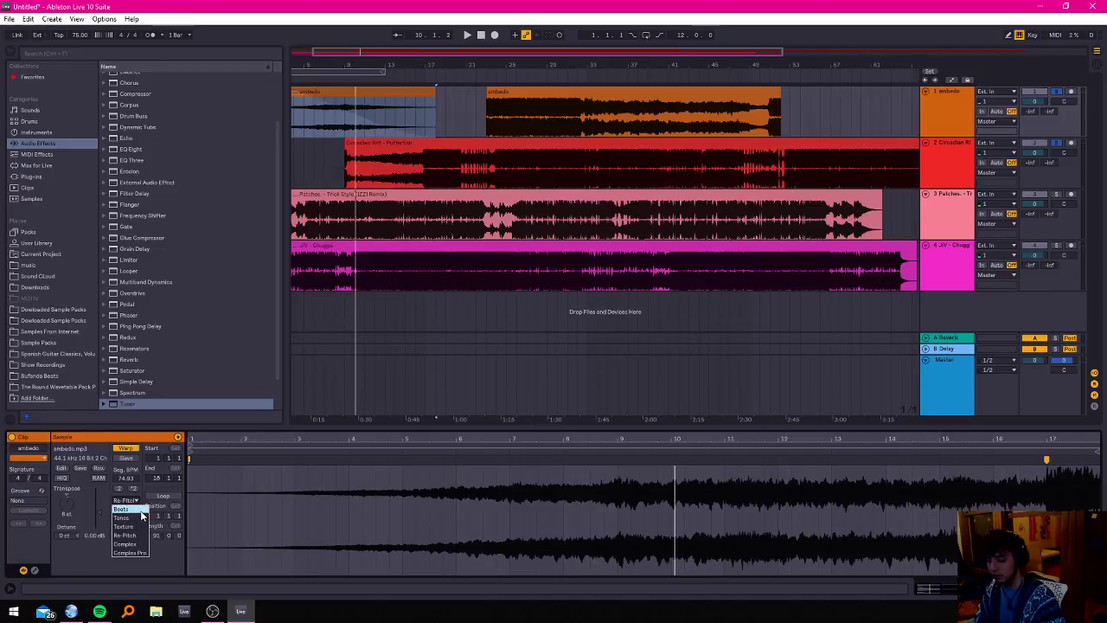
click(139, 553)
key(space)
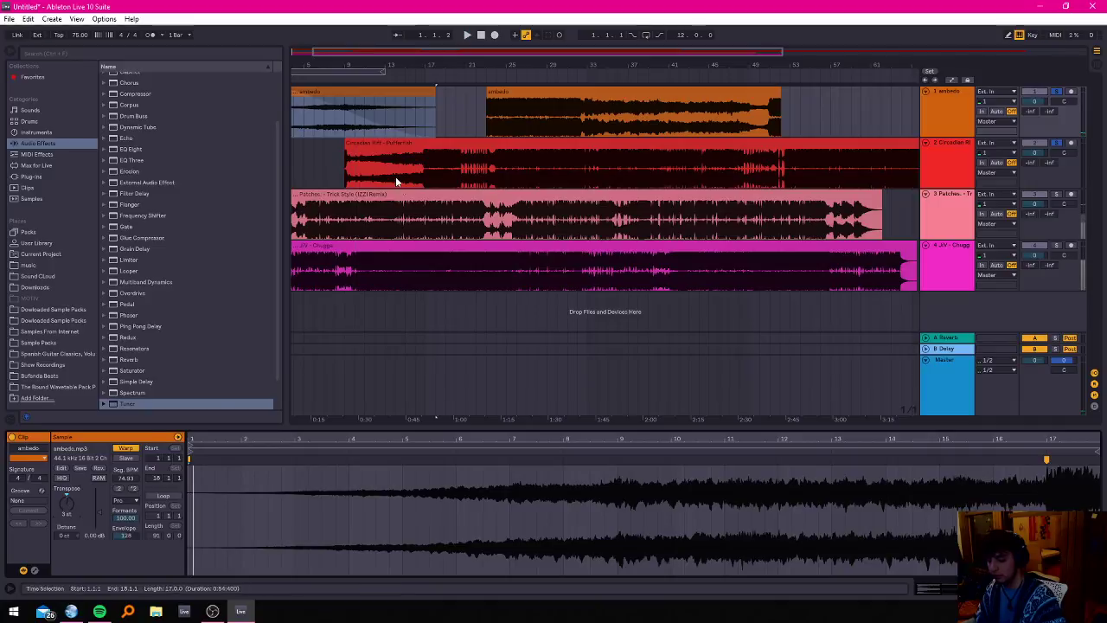
Play the Circadian Riff clip from bar 9, followed by the crossfade from about bar 7.
click(342, 155)
key(space)
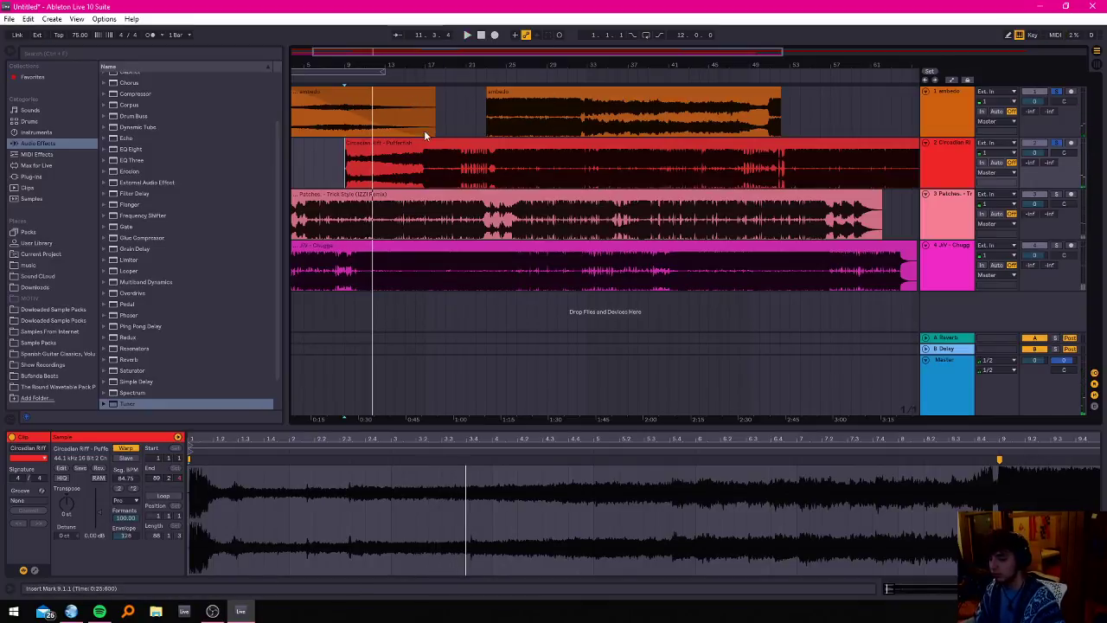
click(372, 147)
click(322, 118)
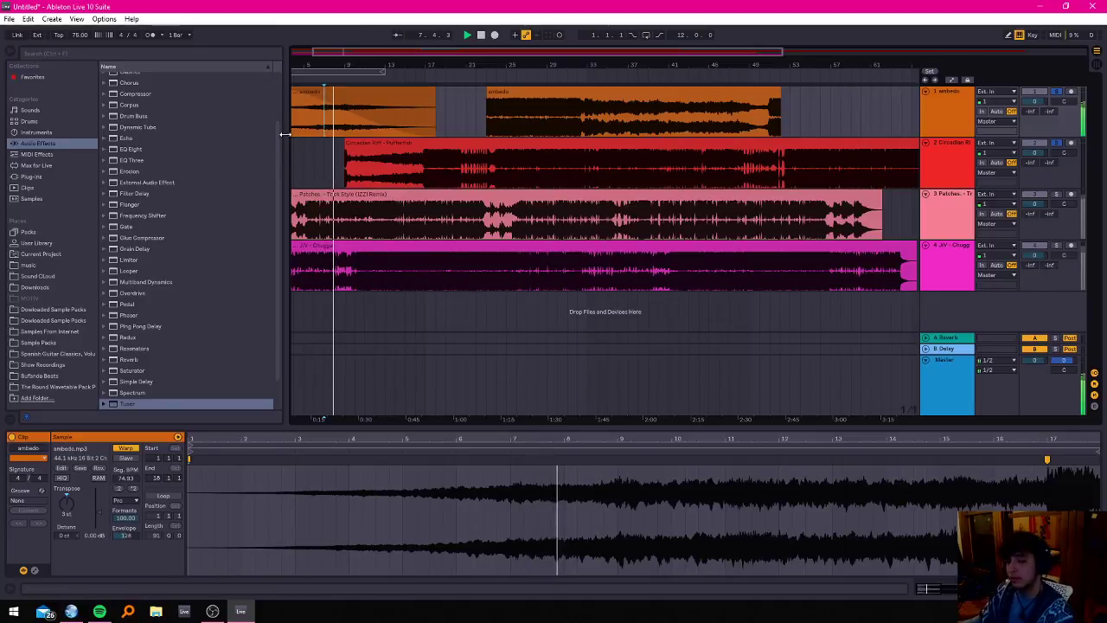
Trim the first ambedo clip to end at bar 17 and play Circadian Riff from bar 27.
mouse_move(435, 130)
mouse_down()
mouse_move(341, 130)
mouse_move(437, 128)
mouse_move(415, 127)
mouse_move(425, 130)
mouse_up()
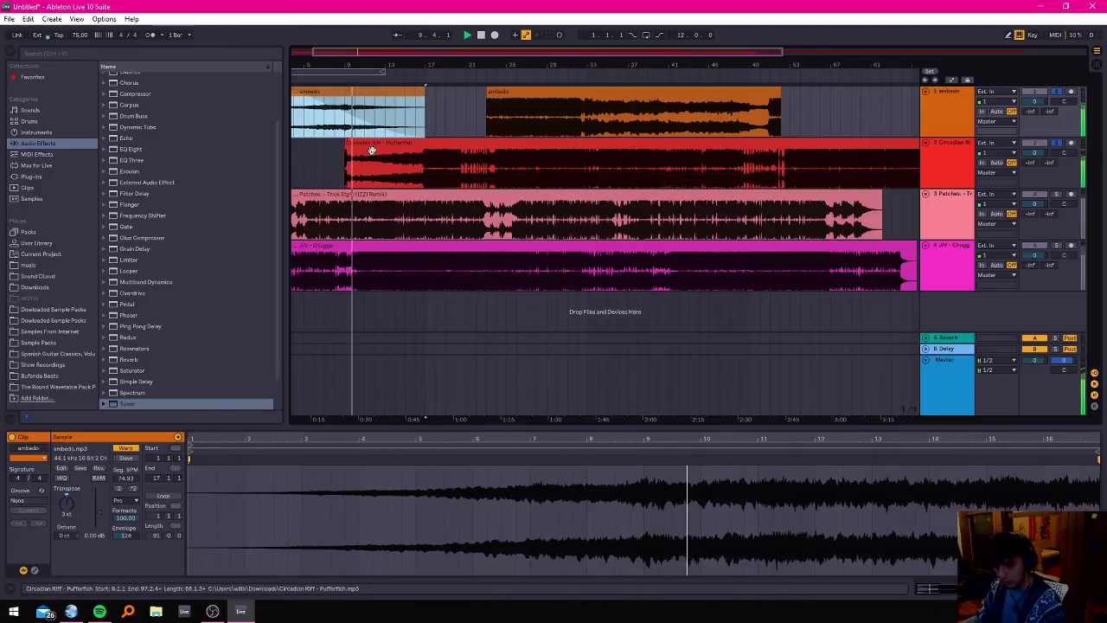
click(381, 147)
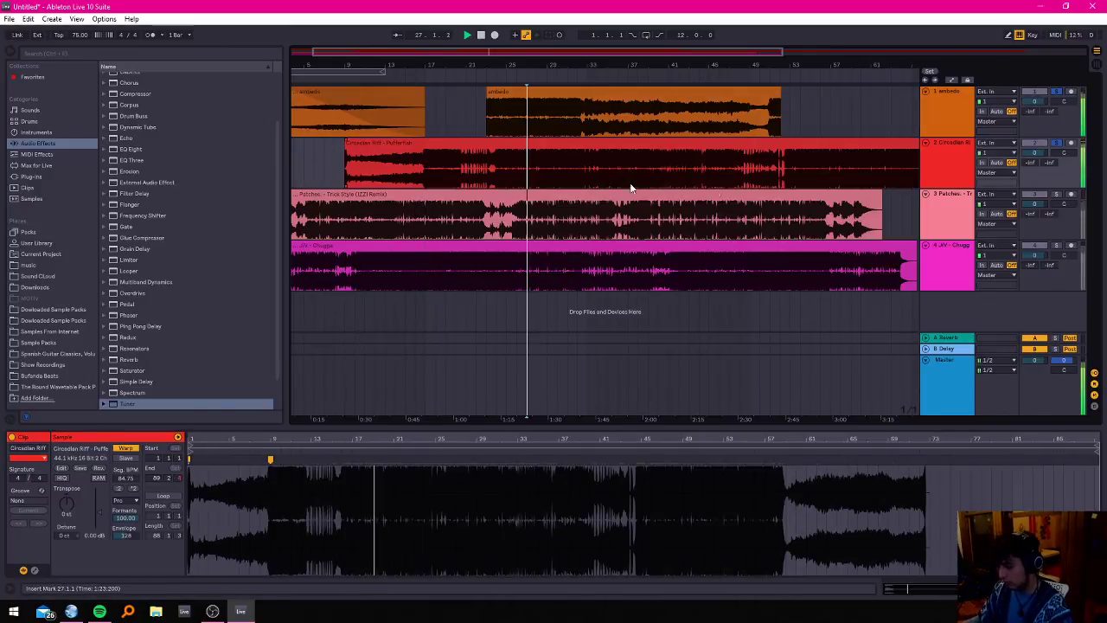
key(space)
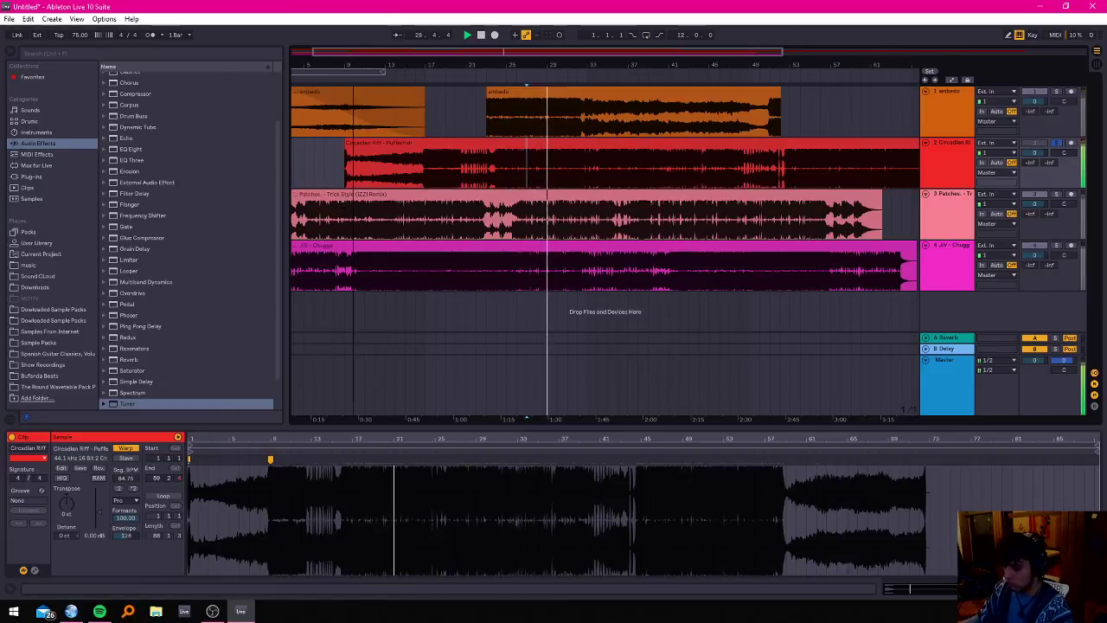
Solo the Patches. - Trick Style track, play its clip from the start and turn on warping for it.
click(1005, 239)
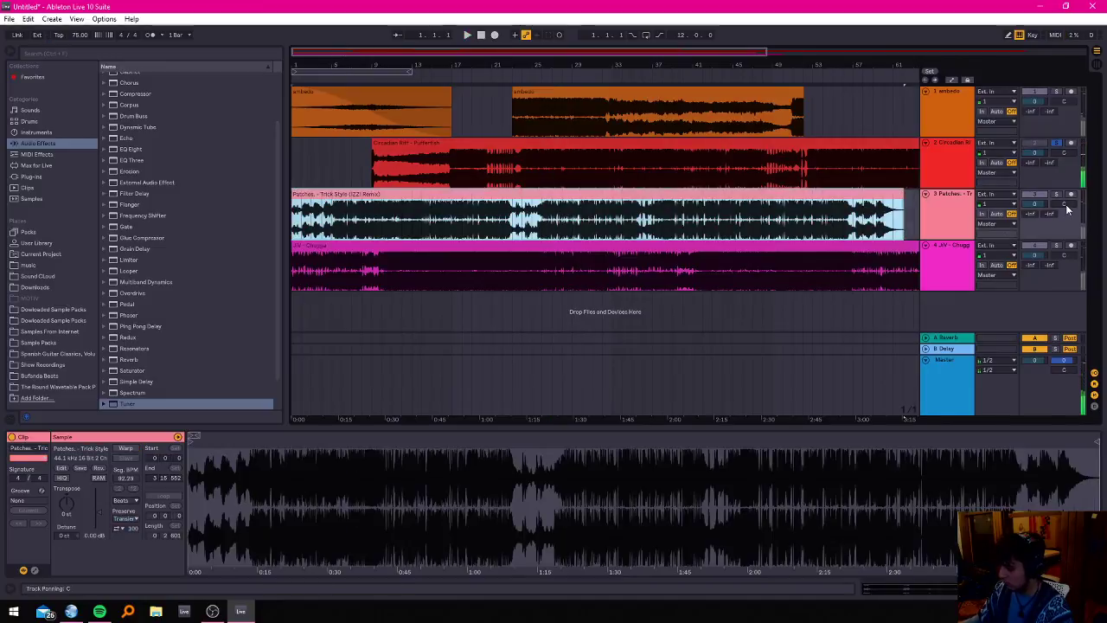
click(1057, 204)
key(space)
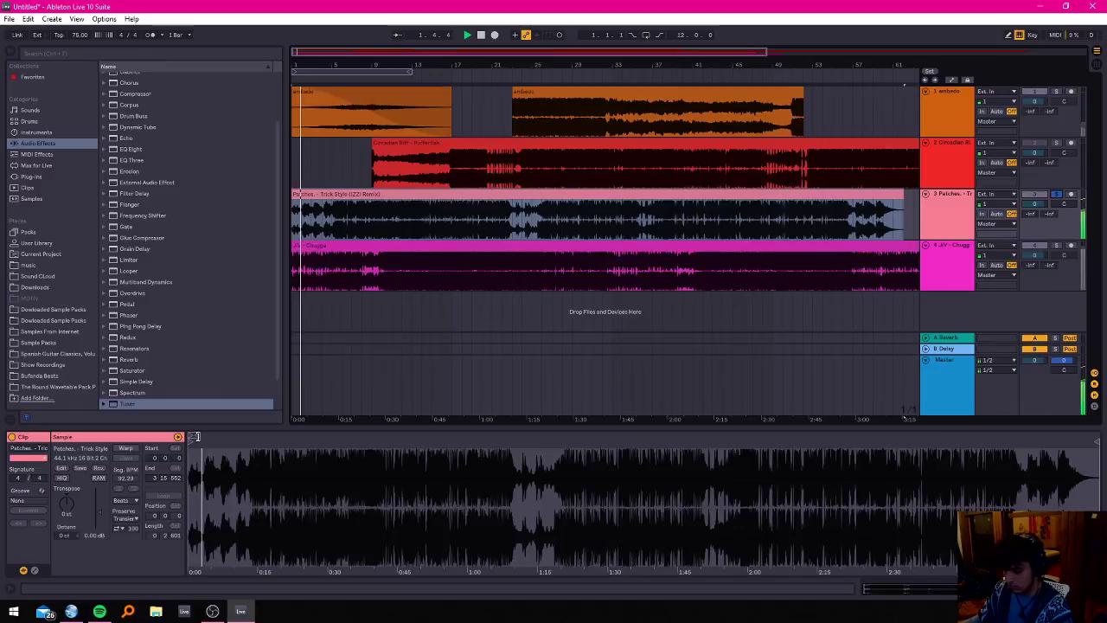
click(127, 448)
Play the warped Patches. - Trick Style clip and examine how its waveform aligns with the grid around bar 5.
scroll(306, 189, up, 3)
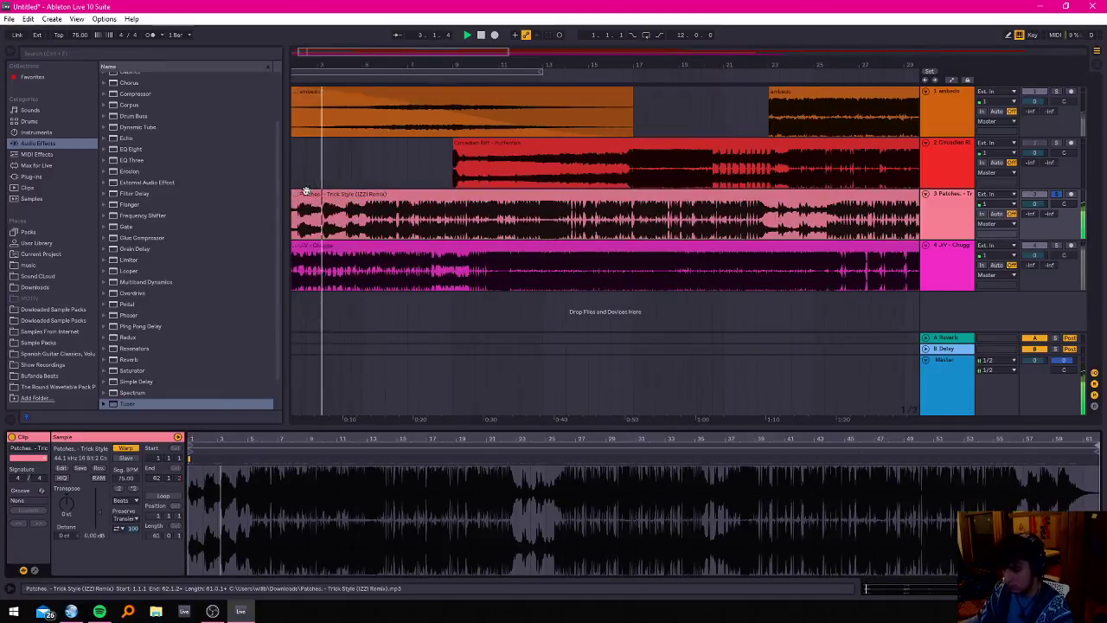
drag(435, 65, 435, 68)
drag(346, 51, 341, 56)
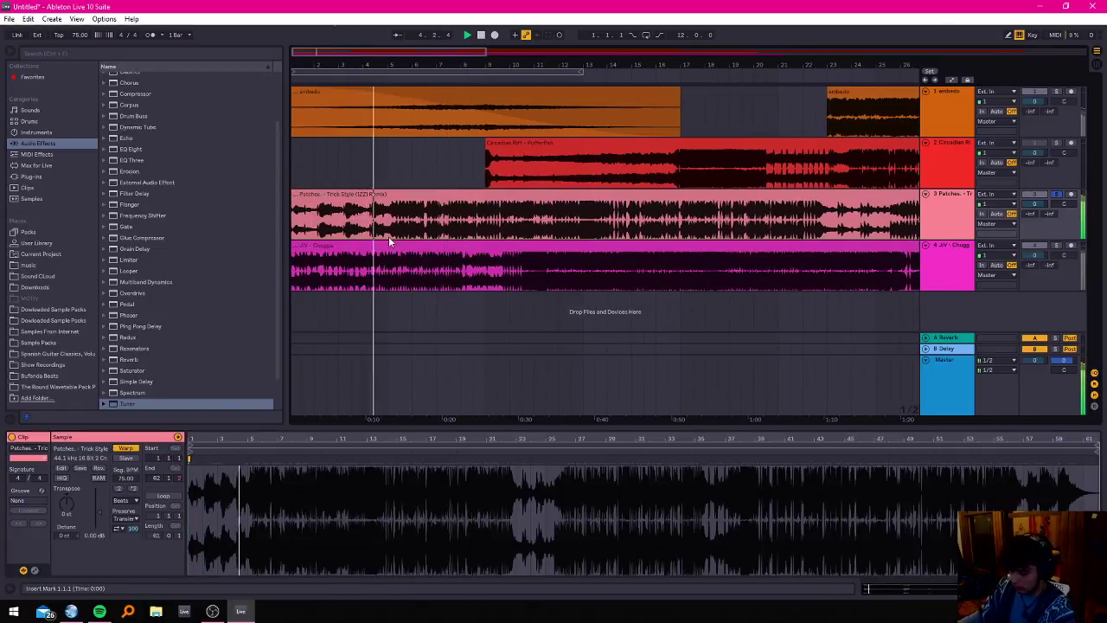
scroll(393, 212, up, 5)
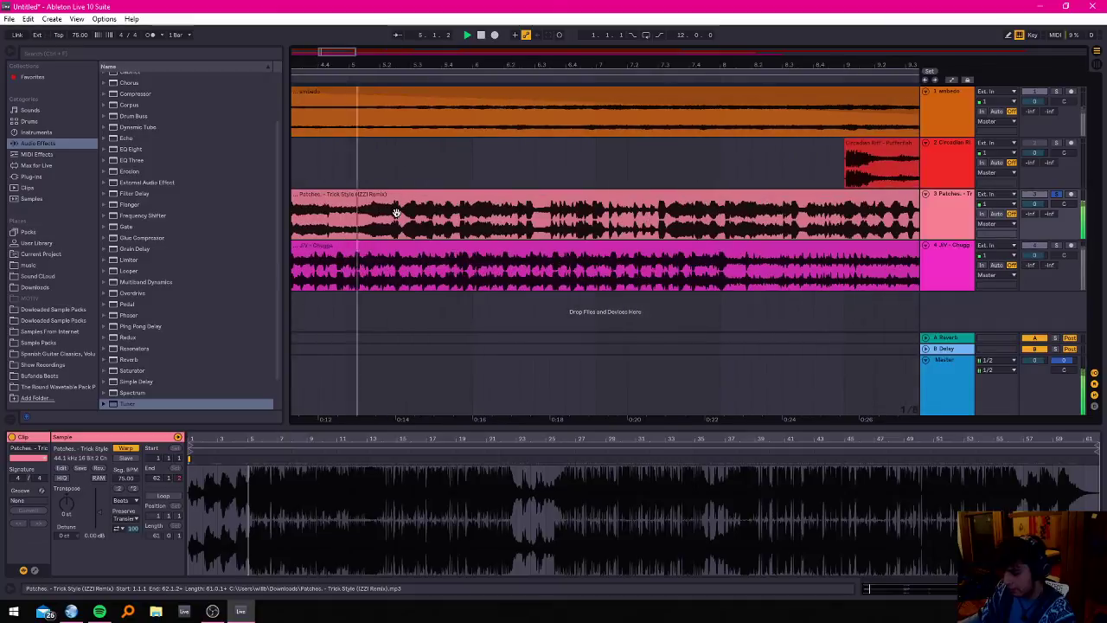
scroll(247, 483, up, 3)
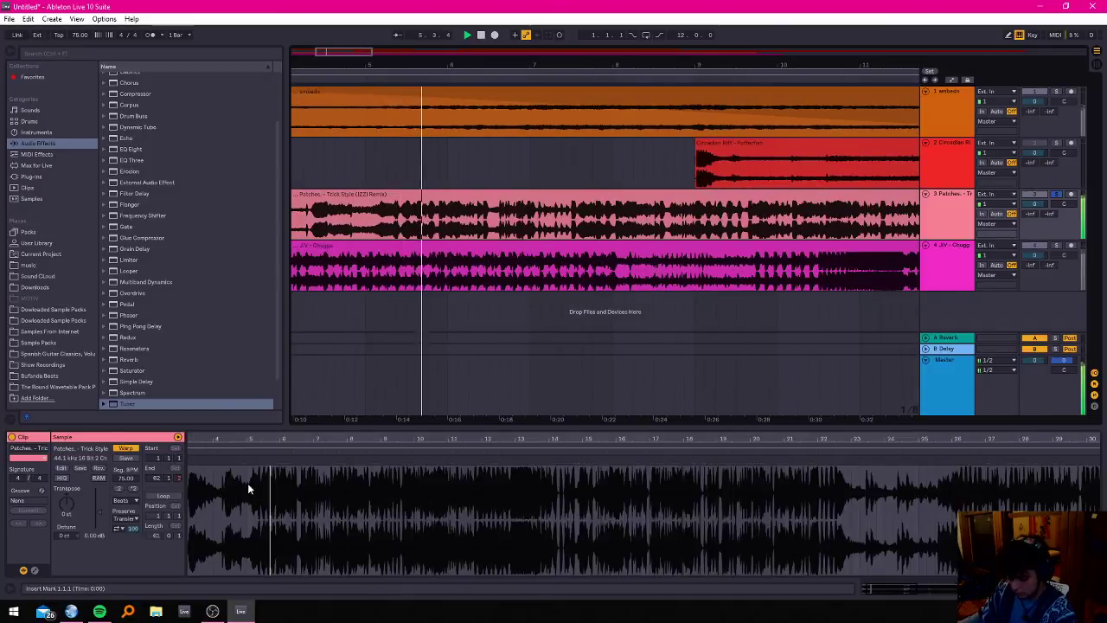
scroll(252, 493, down, 3)
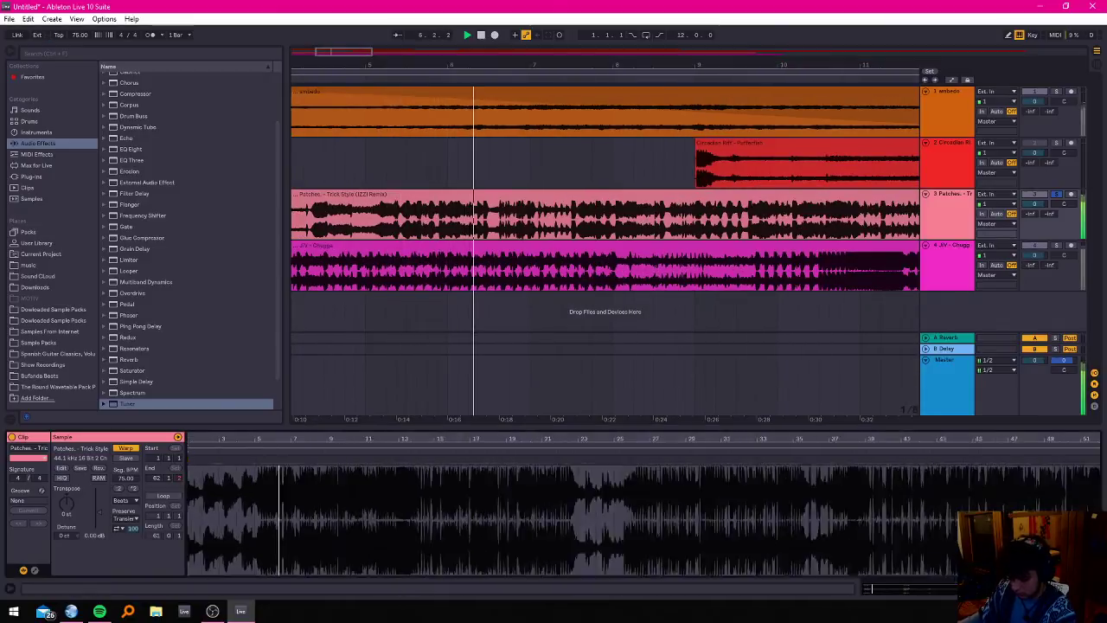
scroll(253, 494, down, 2)
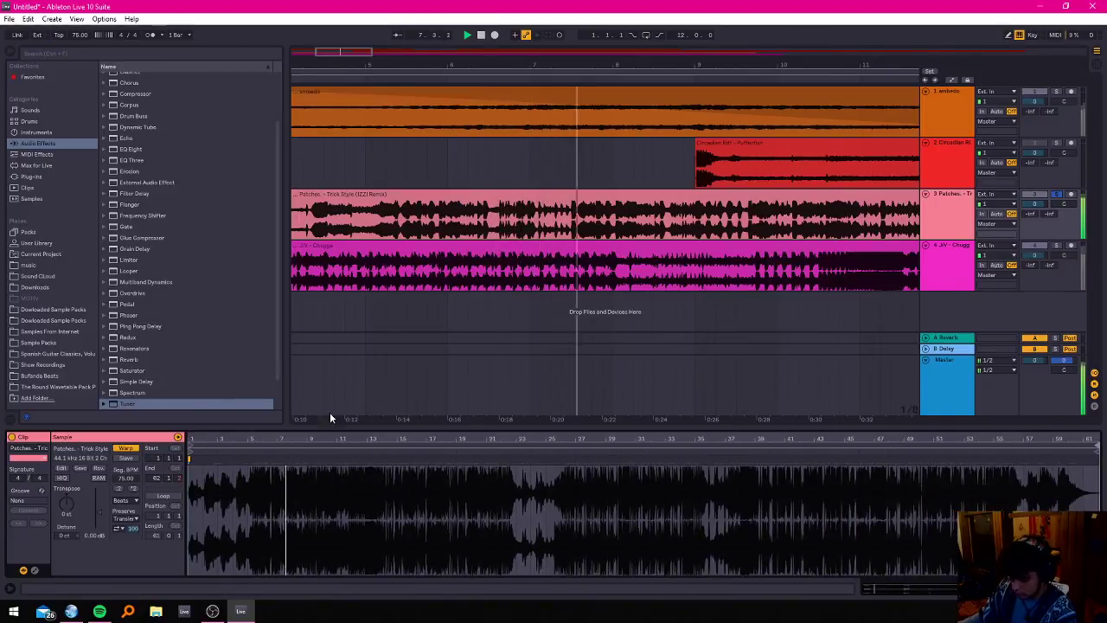
Solo the JIV - Chugga track and play its clip from the start.
click(773, 248)
key(space)
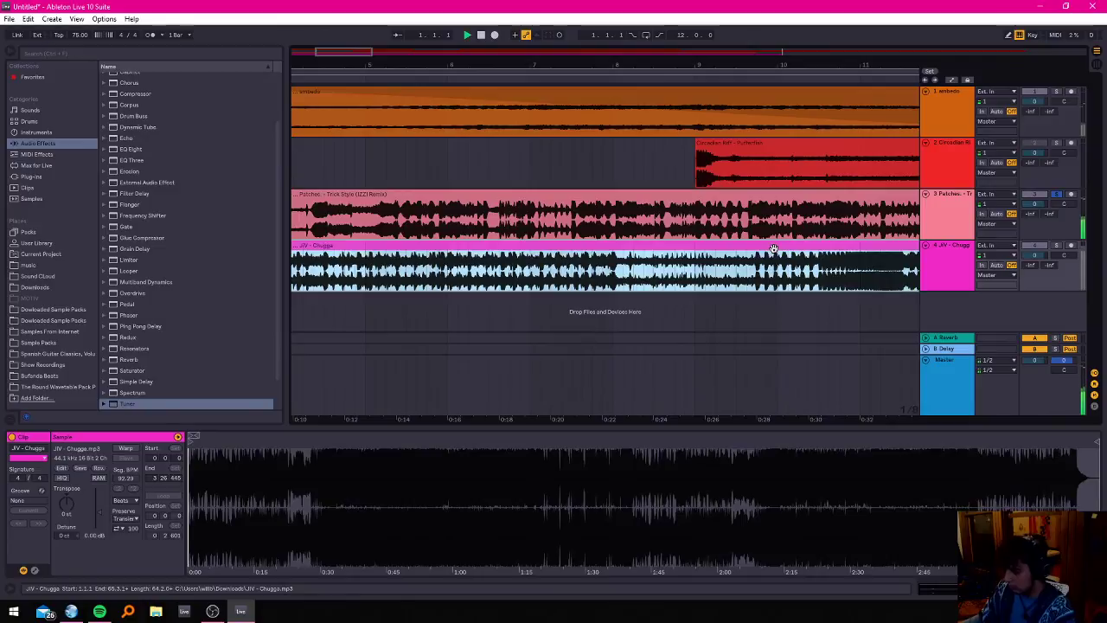
click(1057, 246)
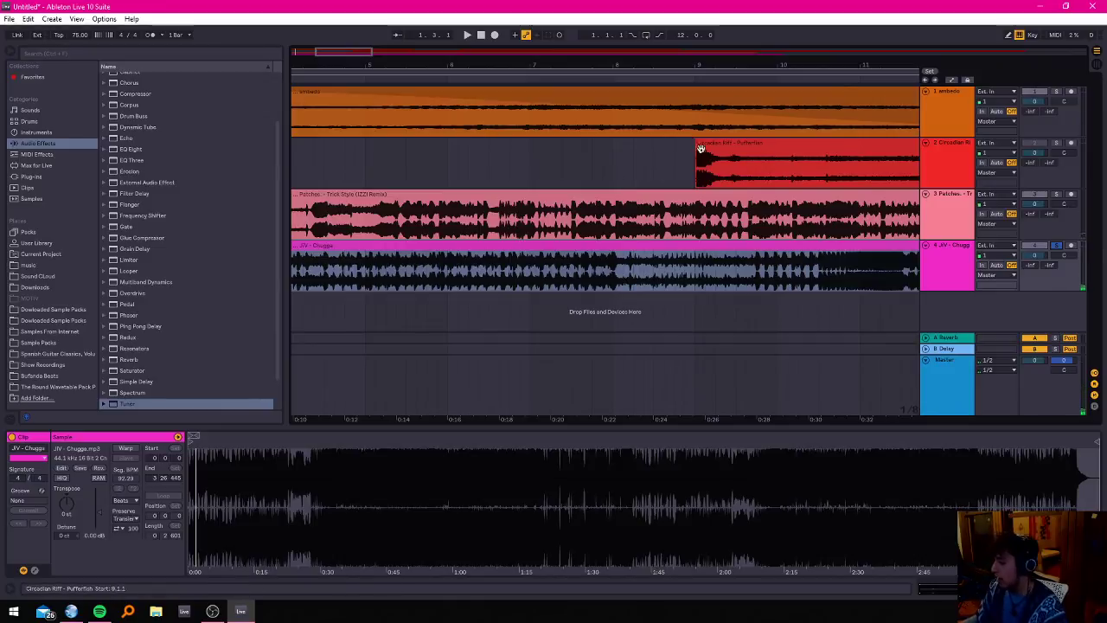
drag(333, 53, 366, 53)
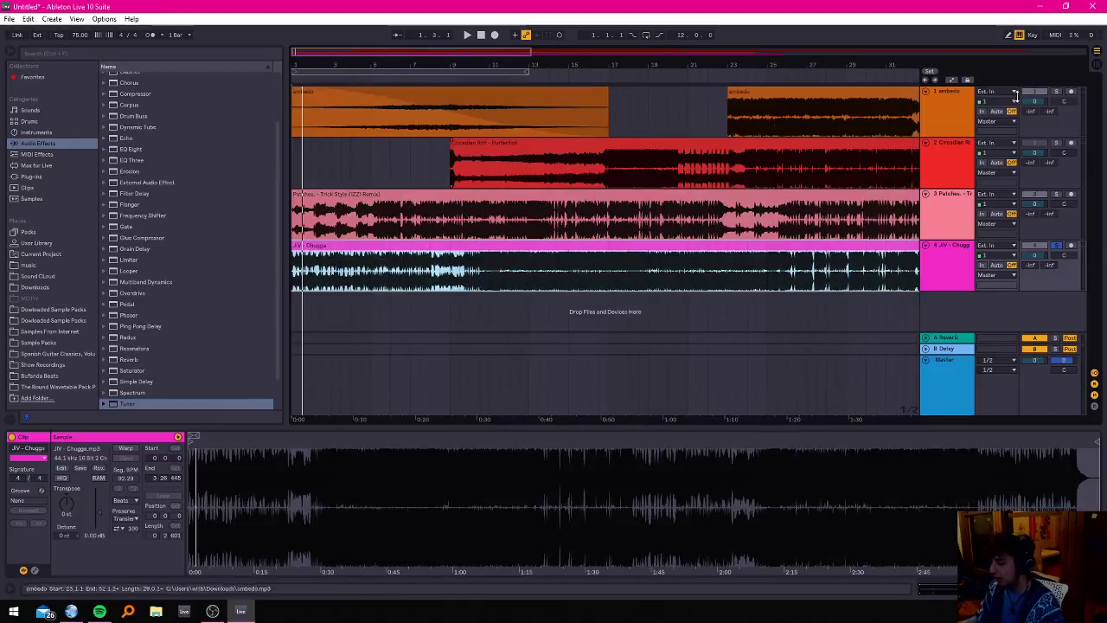
key(space)
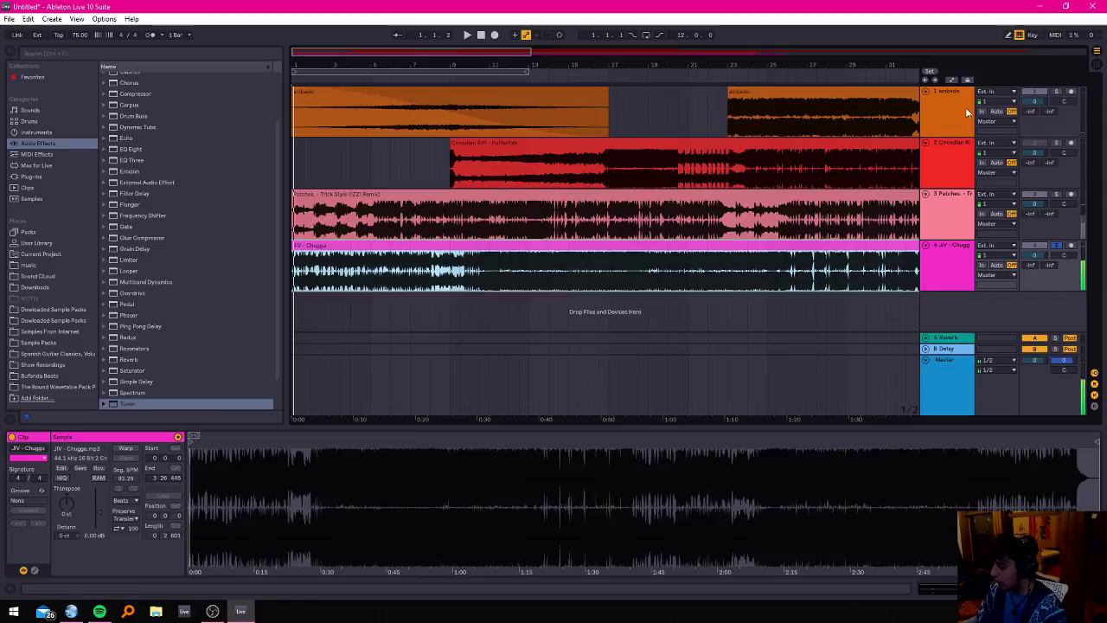
Play the arrangement from about bar 11 with the JIV - Chugga track soloed.
click(946, 117)
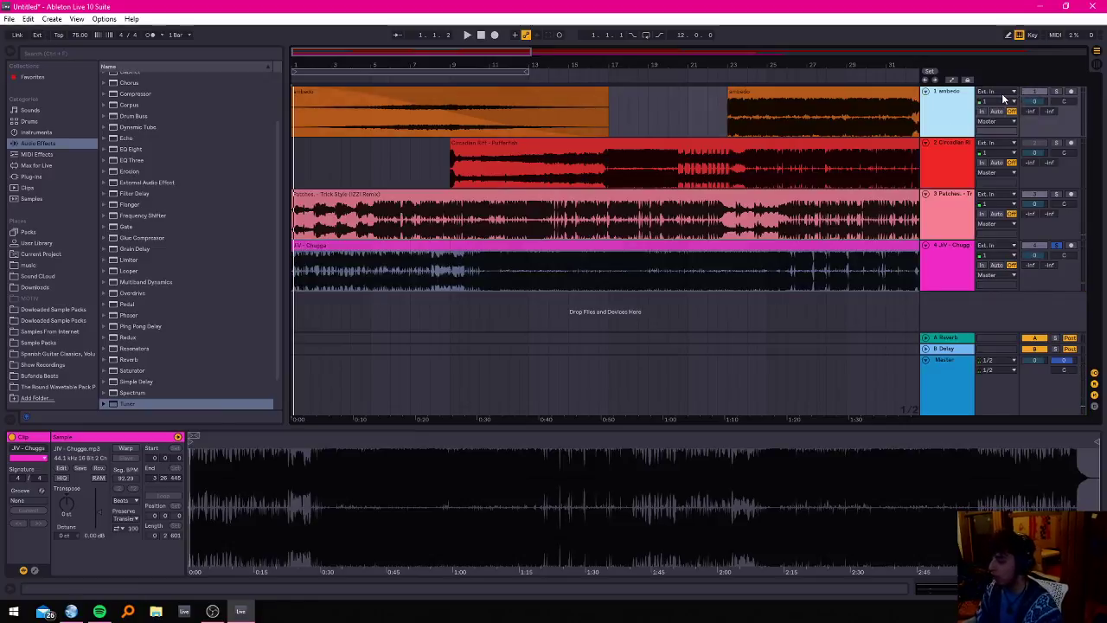
click(498, 111)
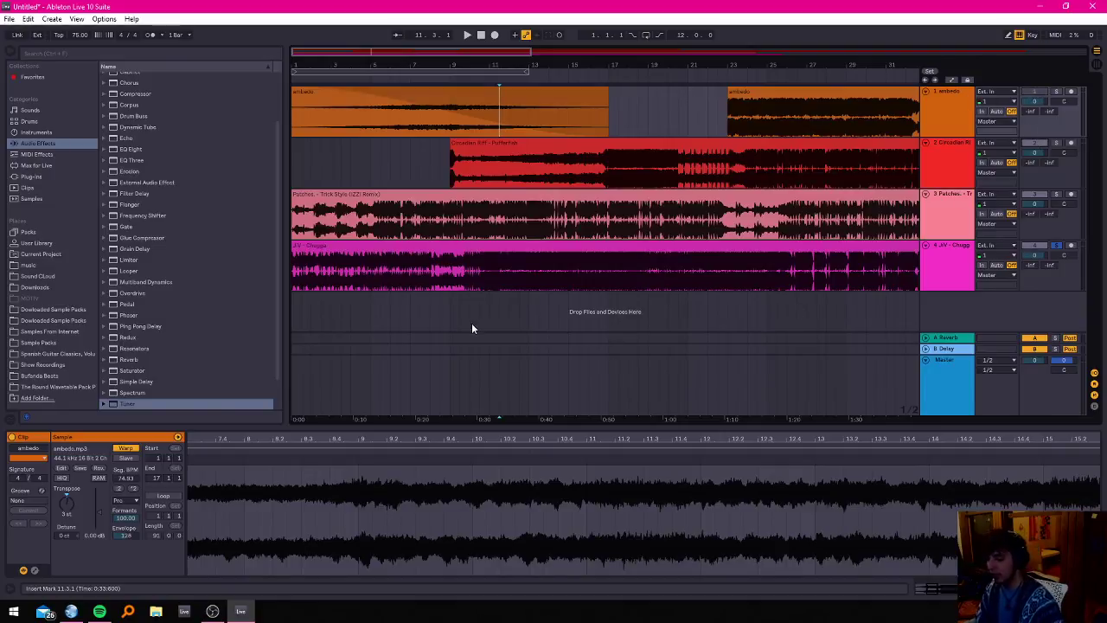
key(space)
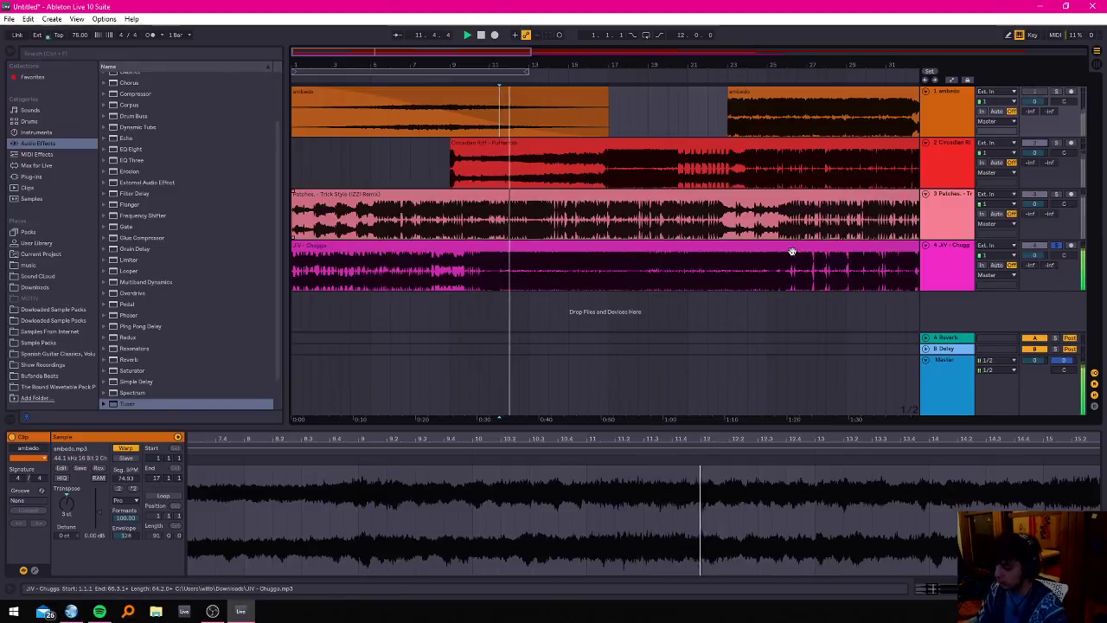
key(space)
Move the Circadian Riff clip to start at bar 1 and play from there.
drag(487, 145, 319, 156)
click(329, 121)
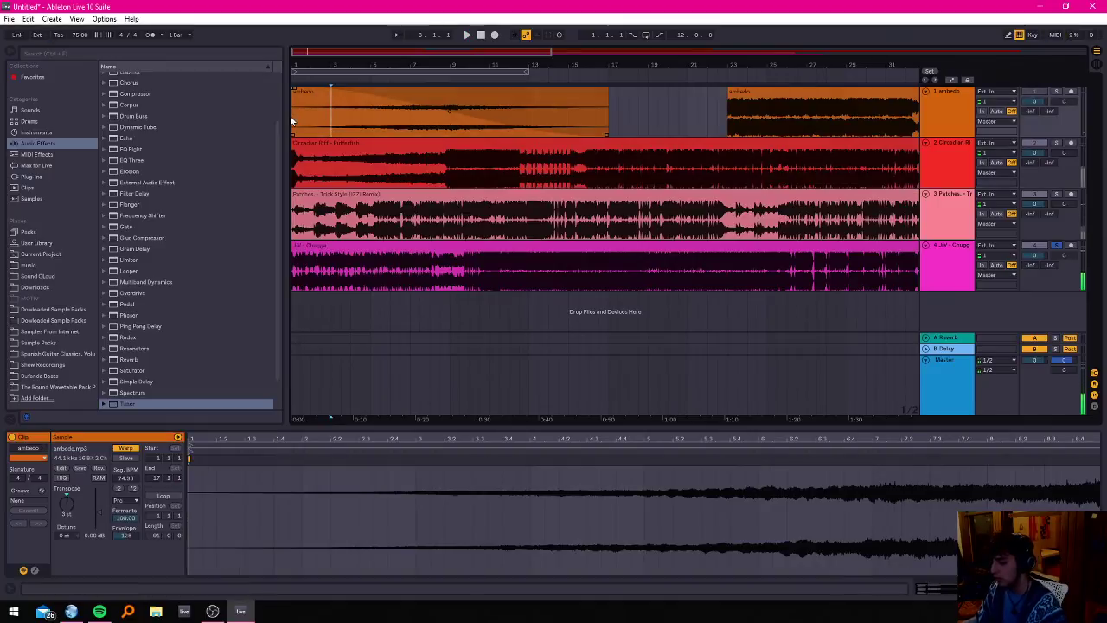
click(301, 147)
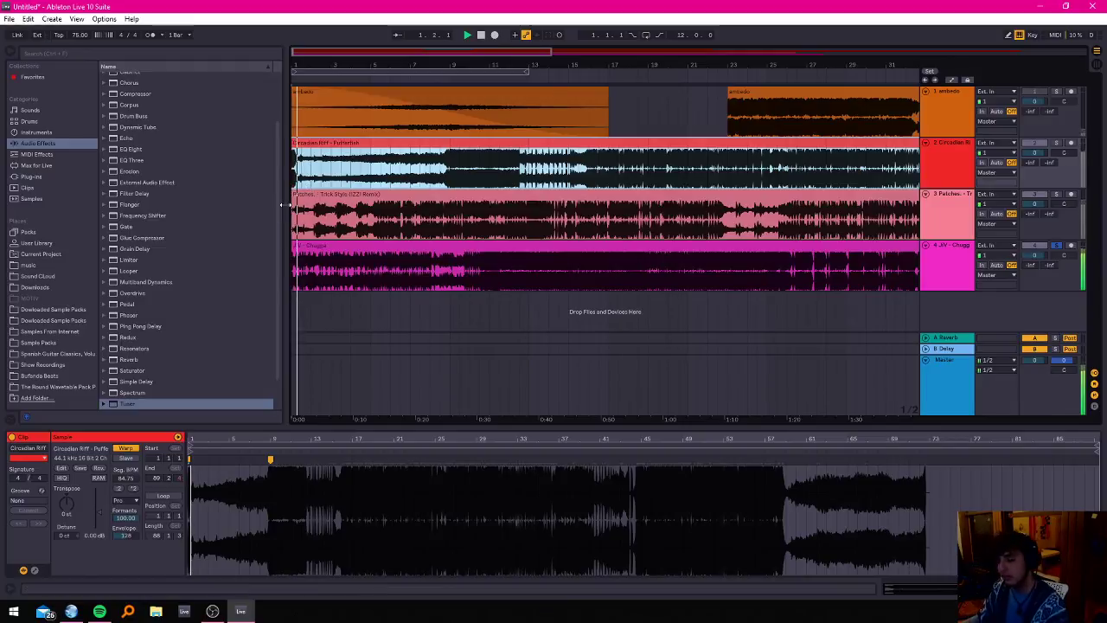
Turn off the JIV - Chugga track's solo and select the Patches. - Trick Style clip.
click(1059, 247)
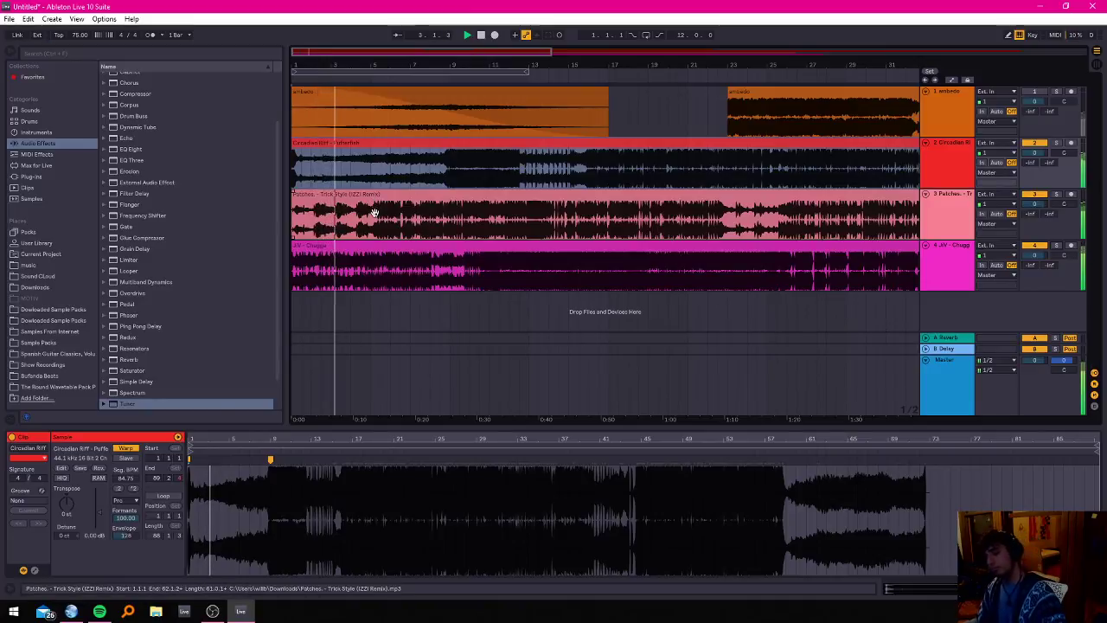
click(353, 197)
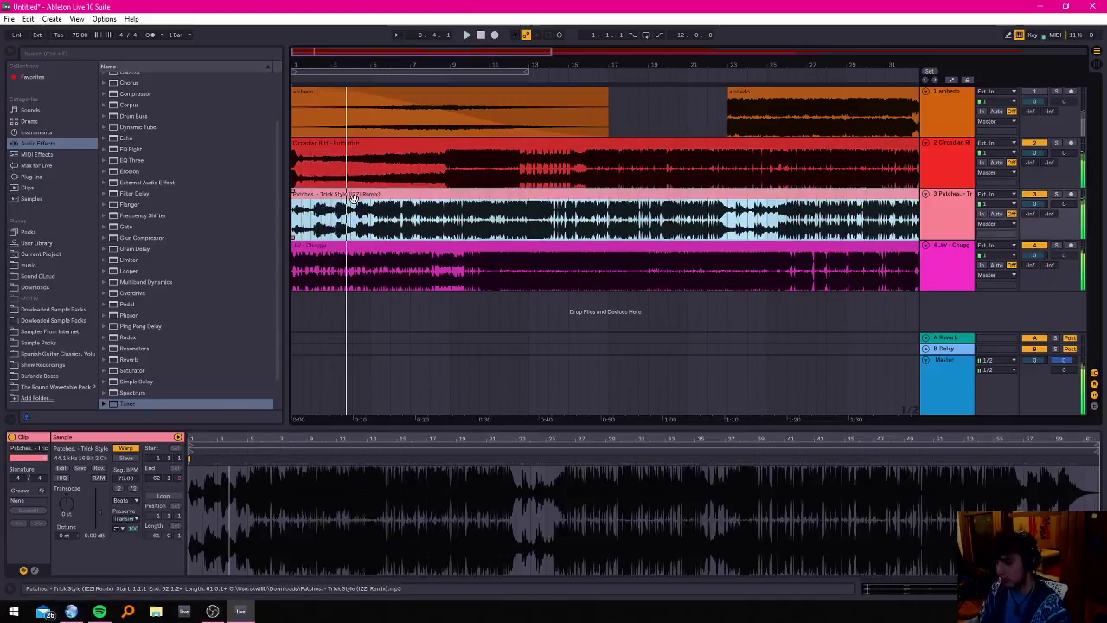
double_click(353, 198)
double_click(353, 197)
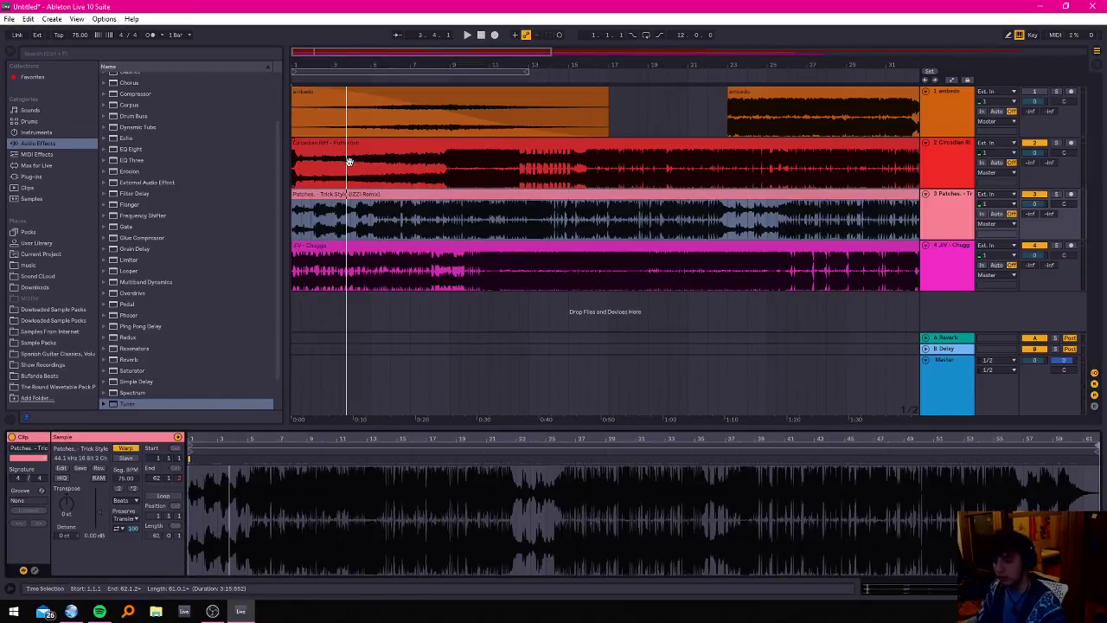
Solo the Patches. - Trick Style track and play its clip from the start.
drag(227, 438, 230, 497)
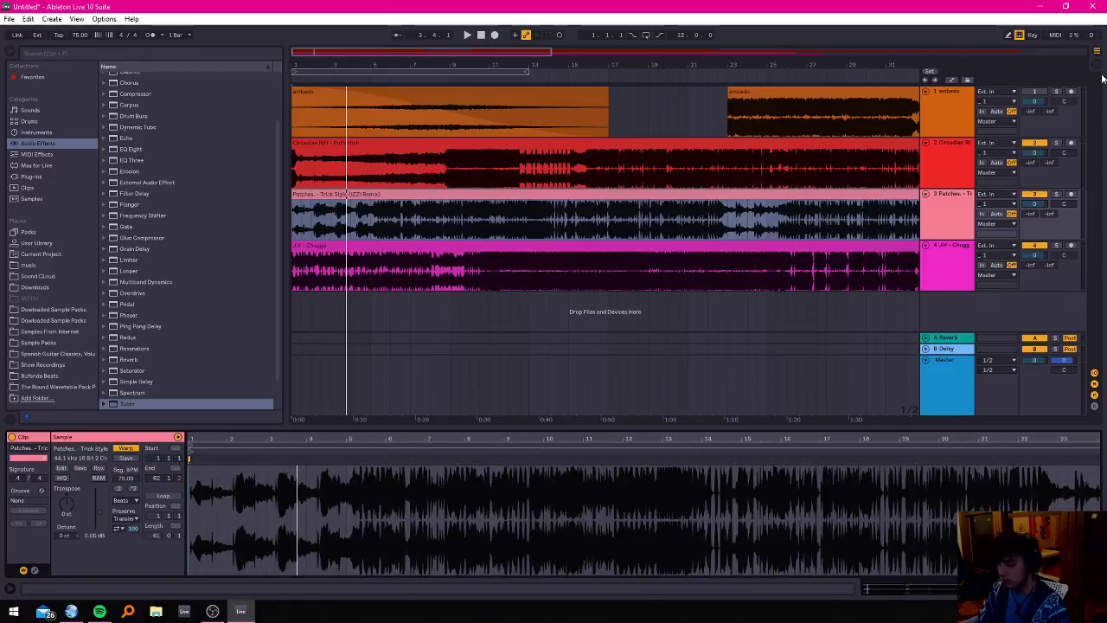
click(1056, 194)
key(space)
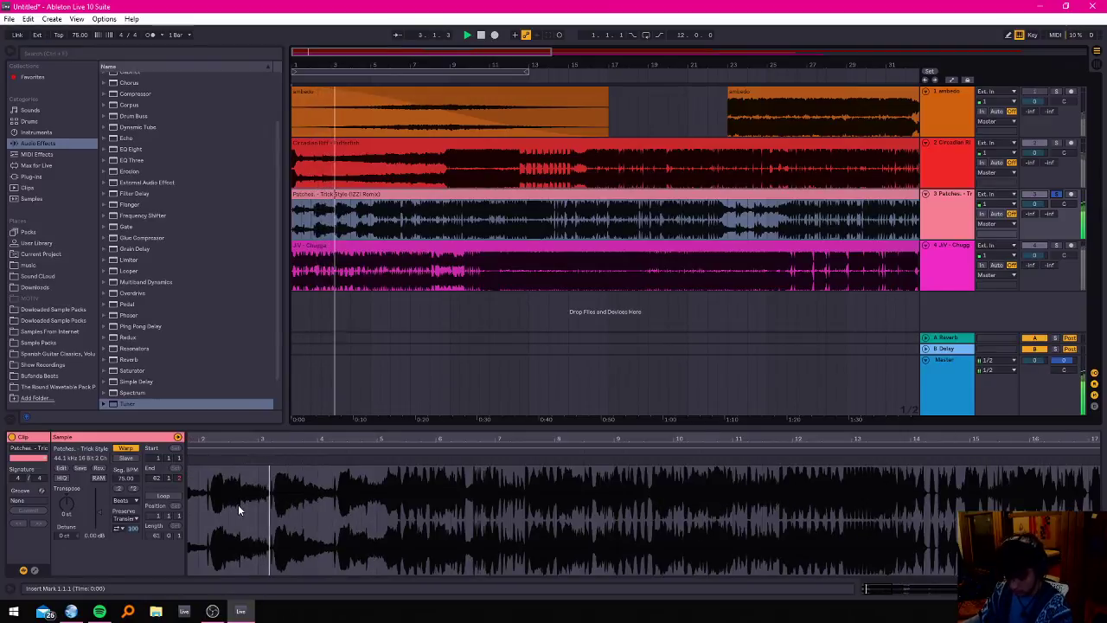
Set the Patches. - Trick Style clip's segment BPM to 122 and replay it from the start.
drag(126, 479, 126, 443)
key(space)
key(space)
click(342, 198)
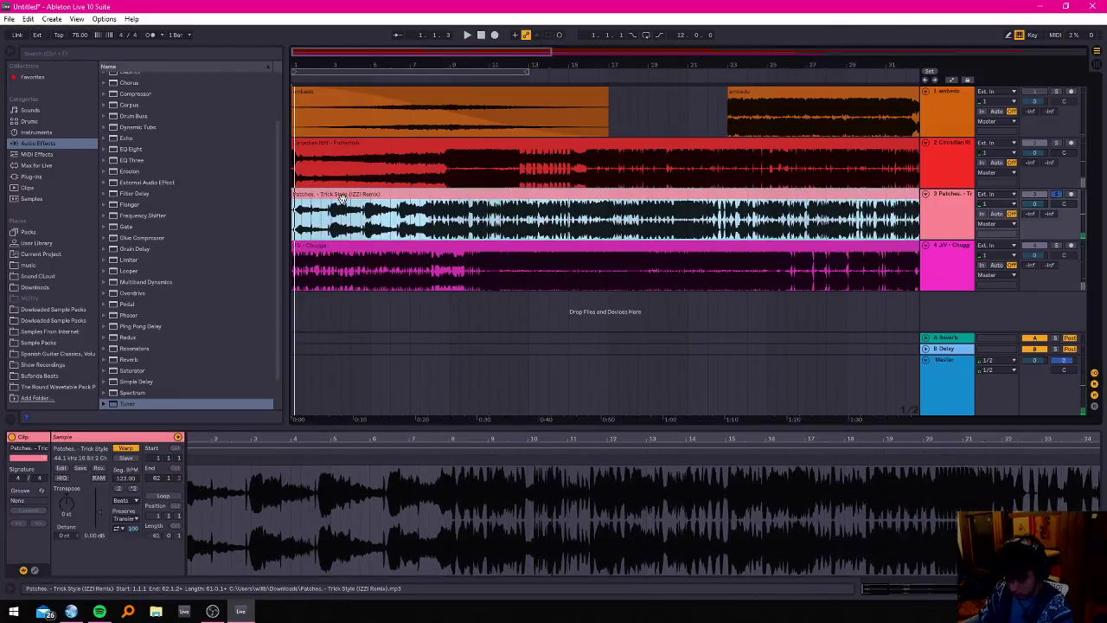
click(175, 486)
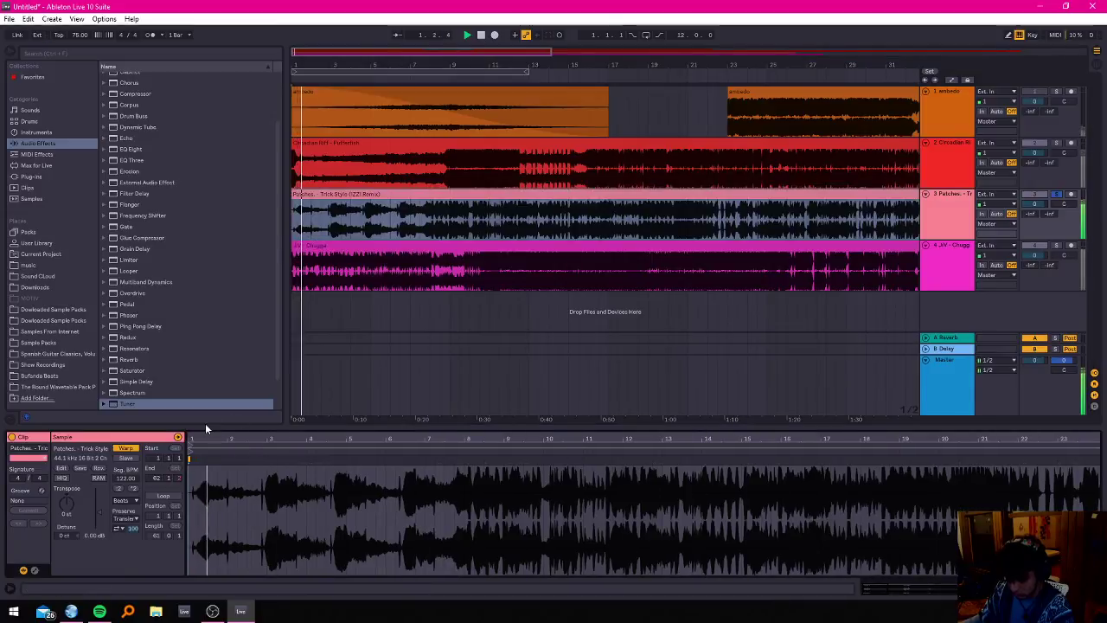
Switch the Patches clip's warp mode to Complex Pro and replay it from bar 1.
click(126, 509)
click(132, 552)
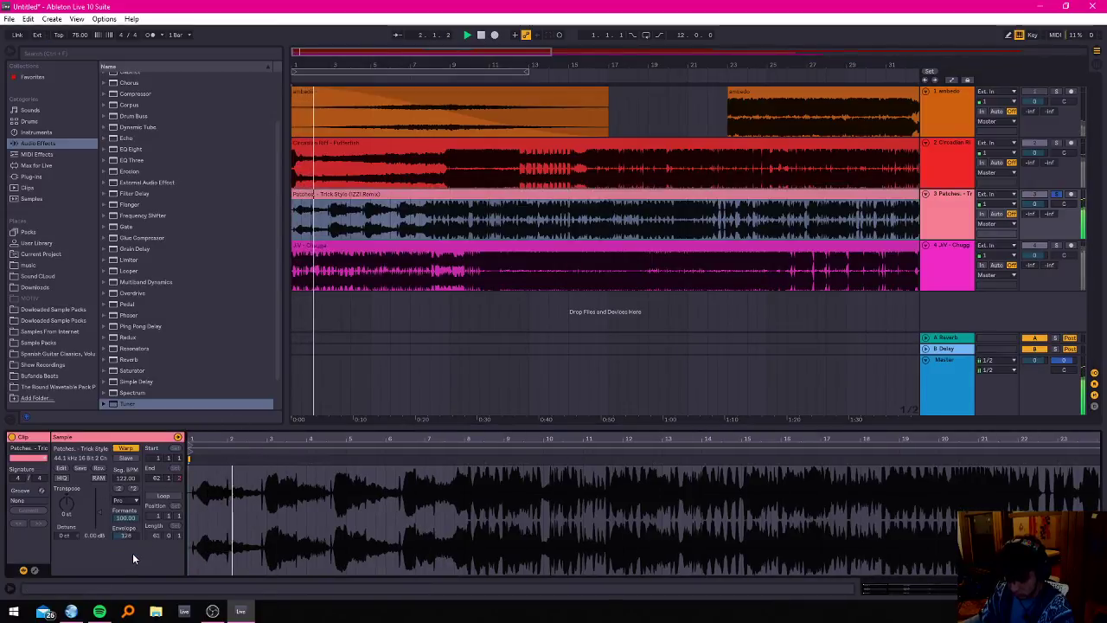
click(125, 501)
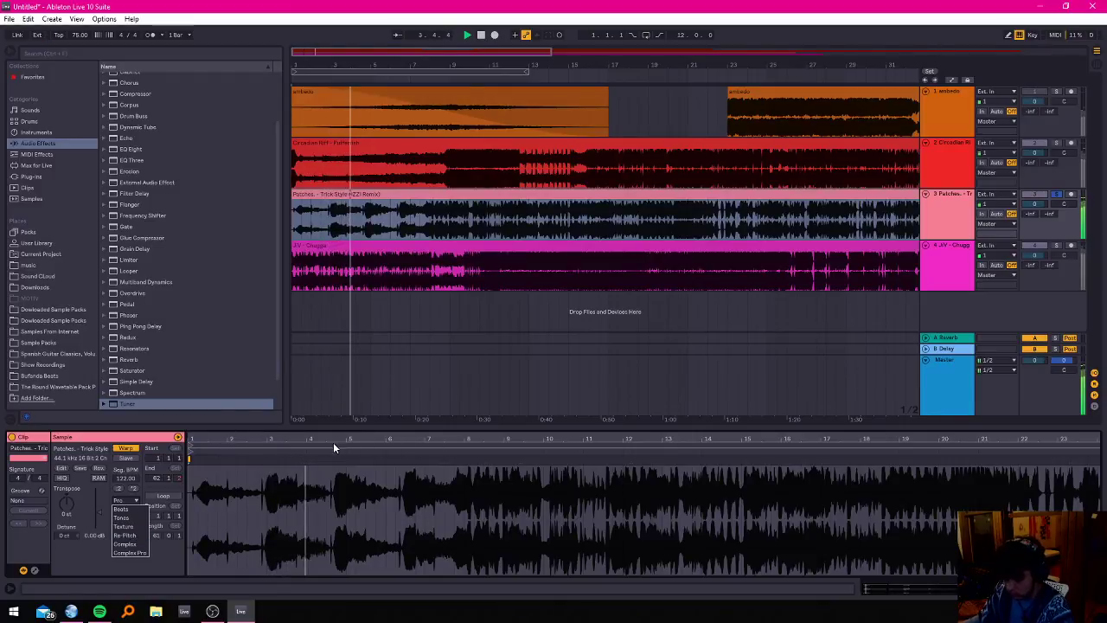
click(308, 347)
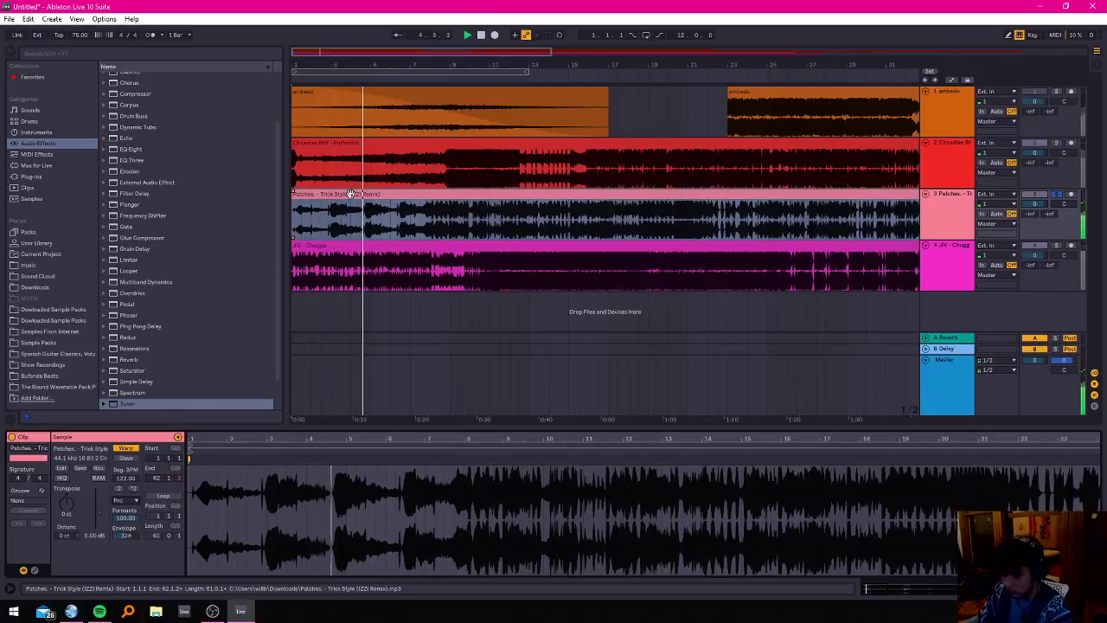
click(350, 193)
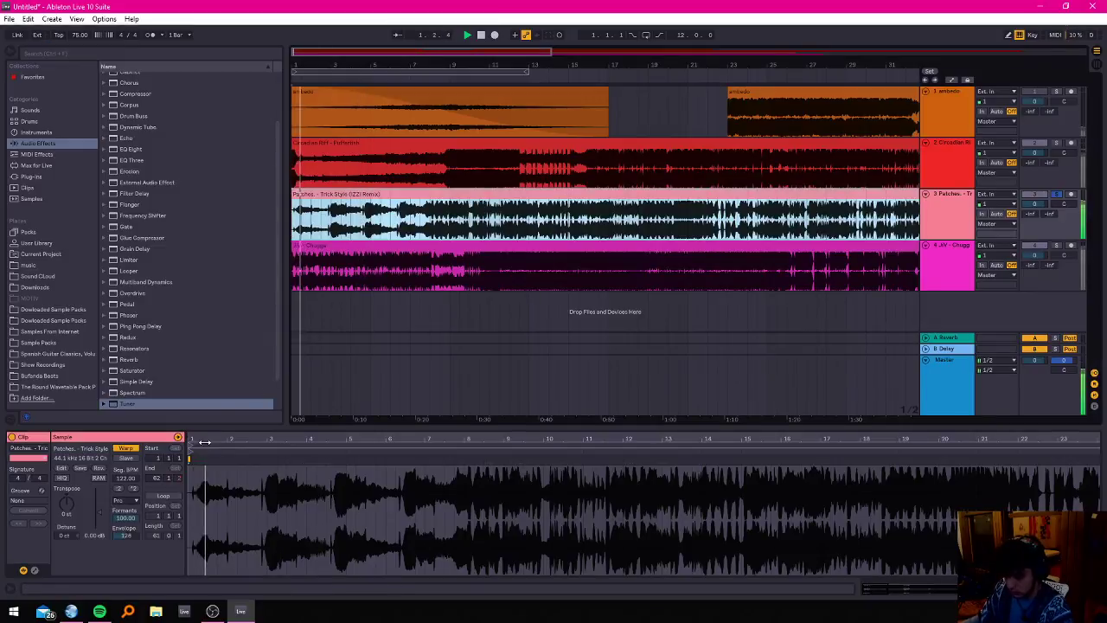
Set 1.1.1 at the first transient of the Patches clip's waveform and play from there.
drag(215, 436, 216, 439)
click(195, 485)
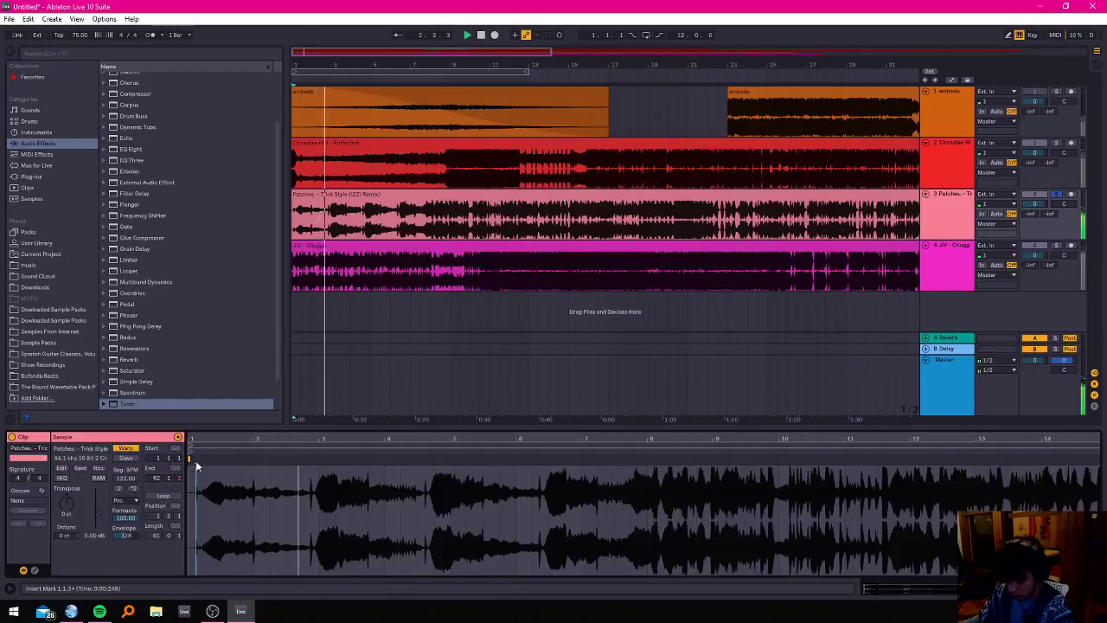
right_click(196, 463)
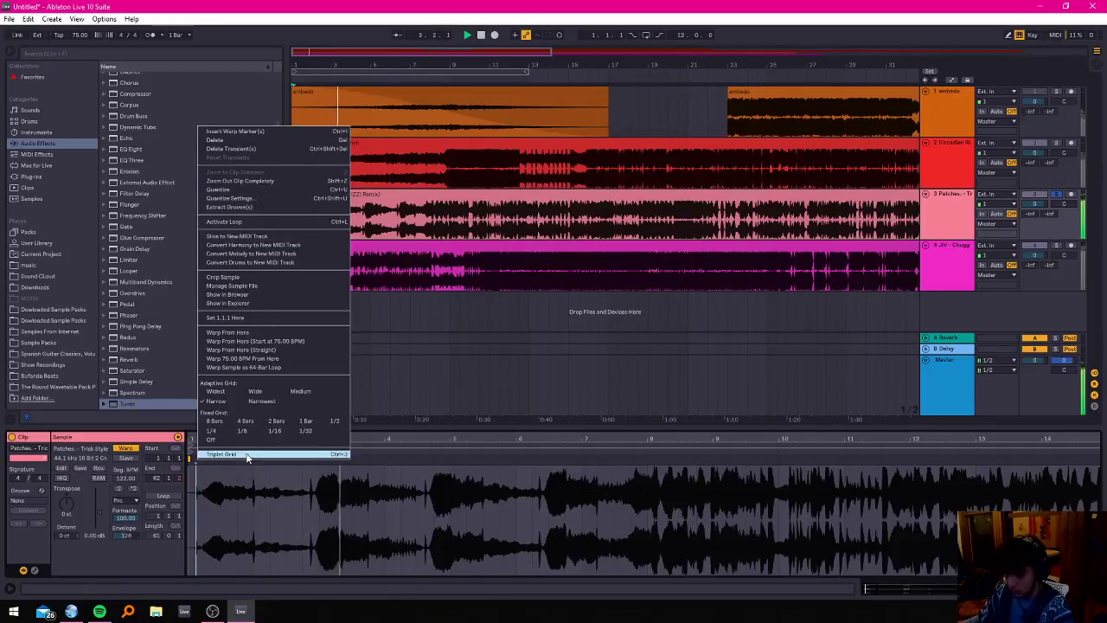
click(246, 318)
click(257, 505)
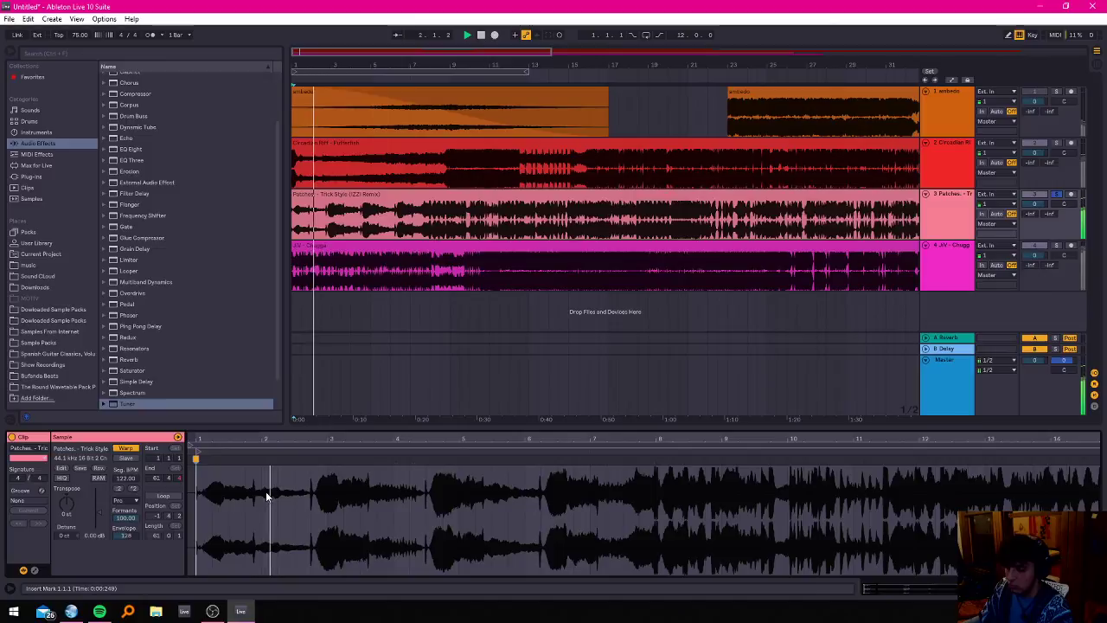
Extend the Patches clip's end to the end of its sample, at bar 100.
key(space)
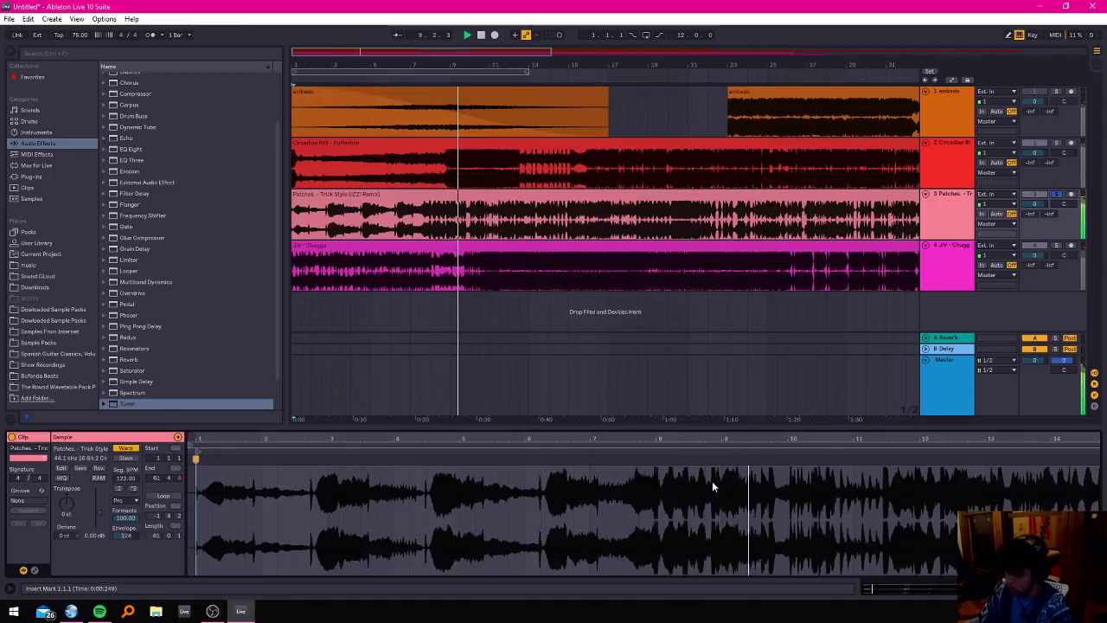
scroll(713, 480, up, 2)
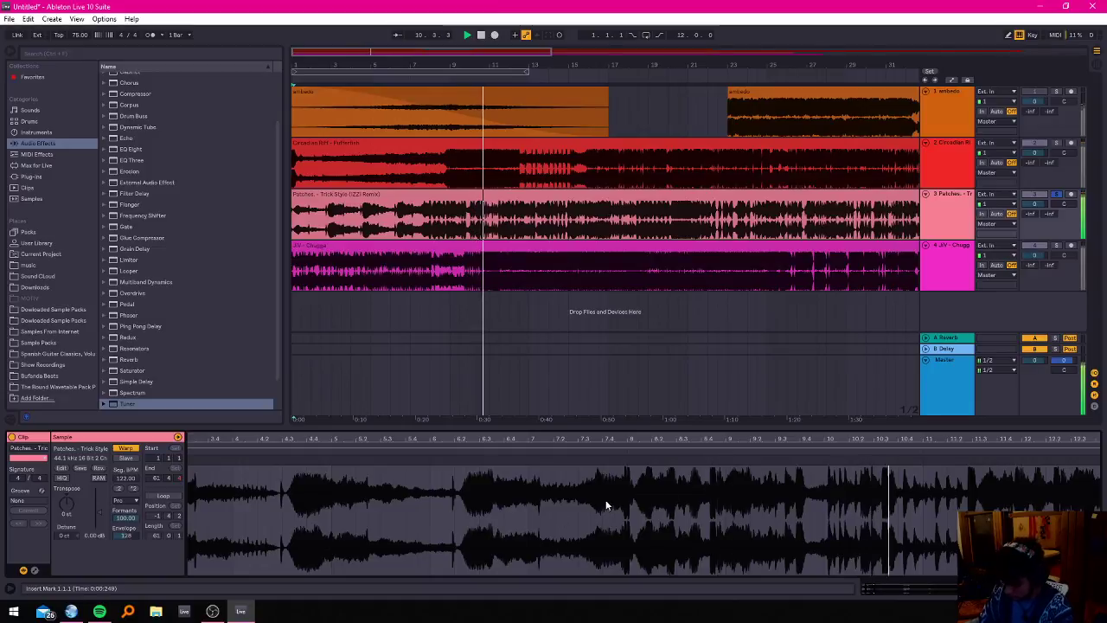
scroll(556, 529, down, 5)
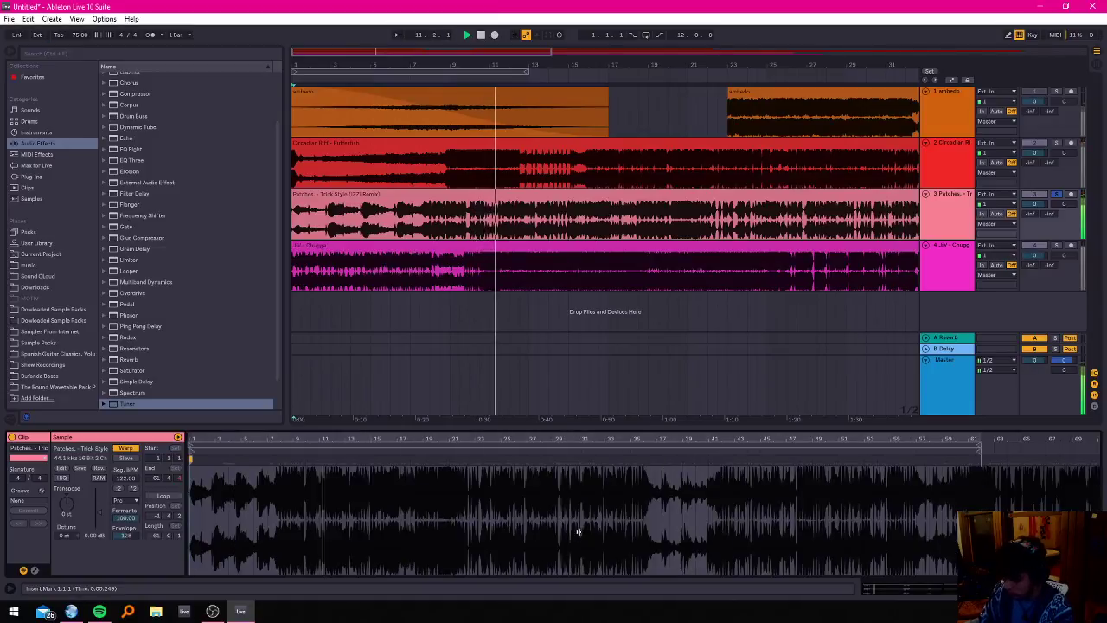
scroll(558, 529, down, 2)
drag(748, 447, 1094, 508)
drag(747, 452, 1097, 459)
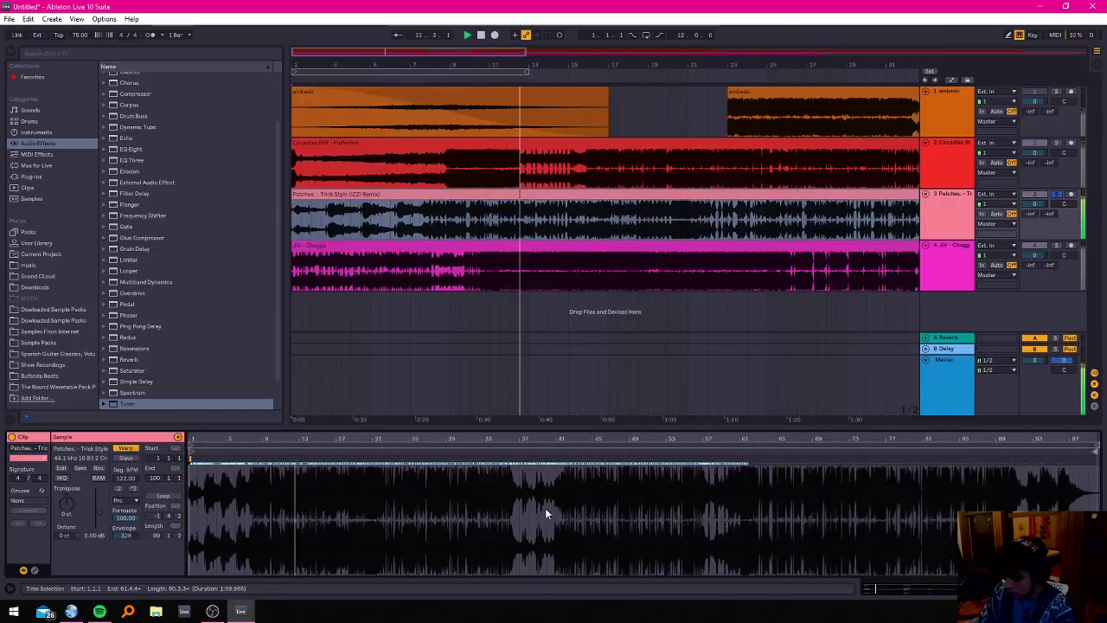
Play the soloed Patches clip from about bar 25 to check its timing.
scroll(576, 229, down, 5)
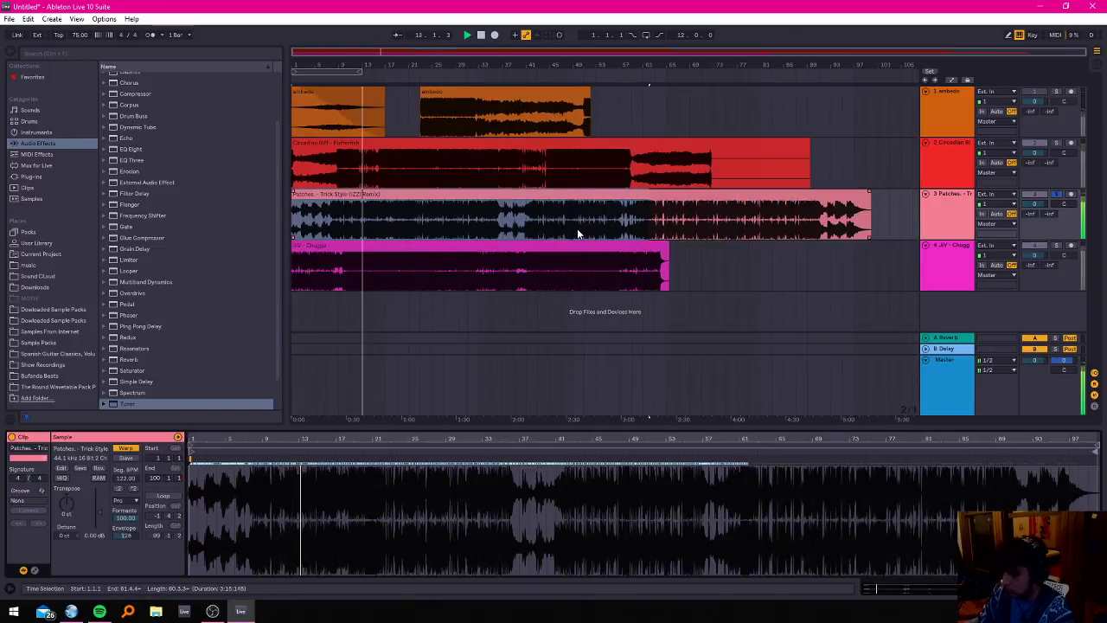
click(541, 226)
key(space)
key(space)
click(432, 221)
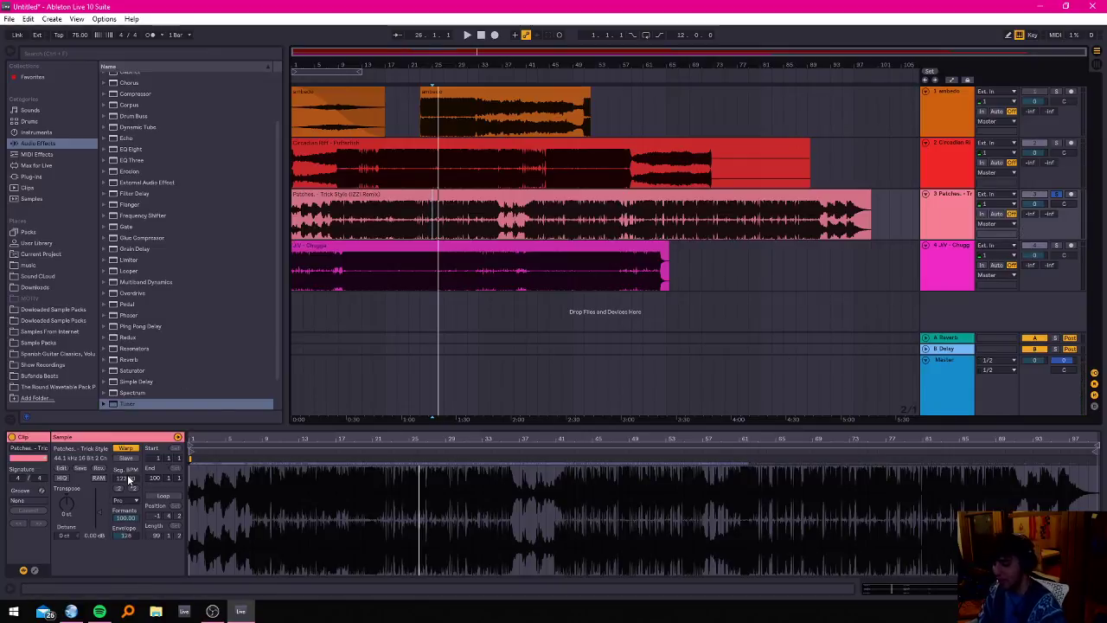
Turn the Patches clip's warping off and back on, reverting to the previous warp markers.
click(128, 449)
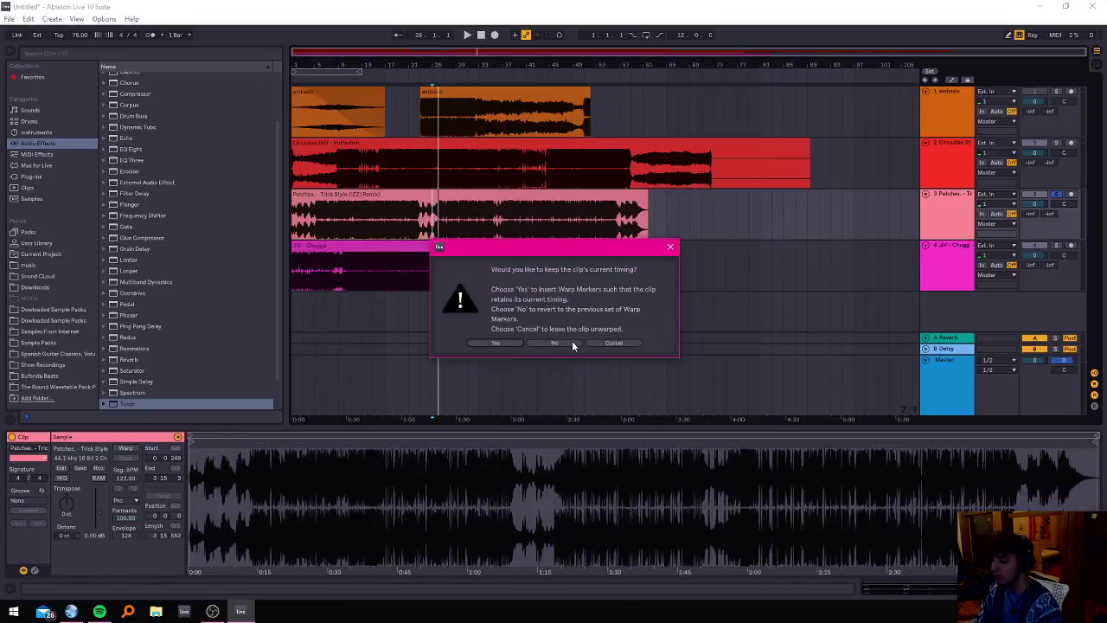
click(571, 344)
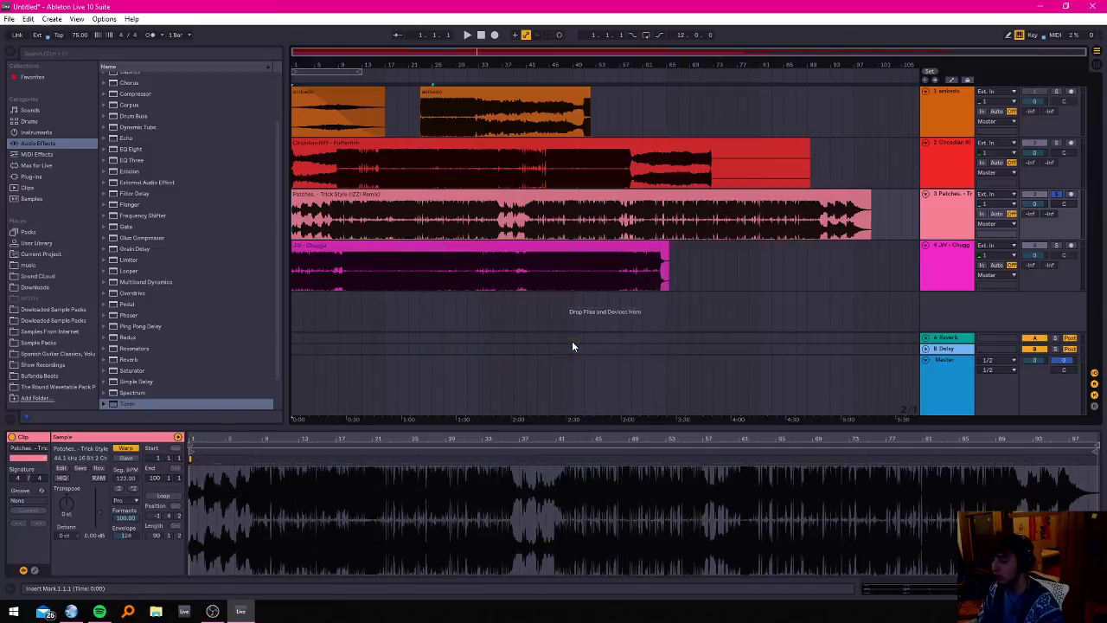
Play the Patches clip unwarped from about bar 25, and re-enable warping with its current timing kept.
click(122, 449)
key(space)
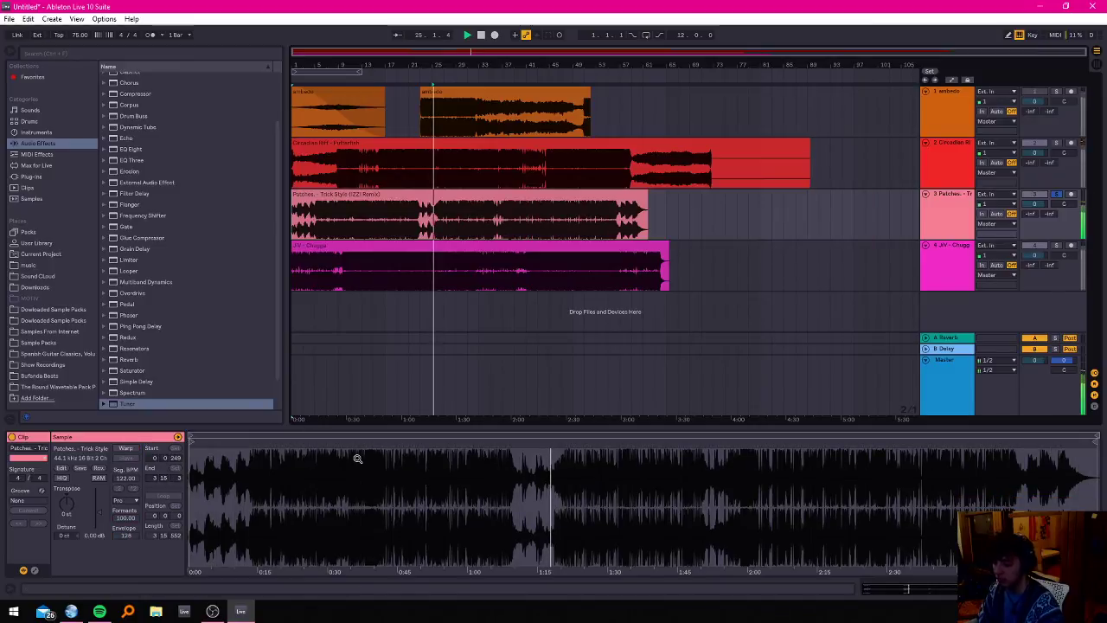
click(126, 449)
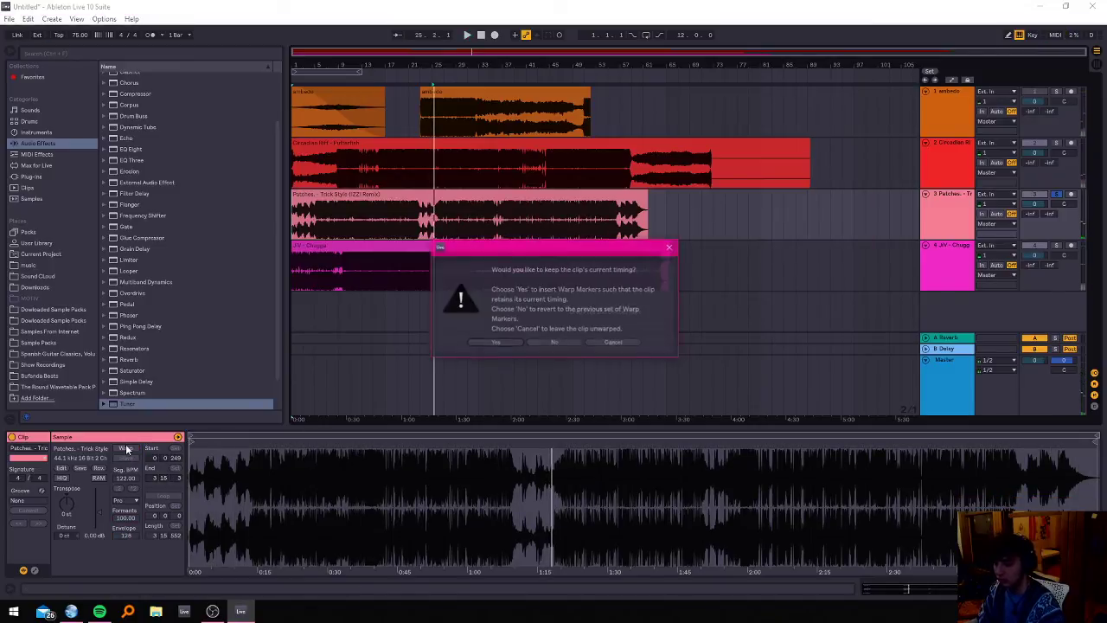
click(498, 343)
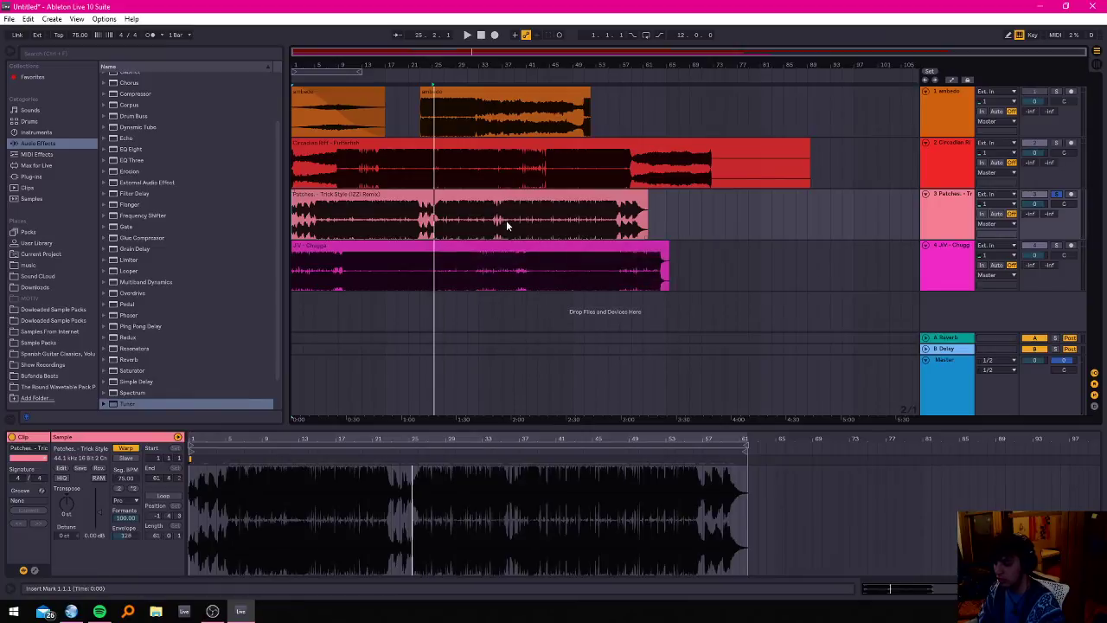
Play the rewarped Patches clip from the start and examine how its first bars line up with the grid.
key(space)
drag(345, 440, 541, 440)
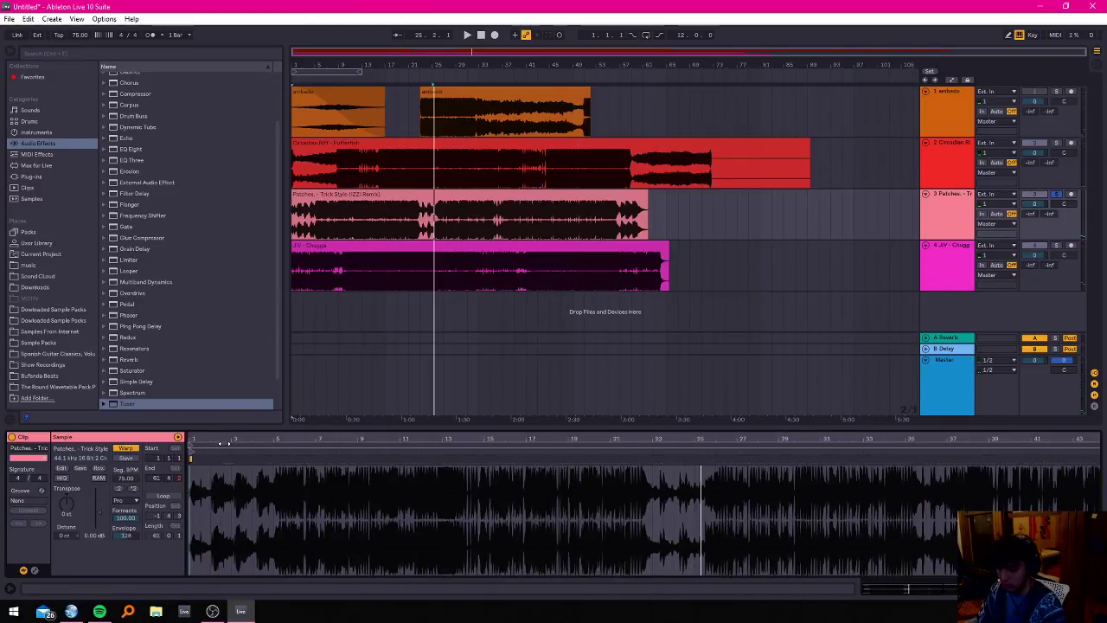
drag(224, 440, 224, 467)
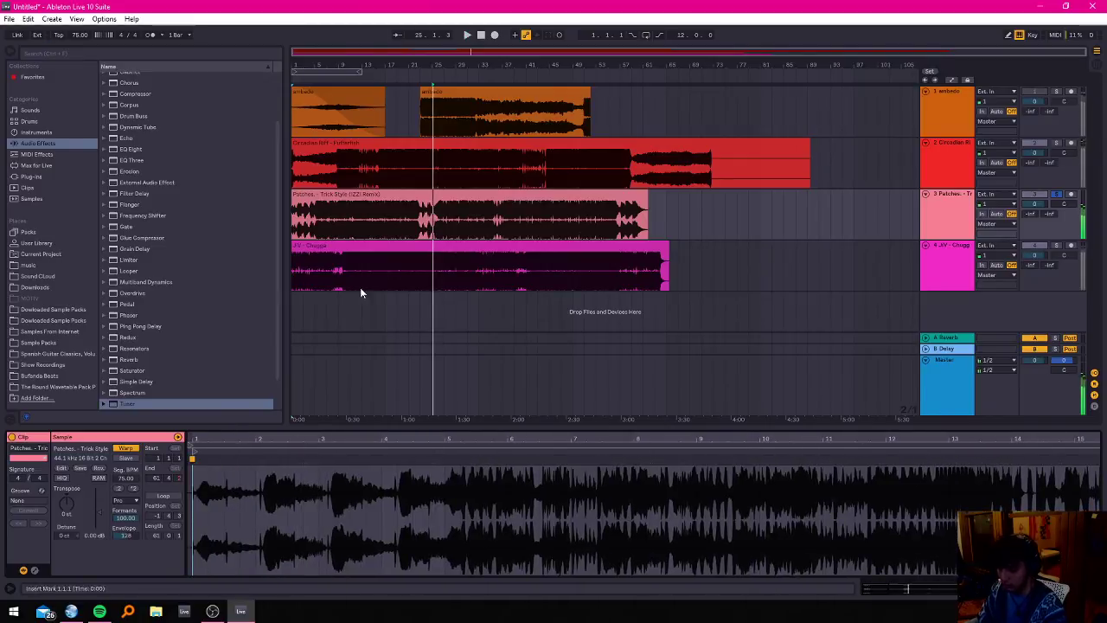
click(395, 194)
key(space)
key(space)
drag(202, 436, 206, 476)
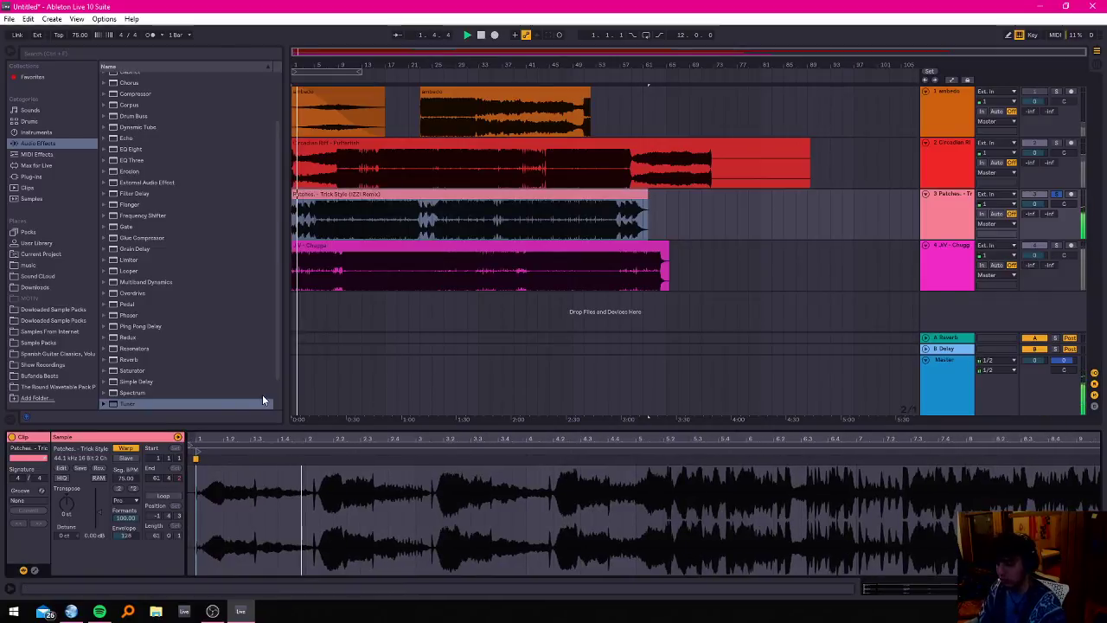
key(space)
key(space)
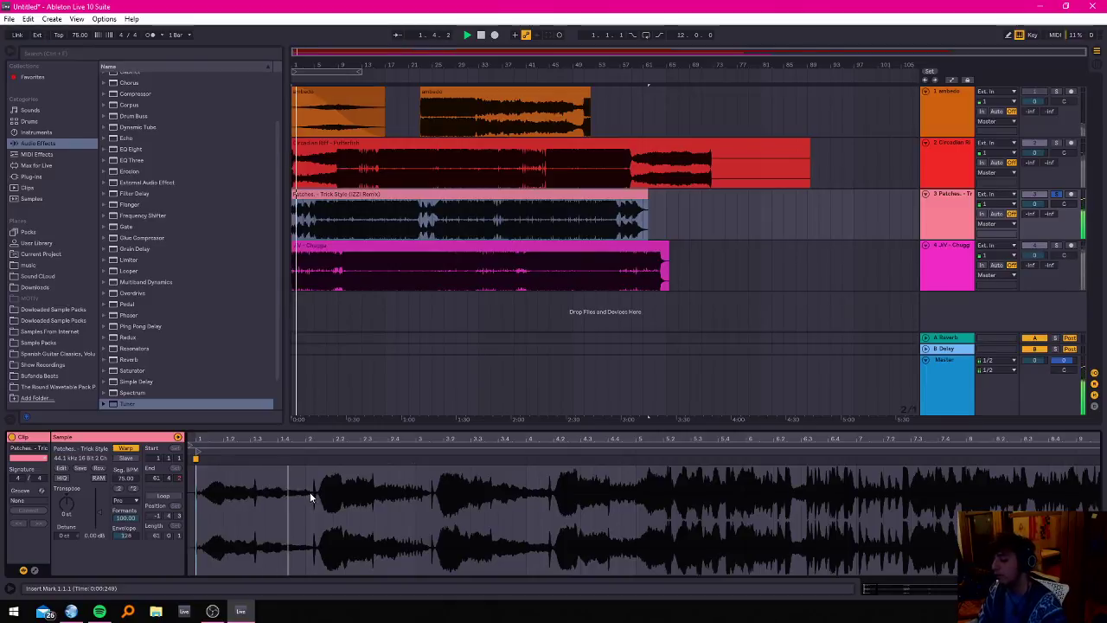
key(space)
Try to align the Patches clip's second main hit with bar 2 using a warp marker, and undo the change.
click(307, 492)
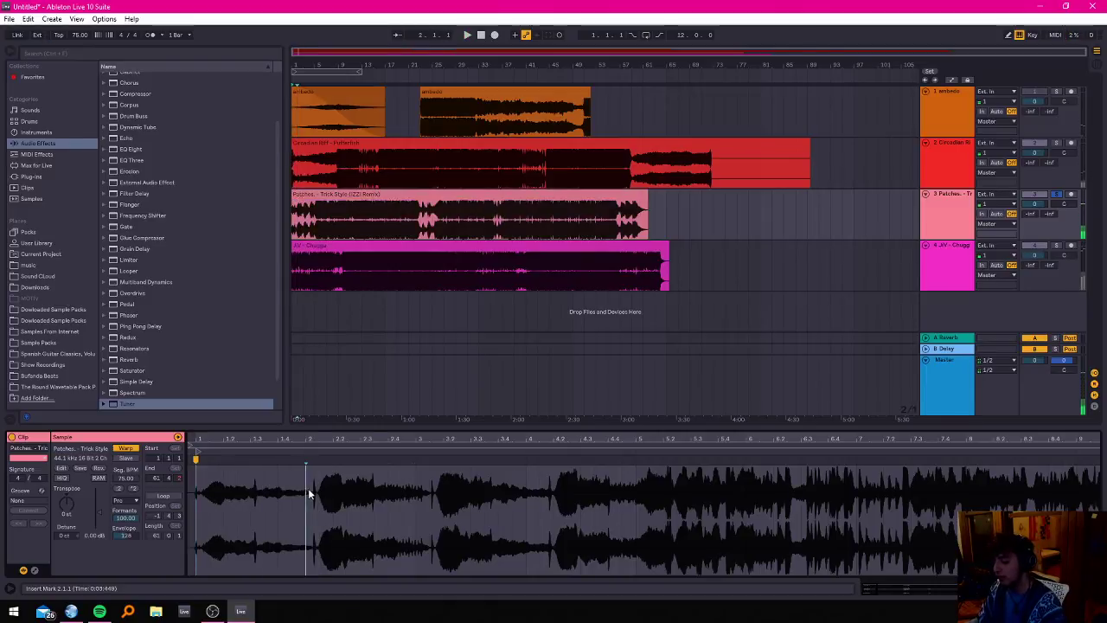
key(space)
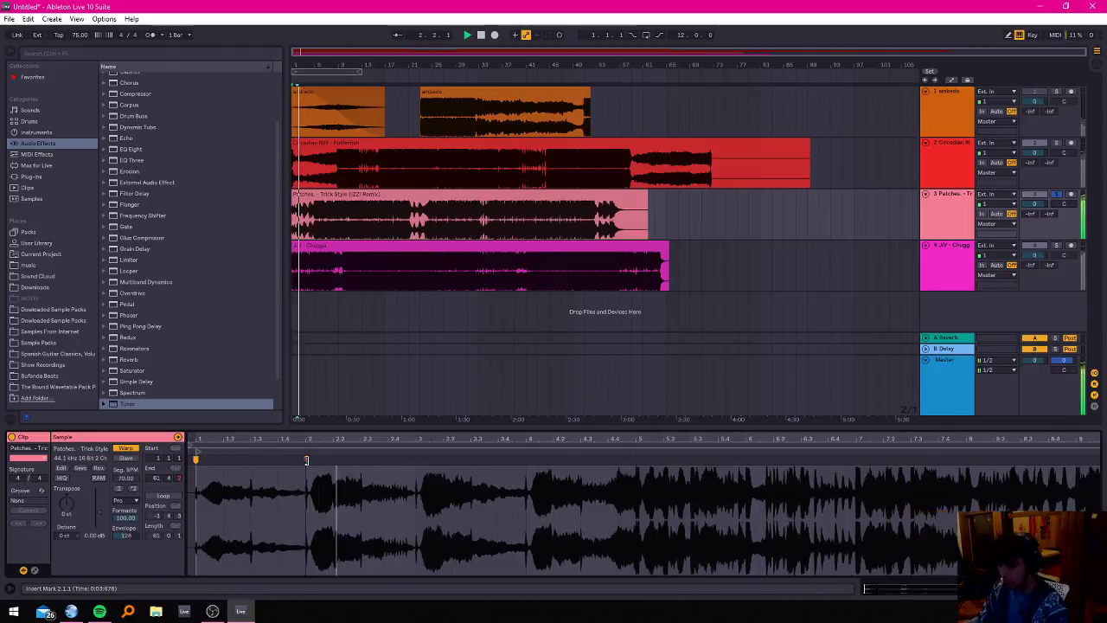
key(space)
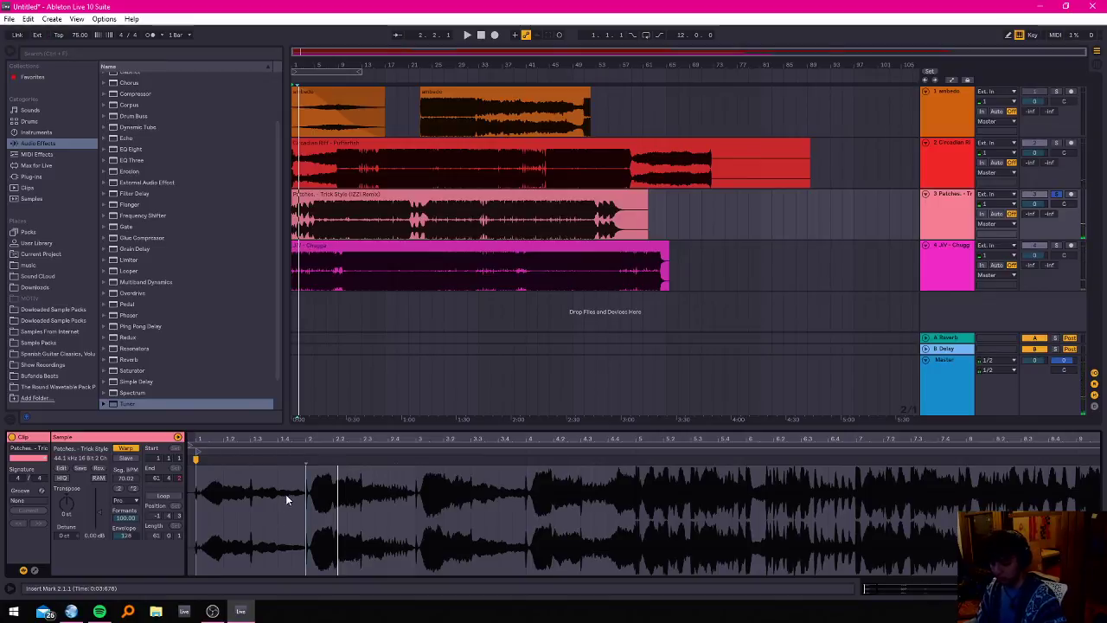
scroll(287, 499, up, 1)
key(ctrl+z)
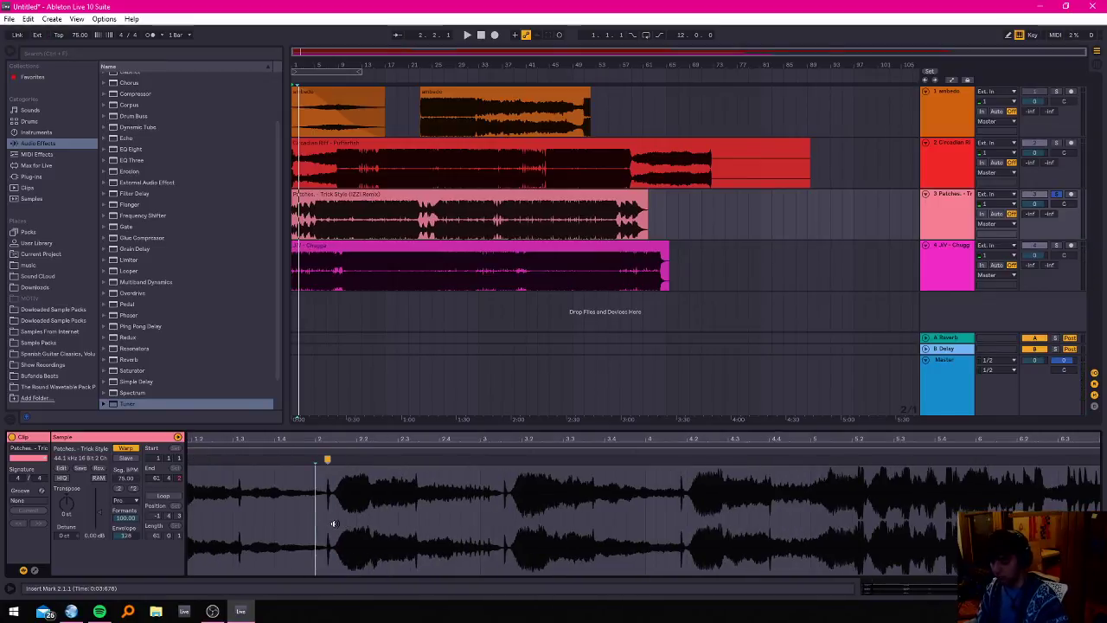
Place the insert mark on the transient just after bar 2 and inspect the clip's first bars closely.
click(327, 461)
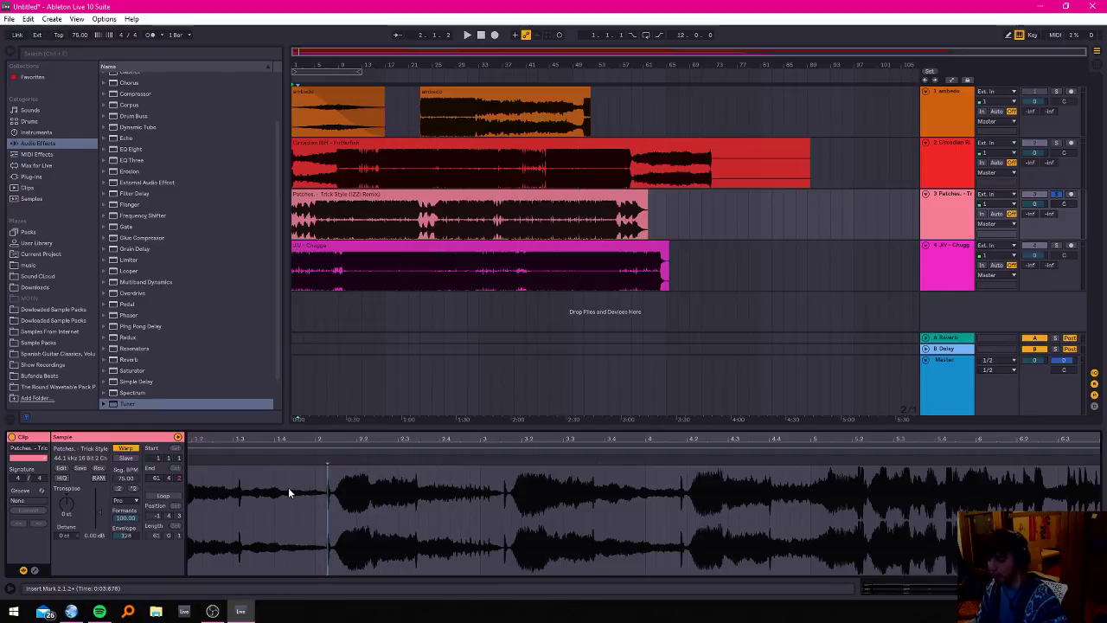
scroll(294, 484, up, 1)
drag(339, 437, 467, 447)
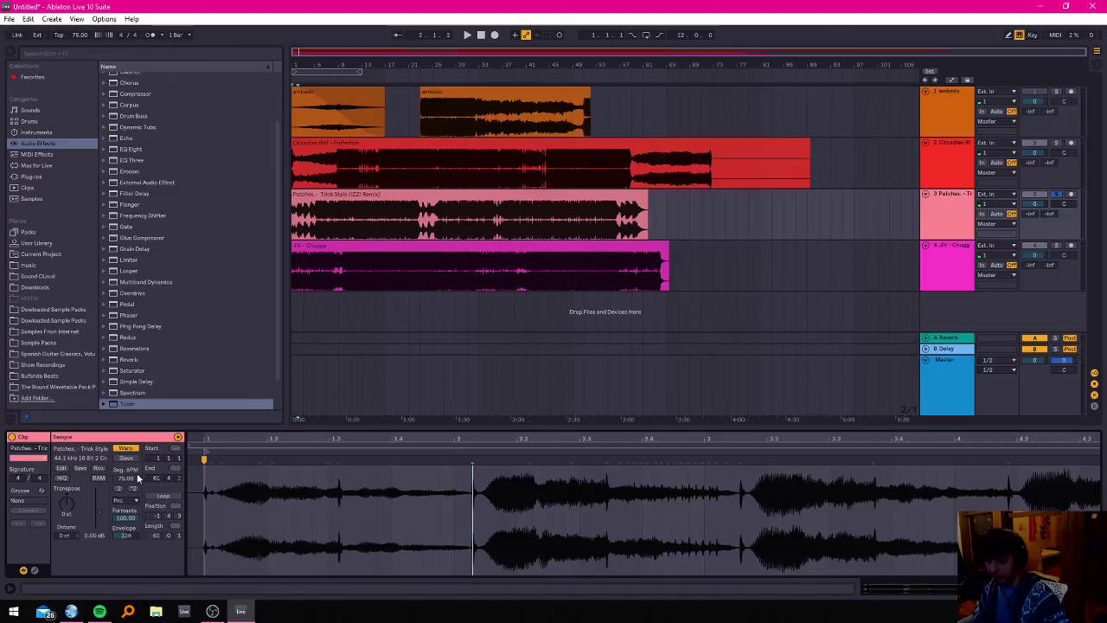
Turn the Patches clip's warping off and back on, keeping its current timing.
click(129, 449)
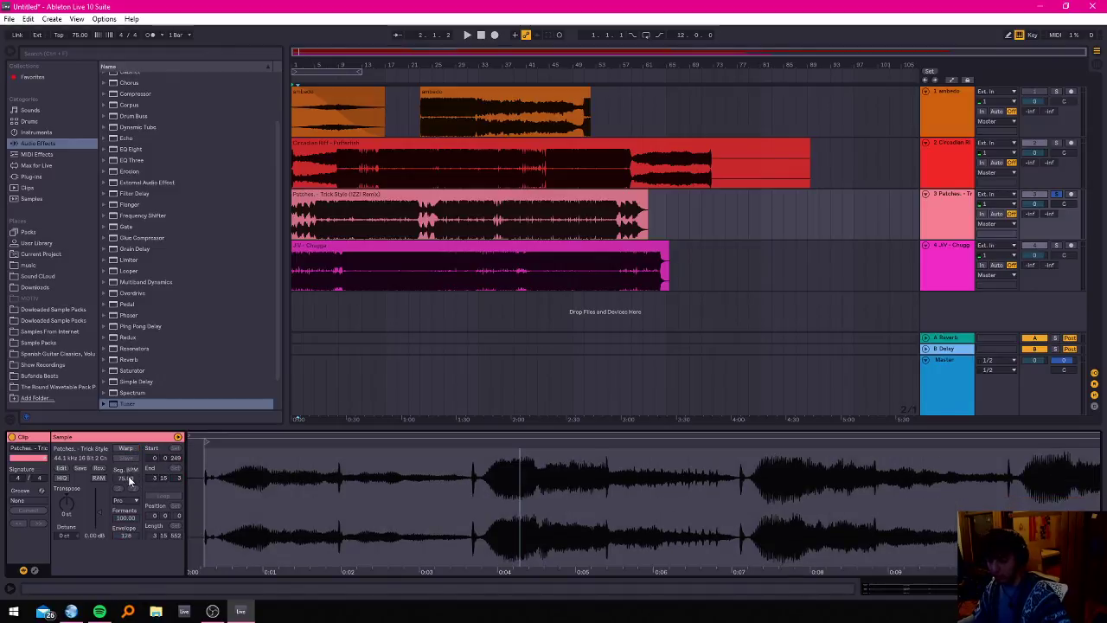
click(128, 451)
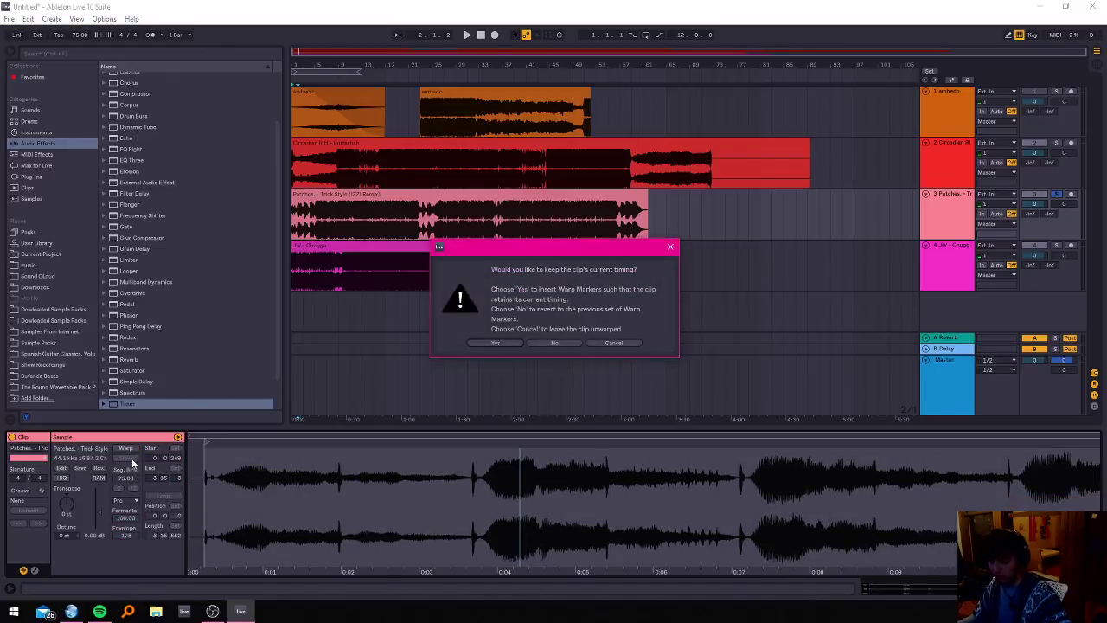
click(494, 342)
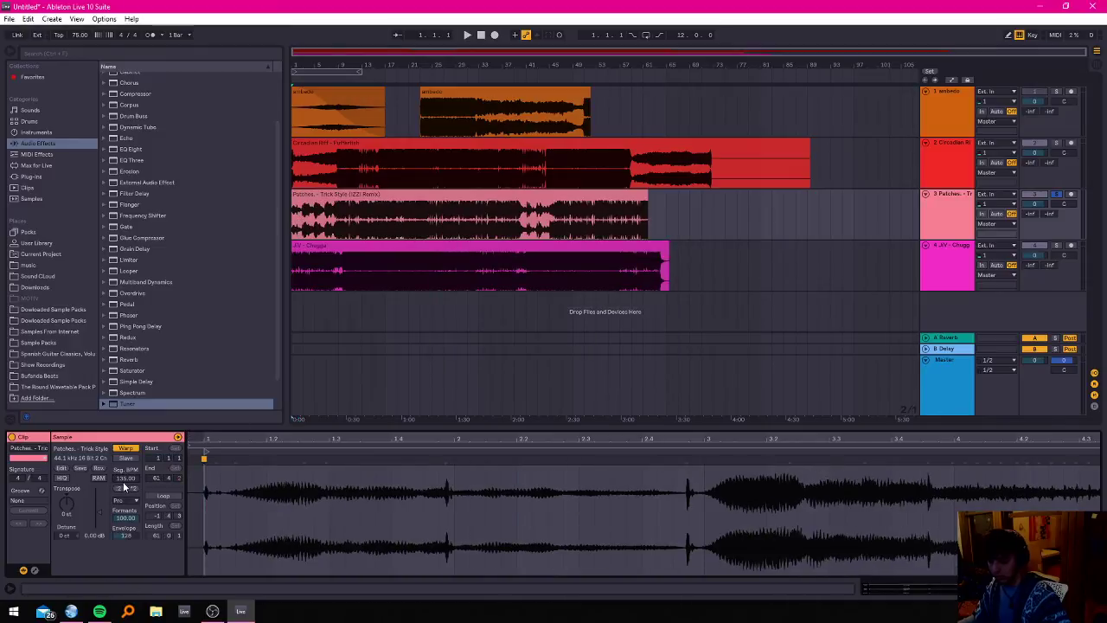
Set the Patches clip's segment BPM to 70 and play its opening bars against the grid.
drag(127, 479, 127, 535)
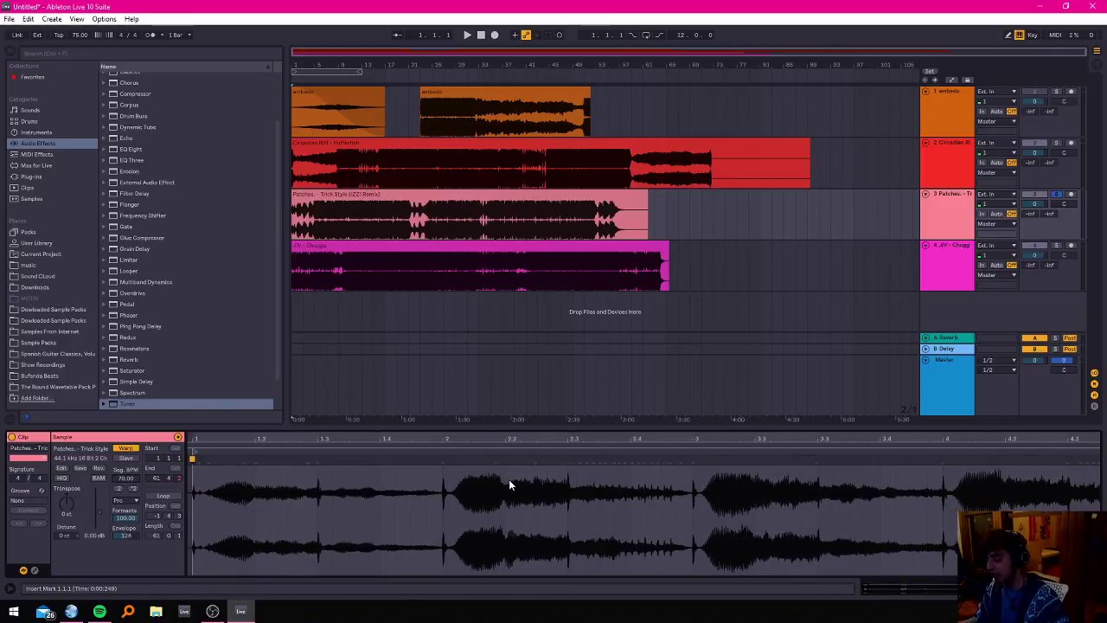
mouse_move(585, 441)
mouse_down()
mouse_move(585, 415)
mouse_move(584, 434)
mouse_up()
key(space)
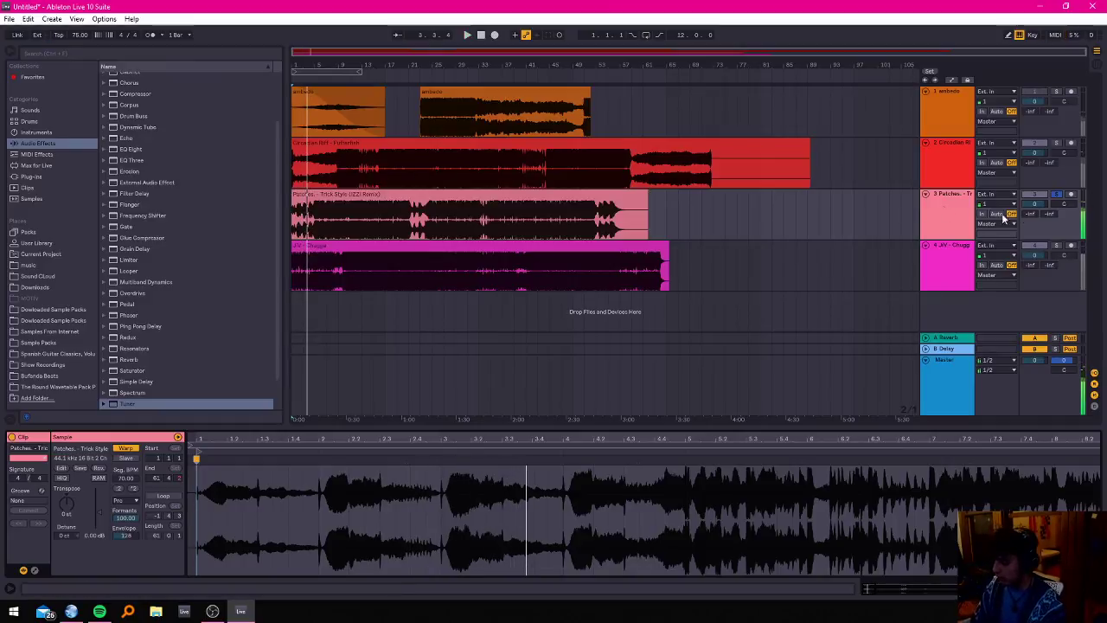
click(314, 468)
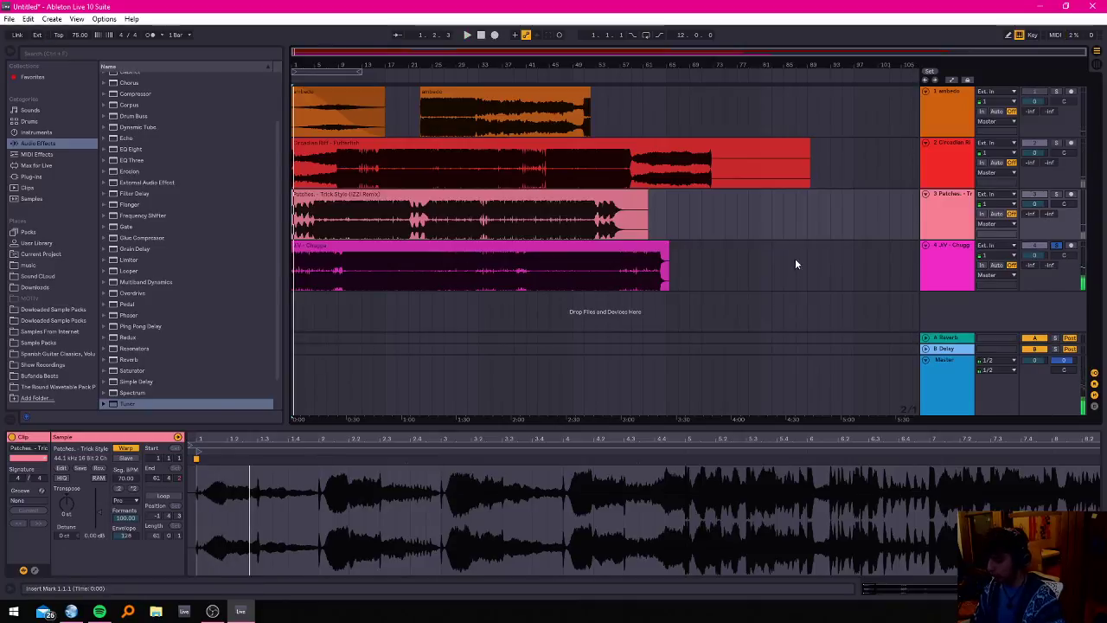
Solo the JIV - Chugga track and turn on warping for its clip.
click(664, 259)
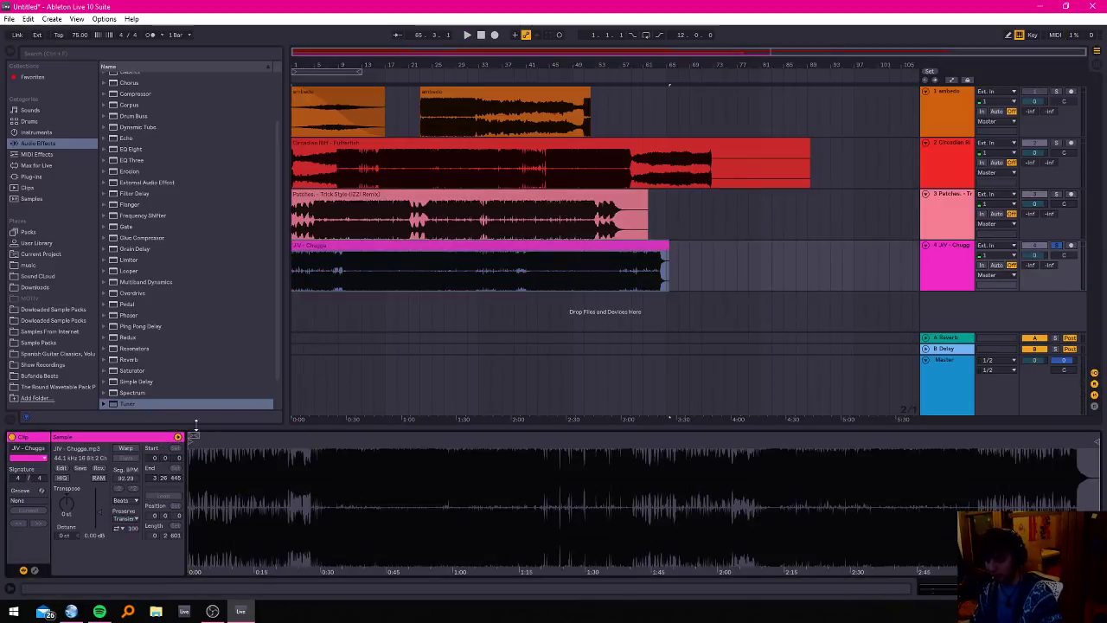
drag(196, 433, 949, 435)
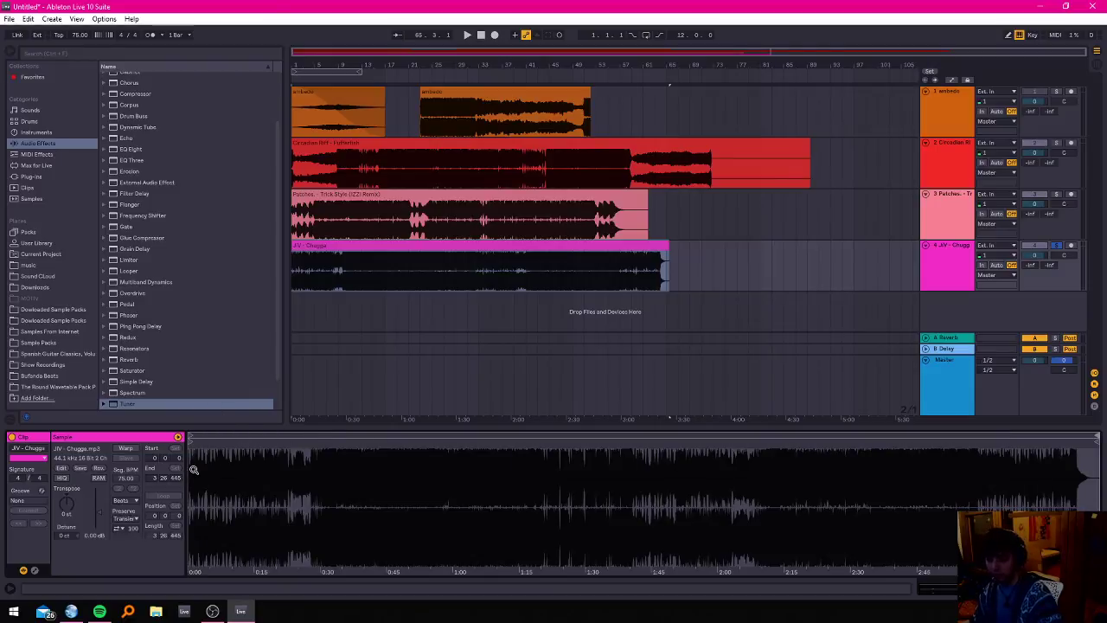
scroll(226, 471, up, 3)
click(124, 448)
Set 1.1.1 at the Chugga clip's first transient and change its warp mode to Complex Pro.
drag(199, 441, 543, 448)
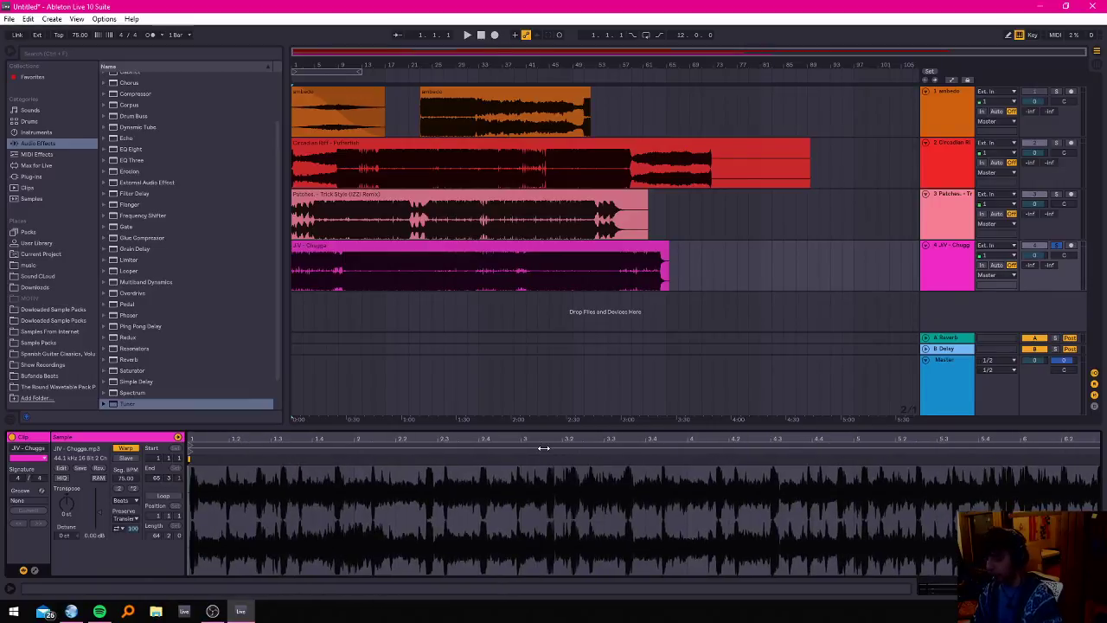
drag(251, 439, 397, 436)
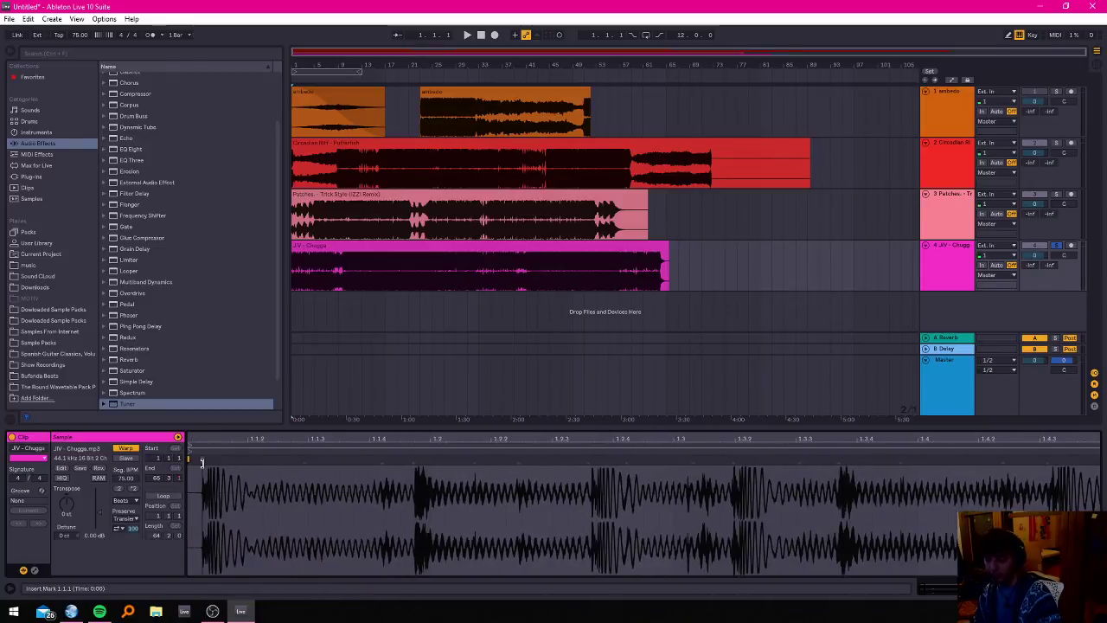
right_click(201, 463)
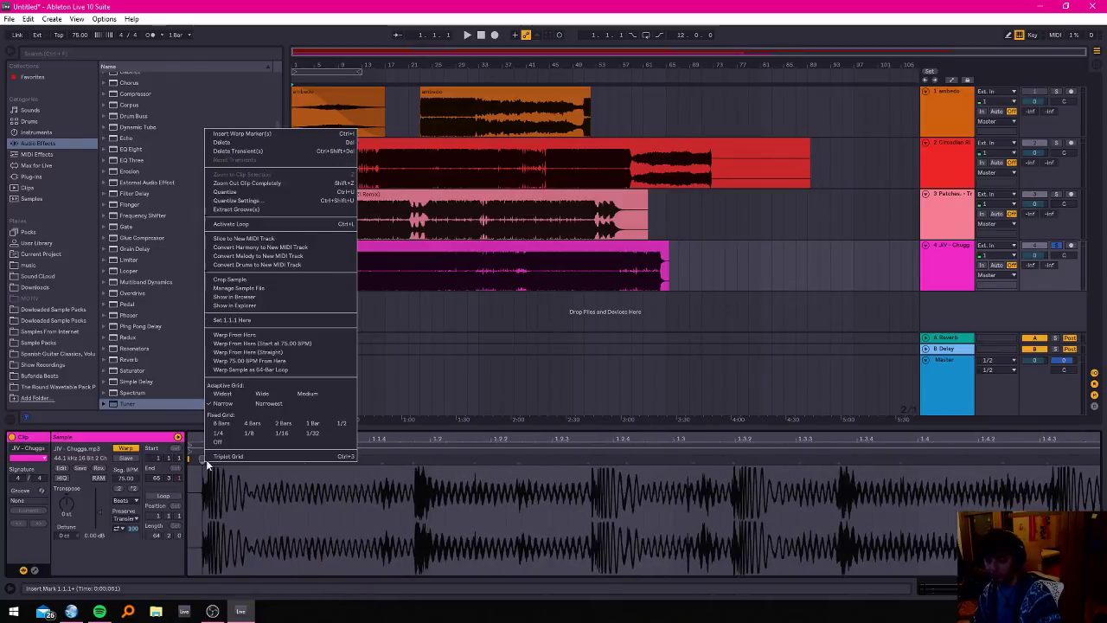
click(264, 320)
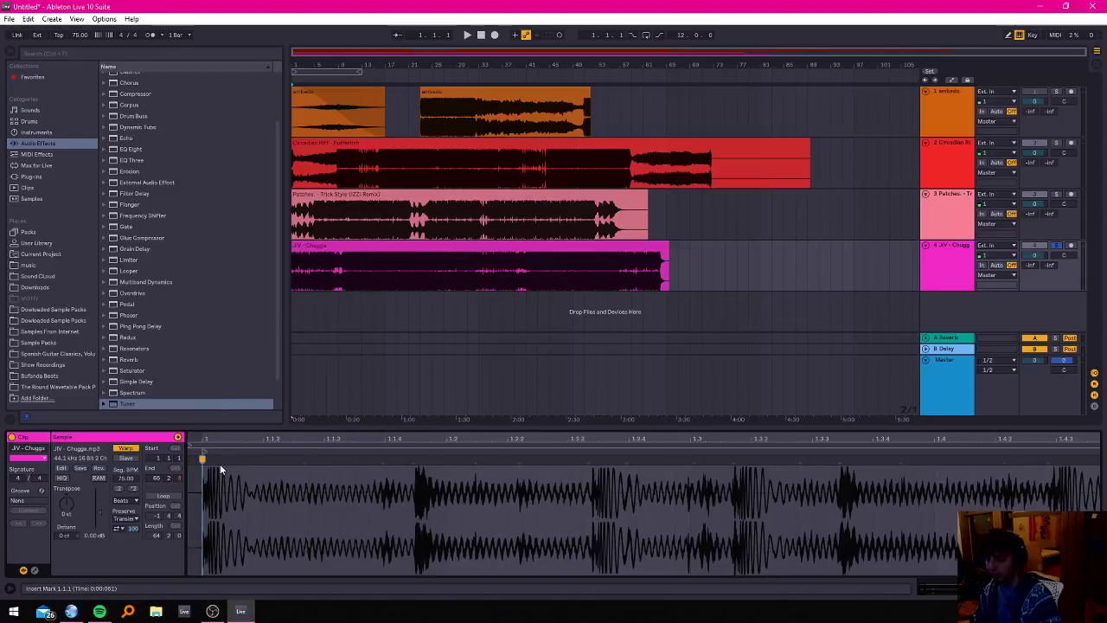
drag(264, 439, 264, 397)
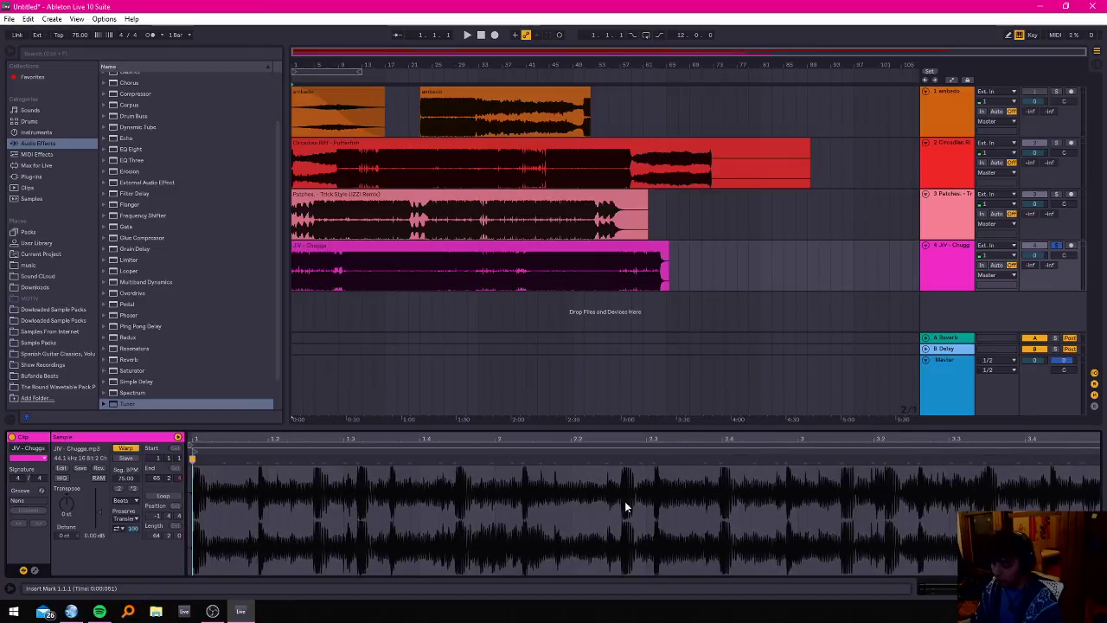
click(128, 502)
click(136, 560)
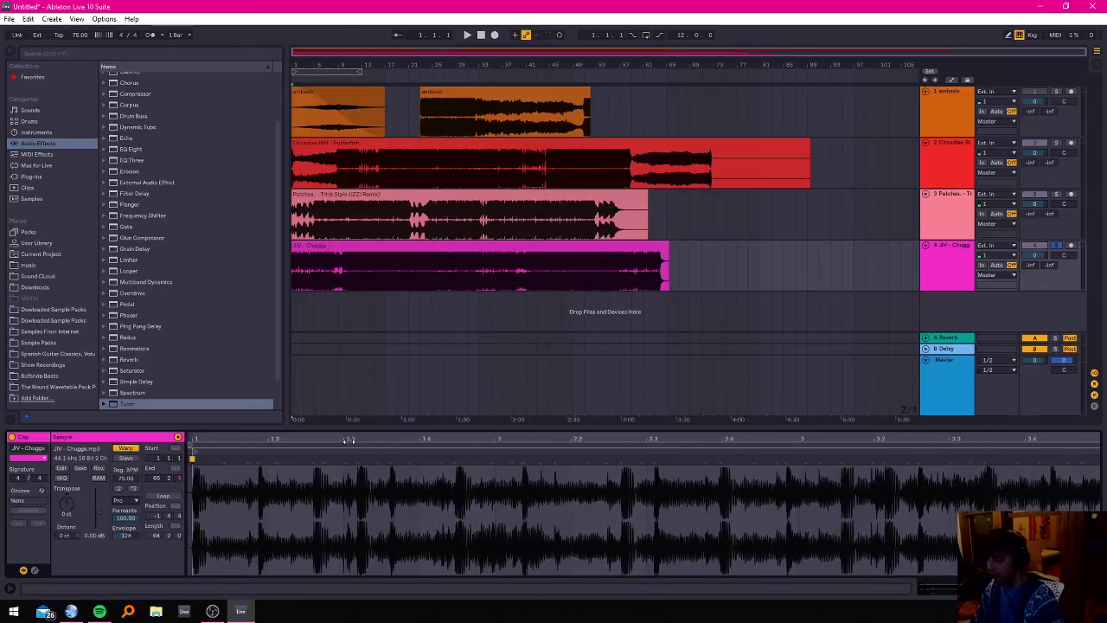
Play the Chugga clip from the start and add a warp marker on the hit just before 1.4.3.
drag(350, 440, 328, 464)
key(space)
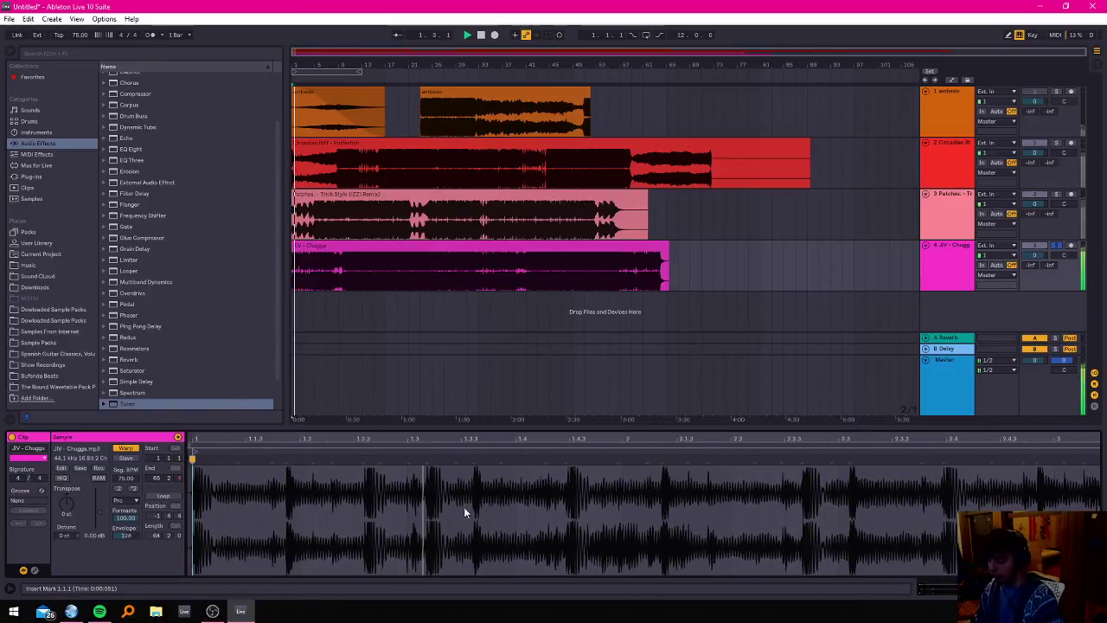
key(space)
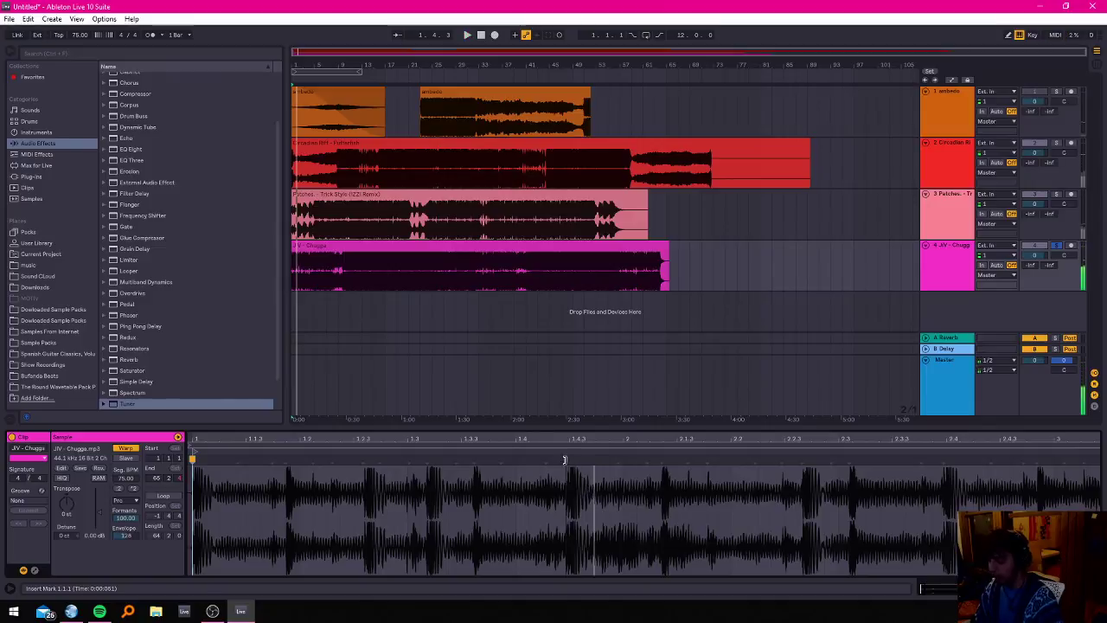
double_click(568, 458)
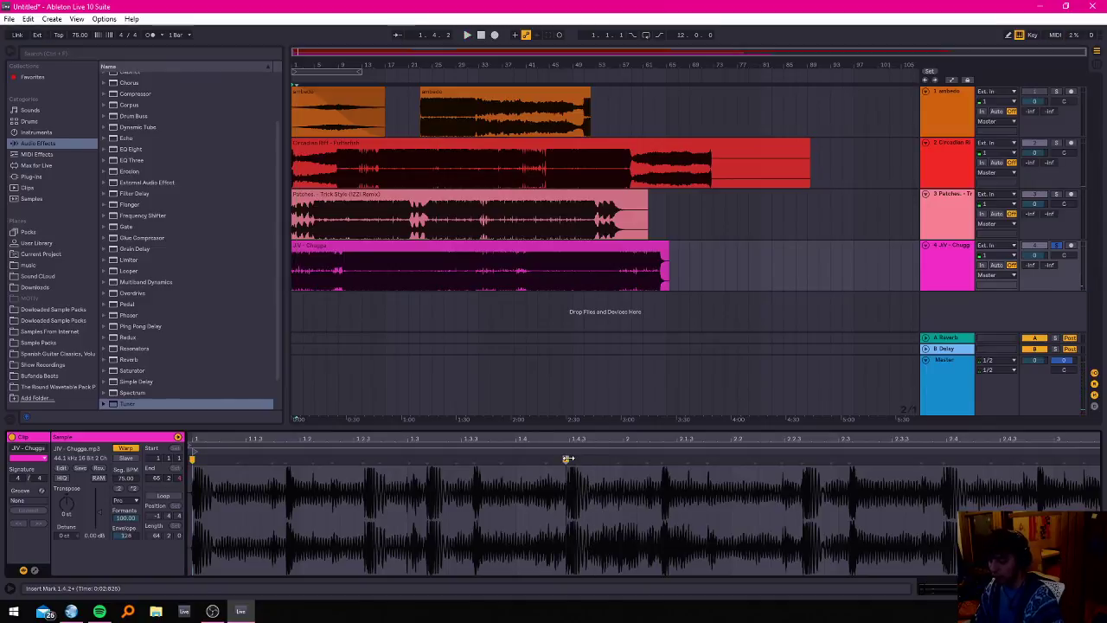
Try moving the Chugga clip's new warp marker to bar 2 and deleting it, and undo these changes.
drag(566, 459, 624, 462)
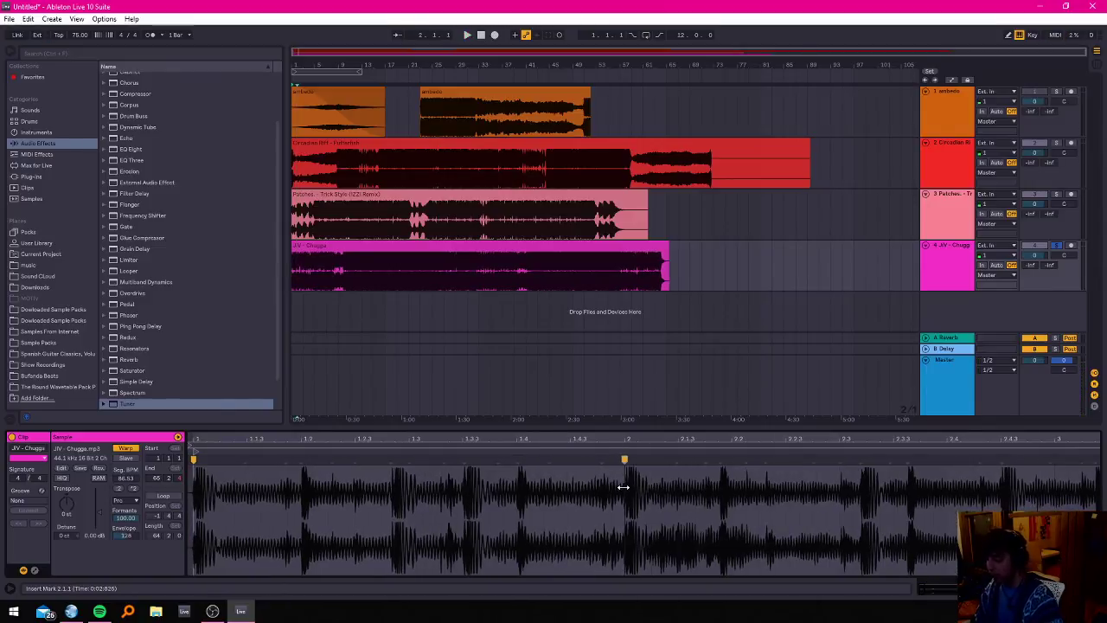
double_click(624, 461)
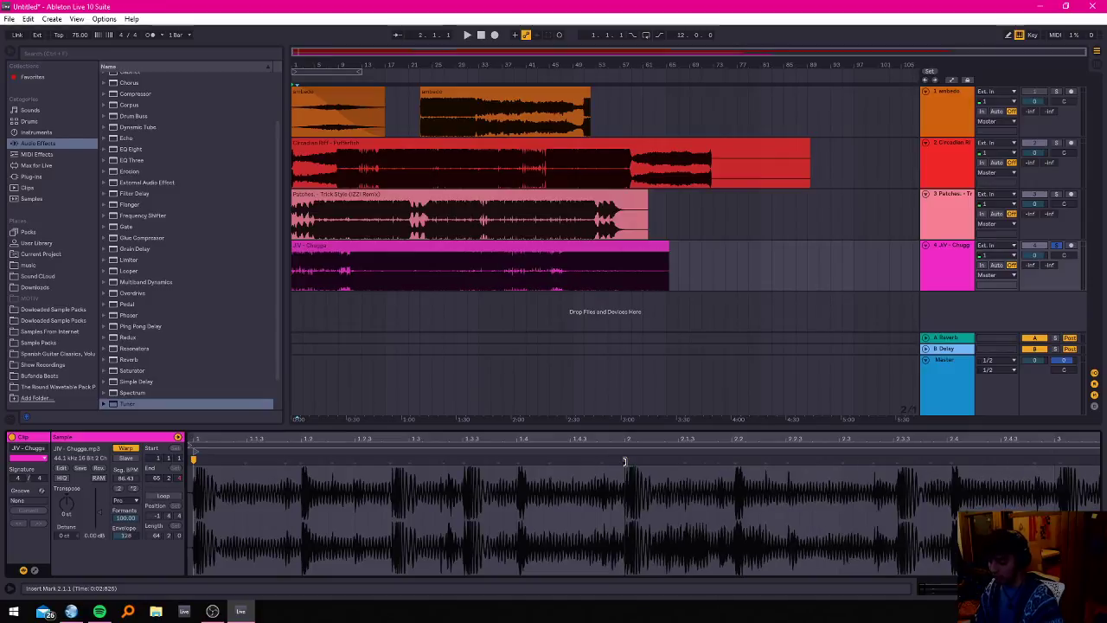
key(ctrl+z)
key(ctrl+z)
key(ctrl+z)
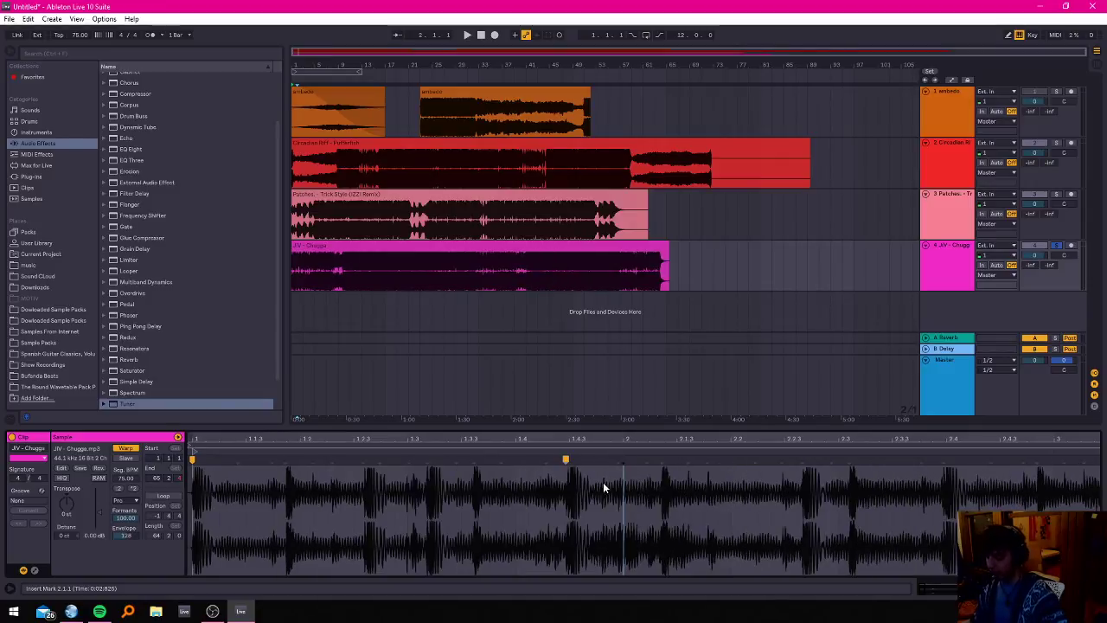
Move the warp marker so the Chugga clip's hit lands precisely on bar 2, and remove the marker.
mouse_move(566, 459)
mouse_down()
mouse_move(667, 460)
mouse_move(609, 459)
mouse_move(631, 459)
mouse_move(620, 459)
mouse_up()
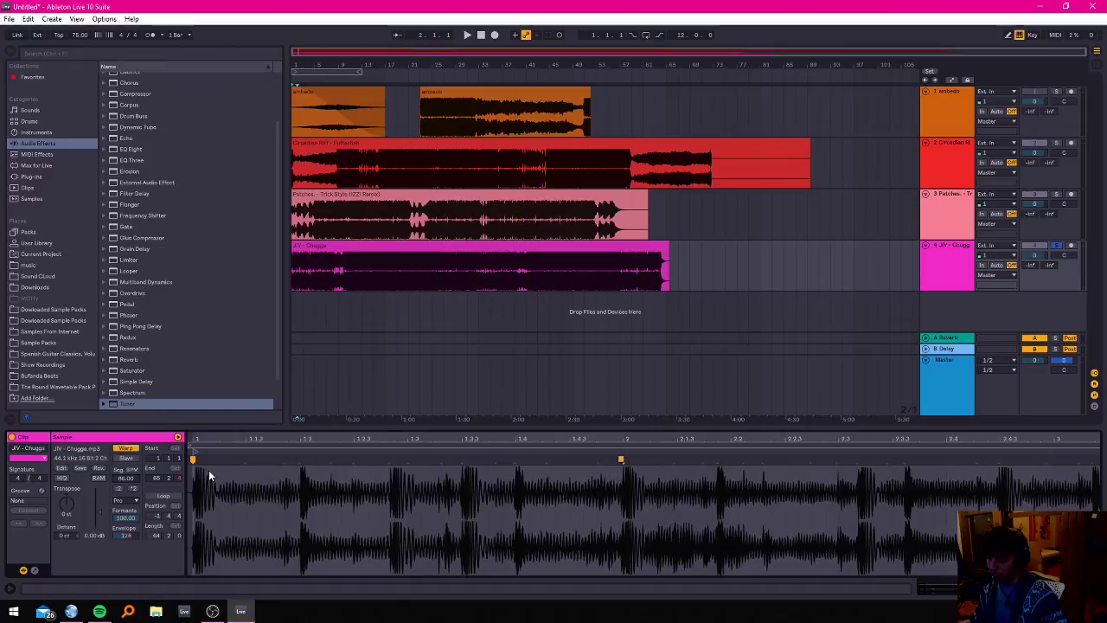
scroll(588, 481, up, 5)
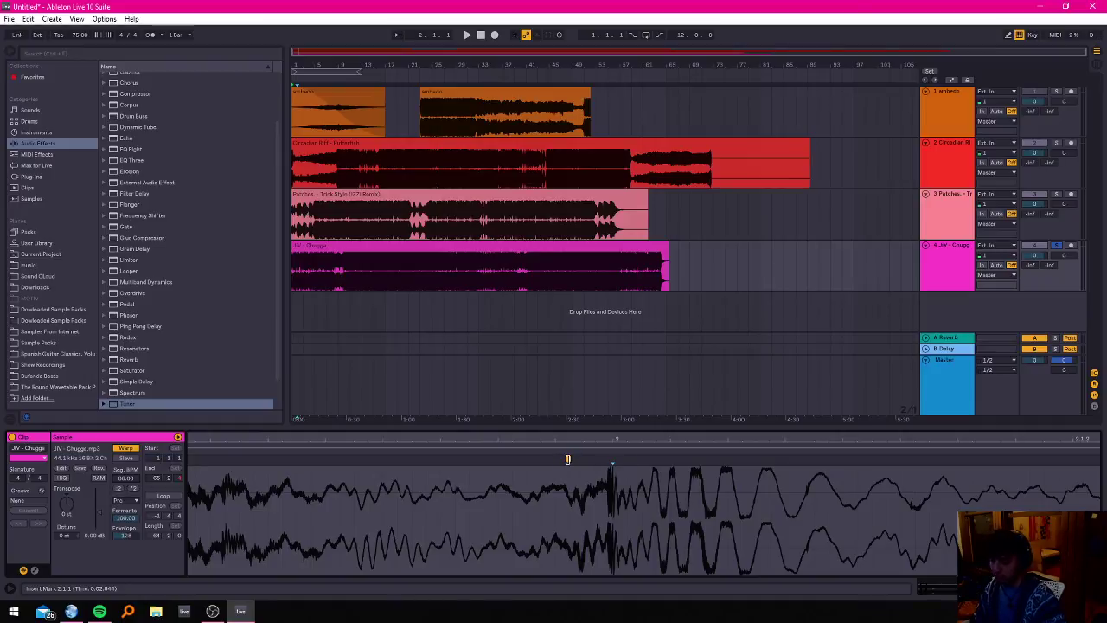
drag(567, 459, 568, 459)
scroll(512, 482, down, 4)
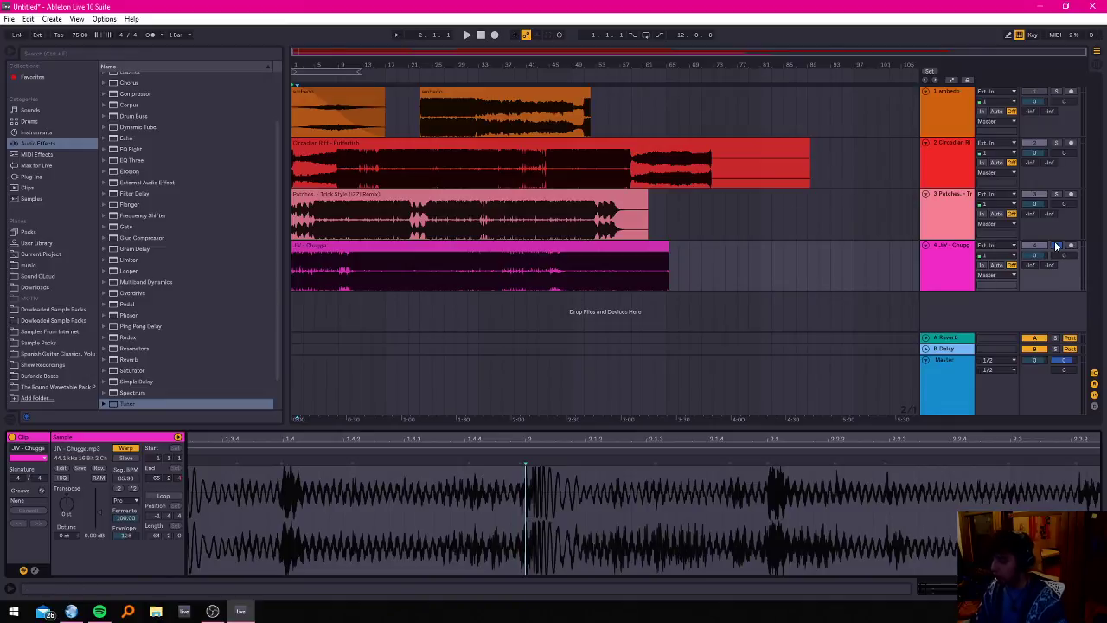
Unsolo the Chugga track and delete the second ambedo clip from the arrangement.
click(334, 257)
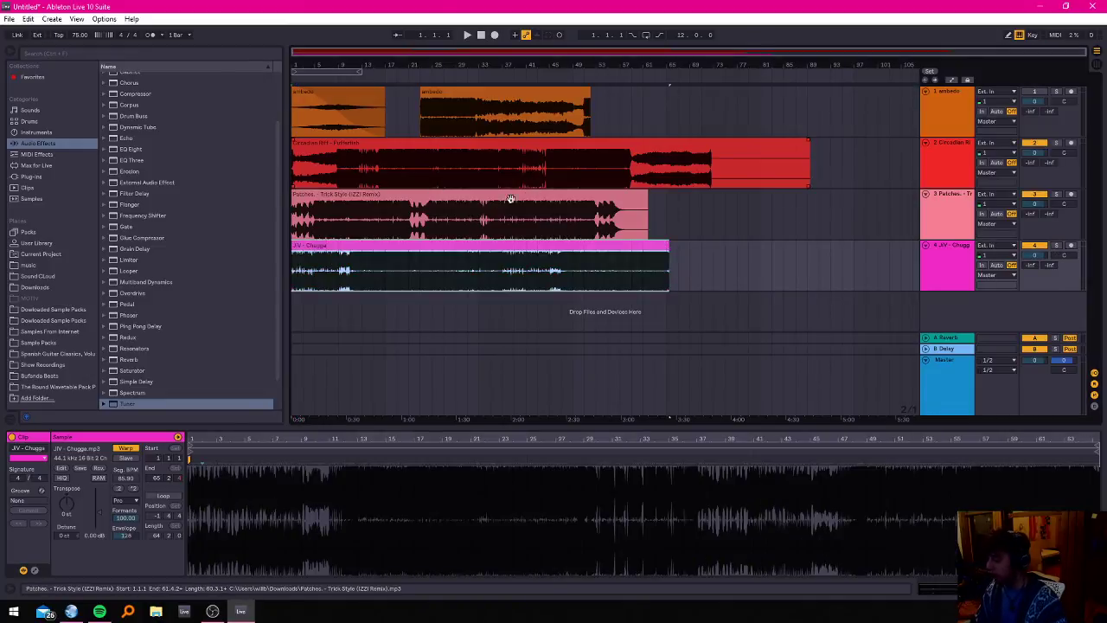
click(510, 89)
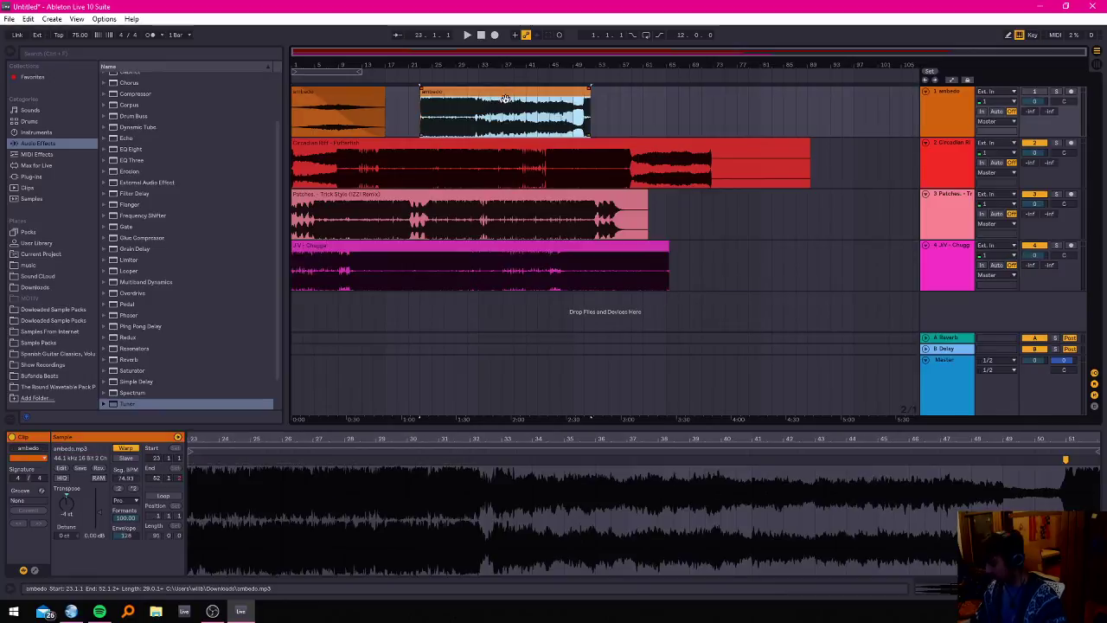
key(Delete)
Play the songs together from the start and from about bar 10, examining how their waveforms line up.
click(366, 252)
key(space)
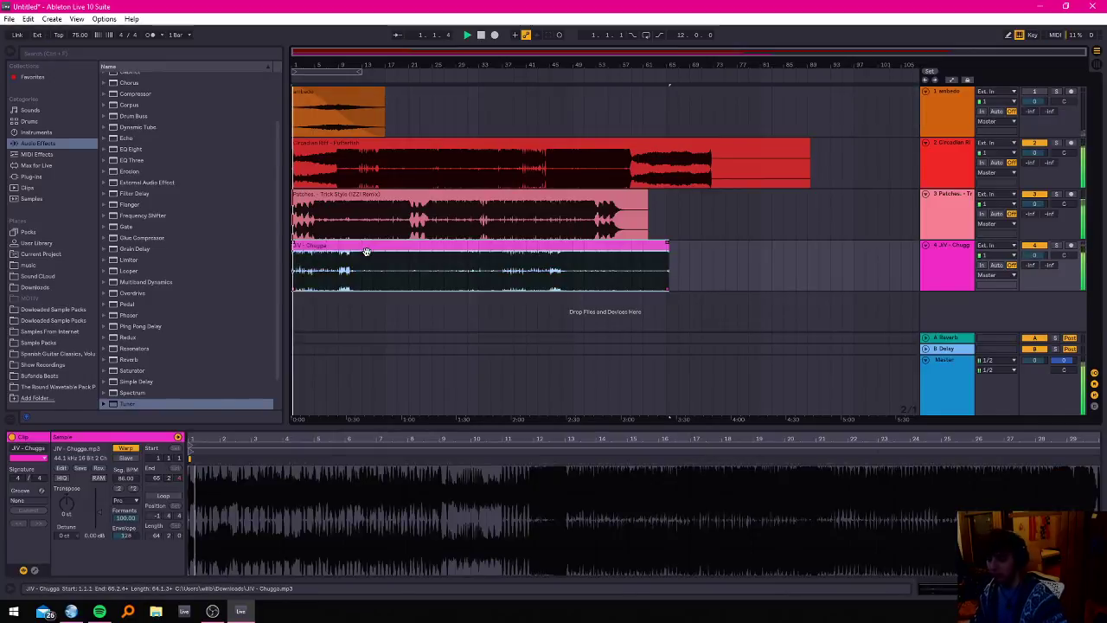
drag(324, 52, 329, 116)
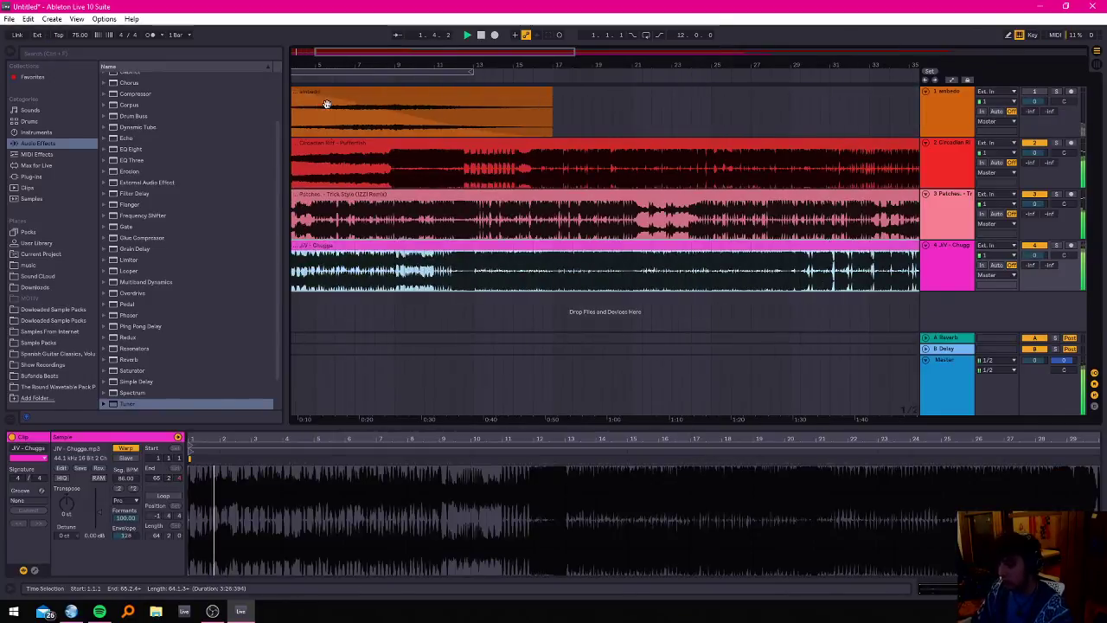
drag(366, 46, 323, 103)
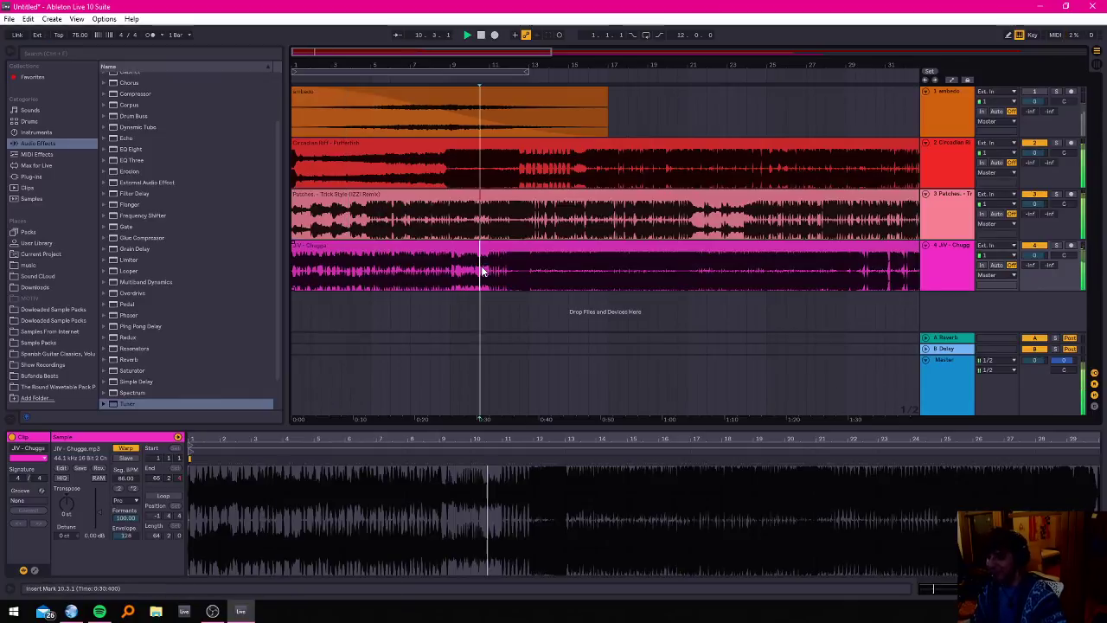
scroll(517, 192, down, 3)
scroll(517, 192, up, 3)
scroll(516, 192, down, 2)
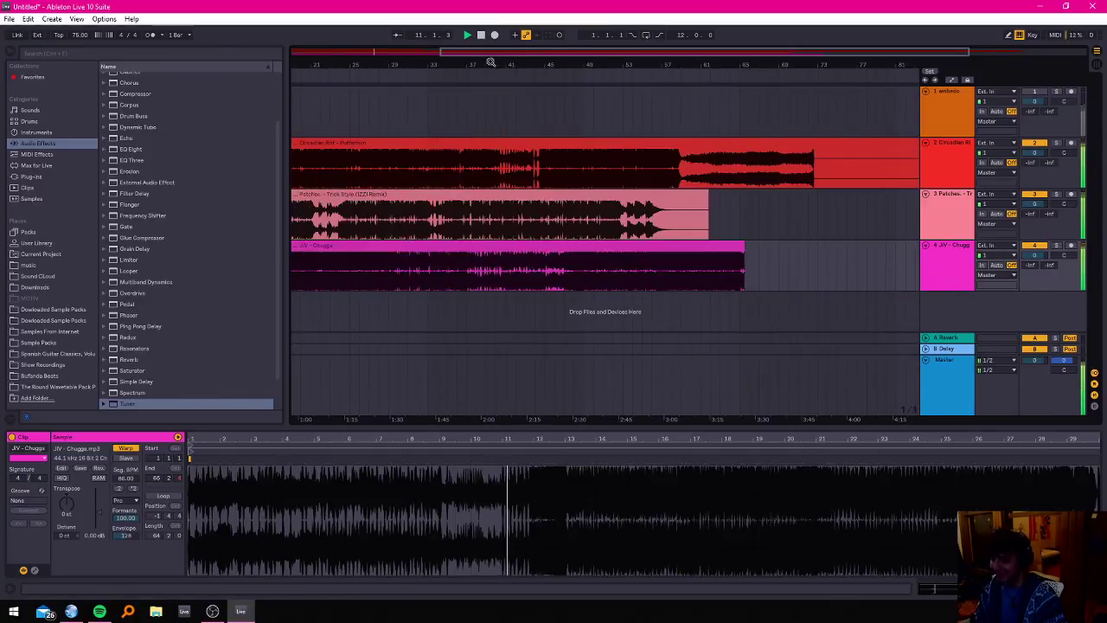
scroll(516, 192, up, 3)
drag(427, 51, 323, 50)
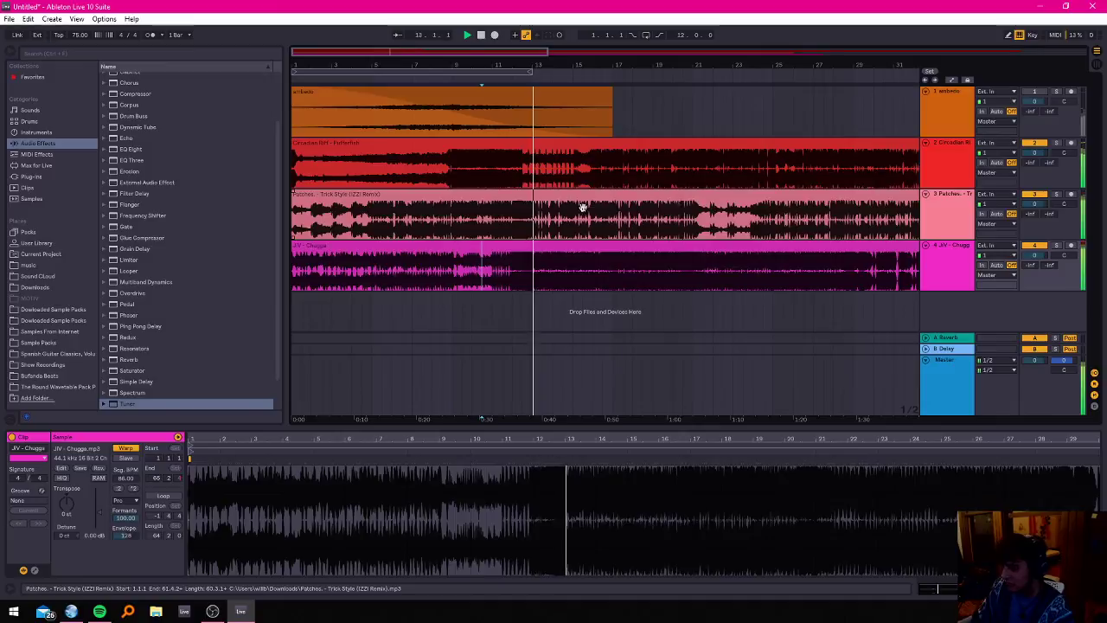
Solo the Circadian track and listen to it from the start and from about bar 9.
click(546, 149)
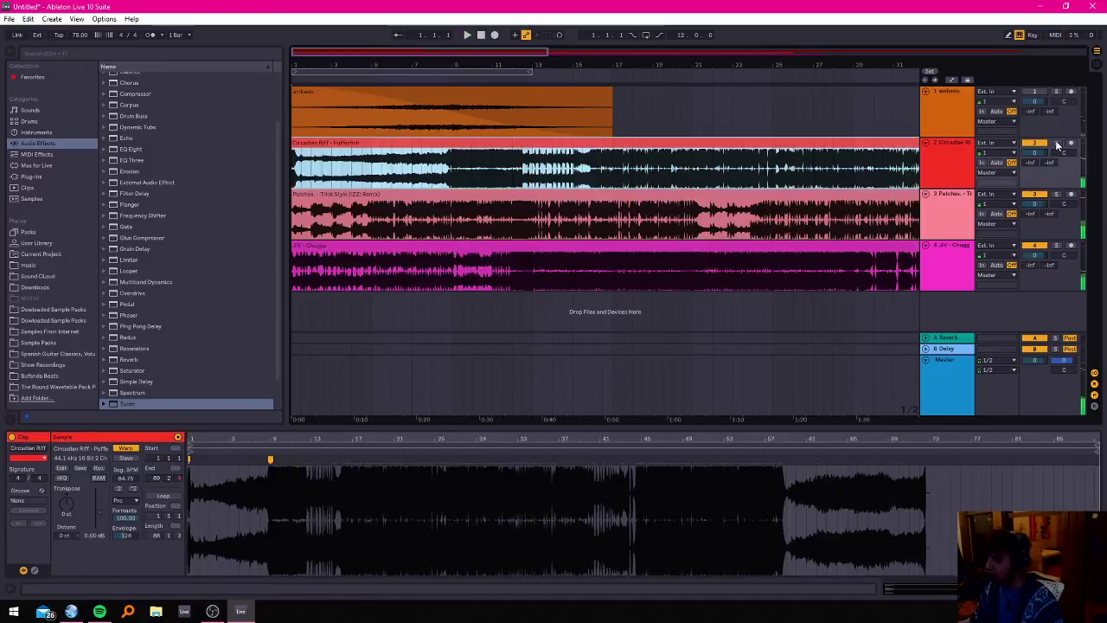
key(space)
click(411, 166)
key(space)
key(space)
click(450, 155)
click(450, 155)
key(space)
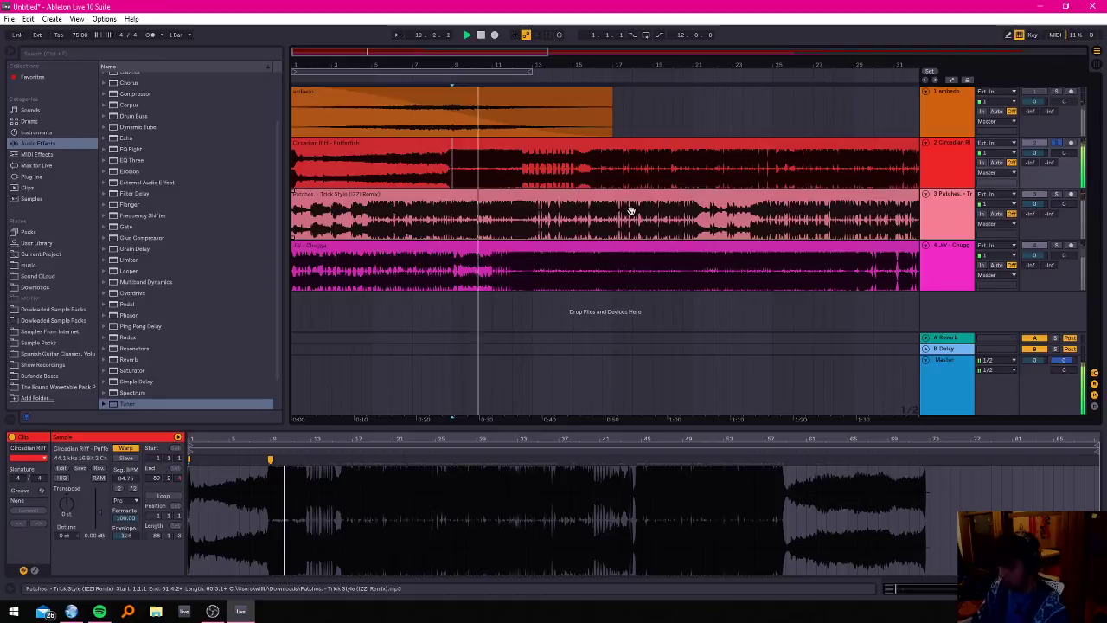
Solo the Patches track and listen to it from the start and from about bar 29.
click(403, 196)
key(space)
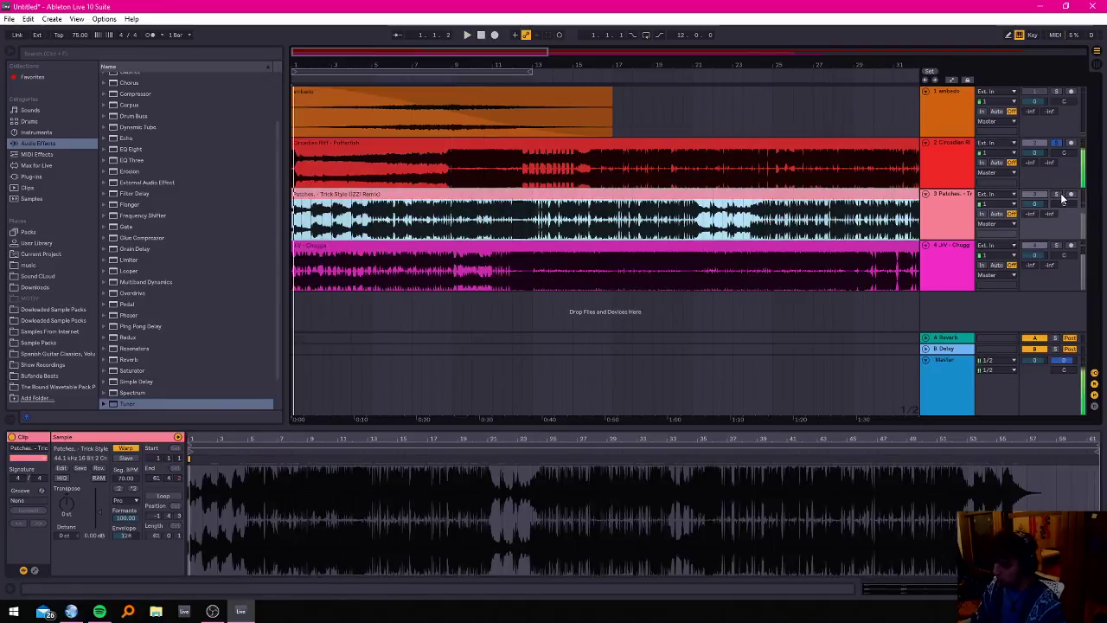
click(1057, 195)
key(space)
scroll(495, 204, down, 4)
click(491, 219)
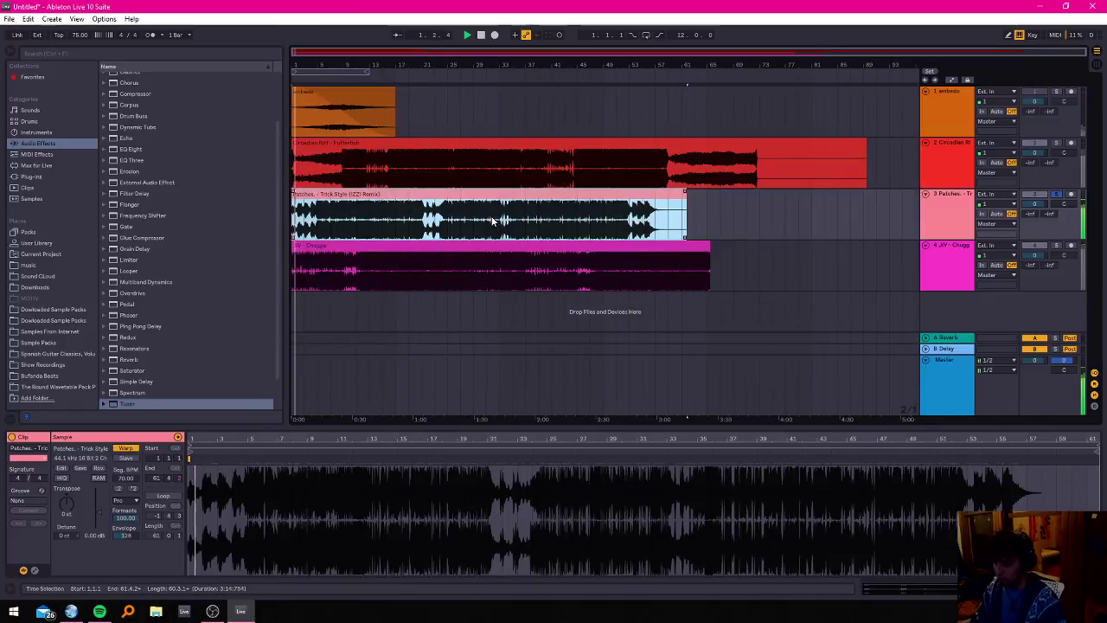
click(473, 224)
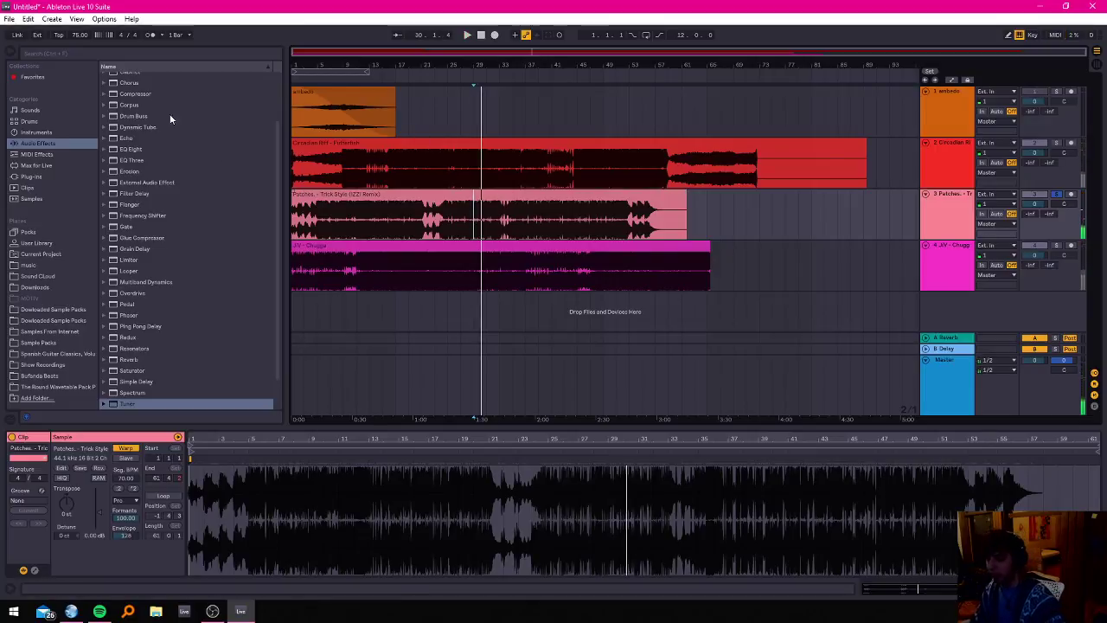
Try the Patches clip at a project tempo of 81 BPM from bar 11, and lower the tempo to 76 BPM.
drag(76, 37, 76, 27)
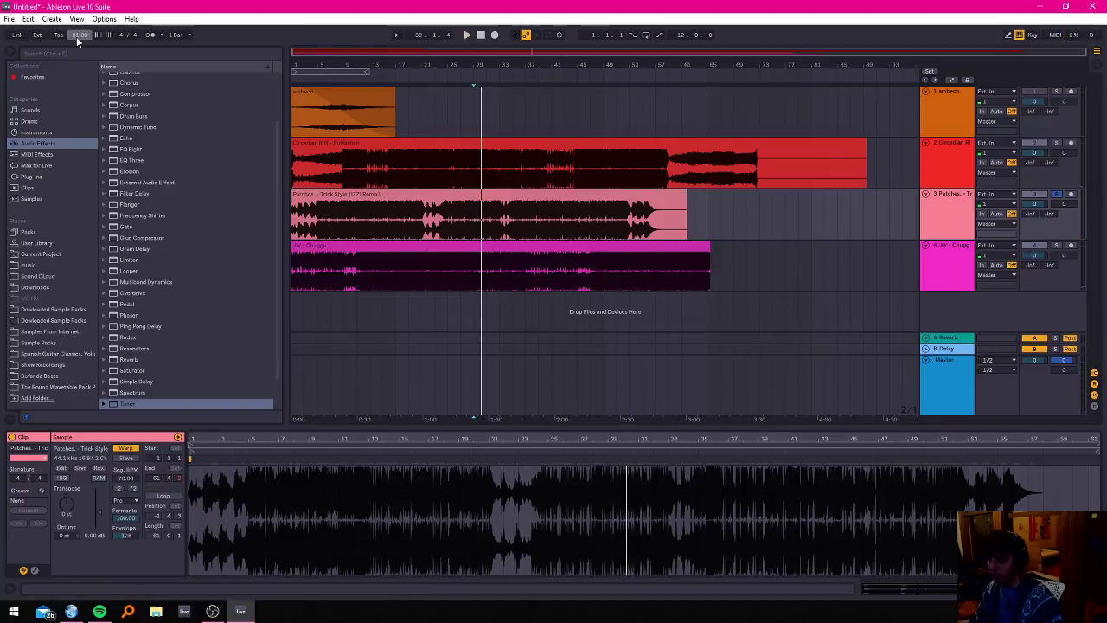
click(356, 217)
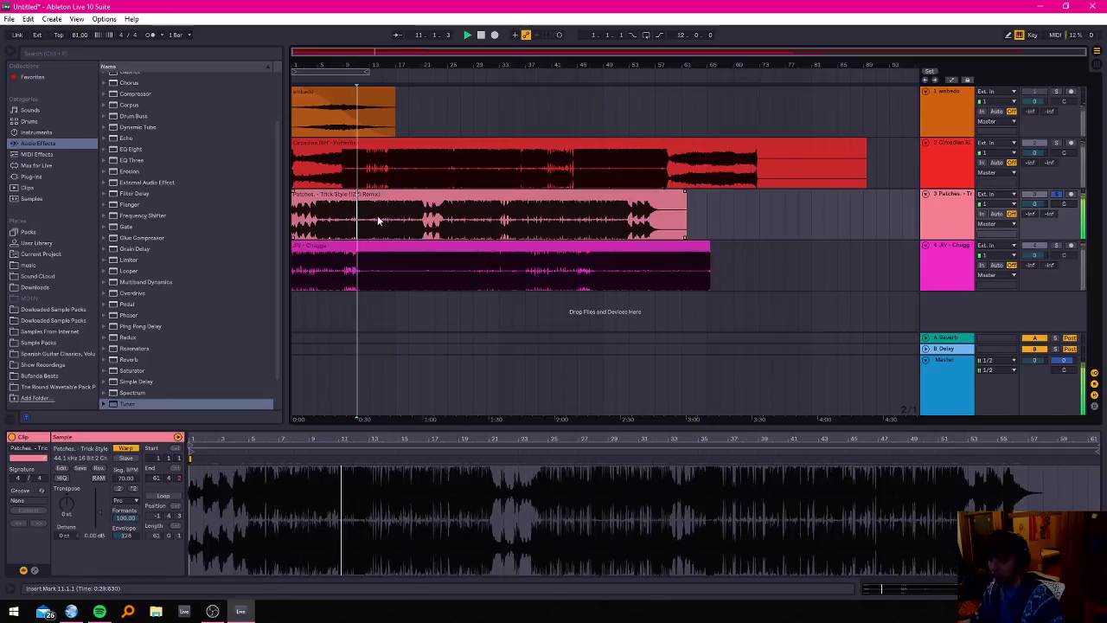
mouse_move(84, 38)
mouse_down()
mouse_move(84, 8)
mouse_move(80, 59)
mouse_up()
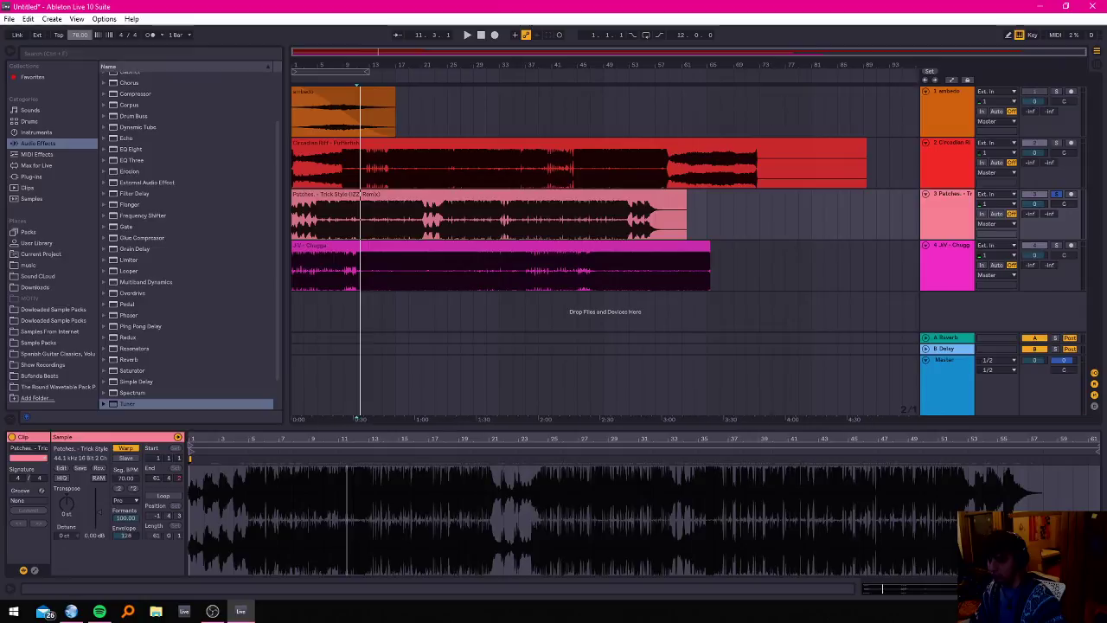
Lower the project tempo to 74 BPM and listen to the soloed Patches track from about bar 11.
drag(79, 58, 79, 66)
click(360, 136)
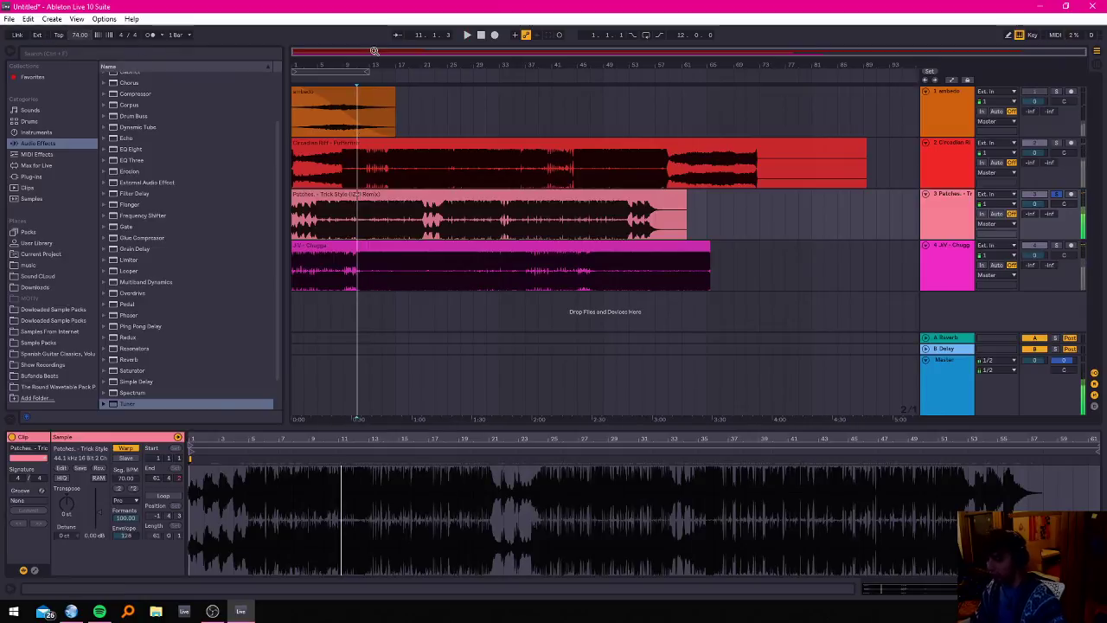
drag(395, 51, 352, 143)
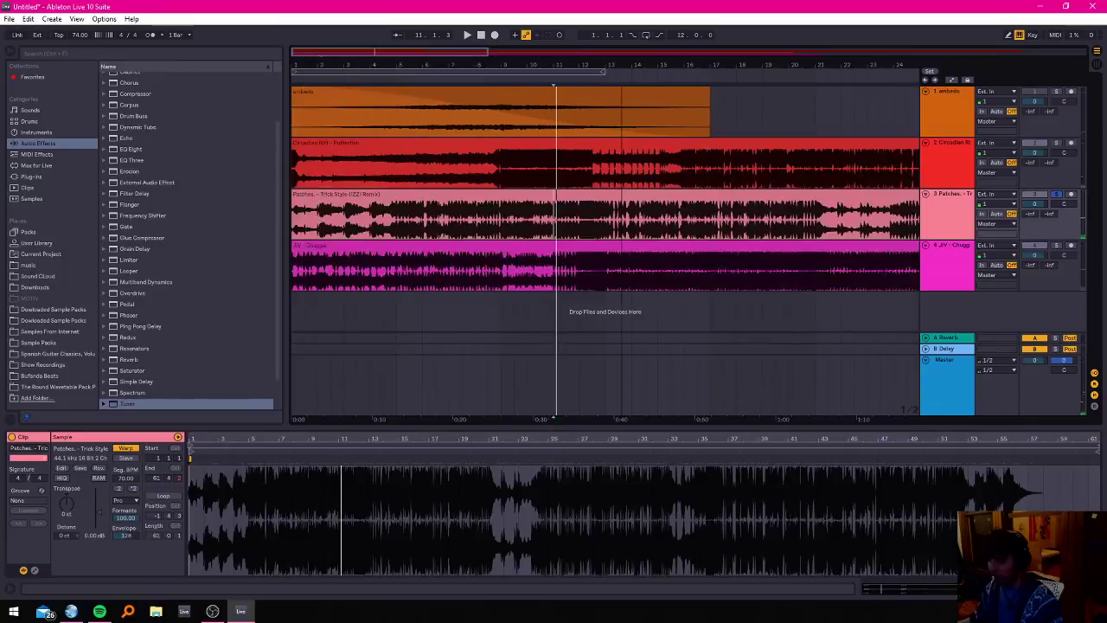
Solo the Circadian track and listen to its clip from the start.
click(346, 161)
key(space)
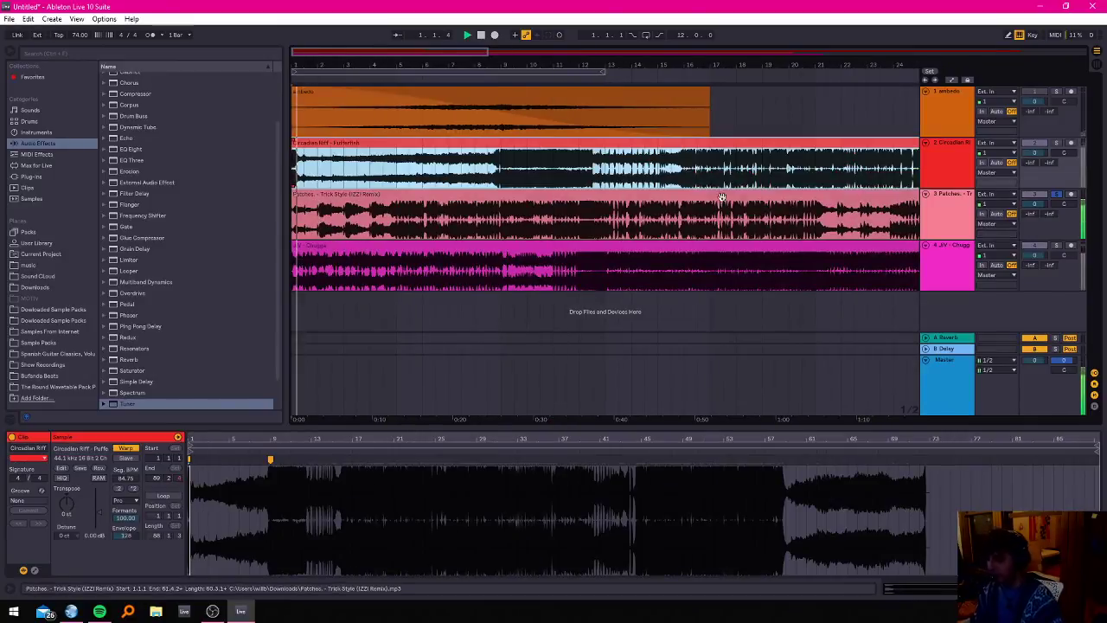
click(1057, 143)
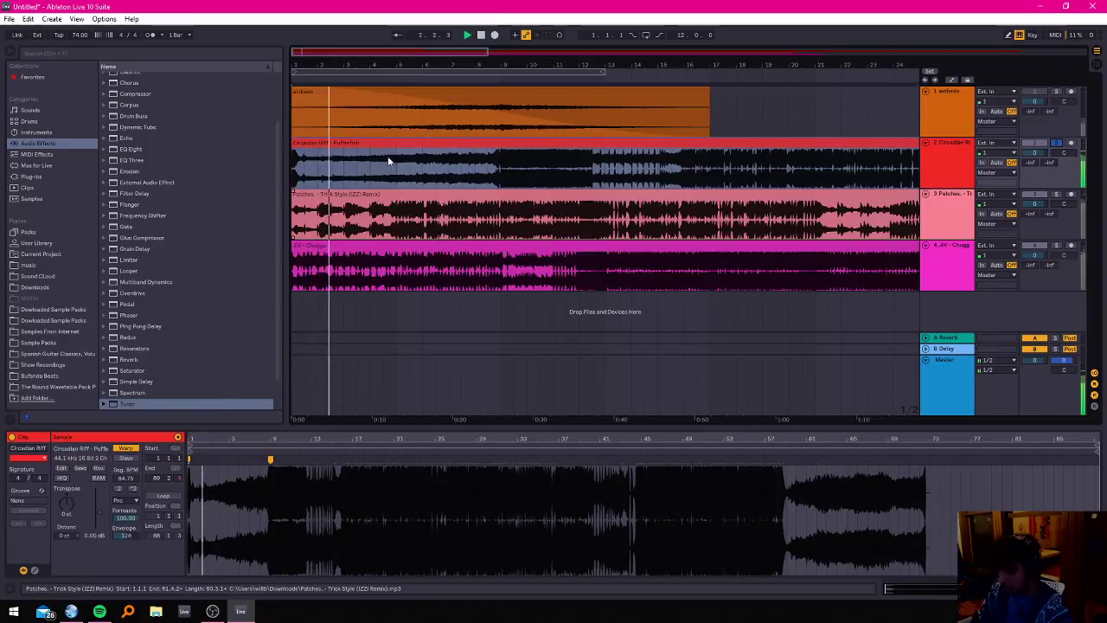
drag(401, 67, 401, 54)
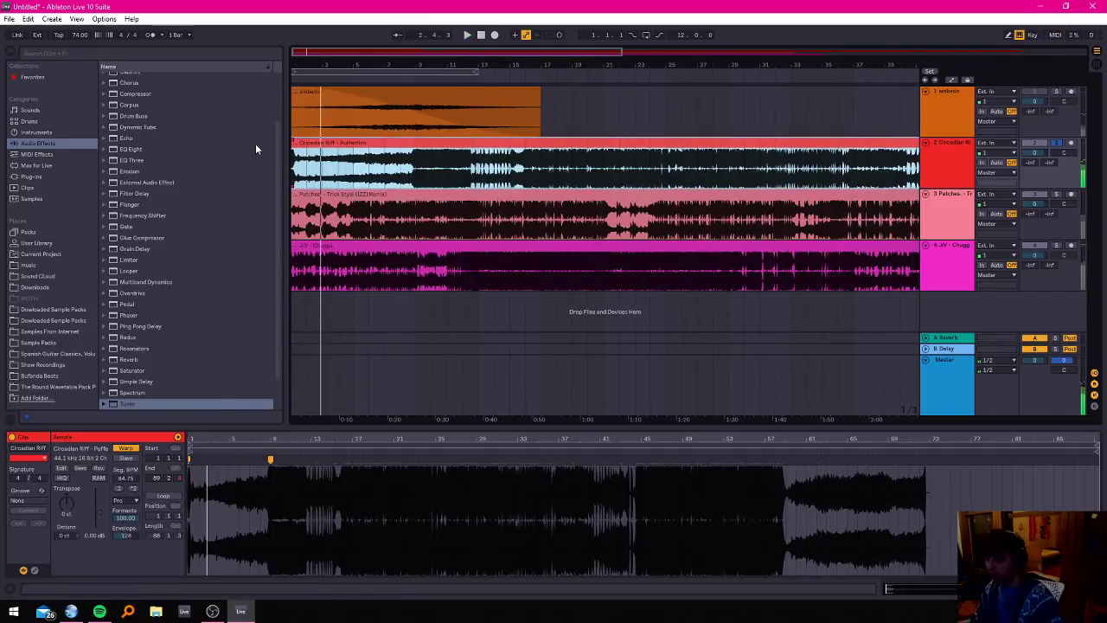
Trim the intro off the Circadian clip so that it starts at bar 16.
drag(294, 151, 514, 235)
key(space)
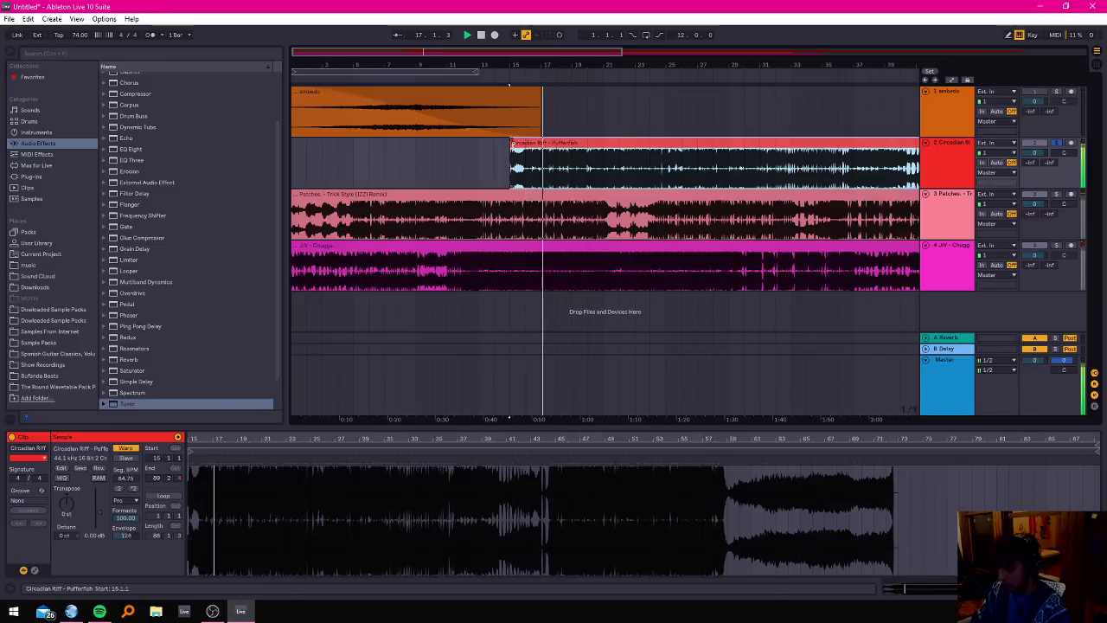
drag(511, 165, 526, 165)
key(space)
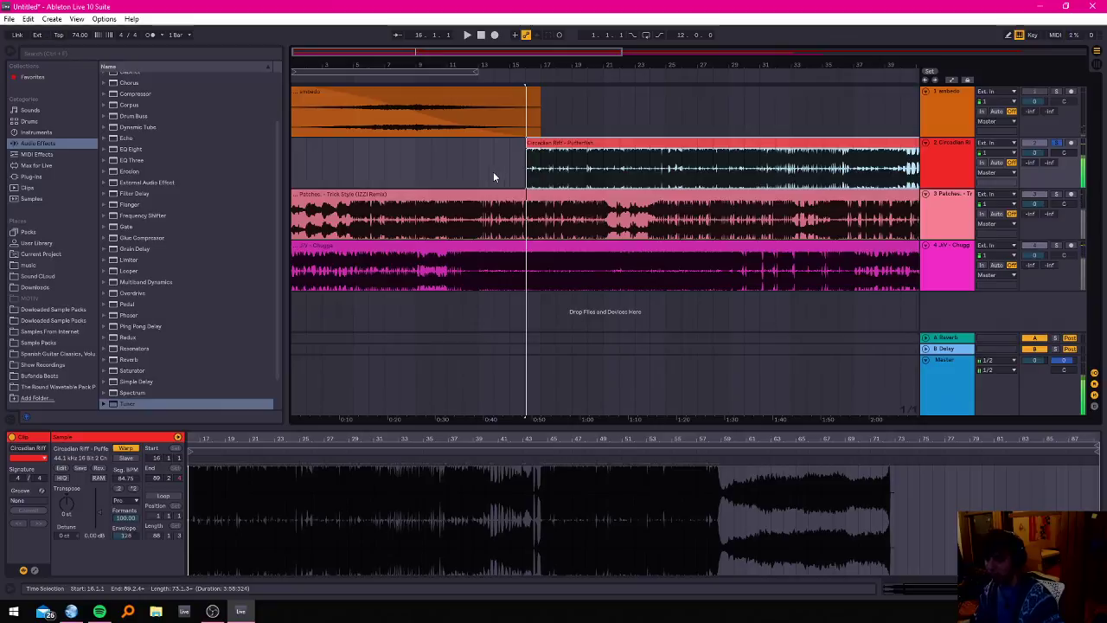
Turn off soloing and play all the tracks together from the start of the Patches clip.
click(465, 199)
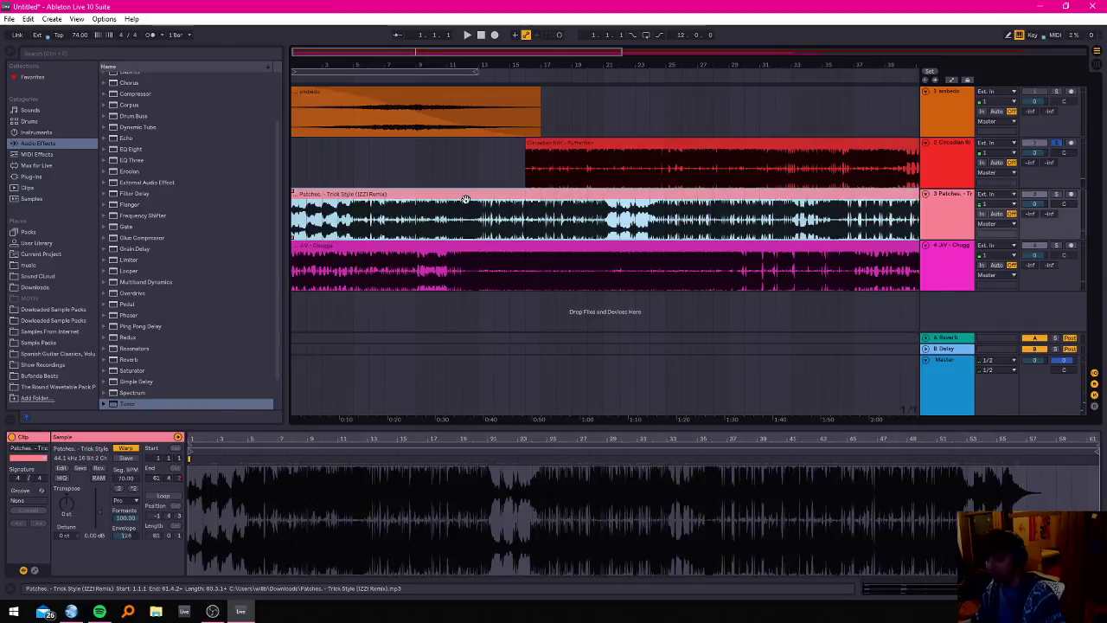
key(space)
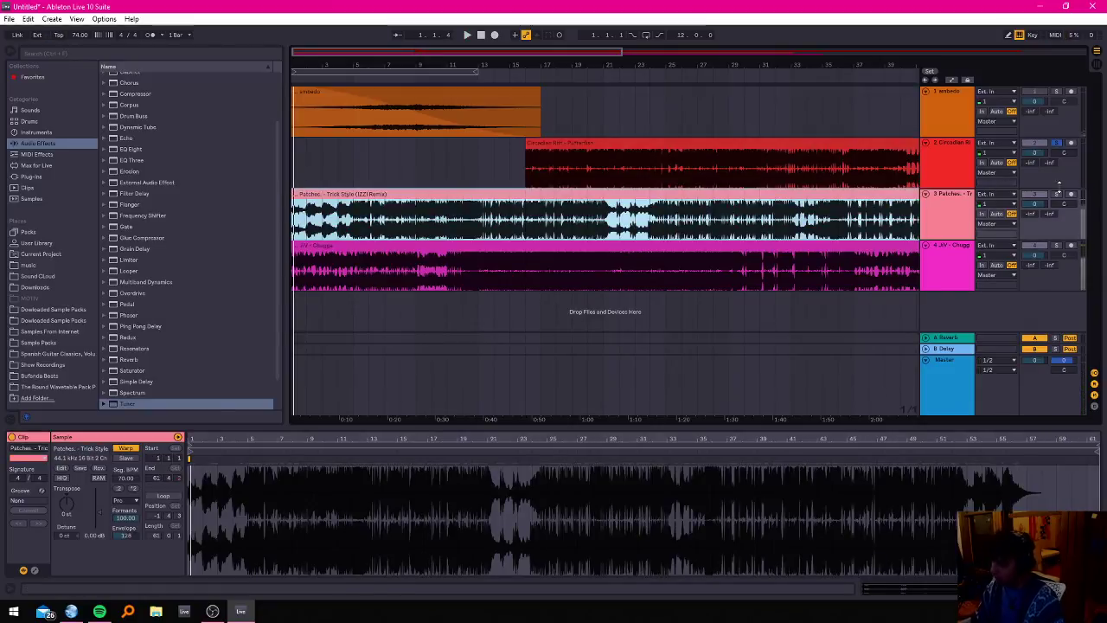
click(1055, 195)
key(space)
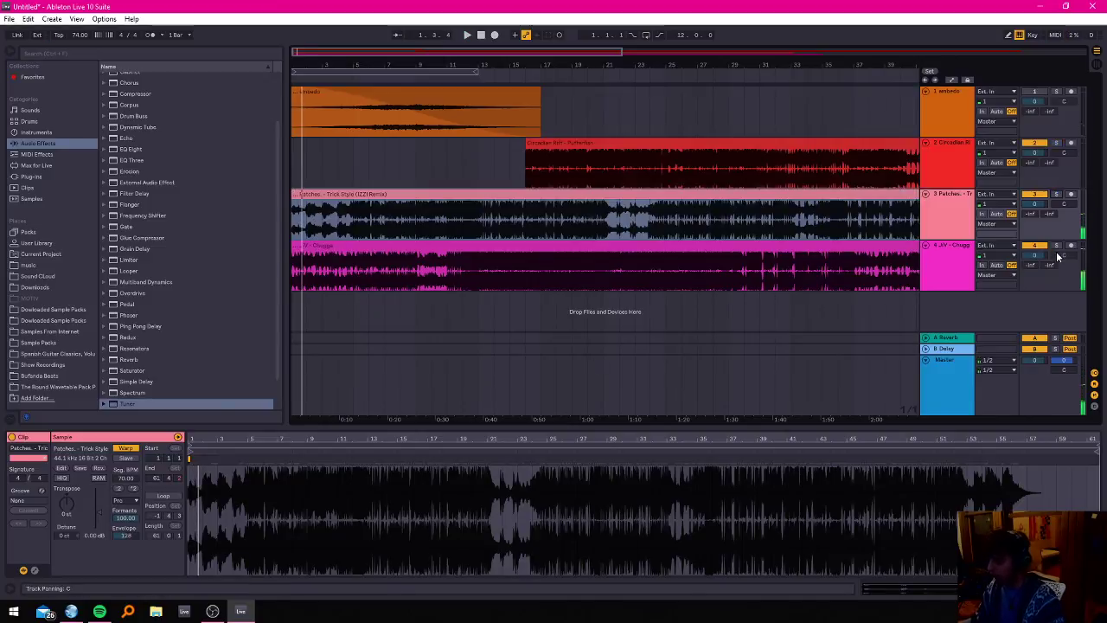
key(space)
Play all the tracks together from bar 16, where the trimmed Circadian clip begins.
click(522, 181)
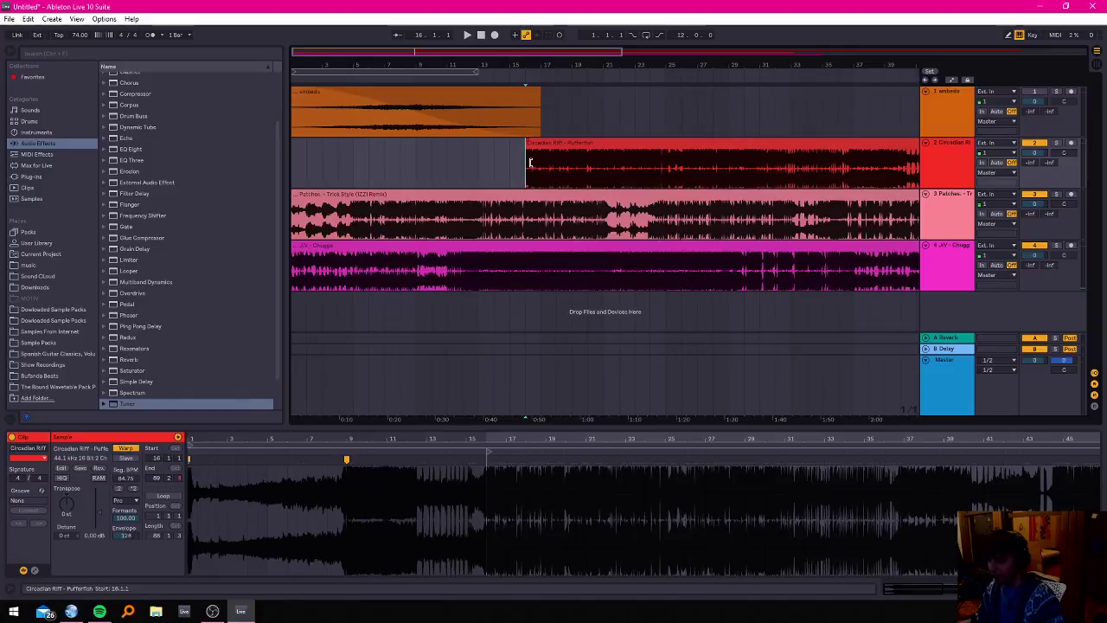
key(space)
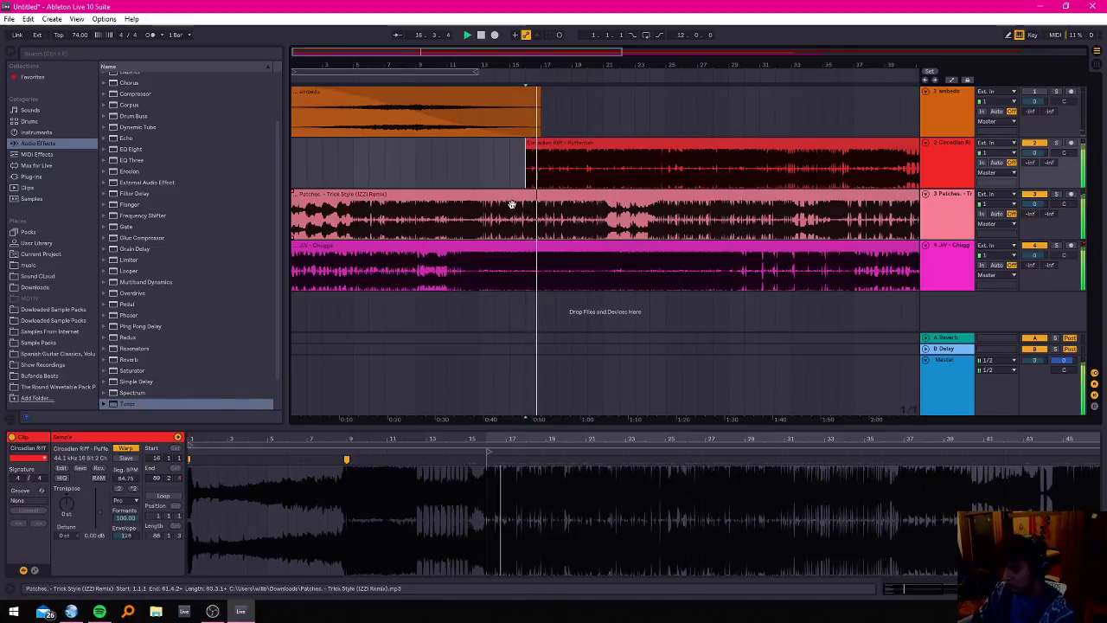
scroll(528, 211, up, 3)
scroll(588, 205, down, 2)
key(space)
key(space)
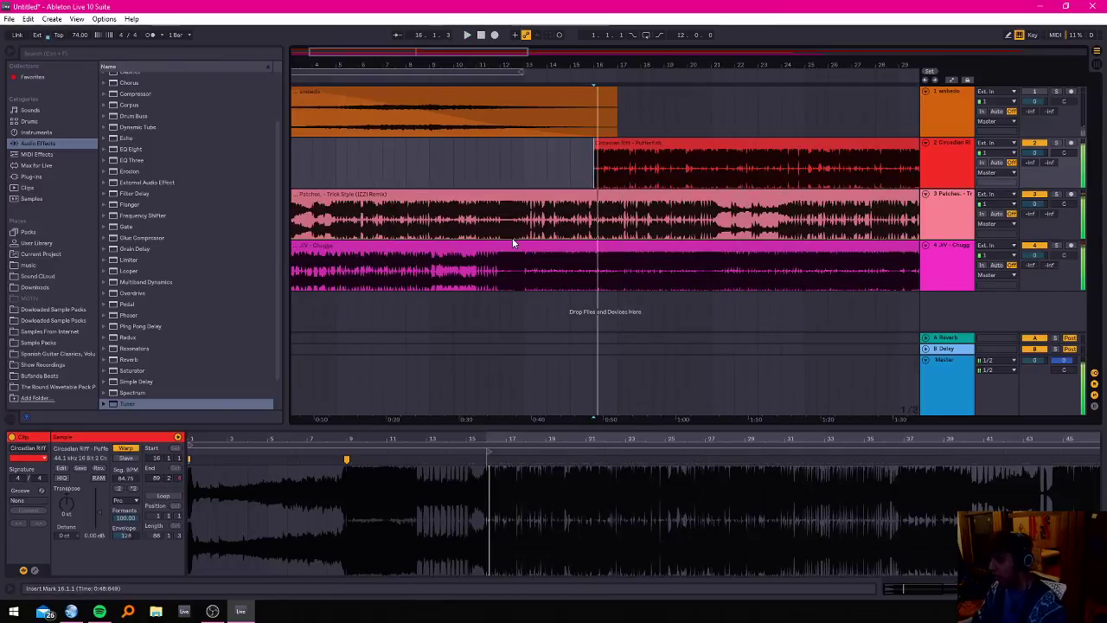
Solo the Chugga track and listen to it from bar 11, examining its waveform against the other songs.
click(476, 260)
key(space)
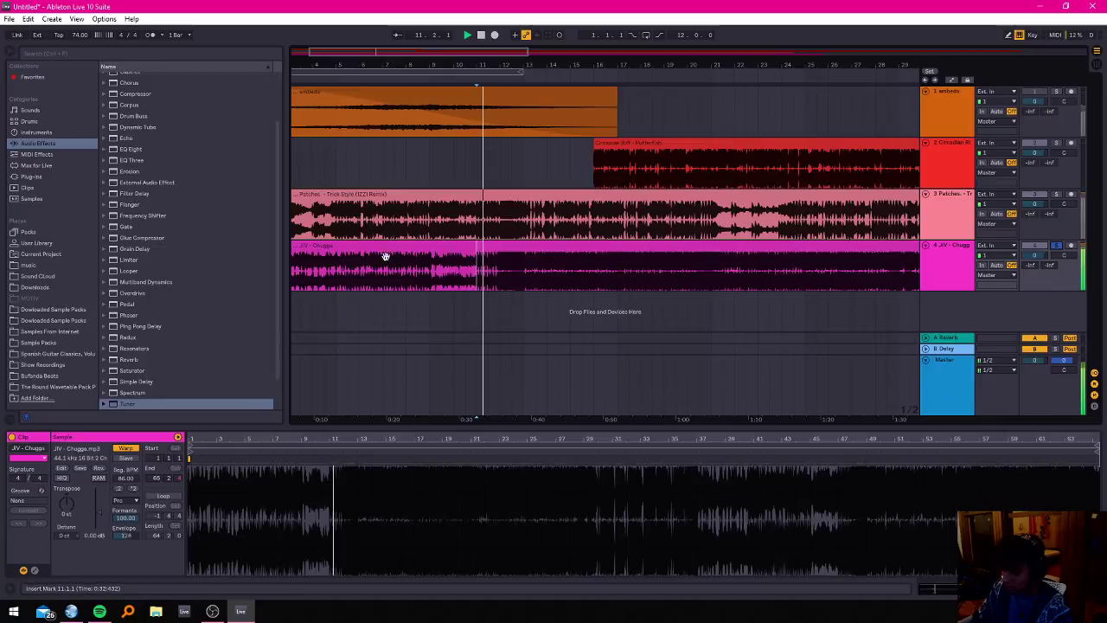
scroll(402, 273, up, 3)
scroll(544, 267, down, 2)
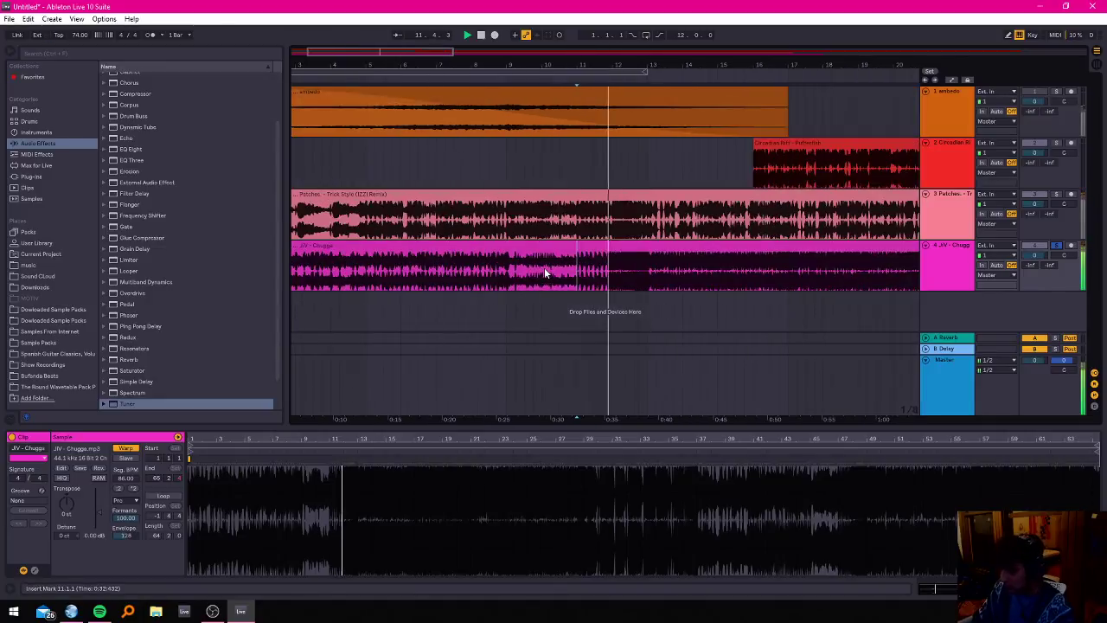
scroll(638, 262, down, 2)
scroll(553, 268, up, 5)
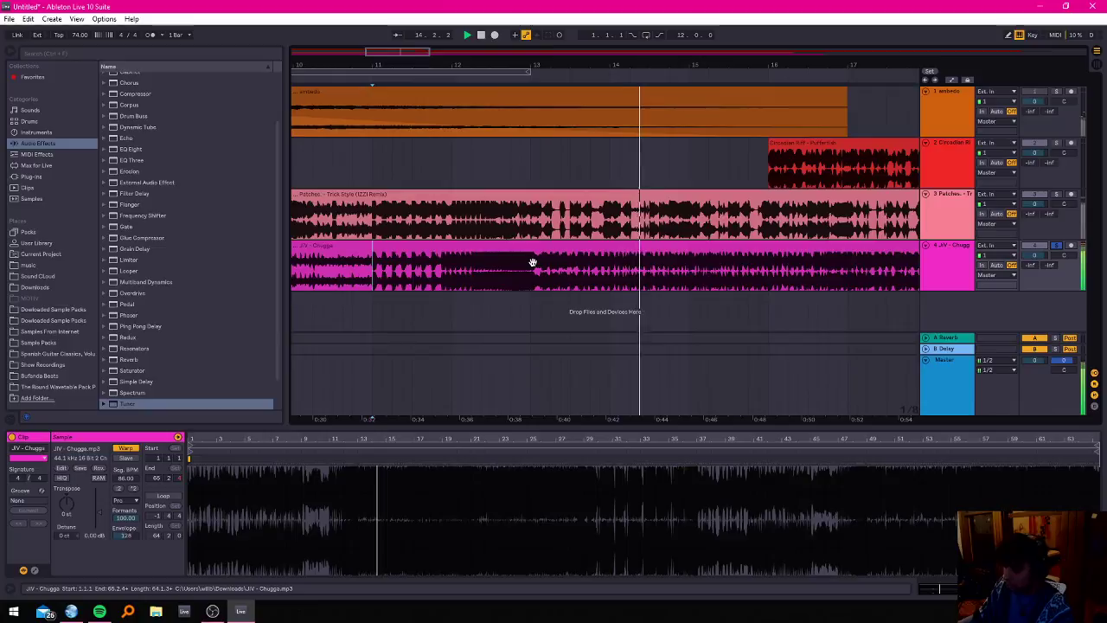
scroll(526, 271, down, 2)
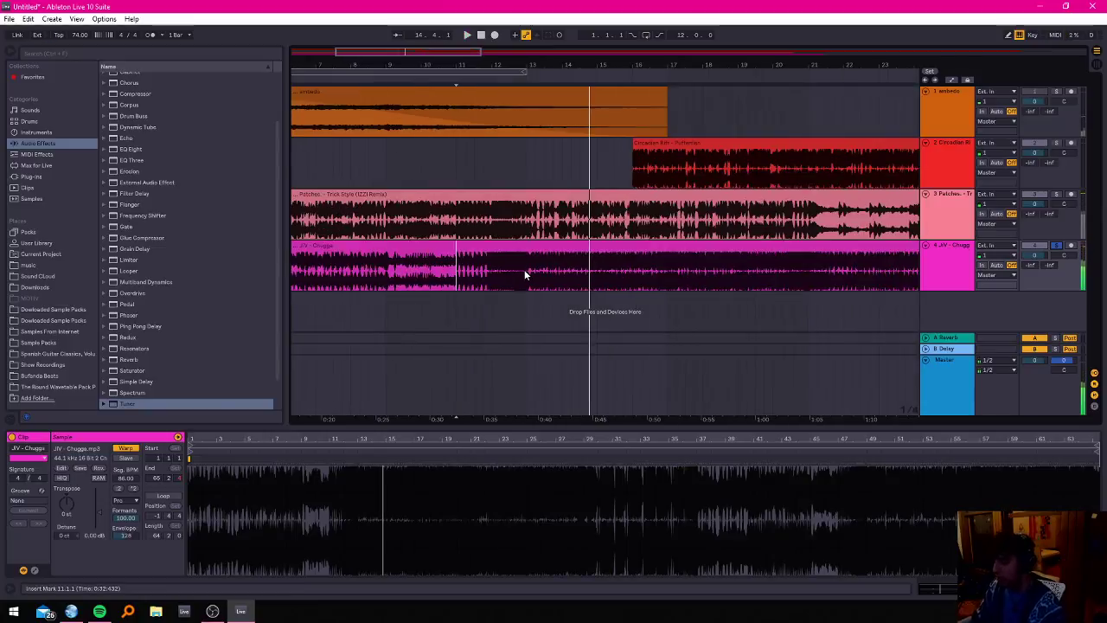
scroll(524, 274, up, 3)
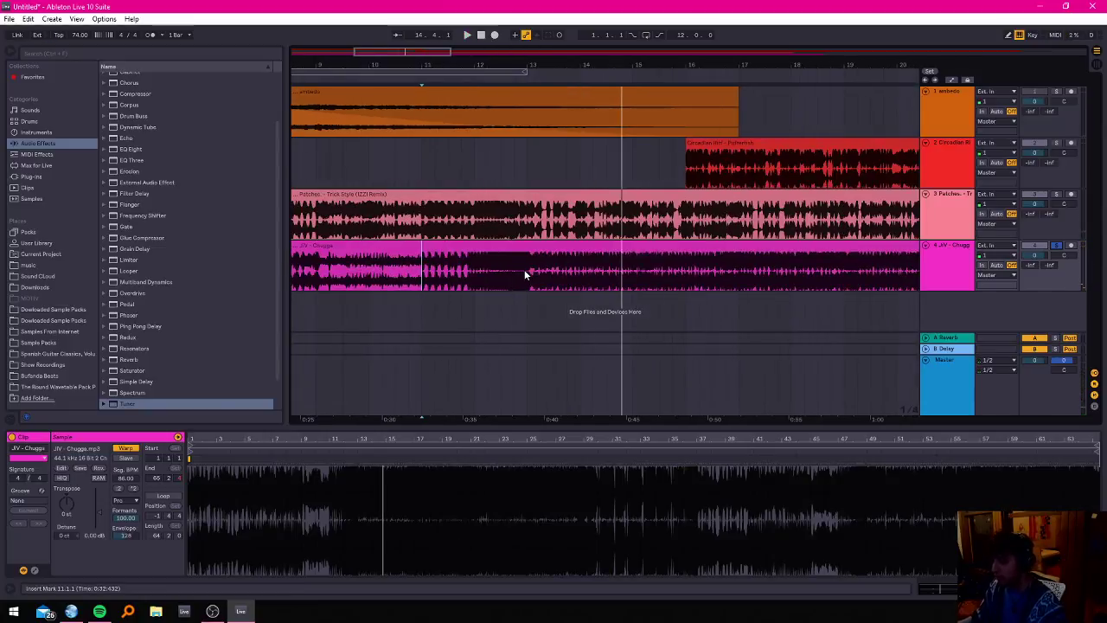
scroll(524, 271, down, 2)
scroll(524, 272, down, 1)
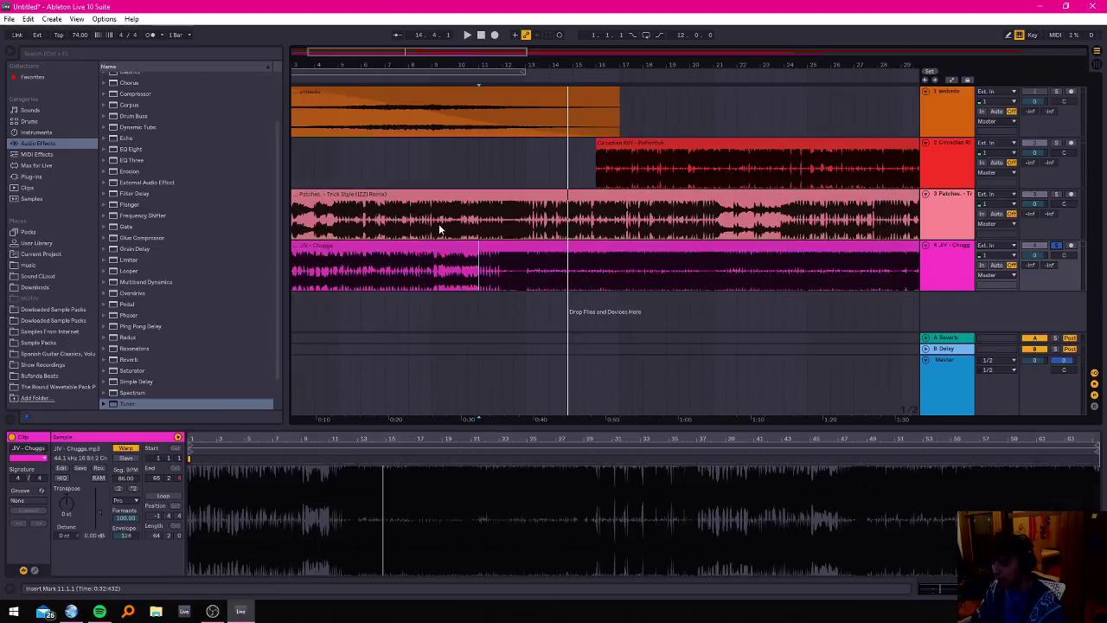
scroll(418, 199, down, 2)
Play from the start of the Patches clip and solo the Patches track in place of Chugga.
click(347, 199)
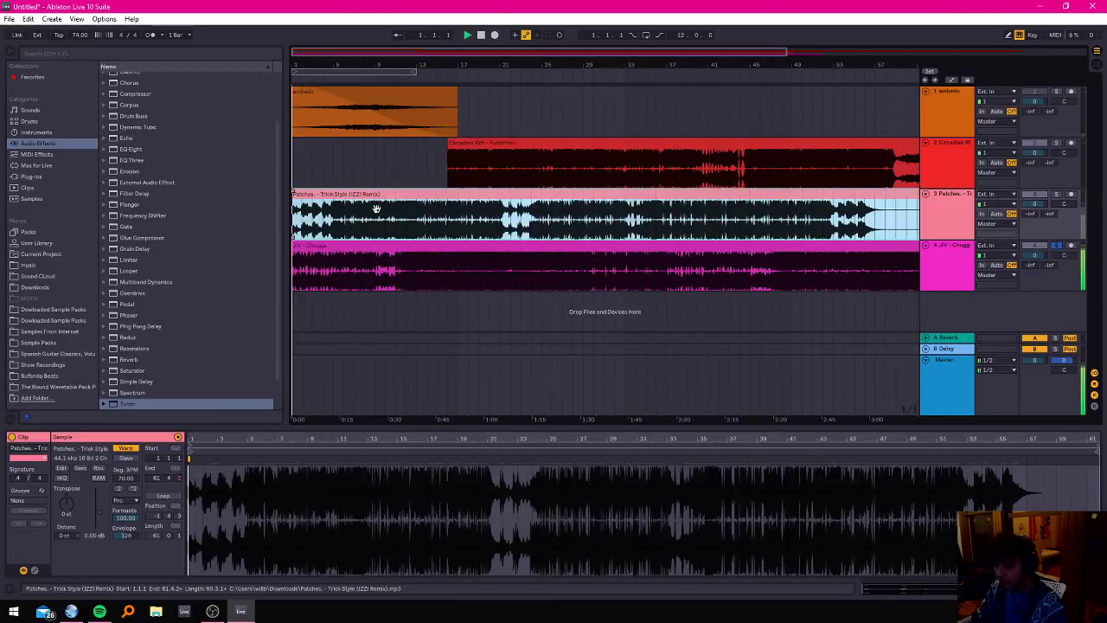
scroll(400, 223, up, 2)
scroll(387, 221, down, 1)
scroll(389, 223, up, 3)
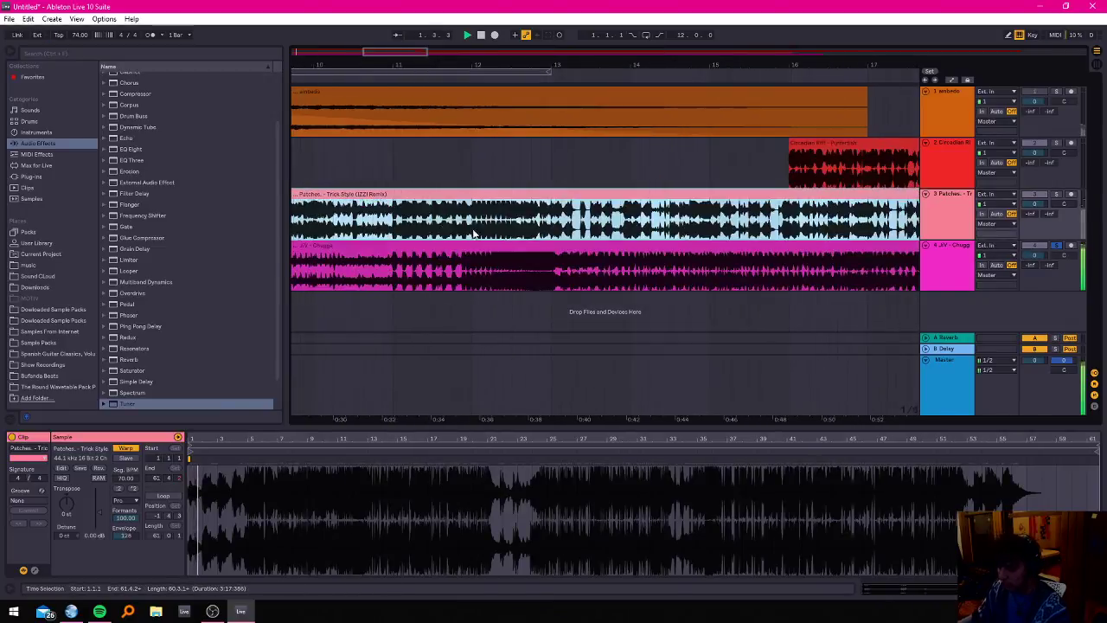
click(1056, 194)
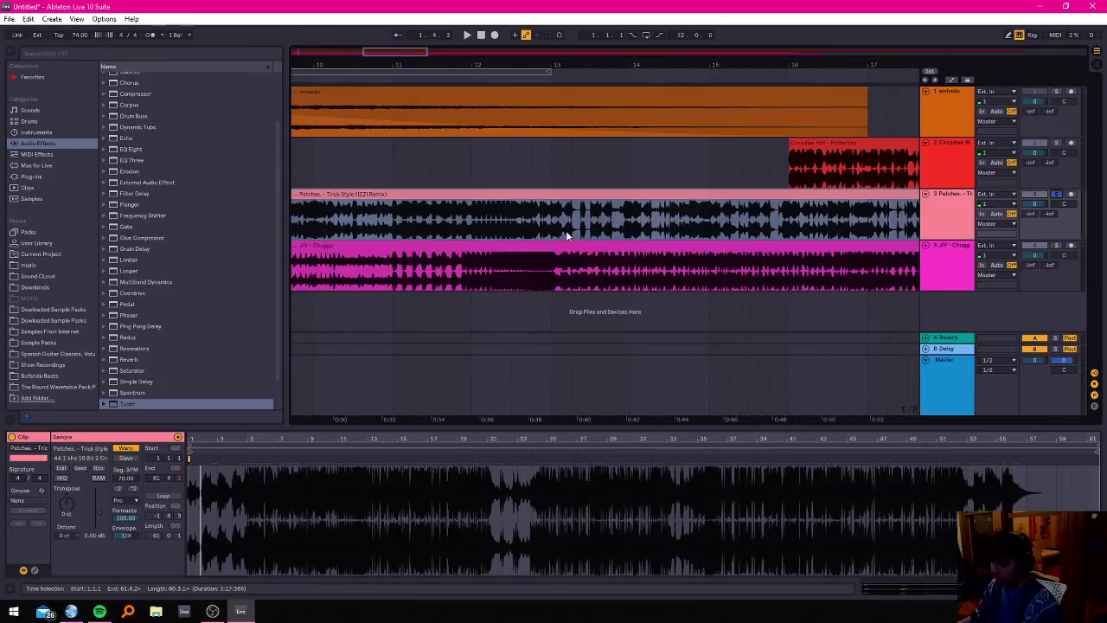
Listen to the soloed Patches track from about bar 12, examining its waveform up to the Circadian clip's start.
click(524, 223)
click(503, 222)
key(space)
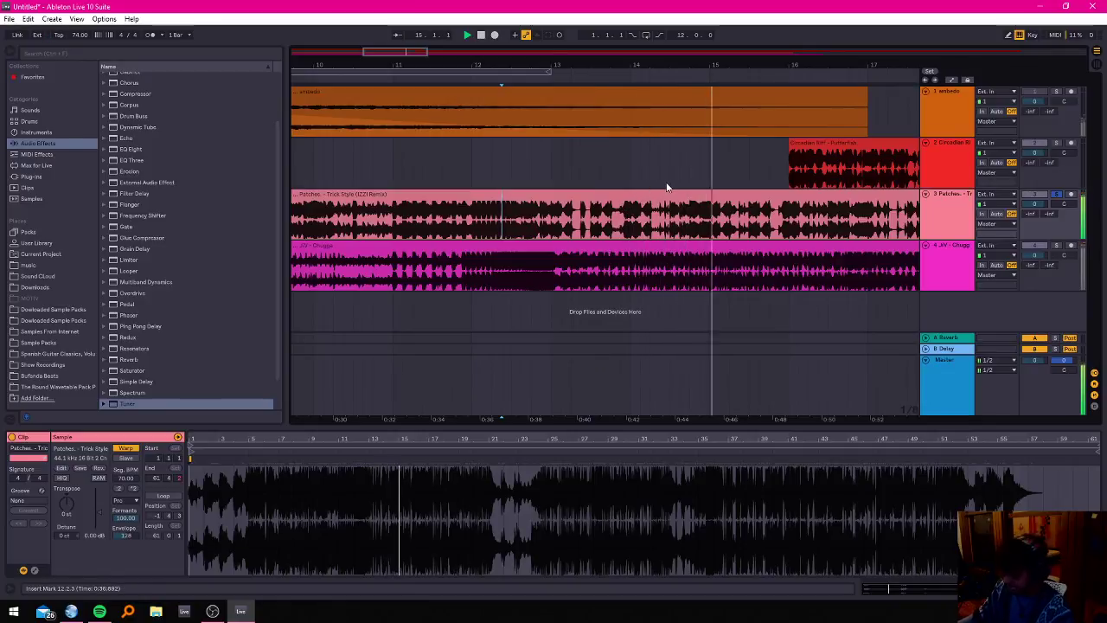
scroll(513, 178, down, 5)
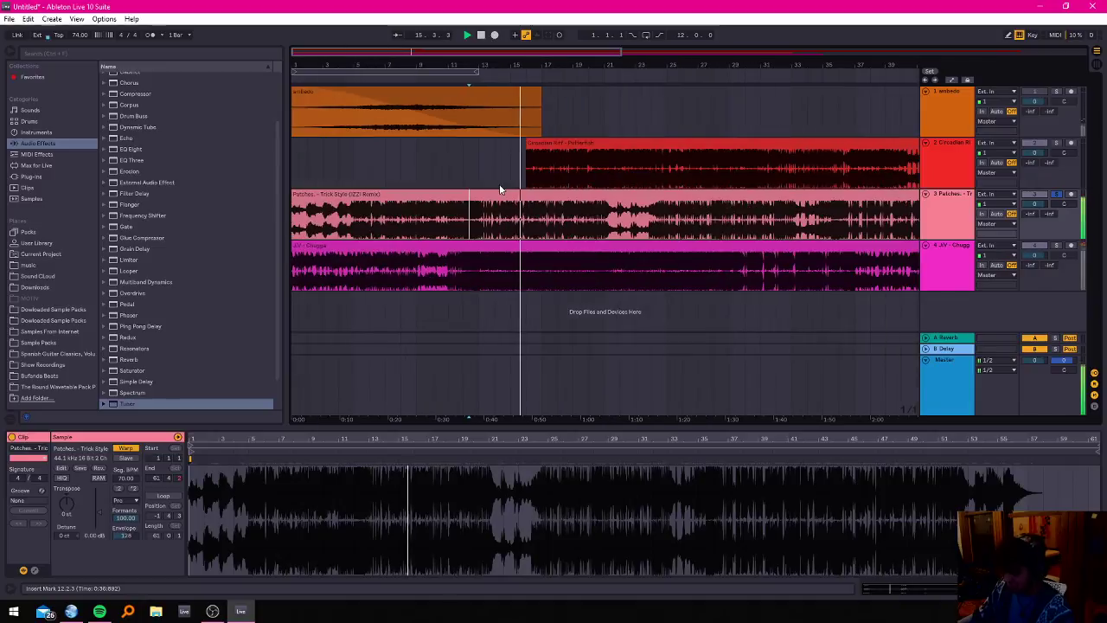
scroll(499, 183, down, 3)
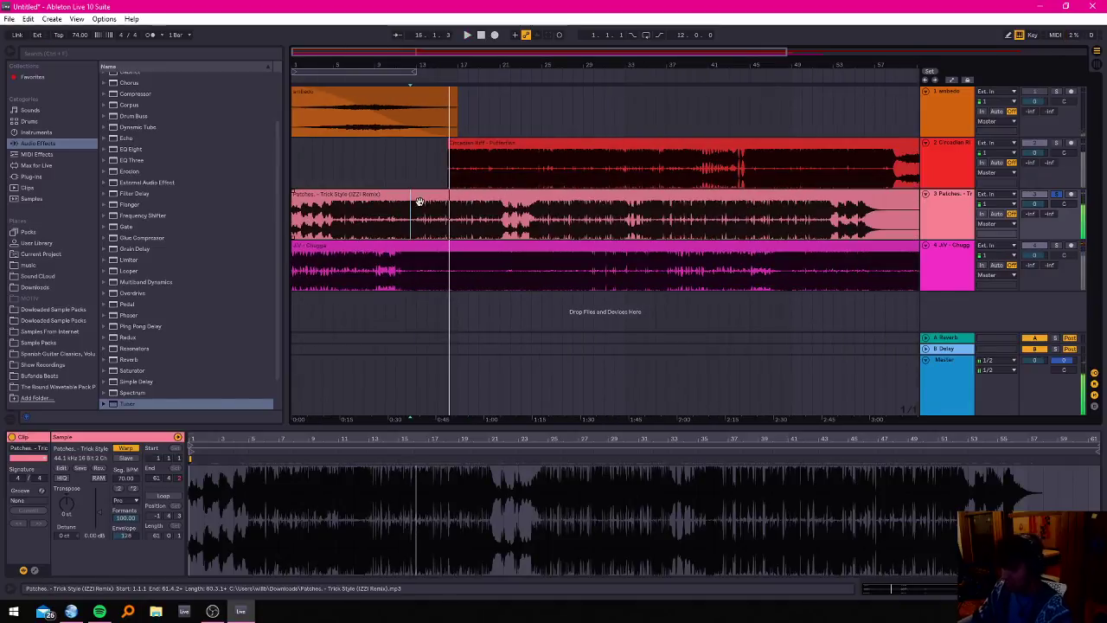
scroll(418, 200, up, 8)
scroll(338, 247, down, 1)
scroll(349, 242, down, 3)
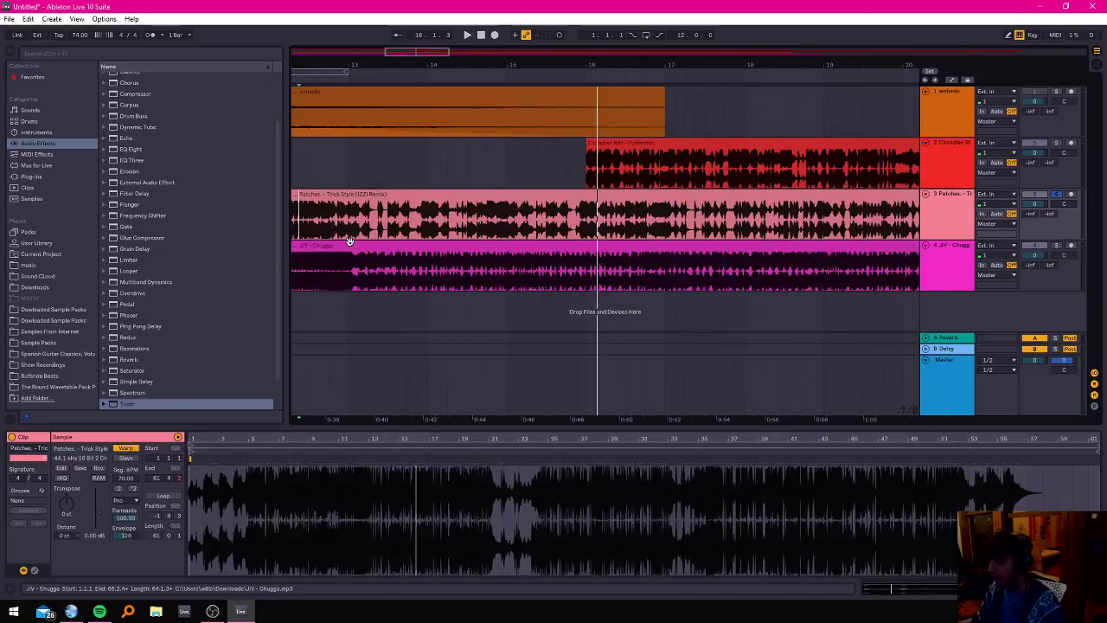
scroll(351, 240, down, 5)
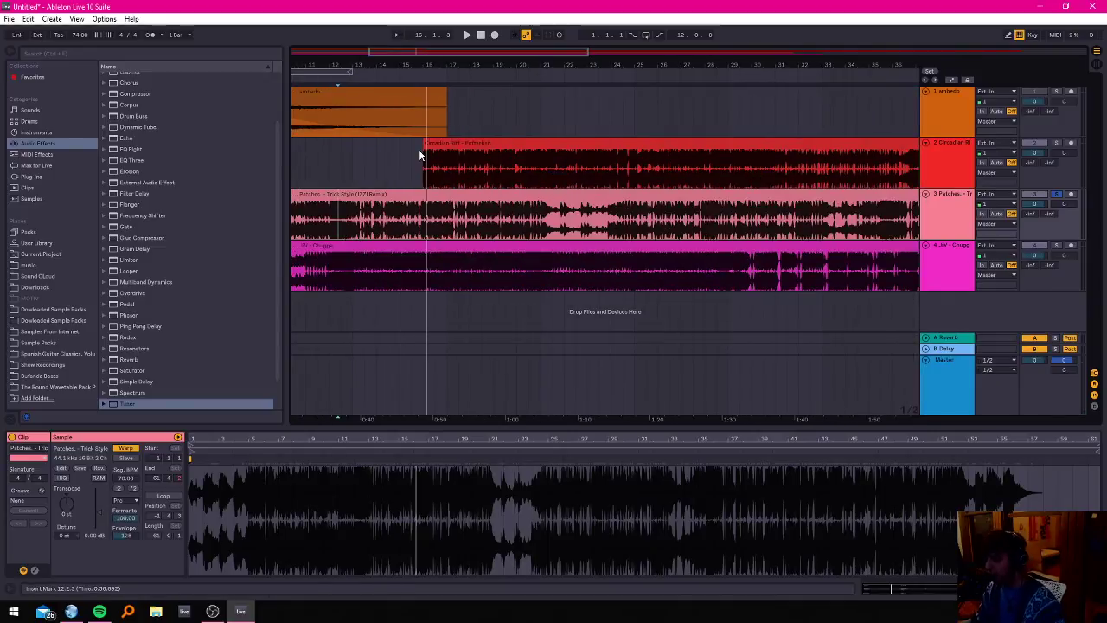
scroll(437, 189, down, 3)
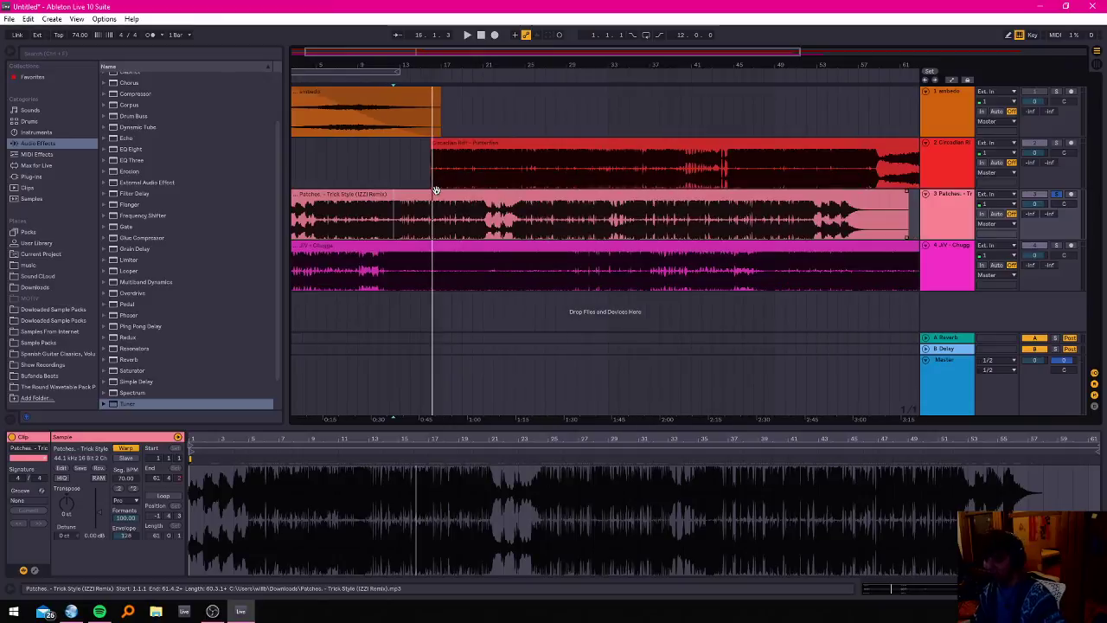
Unsolo the Patches track and play all the tracks together from about bar 12, examining how the waveforms line up.
click(395, 216)
key(space)
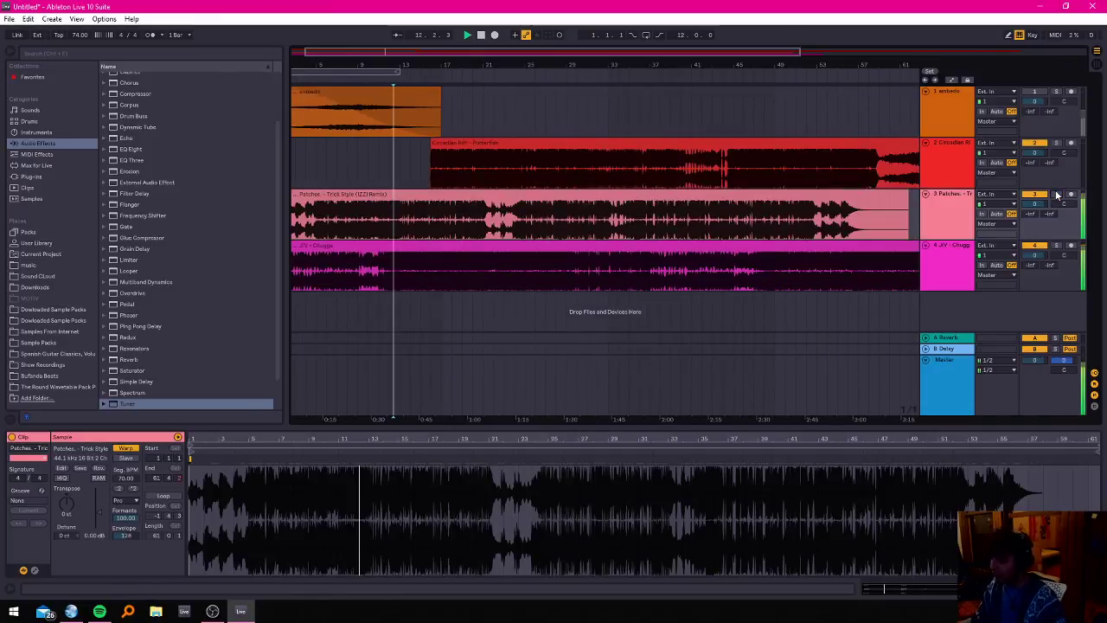
scroll(417, 218, up, 3)
scroll(416, 219, up, 5)
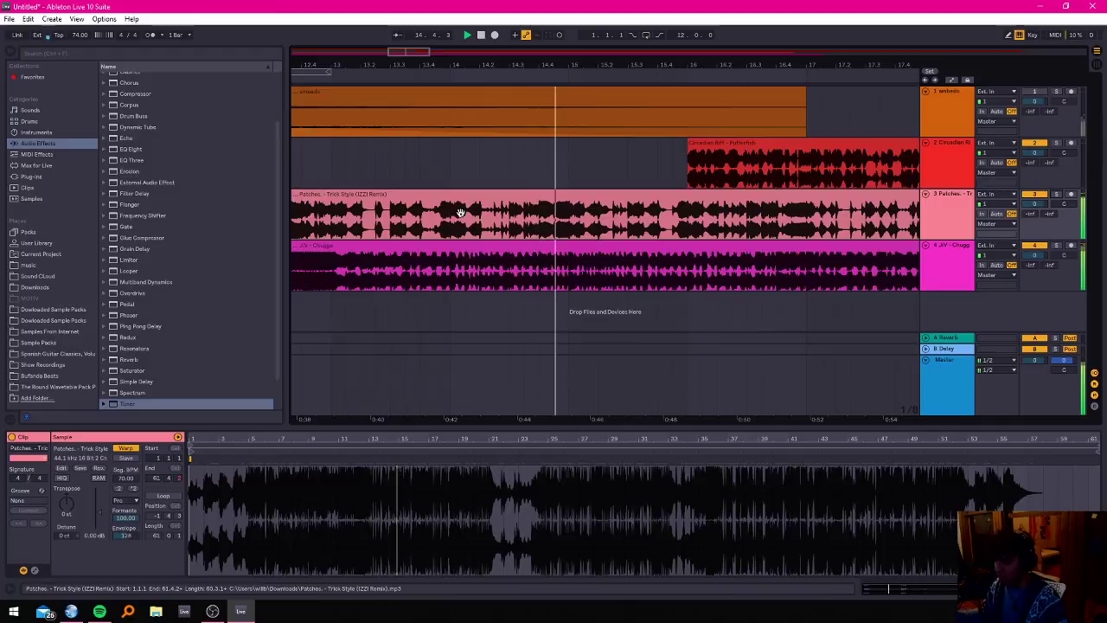
key(space)
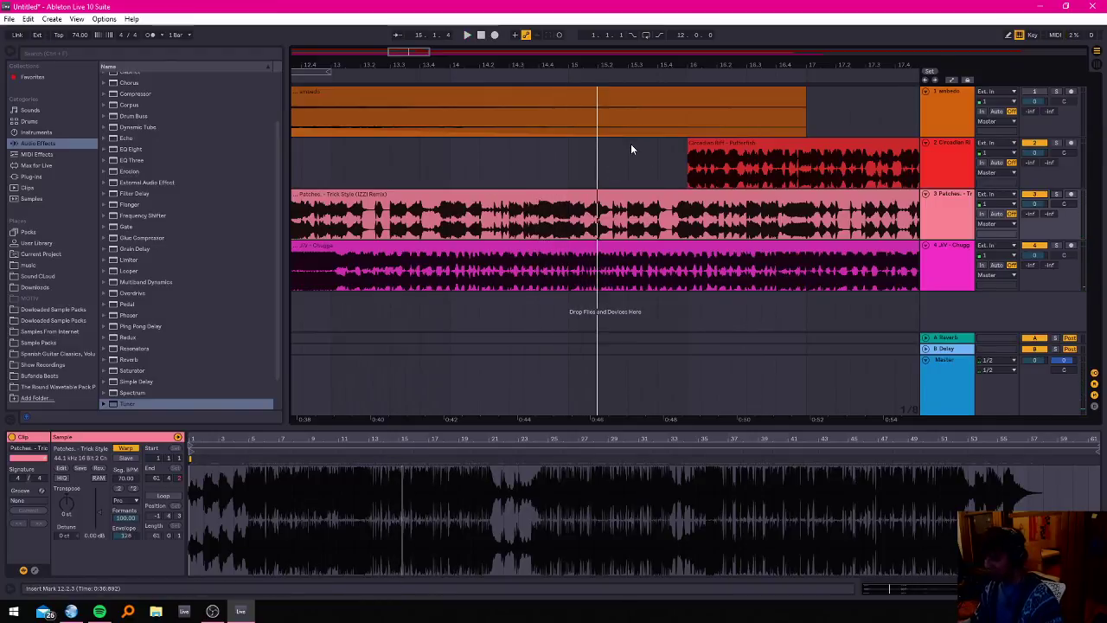
scroll(638, 159, down, 2)
scroll(644, 159, down, 3)
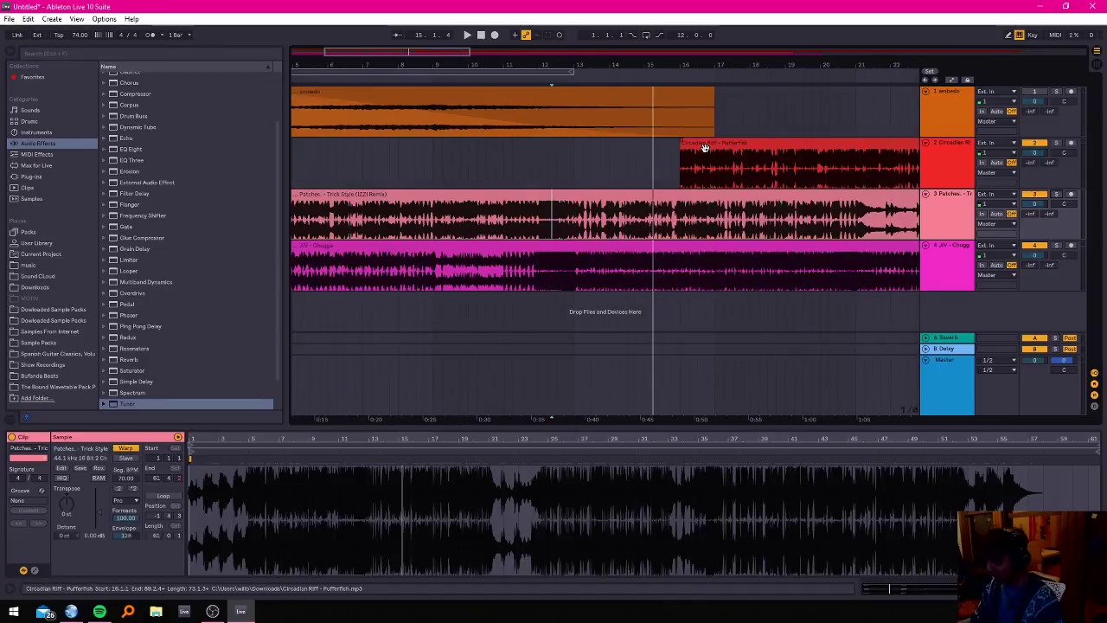
scroll(710, 146, down, 3)
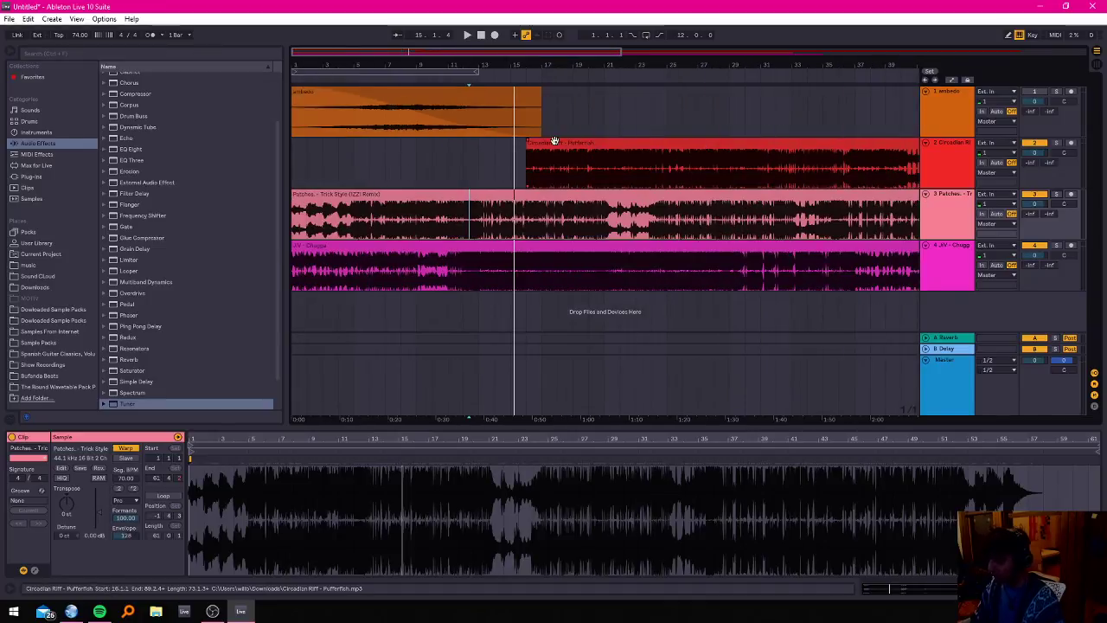
Solo the Circadian track and listen to the trimmed clip from bar 16.
scroll(554, 140, up, 2)
click(546, 141)
key(space)
key(space)
click(1055, 146)
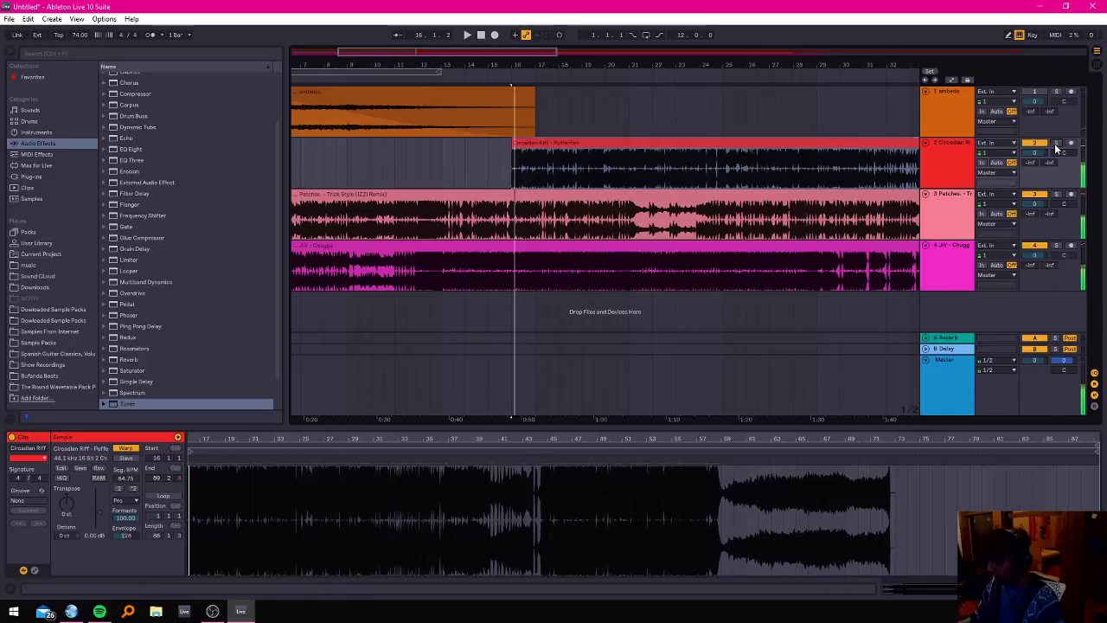
key(space)
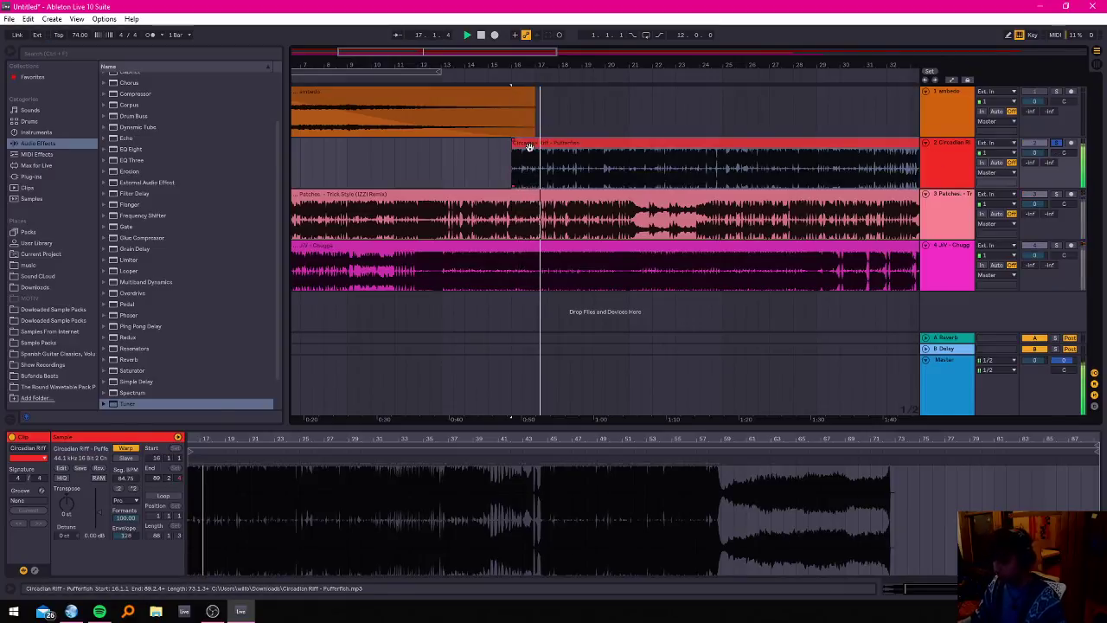
Listen to the Circadian clip and add a warp marker on the transient at bar 16.
drag(232, 439, 673, 462)
click(427, 492)
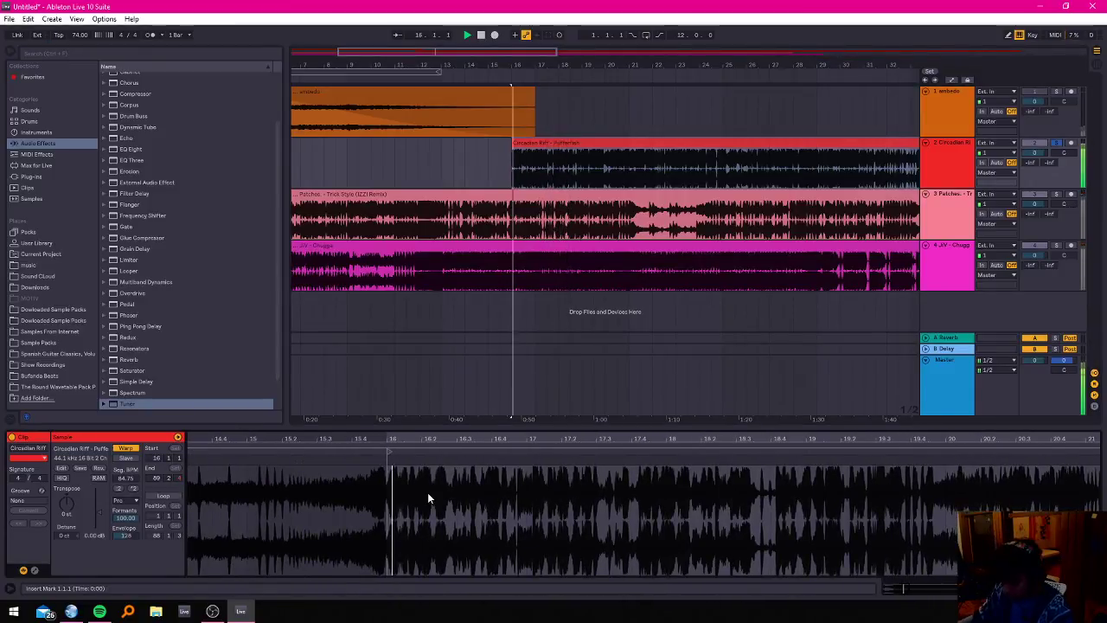
click(377, 463)
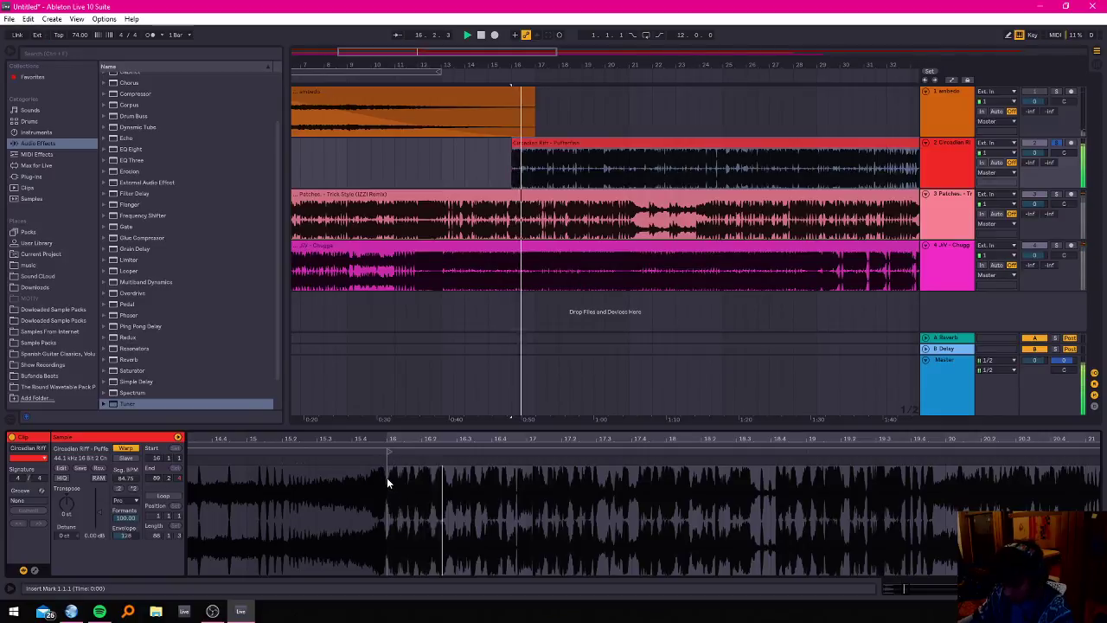
click(387, 477)
click(387, 460)
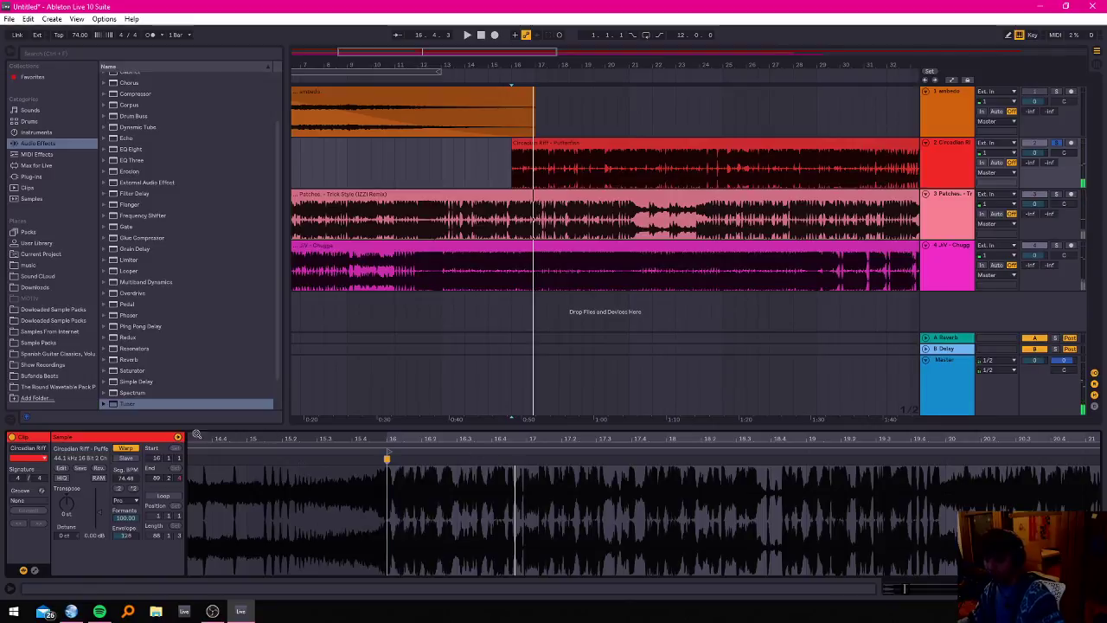
Try different segment BPM values for the Circadian clip and settle on 74.00.
text(77)
key(Return)
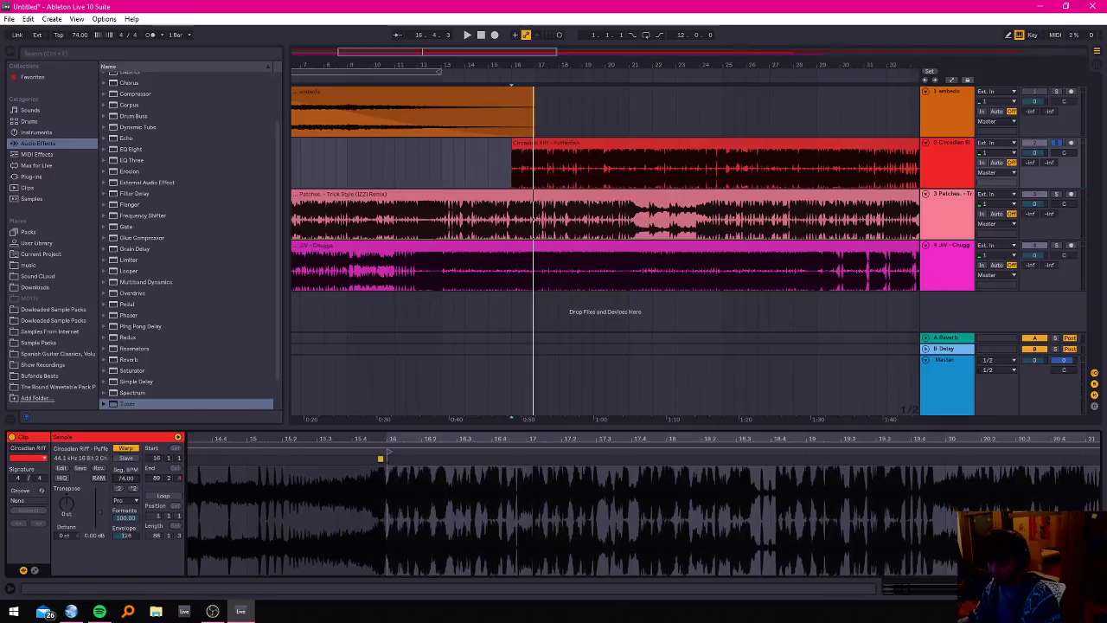
text(80)
key(Return)
text(74)
key(Return)
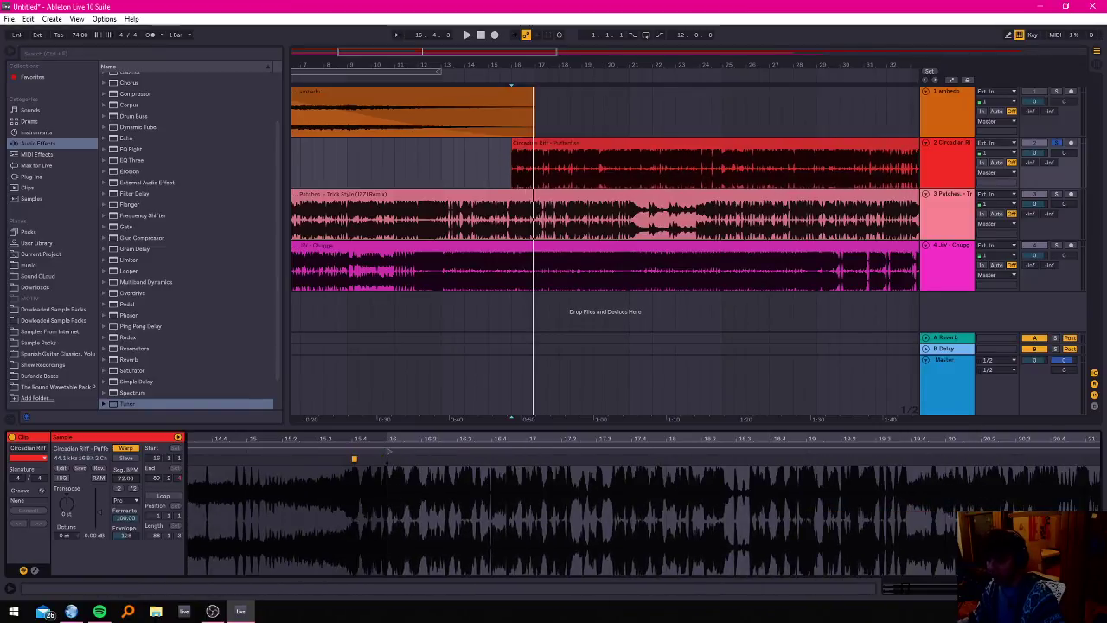
Move the Circadian clip's warp marker back onto bar 16 and set 1.1.1 at that point.
scroll(313, 465, down, 10)
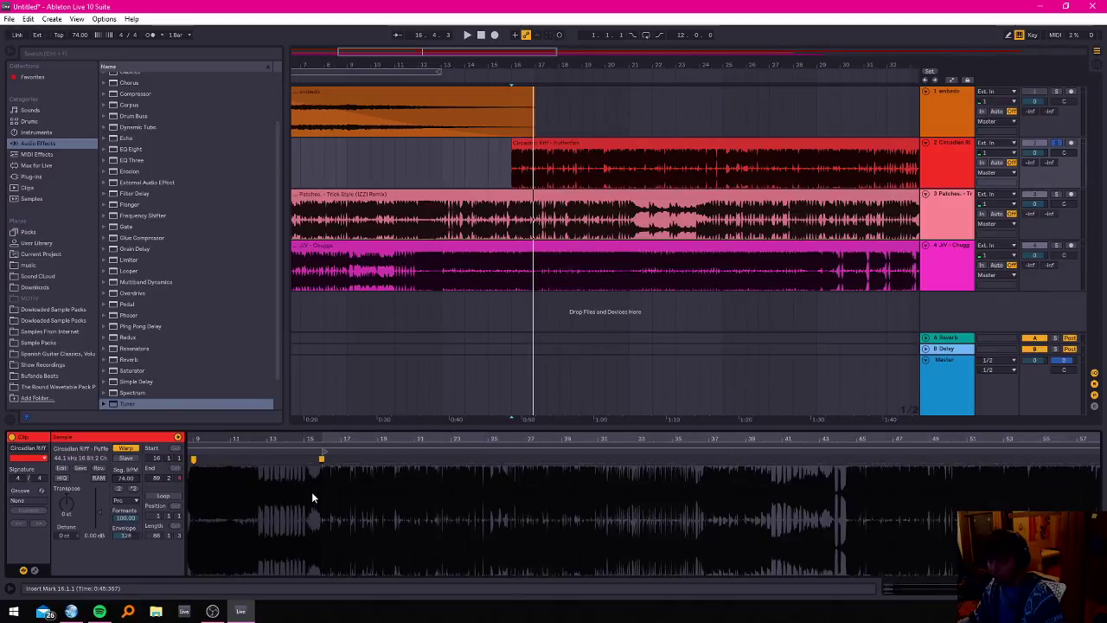
click(358, 442)
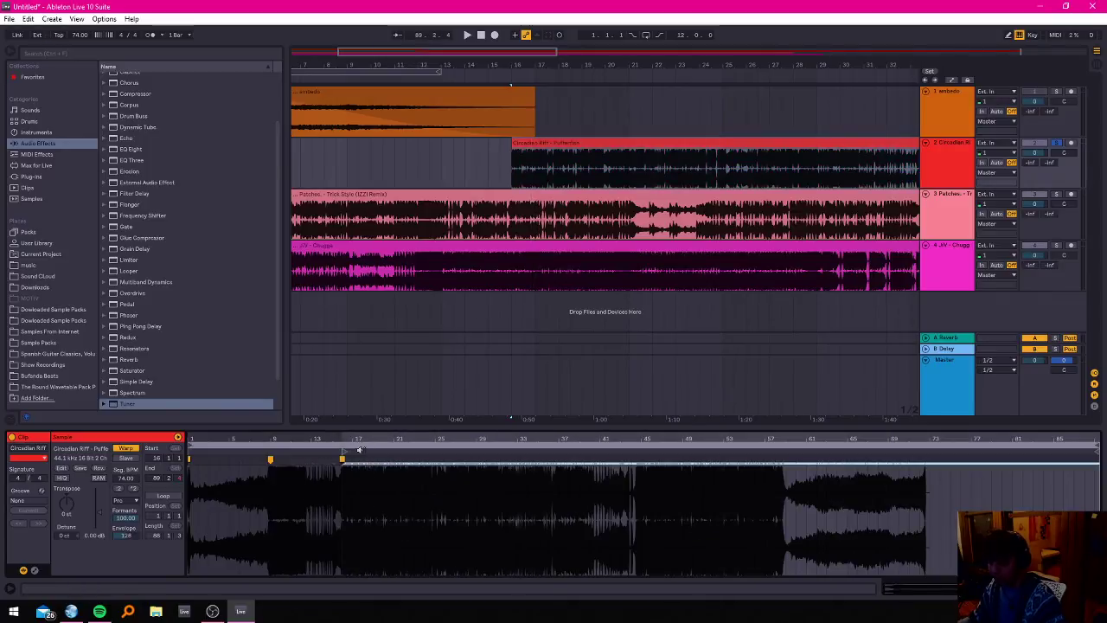
drag(355, 440, 355, 523)
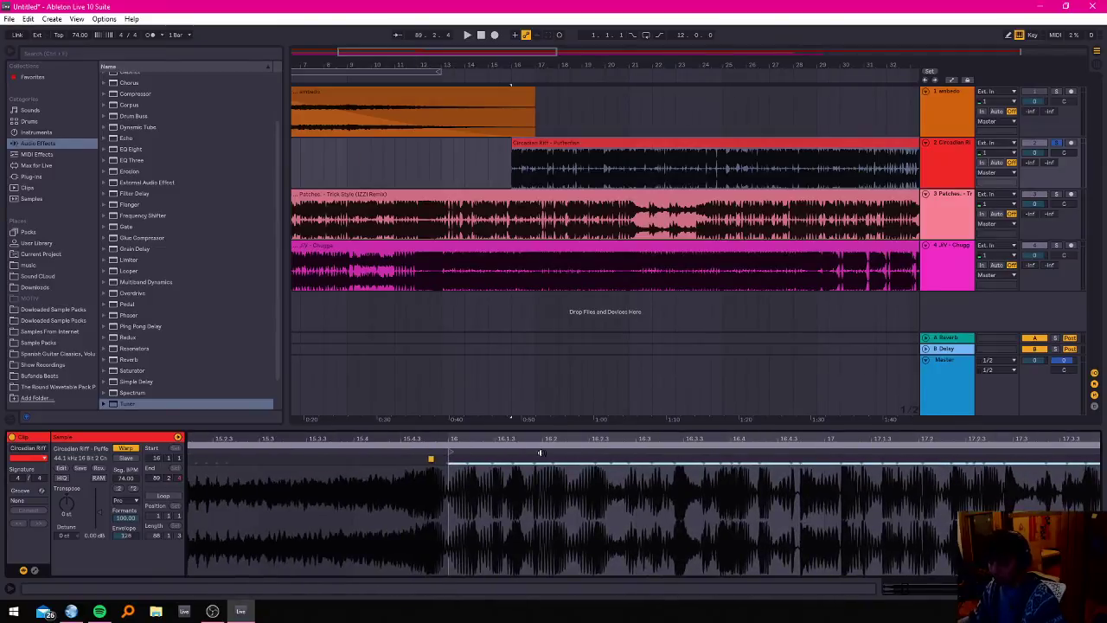
click(445, 458)
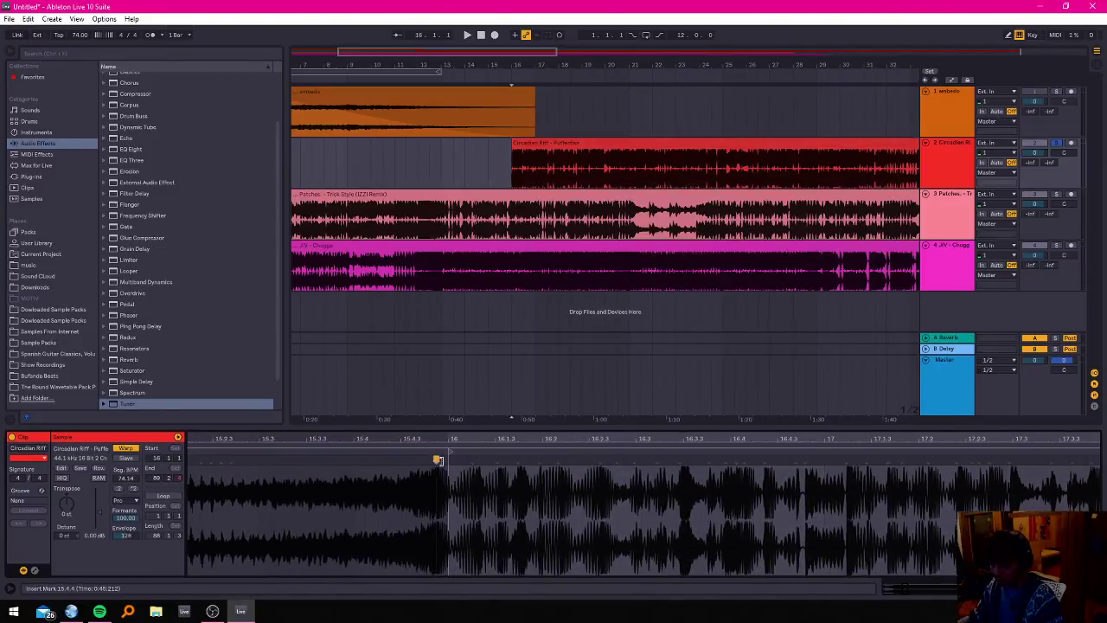
right_click(447, 457)
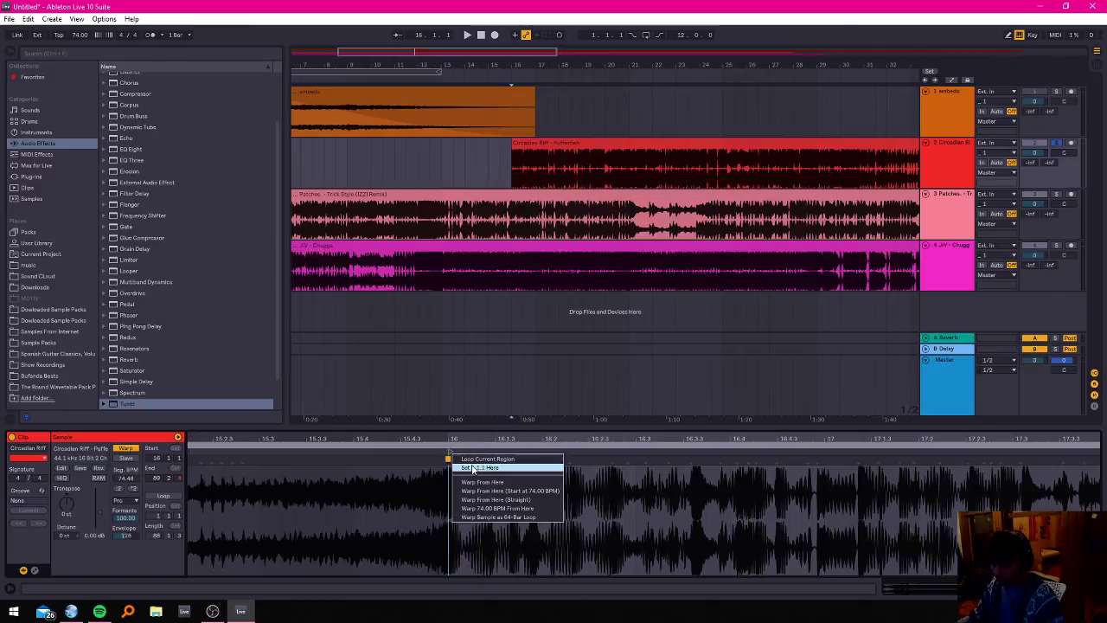
click(473, 464)
Play the Circadian clip from its new 1.1.1 point and examine the first bar's waveform against the beat grid.
drag(685, 440, 621, 503)
key(space)
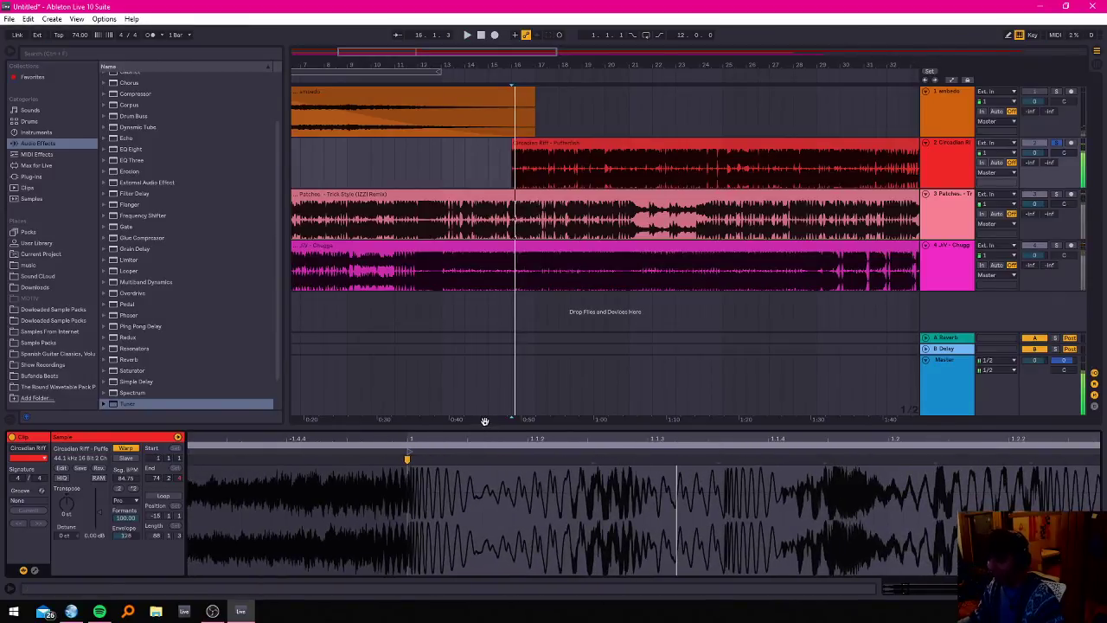
mouse_move(666, 440)
mouse_down()
mouse_move(432, 434)
mouse_move(400, 413)
mouse_move(400, 394)
mouse_up()
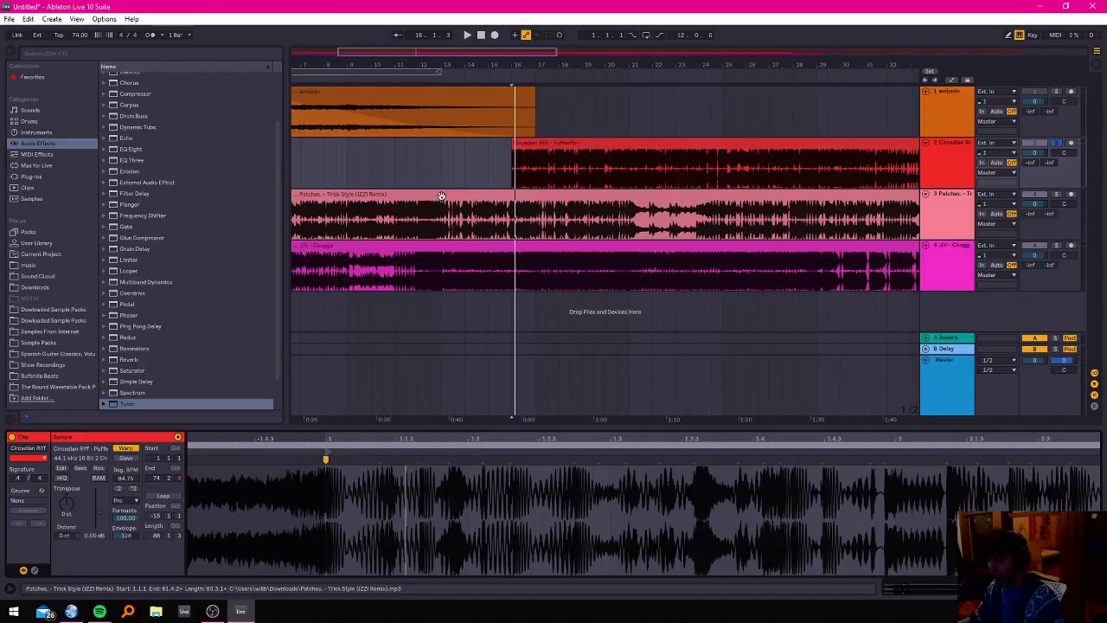
drag(478, 440, 479, 422)
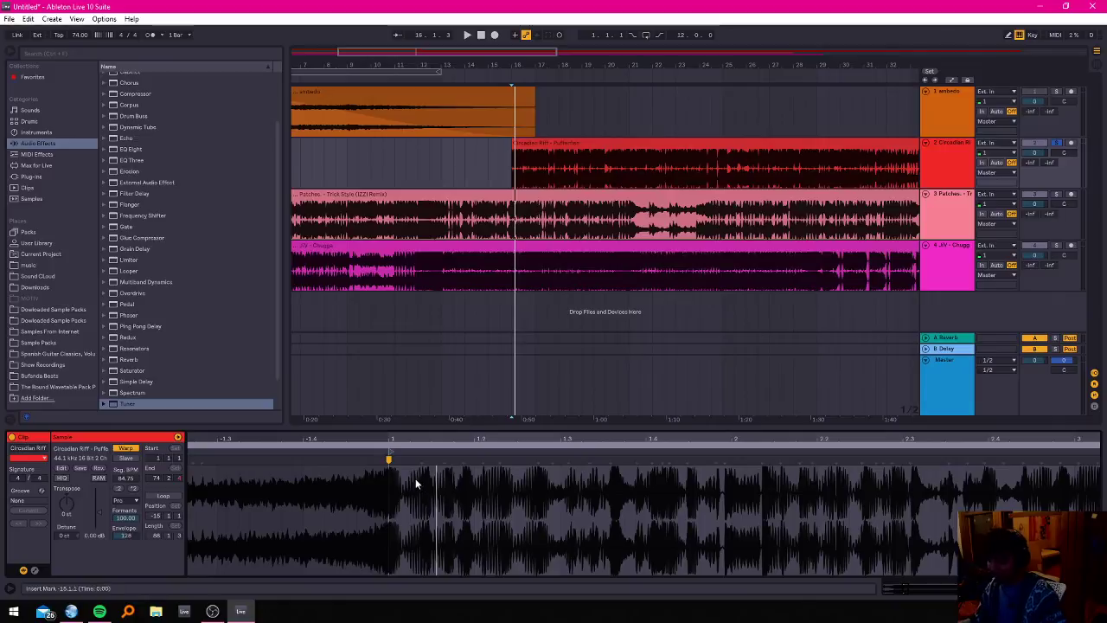
click(409, 453)
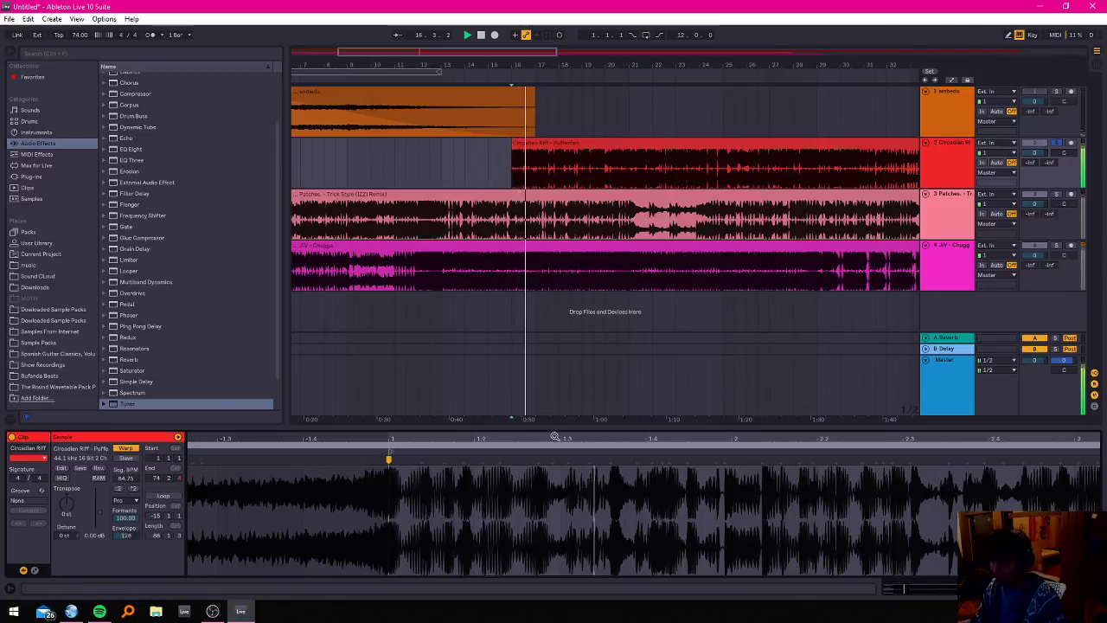
click(688, 461)
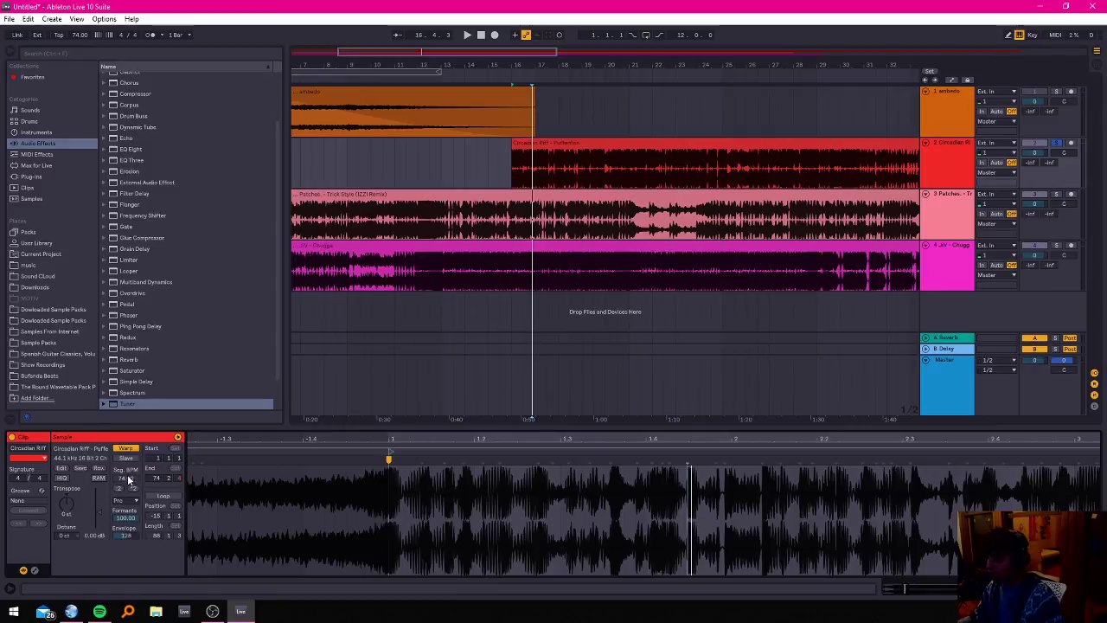
Select the Circadian sample's audio from 1.1.1 onward and examine its waveform around the warp marker.
drag(427, 442, 390, 459)
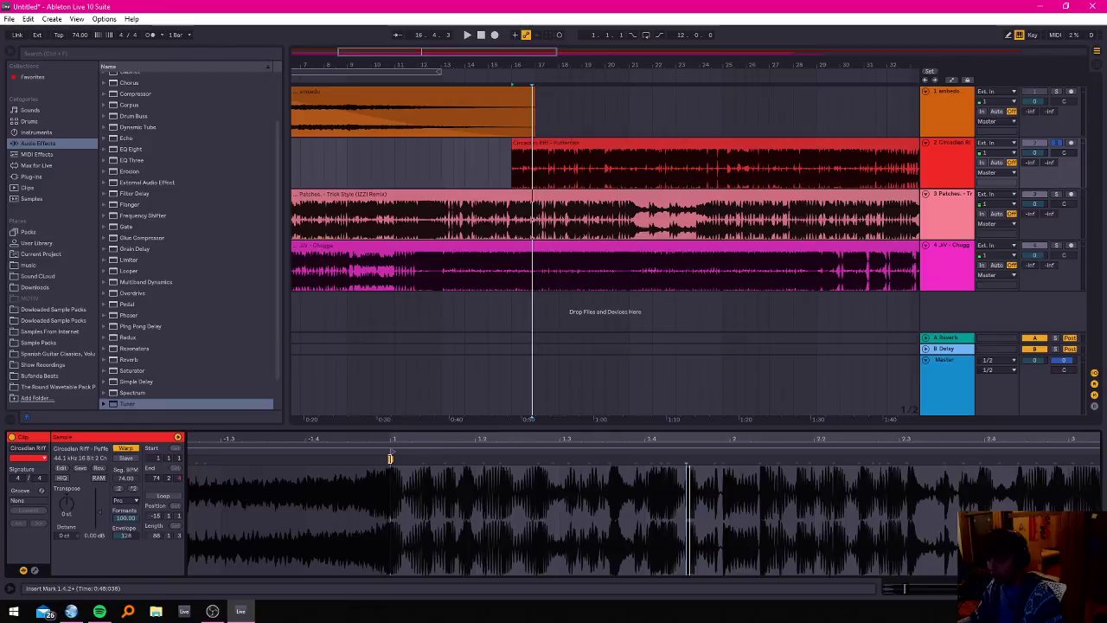
key(ctrl+a)
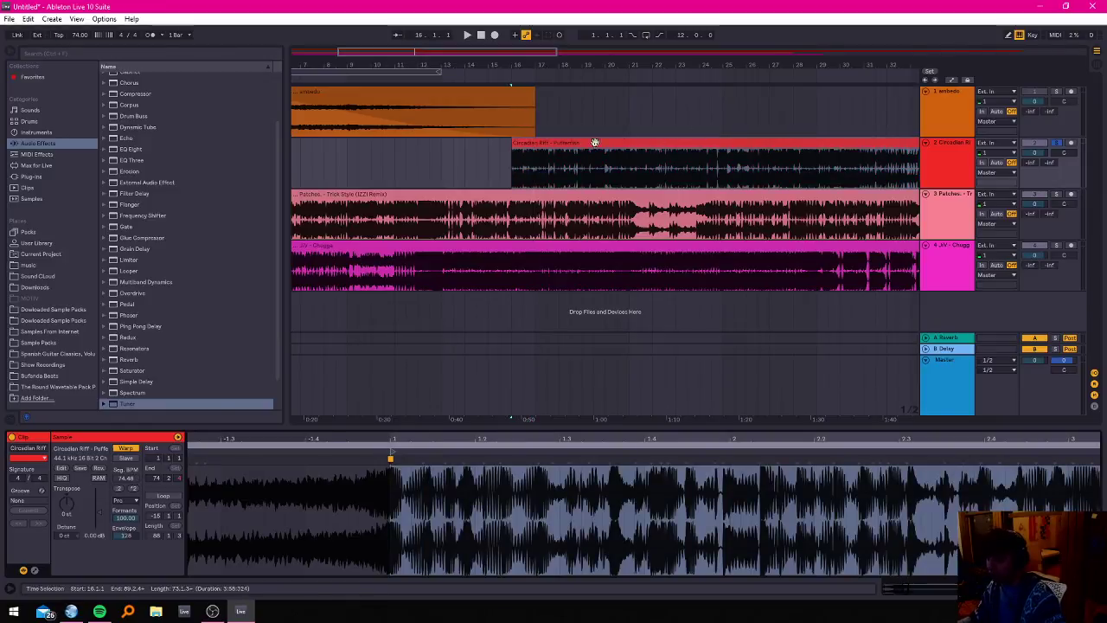
click(498, 511)
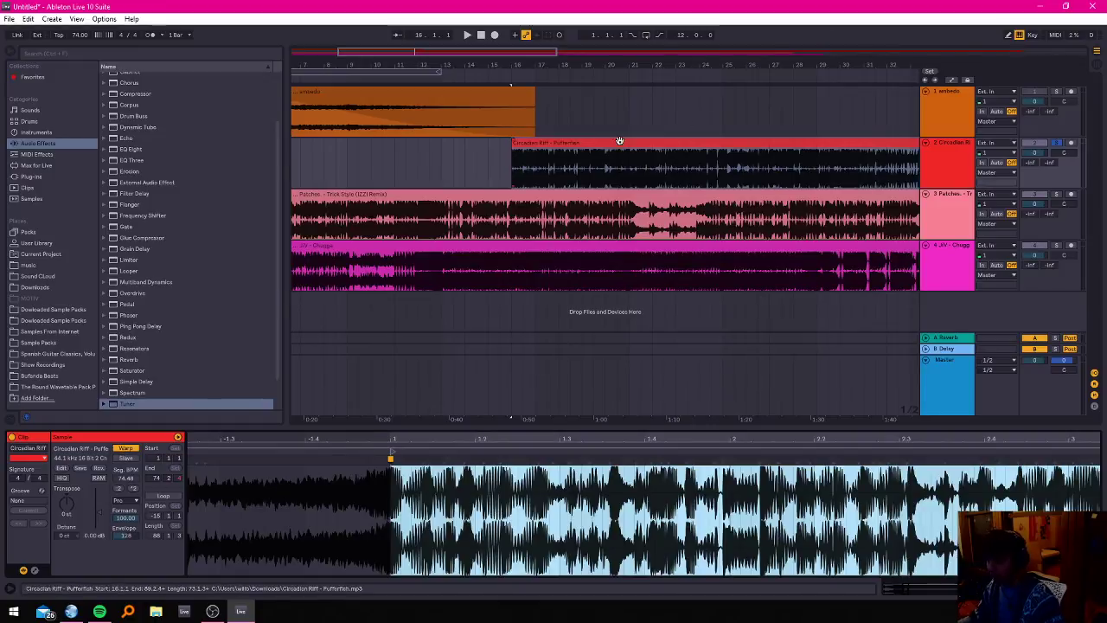
key(z)
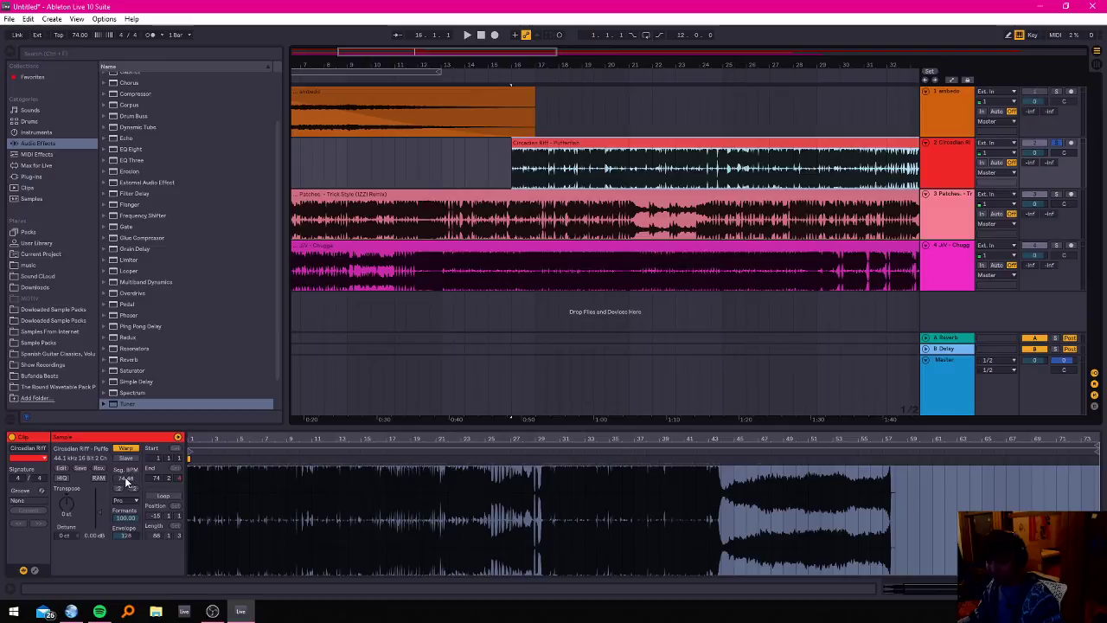
click(581, 143)
mouse_move(208, 437)
mouse_down()
mouse_move(259, 458)
mouse_move(663, 489)
mouse_move(491, 501)
mouse_move(396, 566)
mouse_up()
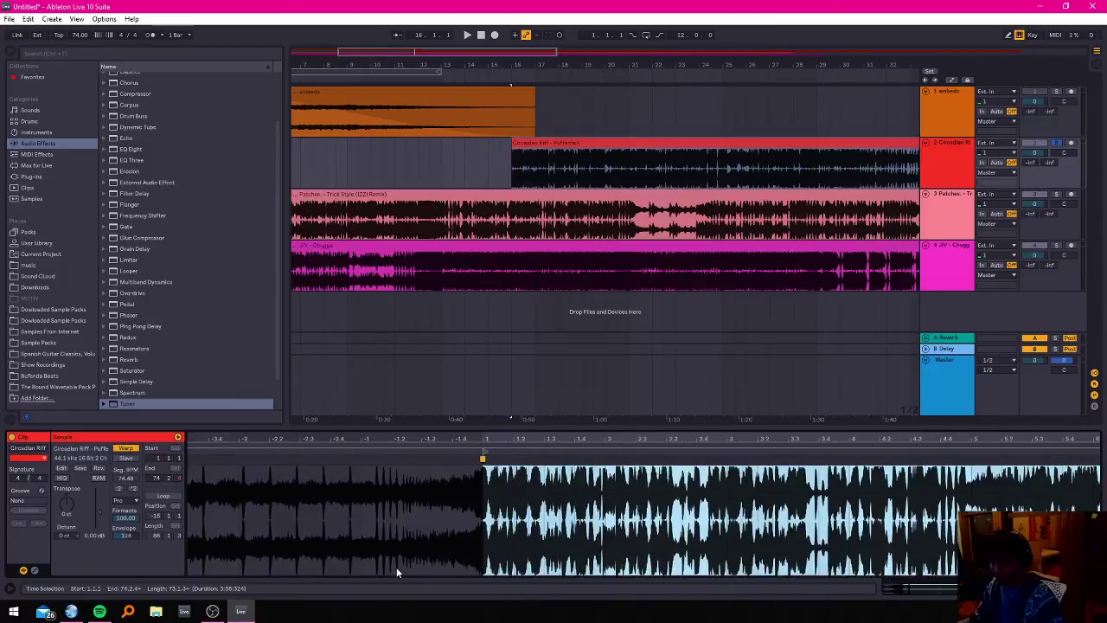
click(502, 509)
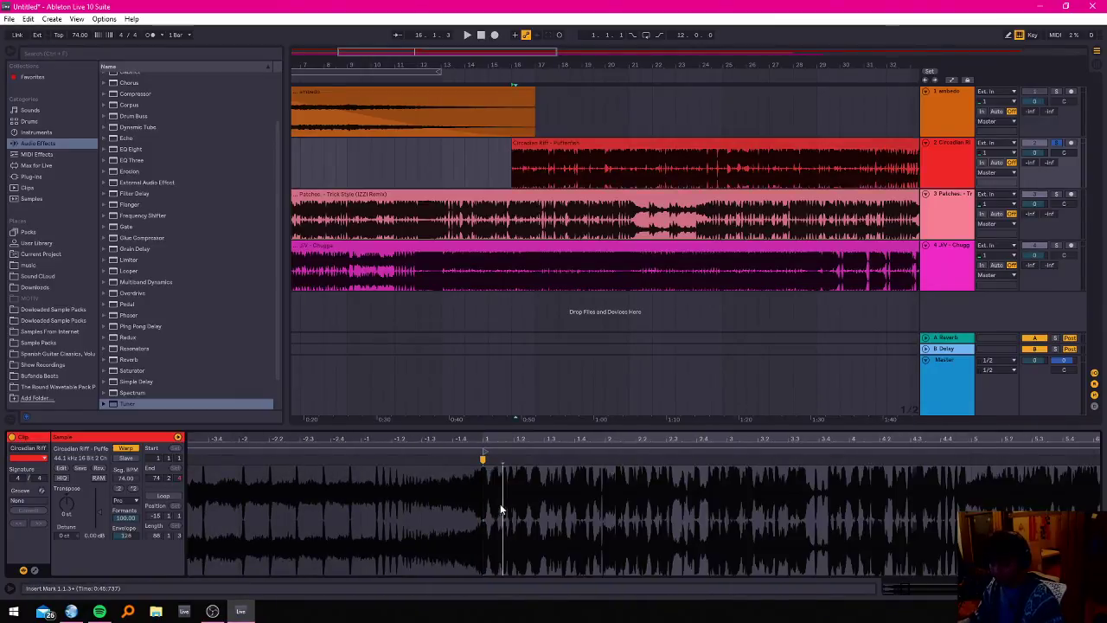
Turn Warp off and back on for the Circadian clip and play it from bar 16.
click(125, 449)
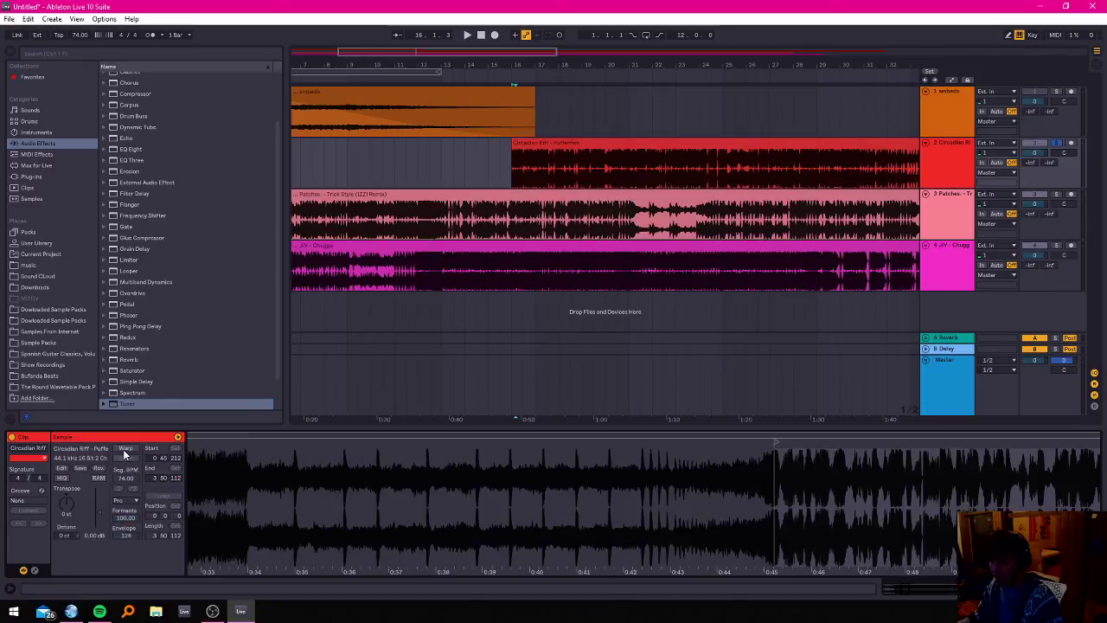
click(125, 449)
click(496, 344)
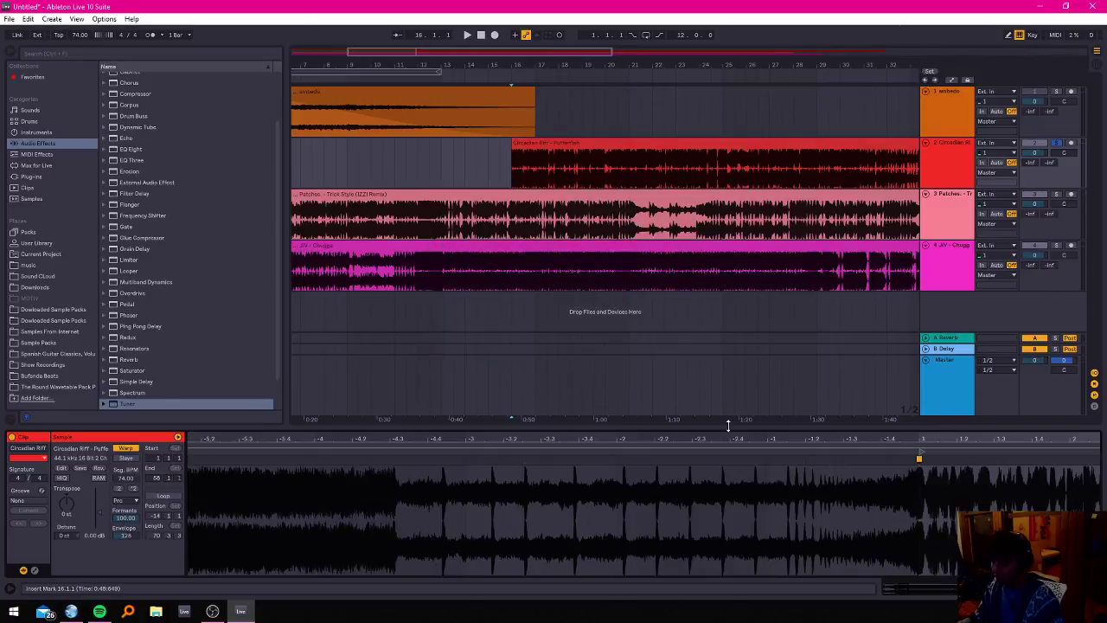
key(space)
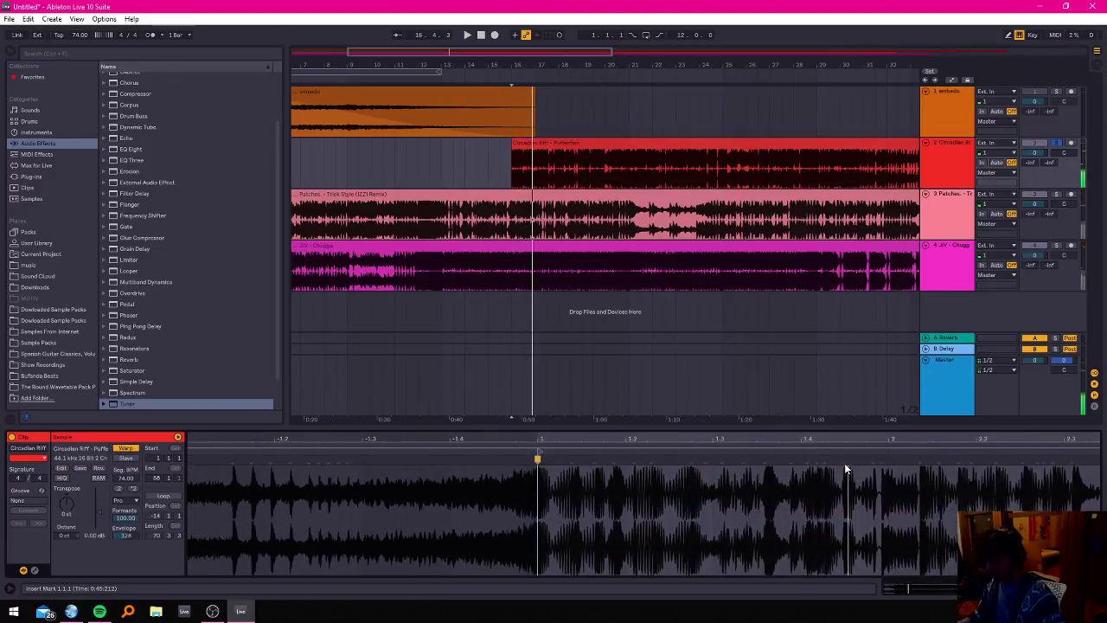
Adjust the Circadian clip's segment BPM to 85.00, replaying it from bar 16 between changes.
mouse_move(846, 470)
mouse_down()
mouse_move(830, 470)
mouse_move(856, 471)
mouse_move(846, 472)
mouse_up()
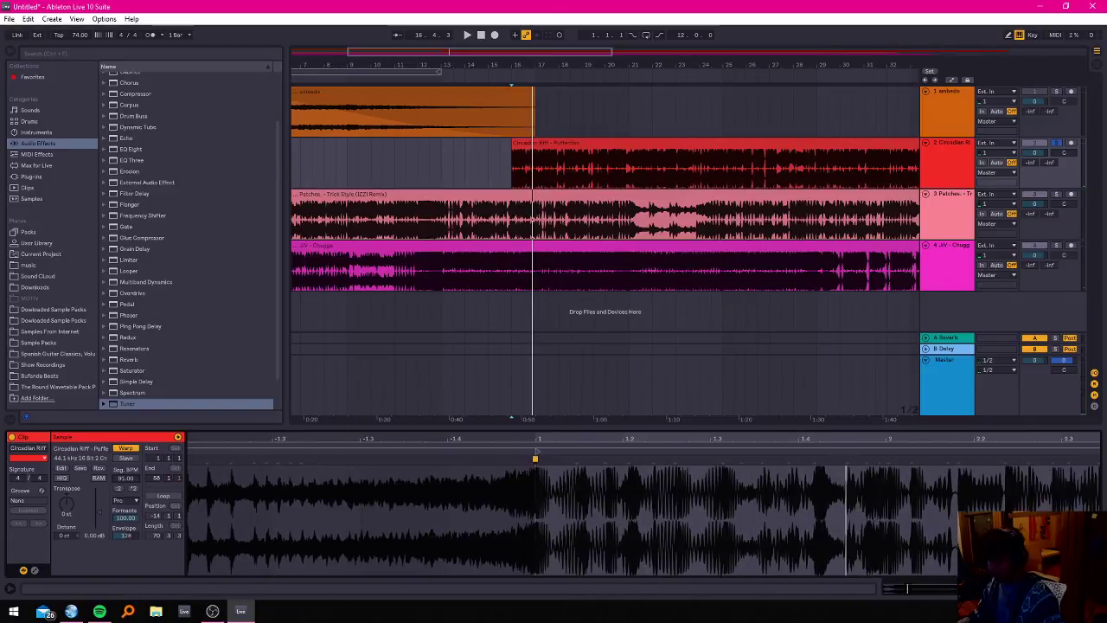
mouse_move(137, 478)
mouse_down()
mouse_move(136, 490)
mouse_move(138, 480)
mouse_up()
key(space)
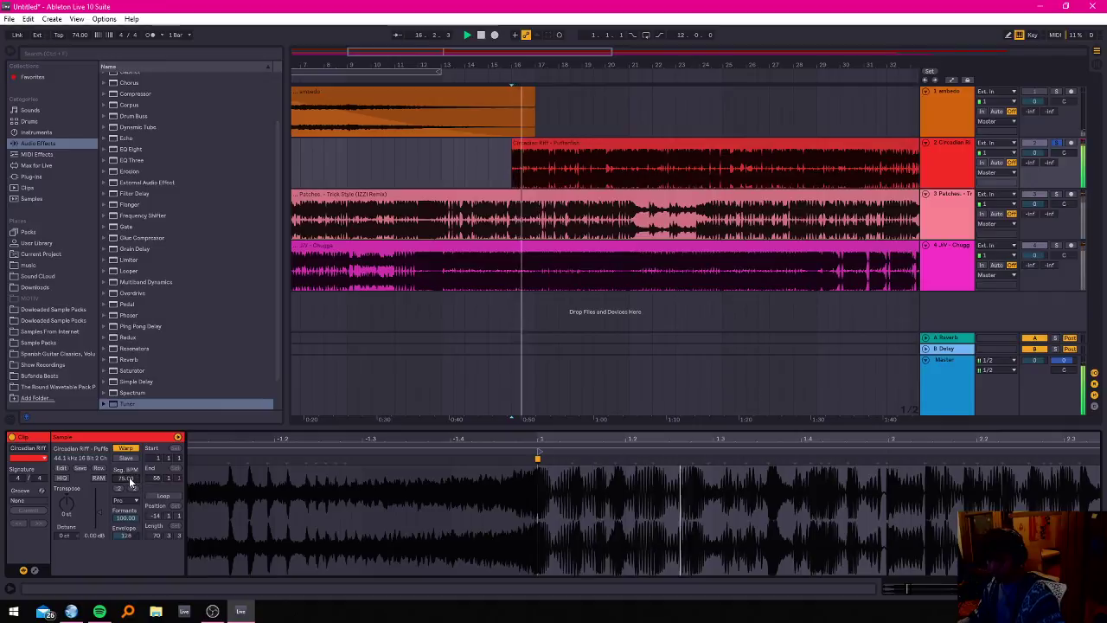
drag(130, 482, 130, 484)
key(space)
key(space)
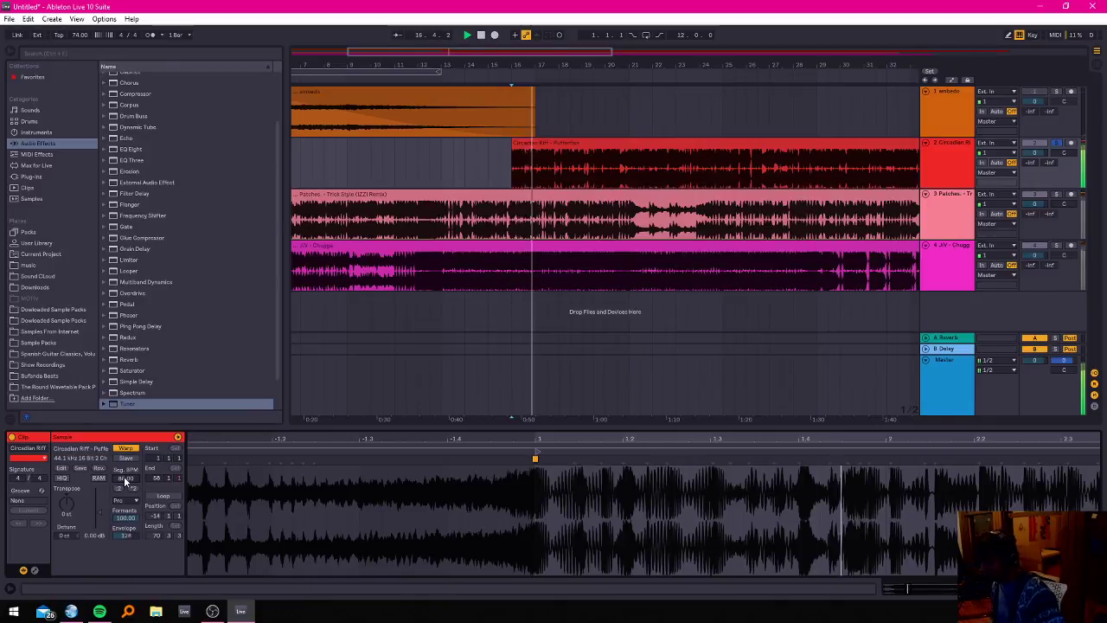
key(space)
key(space)
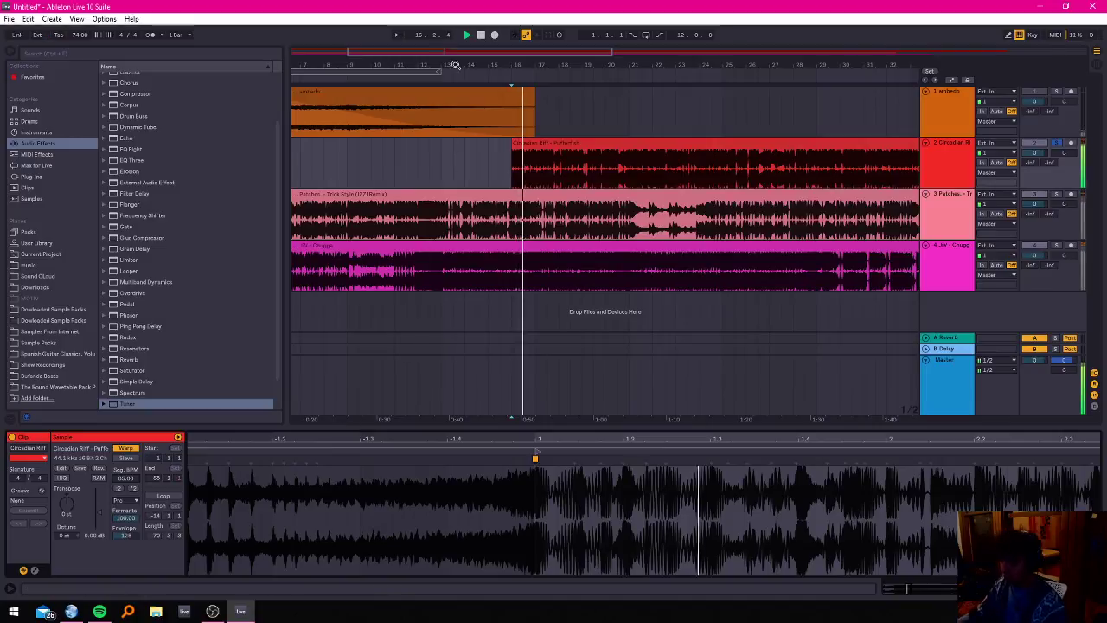
drag(557, 65, 556, 49)
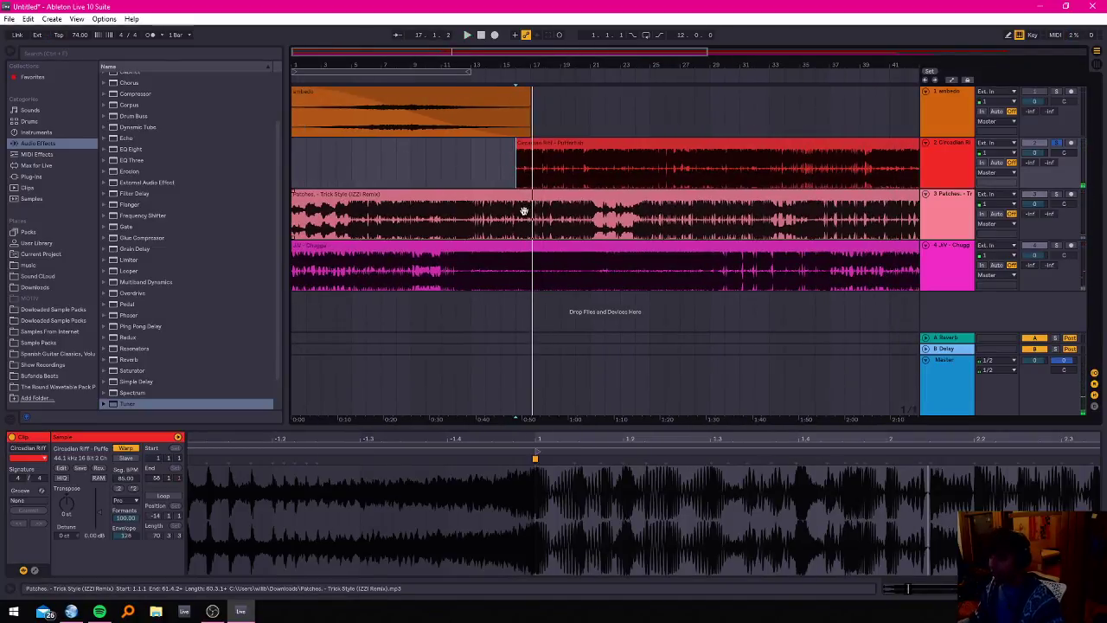
Show the Circadian track's devices, select Auto Filter among the audio effects, and unsolo the track.
click(954, 153)
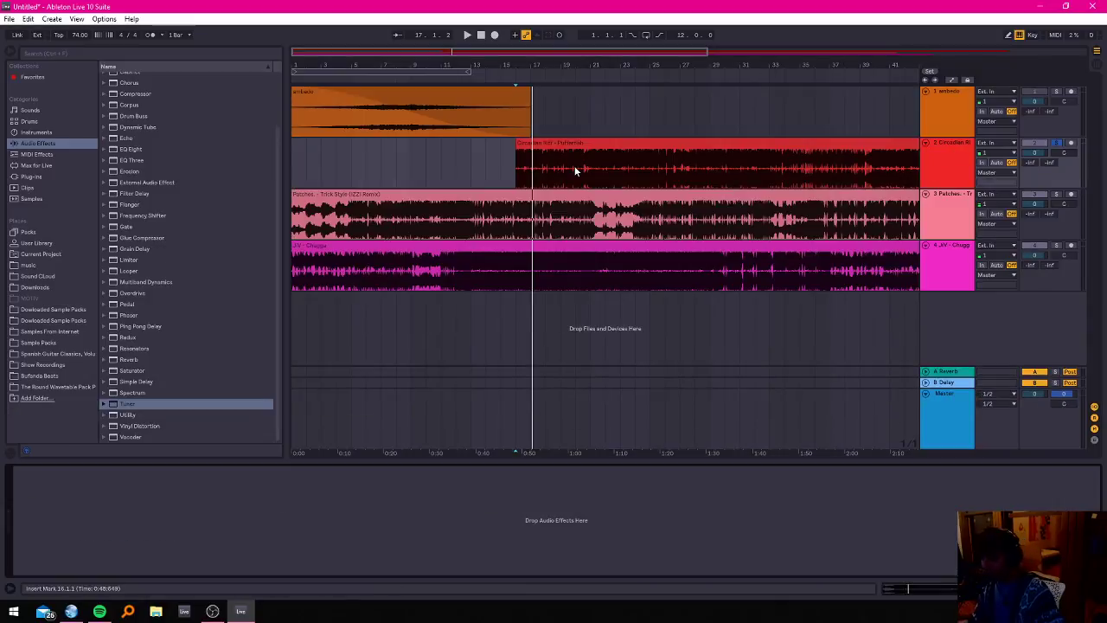
scroll(143, 206, up, 3)
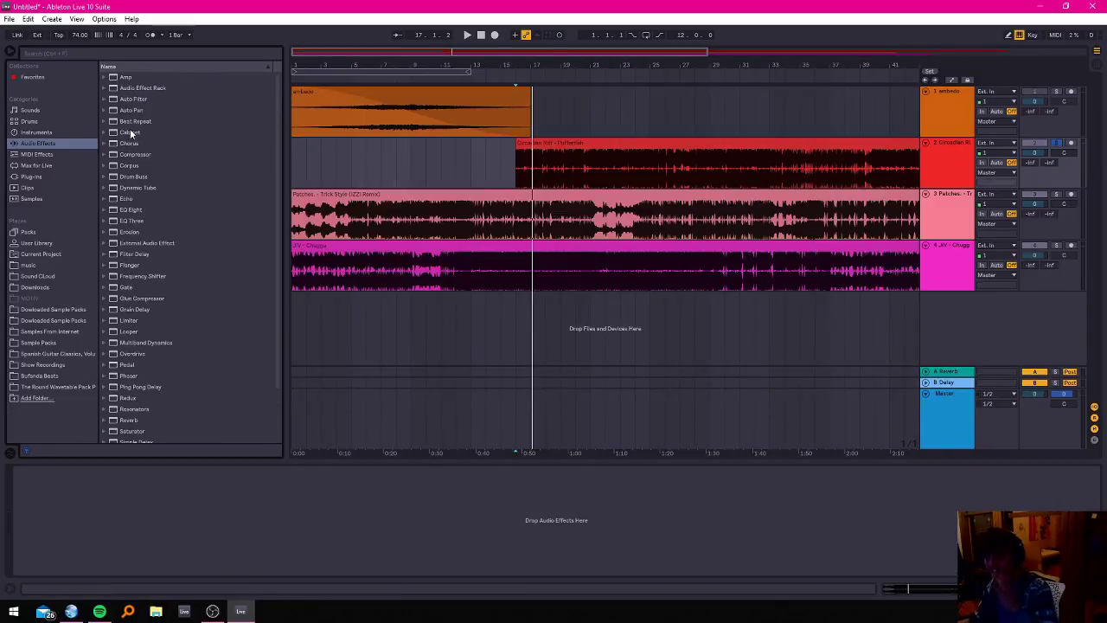
click(136, 100)
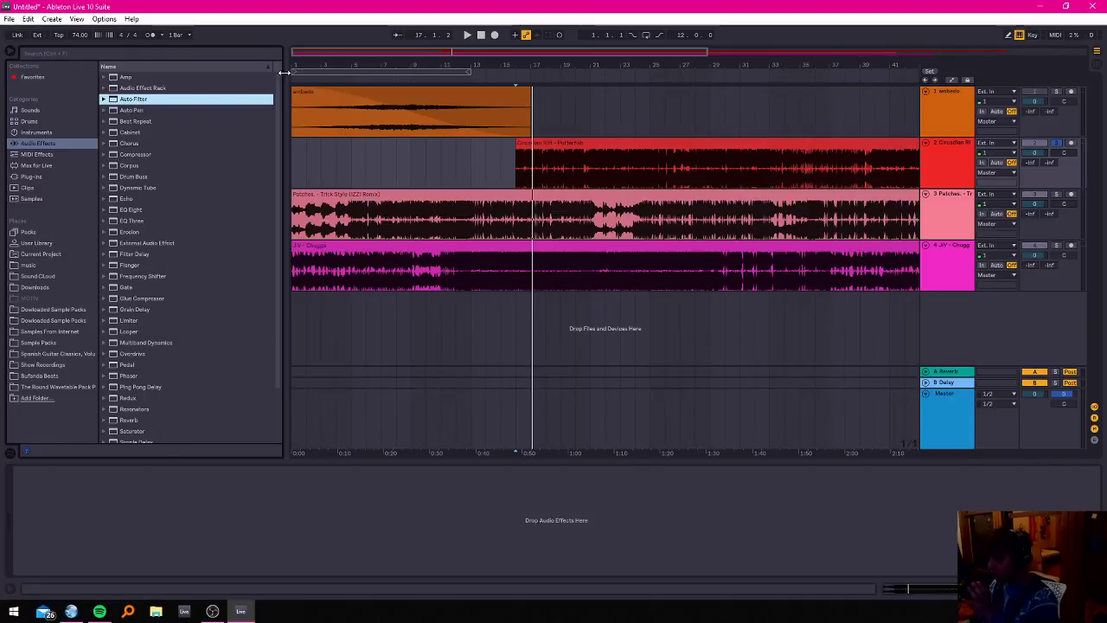
click(1063, 151)
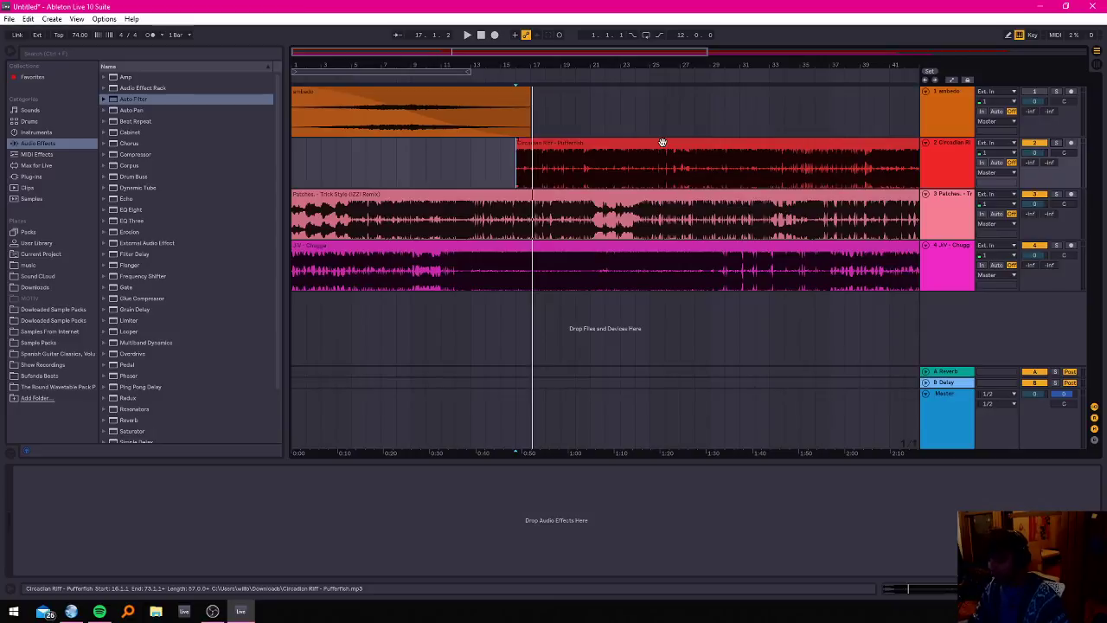
Move the Circadian Riff clip so it starts at bar 13.
ctrl+scroll(509, 161, up, 2)
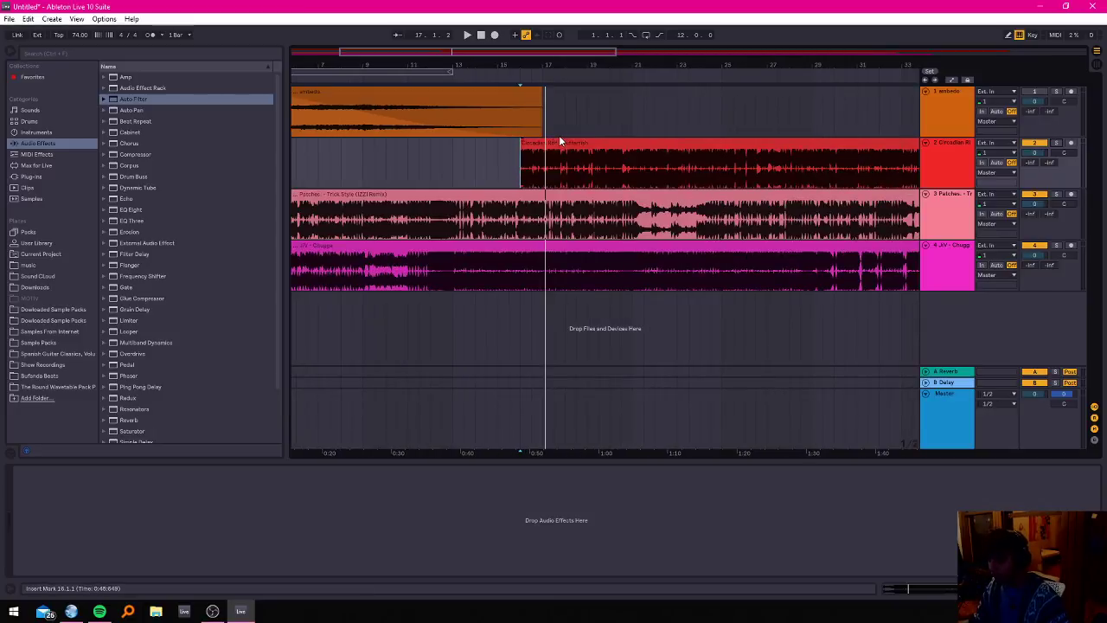
mouse_move(559, 142)
mouse_down()
mouse_move(546, 151)
mouse_move(563, 151)
mouse_up()
ctrl+scroll(394, 193, up, 3)
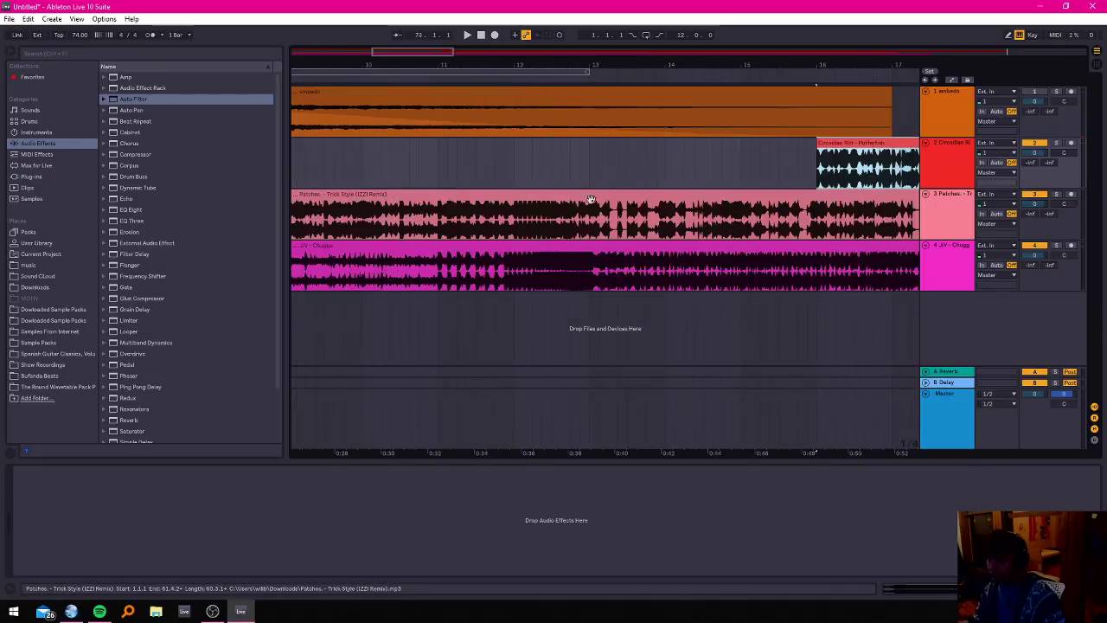
drag(848, 146, 628, 172)
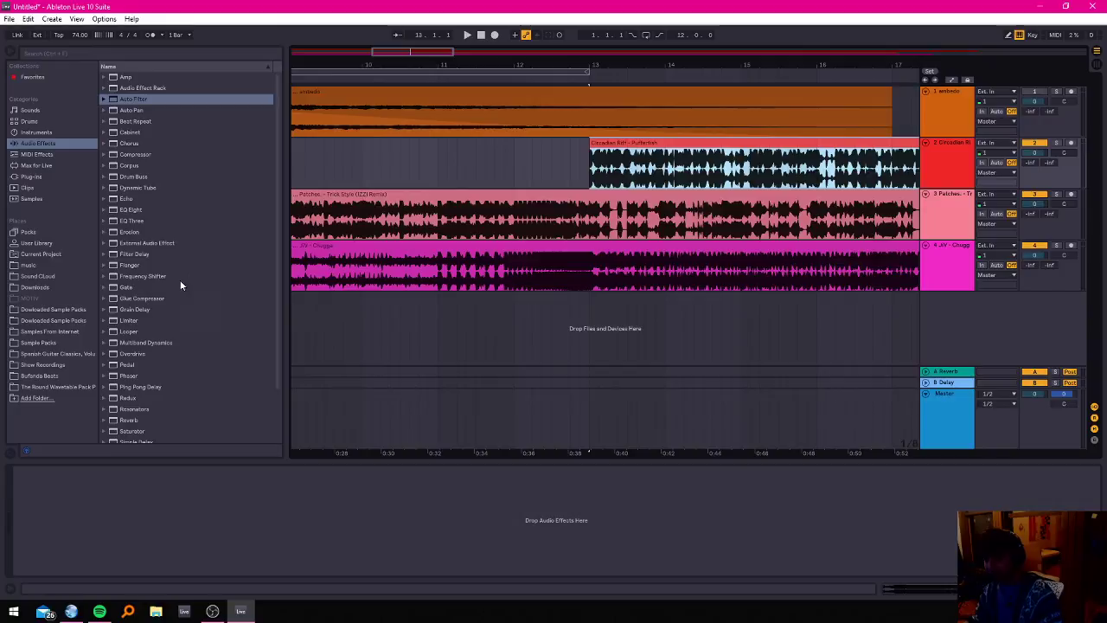
Add an Auto Filter to the Circadian track and raise its filter frequency to 19.9 kHz.
scroll(152, 259, down, 3)
scroll(154, 260, up, 3)
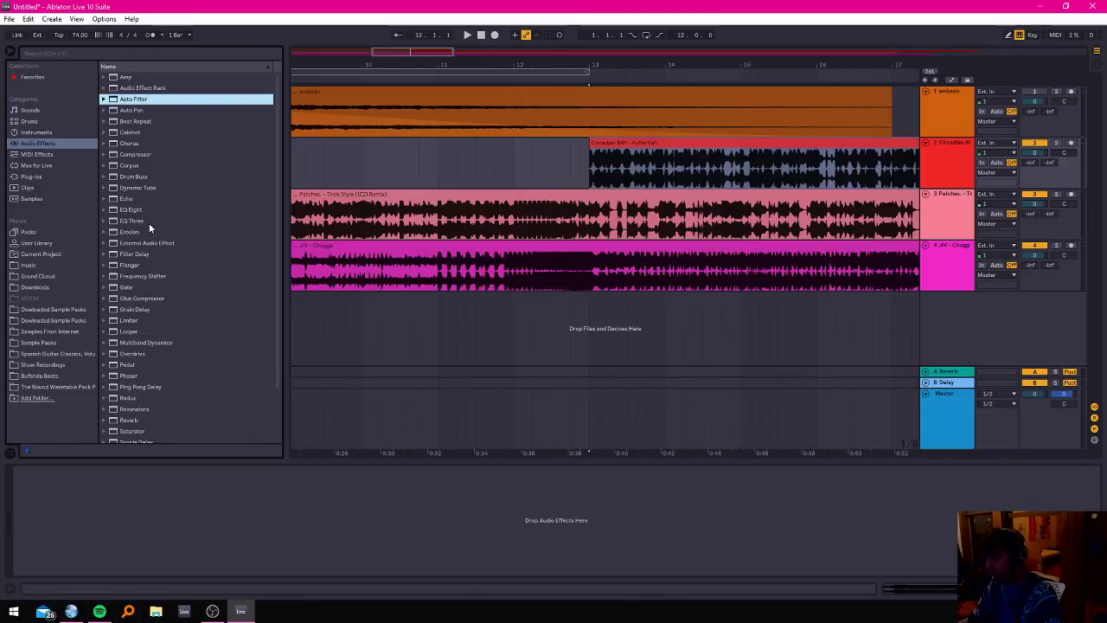
scroll(152, 242, down, 1)
scroll(148, 195, up, 1)
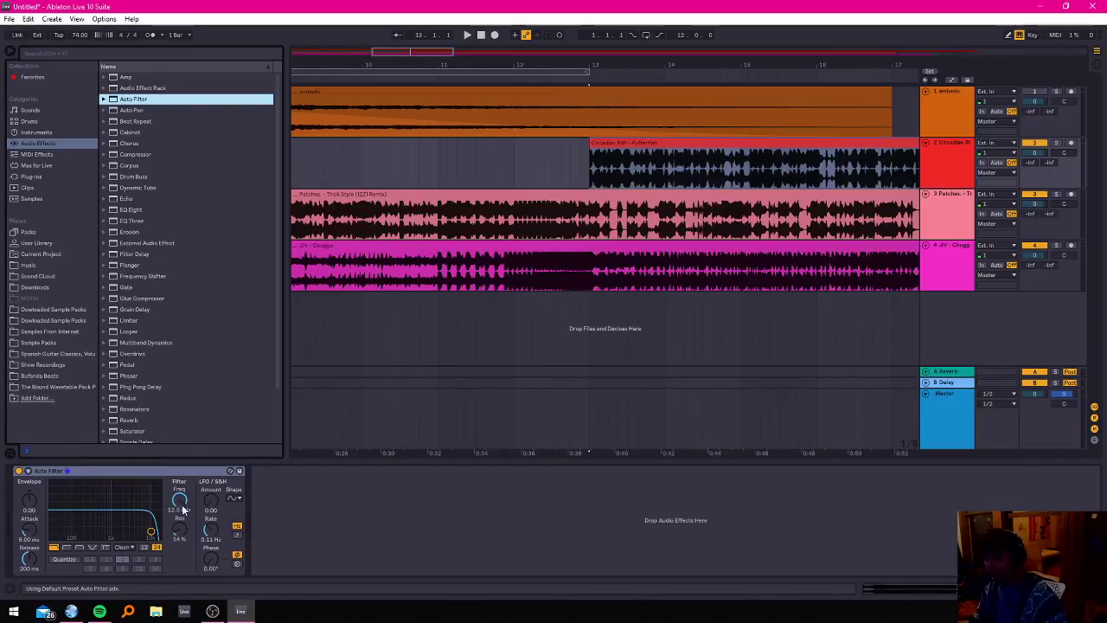
drag(194, 500, 218, 430)
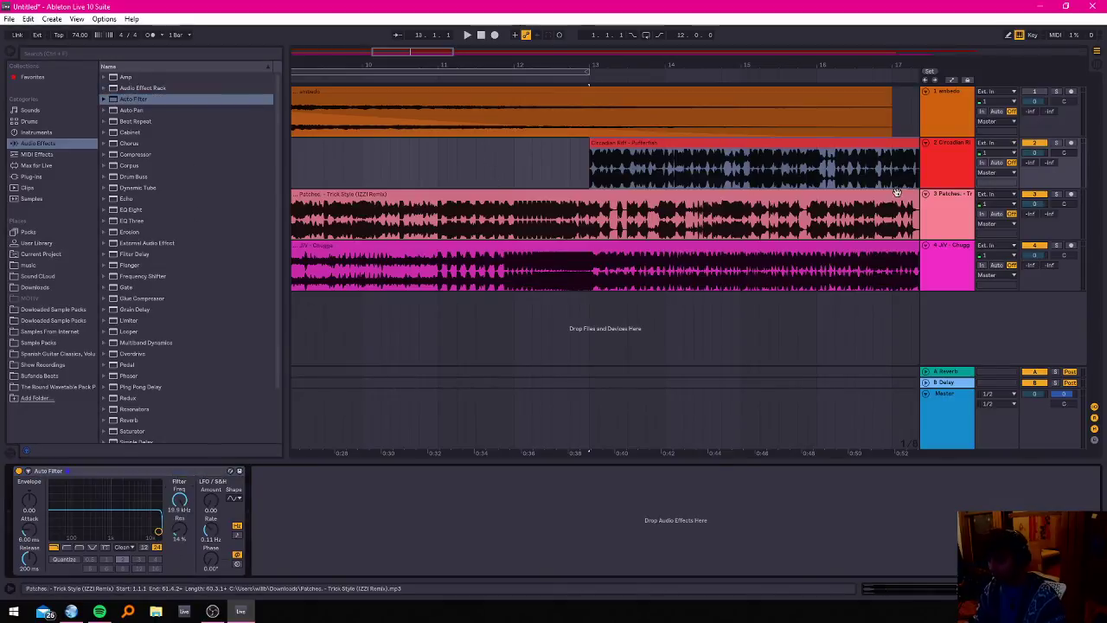
Add an Auto Filter to the Patches and Chugga tracks, raising the Chugga filter's frequency to 19.9 kHz.
click(954, 196)
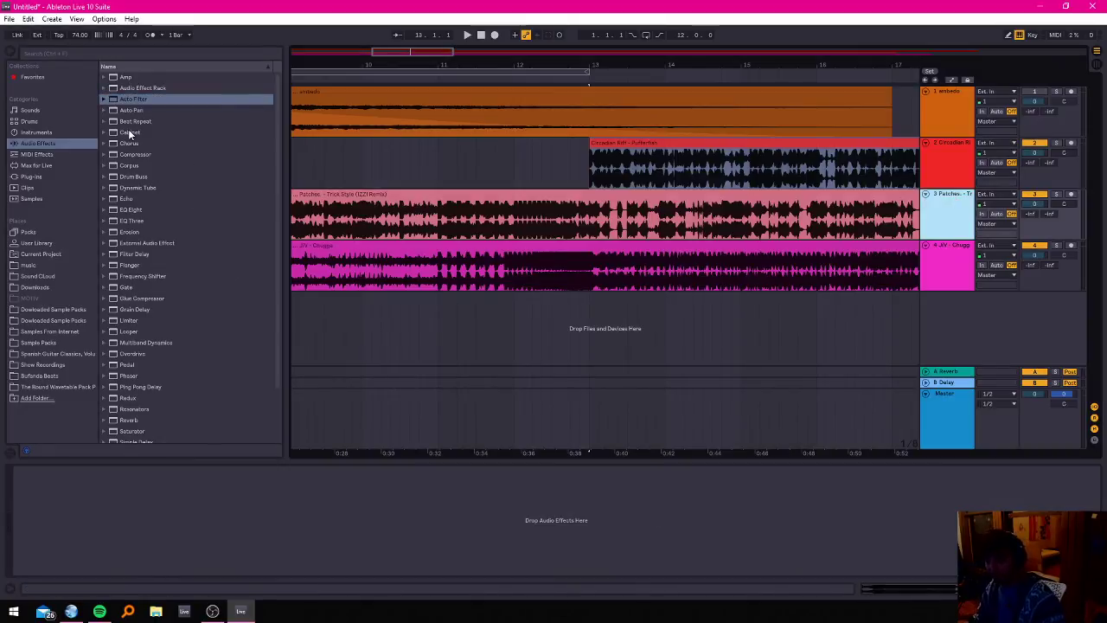
double_click(135, 99)
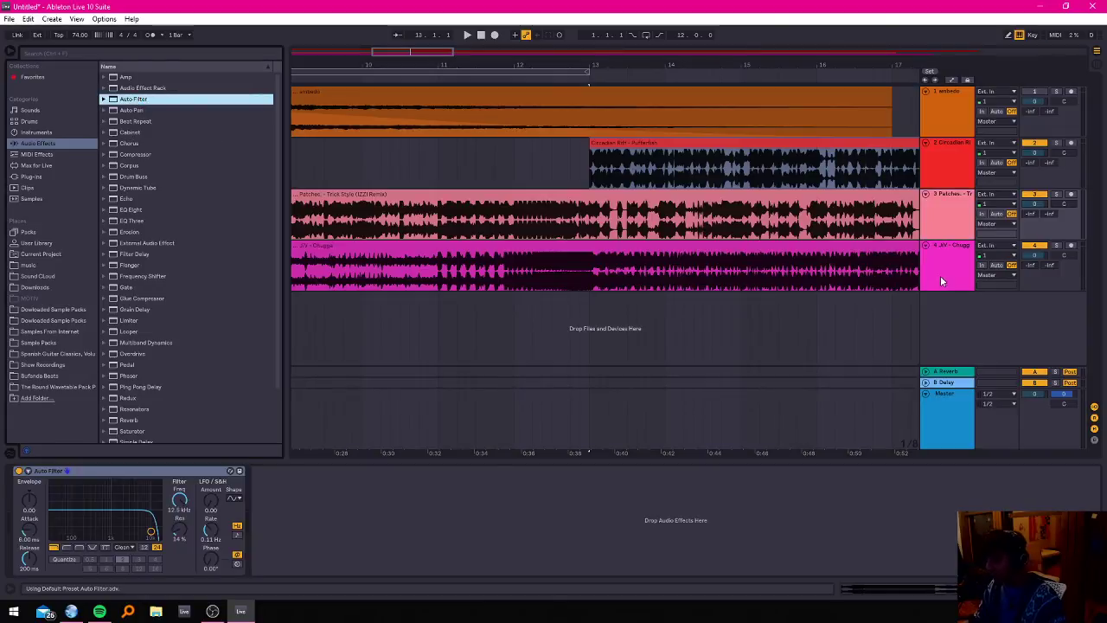
click(940, 275)
scroll(167, 223, down, 3)
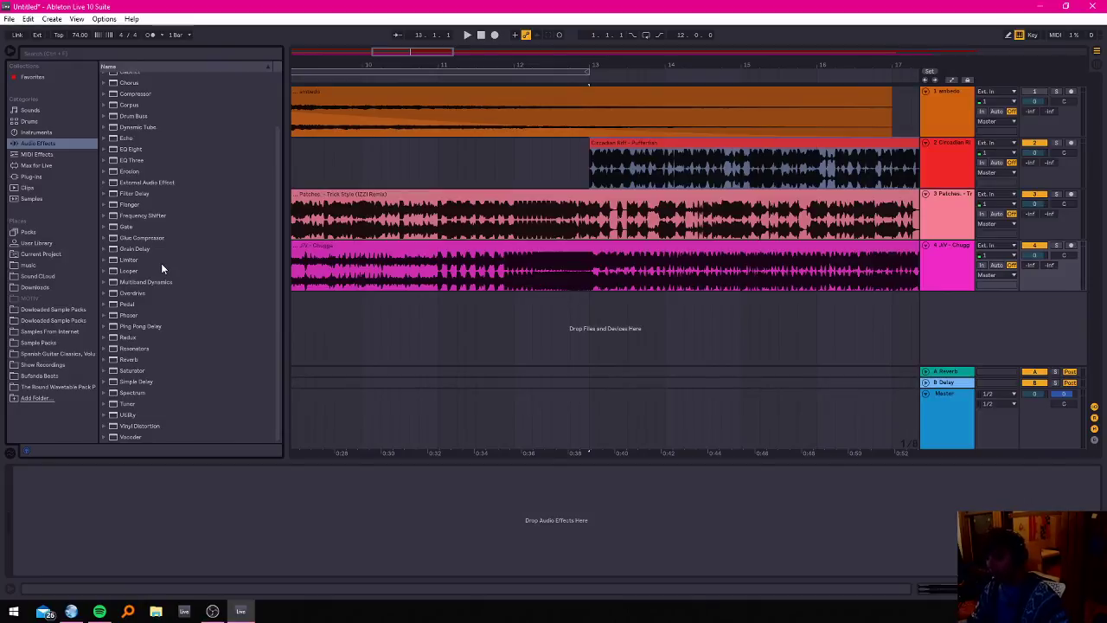
scroll(161, 263, up, 3)
click(142, 94)
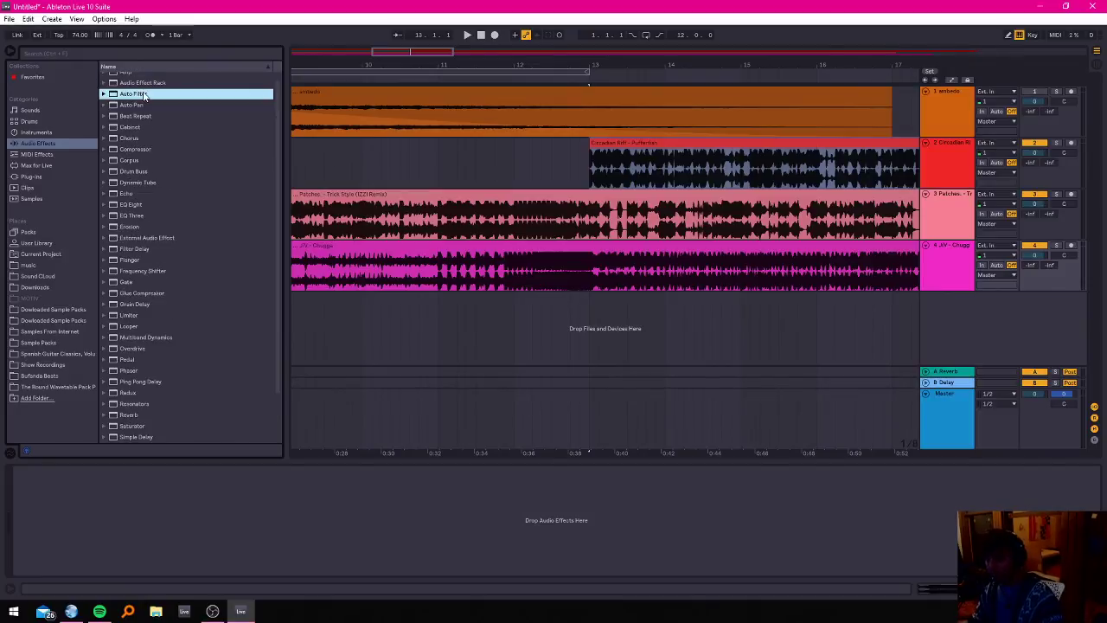
double_click(144, 95)
drag(179, 504, 179, 485)
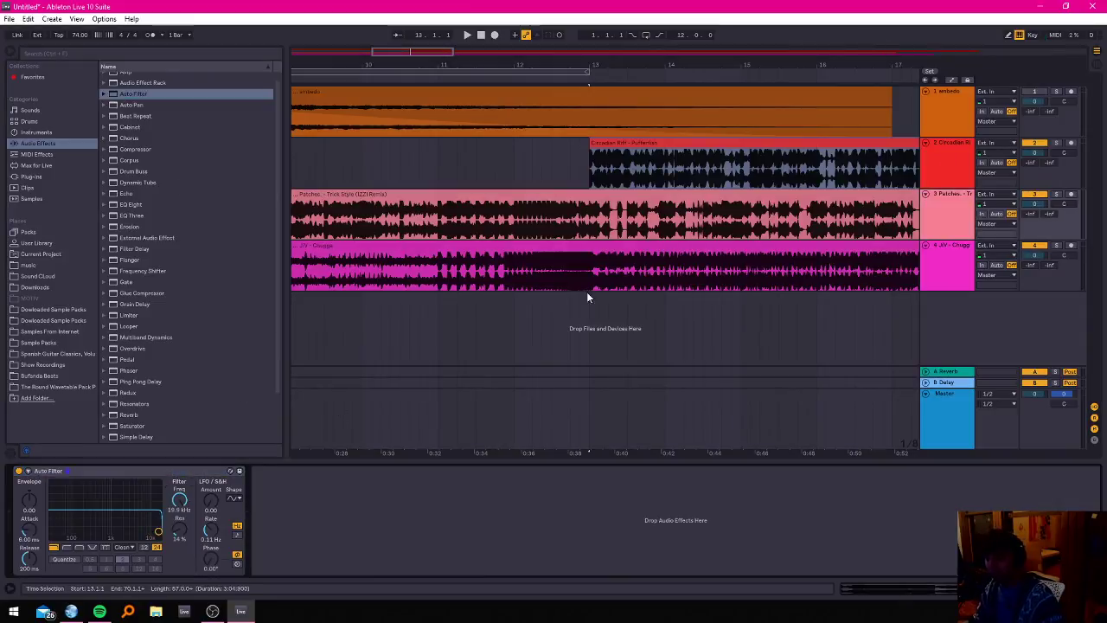
Look through the list of audio effects and check the devices on the Circadian and Patches tracks.
click(963, 165)
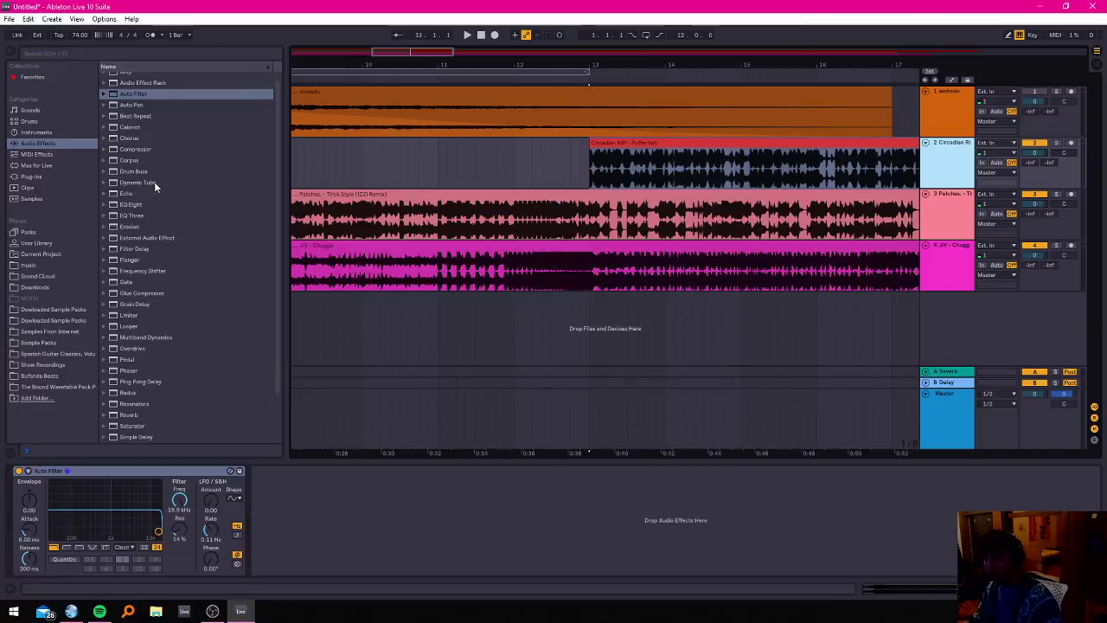
scroll(144, 203, down, 1)
scroll(143, 225, up, 2)
scroll(142, 224, down, 5)
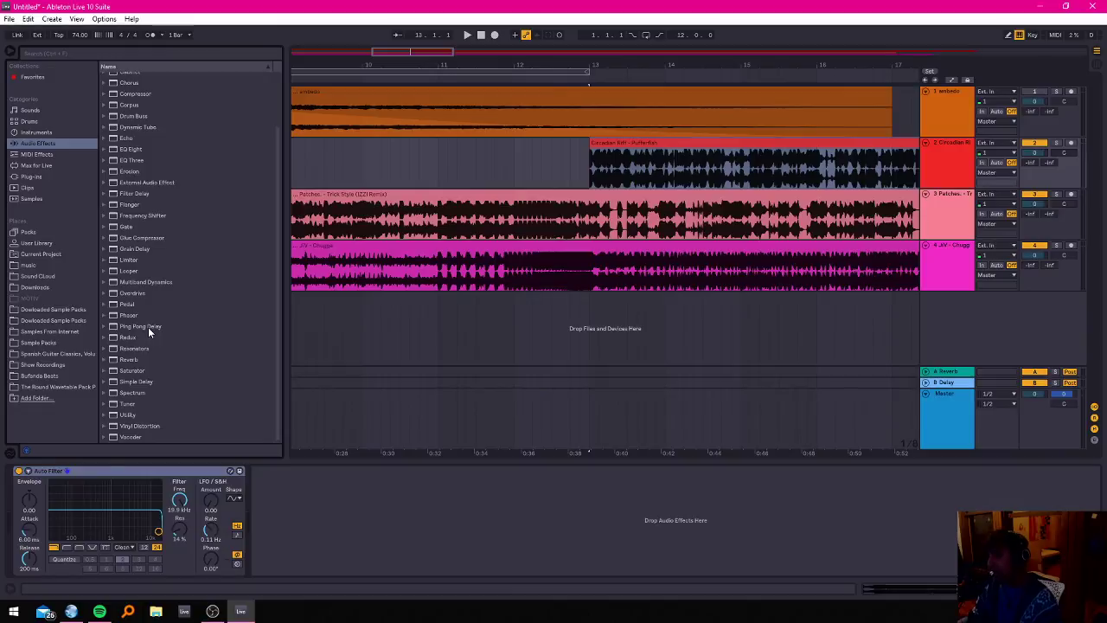
scroll(168, 288, up, 5)
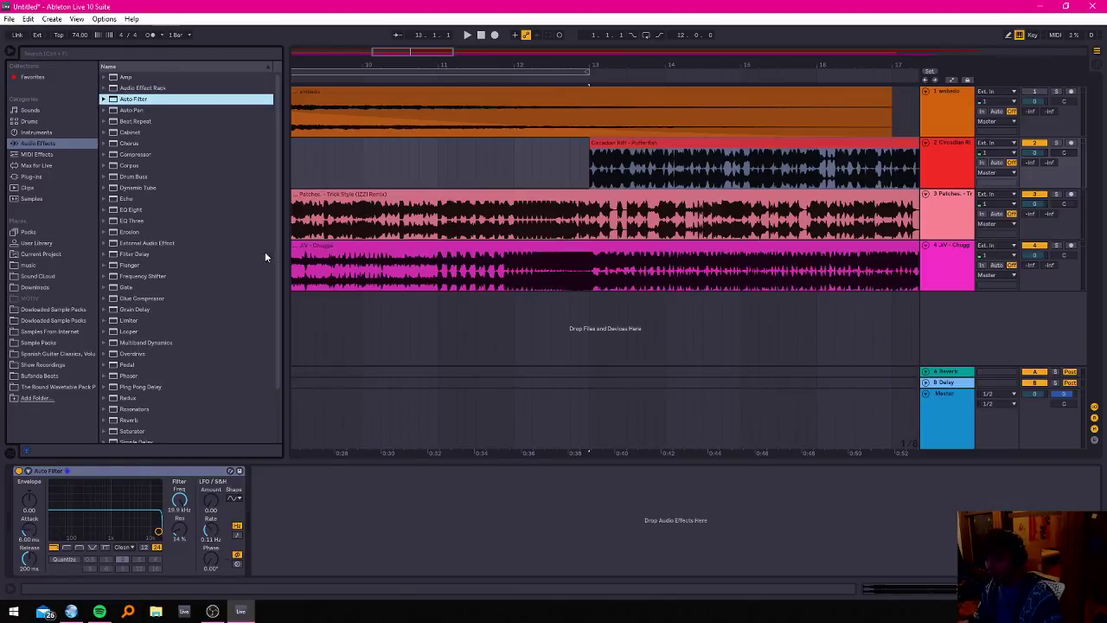
click(956, 165)
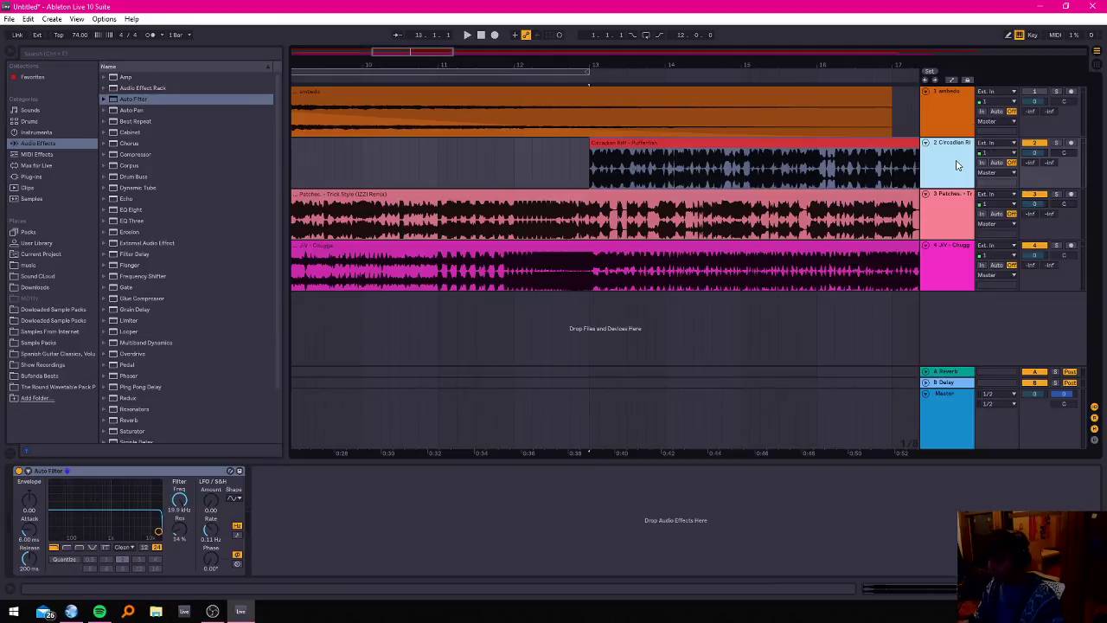
click(951, 200)
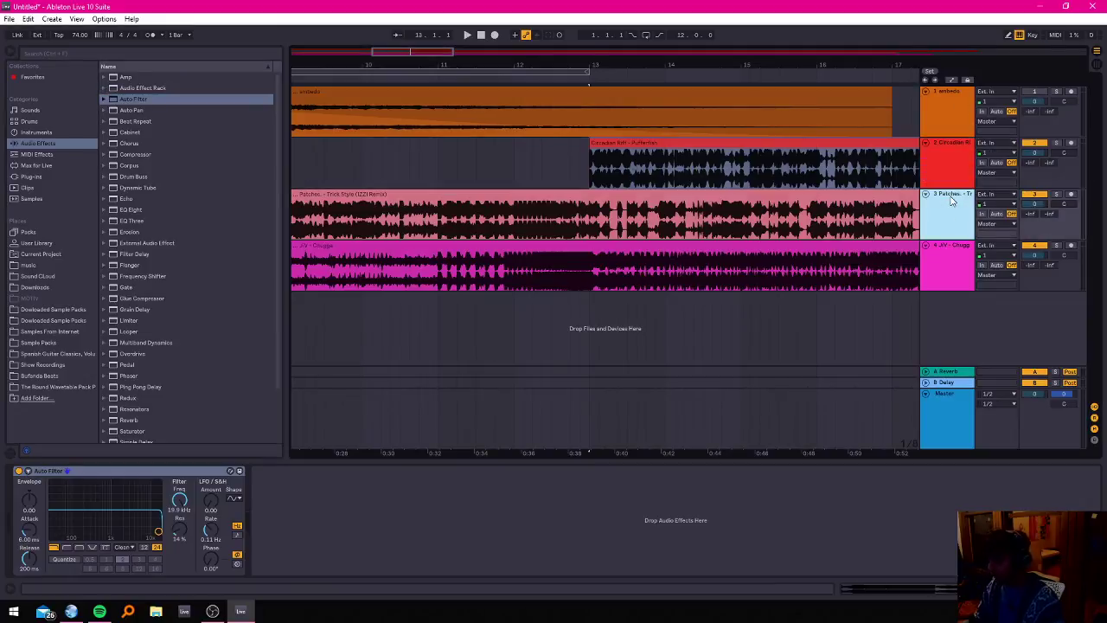
click(939, 144)
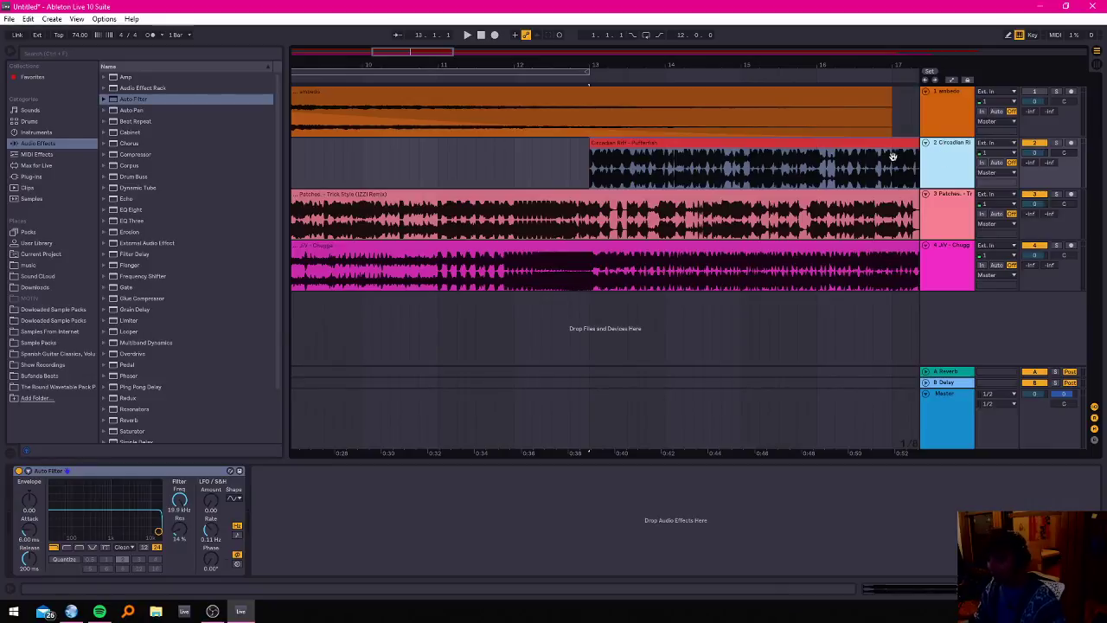
scroll(151, 223, down, 5)
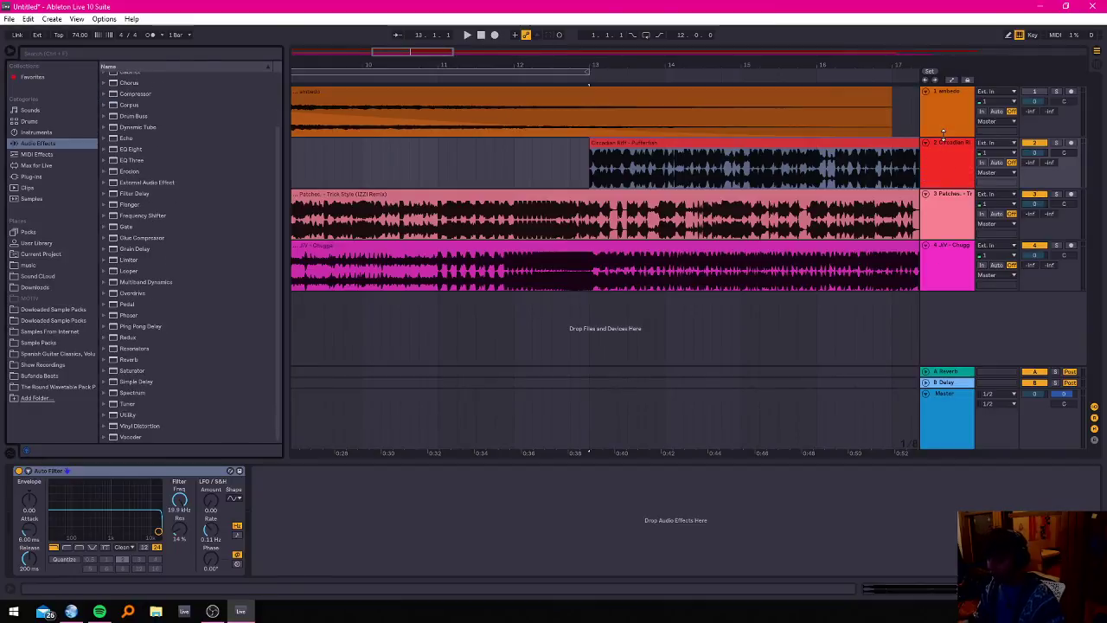
click(944, 163)
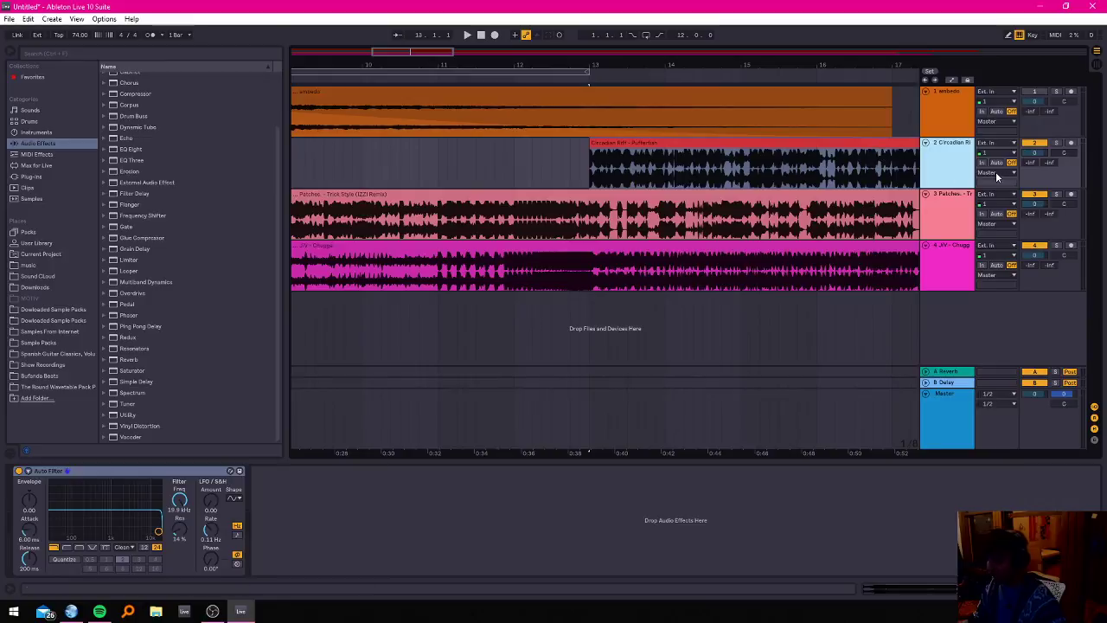
Play the arrangement from bar 13, and view the Circadian clip's settings and the Chugga track's devices.
key(space)
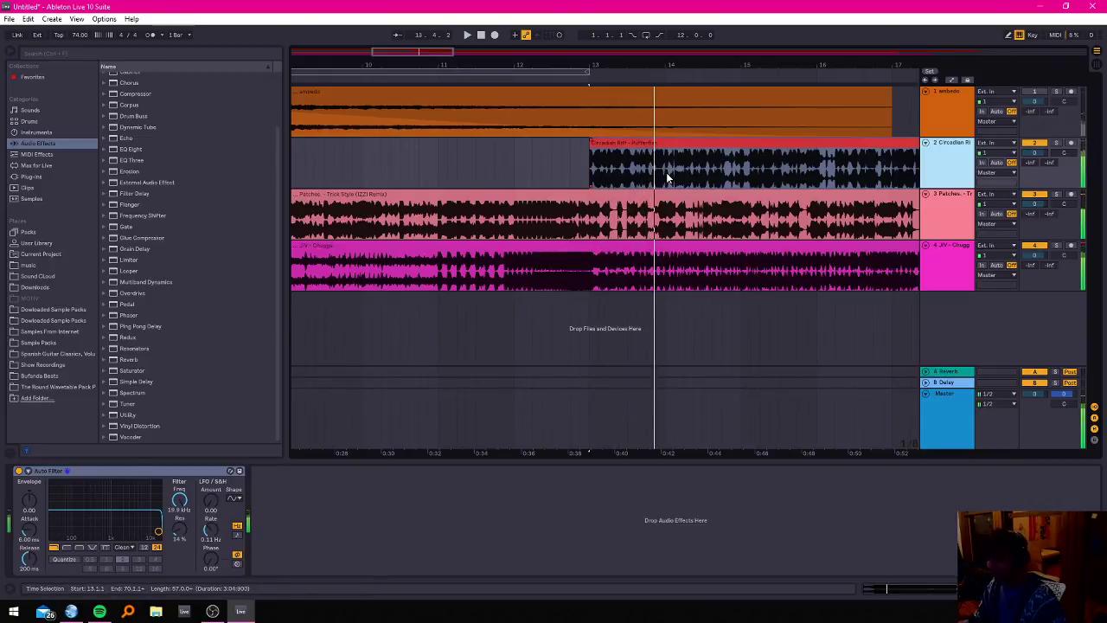
double_click(667, 177)
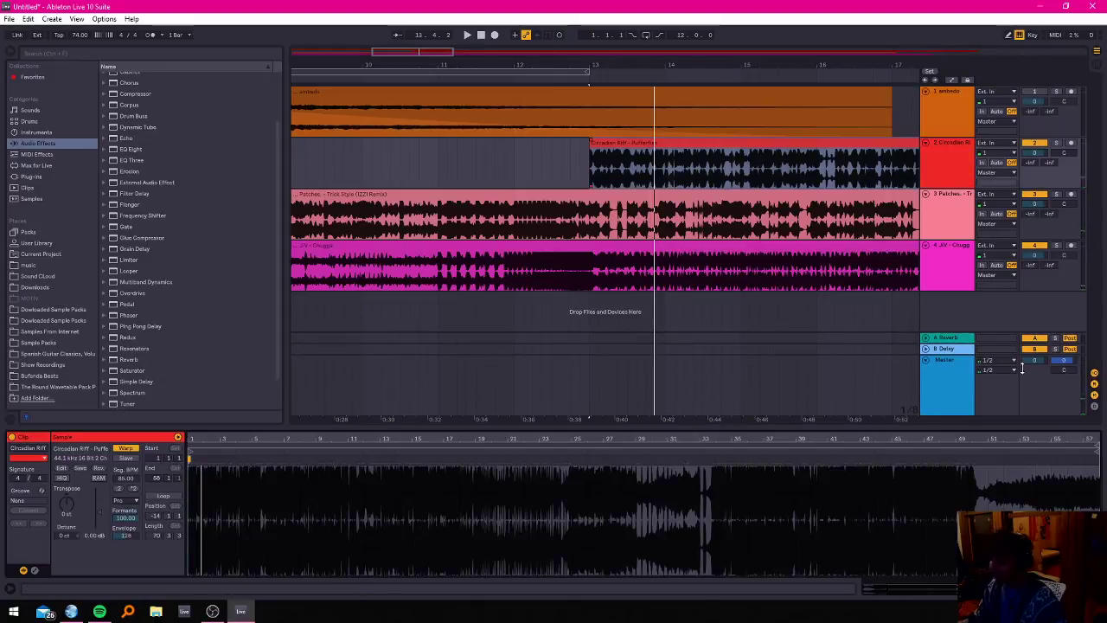
click(955, 248)
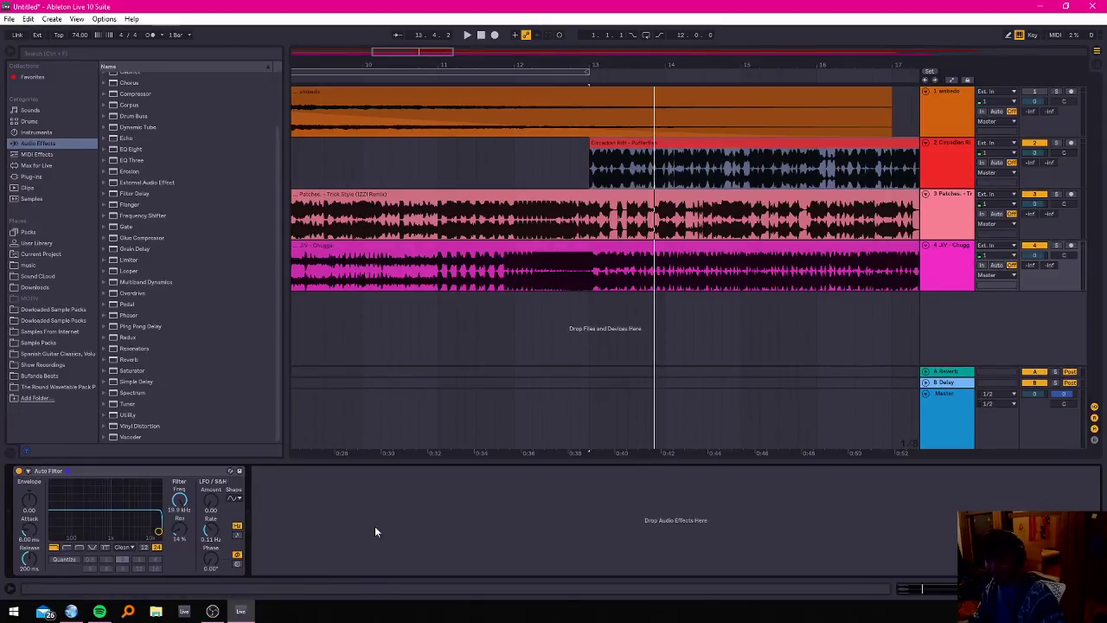
Open the Chugga clip's settings, play the arrangement from the start and set the project tempo to 91 BPM.
click(638, 255)
key(space)
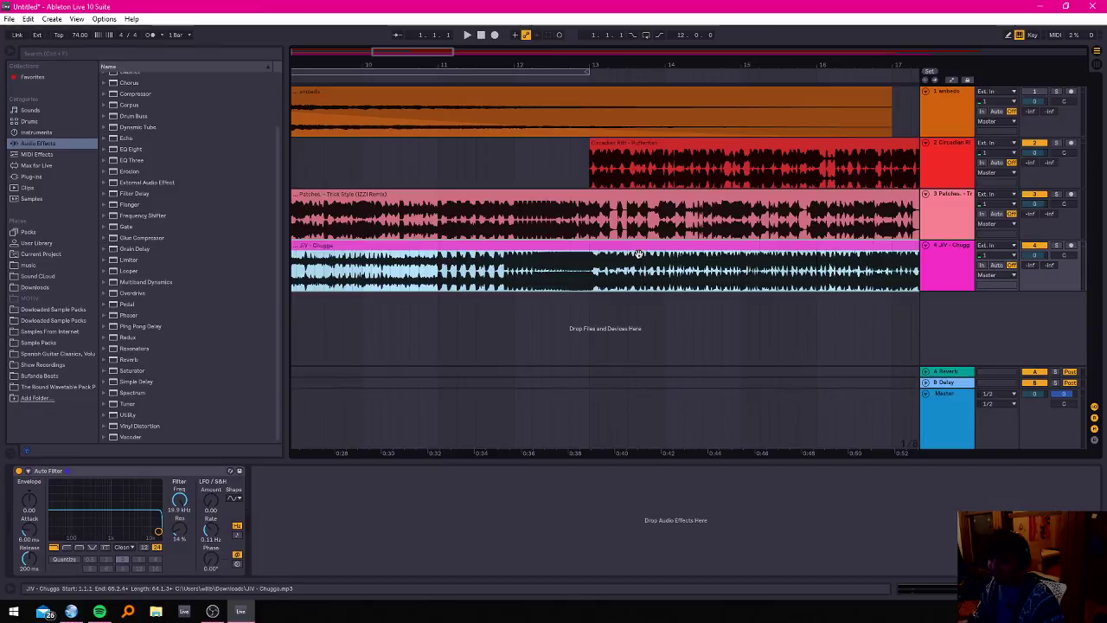
double_click(638, 255)
key(space)
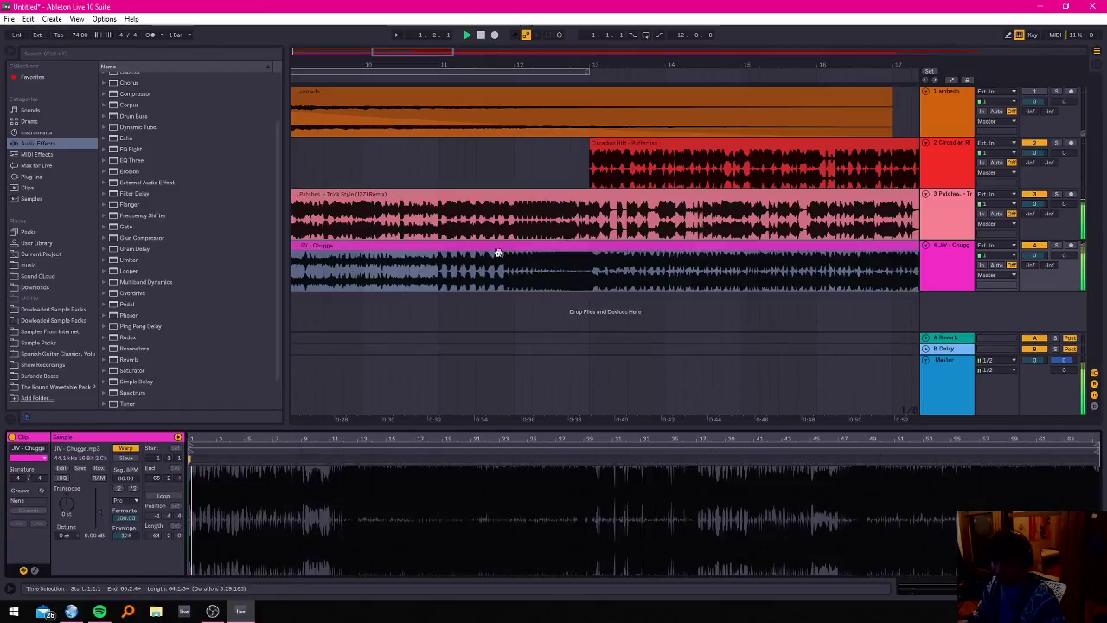
mouse_move(83, 35)
mouse_down()
mouse_move(83, 24)
mouse_move(78, 37)
mouse_up()
key(space)
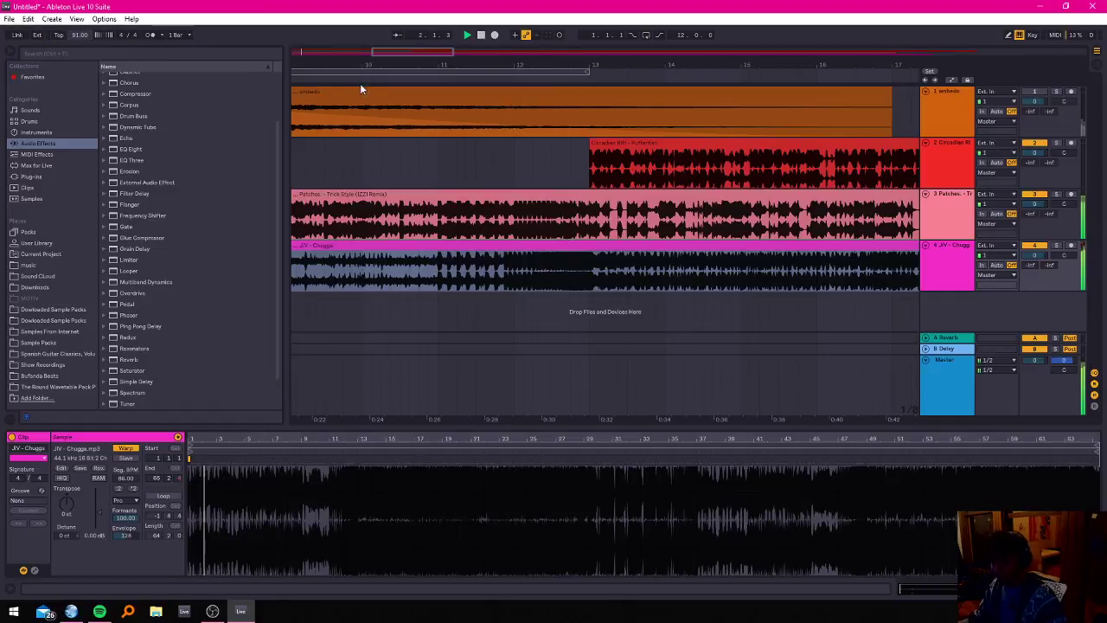
Transpose the Patches Trick Style clip down by 1 semitone while the arrangement plays.
scroll(366, 175, down, 5)
drag(367, 47, 338, 50)
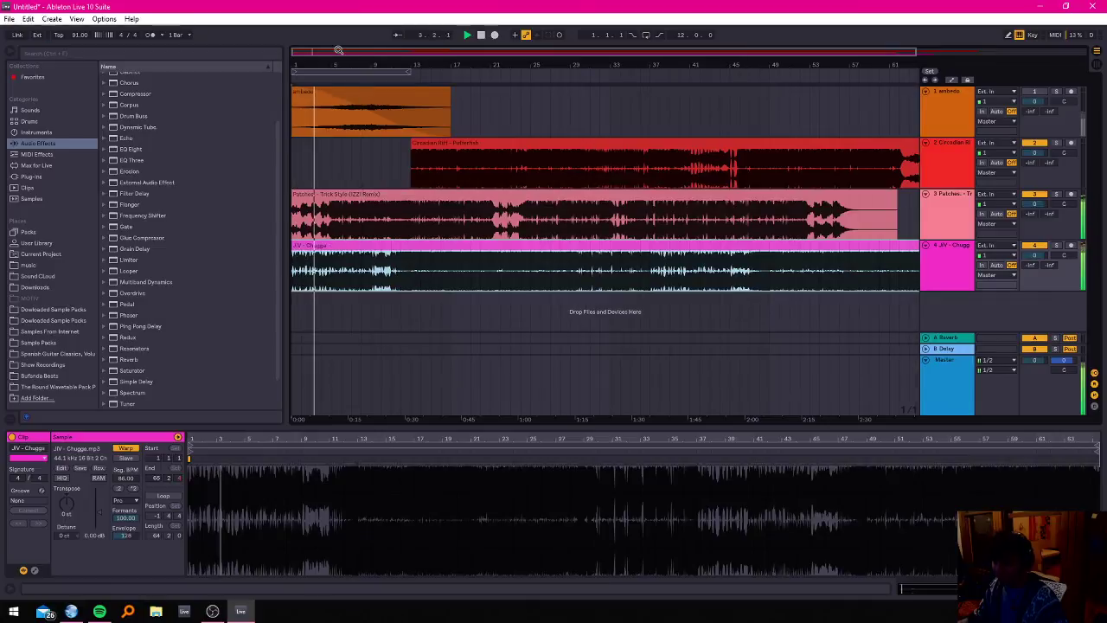
click(325, 197)
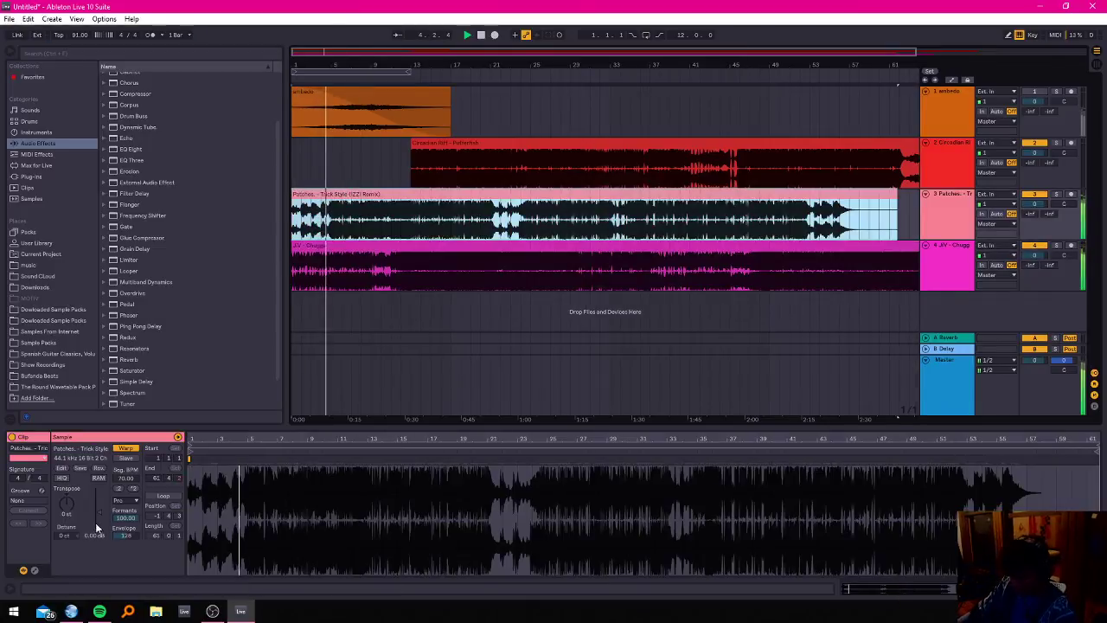
click(72, 508)
key(Down)
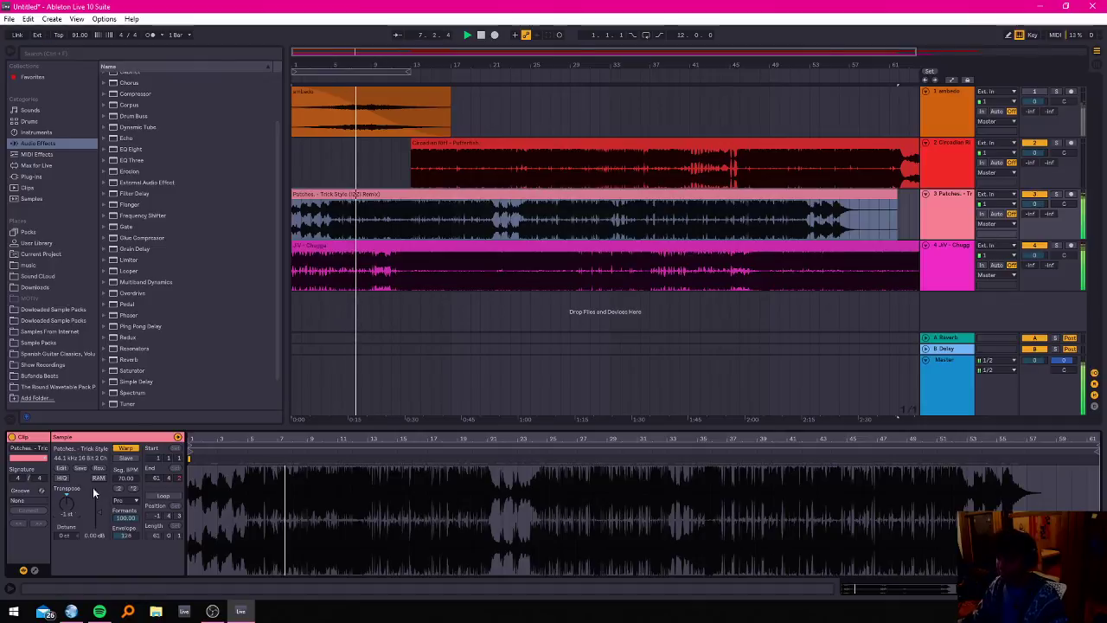
scroll(354, 158, down, 1)
scroll(354, 158, up, 8)
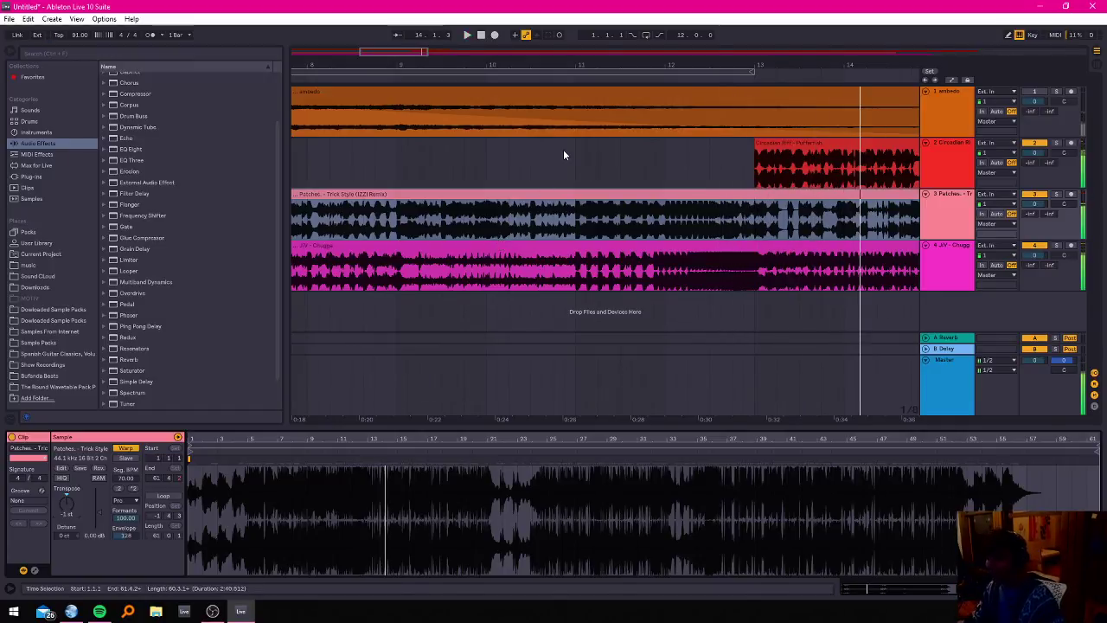
Compare the clip settings of the Chugga, Patches and Circadian clips, including their segment BPM and transposition.
drag(394, 57, 291, 57)
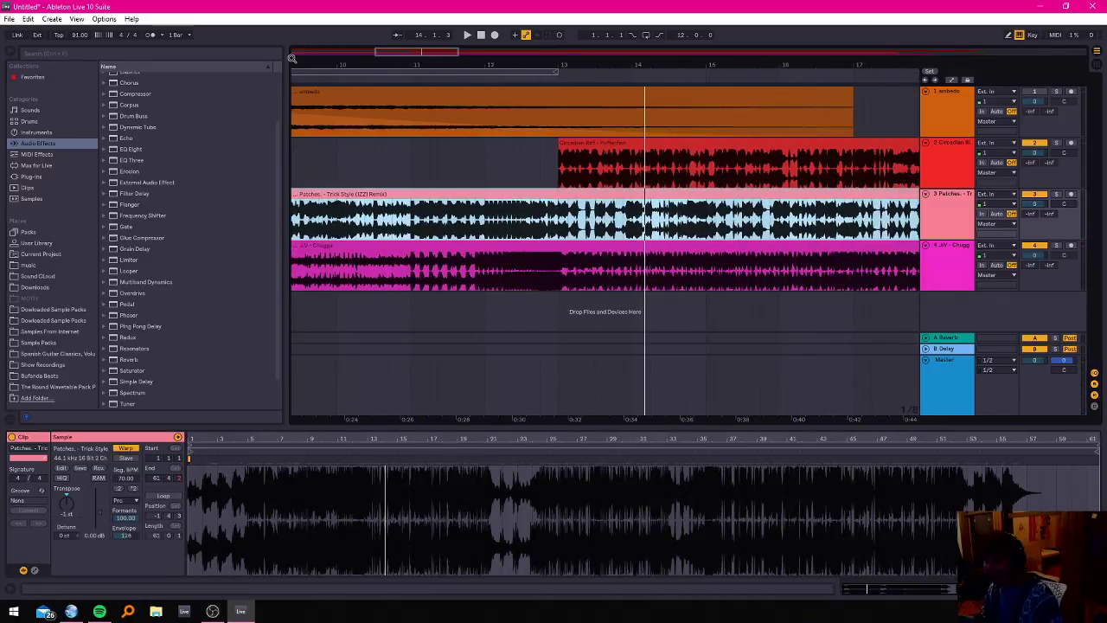
drag(422, 51, 510, 10)
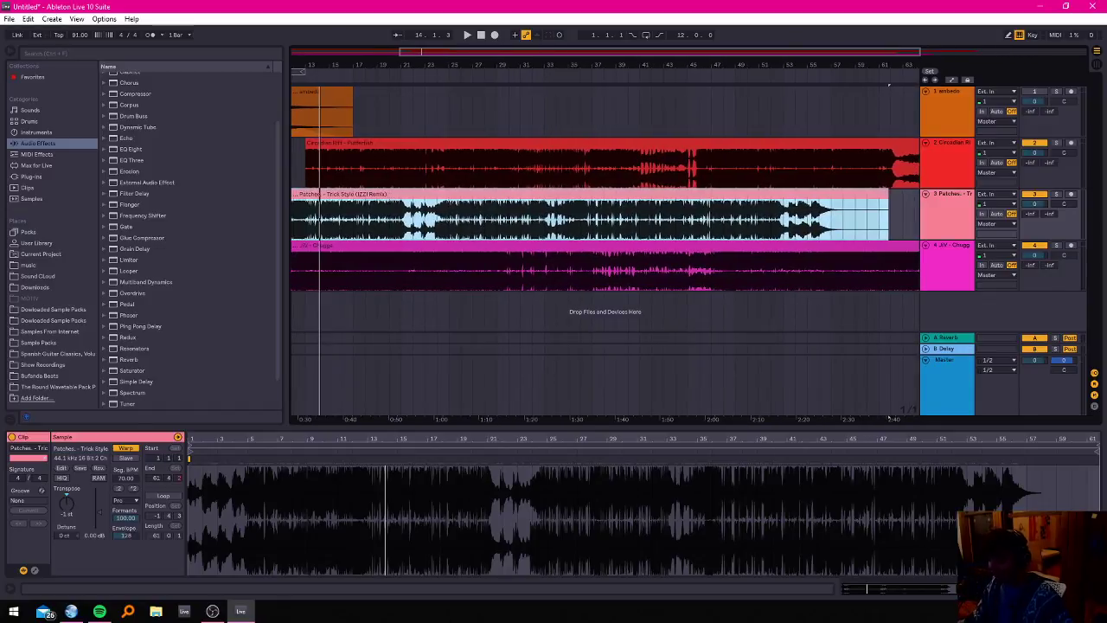
drag(328, 65, 438, 138)
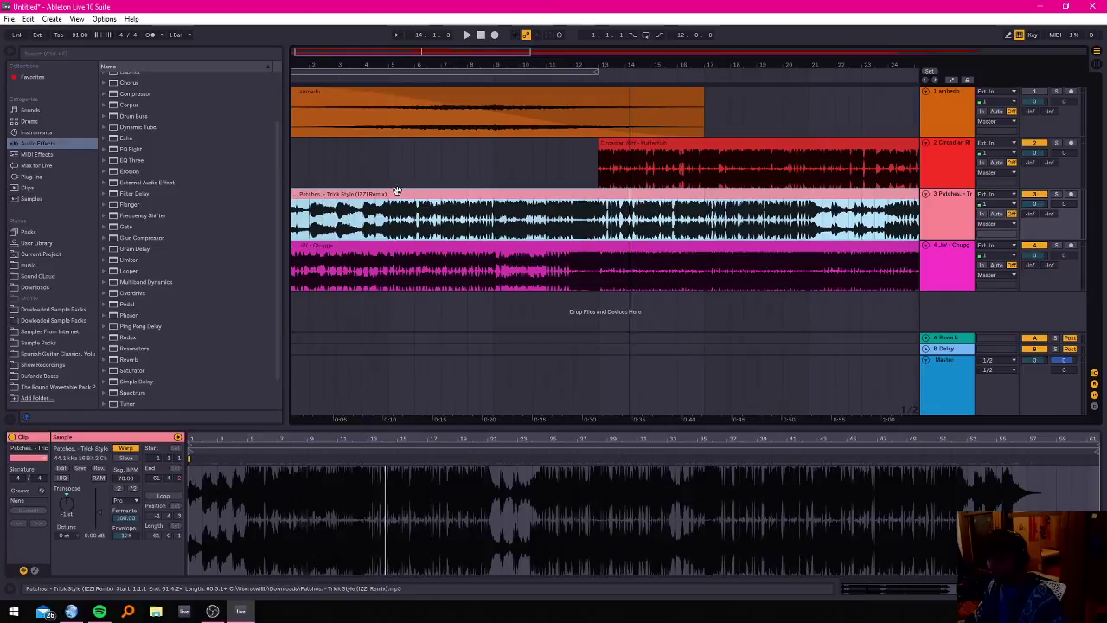
click(393, 249)
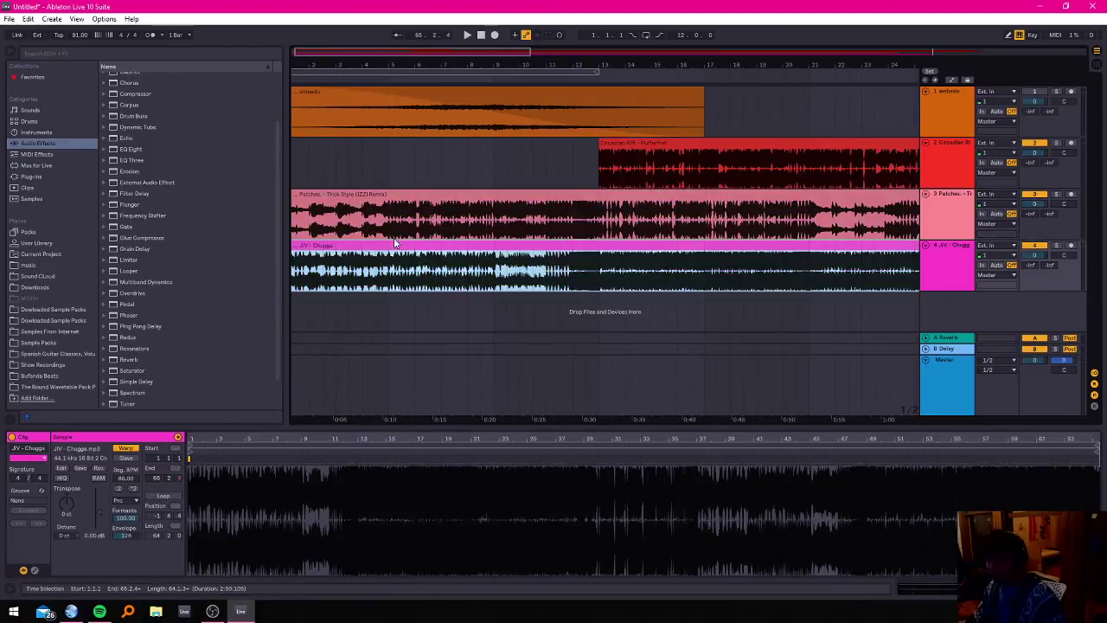
click(399, 205)
click(643, 143)
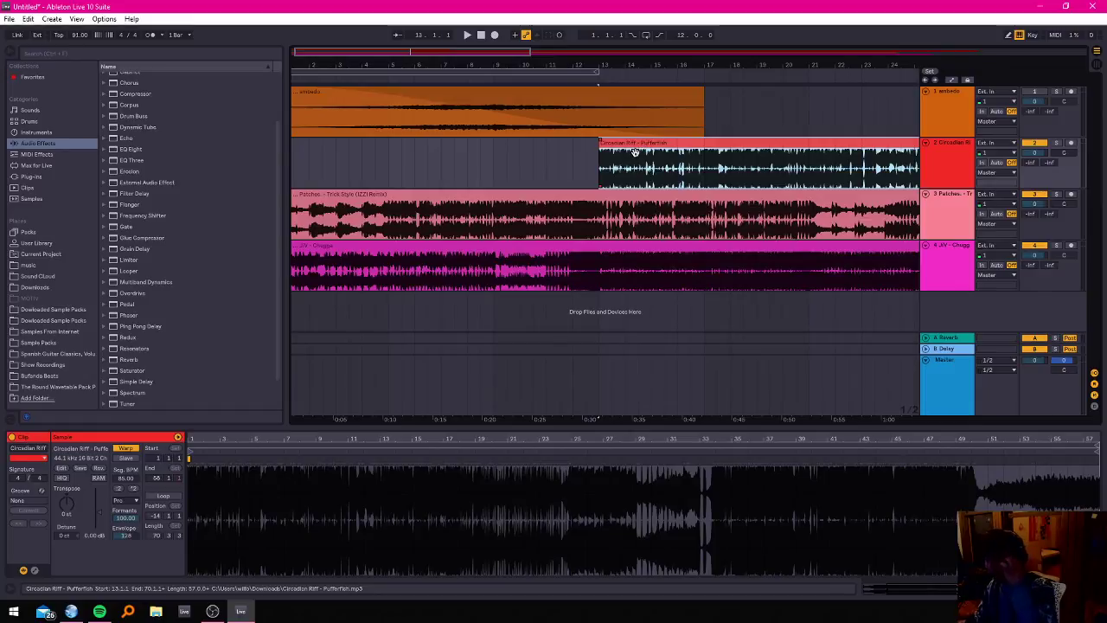
click(432, 195)
click(406, 251)
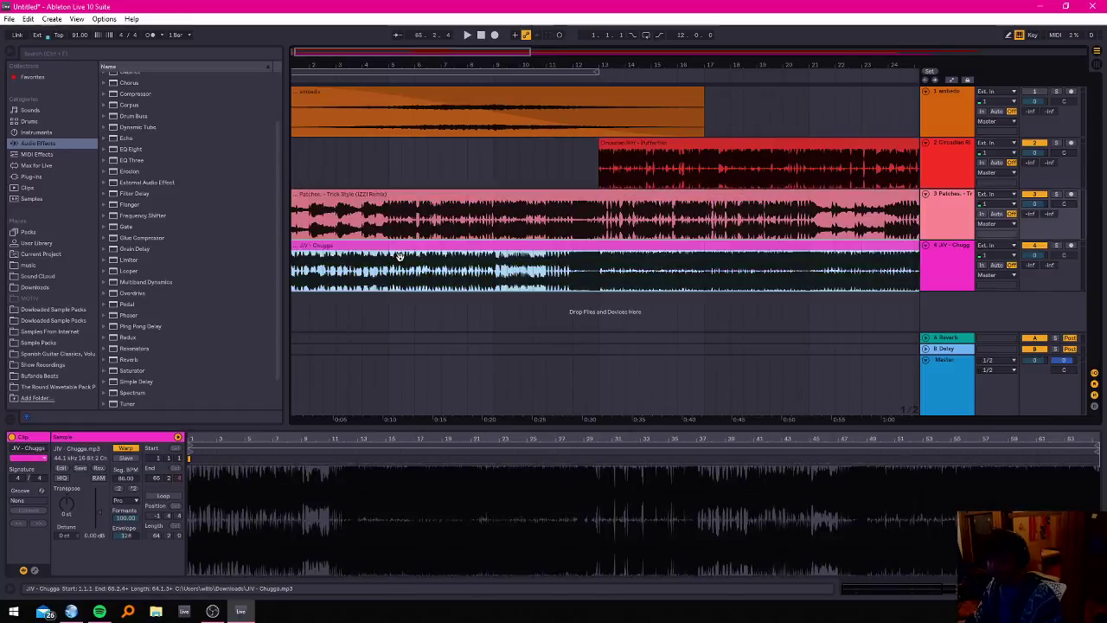
Recheck the segment BPM and transposition of the Patches, Circadian and Chugga clips, ending on the Chugga clip.
click(417, 199)
click(608, 143)
click(513, 204)
click(501, 253)
click(511, 208)
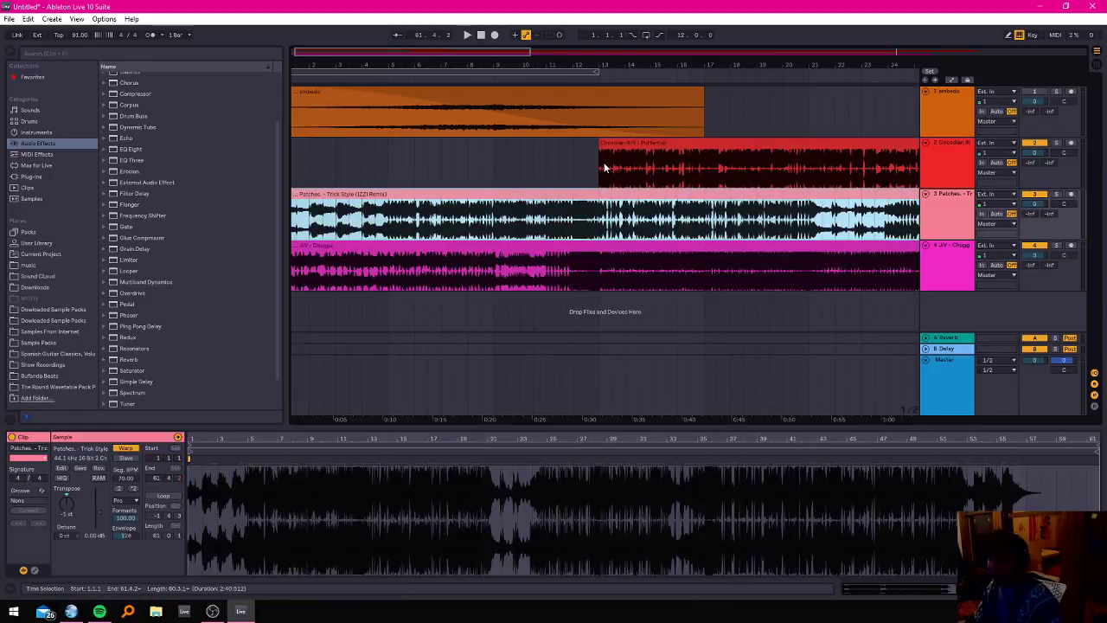
click(620, 147)
click(450, 197)
click(415, 249)
Play the arrangement from bar 1 to hear the Patches and Chugga tracks together.
key(space)
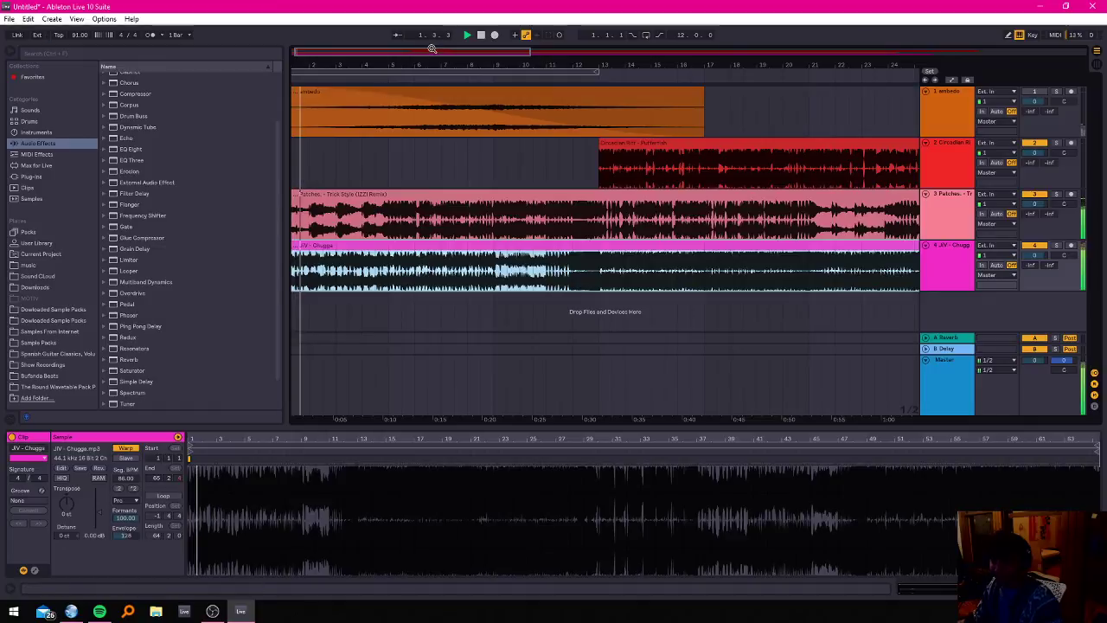
drag(432, 48, 425, 48)
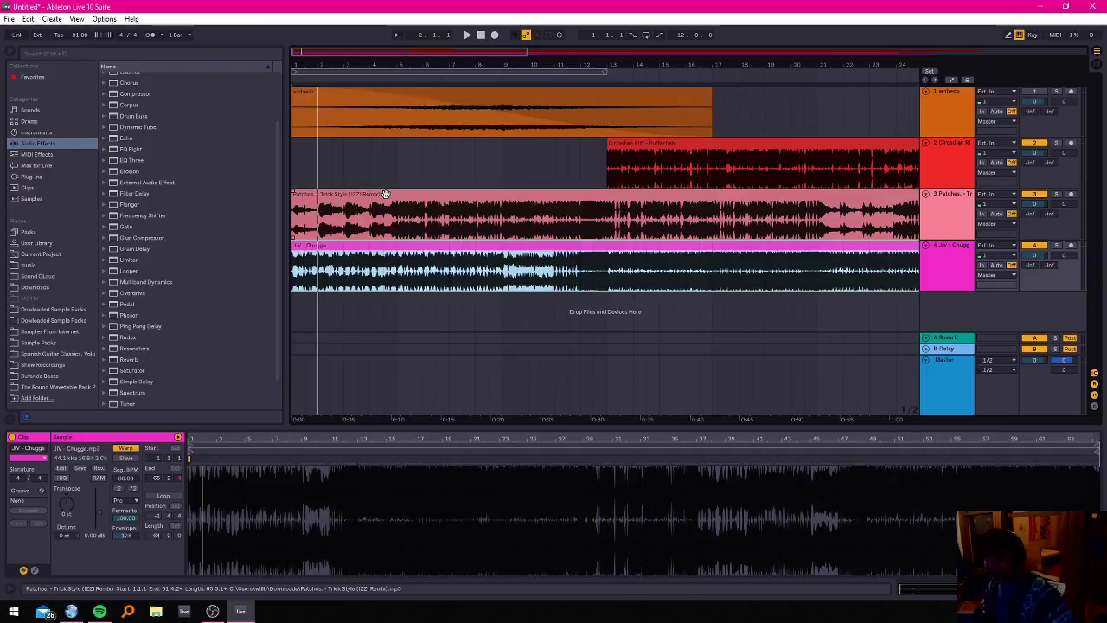
key(space)
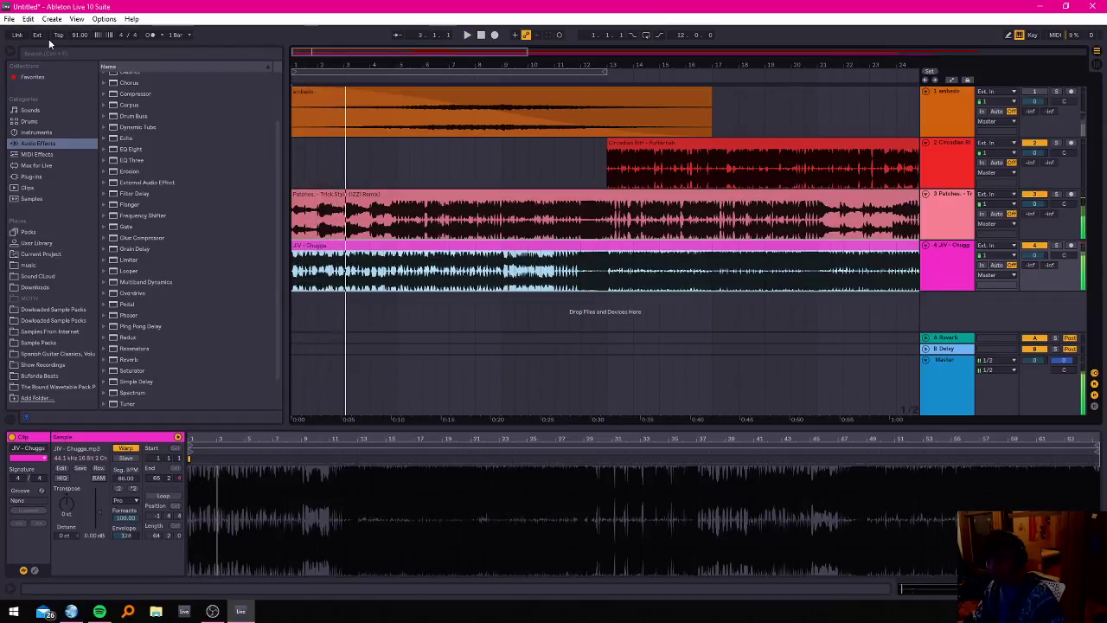
Try a faster project tempo with a short playback from the start, and lower the tempo again.
click(79, 37)
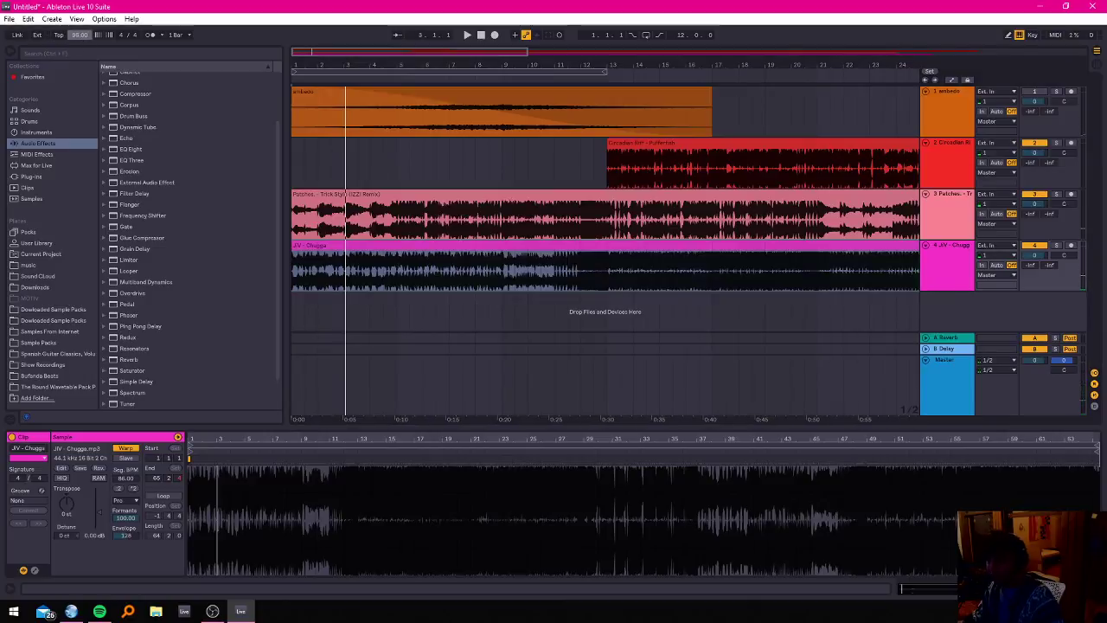
key(Up)
key(Up)
key(Up)
key(space)
key(space)
drag(80, 37, 80, 57)
key(Down)
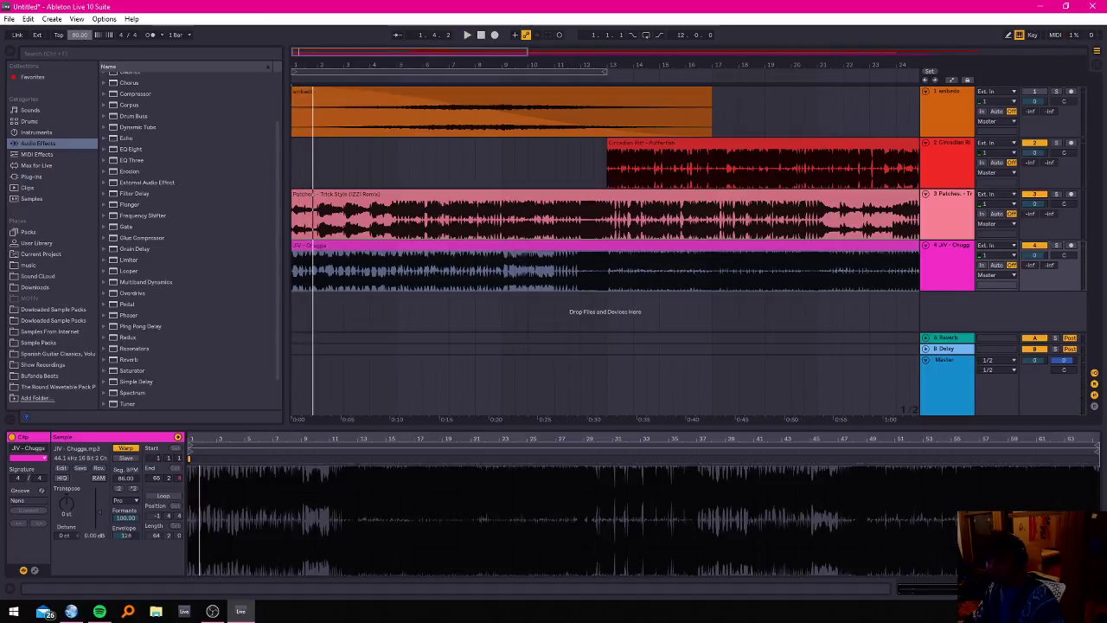
Raise the project tempo to 100 BPM and play the arrangement from the start.
key(Up)
key(Up)
key(Up)
key(Up)
key(Up)
key(Up)
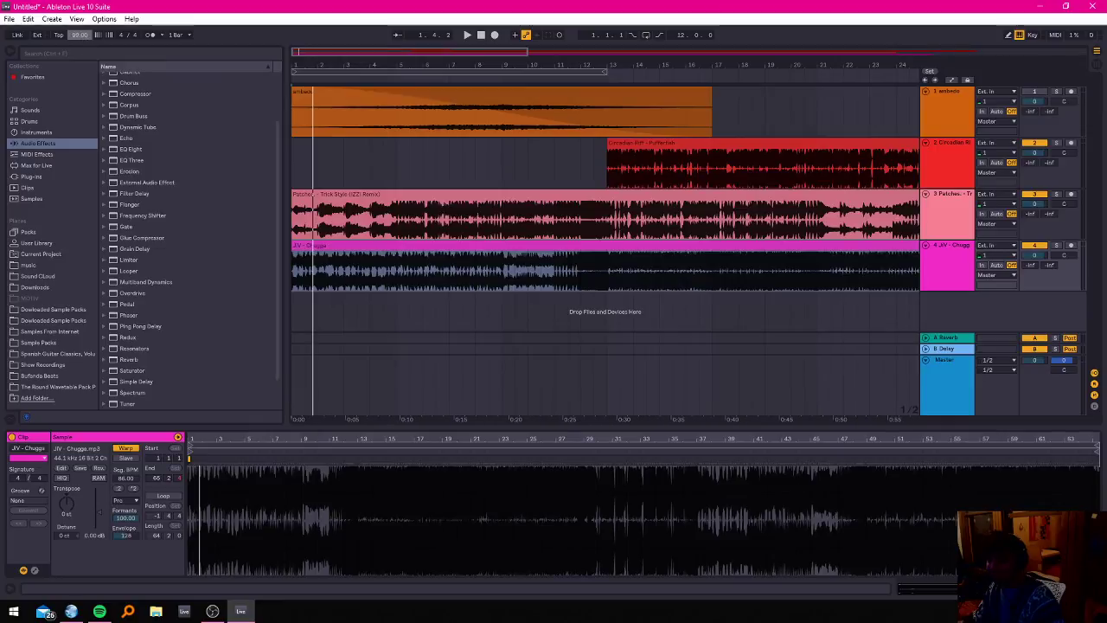
key(space)
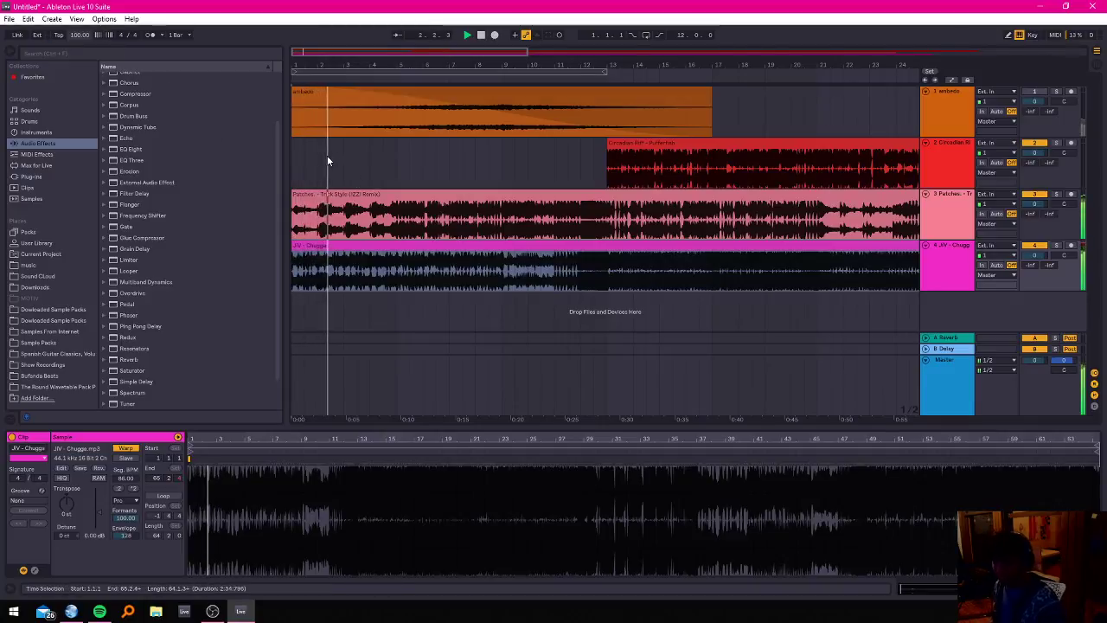
Lower the song tempo to 86 BPM and play the arrangement from the start to check it.
key(Down)
key(Down)
key(Down)
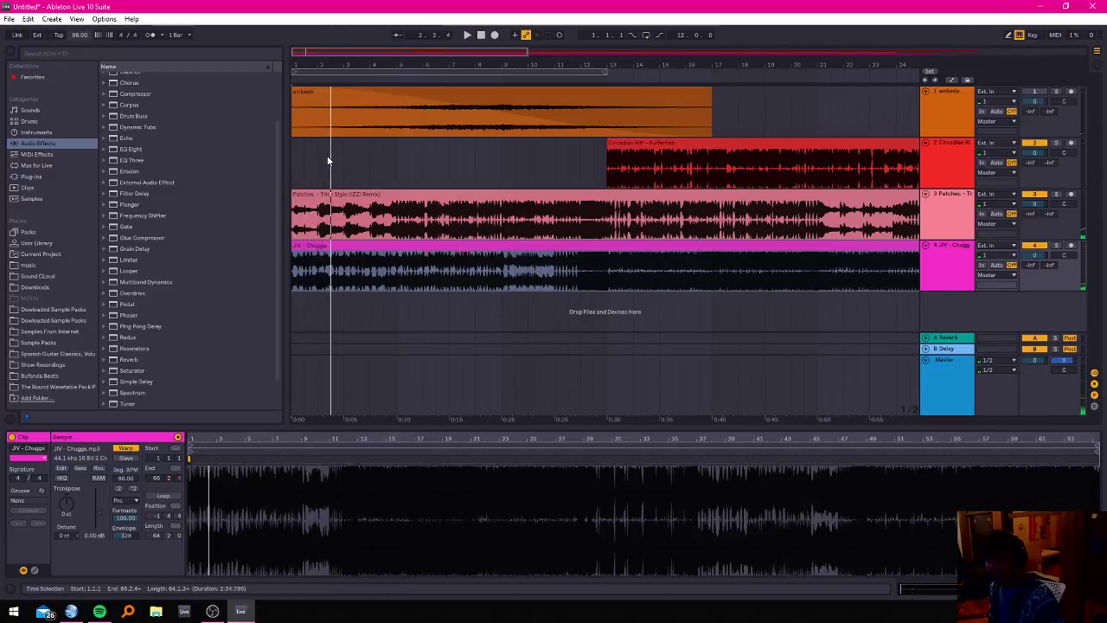
key(Down)
key(Down)
key(Down)
key(Down)
key(Down)
key(Down)
key(Down)
key(Down)
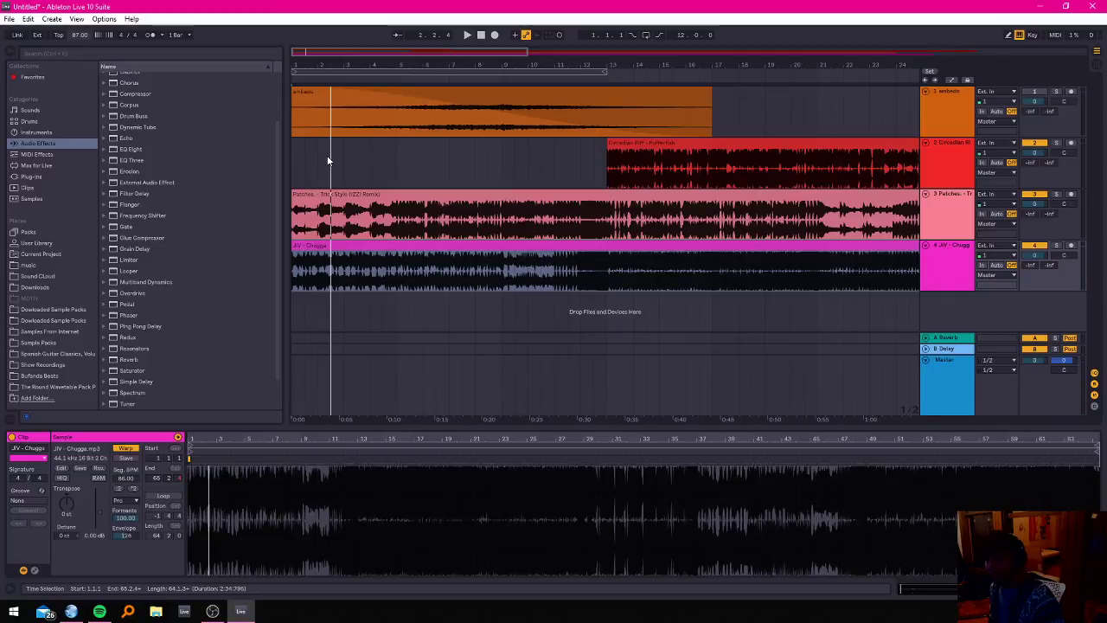
key(Down)
key(space)
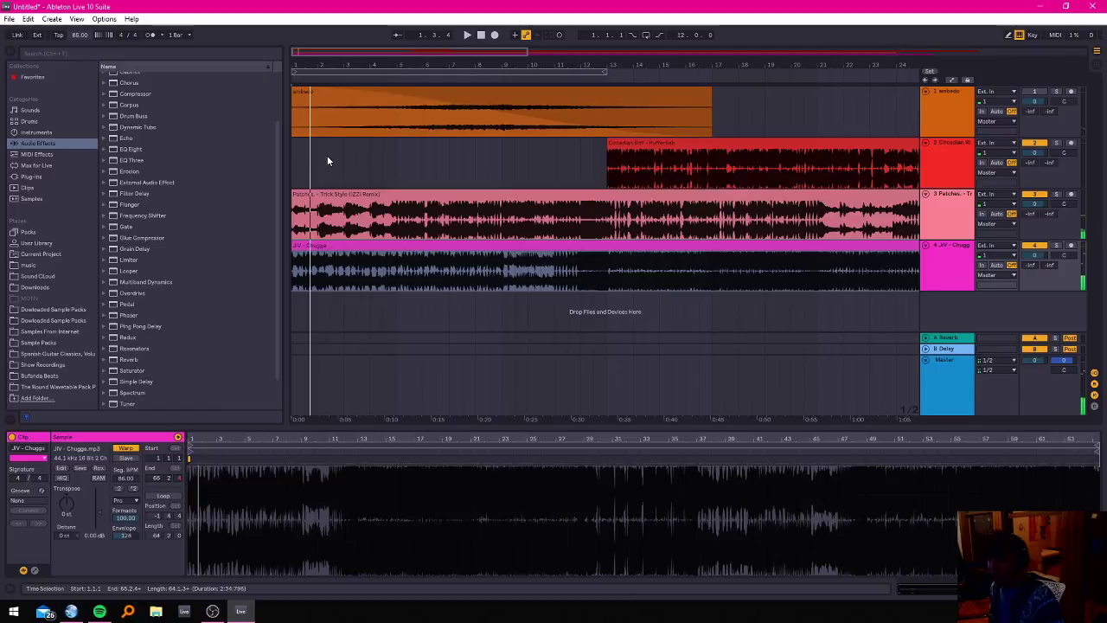
key(space)
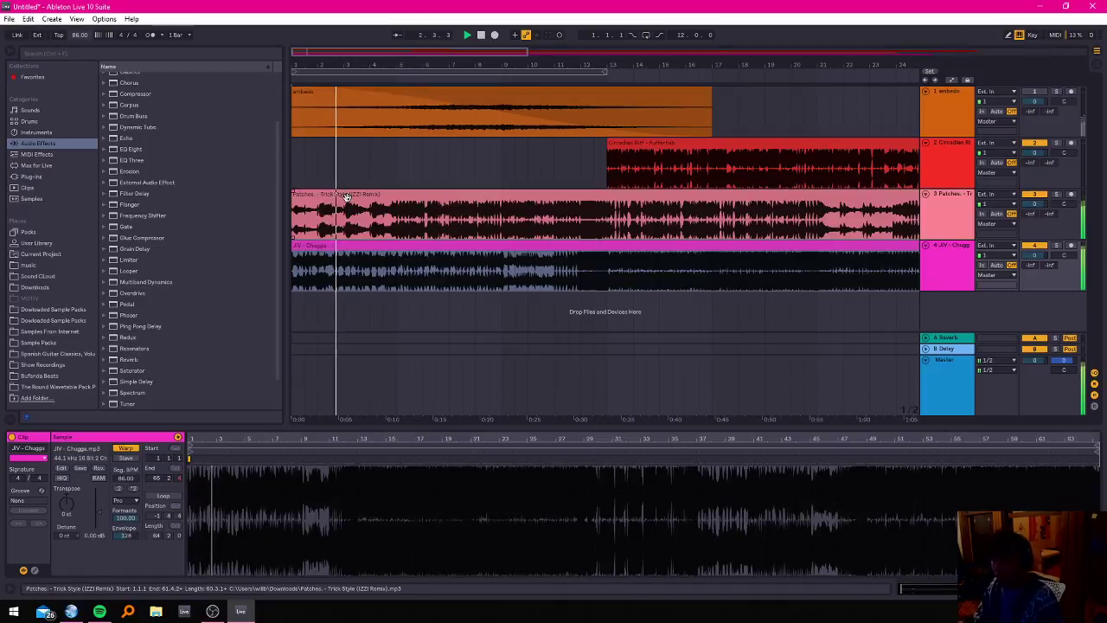
Lower the Auto Filter frequency on the Patches - Trick Style track to 309 Hz and play the mix.
click(423, 193)
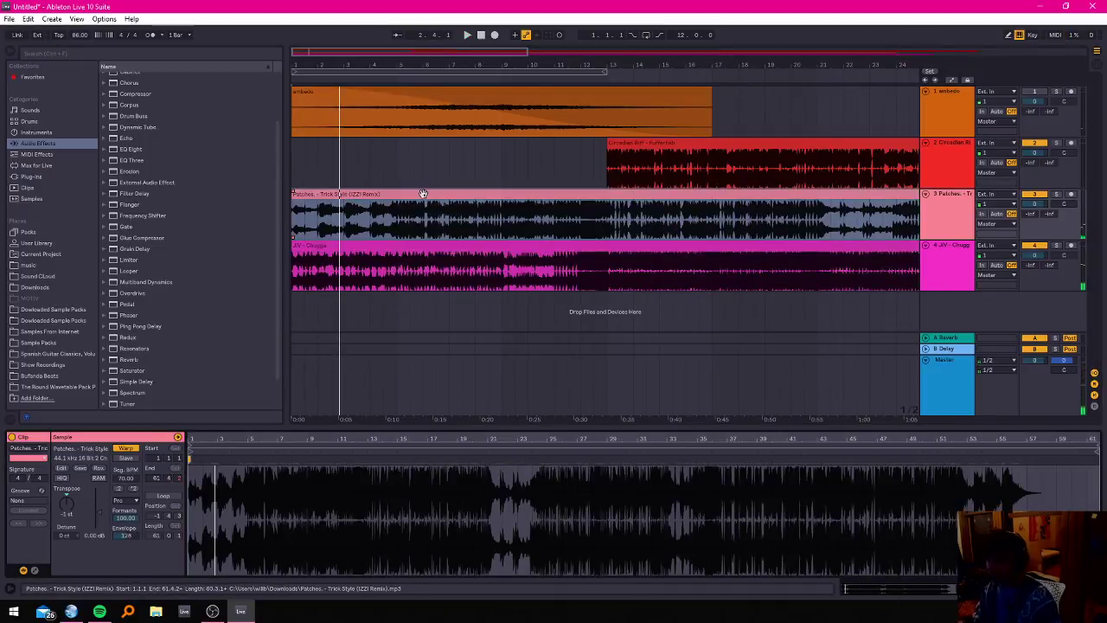
click(934, 210)
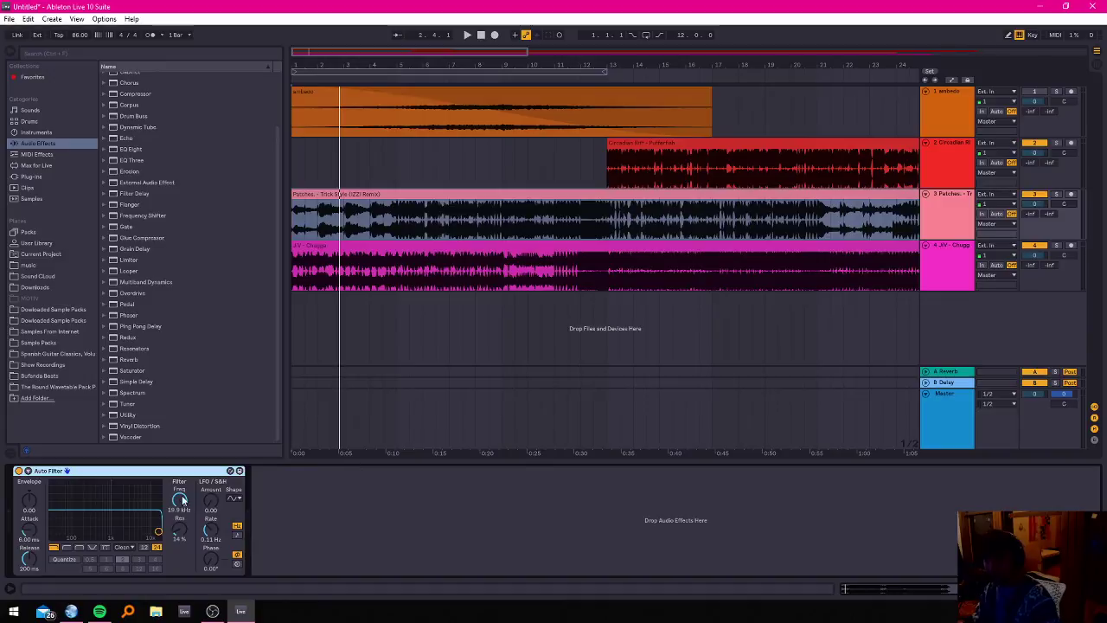
drag(182, 499, 182, 527)
key(space)
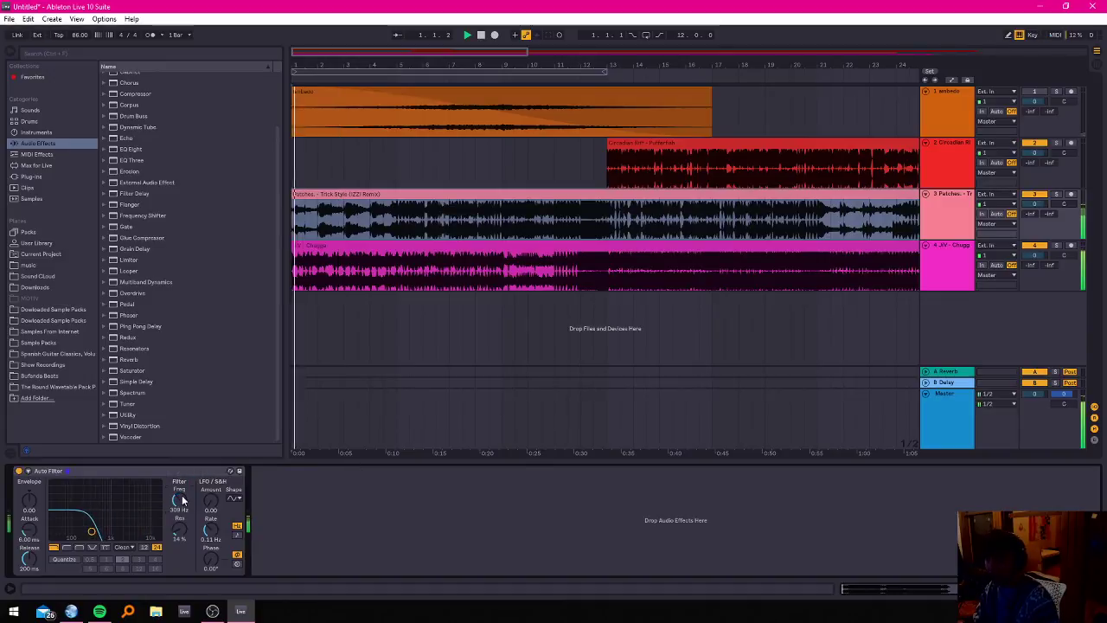
Add a Reverb after the Auto Filter on the JIV - Chugga track.
double_click(371, 255)
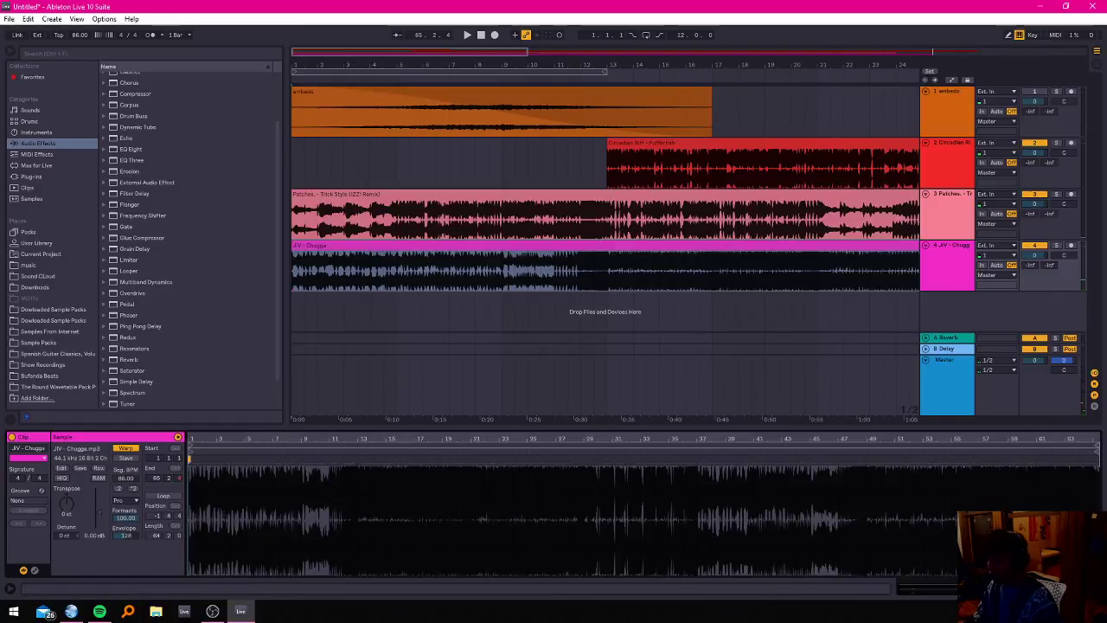
key(shift+Tab)
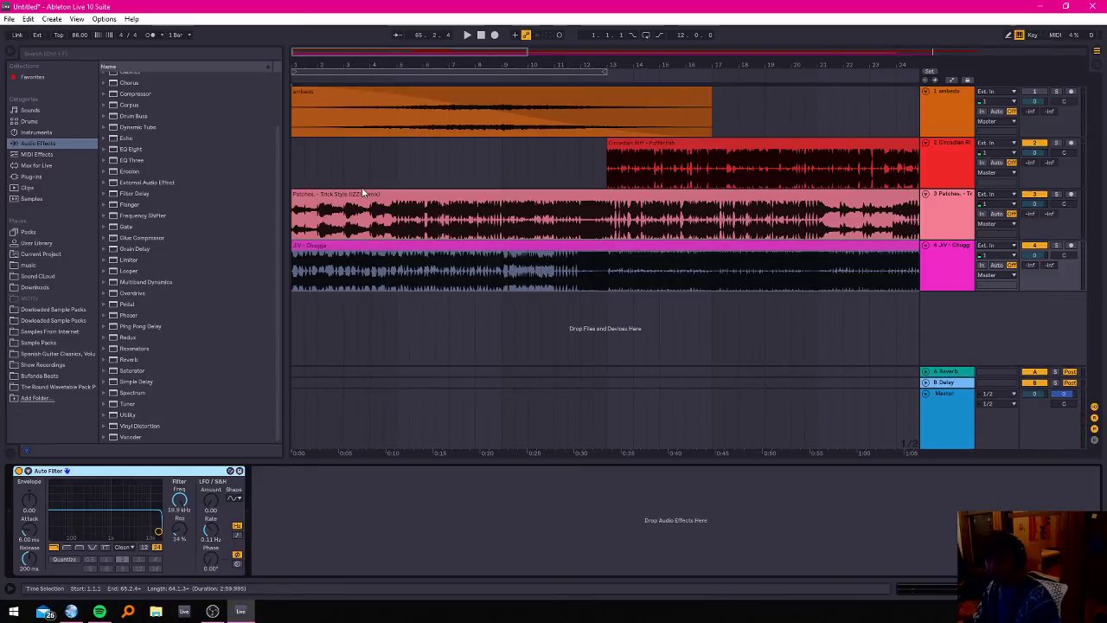
scroll(133, 113, up, 1)
click(133, 75)
scroll(145, 116, up, 1)
scroll(145, 114, down, 2)
click(135, 358)
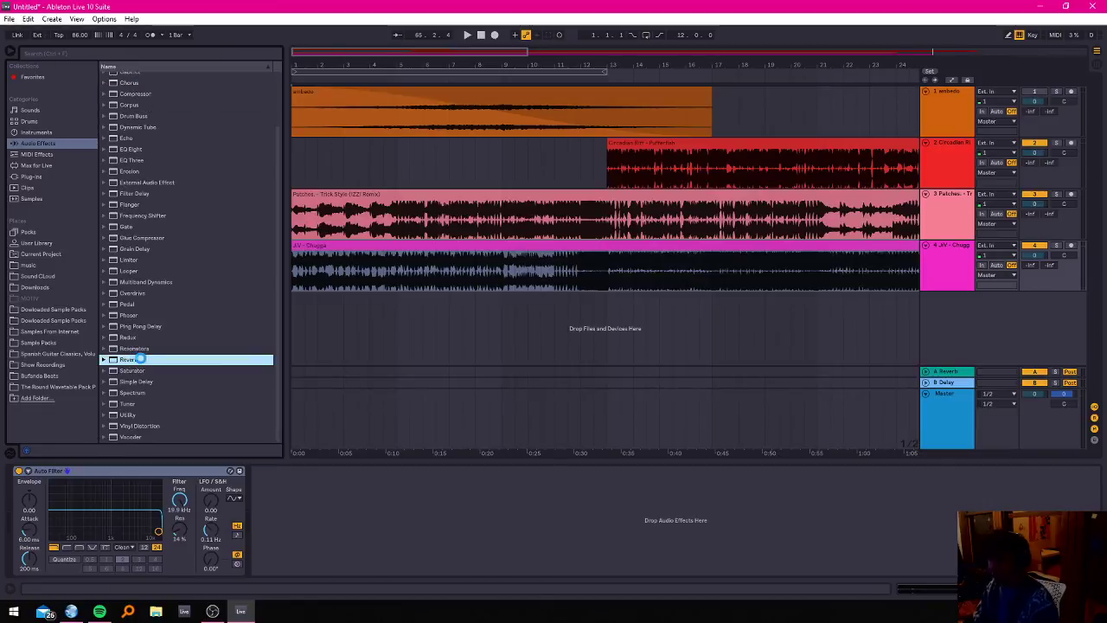
double_click(137, 358)
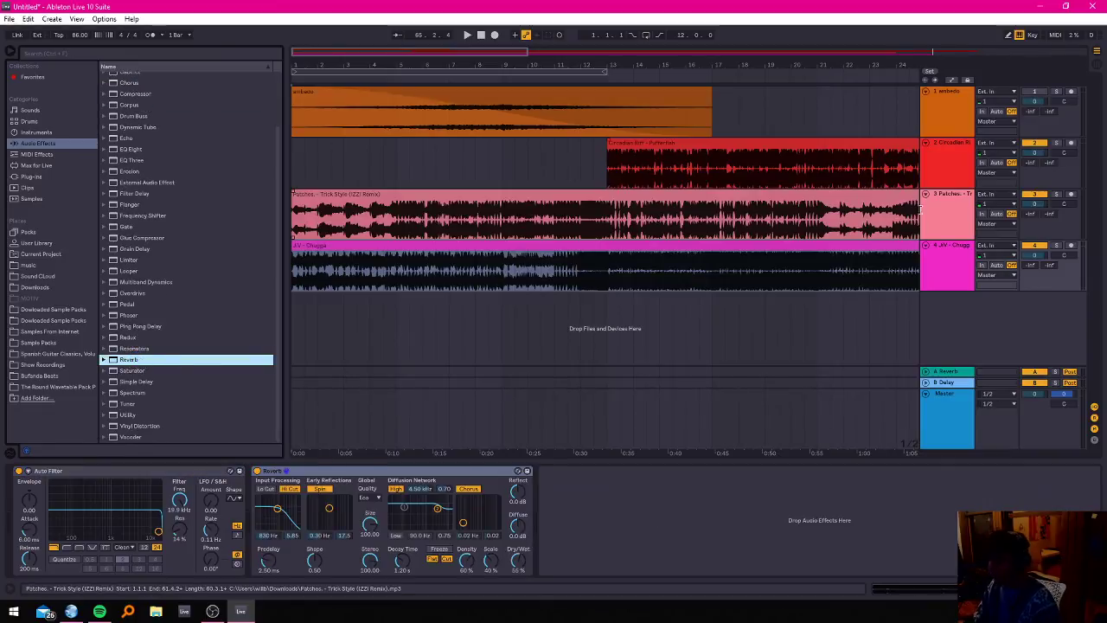
Add a Reverb after the Auto Filter on the Patches - Trick Style track and play the mix.
click(695, 240)
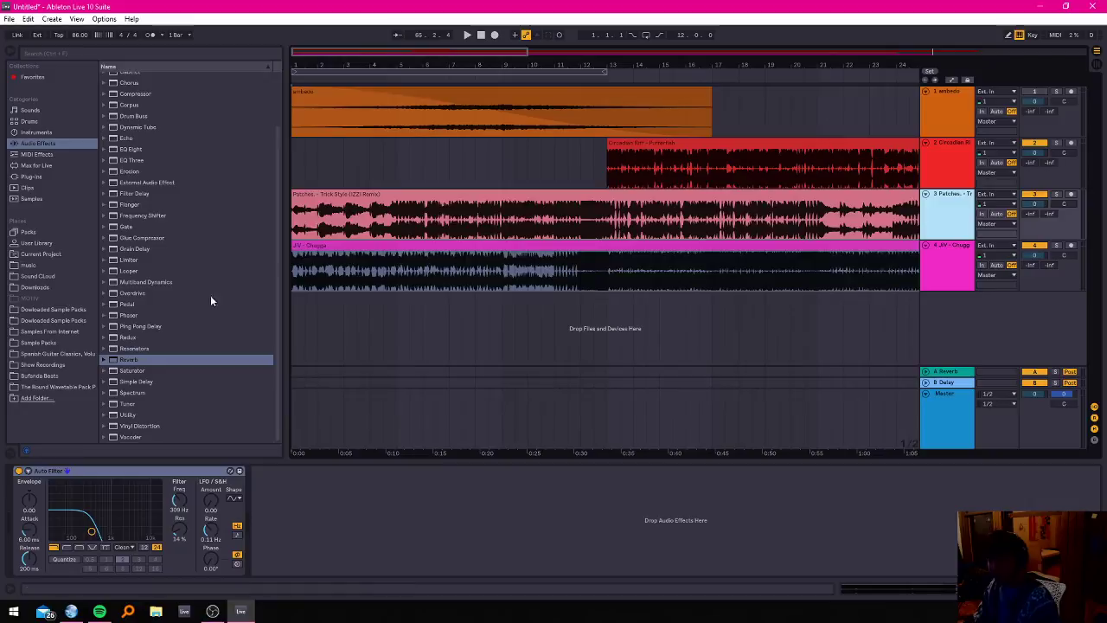
double_click(146, 359)
key(space)
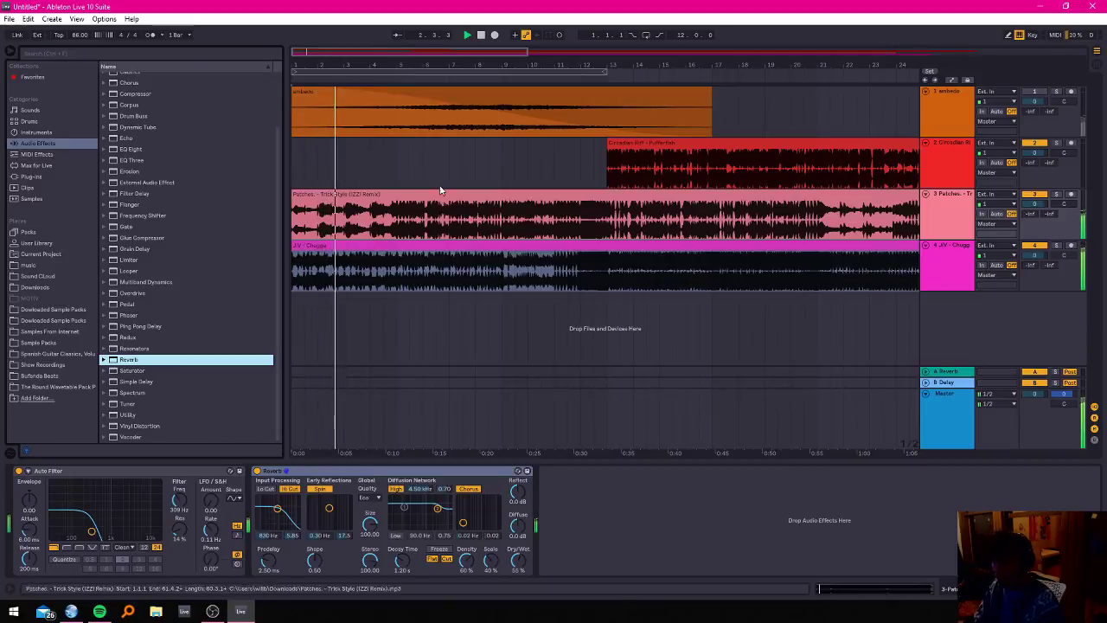
Add a long fade-in to the Patches - Trick Style clip that ends at bar 13, and play it back.
click(317, 193)
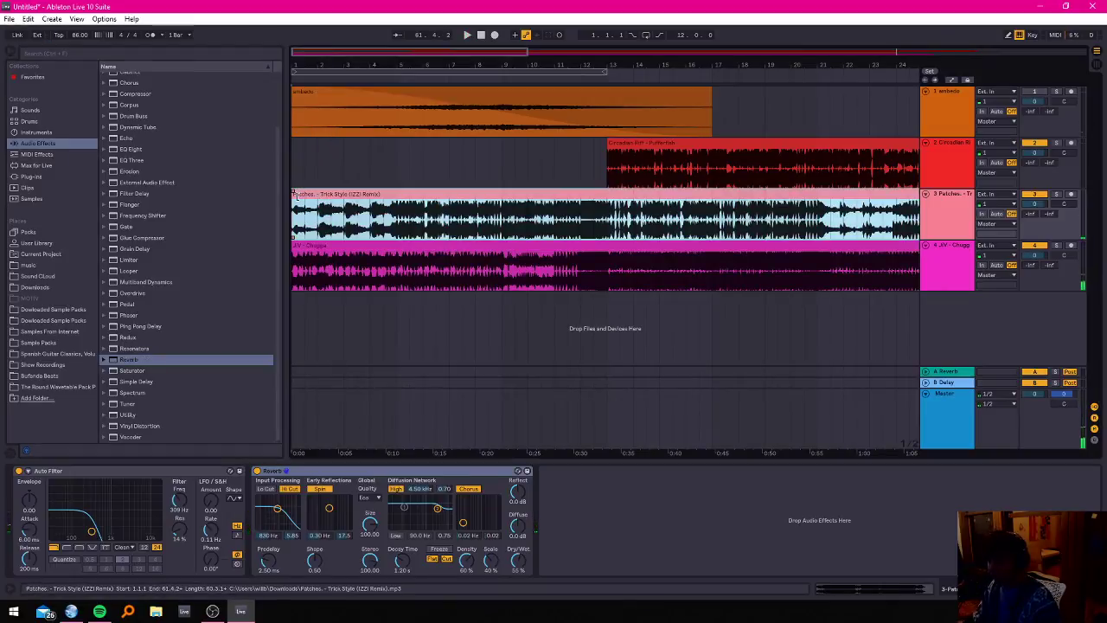
drag(294, 192, 609, 359)
key(space)
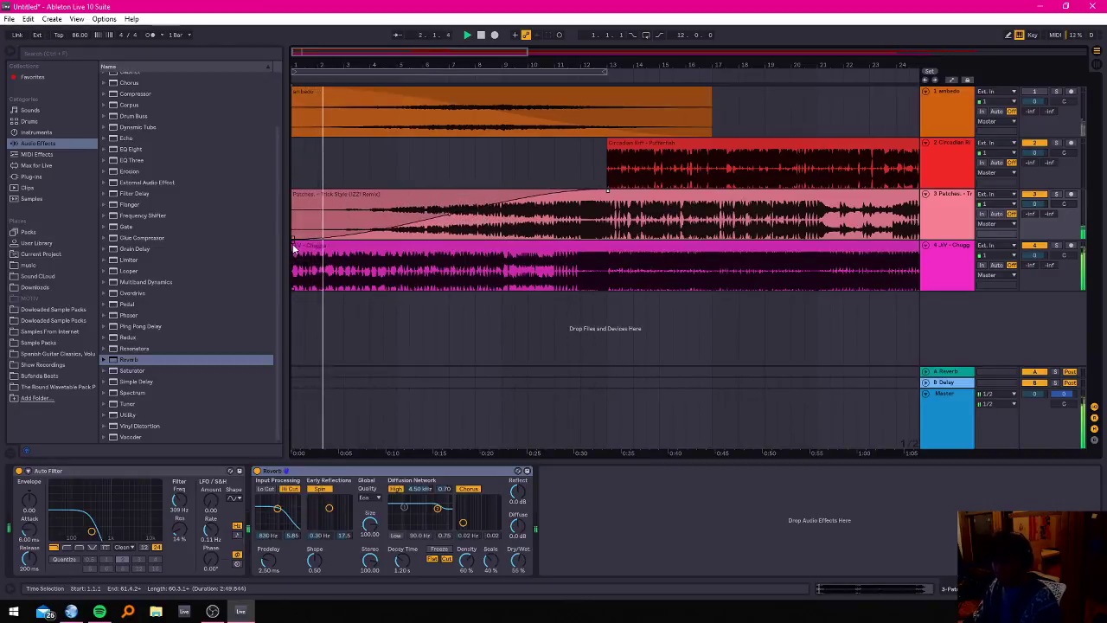
Add a short fade-in to the JIV - Chugga clip that ends at about bar 4, adjust it and play it back.
drag(294, 246, 369, 293)
key(space)
key(space)
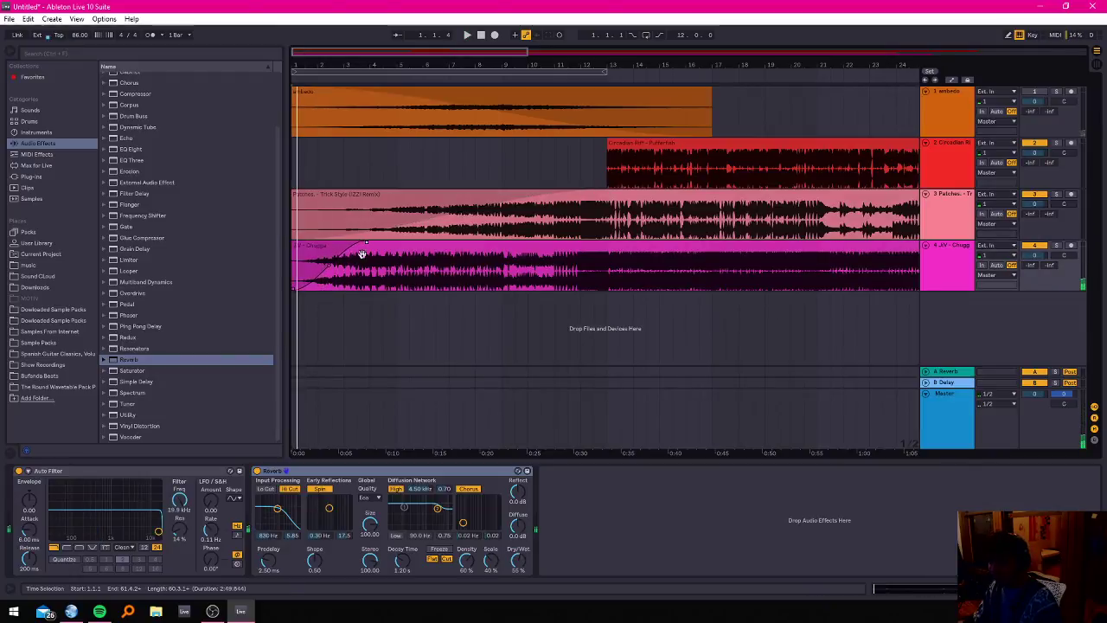
drag(367, 247, 370, 284)
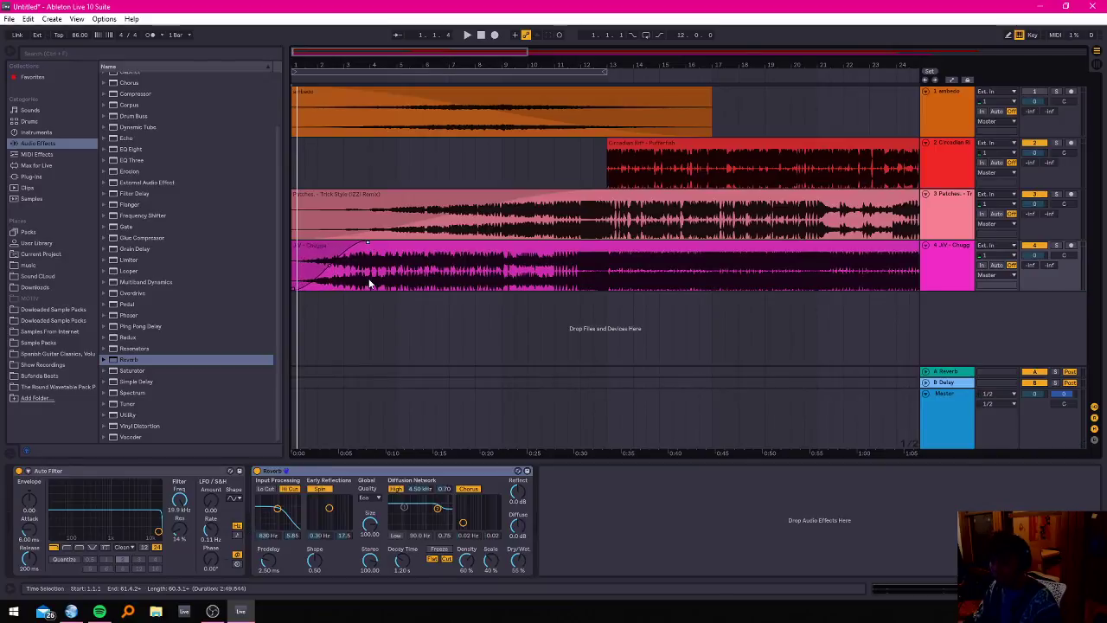
key(space)
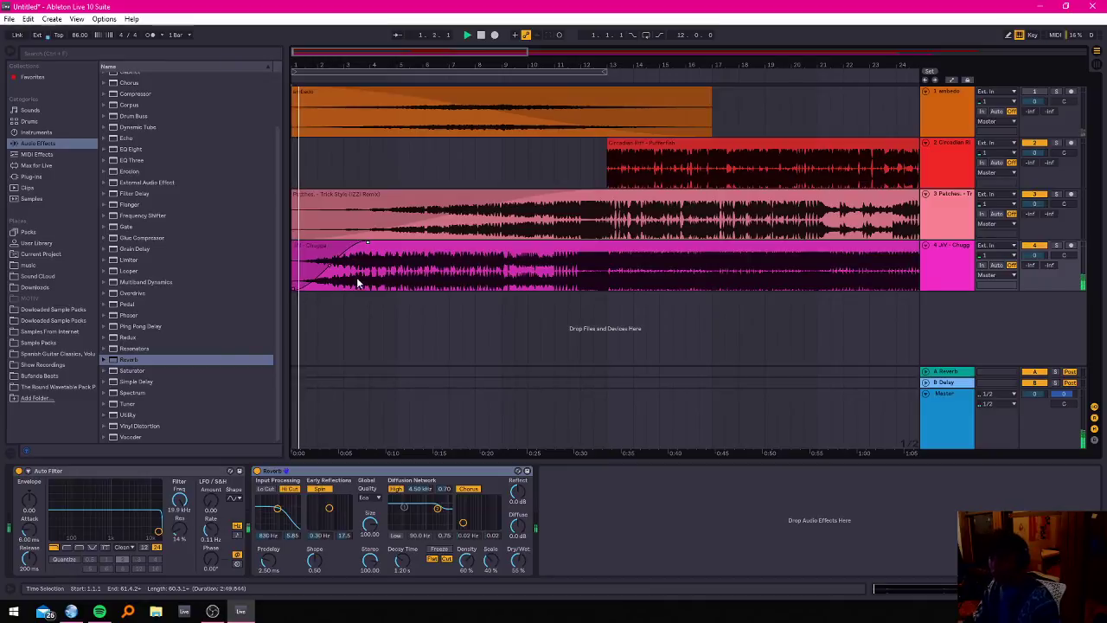
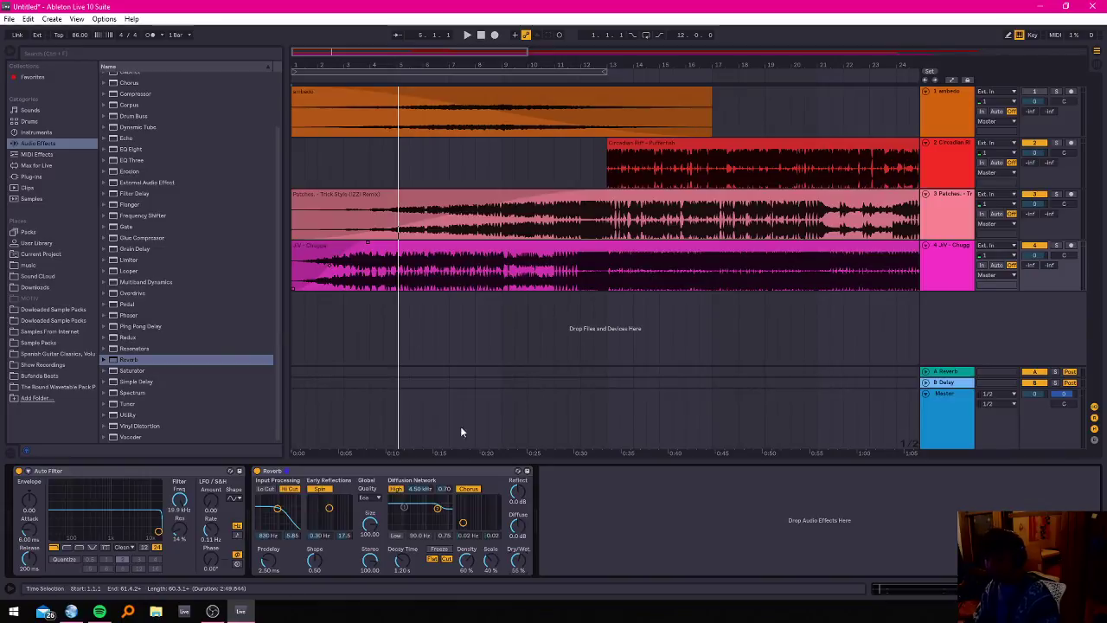
Automate the Reverb Dry/Wet on the JIV - Chugga track to ramp from 55% at bar 5 down to 0% at bar 13, and play the transition.
right_click(520, 562)
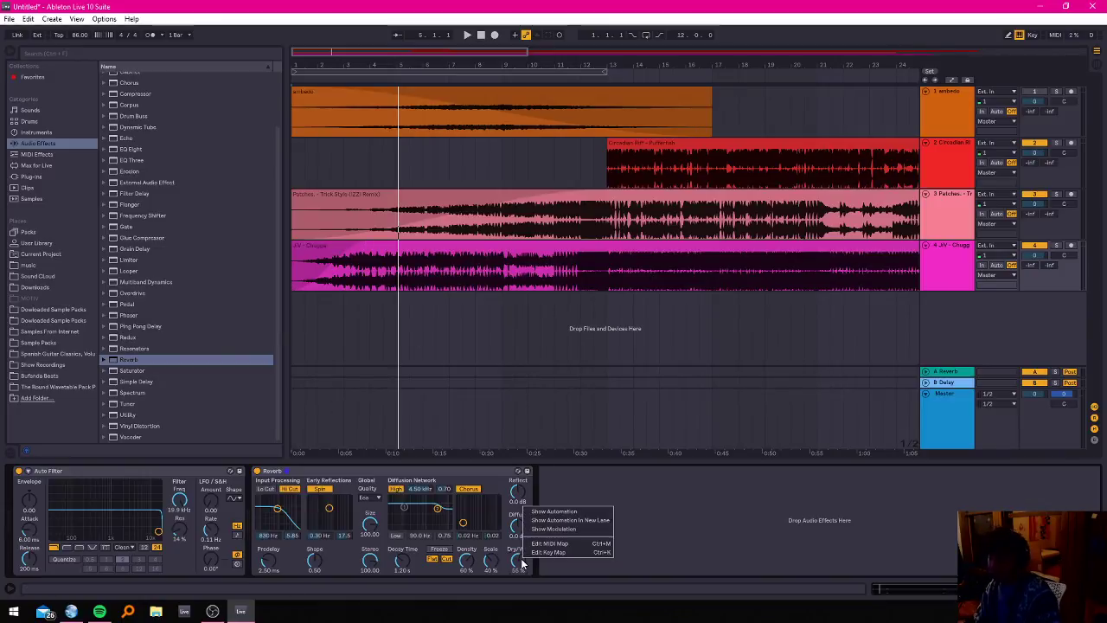
click(560, 513)
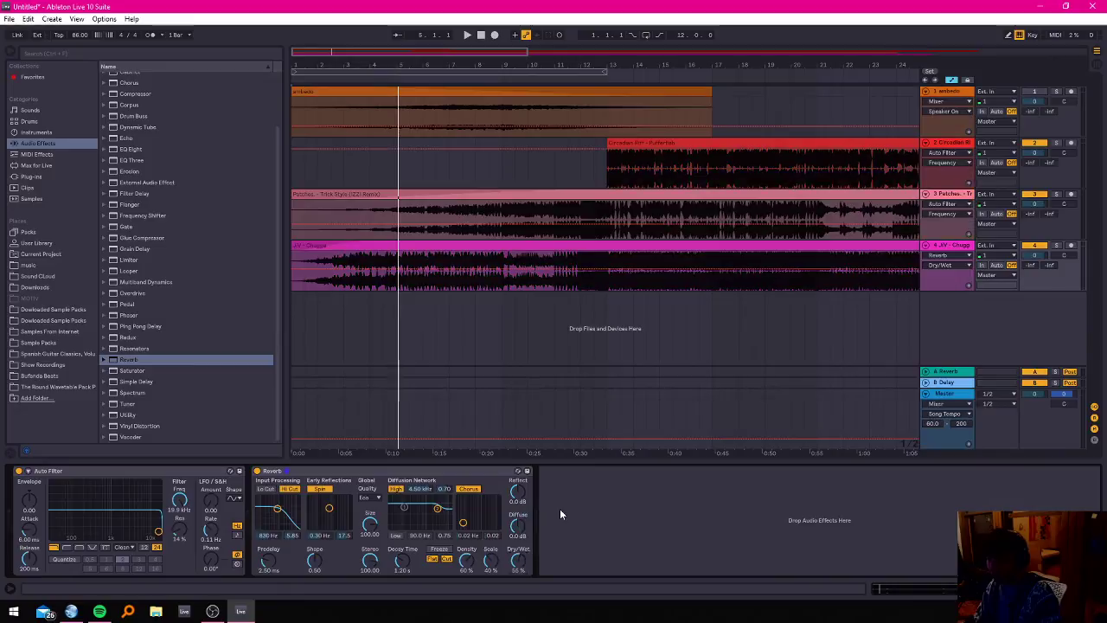
mouse_move(404, 270)
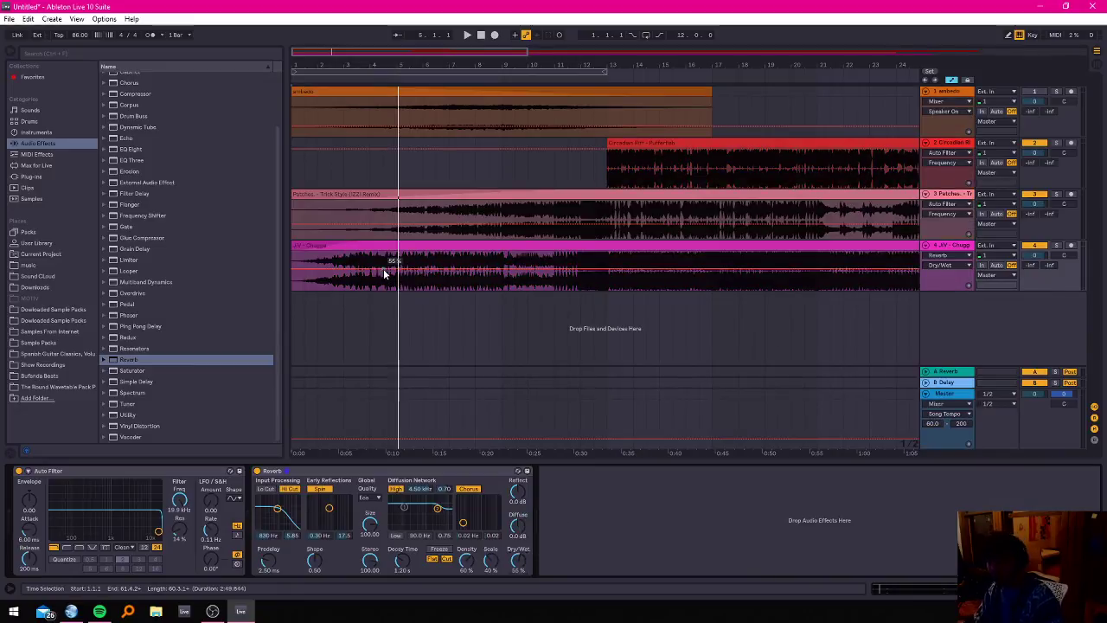
click(395, 271)
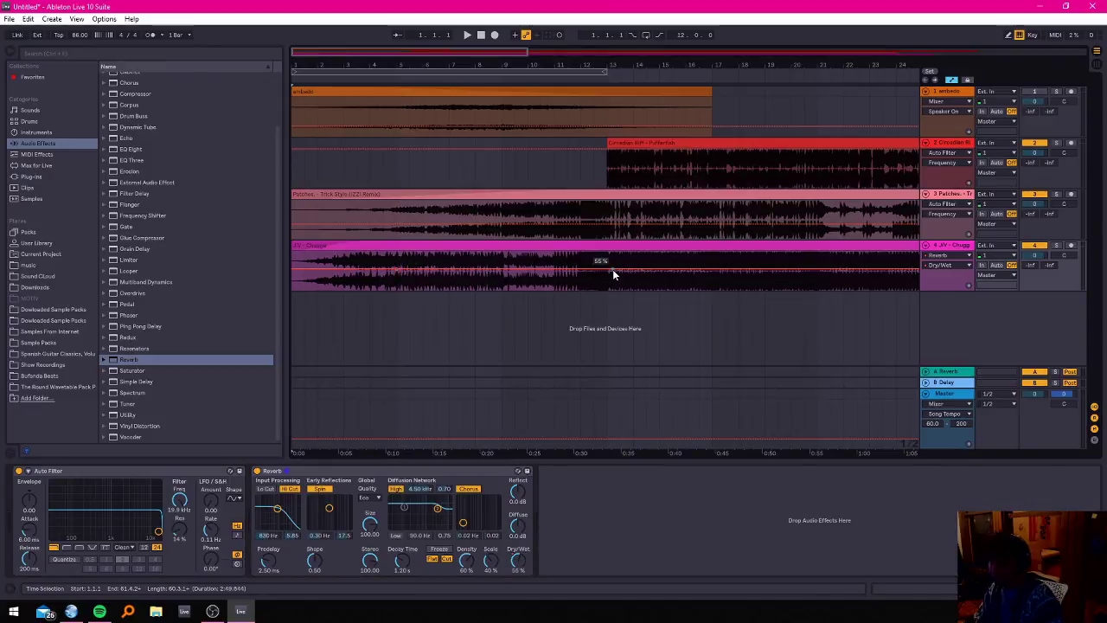
drag(601, 271, 606, 289)
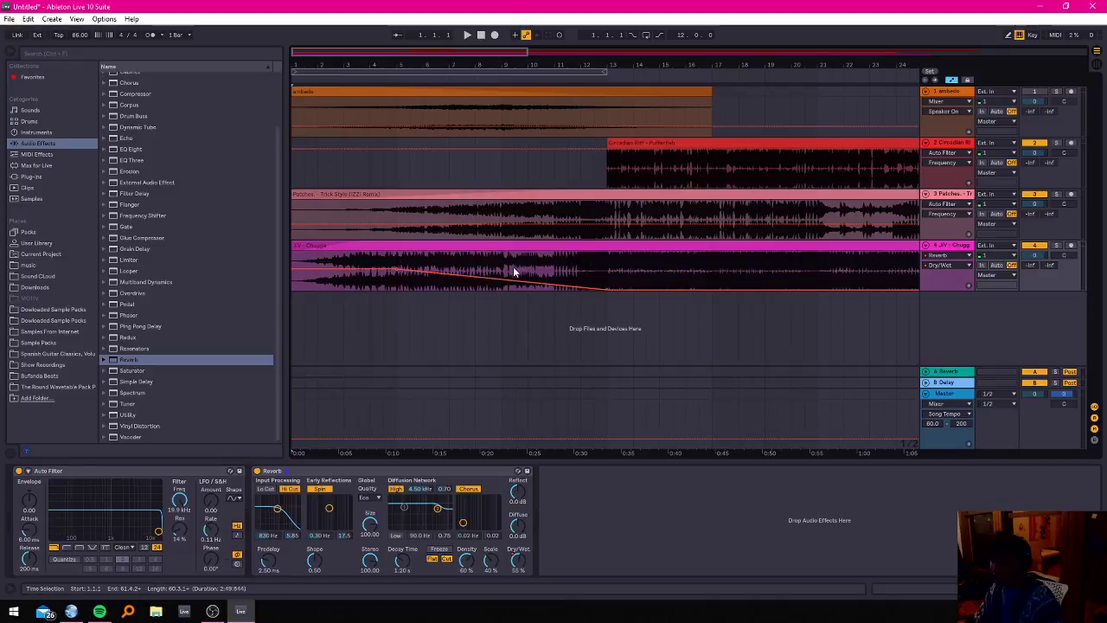
click(488, 264)
key(space)
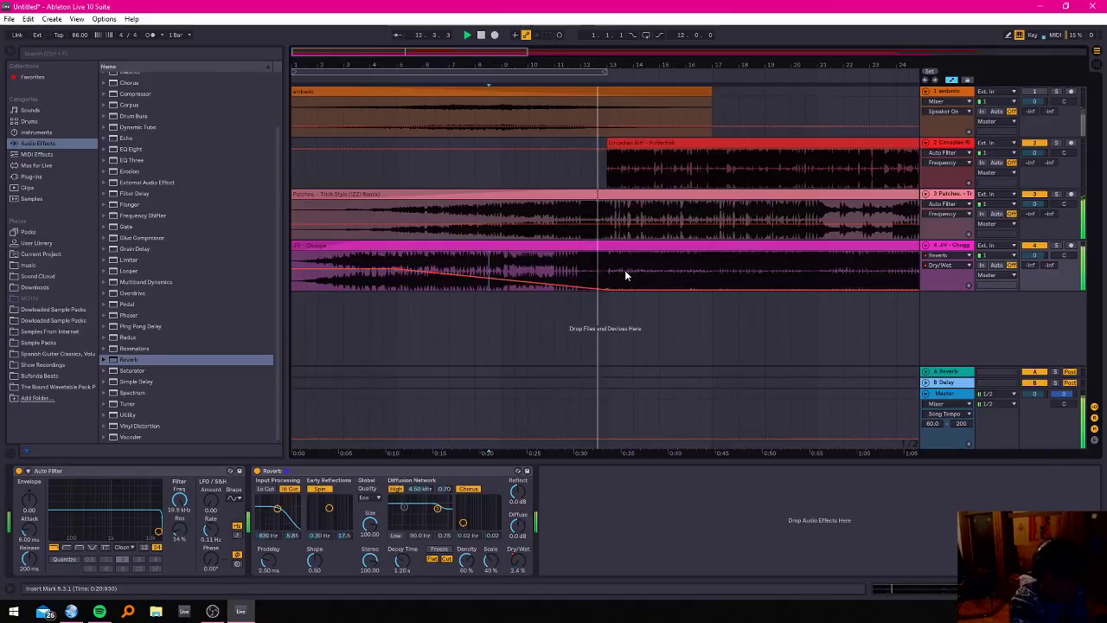
Solo the red second track to hear it alone, stop playback, and leave it unsoloed and active.
click(1056, 143)
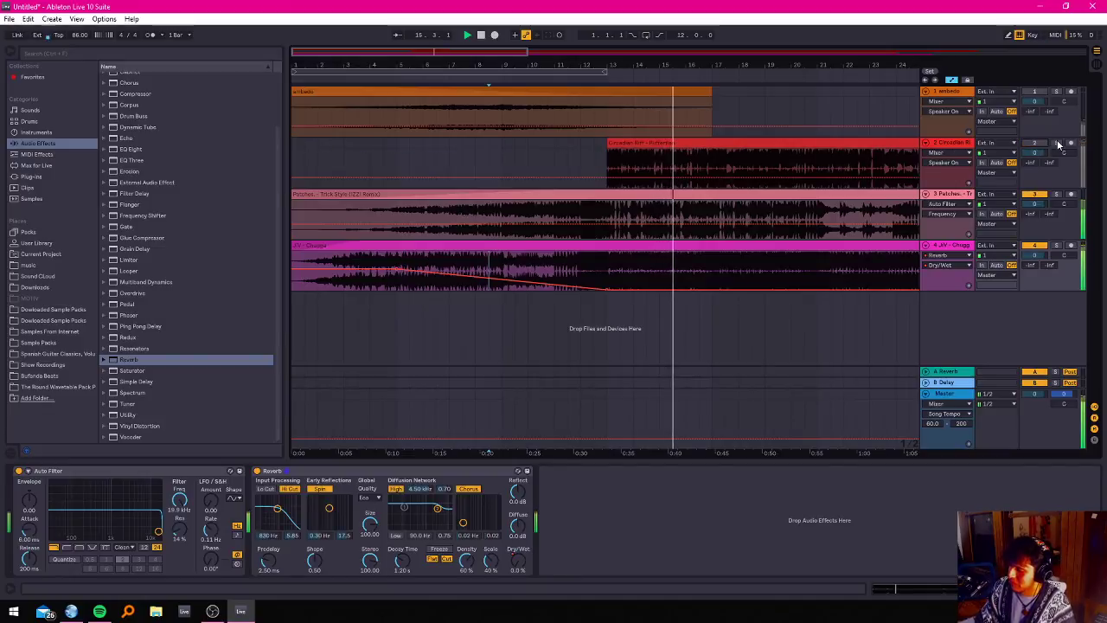
click(1056, 143)
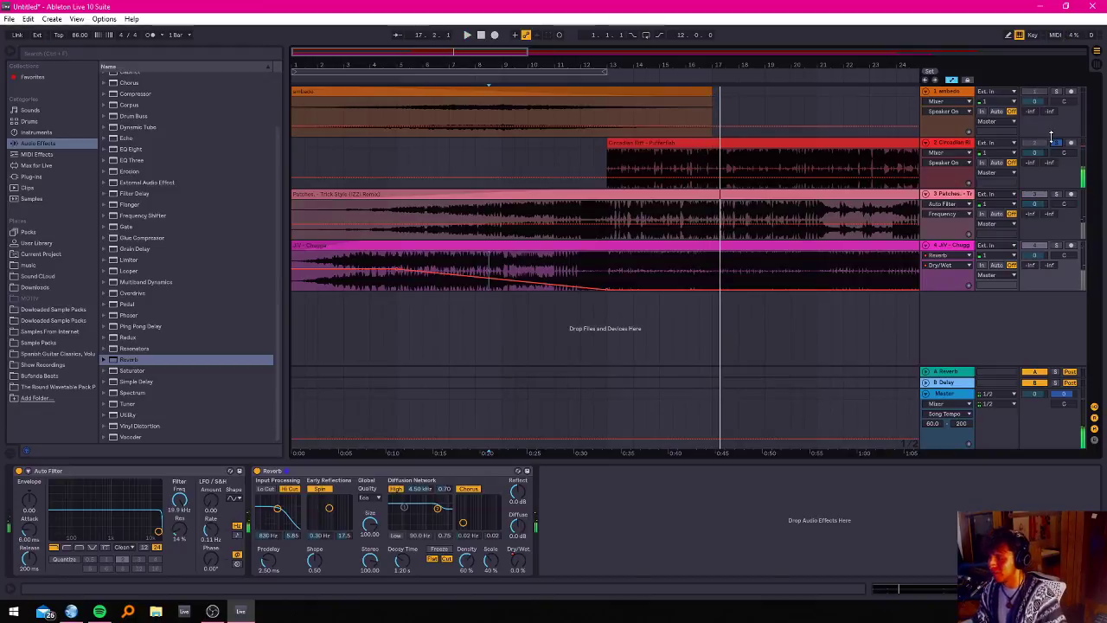
key(space)
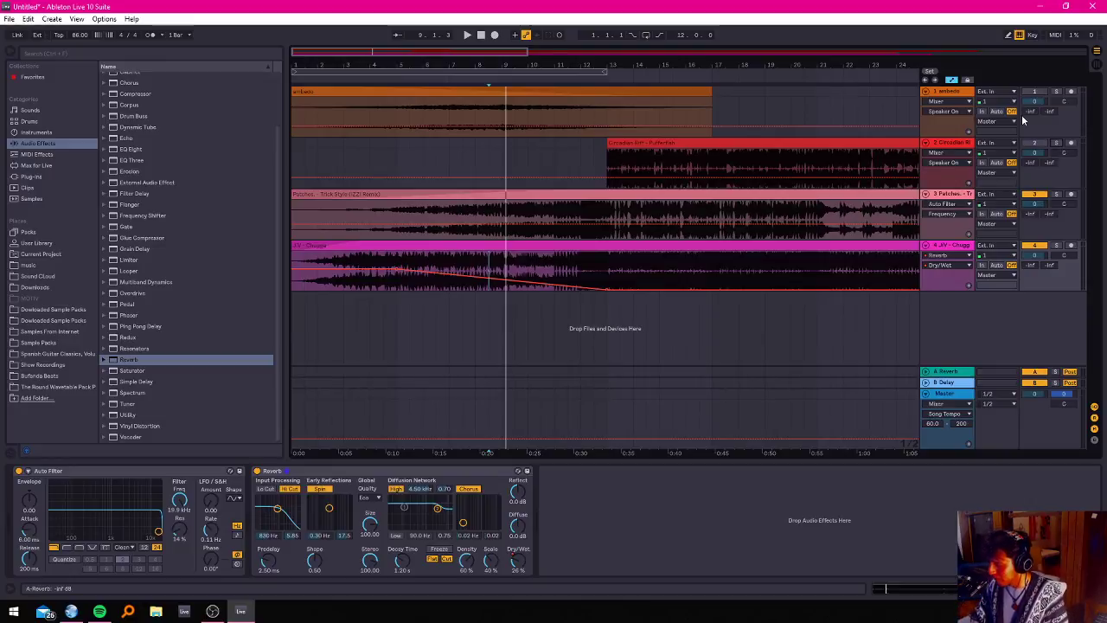
click(1043, 143)
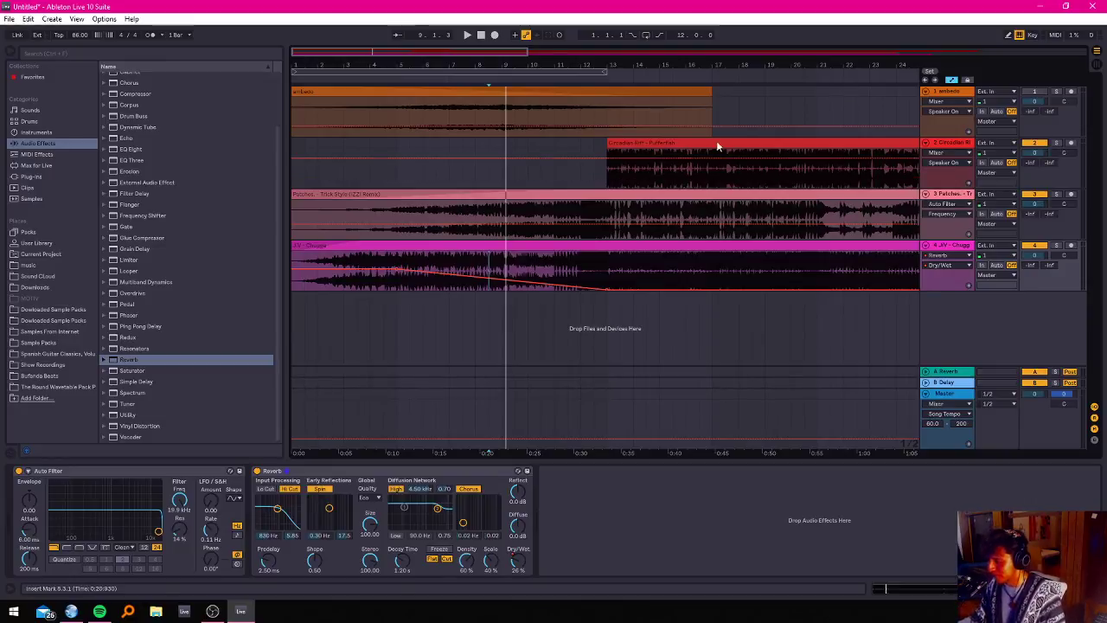
Play the section from about bar 14 and solo the Patches - Trick Style track to hear it alone.
scroll(605, 186, right, 5)
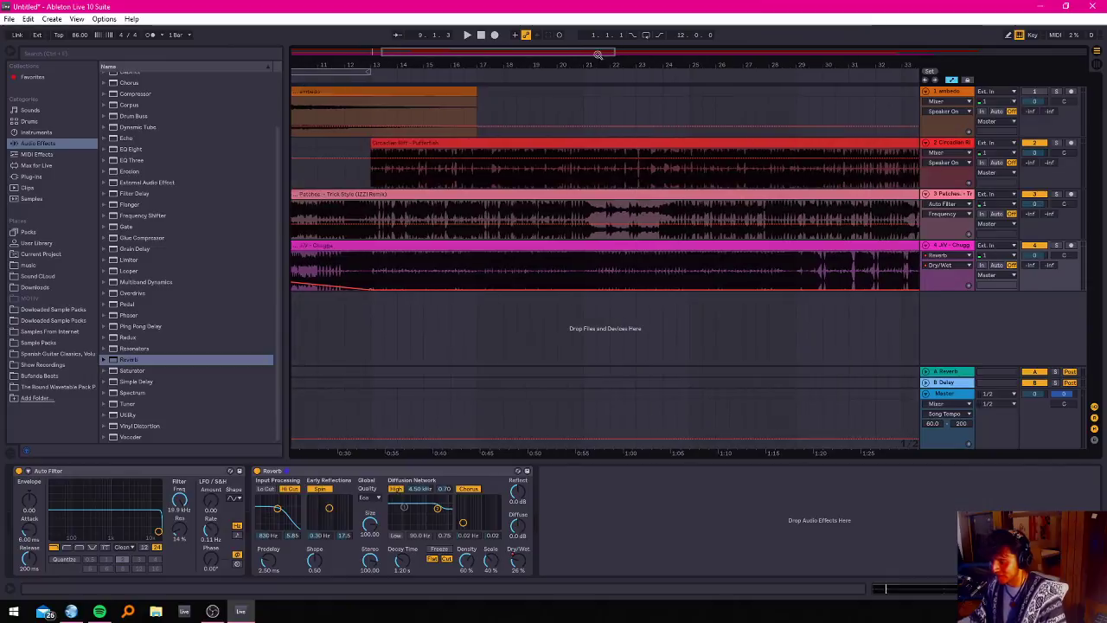
click(407, 169)
key(space)
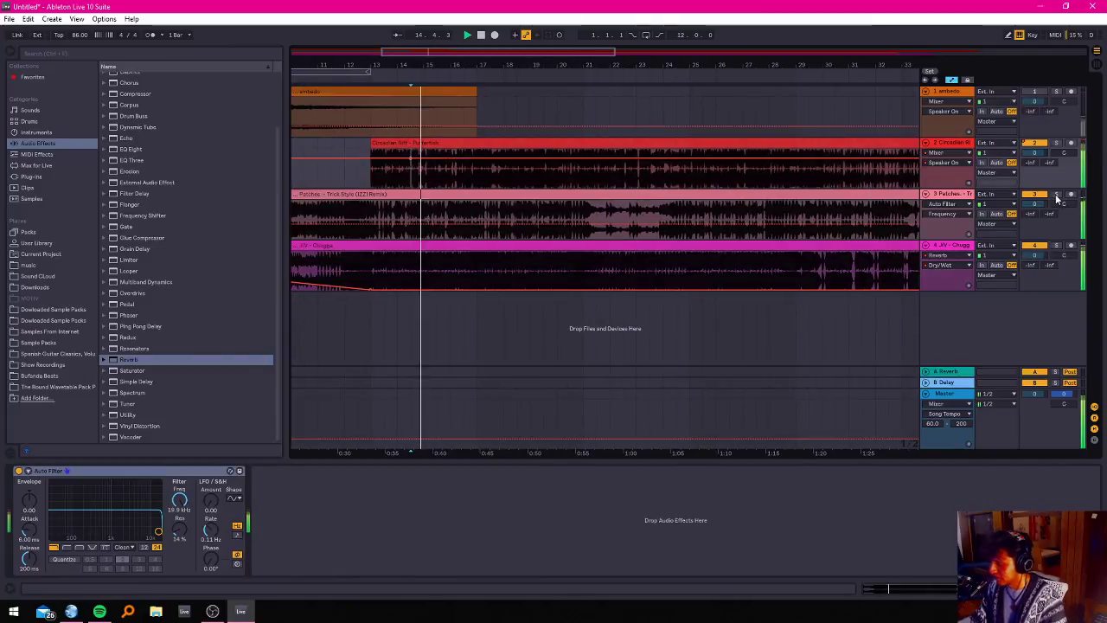
key(space)
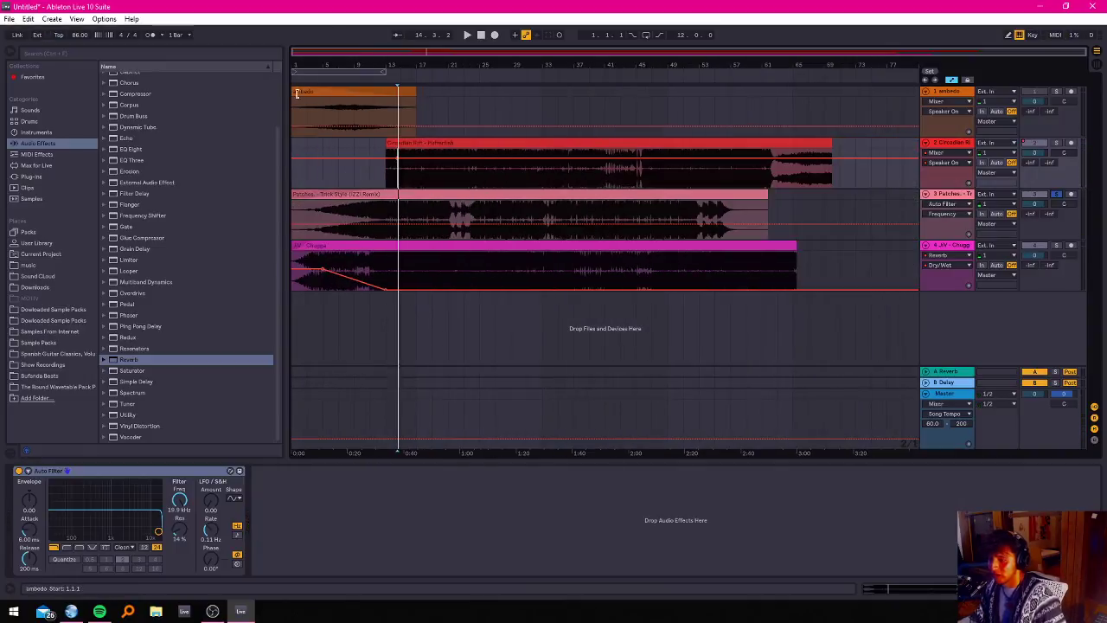
Raise the Auto Filter frequency automation on the Patches - Trick Style track to 19.9 kHz for everything before bar 13.
drag(353, 57, 687, 100)
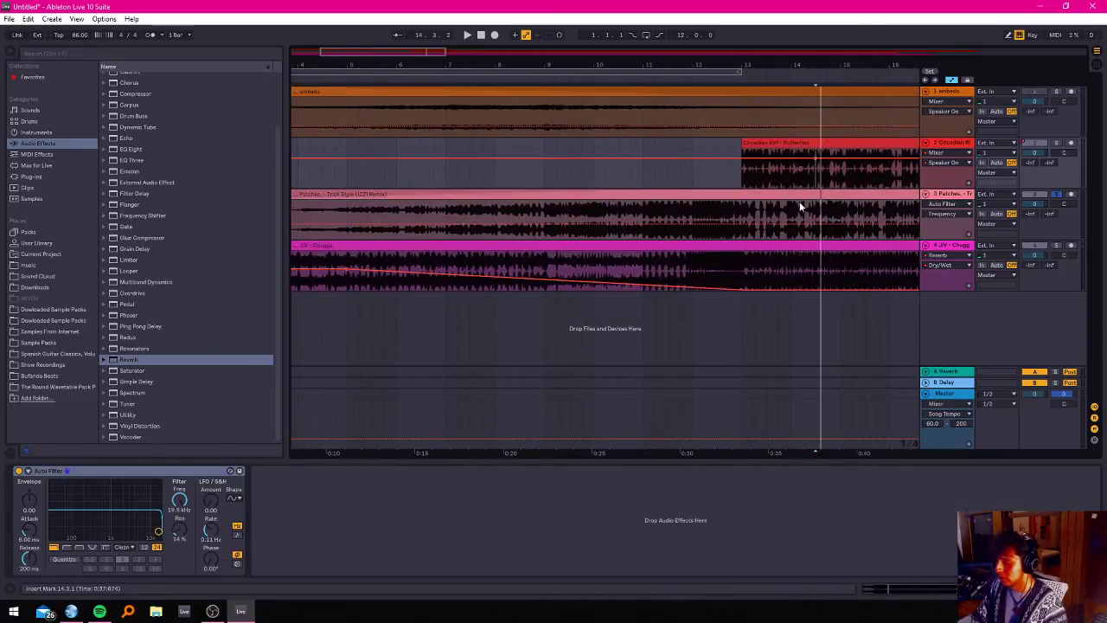
click(729, 227)
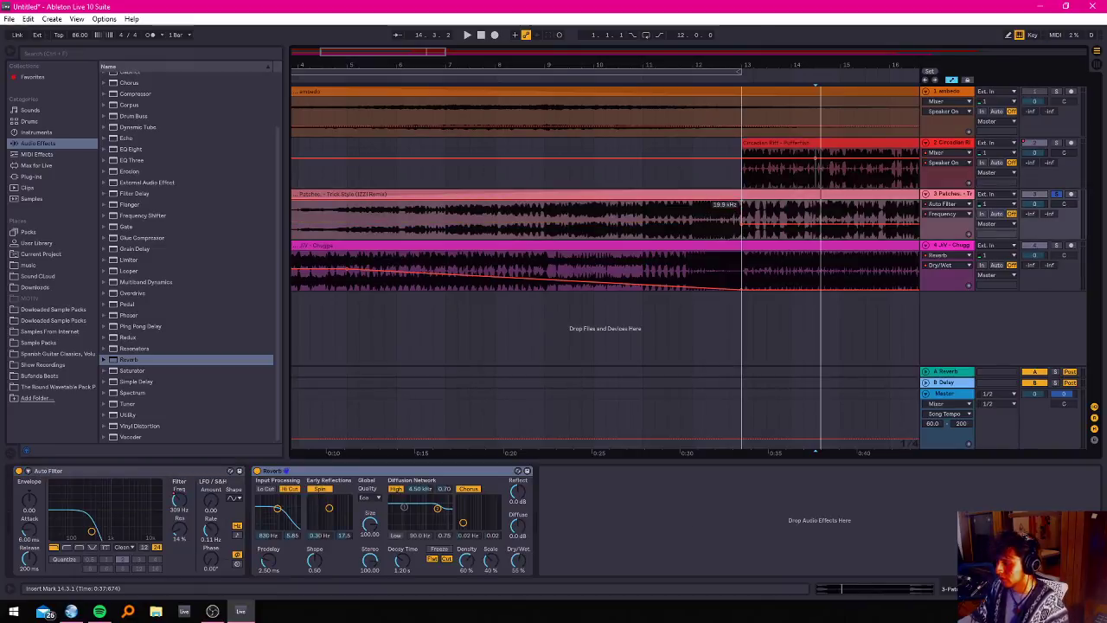
scroll(622, 206, down, 5)
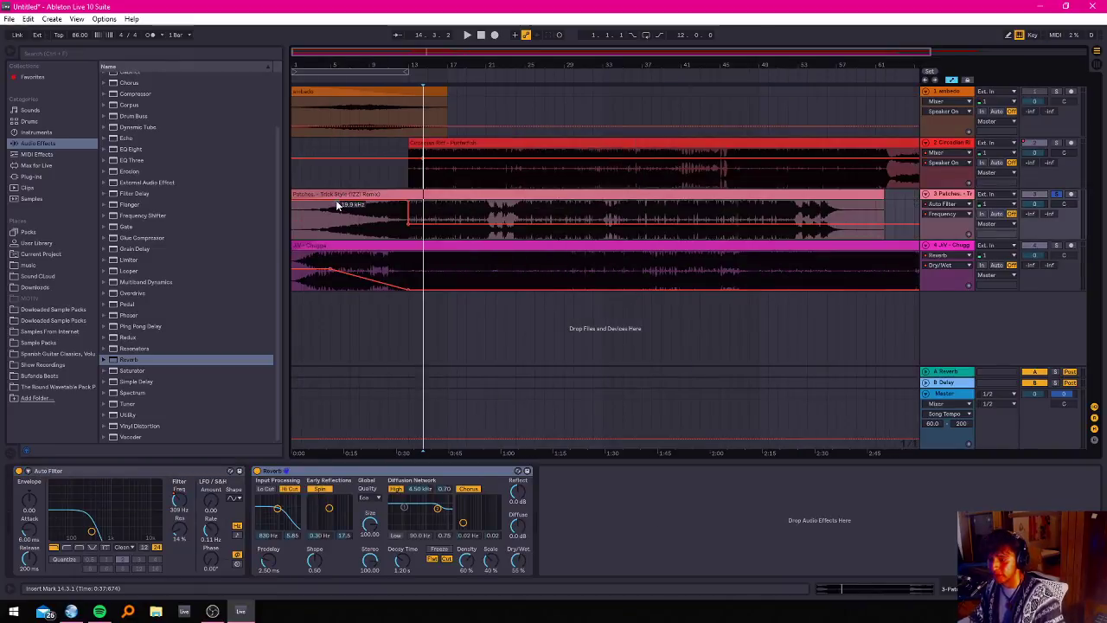
Make the Auto Filter frequency automation on the Patches - Trick Style track rise from bar 1 to 19.9 kHz at bar 13, and listen to it.
drag(308, 206, 410, 223)
key(space)
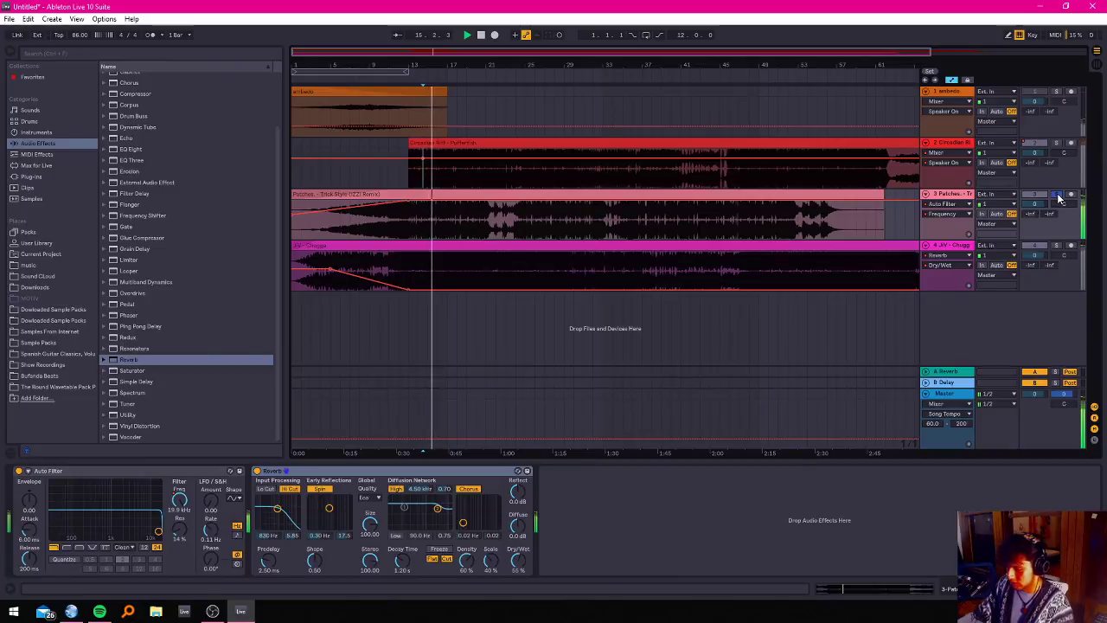
click(1056, 195)
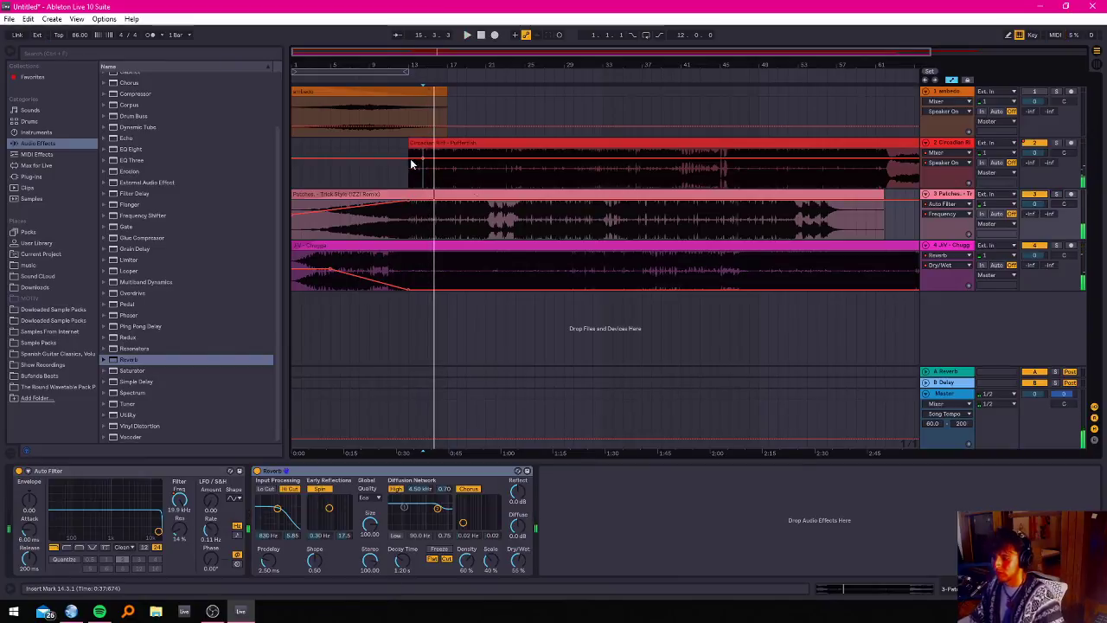
click(392, 176)
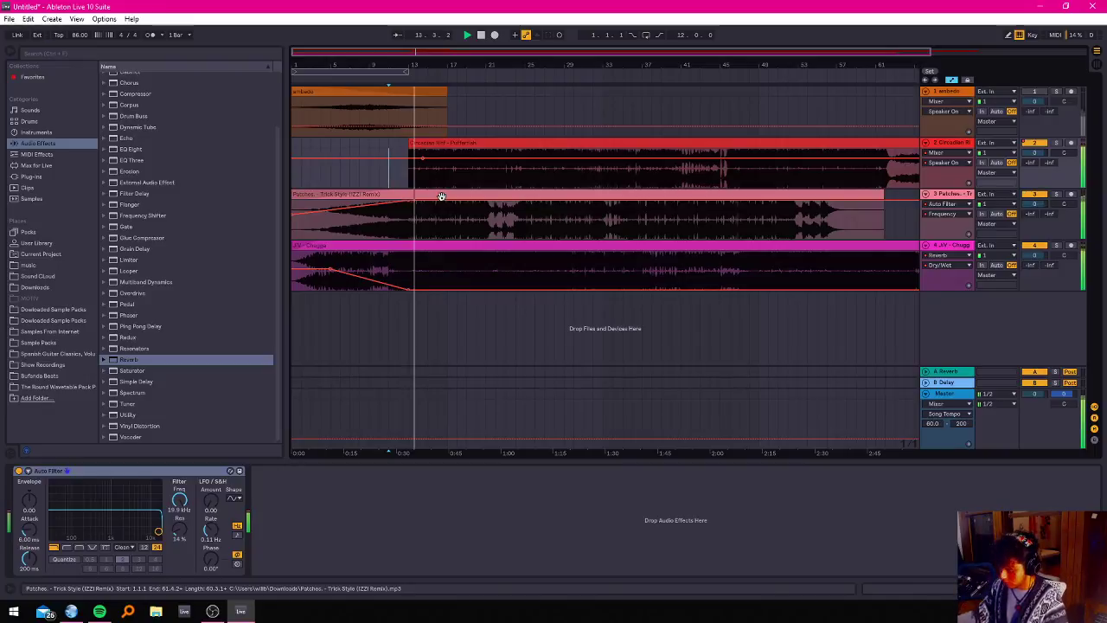
click(1057, 195)
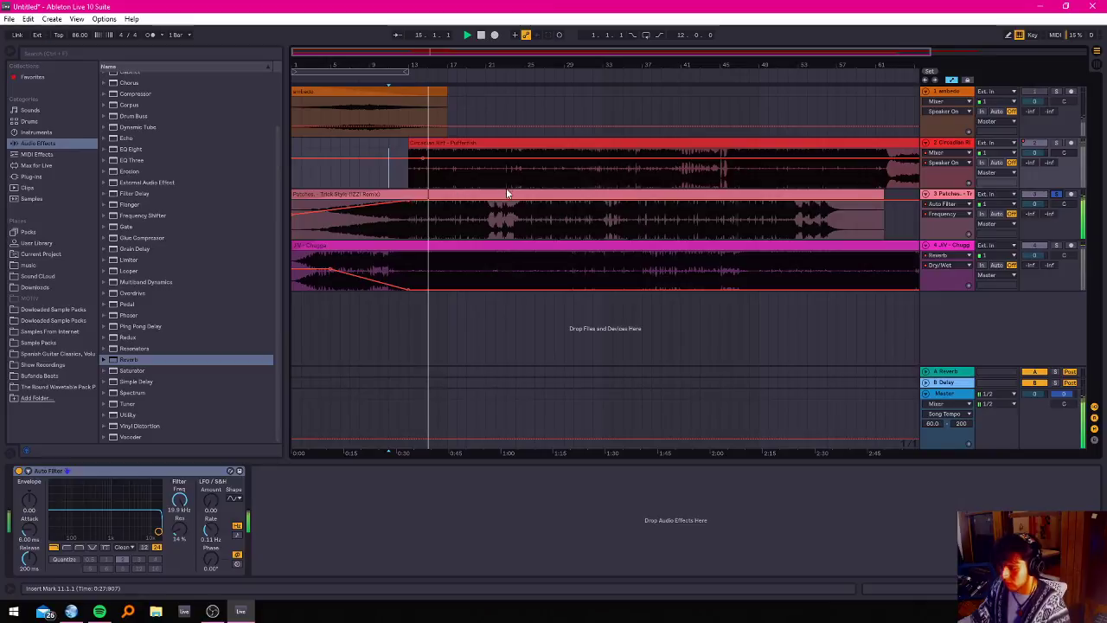
Show the Reverb Dry/Wet automation on the Patches - Trick Style track and set it to 36% before bar 13 and 0% from there.
click(956, 196)
key(ctrl+v)
key(space)
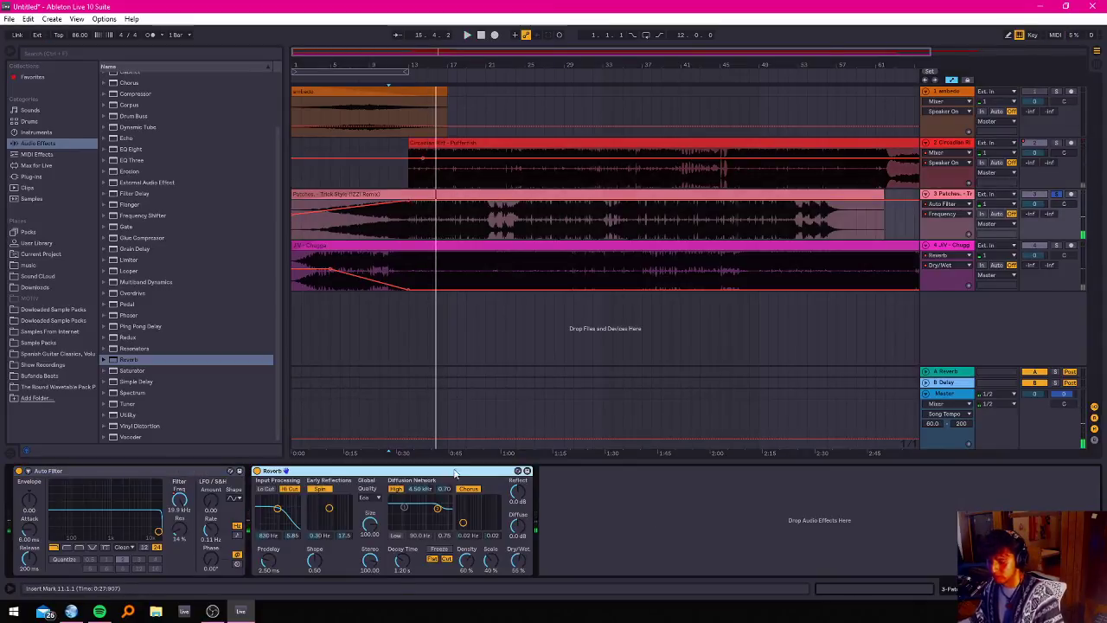
click(520, 561)
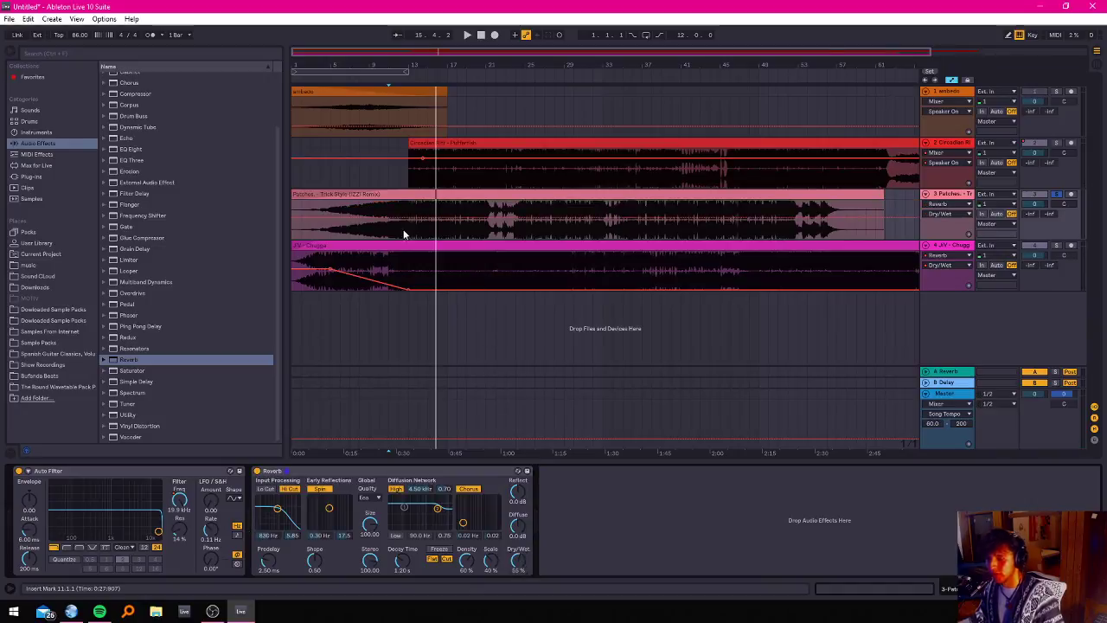
key(plus)
key(plus)
key(plus)
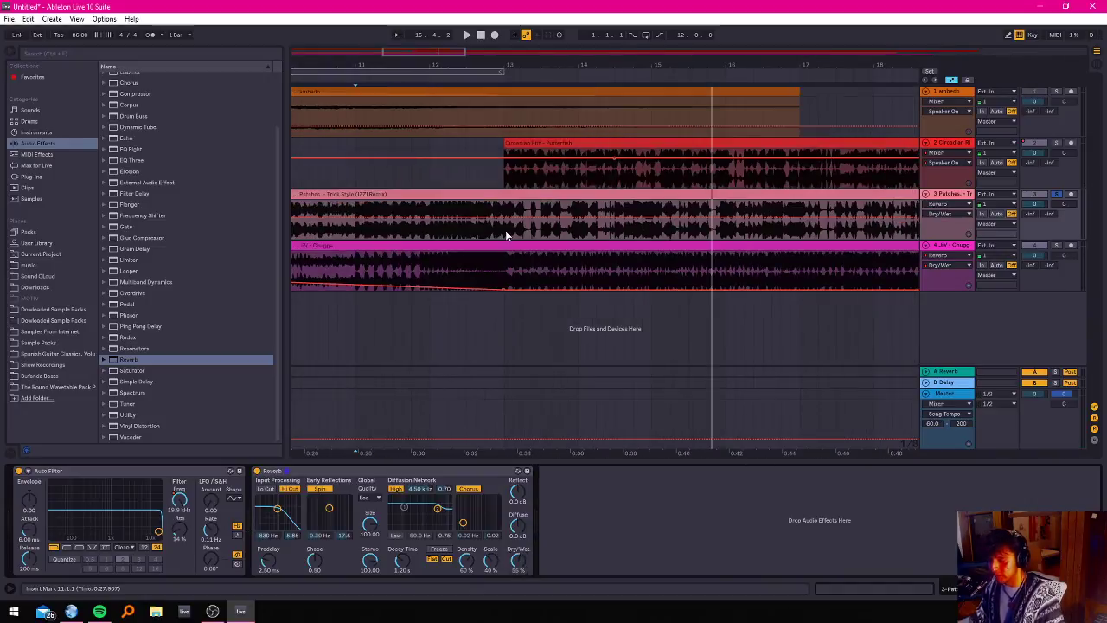
mouse_move(505, 221)
mouse_down()
mouse_move(505, 239)
mouse_move(495, 220)
mouse_move(505, 220)
mouse_up()
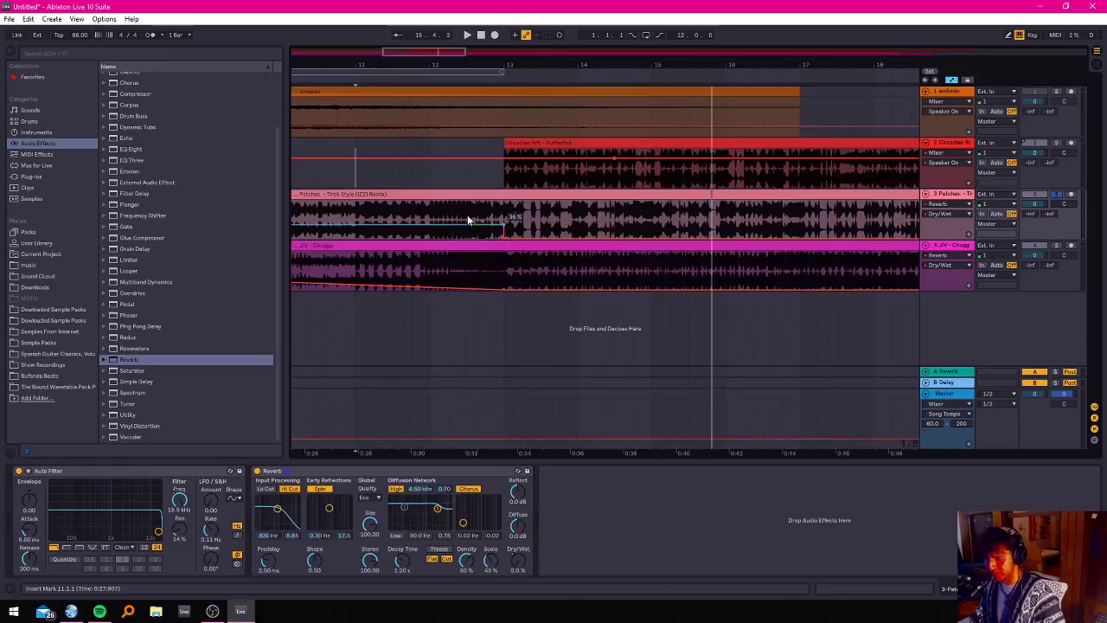
Slope the Patches - Trick Style Reverb Dry/Wet automation downward from bar 1 to 20% at bar 13.
scroll(464, 212, down, 5)
scroll(465, 210, down, 2)
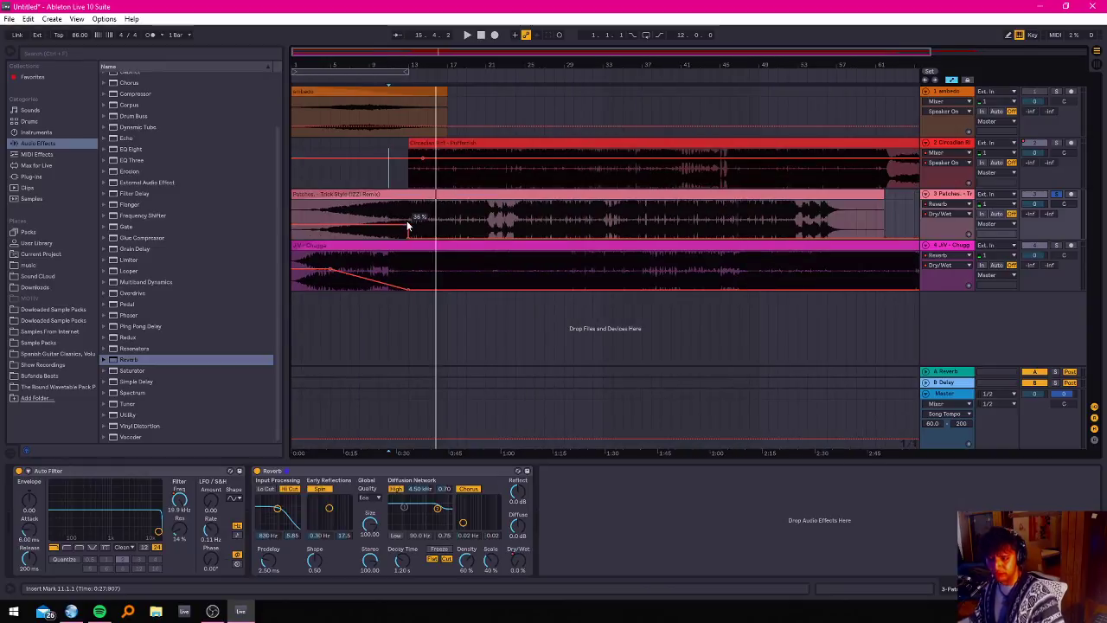
drag(410, 231, 410, 224)
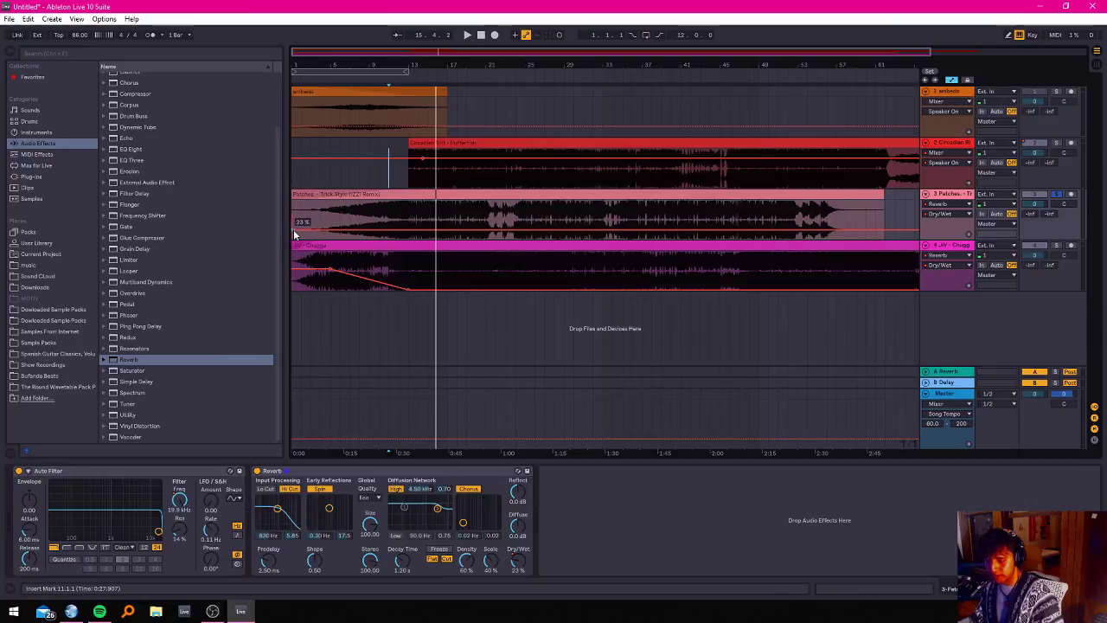
mouse_move(410, 223)
mouse_down()
mouse_move(409, 233)
mouse_move(410, 223)
mouse_up()
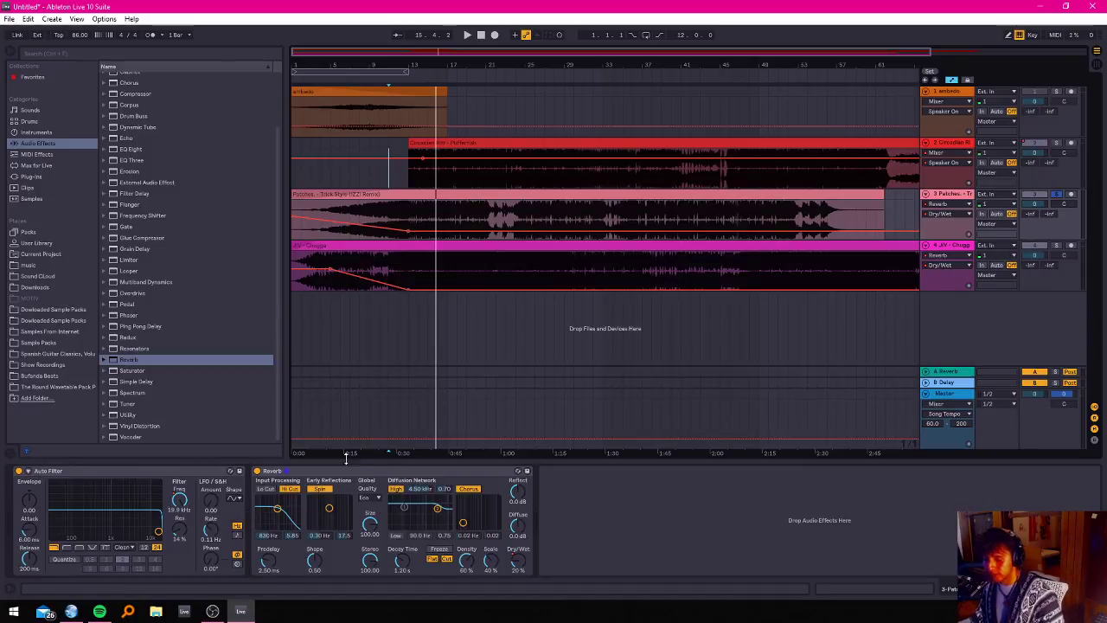
Play the soloed Patches - Trick Style track from bar 12, add a Dry/Wet breakpoint just before bar 13, and replay from 13.3.
click(396, 214)
key(space)
scroll(411, 192, up, 5)
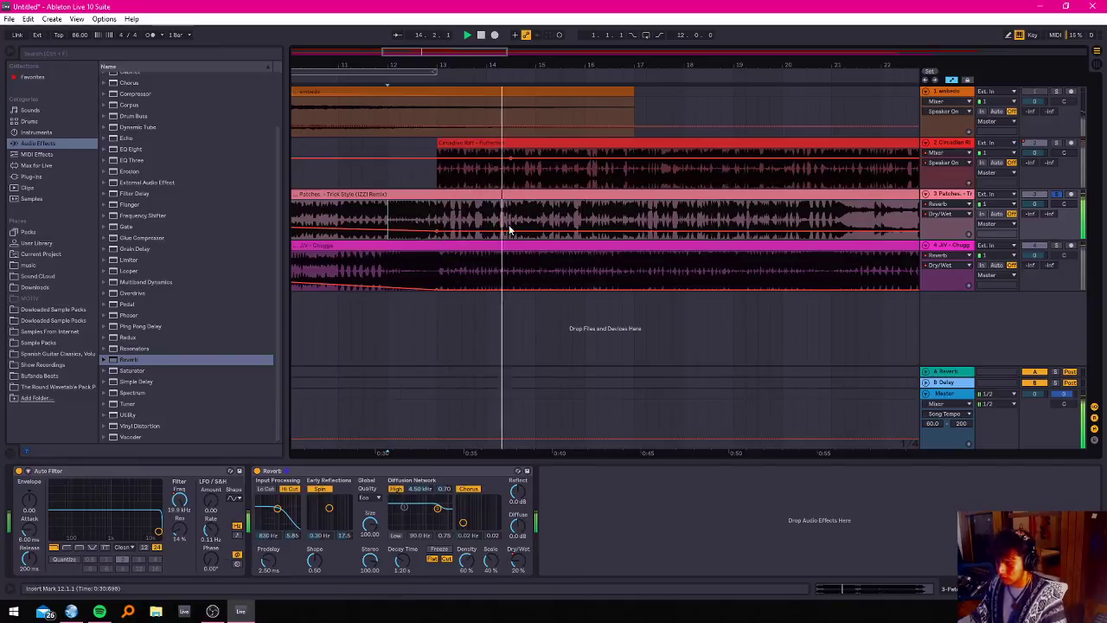
drag(437, 232, 439, 222)
key(space)
click(458, 218)
key(space)
Try the Reverb Dry/Wet automation from bar 13 at 91% and 65%, and set it to 7.6%.
drag(436, 217, 437, 204)
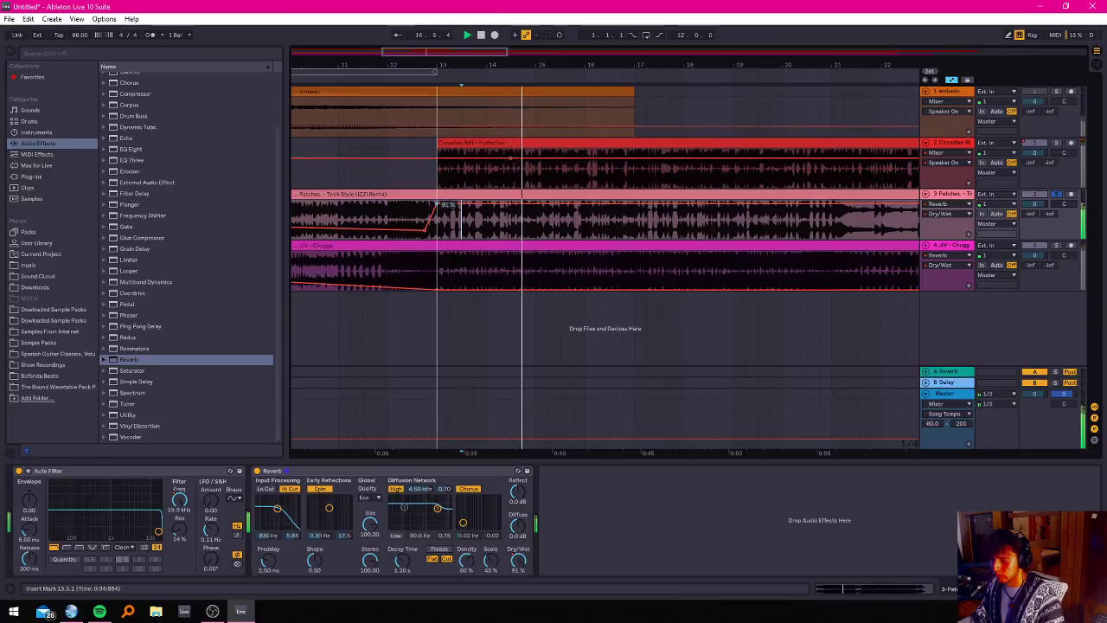
drag(437, 204, 438, 215)
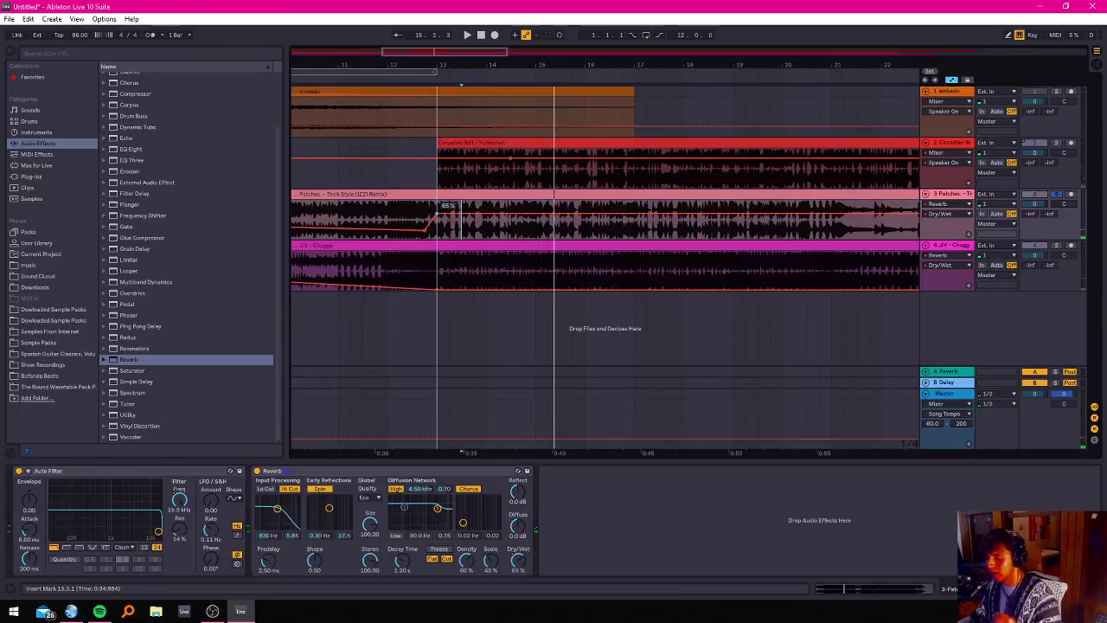
mouse_move(437, 214)
mouse_down()
mouse_move(433, 236)
mouse_move(430, 225)
mouse_up()
key(space)
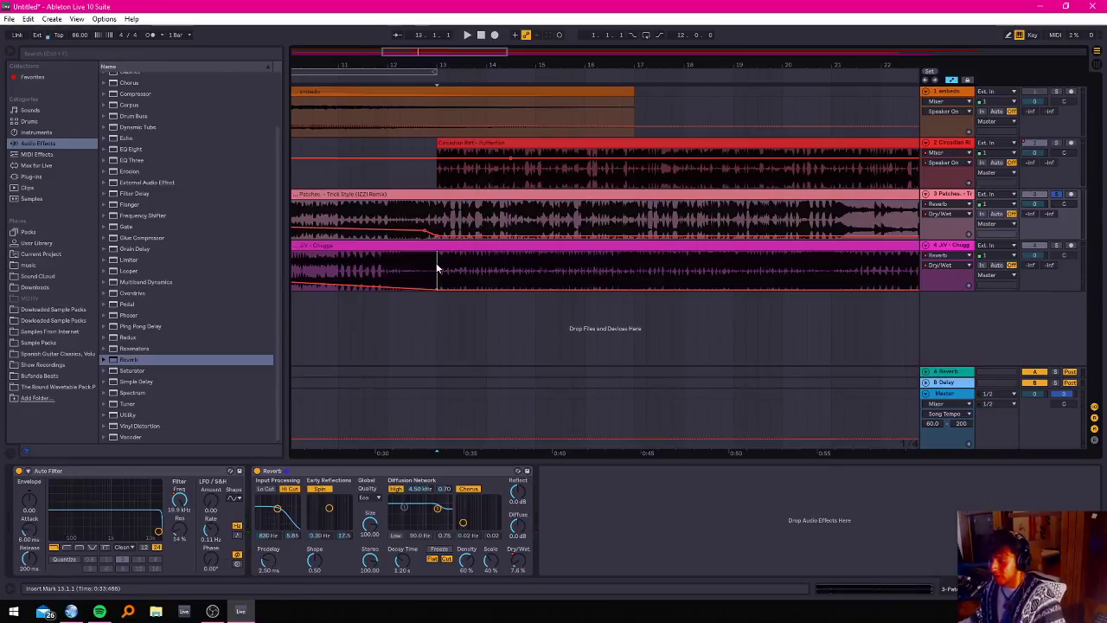
Unsolo the Patches - Trick Style track, play from bar 13, and solo the Circadian Riff - Pufferfish track to hear it alone.
click(437, 269)
click(1055, 196)
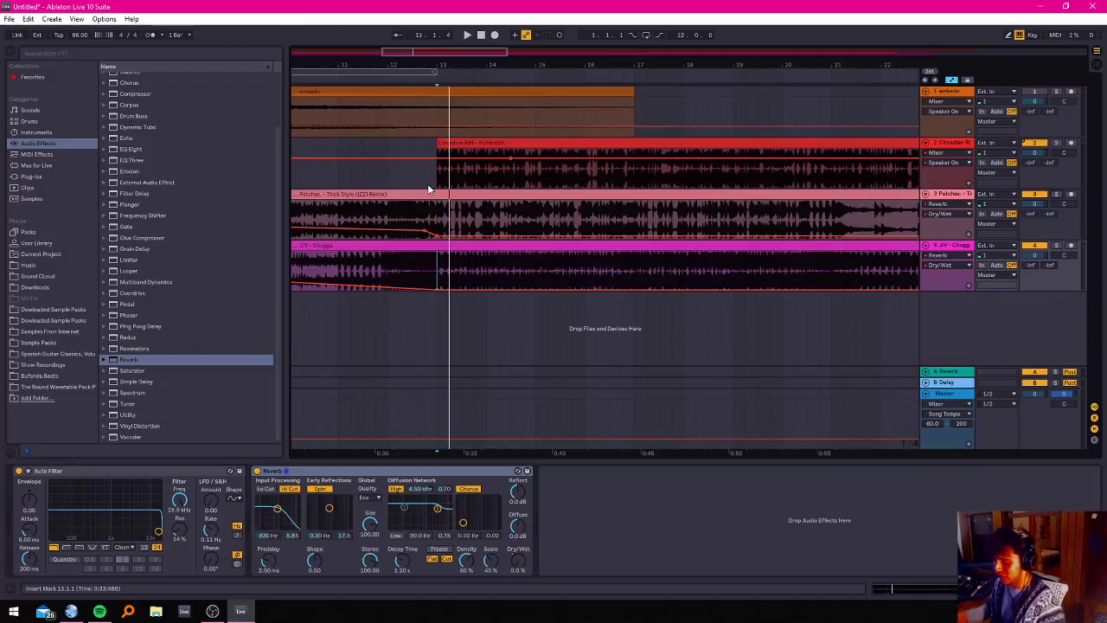
key(space)
click(1057, 144)
key(space)
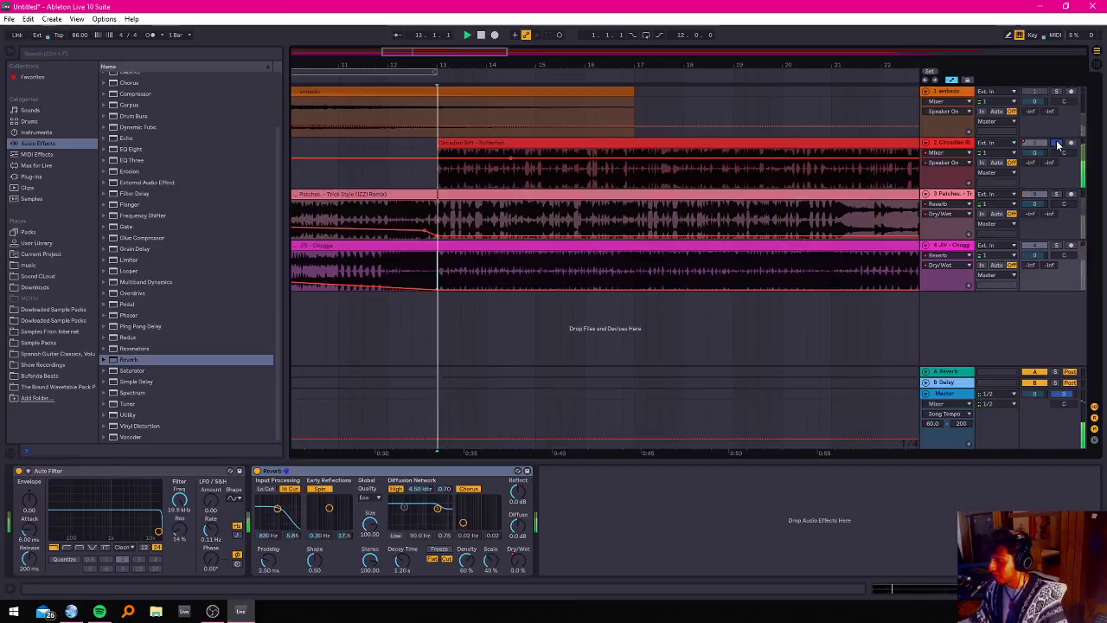
Solo the Patches - Trick Style and JIV - Chugga tracks in turn to hear each alone from bar 13.
click(1058, 195)
key(space)
key(space)
click(1058, 196)
key(space)
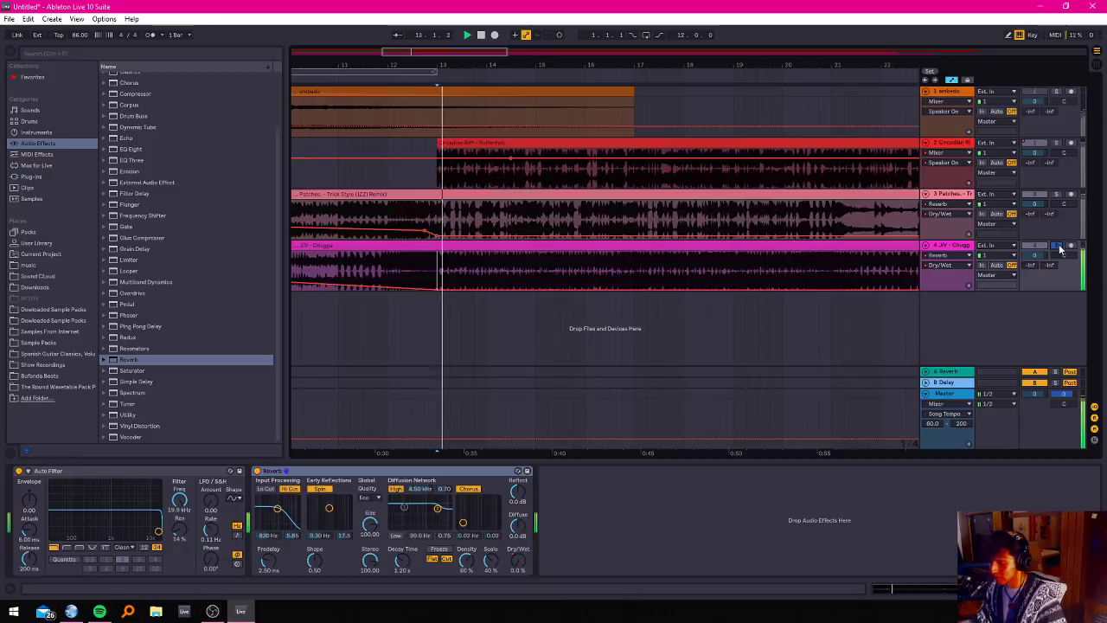
click(1057, 247)
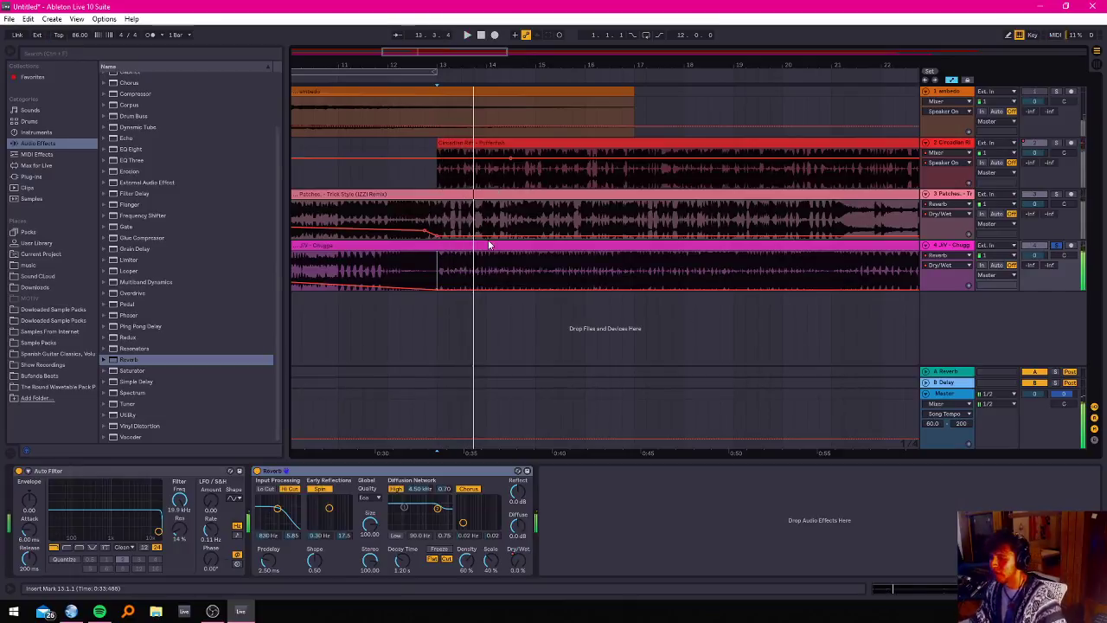
Audition the soloed JIV - Chugga track from 13.3 and from bar 13 to locate the section to cut.
scroll(428, 261, up, 3)
click(487, 269)
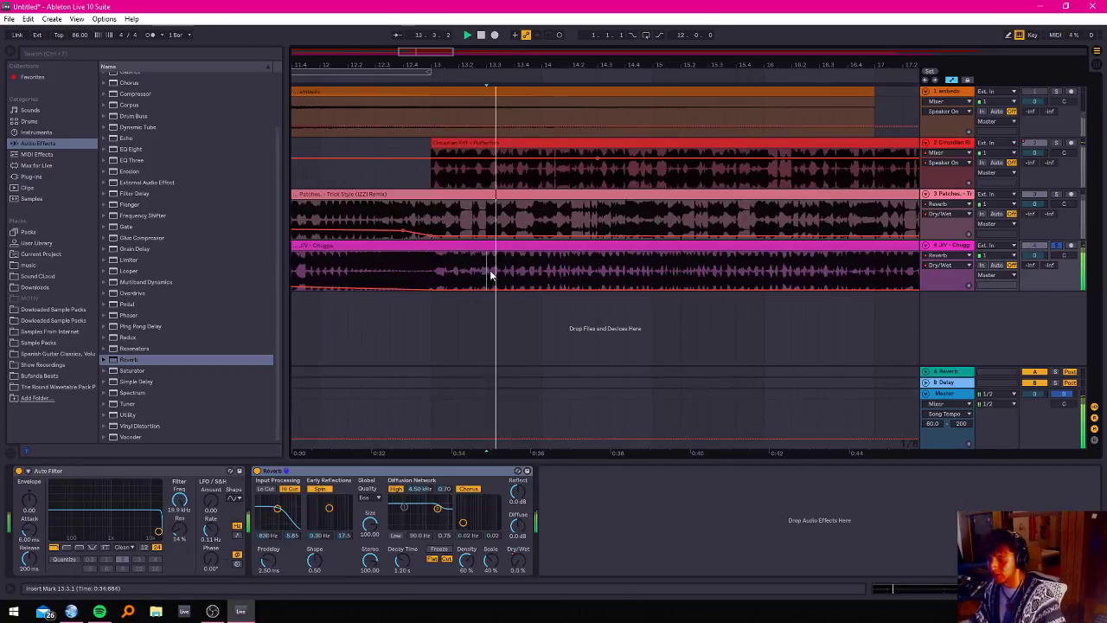
click(491, 270)
click(489, 271)
click(432, 272)
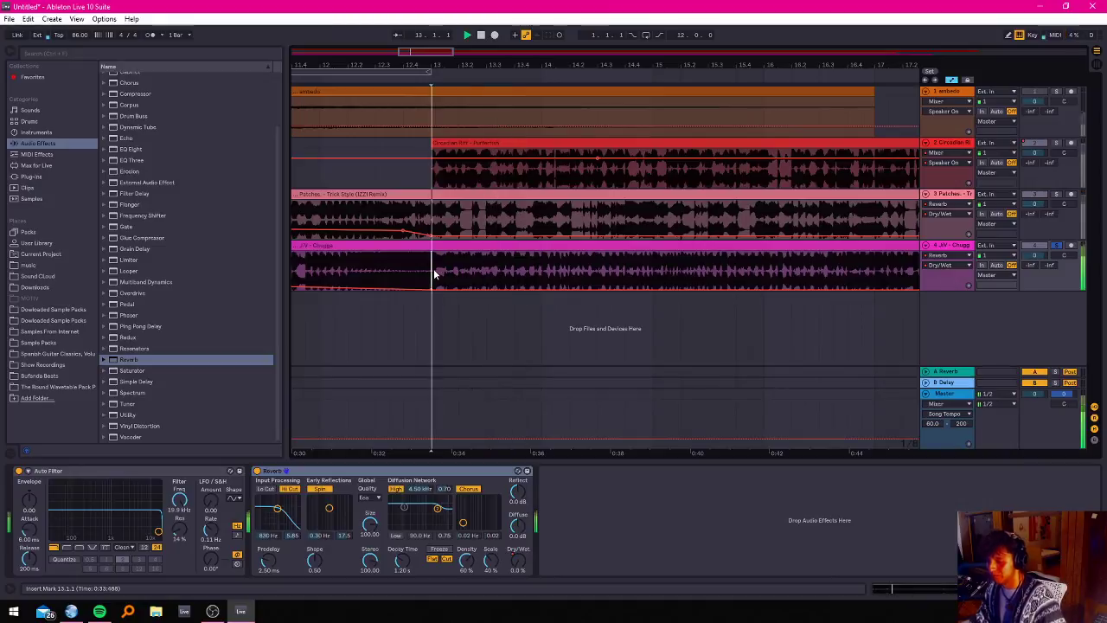
click(486, 277)
drag(486, 277, 529, 271)
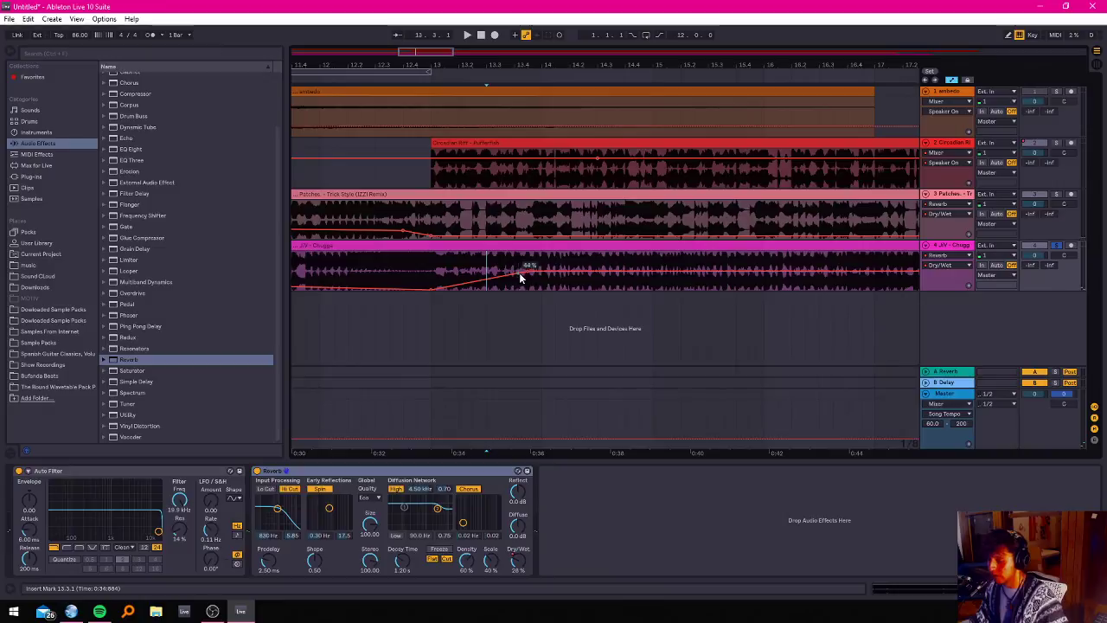
click(525, 274)
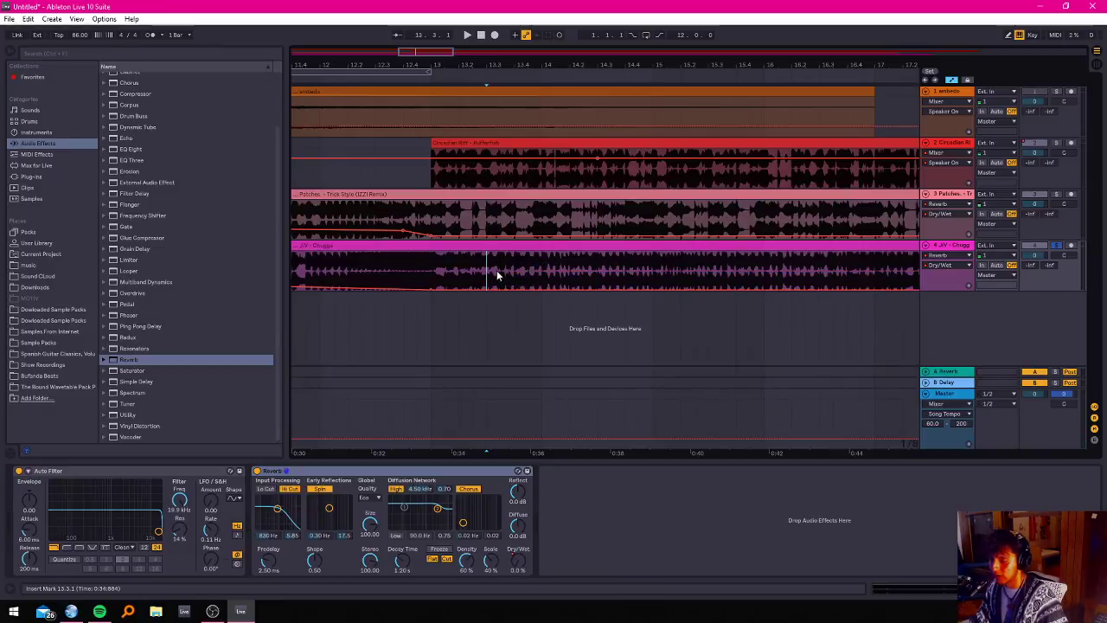
Cut the section from 13.3 to bar 14 out of the JIV - Chugga clip.
drag(487, 274, 513, 276)
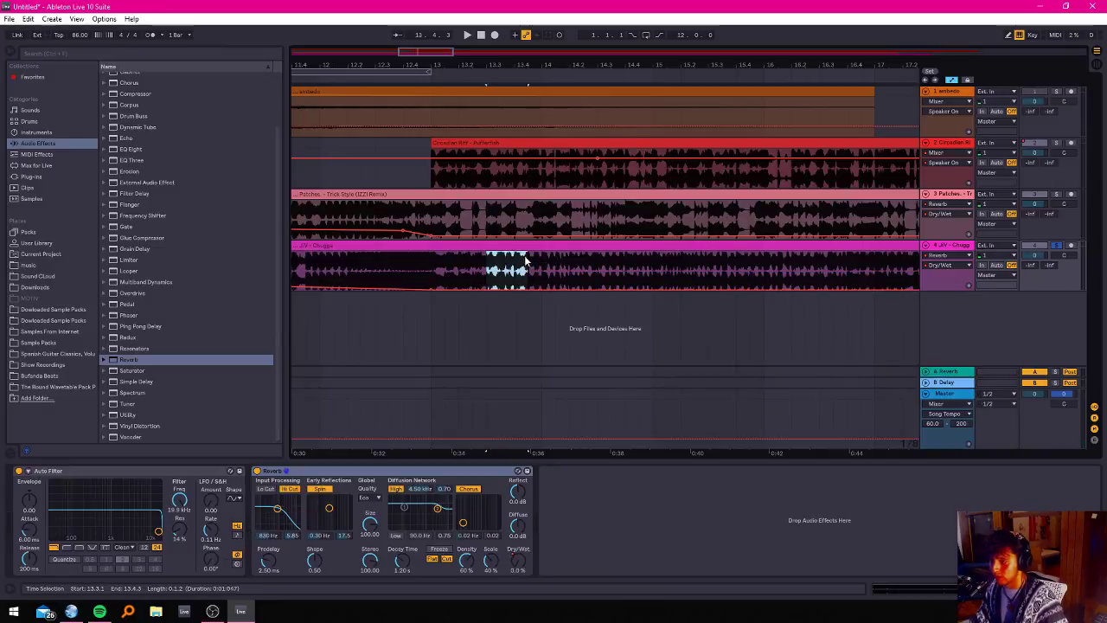
click(540, 245)
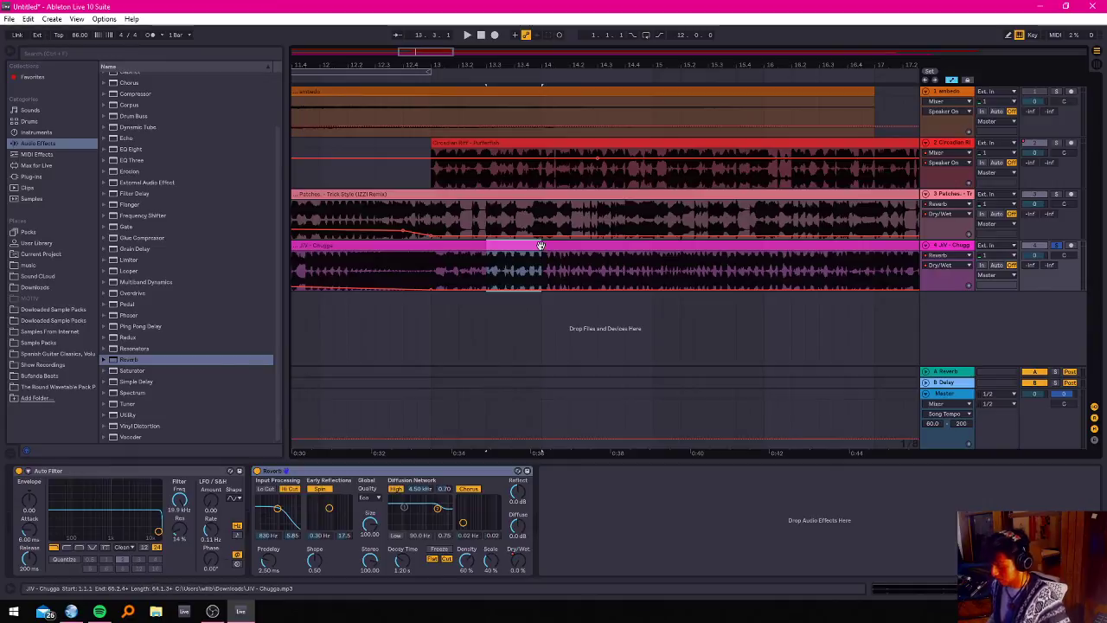
key(ctrl+e)
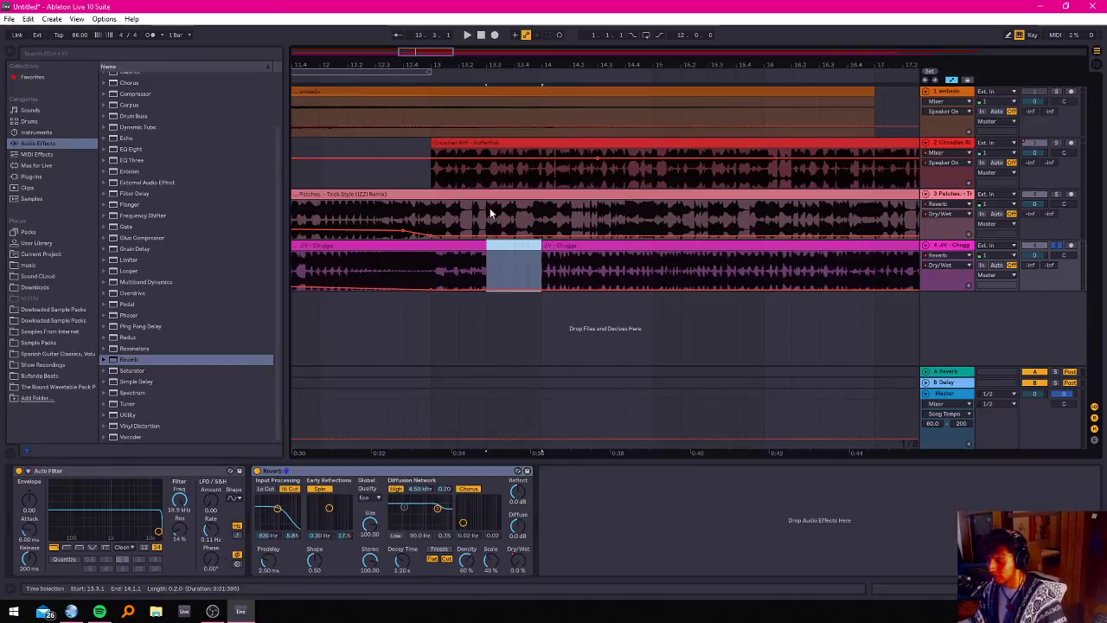
Listen to the soloed Circadian Riff - Pufferfish track from 12.4.3, and move its clip to start at 13.3 with the track unsoloed.
click(1055, 149)
click(1056, 143)
click(415, 170)
key(space)
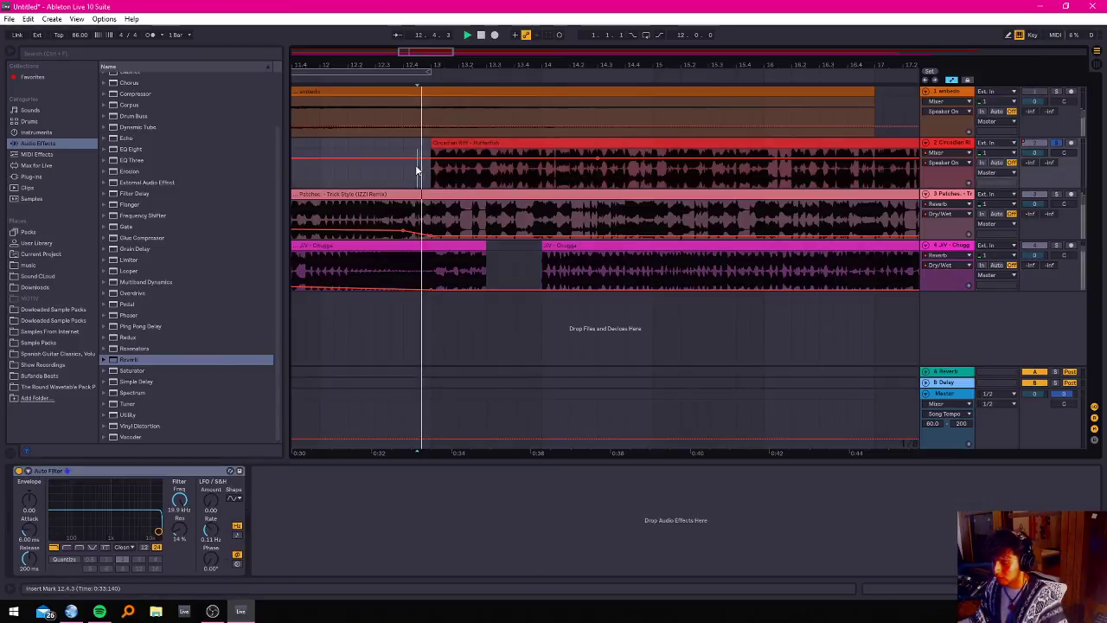
click(1056, 145)
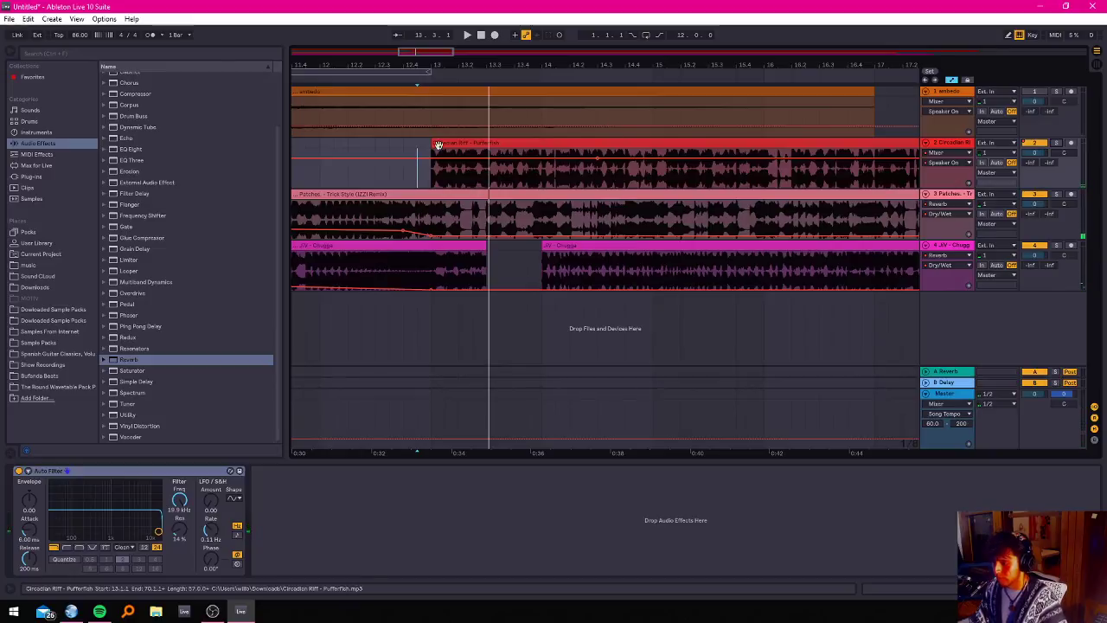
drag(439, 145, 494, 146)
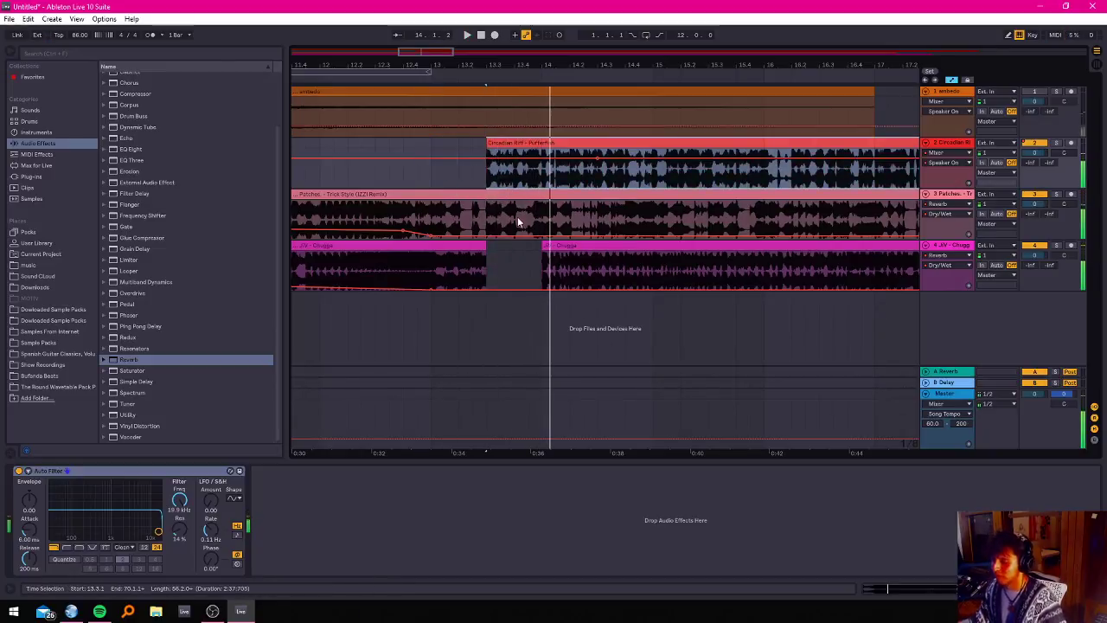
Split out the section from 14.1.1 to 14.2.3 of the Patches - Trick Style clip and delete it.
drag(548, 225, 581, 223)
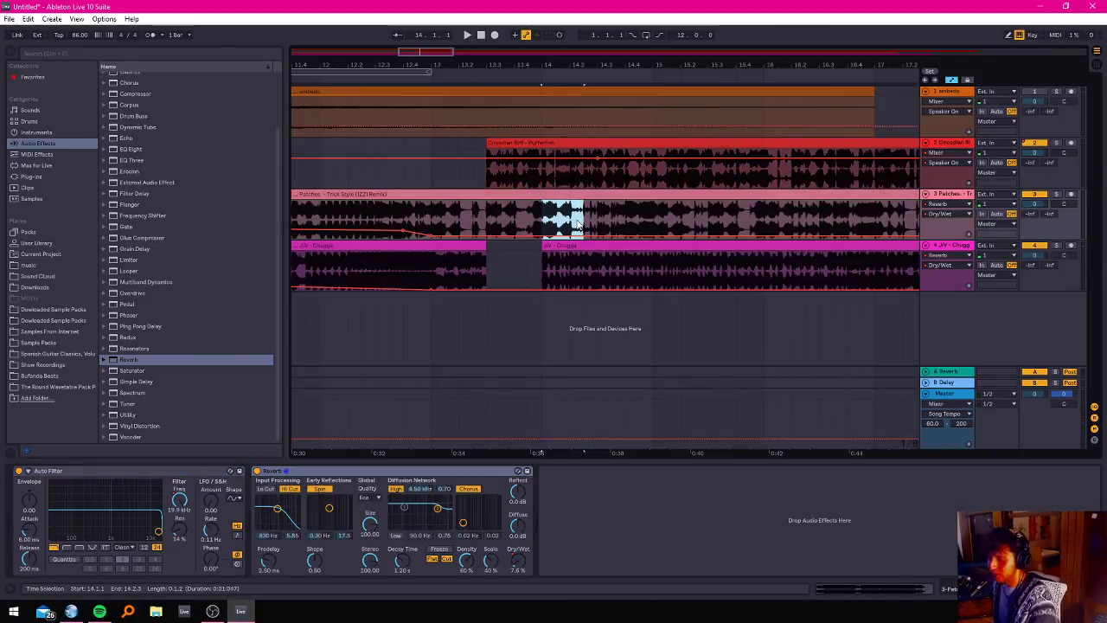
key(ctrl+e)
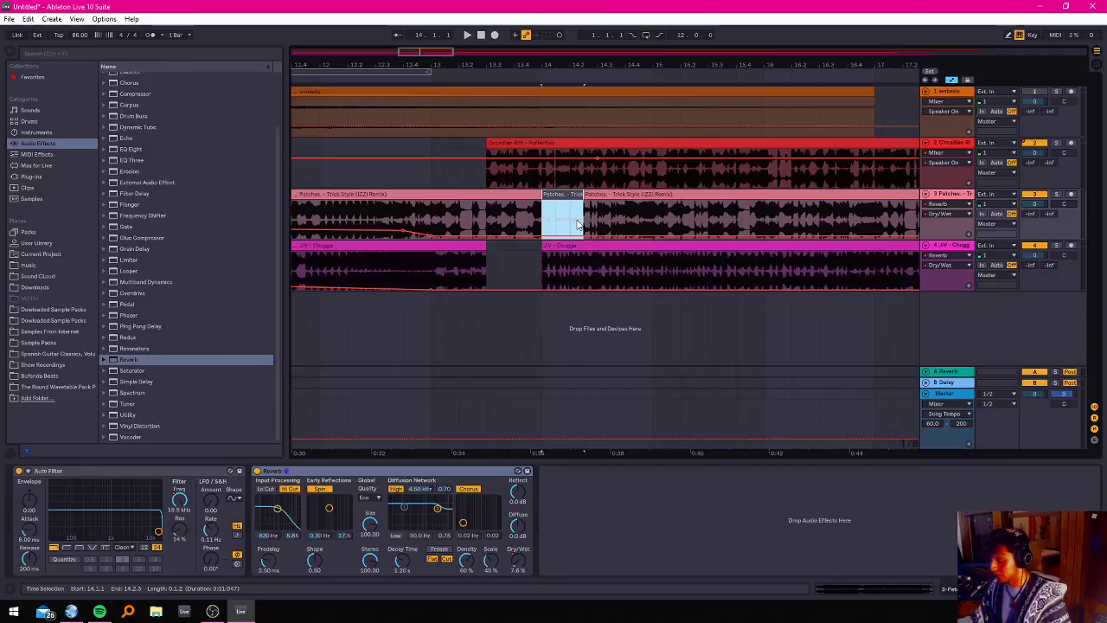
click(560, 196)
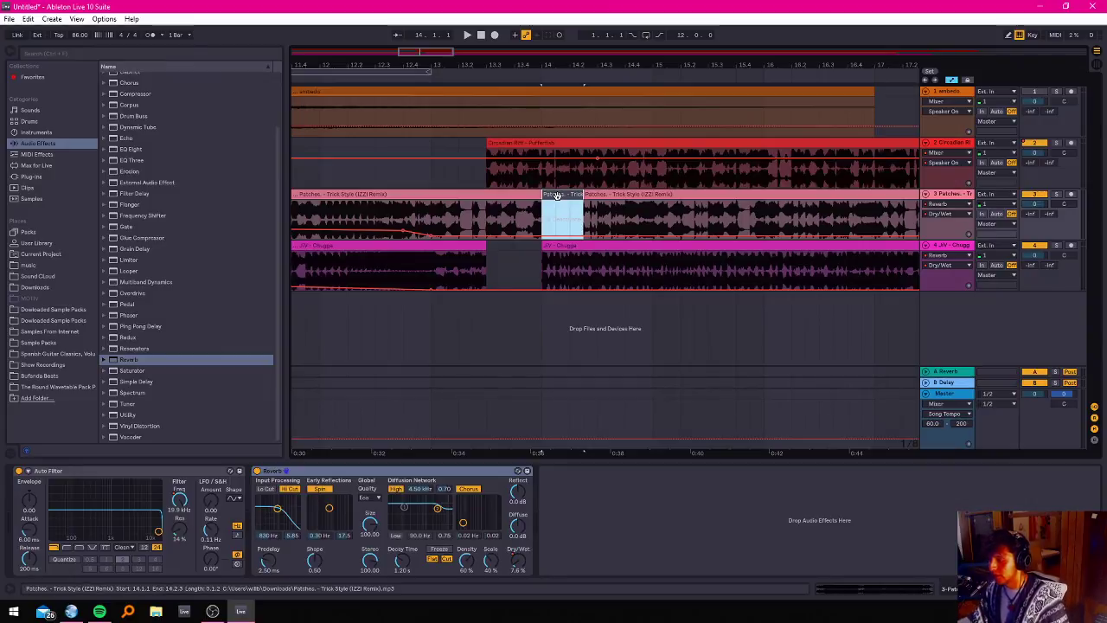
key(0)
key(Delete)
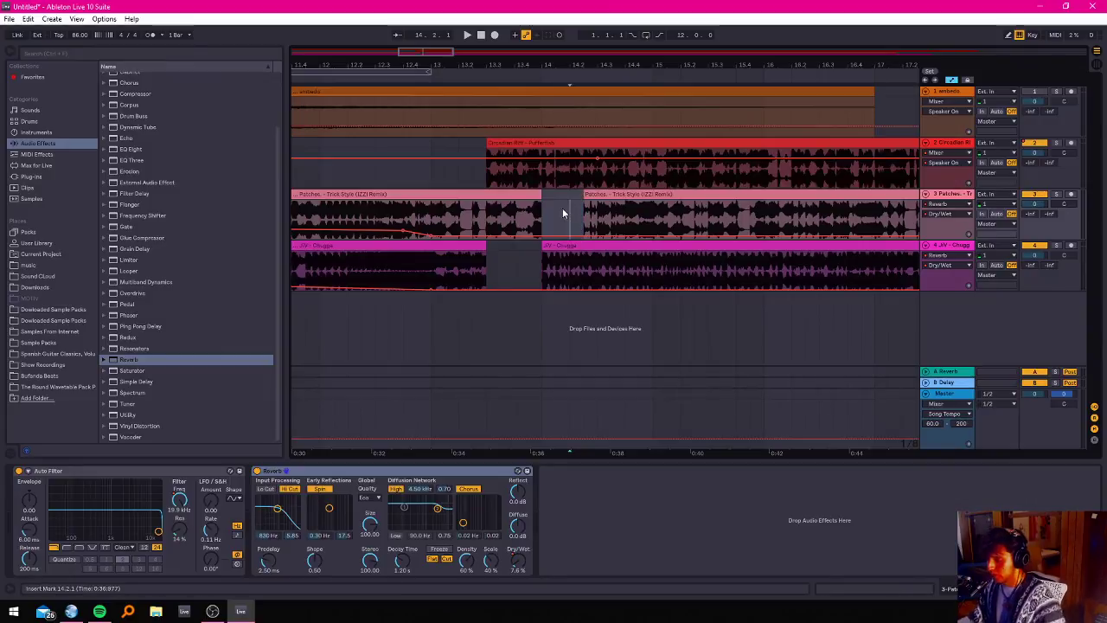
Listen to the transition into the Circadian Riff - Pufferfish clip from 14.1.3 and again from bar 13.
scroll(479, 241, up, 2)
scroll(302, 171, down, 3)
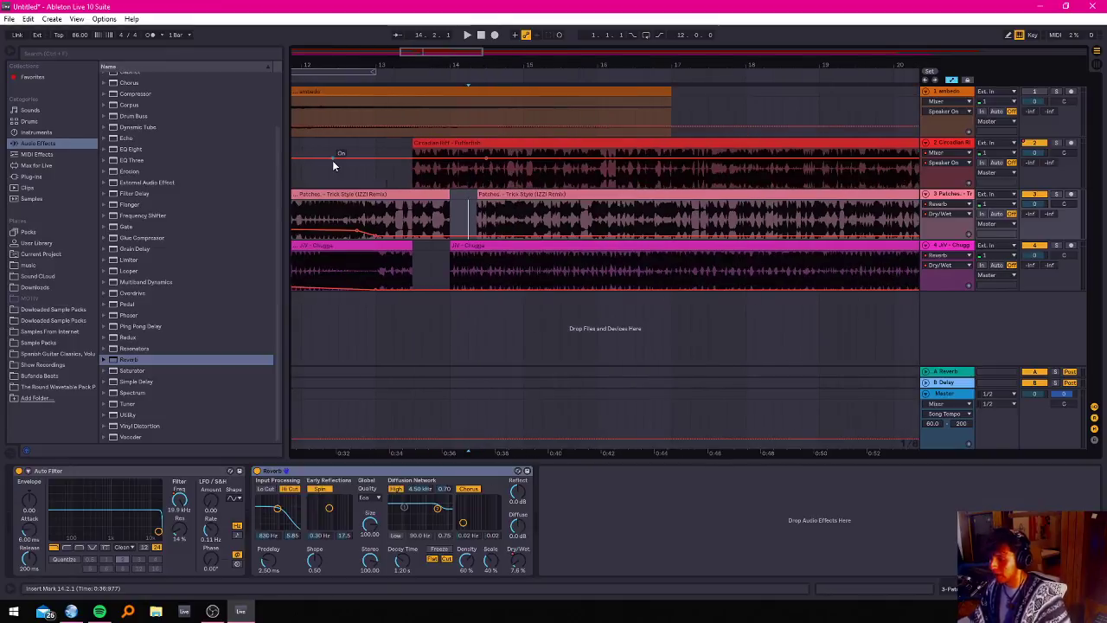
click(430, 152)
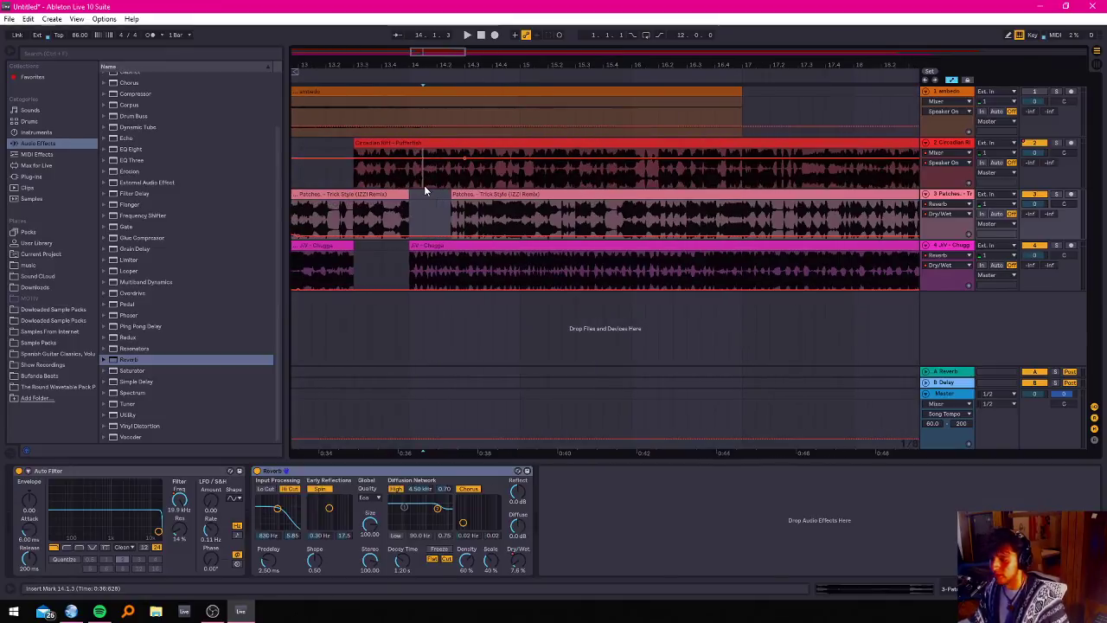
key(space)
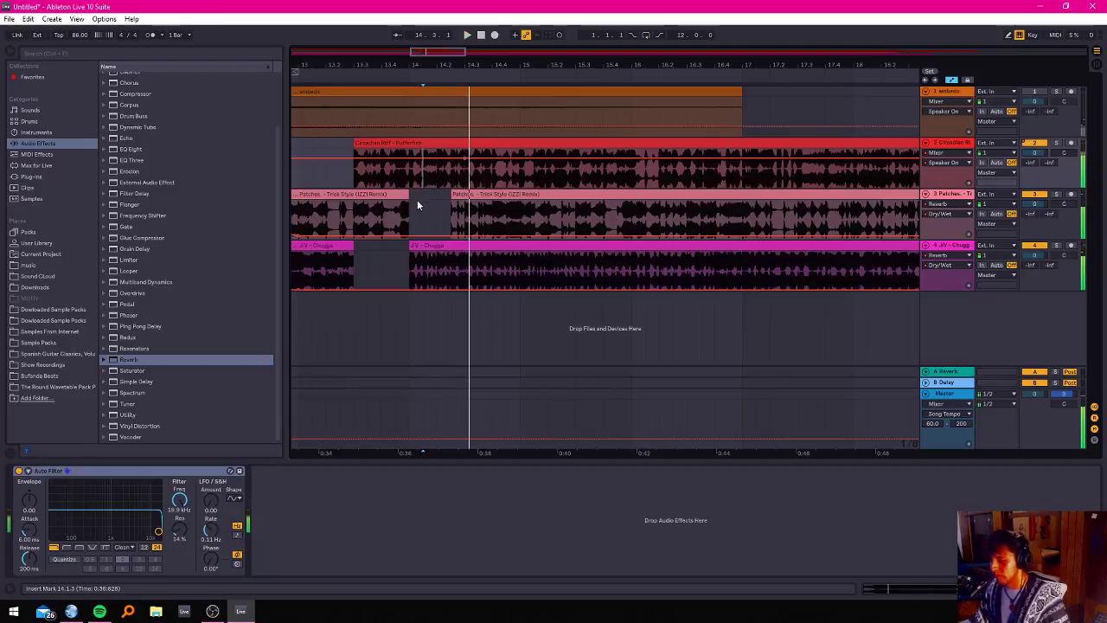
scroll(372, 215, down, 3)
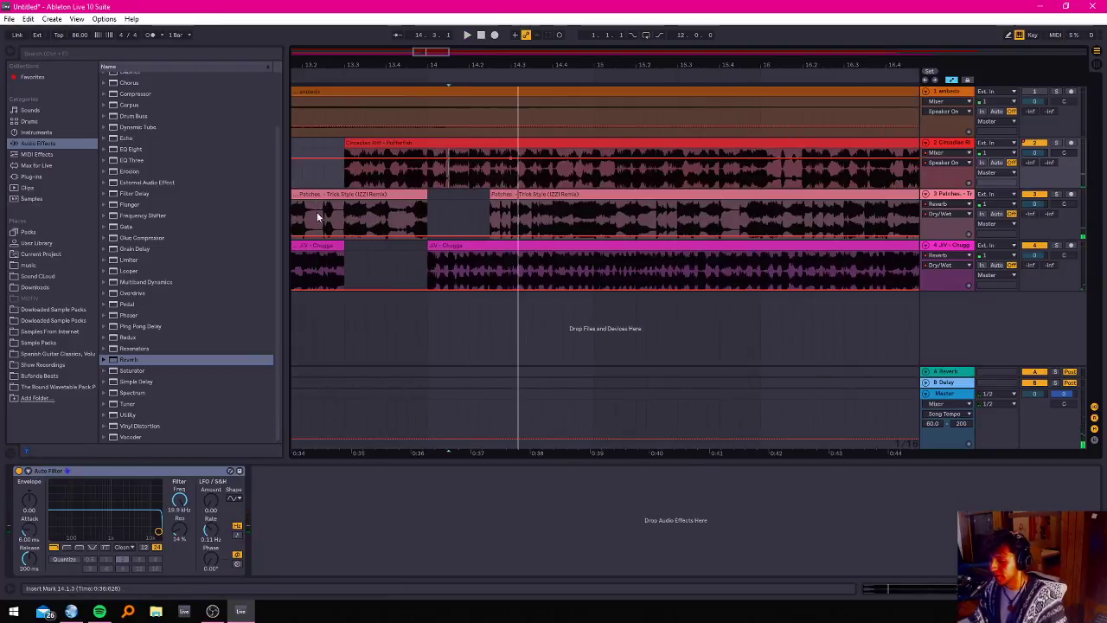
scroll(338, 196, up, 4)
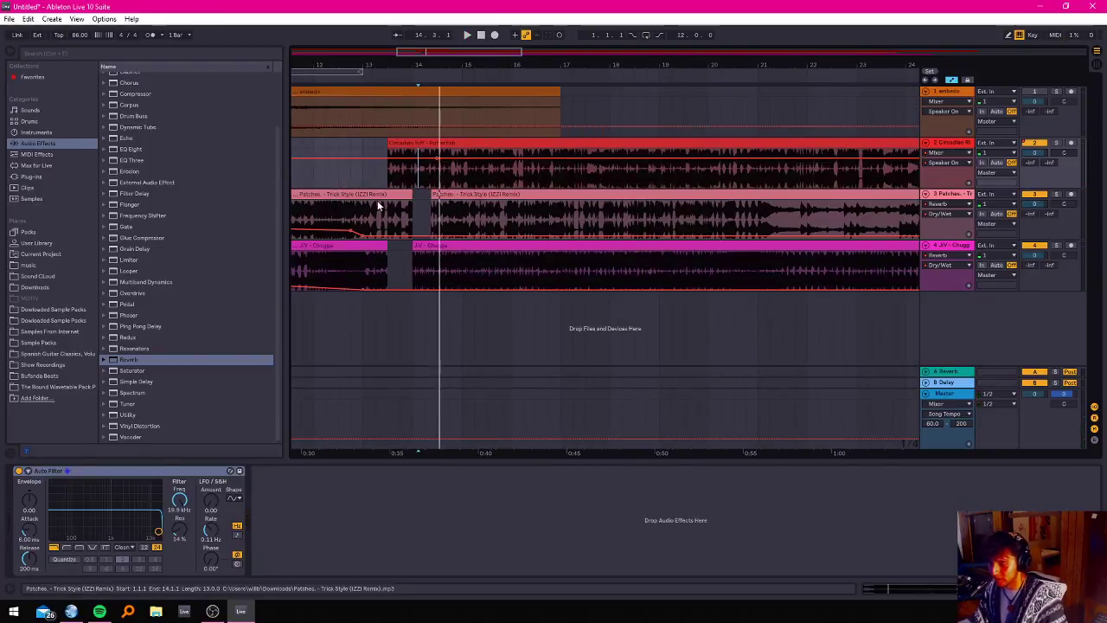
click(381, 269)
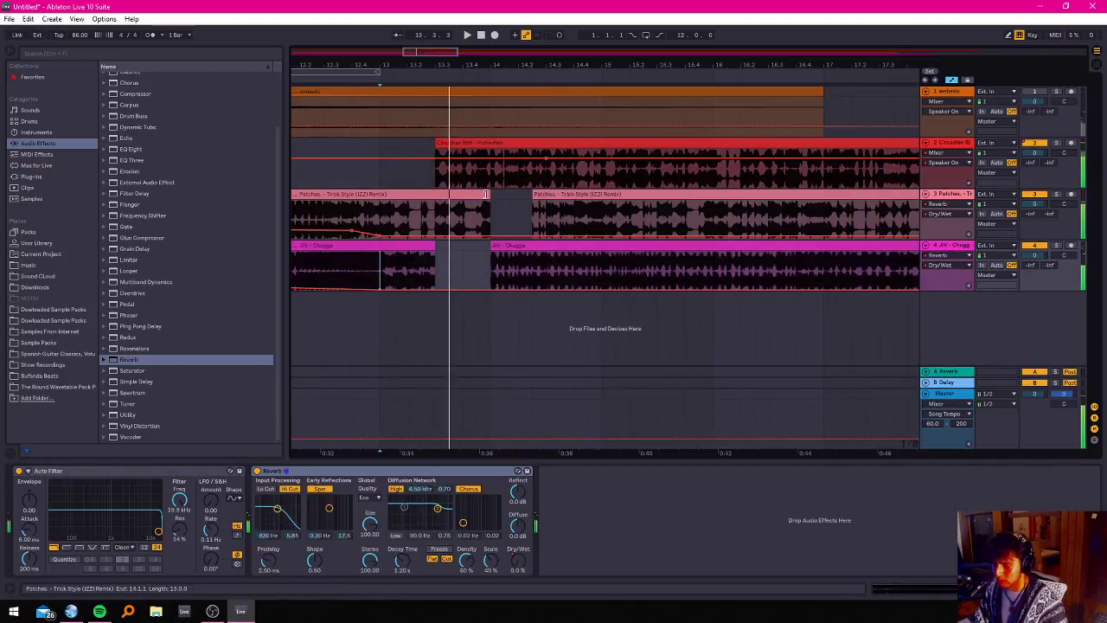
key(space)
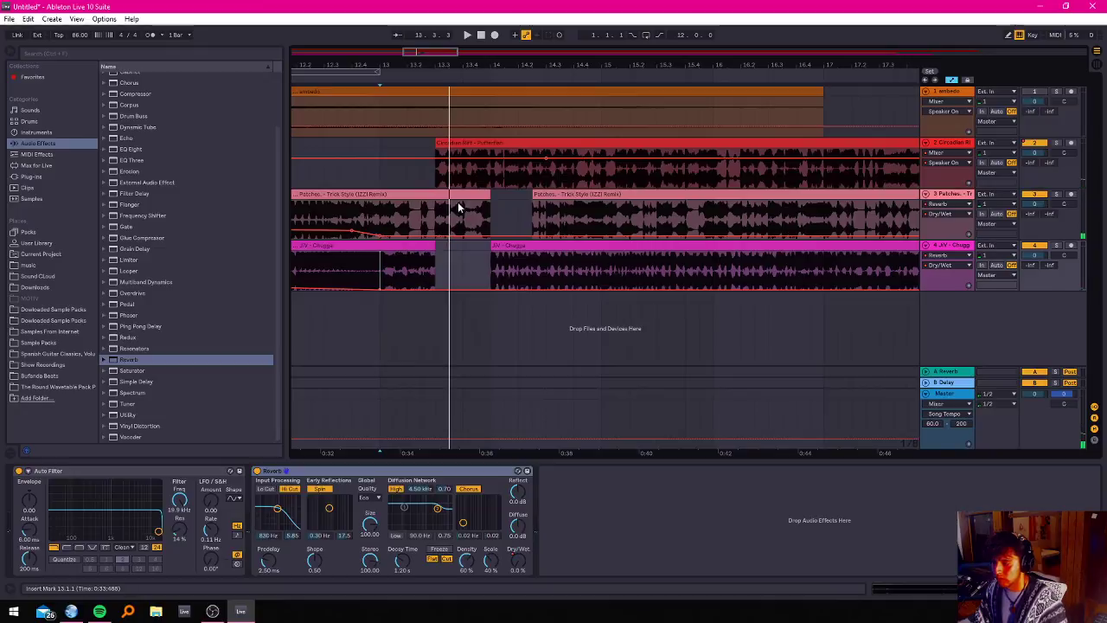
Trim the earlier Patches - Trick Style clip to end at 13.3, then split it at 13.1.1 and deactivate the split-off section.
drag(490, 195, 435, 197)
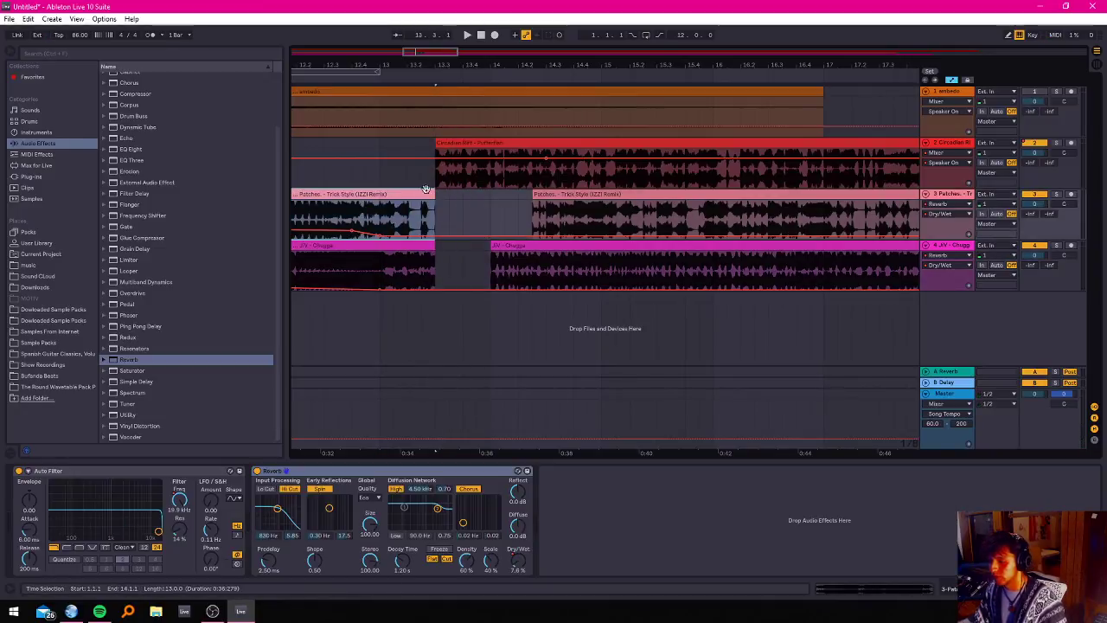
click(381, 221)
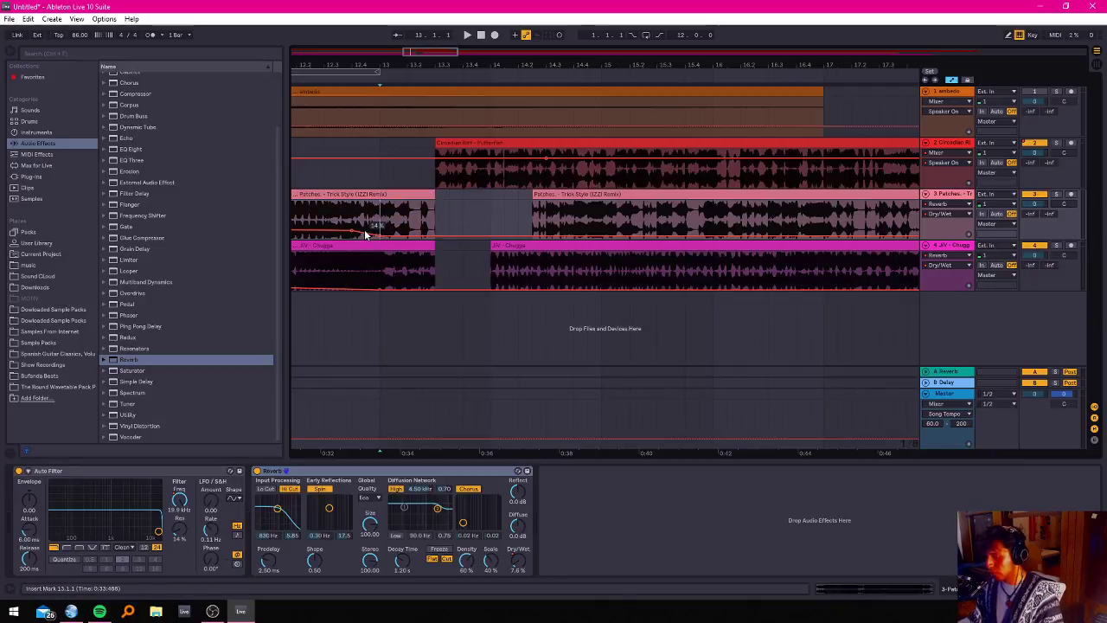
click(407, 194)
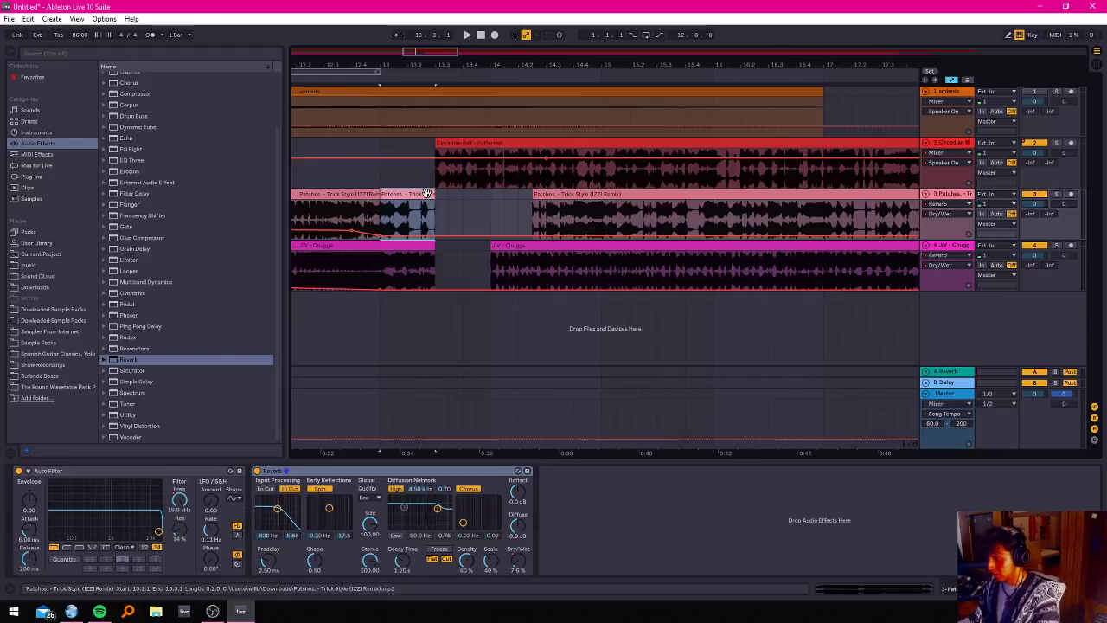
key(space)
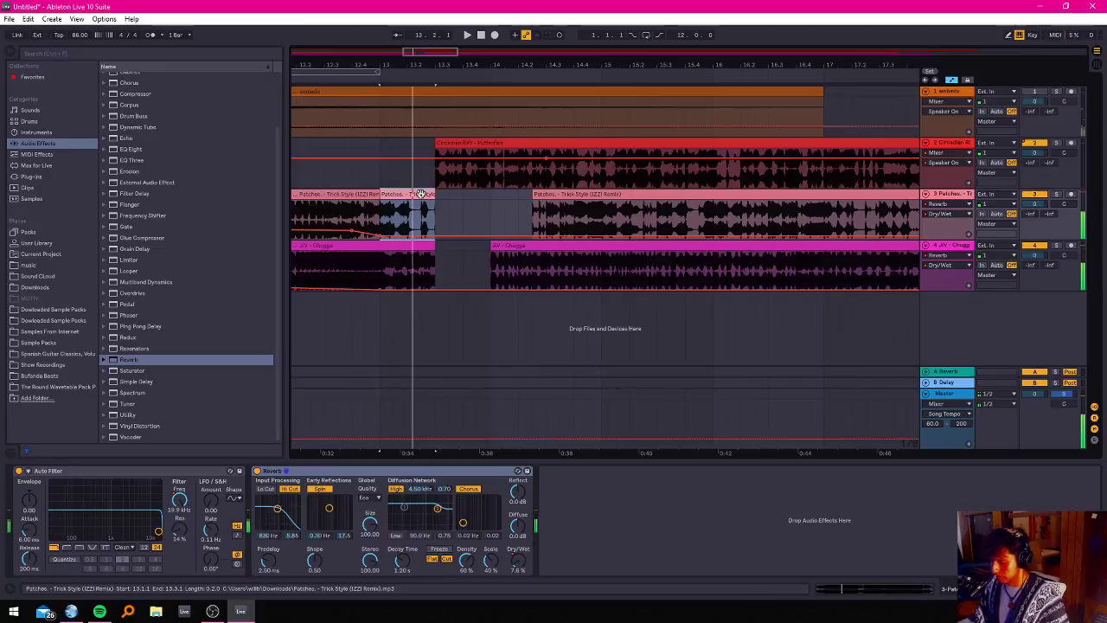
key(0)
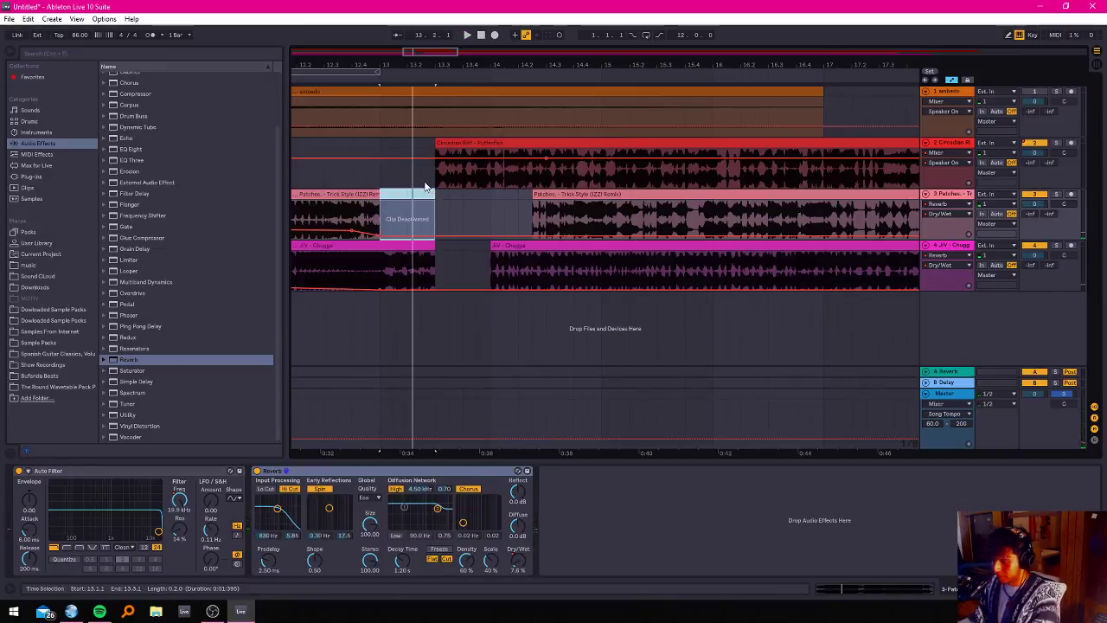
click(359, 206)
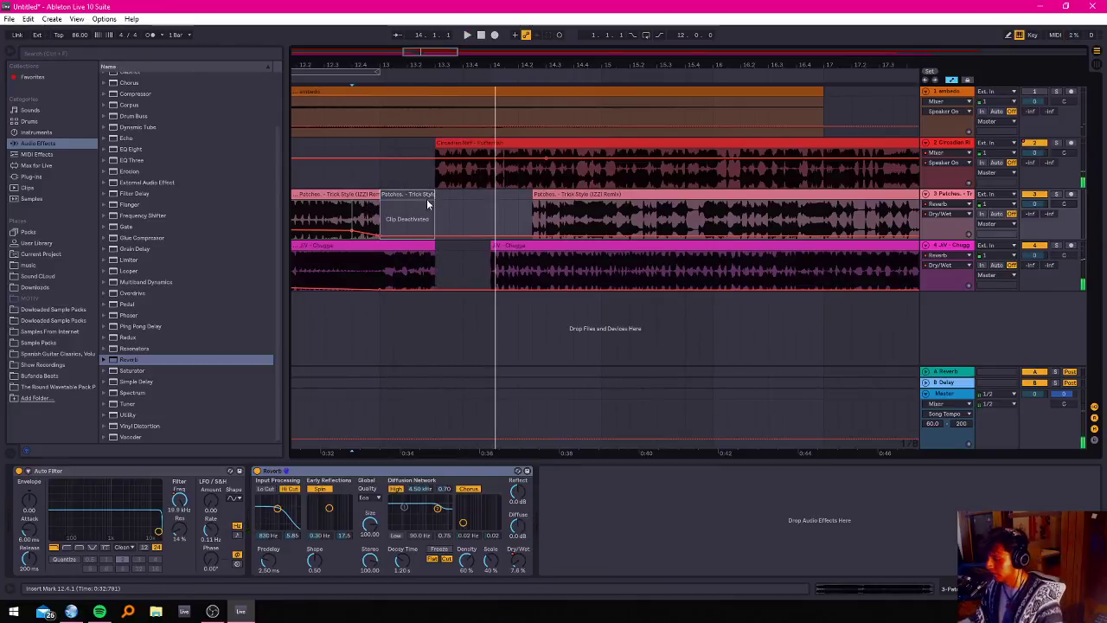
Extend the Circadian Riff - Pufferfish clip's start back to 13.2 and, with automation hidden, fade it in over just under one beat.
drag(436, 146, 411, 145)
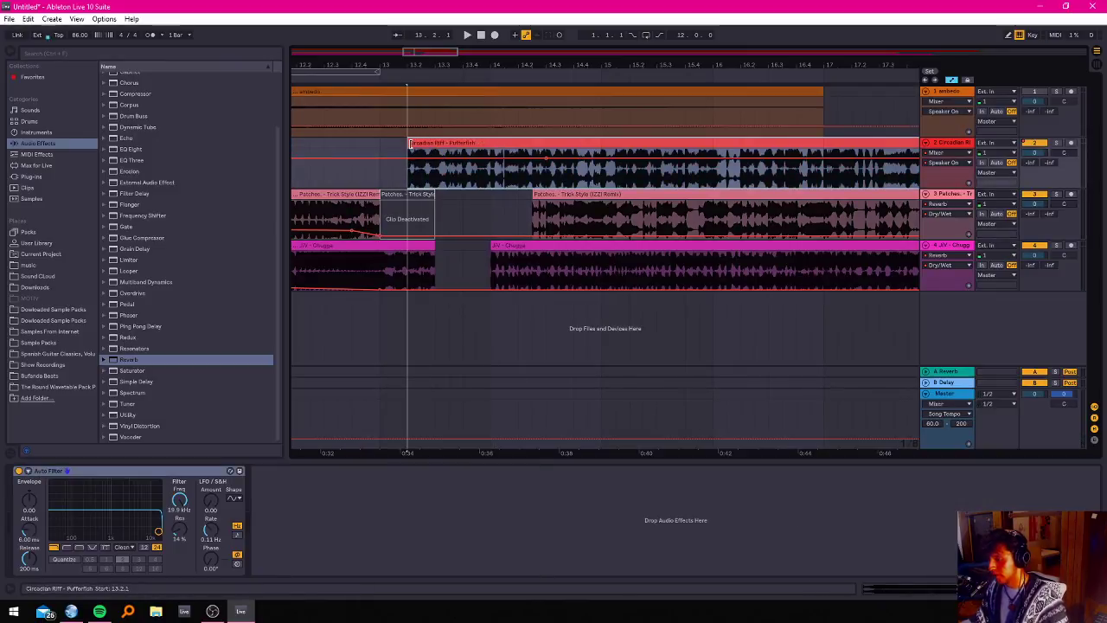
click(952, 81)
click(418, 147)
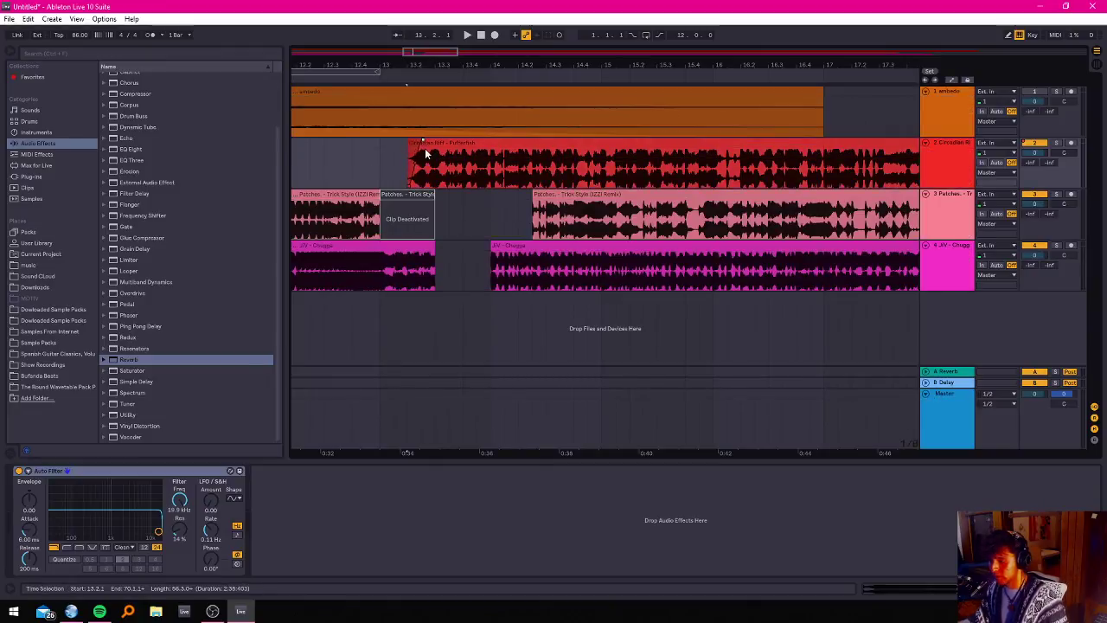
key(space)
key(space)
scroll(416, 166, up, 4)
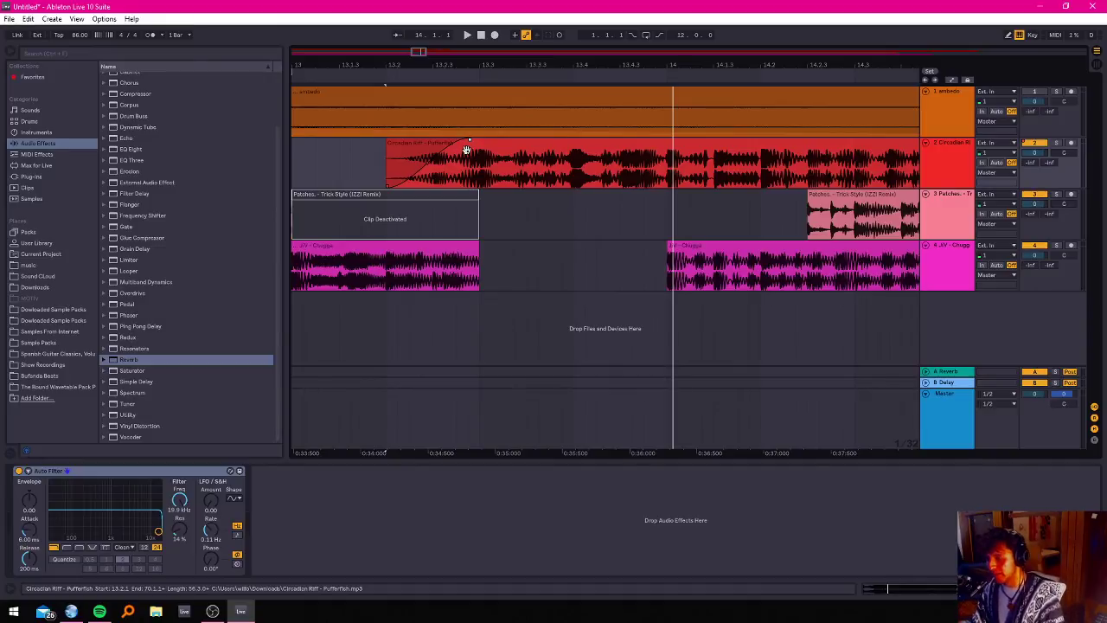
click(364, 164)
key(space)
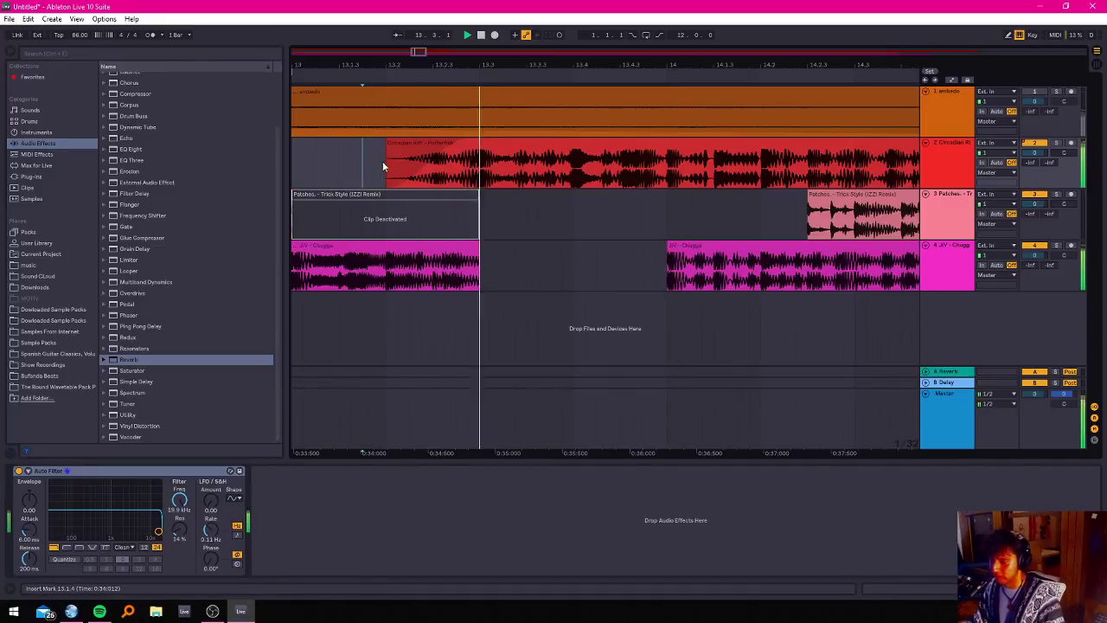
key(space)
Open the sample settings of the Circadian Riff - Pufferfish clip and target its transposition.
click(475, 153)
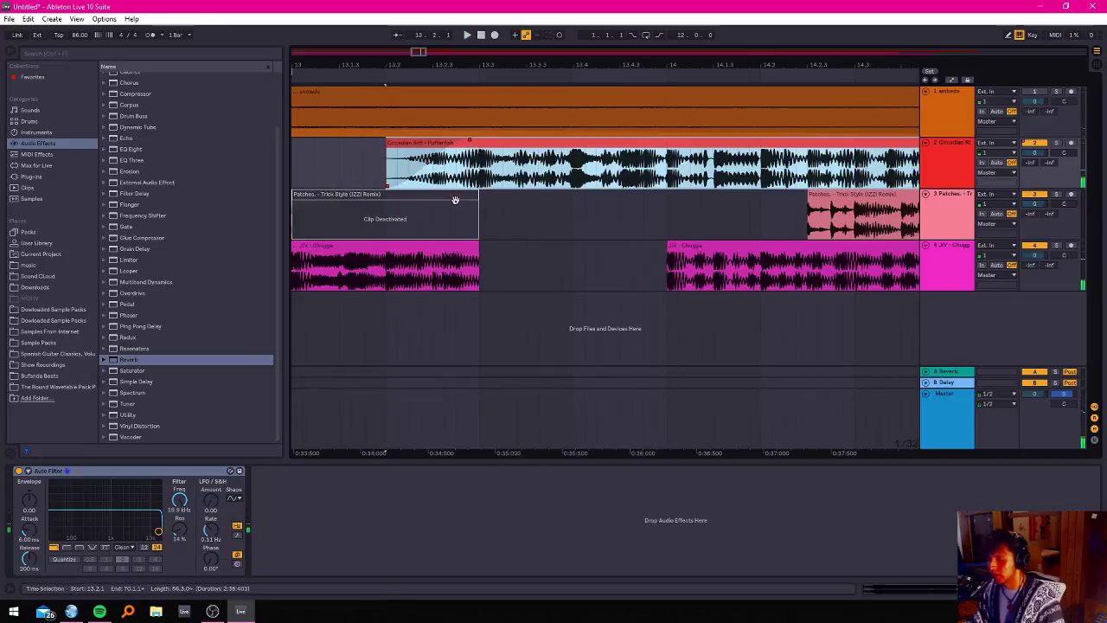
double_click(490, 149)
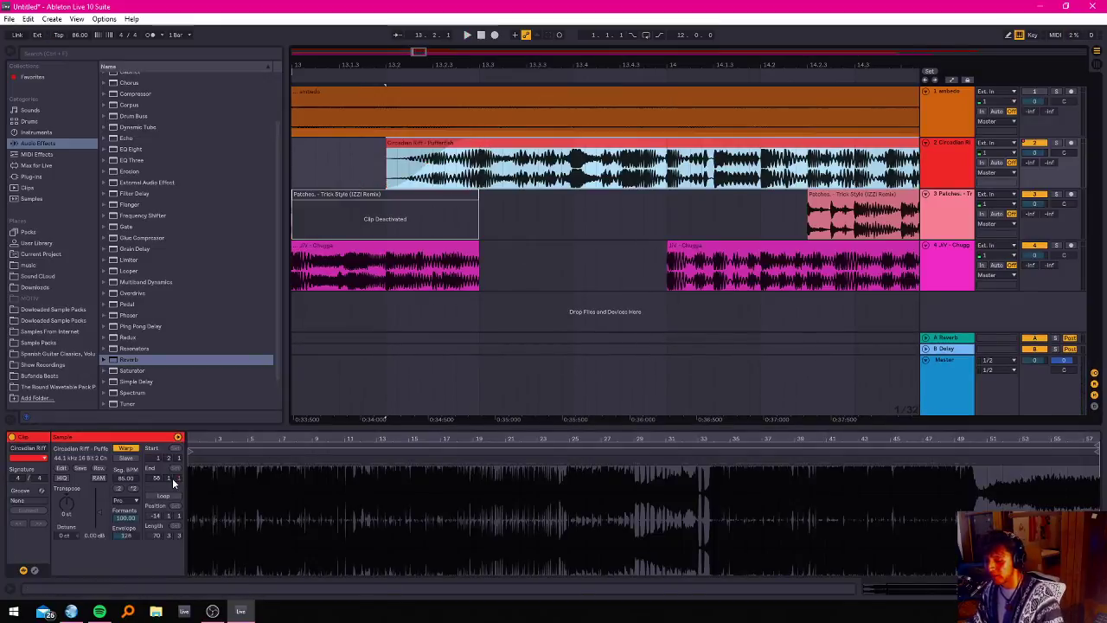
click(75, 505)
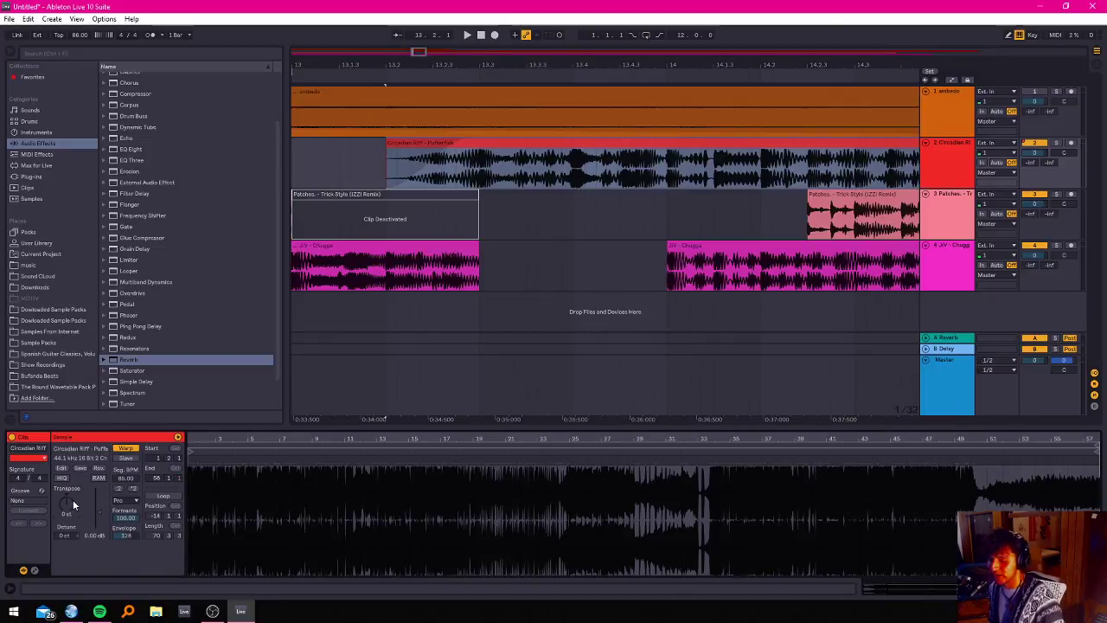
Try transposing the Circadian Riff - Pufferfish clip up by 1, 2 and 3 semitones, replaying the transition from 13.2.
key(space)
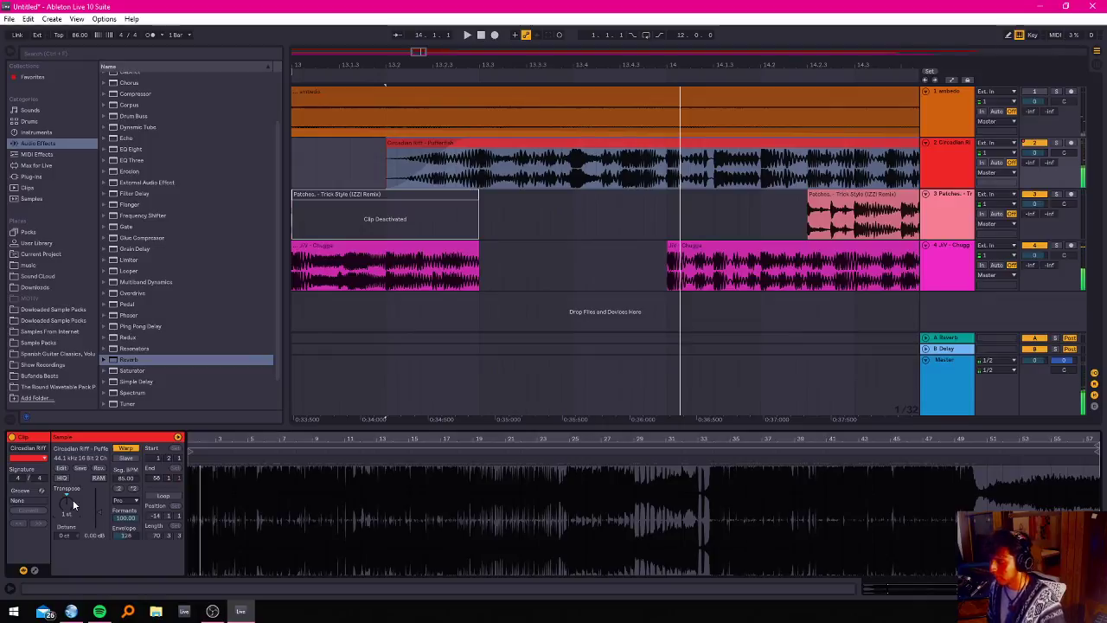
key(space)
key(space)
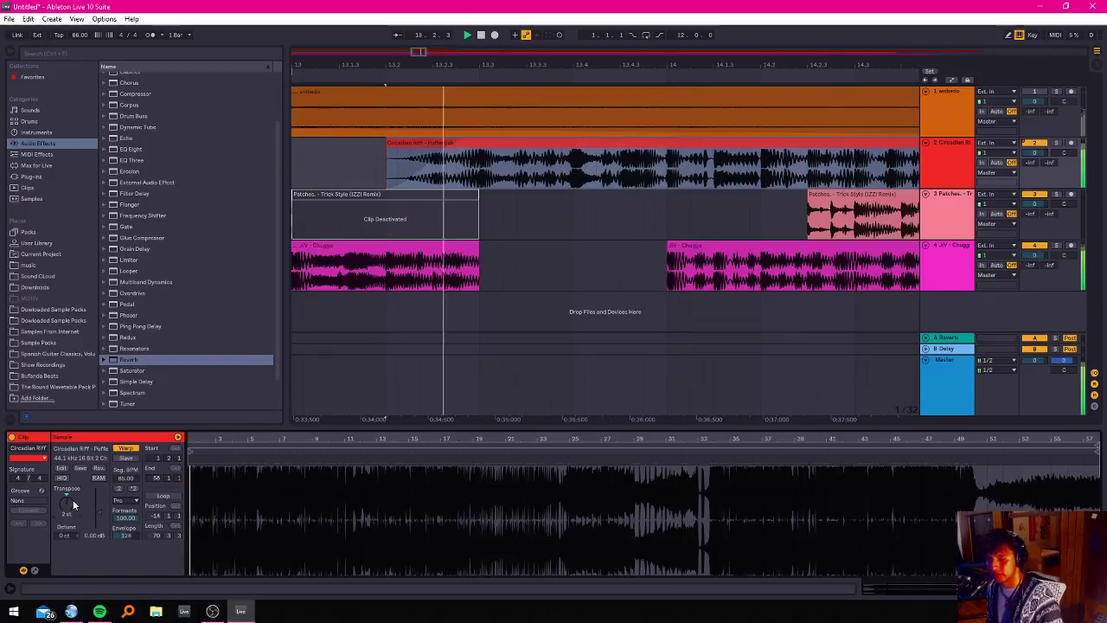
scroll(74, 505, up, 1)
key(space)
scroll(74, 505, up, 9)
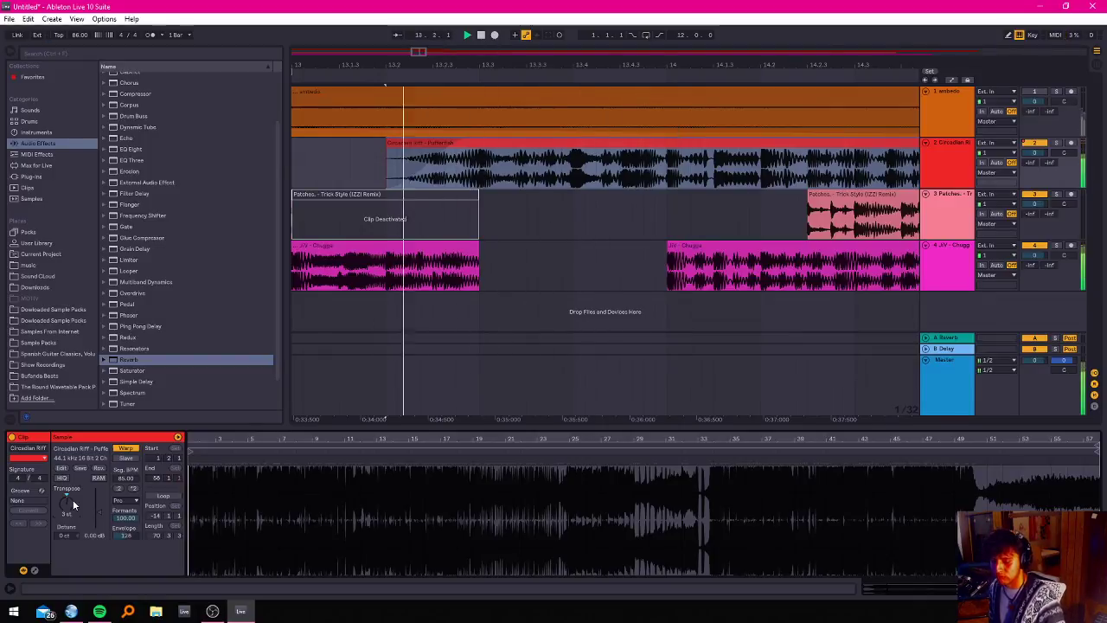
Try transposing the Circadian Riff - Pufferfish clip by -4 and -3 semitones, replaying the transition for each value.
key(Up)
key(Up)
key(Up)
key(space)
key(space)
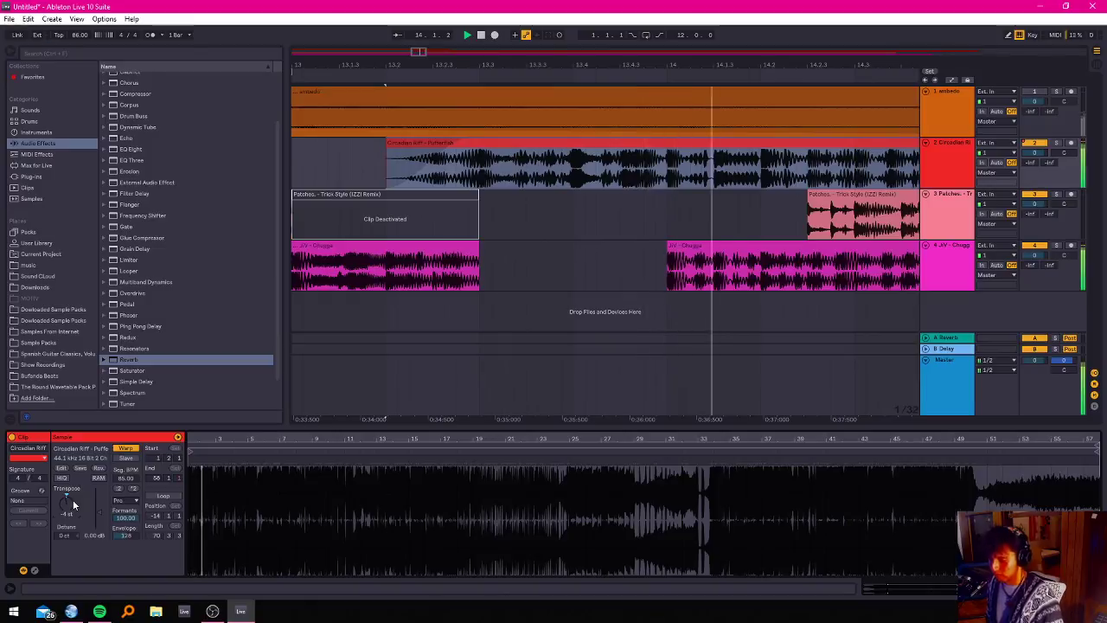
key(Down)
key(space)
key(space)
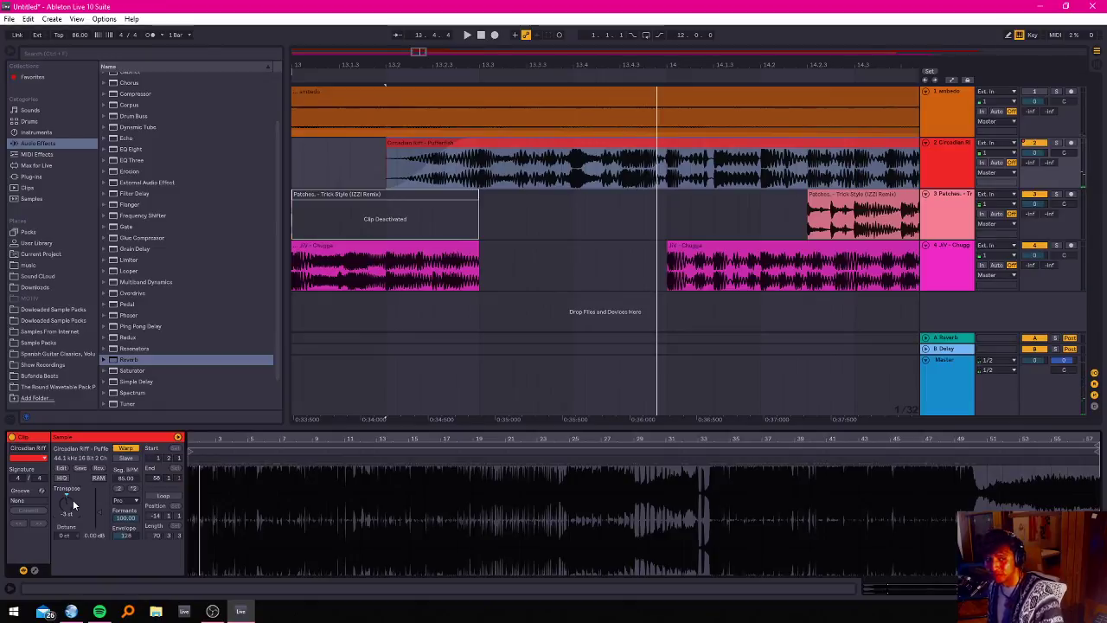
key(Down)
key(space)
key(space)
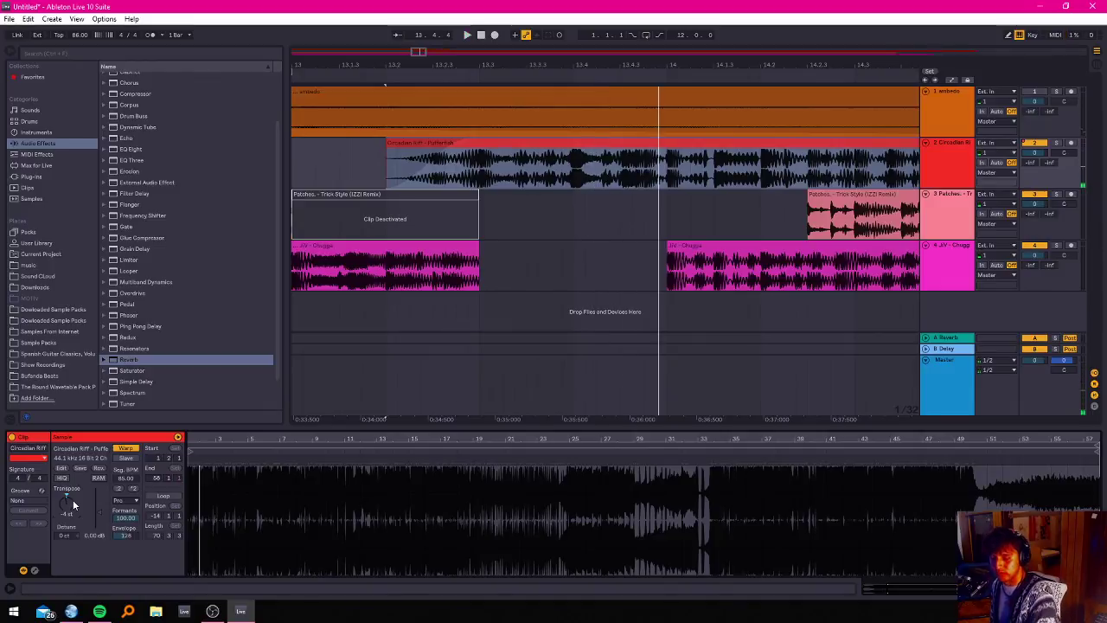
Replay the transition repeatedly from 13.2 to judge the Circadian Riff - Pufferfish clip at -4 semitones against JIV - Chugga.
key(space)
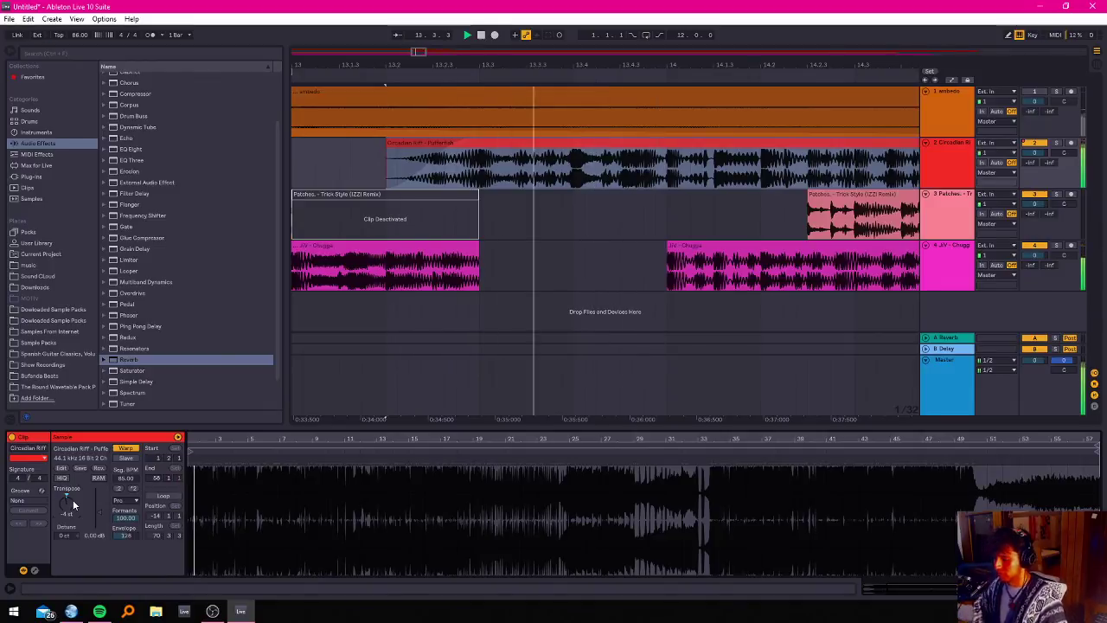
key(space)
click(683, 256)
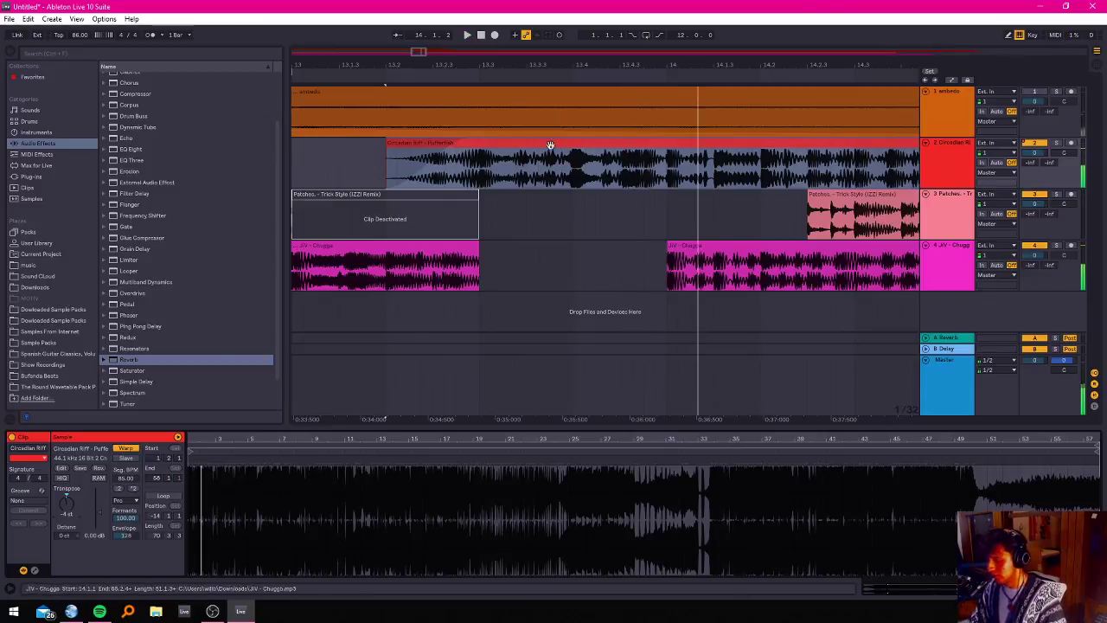
key(space)
key(space)
key(Down)
key(space)
key(space)
key(space)
key(Down)
key(space)
key(space)
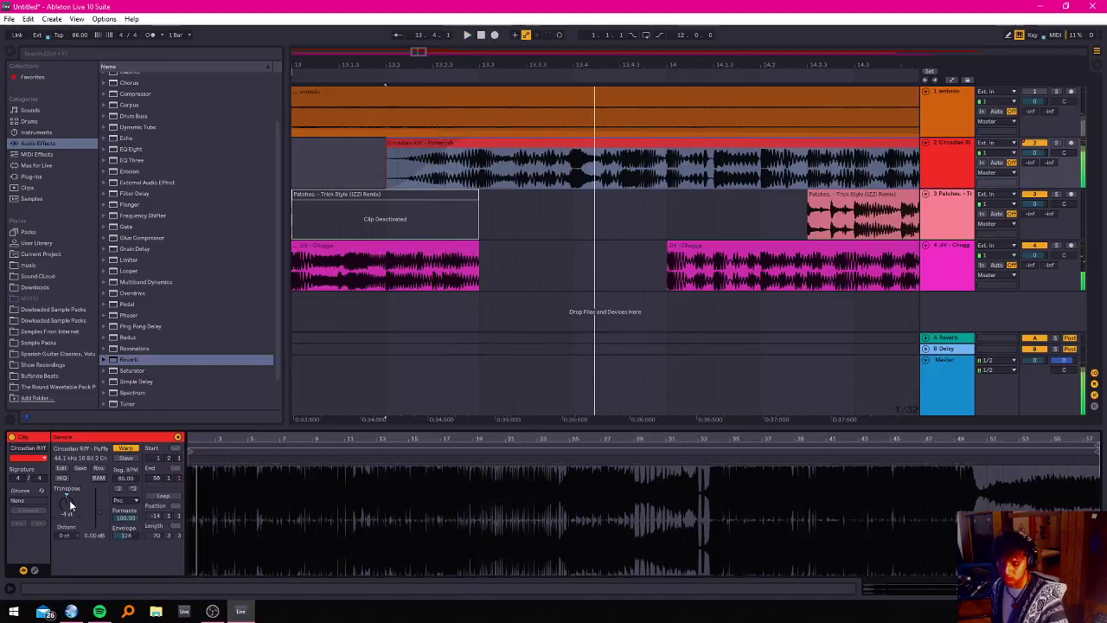
Compare the Circadian Riff - Pufferfish clip at 3 semitones, and set its transposition to 4 semitones.
key(Down)
key(space)
key(space)
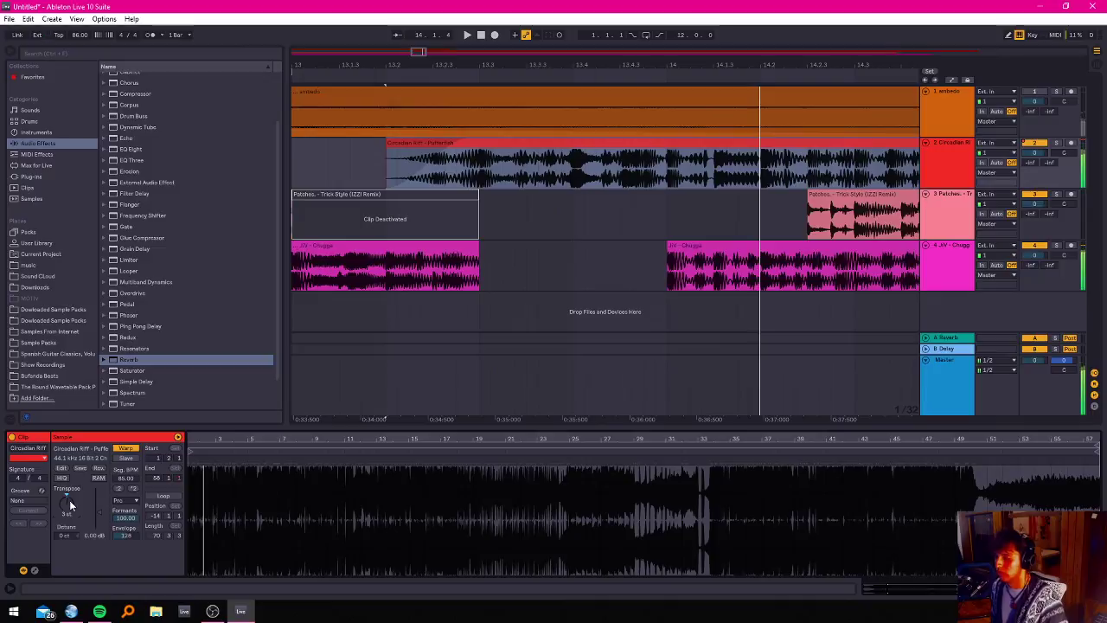
key(space)
key(space)
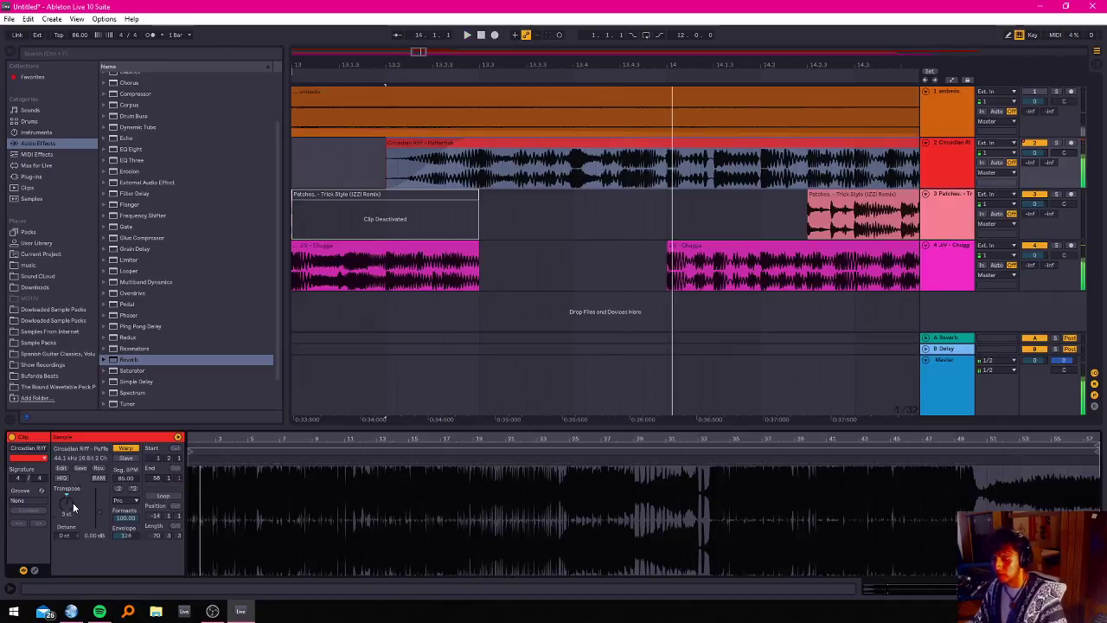
key(space)
key(space)
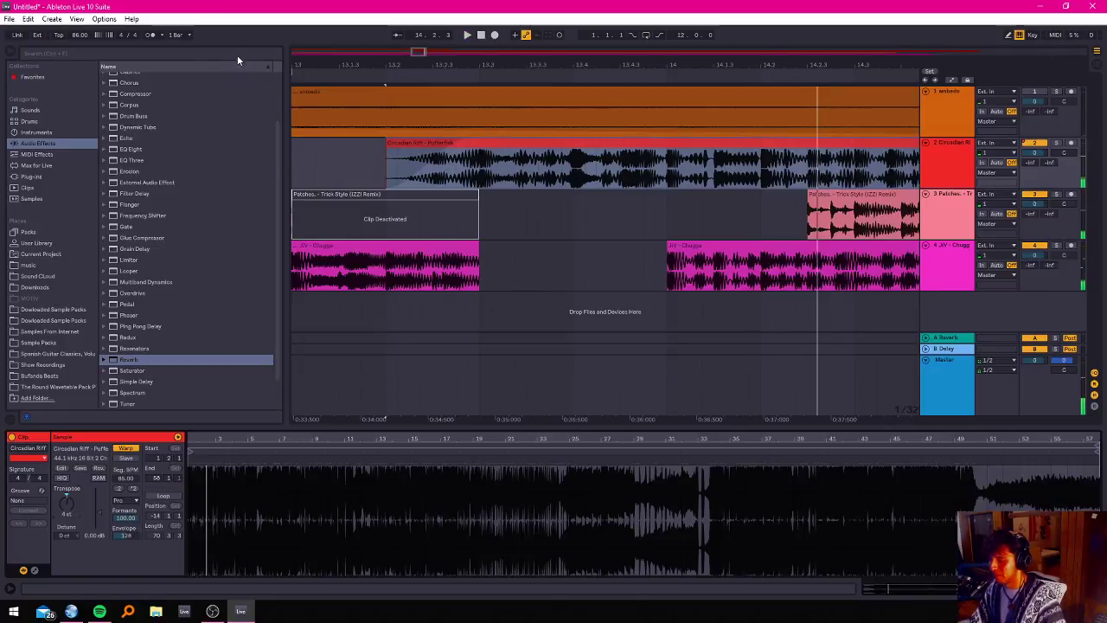
Listen to the transition from 12.2.4, and lengthen the Circadian Riff - Pufferfish fade-in to end just past 13.3.
drag(422, 54, 413, 52)
click(382, 277)
key(space)
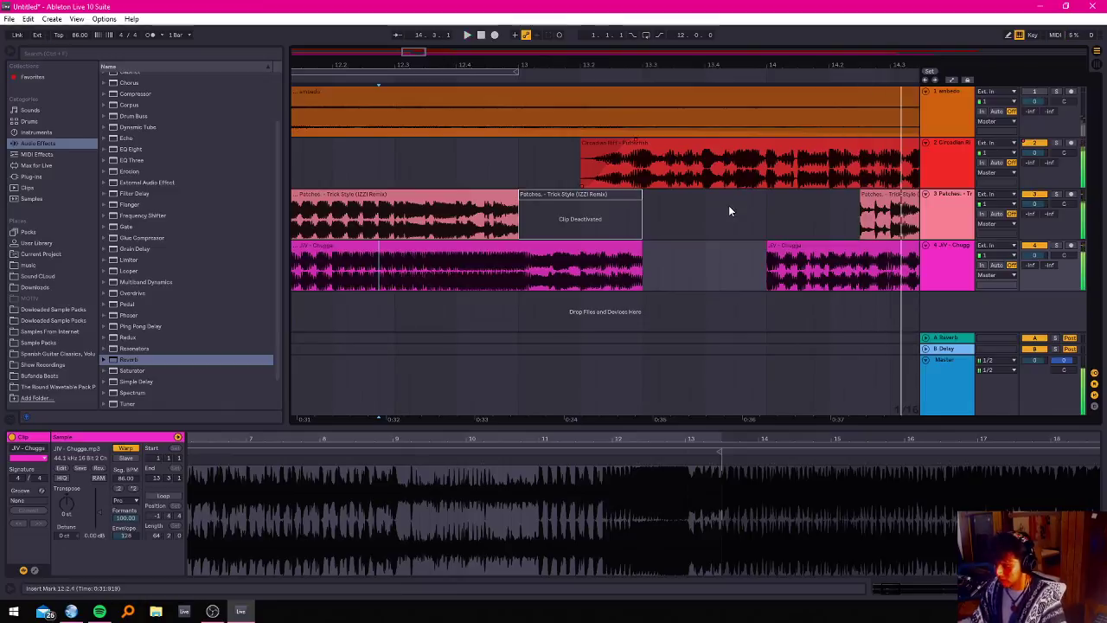
drag(582, 156, 650, 144)
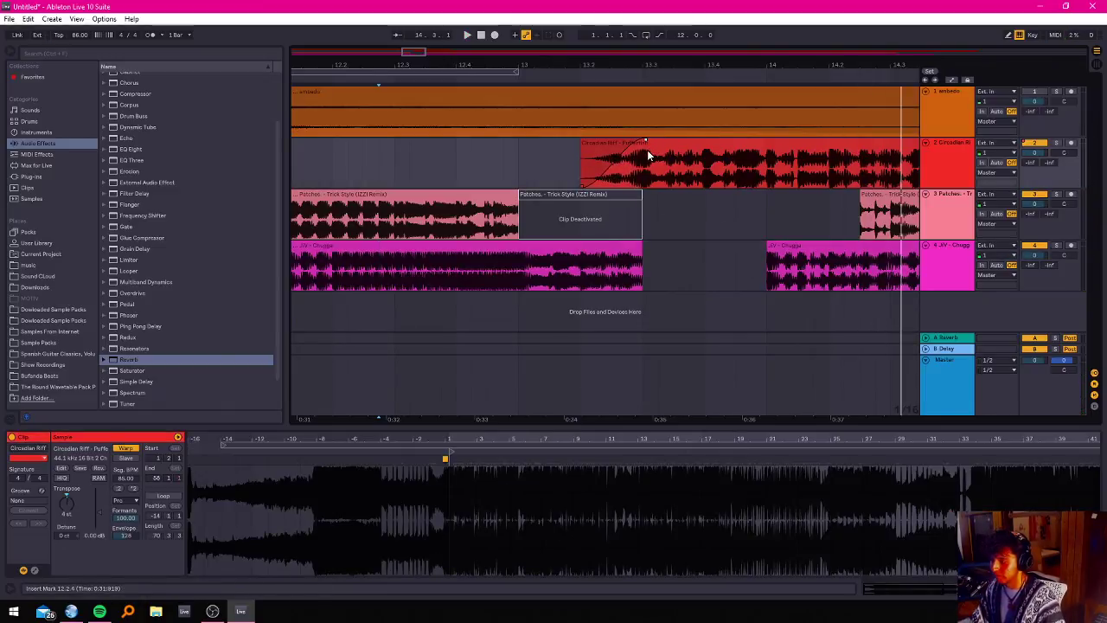
key(space)
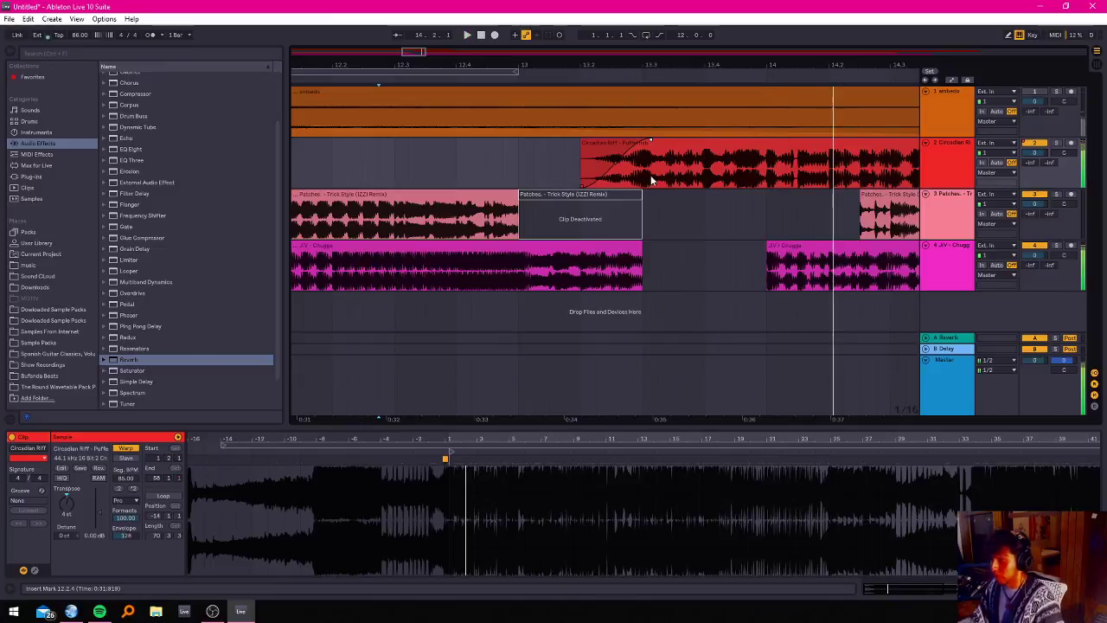
Split the Circadian Riff - Pufferfish clip at 14.1.1, where JIV - Chugga re-enters.
scroll(389, 154, down, 2)
scroll(450, 164, down, 2)
scroll(540, 179, up, 3)
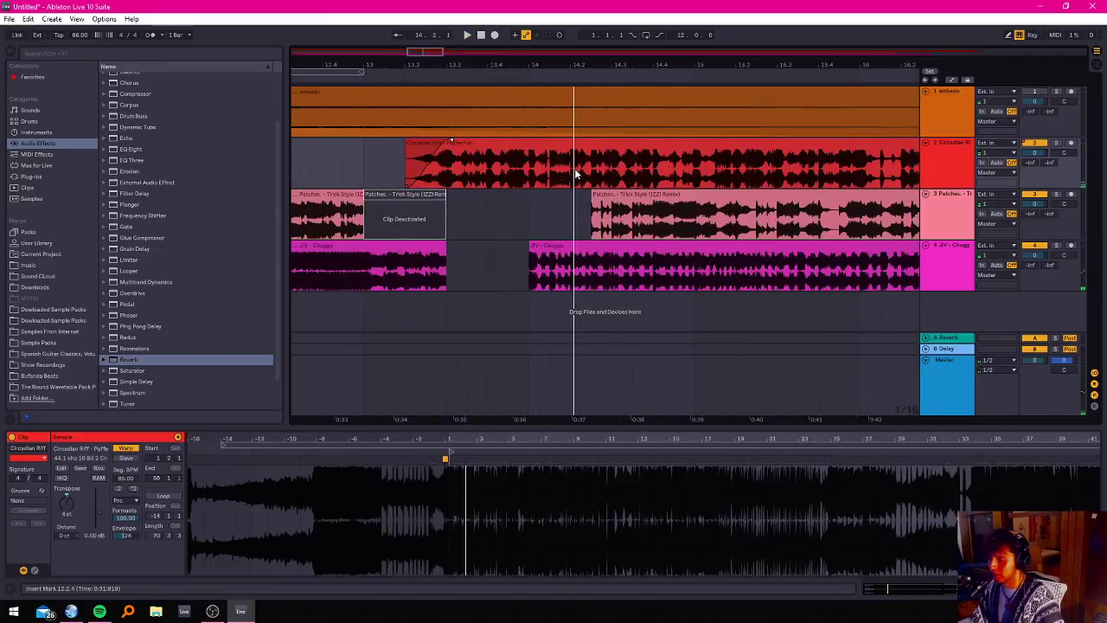
click(536, 183)
key(space)
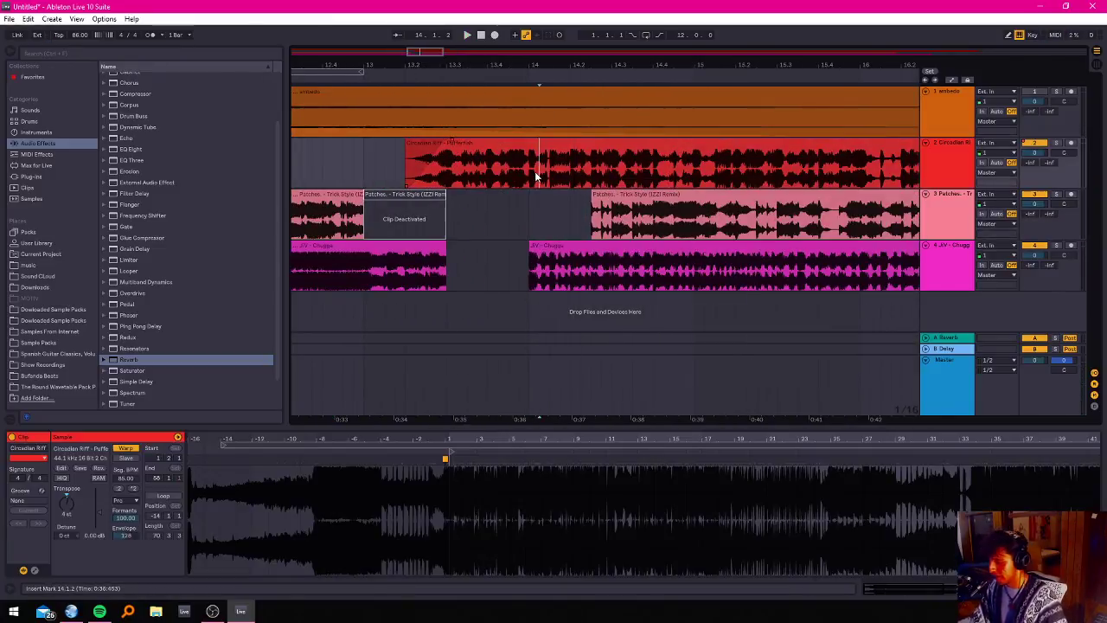
click(524, 177)
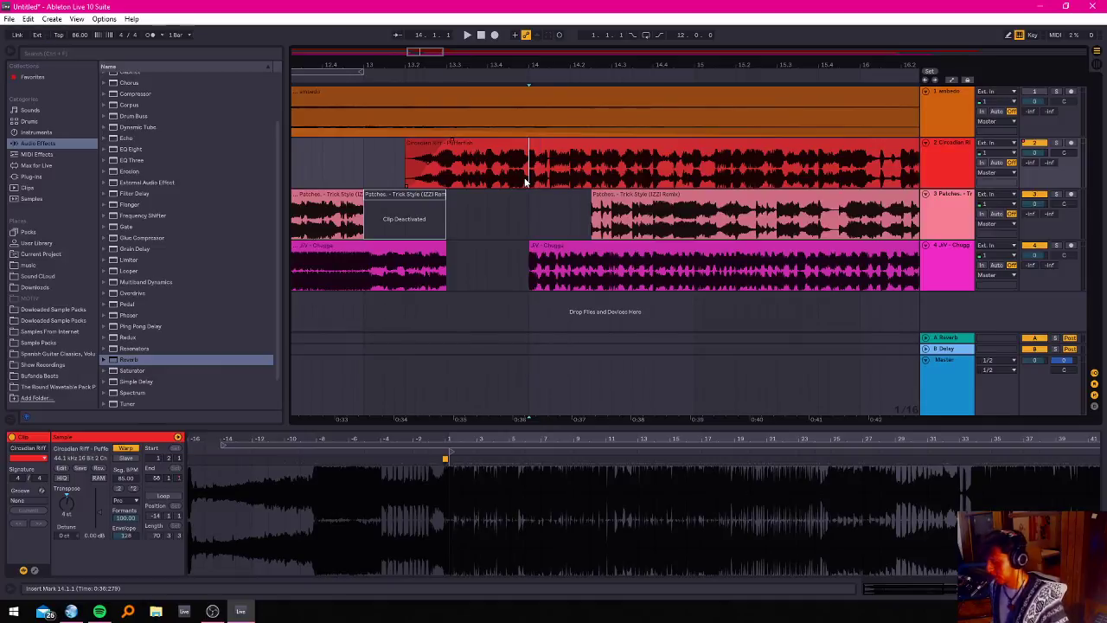
key(ctrl+e)
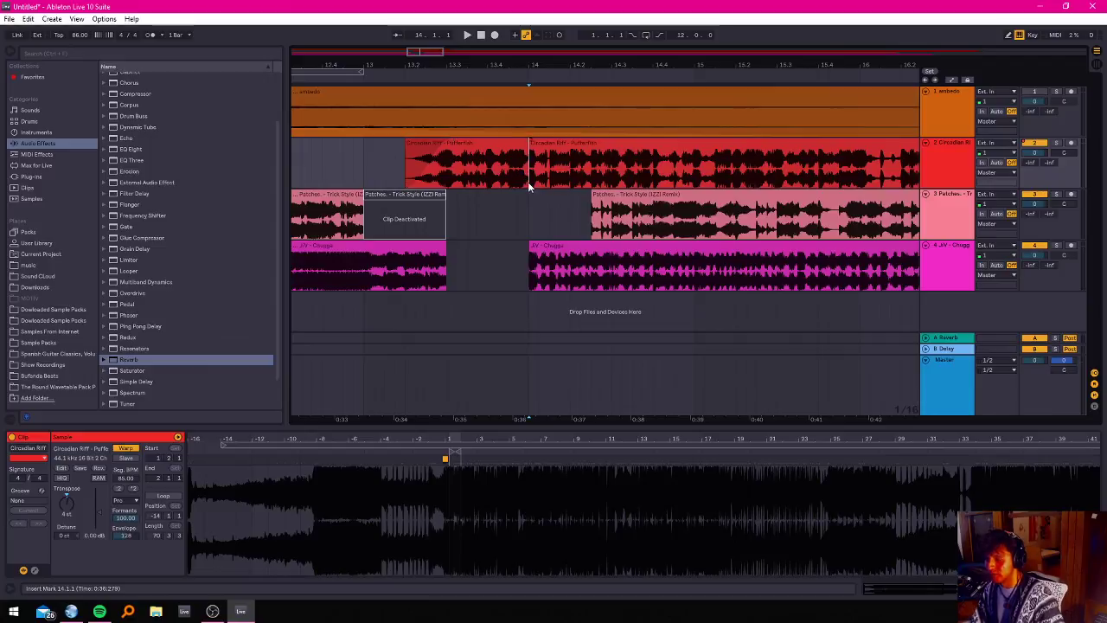
Play the transition from just past 13.3, and solo the JIV - Chugga track to hear it alone from 14.1.1.
click(456, 215)
key(space)
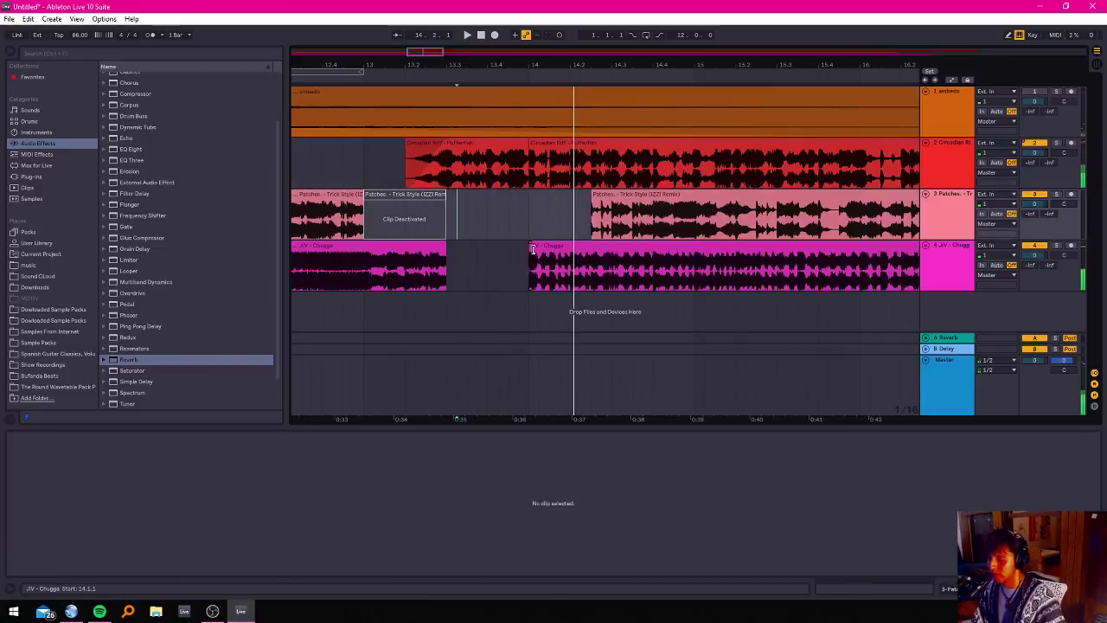
mouse_move(532, 248)
mouse_down()
mouse_move(553, 248)
mouse_move(529, 248)
mouse_up()
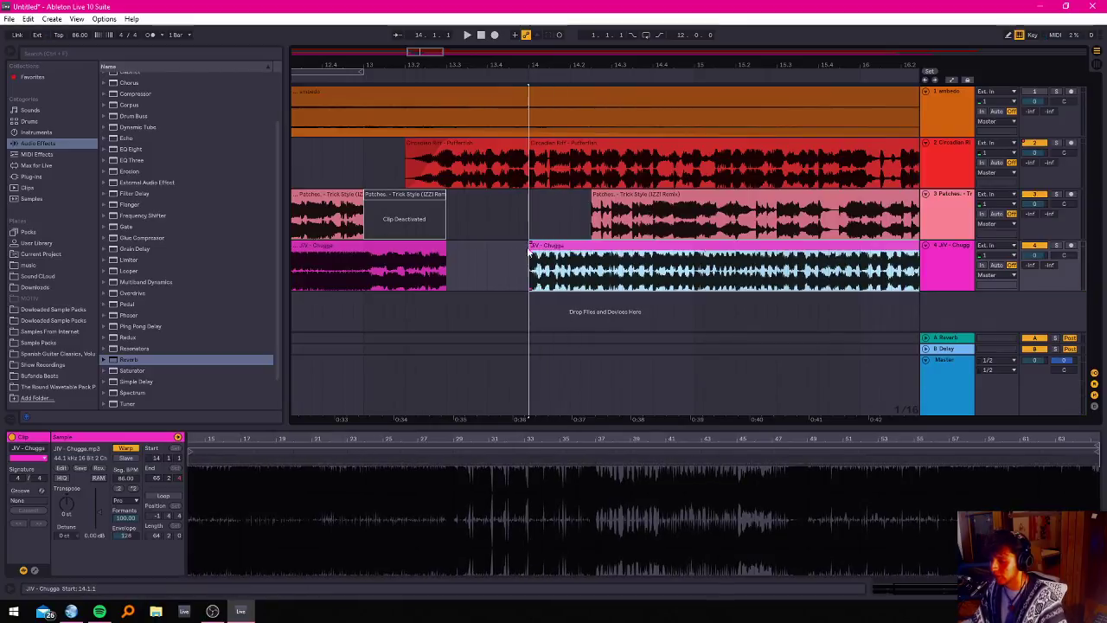
click(1056, 247)
key(space)
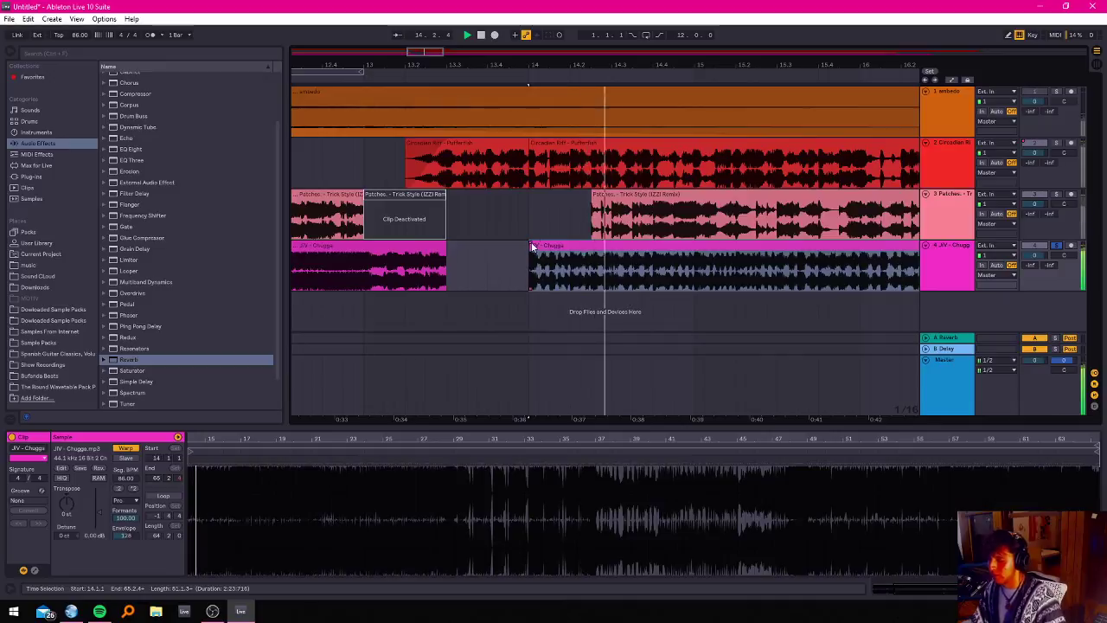
Solo the Circadian Riff track in place of JIV - Chugga and listen to it from 14.1.1.
click(535, 197)
key(space)
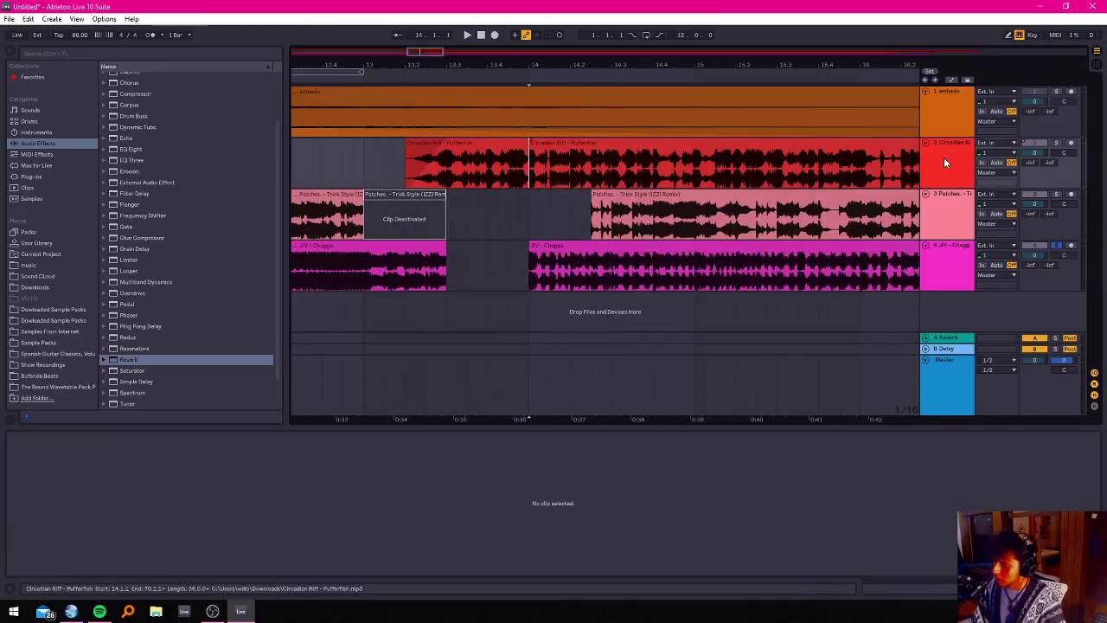
click(1056, 142)
key(space)
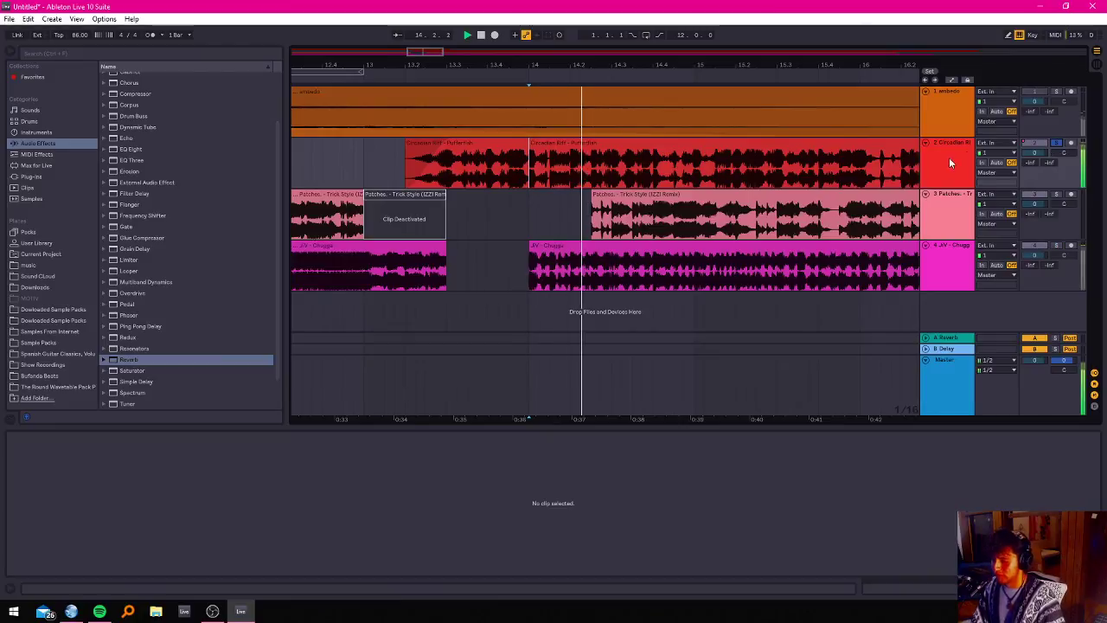
key(space)
Trim the second Circadian Riff clip to start at 14.1.3, and delete its section from 14.2.1 to 14.2.3.
drag(531, 144, 551, 145)
click(571, 179)
drag(573, 184, 591, 180)
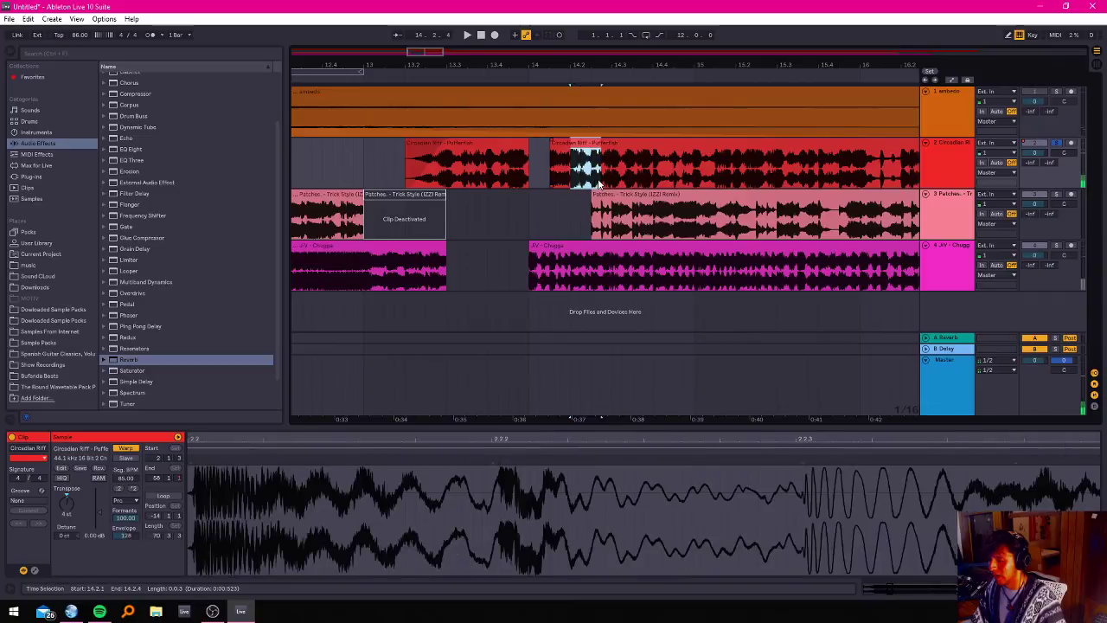
key(Delete)
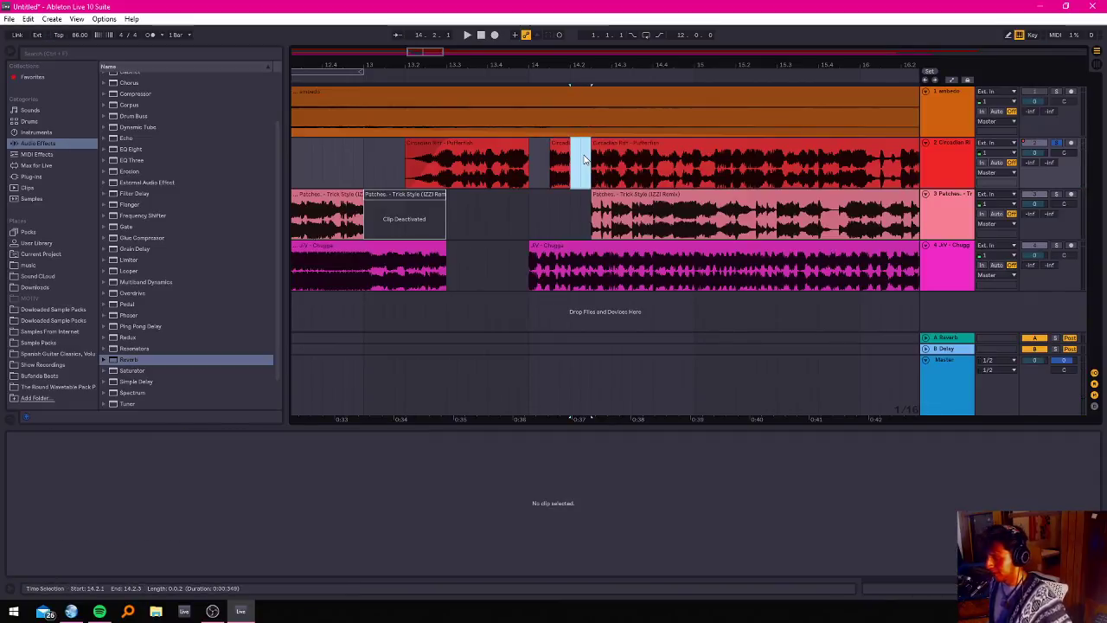
Delete JIV - Chugga from 14.1.3 to 14.2.1, unsolo the Circadian Riff track, and play the alternation from 13.4.1.
drag(554, 273, 571, 273)
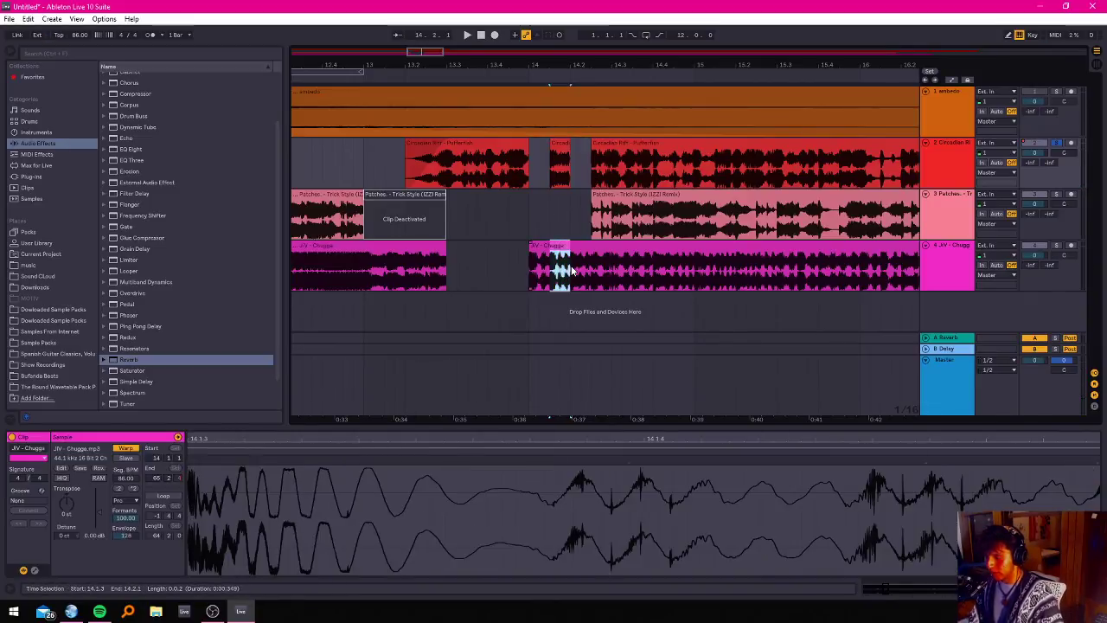
key(Delete)
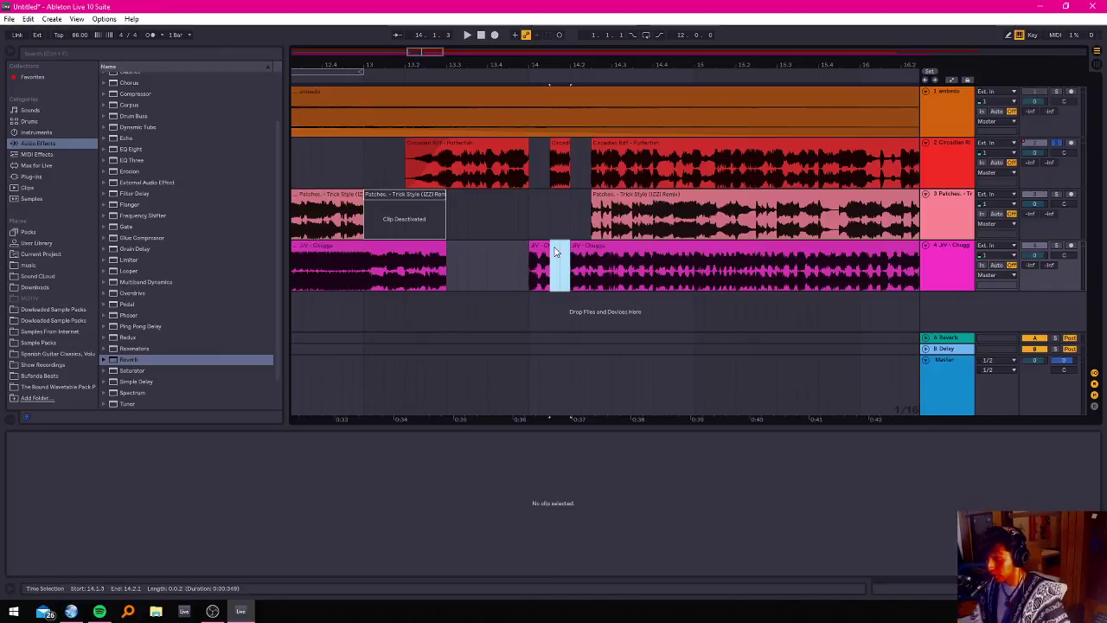
click(496, 262)
key(space)
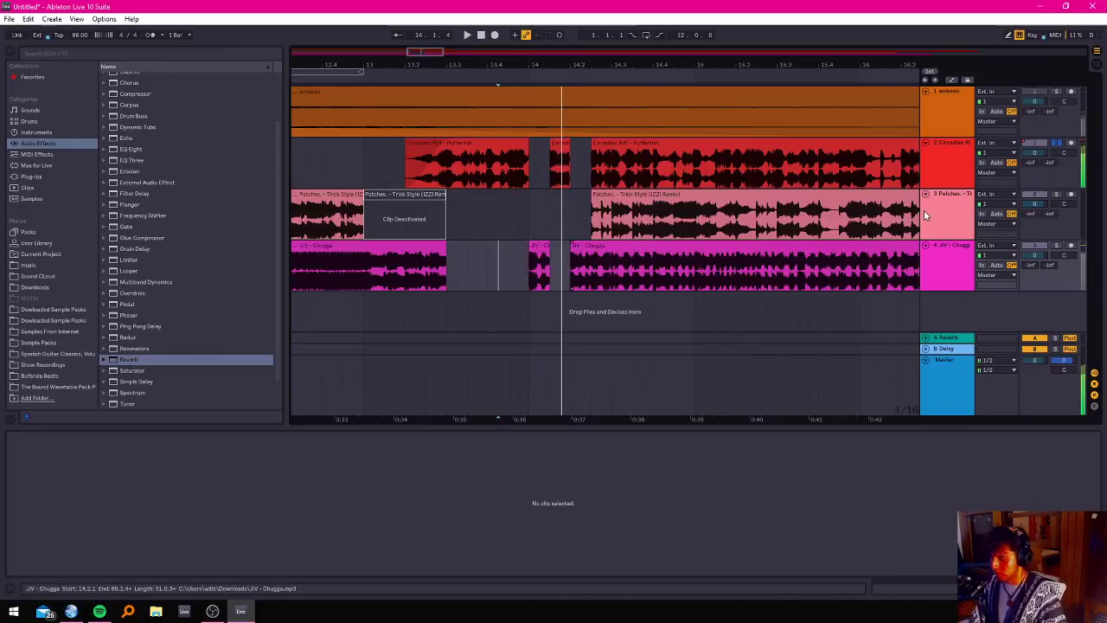
click(1056, 143)
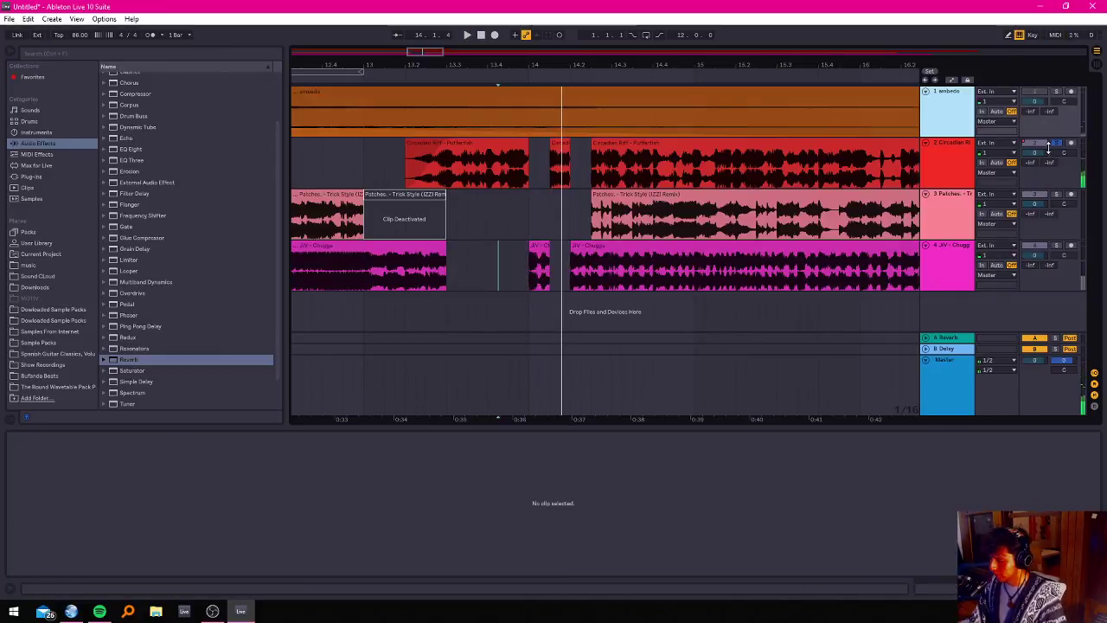
click(490, 277)
key(space)
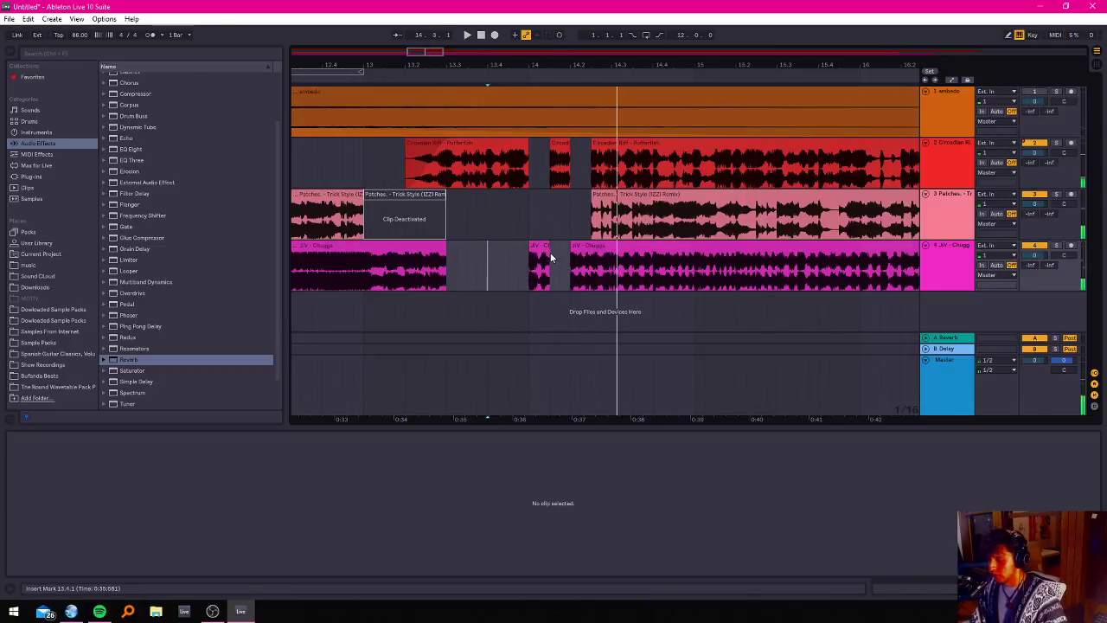
Extend the short JIV - Chugga clip to end at 14.2.1, and add a fade-in across the short Circadian Riff clip at 14.1.3.
drag(546, 246, 569, 247)
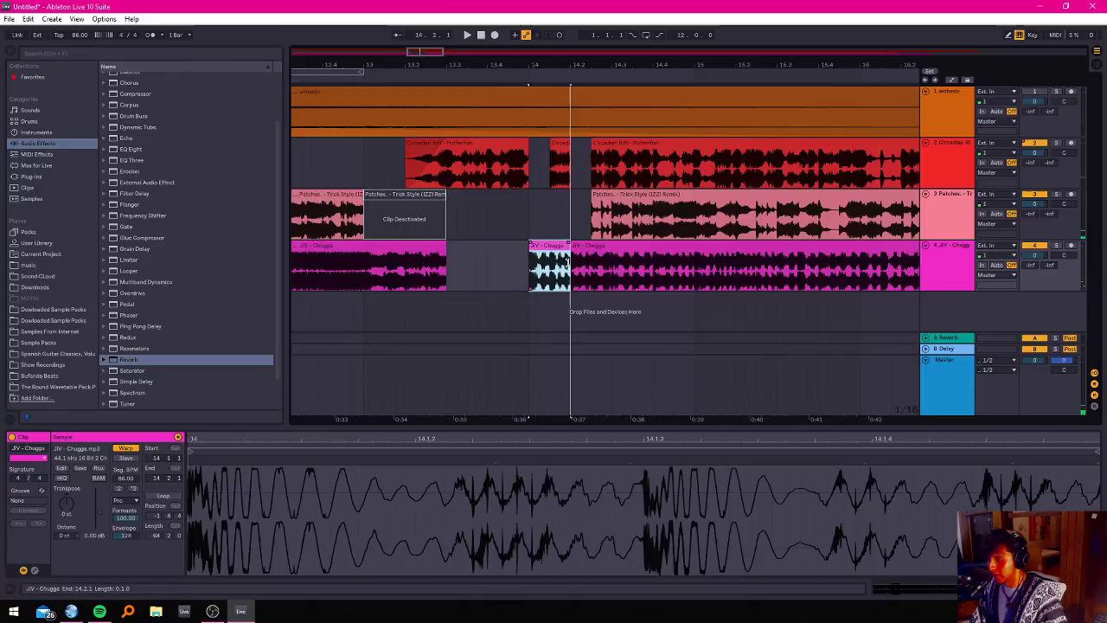
click(555, 147)
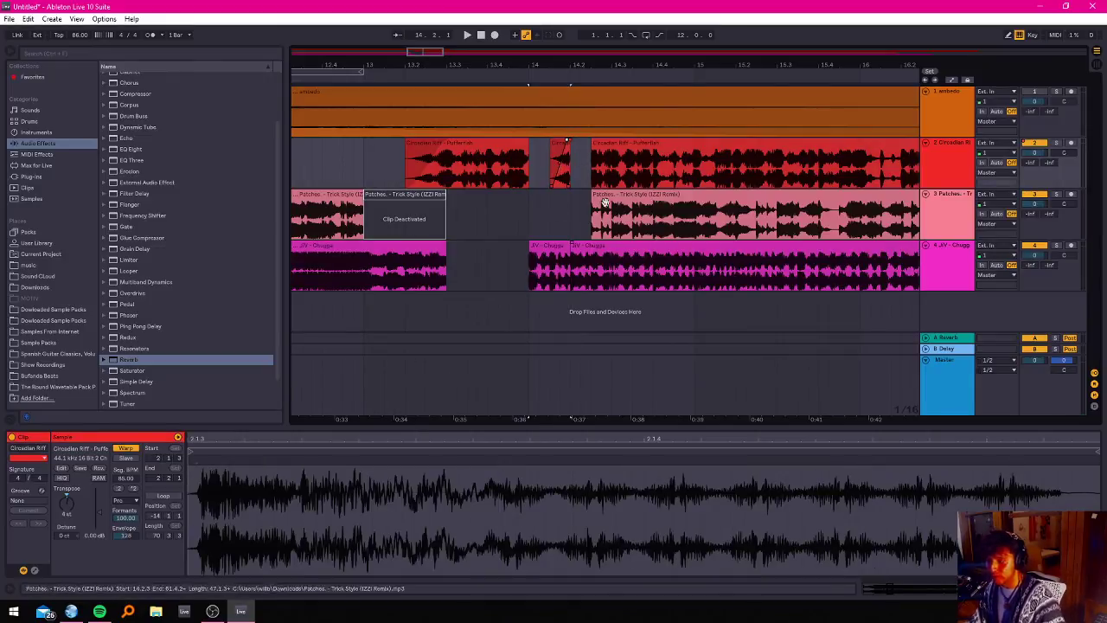
click(553, 217)
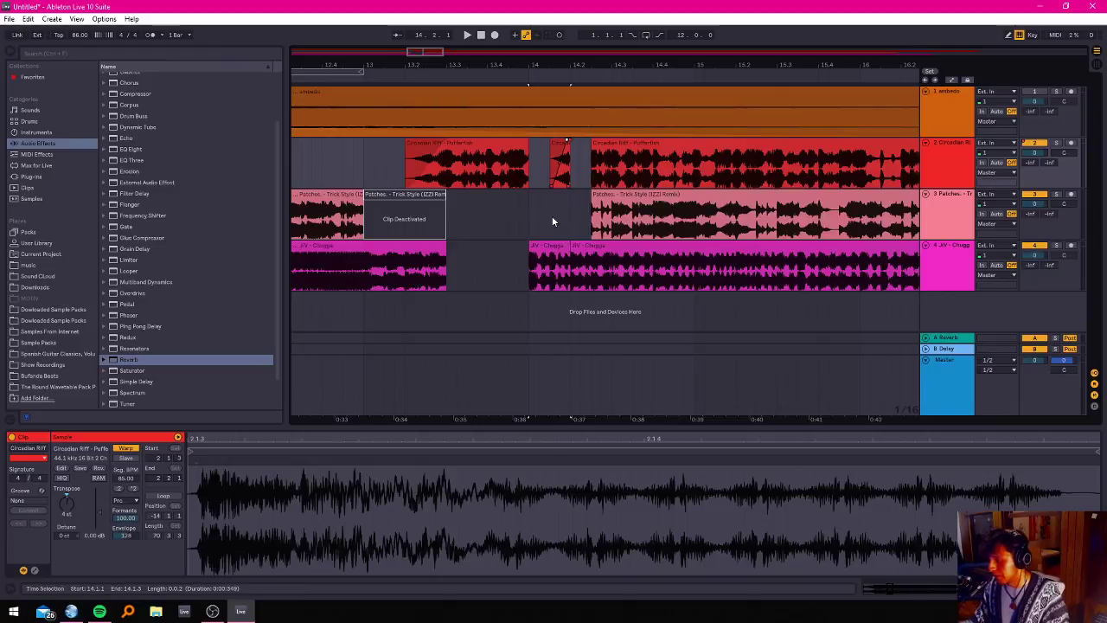
scroll(553, 210, up, 2)
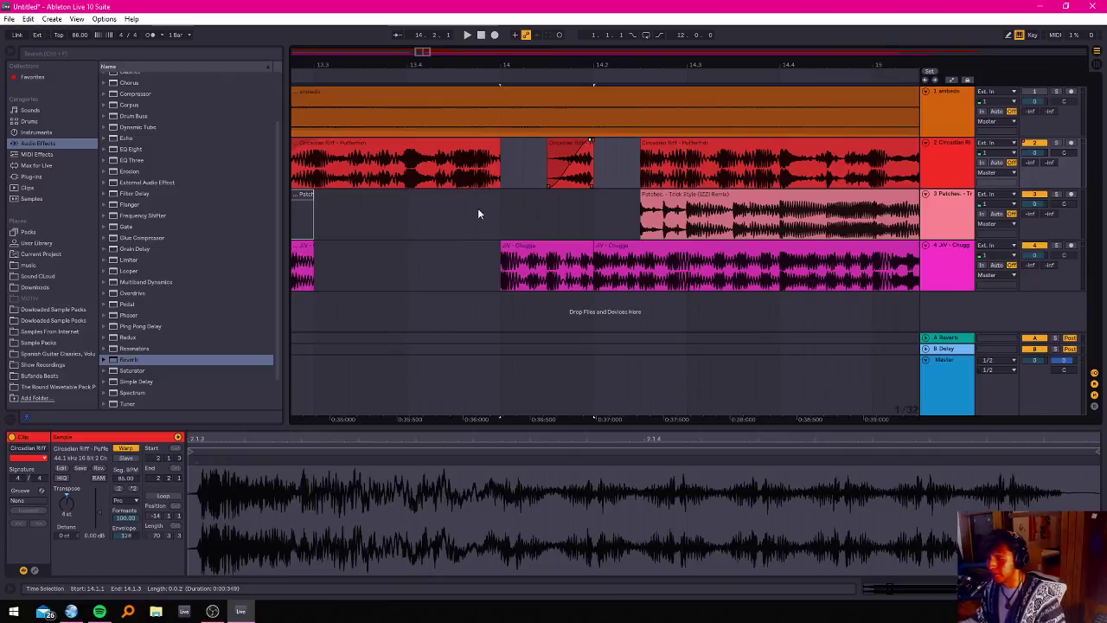
click(449, 220)
key(space)
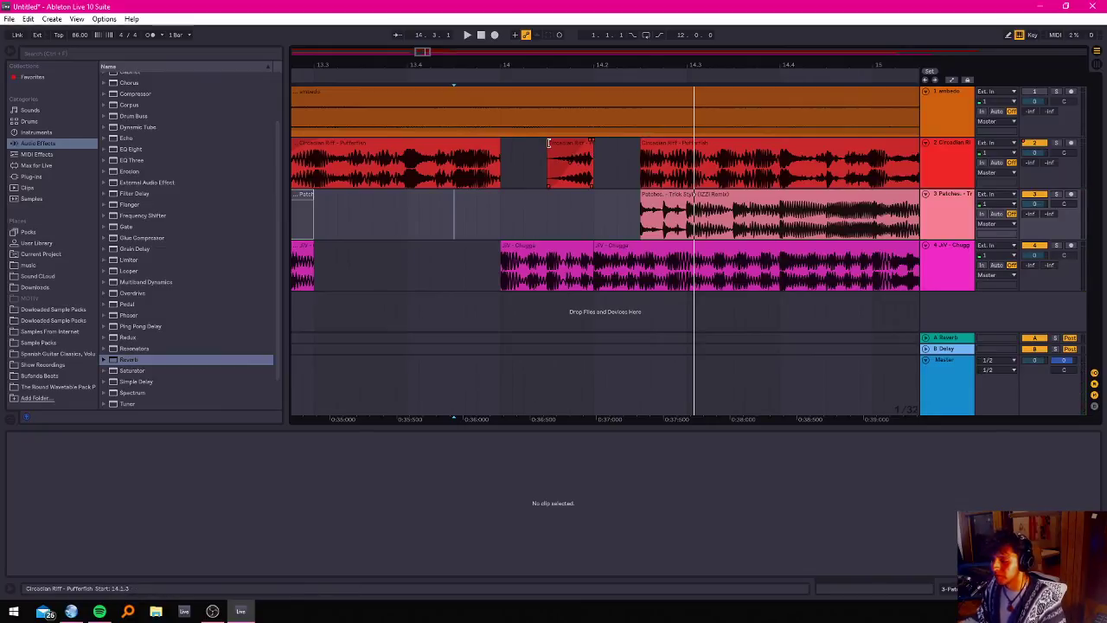
Extend the short Circadian Riff clip back to 14.1.1, and fade it out from about 14.1.3 to 14.2.1.
drag(548, 164, 501, 164)
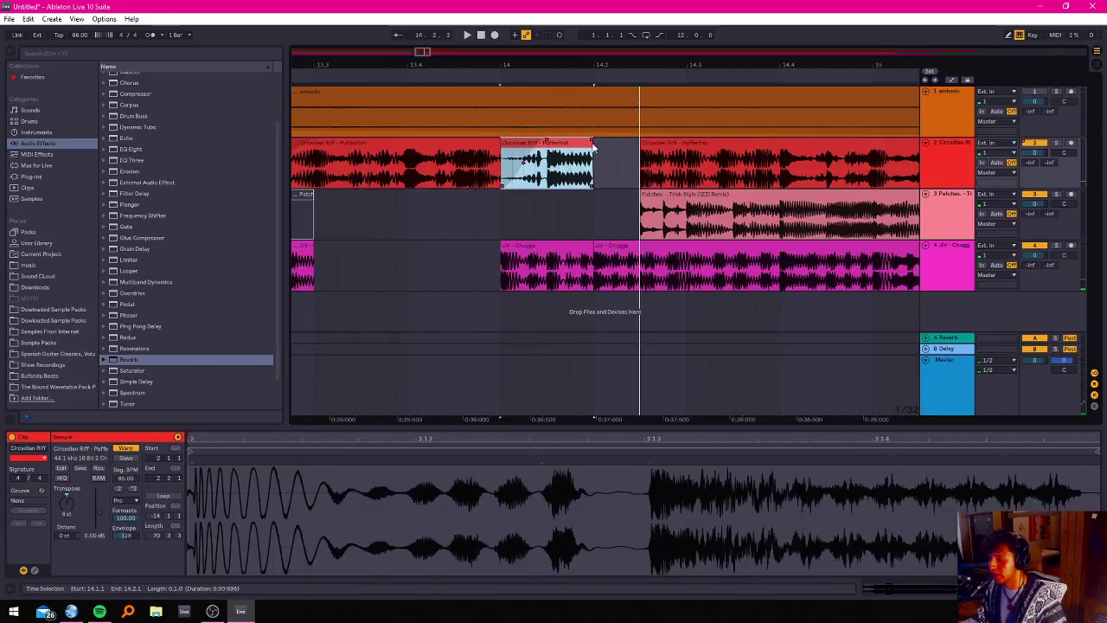
drag(591, 146, 553, 147)
key(space)
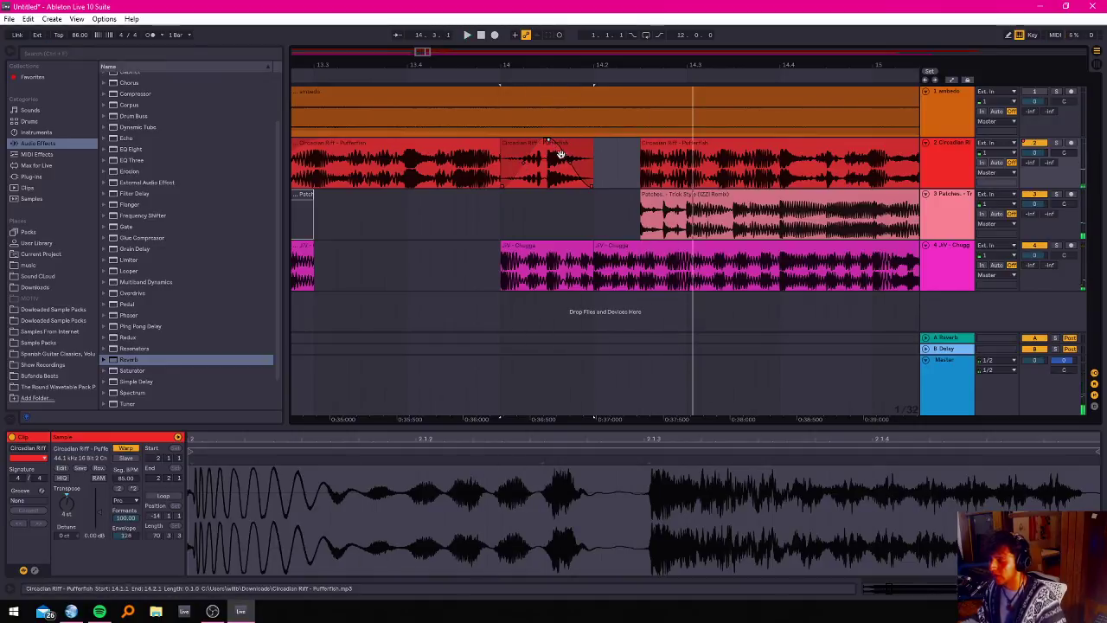
key(space)
key(space)
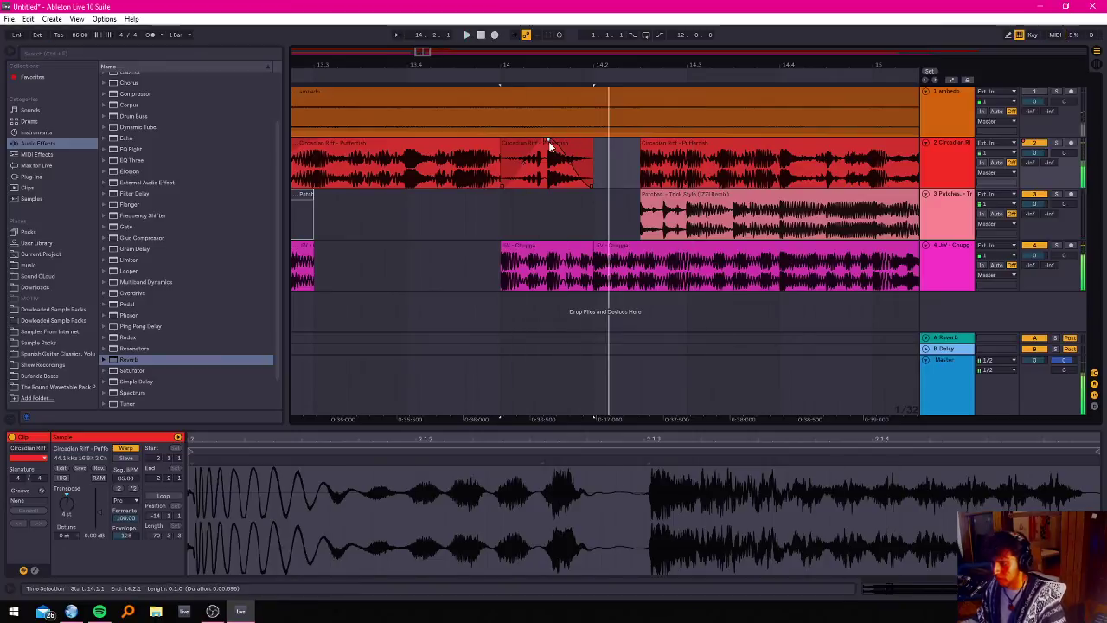
Make the short Circadian Riff clip's fade-out begin slightly before 14.1.3, and play it from just before bar 14.
click(546, 141)
key(ctrl+alt+f)
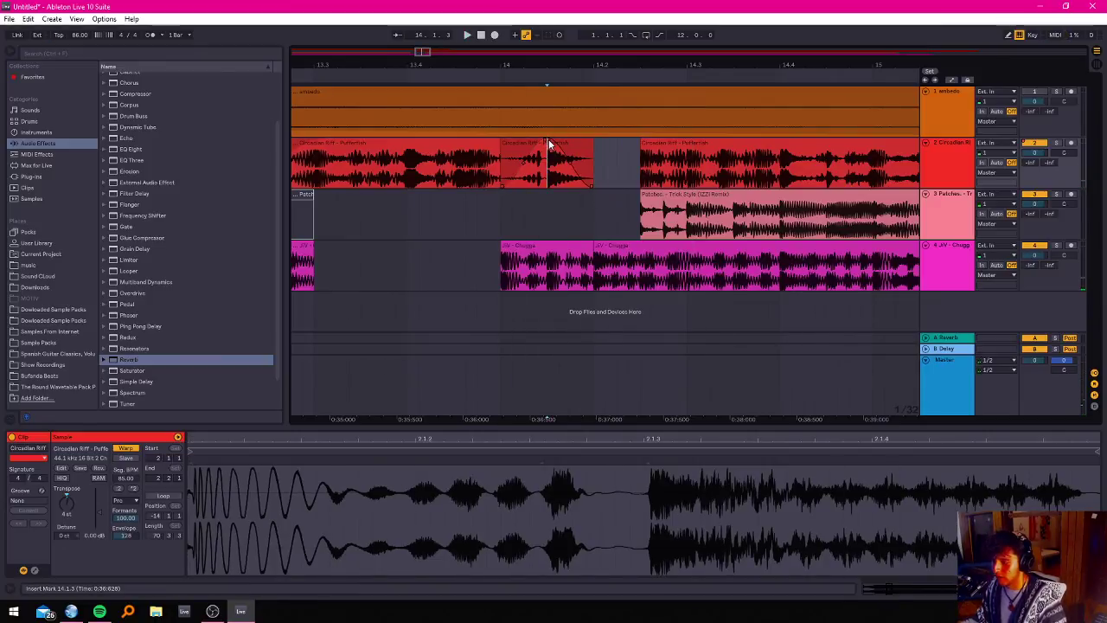
key(space)
click(489, 156)
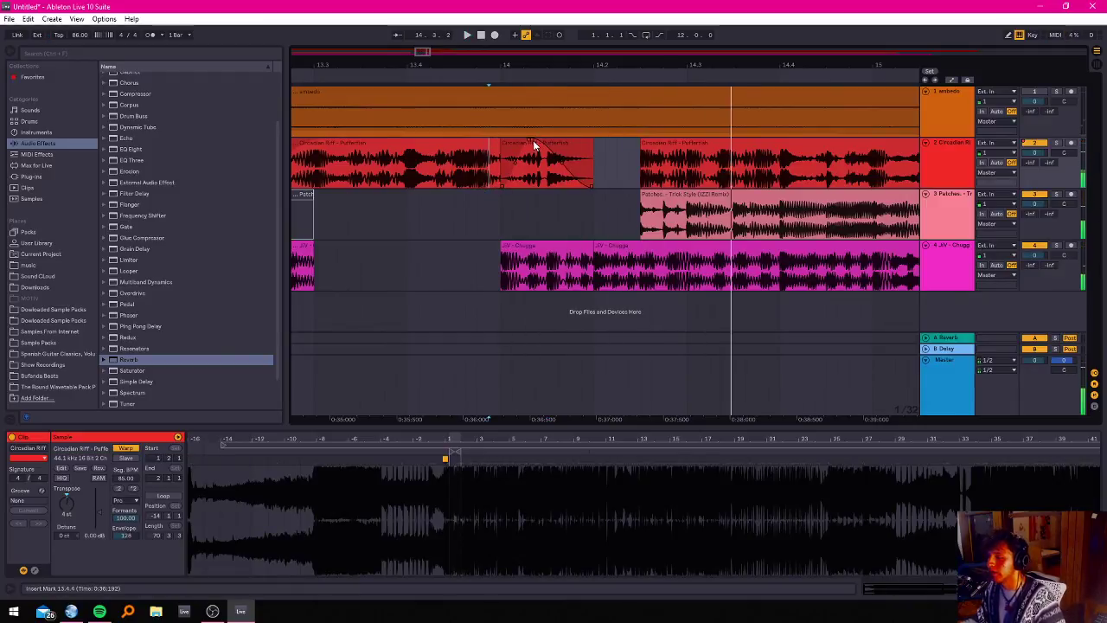
Delete the JIV - Chugga section from 14.1.2 to 14.1.3.
click(544, 284)
drag(547, 275, 524, 276)
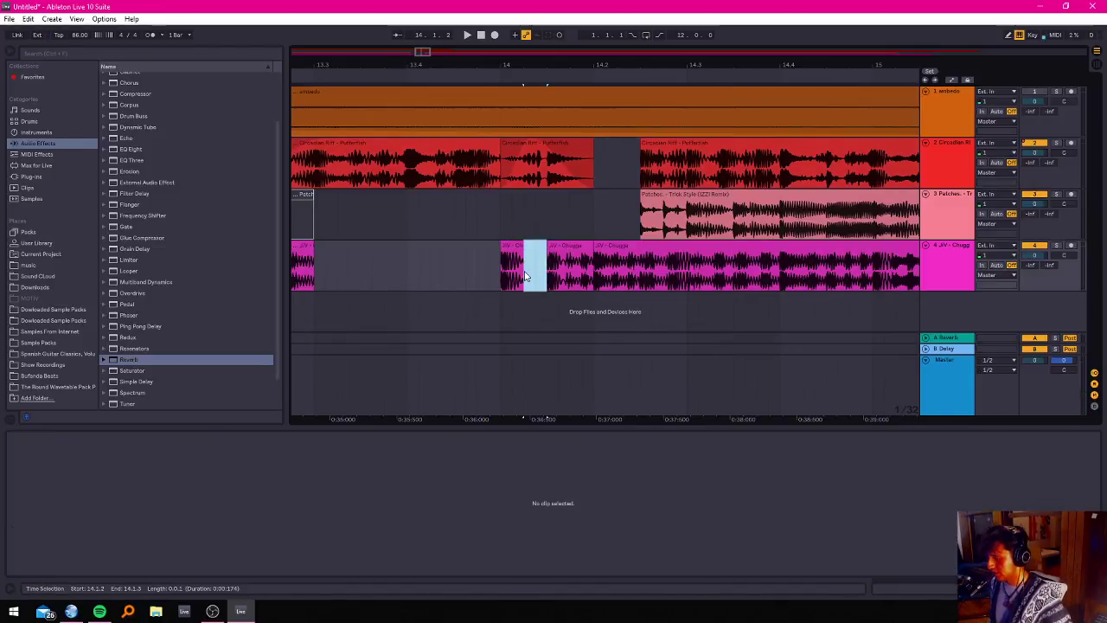
key(Delete)
Replay the transition with only the Circadian Riff and JIV - Chugga tracks soloed, starting from 14.1.1 and from 13.2.4.
click(434, 286)
key(space)
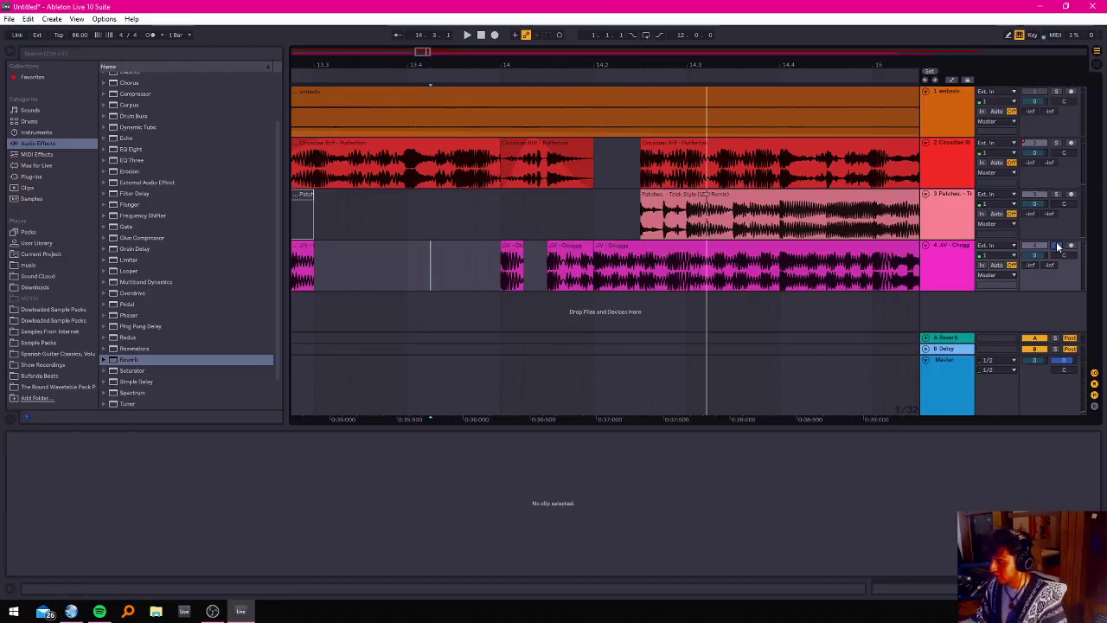
click(501, 223)
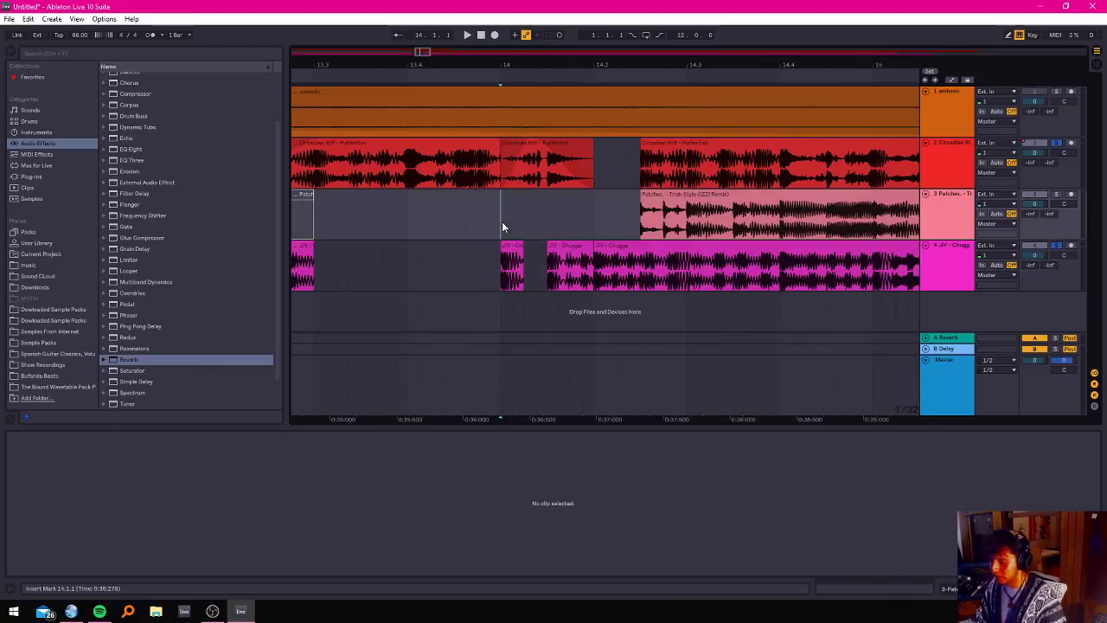
click(503, 220)
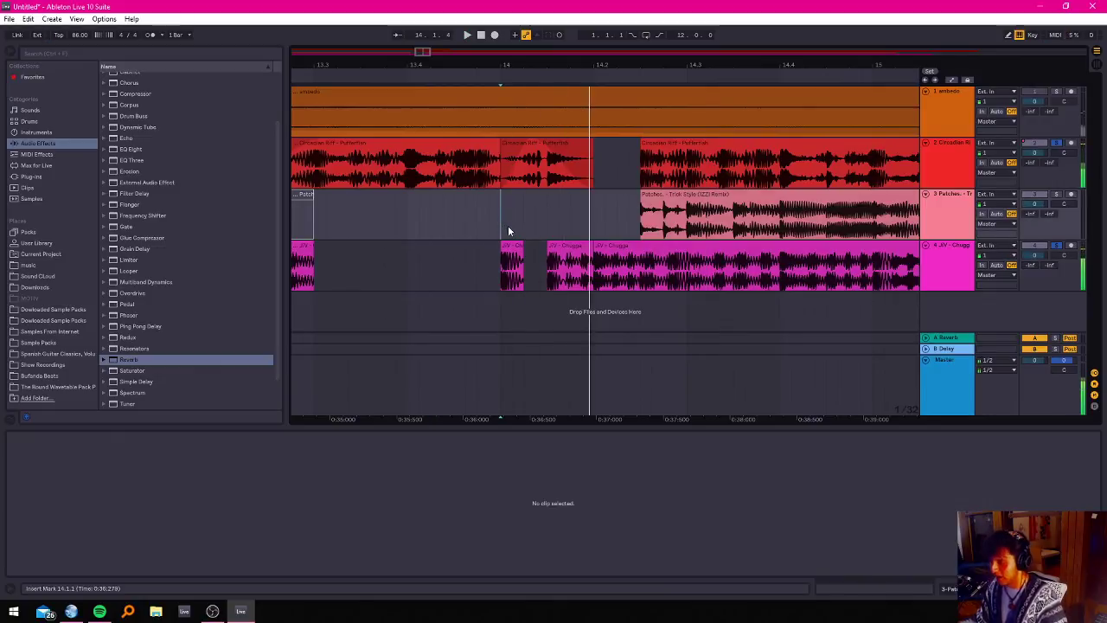
click(509, 227)
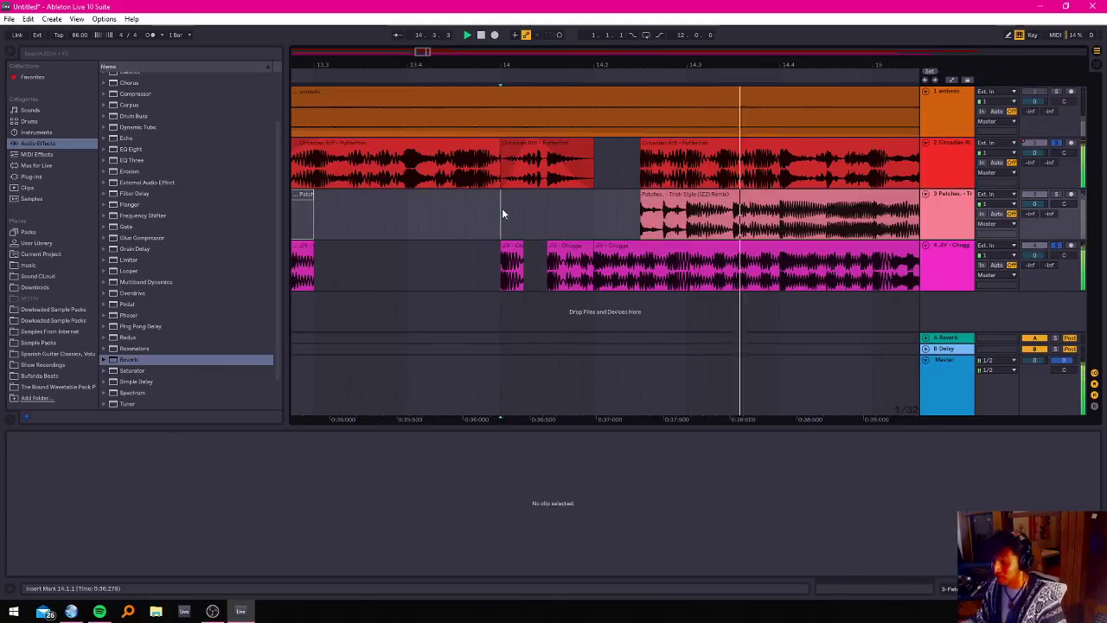
scroll(355, 225, down, 2)
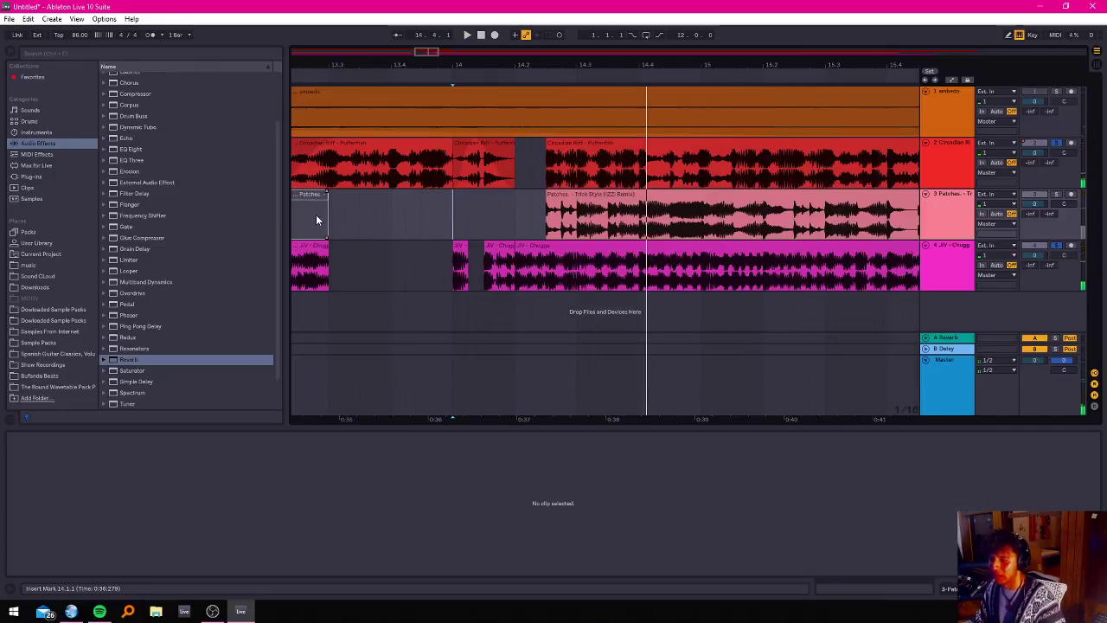
click(315, 217)
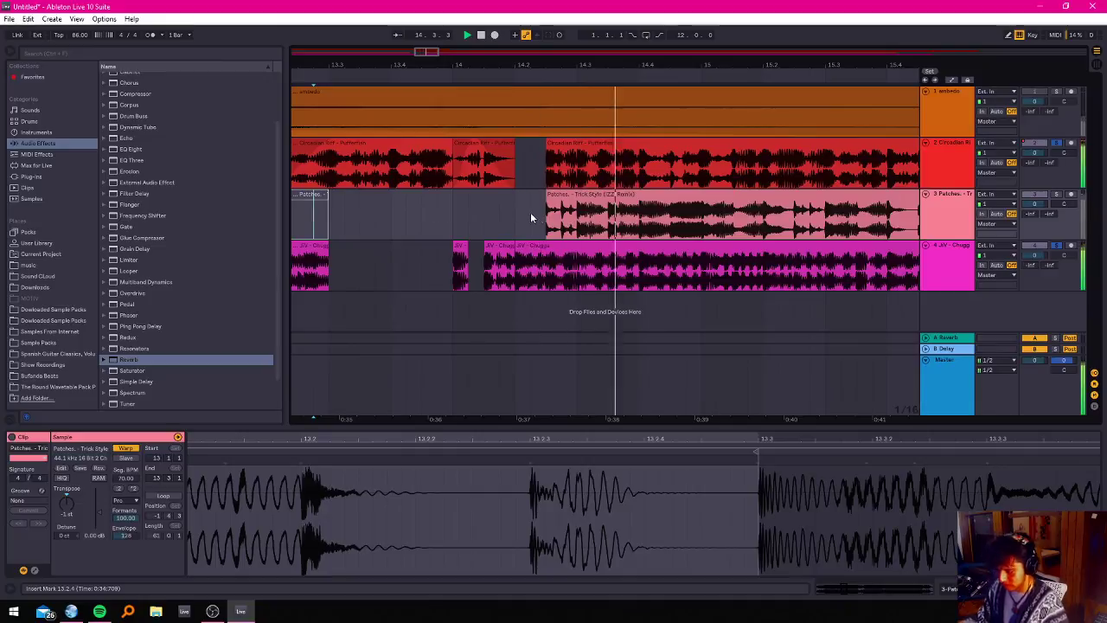
Delete the section from 14.3.1 to 14.3.3 on both the JIV - Chugga and Circadian Riff tracks.
drag(576, 177, 547, 173)
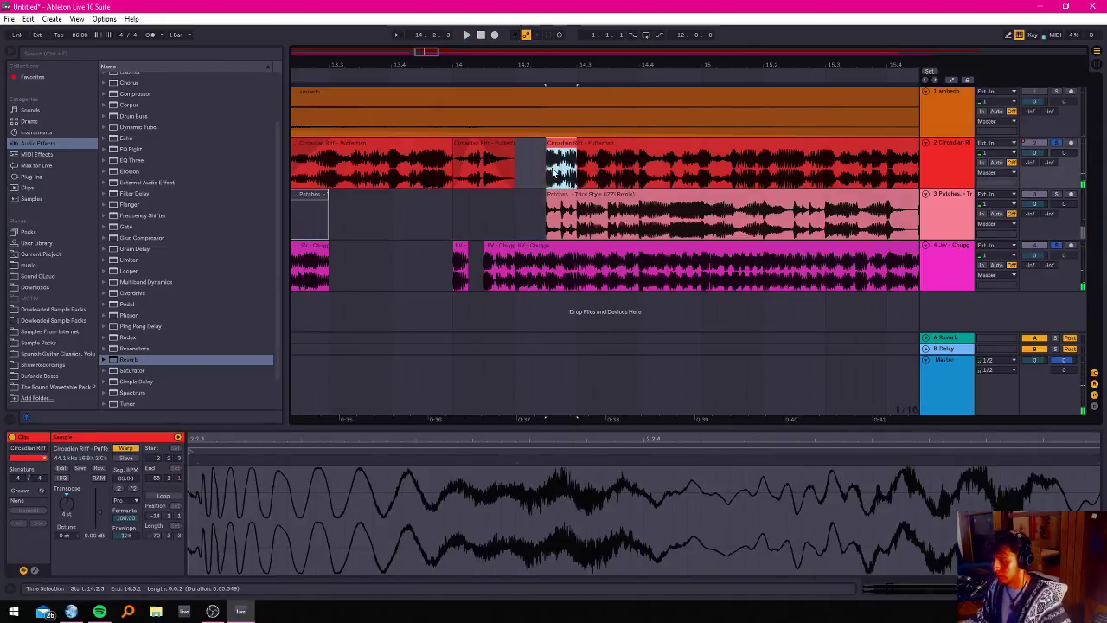
drag(578, 259, 609, 258)
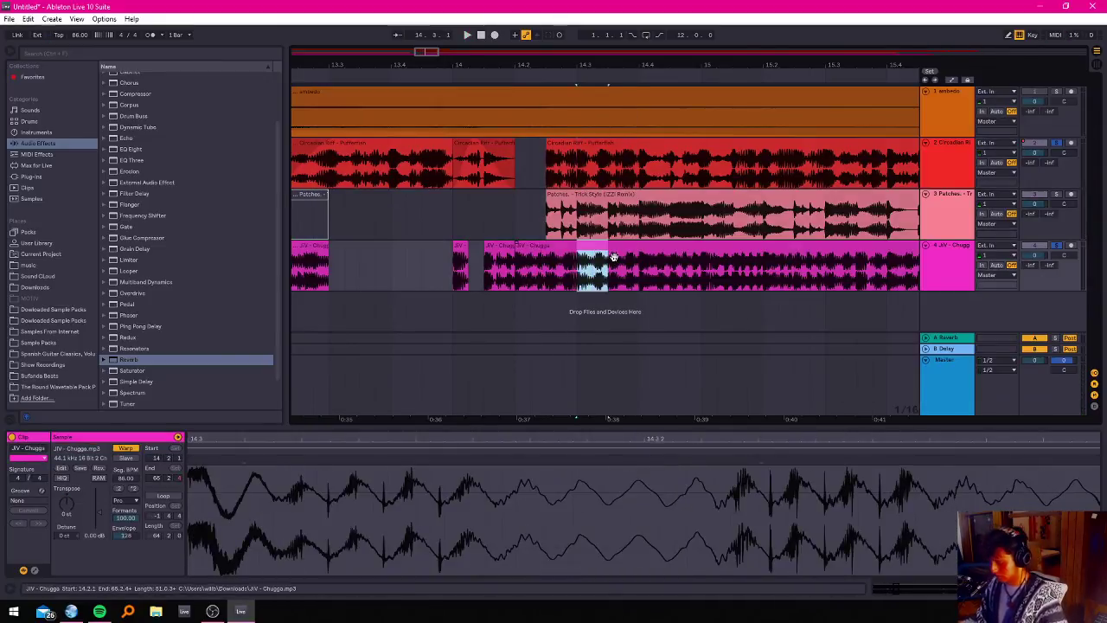
key(Delete)
drag(577, 168, 607, 180)
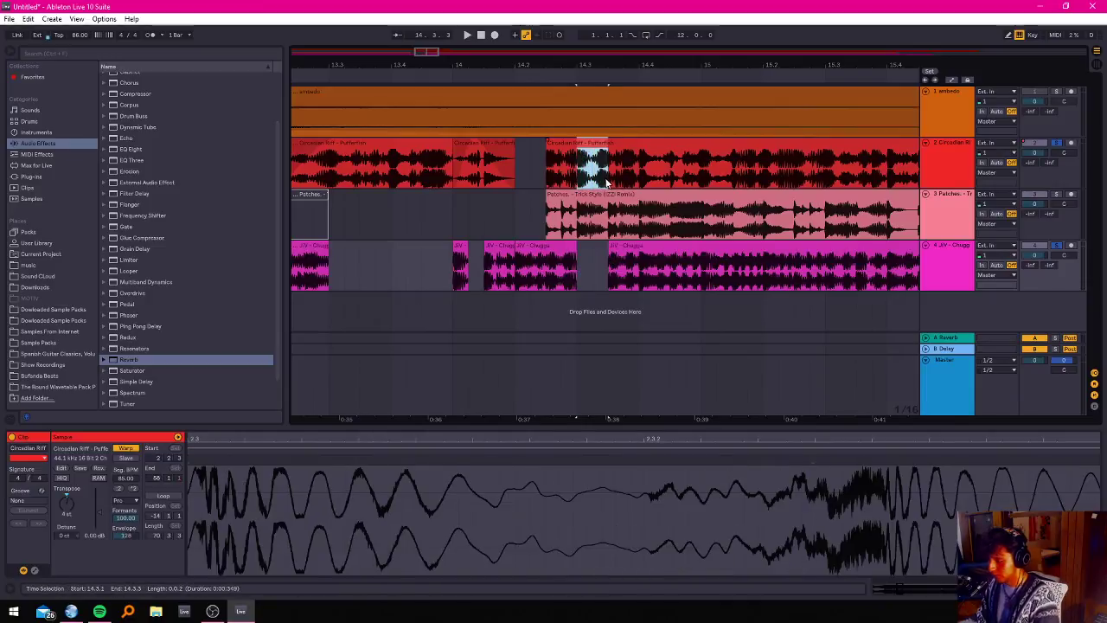
key(Delete)
Play the transition from 14.1.3, clear all track solos, and replay the full mix from 13.4.4.
click(484, 214)
key(space)
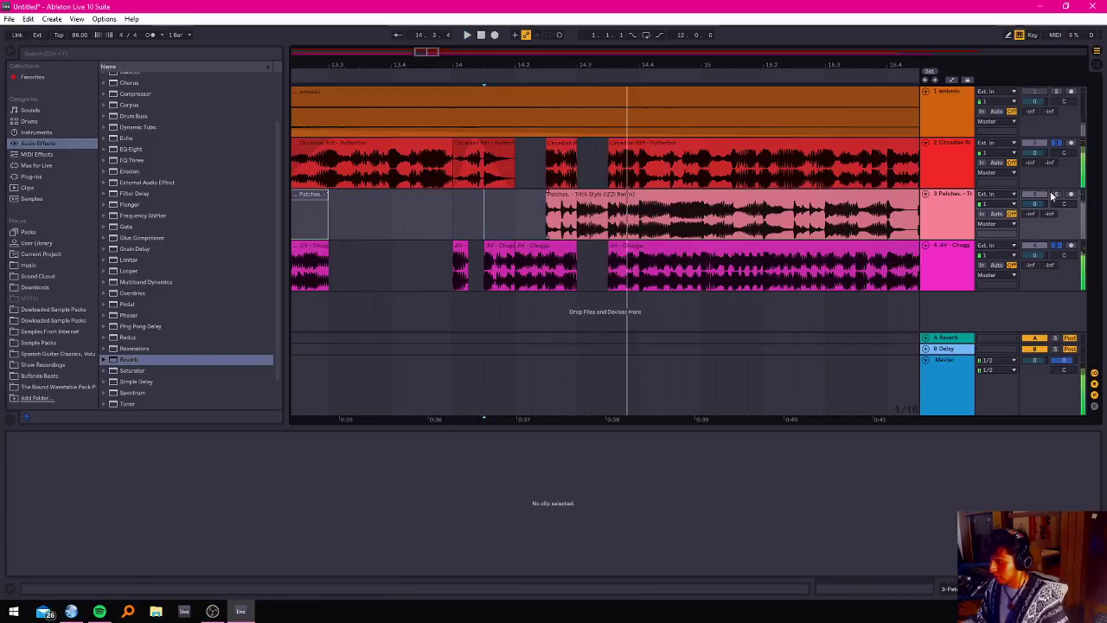
click(1057, 143)
key(space)
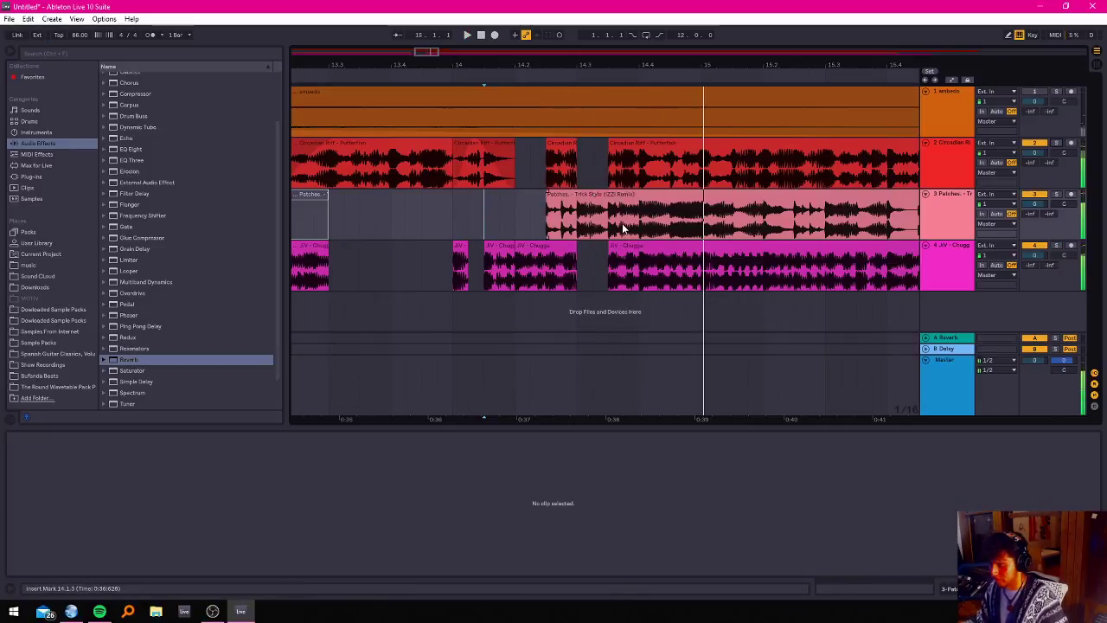
key(space)
key(space)
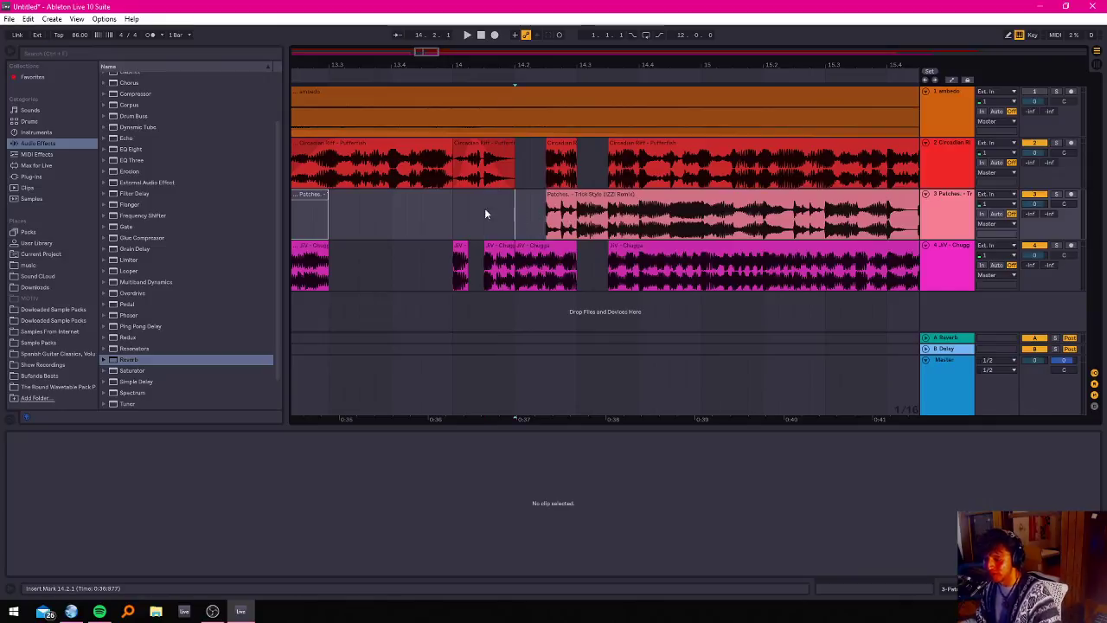
click(437, 216)
key(space)
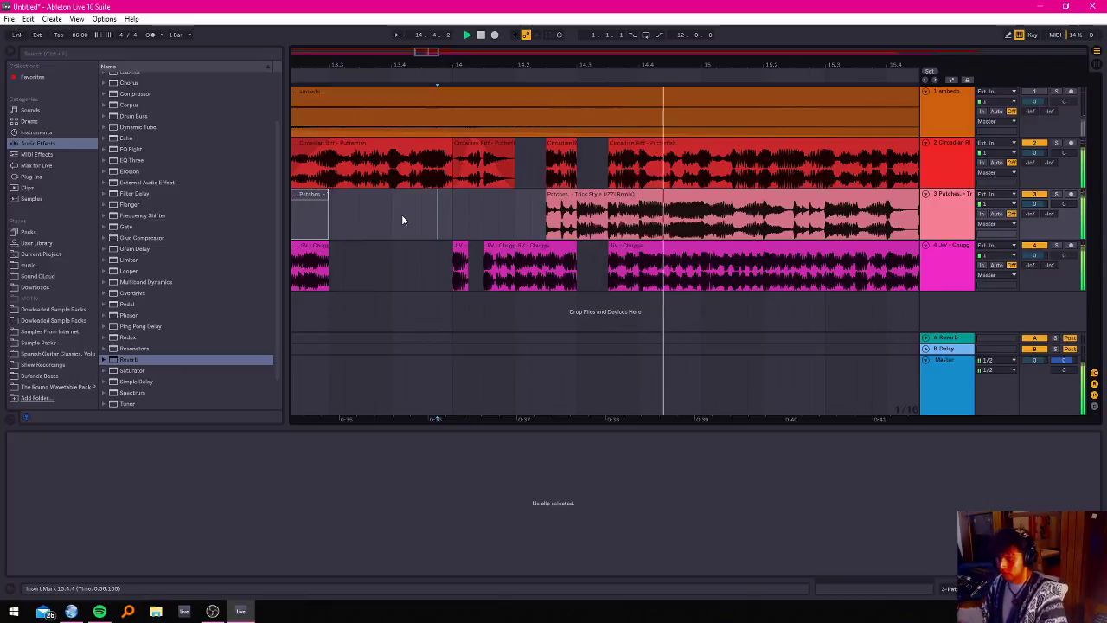
key(space)
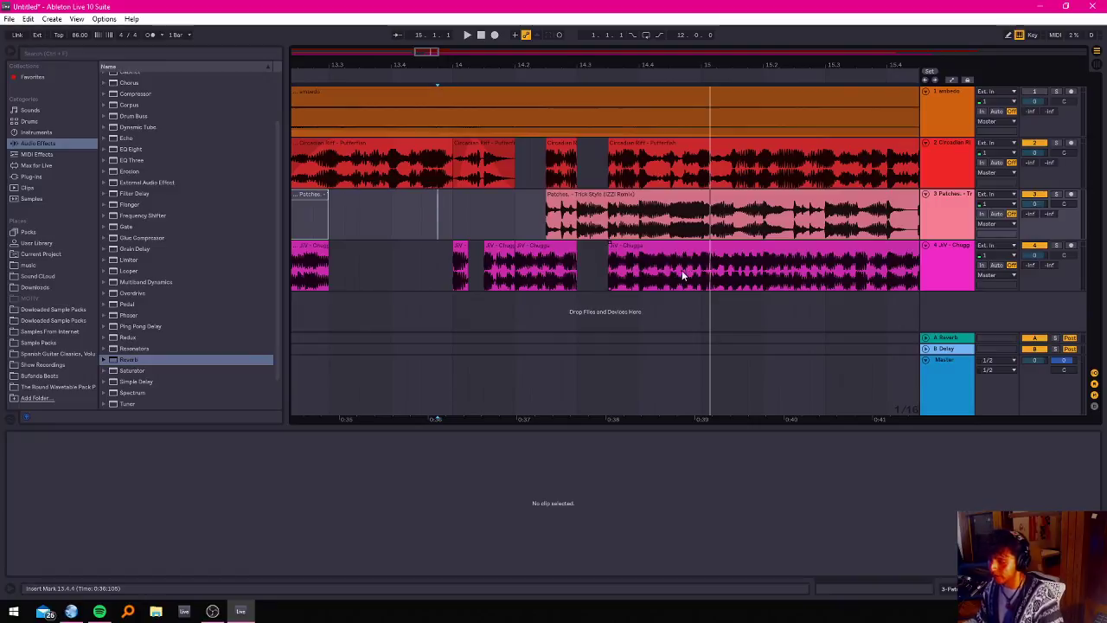
Audition JIV - Chugga soloed from 15.1.1 and the Patches track soloed from just before 14.4 and from 13.4.4.
click(708, 261)
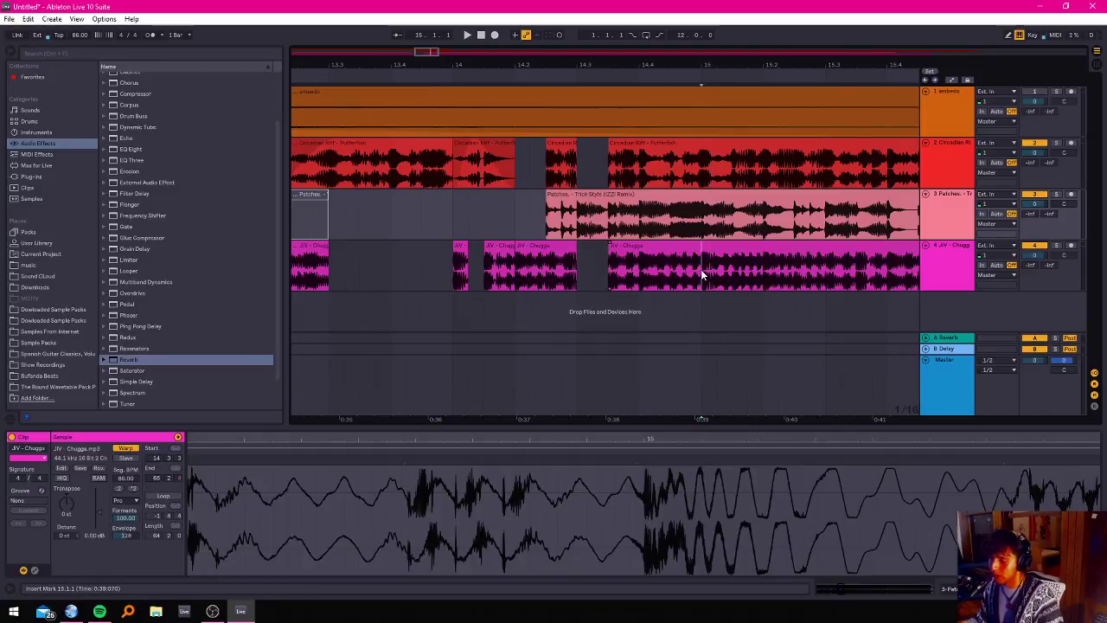
click(1056, 246)
key(space)
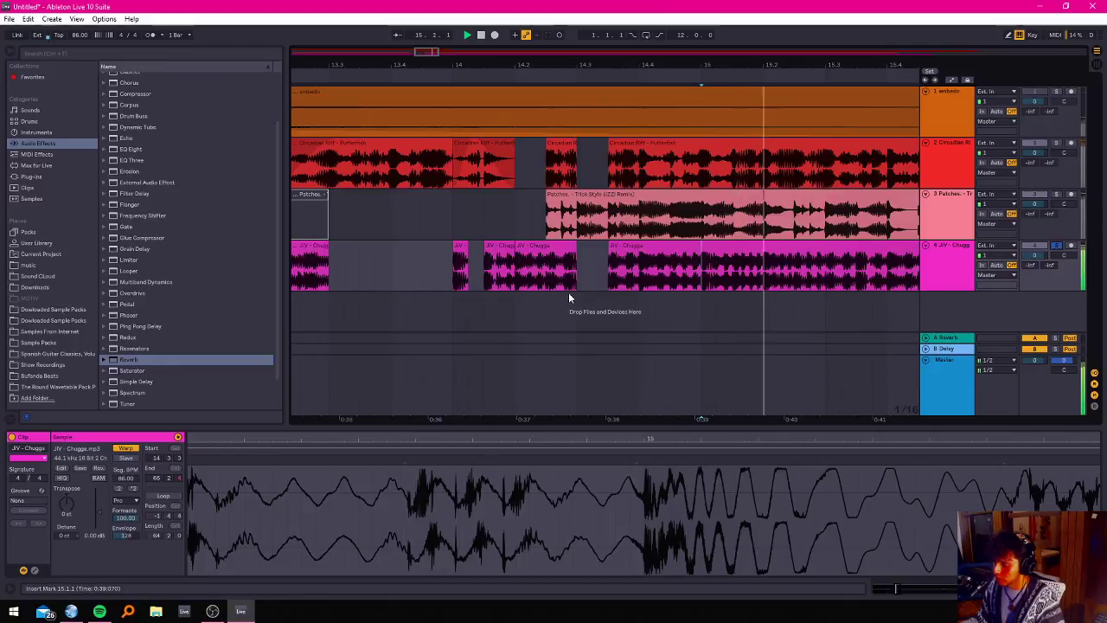
click(638, 268)
key(space)
click(624, 229)
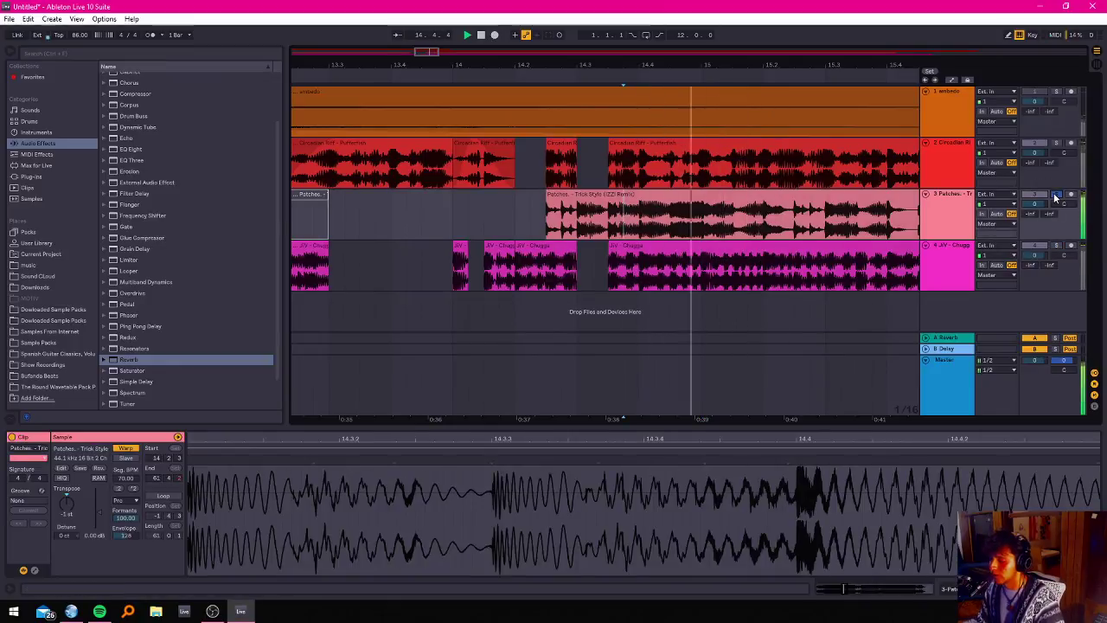
key(space)
click(435, 221)
key(minus)
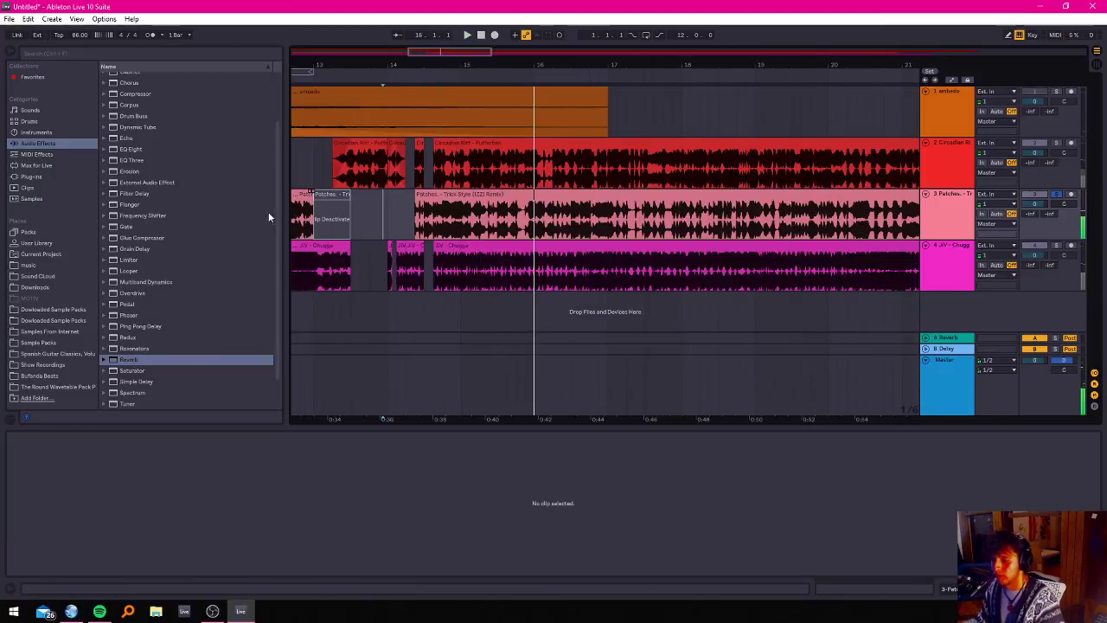
key(space)
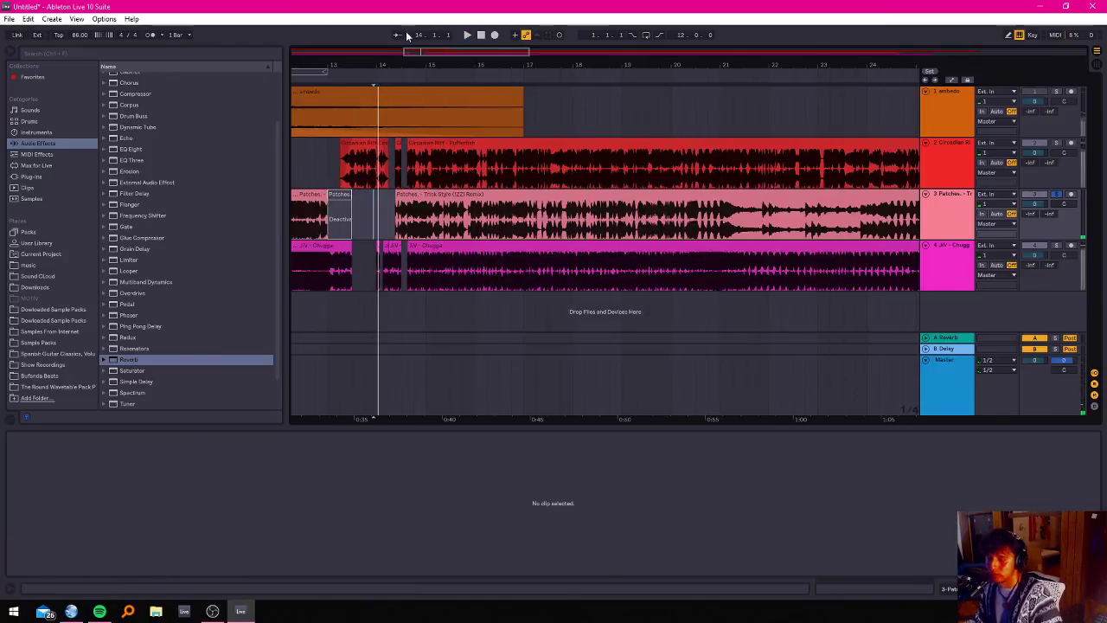
Play the soloed Patches track from the start of the song with automation lanes shown, and clear its solo.
double_click(482, 35)
drag(455, 49, 415, 95)
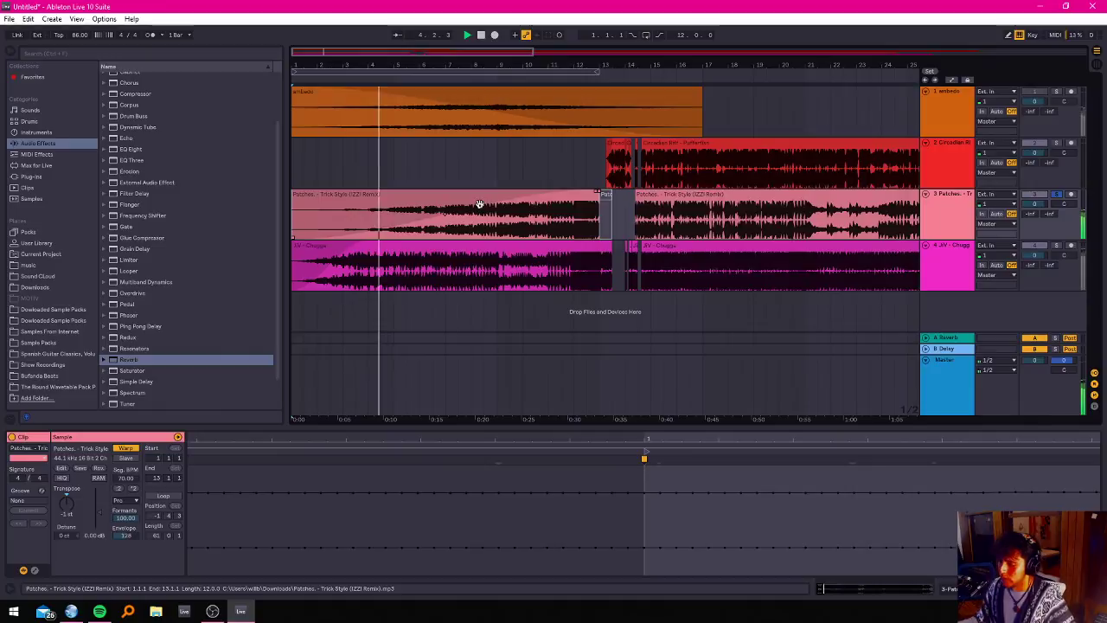
click(953, 80)
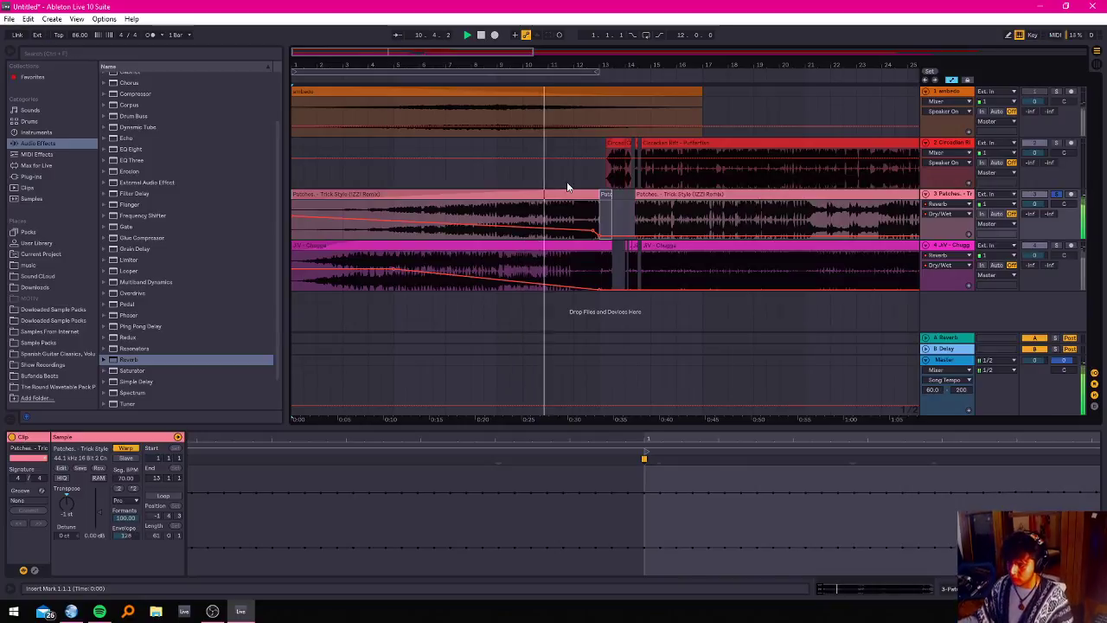
scroll(645, 196, up, 3)
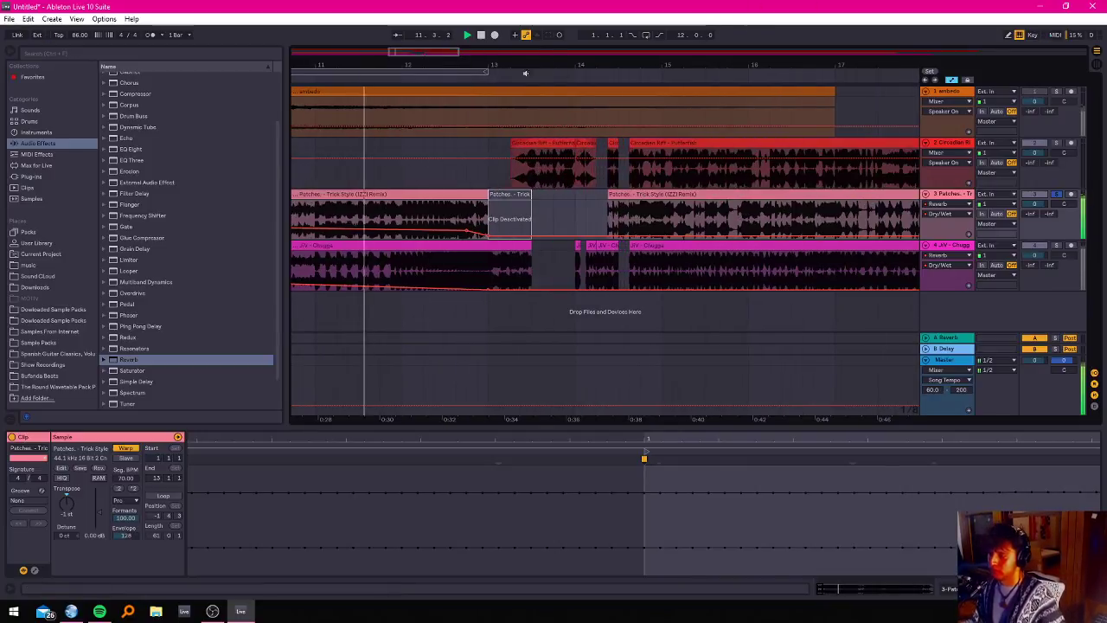
drag(561, 81, 326, 81)
drag(402, 52, 463, 58)
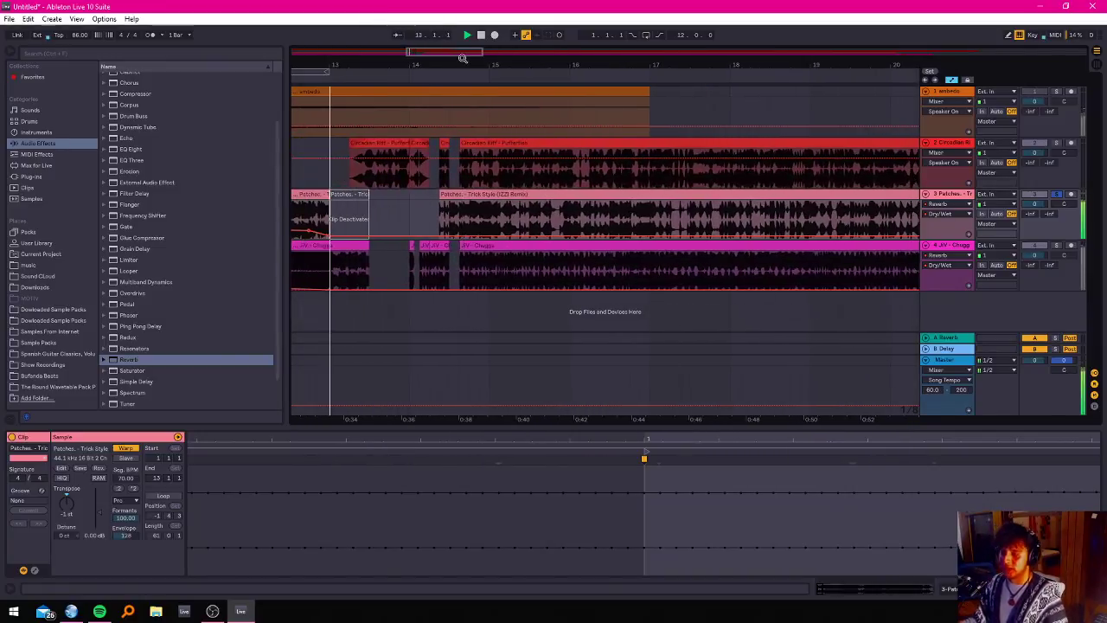
click(1058, 196)
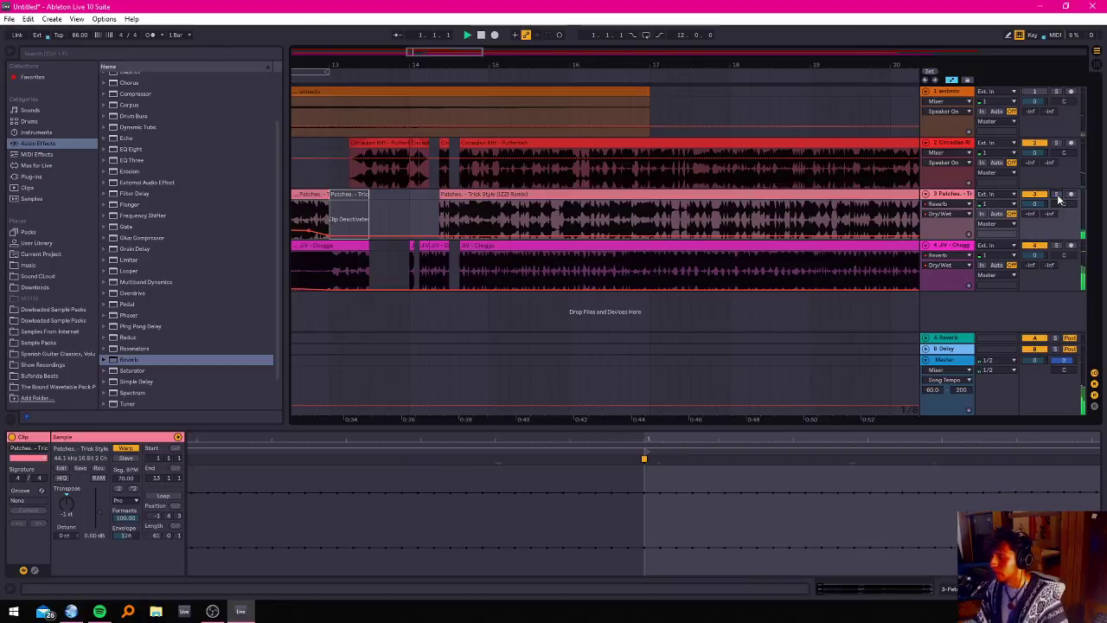
Slightly raise the start of the Patches track's Reverb Dry/Wet automation, and listen up to bar 14 with that track briefly soloed.
drag(451, 45, 433, 171)
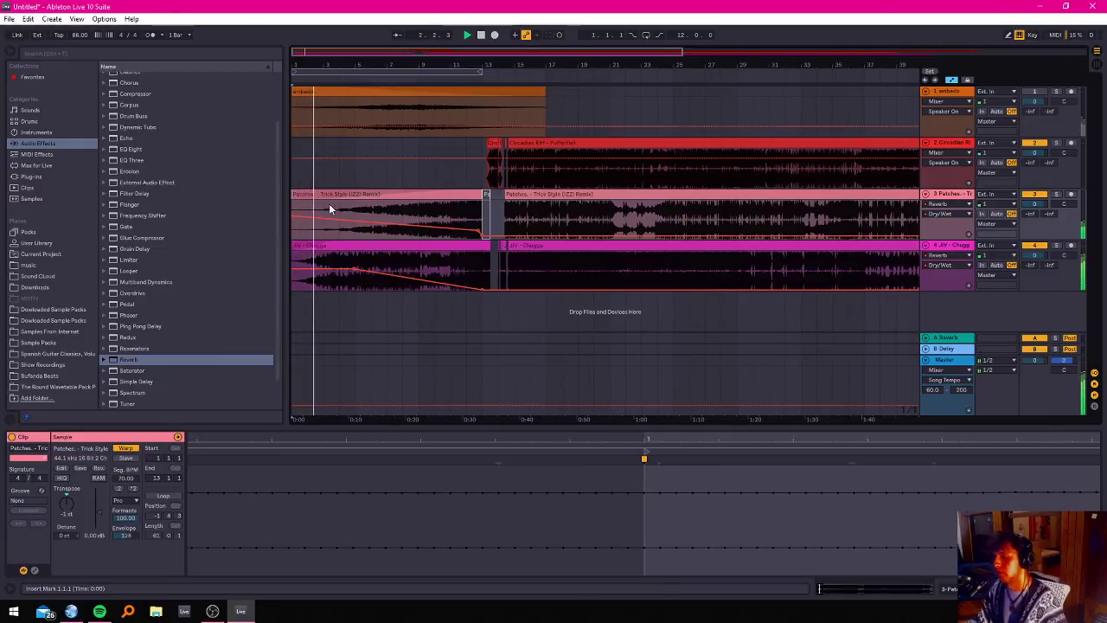
mouse_move(291, 217)
mouse_down()
mouse_move(291, 226)
mouse_move(291, 211)
mouse_up()
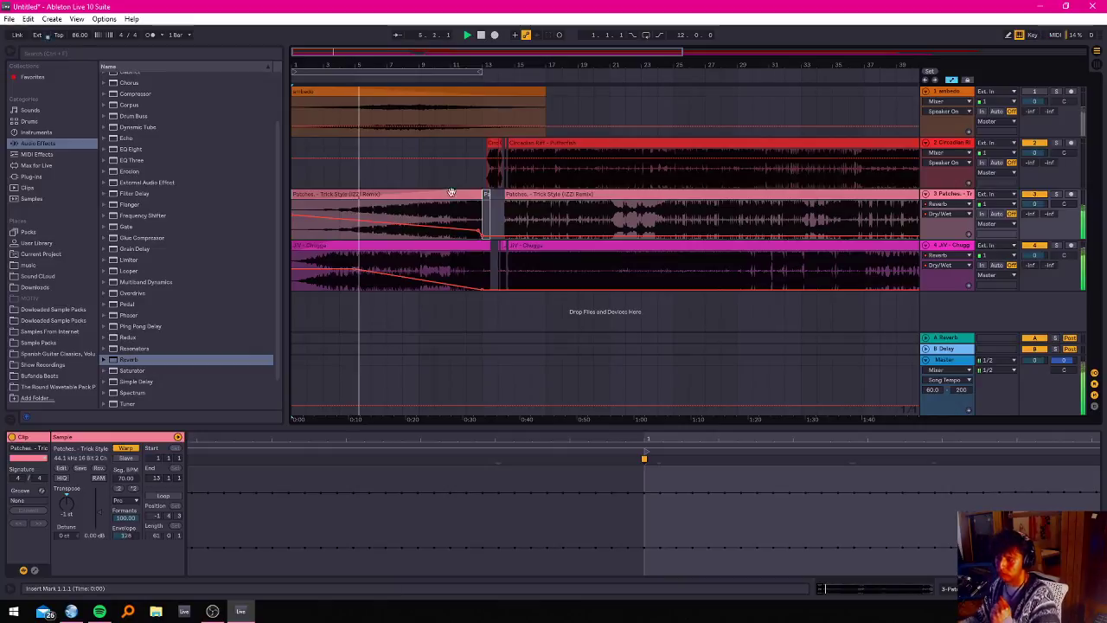
click(428, 195)
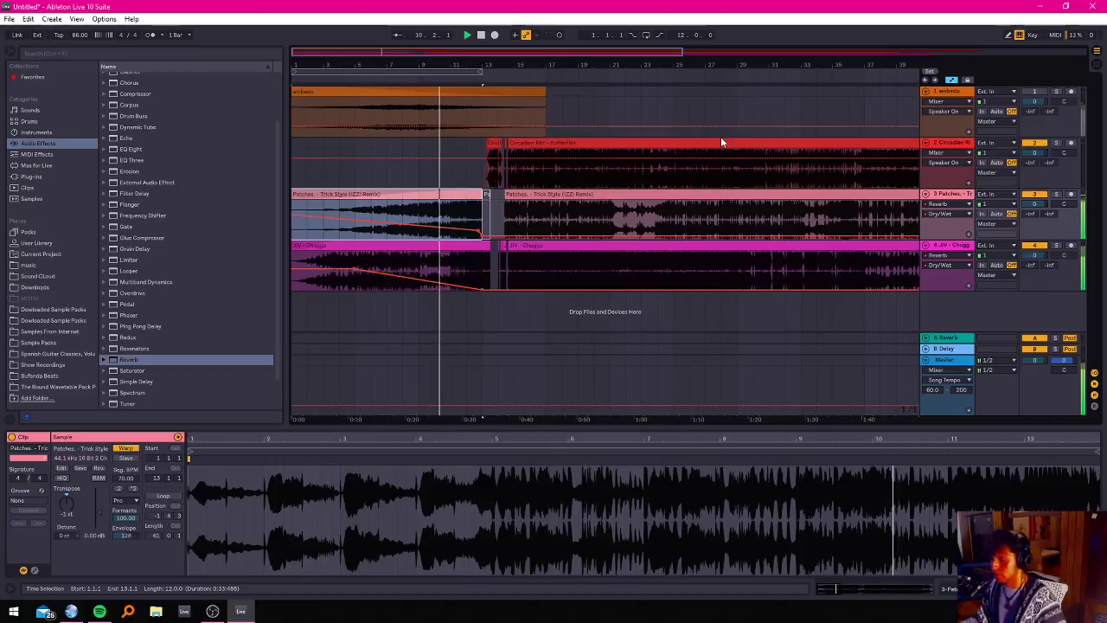
click(1057, 195)
click(1056, 195)
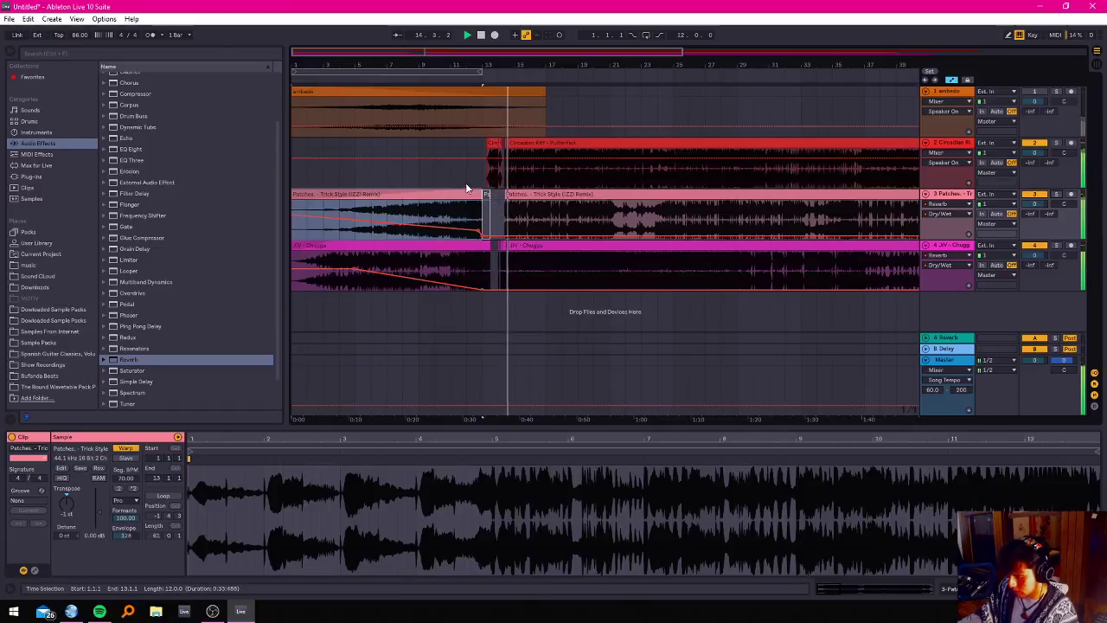
Examine the Patches track's Auto Filter and Reverb settings during playback from the start of the song.
key(space)
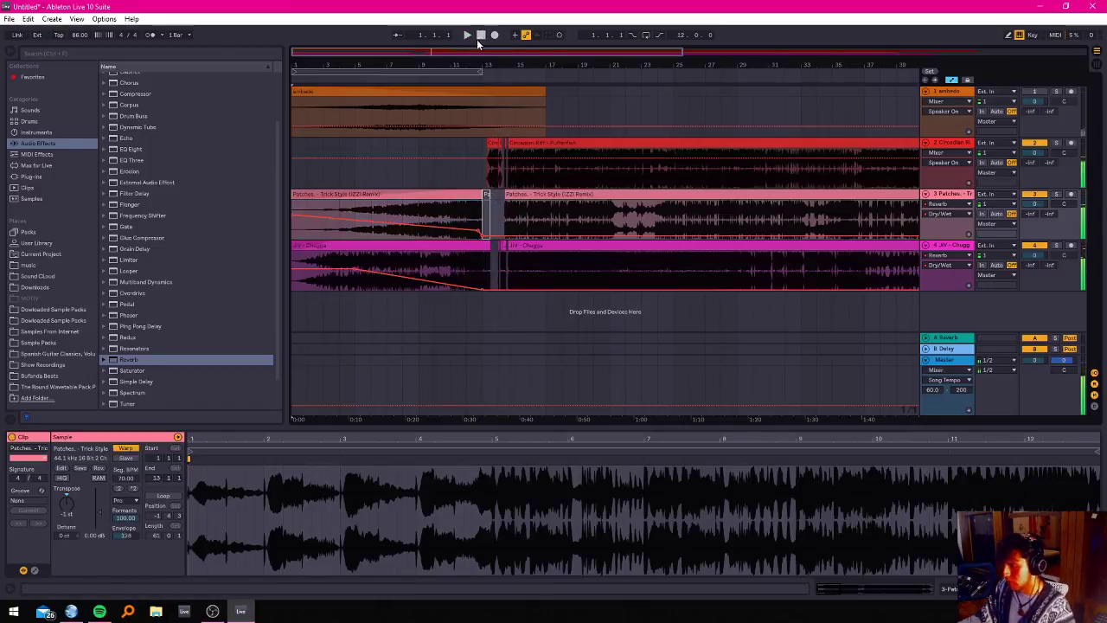
click(462, 197)
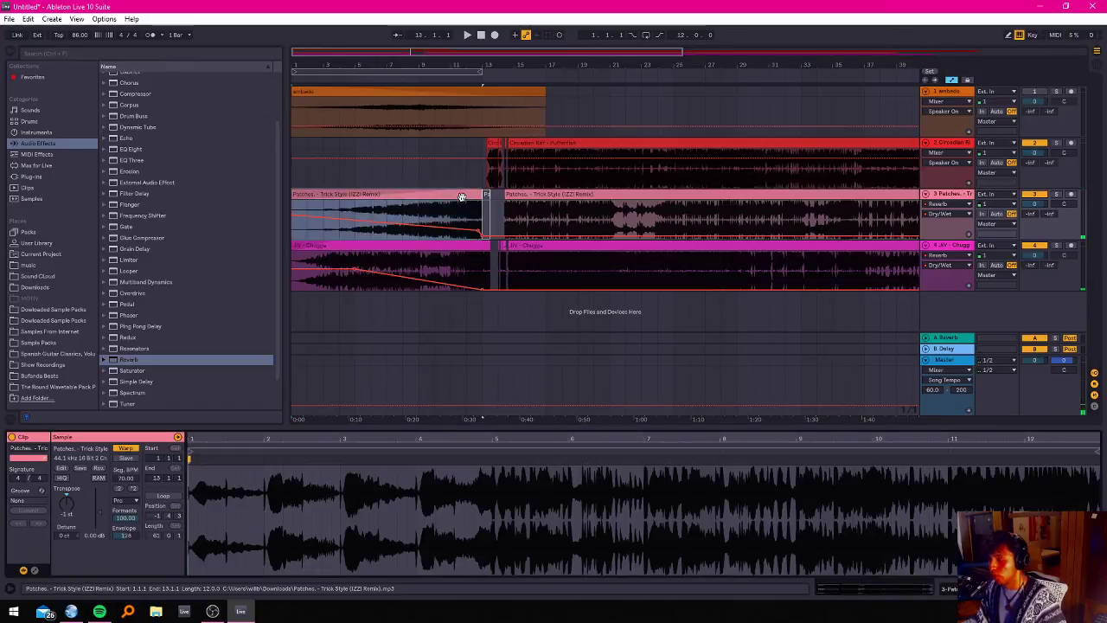
click(914, 590)
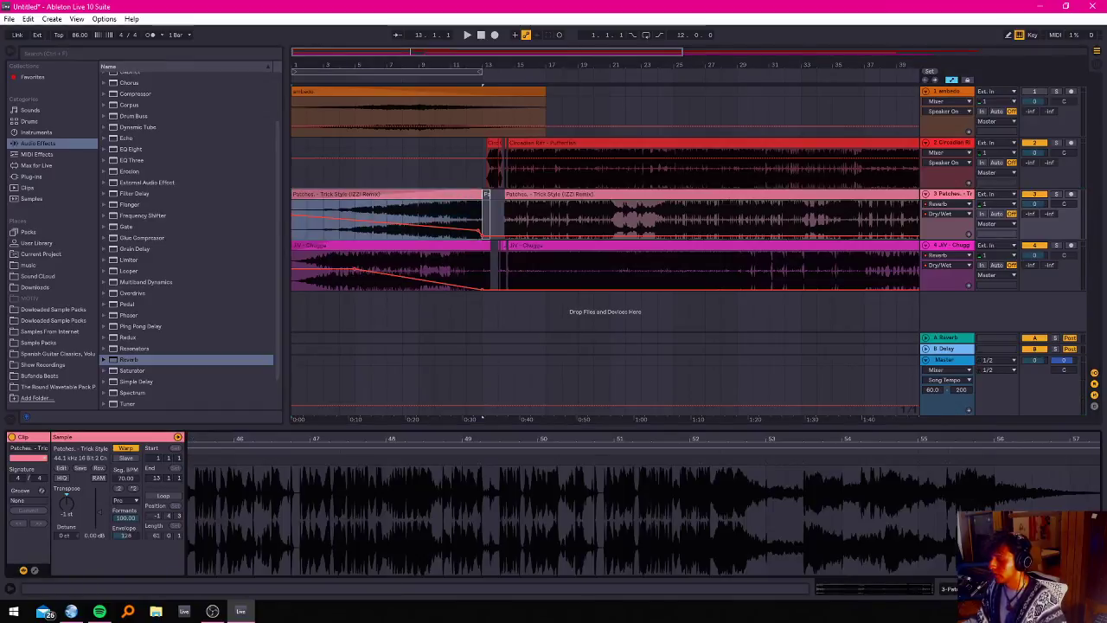
key(shift+Tab)
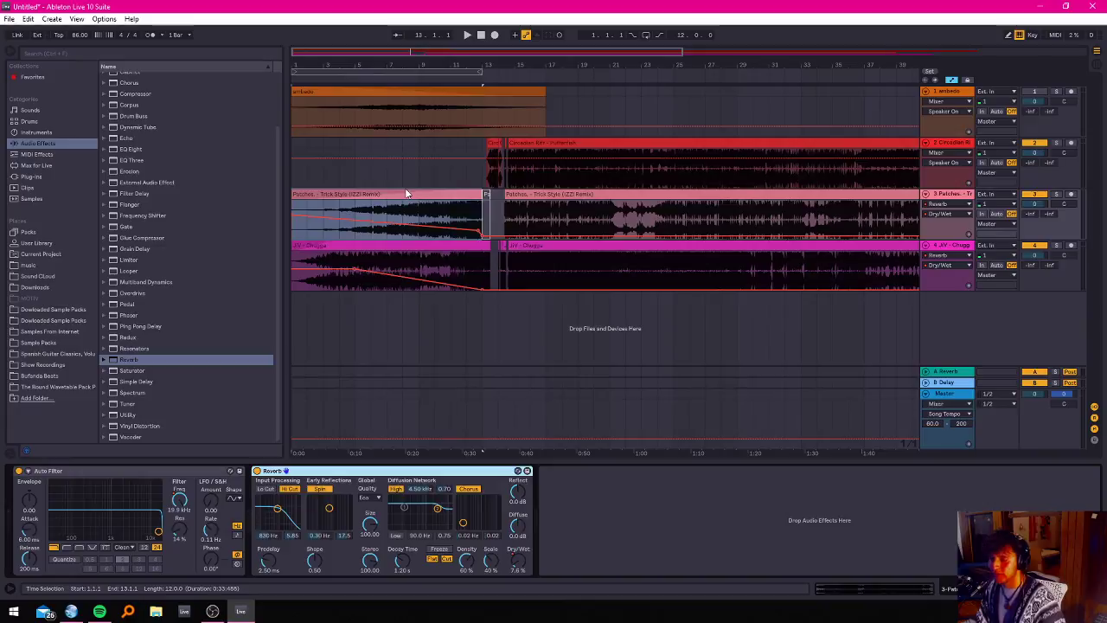
key(space)
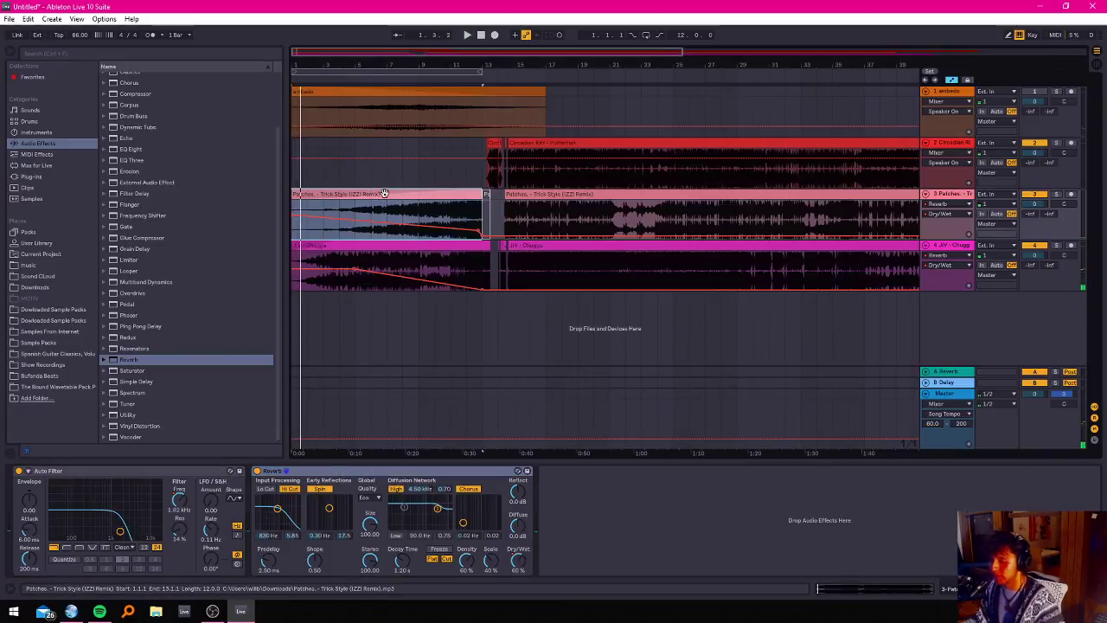
click(959, 198)
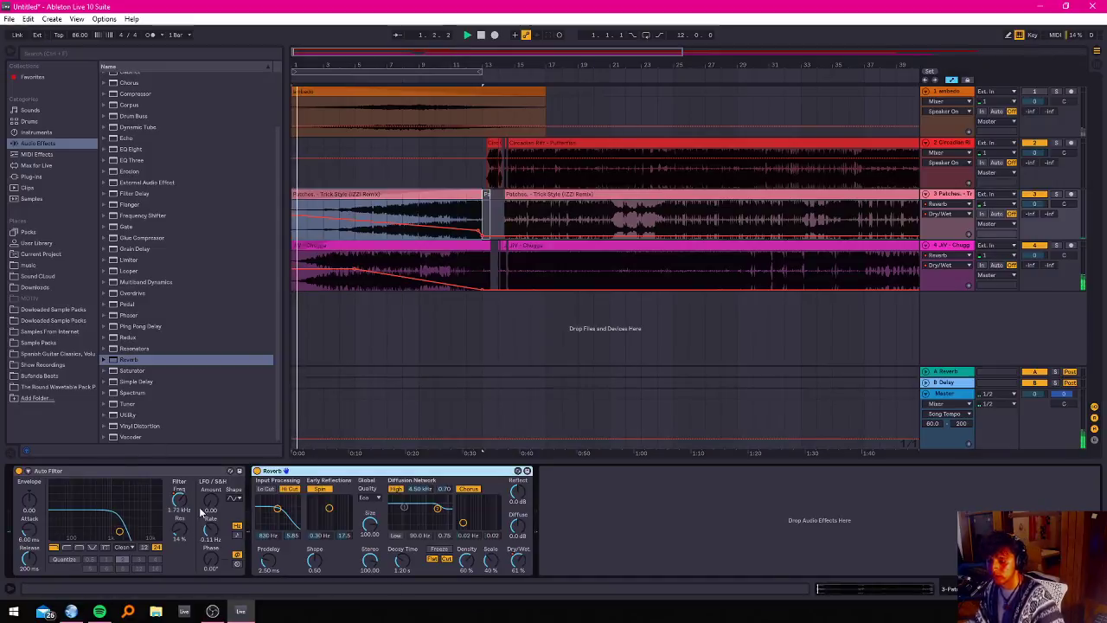
Transpose the opening Patches clip to 3 st and play the song again from the start.
double_click(368, 194)
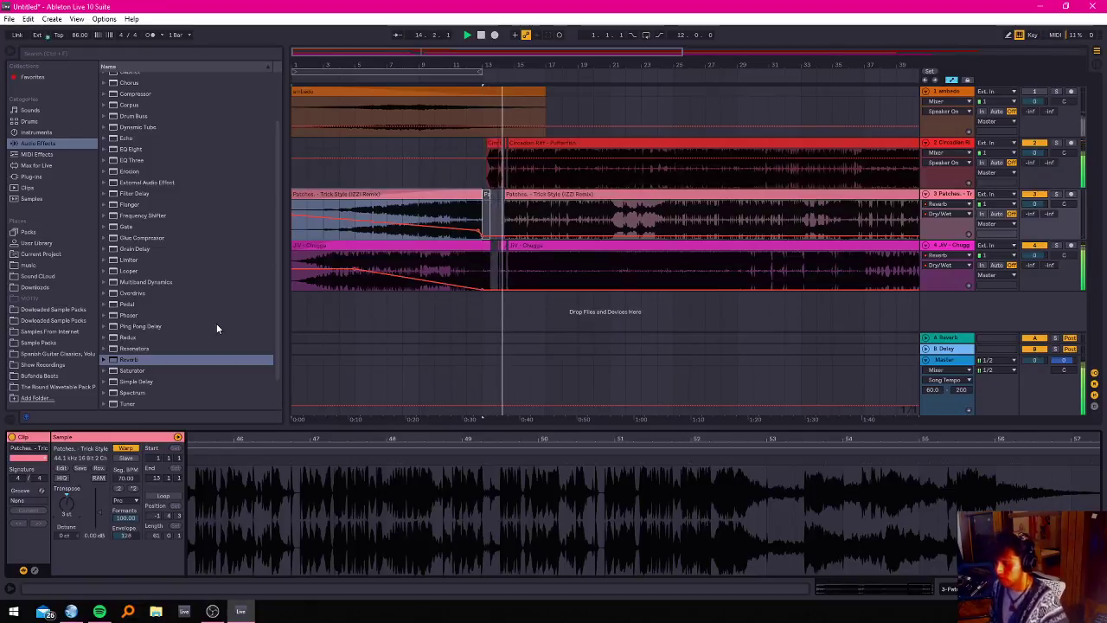
key(space)
key(space)
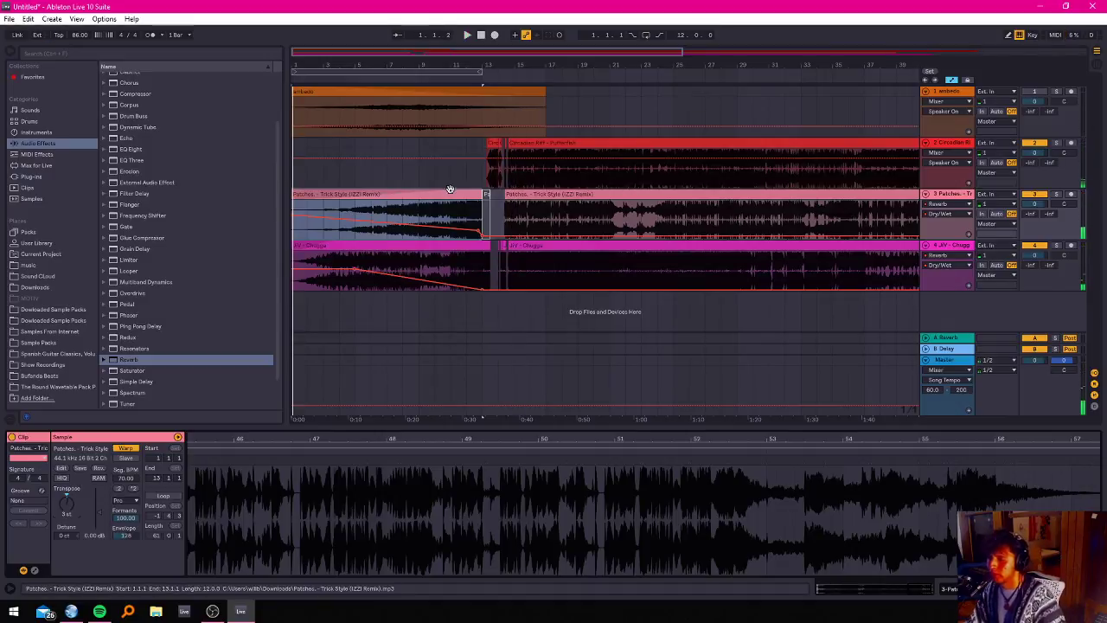
Compare the Patches and JIV - Chugga waveforms around bar 11, selecting each from 11.1.1 and playing from 11.1.3 and 10.4.3.
scroll(469, 185, up, 5)
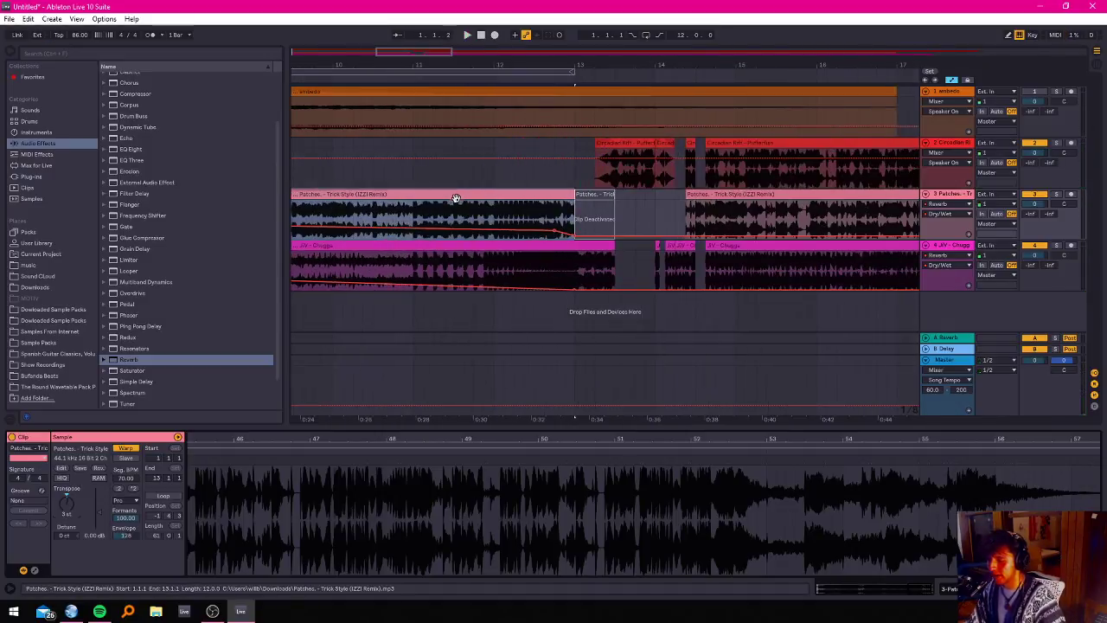
click(420, 268)
key(space)
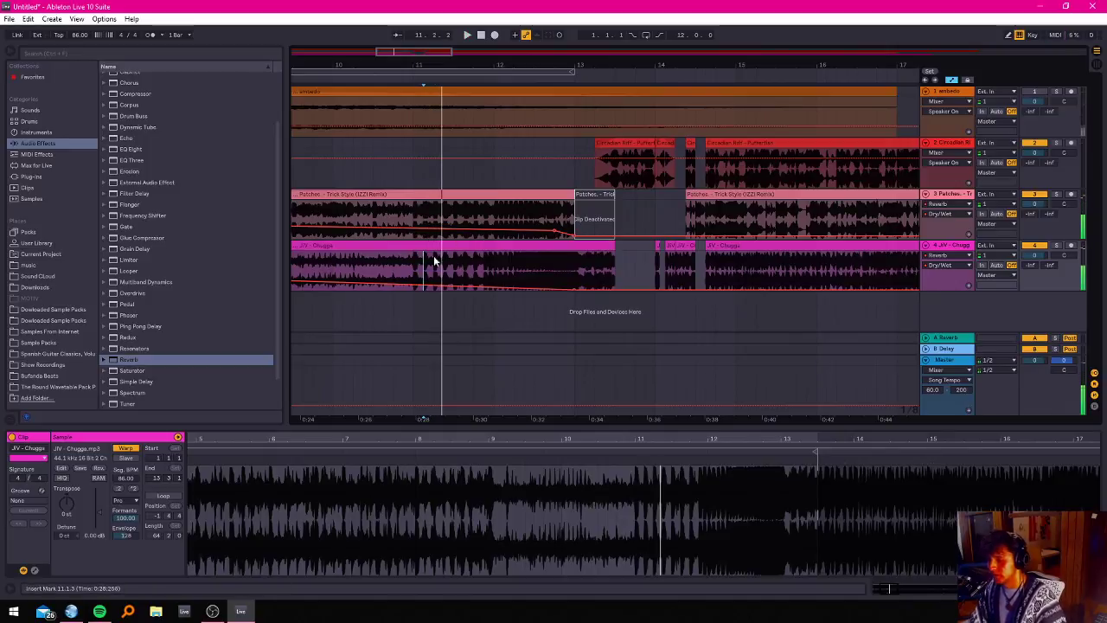
drag(416, 225, 454, 223)
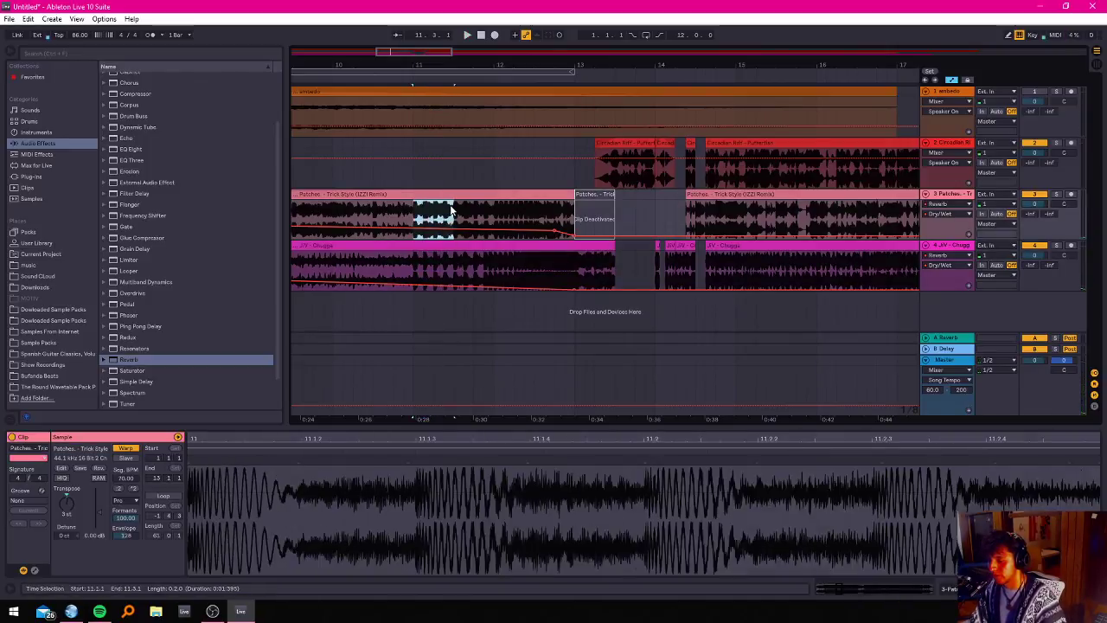
drag(414, 267, 463, 251)
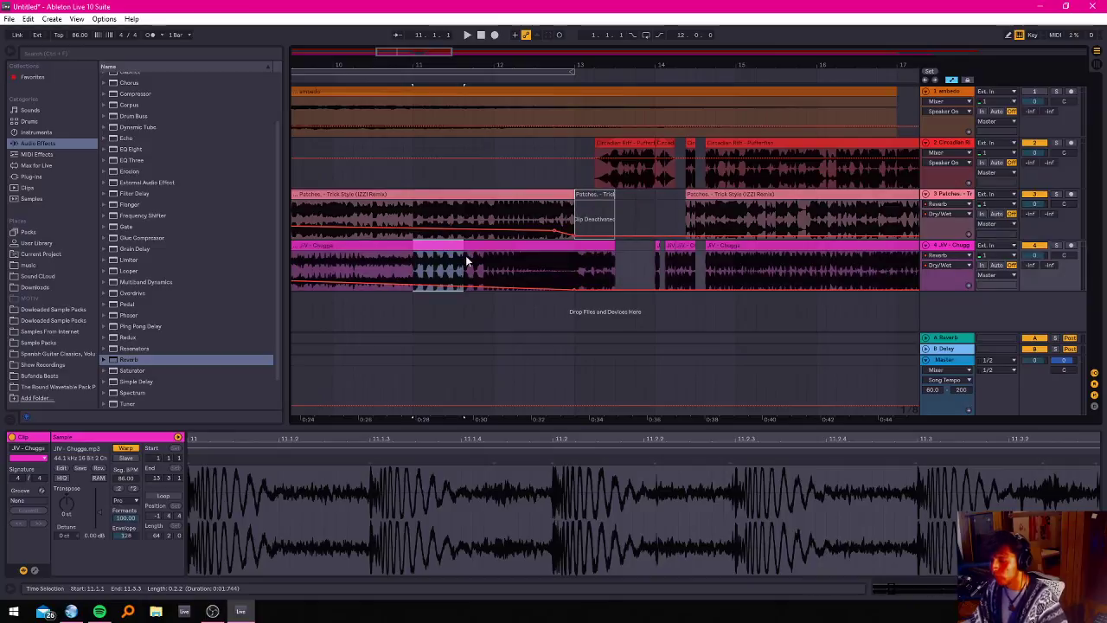
click(454, 260)
key(space)
click(403, 220)
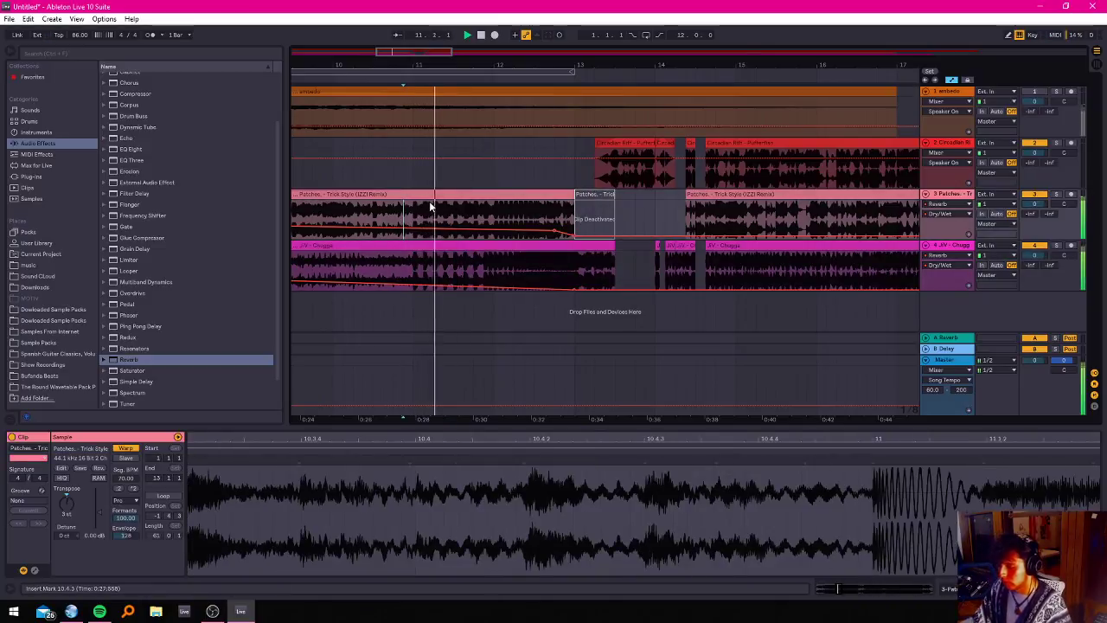
Listen to the Patches track soloed from about bar 11 and bring up its Auto Filter and Reverb devices.
scroll(516, 179, down, 5)
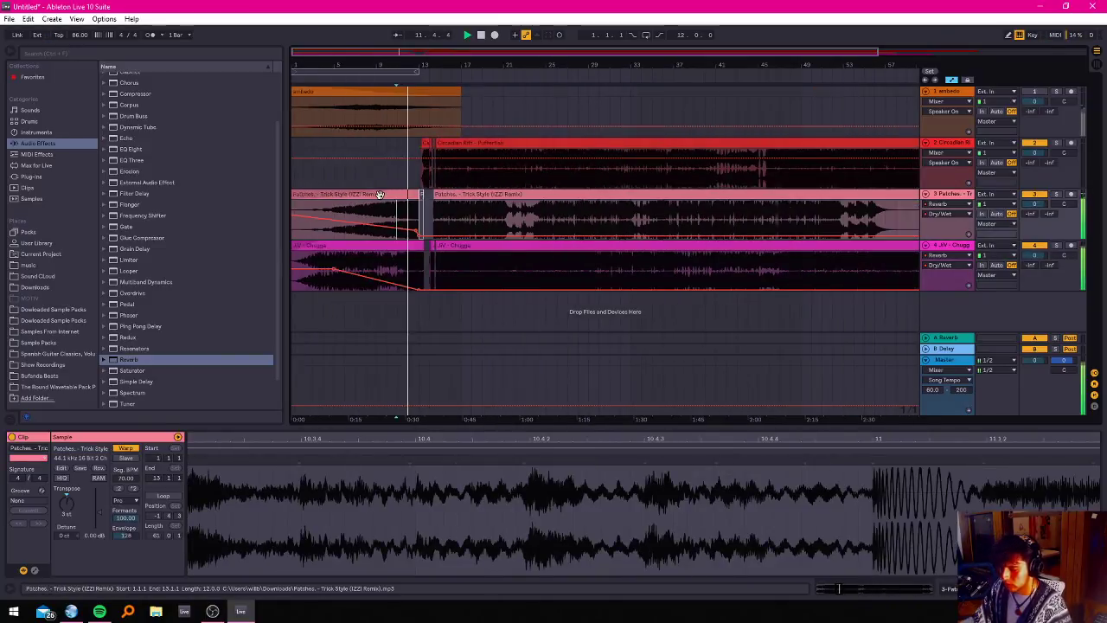
scroll(378, 195, up, 2)
key(space)
click(1056, 195)
key(space)
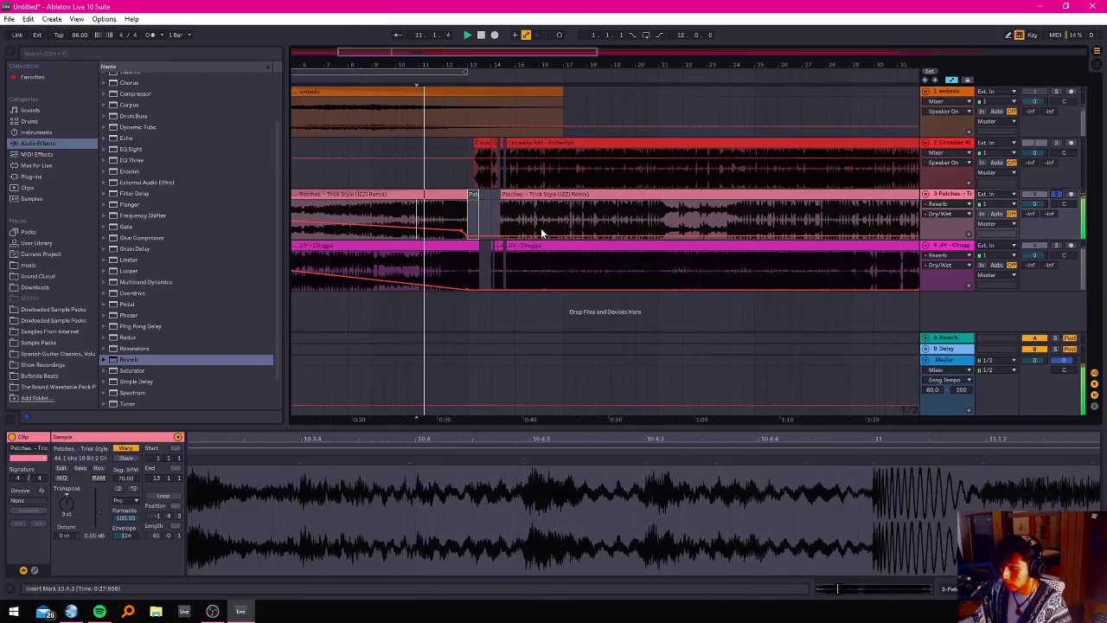
click(454, 204)
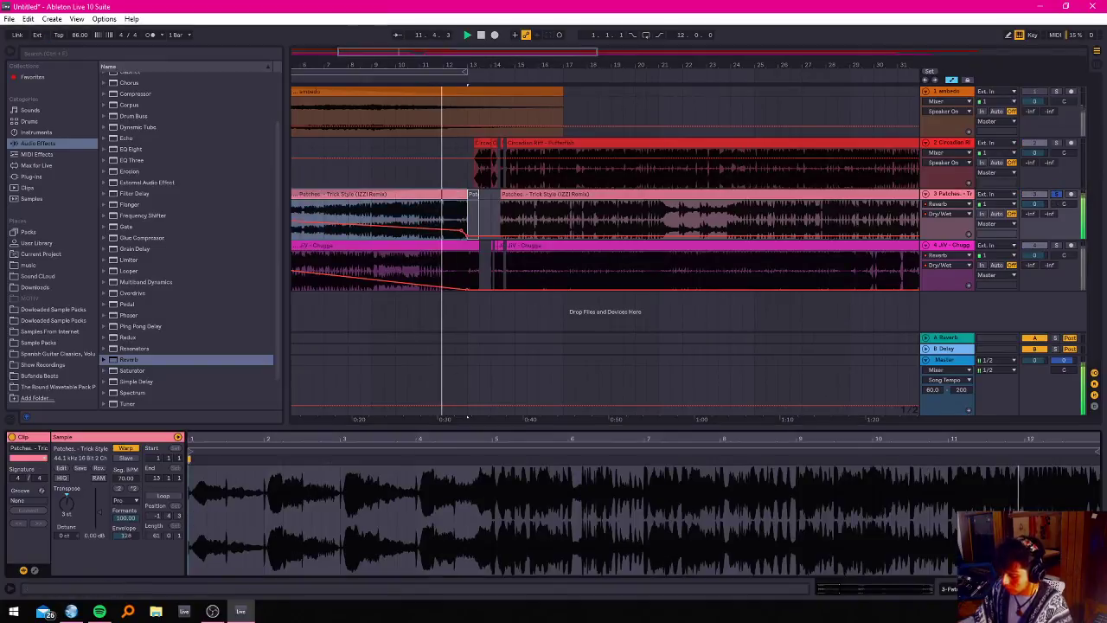
key(shift+Tab)
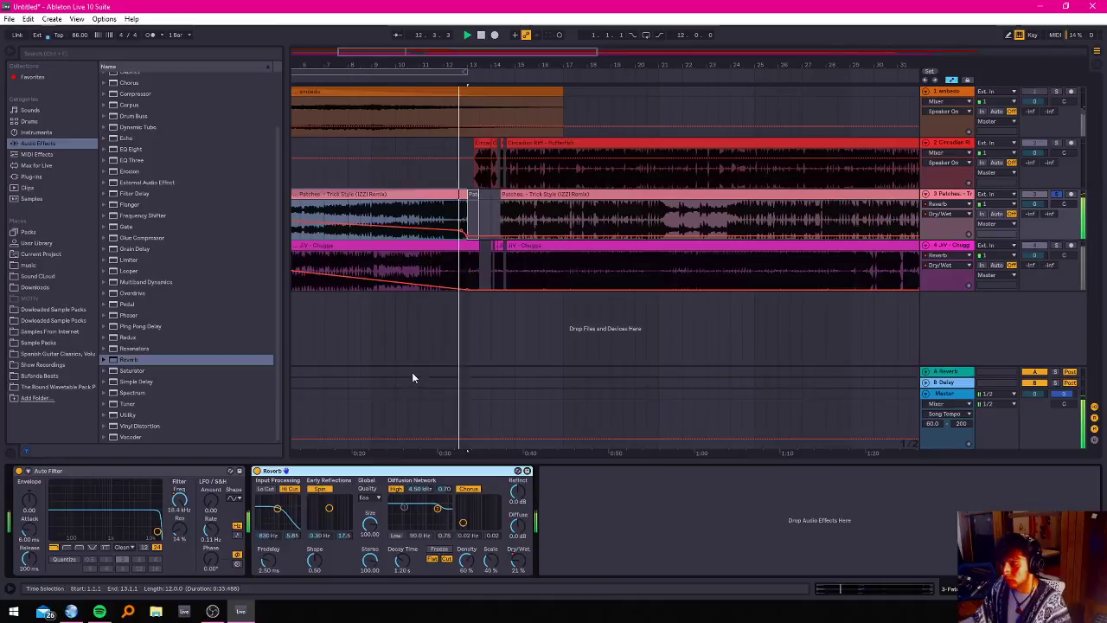
key(space)
Switch the Patches track's Auto Filter to high-pass at about 2.5 kHz, play from 11.1.1 and disarm automation recording.
click(420, 214)
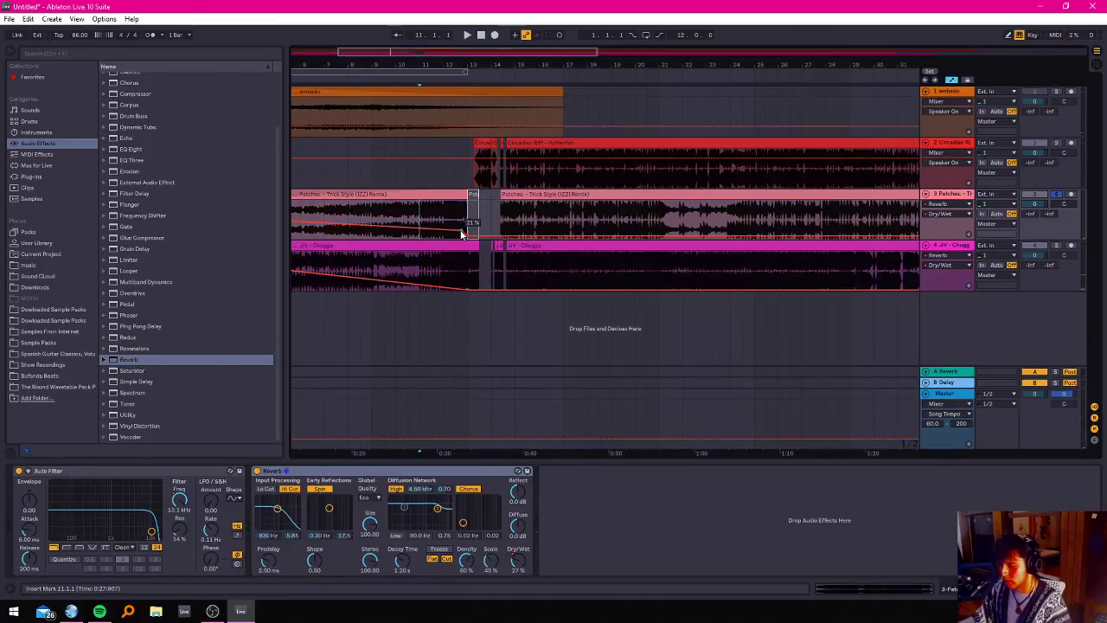
drag(178, 502, 32, 546)
click(66, 547)
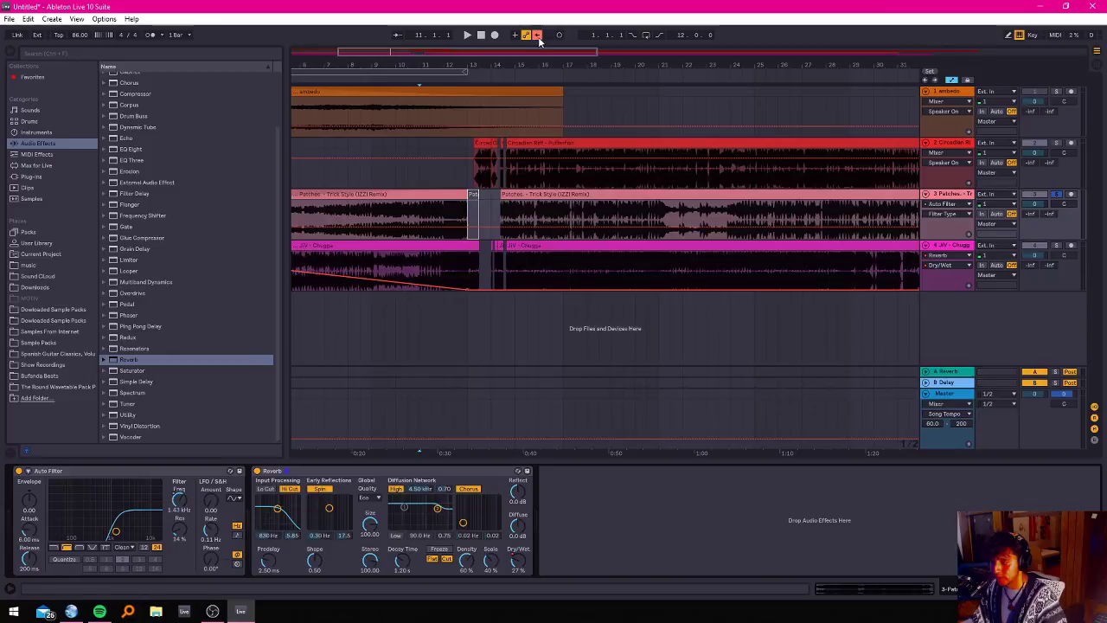
drag(179, 500, 179, 528)
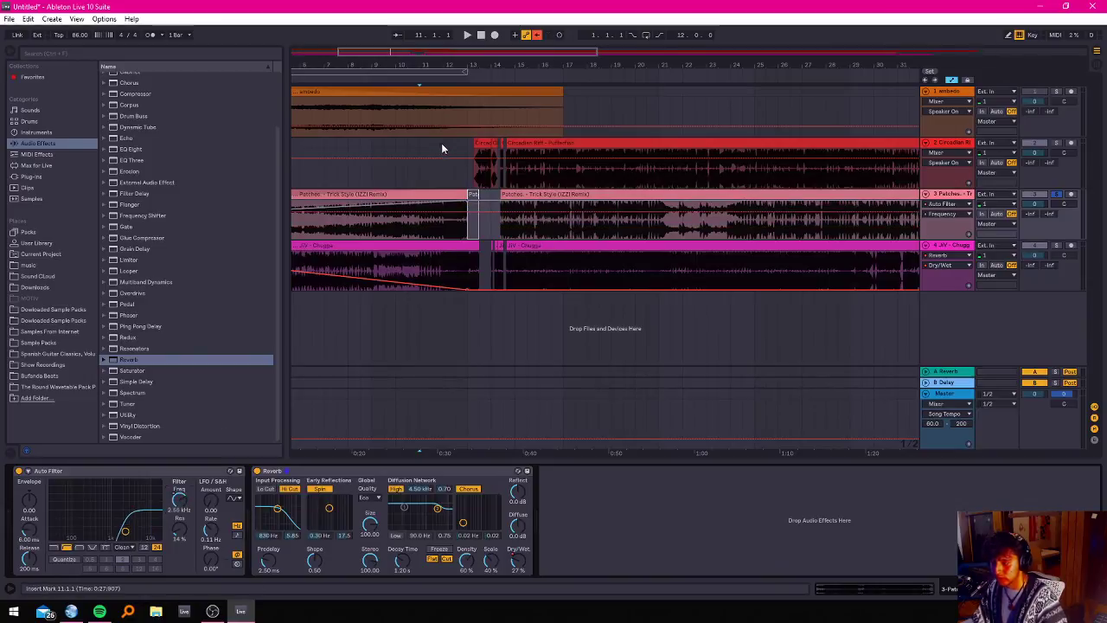
key(space)
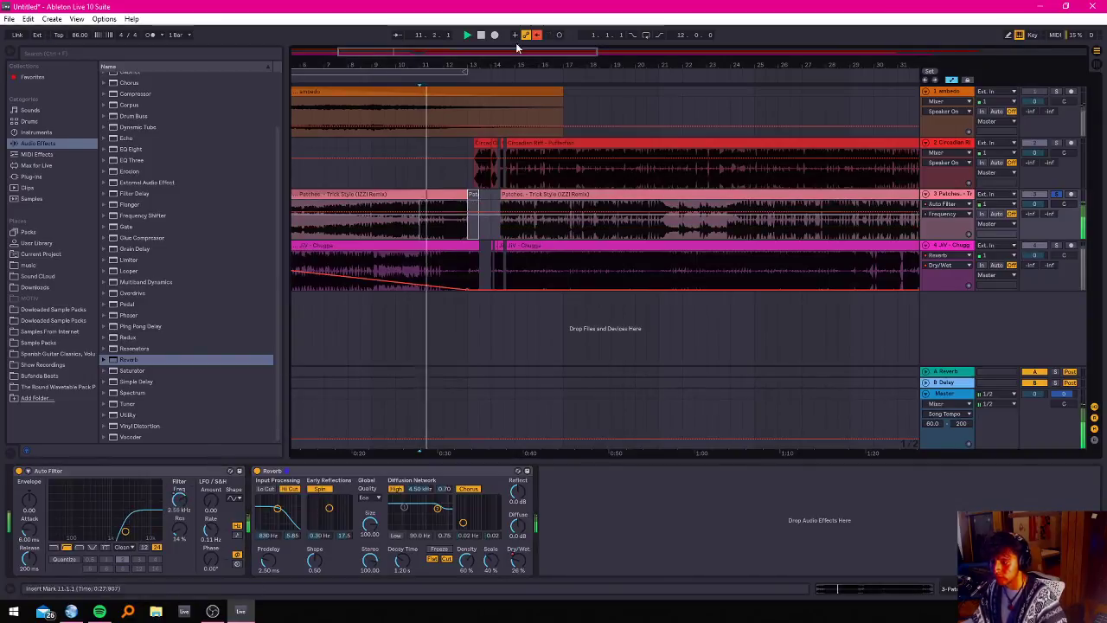
click(538, 34)
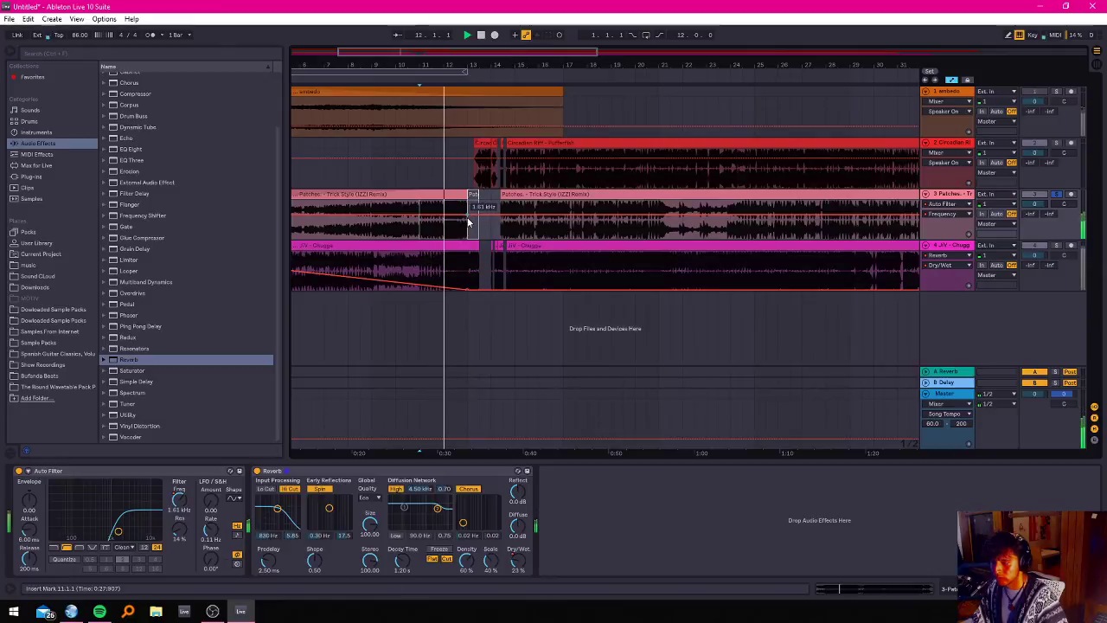
Shape the Patches Auto Filter Frequency automation to fall from 3.25 kHz at the start through about 355 Hz at bar 11 to 26 Hz at bar 13.
drag(471, 206, 374, 204)
drag(468, 226, 467, 235)
scroll(429, 145, down, 5)
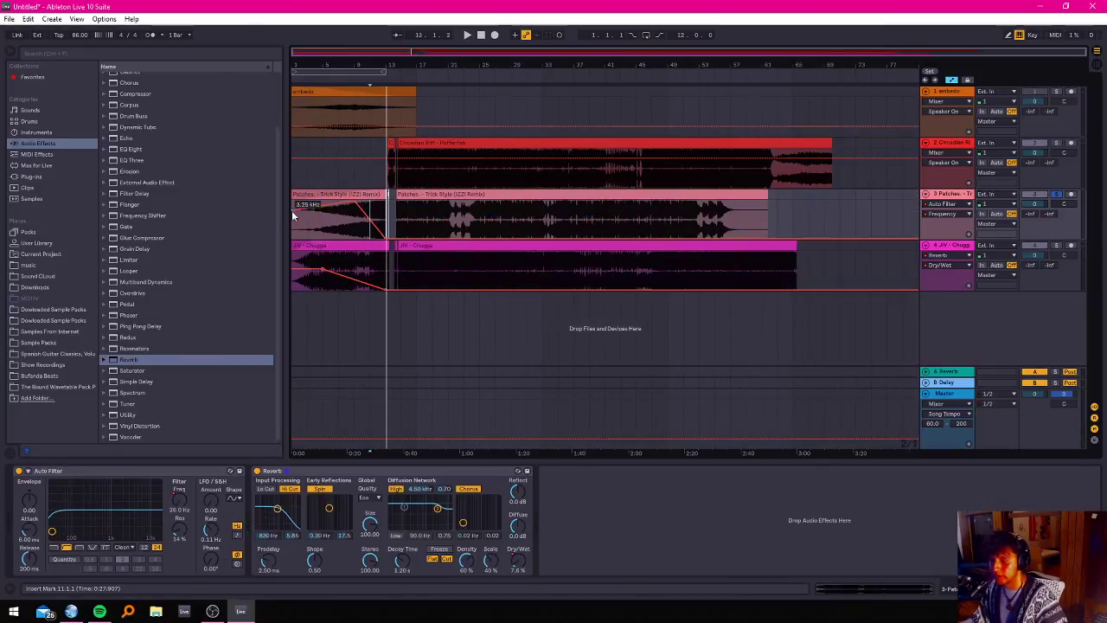
drag(351, 204, 372, 220)
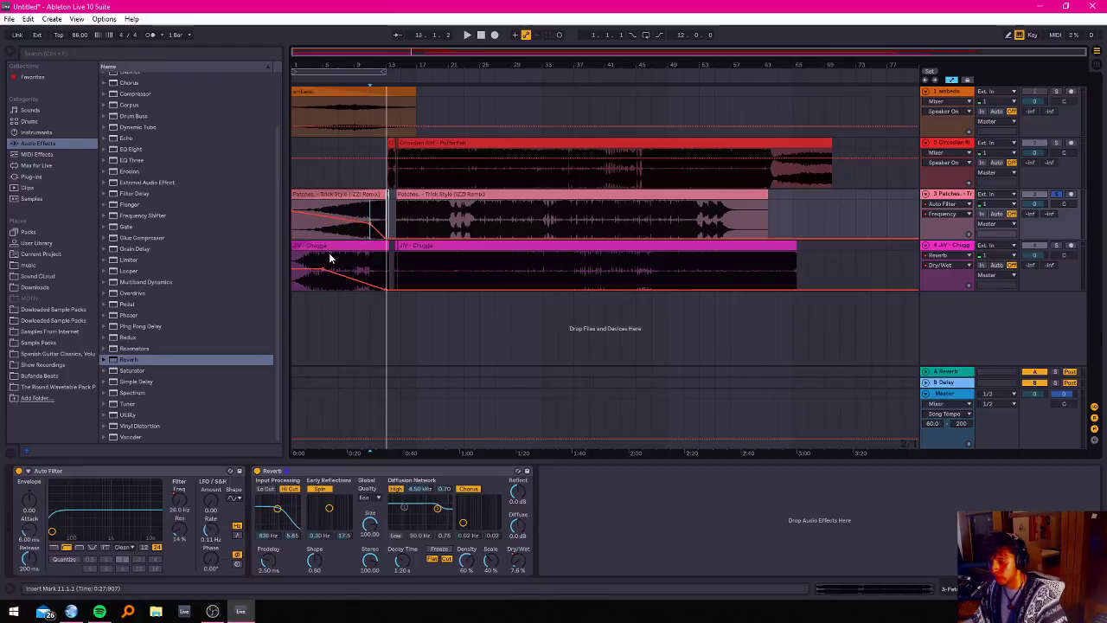
Unsolo the Patches track and play the full mix from the start through bar 14.
key(space)
click(1056, 194)
drag(347, 66, 439, 112)
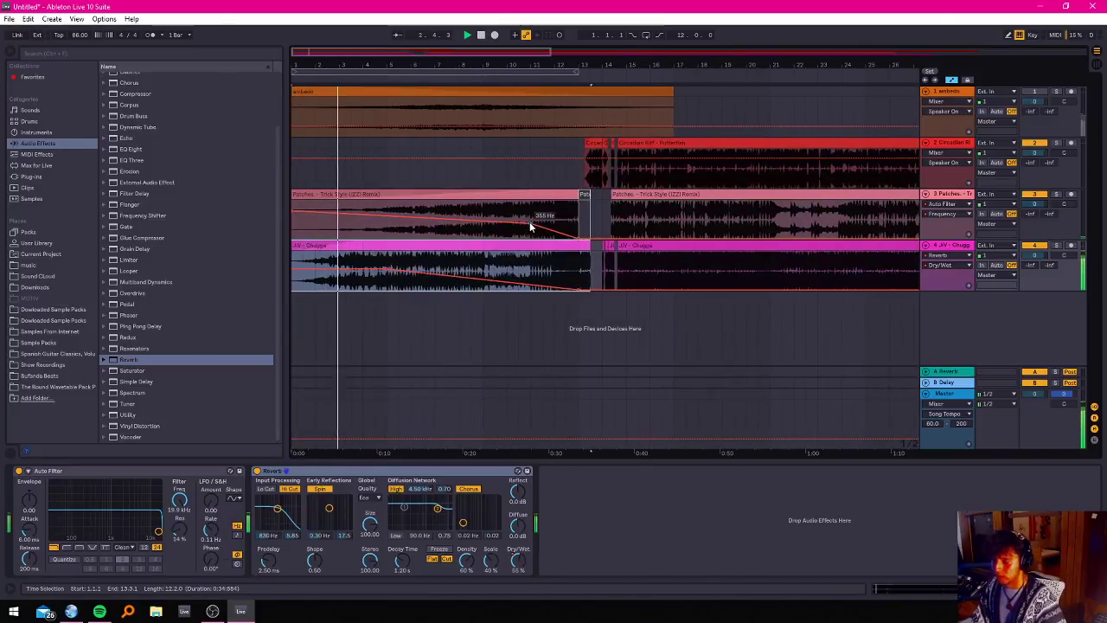
scroll(532, 229, up, 5)
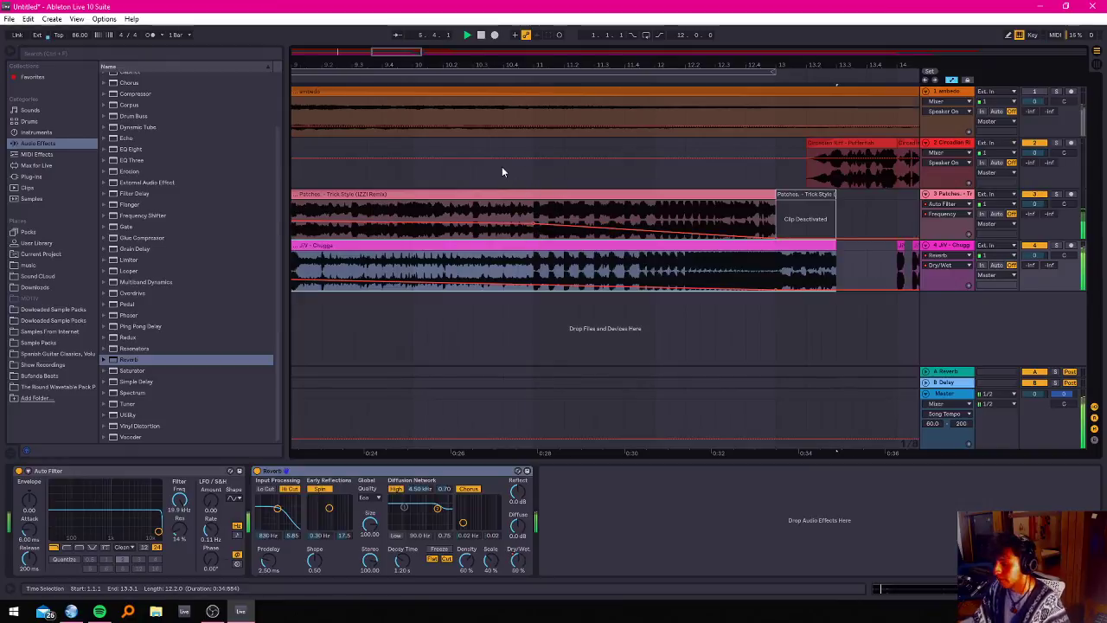
scroll(502, 168, down, 3)
scroll(332, 169, down, 4)
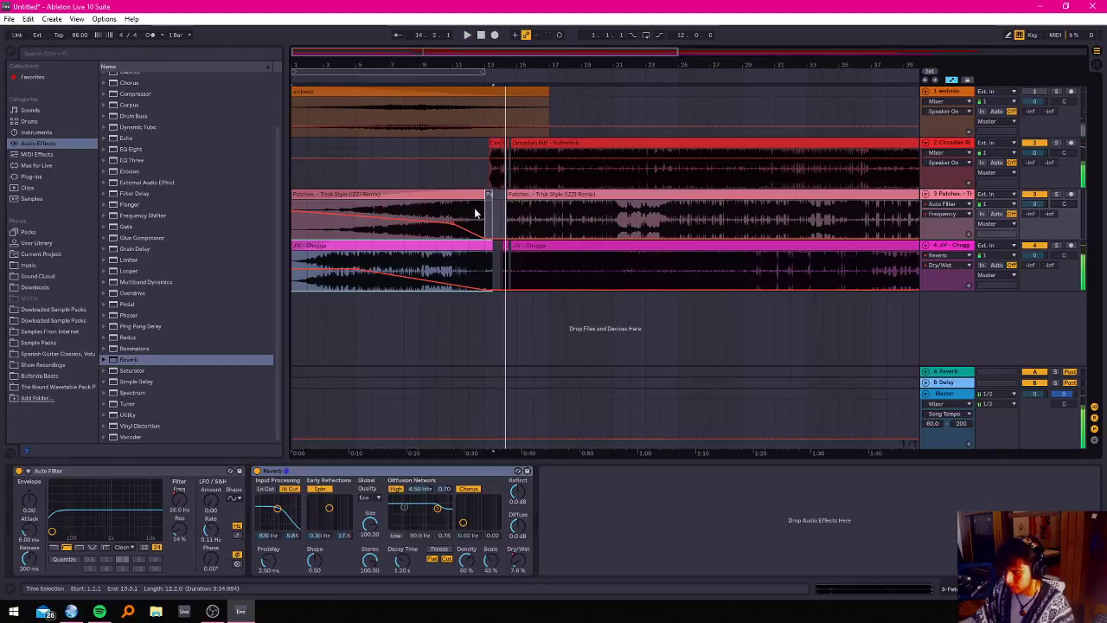
Raise the Patches filter Frequency automation at bar 13, extend its ramp down to 26 Hz near bar 14, and play from 11.4.1.
scroll(500, 217, up, 5)
click(381, 217)
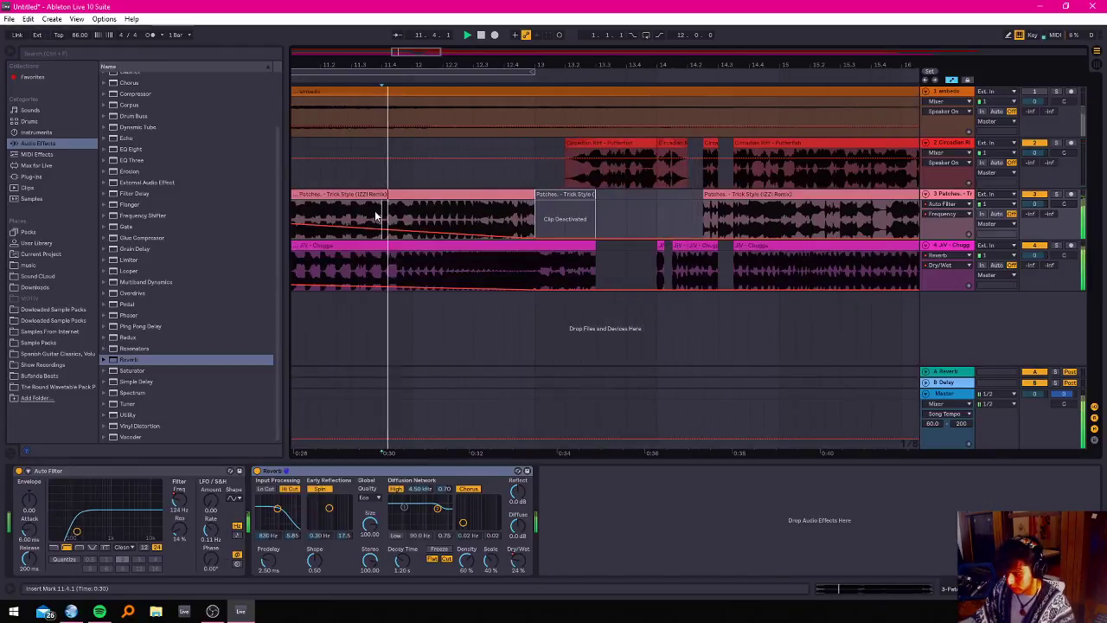
scroll(381, 218, down, 4)
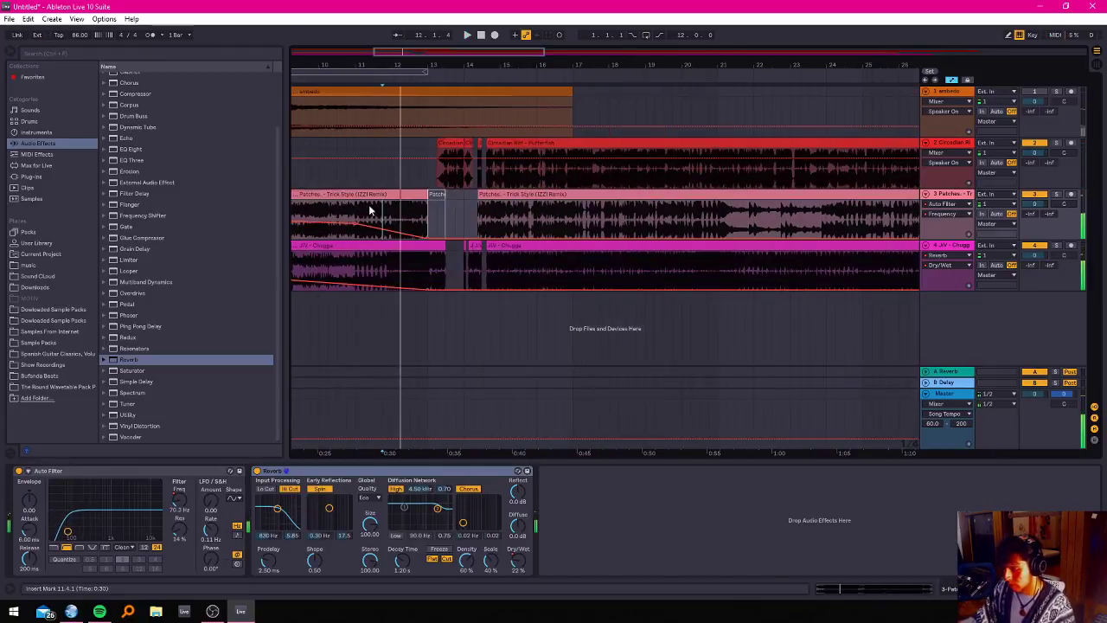
drag(428, 238, 428, 230)
key(space)
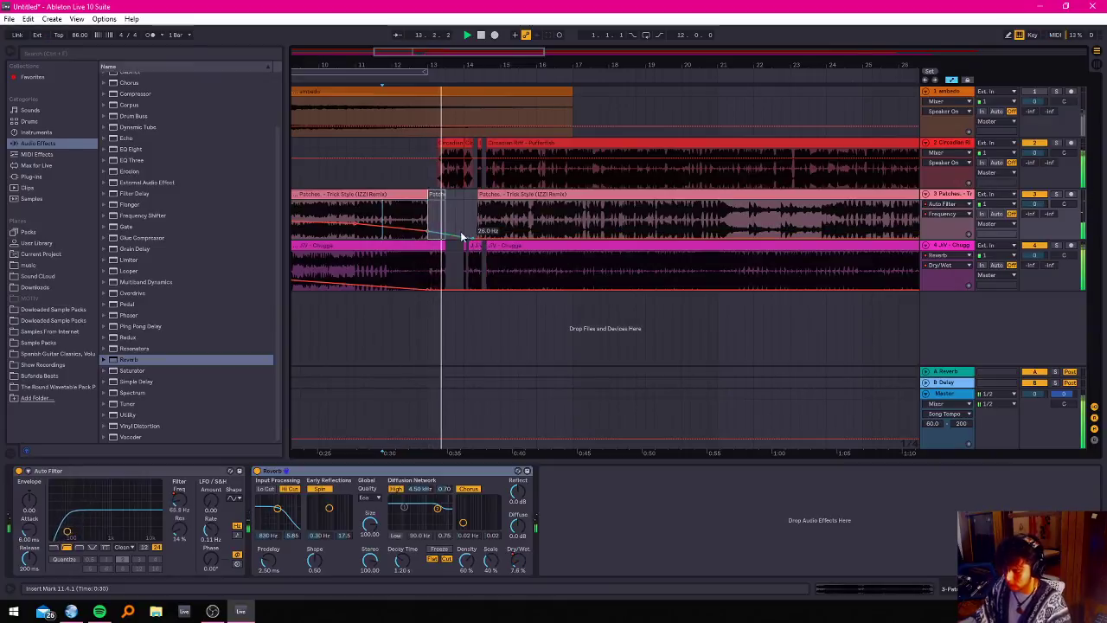
key(space)
key(space)
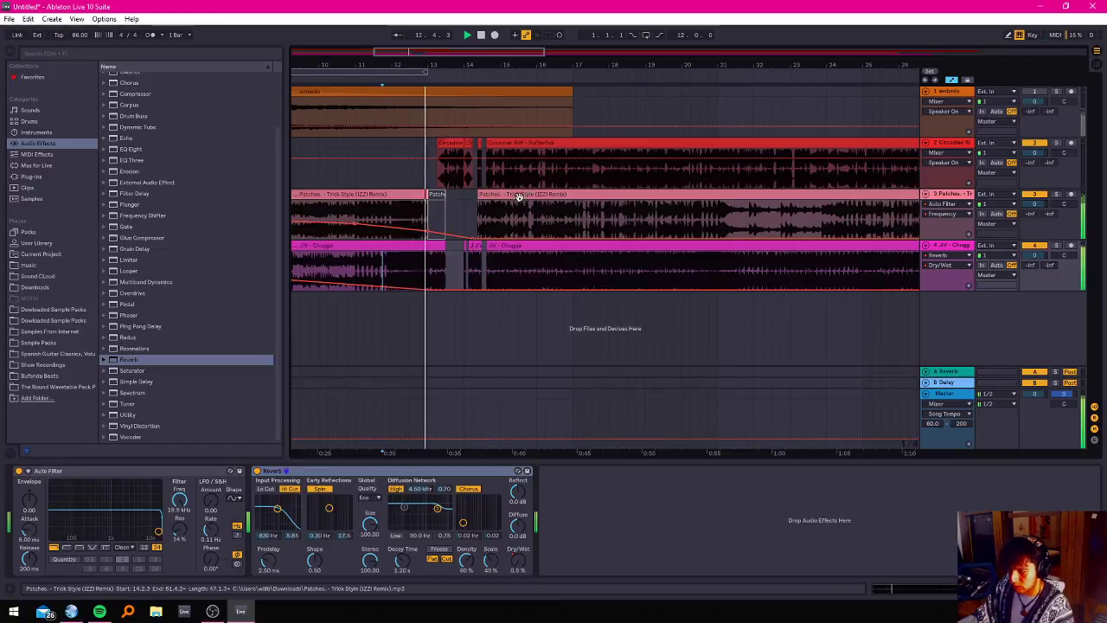
Solo the Patches track, play from 12.3.1, and reshape its filter Frequency automation to drop from about 320 Hz near bar 12 to its minimum at bar 13.
key(space)
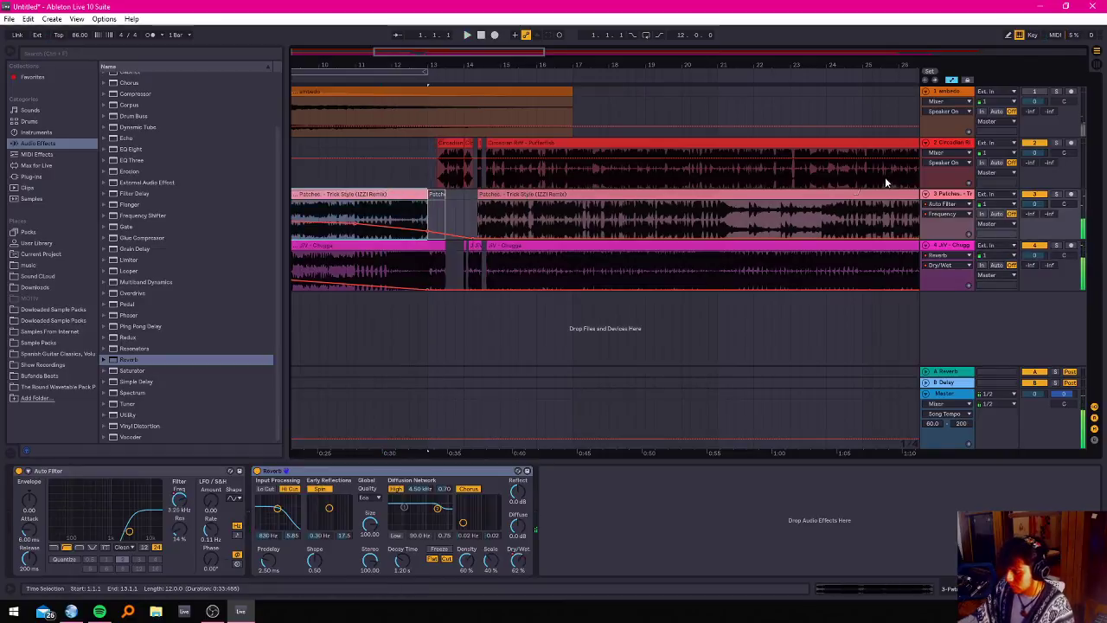
click(1055, 194)
key(space)
click(412, 218)
key(space)
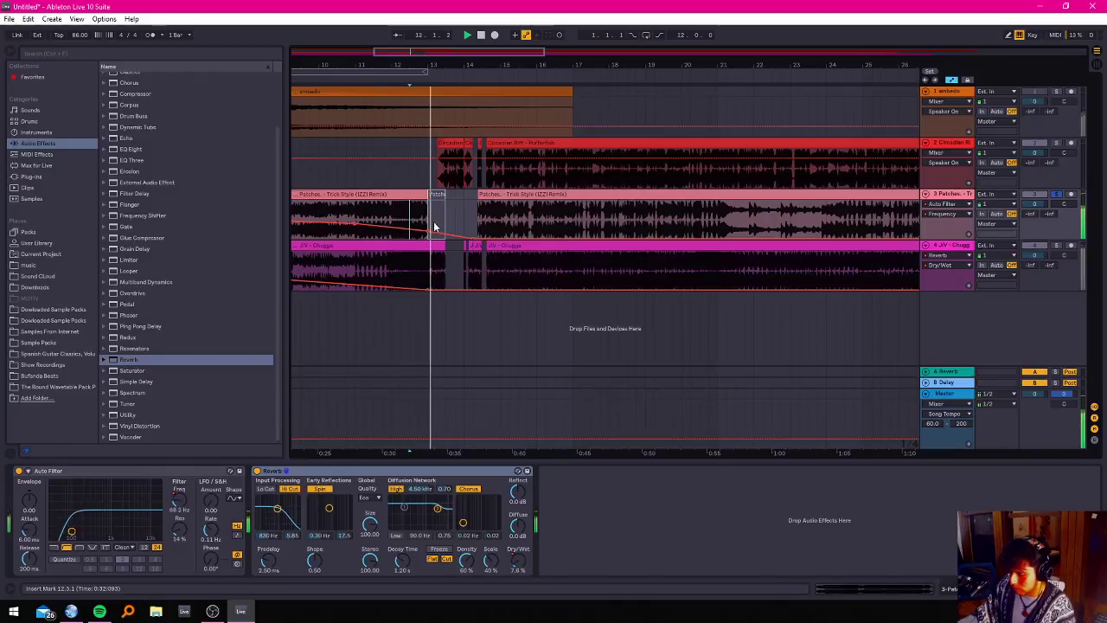
drag(426, 232, 387, 228)
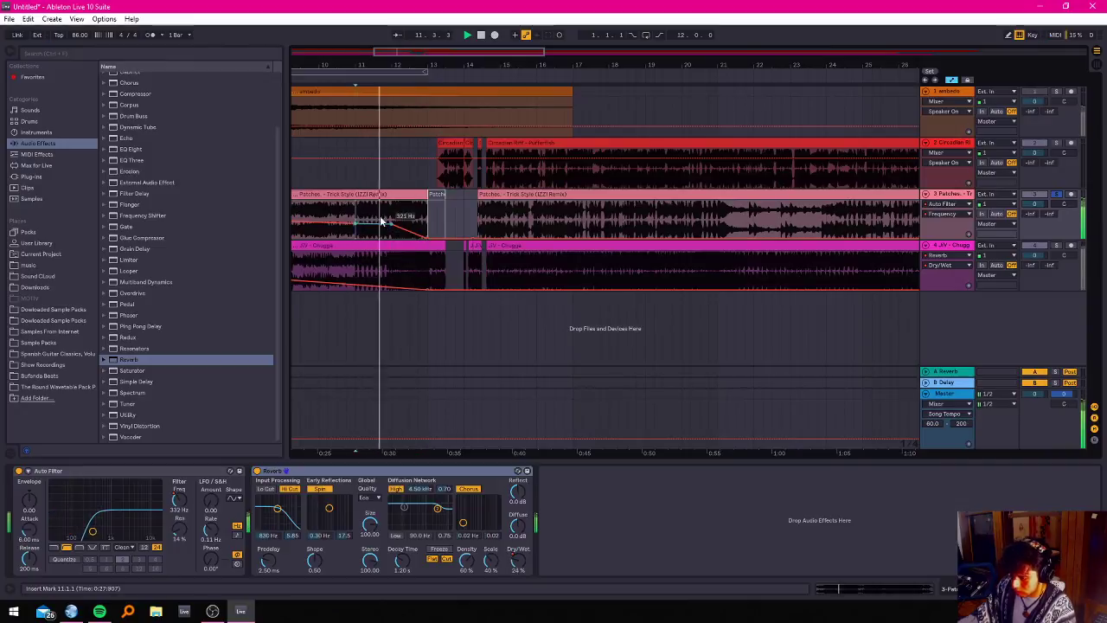
Raise the opening Patches clip's transposition in two passes, auditioning each from 11.1.1 toward bar 13.
key(space)
click(363, 199)
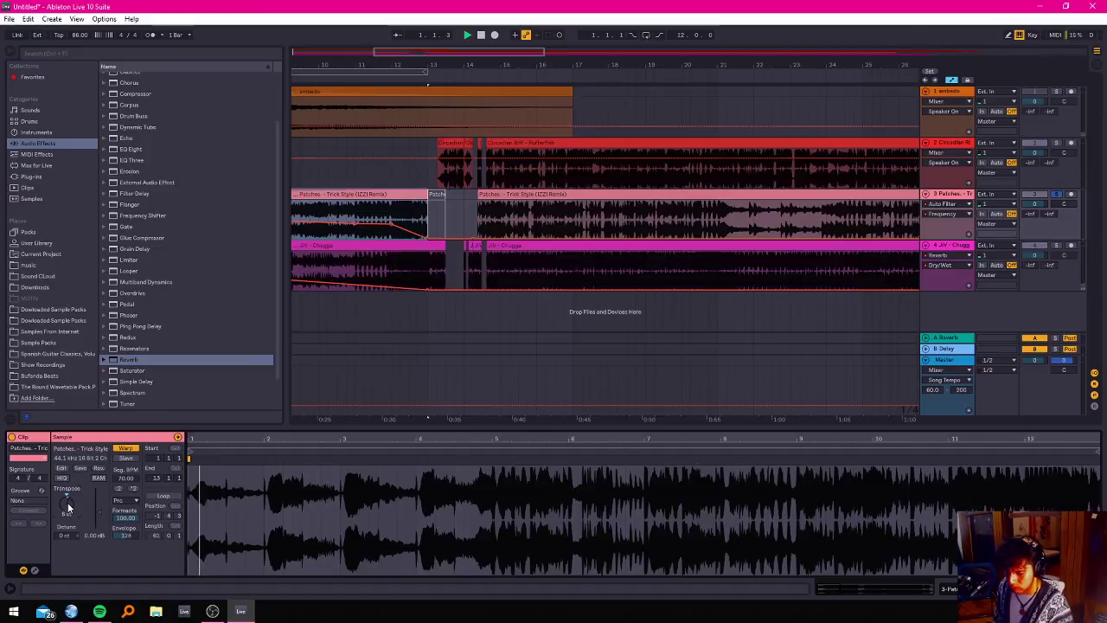
drag(67, 502, 66, 500)
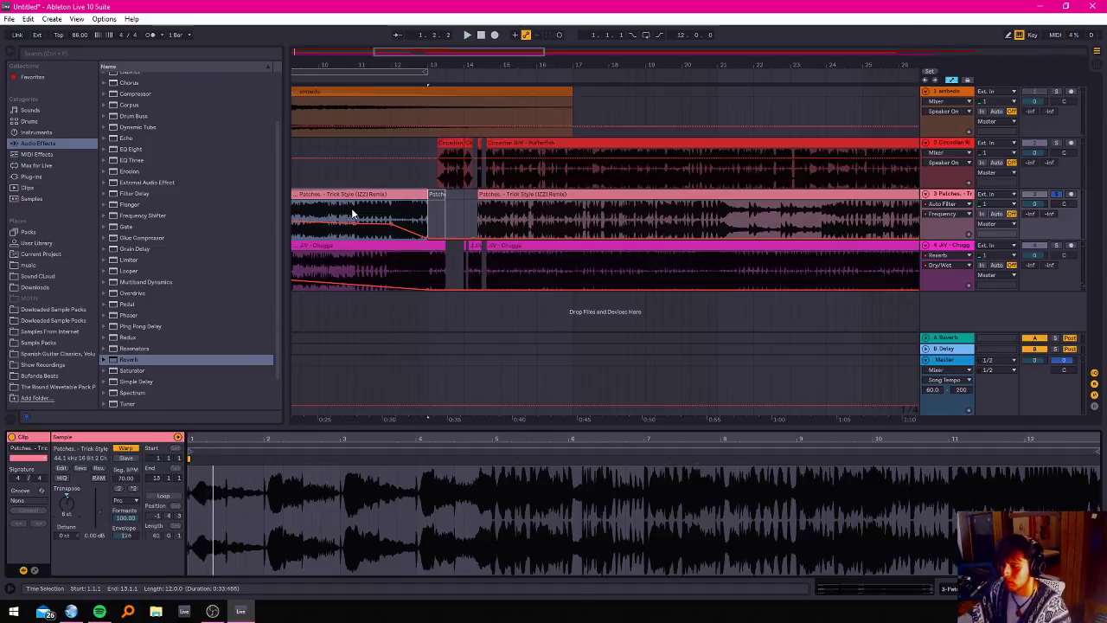
key(space)
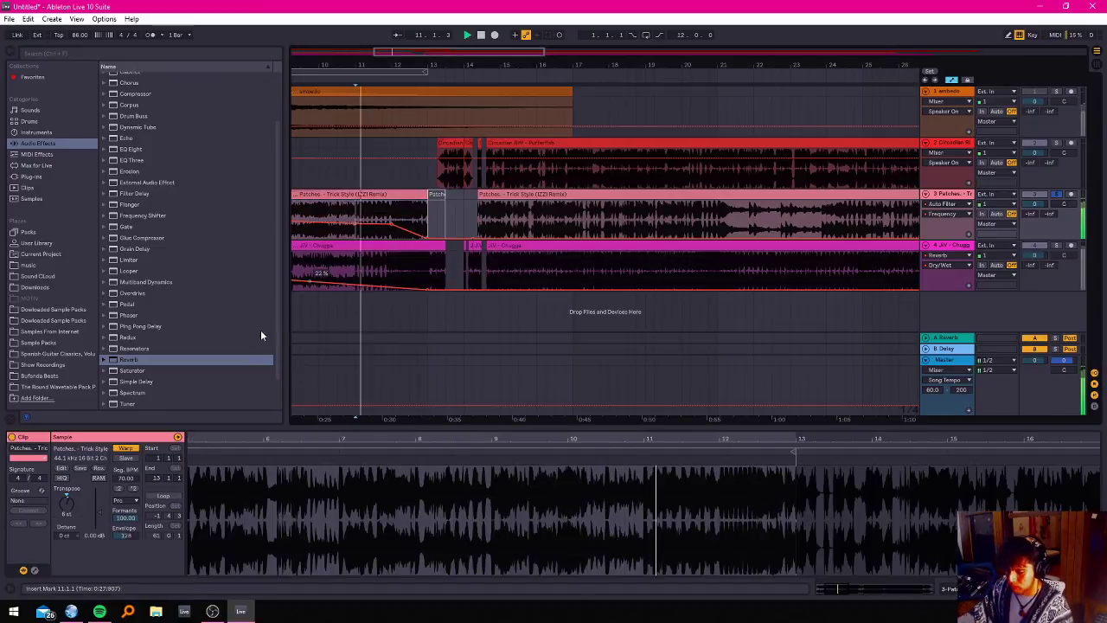
key(space)
drag(69, 507, 69, 499)
key(space)
key(space)
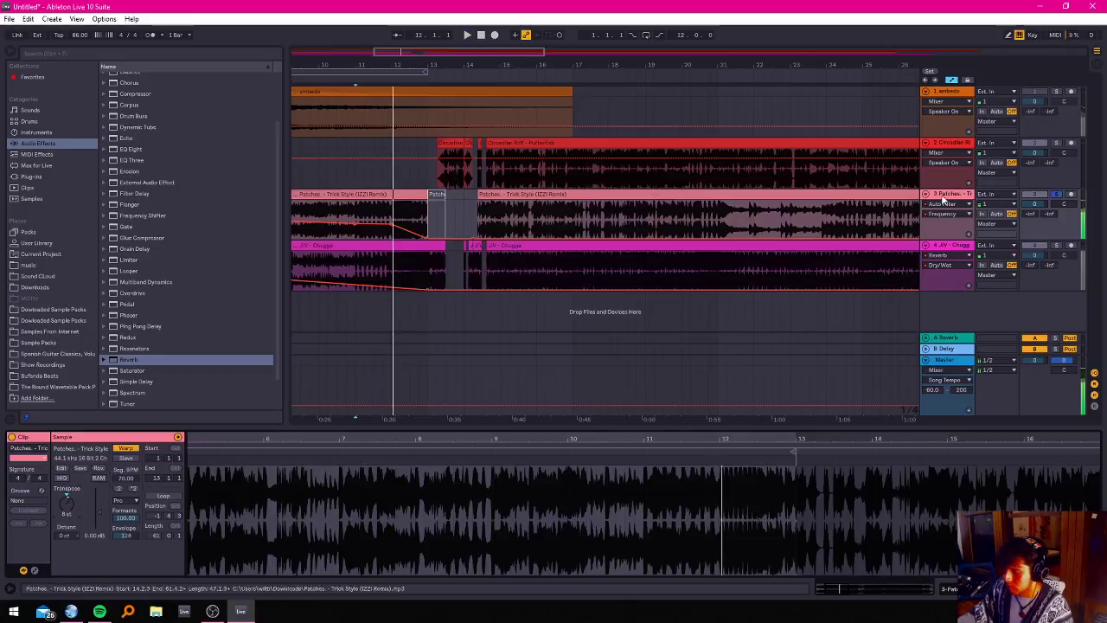
key(space)
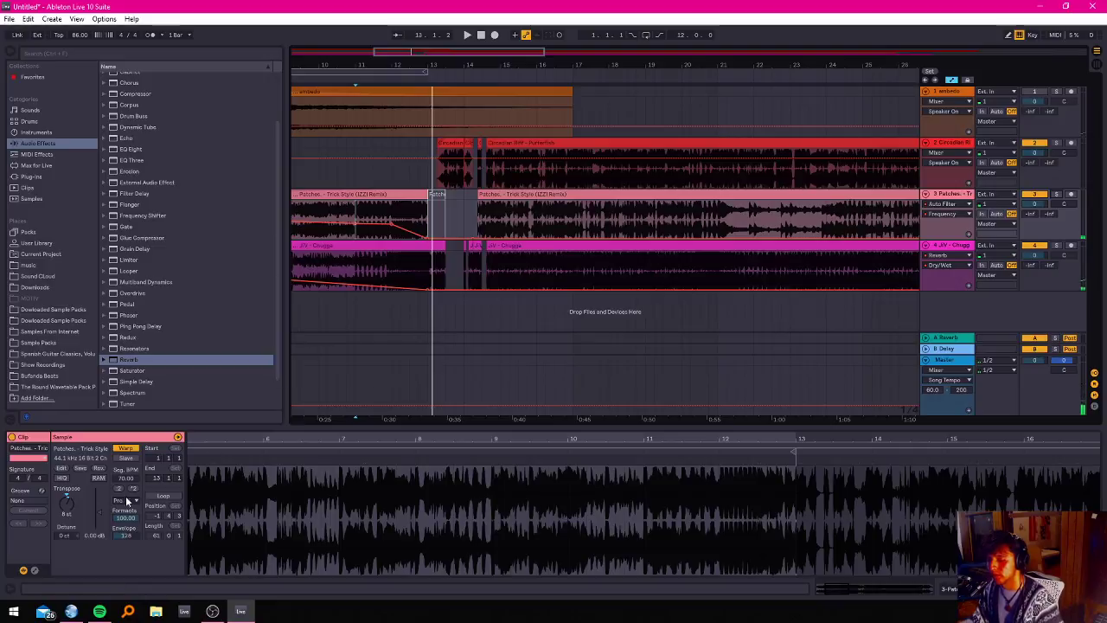
Play from the start and raise the Patches Reverb Dry/Wet automation breakpoint just before bar 13 to about 52%.
scroll(438, 162, down, 5)
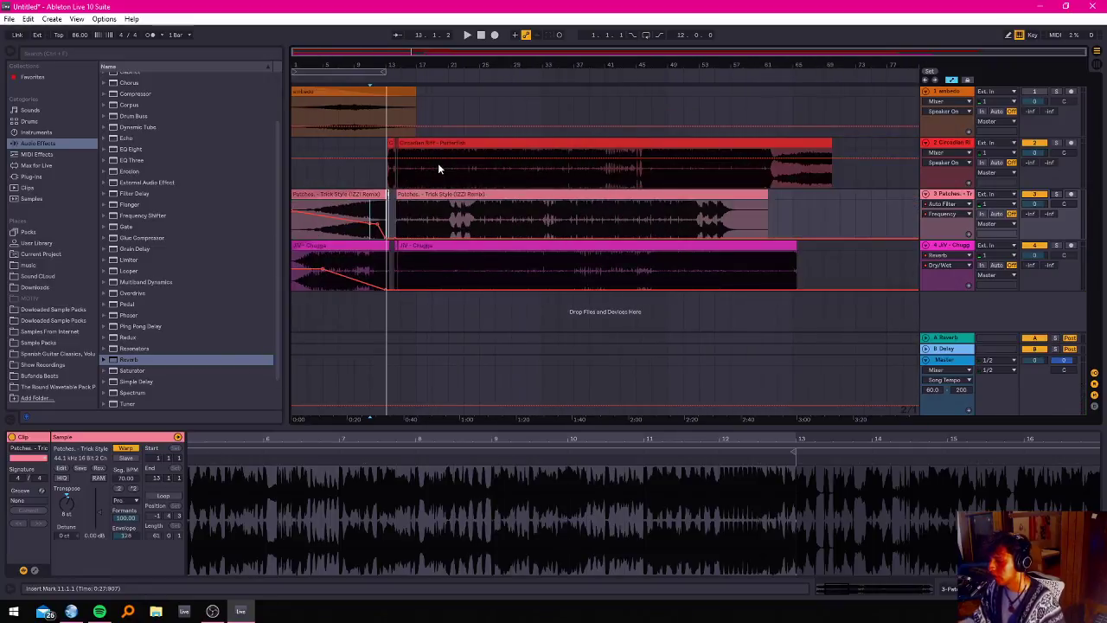
click(325, 195)
key(space)
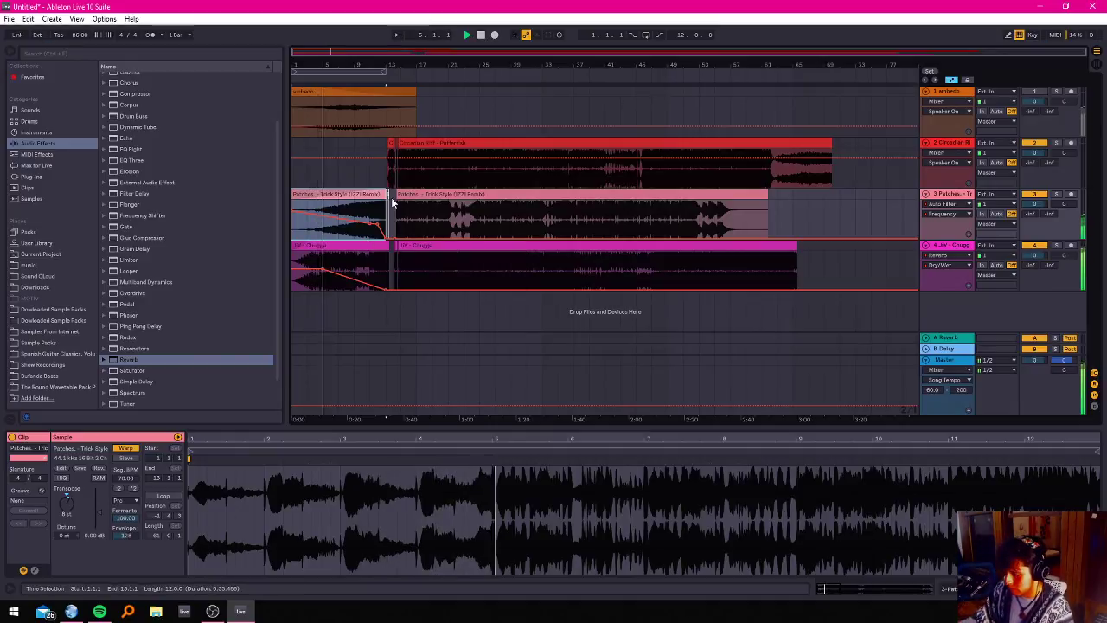
click(941, 195)
click(522, 563)
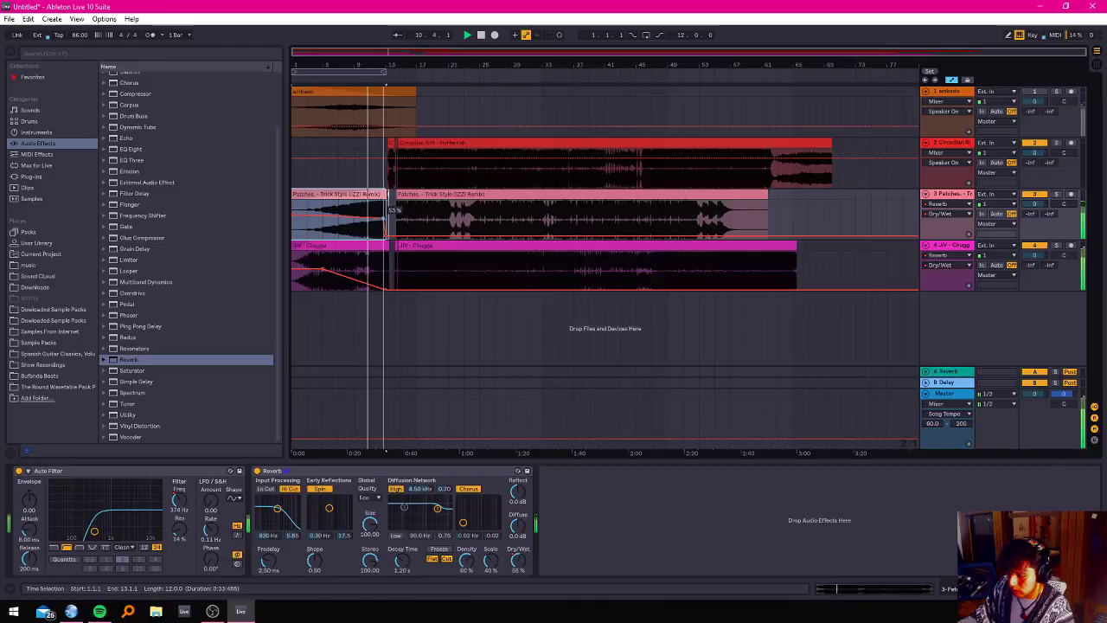
click(383, 223)
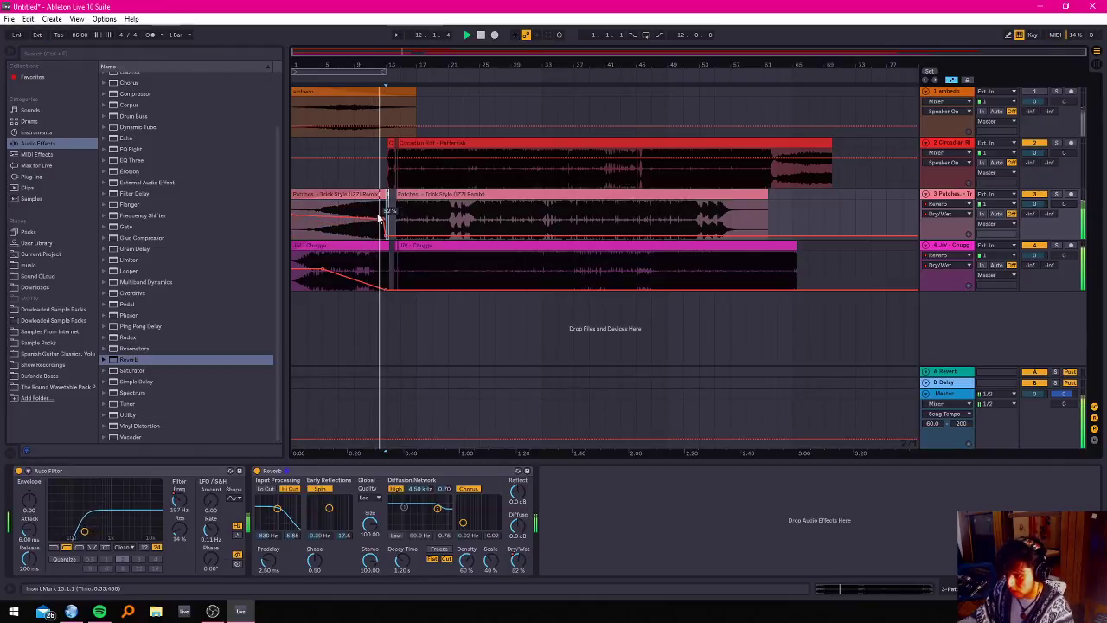
scroll(377, 216, up, 5)
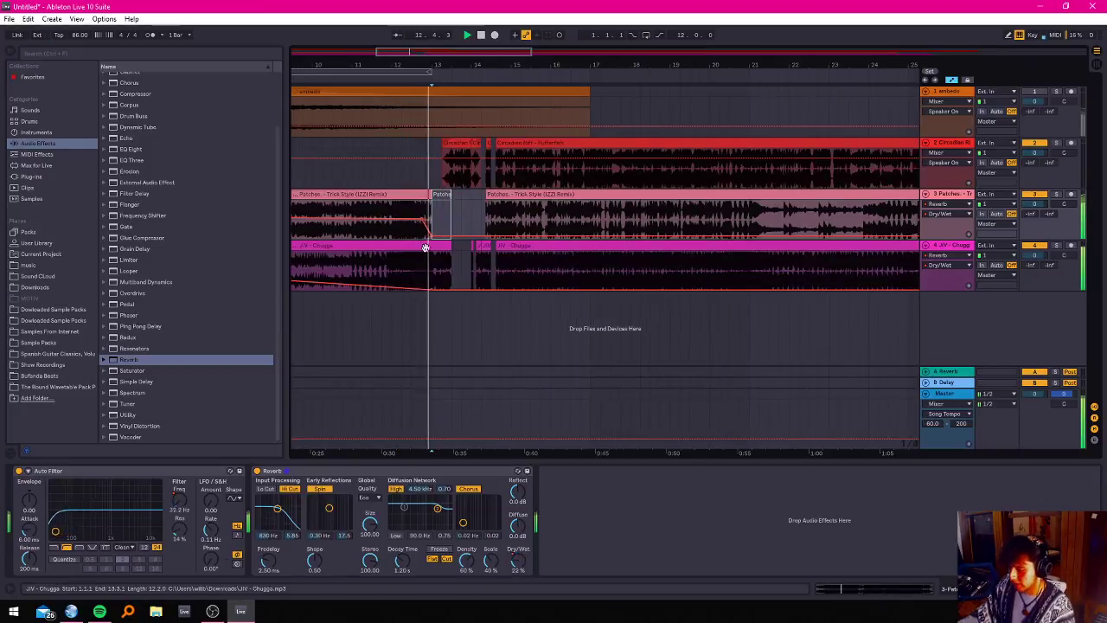
Solo the Patches track, play from 11.4.1, and remove the Reverb Dry/Wet breakpoint just before bar 13 so the line falls straight.
click(440, 195)
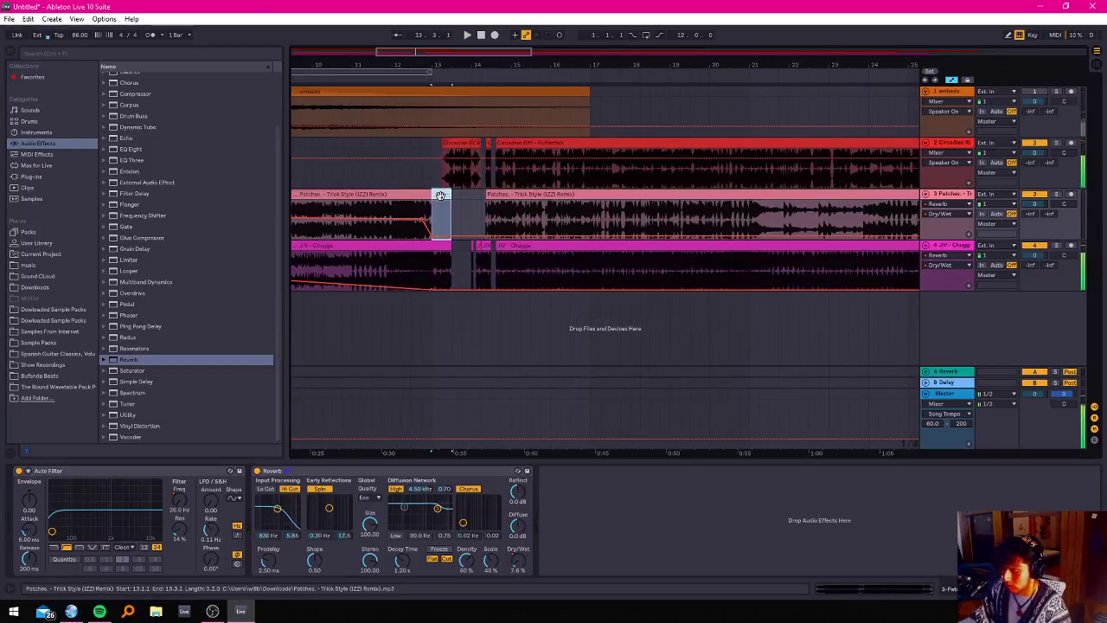
click(381, 216)
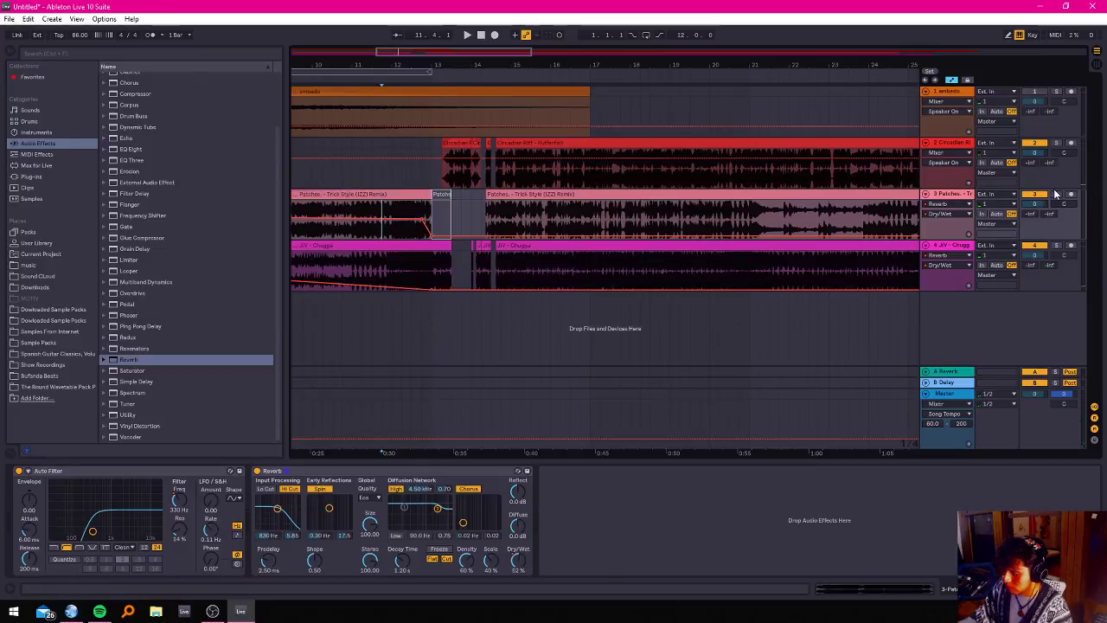
key(space)
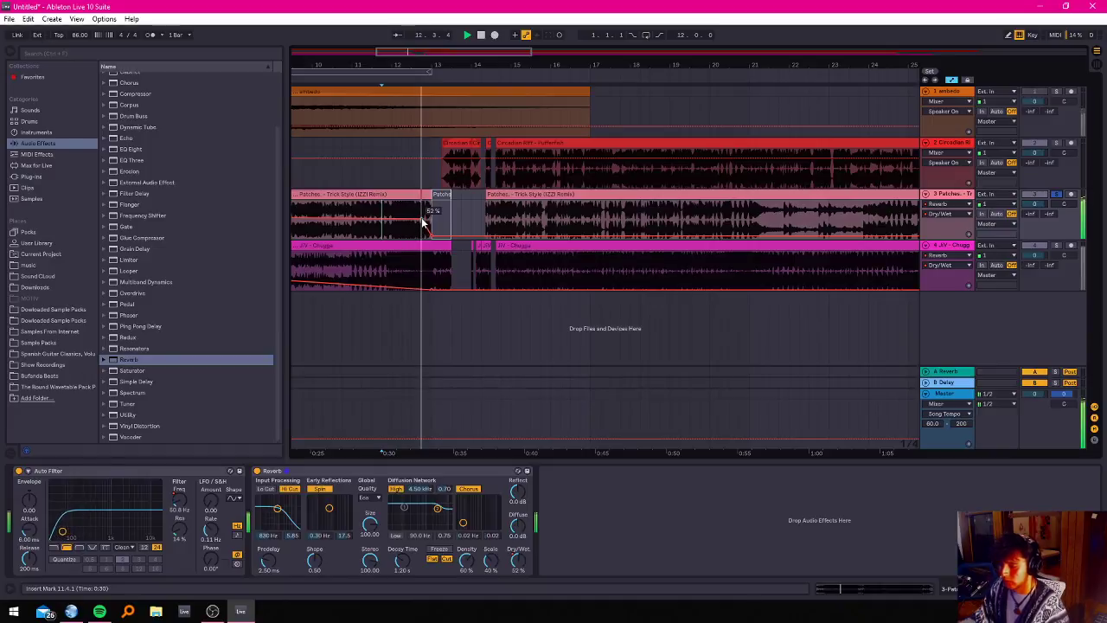
key(space)
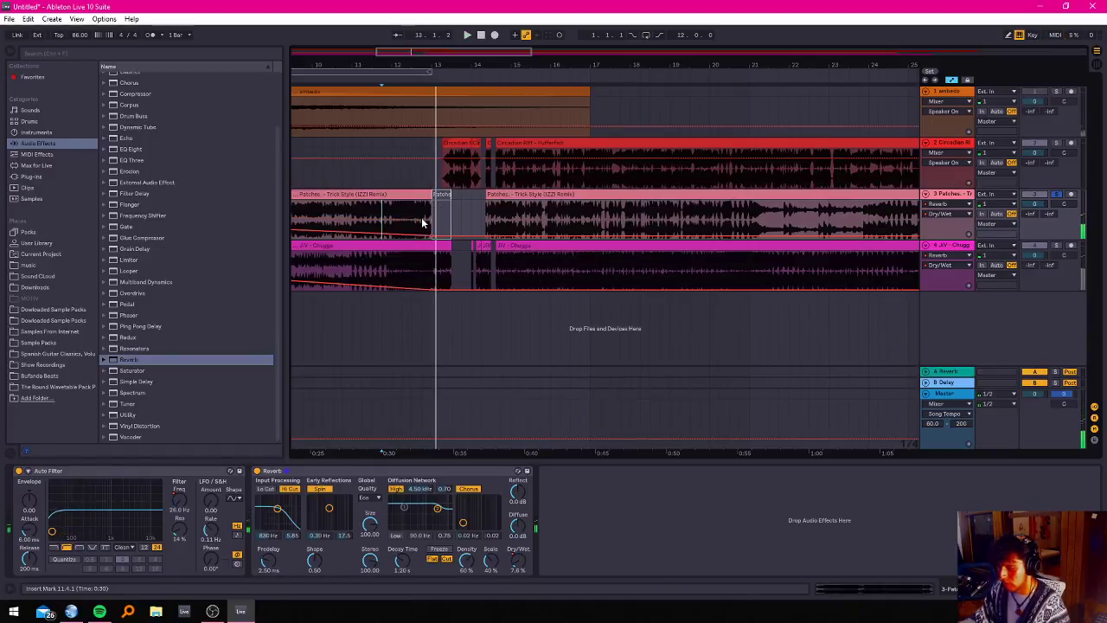
Start the Patches Reverb Dry/Wet decline at about 54% near bar 10, start its filter Frequency drop at bar 11, and unsolo the track.
mouse_move(390, 223)
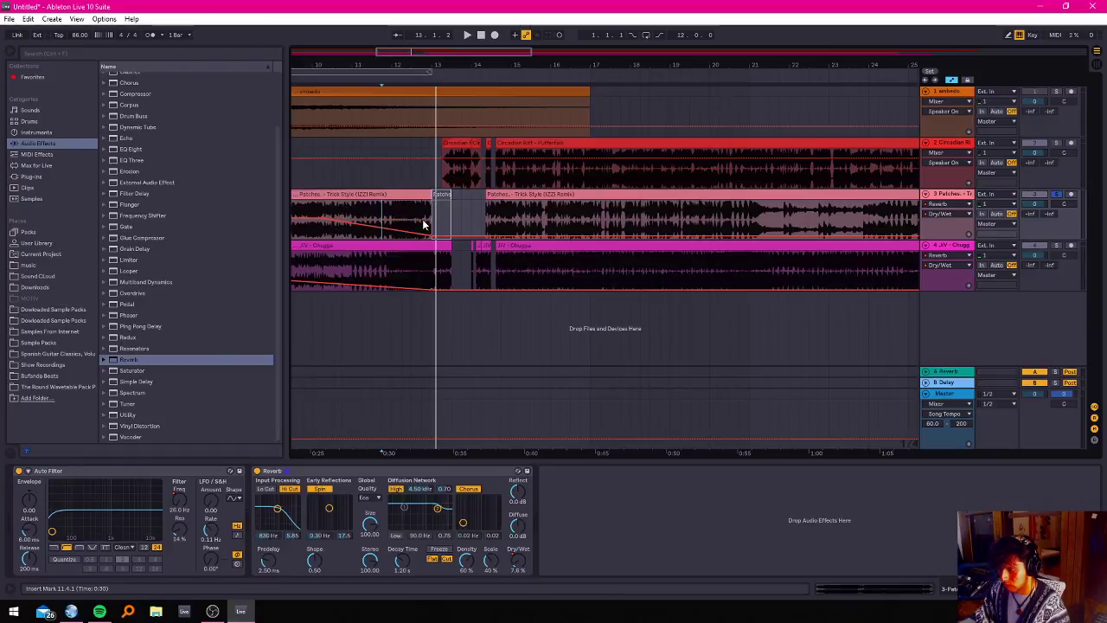
drag(435, 242, 435, 250)
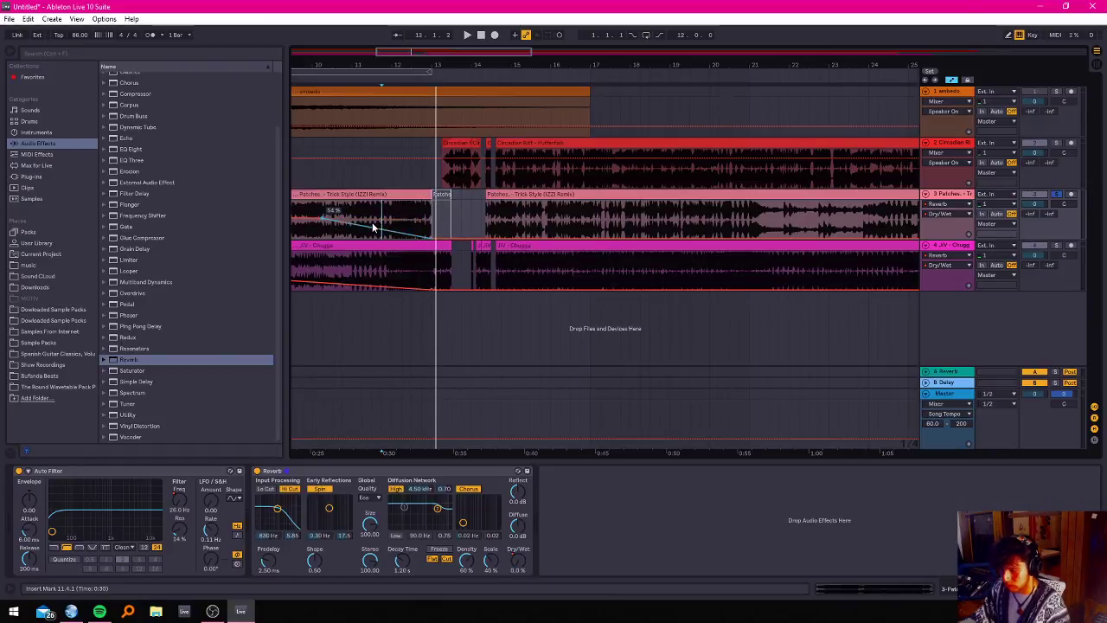
click(184, 502)
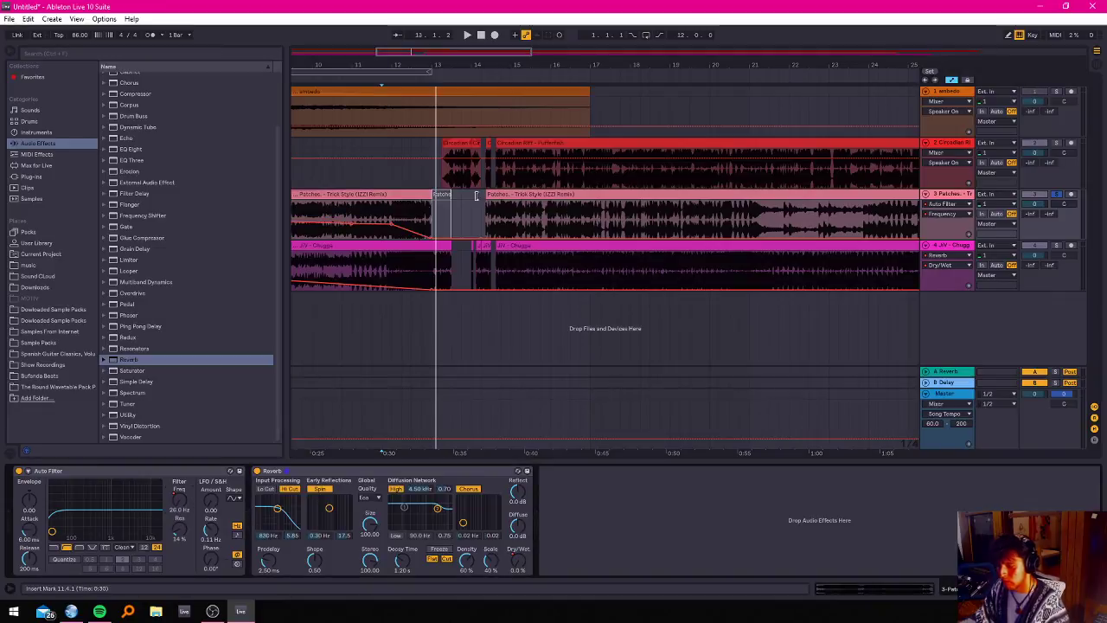
key(space)
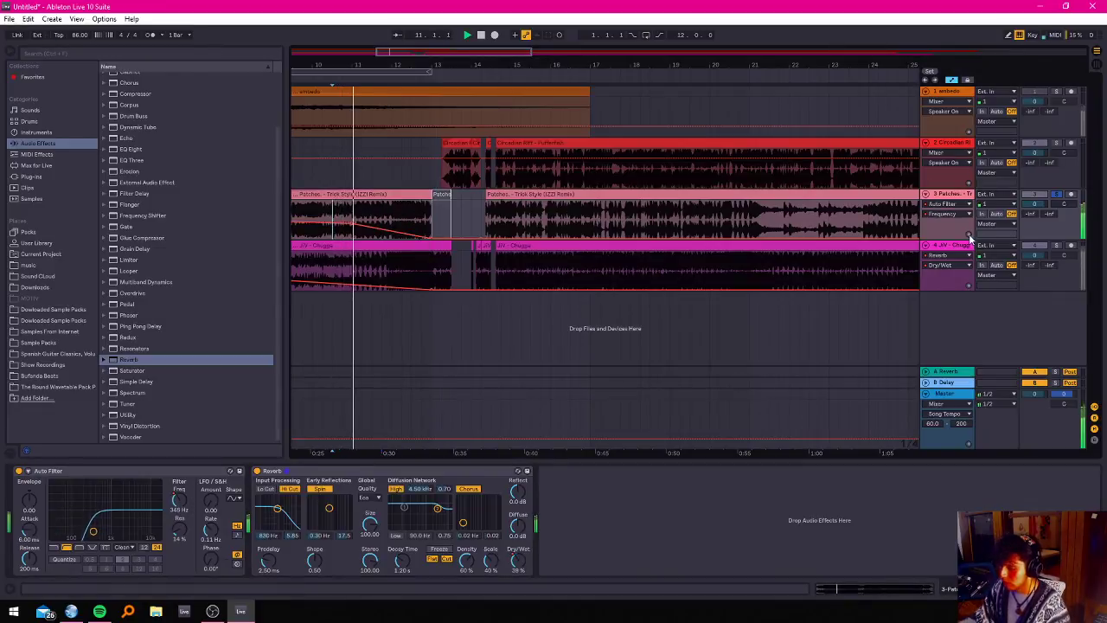
click(1055, 195)
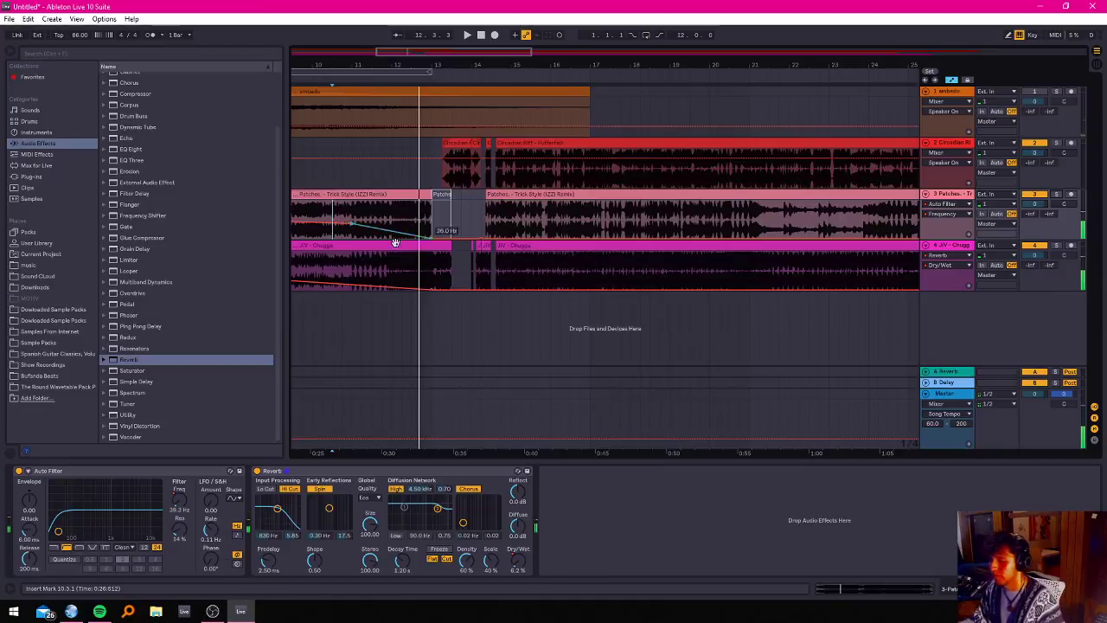
Delete the section of the Chugga clip between 11.4.1 and 12.1.1.
ctrl+scroll(393, 263, up, 6)
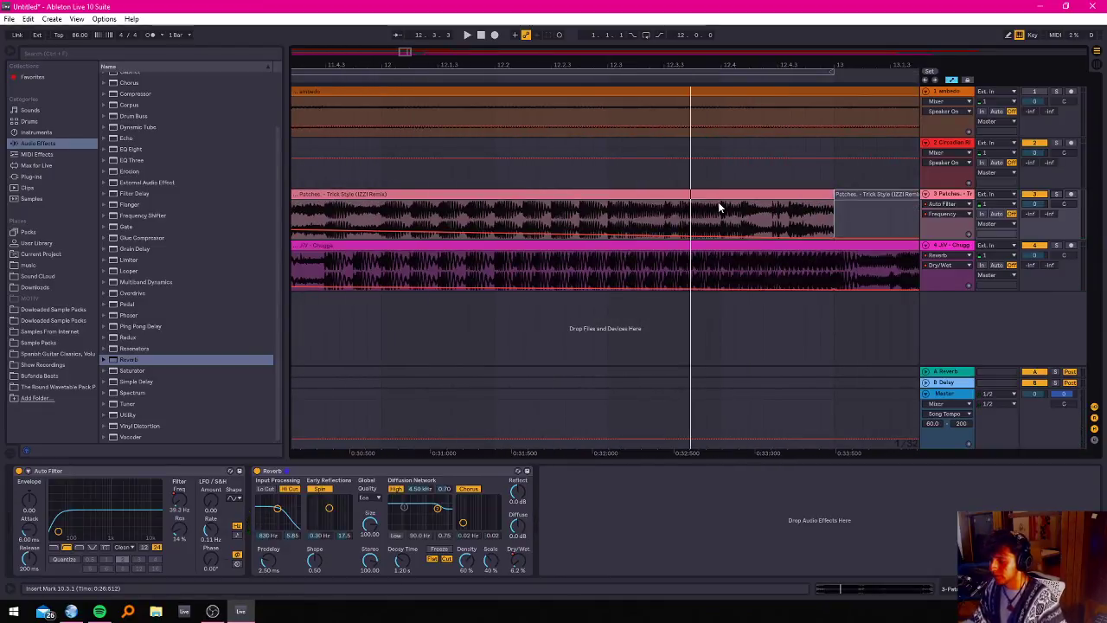
ctrl+scroll(623, 220, down, 4)
ctrl+scroll(524, 235, up, 2)
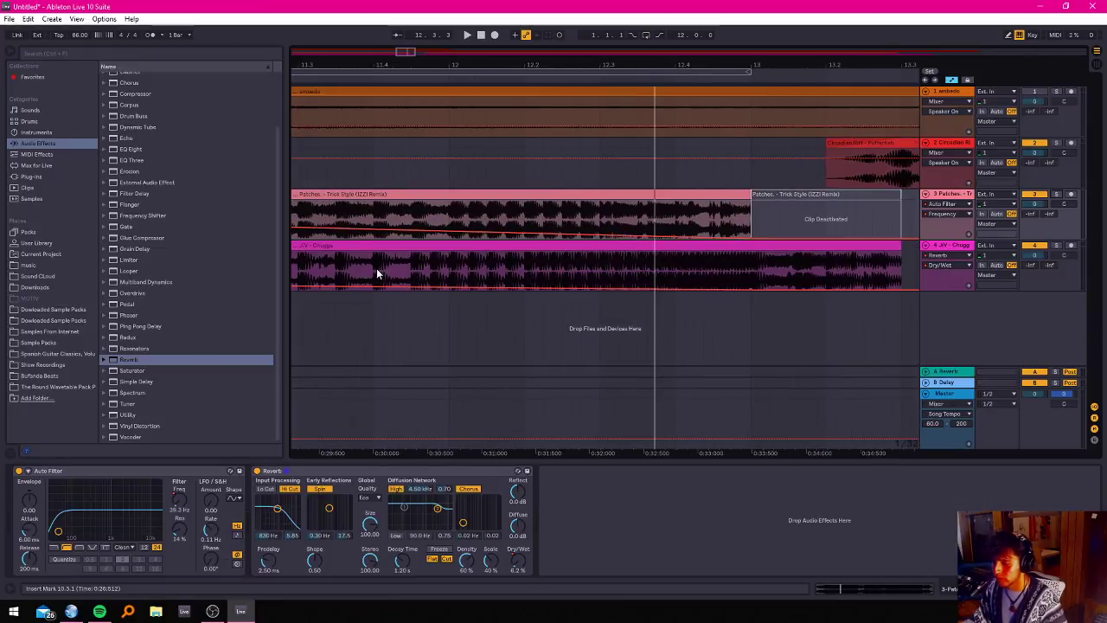
drag(373, 269, 452, 262)
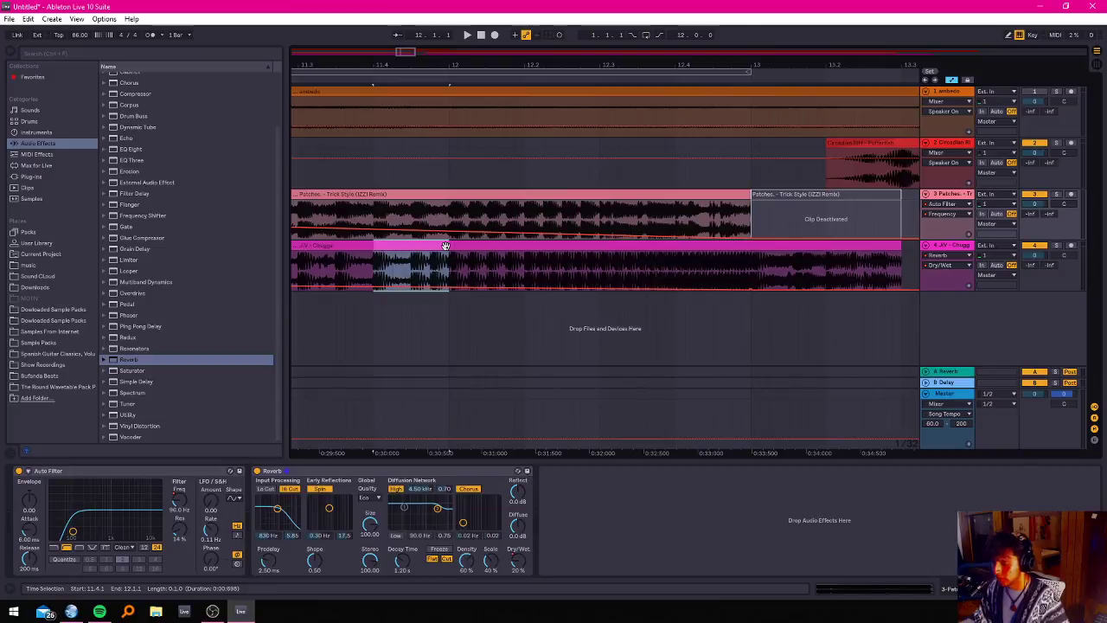
ctrl+scroll(429, 267, down, 2)
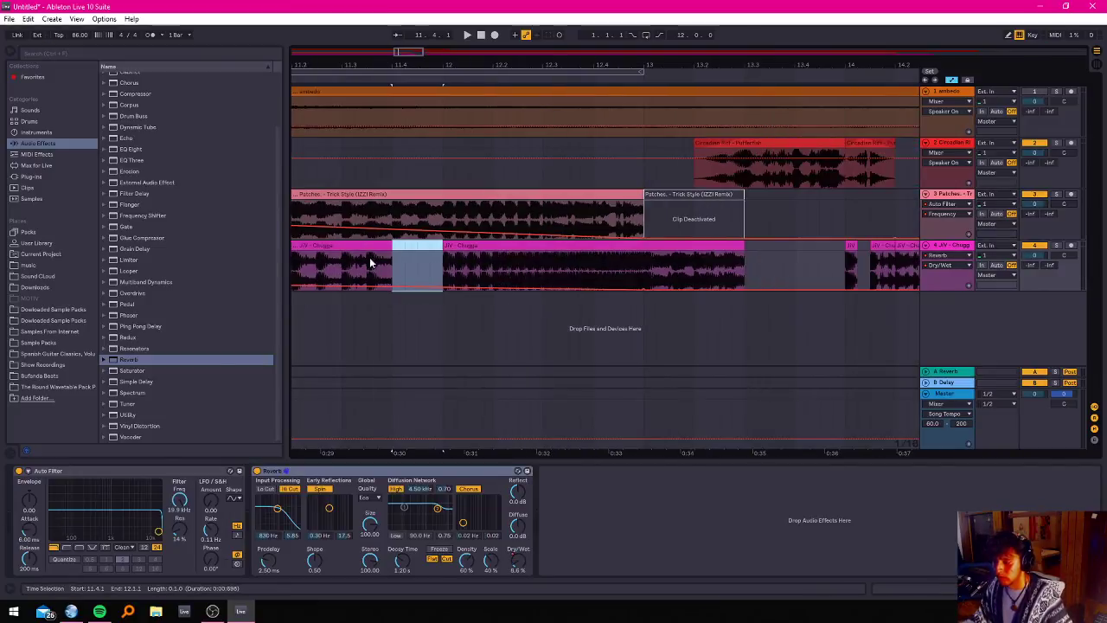
key(Delete)
Pull the end of the Patches filter Frequency drop back to about 11.4 and audition the mix from 11.3.1.
click(356, 256)
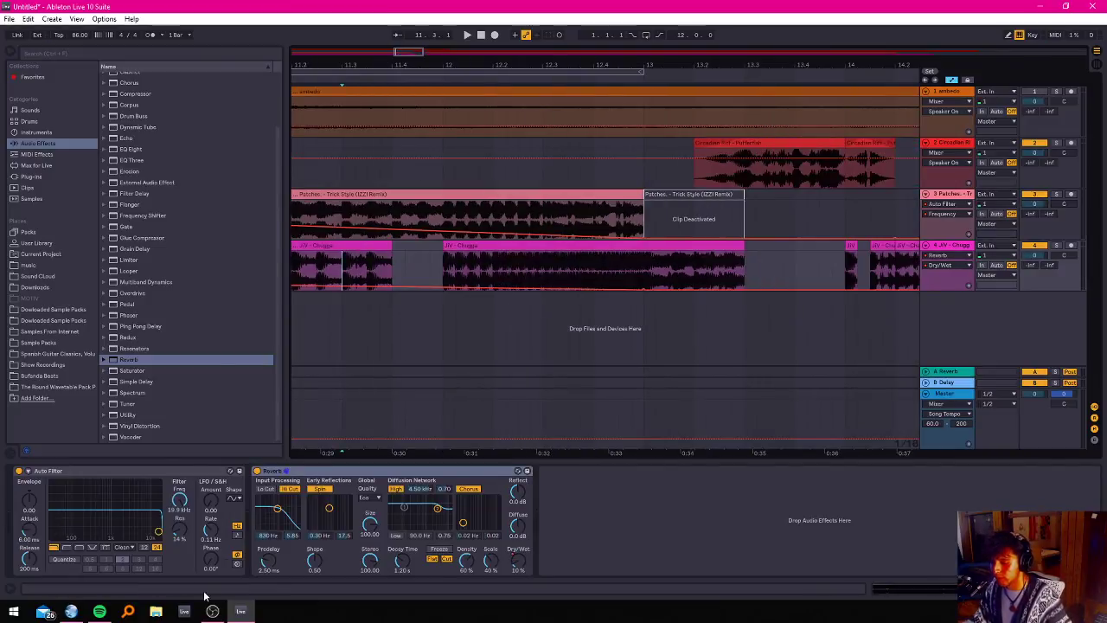
click(372, 314)
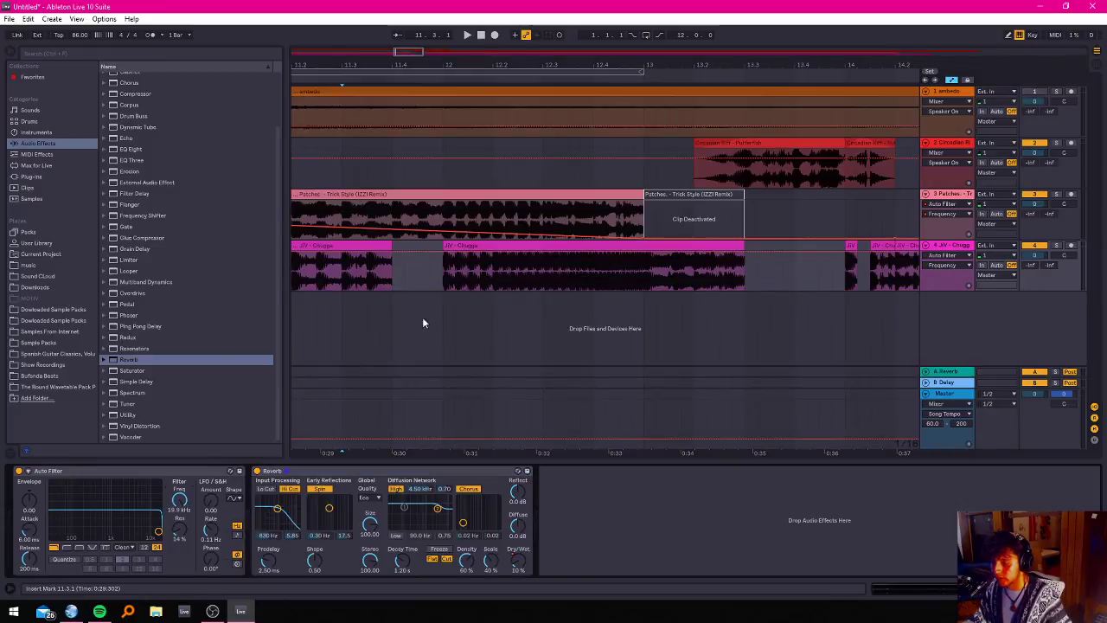
click(478, 196)
click(350, 249)
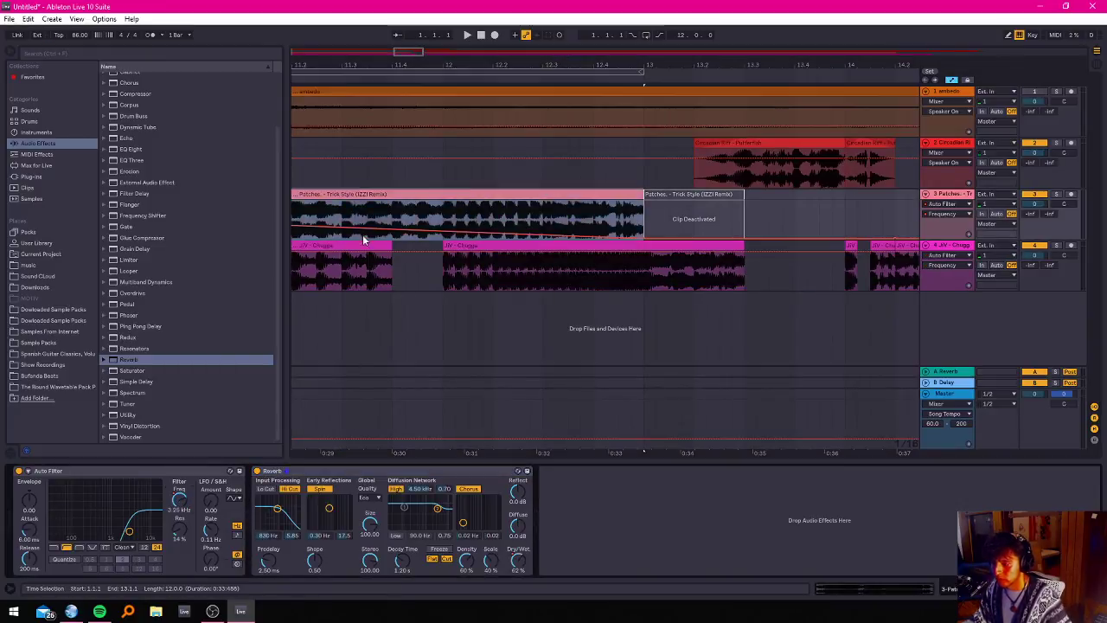
drag(391, 227, 381, 228)
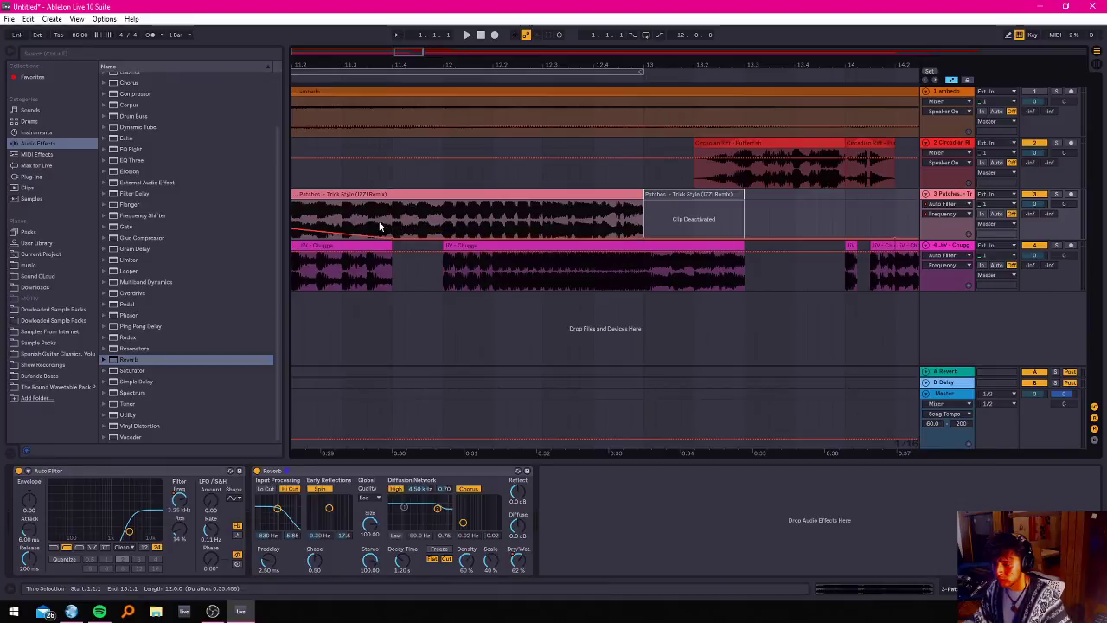
click(336, 208)
key(space)
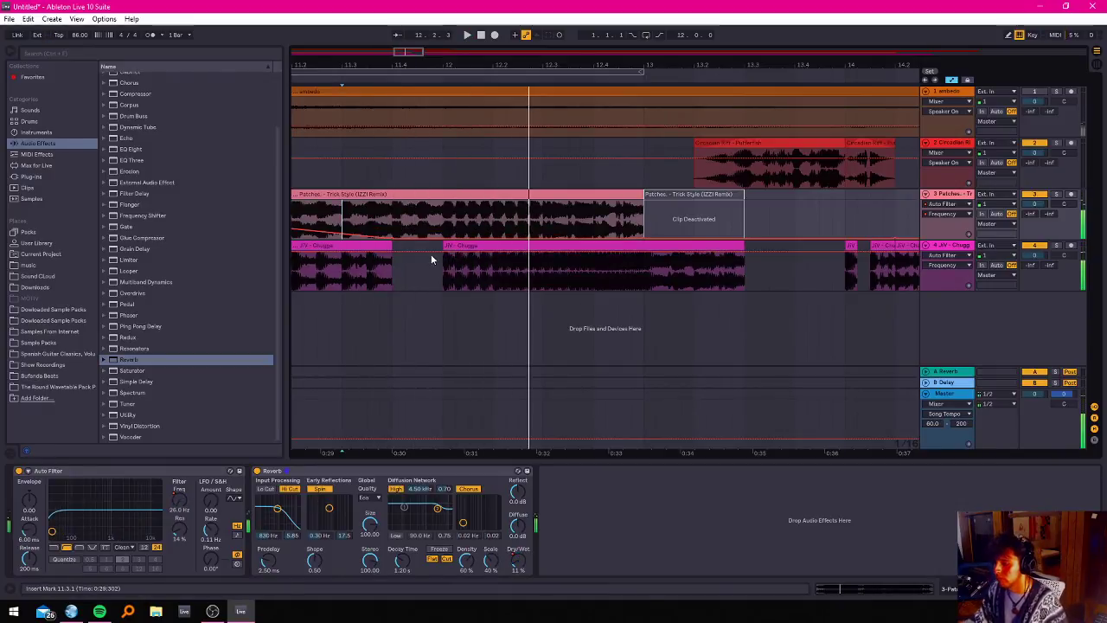
Audition the transition around 11.4 and extend the opening Chugga clip to bar 12 to close the gap.
scroll(431, 253, down, 3)
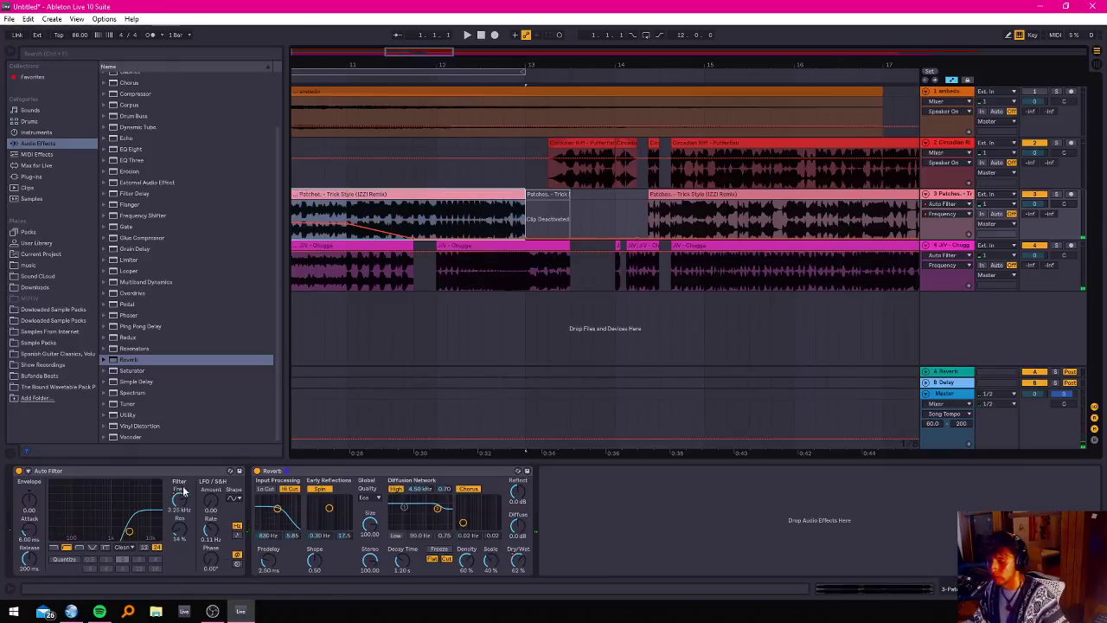
click(414, 230)
key(space)
key(space)
click(427, 250)
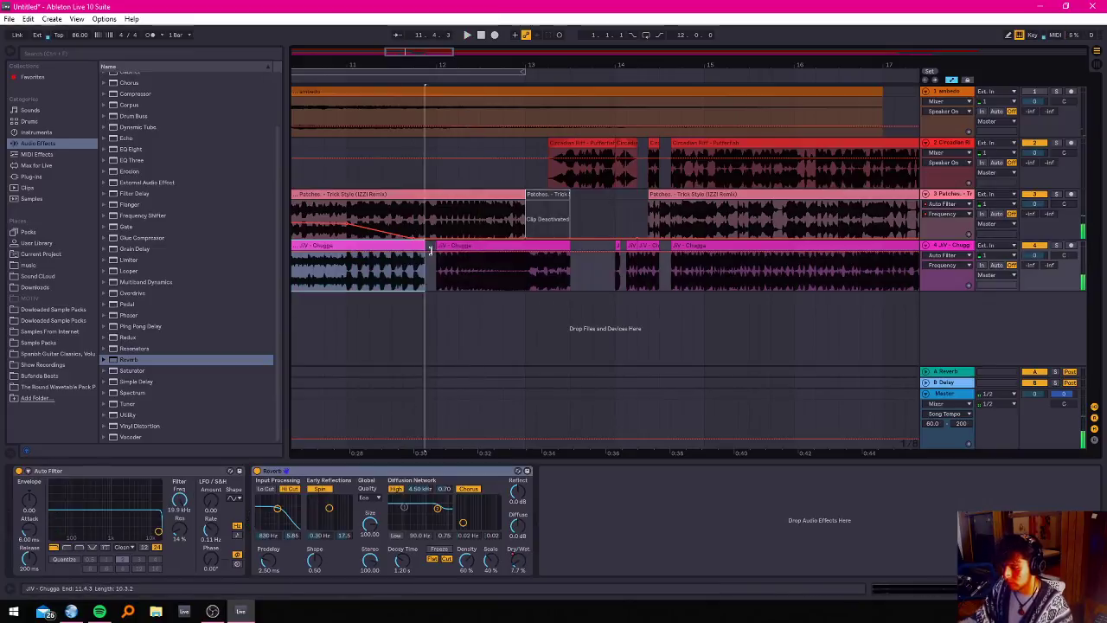
Play the mix from 12.1.1 through bar 13 to check how the Patches and Chugga tracks sound together.
click(436, 217)
key(space)
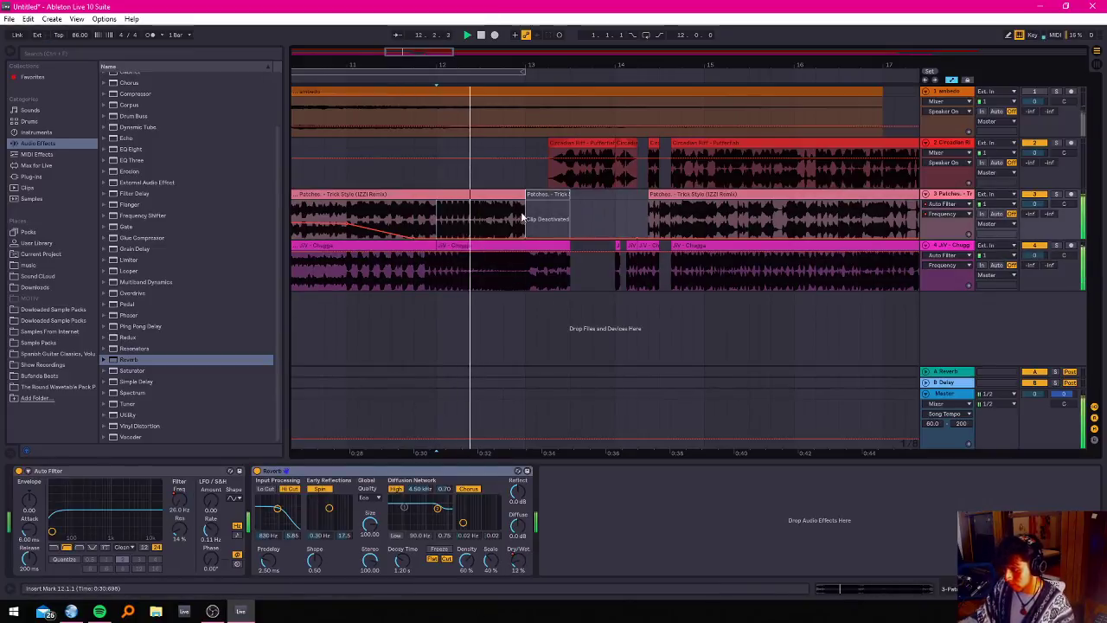
scroll(522, 213, up, 3)
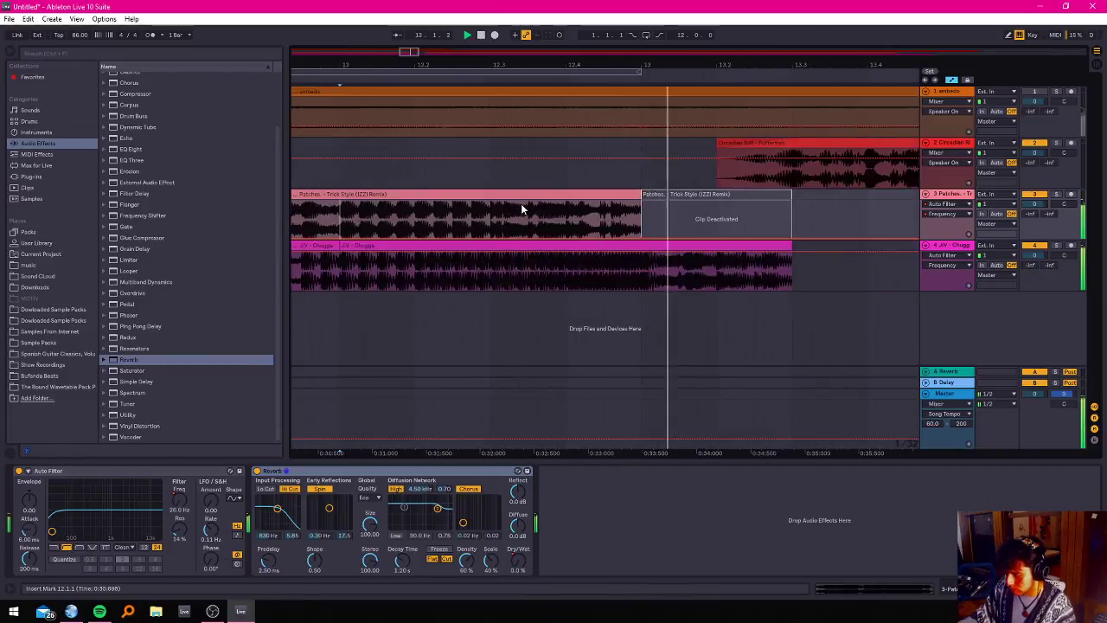
scroll(522, 204, down, 3)
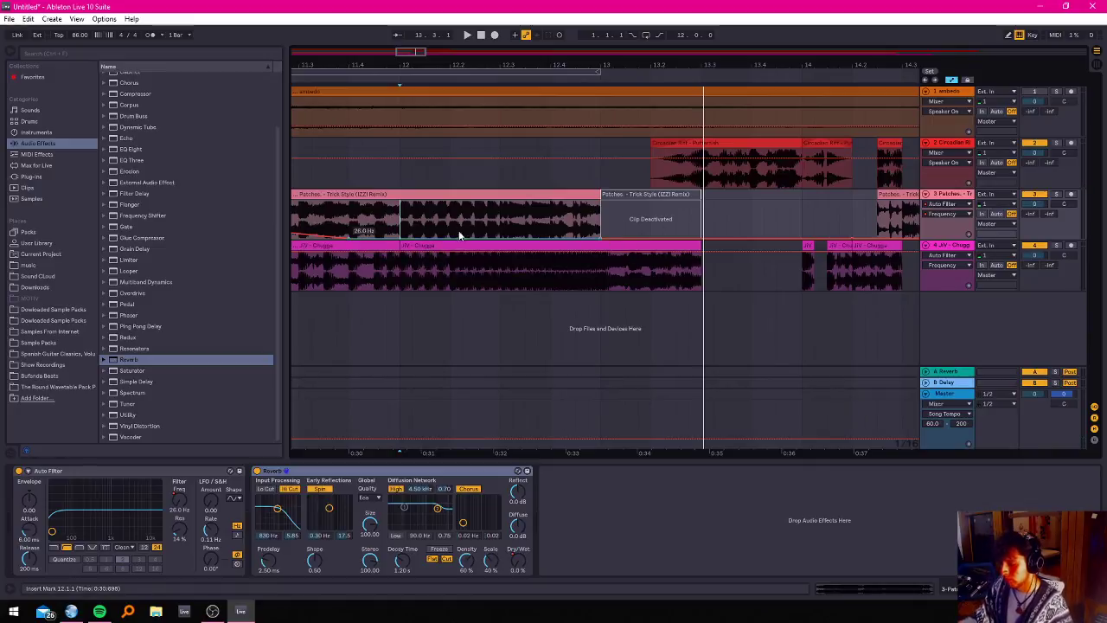
click(399, 280)
key(space)
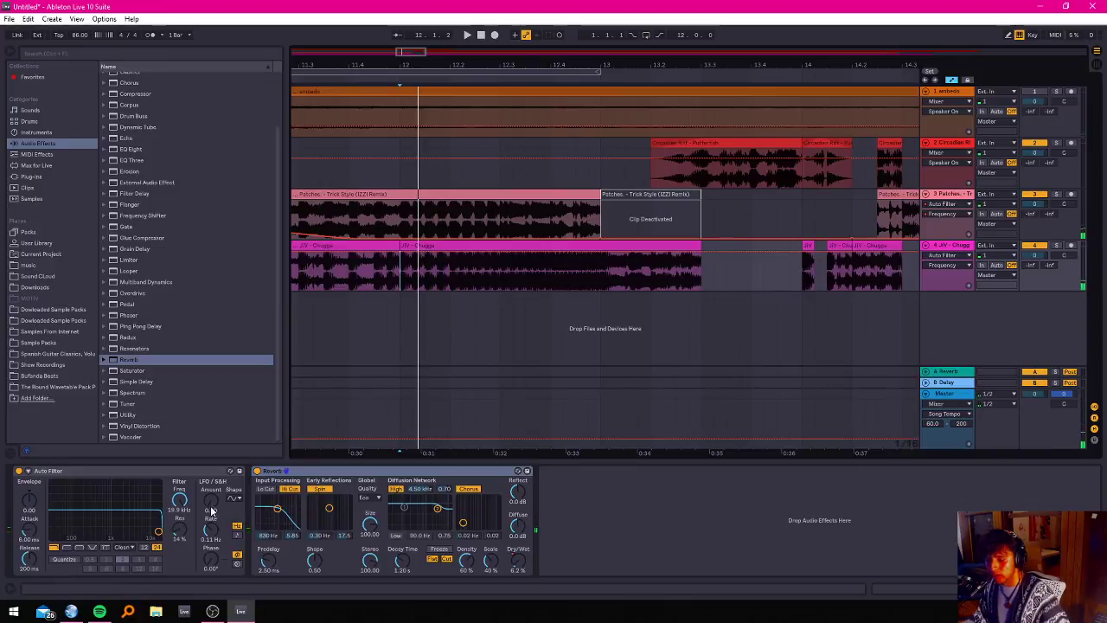
Switch the Auto Filter on the Chugga track to the high-pass filter type.
click(445, 246)
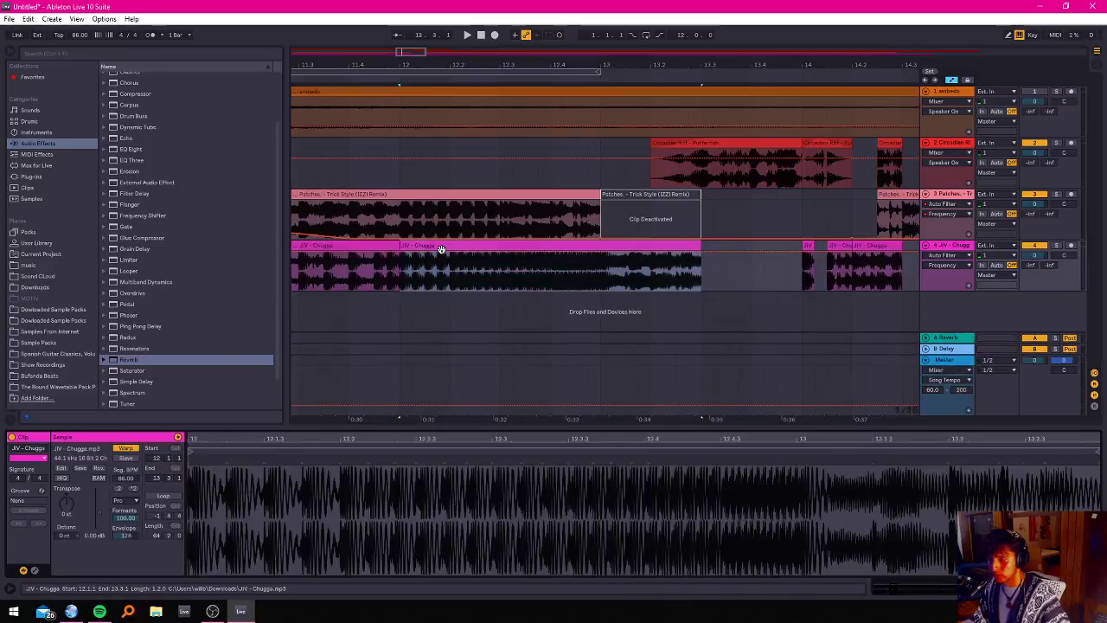
key(shift+Tab)
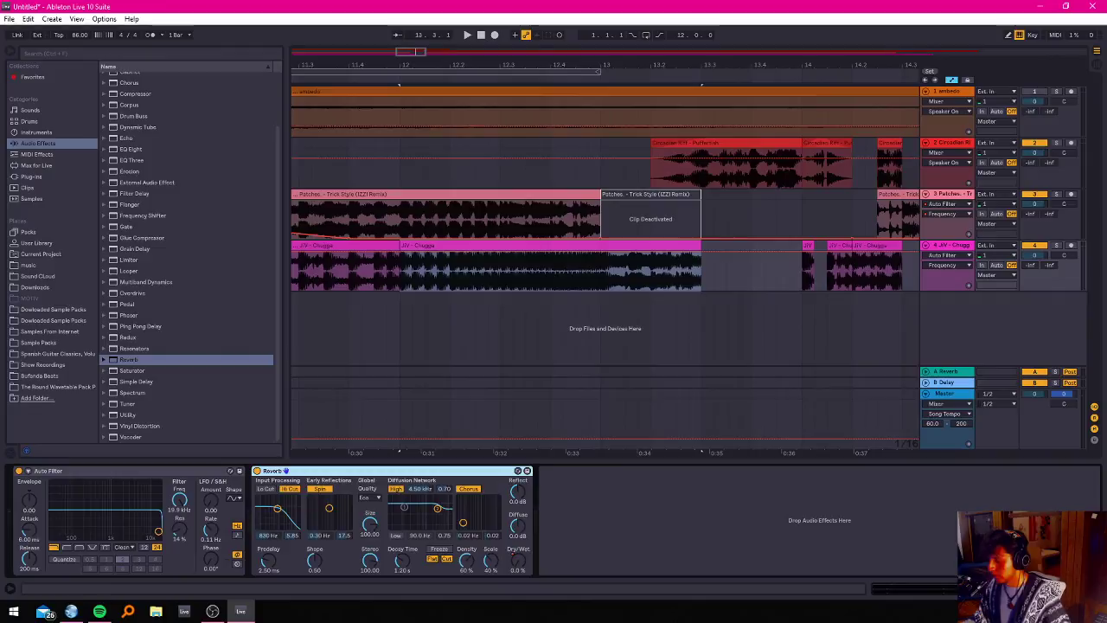
click(181, 510)
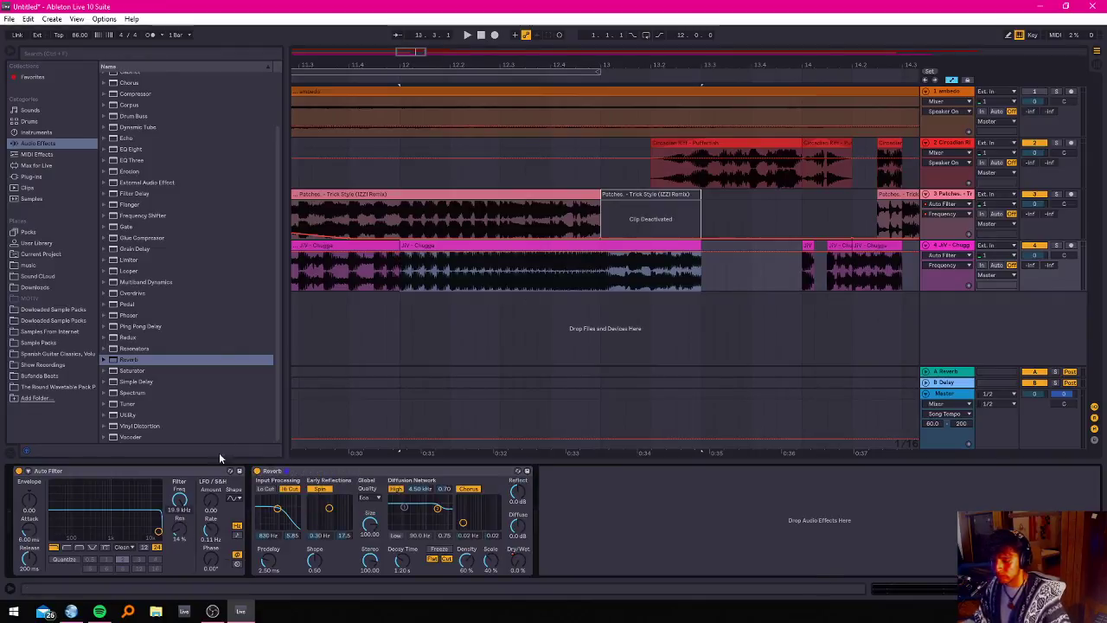
scroll(442, 269, down, 10)
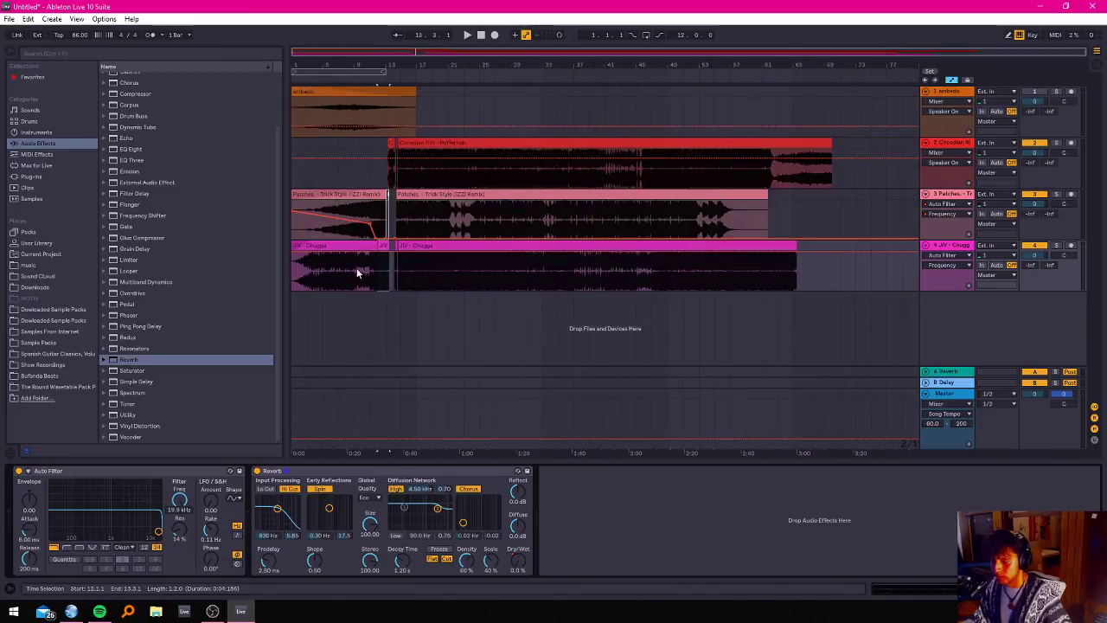
scroll(334, 262, up, 8)
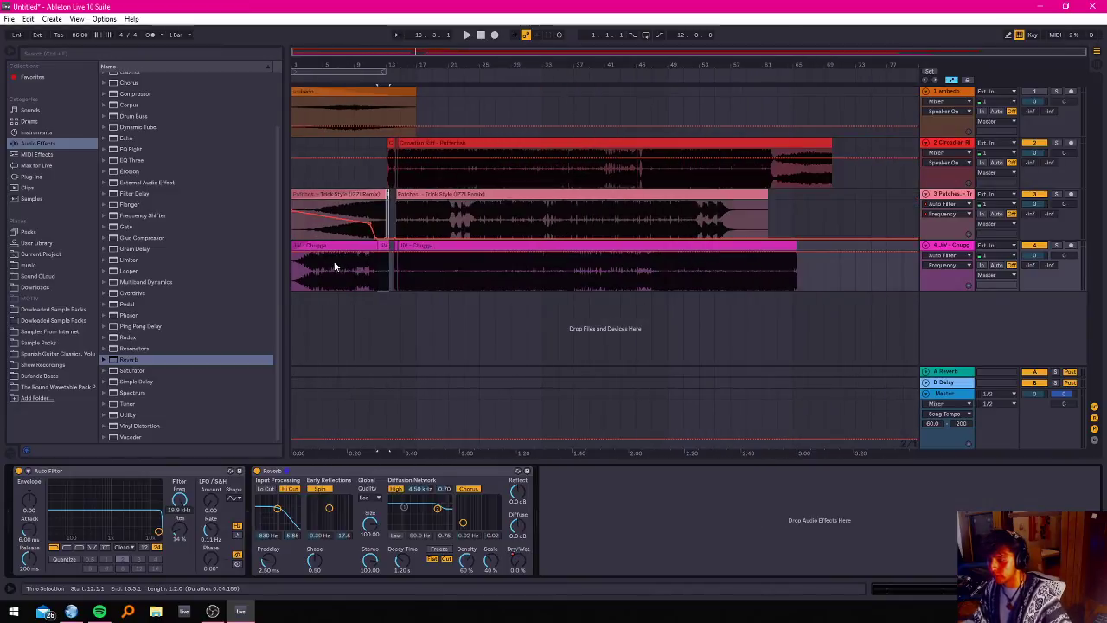
click(67, 548)
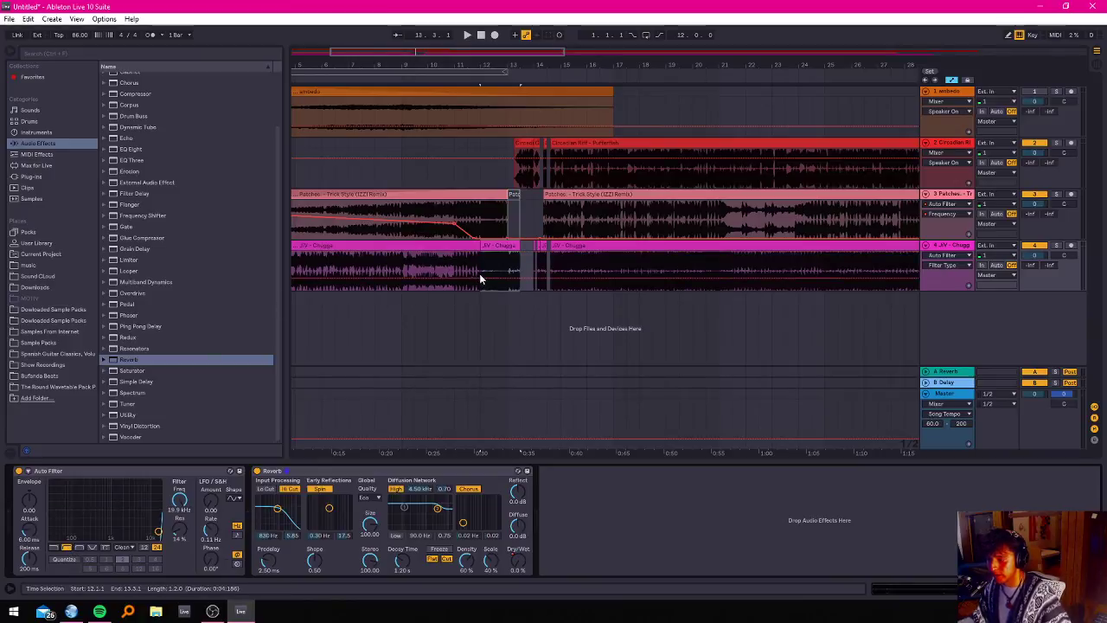
Automate the Chugga filter Frequency to rise from about 159 Hz at bar 12 to bar 13 and drop to 26 Hz, auditioning from 11.1.1.
scroll(482, 259, up, 5)
mouse_move(561, 281)
mouse_down()
mouse_move(561, 255)
mouse_move(561, 278)
mouse_up()
click(553, 271)
click(178, 500)
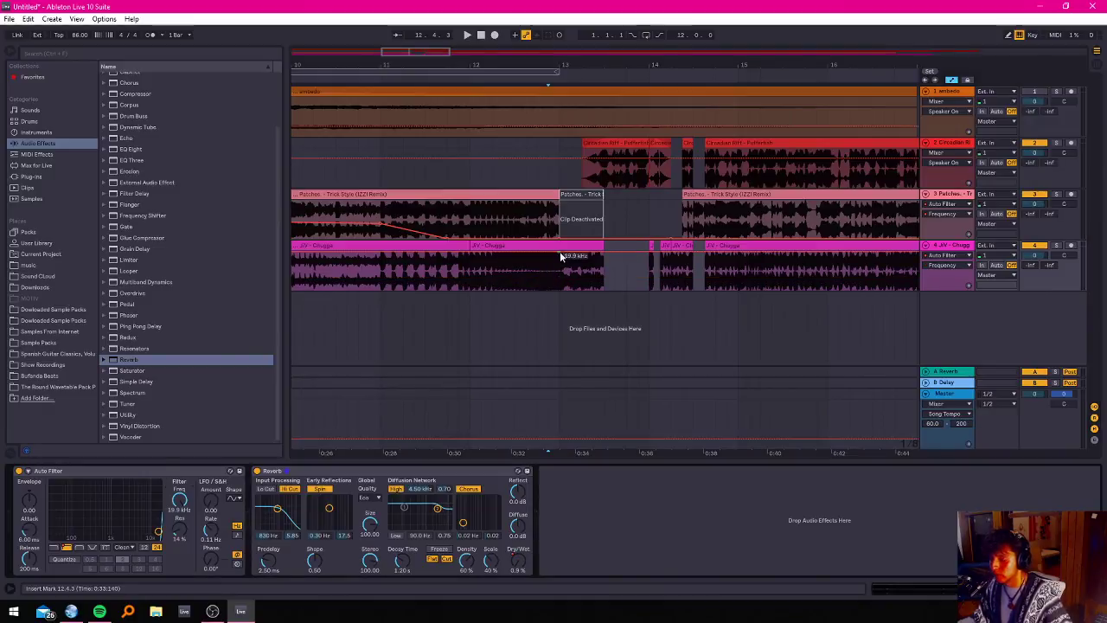
mouse_move(561, 253)
mouse_down()
mouse_move(560, 288)
mouse_move(562, 258)
mouse_up()
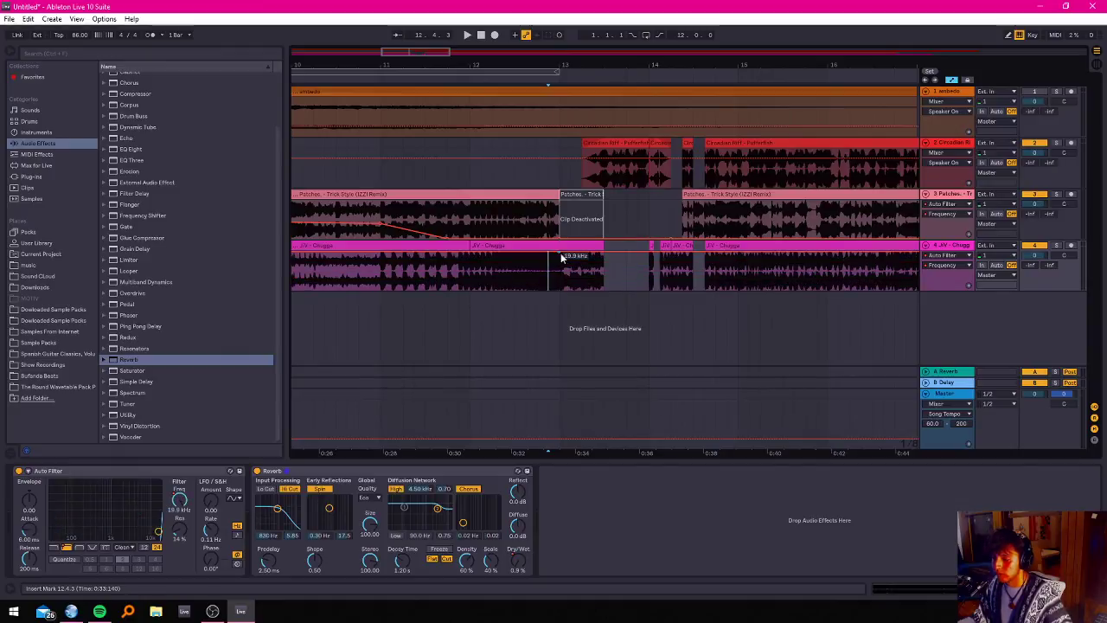
mouse_move(489, 254)
mouse_down()
mouse_move(459, 265)
mouse_move(473, 286)
mouse_up()
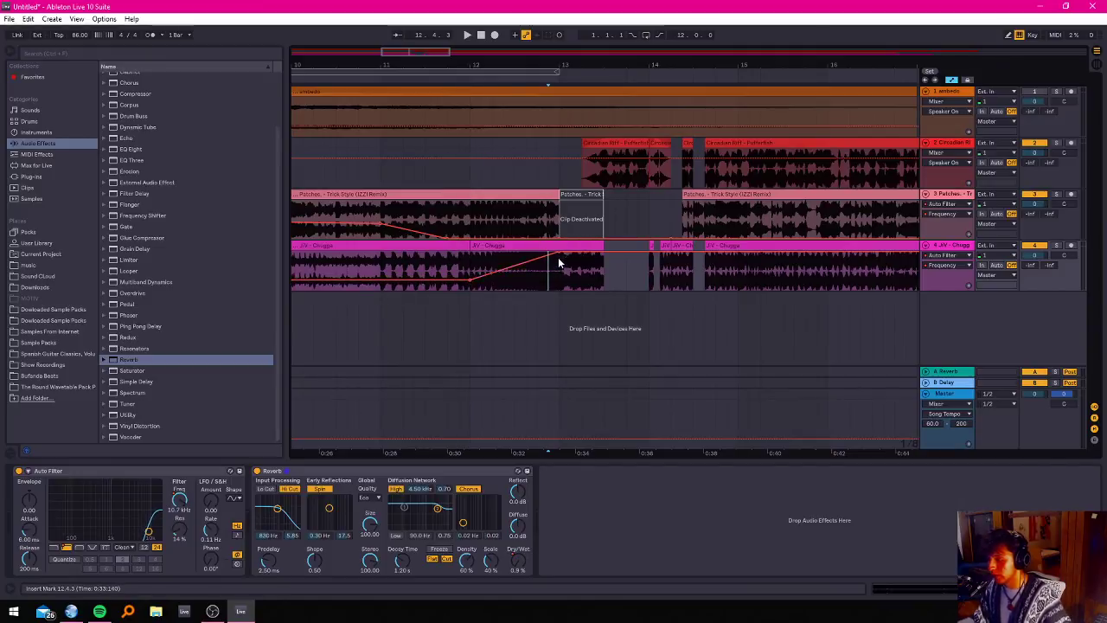
drag(559, 253, 559, 258)
click(382, 273)
key(space)
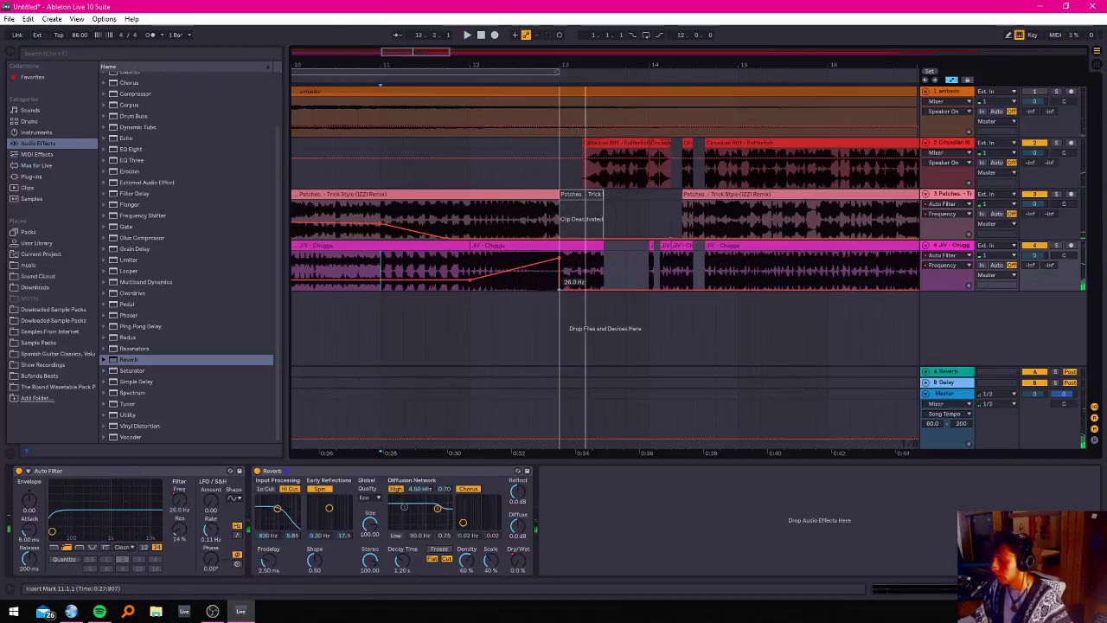
Lower the Chugga filter Frequency to its minimum at bar 12, reduce the peak at bar 13, and audition from 11.4.3.
click(470, 286)
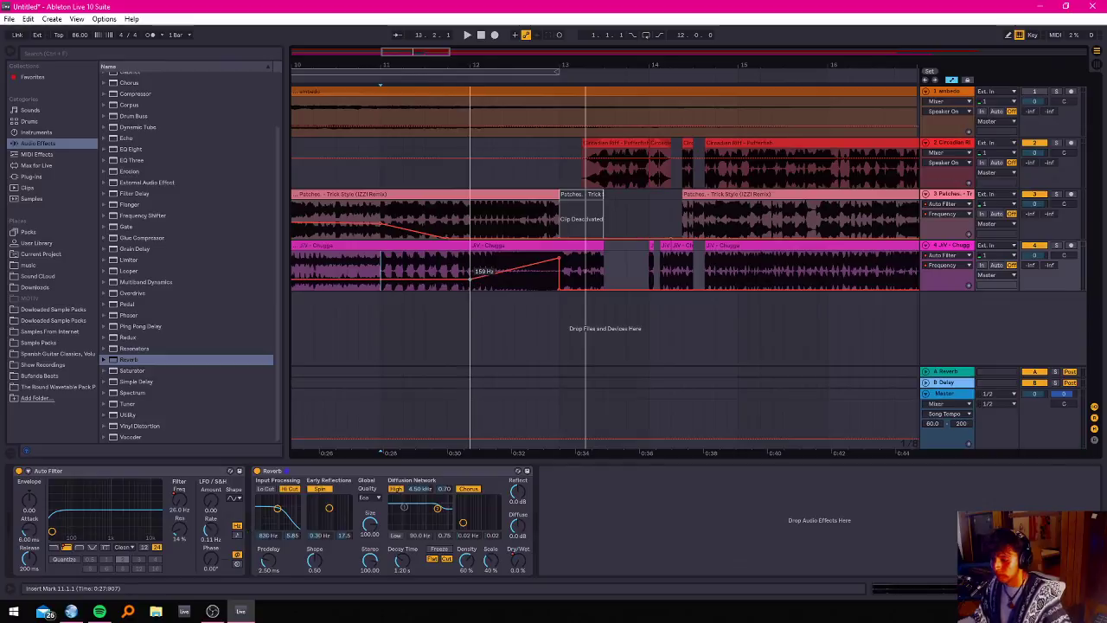
click(460, 282)
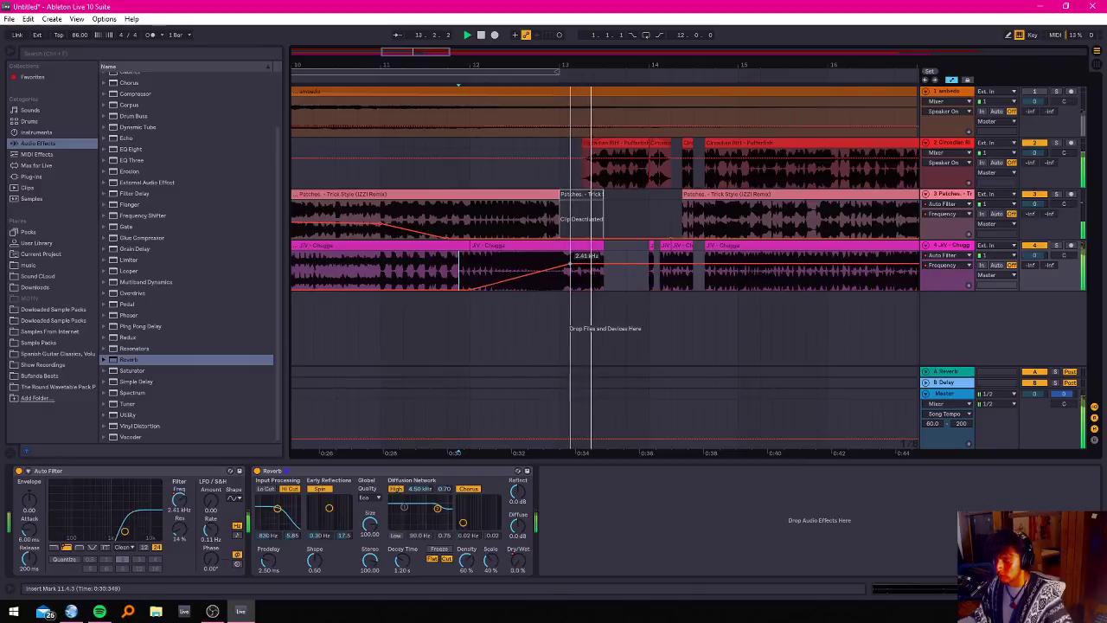
drag(560, 259, 561, 273)
key(space)
key(space)
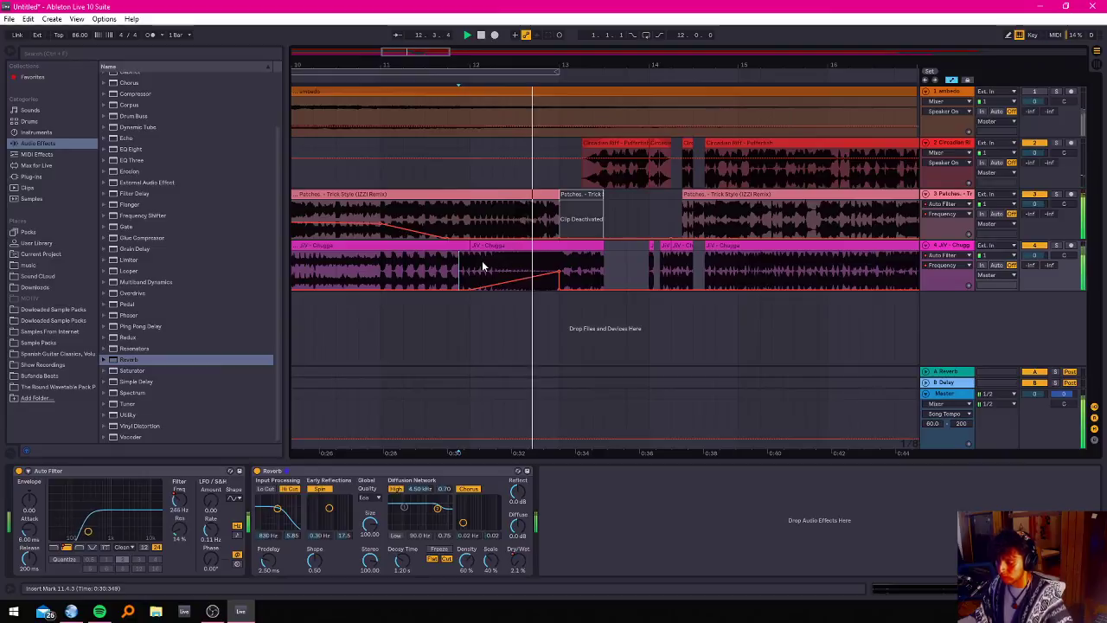
Solo the Patches track and play it from 11.4.3 to check its sound on its own.
key(space)
key(space)
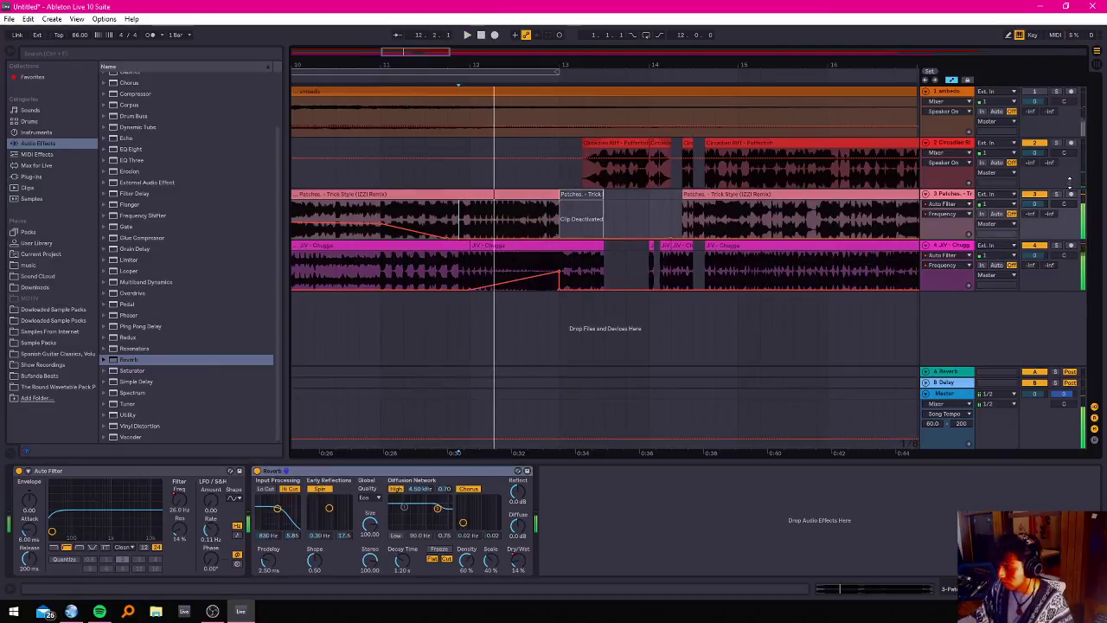
click(1056, 194)
key(space)
key(space)
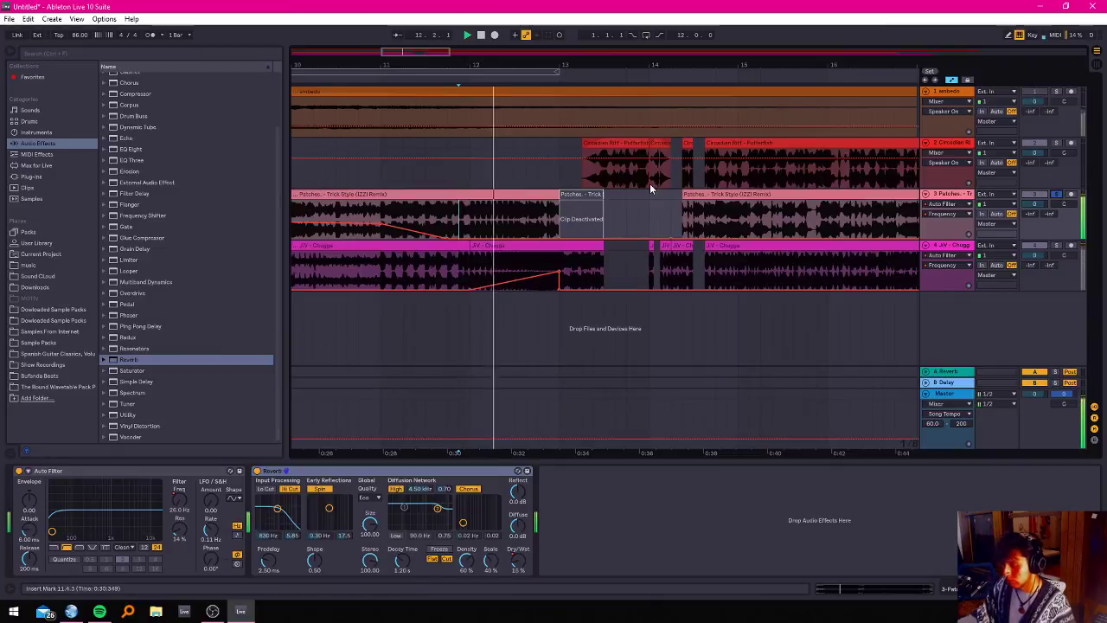
Audition the soloed Patches track, then remove its audio between 12.1.1 and 12.3.3.
key(space)
key(space)
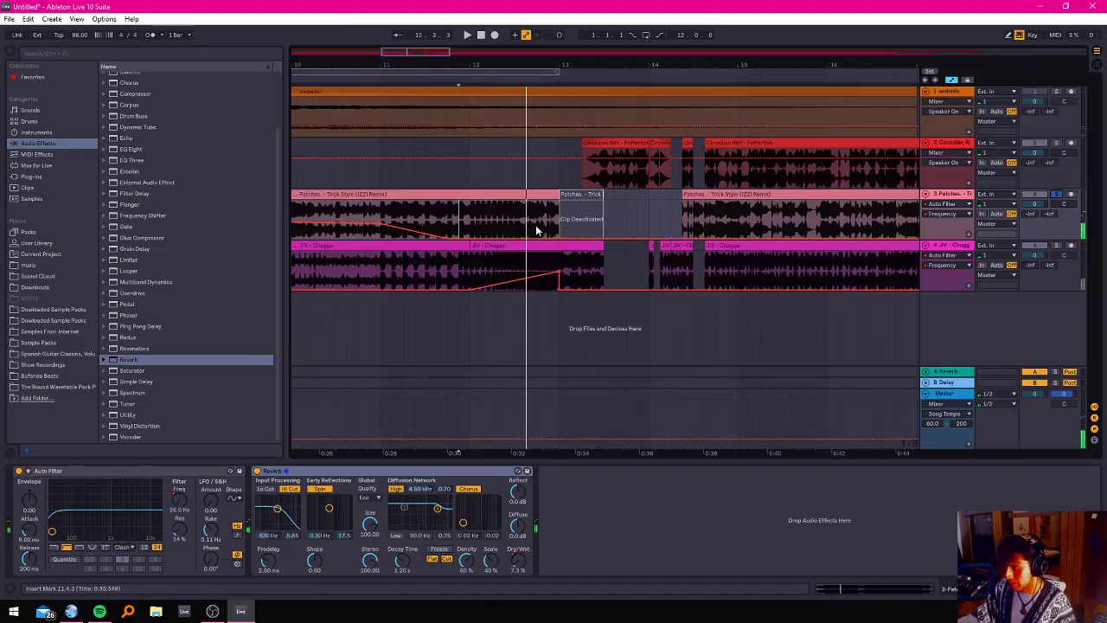
key(space)
drag(459, 223, 517, 226)
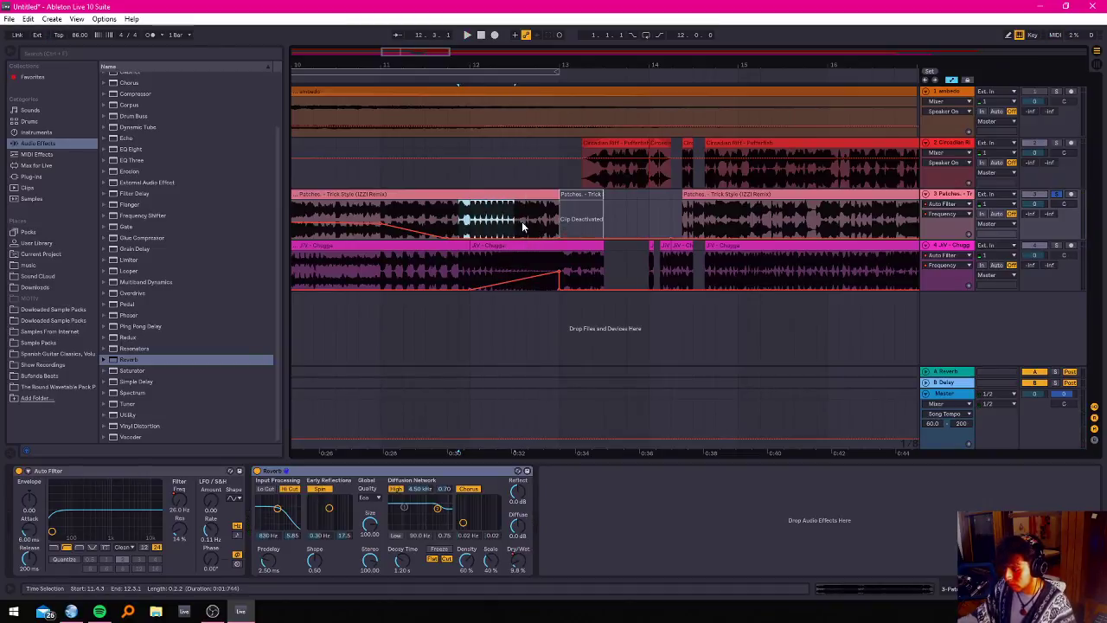
click(493, 232)
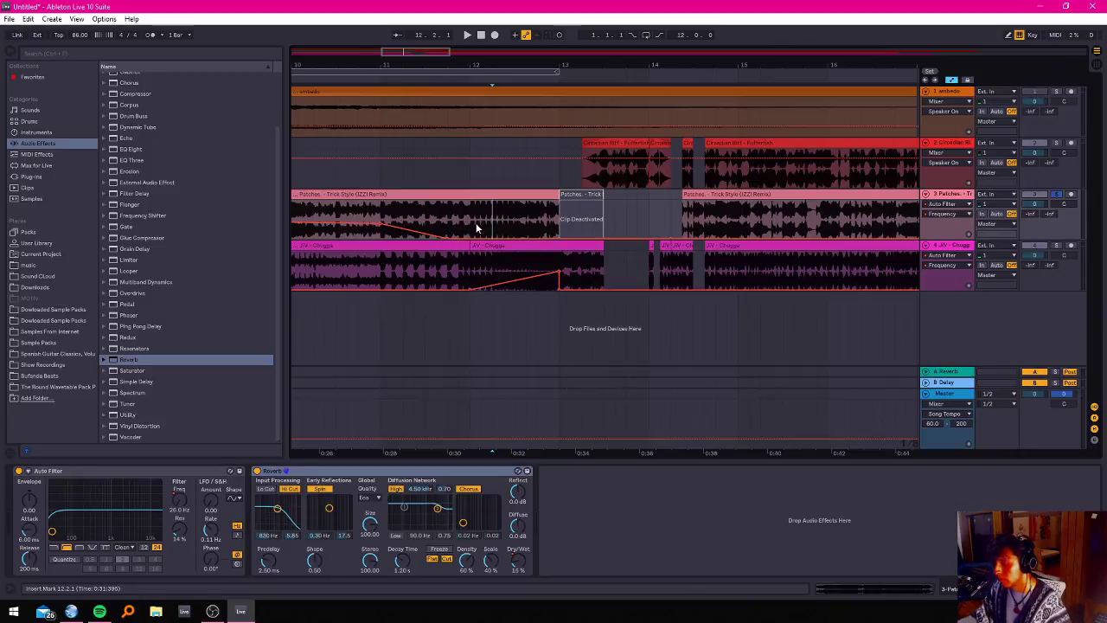
drag(473, 231, 533, 216)
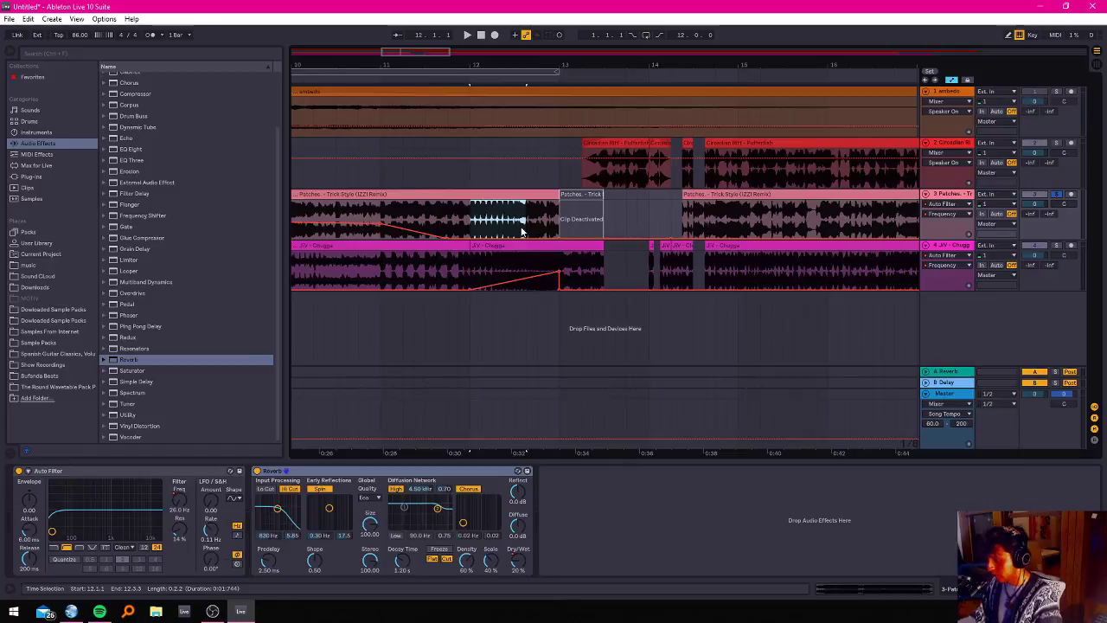
key(Delete)
Reshape the Patches filter Frequency automation into a slower fall ending just before bar 13, auditioning from 11.2.3 with all tracks audible.
click(410, 221)
key(space)
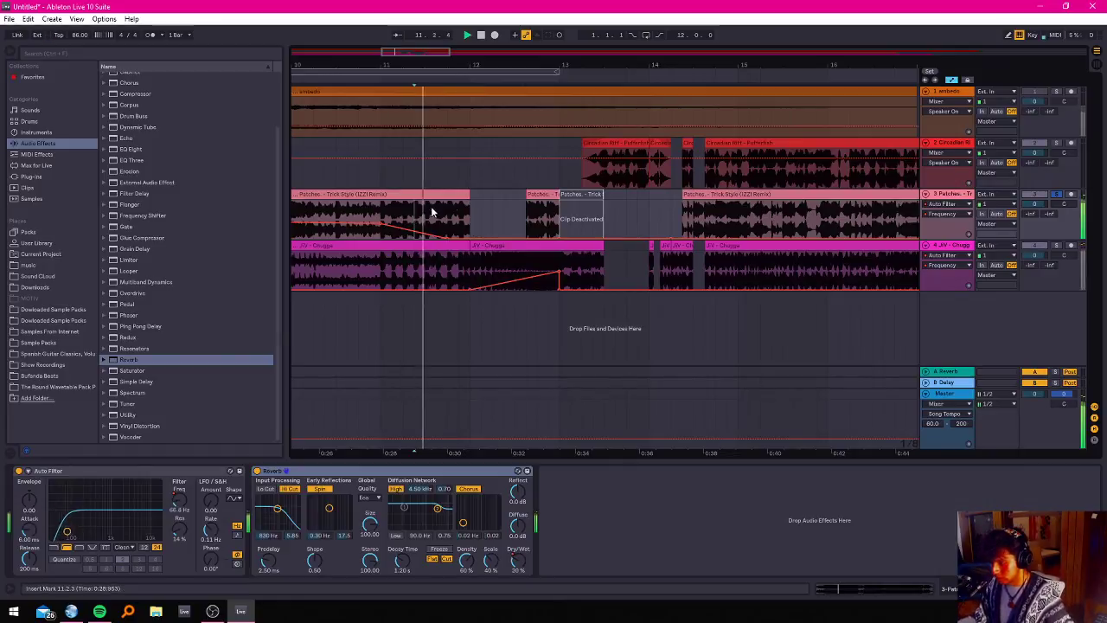
key(space)
key(space)
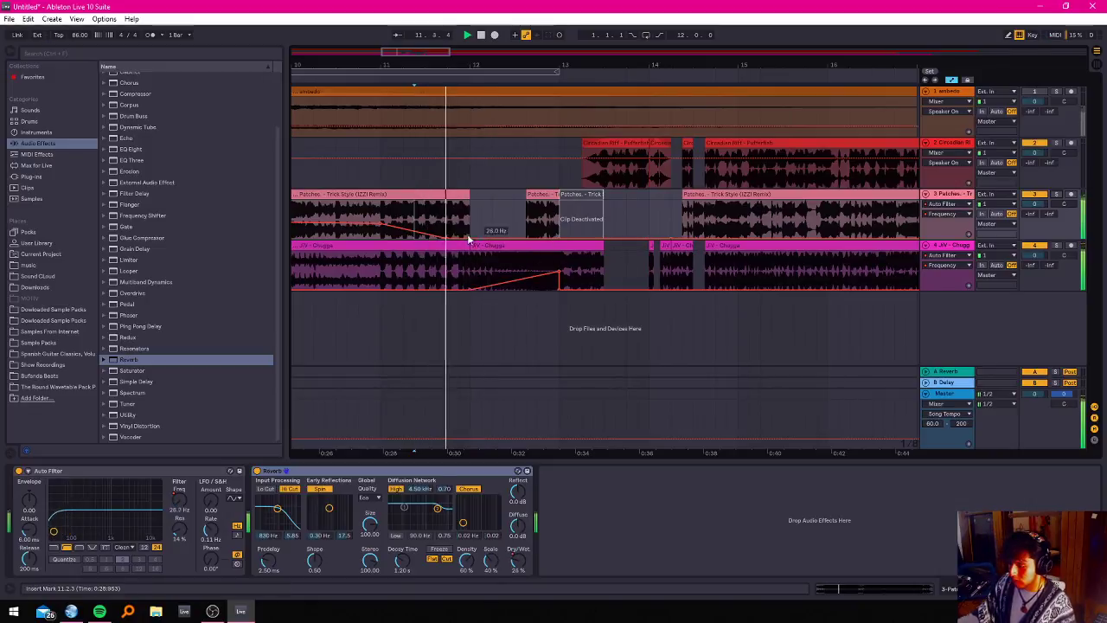
drag(481, 235, 470, 225)
key(space)
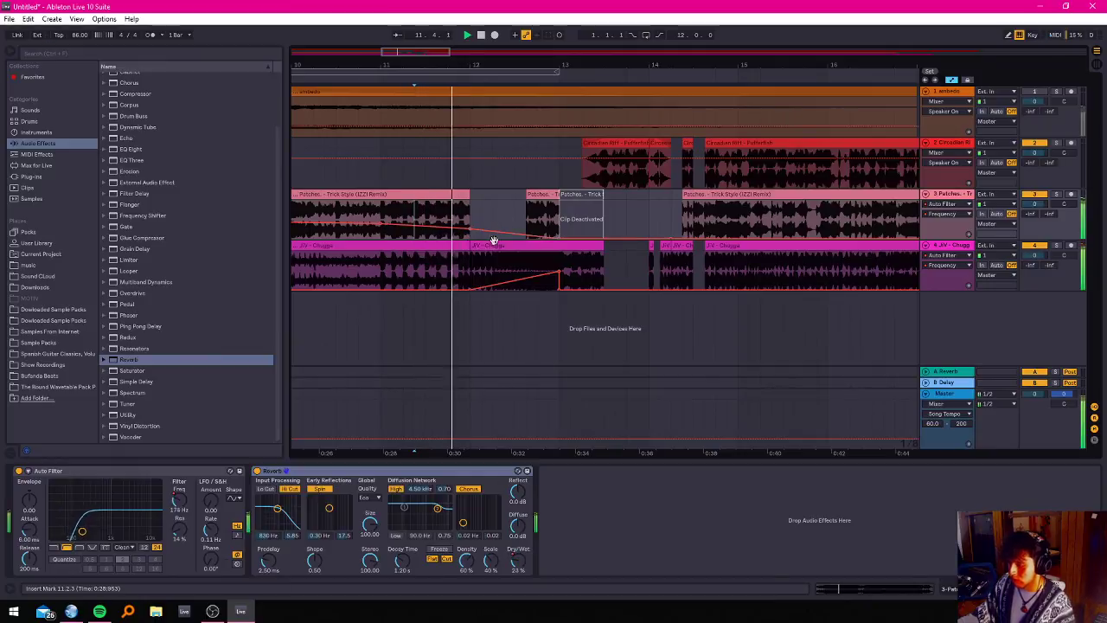
key(space)
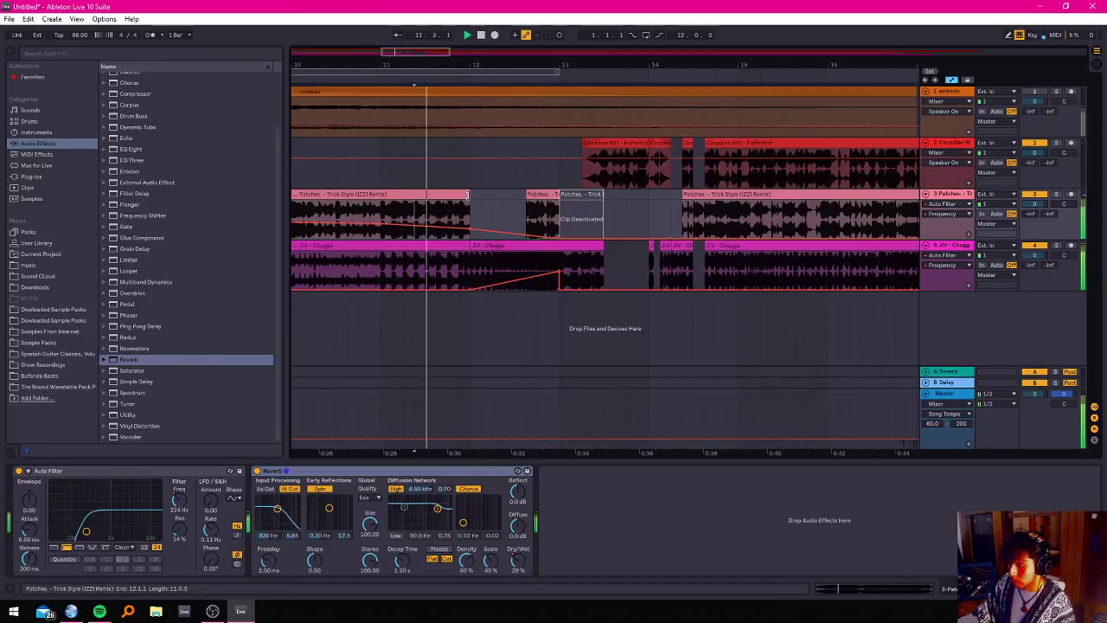
key(space)
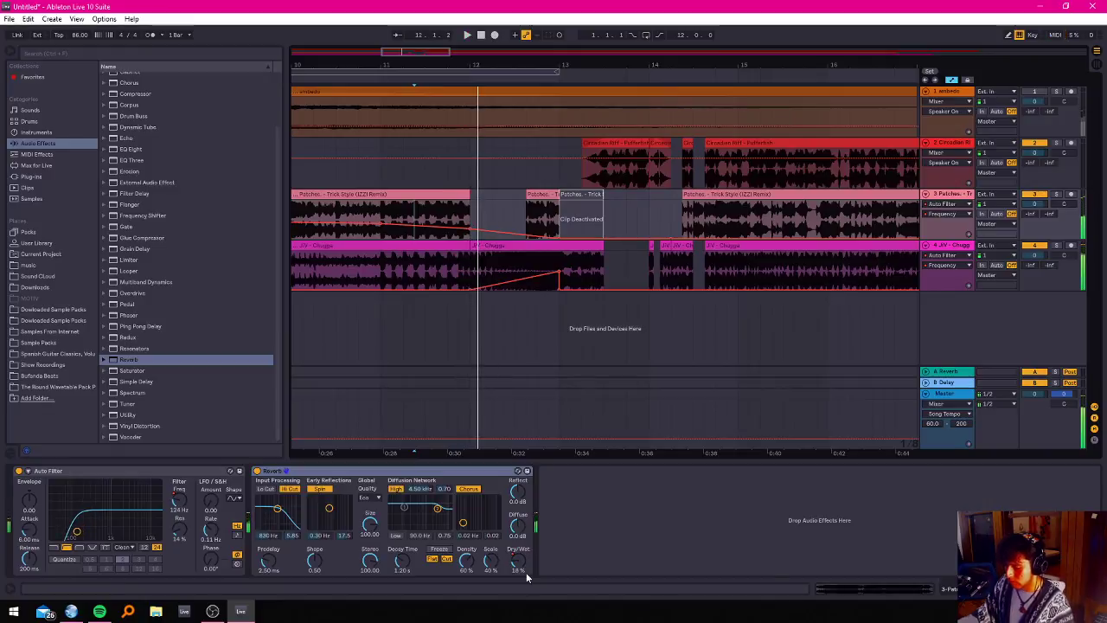
Flatten the Patches reverb Dry/Wet automation at about 54% and set the reverb's Decay Time to 3.79 s.
click(519, 562)
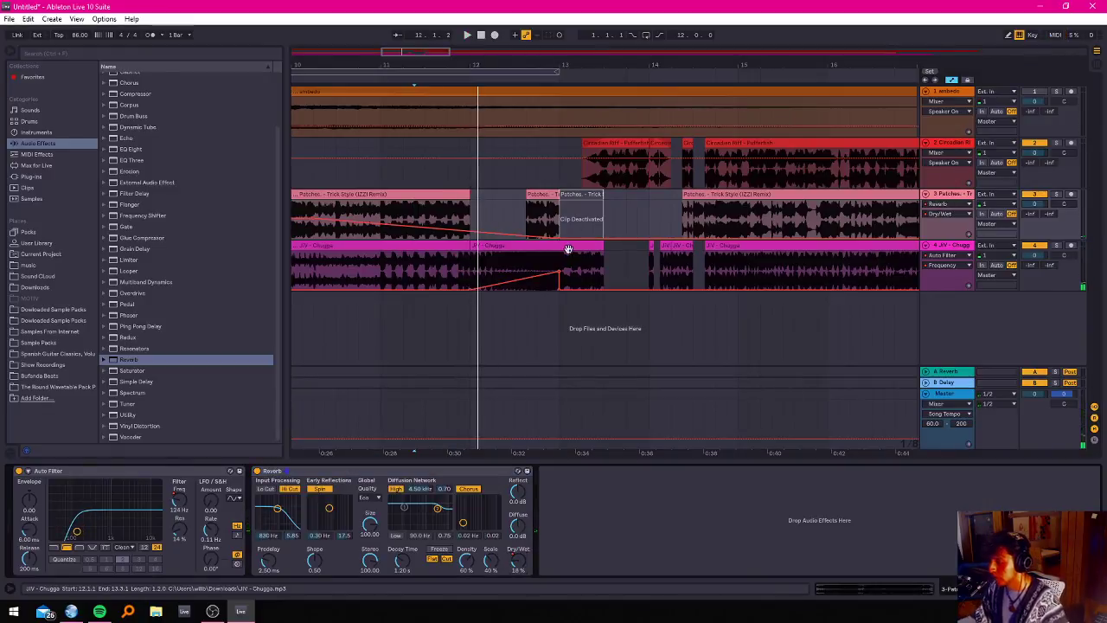
drag(620, 237, 561, 223)
key(space)
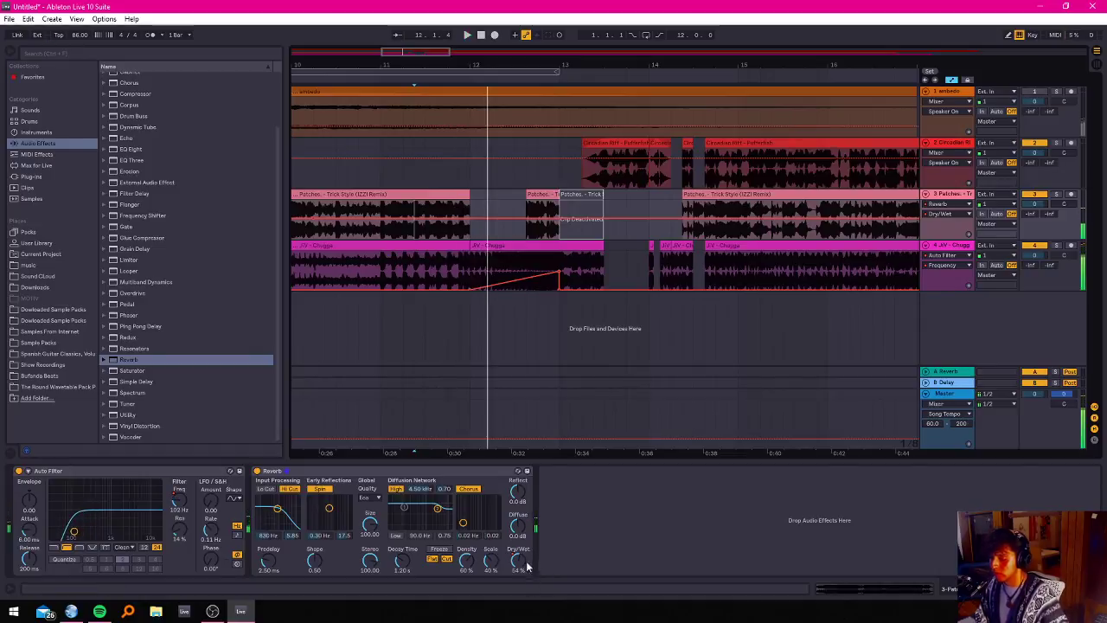
drag(409, 571, 413, 559)
key(space)
key(space)
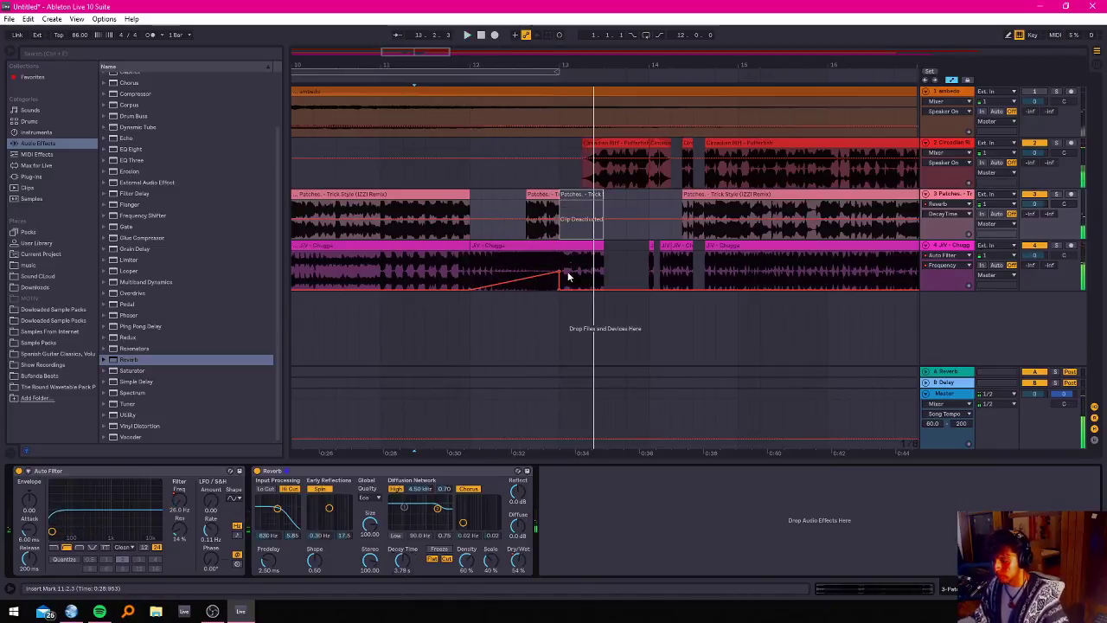
Lower the Chugga filter Frequency peak at bar 13 to about 175 Hz and drop the Patches reverb Dry/Wet to 0% from 12.3.3.
drag(560, 277, 560, 281)
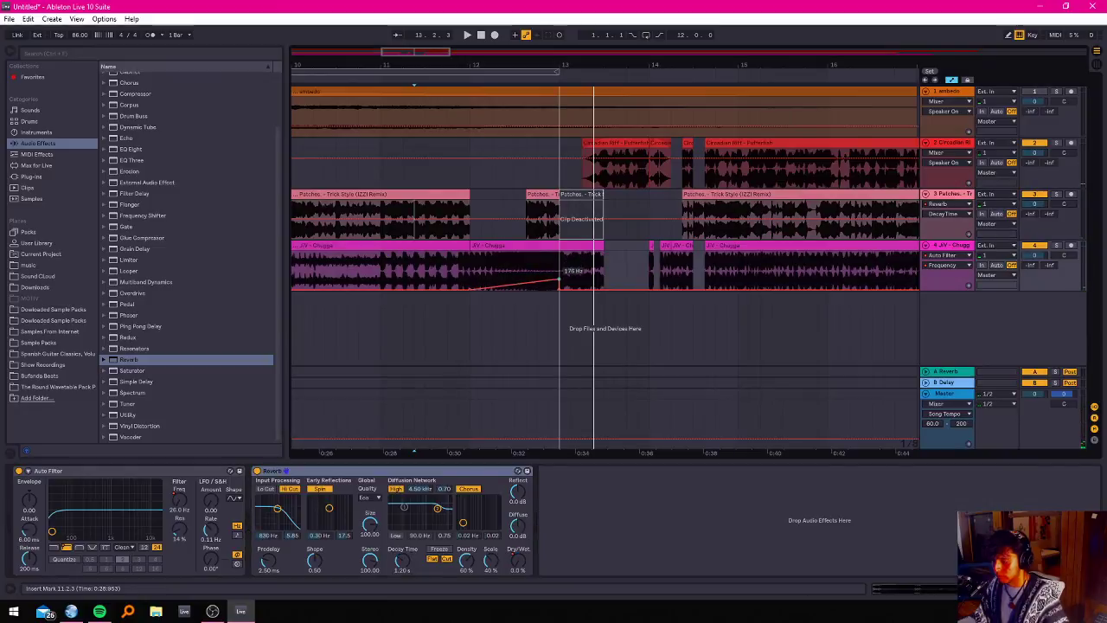
click(541, 195)
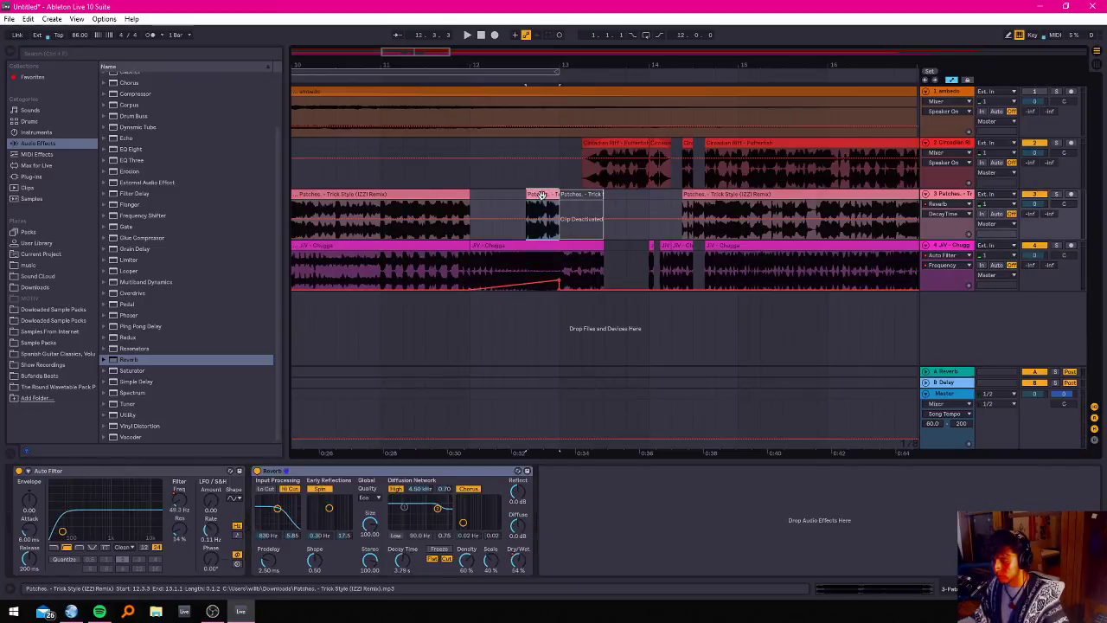
click(518, 563)
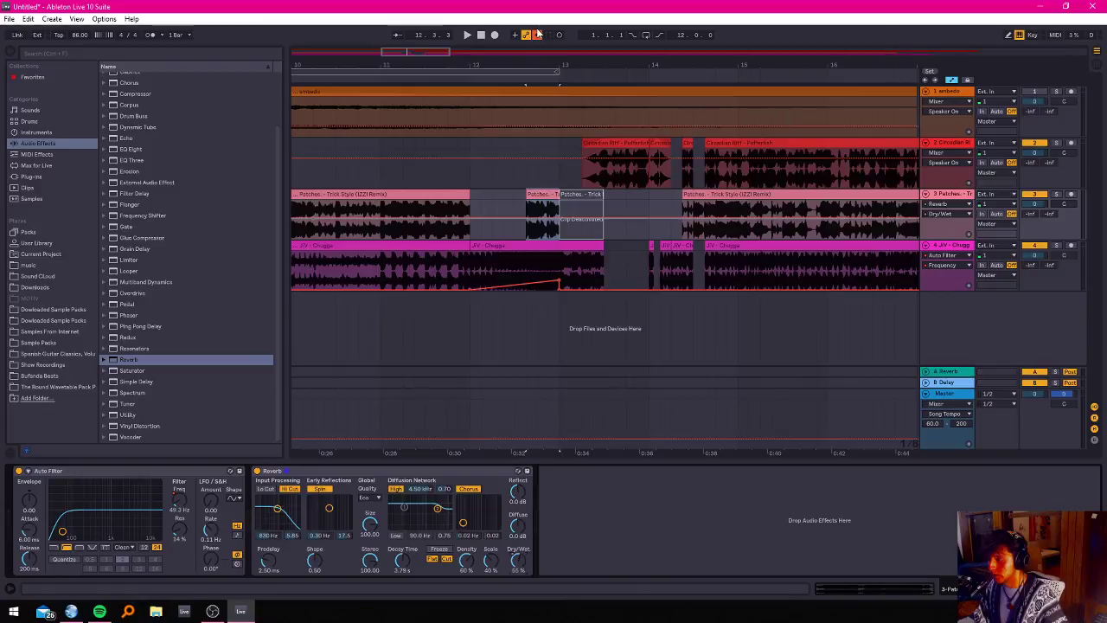
drag(527, 222, 529, 242)
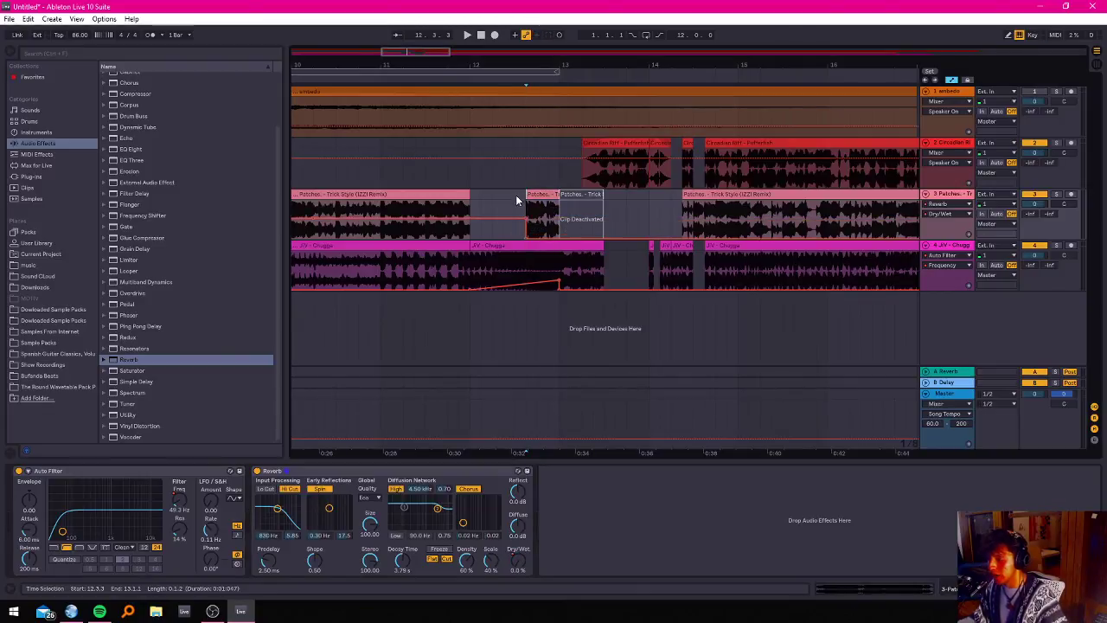
click(515, 194)
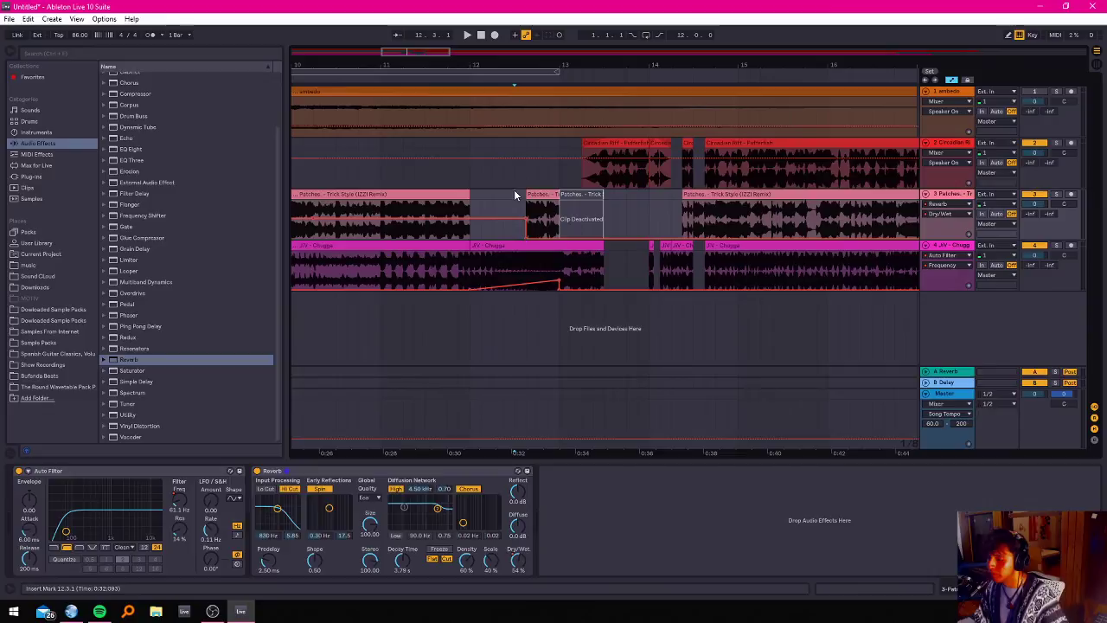
click(559, 281)
click(436, 264)
key(space)
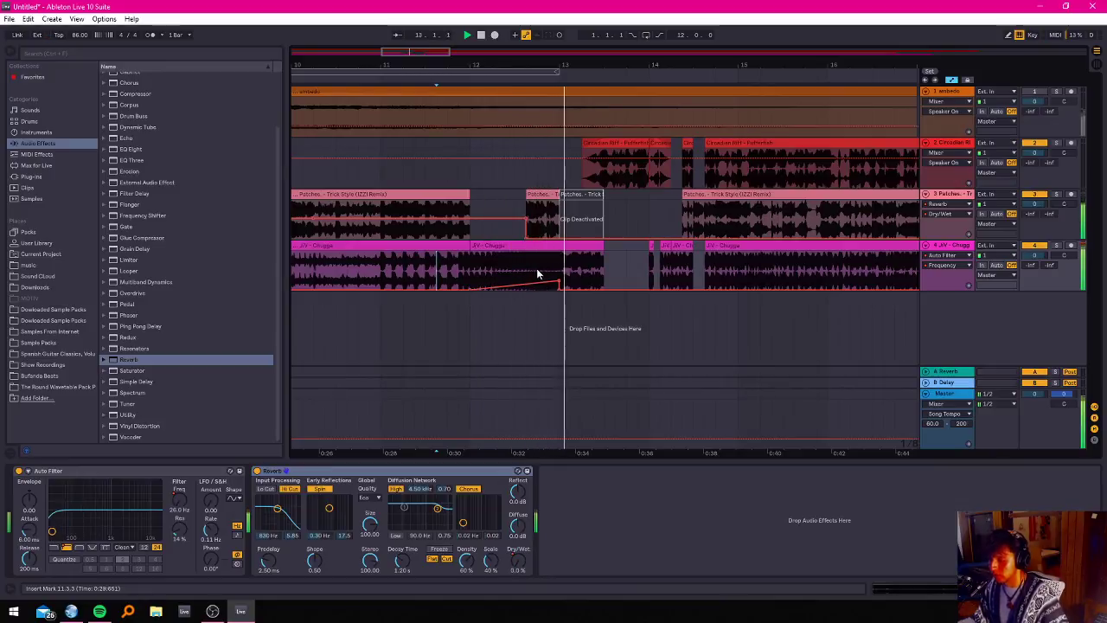
Extend the start of the short Patches clip before bar 13 back to 12.3.1 and audition from 12.2.1.
drag(527, 208, 516, 212)
key(space)
click(492, 221)
key(space)
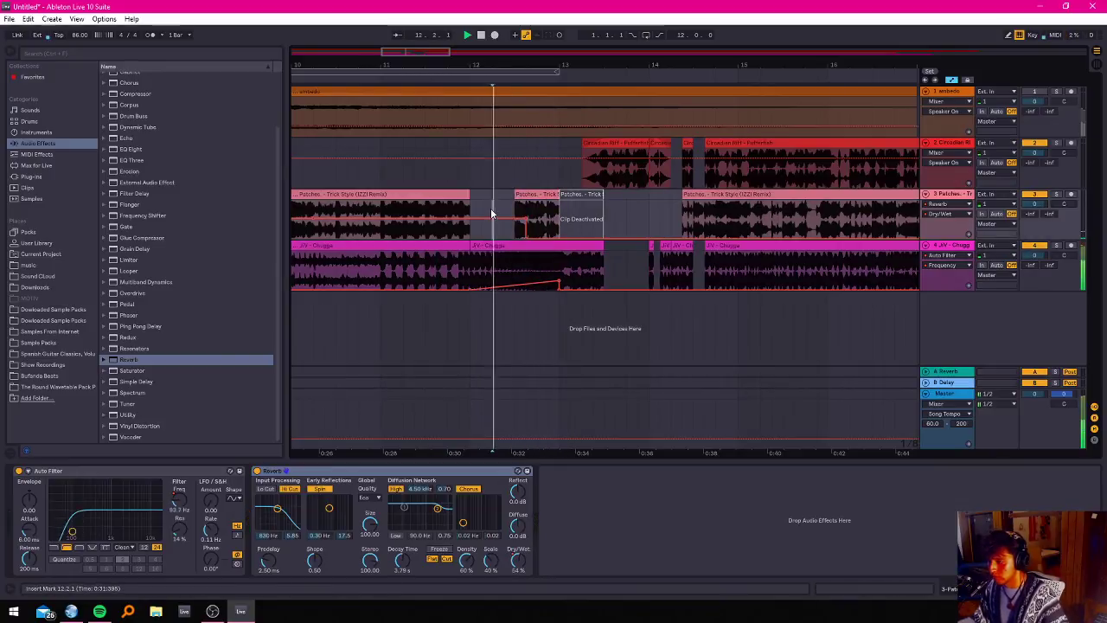
Move the Patches reverb Dry/Wet drop to 0% and the filter Frequency drop to 12.3.1, matching the clip's start.
drag(527, 238, 516, 239)
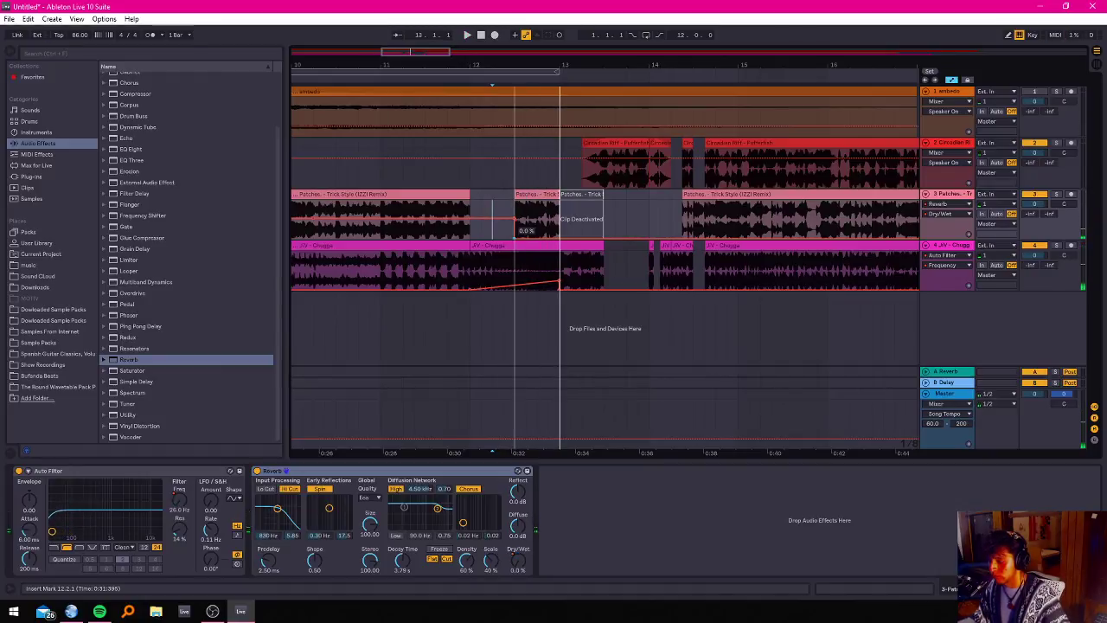
click(183, 506)
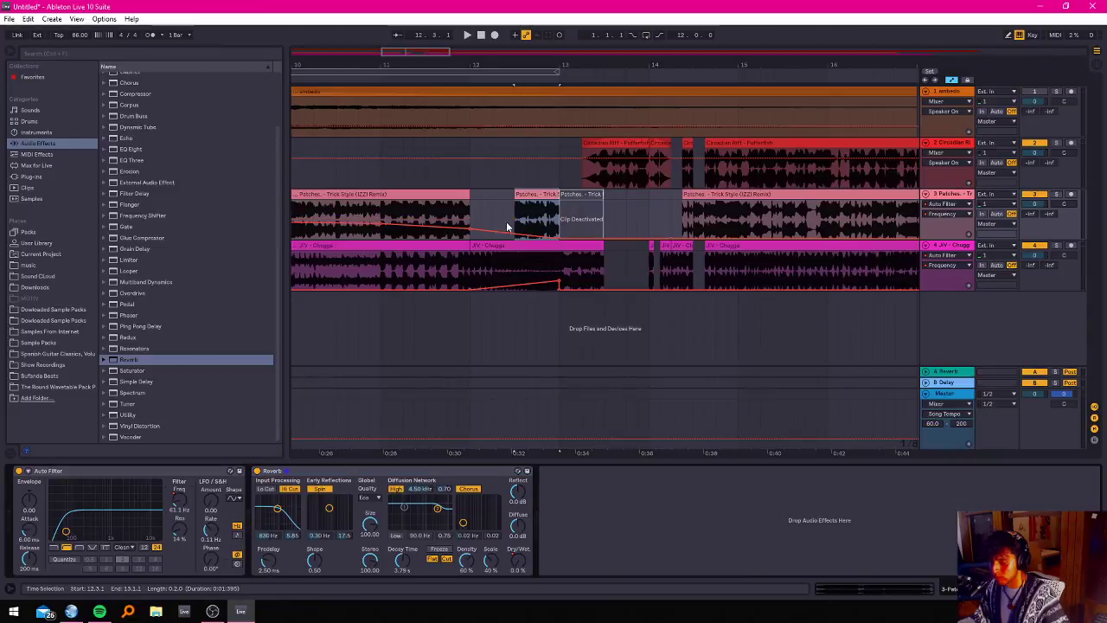
drag(527, 235, 515, 235)
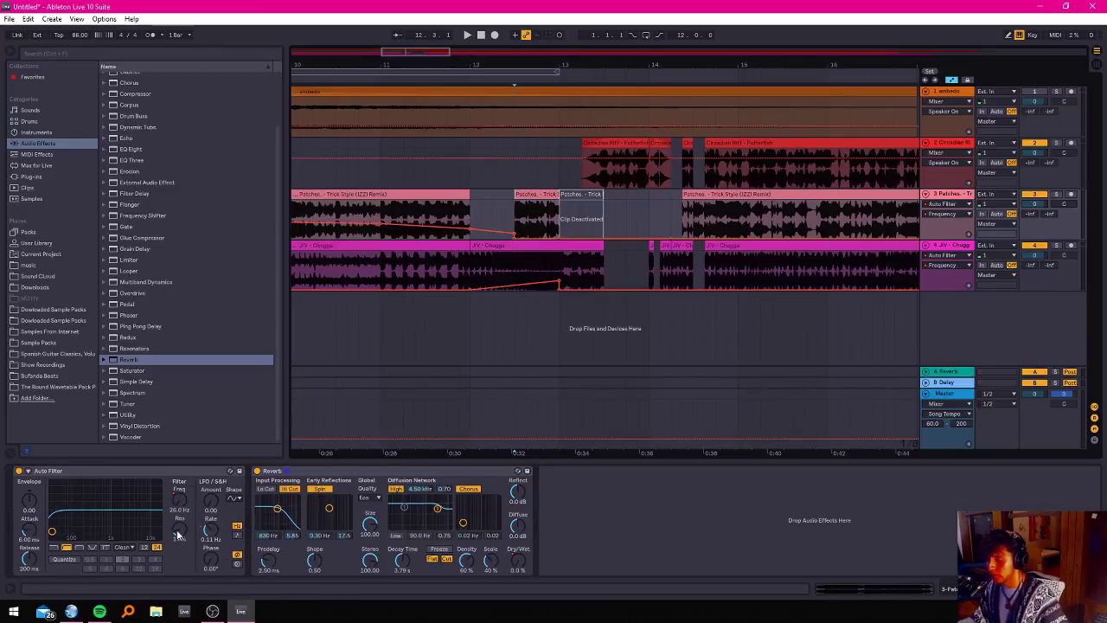
Raise the Resonance of the Patches Auto Filter to about 25% and audition the transition from bar 11.
drag(188, 535, 188, 520)
click(394, 171)
key(space)
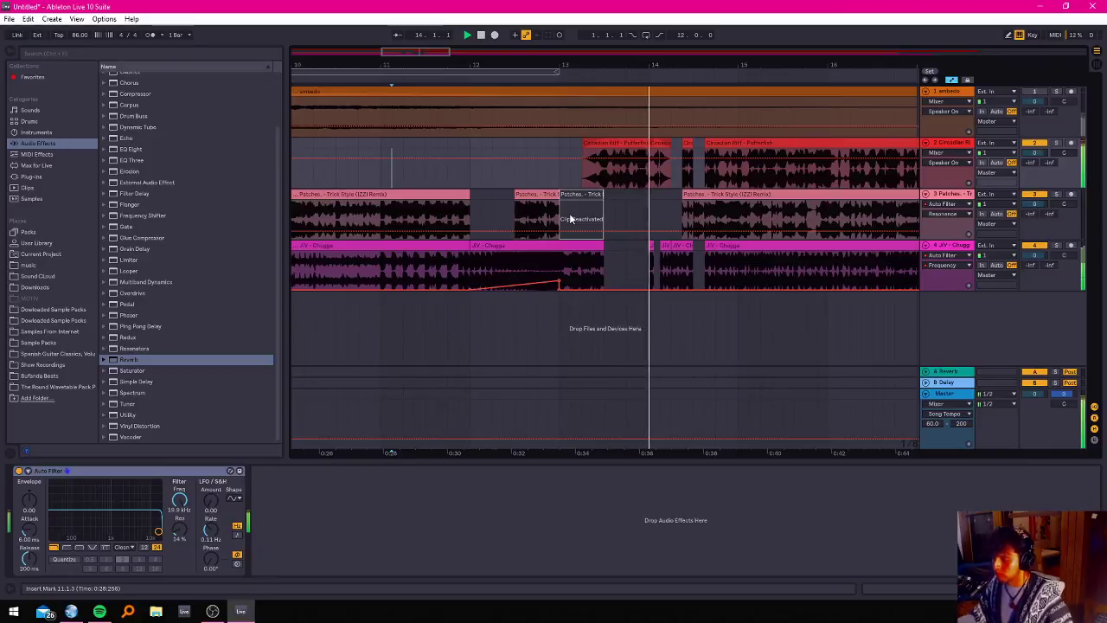
key(space)
click(381, 178)
key(space)
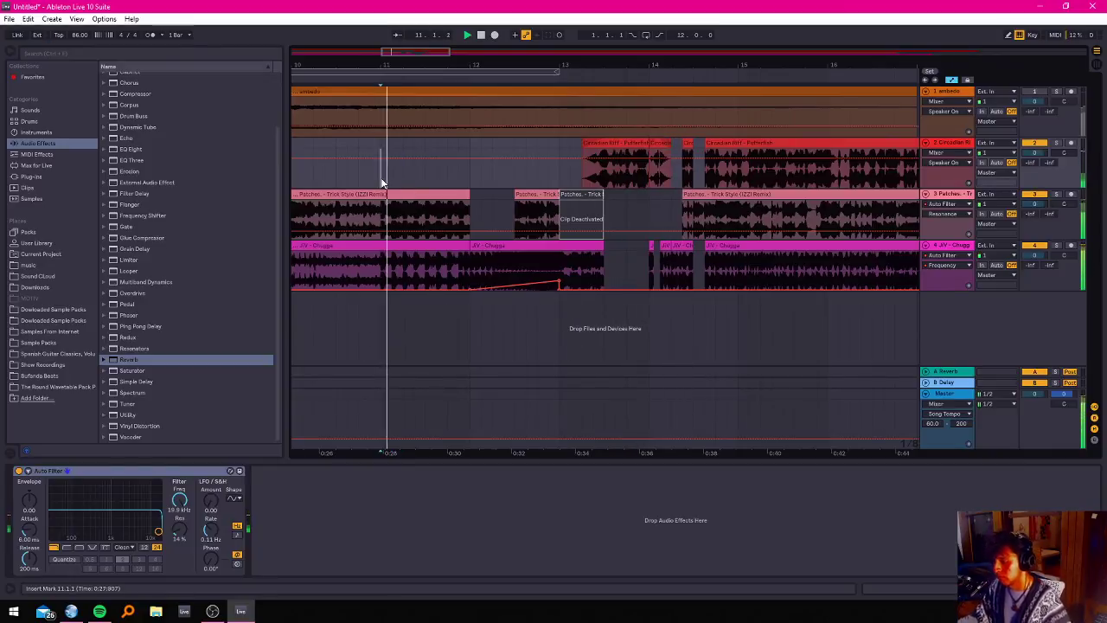
click(523, 193)
key(Return)
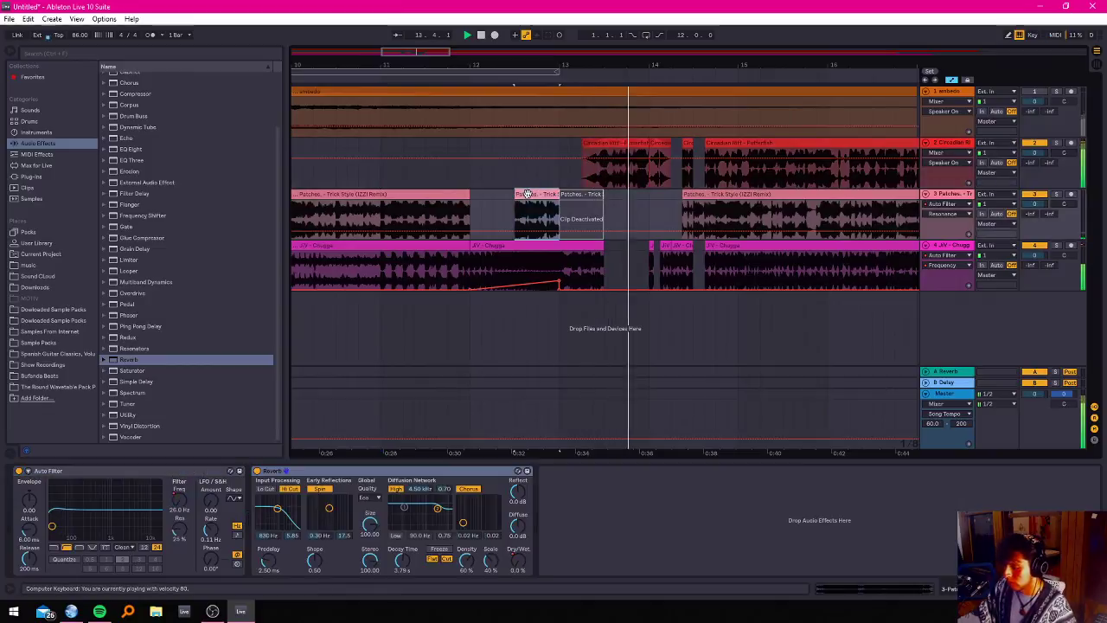
Trim the start of the first Circadian Riff clip to 13.2.3 and add a fade-in ending around 13.3.
drag(585, 145, 594, 147)
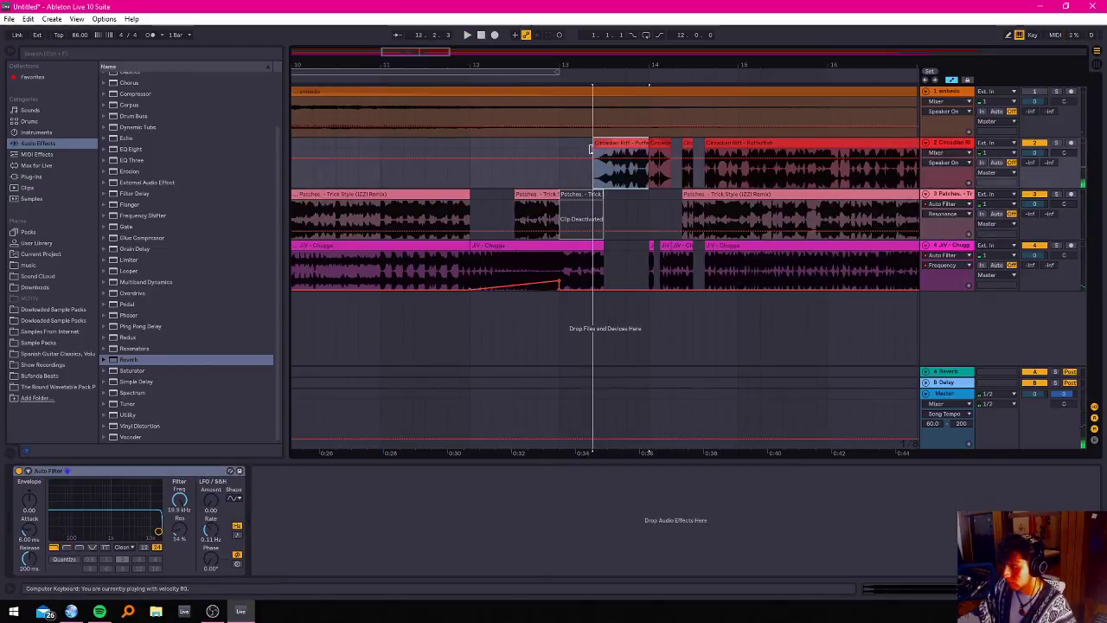
key(space)
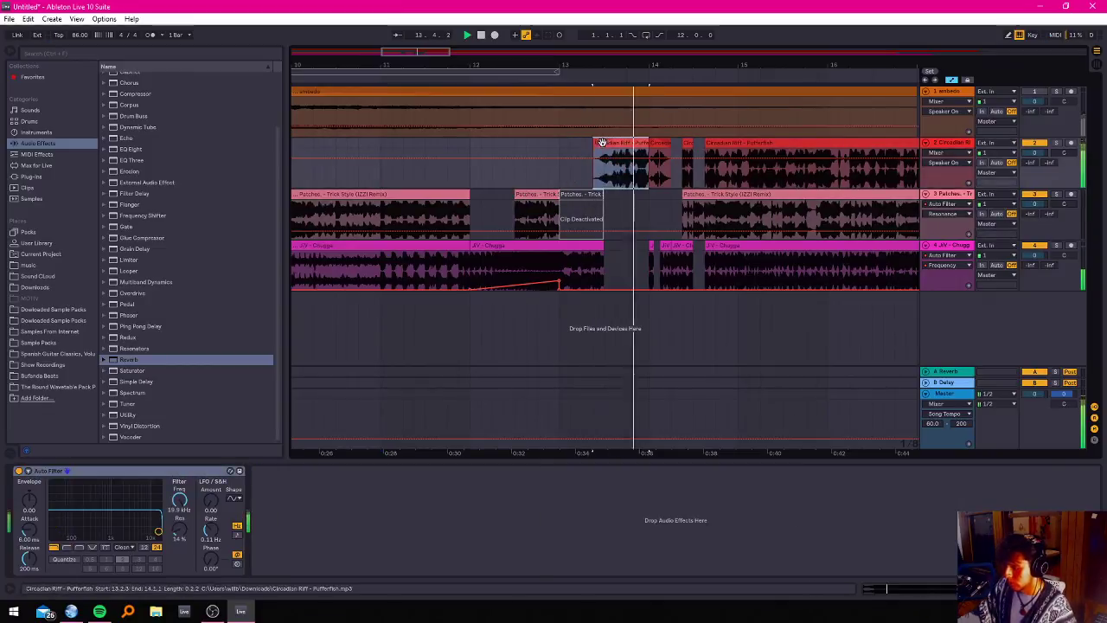
scroll(606, 164, up, 3)
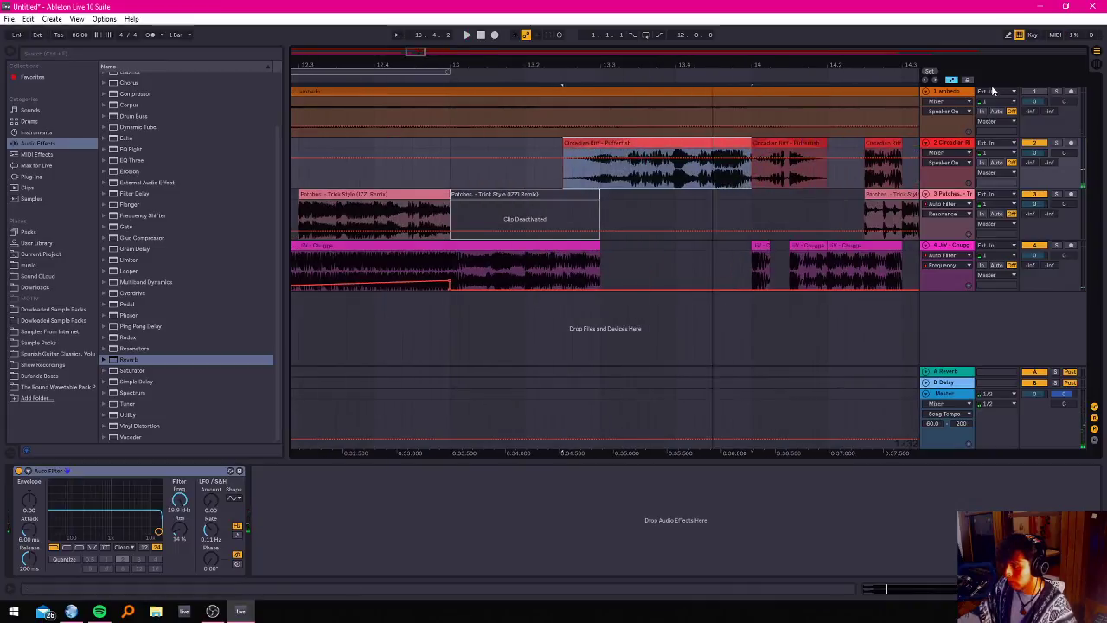
click(951, 80)
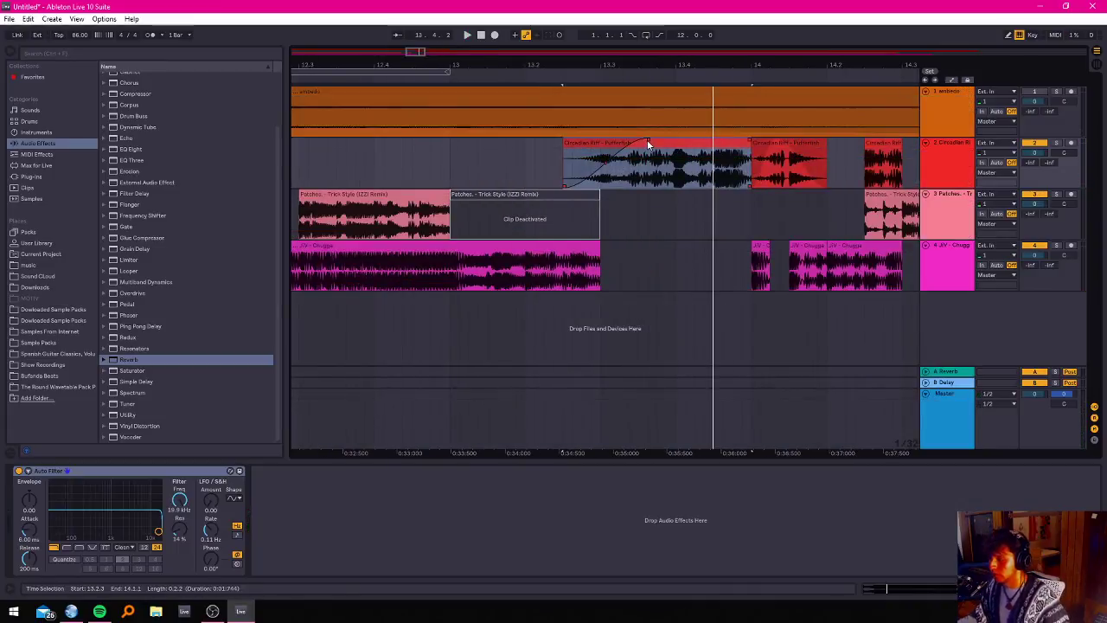
click(605, 140)
key(space)
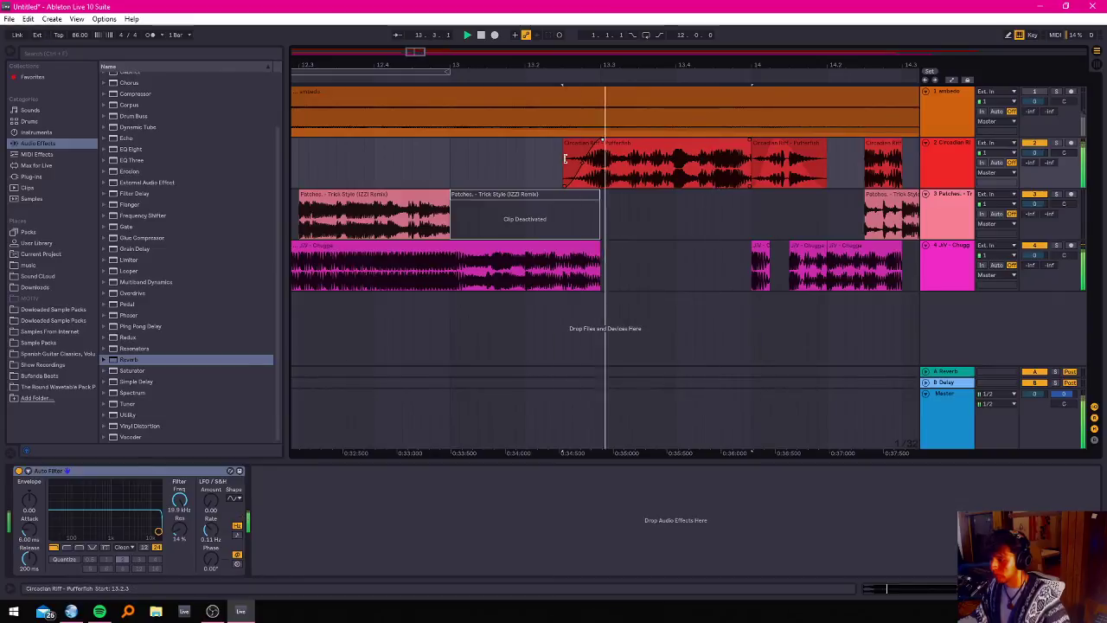
Add a short fade-in to the start of the Patches clip at 12.3.1 and audition it.
scroll(408, 178, down, 3)
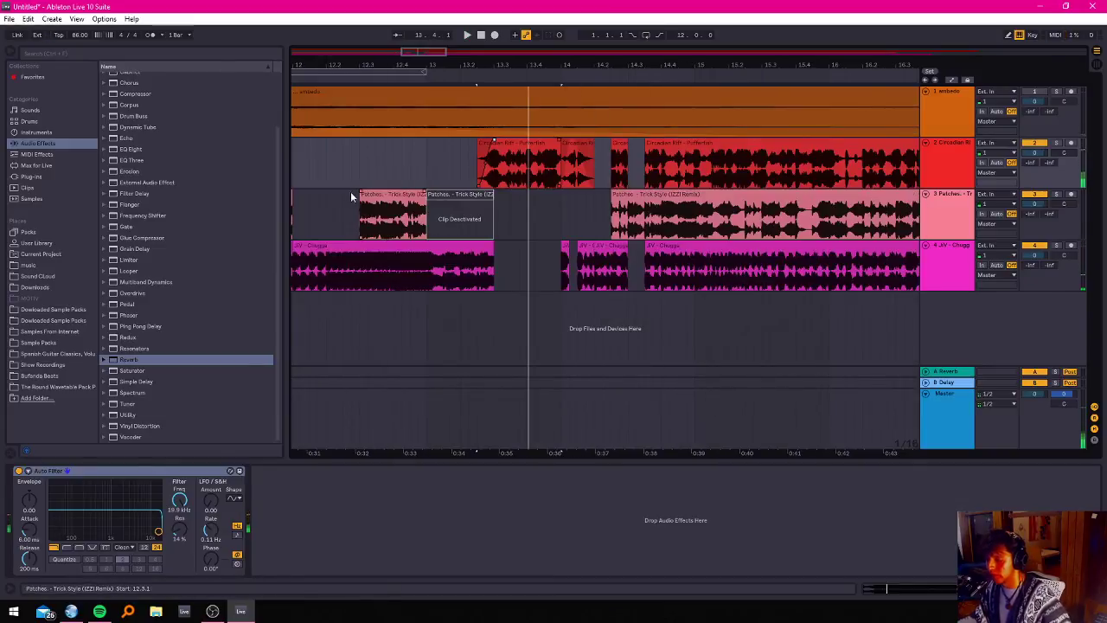
scroll(335, 196, up, 3)
click(523, 233)
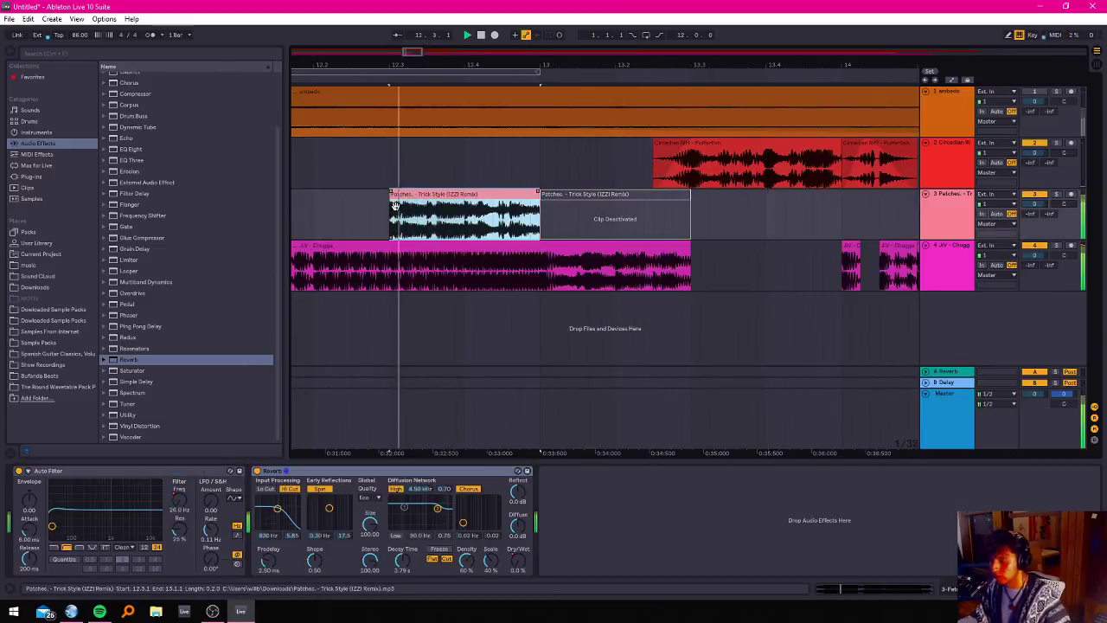
key(space)
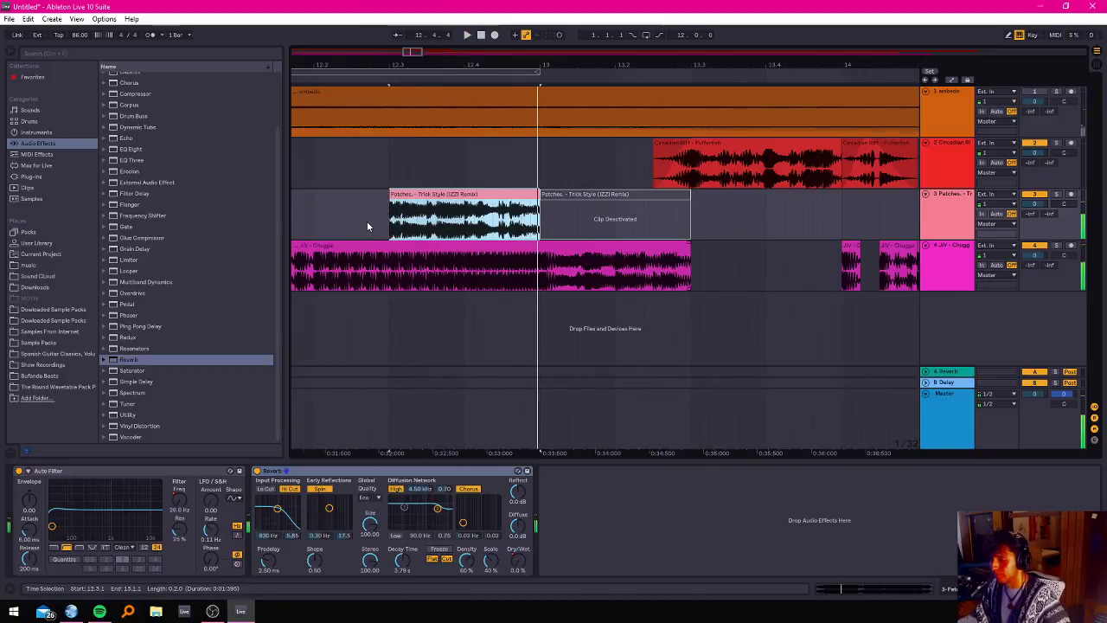
scroll(367, 220, up, 5)
scroll(367, 221, down, 3)
drag(400, 197, 395, 222)
click(322, 221)
key(space)
key(space)
scroll(383, 256, down, 10)
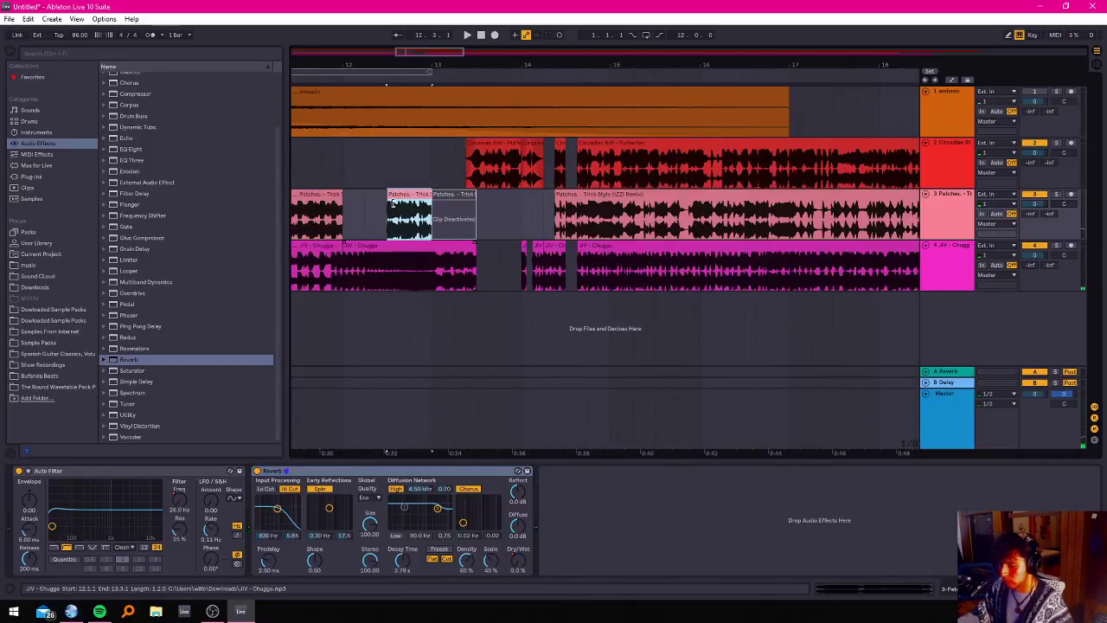
scroll(322, 173, up, 10)
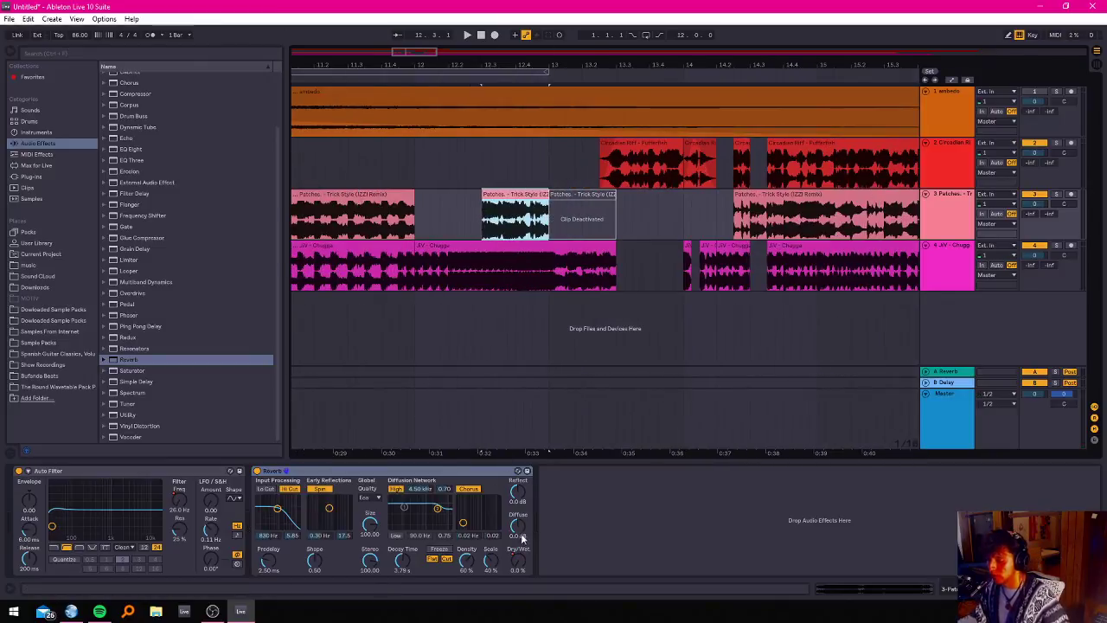
Raise the bar 13 peak of the Chugga Auto Filter Frequency ramp and audition the transition from 11.4.1.
click(235, 490)
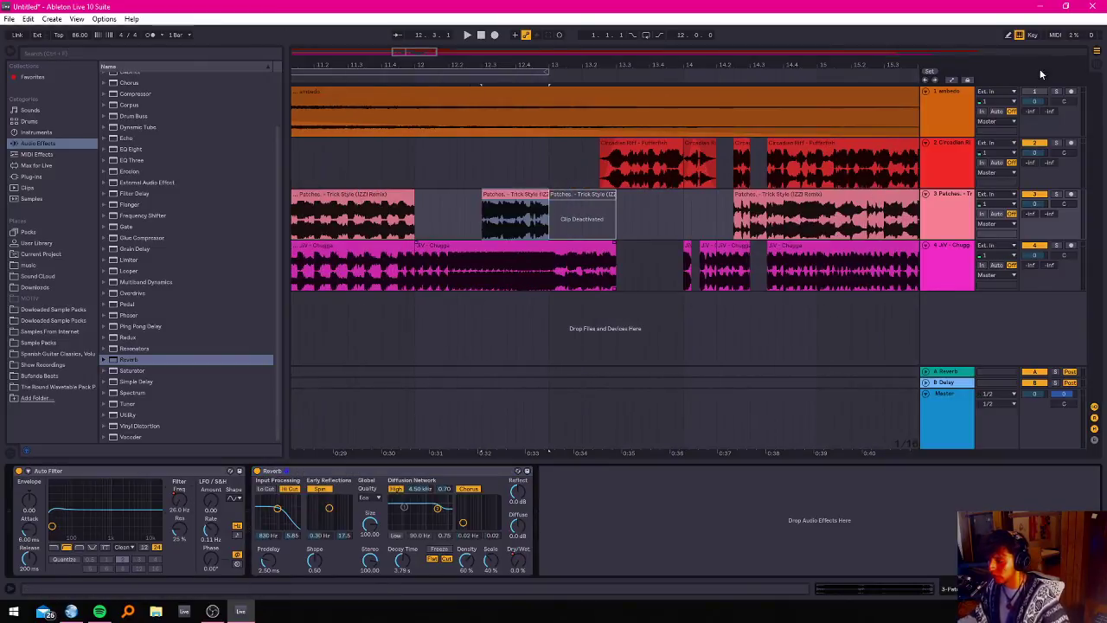
click(951, 79)
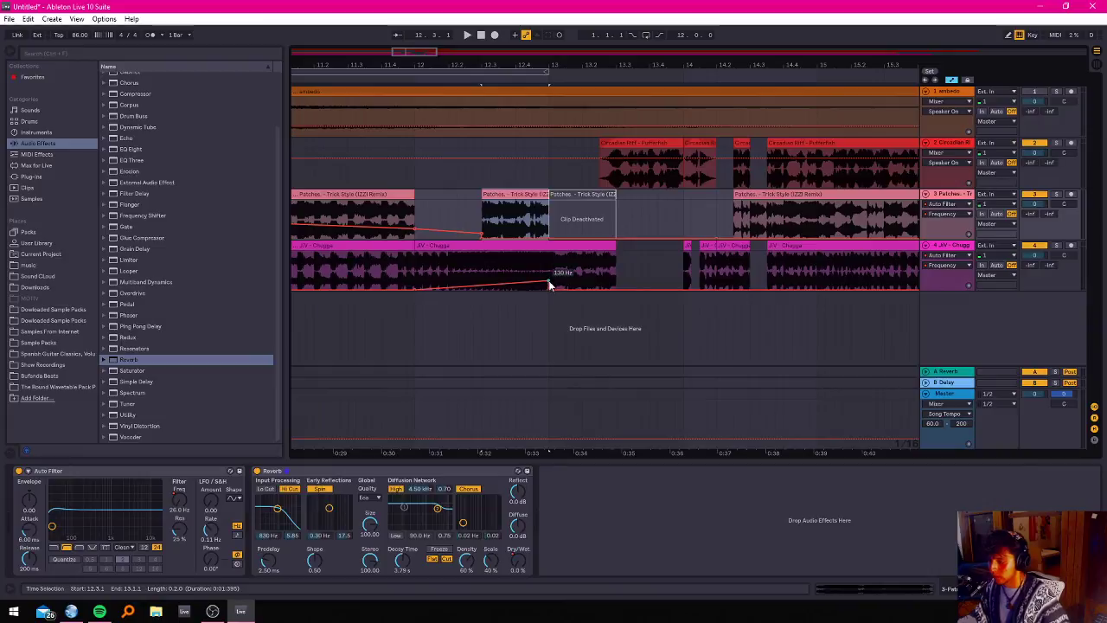
drag(550, 282, 546, 271)
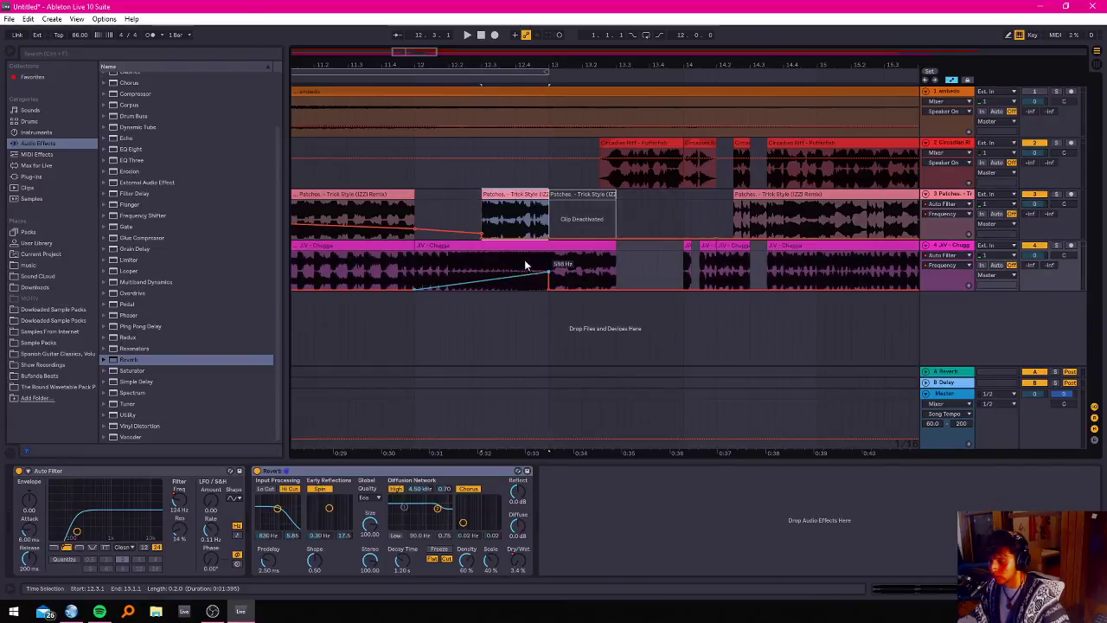
click(448, 280)
key(space)
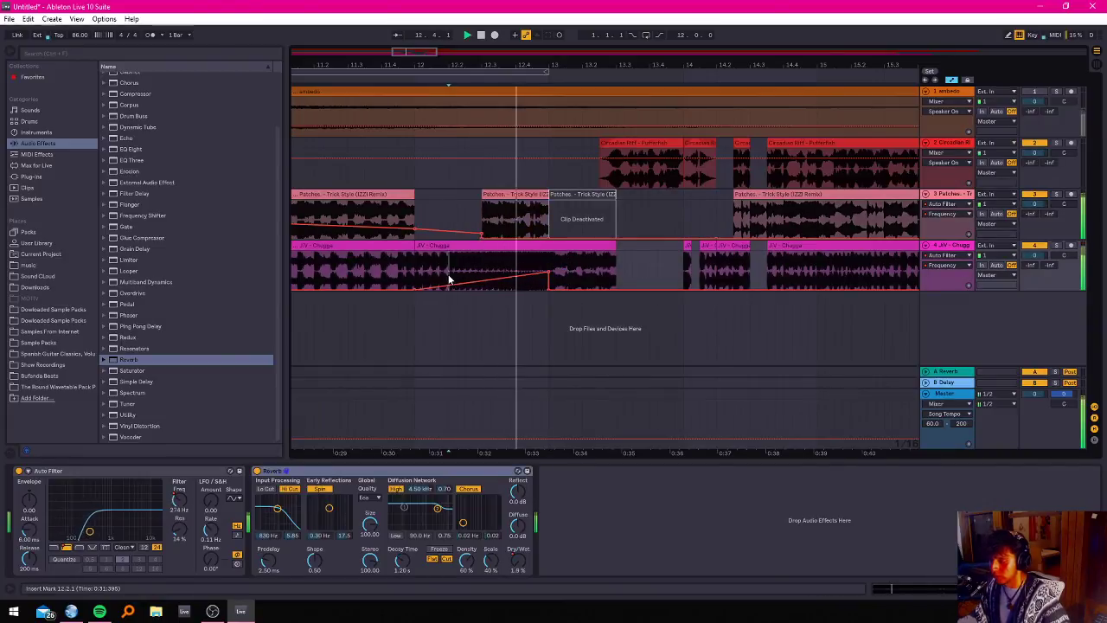
click(381, 276)
key(space)
key(space)
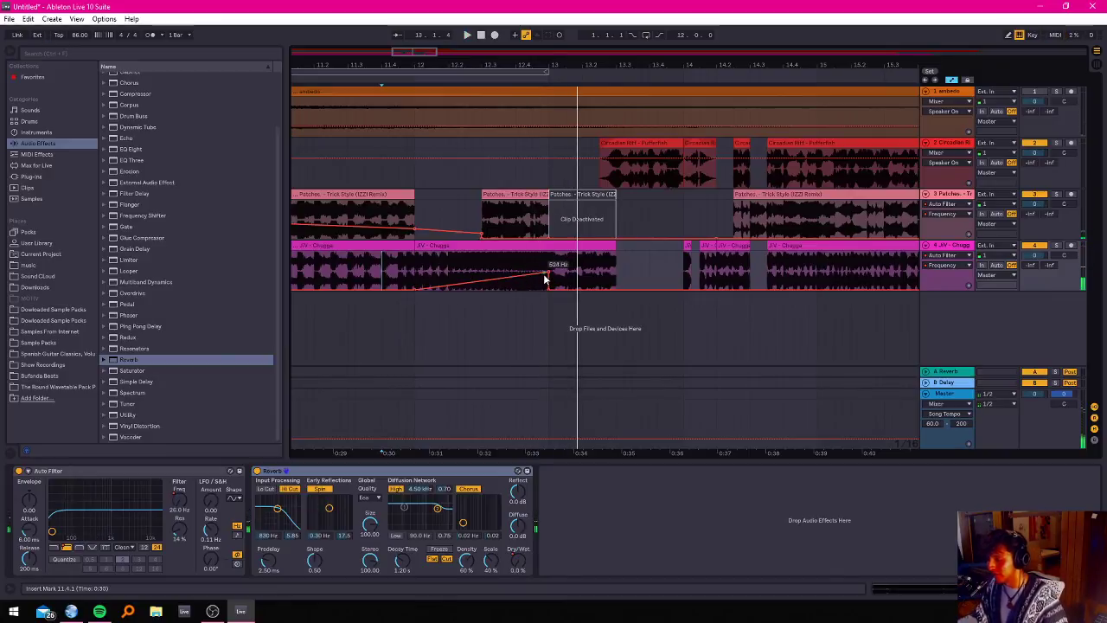
Nudge the Chugga filter Frequency peak at bar 13 slightly higher and audition it from 11.3.1.
drag(550, 275, 550, 270)
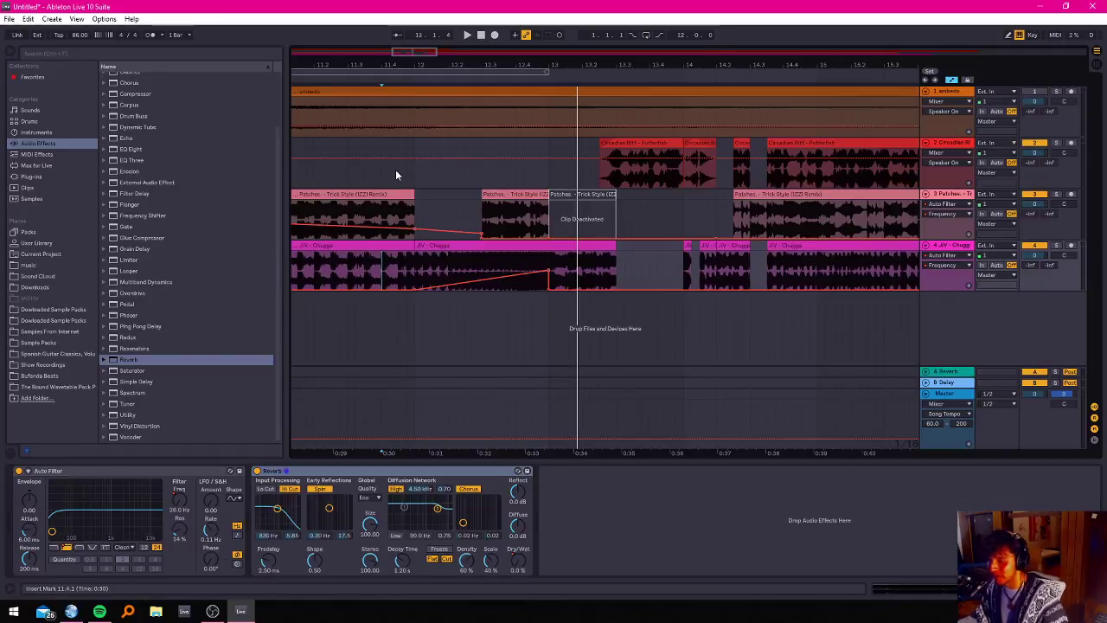
scroll(396, 169, down, 5)
click(372, 265)
key(space)
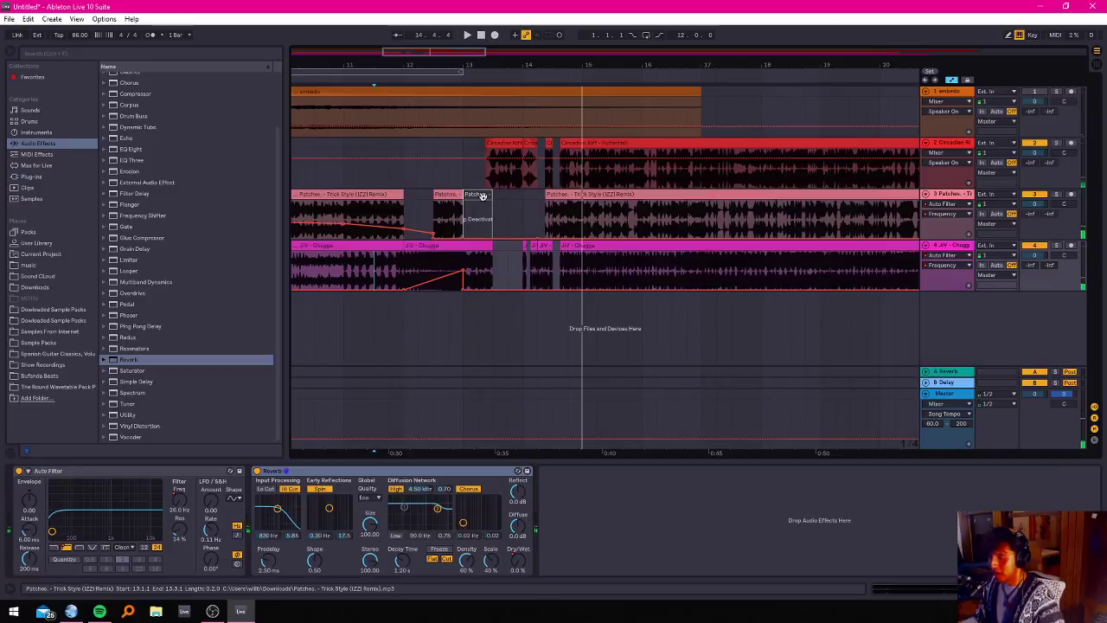
Examine the clip layout around bars 11–16 and across the whole arrangement.
click(509, 180)
key(plus)
key(plus)
key(plus)
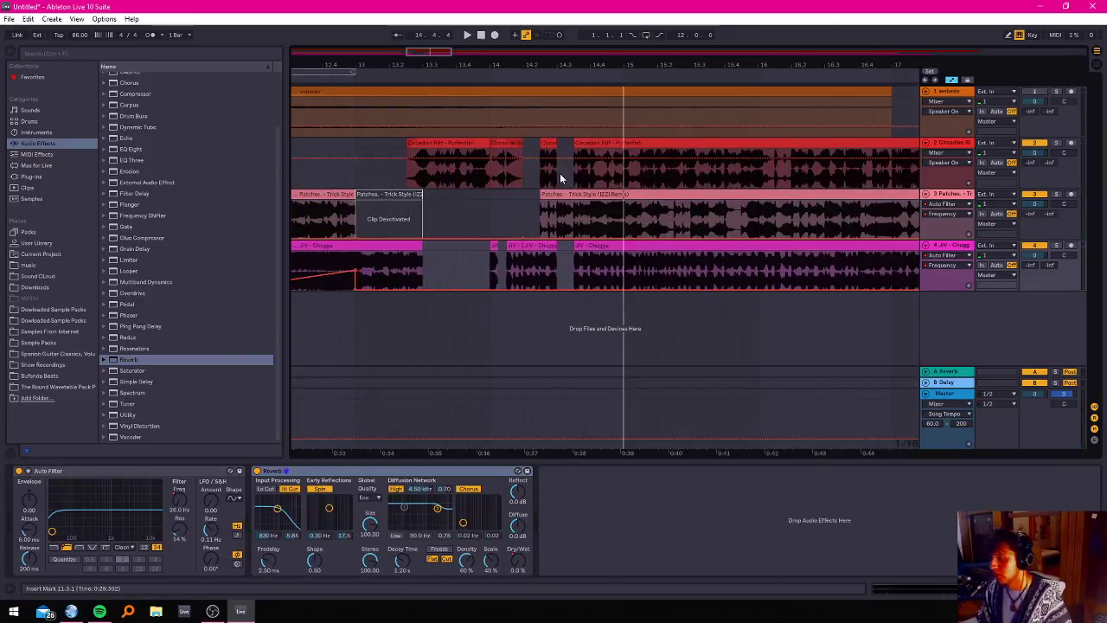
scroll(551, 208, down, 3)
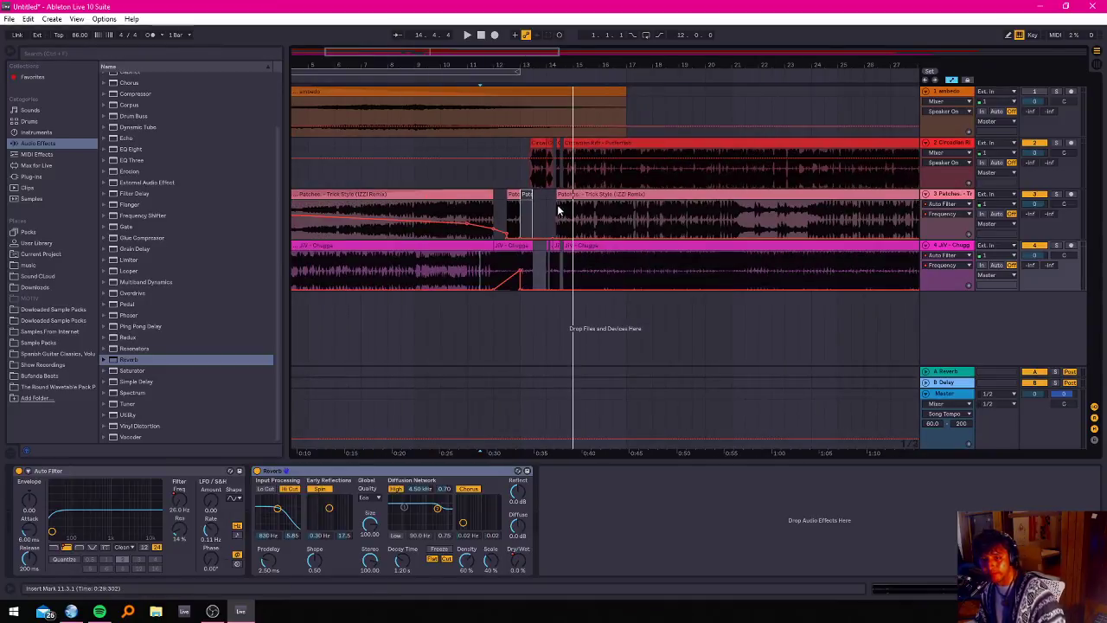
scroll(519, 181, down, 3)
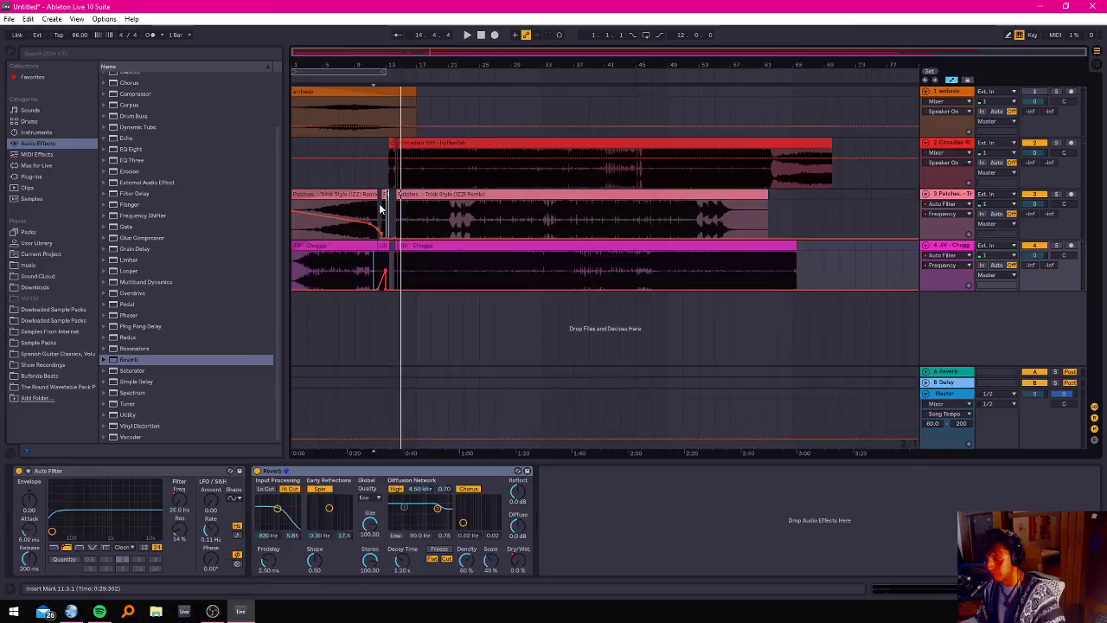
scroll(384, 206, up, 5)
scroll(386, 204, up, 5)
scroll(379, 199, down, 2)
scroll(337, 194, up, 3)
scroll(321, 177, up, 2)
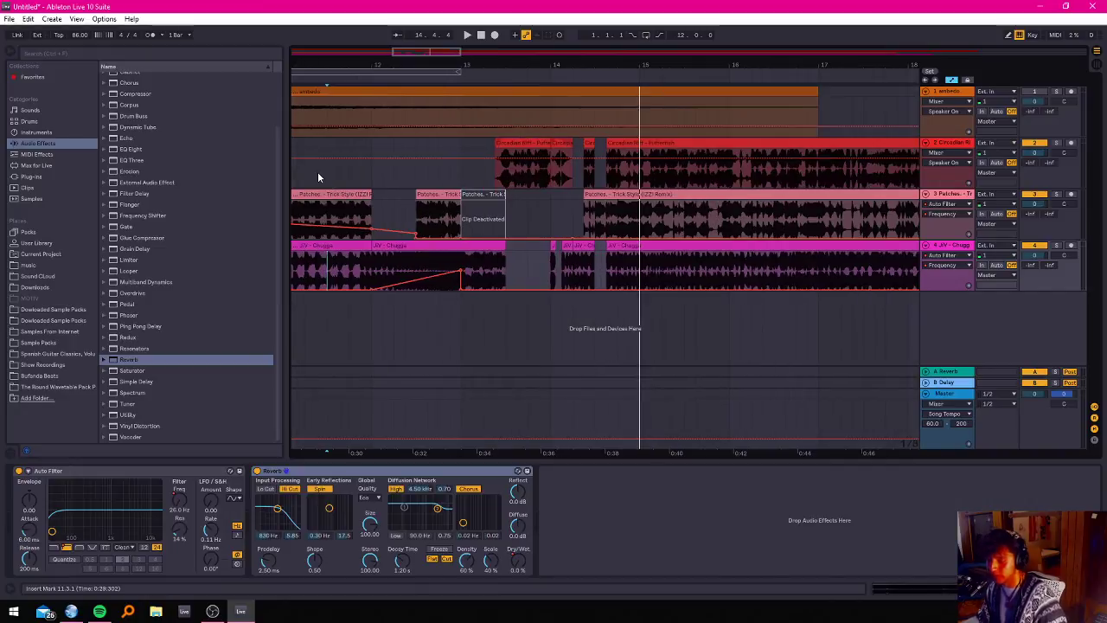
scroll(317, 171, down, 2)
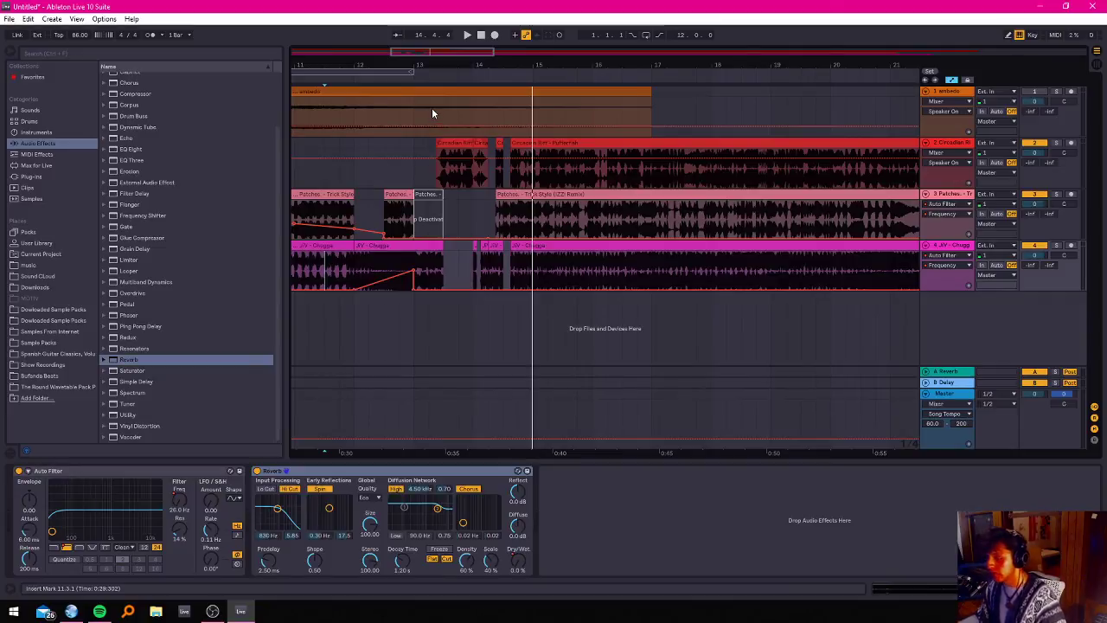
scroll(432, 108, down, 2)
scroll(453, 220, up, 1)
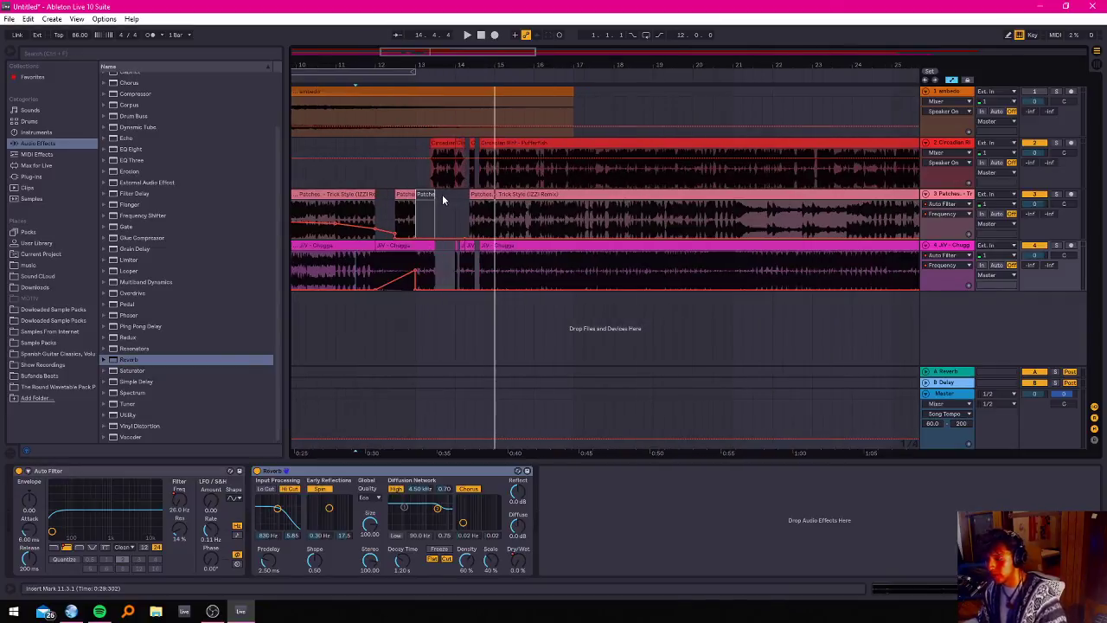
scroll(440, 195, down, 1)
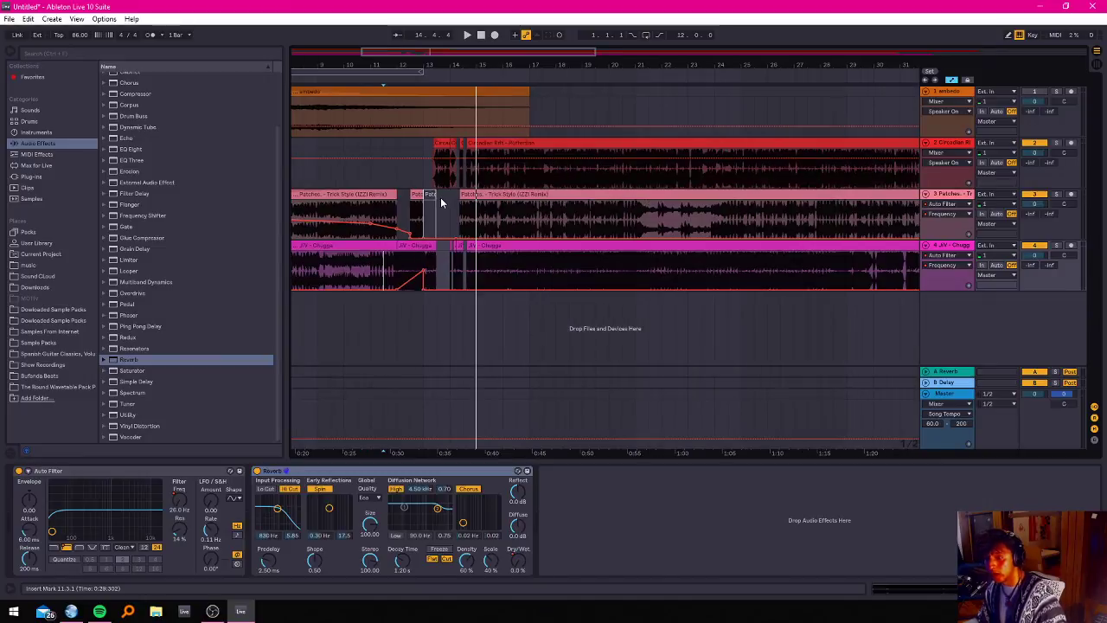
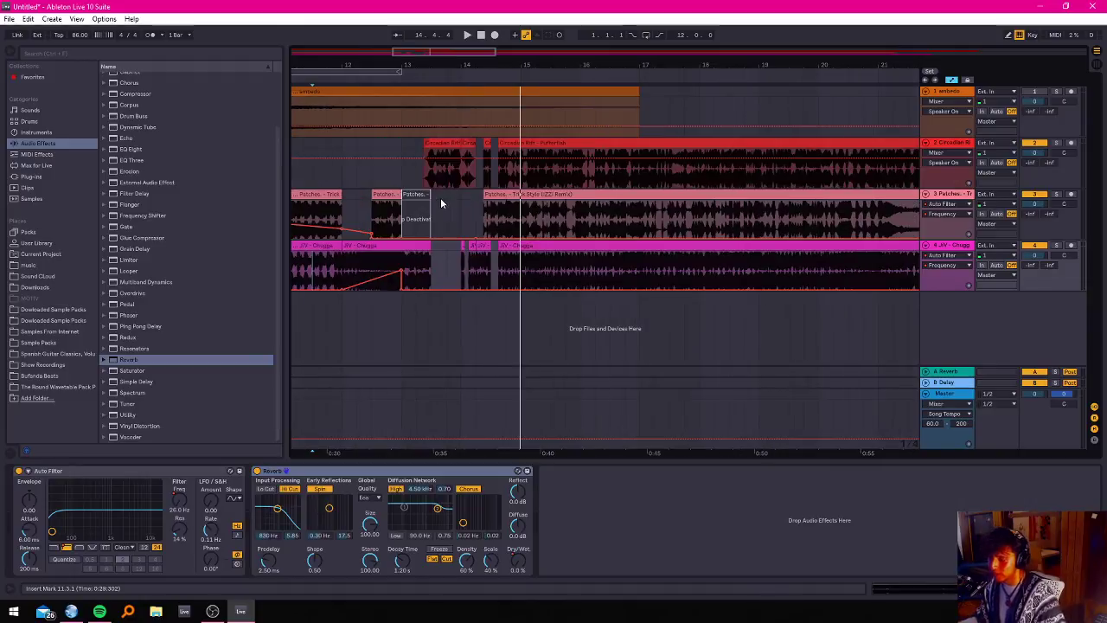
Audition the mix of all tracks from 13.2.3 into bar 14.
scroll(440, 198, up, 5)
click(398, 223)
key(space)
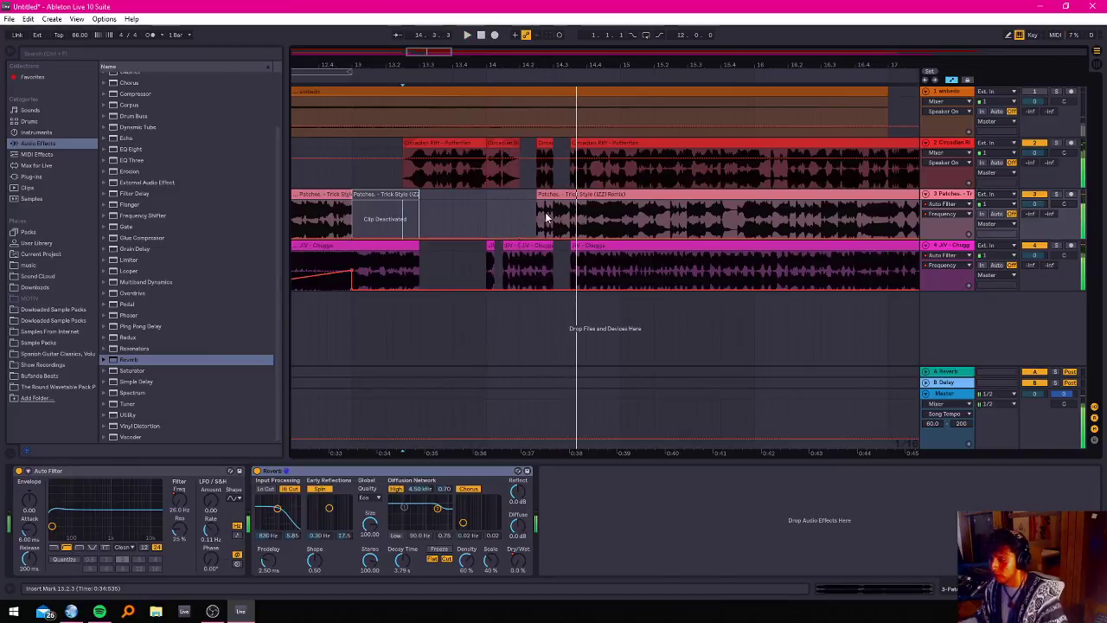
key(space)
Solo the Circadian Riff and Patches tracks in turn to audition their audio from 14.2.3.
click(546, 145)
scroll(545, 186, up, 1)
scroll(544, 186, up, 2)
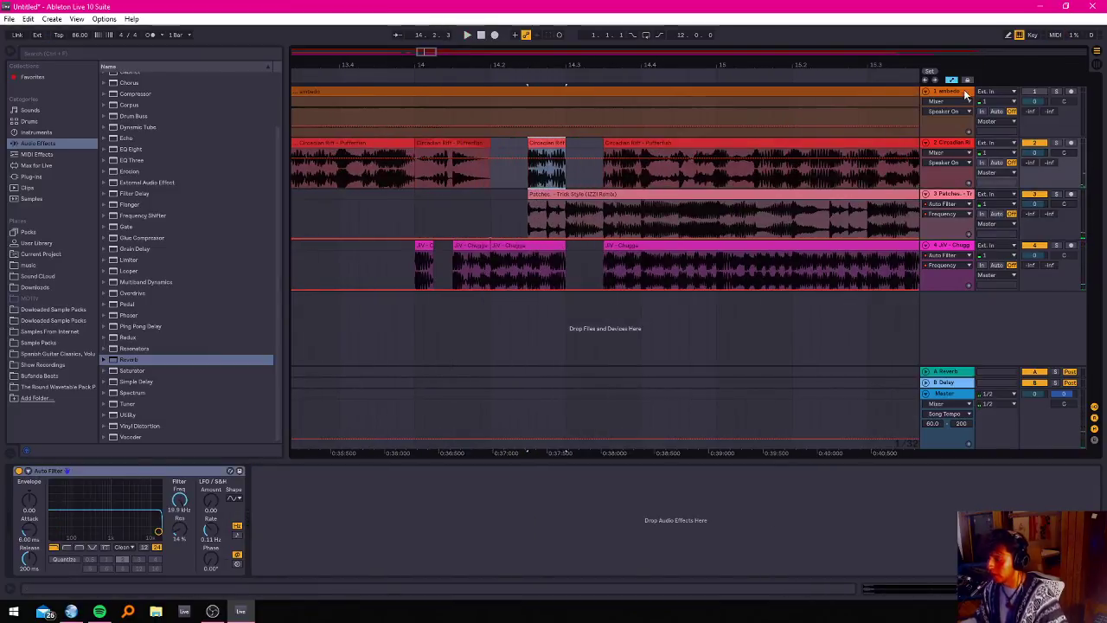
click(1056, 142)
key(space)
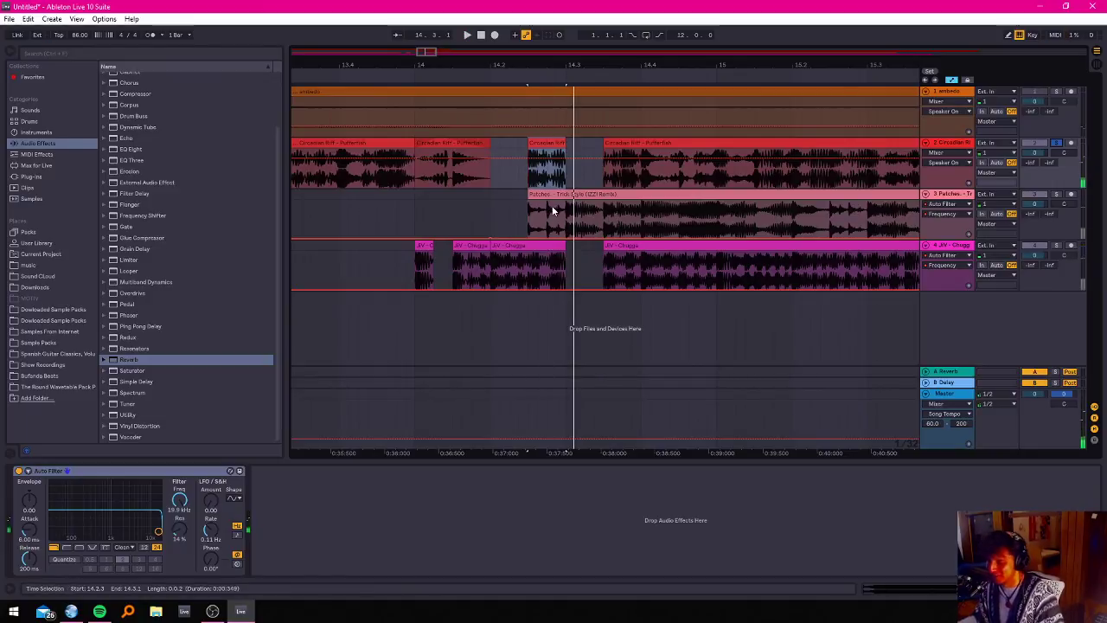
click(1057, 194)
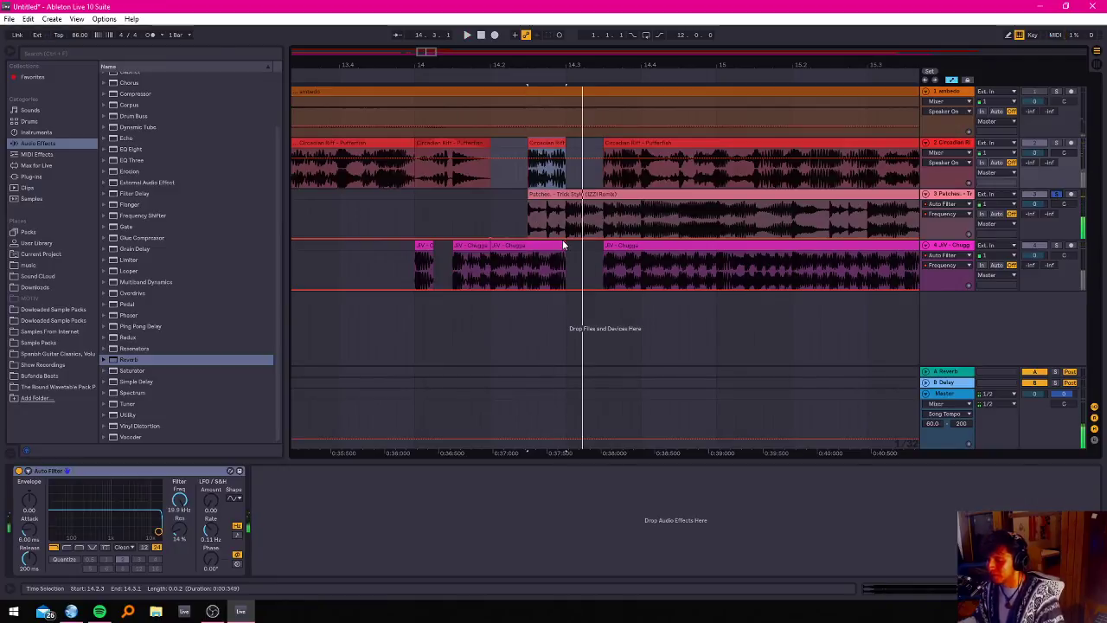
Trim the end of the Chugga clip back to 14.2.3 and audition it with all tracks unsoloed.
drag(560, 245, 529, 245)
click(463, 213)
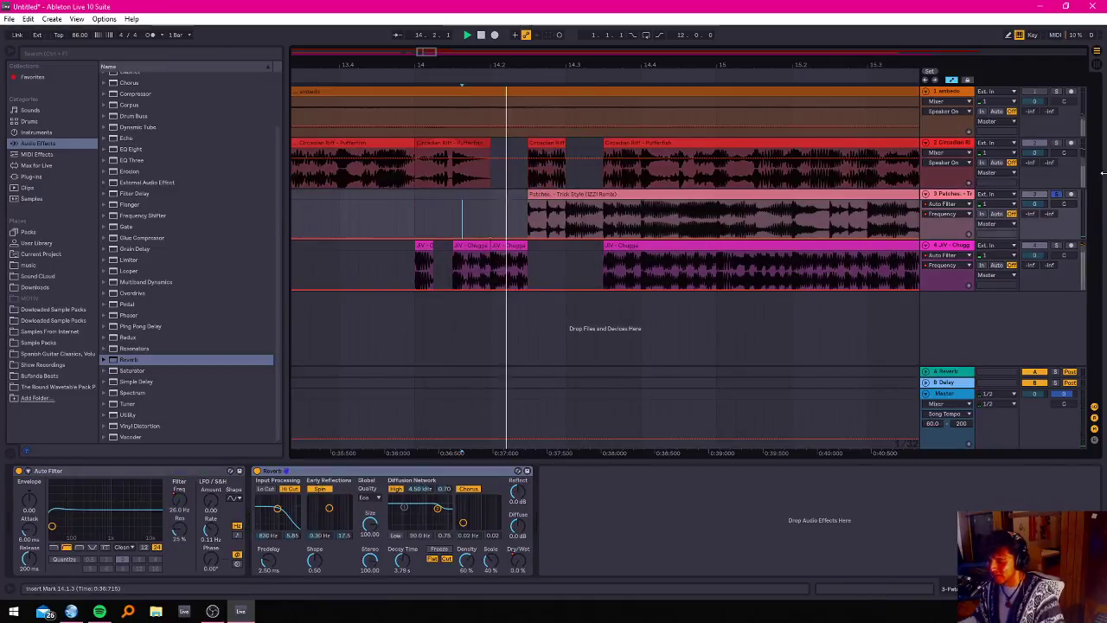
key(space)
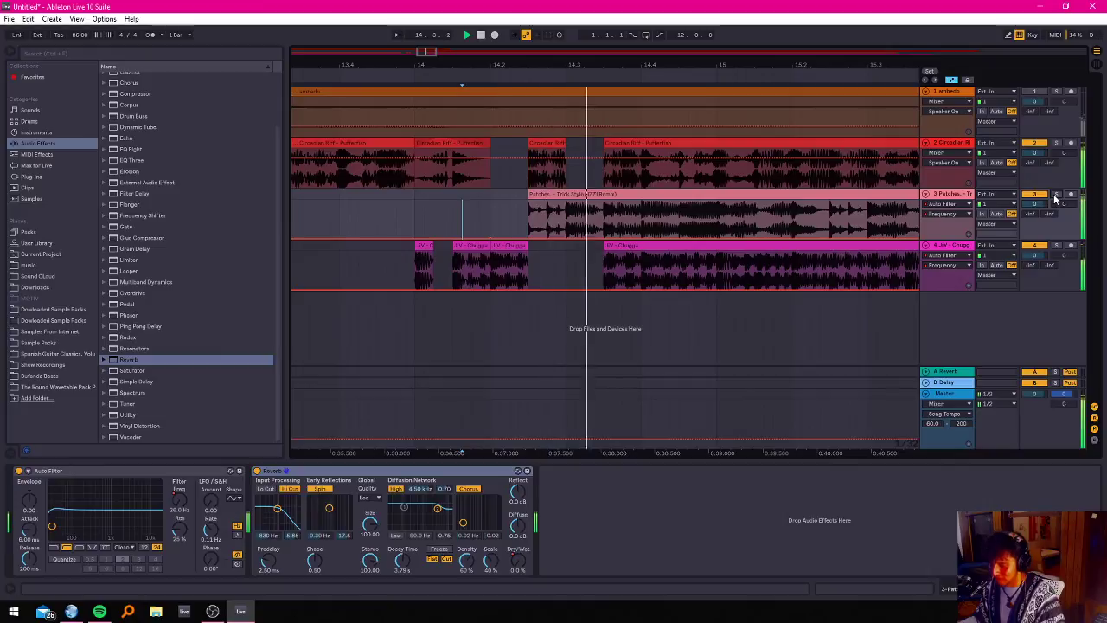
click(452, 222)
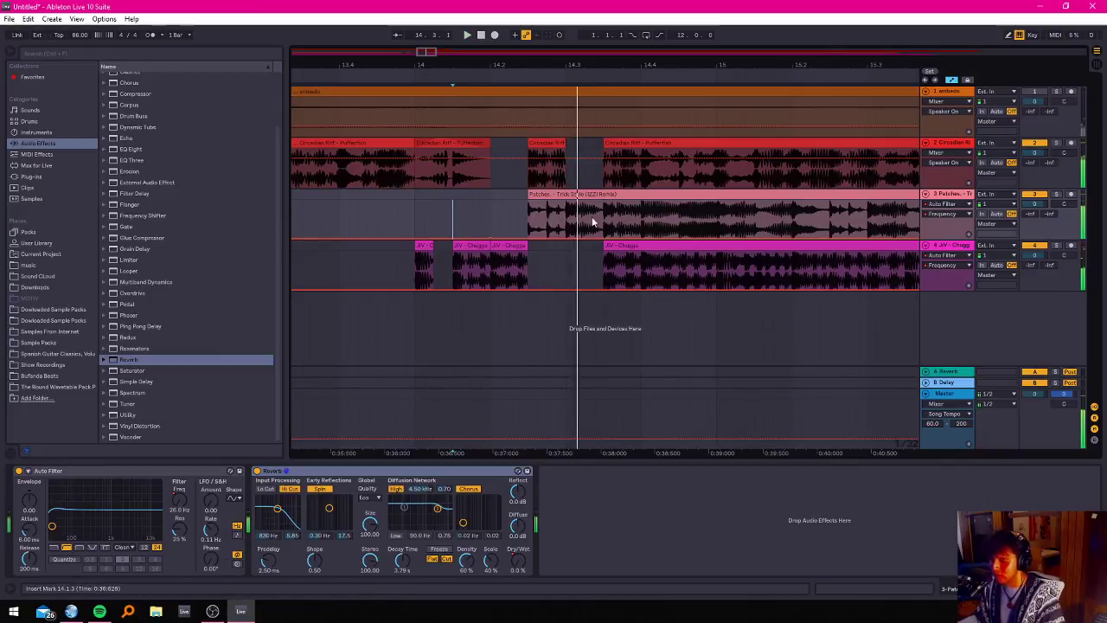
click(403, 209)
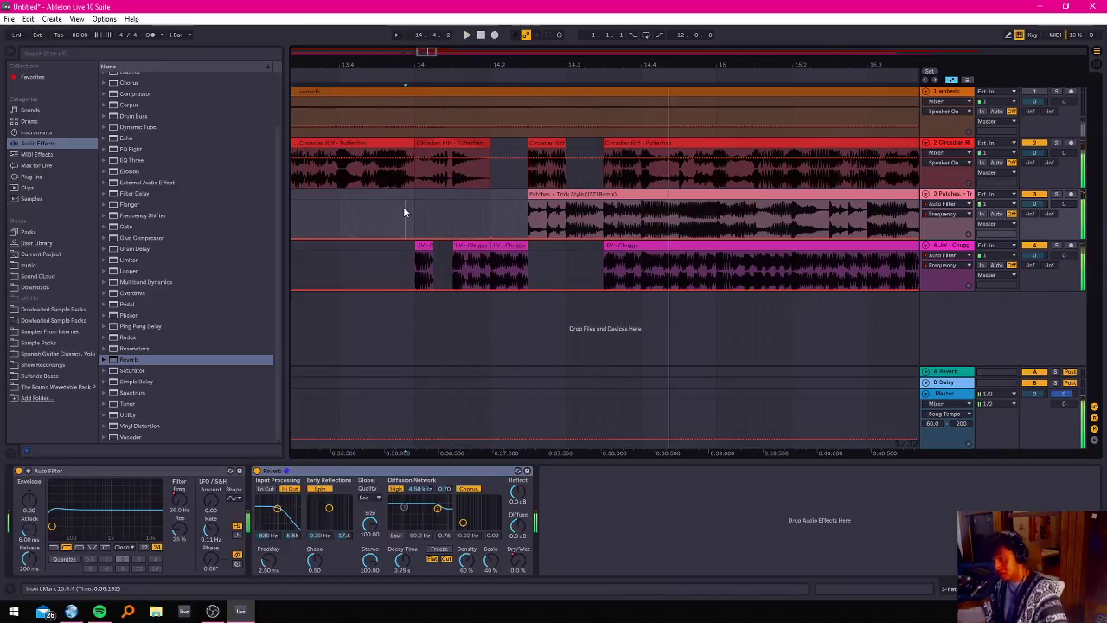
Delete the section of the Circadian Riff clip between 14.3.3 and 14.4.1.
drag(603, 227, 645, 159)
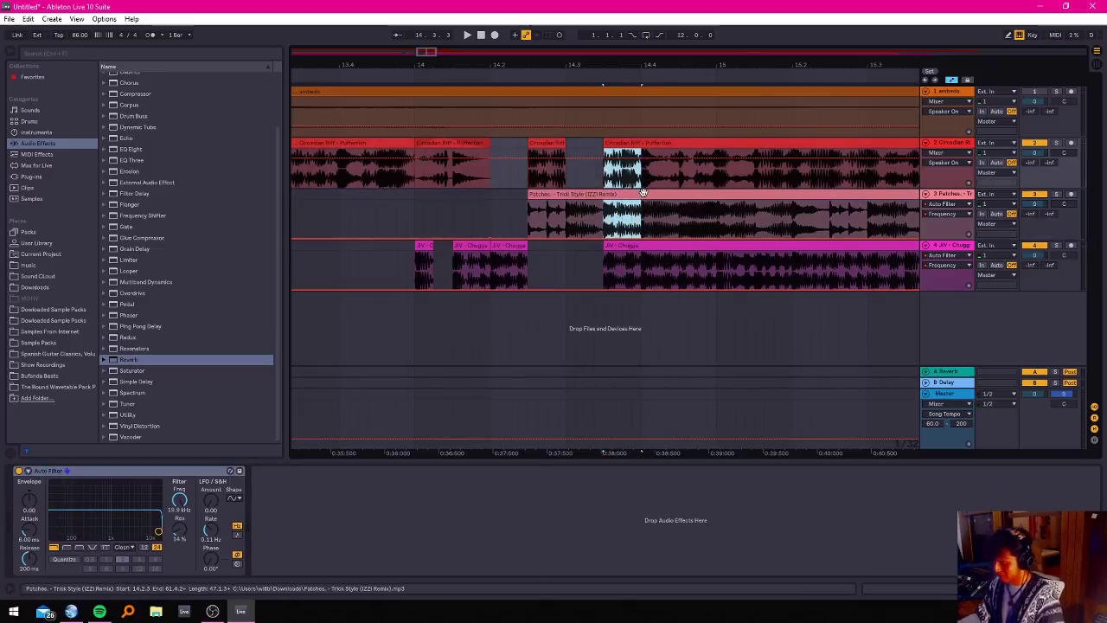
click(632, 185)
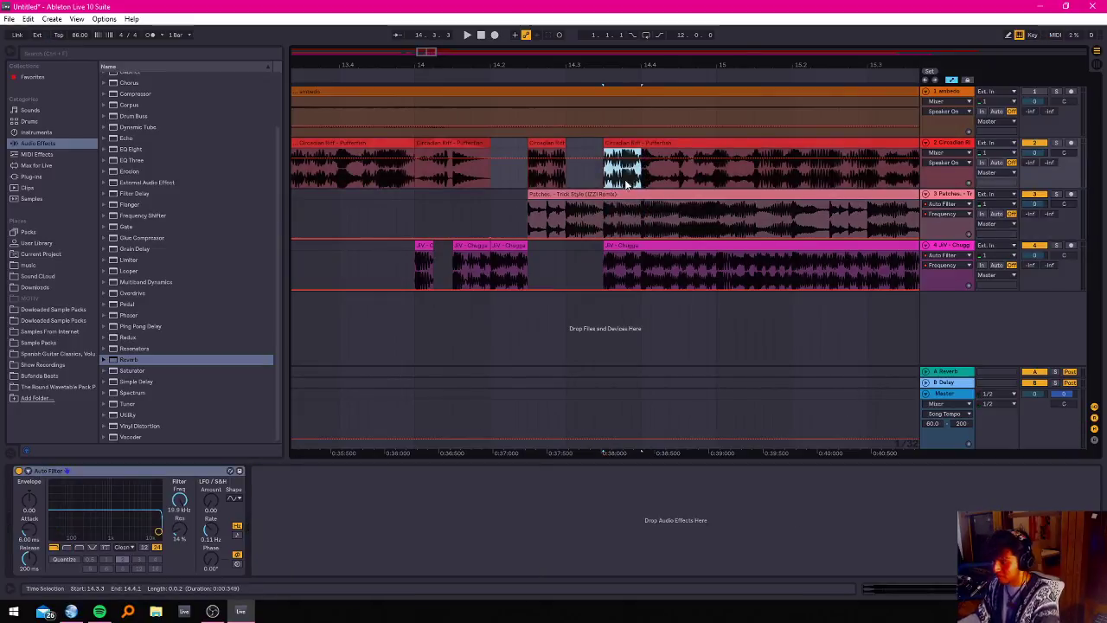
click(620, 144)
drag(606, 152, 642, 140)
key(Delete)
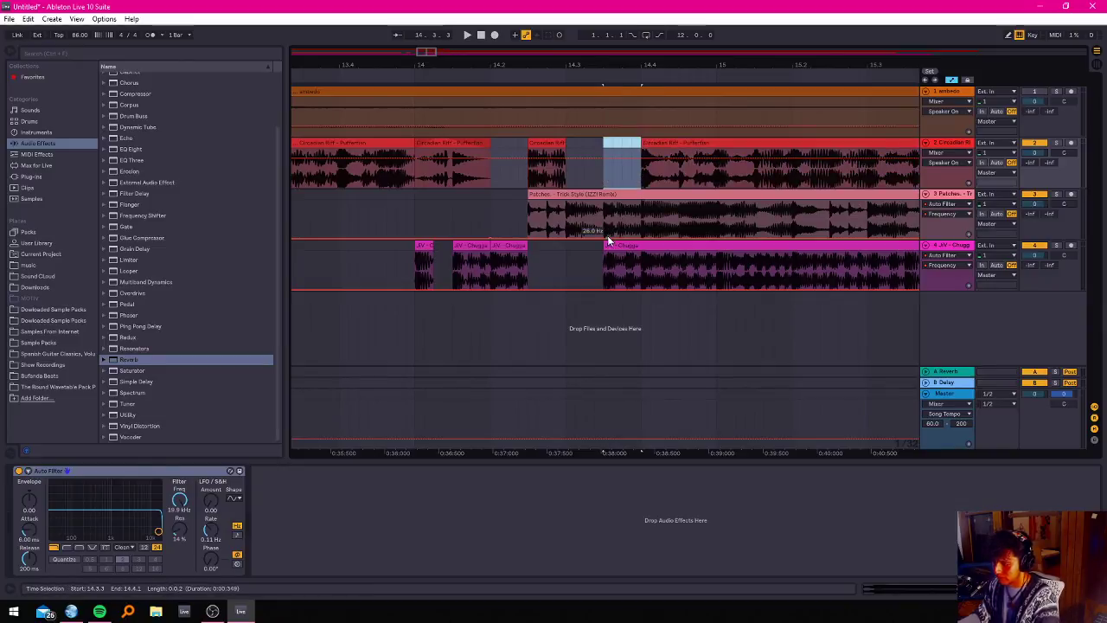
Delete the Patches clip section between 14.3.3 and 14.4.1 and audition the edit from 14.2.2.
drag(605, 221, 635, 194)
key(Delete)
click(510, 208)
key(space)
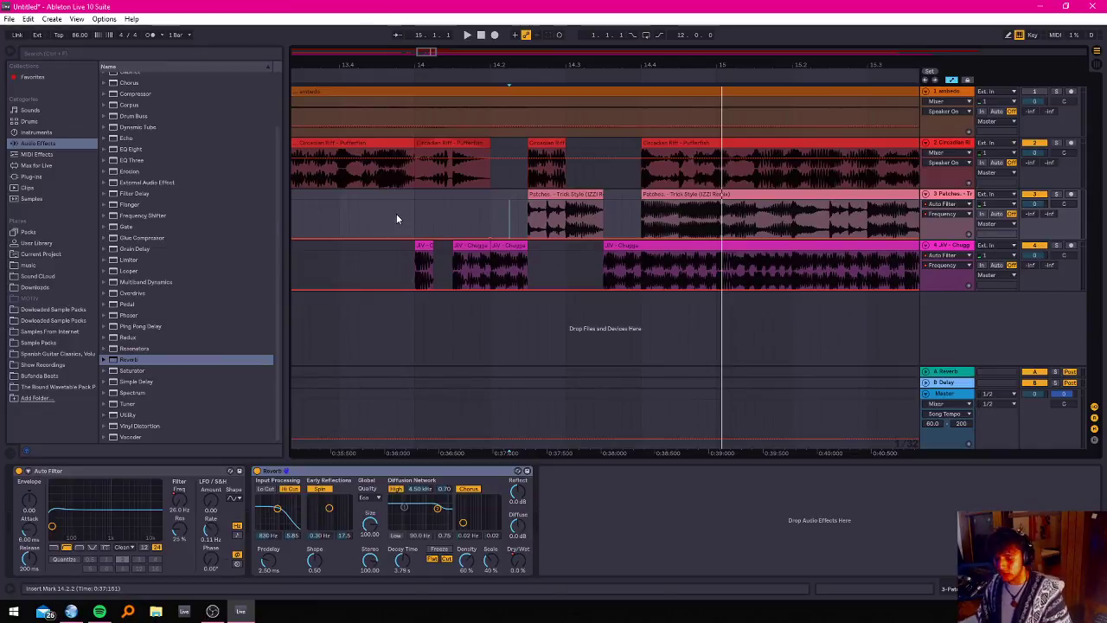
click(526, 215)
key(space)
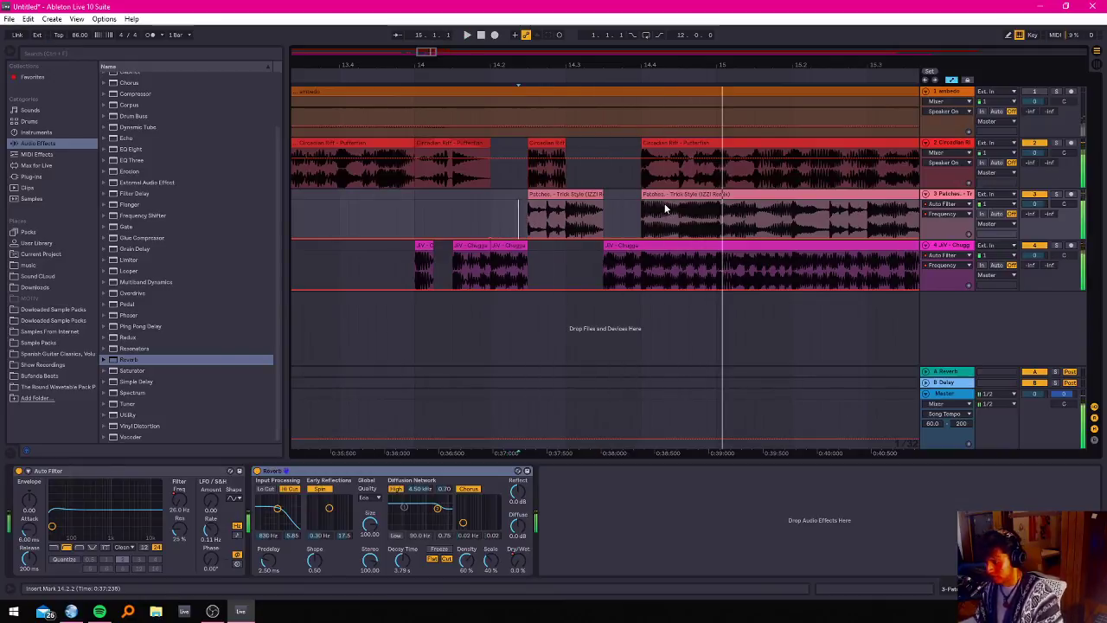
Split the Chugga clip at 14.4.3 and select the part from 14.3.3.
scroll(359, 157, right, 5)
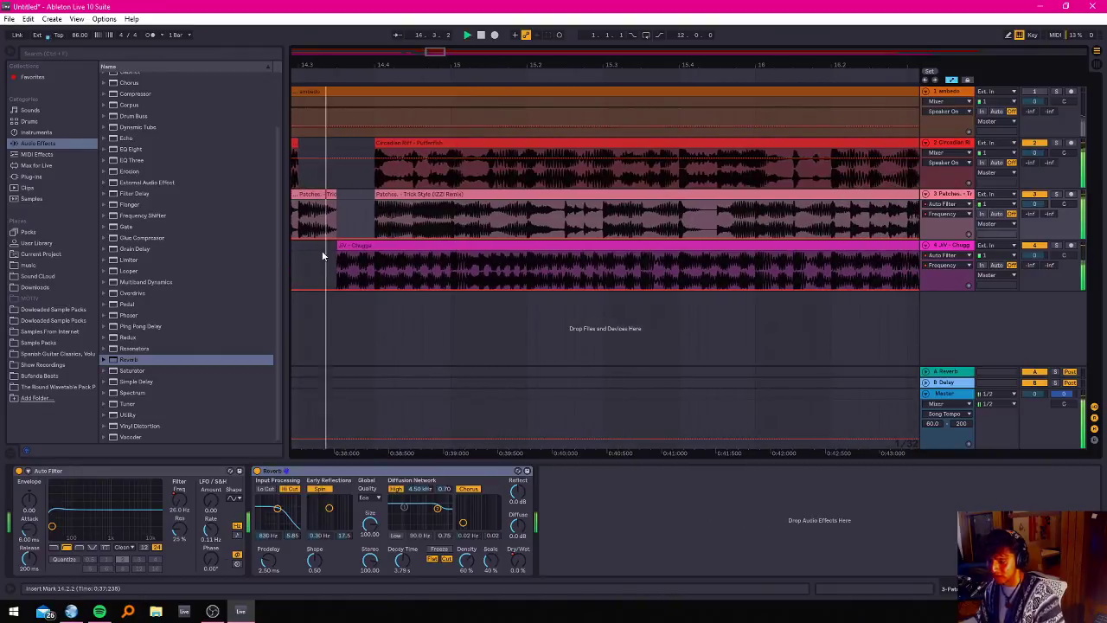
click(375, 256)
click(391, 257)
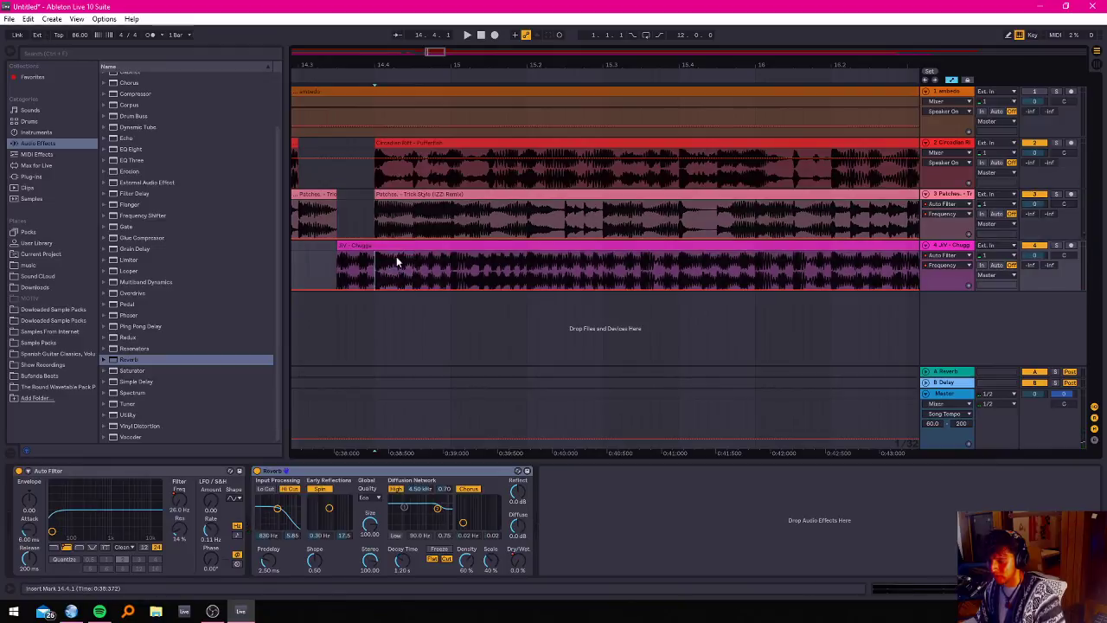
key(ctrl+e)
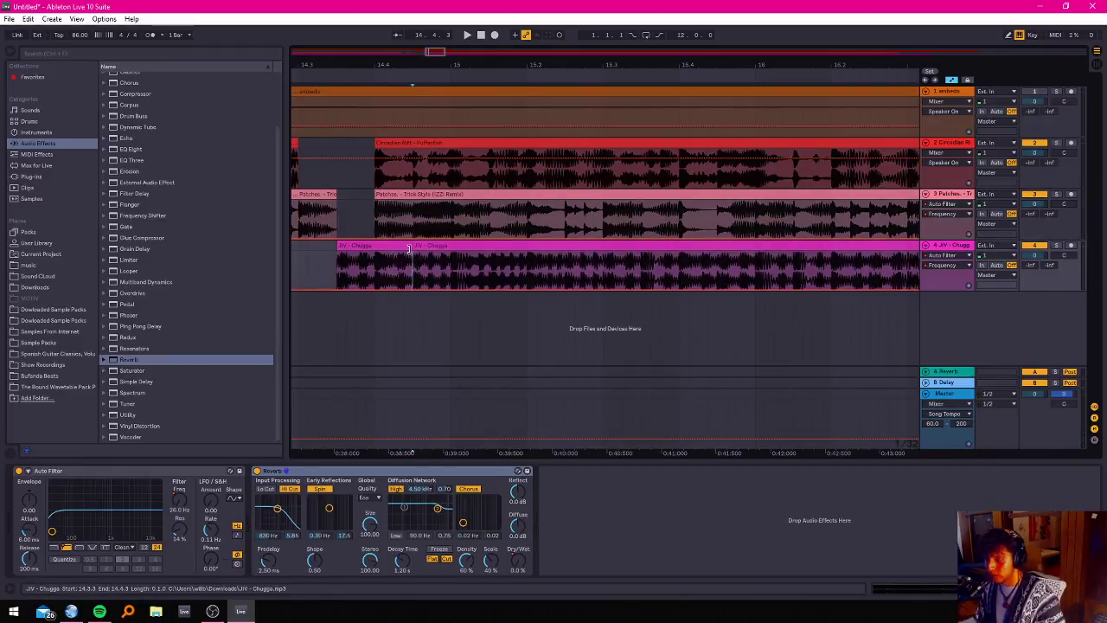
click(408, 248)
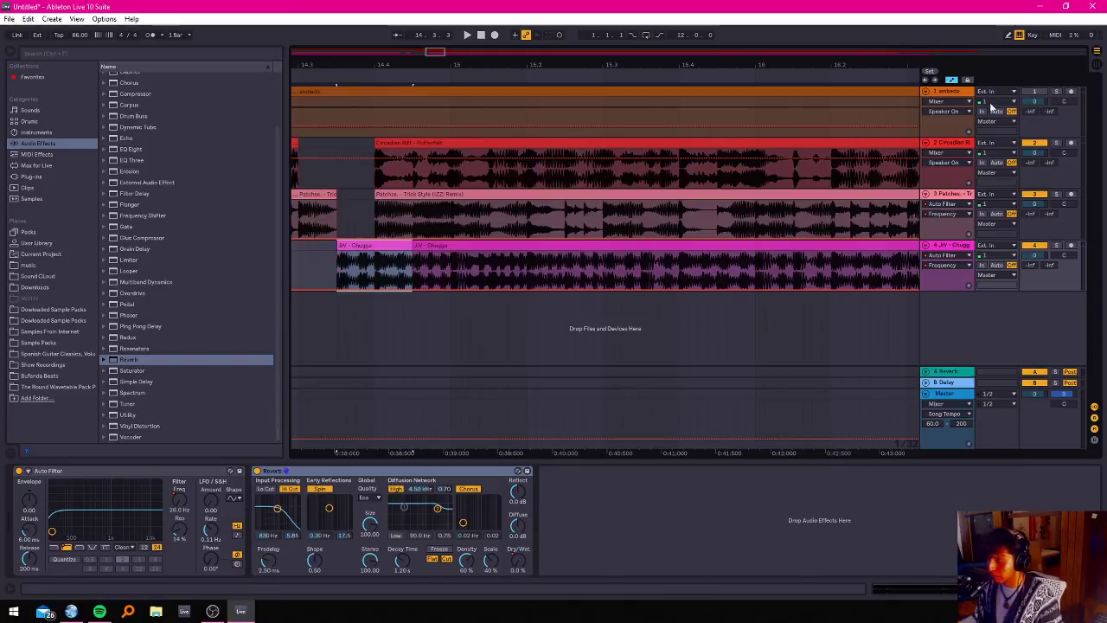
Add a fade from about 14.4.1 into the Chugga split at 14.4.3 and audition it.
click(952, 79)
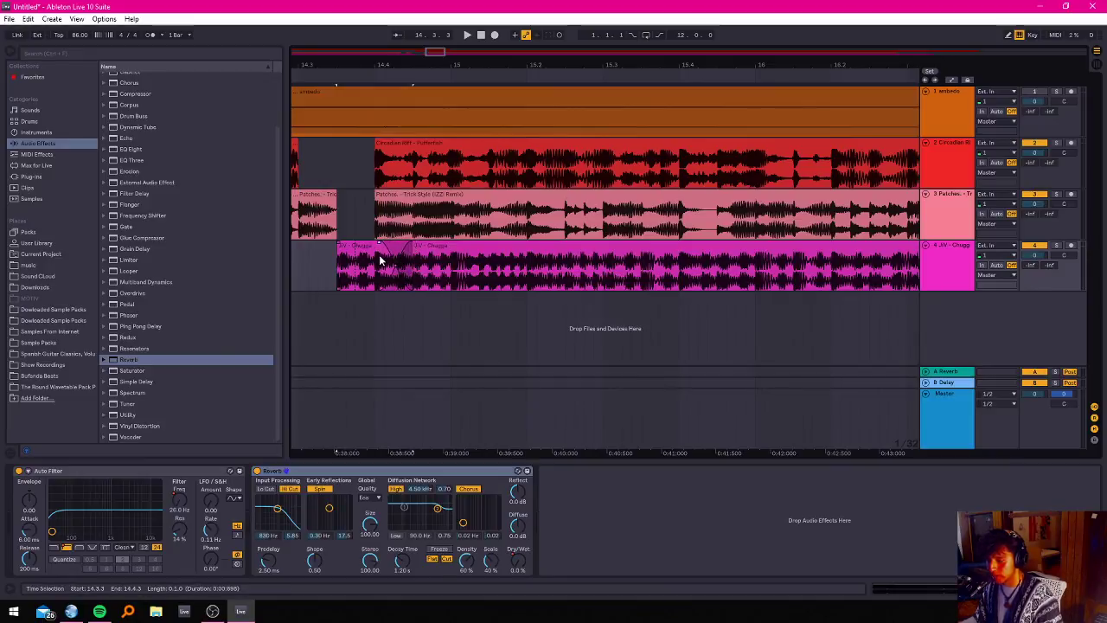
click(364, 283)
key(space)
Solo the Circadian Riff track and audition its clip from 14.4.1.
click(390, 142)
key(space)
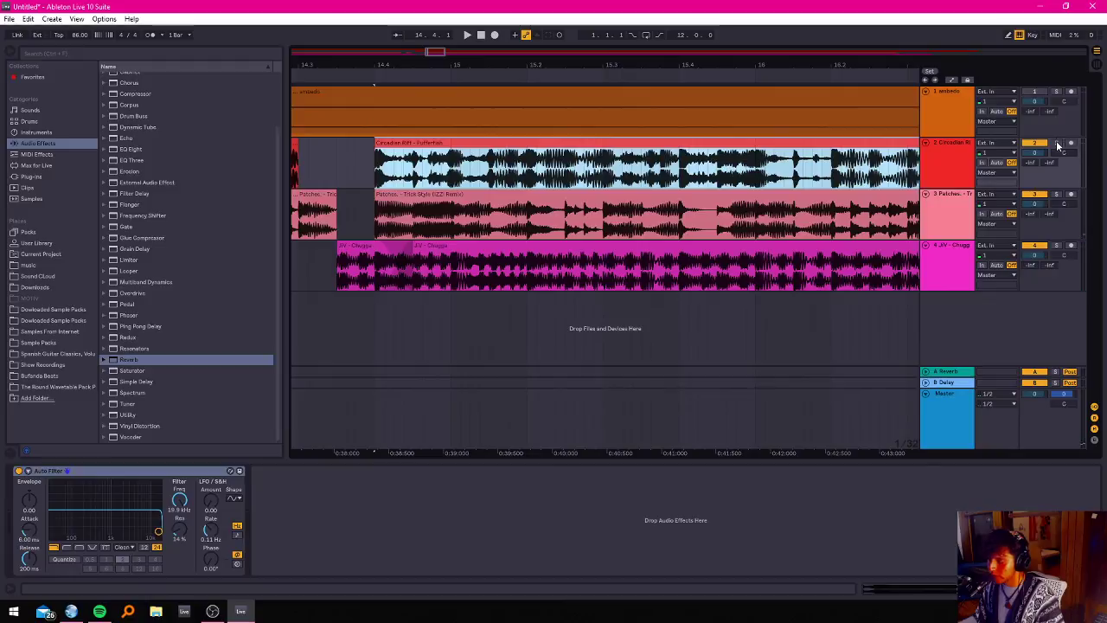
click(1056, 143)
key(space)
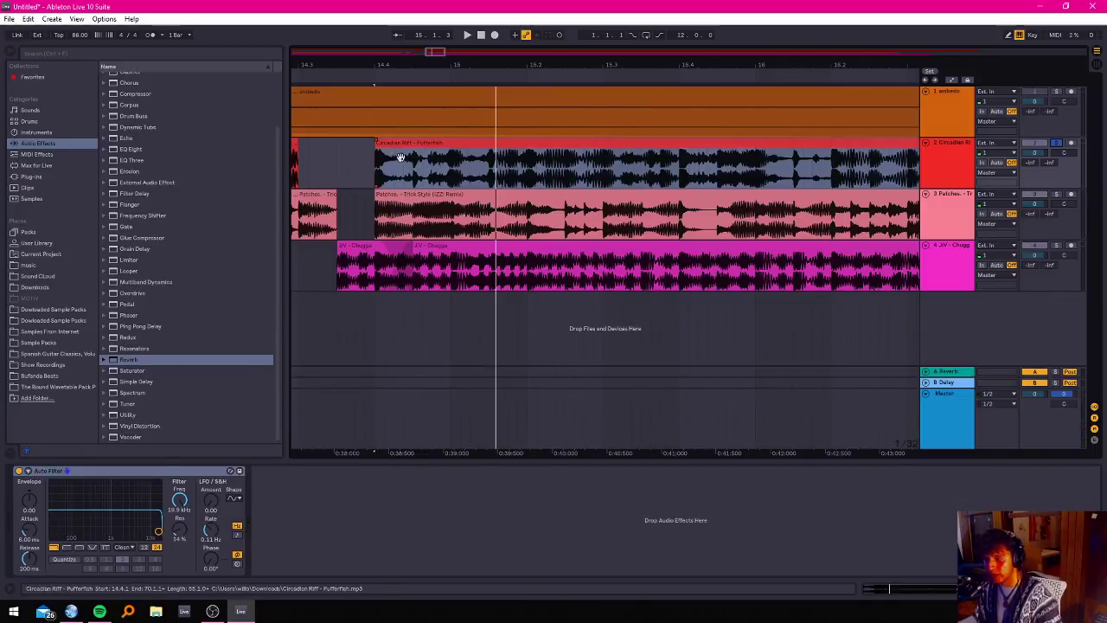
Solo the Patches track instead of Circadian Riff and audition its clip from 14.4.1.
click(382, 212)
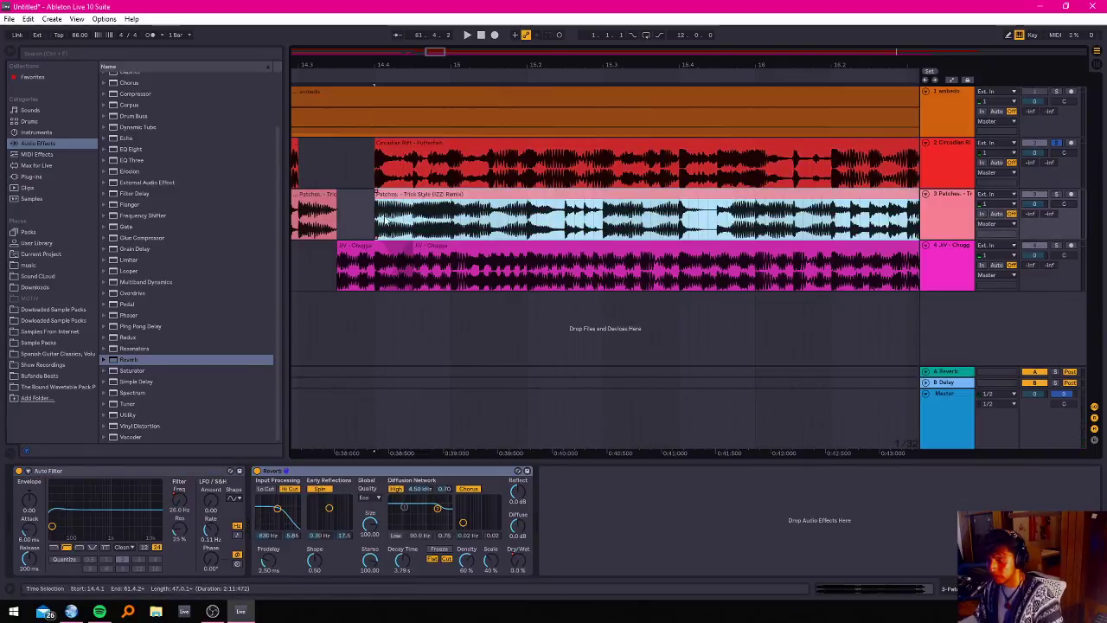
click(383, 212)
key(space)
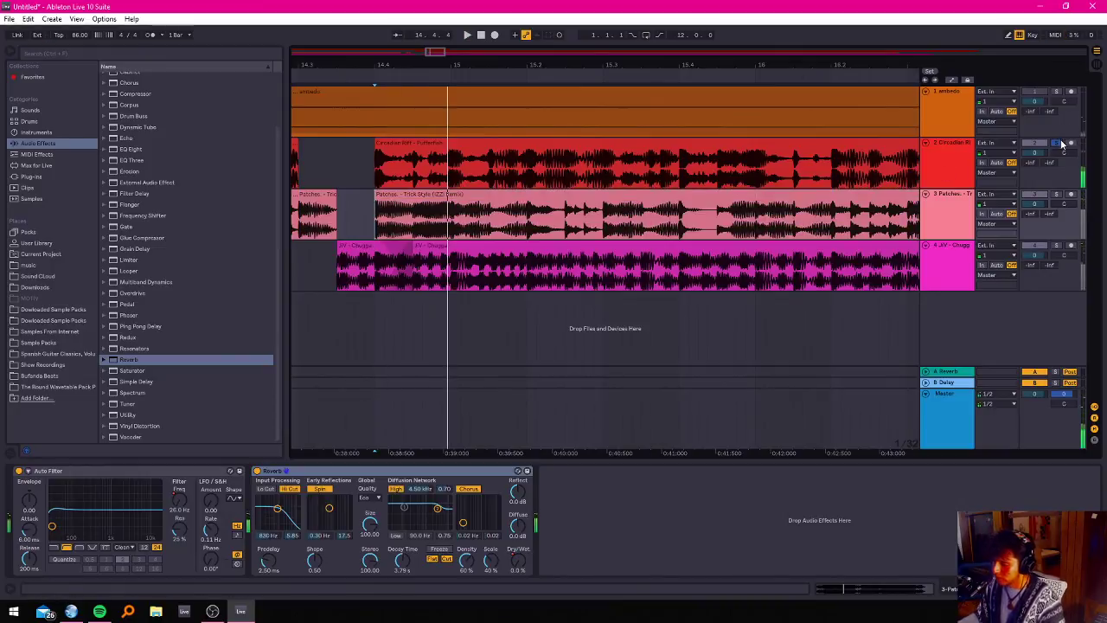
click(1057, 143)
click(1055, 194)
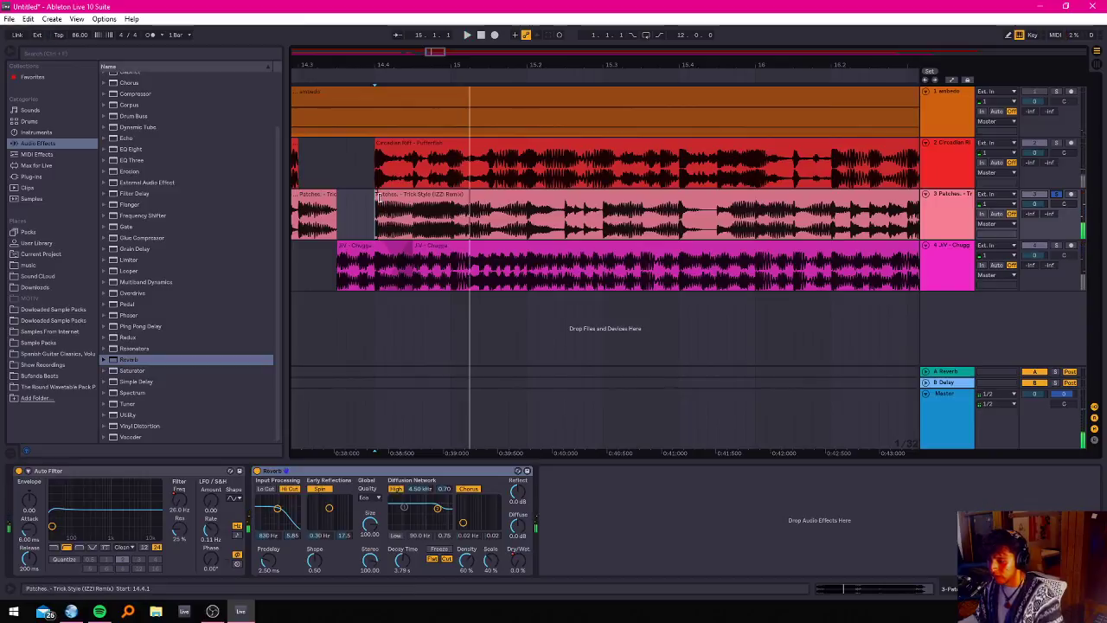
Solo the Chugga track instead of Patches and audition it from 14.3.3.
click(338, 270)
click(1055, 194)
click(1057, 246)
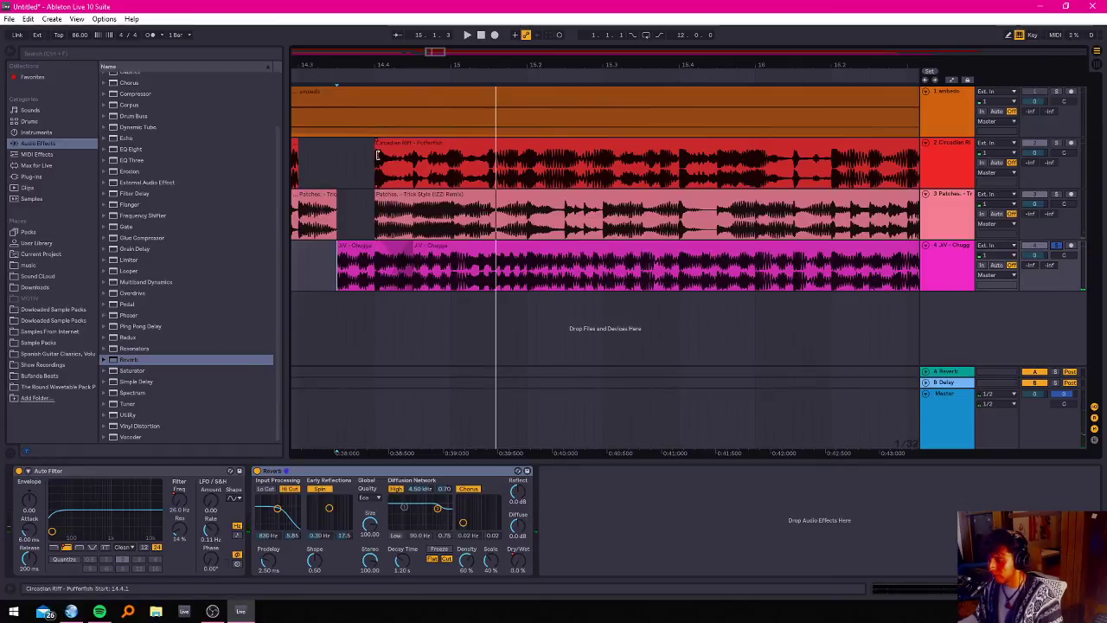
Trim the first Chugga clip's end to 14.4.1 and the Patches clip's start to 14.4.3, and audition unsoloed from 14.3.2.
drag(412, 248, 374, 248)
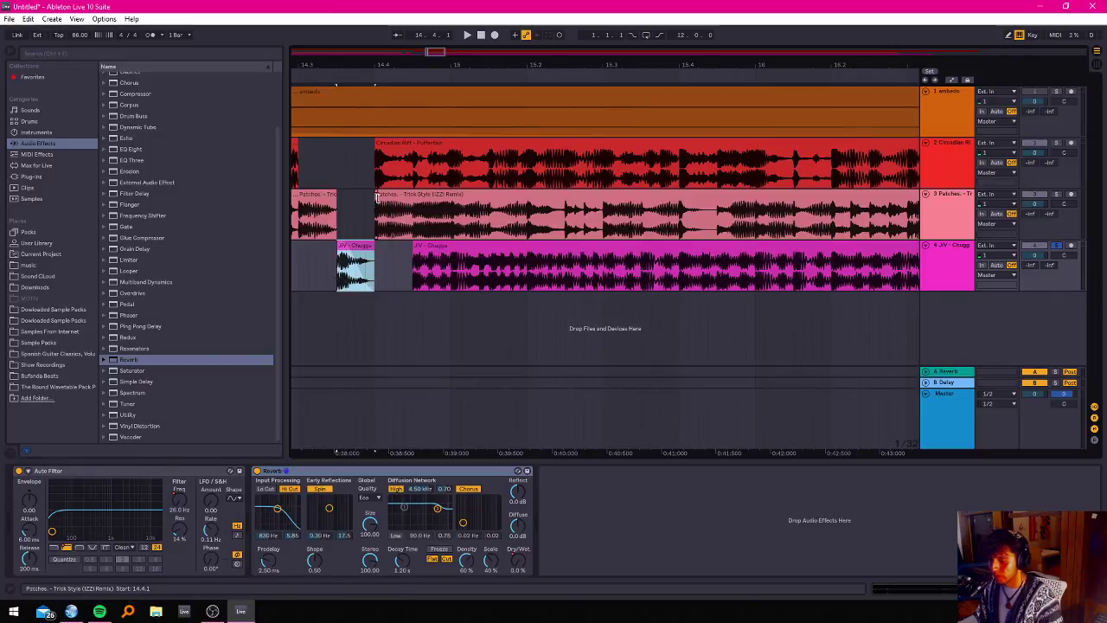
drag(376, 197, 413, 197)
click(317, 263)
key(space)
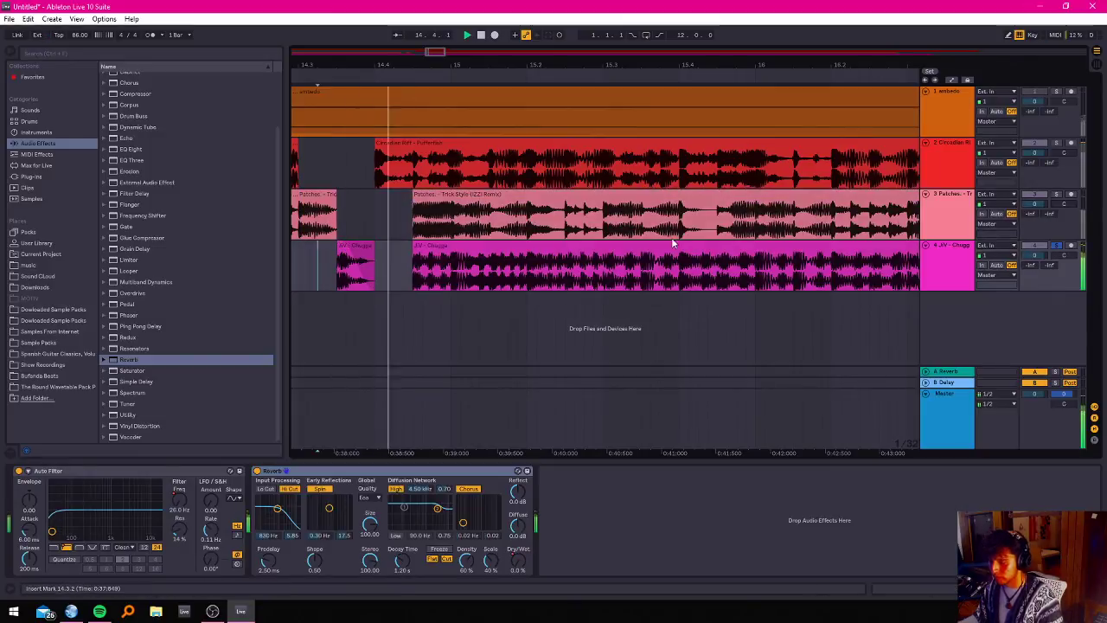
click(1055, 246)
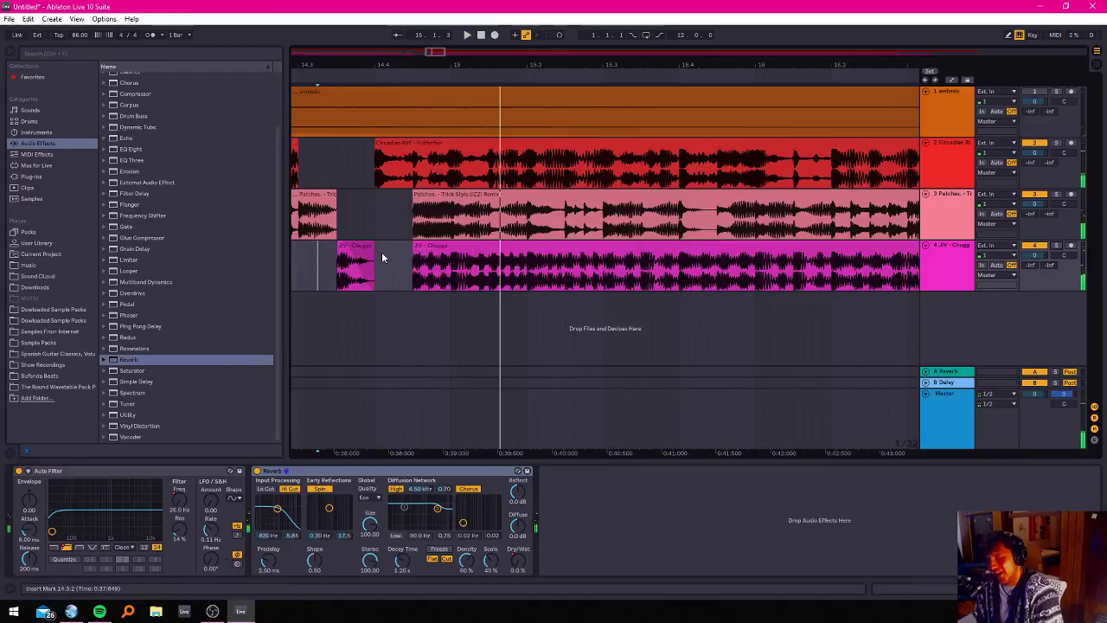
Extend the first Chugga clip to 14.4.3 with a fade-out from about 14.3.3, and audition the transition.
drag(373, 248, 412, 248)
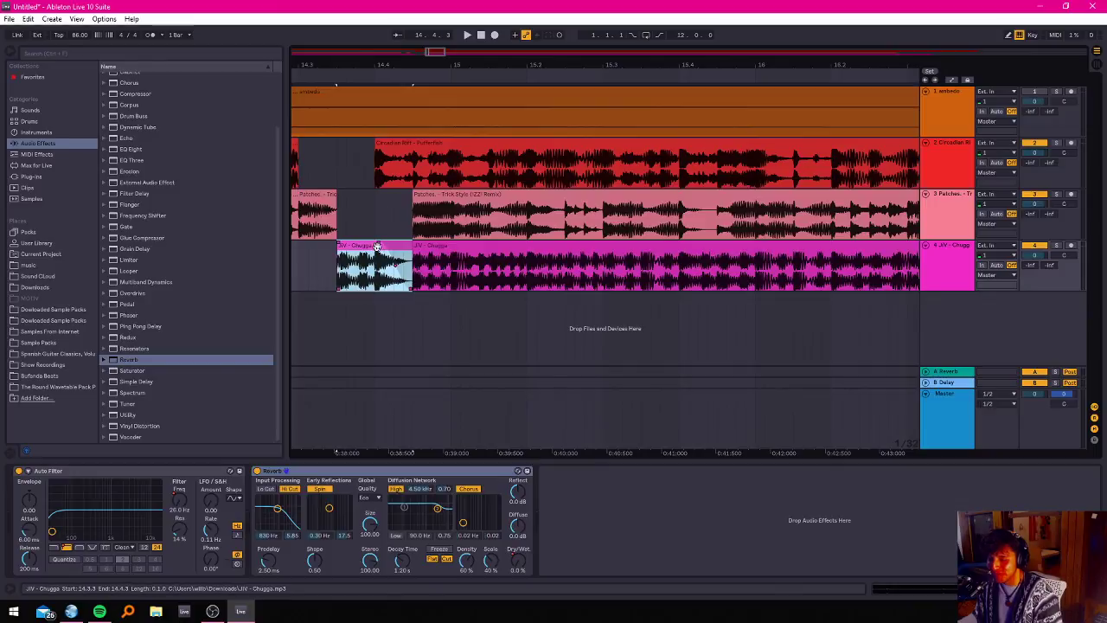
drag(382, 247, 344, 250)
click(307, 281)
key(space)
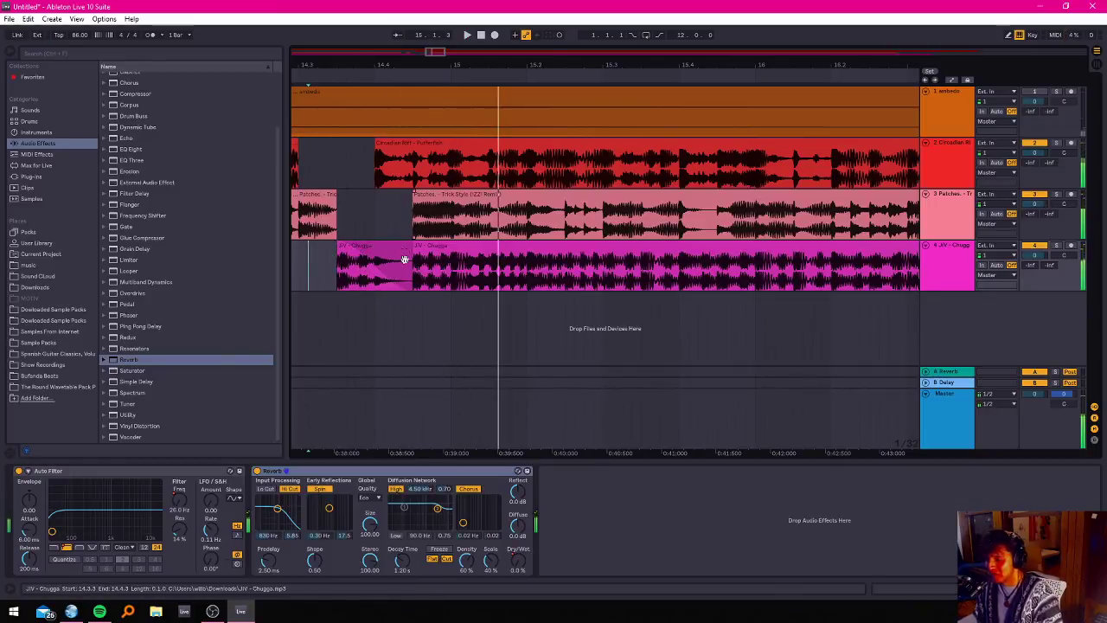
key(space)
key(space)
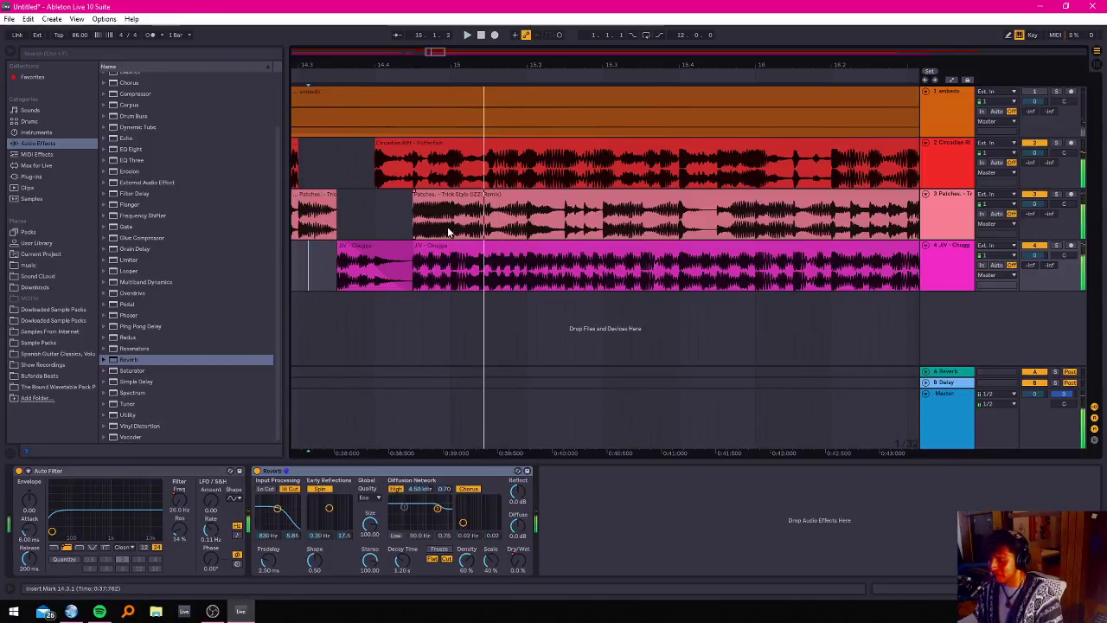
click(365, 179)
key(space)
key(space)
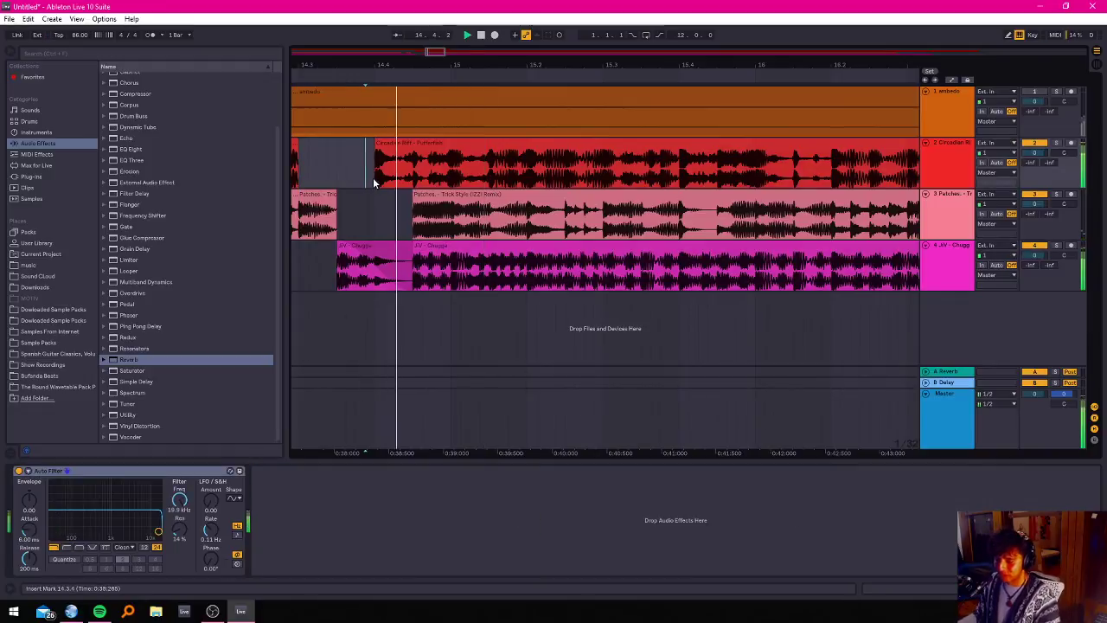
Solo the Patches track and audition its clip repeatedly from 14.4.3.
click(417, 208)
key(space)
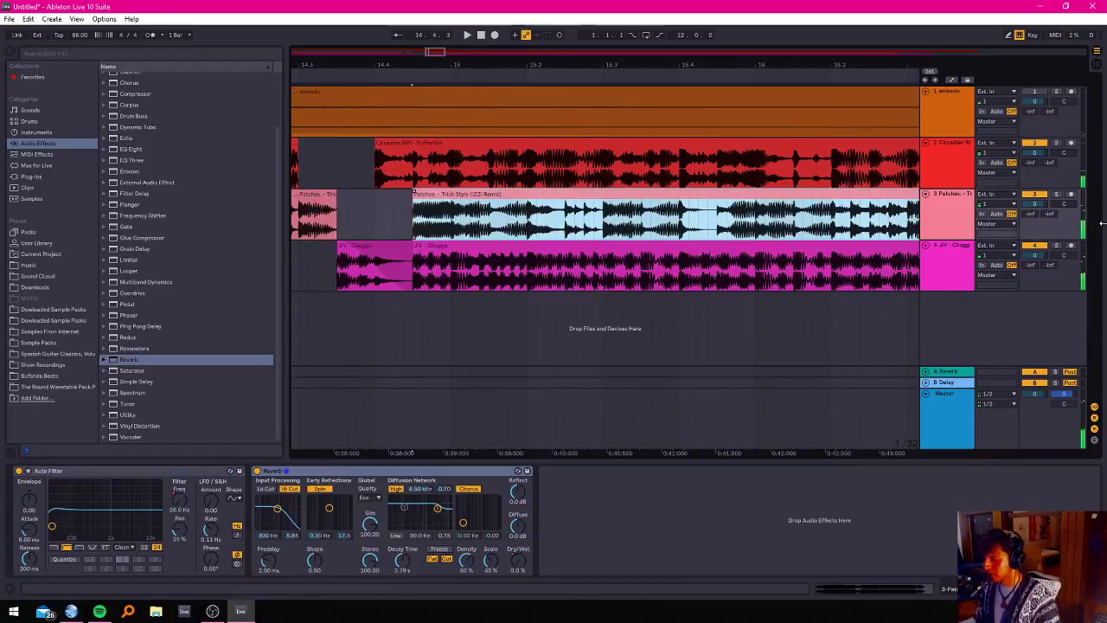
click(1056, 196)
key(space)
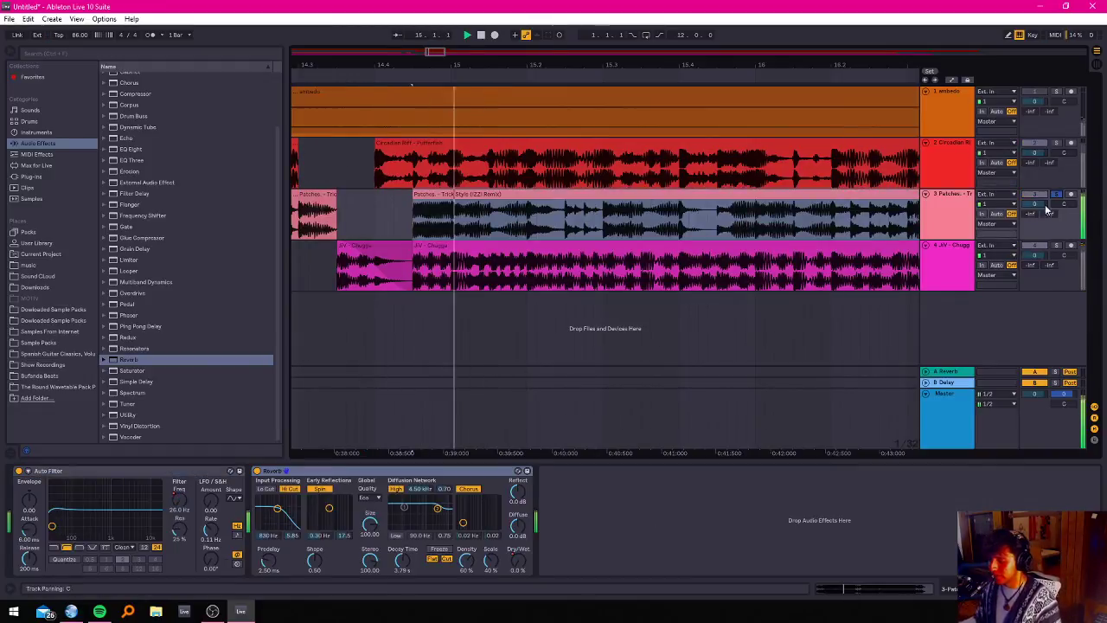
key(space)
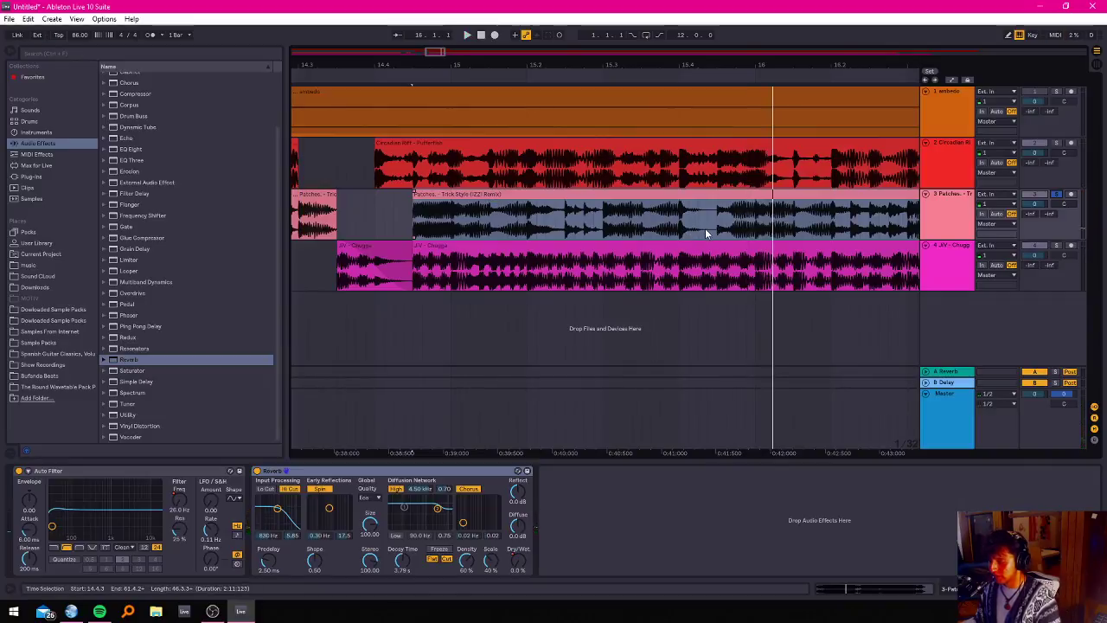
key(space)
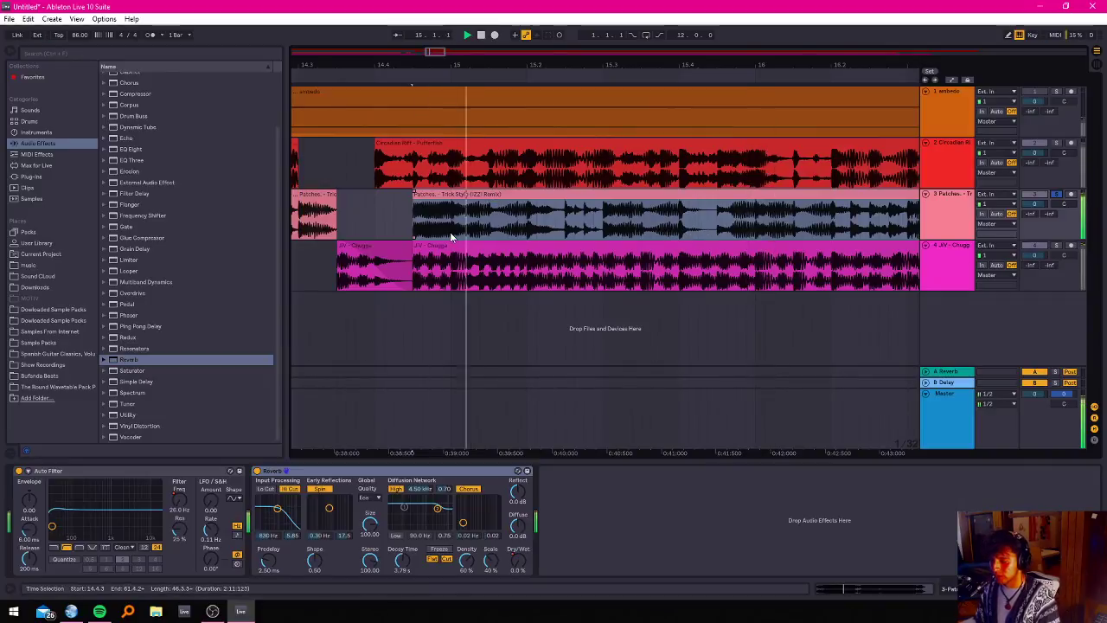
key(space)
key(space)
key(space)
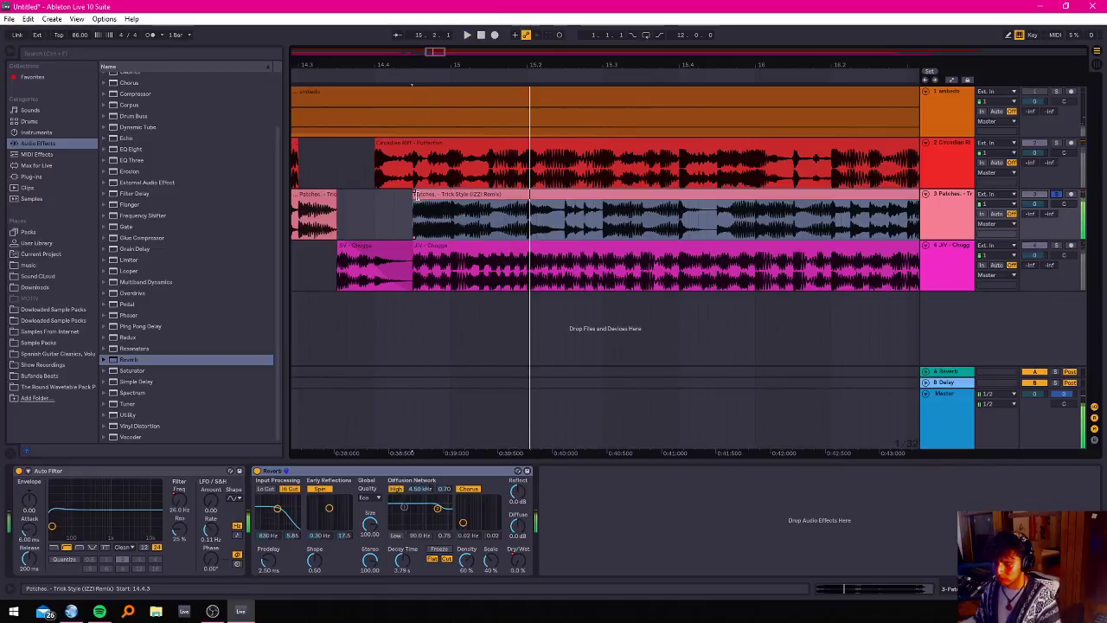
Trim the Patches clip's start to 15.1.1 and audition the new entry.
drag(414, 216, 448, 216)
key(space)
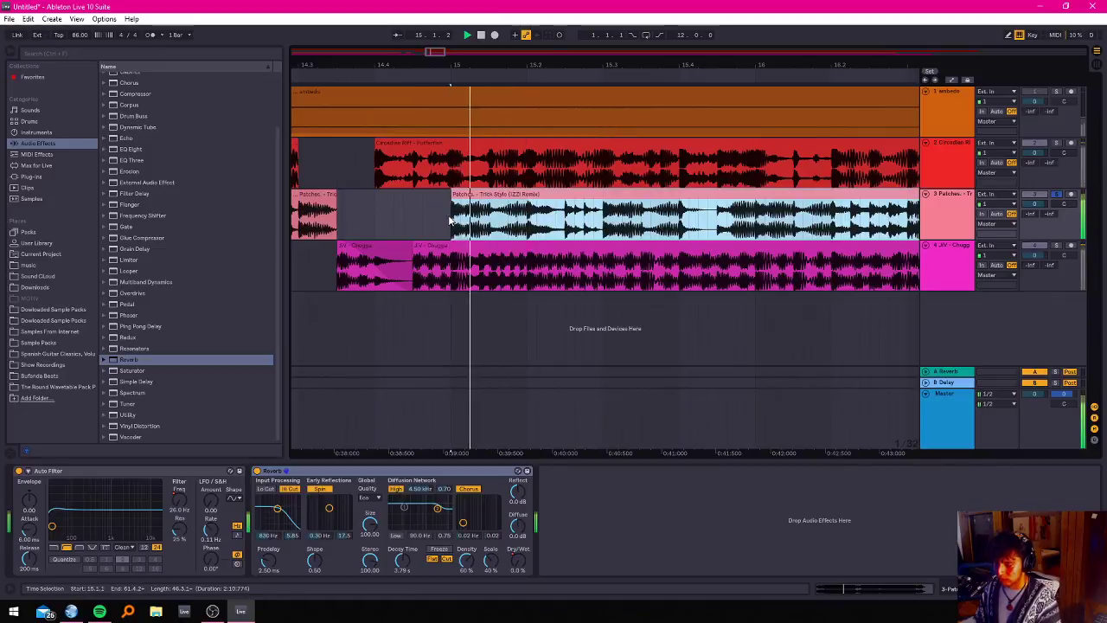
key(space)
key(space)
key(space)
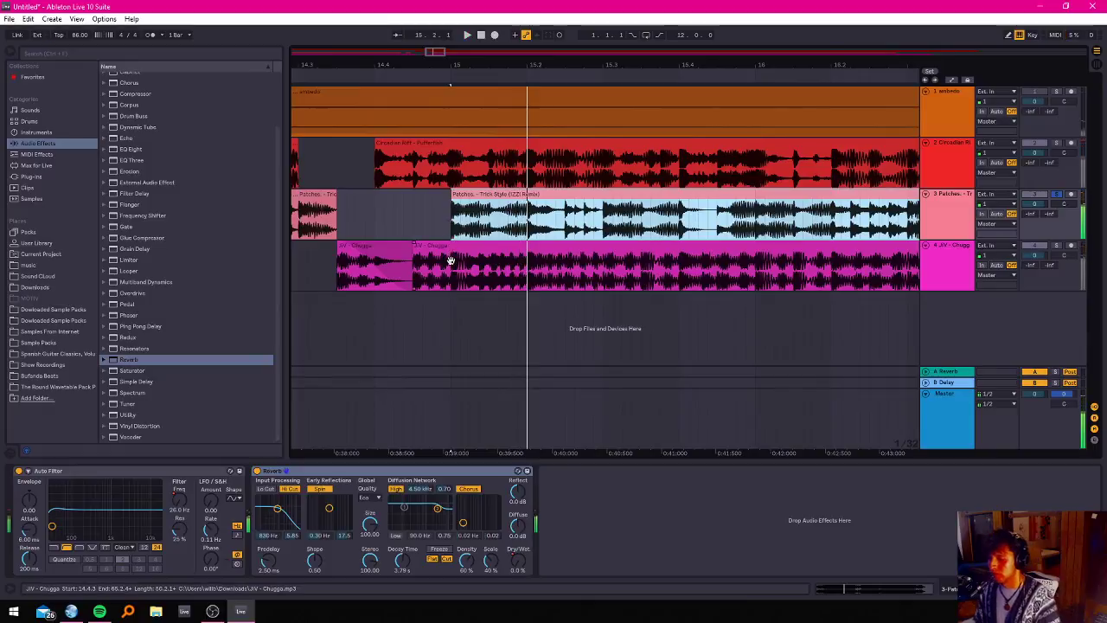
Delete the Chugga section between 15.1.1 and 15.2.1 and audition the unsoloed mix from 14.4.3.
click(453, 260)
key(space)
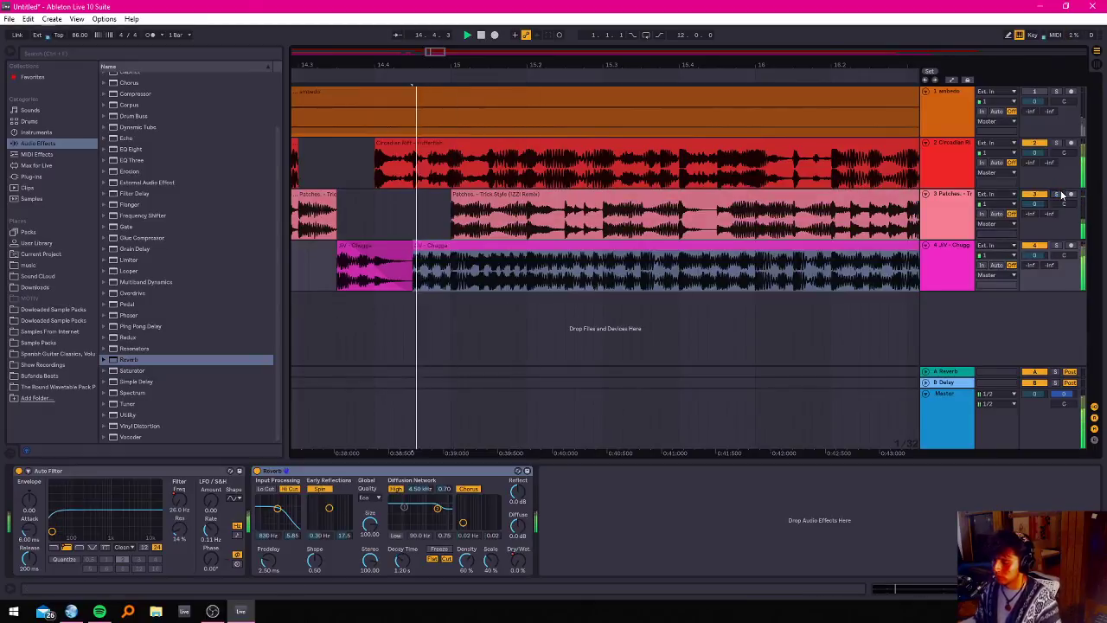
key(space)
drag(451, 268, 525, 259)
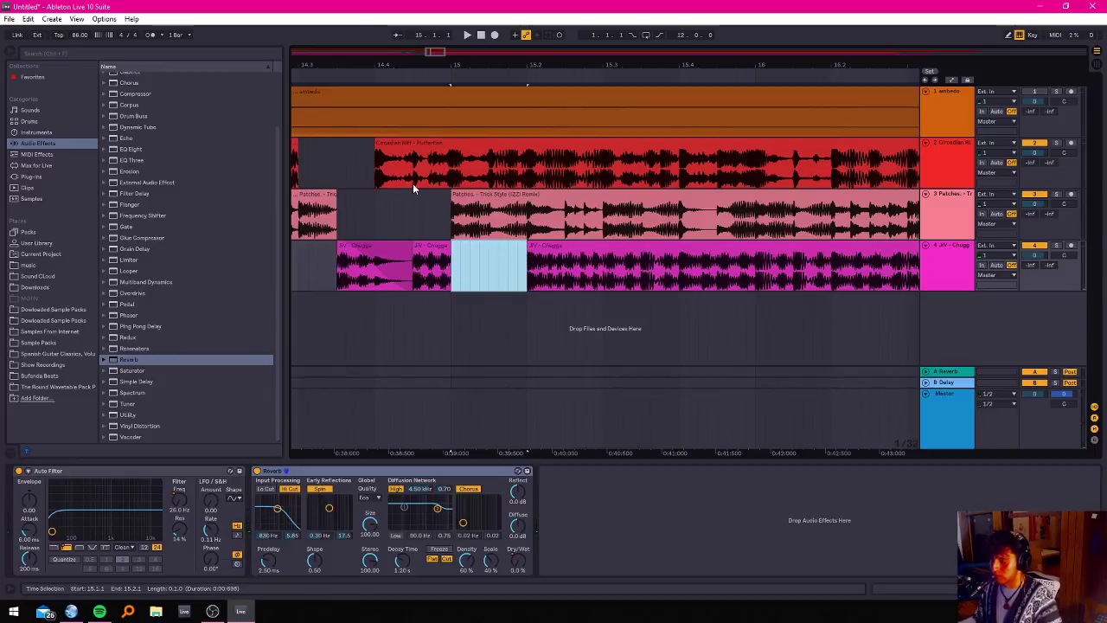
key(Delete)
click(415, 212)
key(space)
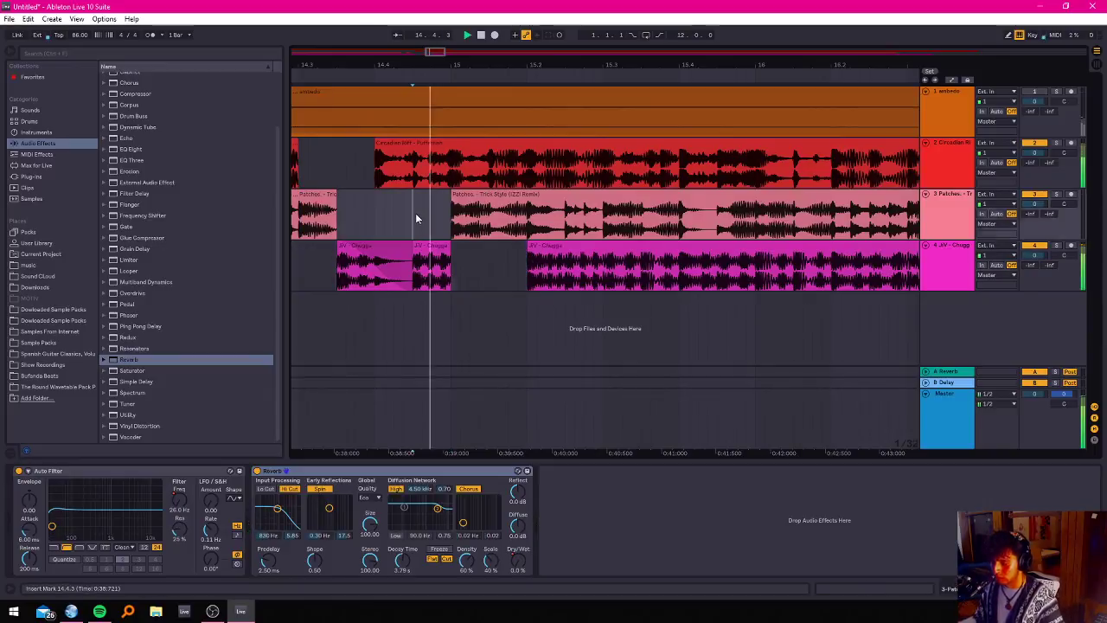
key(space)
Solo the Patches track and audition it from 15.2.1.
click(532, 199)
click(533, 227)
click(1055, 196)
key(space)
key(space)
key(space)
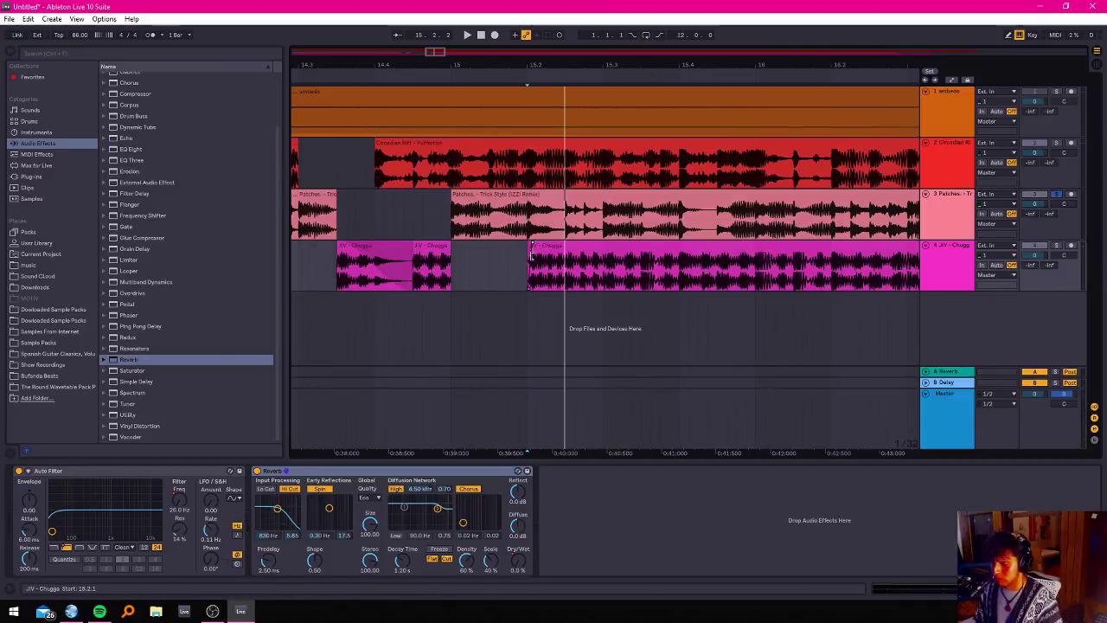
Fade in the Chugga clip from 15.2.1 to about 15.4.1 and delete the Patches section between 15.3.1 and 15.4.1.
drag(533, 246, 677, 243)
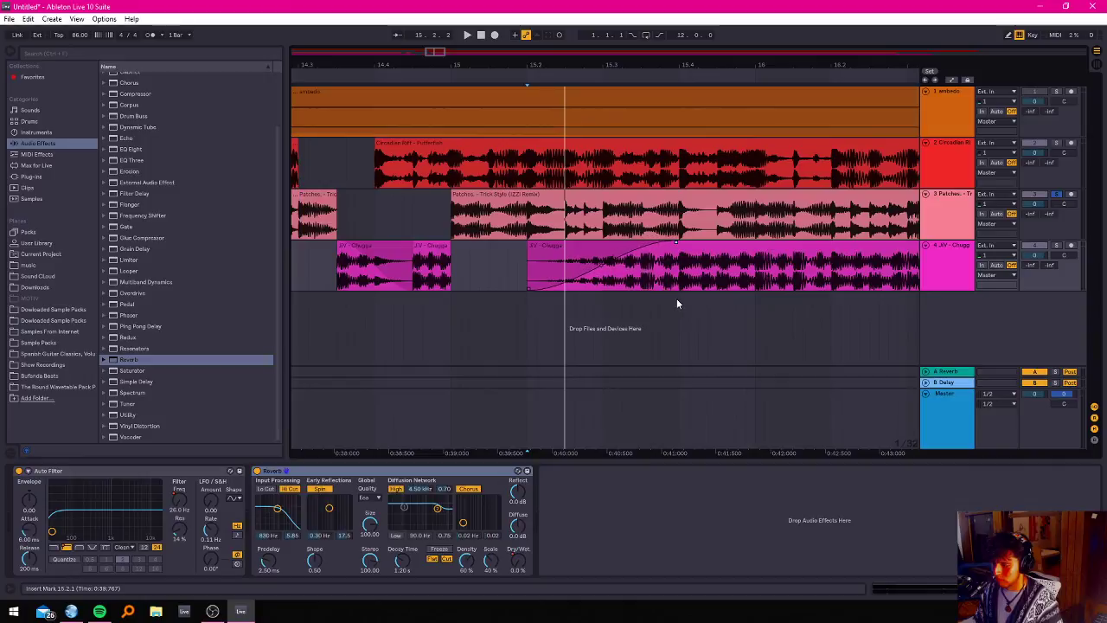
drag(603, 240, 679, 223)
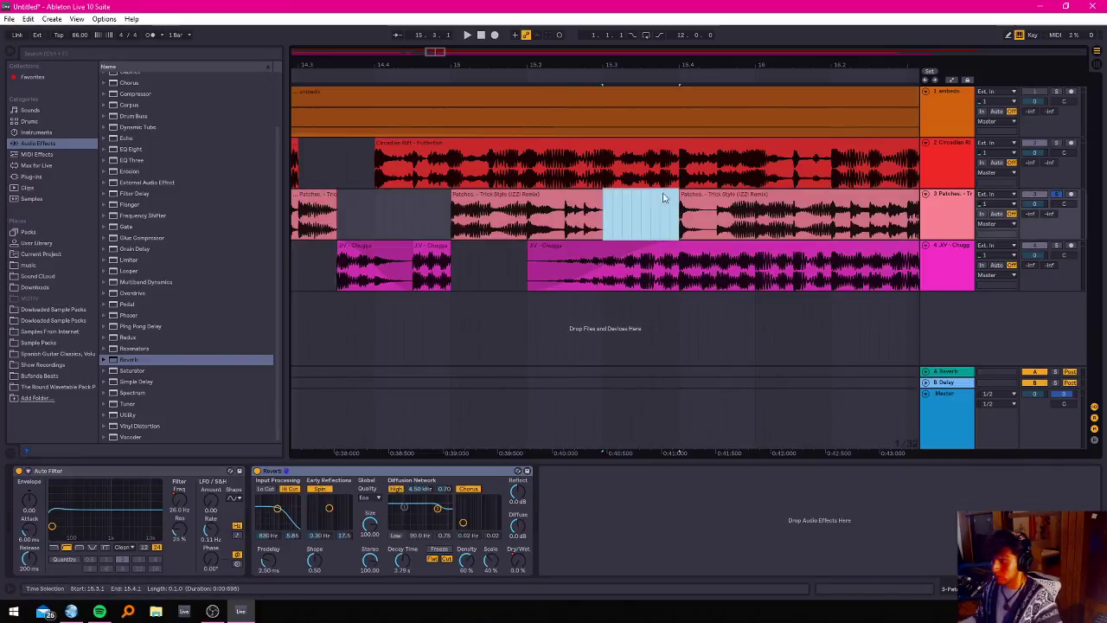
Delete the Chugga section between 15.4.1 and 15.4.3, and audition from 15.1.4 with the Patches solo turned off.
drag(681, 274, 716, 278)
key(Delete)
click(518, 216)
key(space)
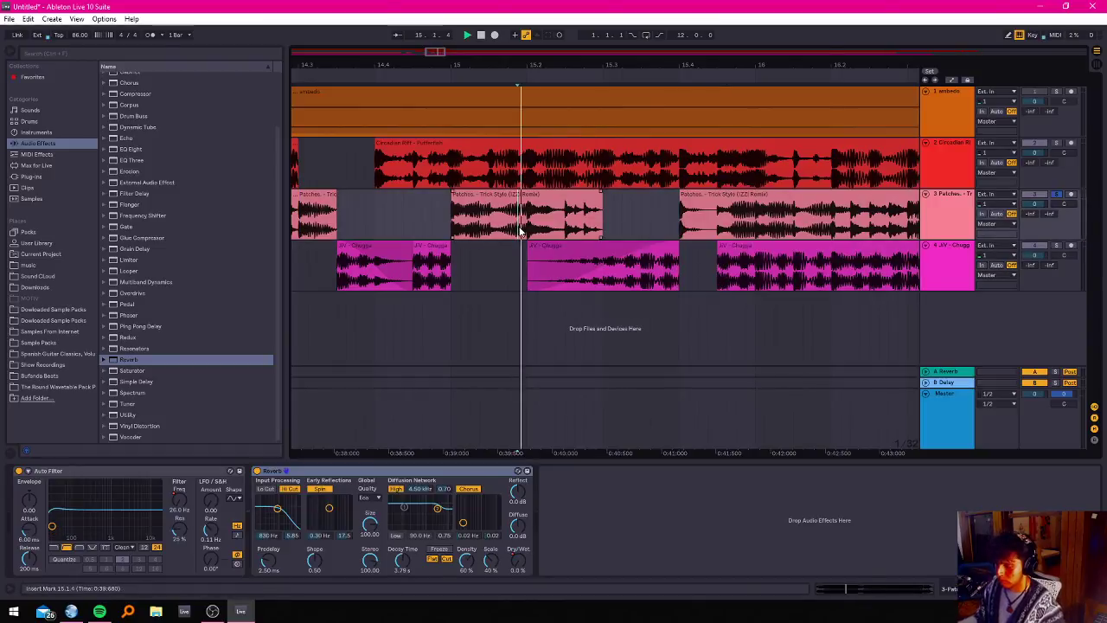
click(1057, 194)
key(space)
key(space)
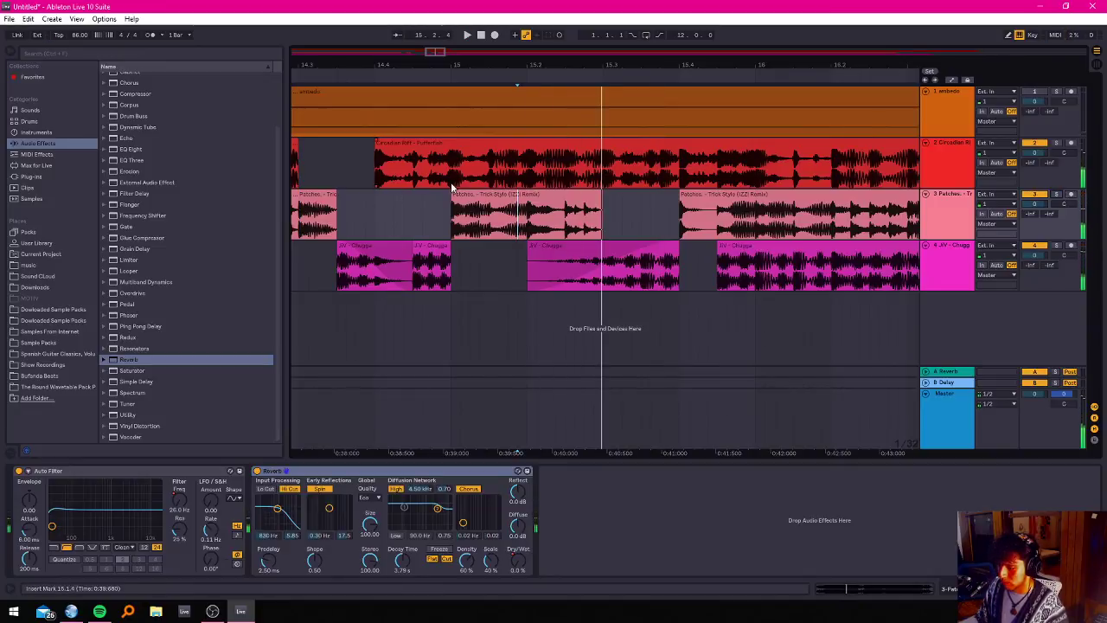
Audition Circadian Riff soloed from 15.1.1 and delete its section between 15.1.3 and 15.3.1.
click(454, 186)
click(1056, 142)
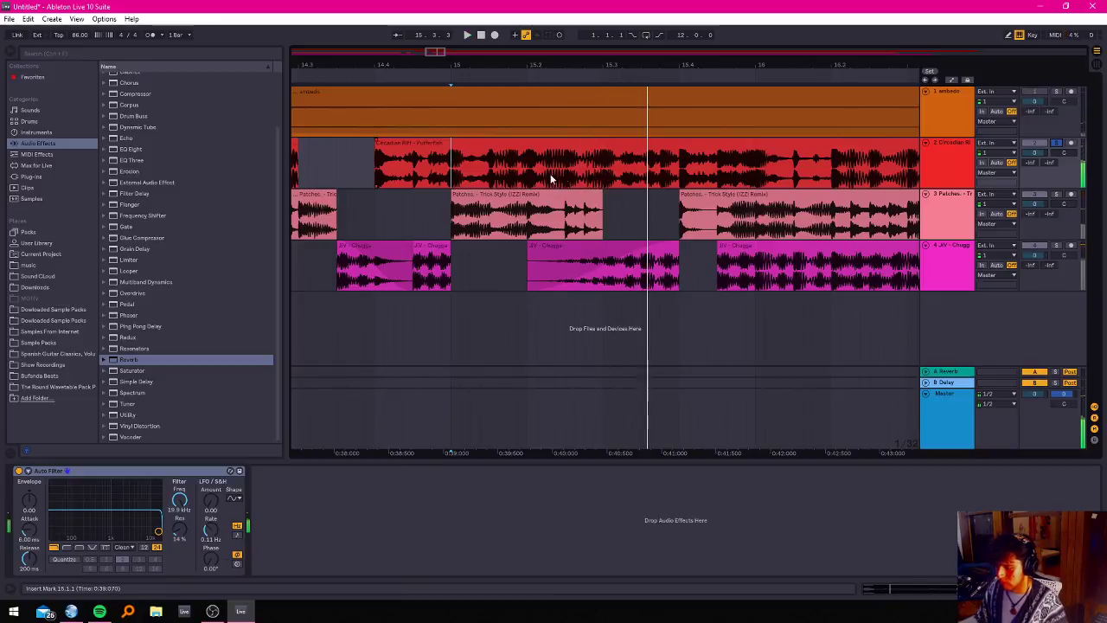
drag(601, 184, 489, 173)
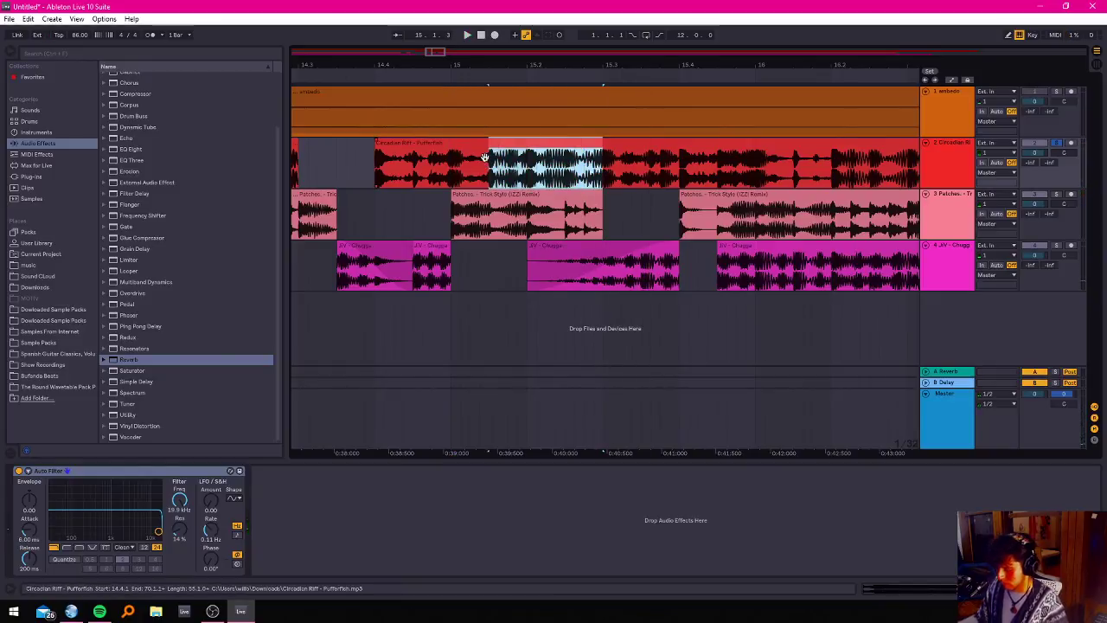
key(Delete)
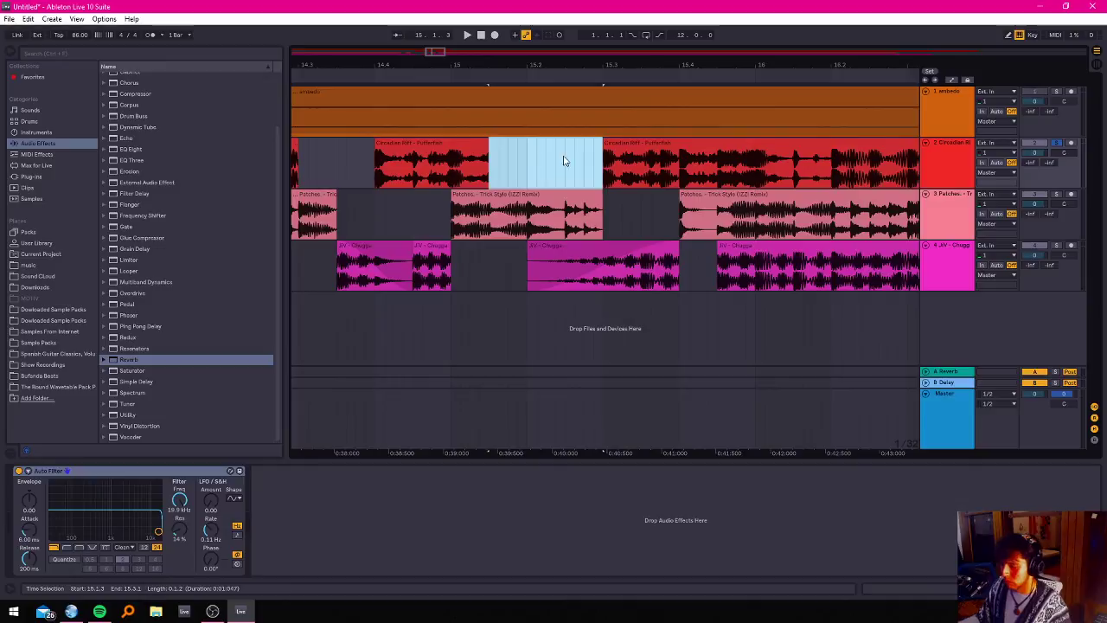
Delete the Circadian Riff section between 15.4.1 and 15.4.3 and audition all tracks unsoloed from 15.1.4.
click(678, 182)
key(space)
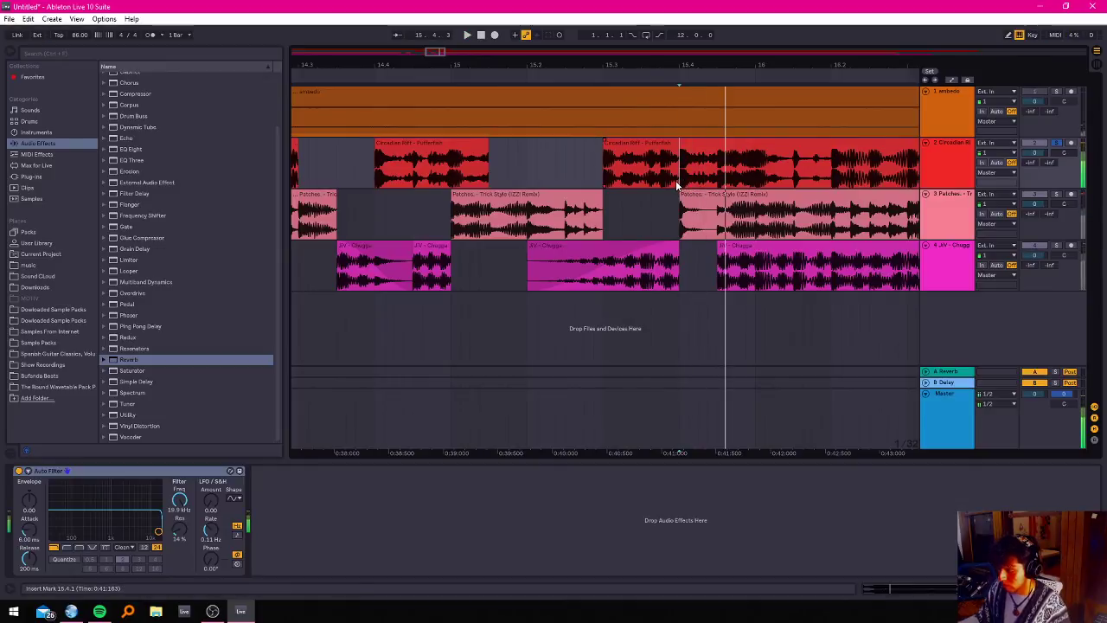
drag(689, 181, 716, 177)
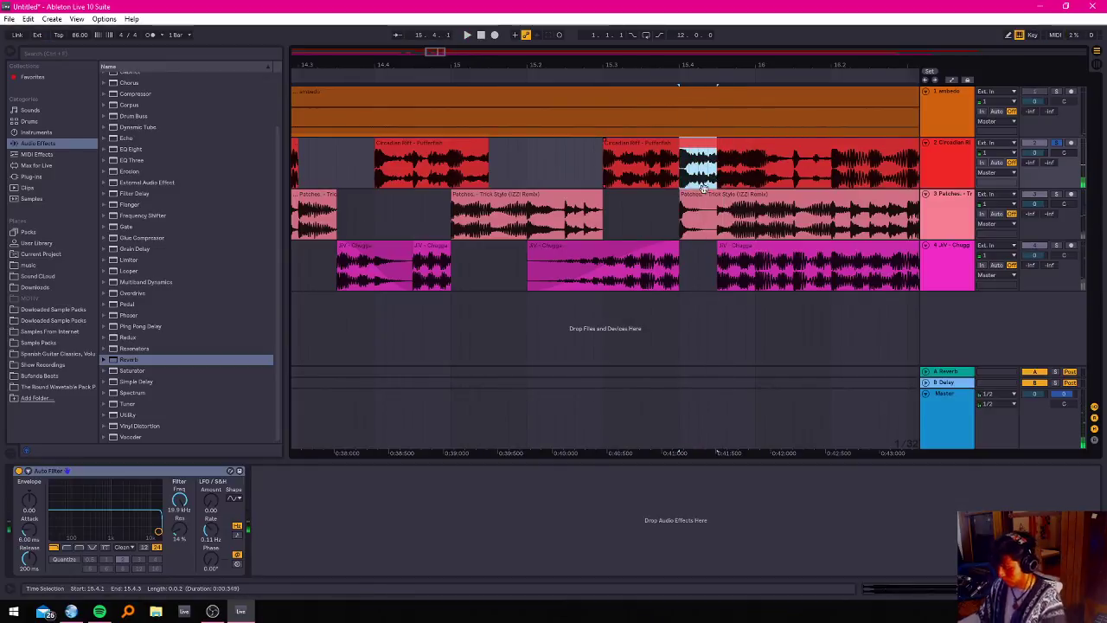
click(536, 173)
key(space)
click(514, 178)
key(space)
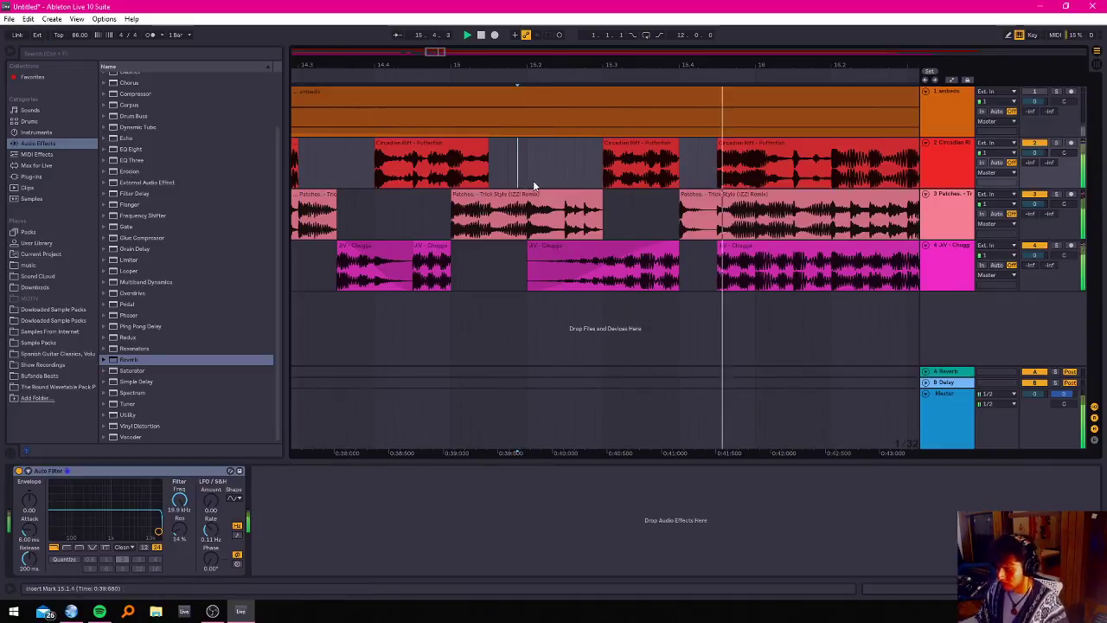
key(space)
key(space)
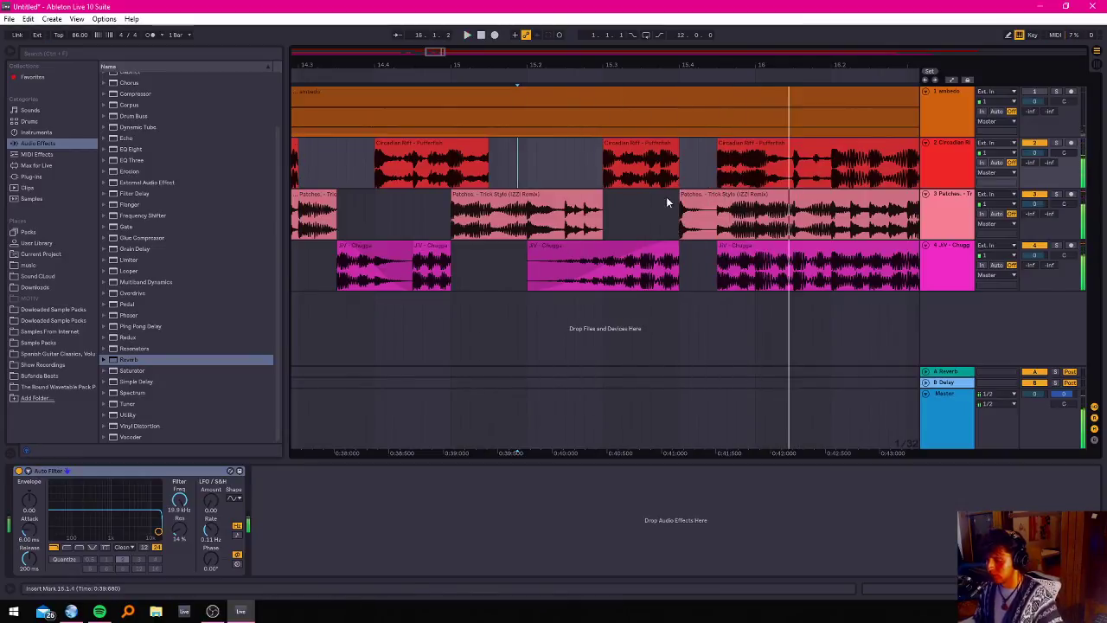
Trim the last Patches clip's start to 15.4.3 and extend the preceding Circadian Riff and Chugga clips to 15.4.3.
drag(683, 229, 706, 229)
drag(675, 148, 718, 164)
key(space)
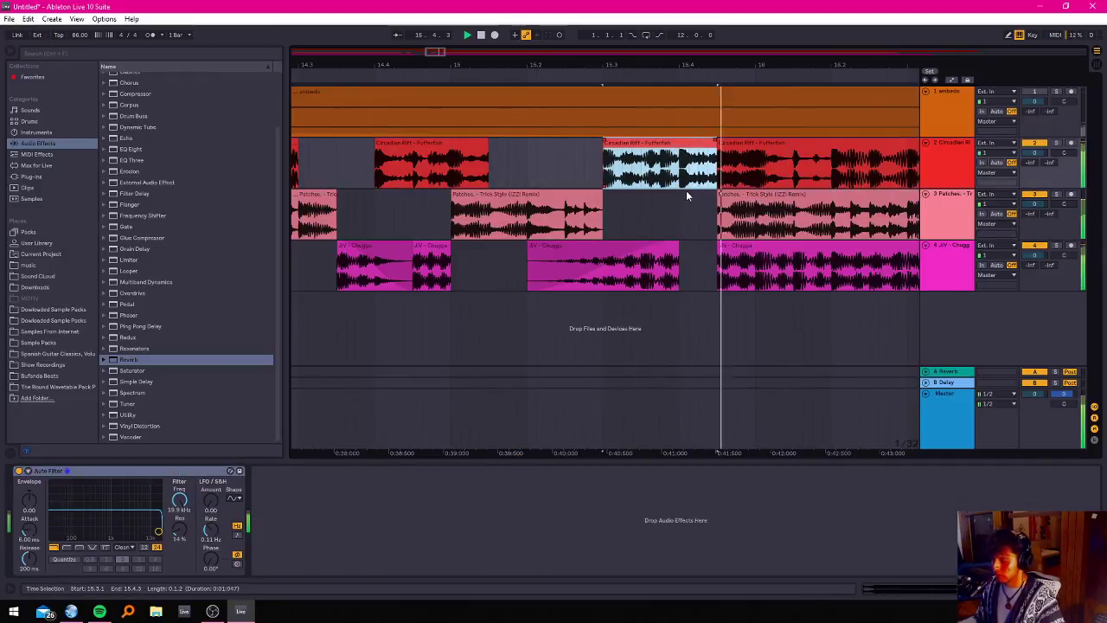
drag(677, 248, 717, 250)
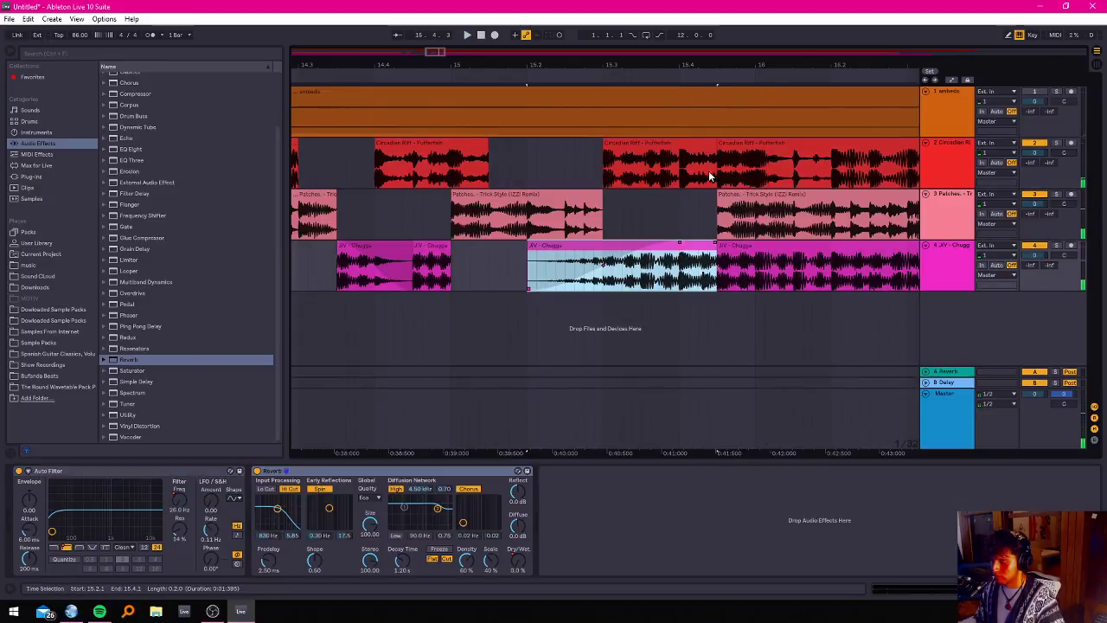
Move the clip edges from 15.4.3 to 15.4.1: the Circadian Riff and Chugga clip ends and the last Patches clip's start.
click(686, 150)
drag(717, 149, 679, 150)
key(space)
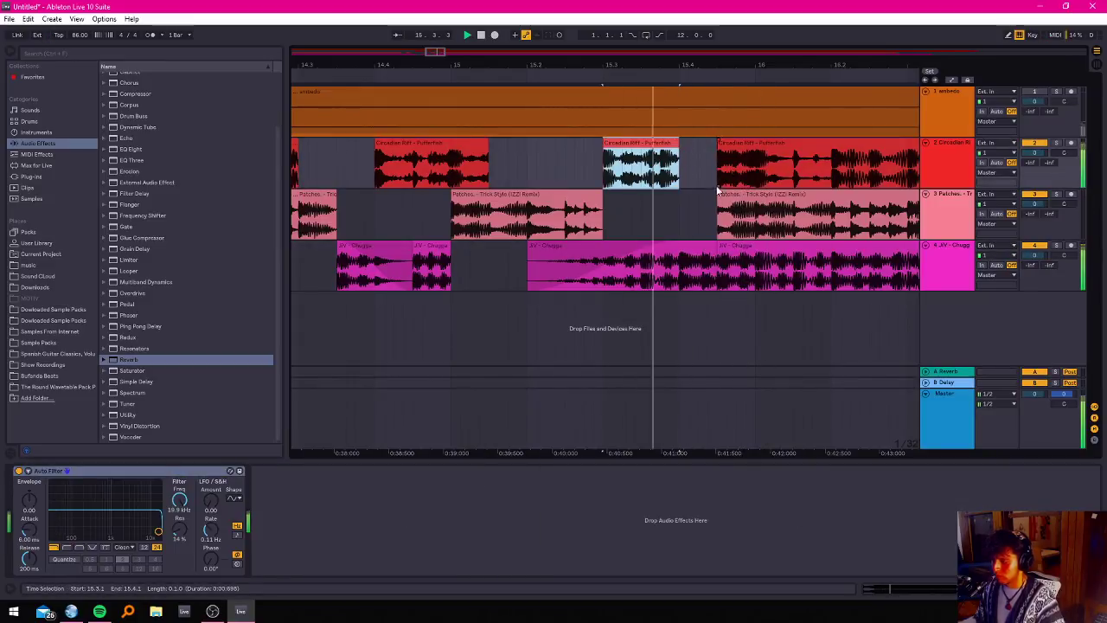
drag(719, 197, 682, 196)
drag(714, 250, 679, 250)
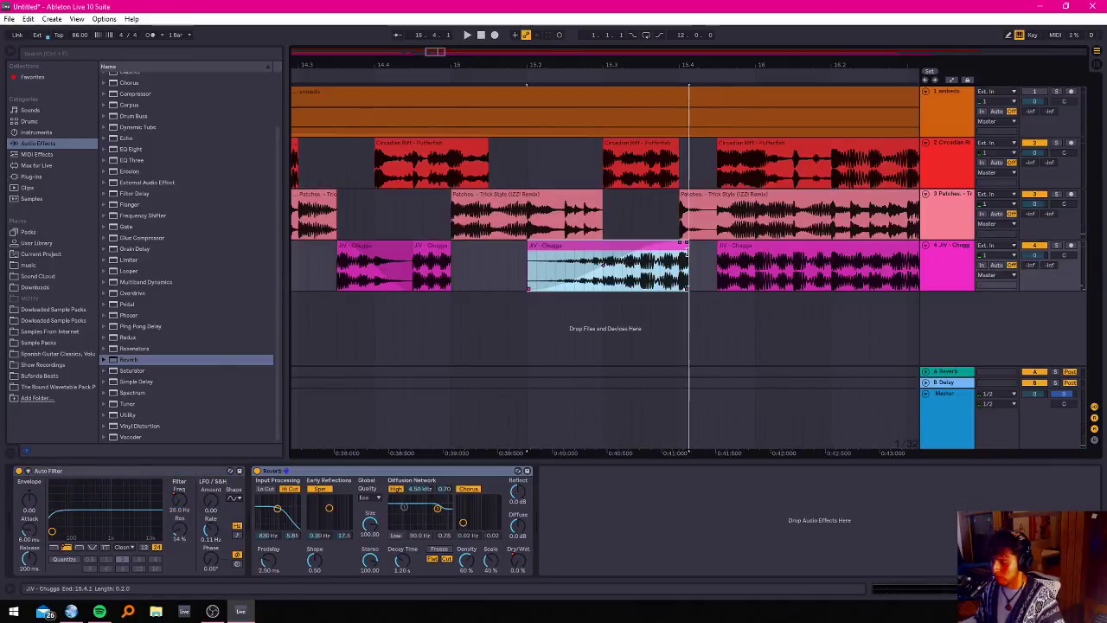
Extend the Circadian Riff clip's end back to 15.4.3 and audition the transition from 14.4.2.
drag(678, 149, 717, 149)
key(space)
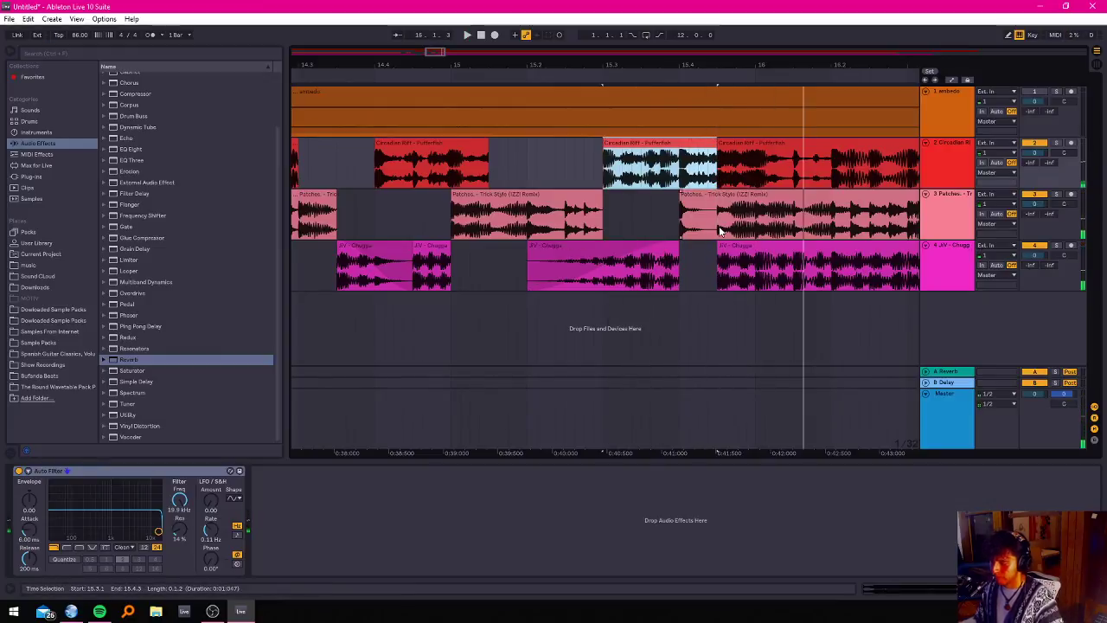
click(395, 195)
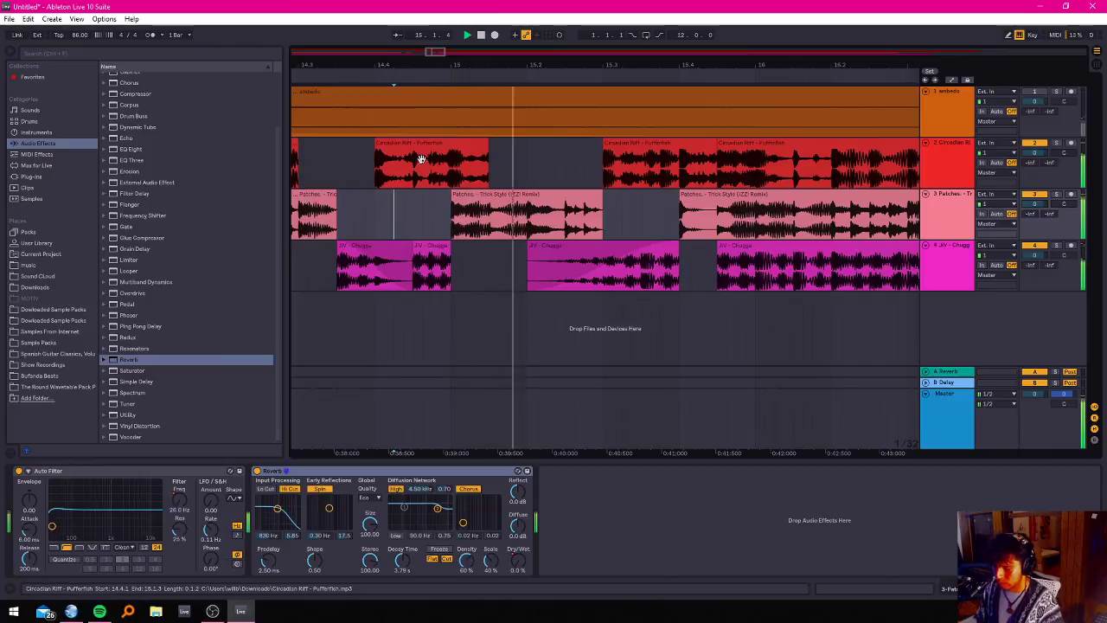
key(space)
Audition the mix from 13.2.1, and again from the start of the Circadian Riff clip at 14.4.1.
key(minus)
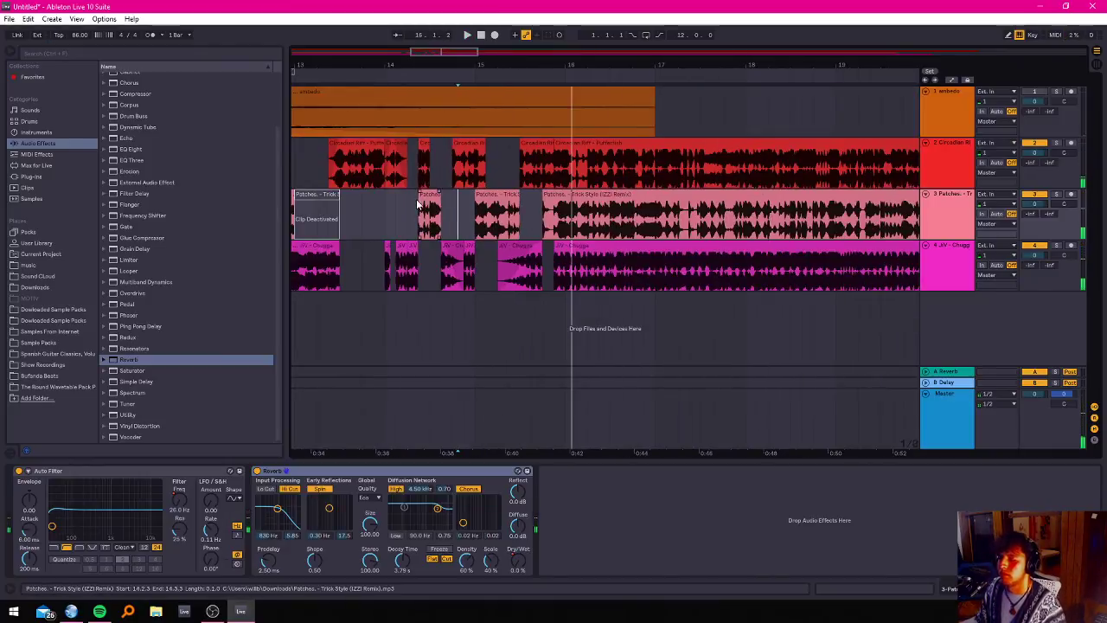
click(312, 162)
key(space)
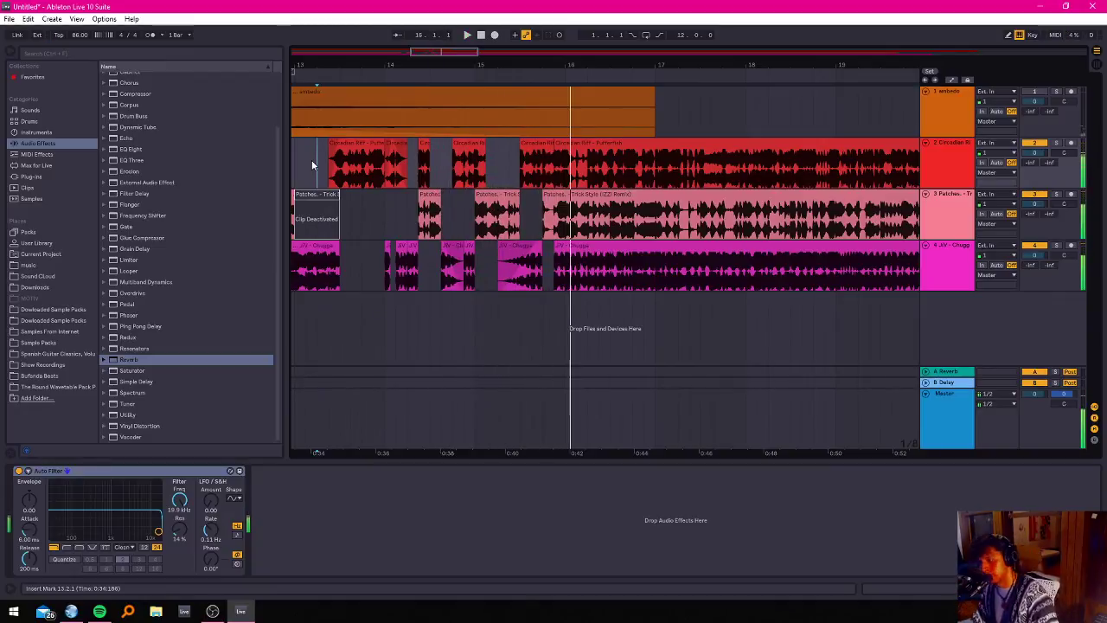
scroll(497, 186, up, 4)
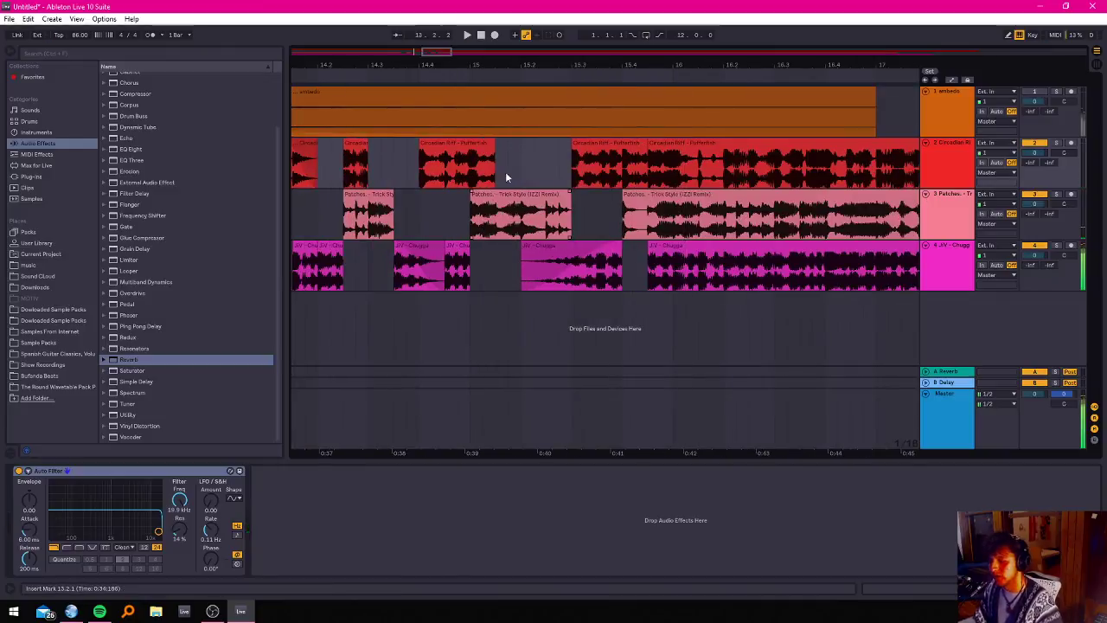
click(494, 154)
key(space)
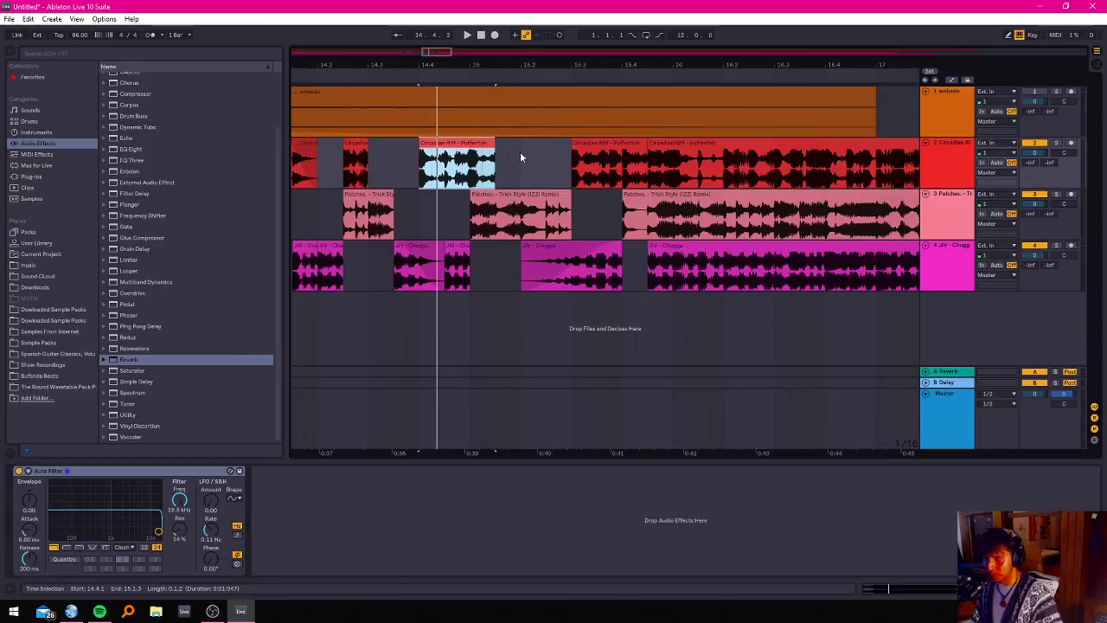
Extend the start of the Circadian Riff clip at 15.3 back to 15.2.3 and play the transition.
scroll(517, 165, up, 3)
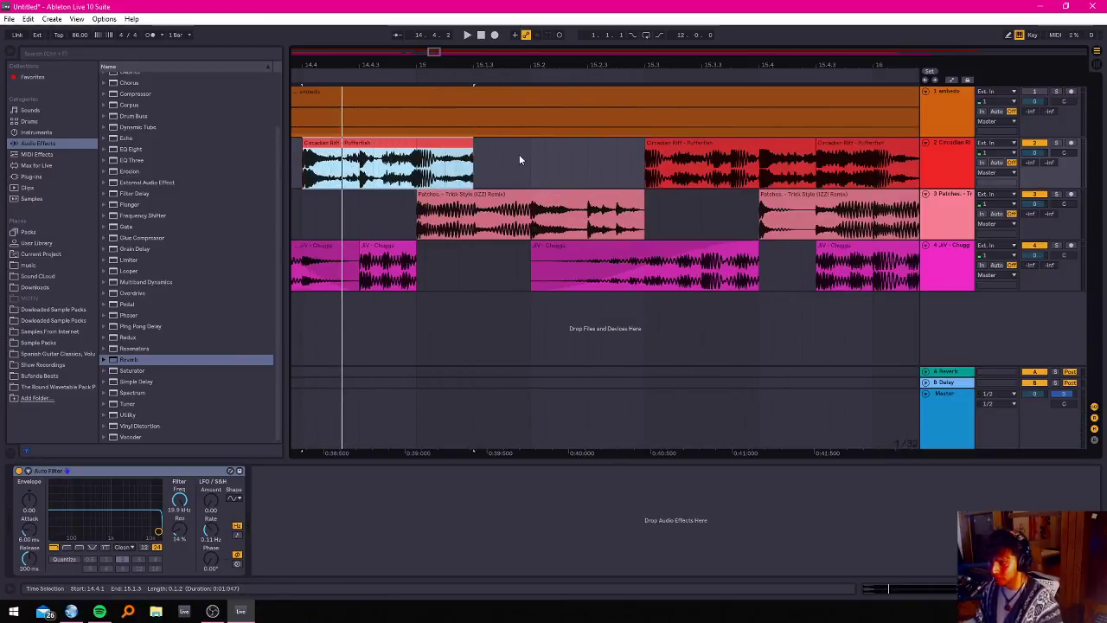
key(space)
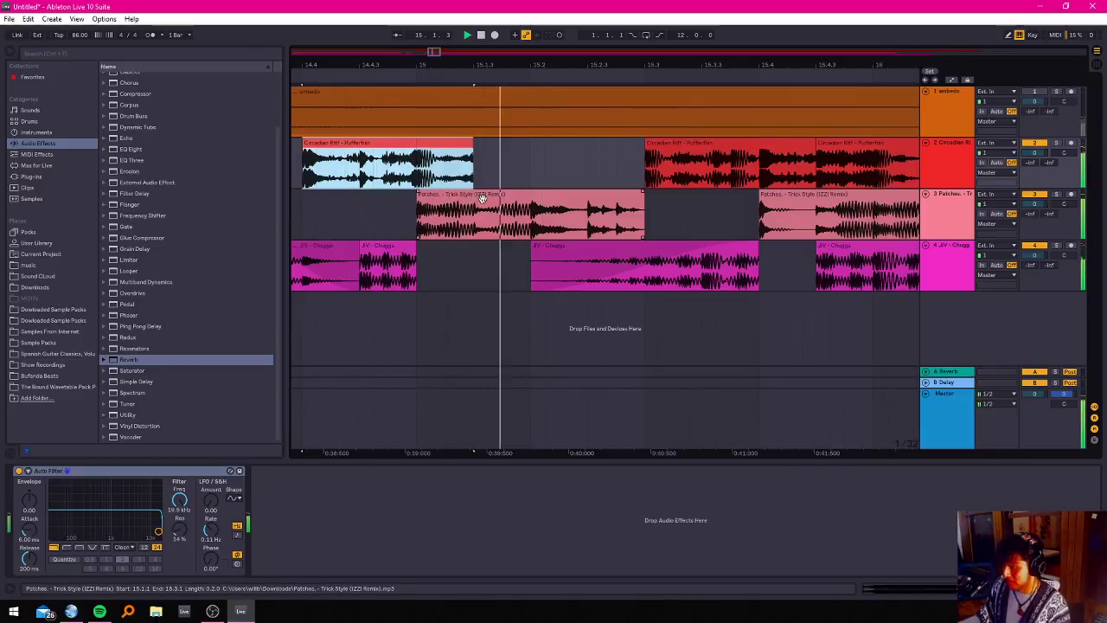
key(space)
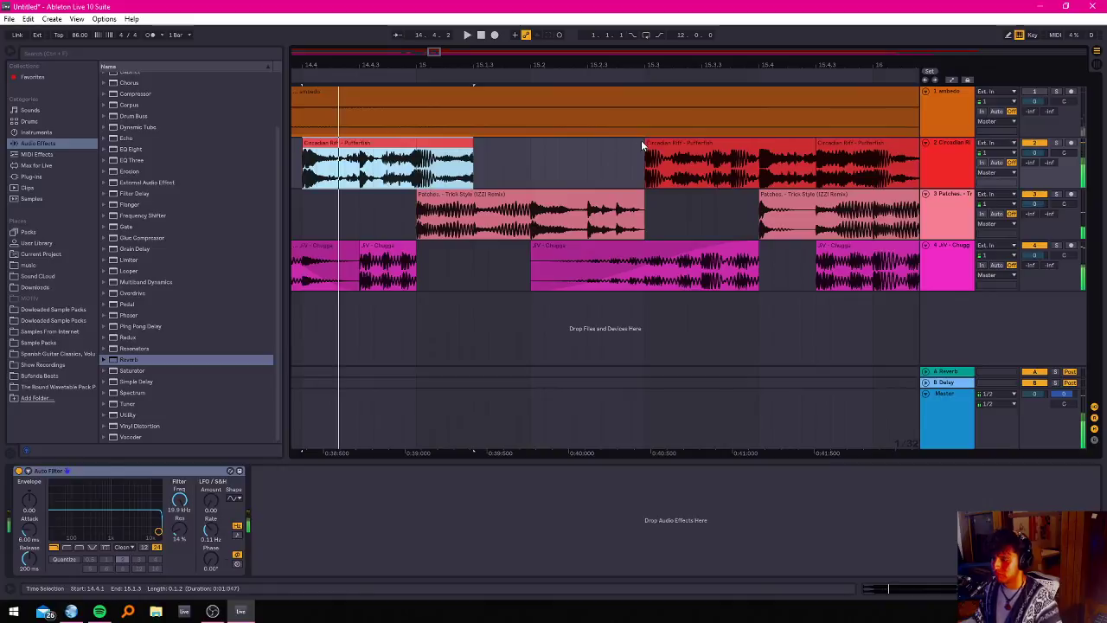
drag(647, 149, 587, 149)
key(space)
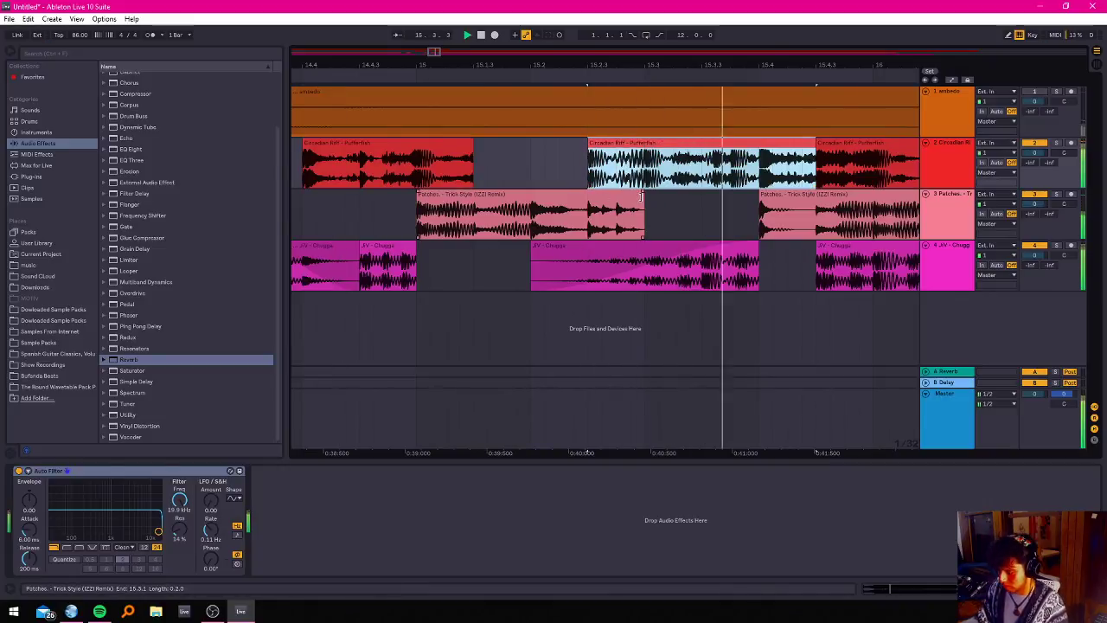
key(space)
Try shortening the Patches clip that starts at bar 15 so it ends at 15.2.3, and play it back.
drag(641, 198, 568, 191)
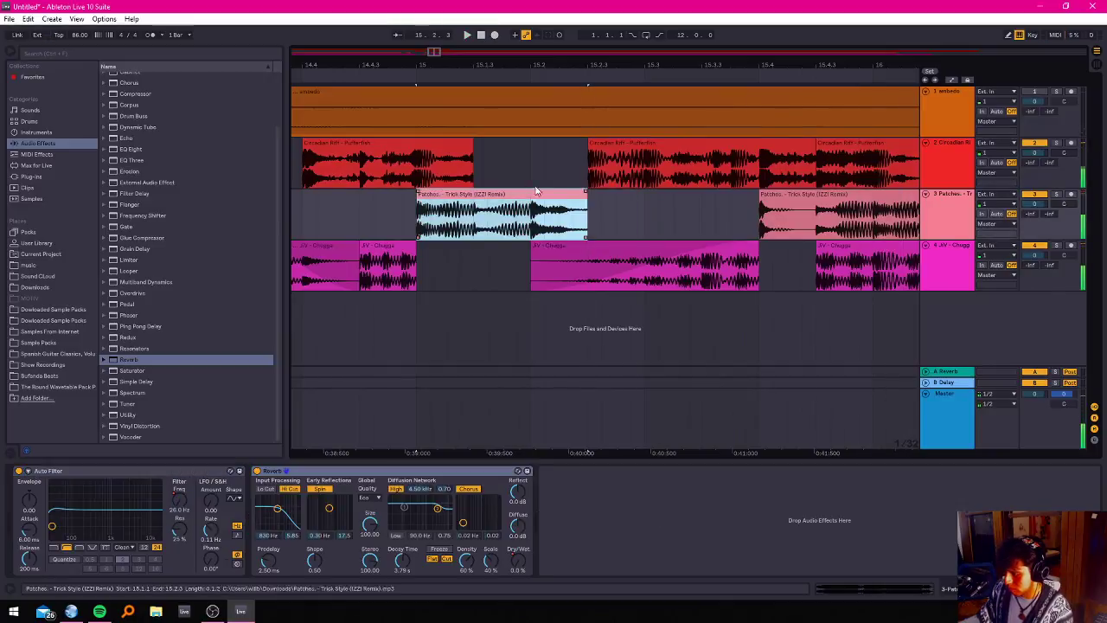
click(394, 207)
key(space)
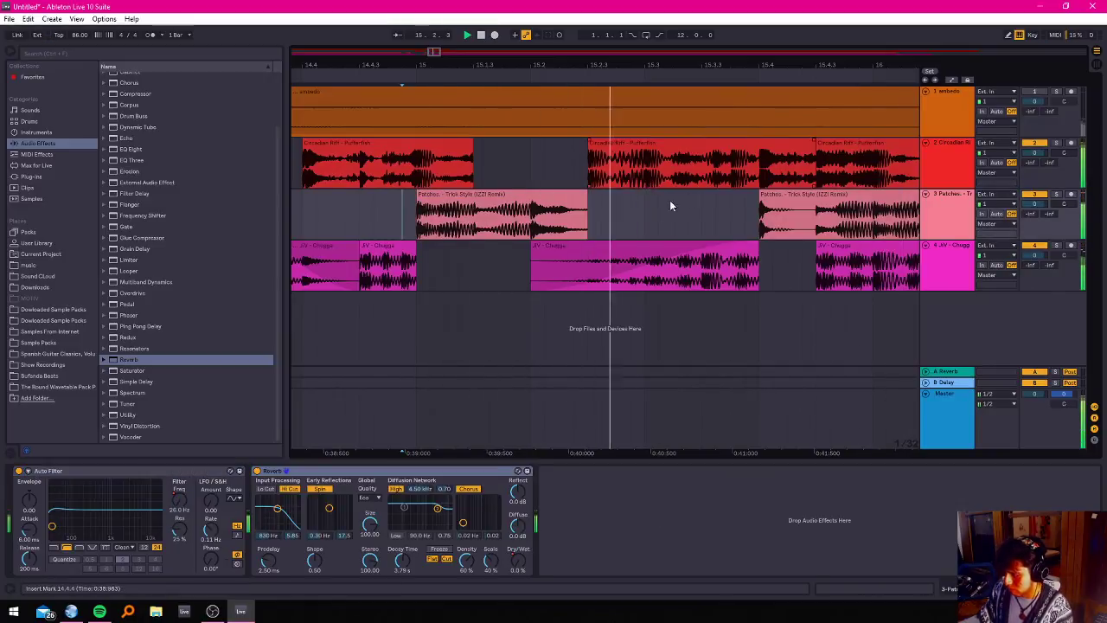
Try starting the following Patches clip at 15.3.1 and cutting the Circadian Riff audio between 15.3.1 and 15.4.1, listening to the result.
drag(757, 205, 759, 178)
click(641, 179)
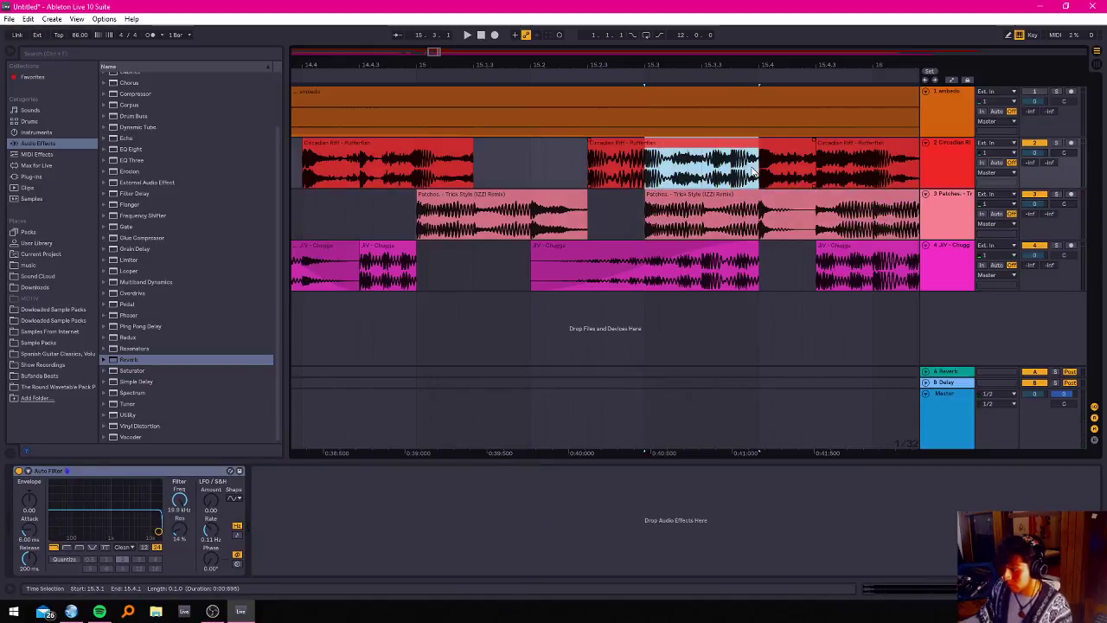
key(Delete)
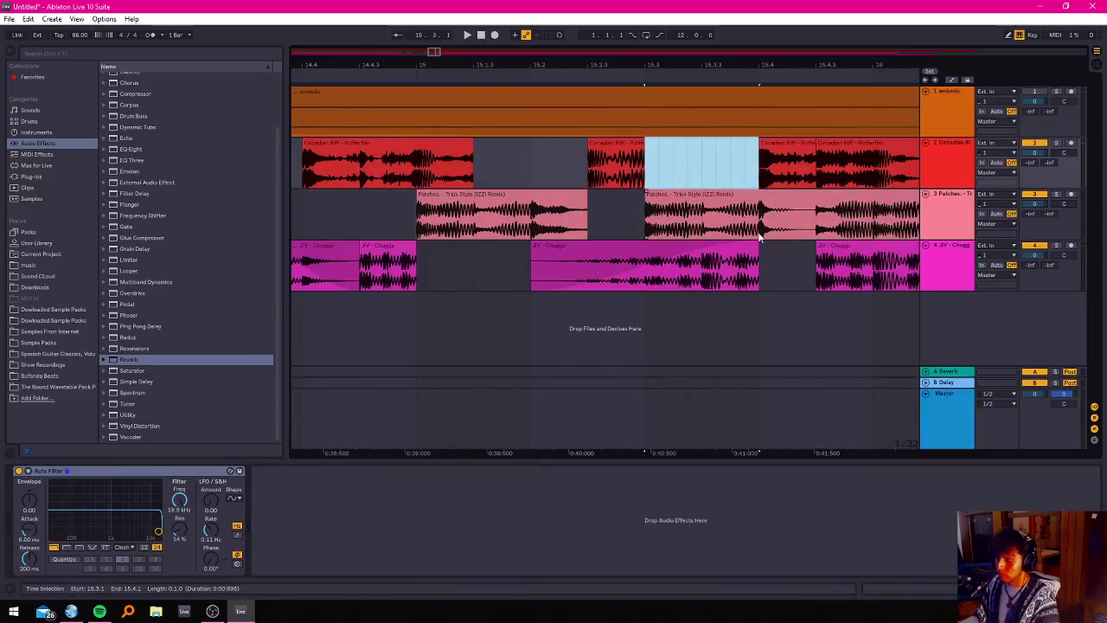
click(529, 163)
key(space)
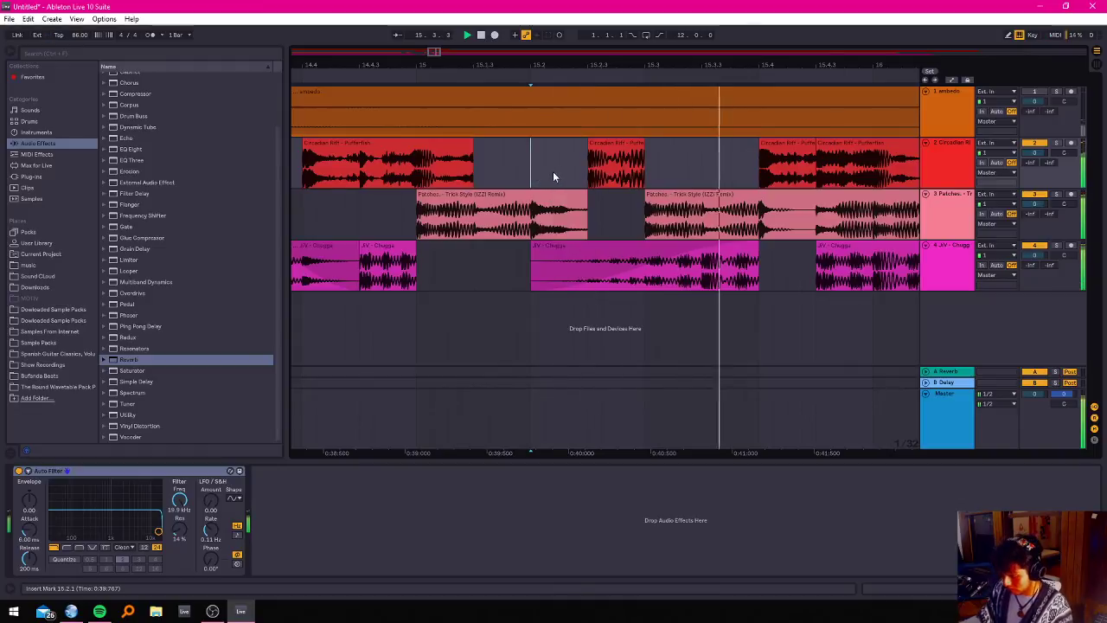
key(space)
Undo the recent Patches clip edits and the Circadian Riff cut, and replay from around 15.2.
key(ctrl+z)
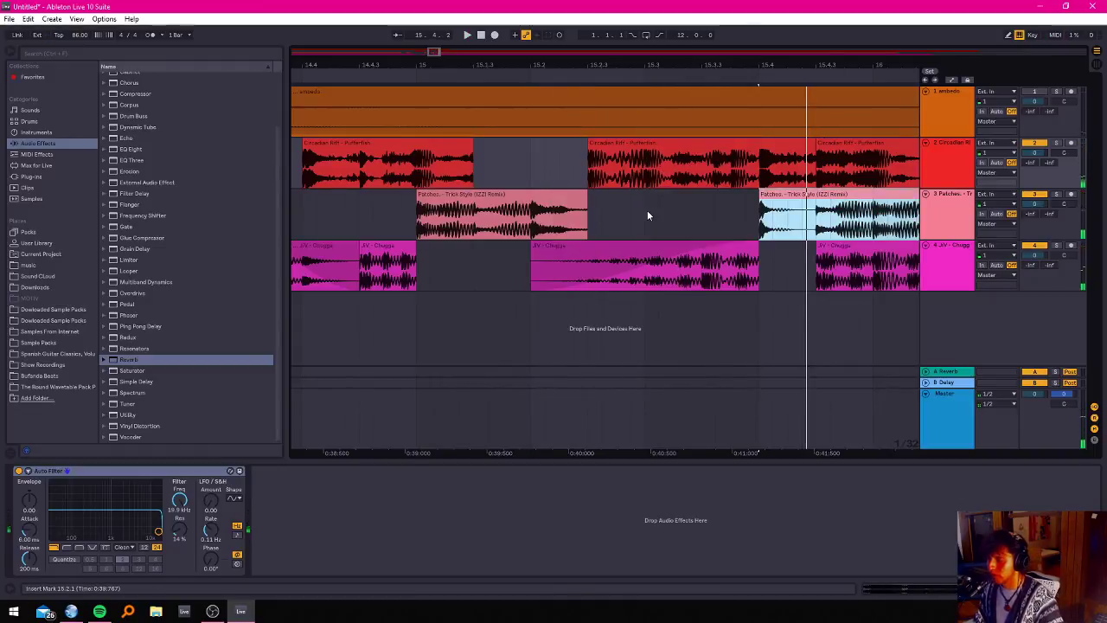
key(ctrl+z)
key(space)
click(548, 156)
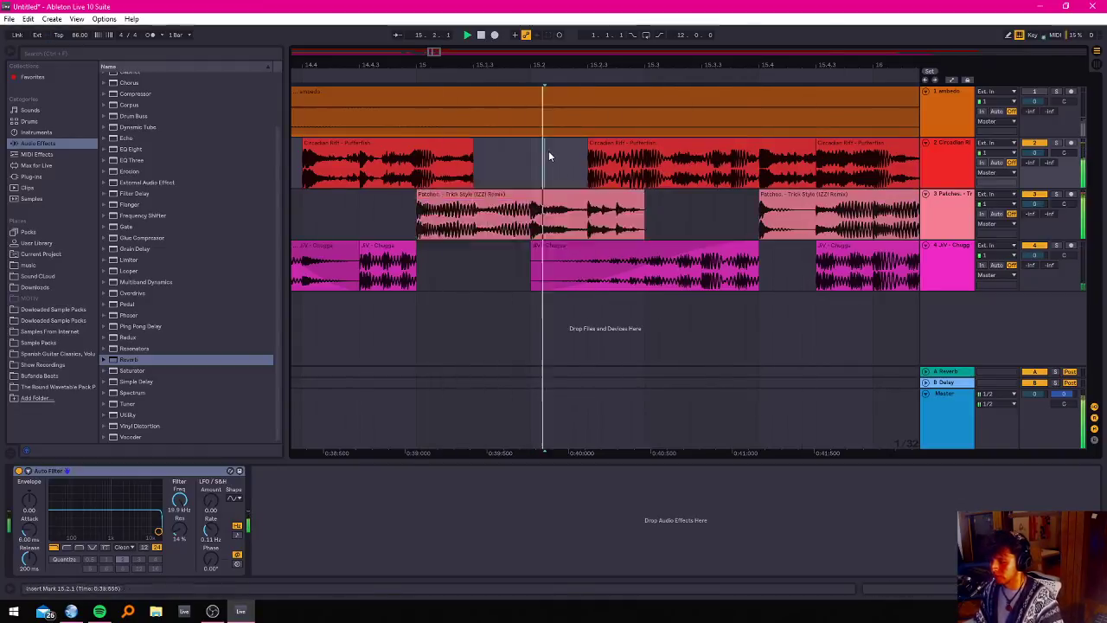
Delete the Circadian Riff audio between 15.3.1 and 15.4.1 and play back the area around the gap.
click(663, 177)
key(space)
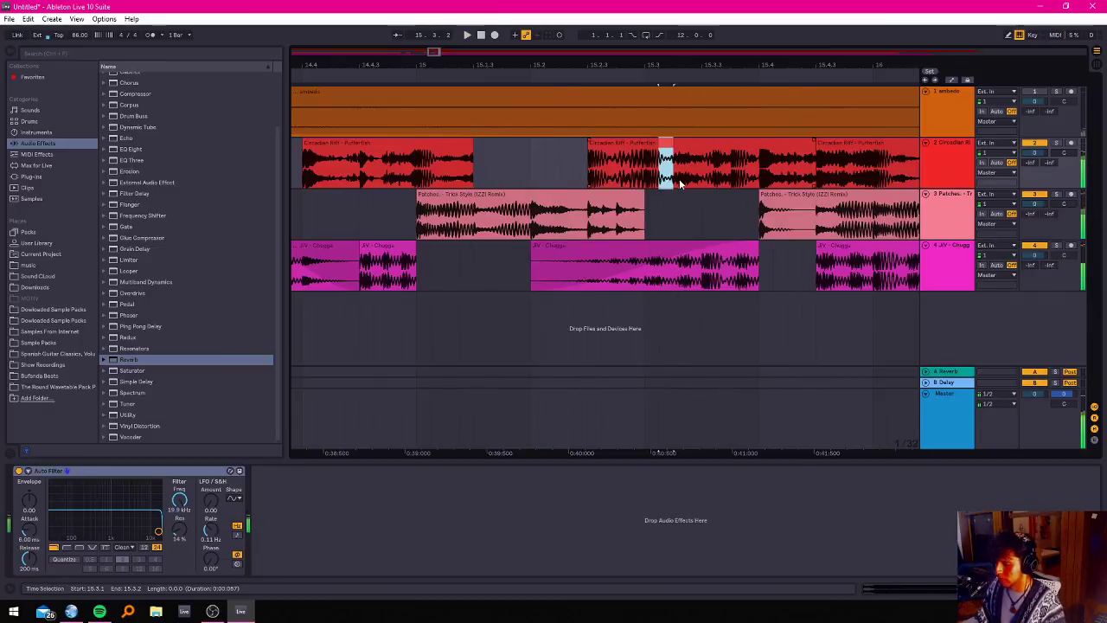
drag(648, 177, 743, 162)
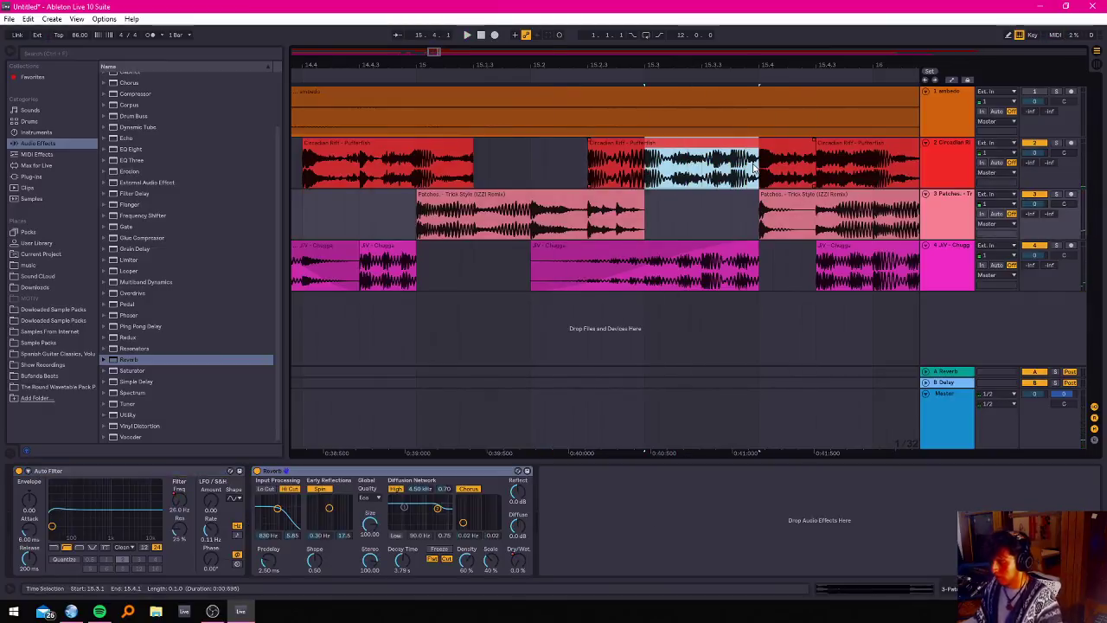
key(Delete)
click(601, 168)
key(space)
key(space)
click(590, 175)
key(space)
key(space)
key(space)
key(space)
Try ending the Patches clip at 15.2.3 with a playback check, and return its end to 15.3.1.
drag(640, 200, 587, 201)
click(502, 165)
key(space)
key(space)
drag(587, 216, 641, 223)
key(space)
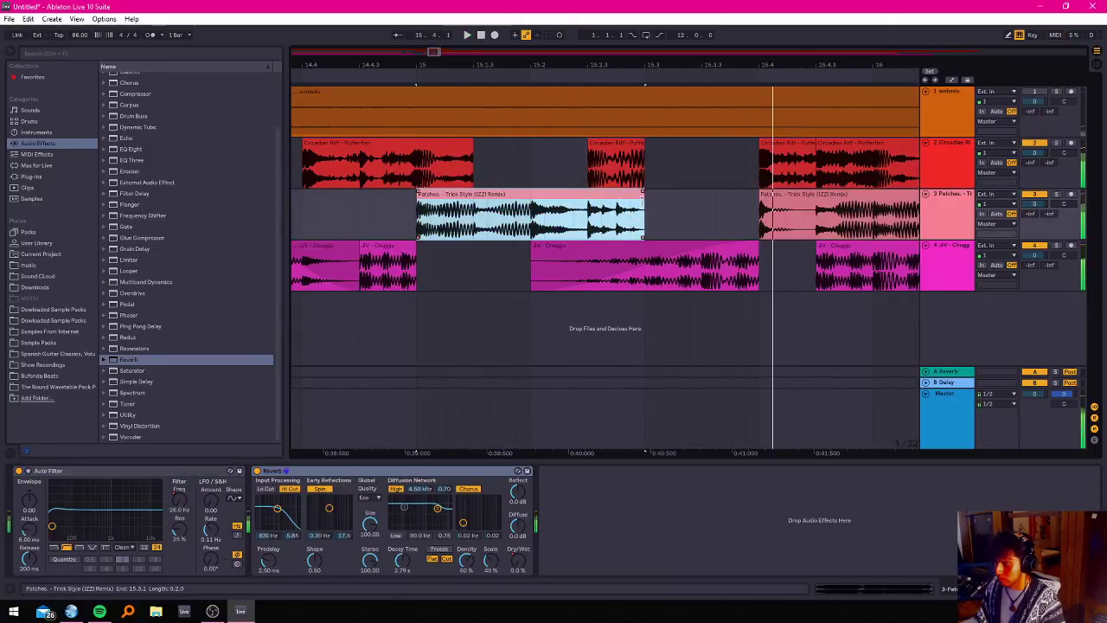
Try extending the Patches clip's end to 15.3.3 with a playback check, and return it to 15.3.1.
drag(645, 217, 701, 252)
key(space)
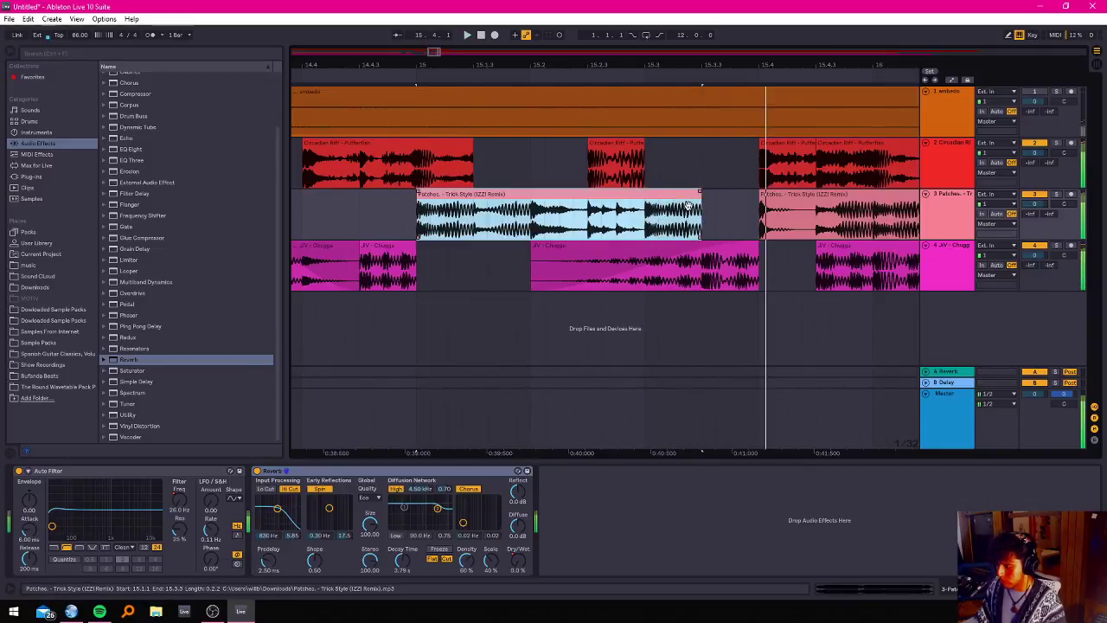
drag(698, 208, 644, 211)
key(space)
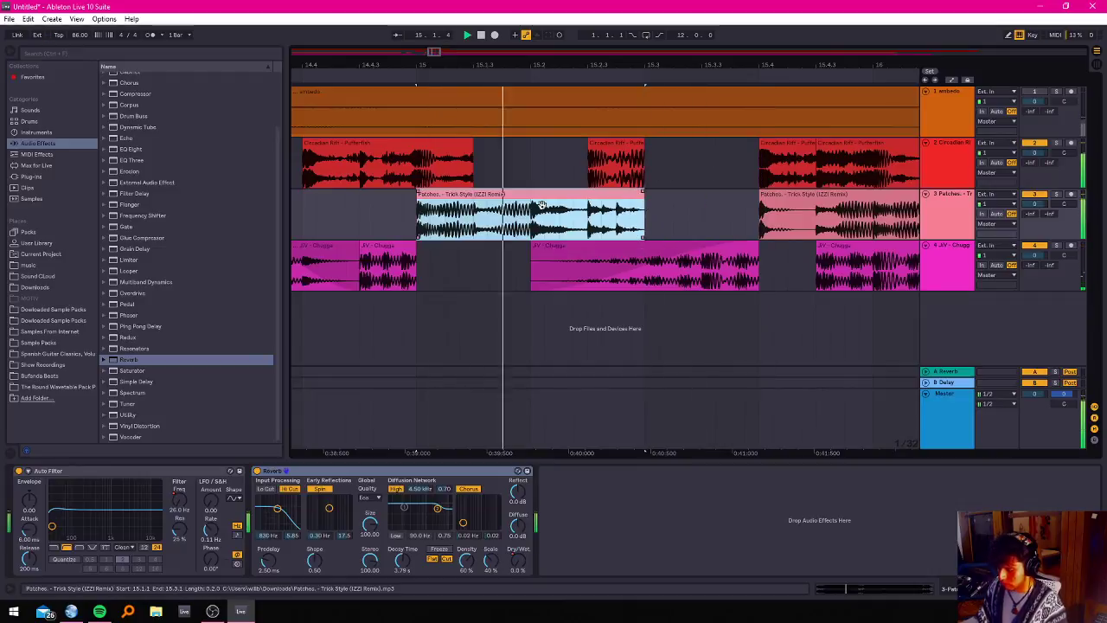
key(space)
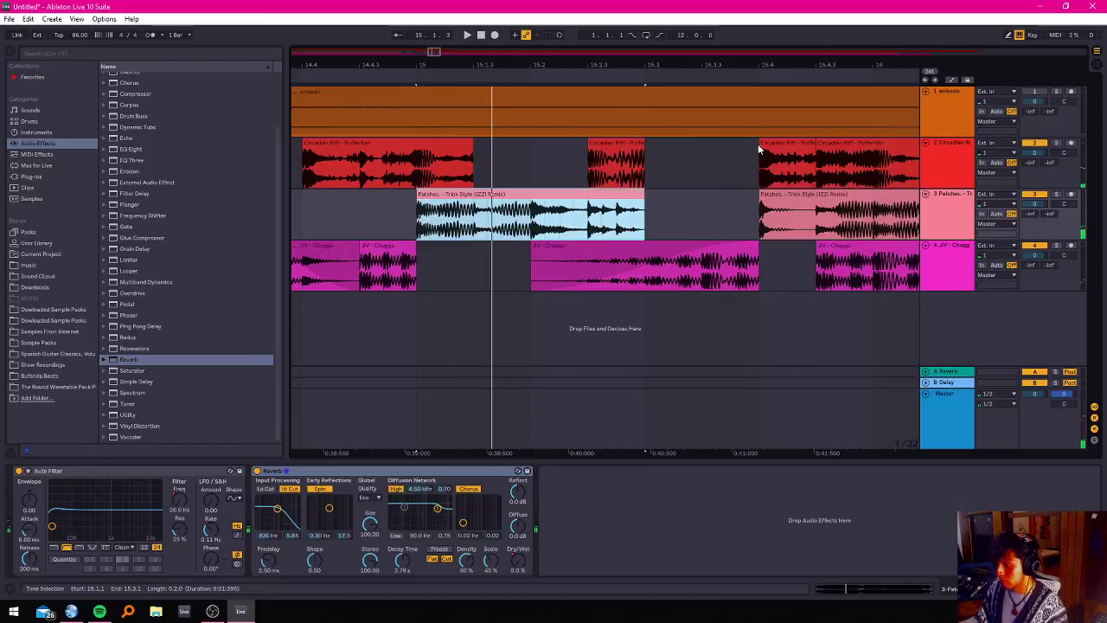
Try extending the Circadian Riff clip at 15.4 back to 15.3.3 and further to 15.3.1, auditioning each version.
drag(755, 150, 717, 177)
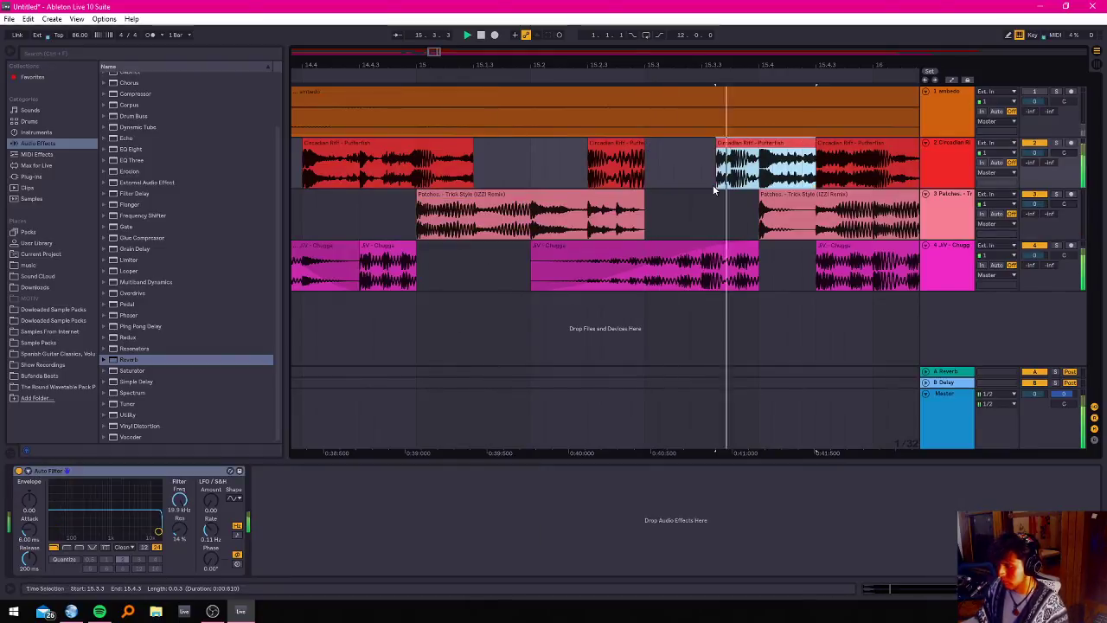
click(481, 171)
key(space)
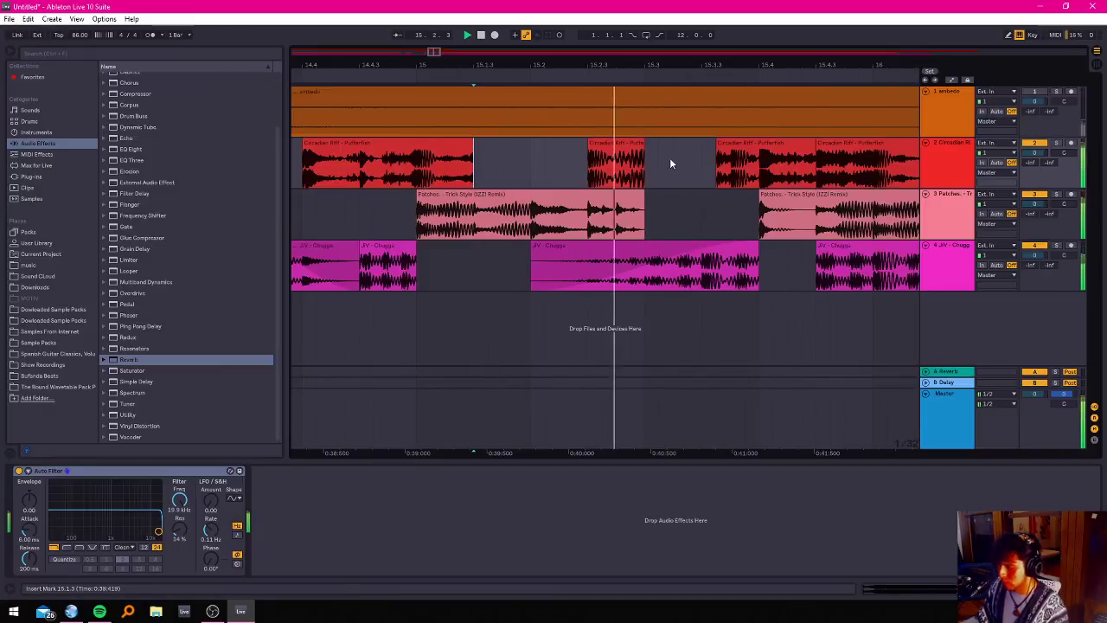
drag(717, 173, 647, 169)
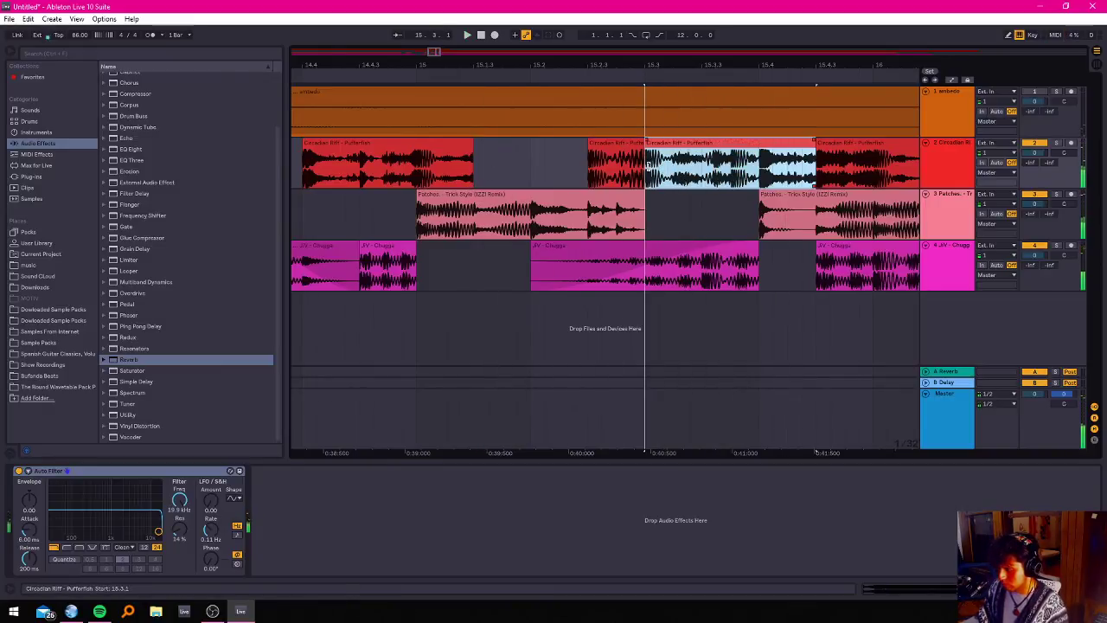
click(516, 143)
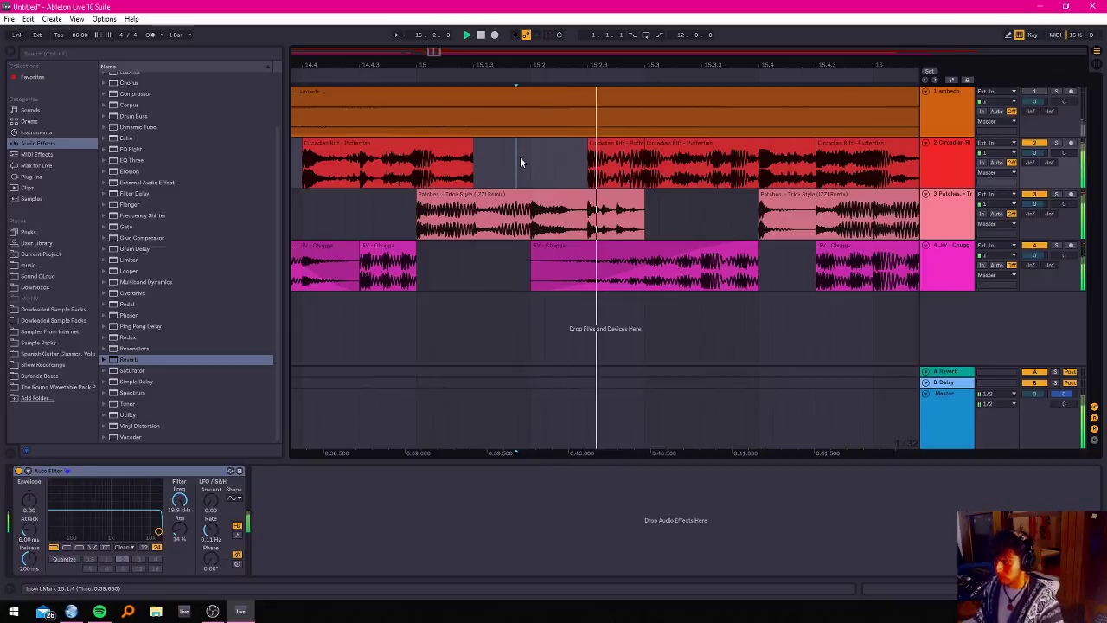
Delete the Circadian Riff clip between 15.3.1 and 15.4.3 and play back the sequence from around 14.4.
click(724, 147)
click(727, 144)
key(Delete)
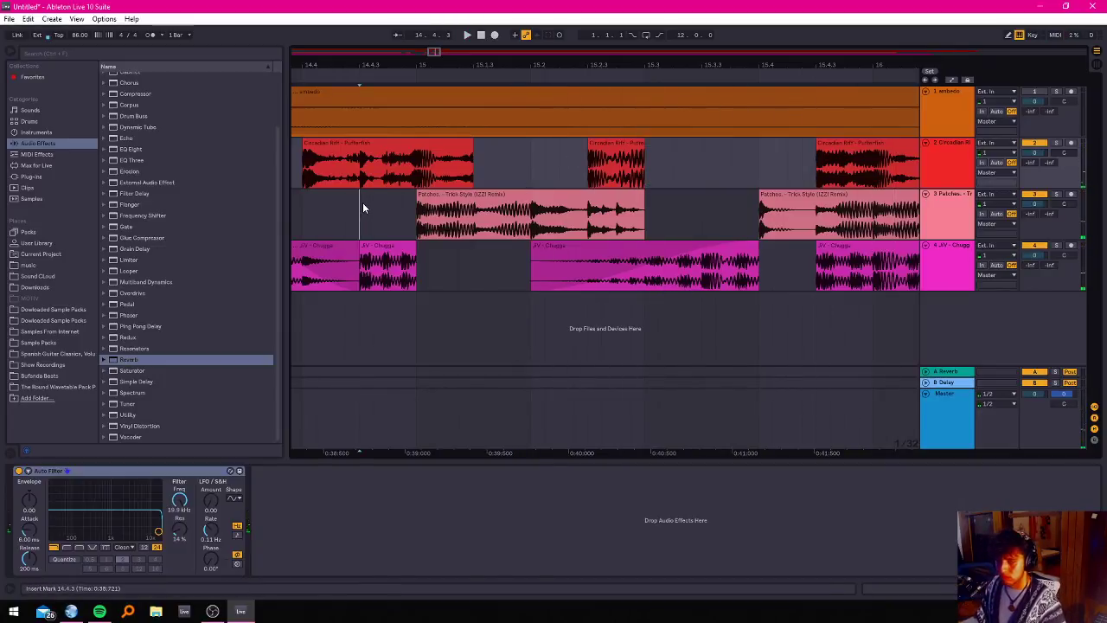
click(363, 208)
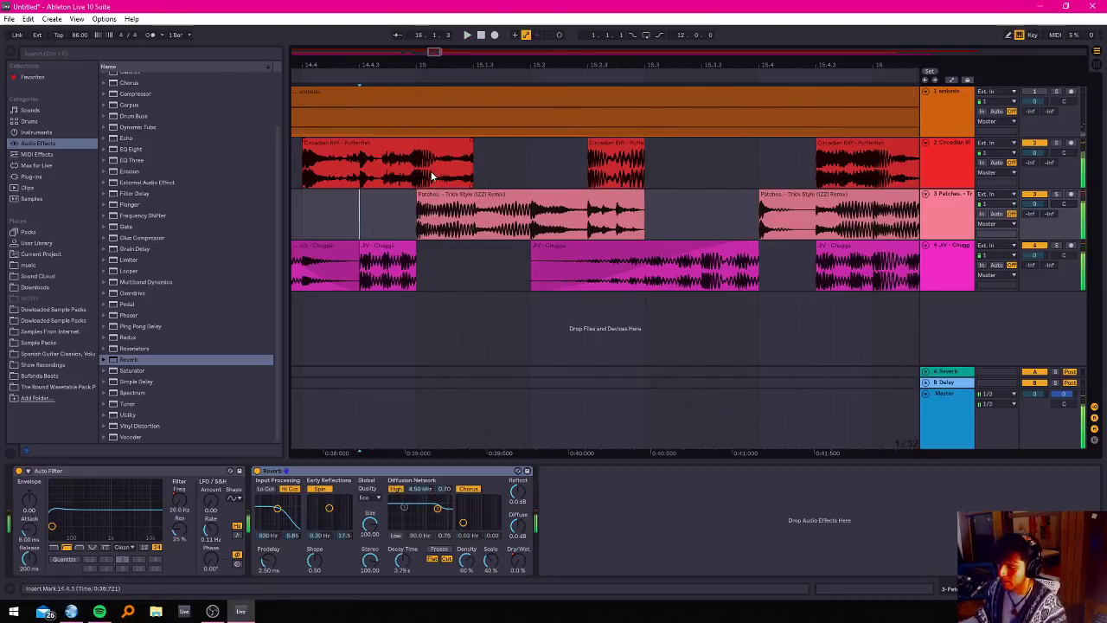
scroll(415, 170, down, 3)
click(361, 176)
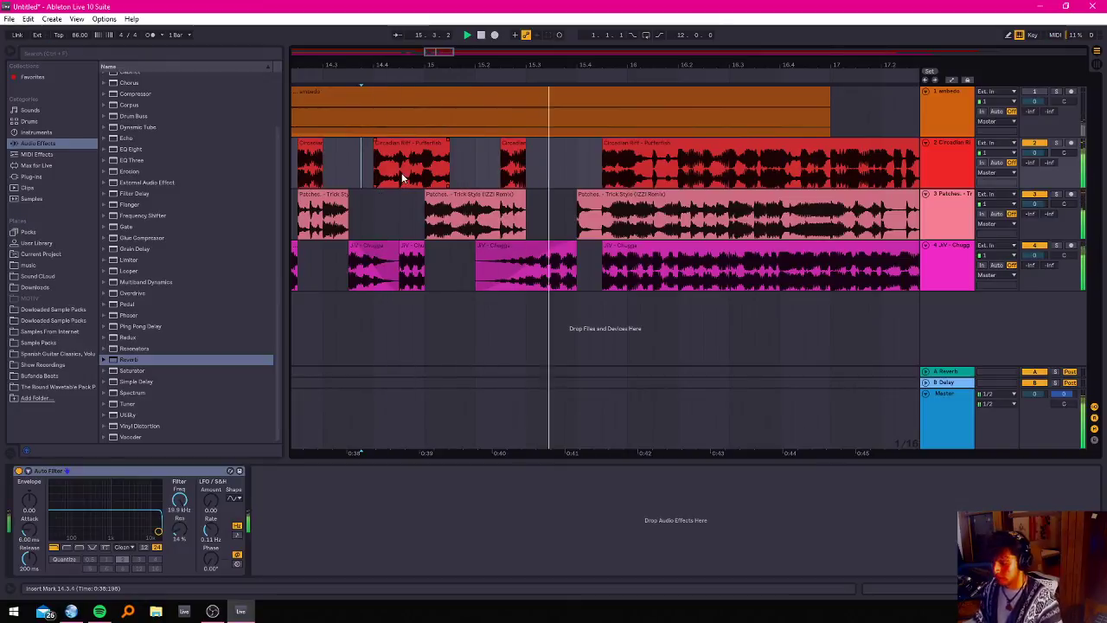
Extend the short Circadian Riff clip at 15.2.3 to end at 15.4.1, add a fade-out from about 15.3, and play it.
scroll(538, 218, up, 3)
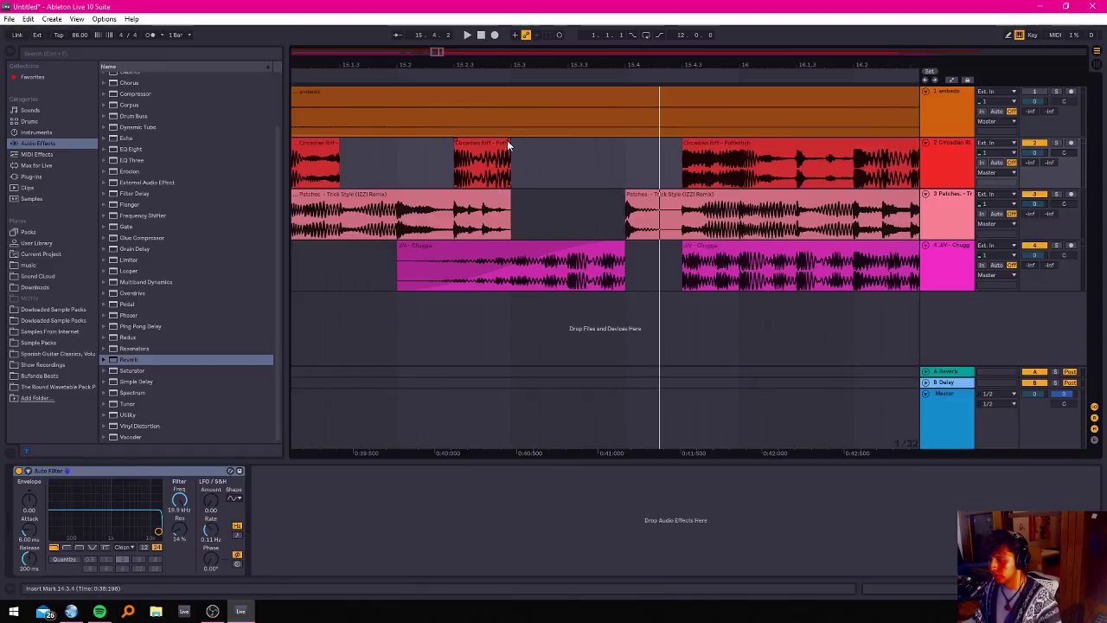
drag(510, 147, 621, 200)
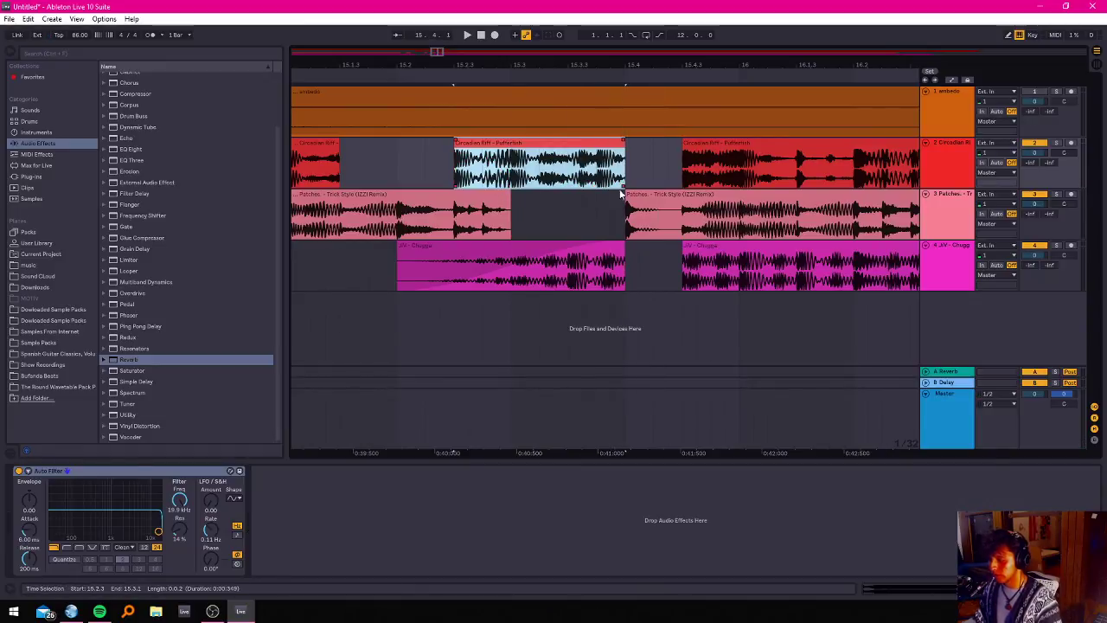
mouse_move(622, 143)
mouse_down()
mouse_move(556, 162)
mouse_move(512, 149)
mouse_up()
key(space)
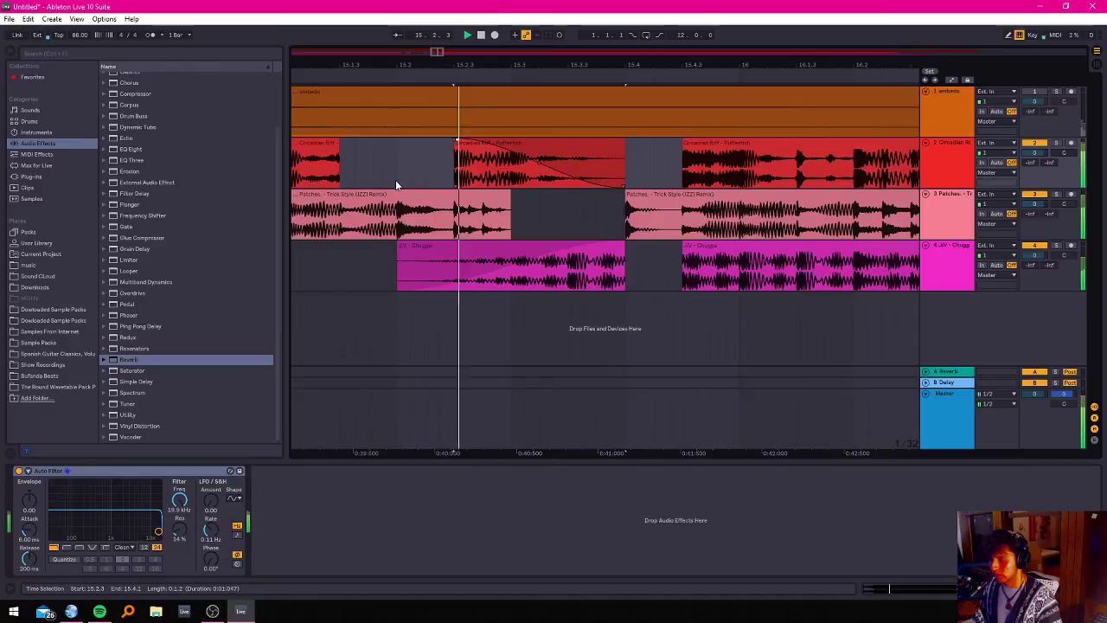
click(497, 164)
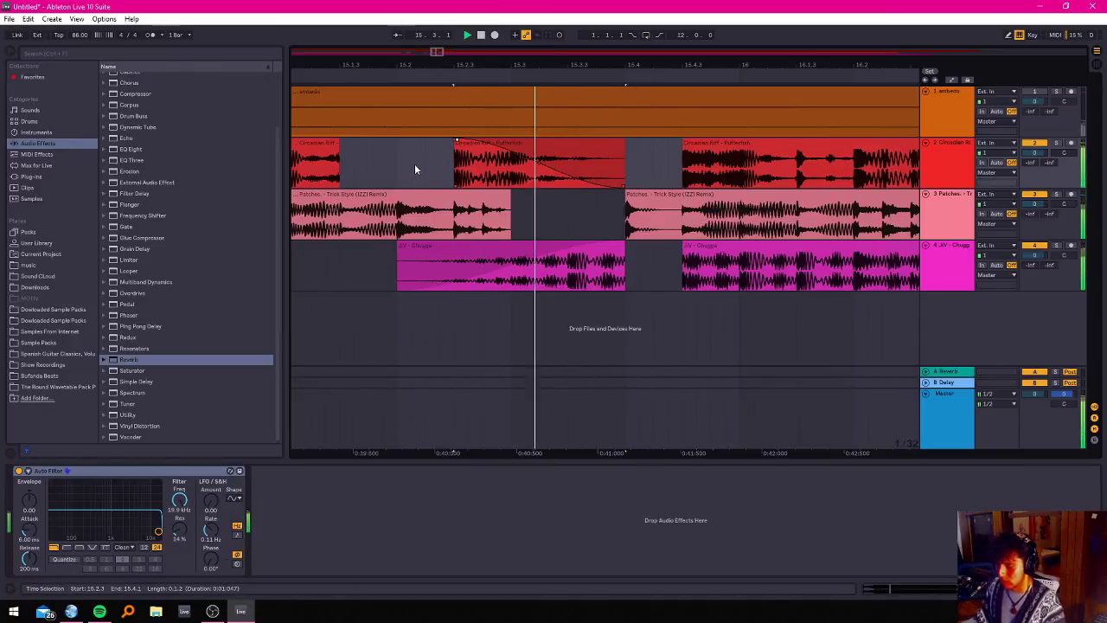
Extend the Patches clip's end to 15.4.1 with a fade-out from about 15.2, and play it back from 15.1.1.
drag(506, 197, 400, 256)
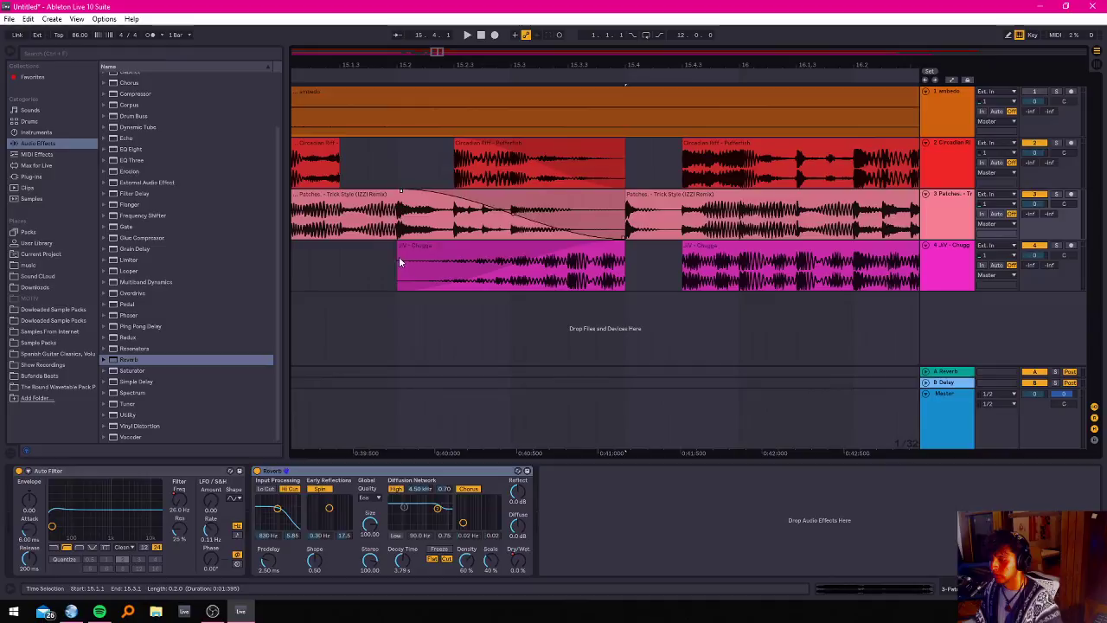
click(296, 243)
key(space)
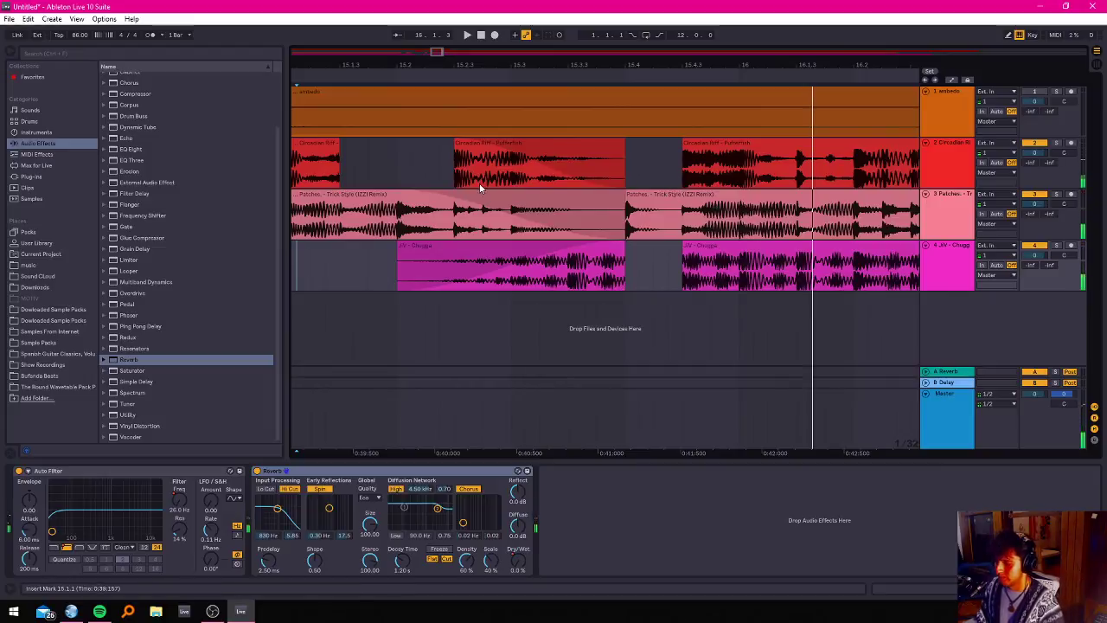
Extend the start of the long Circadian Riff clip at 15.4.3 back to 15.4.1.
scroll(426, 192, down, 3)
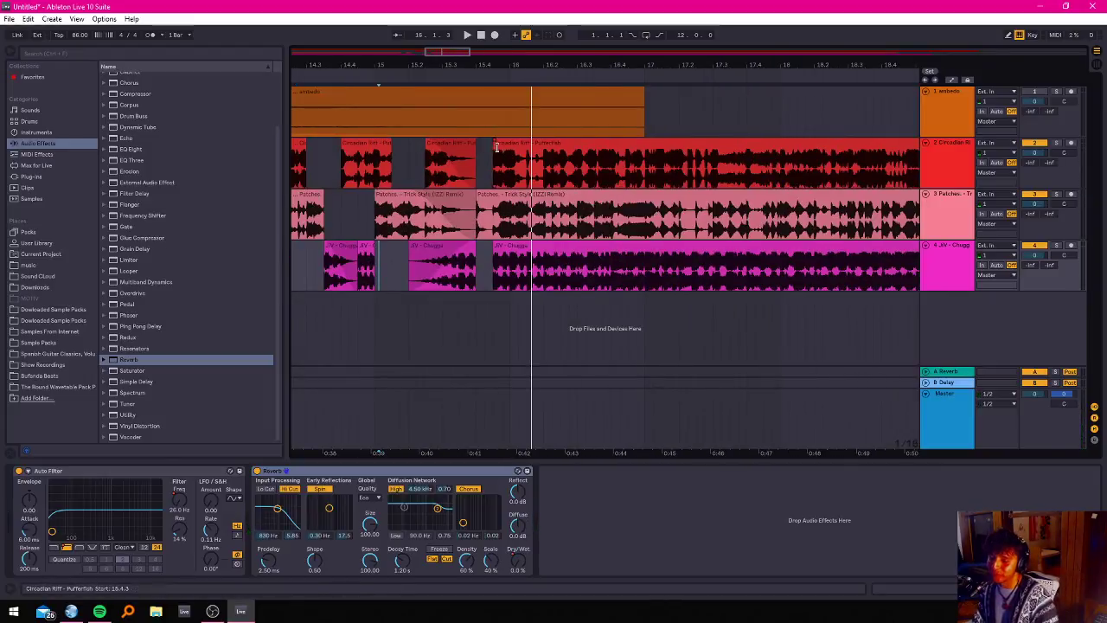
click(498, 147)
click(493, 185)
Remove the audio between 15.4.3 and 16.1.2 from the Circadian Riff and Patches tracks and play back the arrangement.
drag(493, 184, 517, 221)
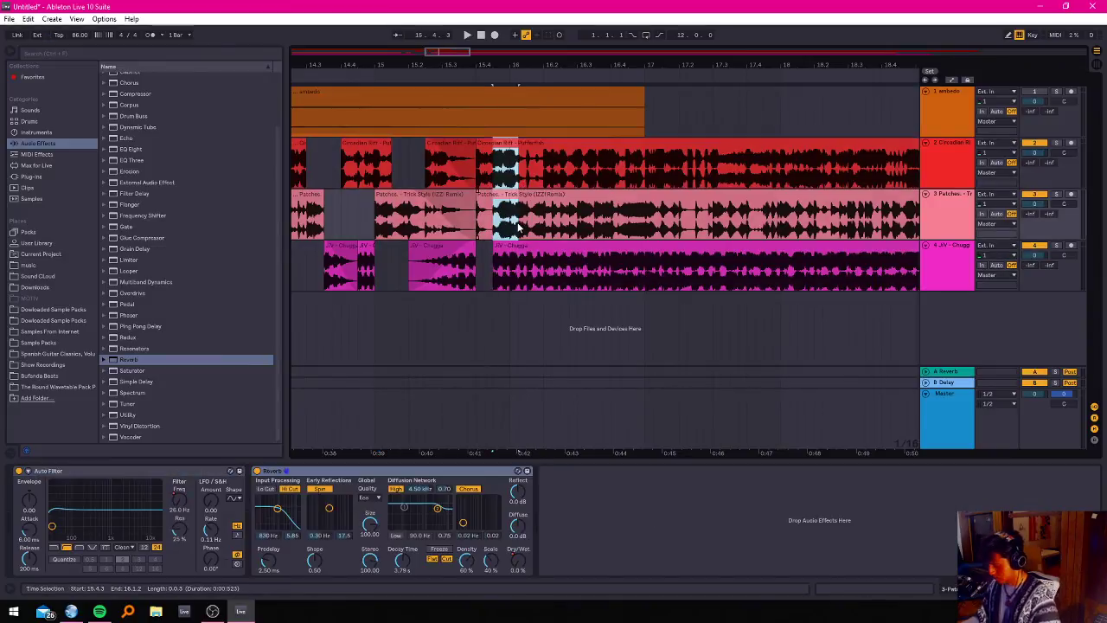
click(428, 197)
key(space)
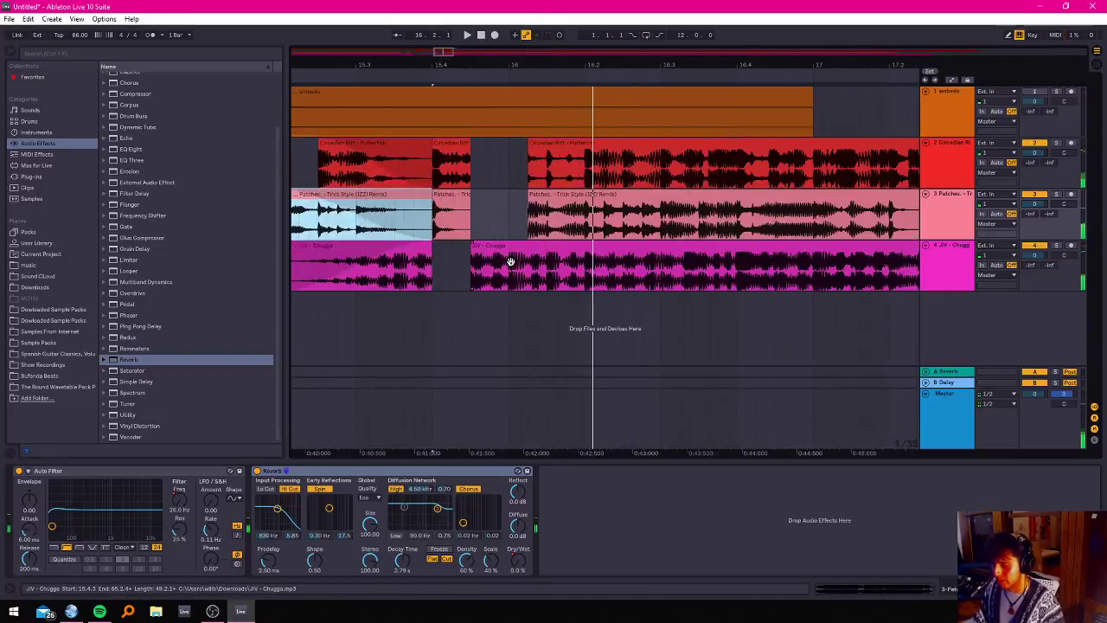
click(352, 273)
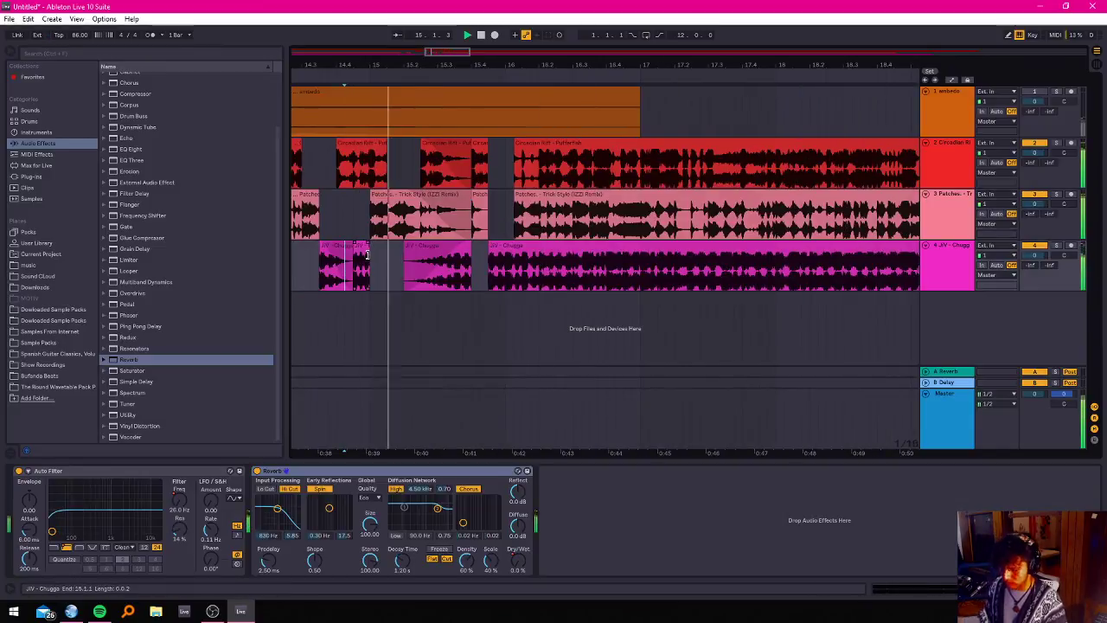
key(space)
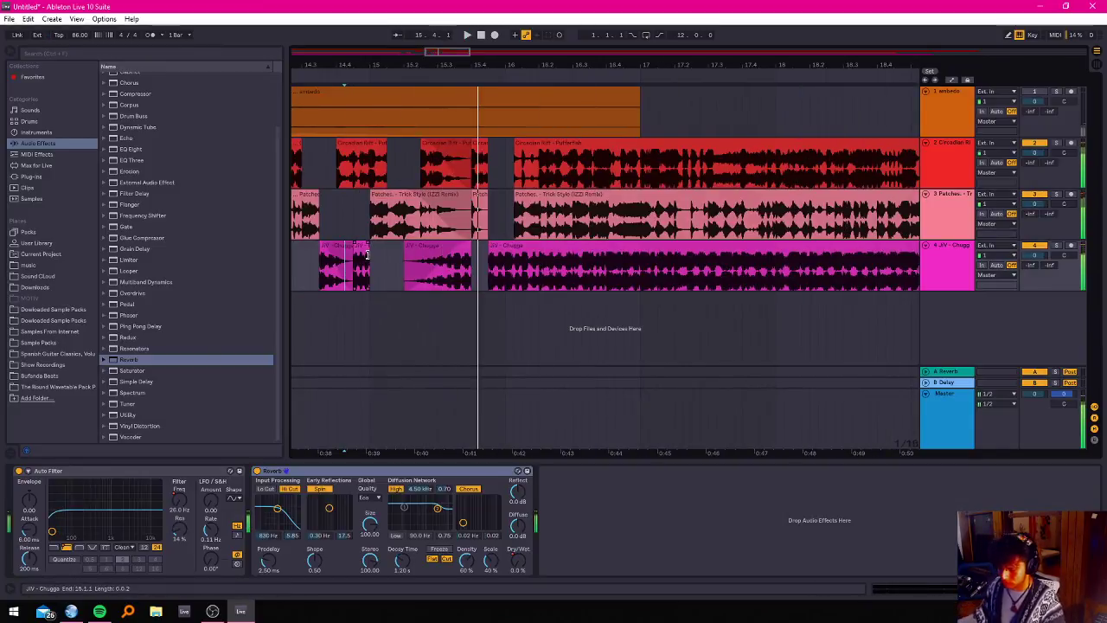
Try shortening the Circadian Riff clip at 15.2.3 to end at 15.3.1, revert it, and clear 15.4.3 to 16.1.2 on Circadian Riff and Patches again.
click(464, 160)
key(space)
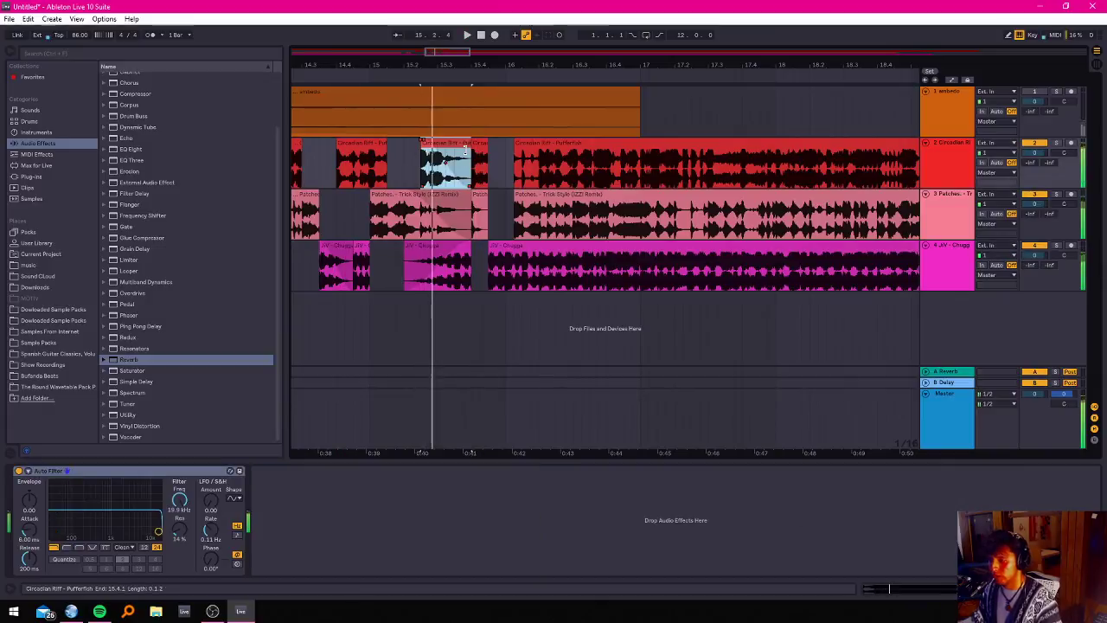
drag(422, 157, 446, 159)
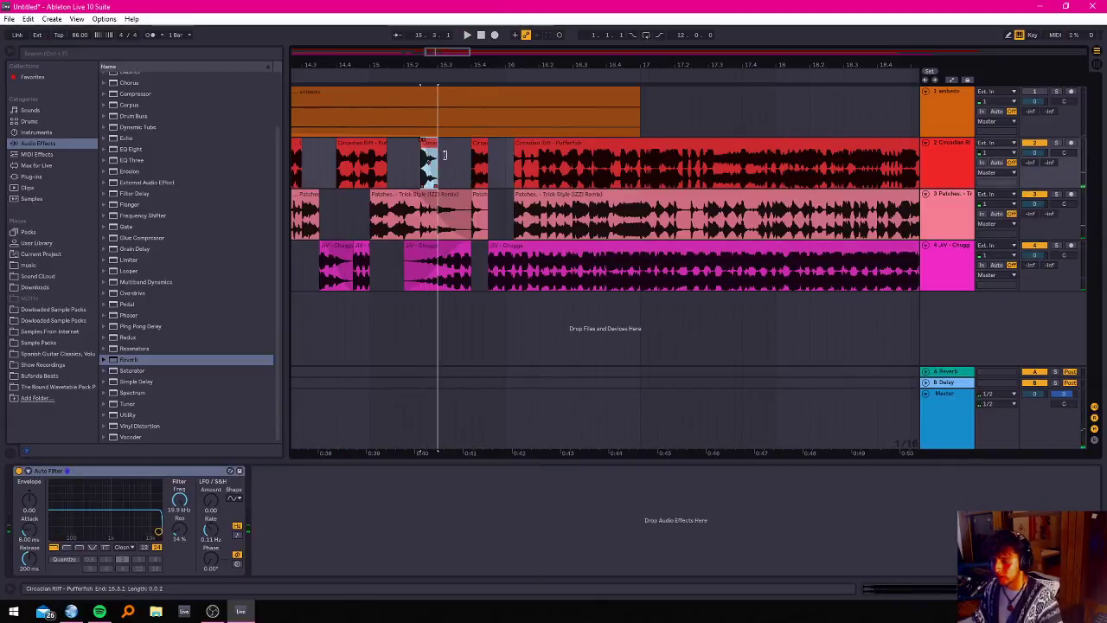
key(ctrl+z)
key(ctrl+z)
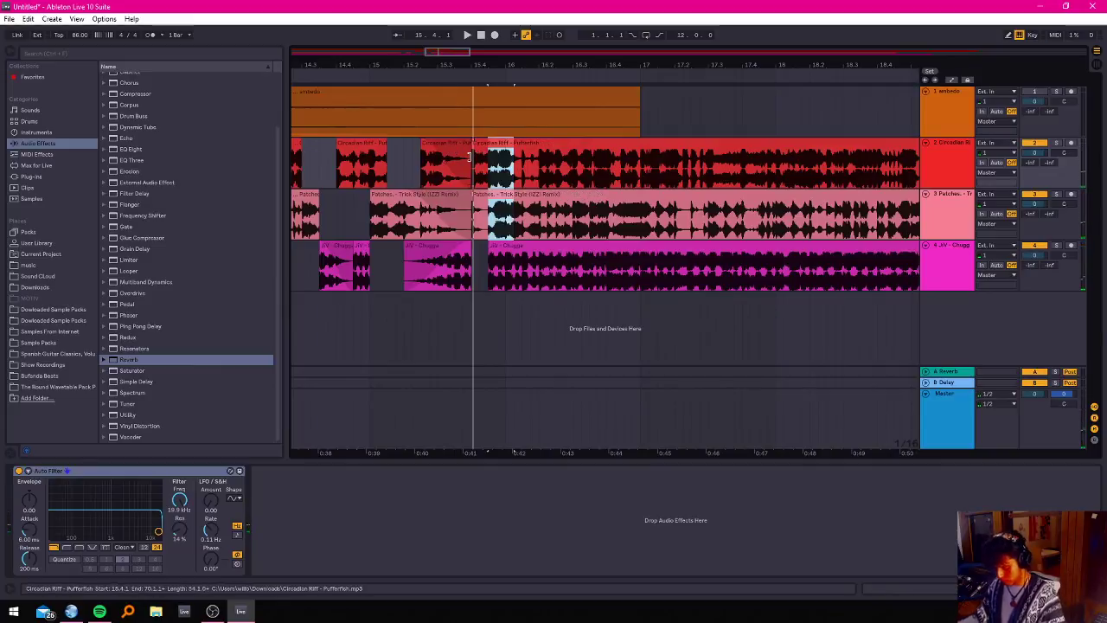
key(Delete)
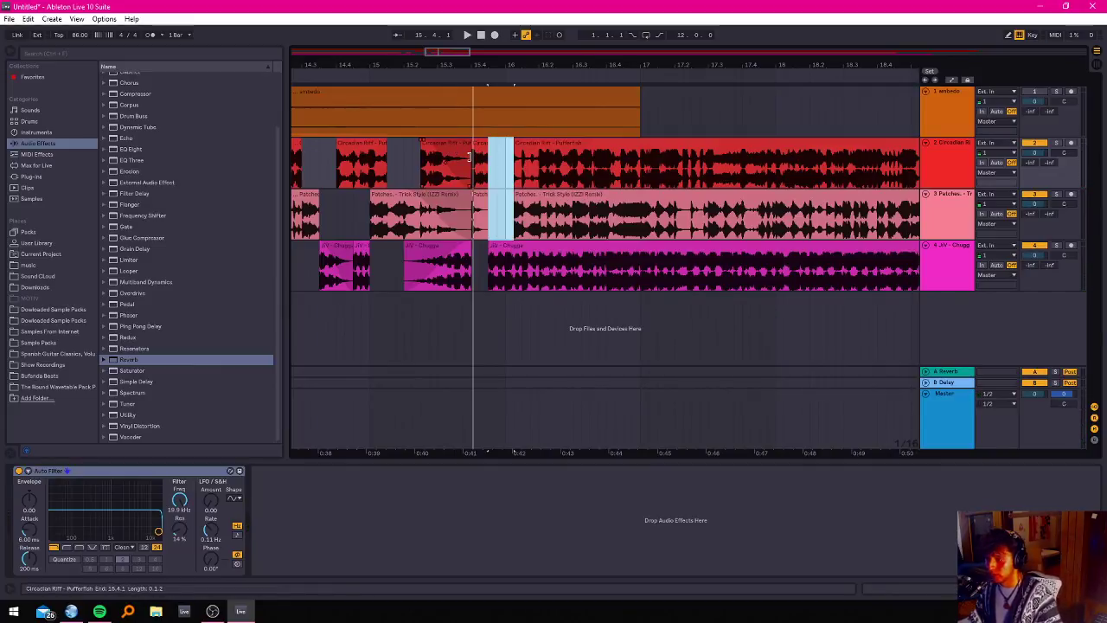
Try trimming the Circadian Riff clip at 15.2.3 to end at 15.3.2, play it, delete it, and undo both edits.
click(450, 146)
drag(472, 147, 446, 147)
key(space)
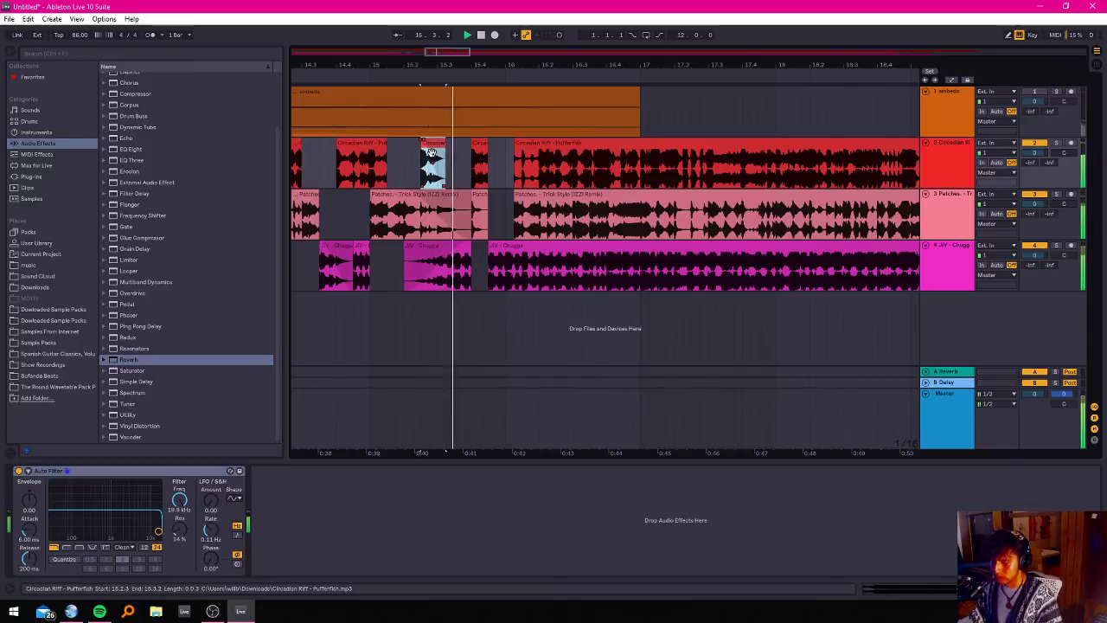
key(Delete)
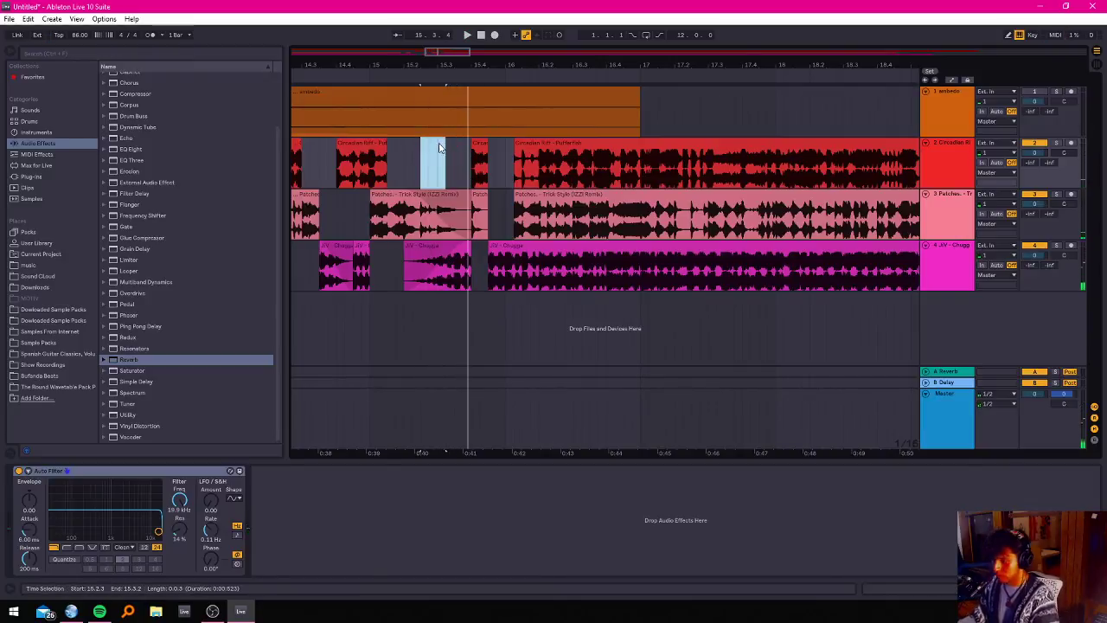
key(ctrl+z)
key(ctrl+z)
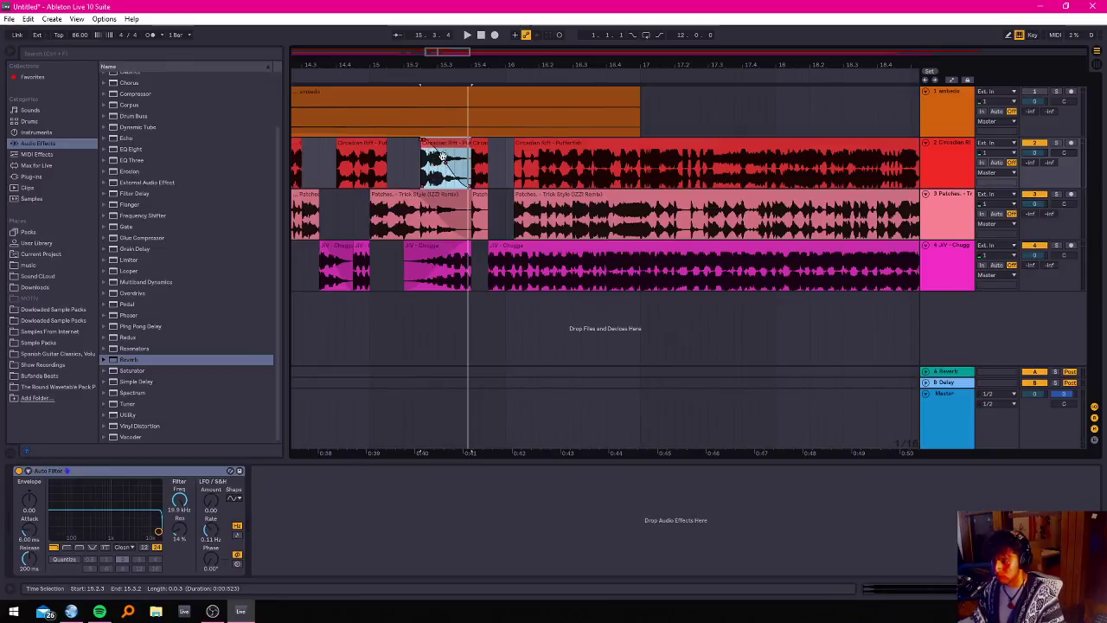
Try trimming the start of the Circadian Riff clip ending at 15.4.1 to 15.3.2 and play it back.
drag(422, 144, 466, 171)
click(433, 161)
key(space)
key(space)
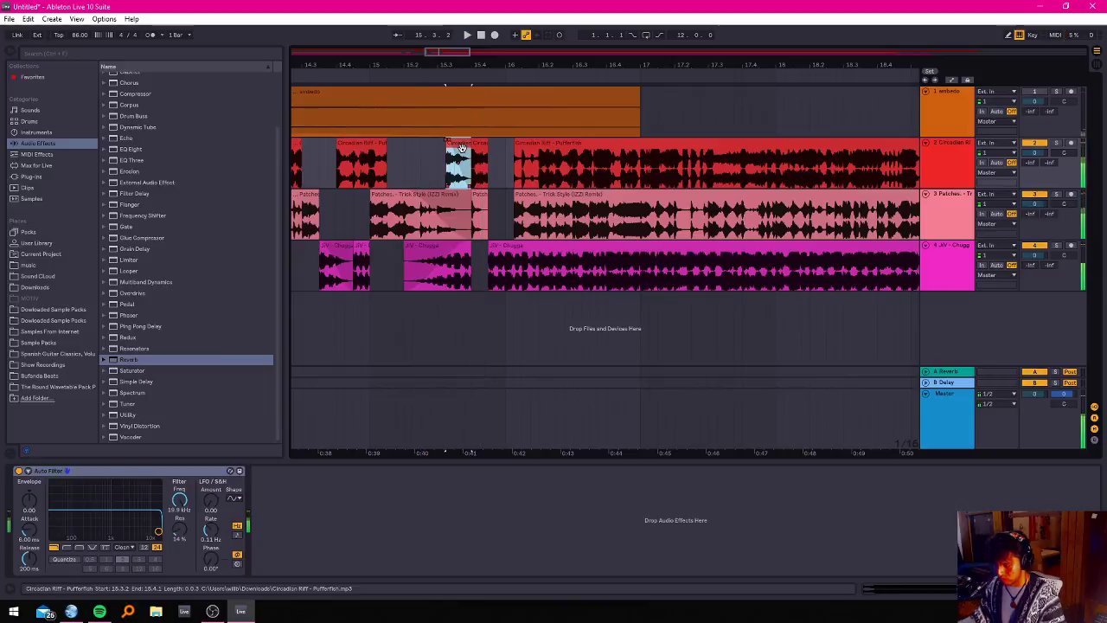
Delete the Circadian Riff clip between 15.3.2 and 15.4.1, extend the preceding clip's end to 15.4.1, and play it back.
key(plus)
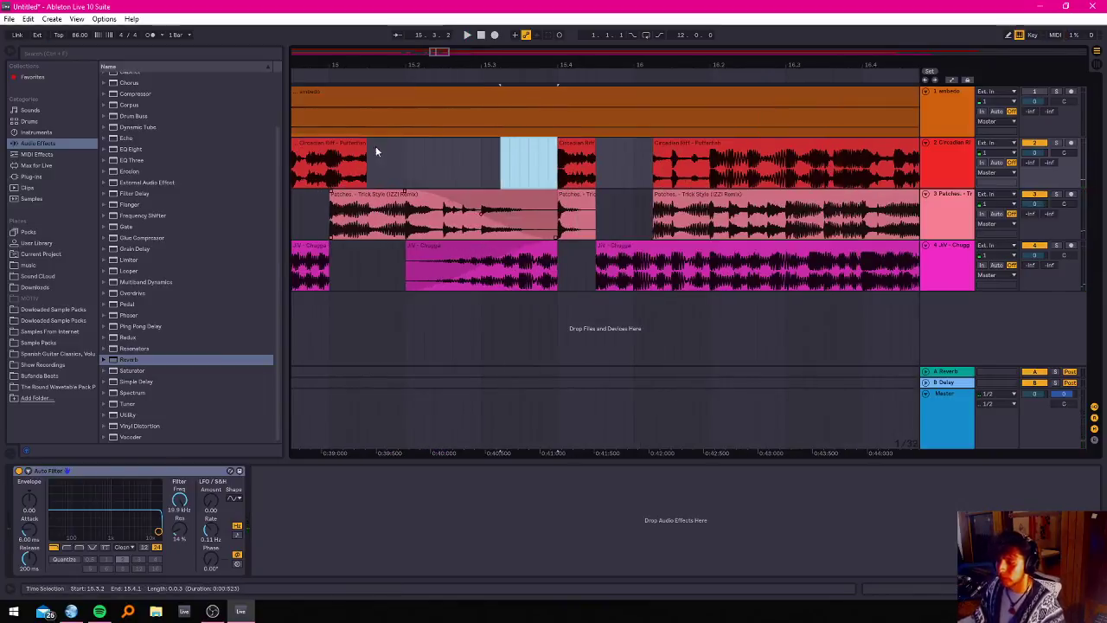
drag(364, 144, 559, 144)
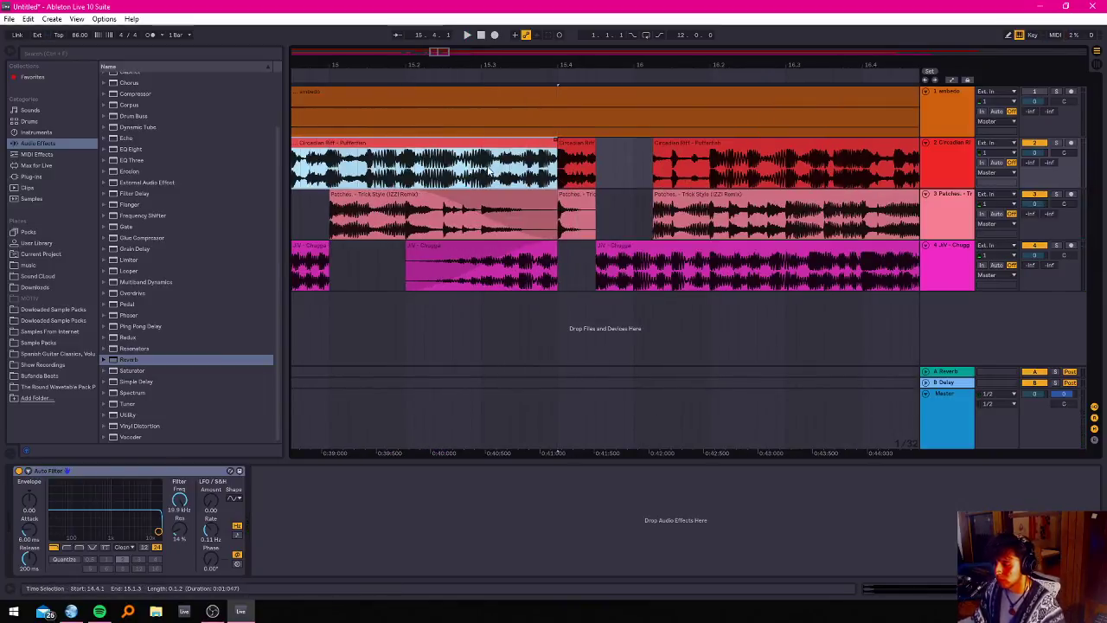
click(492, 173)
key(space)
click(395, 168)
click(412, 171)
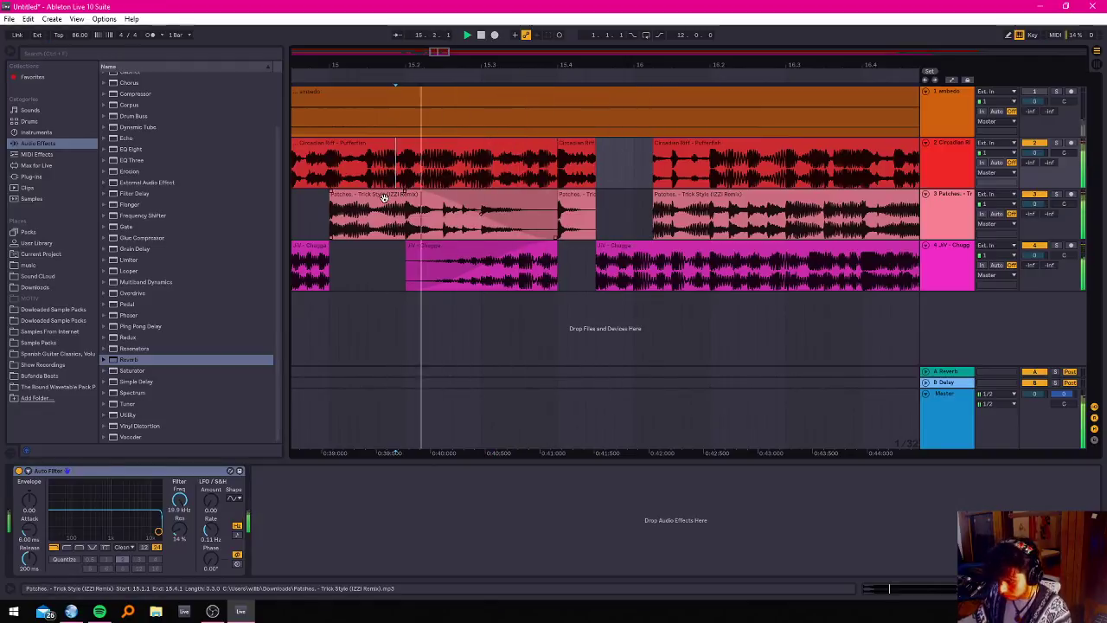
Shorten the Patches clip that starts at 15.1.1 to end at 15.3.1, and play it back.
mouse_move(557, 216)
mouse_down()
mouse_move(416, 230)
mouse_move(481, 230)
mouse_up()
key(space)
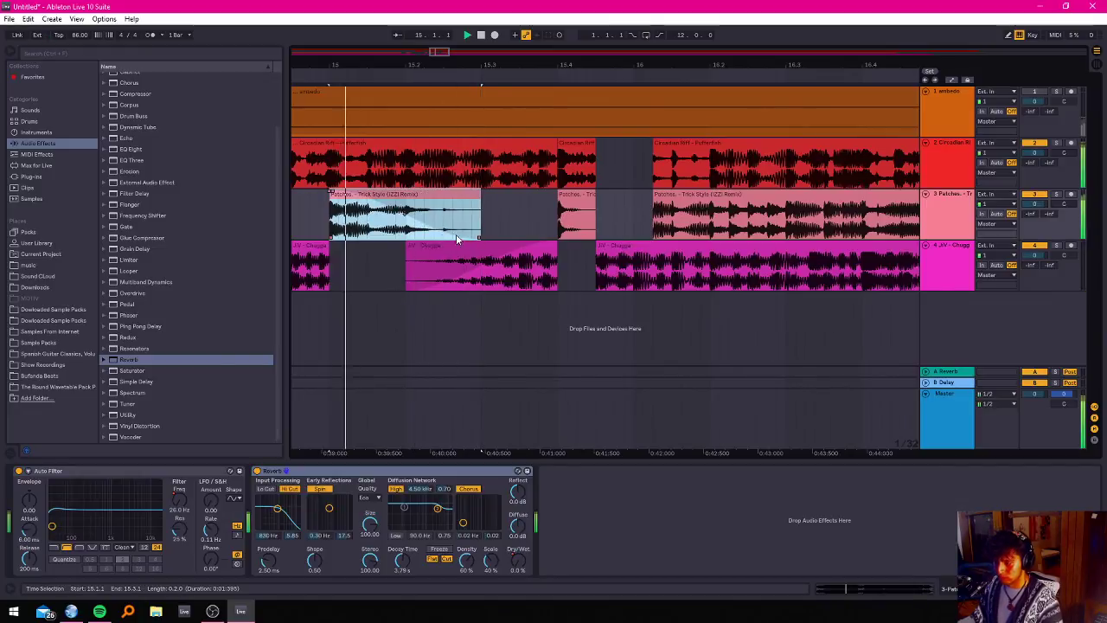
key(space)
Cut the Circadian Riff audio from 15.1.1 to about 15.2.1 and play back from just before the gap.
click(405, 182)
drag(328, 185, 424, 169)
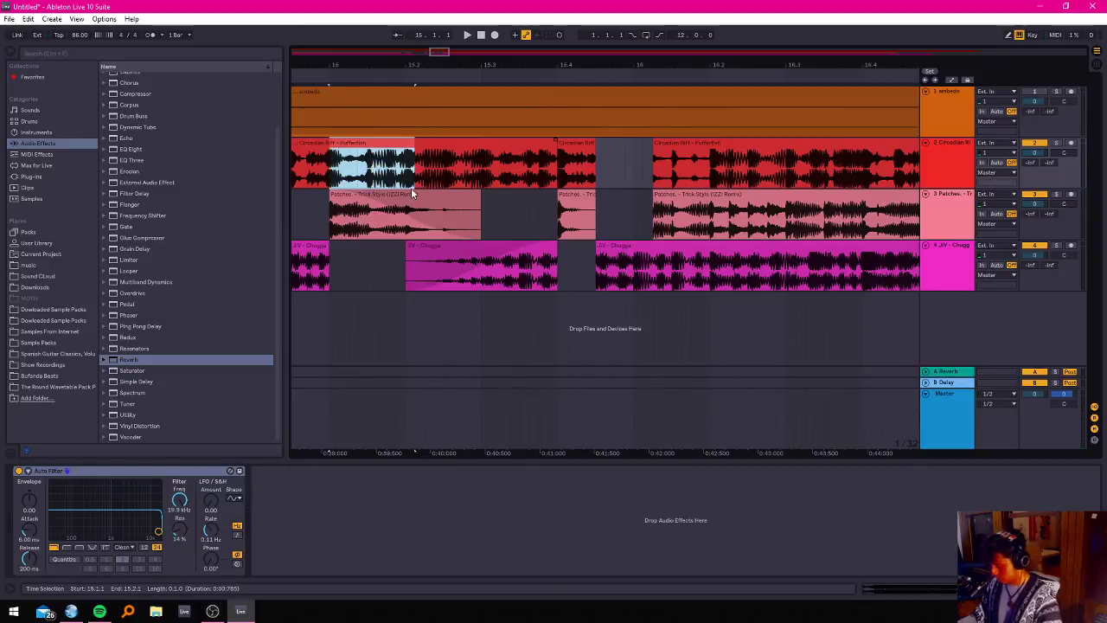
key(Delete)
click(316, 173)
key(space)
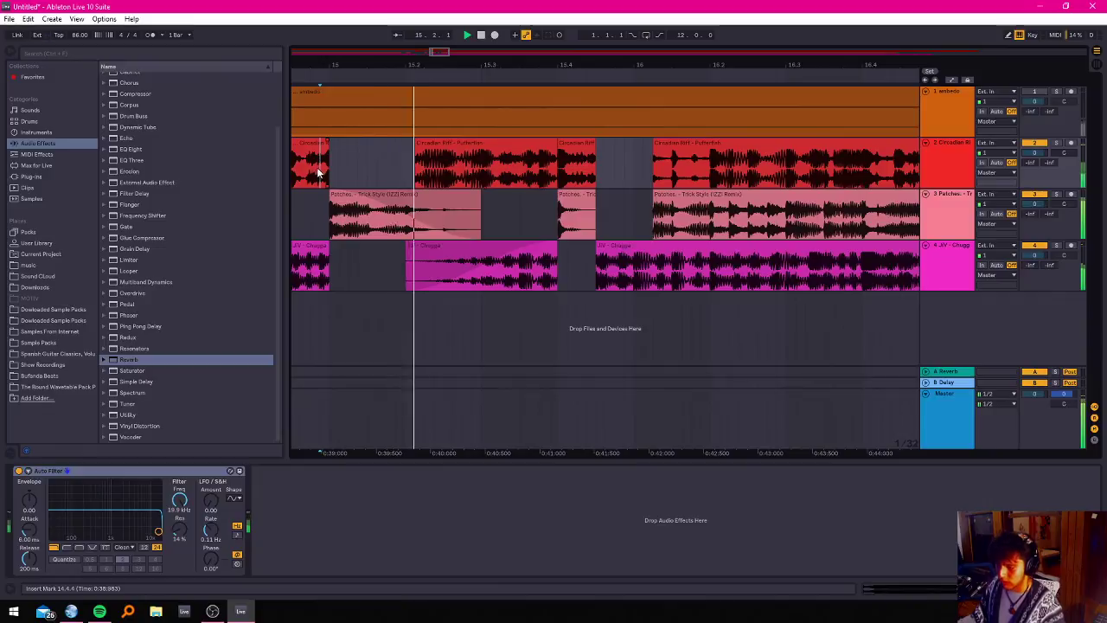
key(space)
Move the start of the Circadian Riff clip after the gap to 15.2.1 and play back the transition.
drag(416, 144, 406, 146)
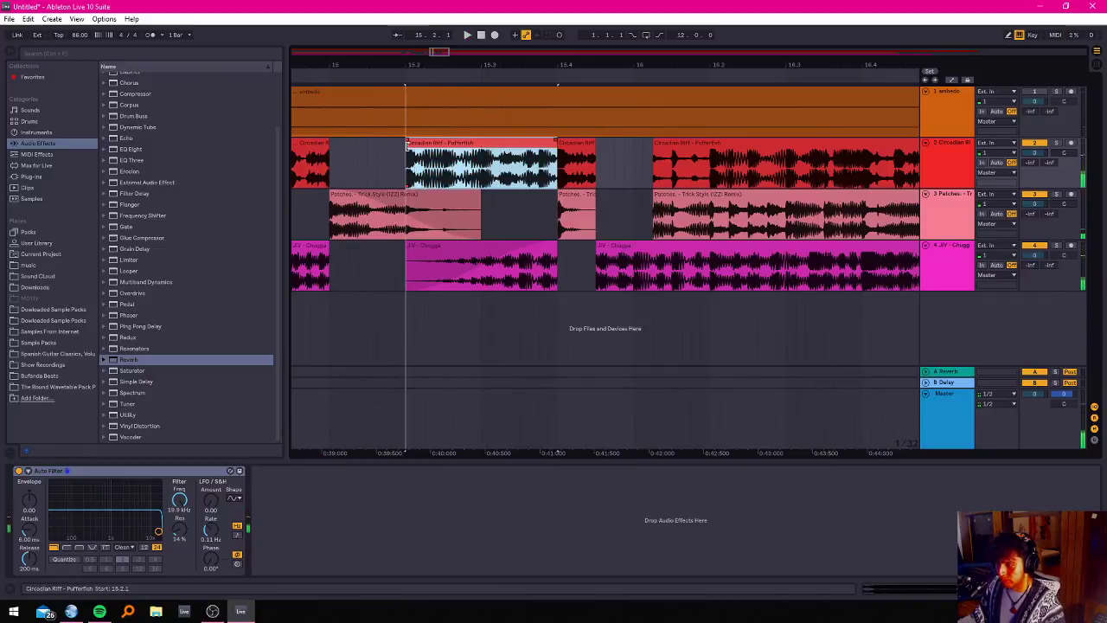
click(386, 149)
key(space)
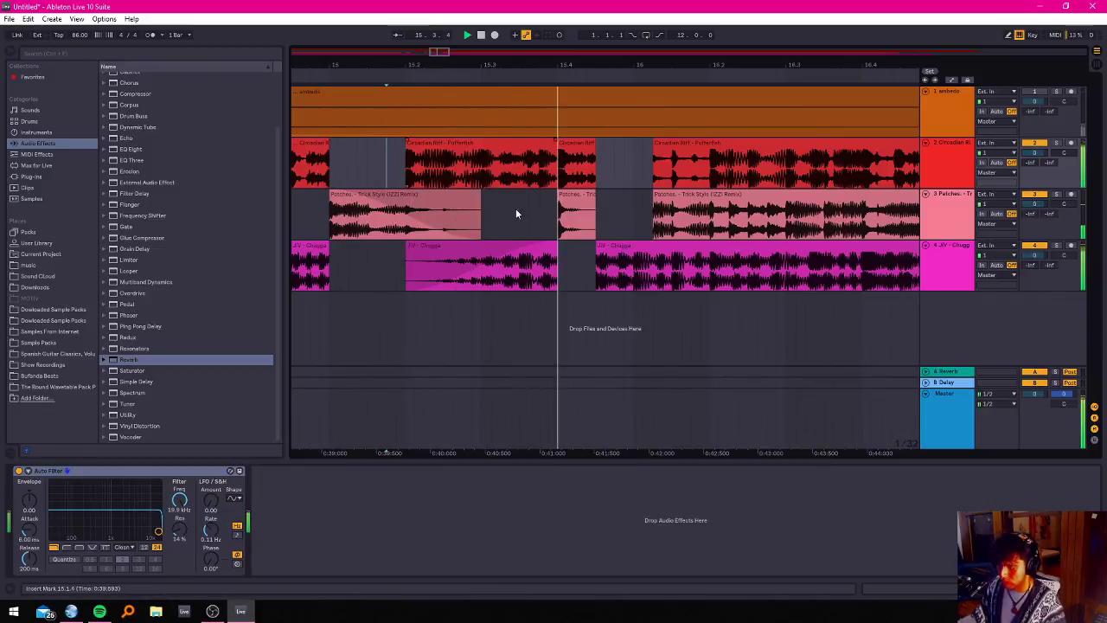
click(554, 145)
key(space)
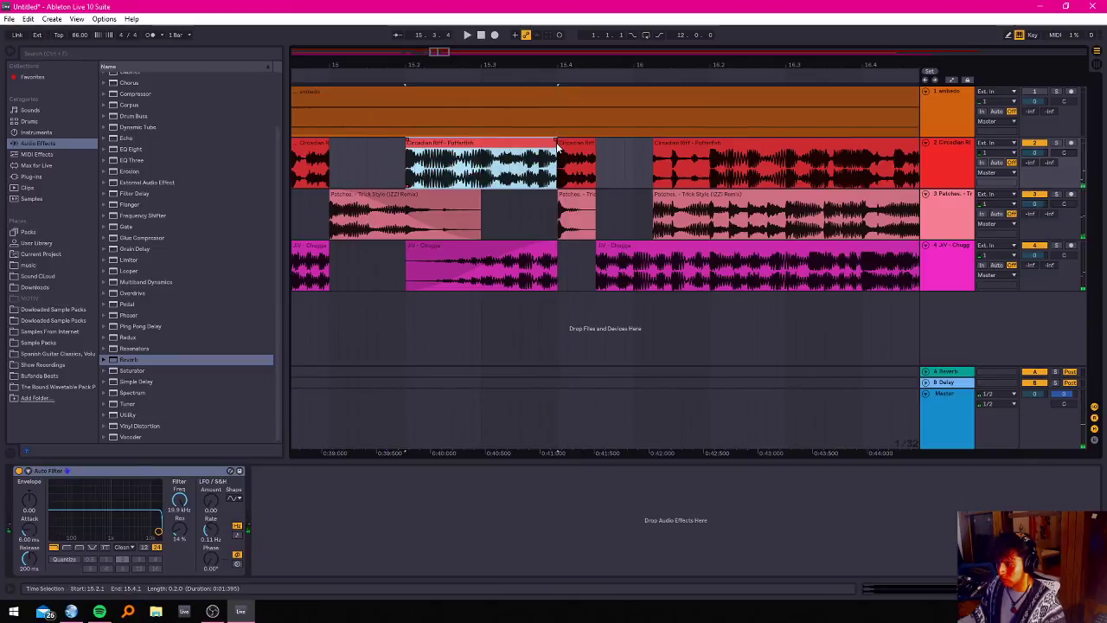
Add a long crossfade at 15.4.1 from the Circadian Riff clip starting at 15.2.1, and audition it from about 15.1.4.
drag(554, 145, 421, 180)
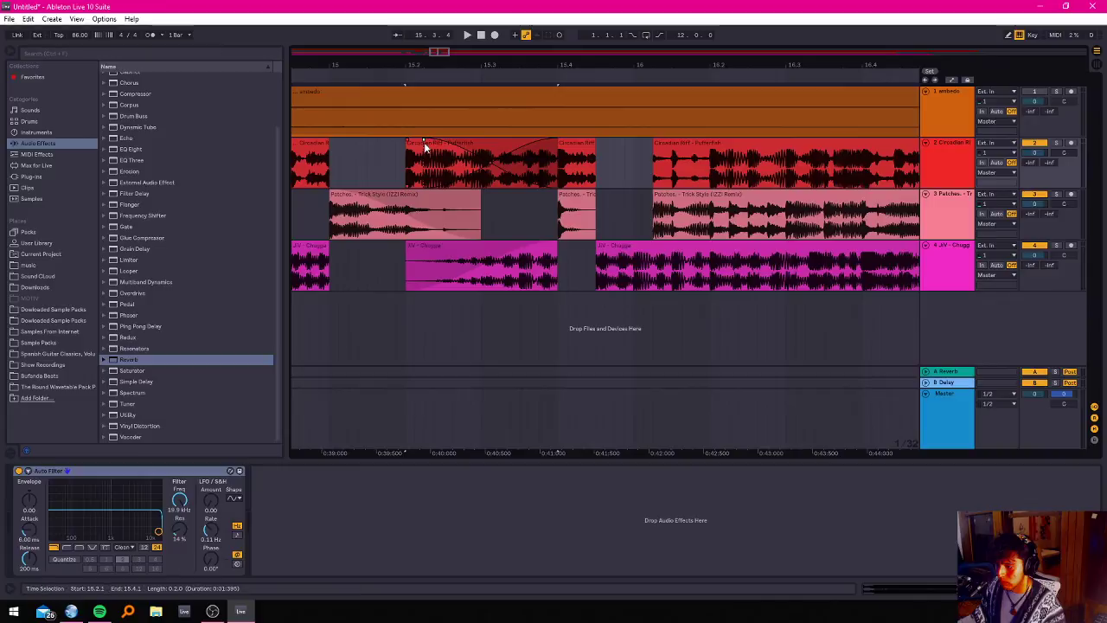
click(396, 151)
key(space)
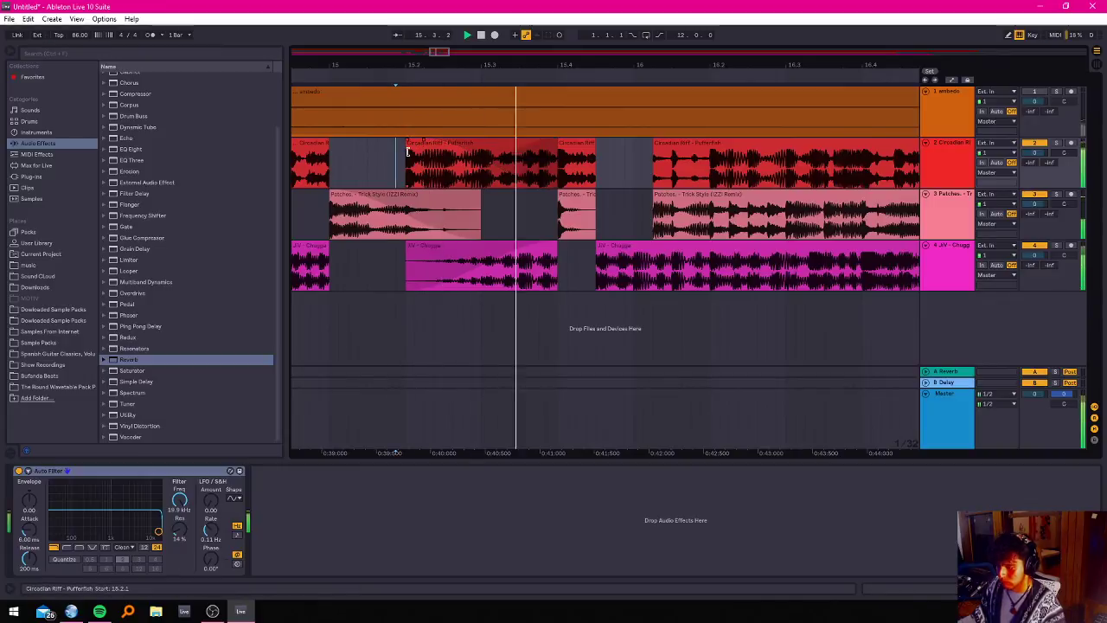
key(space)
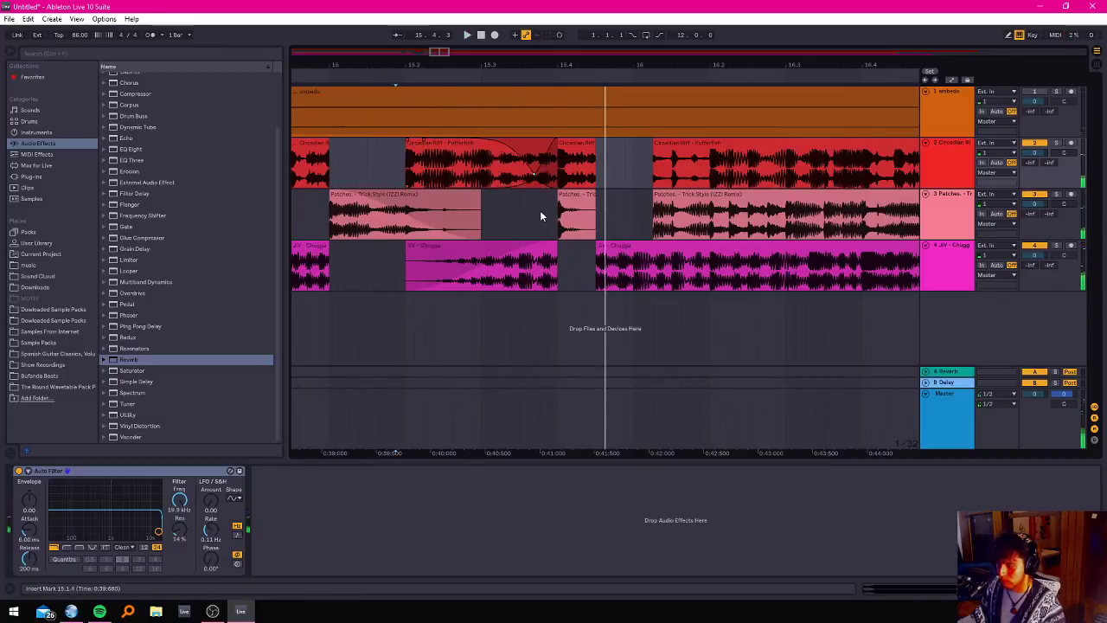
Shape a full-length fade-out on the Circadian Riff clip from 15.2.1, moving the adjacent short clip aside and back to 15.4.1, and play it.
drag(574, 144, 592, 147)
click(545, 152)
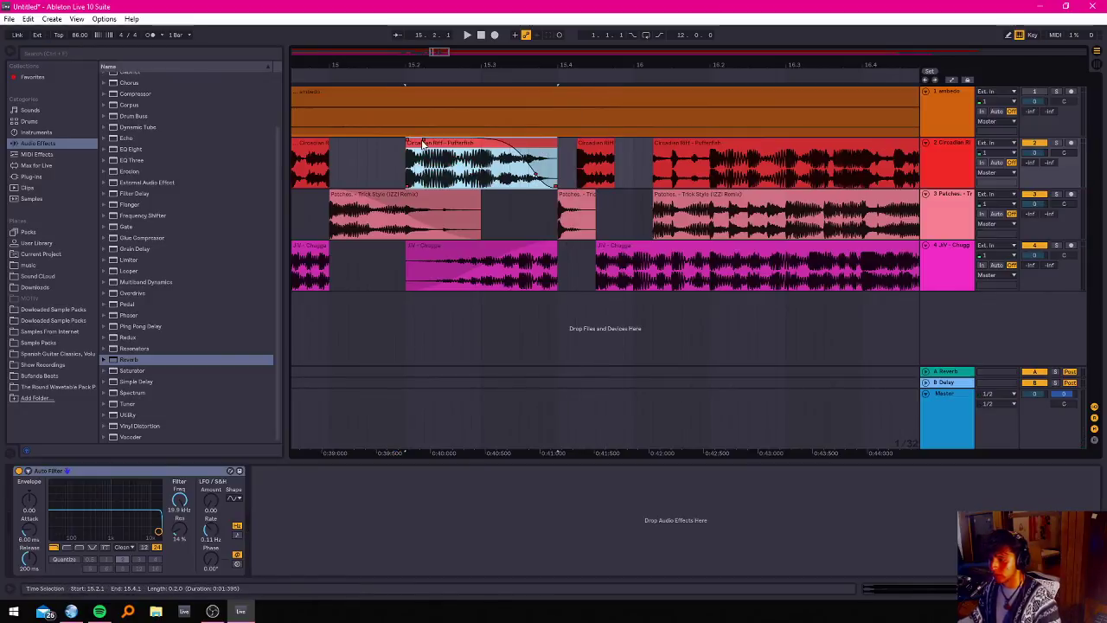
drag(518, 175, 463, 161)
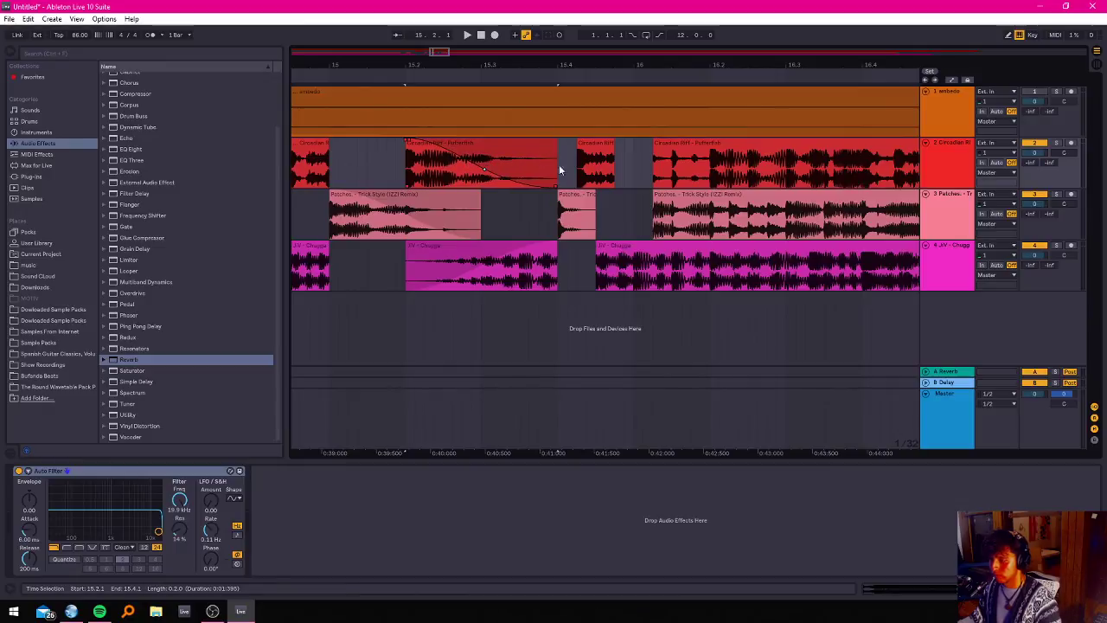
drag(593, 150, 571, 148)
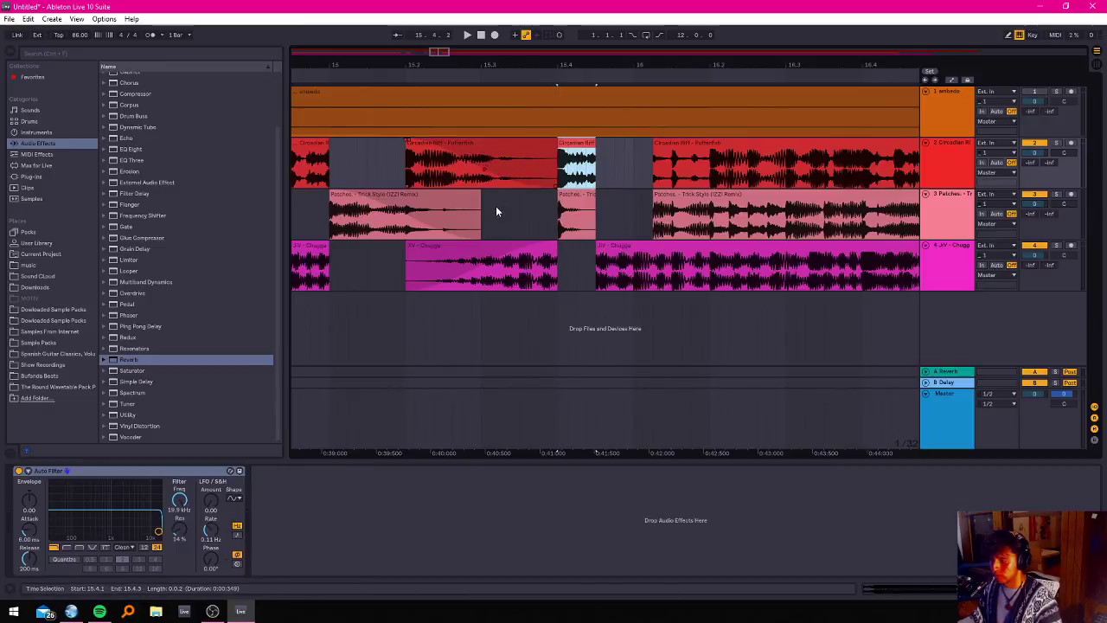
click(387, 163)
key(space)
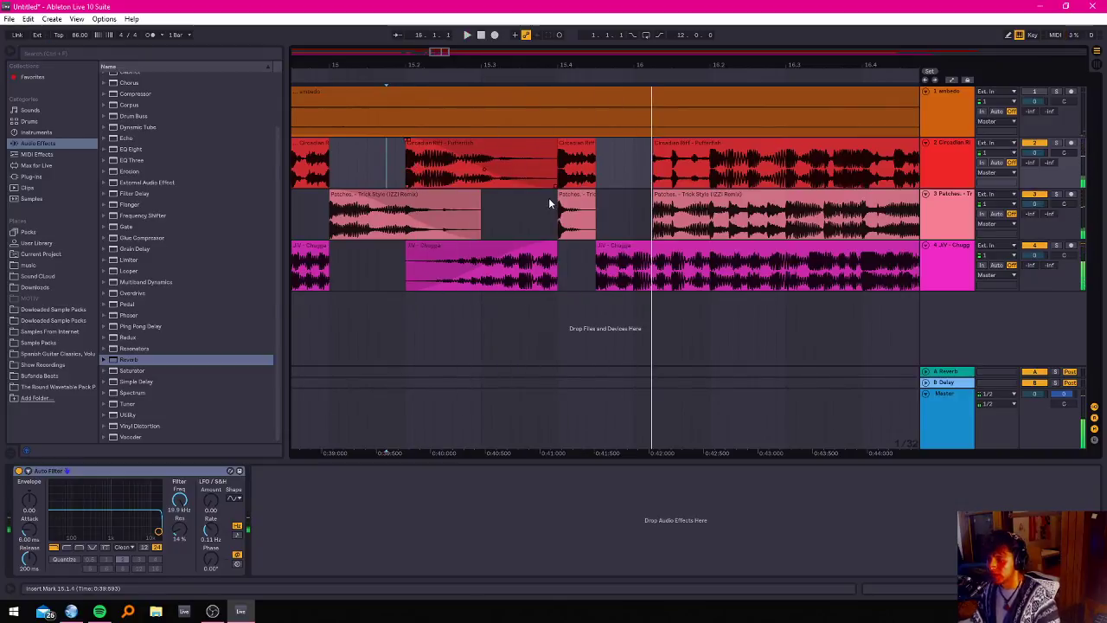
click(396, 177)
key(space)
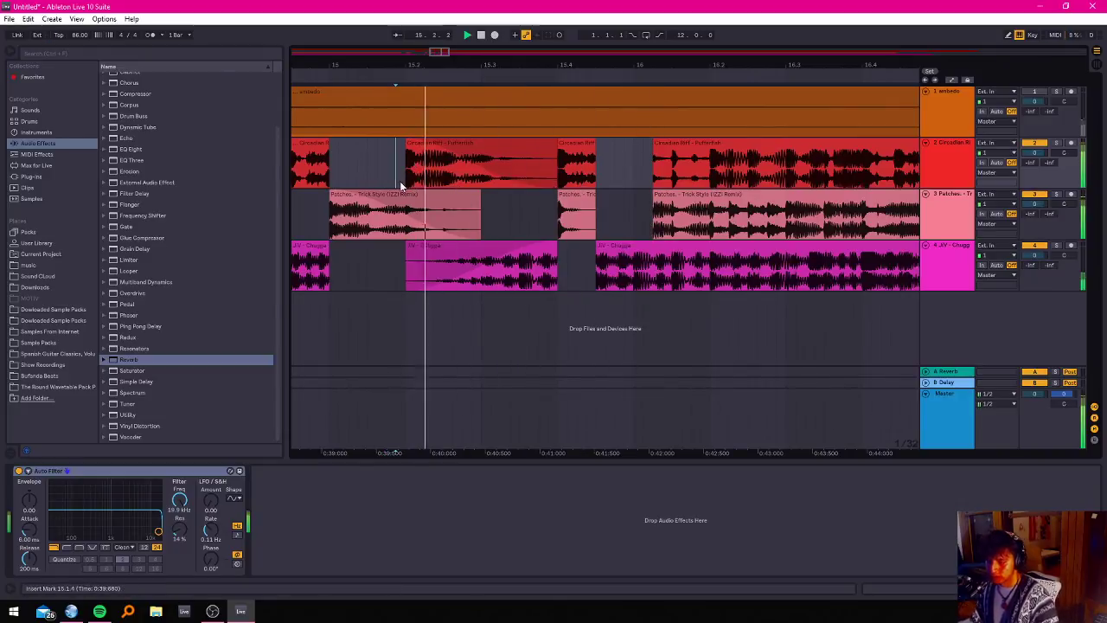
key(space)
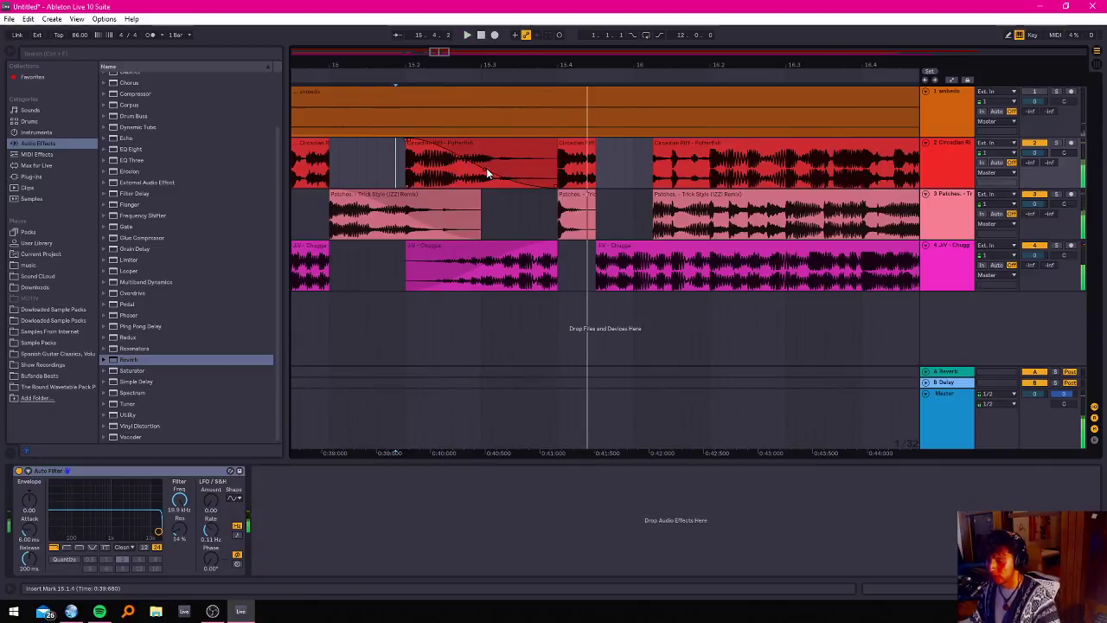
Adjust the fade-out curve on the Circadian Riff clip between 15.2.1 and 15.4.1 and audition the change.
drag(483, 164, 477, 167)
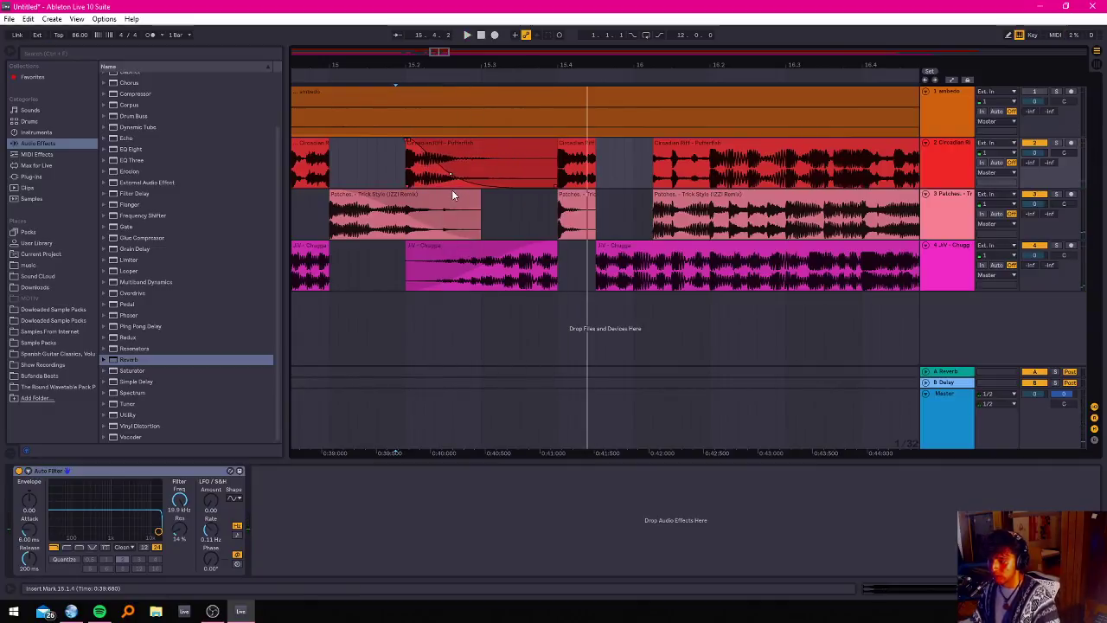
click(377, 164)
key(space)
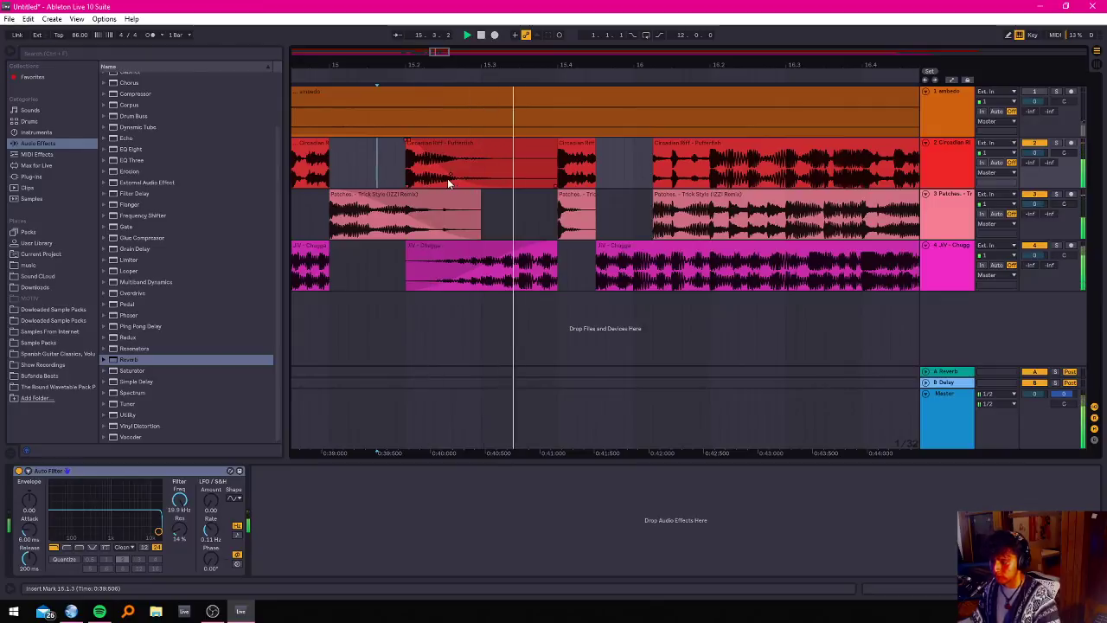
key(space)
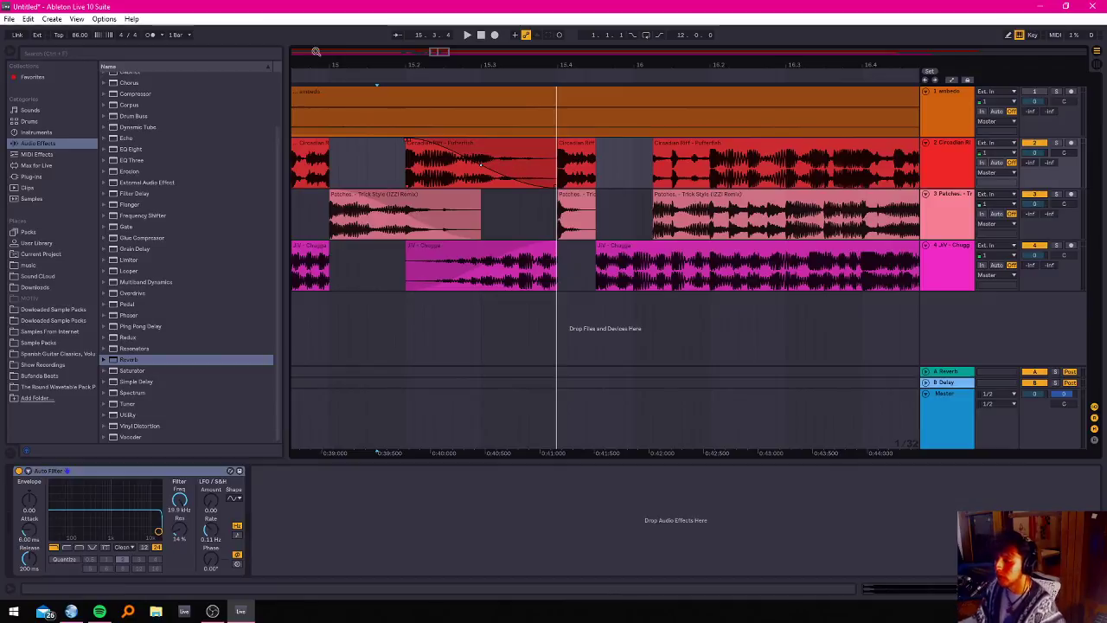
click(432, 170)
key(space)
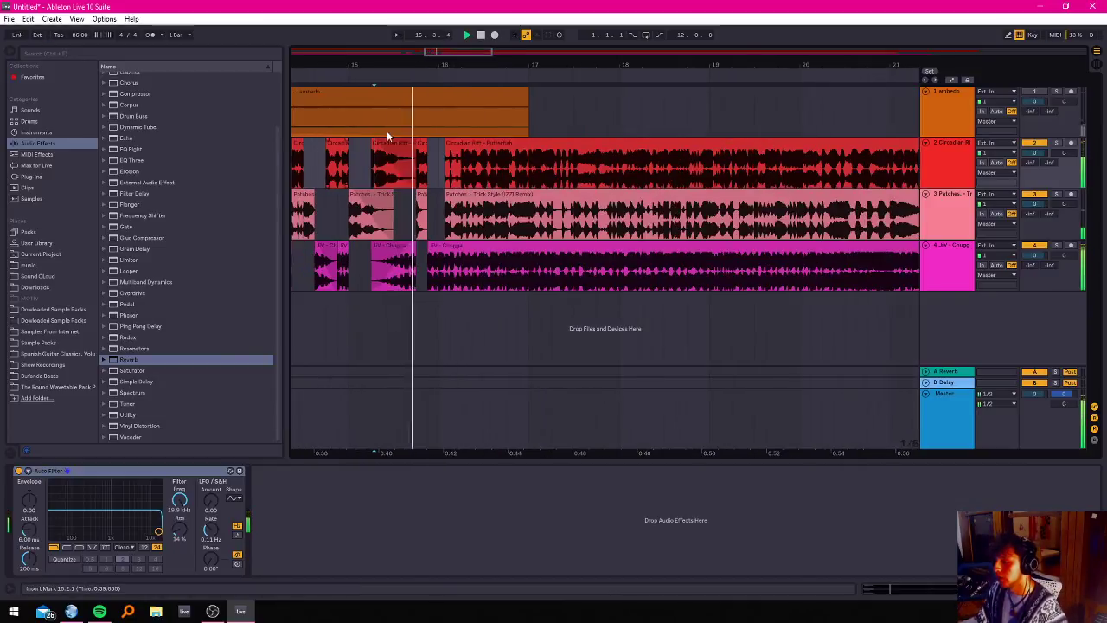
Extend the starts of the long Circadian Riff and Patches clips back to 16.1.1 and play from 15.4.4.
scroll(487, 171, up, 2)
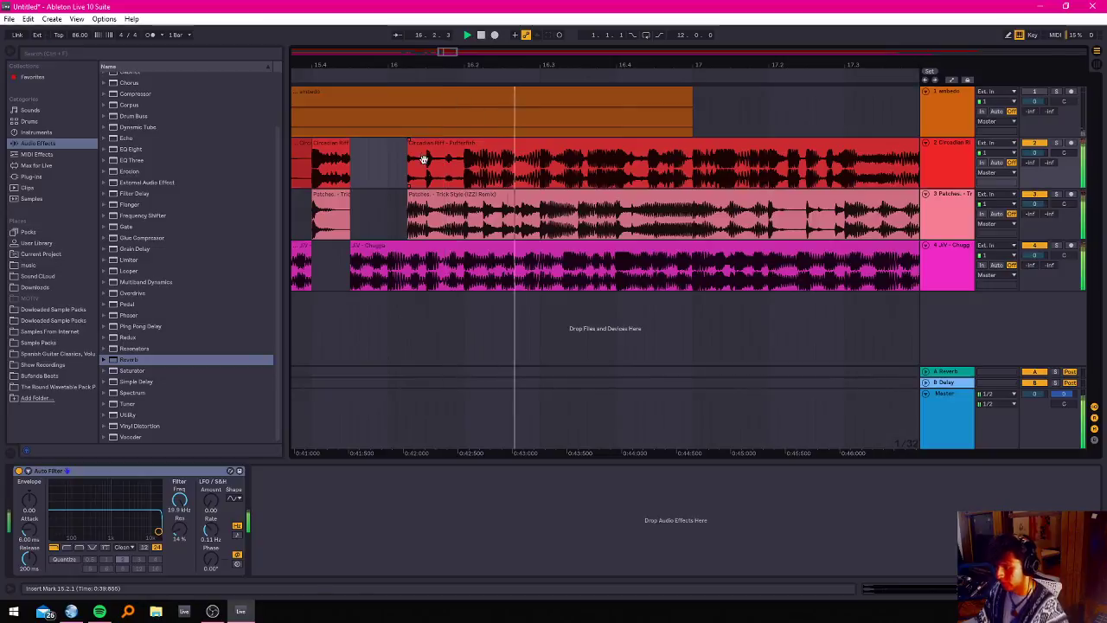
drag(413, 146, 395, 143)
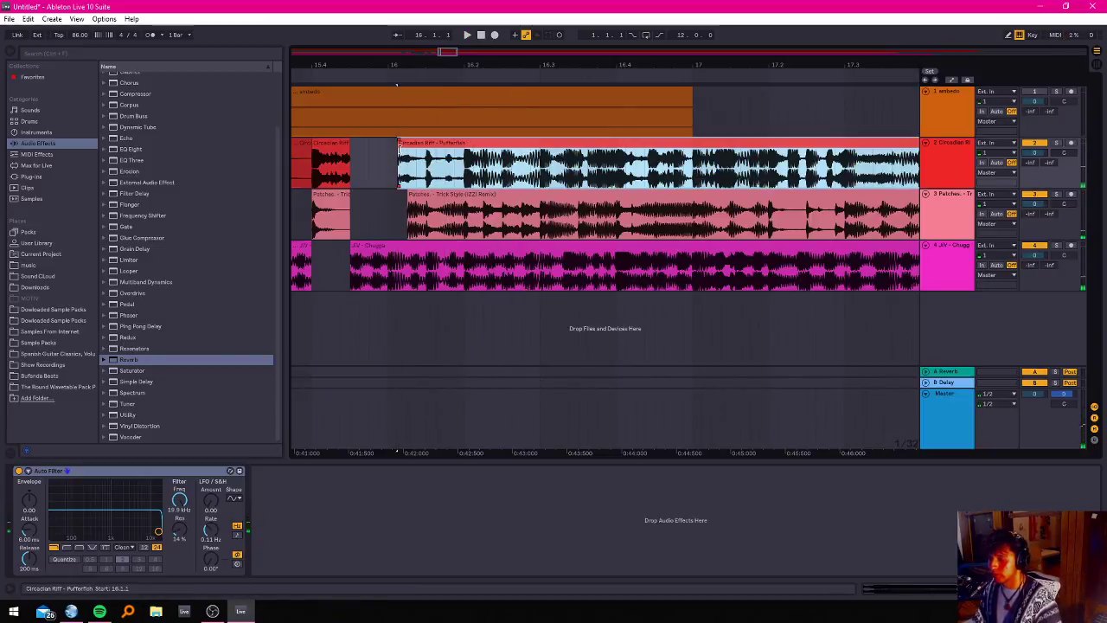
drag(392, 148, 381, 148)
drag(409, 196, 387, 196)
click(373, 217)
key(space)
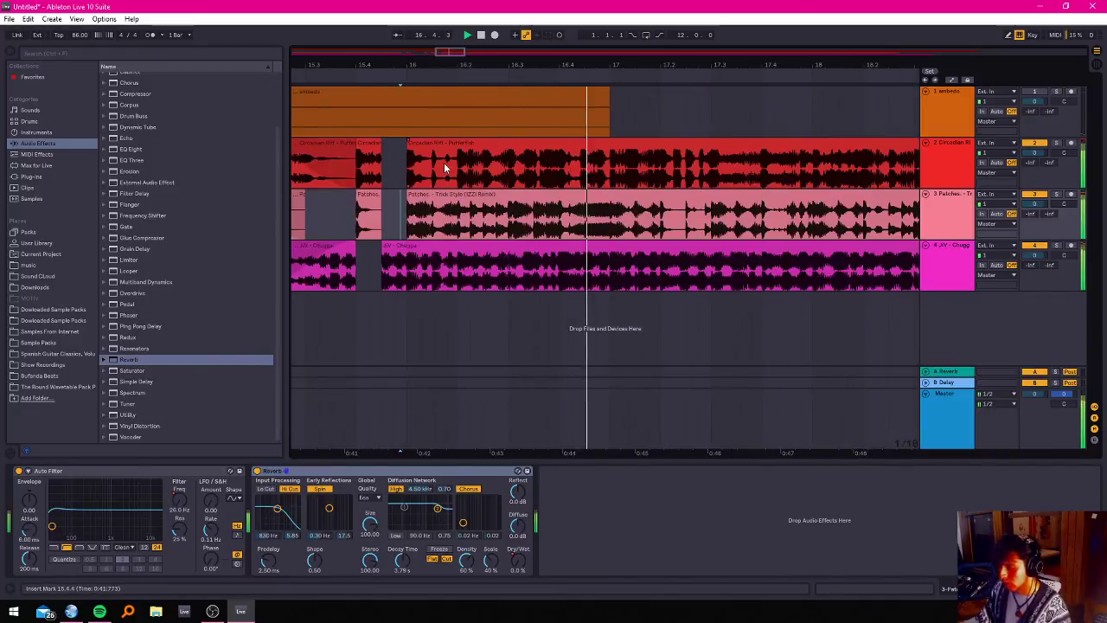
scroll(444, 164, down, 3)
scroll(458, 166, up, 2)
scroll(426, 175, down, 2)
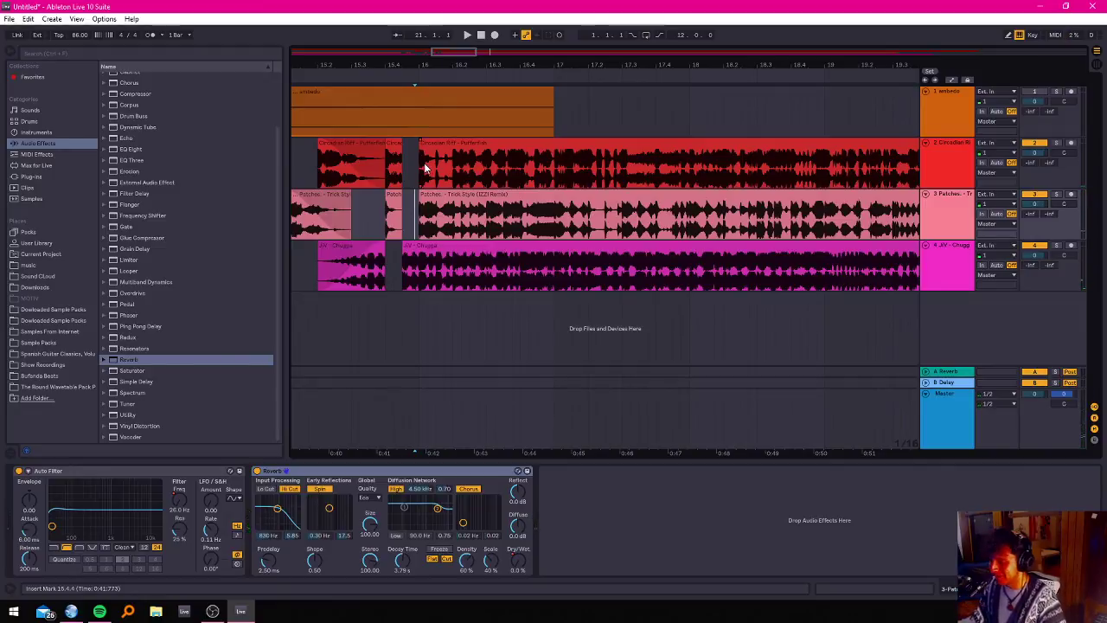
scroll(402, 126, down, 15)
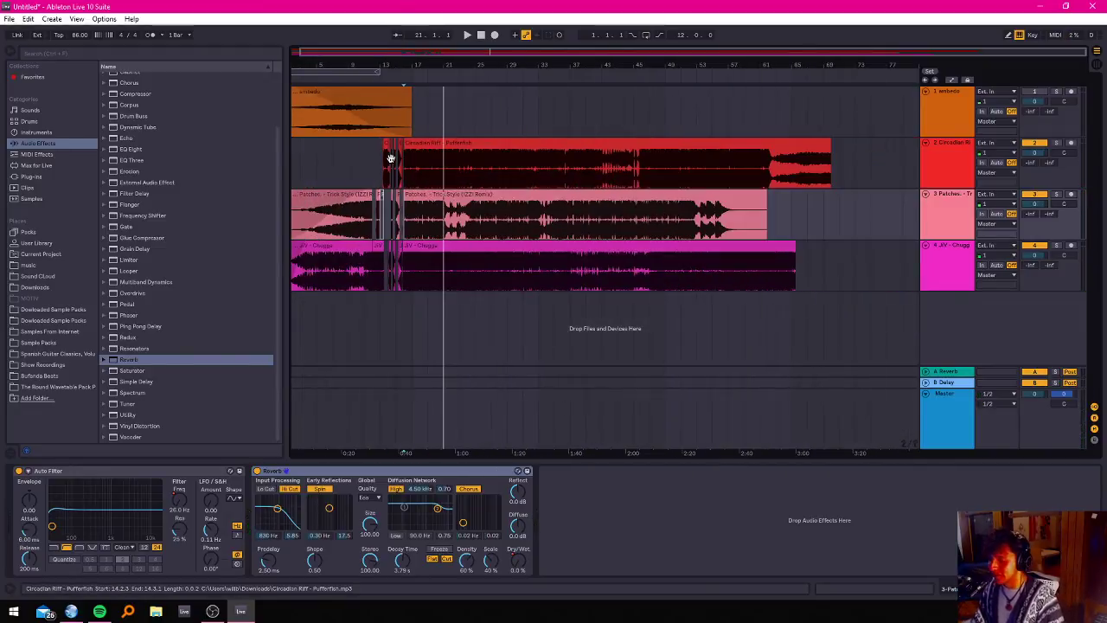
Examine the clips on the Circadian Riff, Patches and JIV tracks around bars 13 to 17, with a close look at 16.1.1.
scroll(390, 158, up, 15)
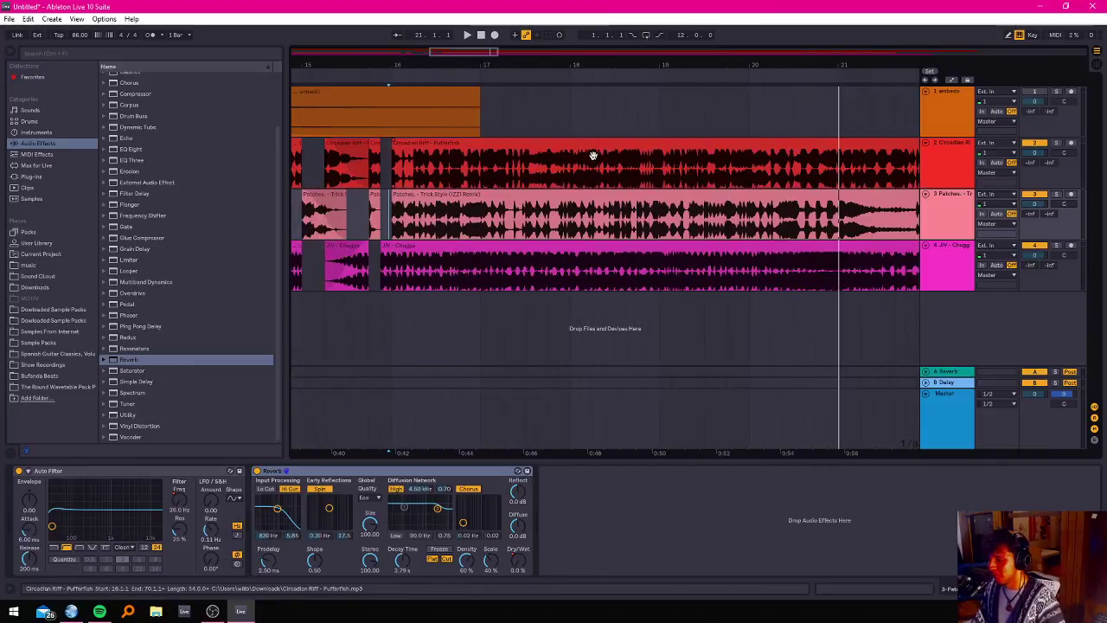
scroll(669, 162, right, 2)
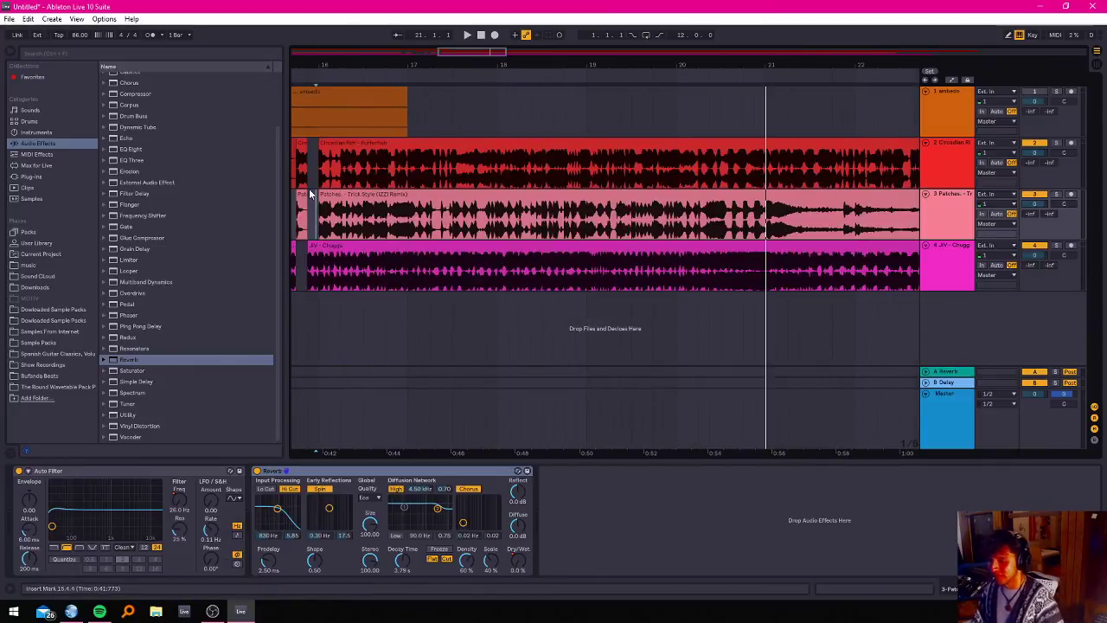
scroll(308, 189, up, 3)
scroll(374, 182, down, 6)
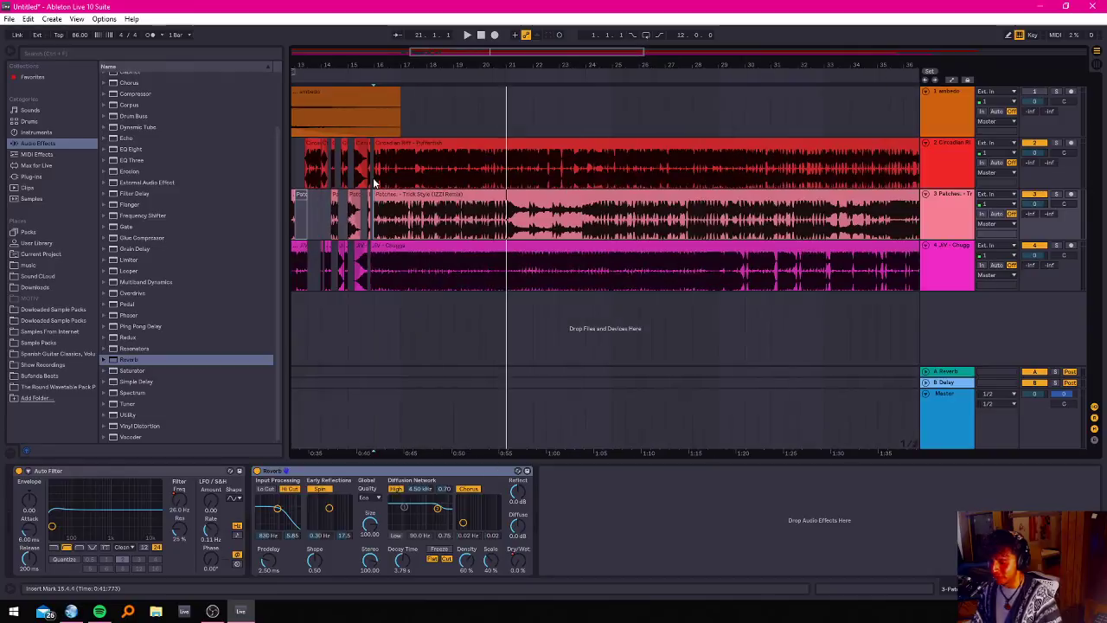
scroll(374, 182, down, 8)
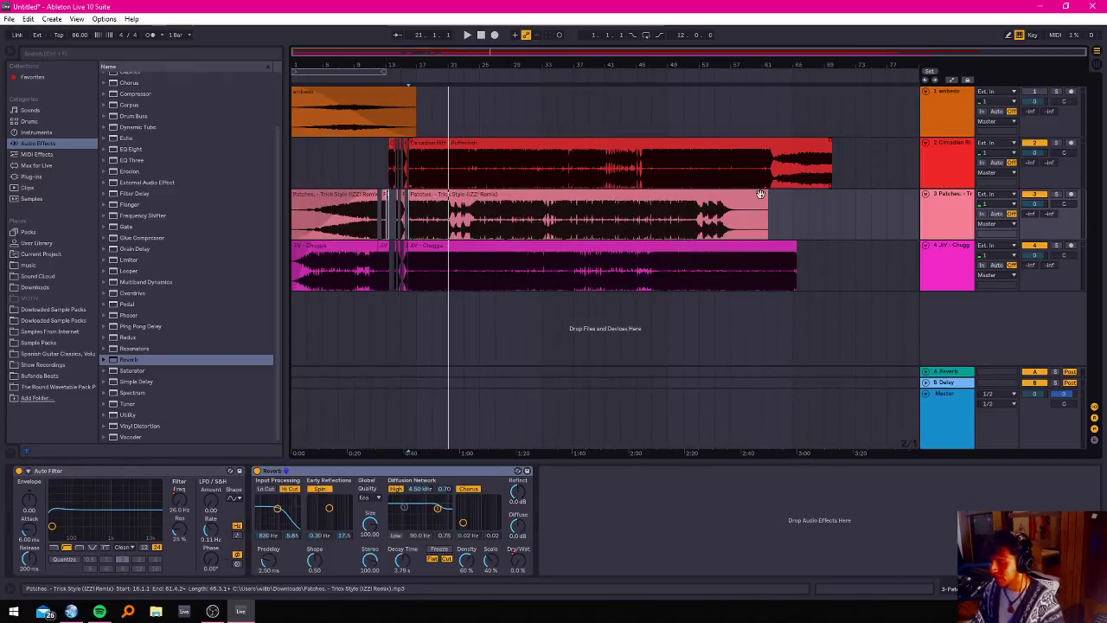
scroll(760, 193, up, 2)
scroll(661, 218, down, 2)
scroll(334, 220, up, 5)
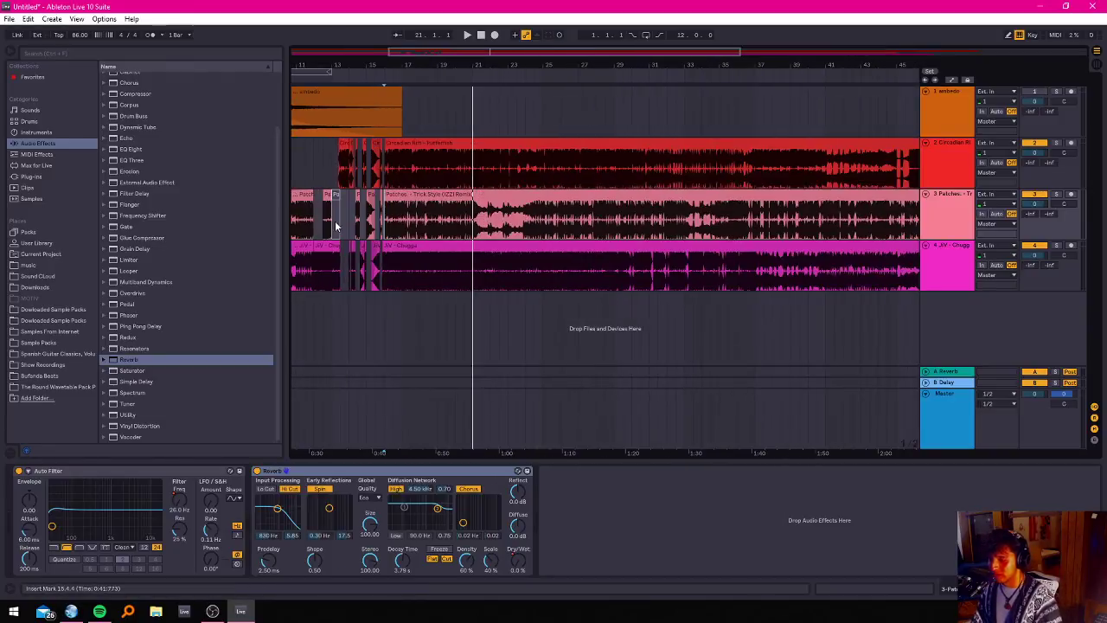
scroll(335, 220, up, 8)
scroll(361, 207, down, 4)
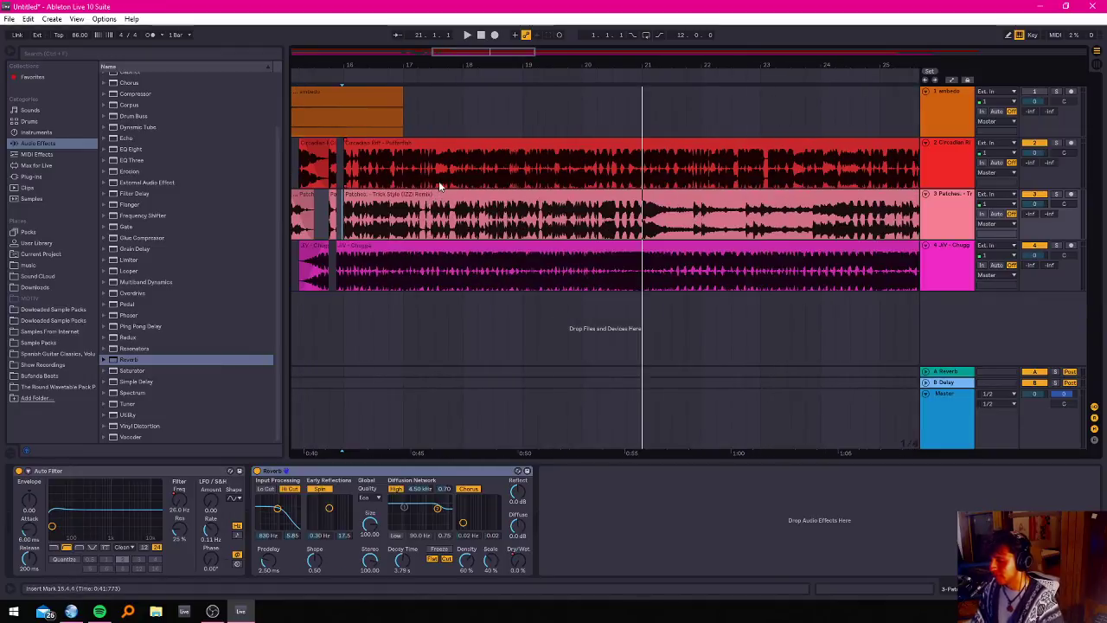
scroll(439, 186, down, 2)
scroll(400, 157, up, 3)
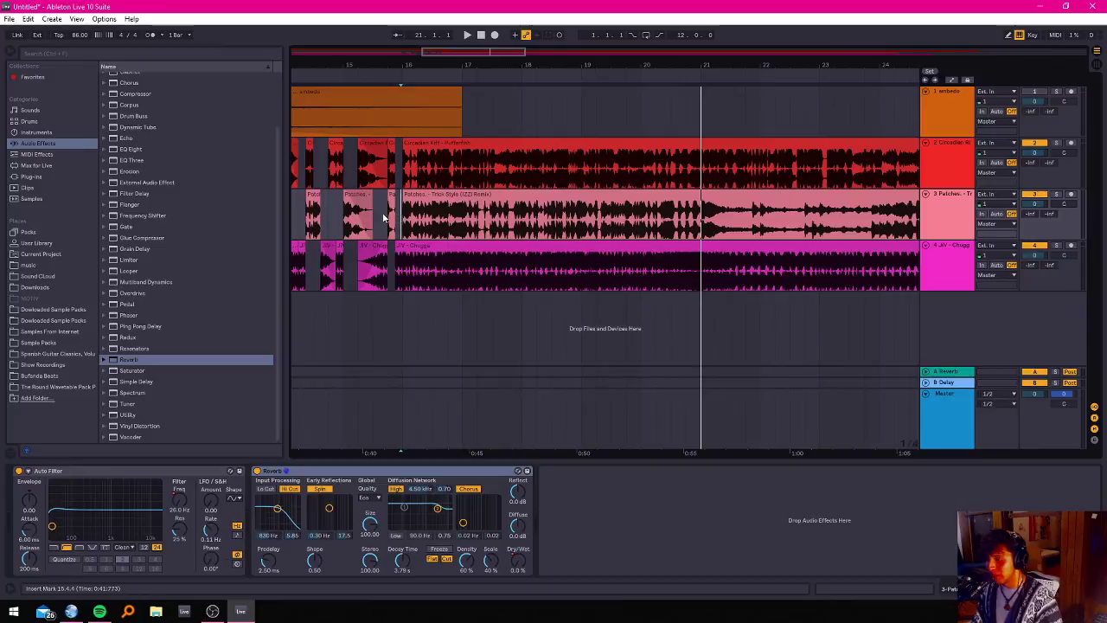
scroll(381, 208, up, 2)
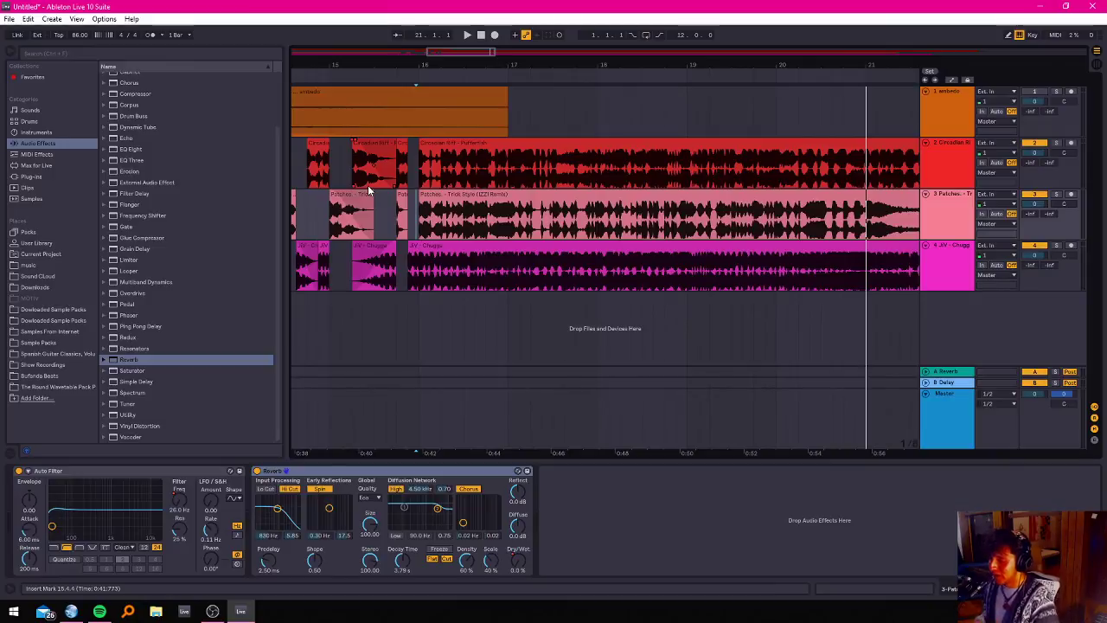
ctrl+scroll(408, 173, up, 10)
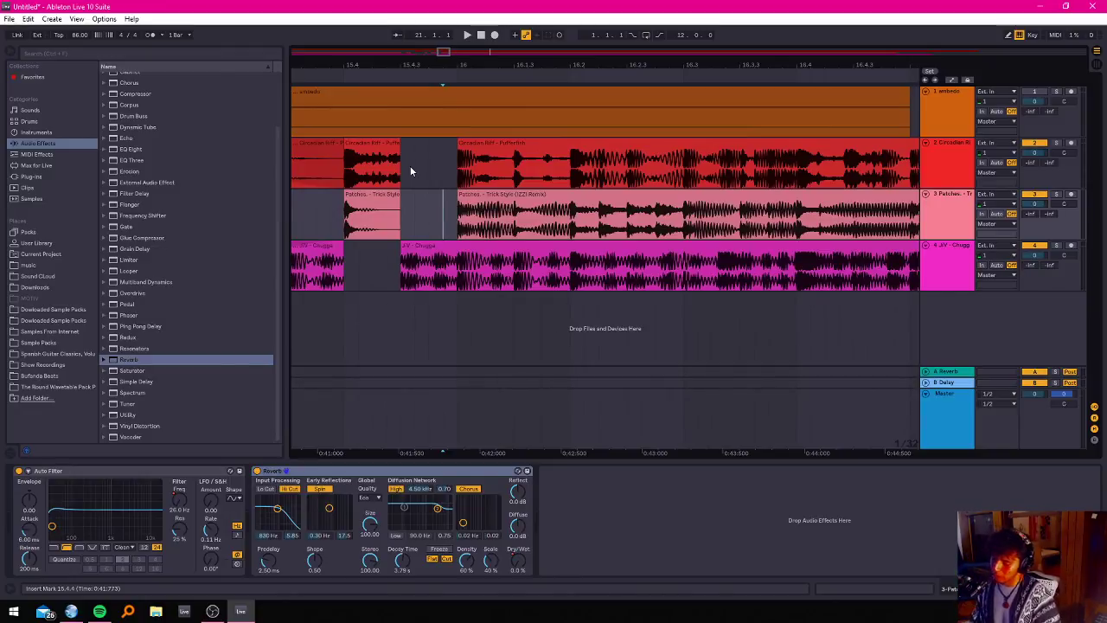
scroll(411, 172, up, 1)
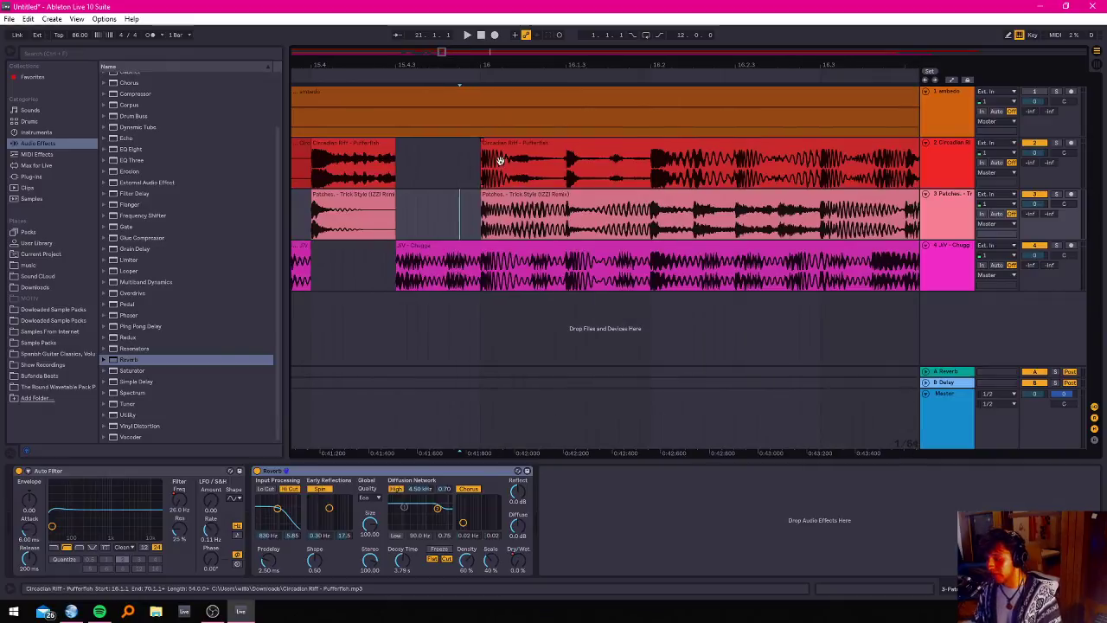
scroll(494, 158, up, 2)
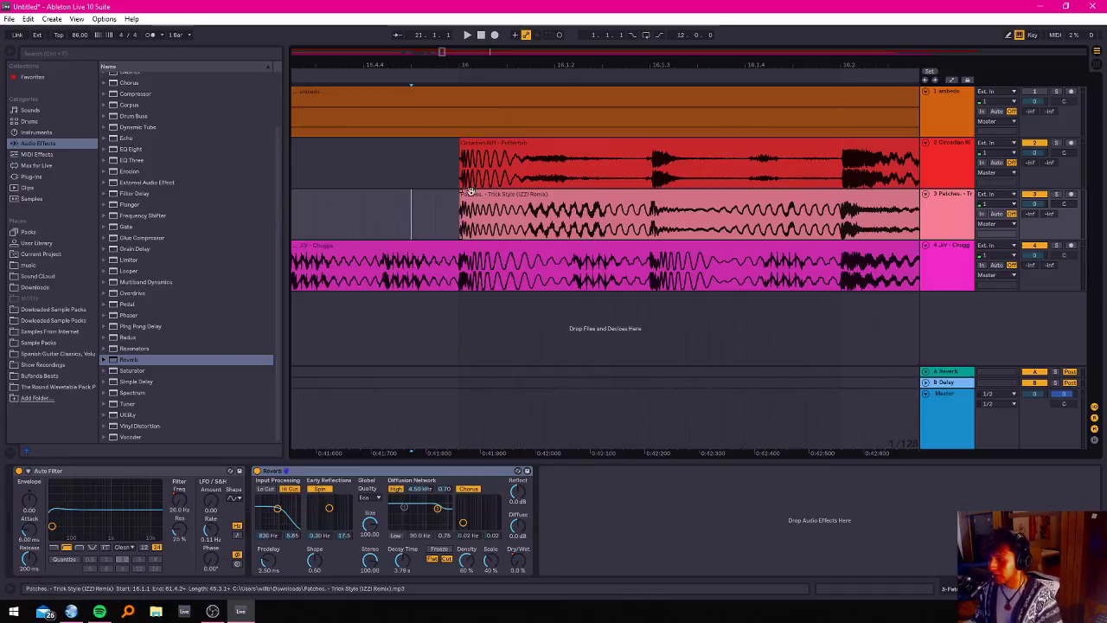
scroll(372, 202, down, 3)
scroll(539, 176, up, 3)
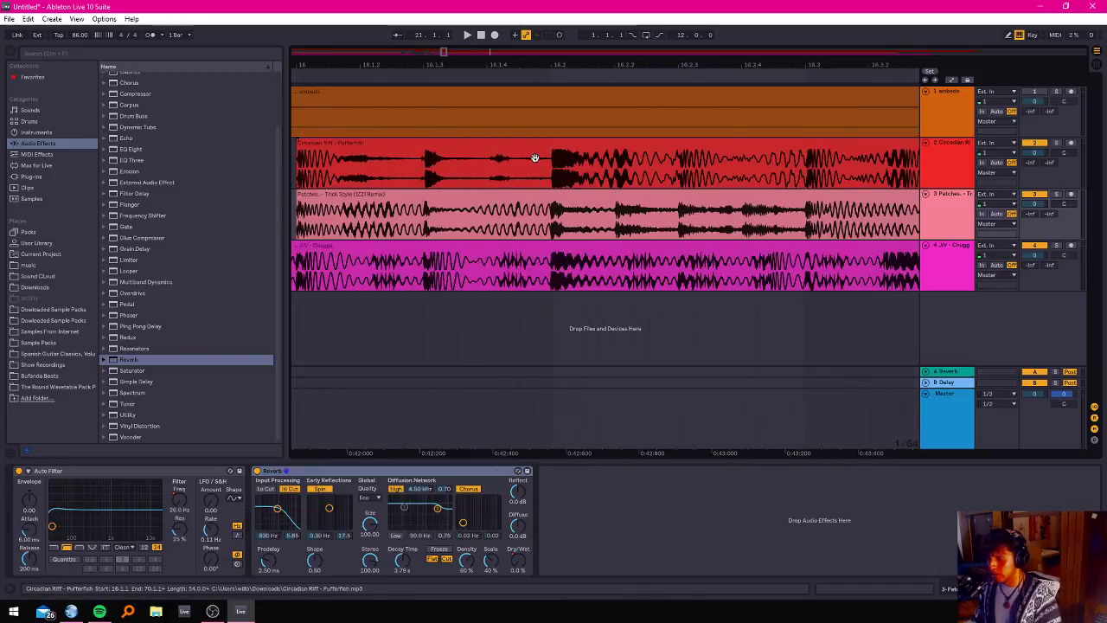
scroll(482, 158, down, 2)
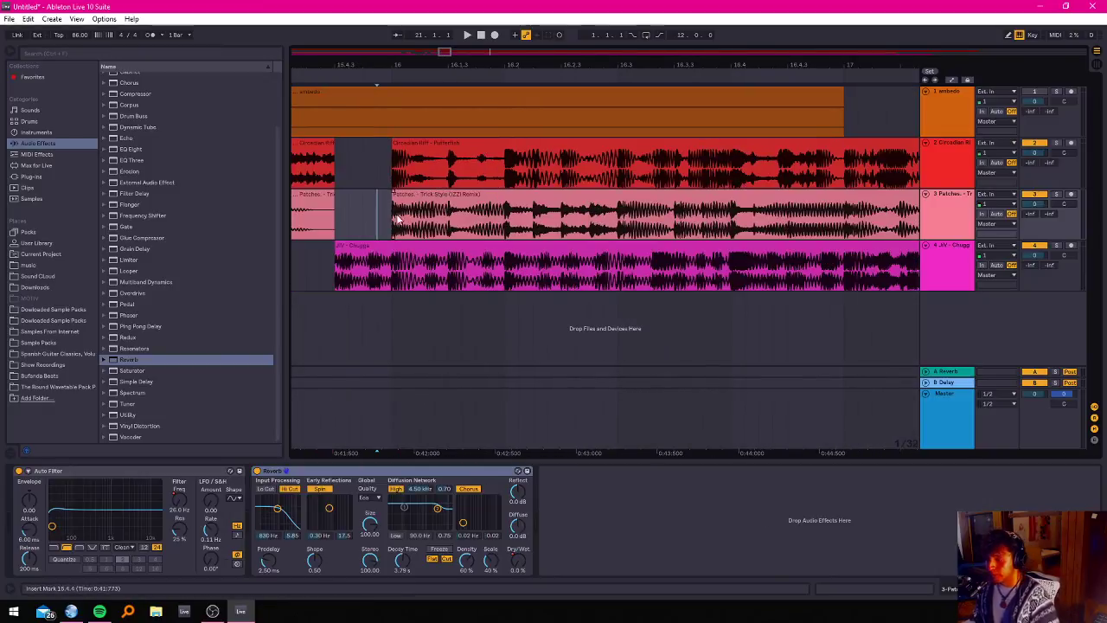
Audition from 15.4.3 and from 16.2.1, soloing the Circadian Riff track and the Patches track in turn.
click(336, 214)
key(space)
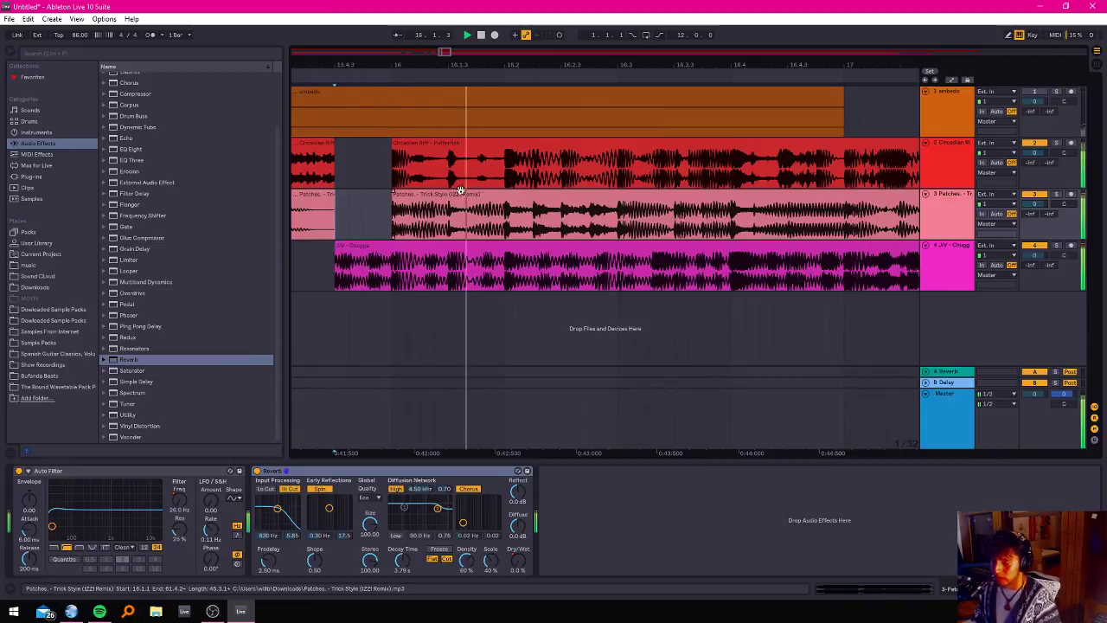
click(504, 272)
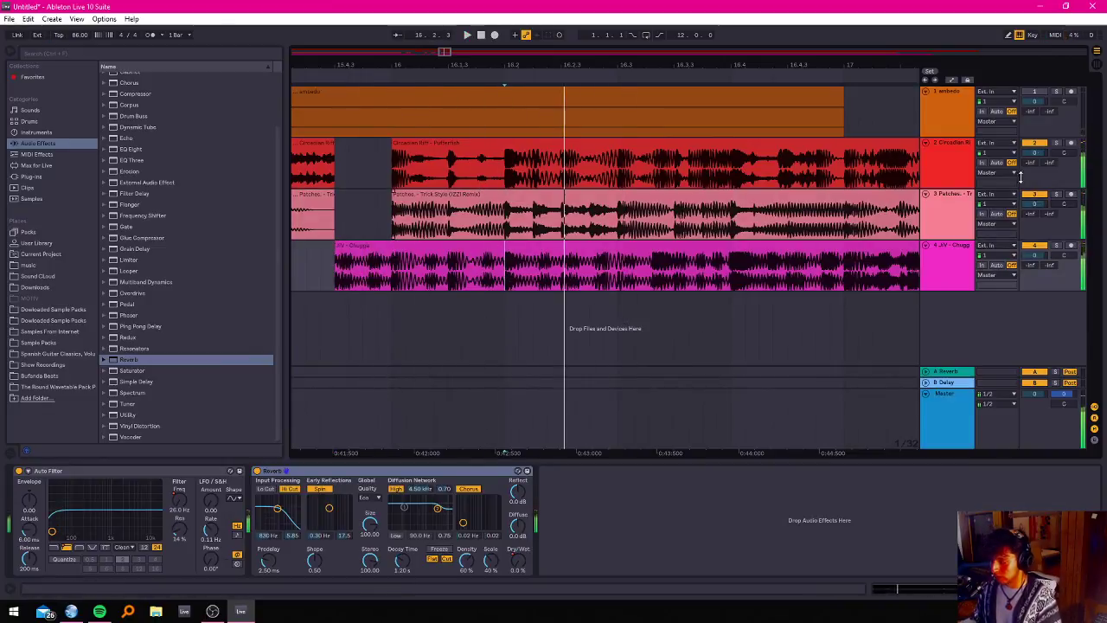
key(space)
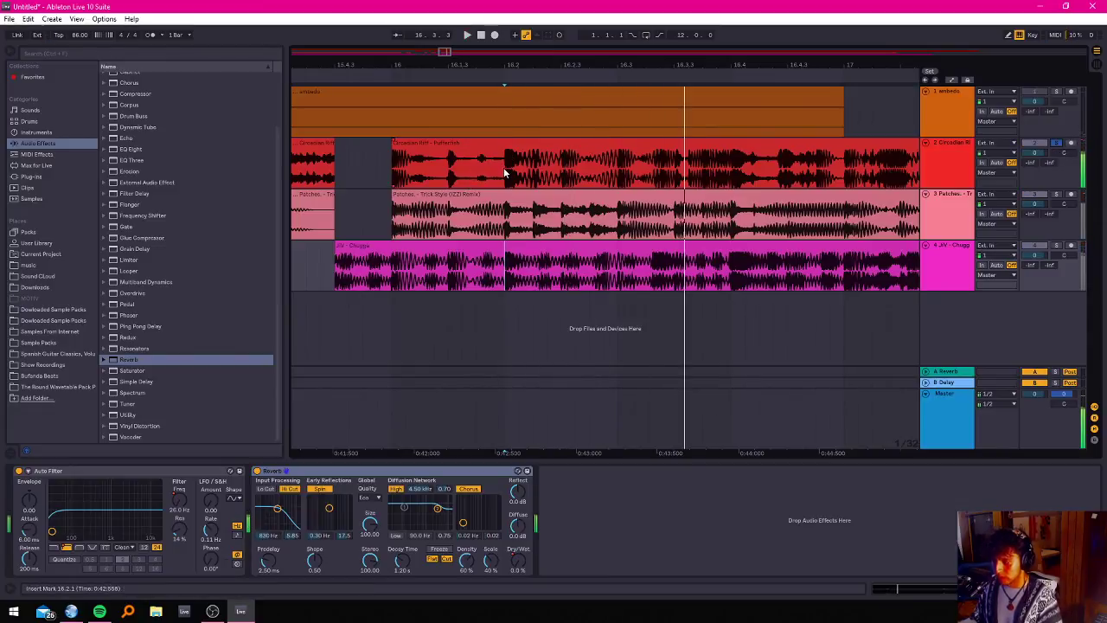
click(378, 222)
key(space)
click(1057, 195)
key(space)
key(space)
Trim the start of the long Patches clip to 16.2.1, unsolo the track and play from 15.4.3.
drag(394, 217, 505, 216)
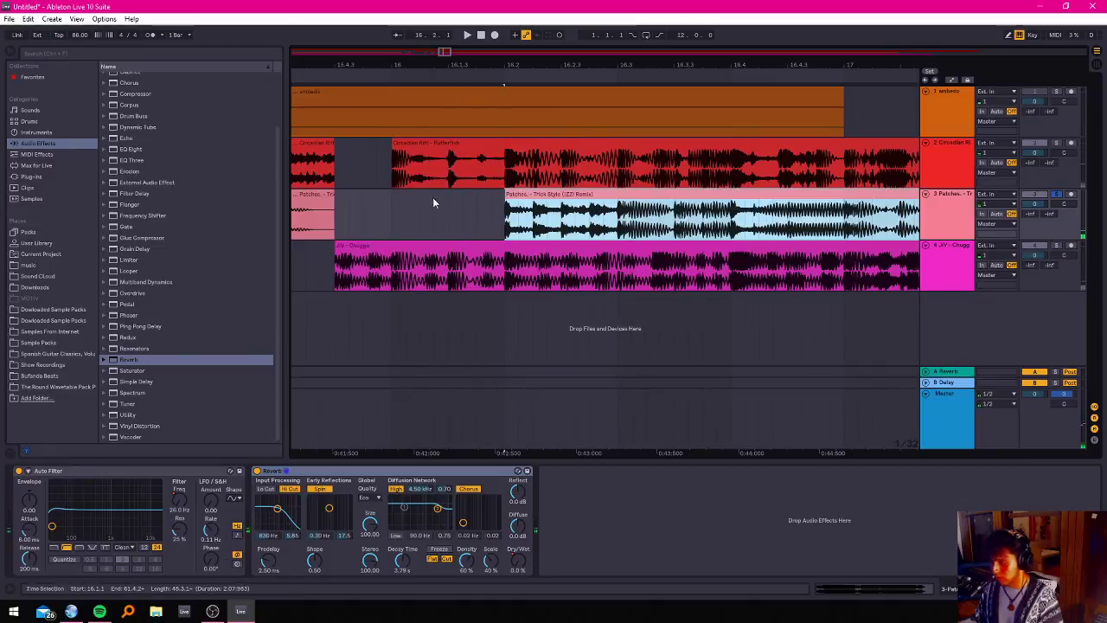
click(351, 232)
key(space)
click(1058, 196)
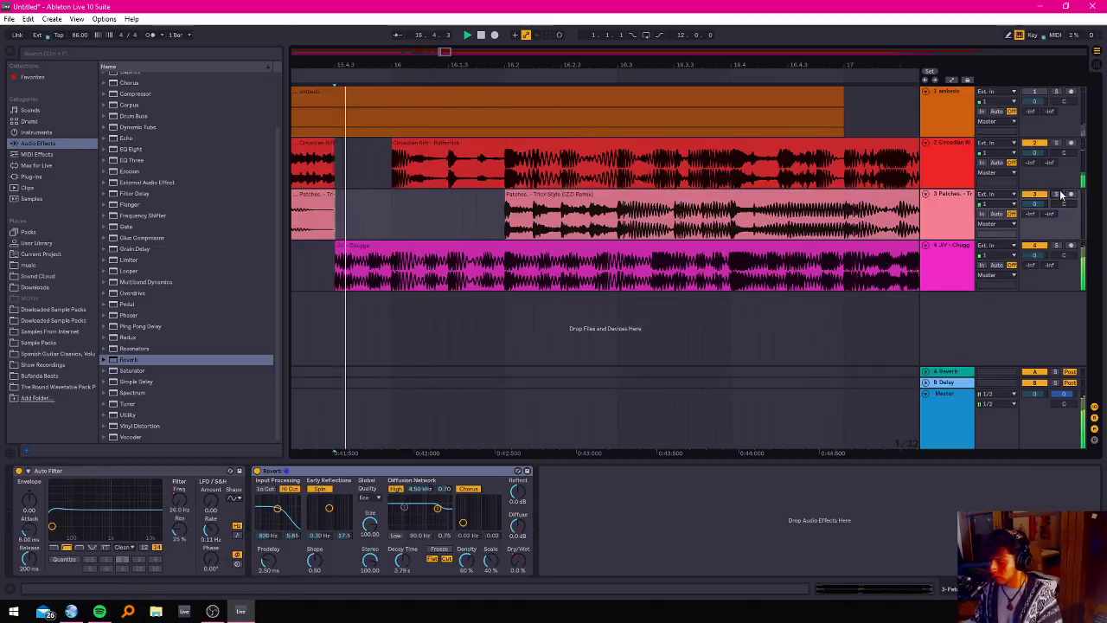
key(space)
key(space)
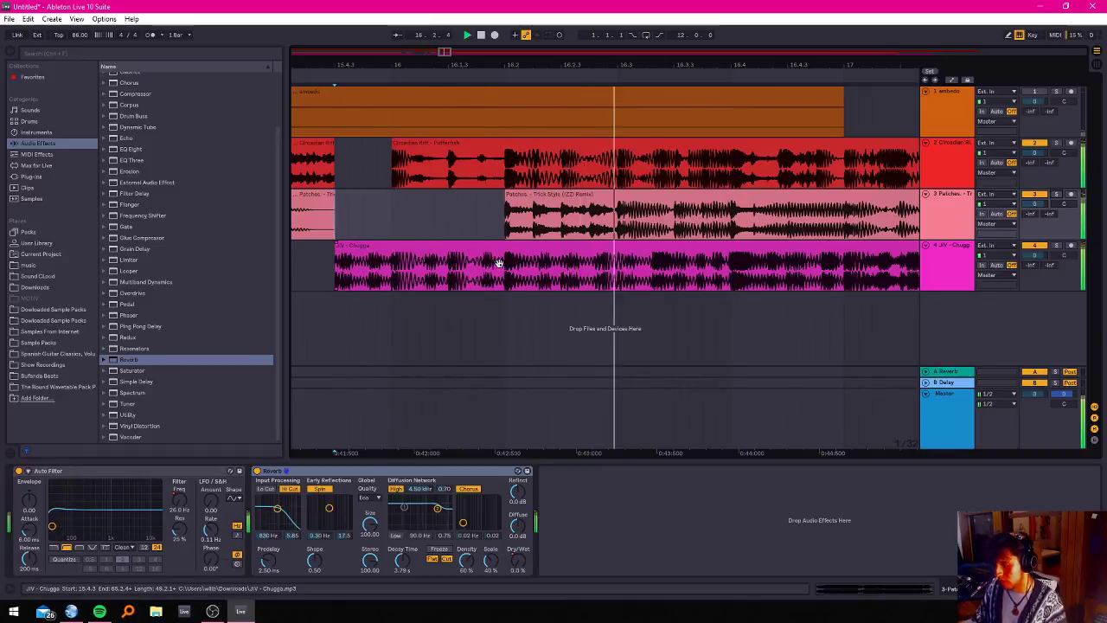
key(space)
key(space)
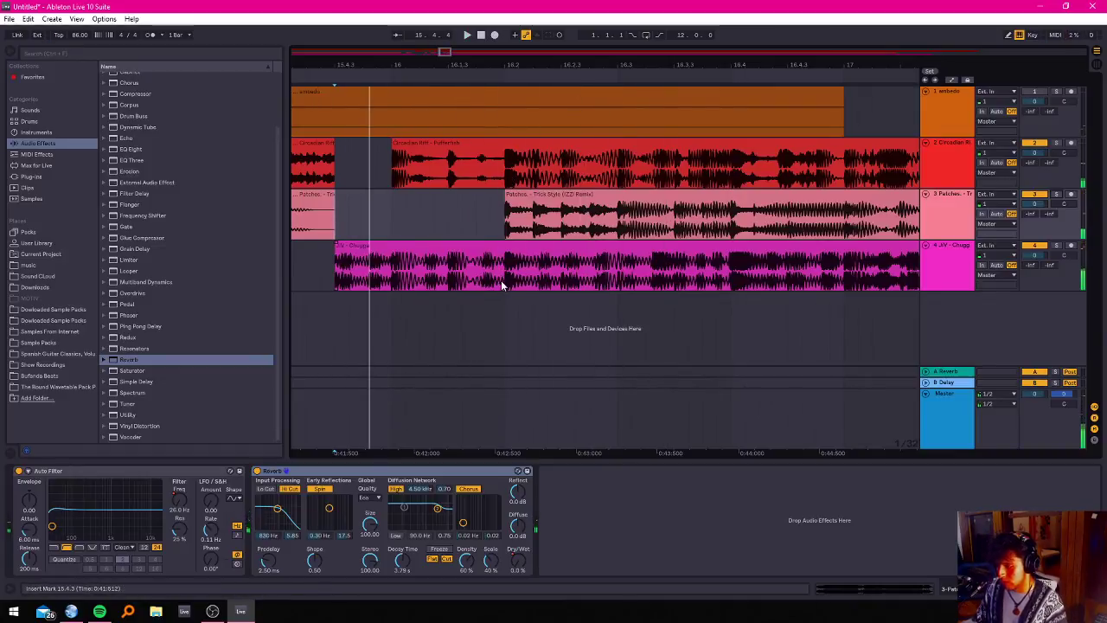
Try deleting the JIV section from 16.2.1 to 16.3.1, audition from 15.4.4, and extend the following clip back to 16.2.1.
drag(500, 286, 579, 283)
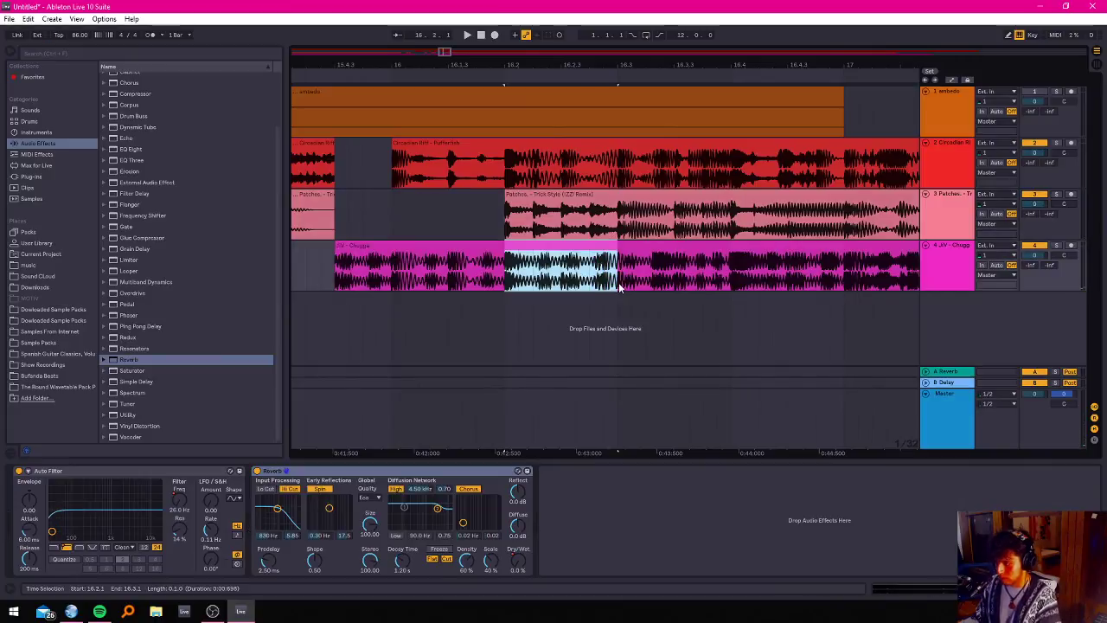
key(Delete)
click(371, 223)
key(space)
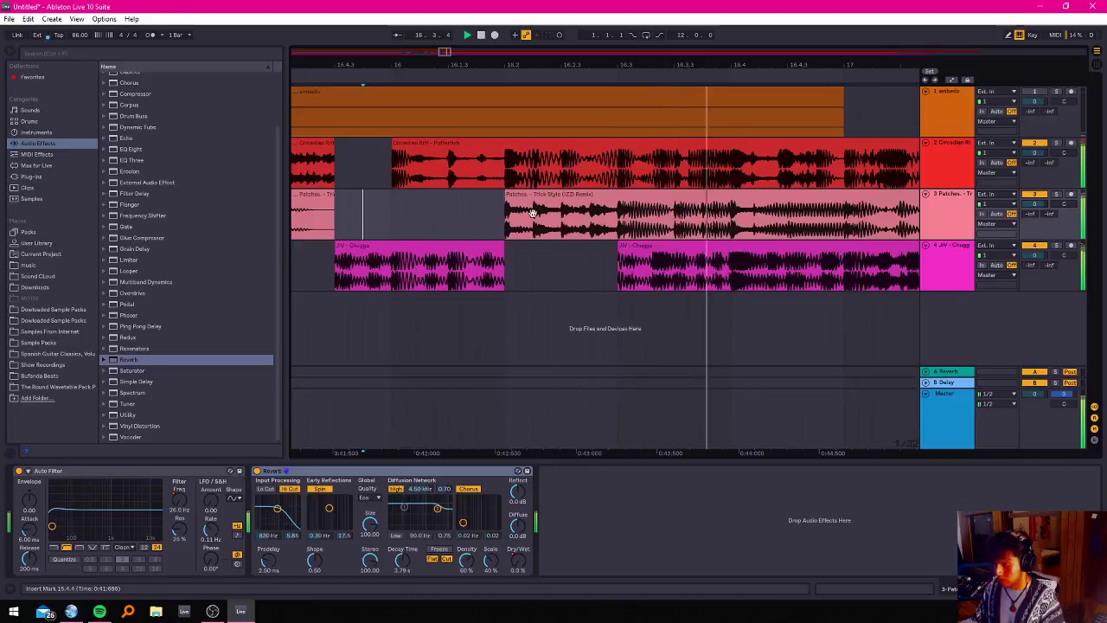
key(space)
drag(618, 216, 735, 226)
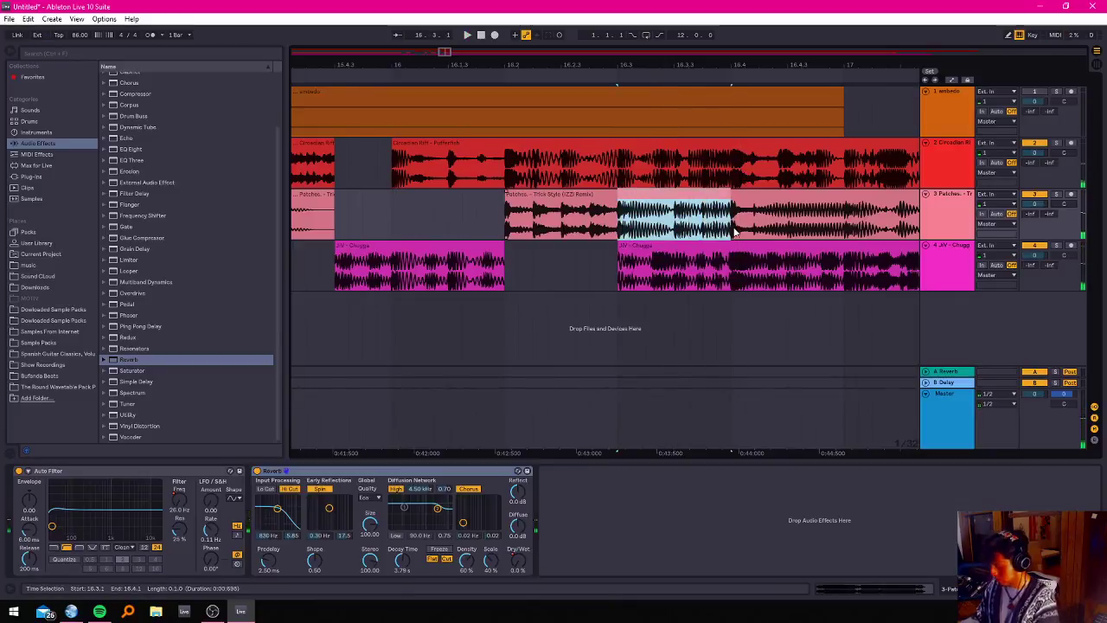
drag(622, 247, 505, 260)
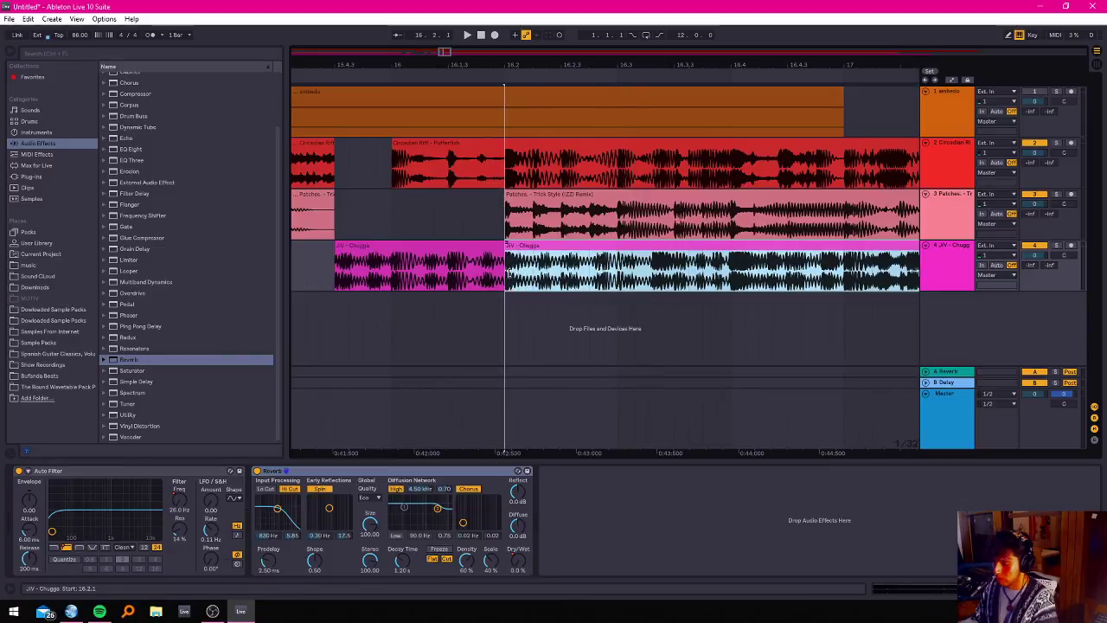
Delete the JIV section between 16.3.1 and 16.4.1 and audition from 16.2.1.
click(638, 269)
drag(621, 280, 731, 277)
key(ctrl+e)
key(Delete)
click(507, 232)
key(space)
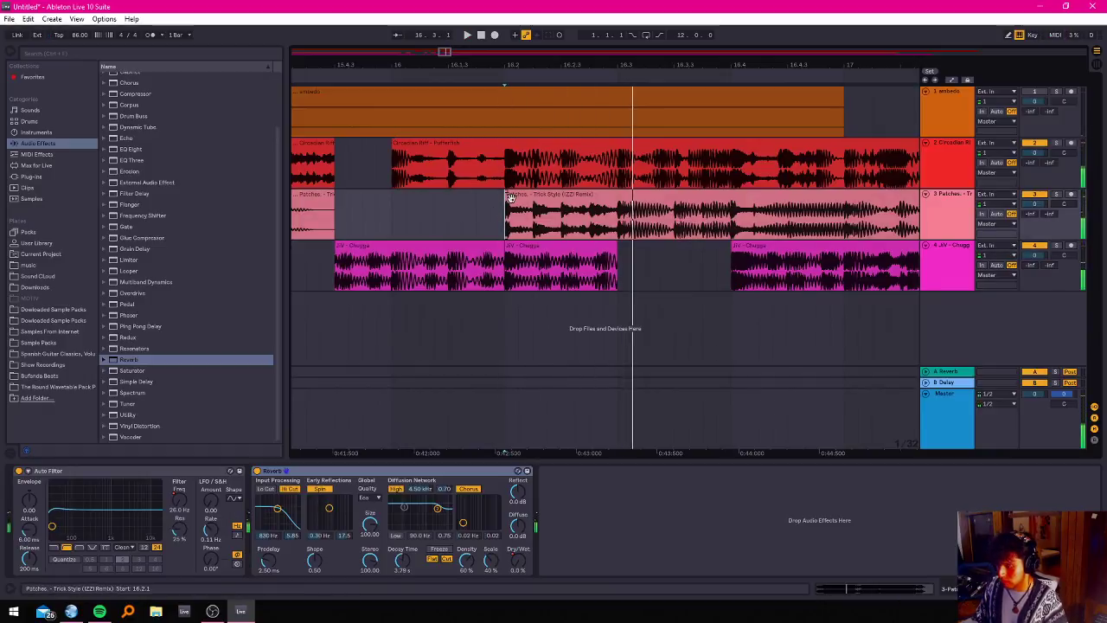
Trim the Patches clip's start to 16.3.1 and delete the Circadian Riff section from 16.3.1 to 16.4.1, auditioning from 16.1.4.
drag(499, 215, 731, 178)
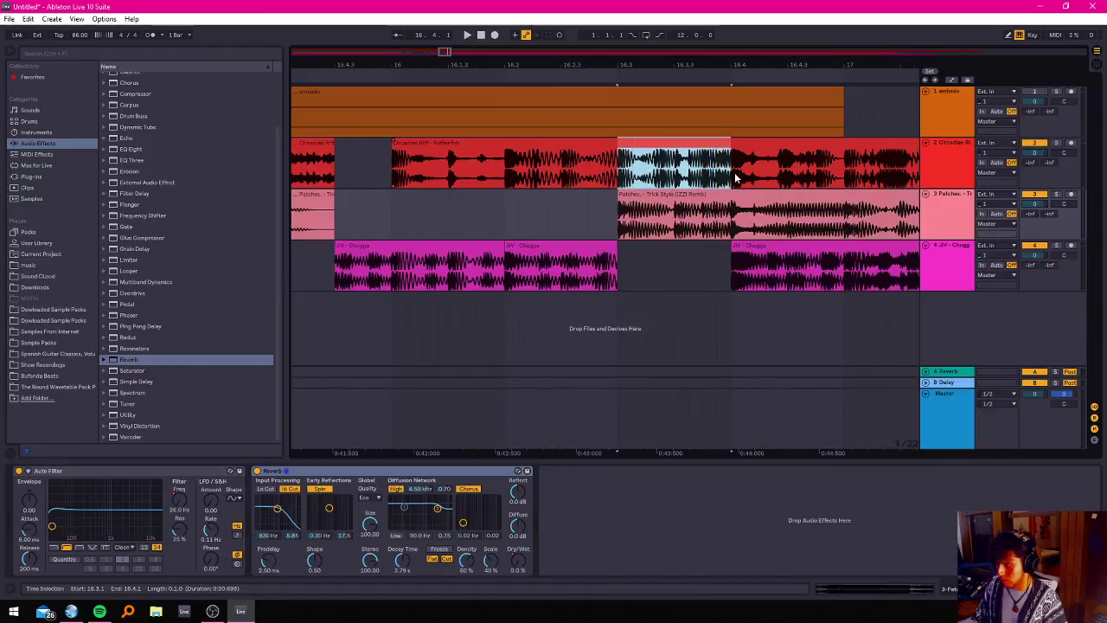
key(ctrl+e)
key(Delete)
click(497, 197)
key(space)
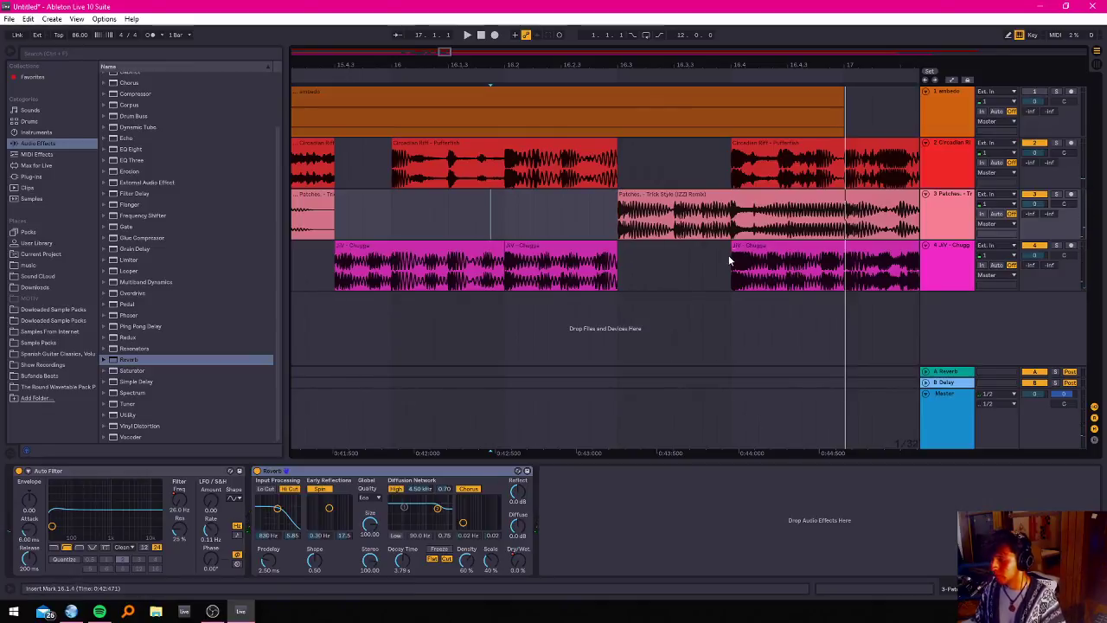
Extend the JIV clip's start back to 16.3.3 with a fade-in reaching about 16.4.1, and play the transition.
mouse_move(731, 252)
mouse_down()
mouse_move(679, 253)
mouse_move(724, 256)
mouse_up()
key(space)
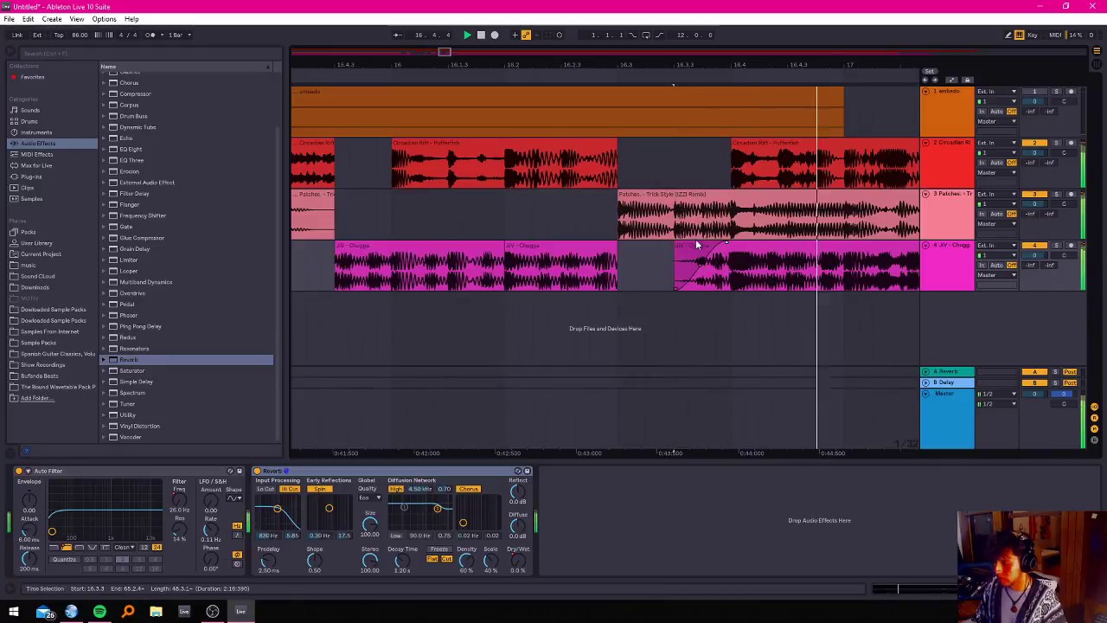
key(space)
Solo the Patches track and audition it from 16.4.1.
click(735, 221)
click(732, 221)
click(1055, 195)
key(space)
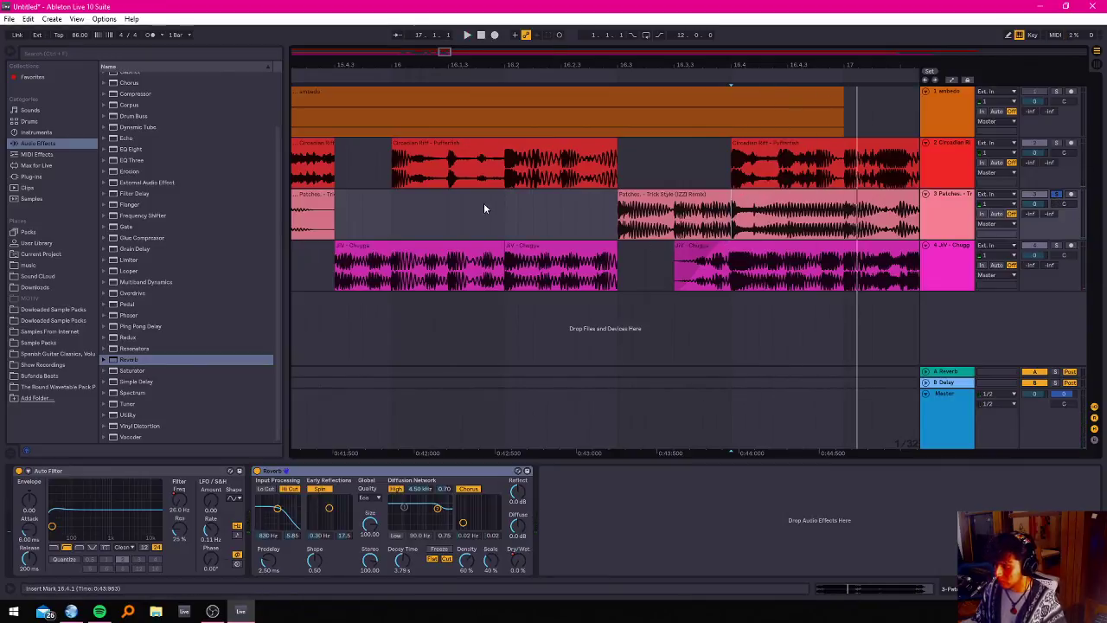
Trim the JIV clip's start to 17.1.1 and play from 16.3.4 with Patches soloed and with all tracks.
scroll(519, 220, down, 3)
drag(571, 246, 647, 249)
click(577, 266)
key(space)
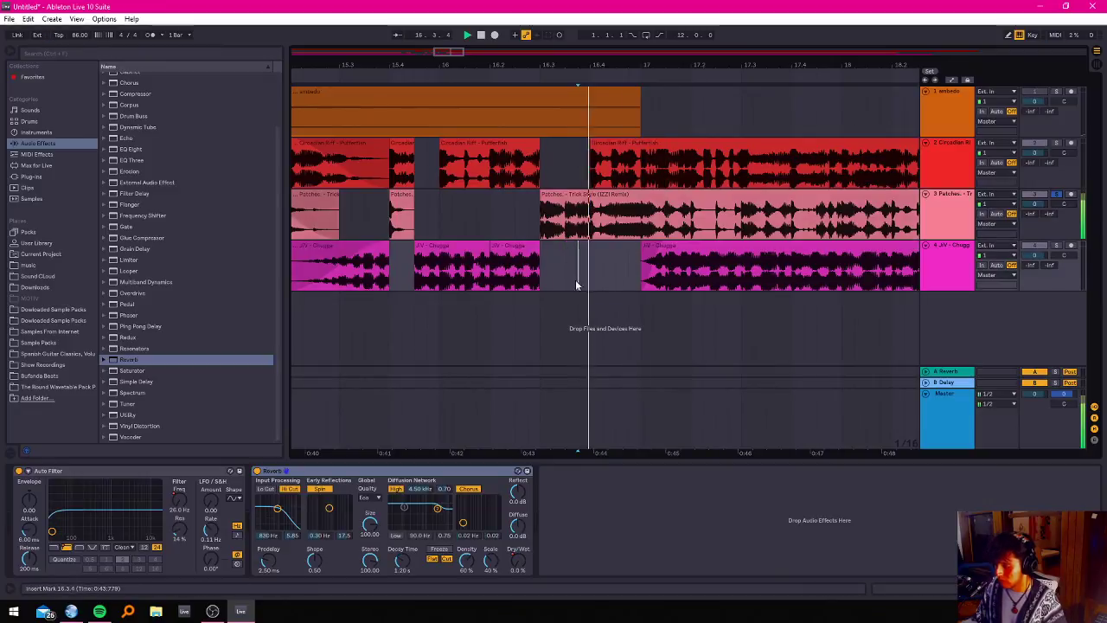
key(space)
key(space)
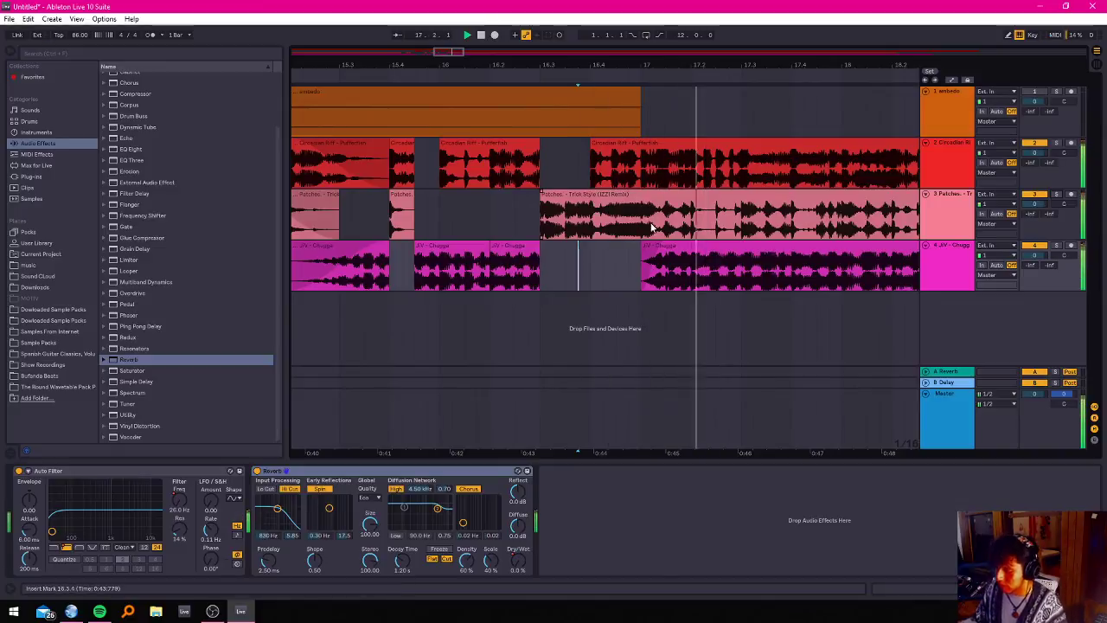
key(space)
Set the JIV clip's start to 16.4.1 and delete the Patches section from 16.4.1 to 17.1.1, auditioning from about 16.2.3.
drag(644, 246, 591, 245)
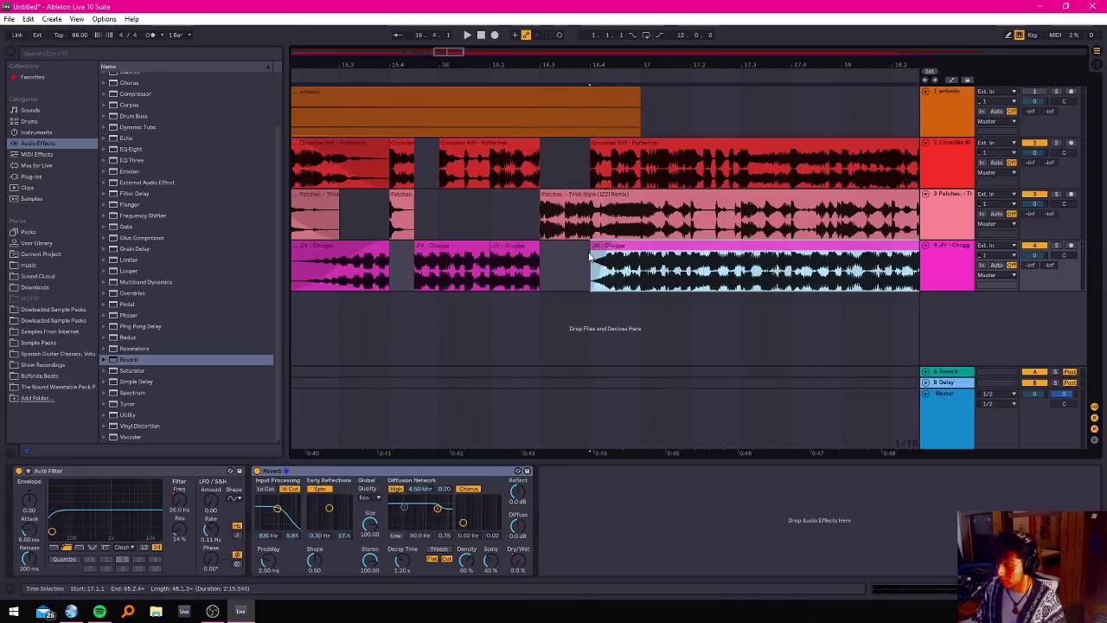
drag(641, 221, 581, 227)
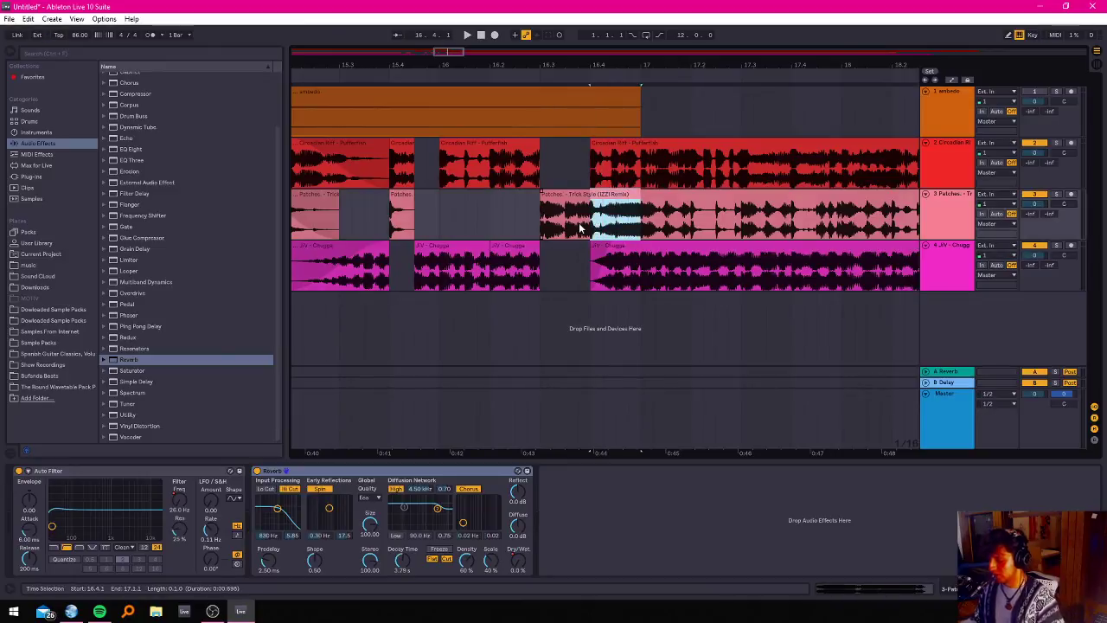
key(Delete)
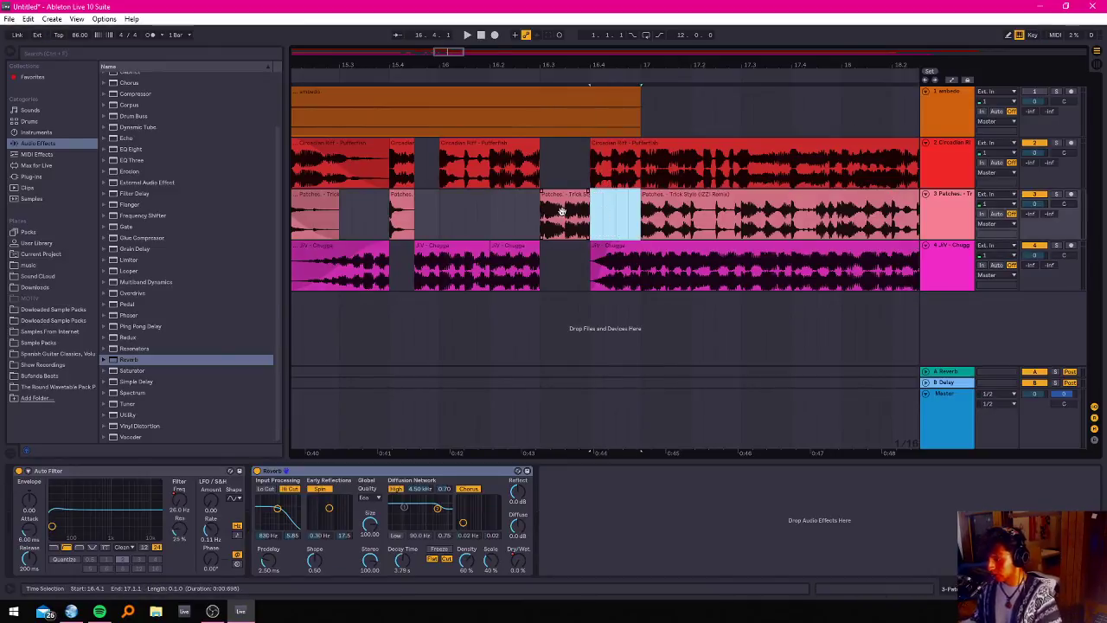
click(512, 220)
key(space)
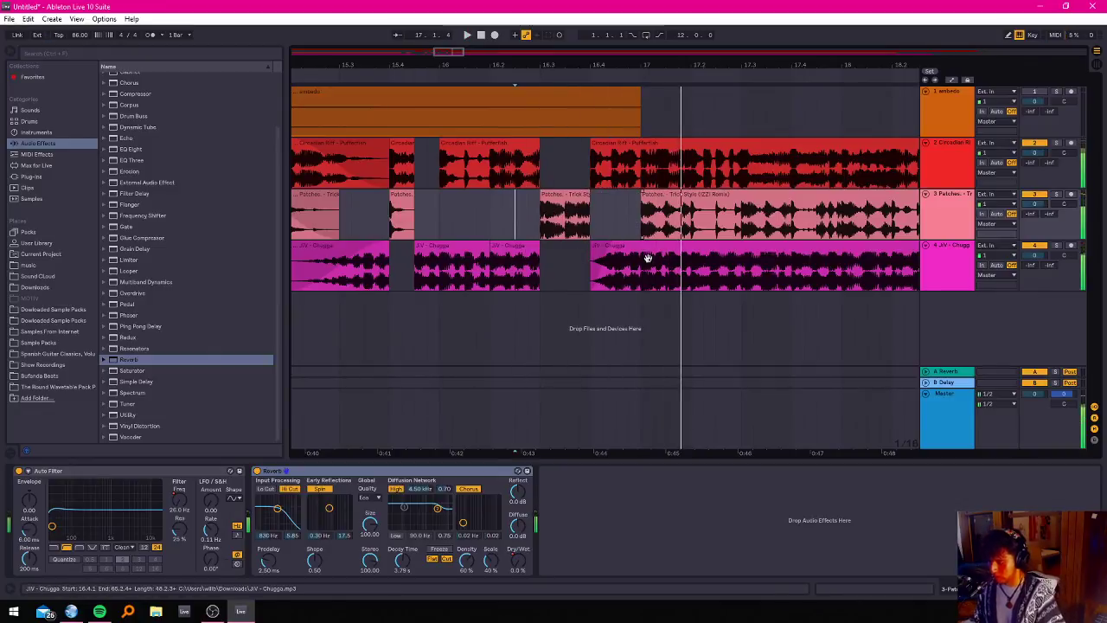
Delete the JIV section from 17.1.1 to 17.2.1 and audition the cut from 16.3.4.
drag(645, 288, 705, 275)
key(Delete)
click(579, 217)
key(space)
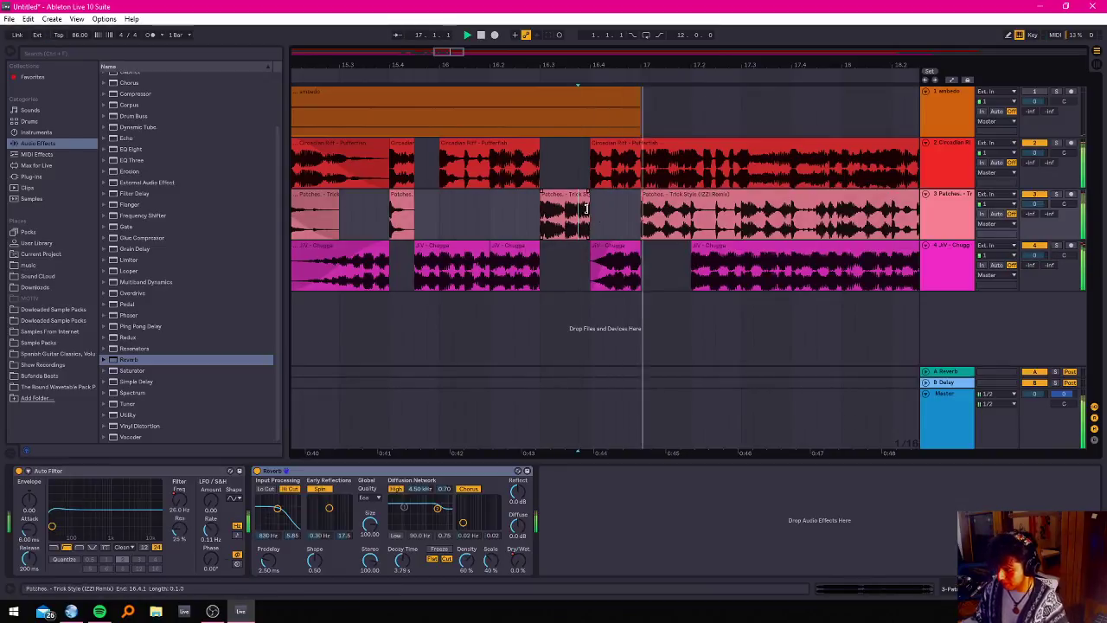
Delete the Circadian Riff section from 17.1.1 to 17.2.1, auditioning with that track soloed and with all tracks from 16.3.3.
click(643, 185)
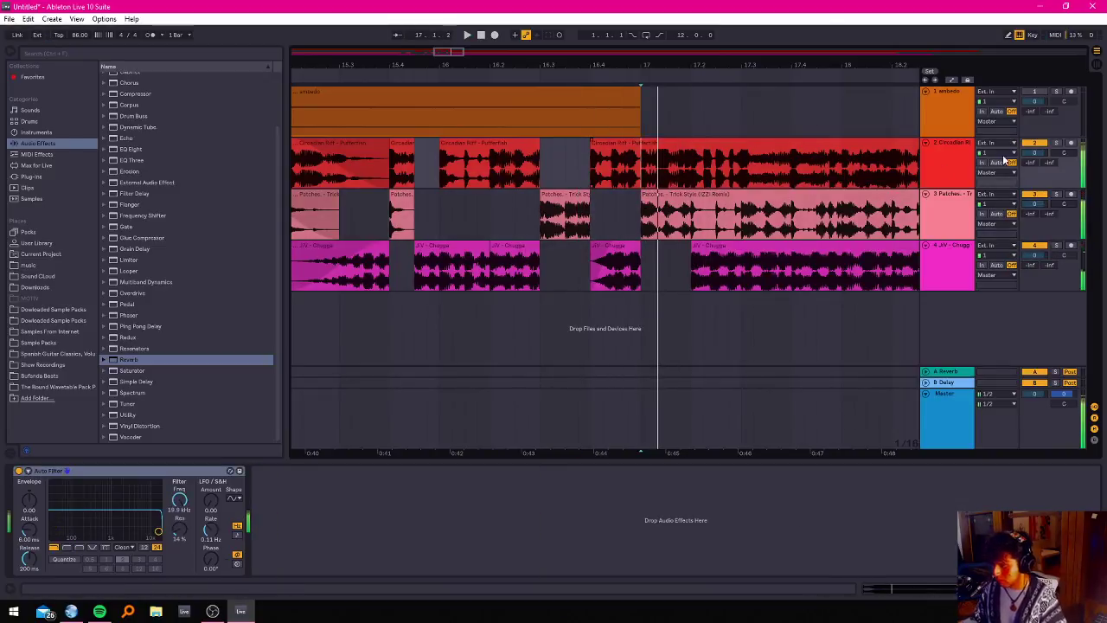
key(space)
drag(641, 179, 684, 180)
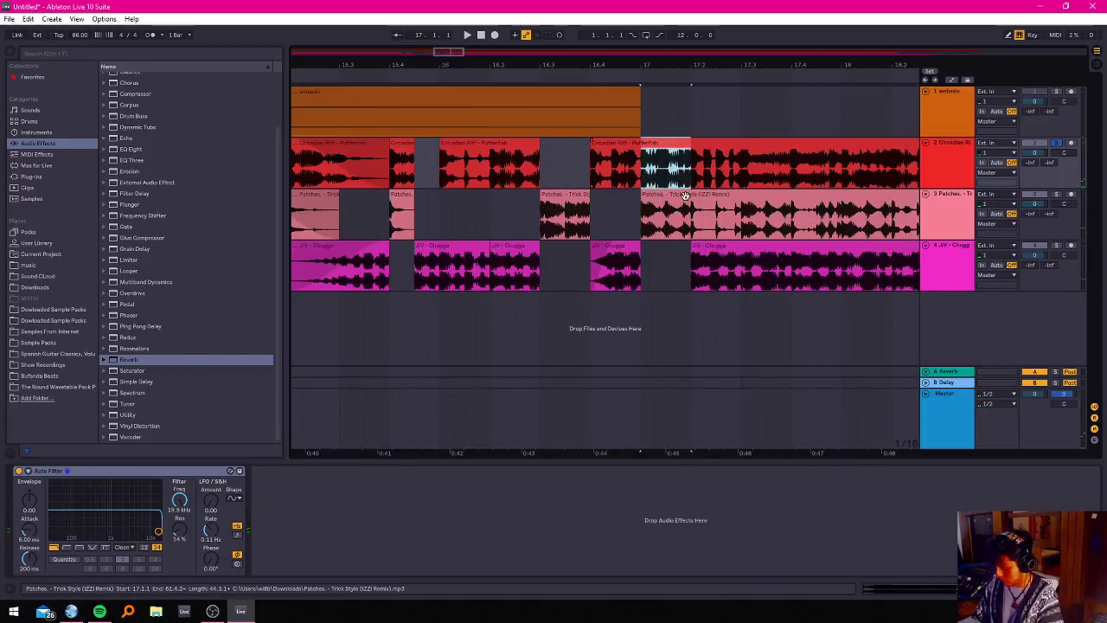
key(Delete)
click(564, 179)
key(space)
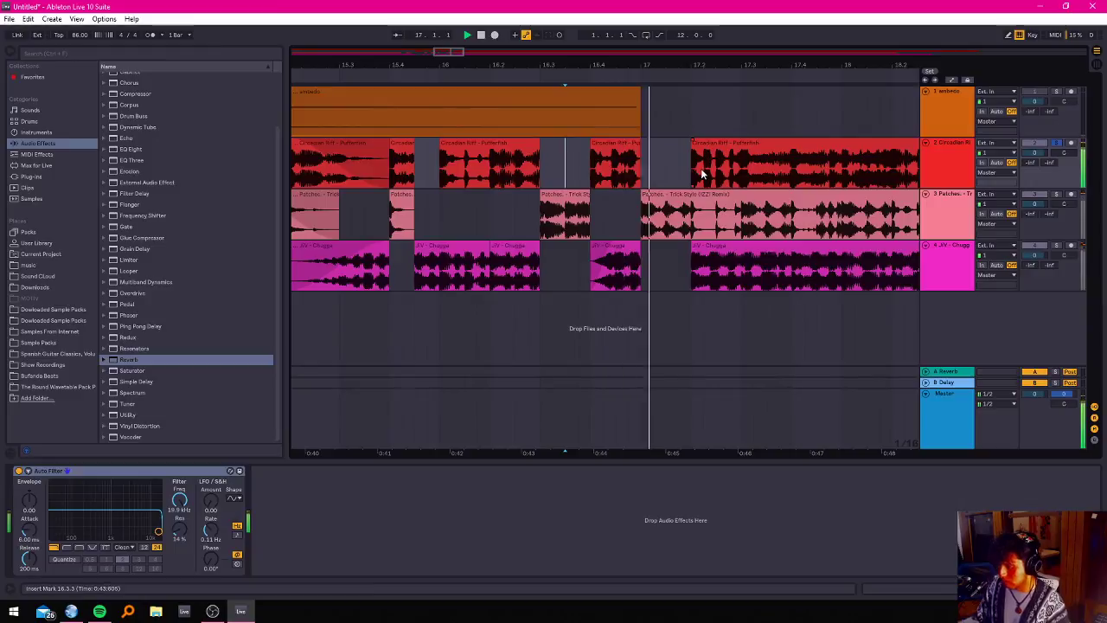
click(1055, 144)
key(space)
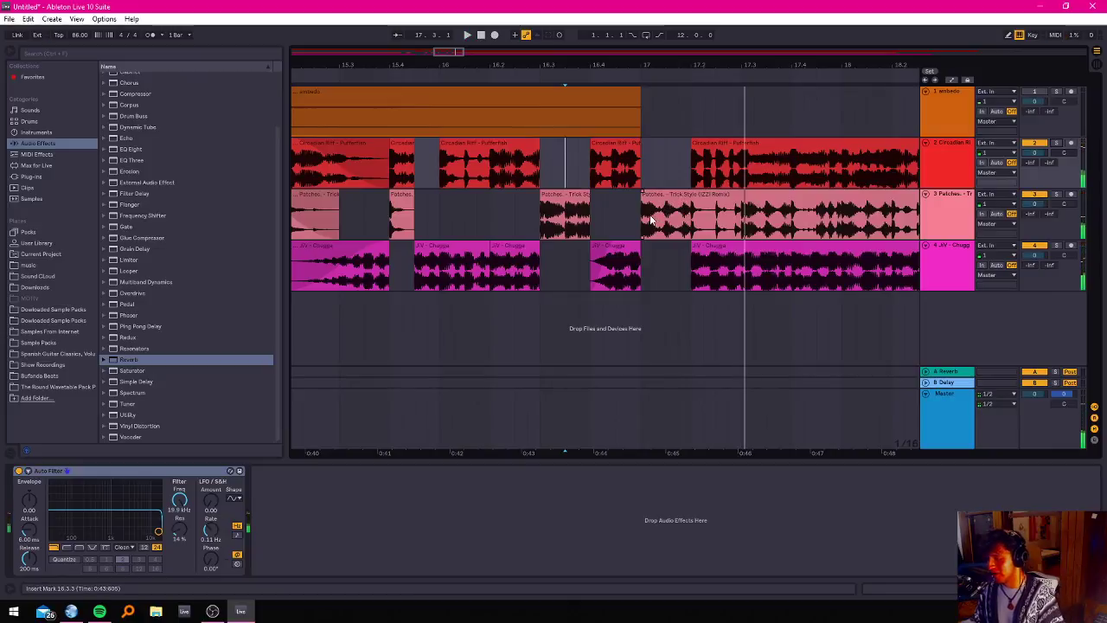
Play from 16.3.1, extend the short Patches clip's end to 17.1.1 and trim its start to 16.4.1.
click(538, 214)
key(space)
click(567, 227)
key(space)
key(space)
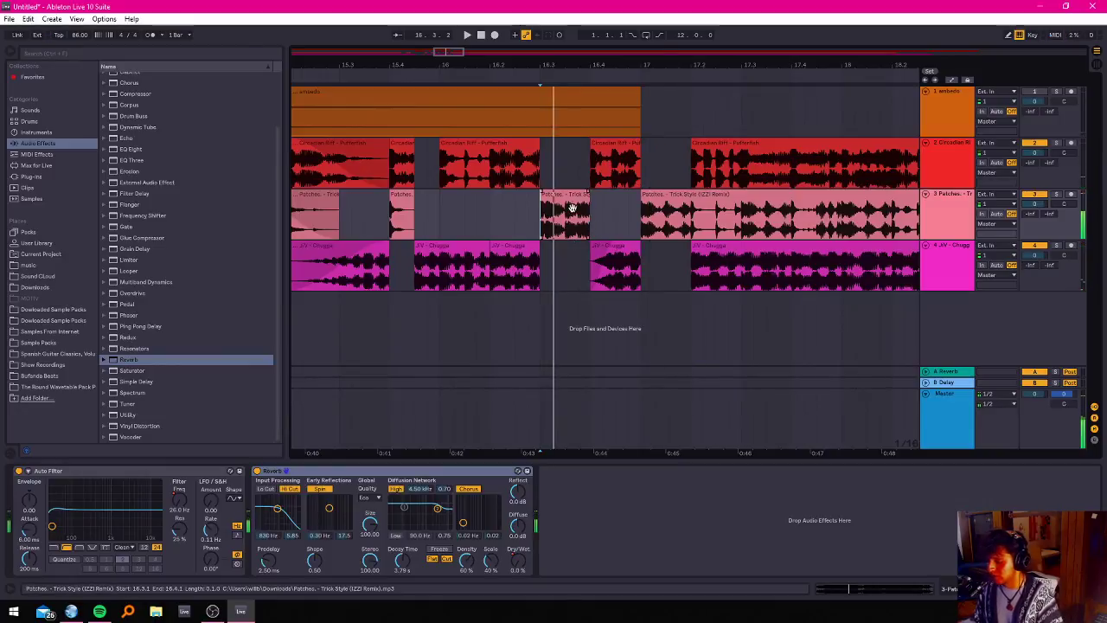
drag(588, 218, 637, 218)
click(560, 220)
drag(543, 195, 590, 198)
Extend the end of the JIV clip that starts at 16.2.1 to 16.4.1 and audition from 16.2.1.
drag(536, 247, 586, 278)
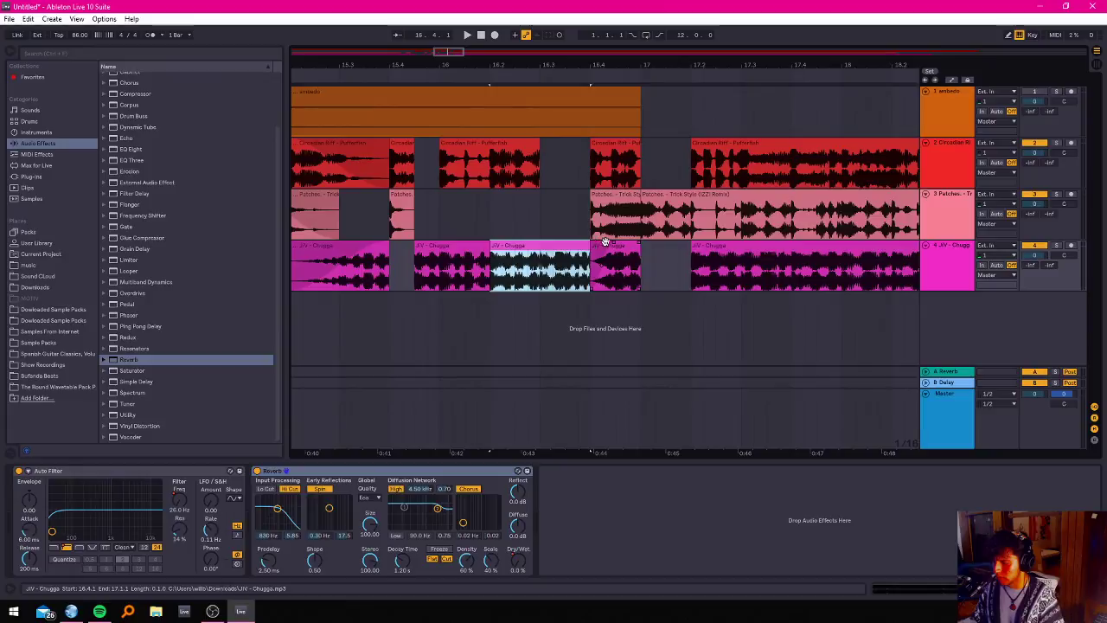
drag(602, 242, 649, 249)
click(495, 218)
key(space)
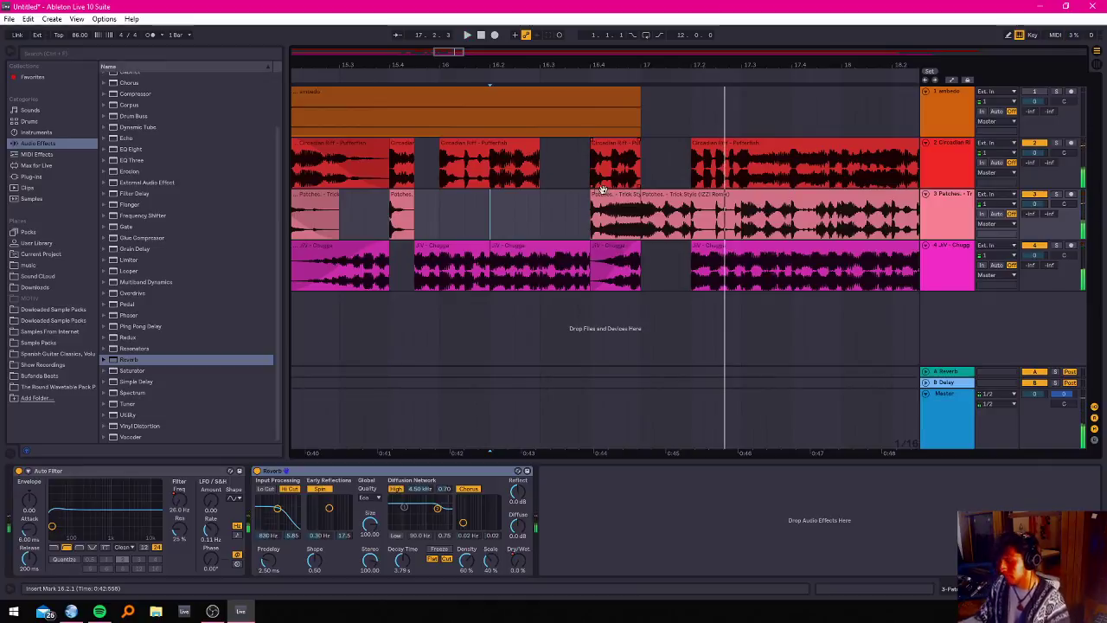
Copy the Patches section from 17.1.1 to 17.2.1 onto 16.4.1 and audition from 16.3.1.
click(663, 195)
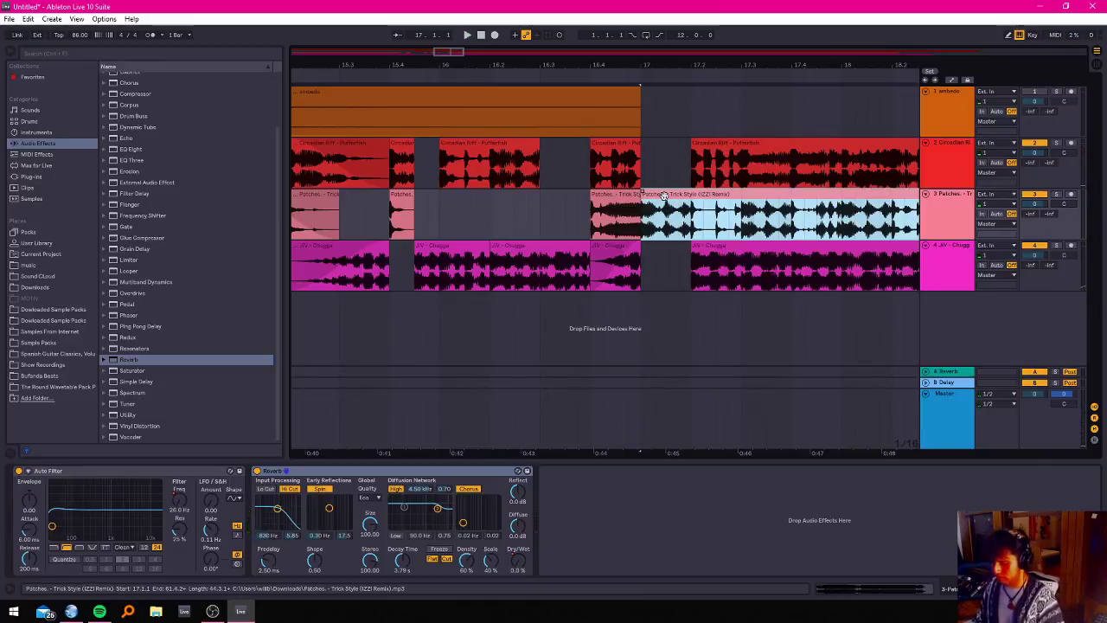
click(675, 227)
drag(691, 226, 642, 204)
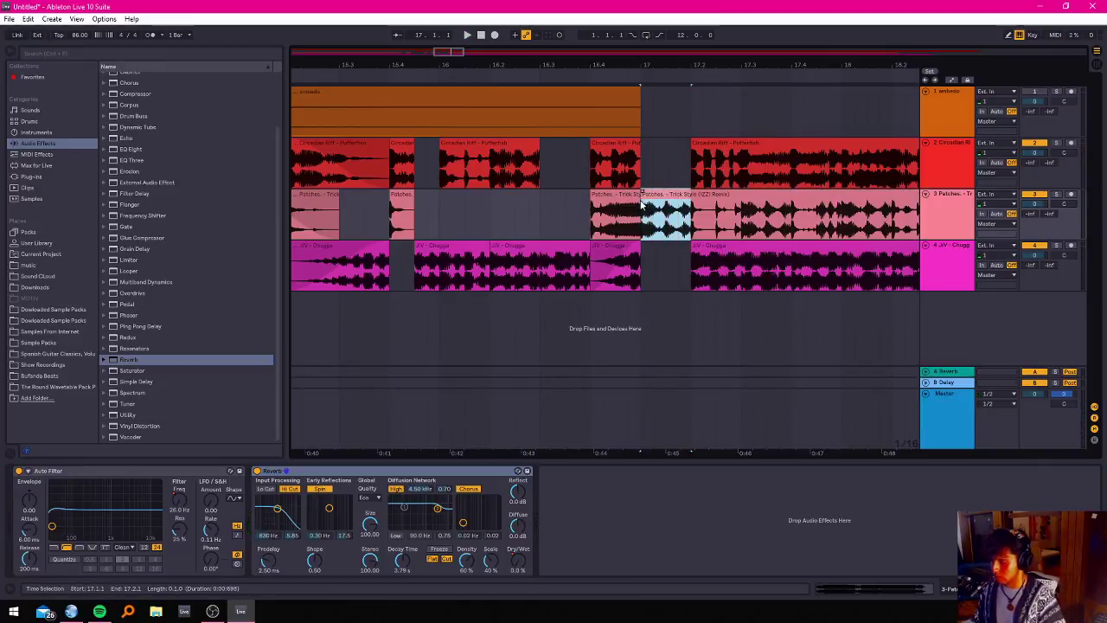
click(593, 212)
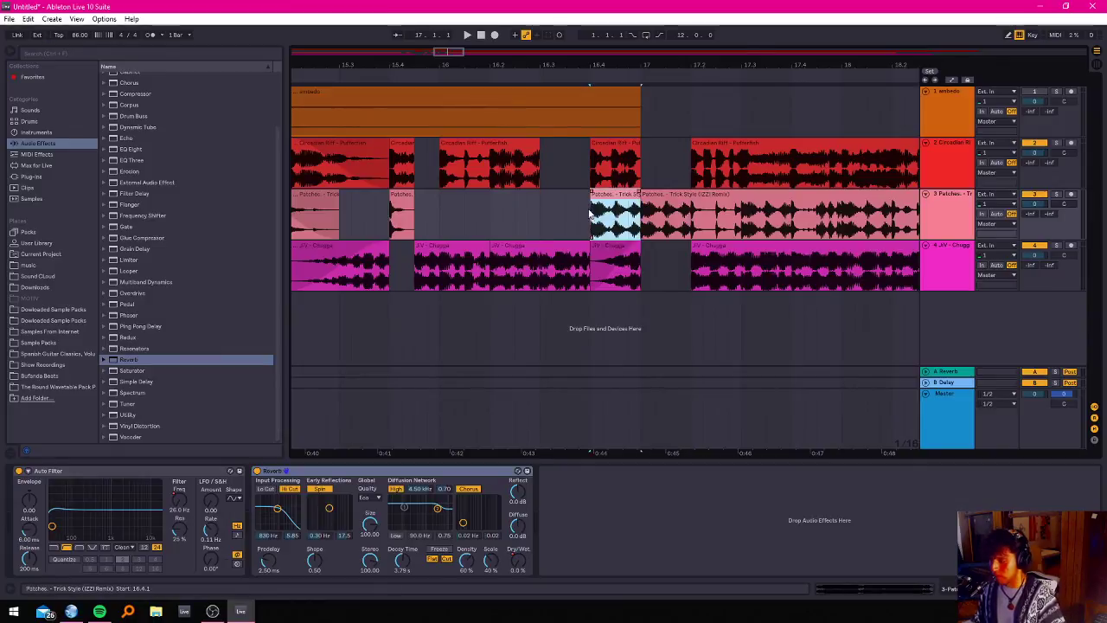
click(540, 220)
key(space)
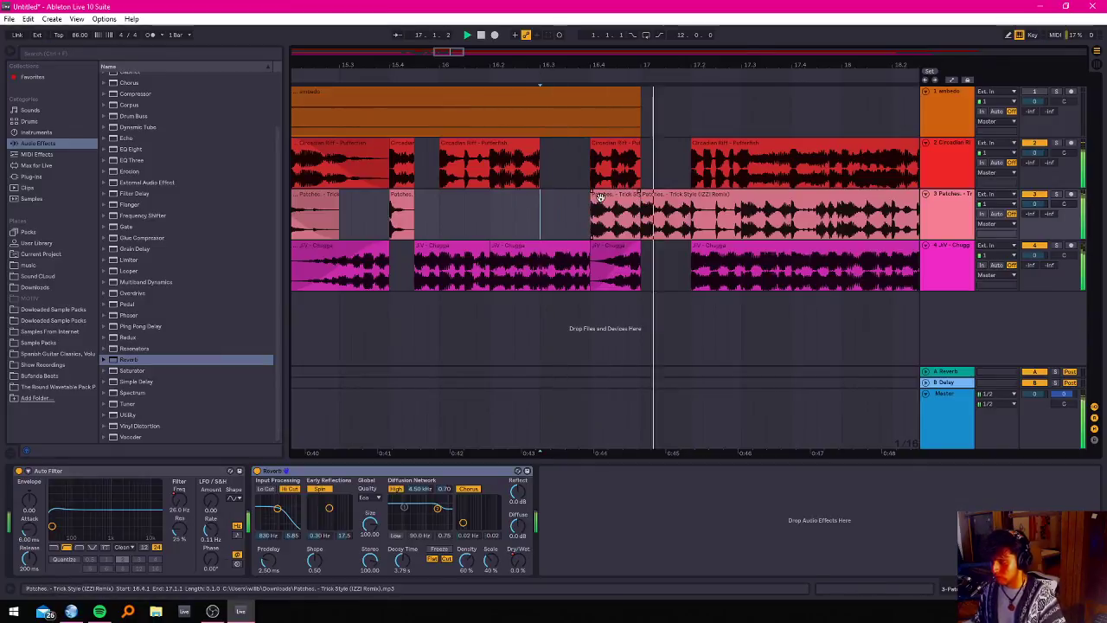
Delete the Circadian Riff clip between 16.4.1 and 17.1.1 and audition from 16.3.3.
click(629, 179)
key(Delete)
click(564, 206)
key(space)
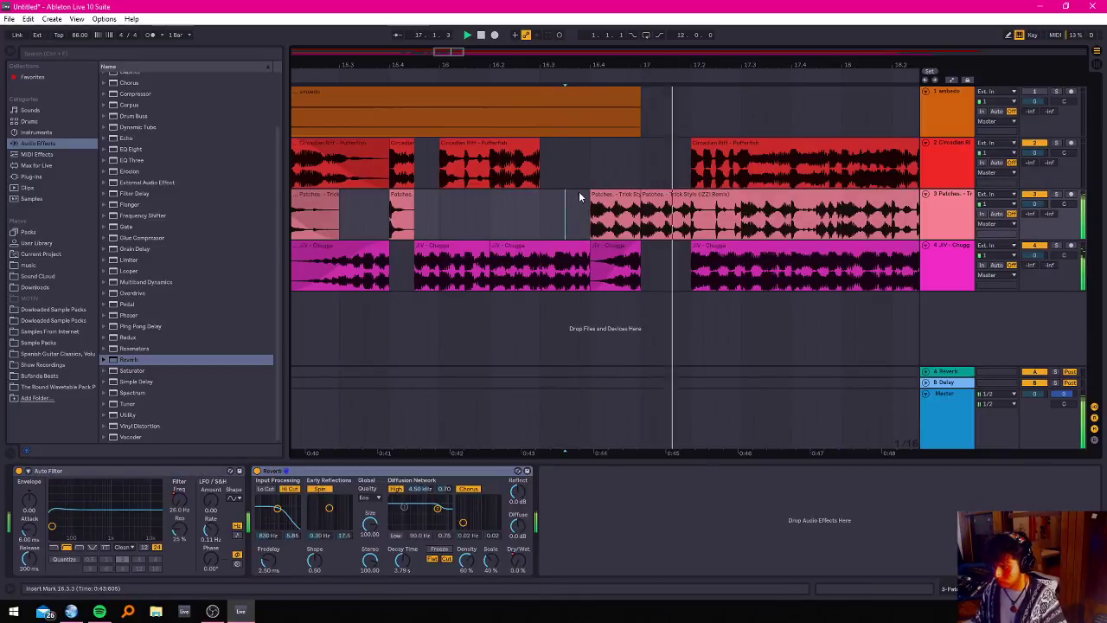
Add a fade-in from 16.4.1 to 17.1.1 on the short Patches clip while auditioning from 15.4.4.
click(426, 223)
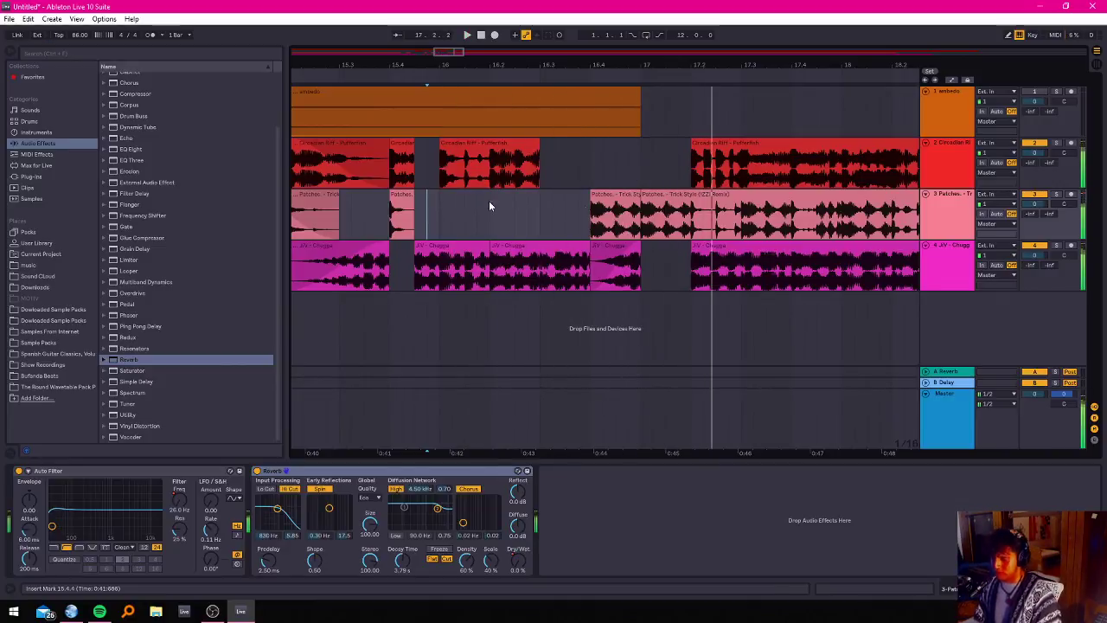
drag(592, 194, 646, 207)
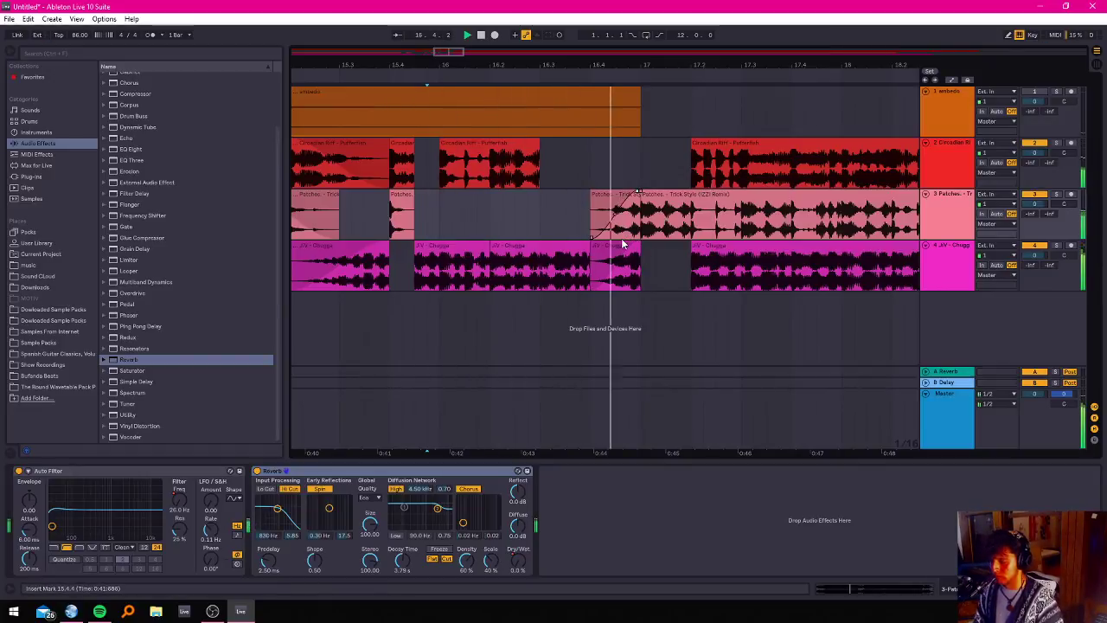
Make the JIV clip from 16.2.1 run unfaded to 17.1.1 in place of the faded clip, and audition from 16.1.3.
drag(642, 249, 593, 259)
click(653, 260)
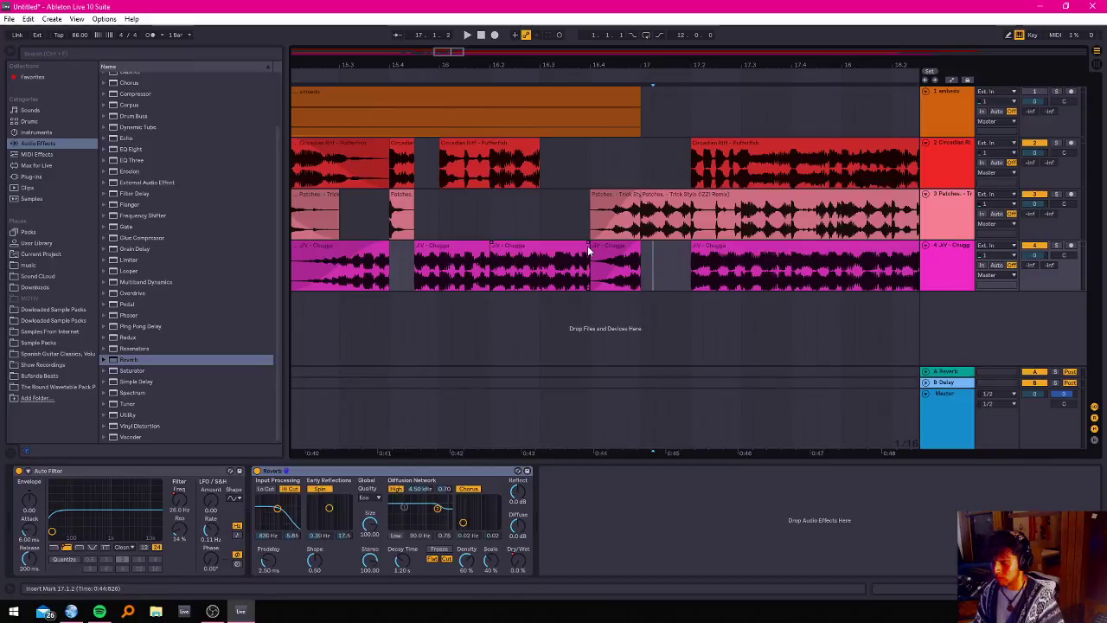
shift+click(490, 260)
key(ctrl+j)
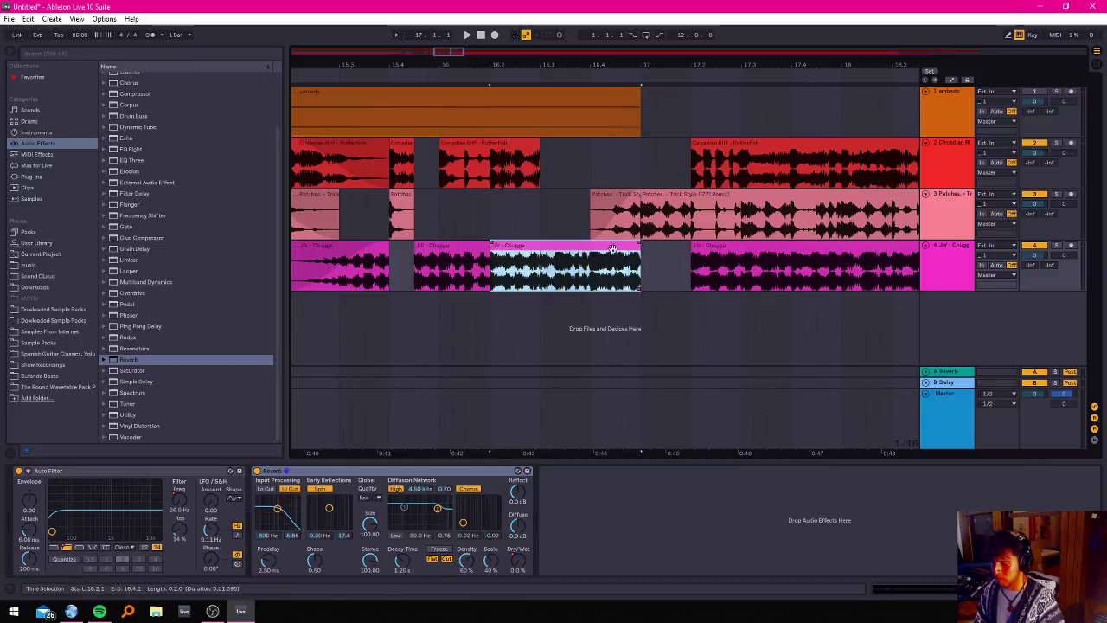
click(564, 192)
key(space)
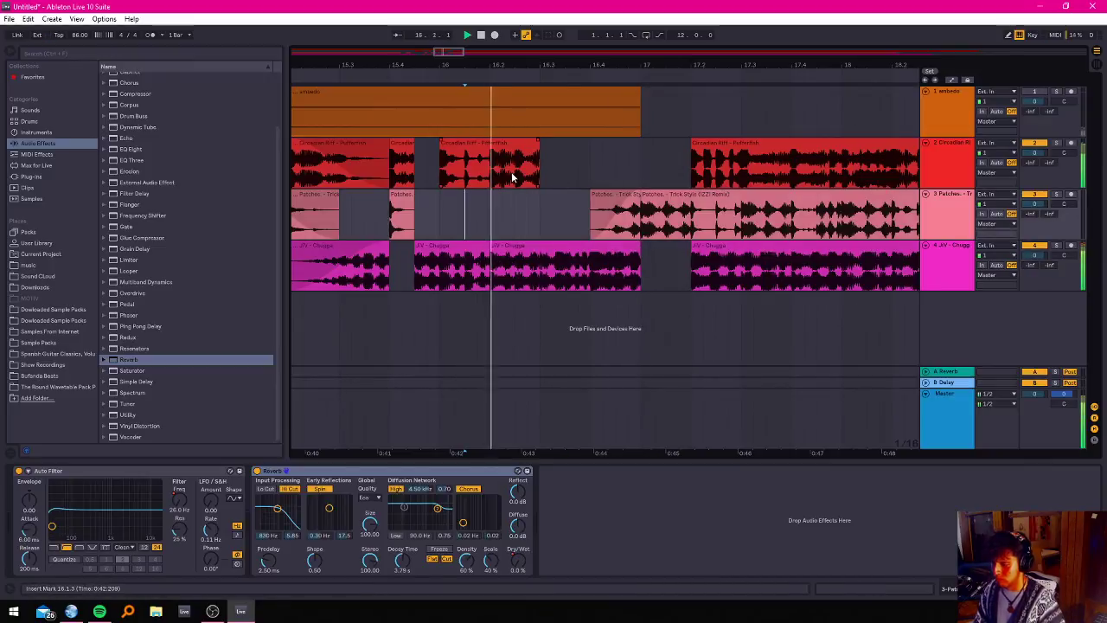
key(space)
Extend the Circadian Riff clip's end to 16.4.1, delete its part from 16.3.1 to 16.3.4, and audition from 16.2.4.
click(537, 145)
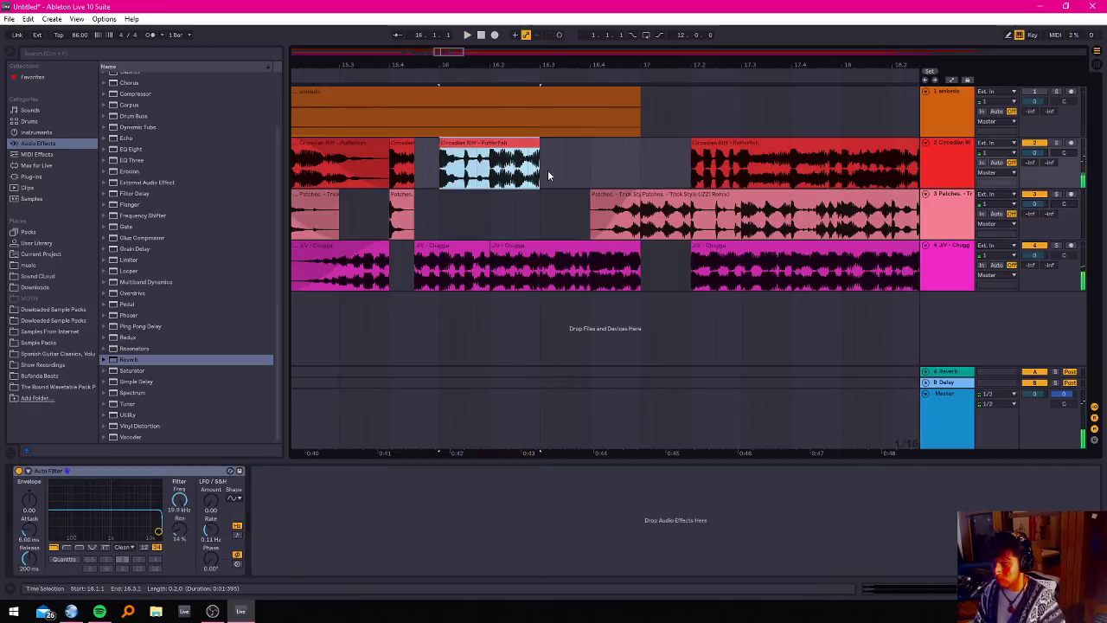
mouse_move(538, 166)
mouse_down()
mouse_move(580, 169)
mouse_move(584, 180)
mouse_move(541, 172)
mouse_up()
key(Delete)
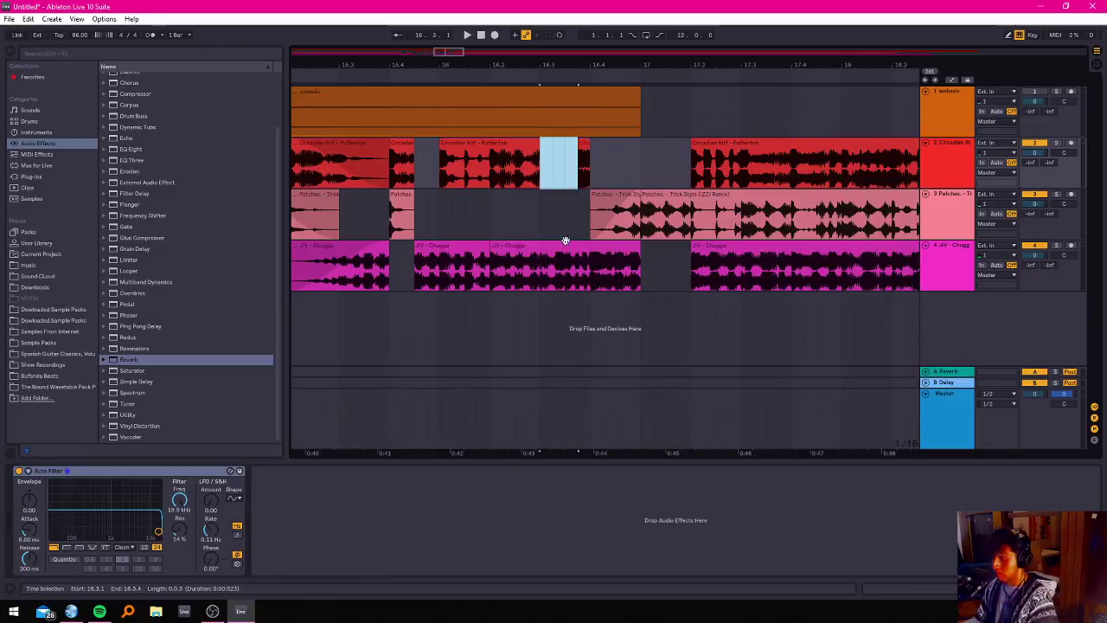
click(638, 247)
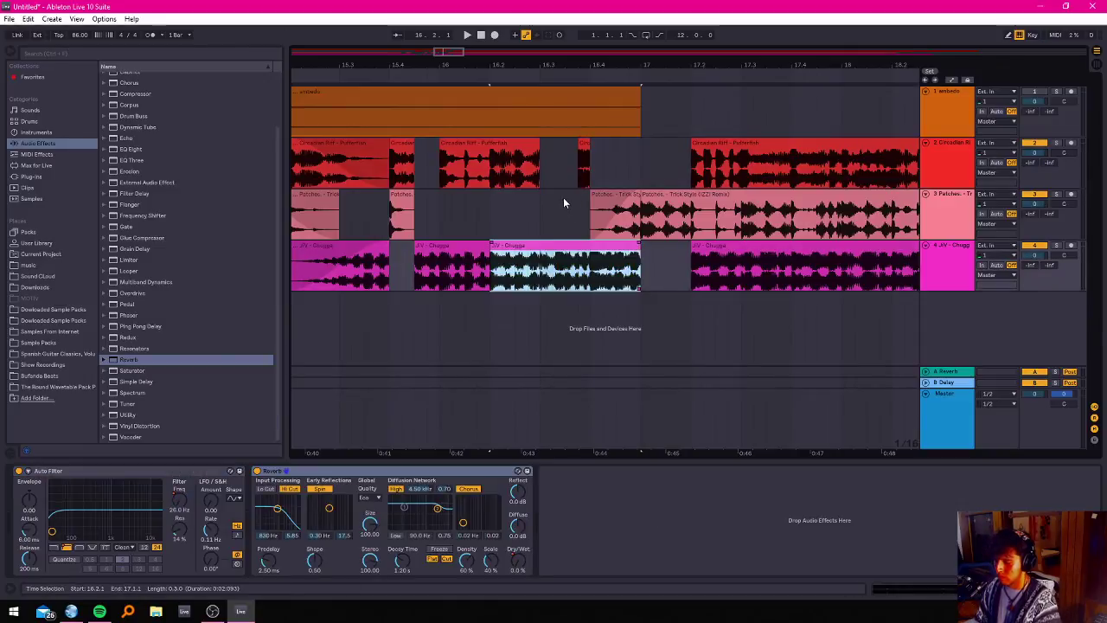
click(529, 168)
key(space)
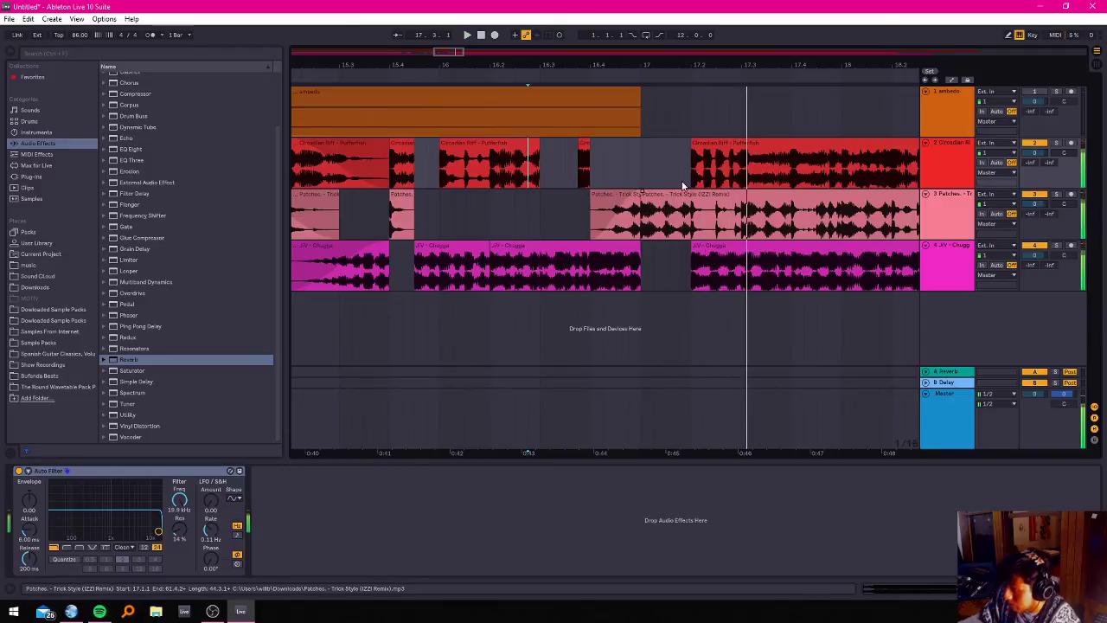
Extend the start of the long Circadian Riff clip back to 17.1.1 and audition from 16.3.2.
drag(691, 152, 641, 151)
click(550, 173)
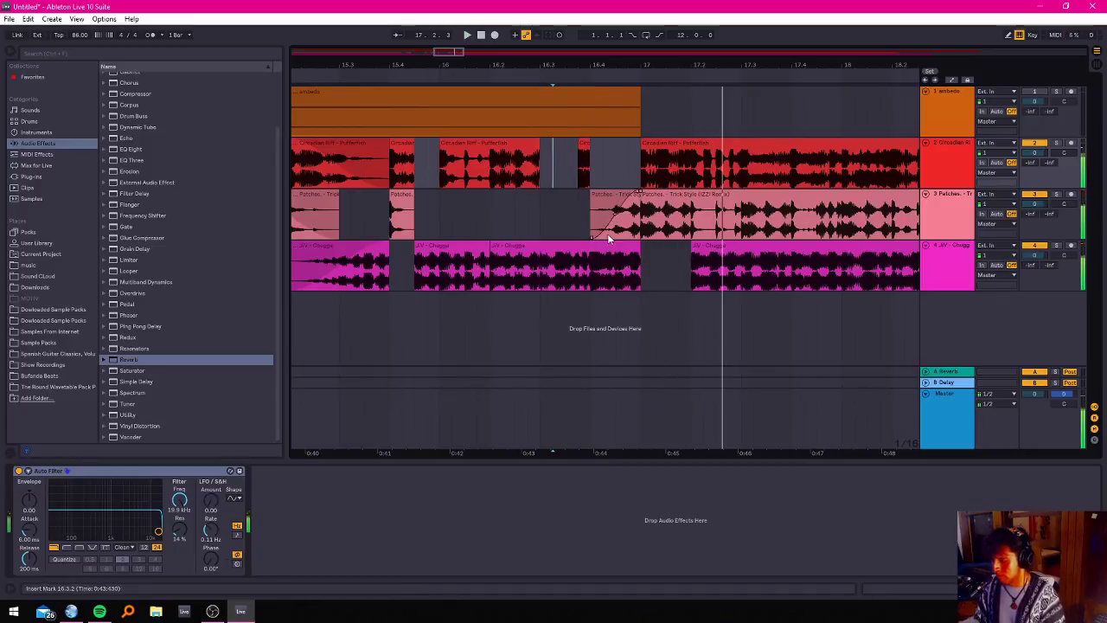
Trim the JIV clip's end to 16.4.1, remove the fade-in from the Patches clip at 16.4.1, and play the transition.
drag(642, 250, 576, 253)
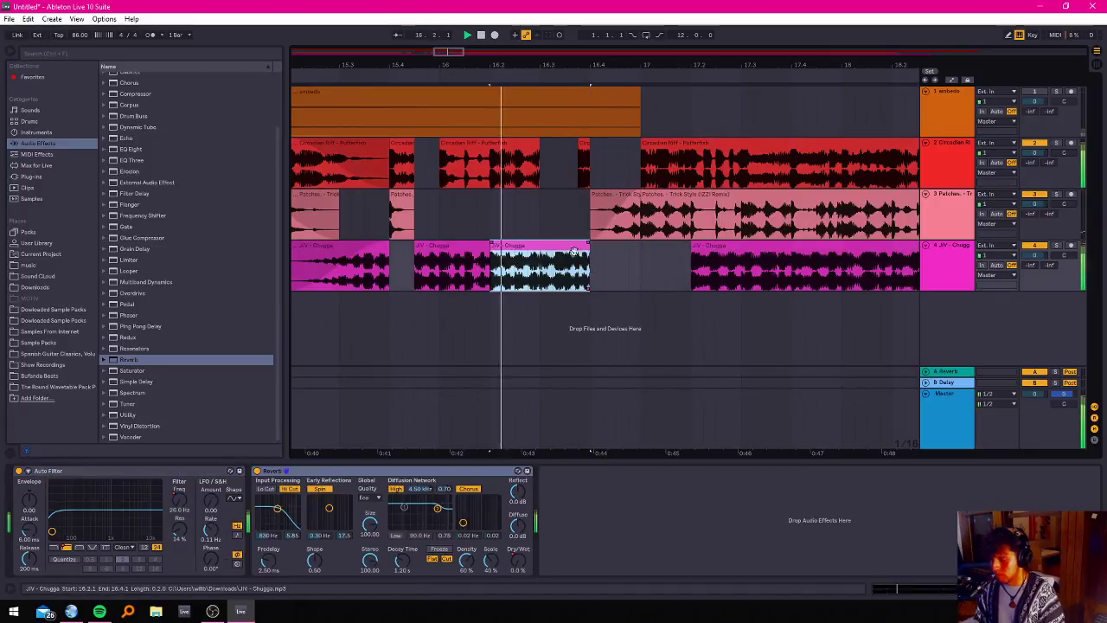
click(607, 199)
click(565, 226)
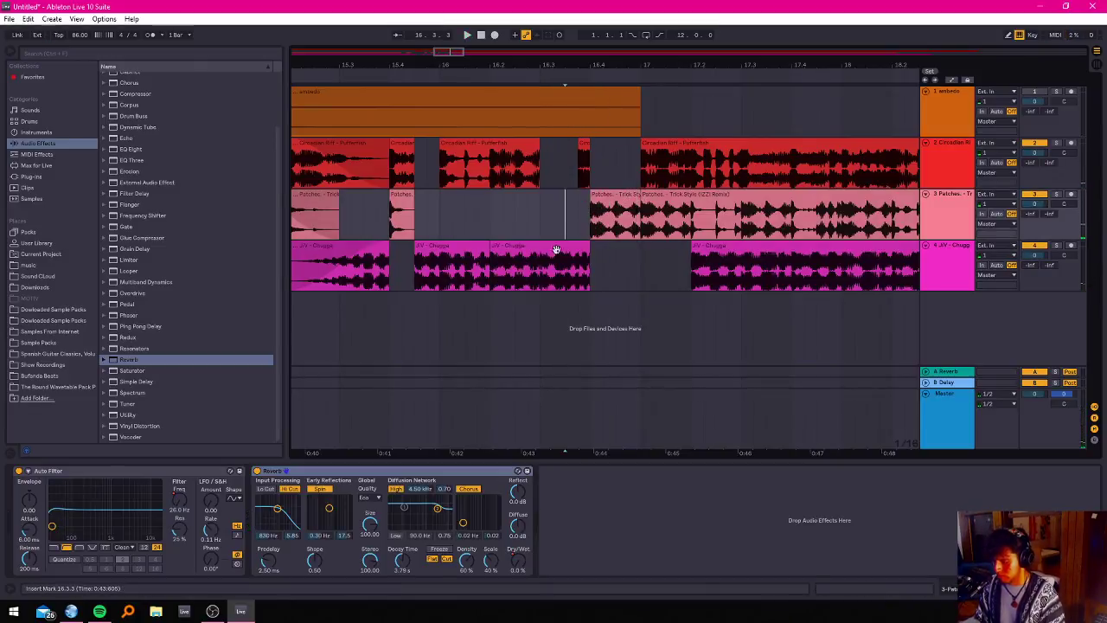
click(542, 252)
key(space)
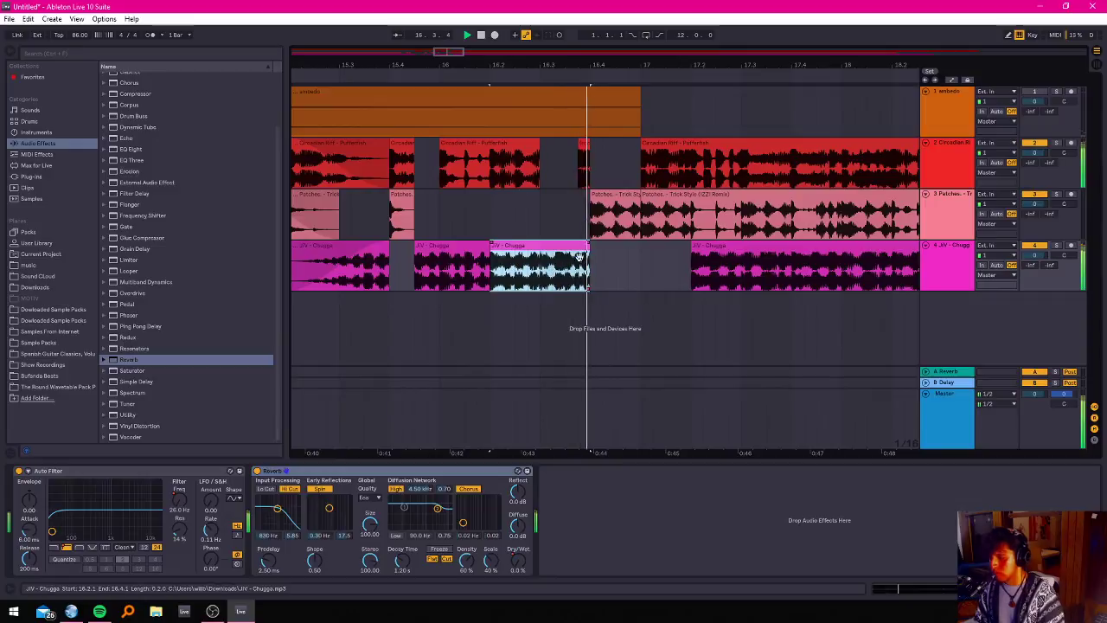
Extend the JIV clip's end to 17.1.1 and audition from 16.3.3.
drag(590, 250, 640, 254)
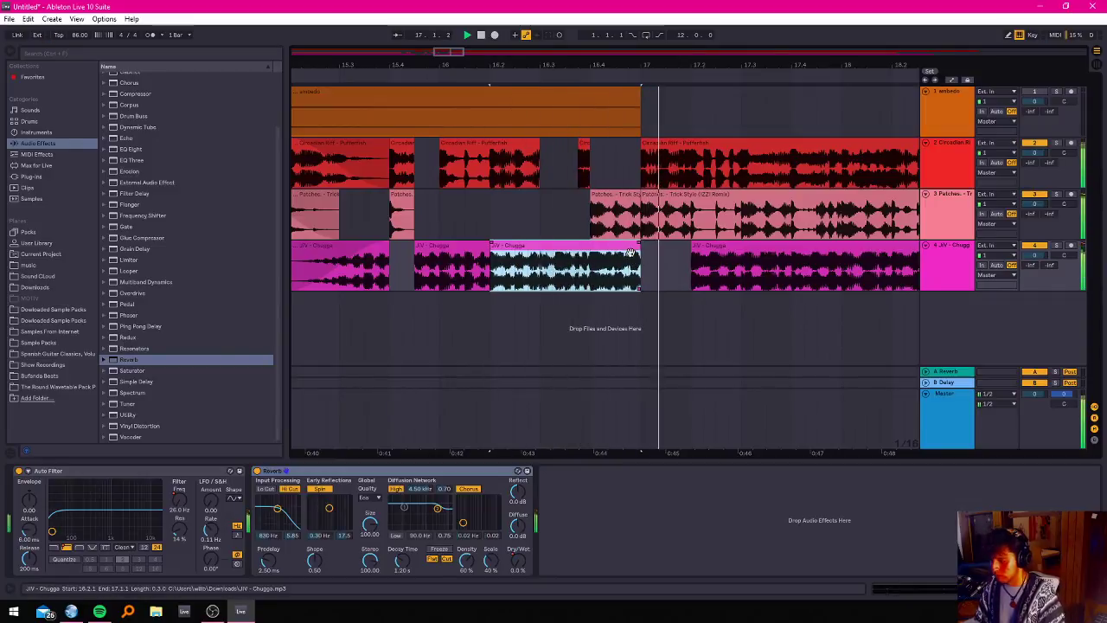
key(space)
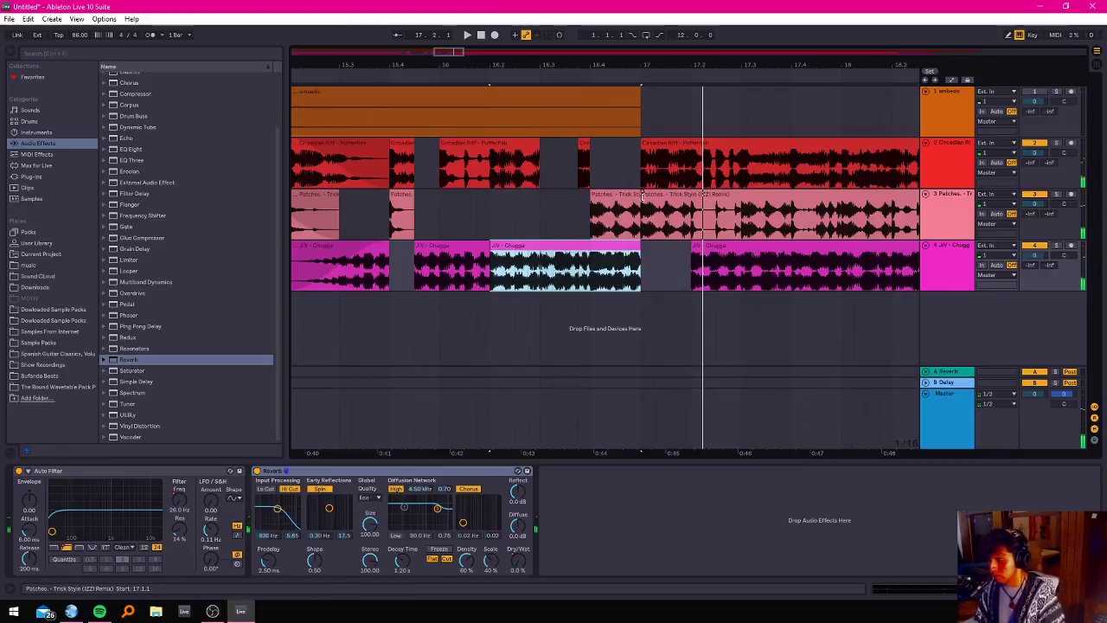
click(567, 168)
key(space)
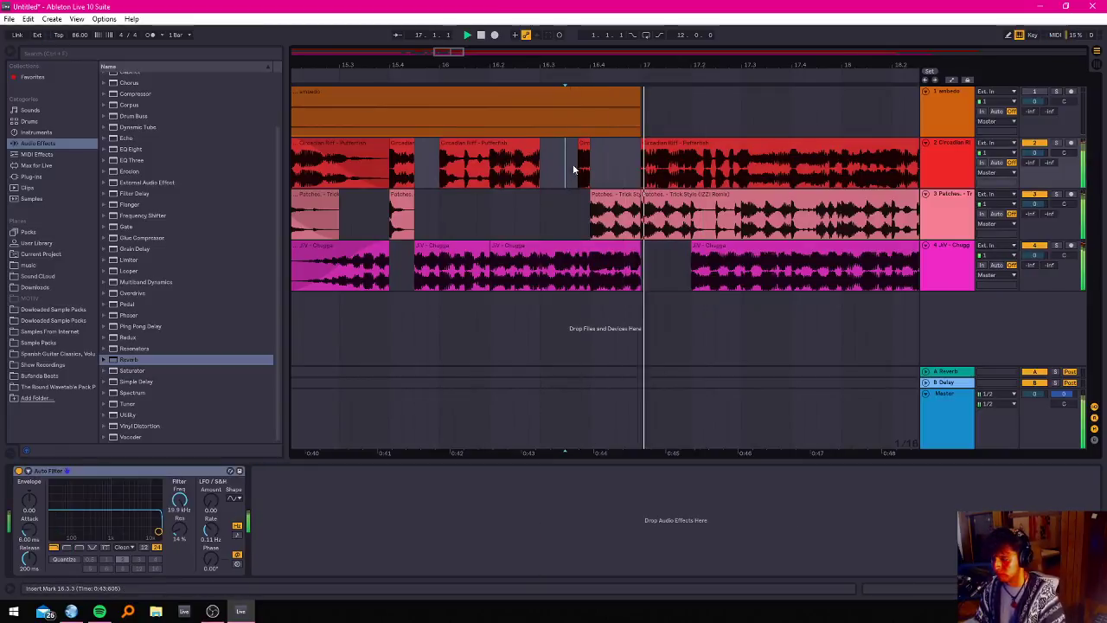
Trim the second JIV clip to run from 16.3.1 to 16.4.1, auditioning from 15.4.3.
click(413, 203)
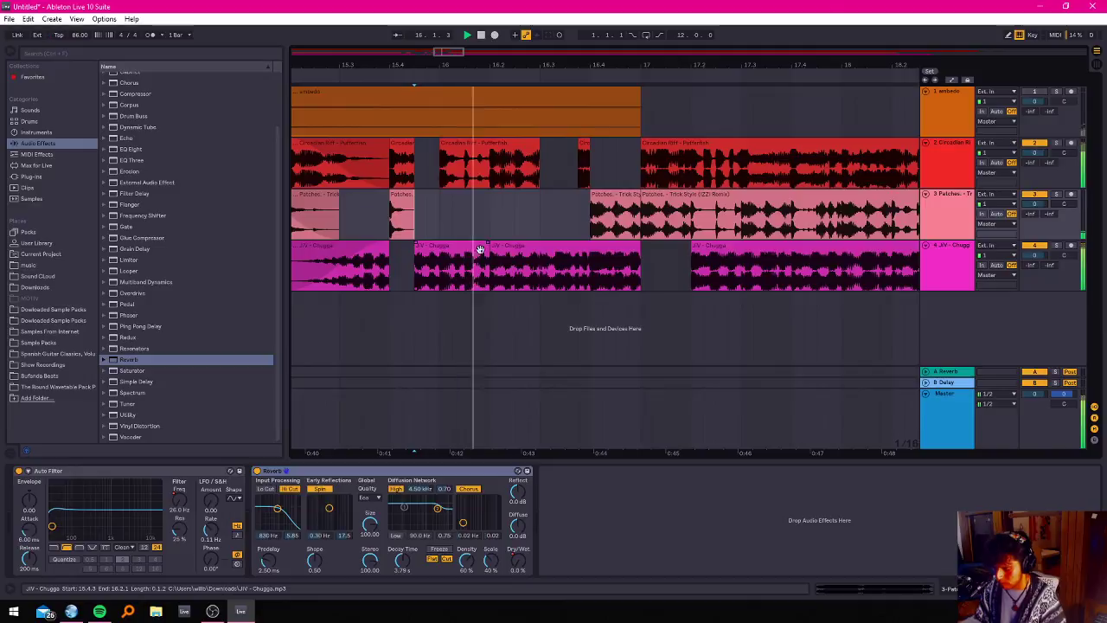
drag(495, 246, 541, 247)
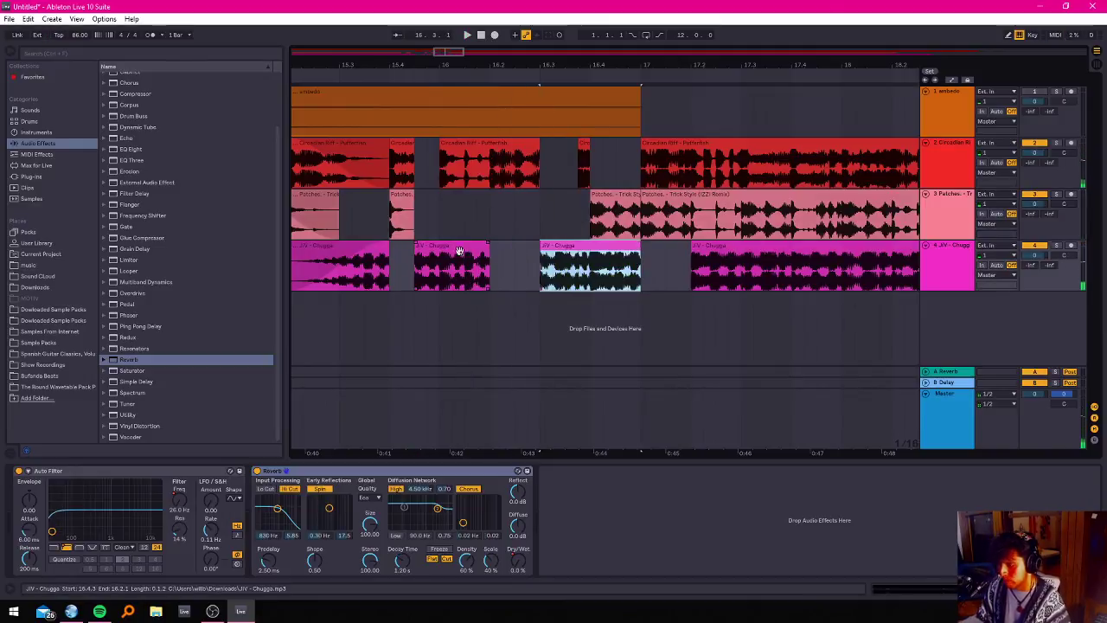
click(442, 246)
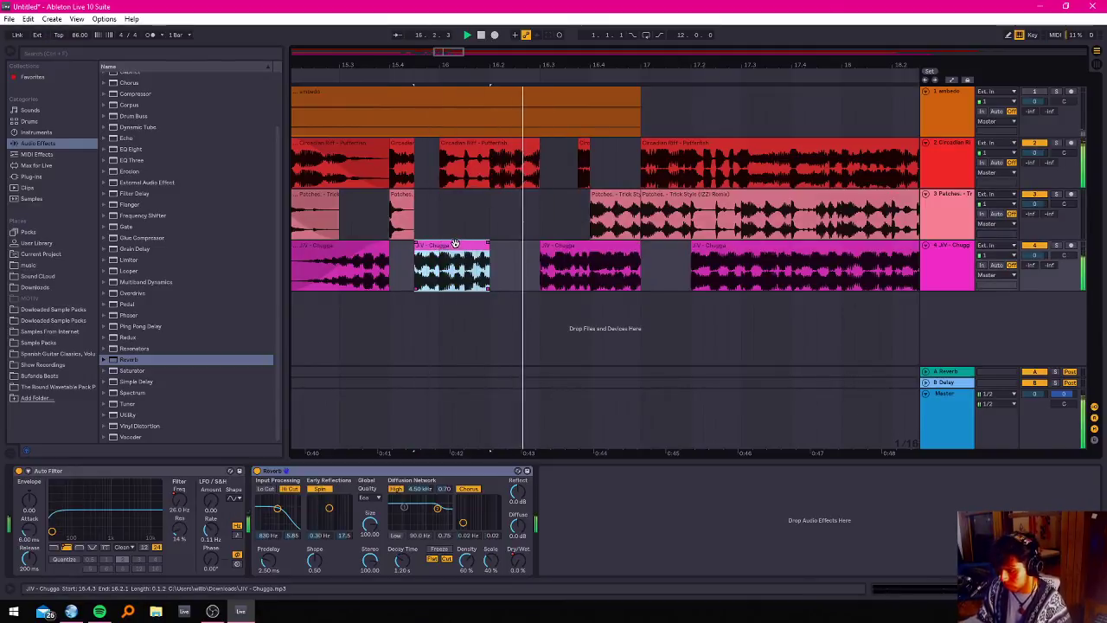
drag(637, 251, 589, 251)
Make the long Patches clip start at 16.4.1 as one continuous clip and audition from 16.2.1.
click(595, 207)
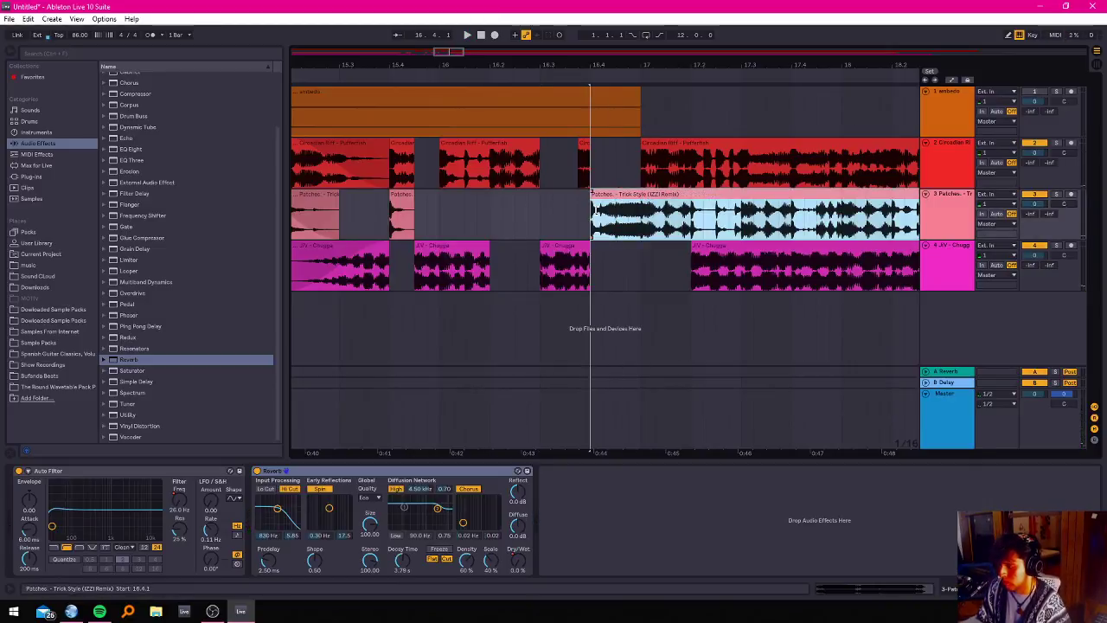
click(496, 215)
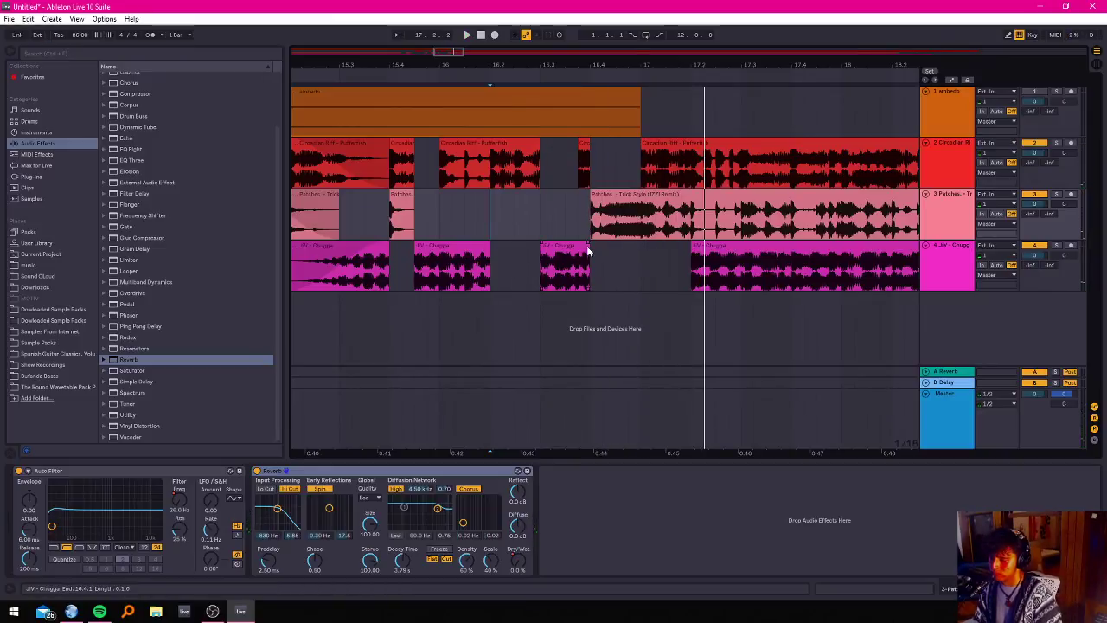
Extend the short Circadian Riff clip at 16.3.4 to end at 17.1.1 and audition the transition.
drag(587, 145, 640, 146)
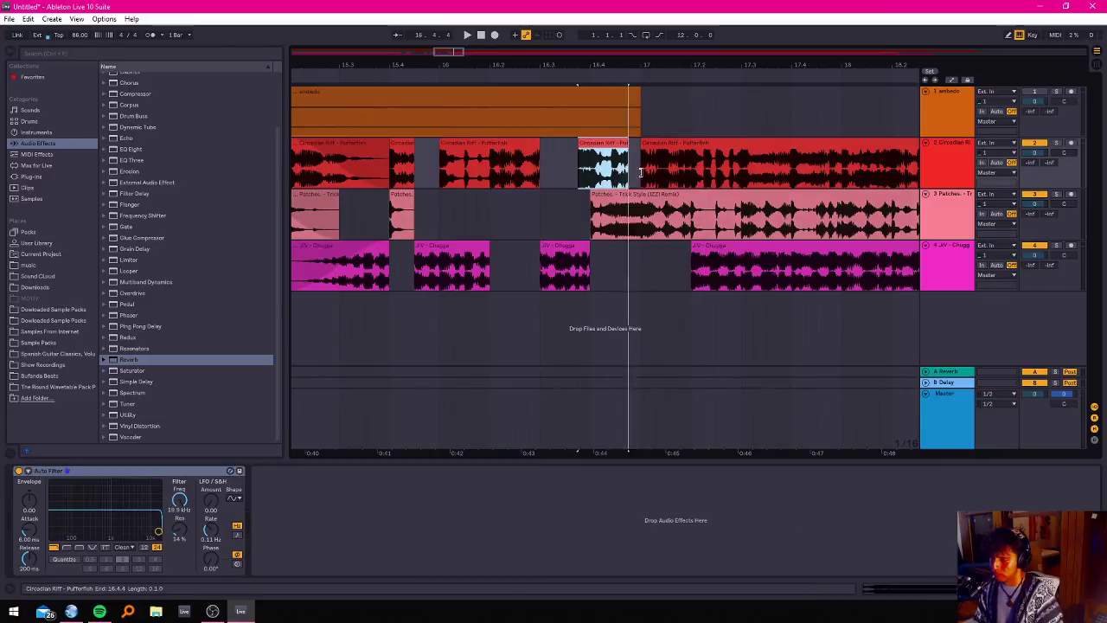
click(590, 151)
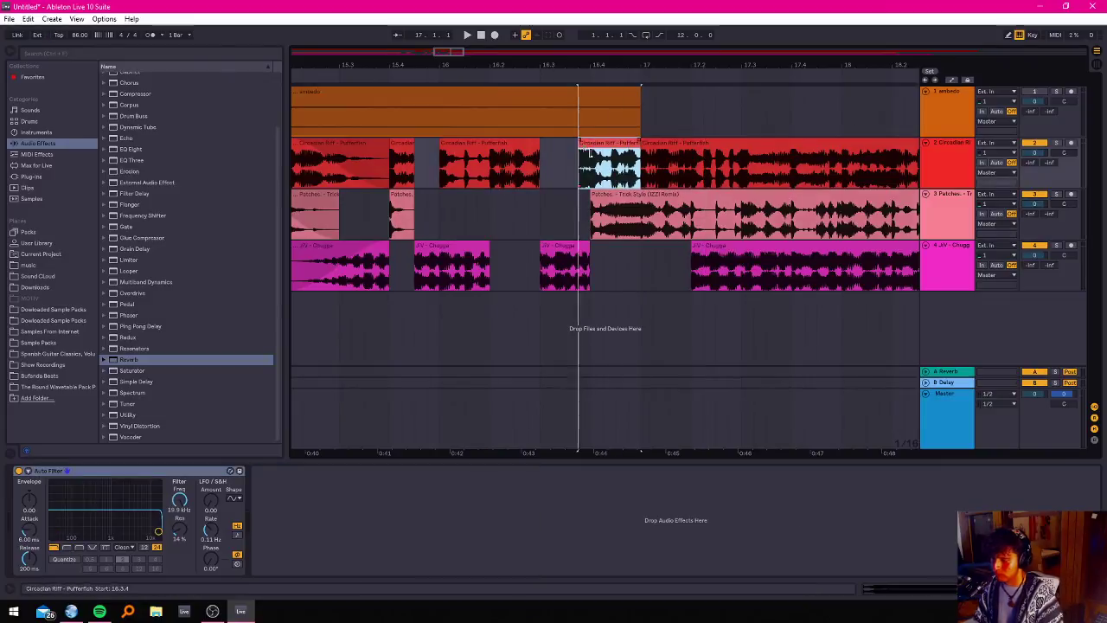
click(503, 204)
key(space)
key(space)
Extend the Circadian Riff clip at 16.1.1 to 16.4.1, fade it out from 16.3.1, and audition from 15.3.1.
click(591, 168)
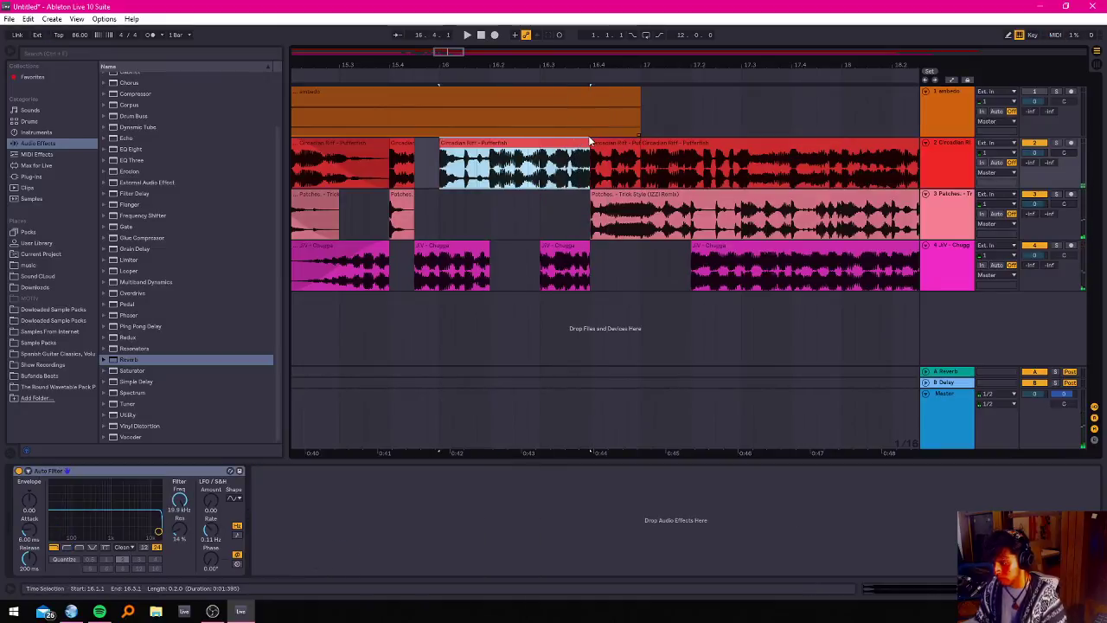
drag(589, 145, 536, 142)
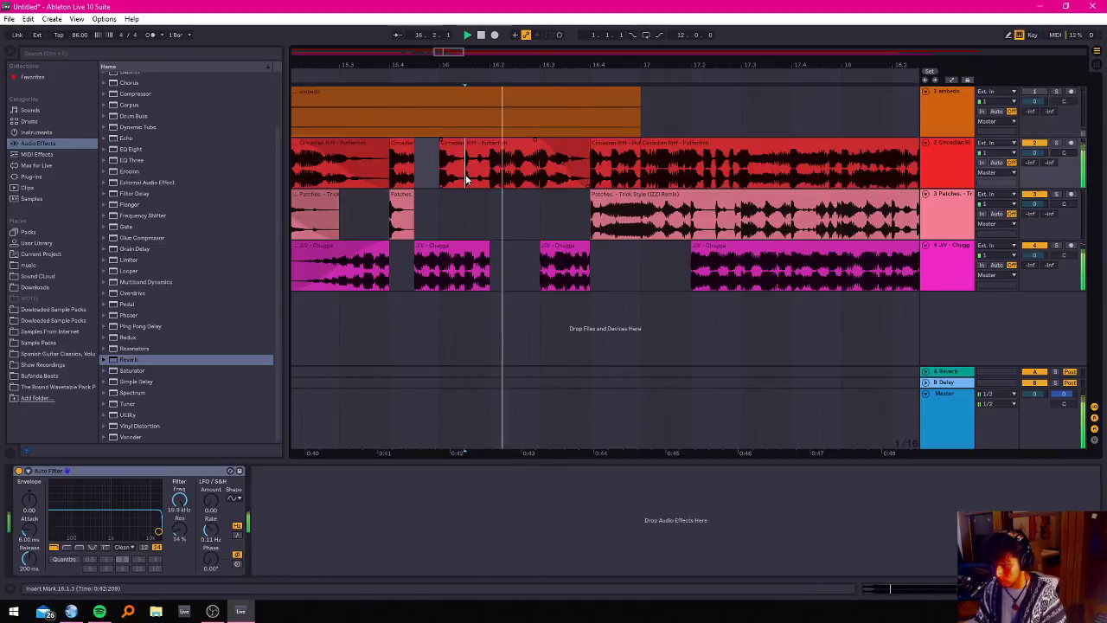
key(space)
key(space)
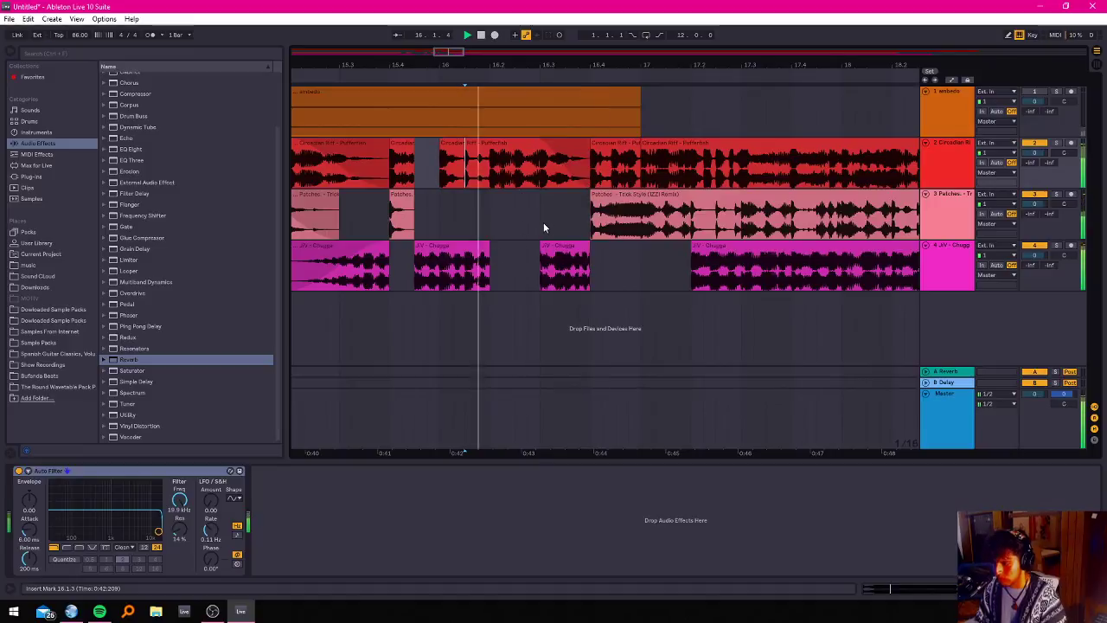
click(340, 278)
click(340, 277)
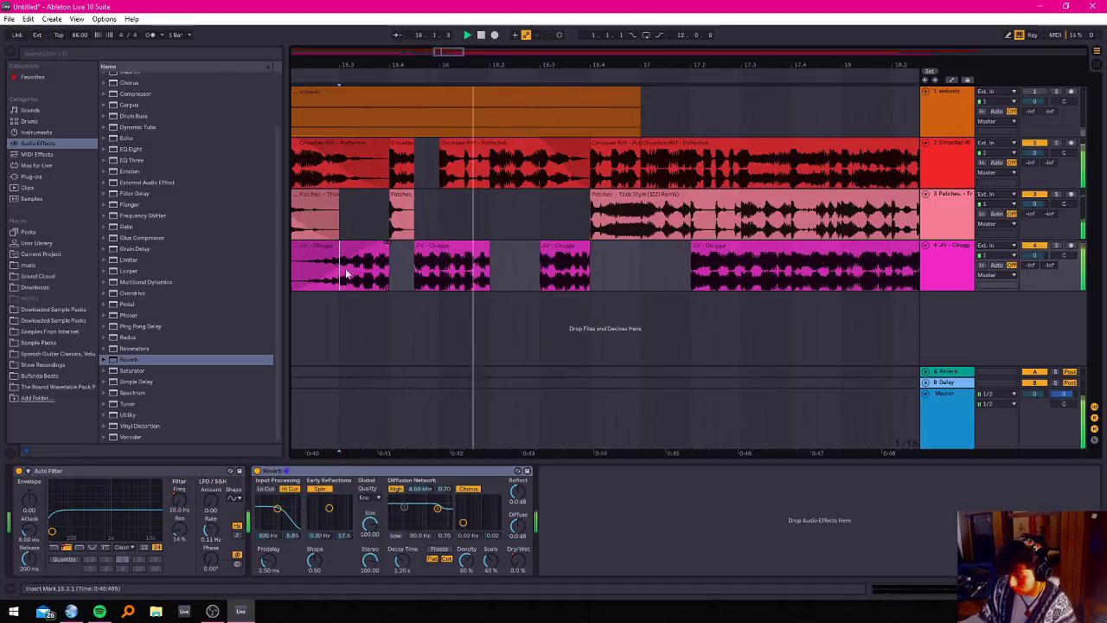
key(space)
key(space)
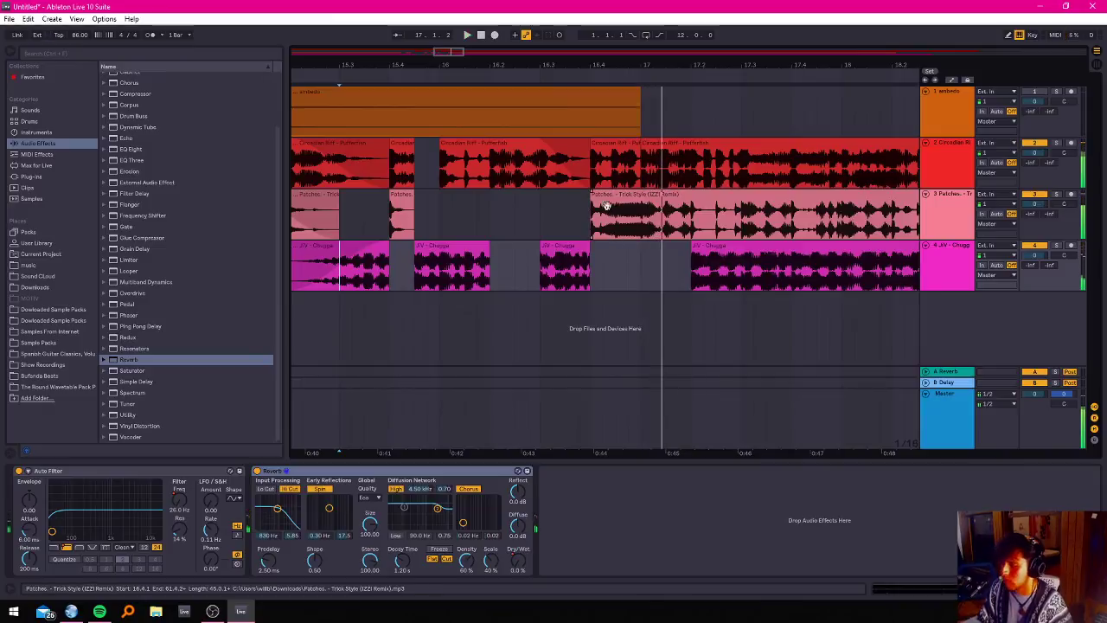
key(space)
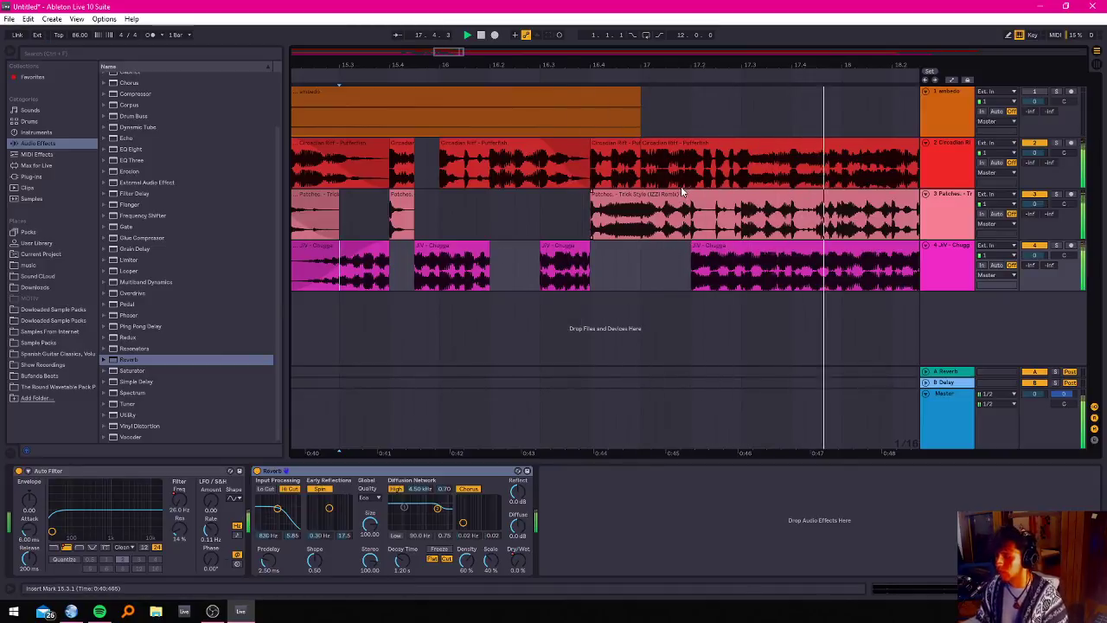
Trim the start of the long Circadian Riff clip to 17.4.1 and audition from 17.2.1.
click(645, 181)
drag(645, 149, 792, 141)
click(715, 248)
key(space)
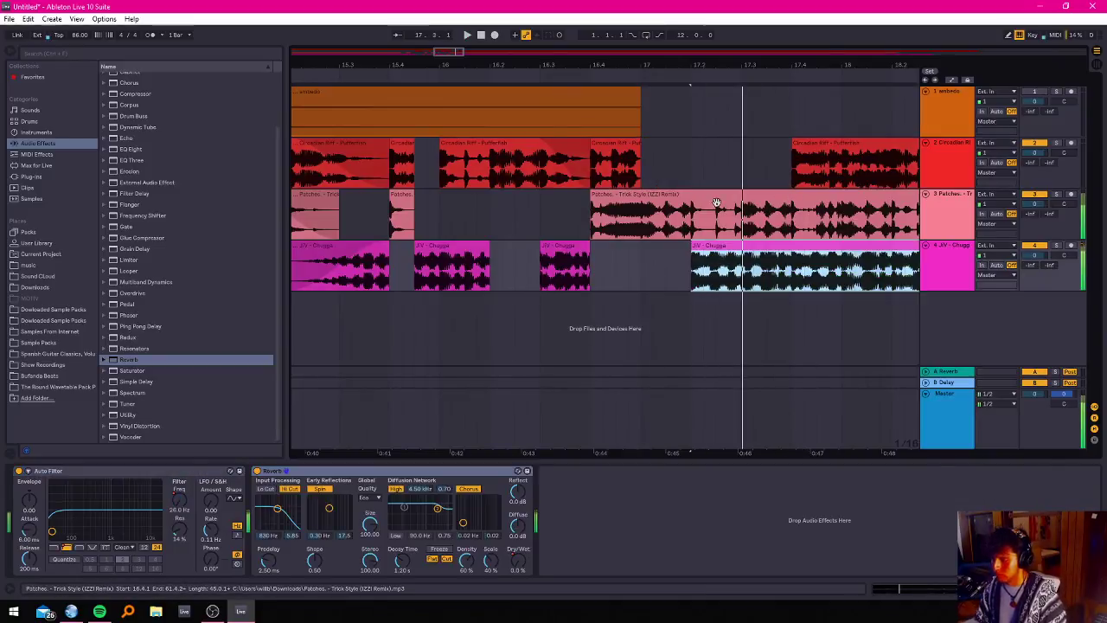
Split the long Patches clip at 17.2.1 and trim the second part to start at 17.4.1.
click(693, 196)
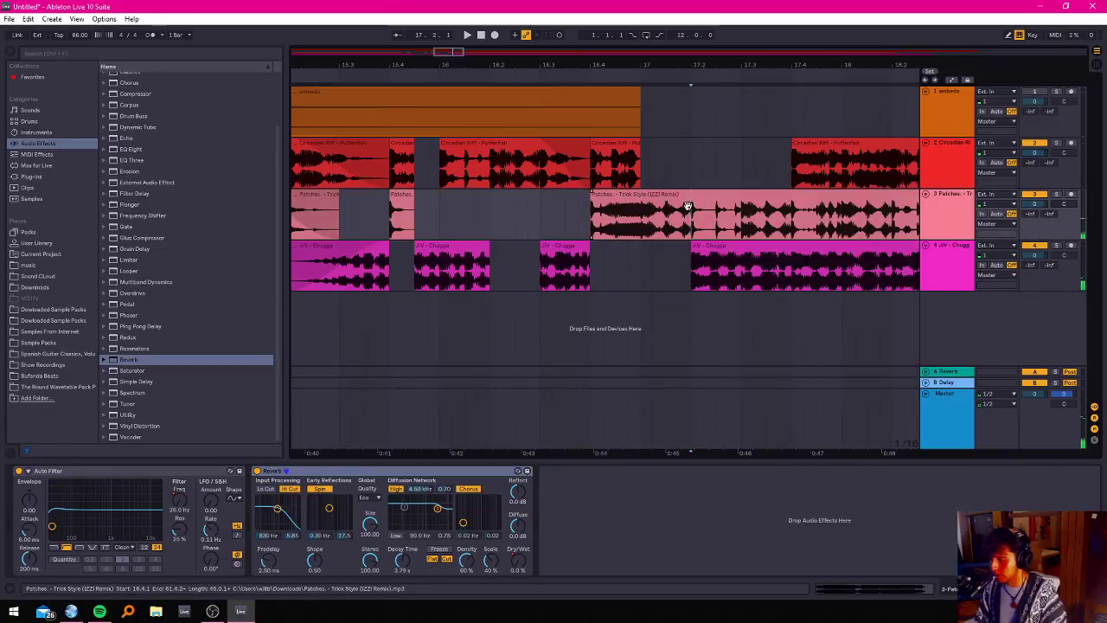
click(688, 206)
key(minus)
key(minus)
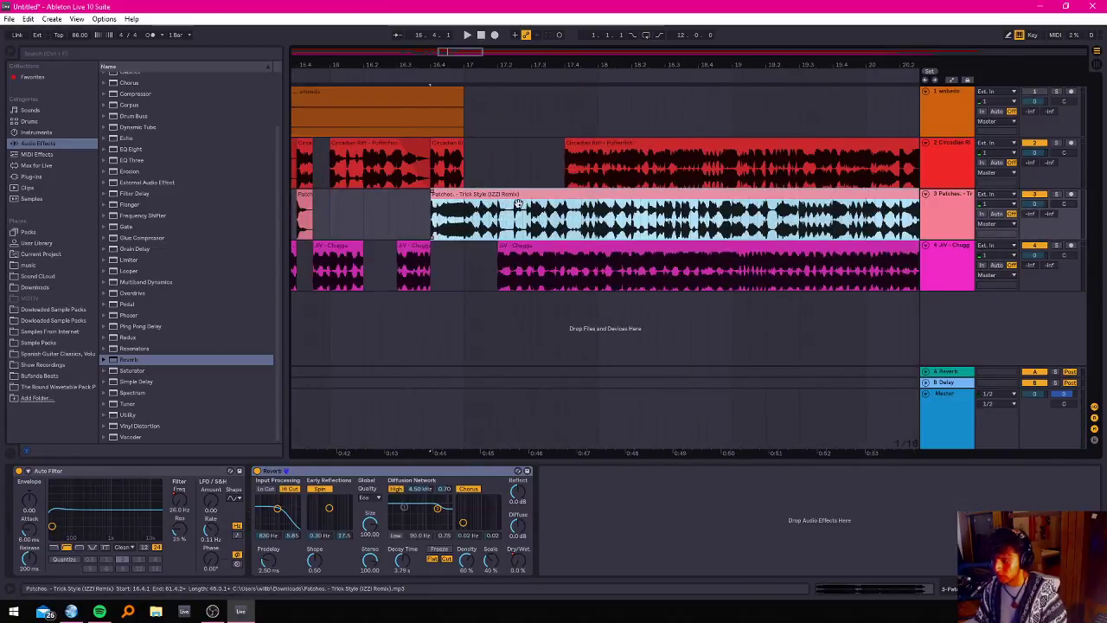
key(plus)
key(plus)
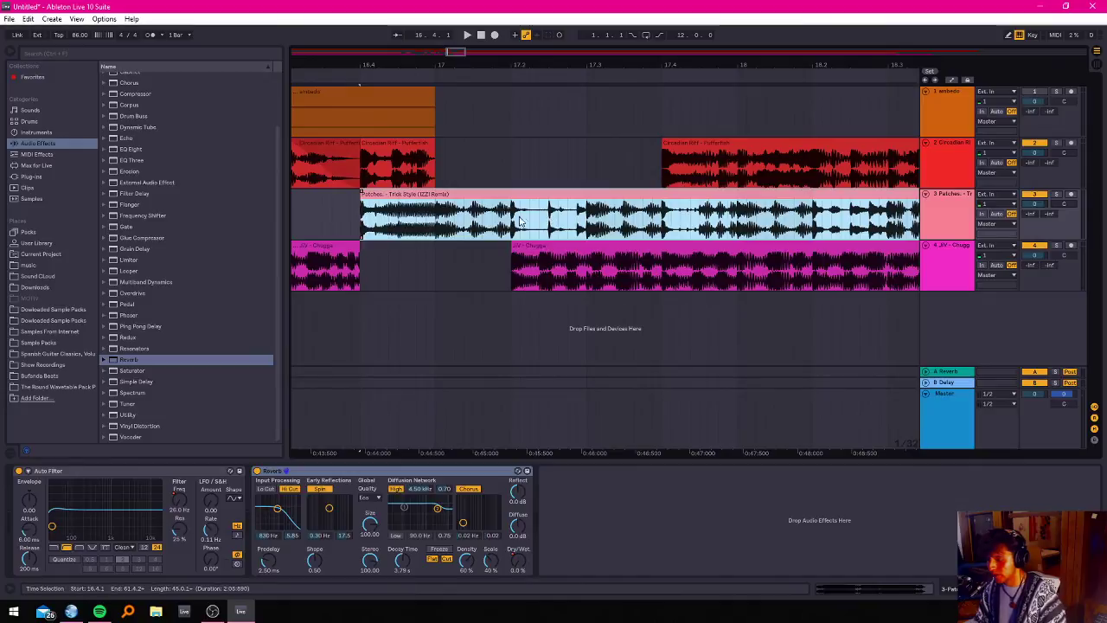
click(512, 229)
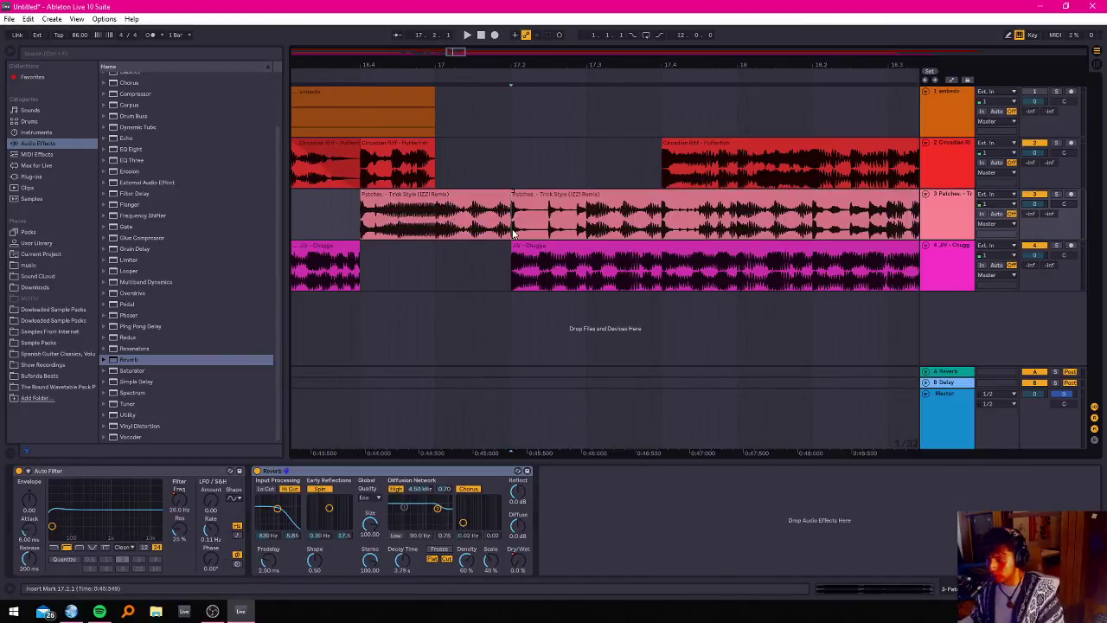
drag(512, 197, 661, 198)
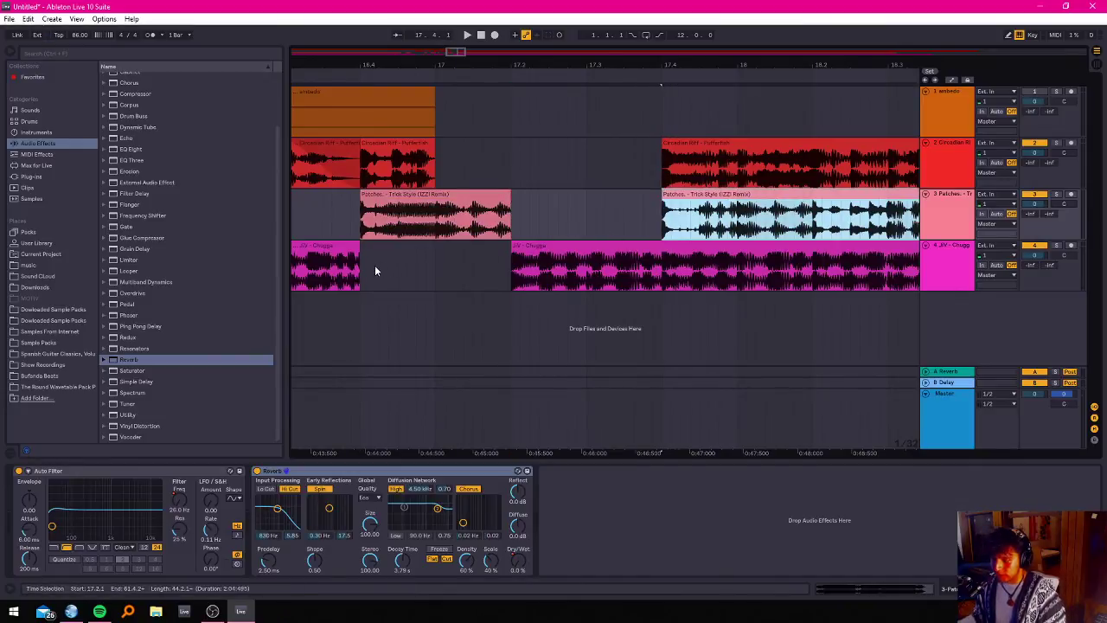
Extend the first Patches part to 17.3.1 with a fade-out from 17.2.1 and play the transition.
mouse_move(507, 198)
mouse_down()
mouse_move(655, 198)
mouse_move(512, 191)
mouse_up()
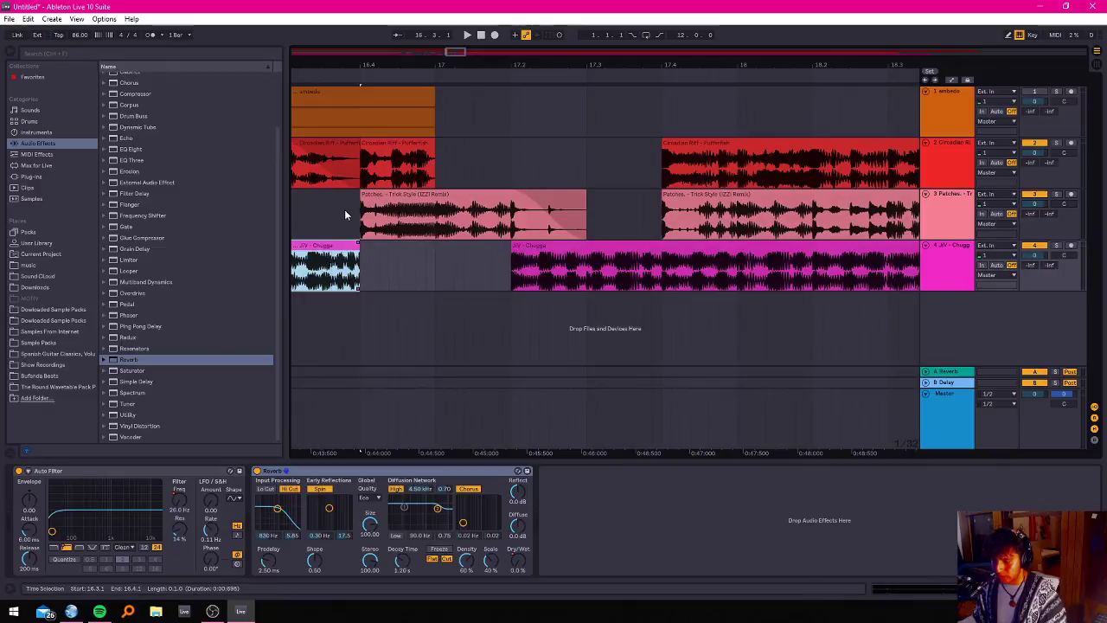
click(346, 215)
key(space)
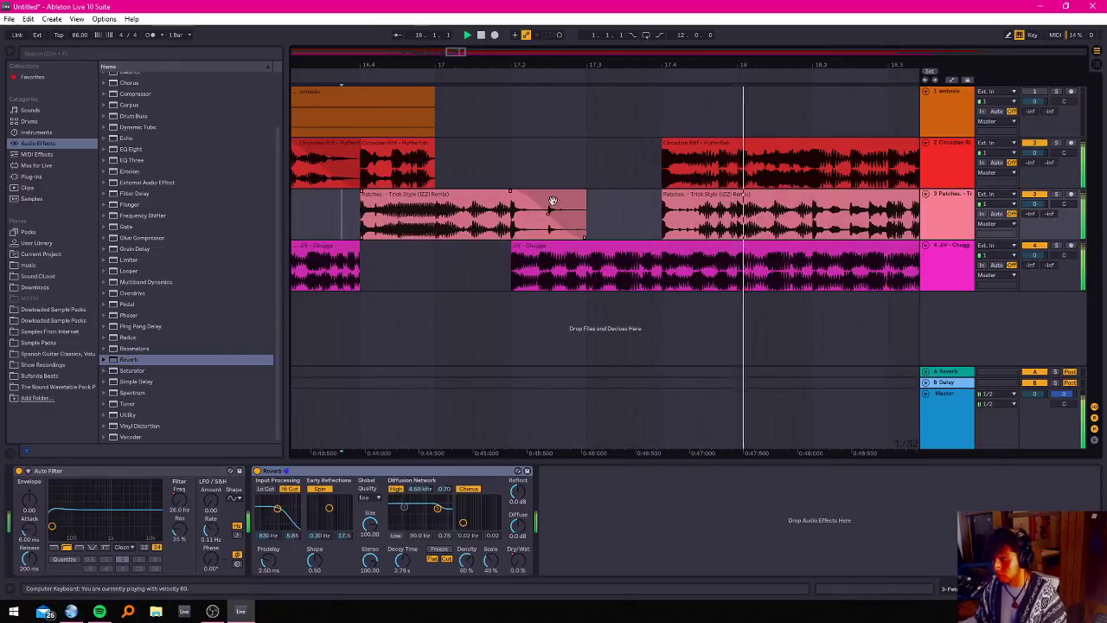
key(space)
Solo the Circadian Riff track and play its long clip from 17.4.1.
click(675, 144)
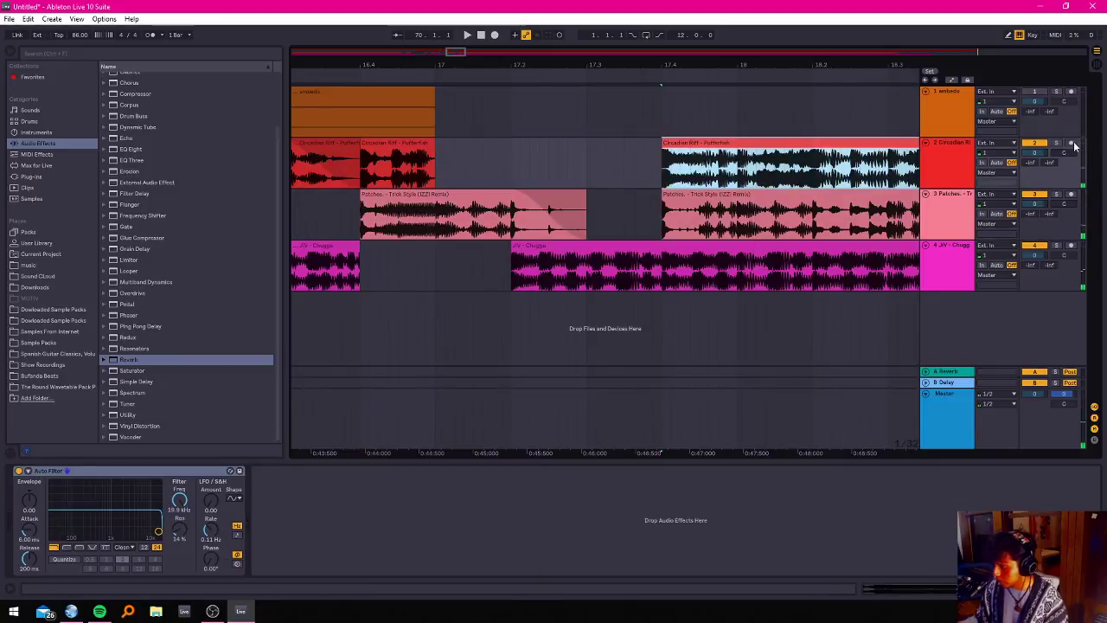
click(1049, 132)
click(1057, 143)
key(space)
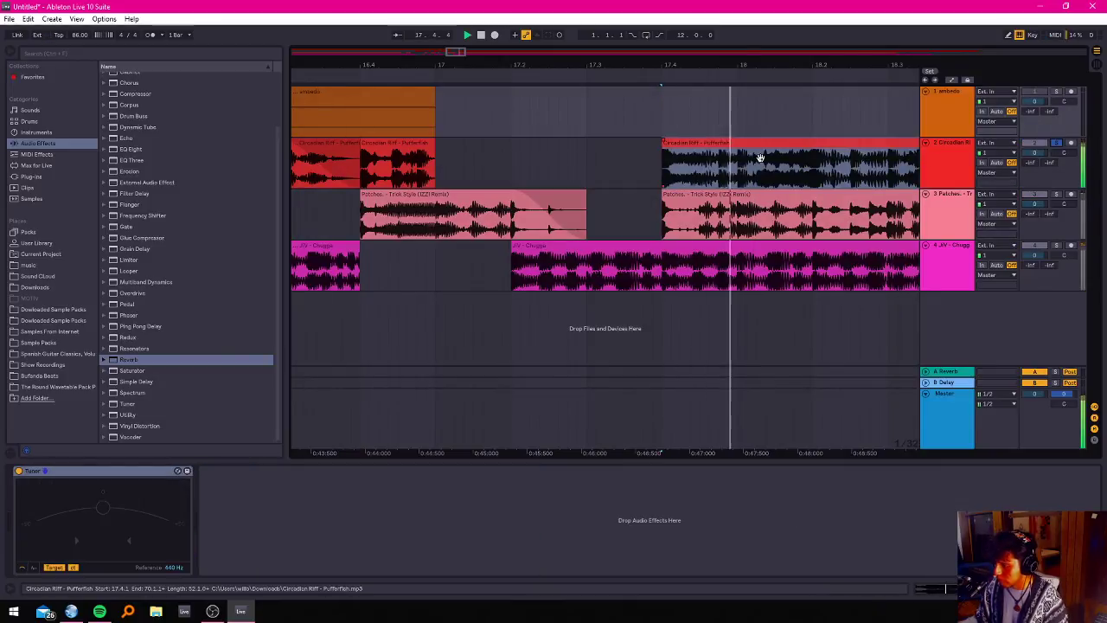
Solo the Patches track and listen to it from 18.1.1 and from 16.3.2.
click(668, 203)
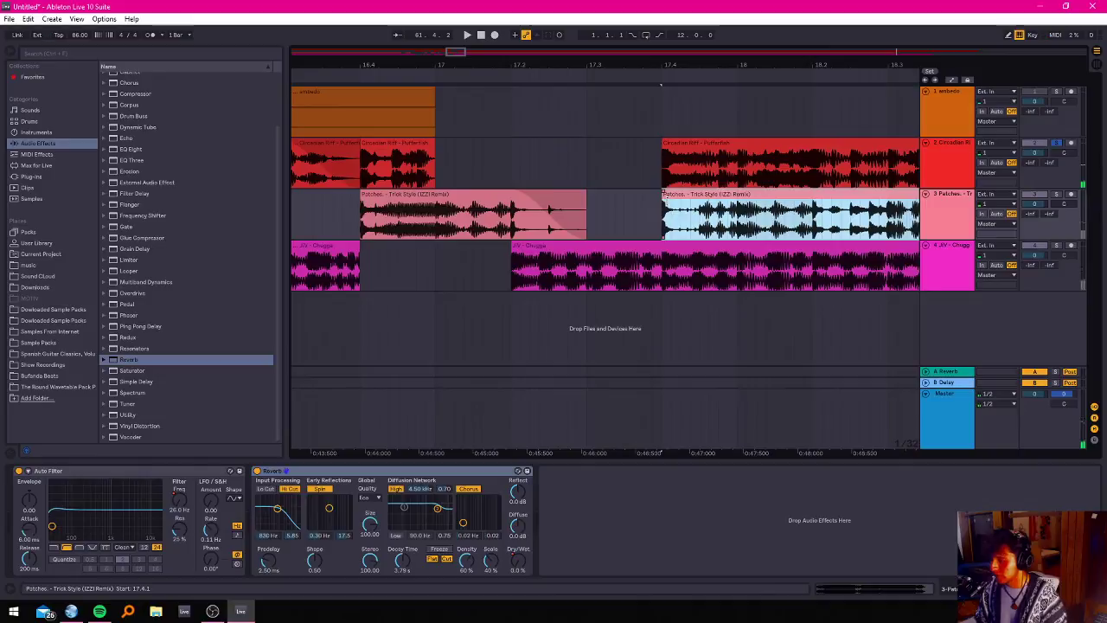
click(733, 230)
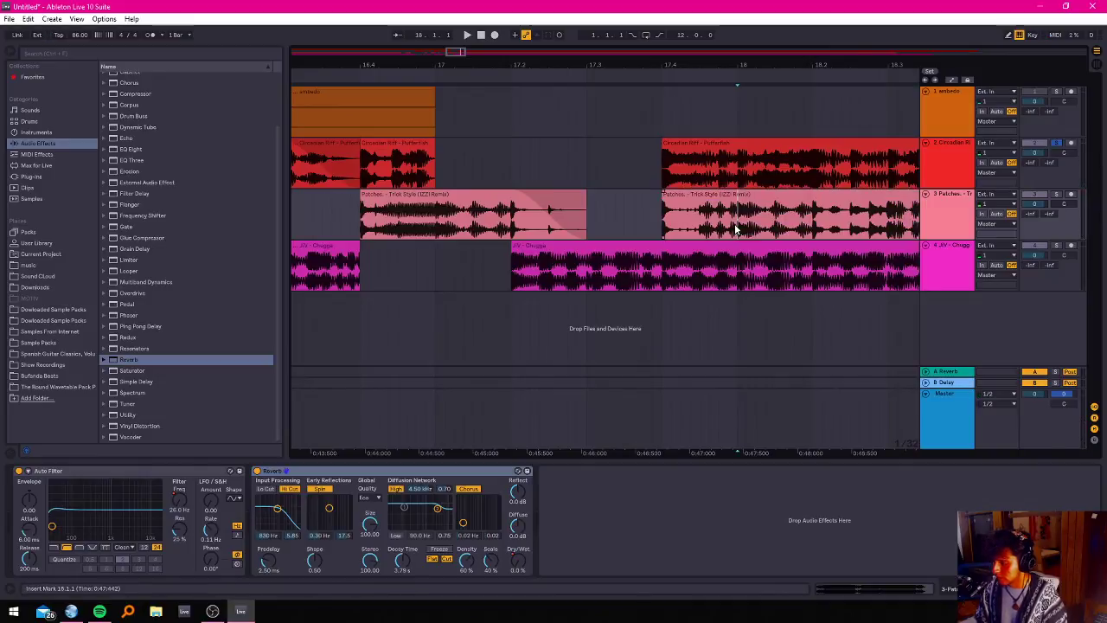
click(1056, 195)
key(space)
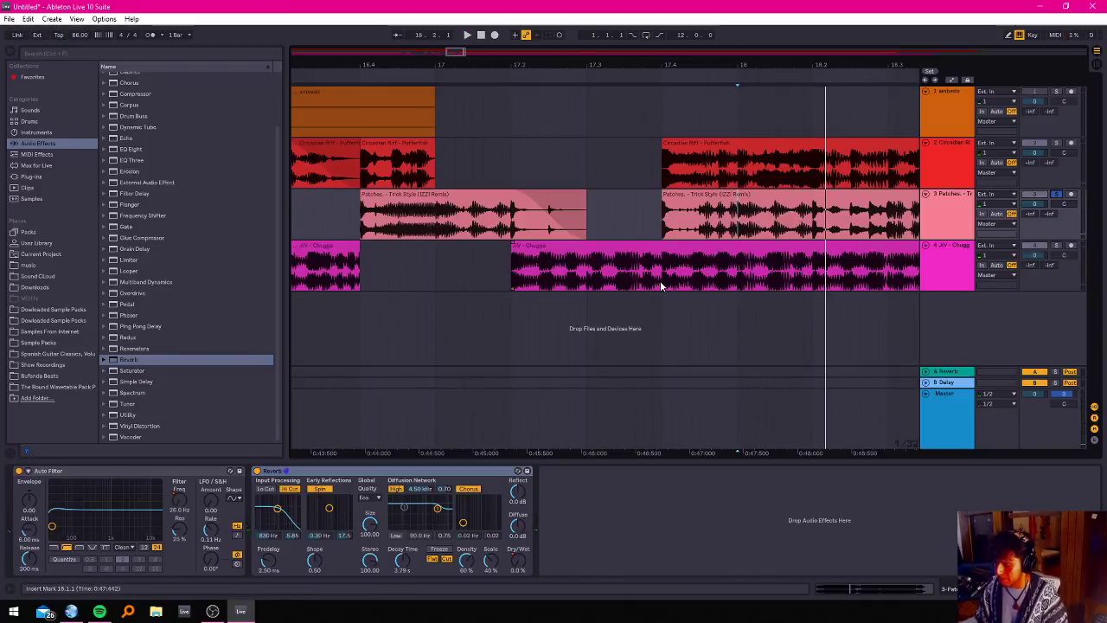
click(452, 278)
key(space)
key(space)
click(314, 204)
key(space)
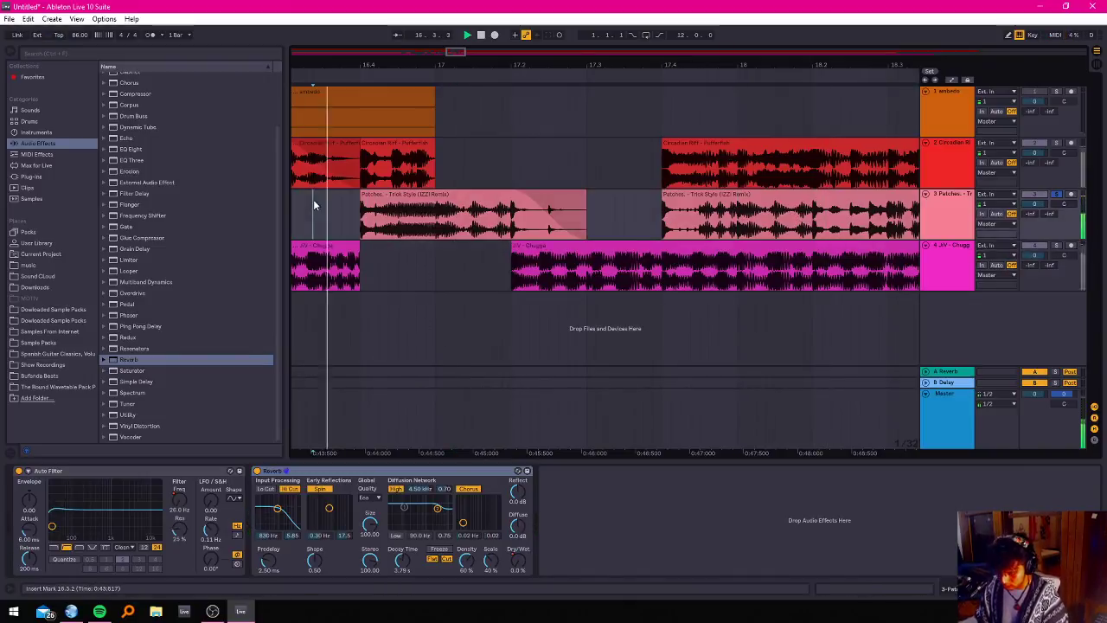
Play all tracks together without solo from 15.3.3 to check the arrangement.
scroll(500, 223, down, 5)
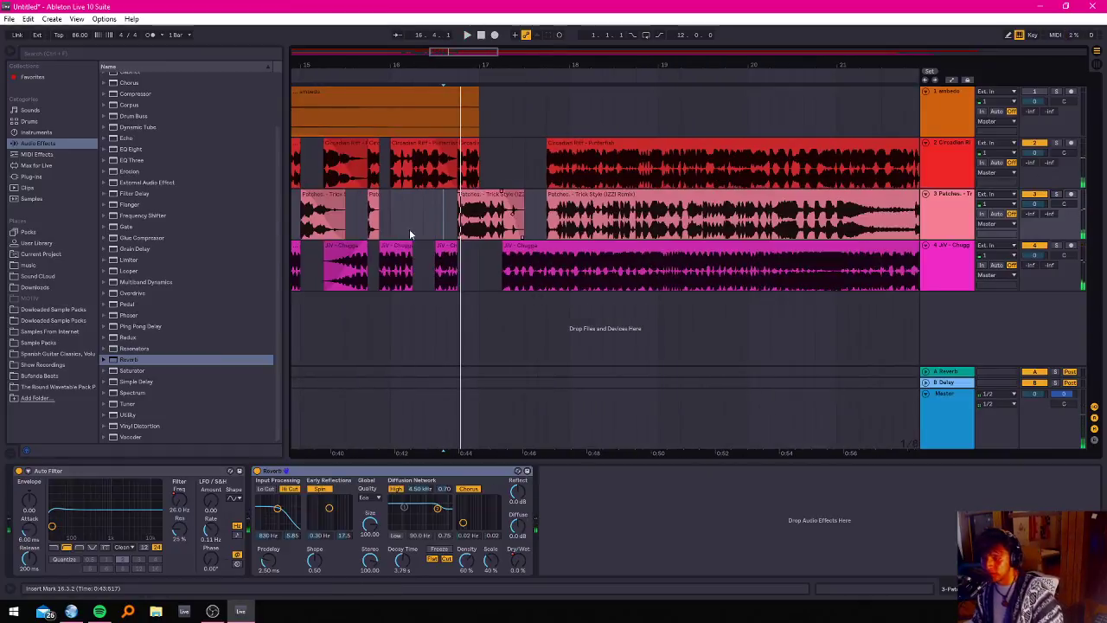
scroll(348, 220, down, 3)
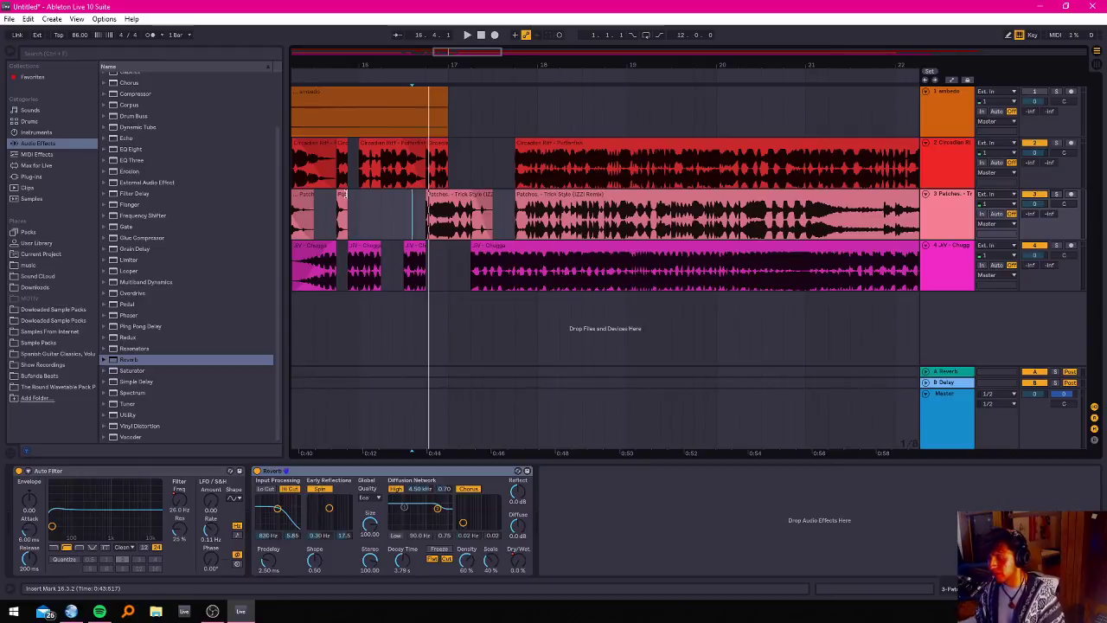
drag(314, 205, 320, 215)
click(323, 212)
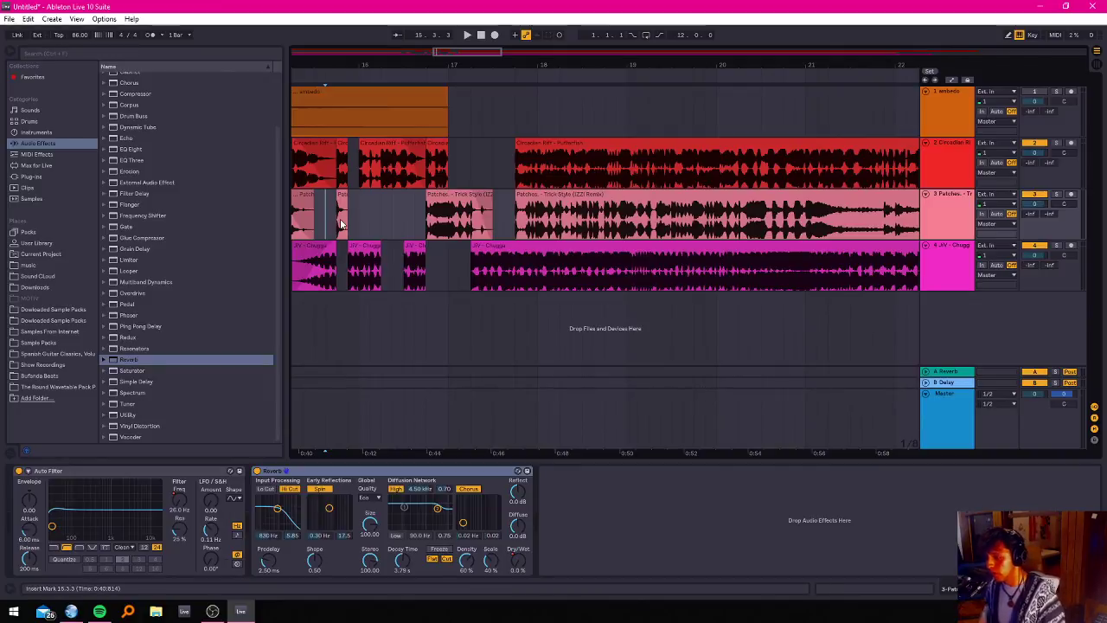
key(space)
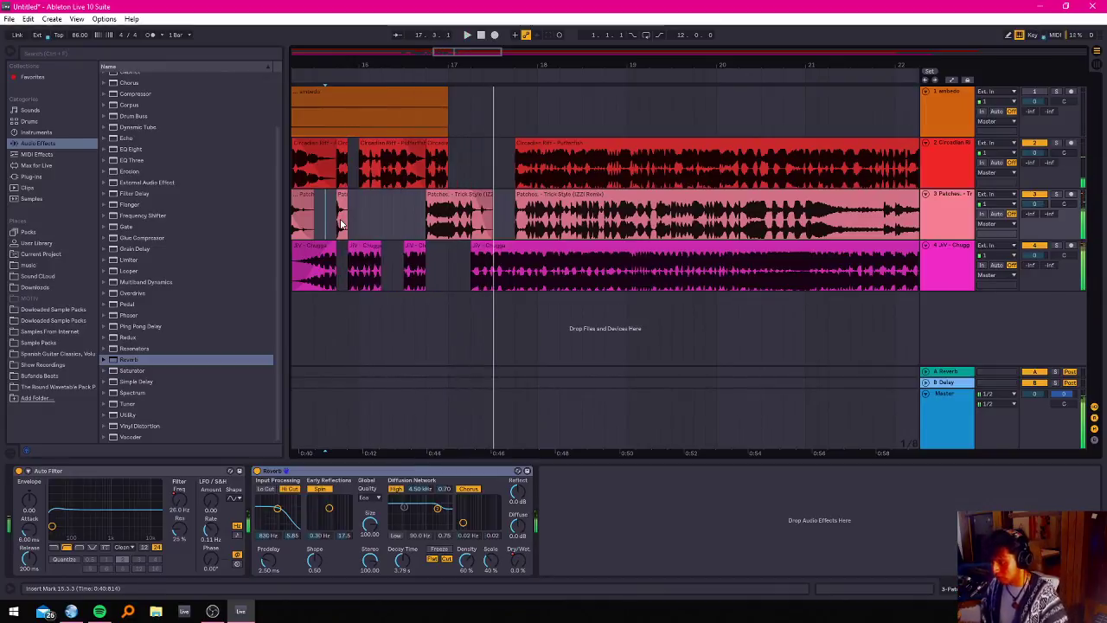
key(space)
Extend the JIV clip at 16.3.1 to 17.1.1 with a fade-out, and fade in the next JIV clip until 17.3.1.
scroll(435, 242, up, 2)
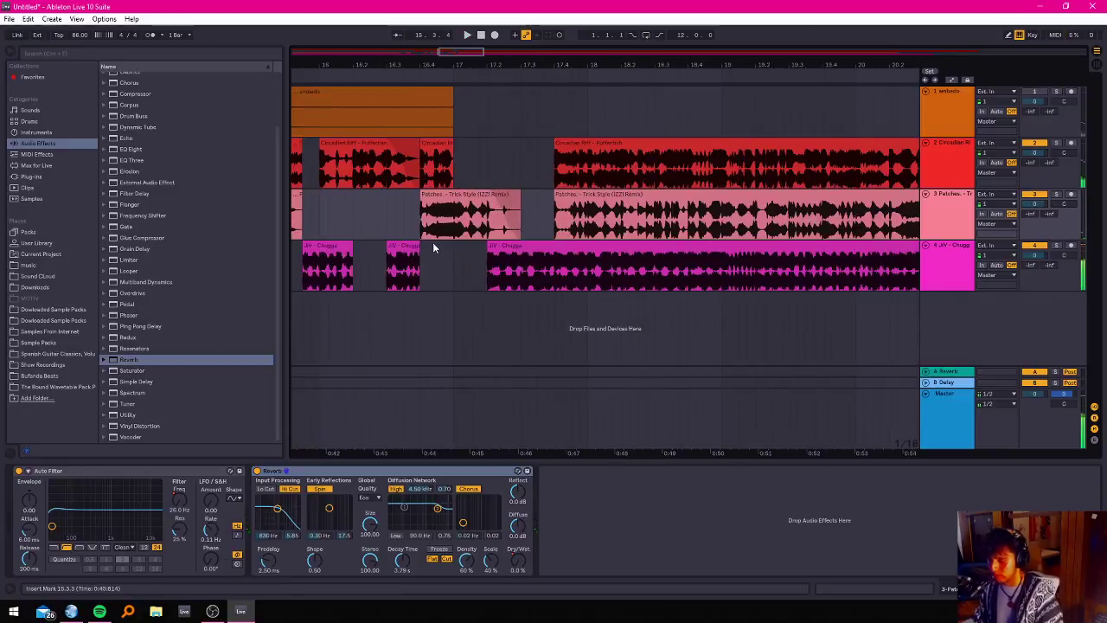
click(388, 218)
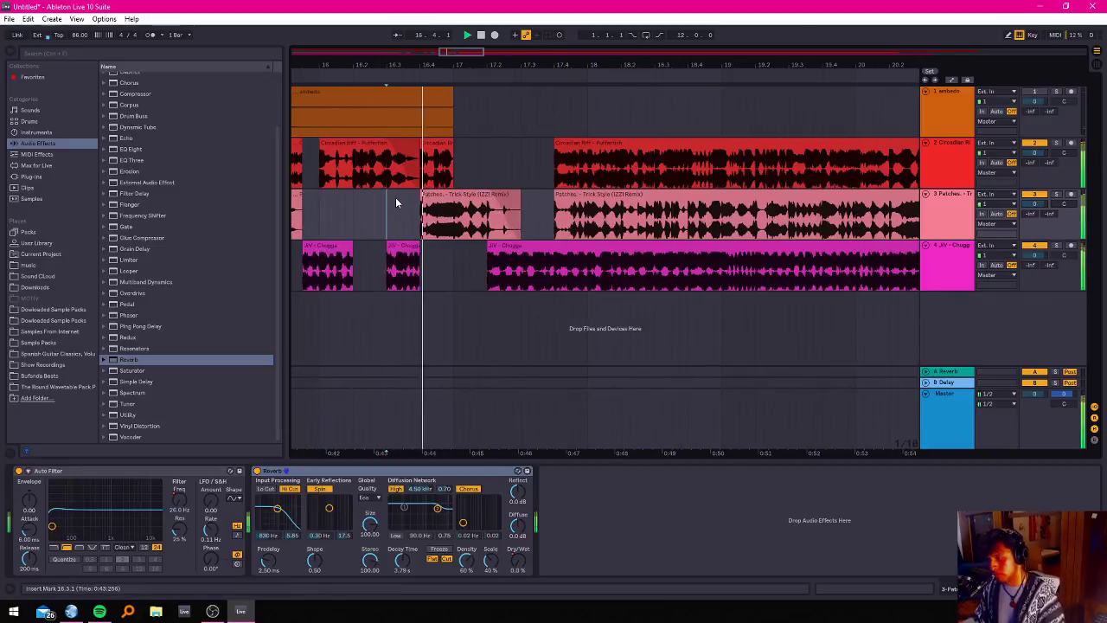
mouse_move(418, 248)
mouse_down()
mouse_move(450, 270)
mouse_move(424, 256)
mouse_up()
key(space)
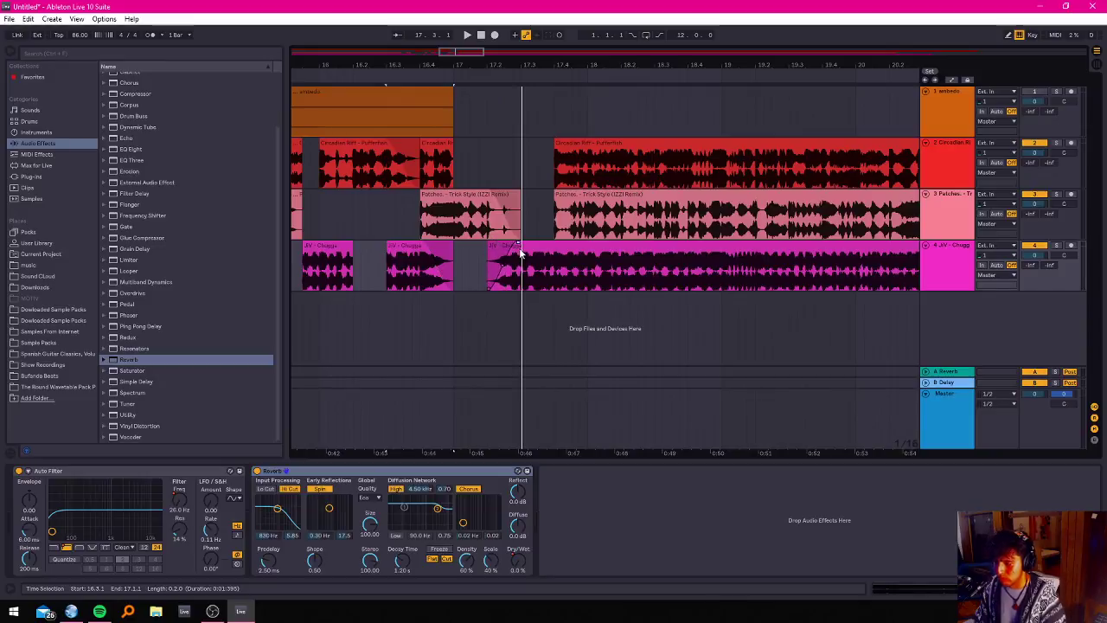
key(space)
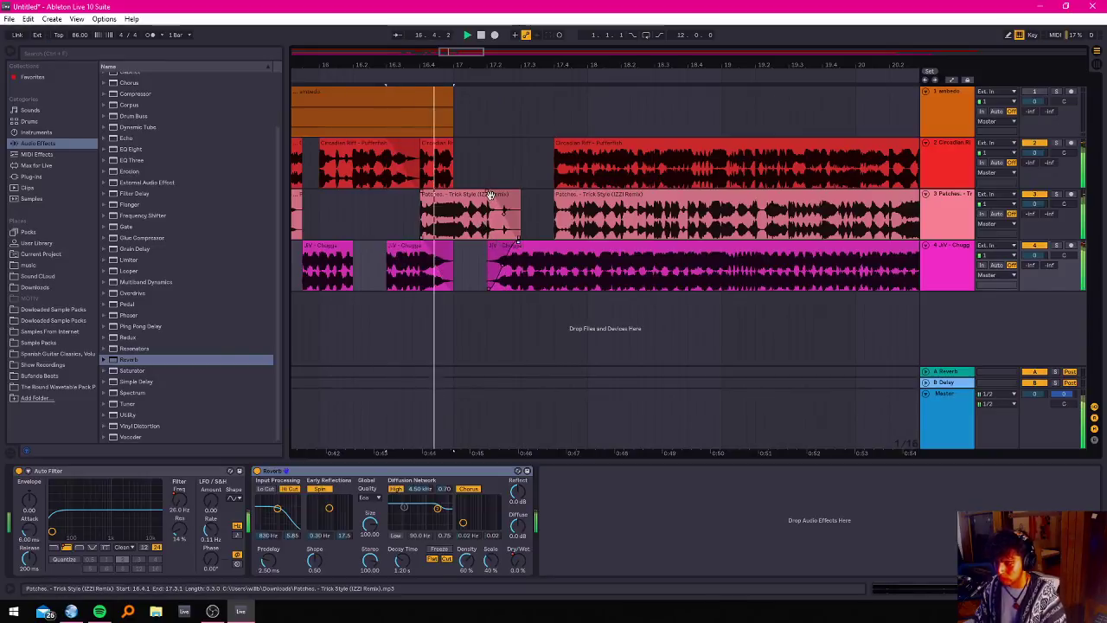
Lengthen the fade-out of the Patches clip at 16.4.1 so it begins at 17.1.1, and audition it.
drag(489, 195, 456, 204)
key(space)
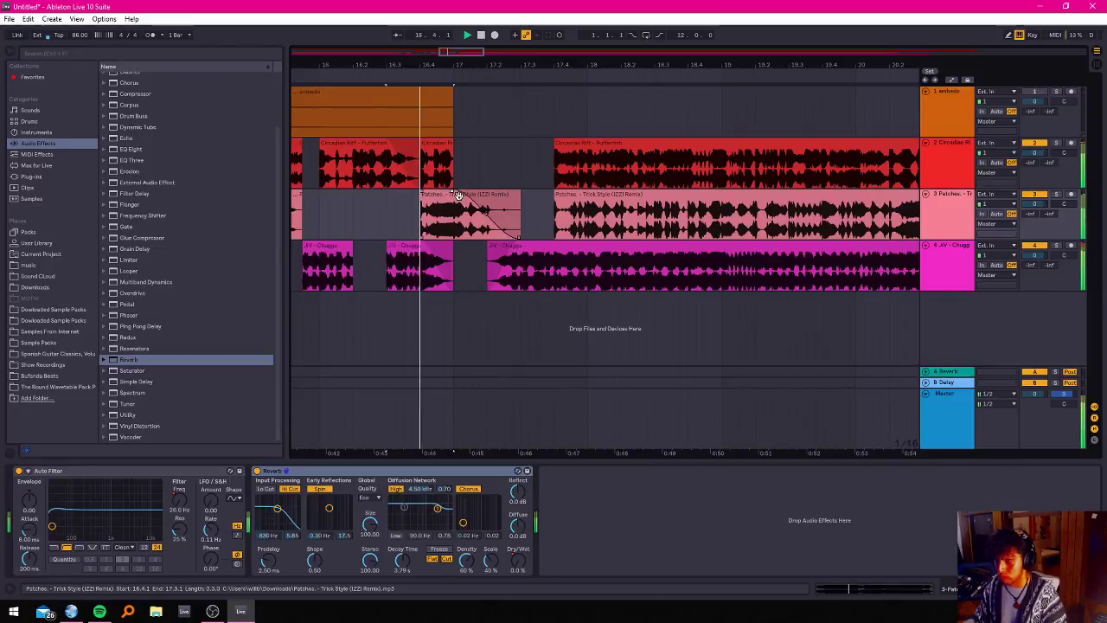
key(space)
Try starting the long JIV clip at 17.1.1 with a fade-in to about 17.3.1 and play it.
mouse_move(489, 259)
mouse_down()
mouse_move(450, 251)
mouse_move(517, 251)
mouse_up()
key(space)
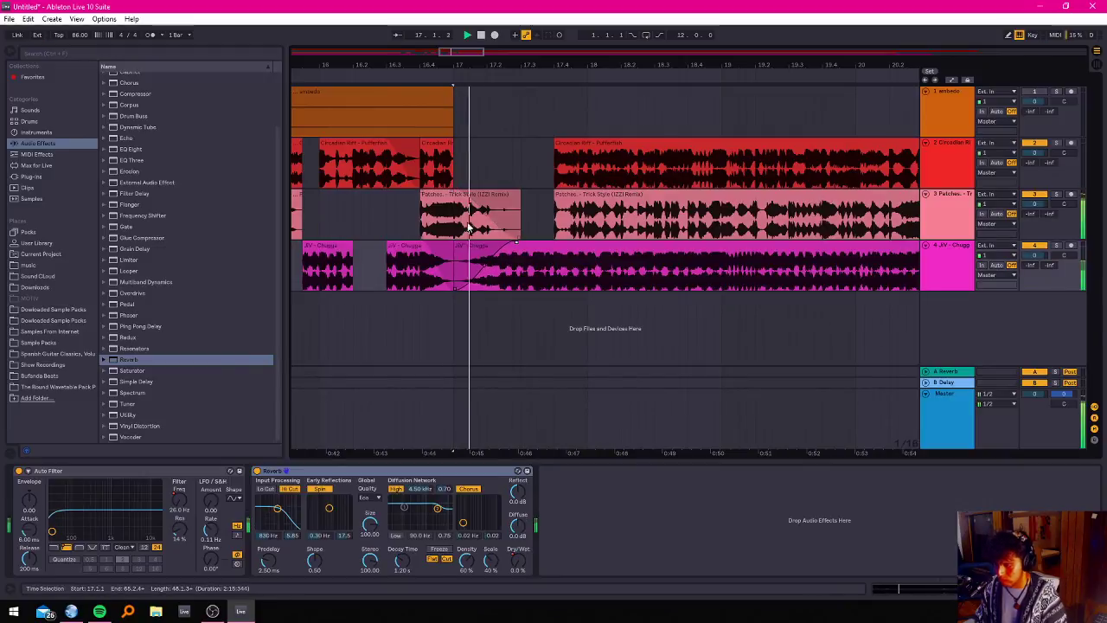
key(space)
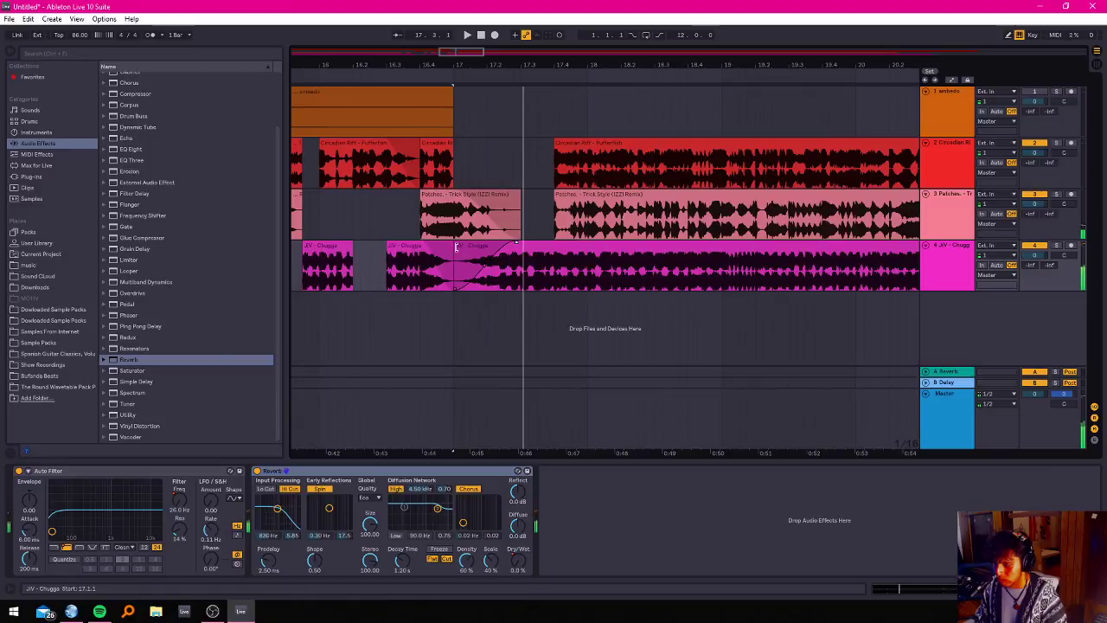
Trim the long JIV clip's start to 17.2.1, audition it, and make the Patches fade-out begin at about 17.2.2.
drag(456, 248, 487, 248)
key(space)
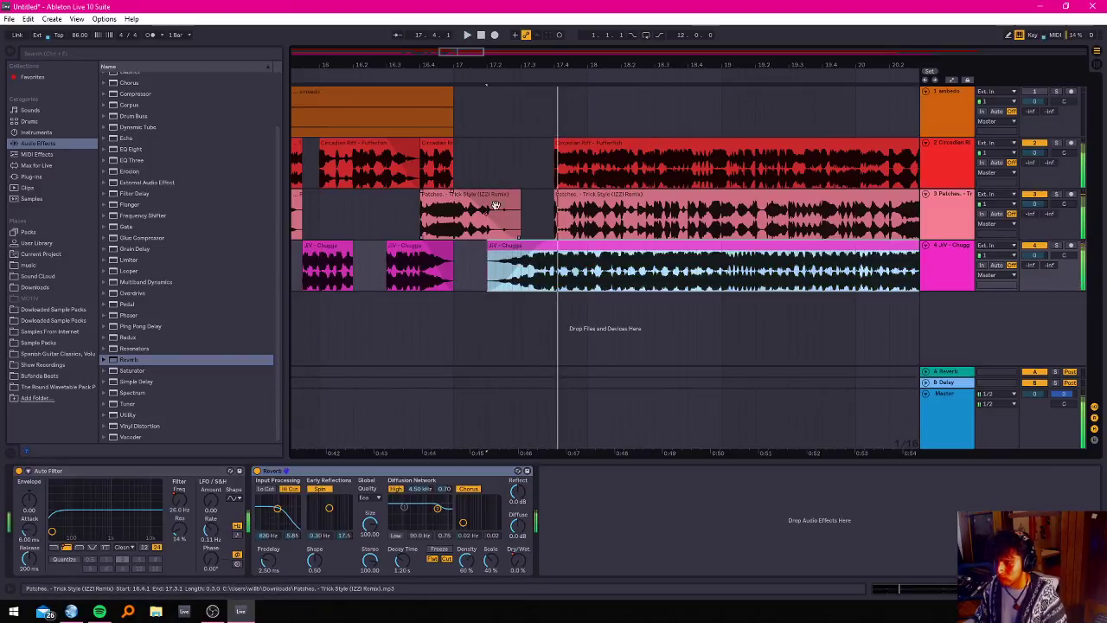
click(485, 212)
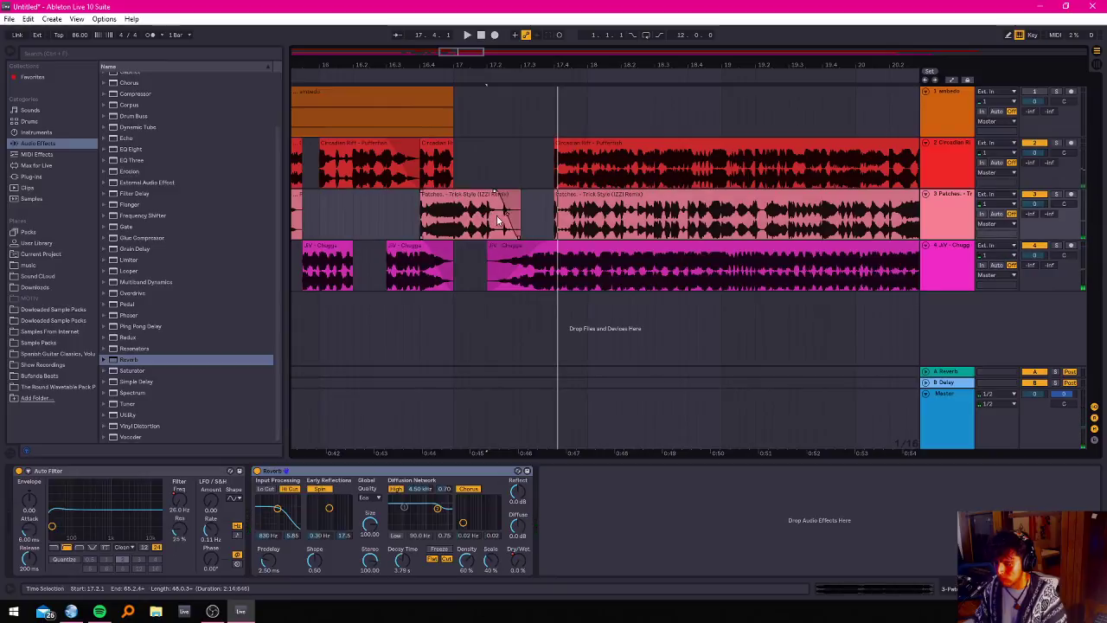
Shorten the fade-in of the JIV clip at 17.2.1 so it ends at about 17.3.1, and audition it from 16.3.3.
drag(498, 246, 533, 247)
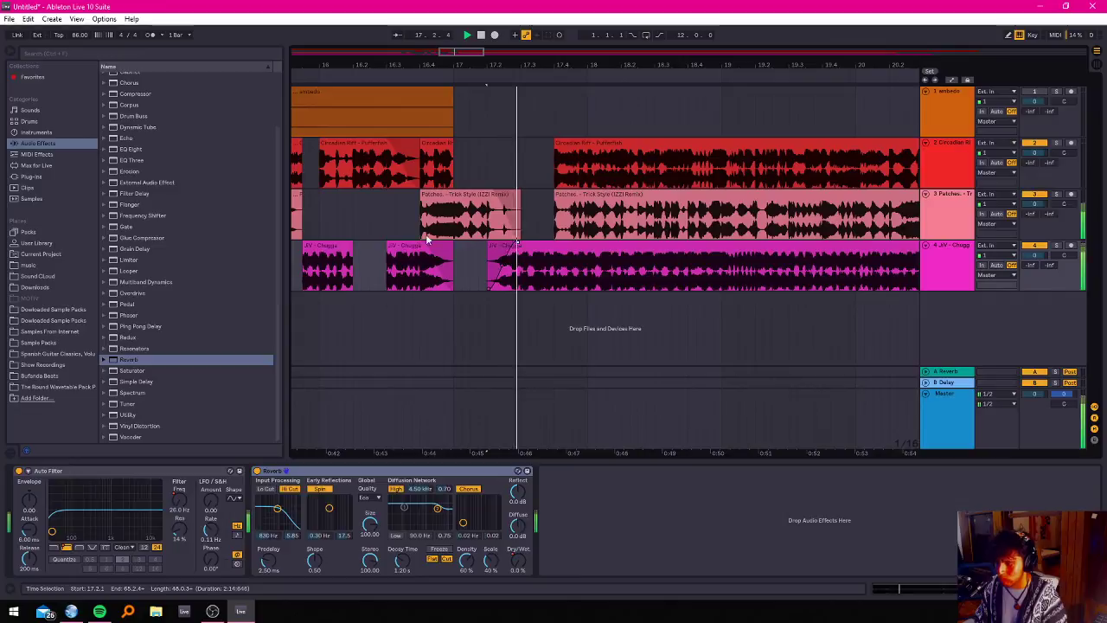
click(404, 216)
key(space)
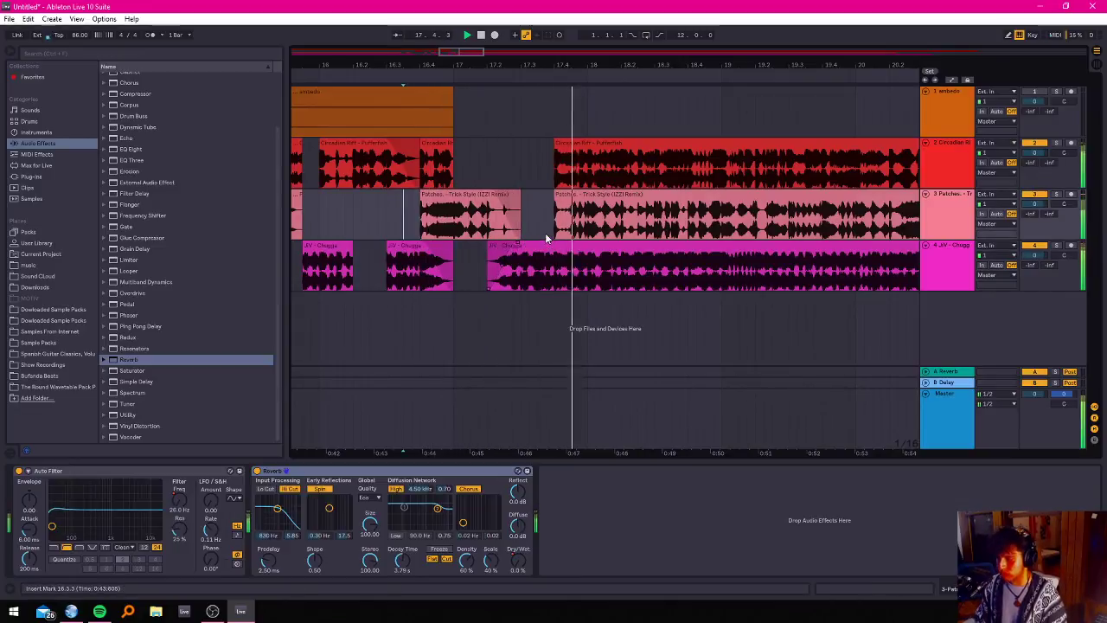
key(space)
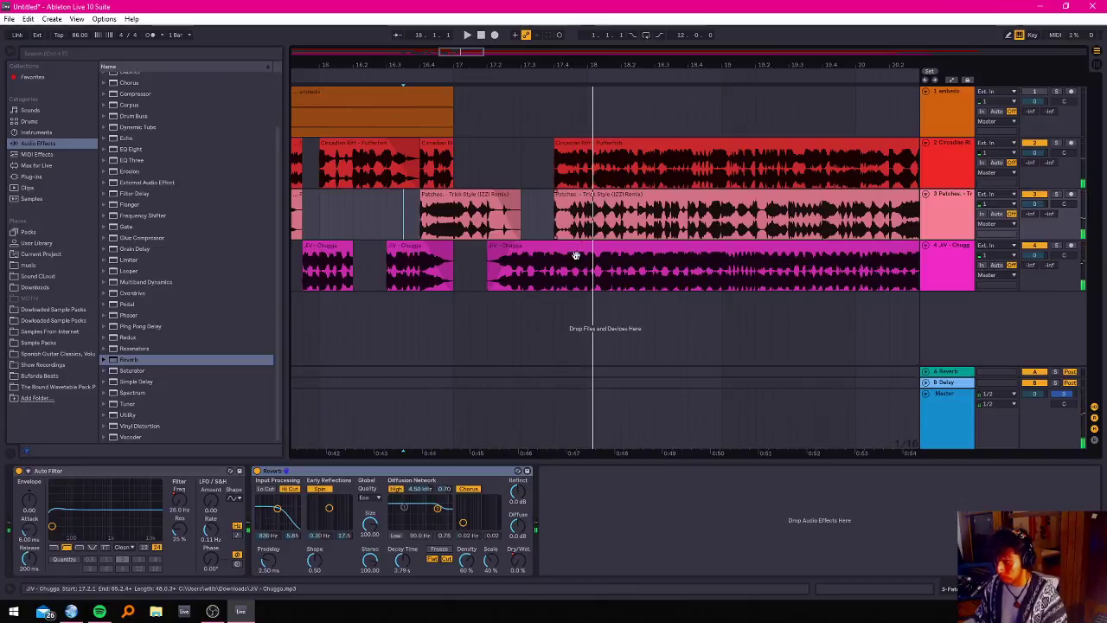
Split the JIV clip at 17.4.1 and 18.1.1, fading the middle piece out and the following clip in, and audition from 17.3.3.
drag(558, 286, 588, 275)
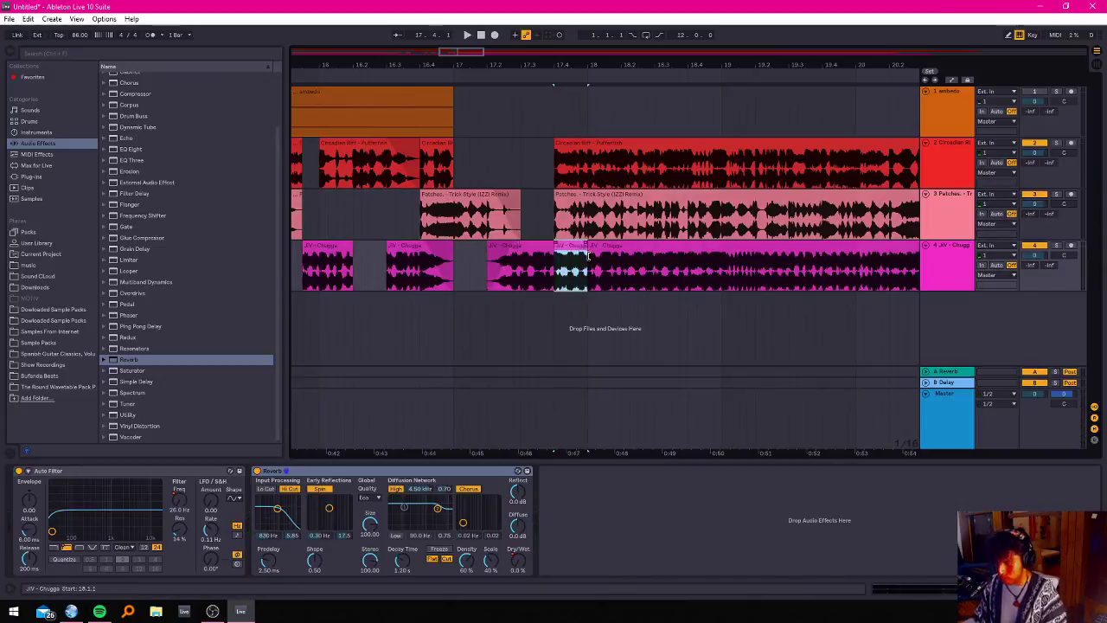
drag(585, 245, 559, 245)
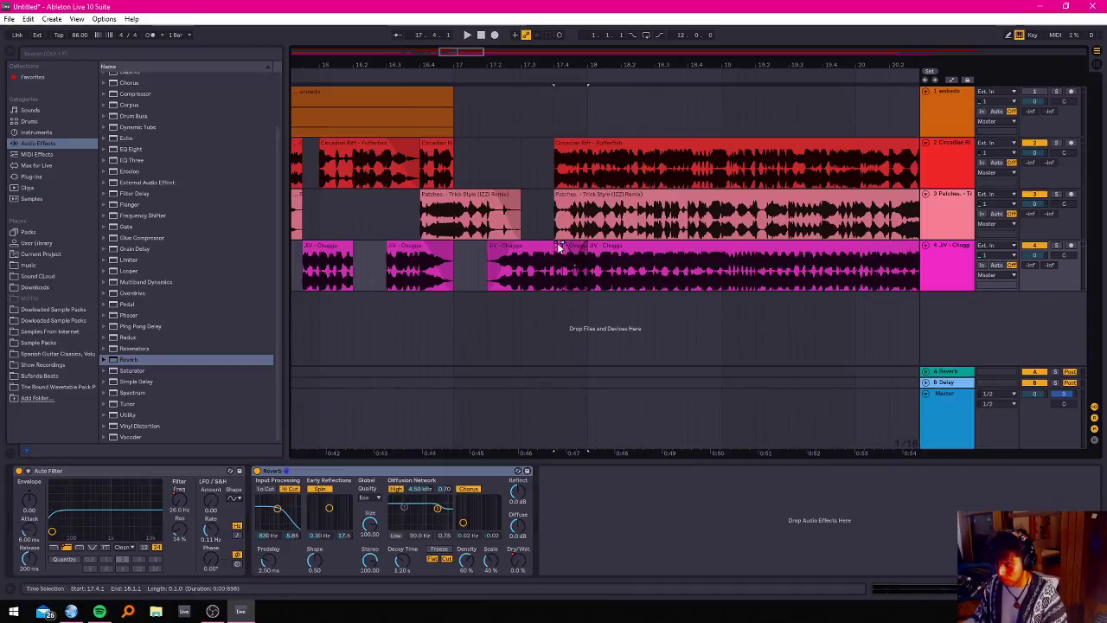
click(592, 276)
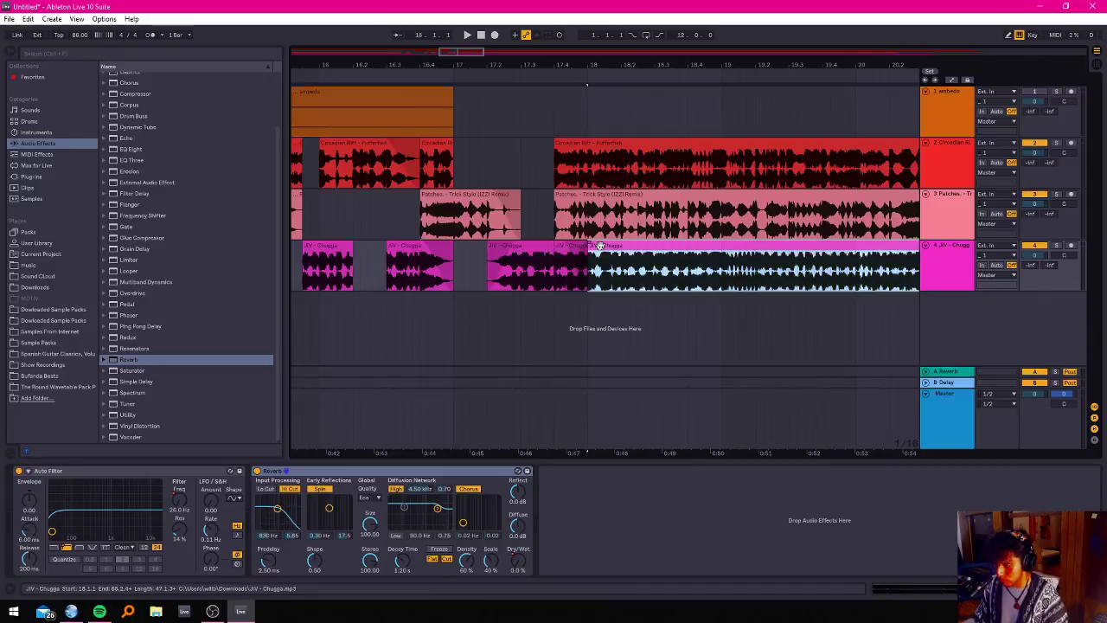
click(564, 249)
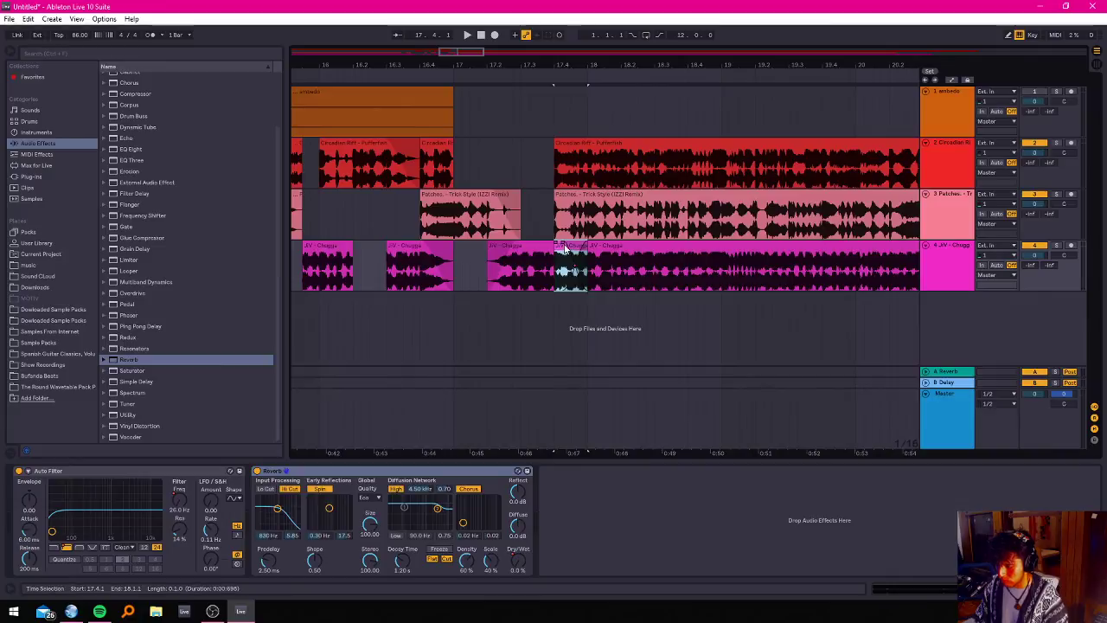
click(547, 292)
key(space)
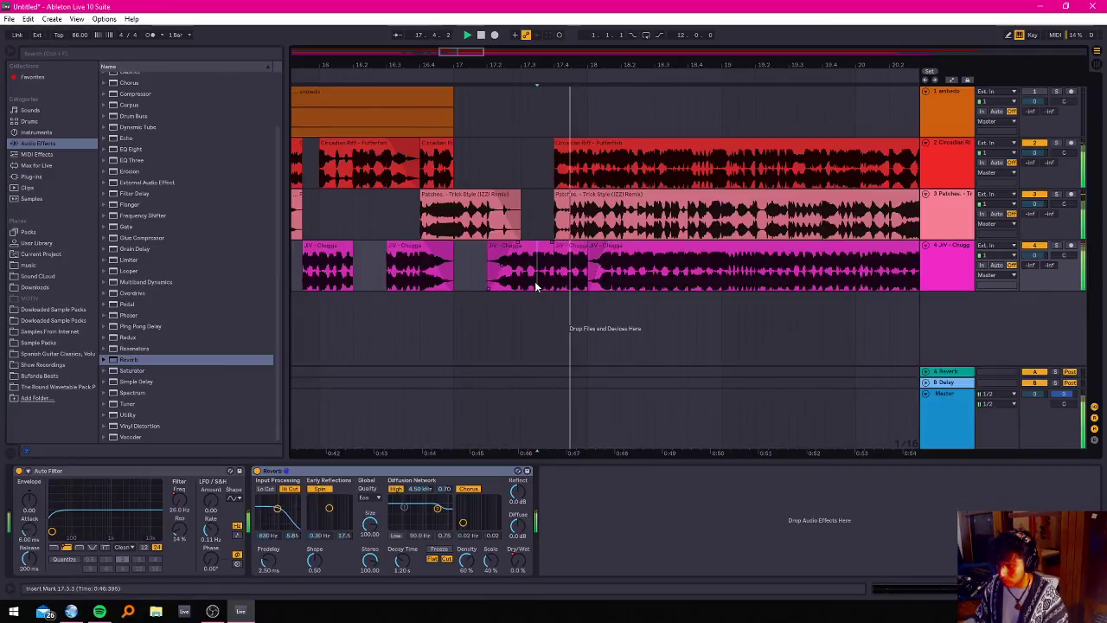
key(space)
key(space)
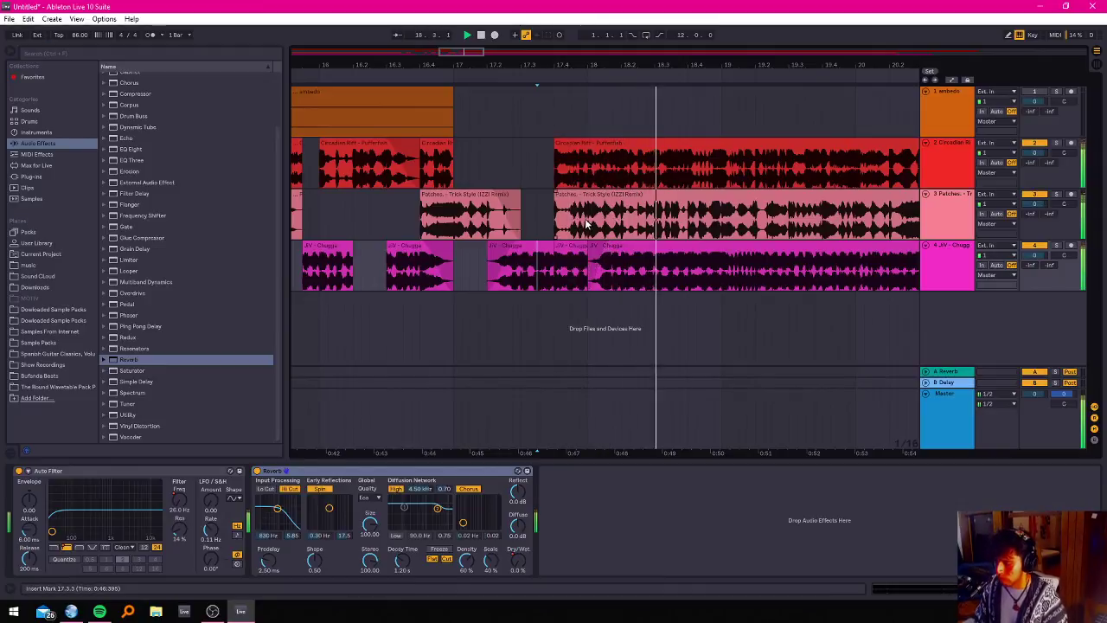
Delete the Patches section from 18.1.1 to 19.1.1 and audition the gap.
drag(592, 219, 725, 220)
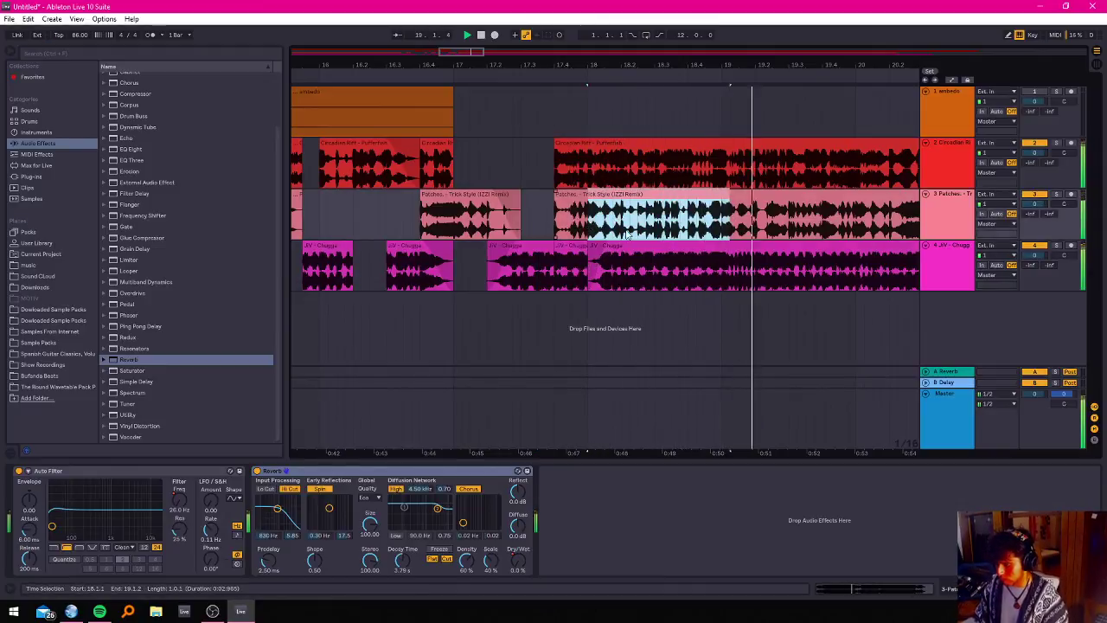
key(space)
drag(578, 231, 741, 234)
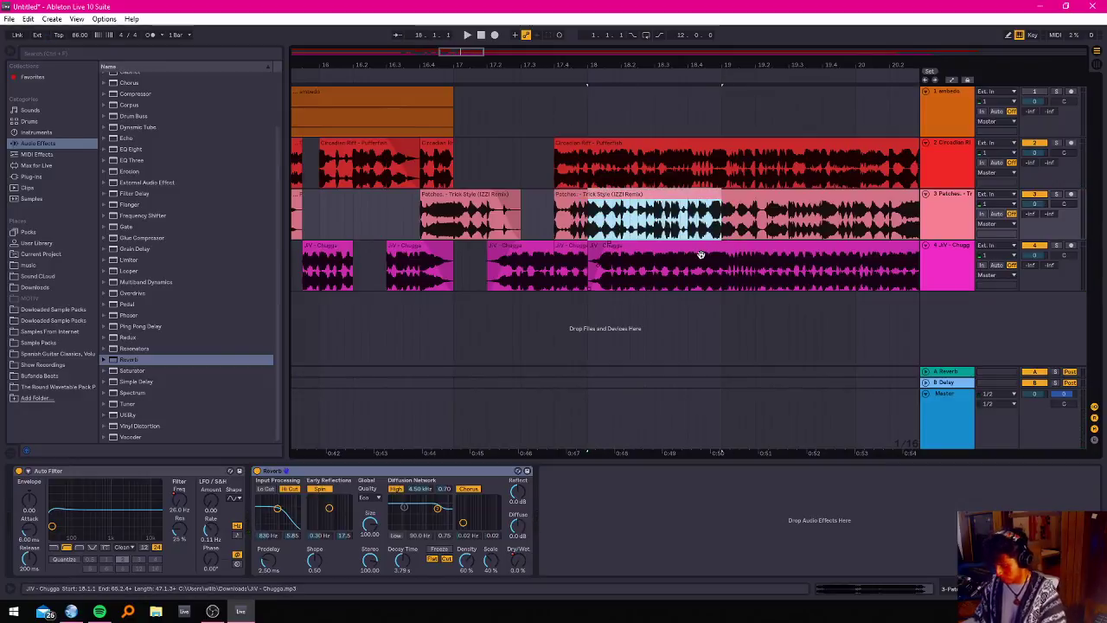
key(Delete)
click(546, 216)
key(space)
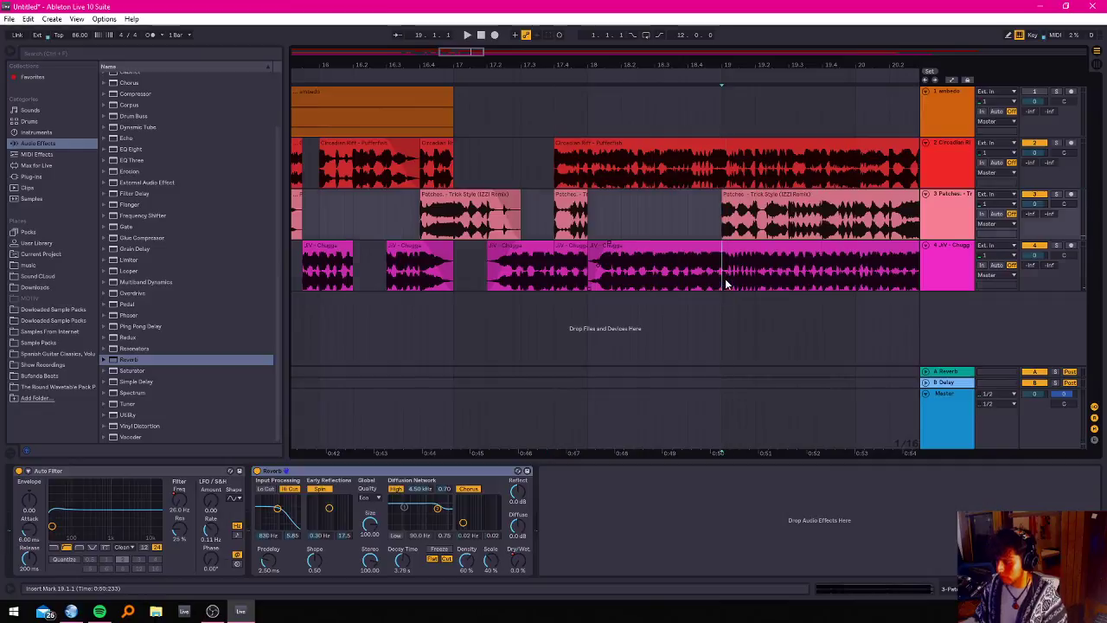
Try removing the JIV section from 19.1.1 to 20.1.1, play the result, and undo the removal.
drag(724, 279, 851, 279)
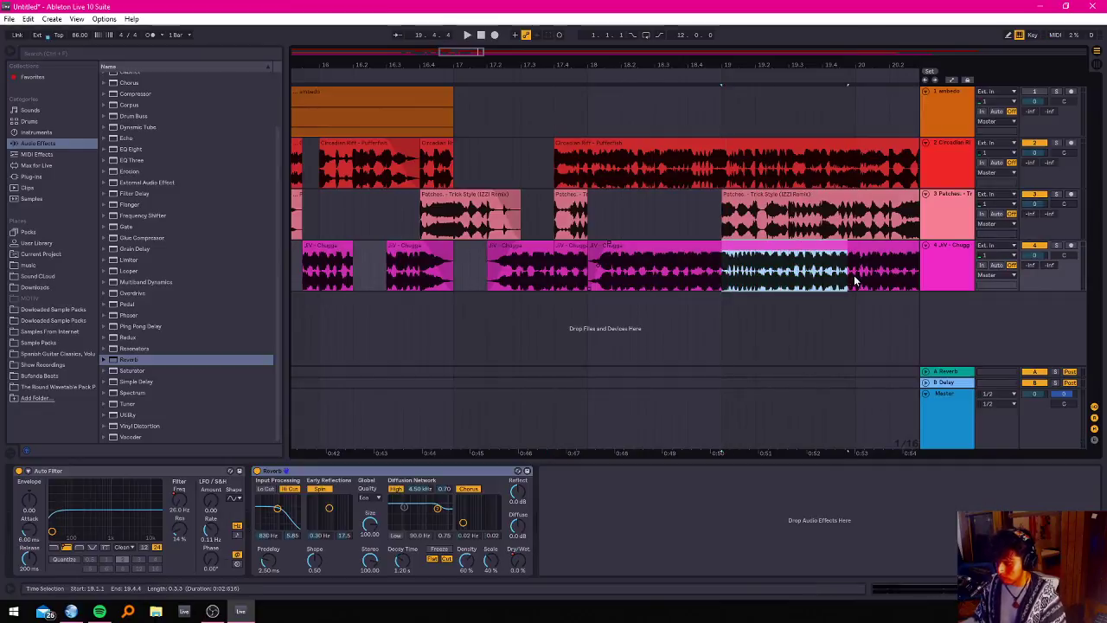
key(Delete)
click(604, 217)
key(space)
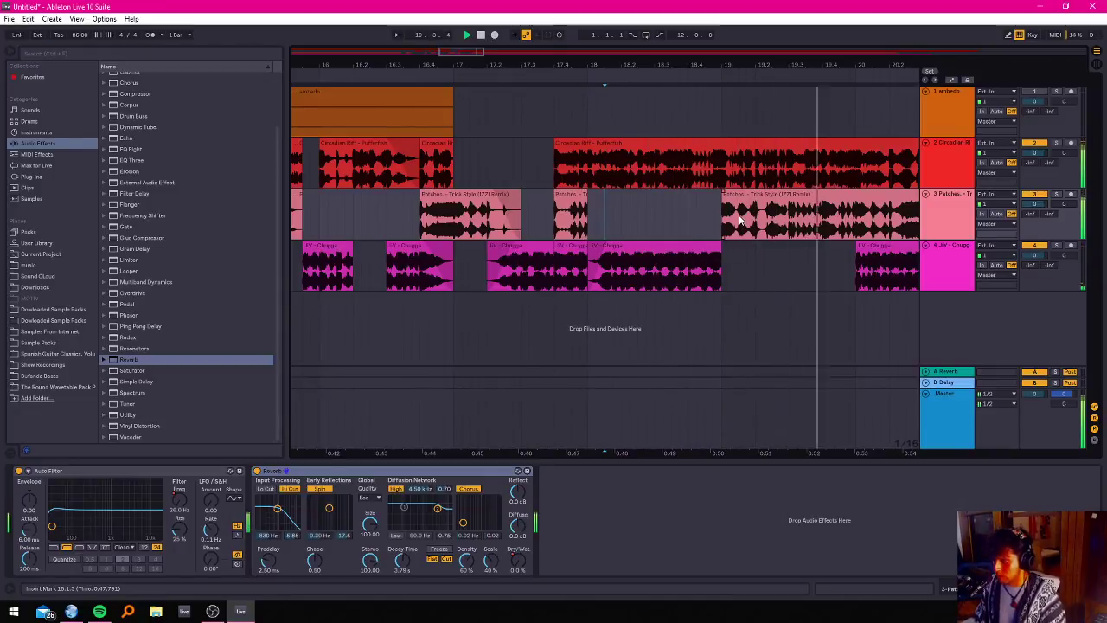
key(ctrl+z)
Review the chopped clips across the arrangement and play from 16.4.1 to the start of bar 19.
scroll(567, 201, down, 8)
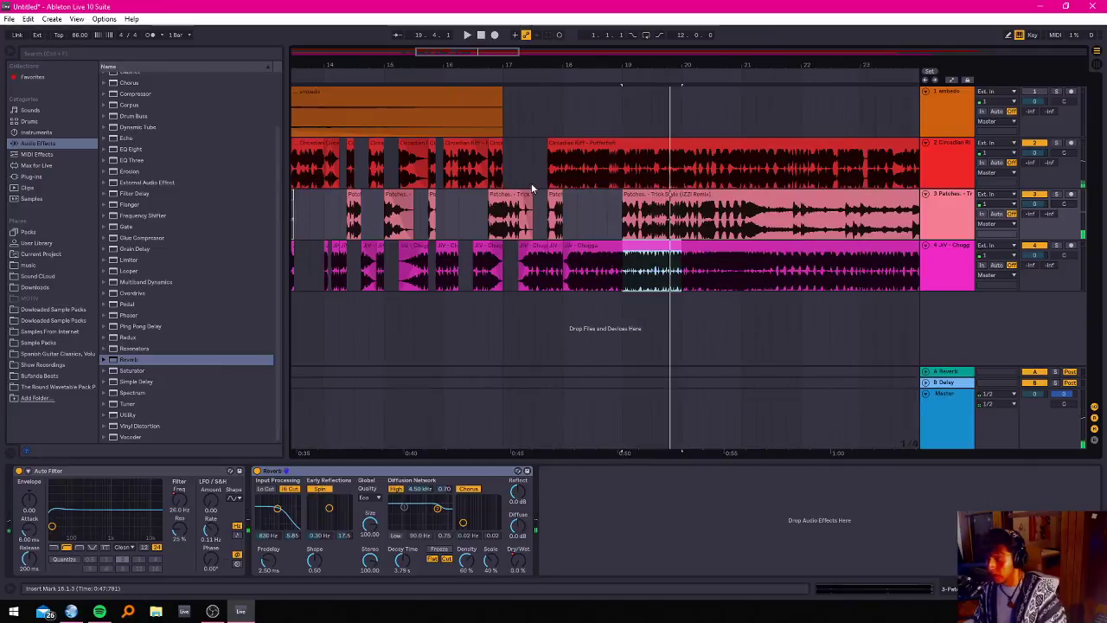
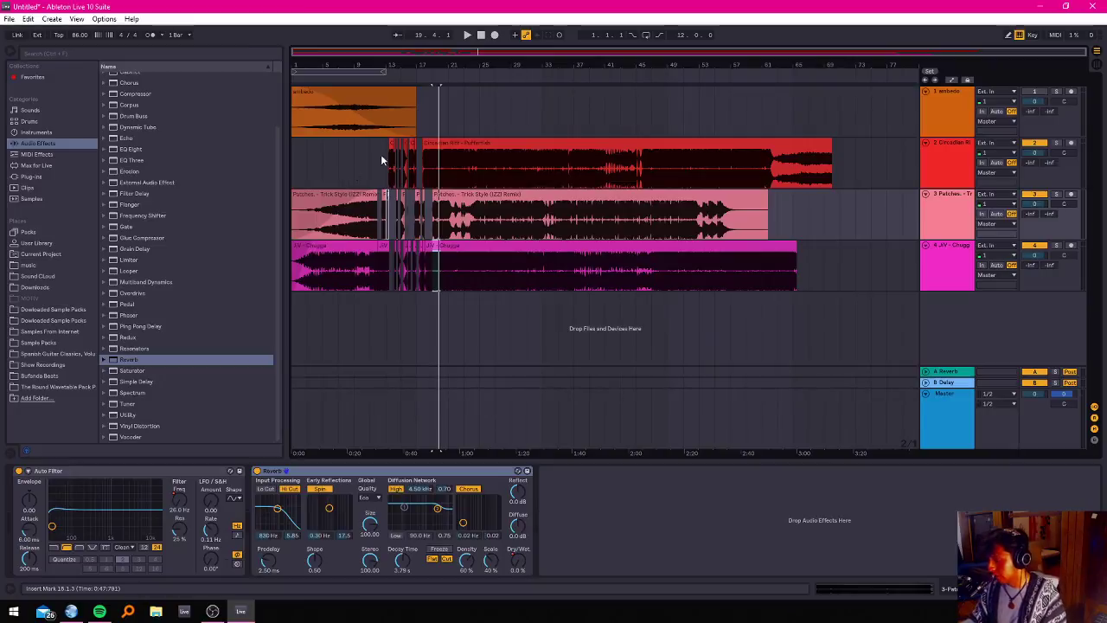
ctrl+scroll(411, 185, up, 5)
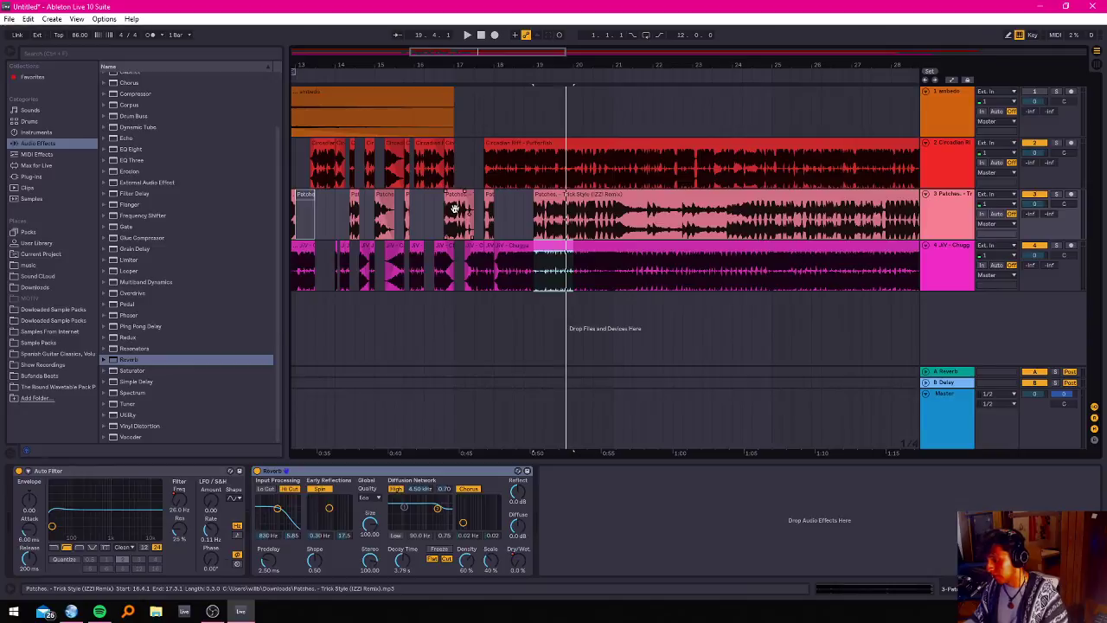
ctrl+scroll(456, 216, up, 5)
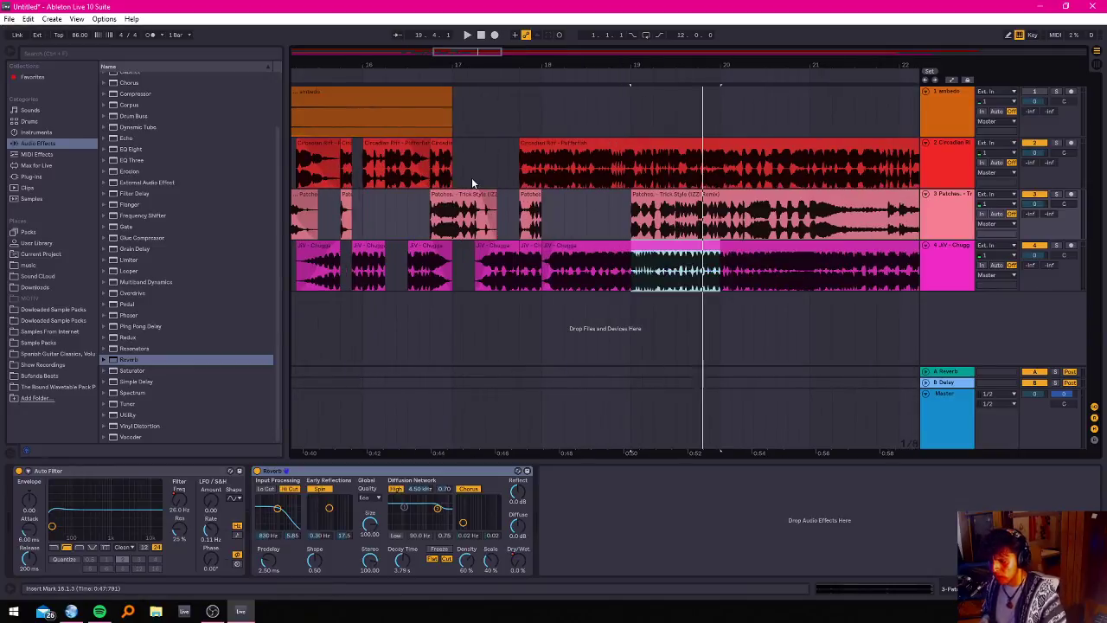
ctrl+scroll(474, 164, down, 5)
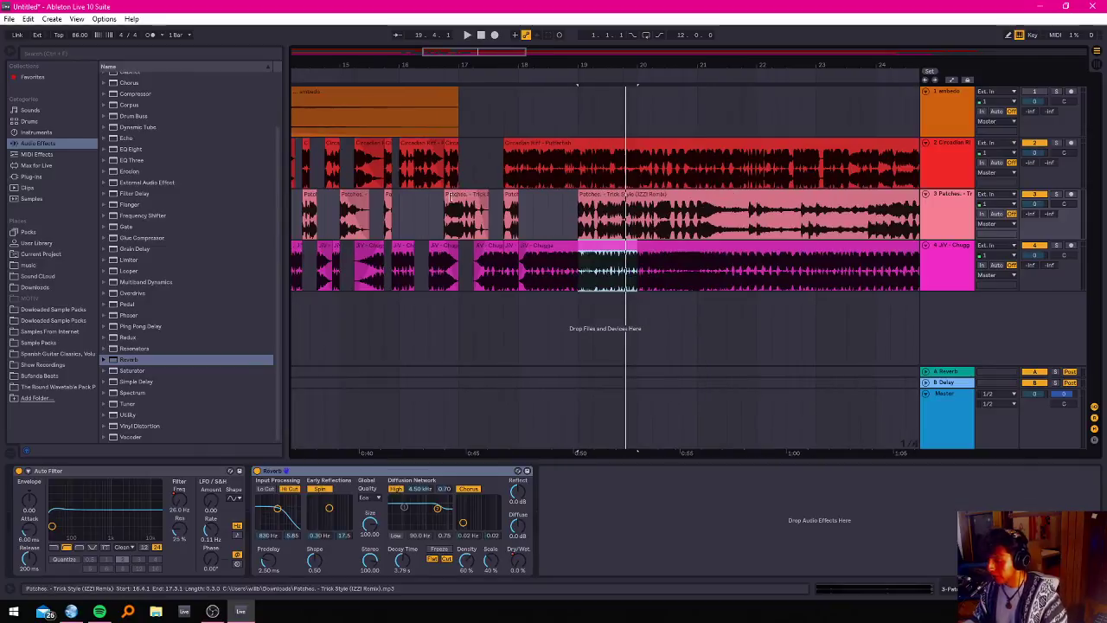
ctrl+scroll(437, 201, up, 3)
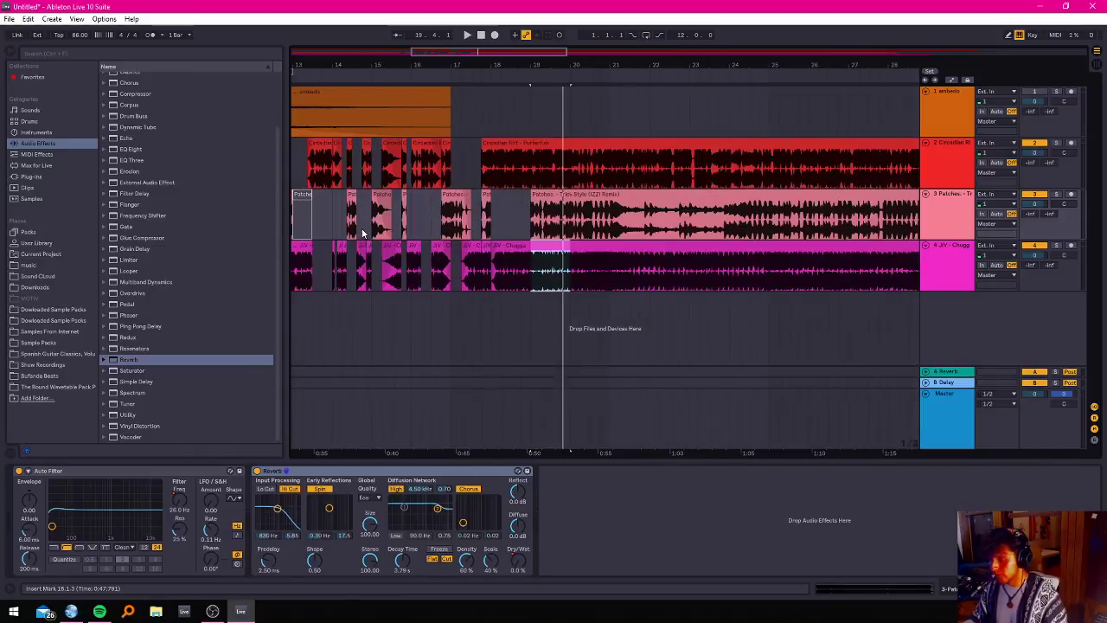
ctrl+scroll(462, 220, up, 3)
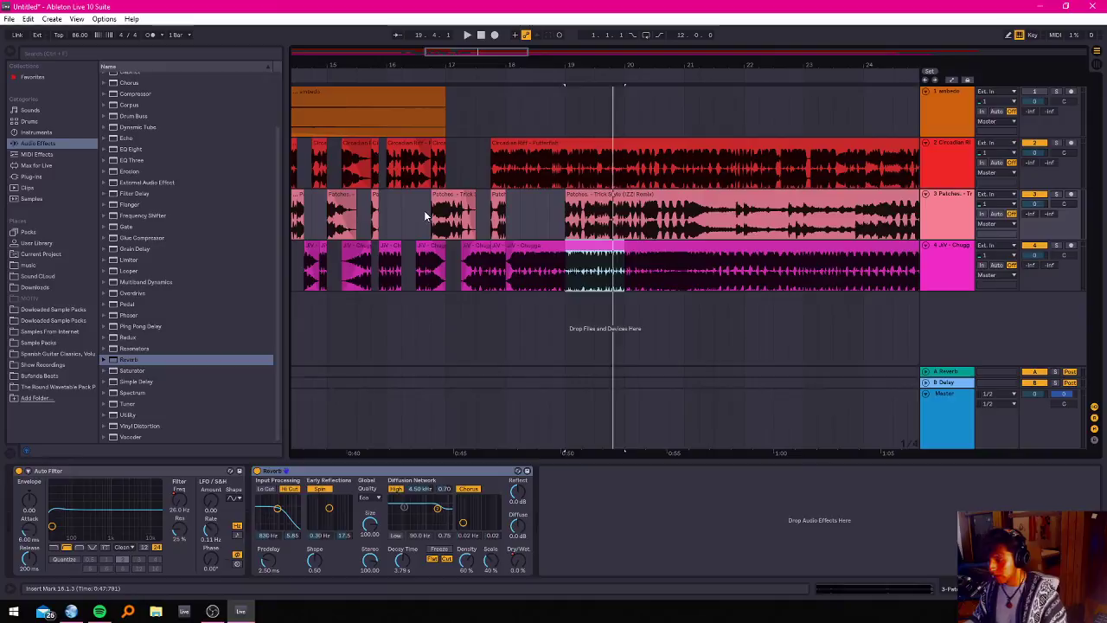
click(424, 212)
ctrl+scroll(407, 223, up, 3)
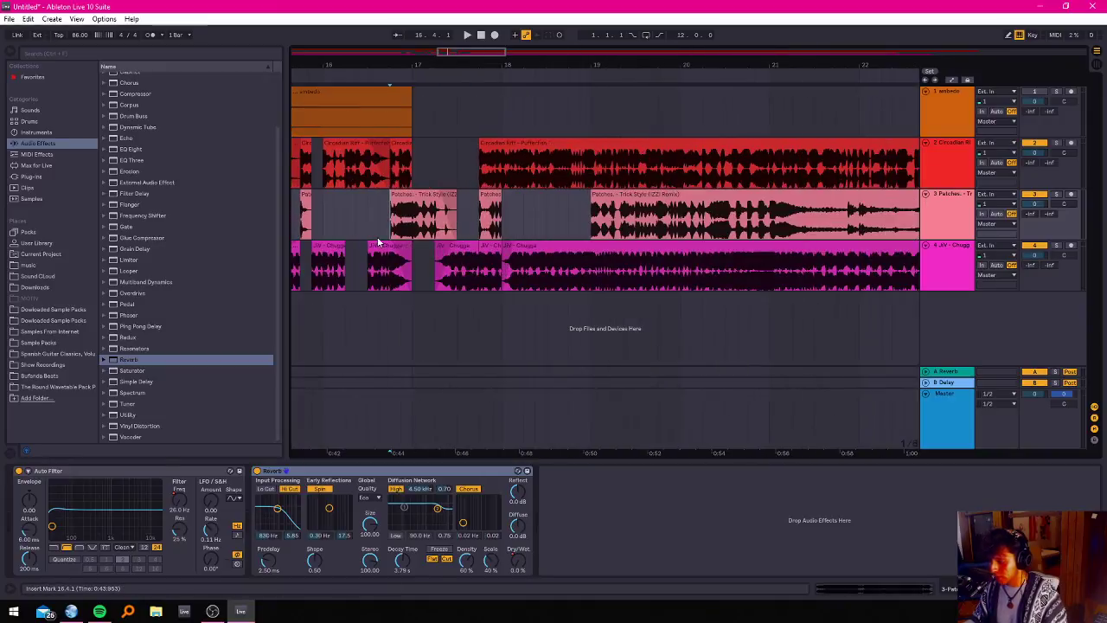
ctrl+scroll(440, 181, down, 3)
key(space)
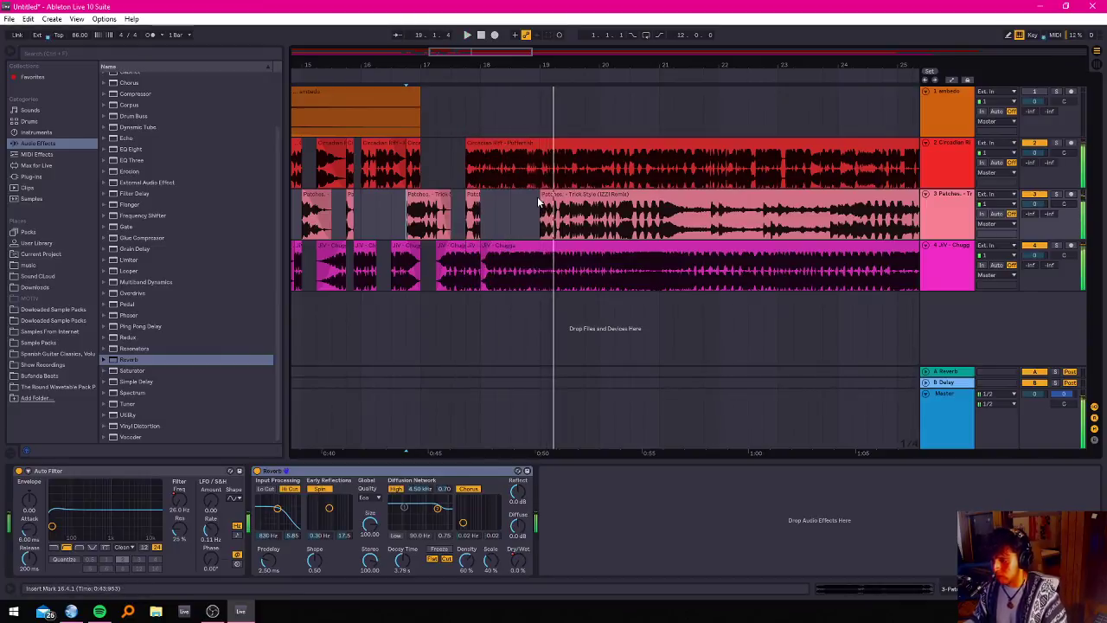
Trim the start of the long Patches clip to 23.1.1 and start playback from 16.2.1.
scroll(520, 199, down, 3)
scroll(520, 196, down, 3)
click(503, 192)
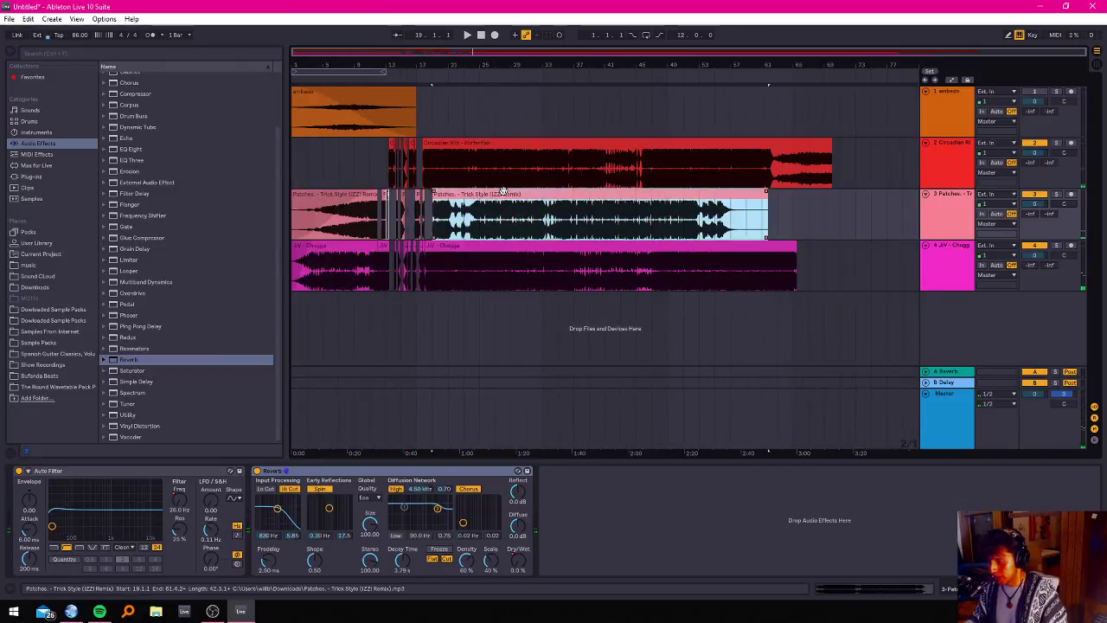
drag(435, 194, 459, 212)
scroll(428, 209, up, 5)
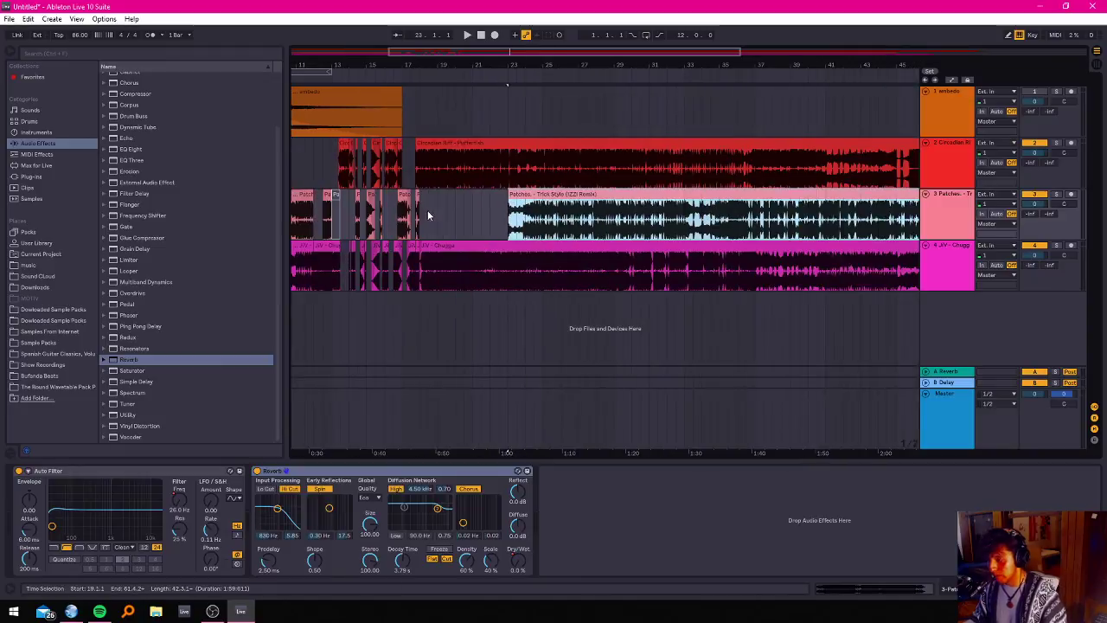
click(347, 212)
key(space)
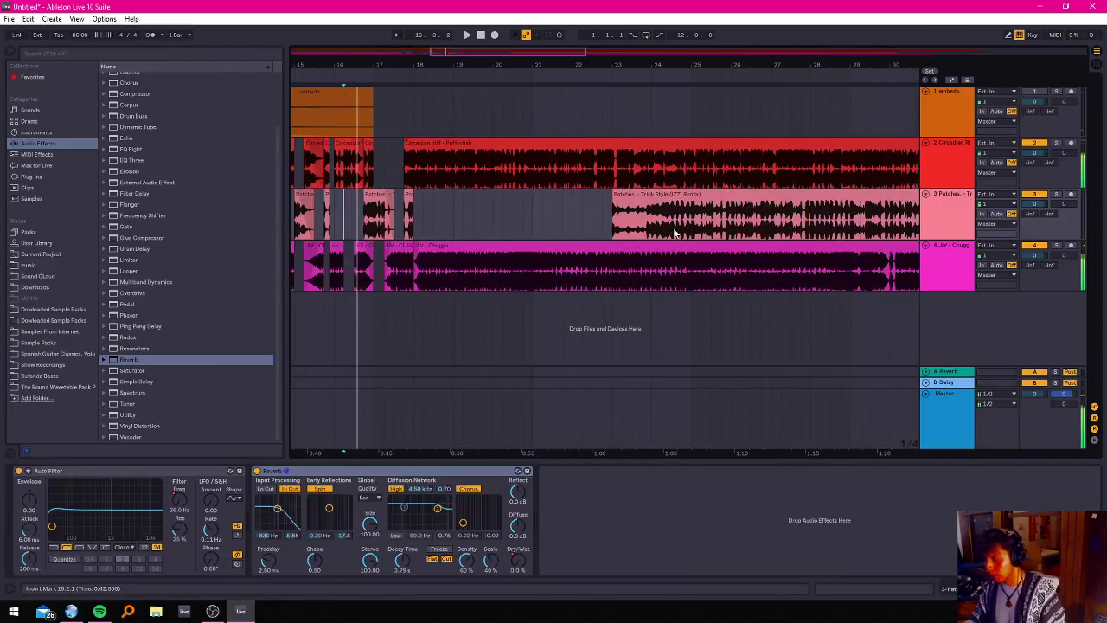
Listen to the arrangement from bar 16 onward and examine the Circadian Riff and JIV clips leading up to bar 23.
scroll(658, 162, down, 3)
scroll(657, 162, down, 4)
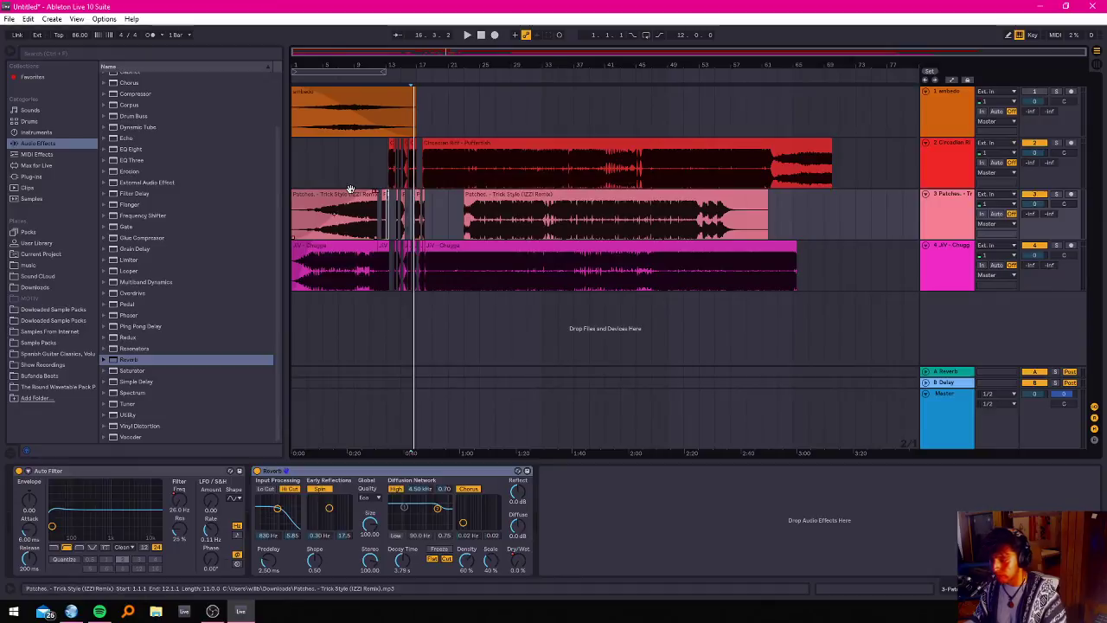
scroll(346, 185, up, 4)
key(space)
scroll(456, 195, up, 4)
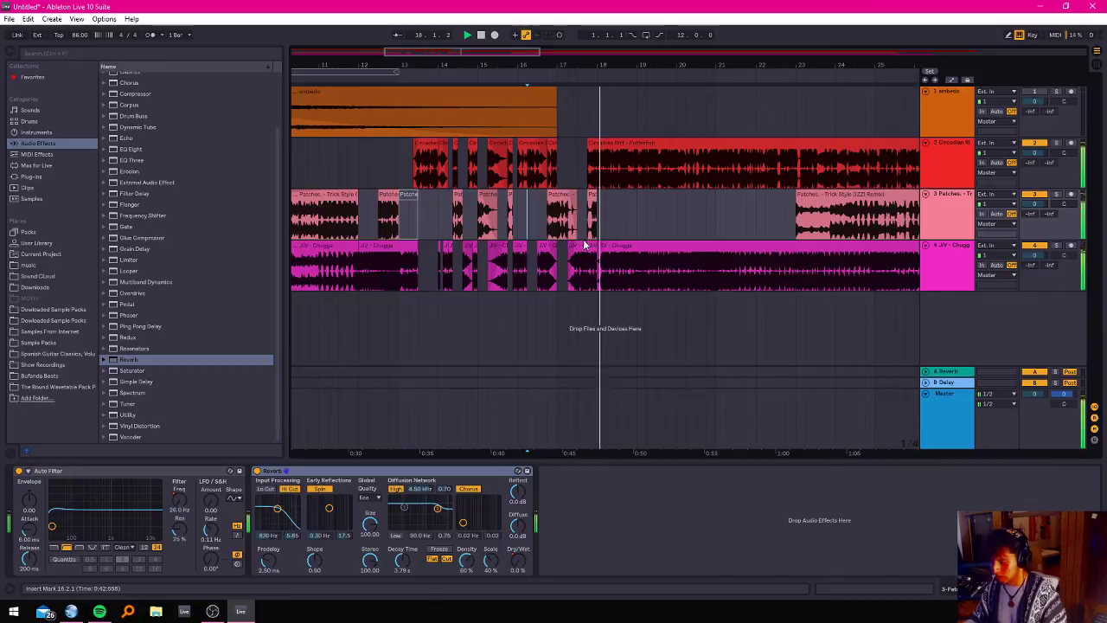
scroll(631, 158, down, 2)
scroll(631, 158, up, 4)
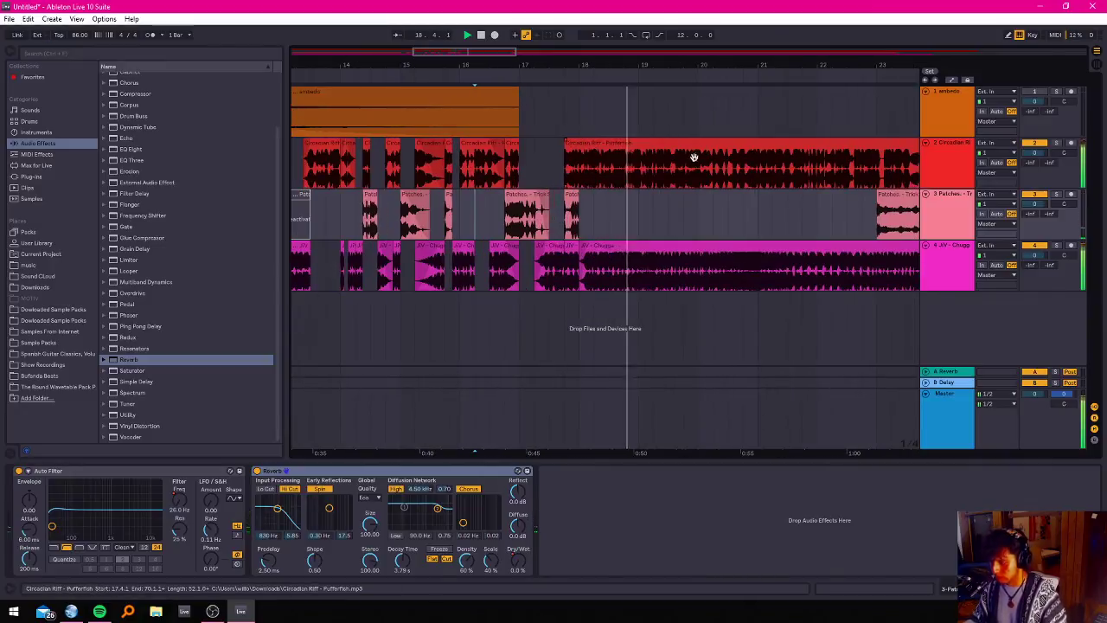
scroll(693, 179, down, 1)
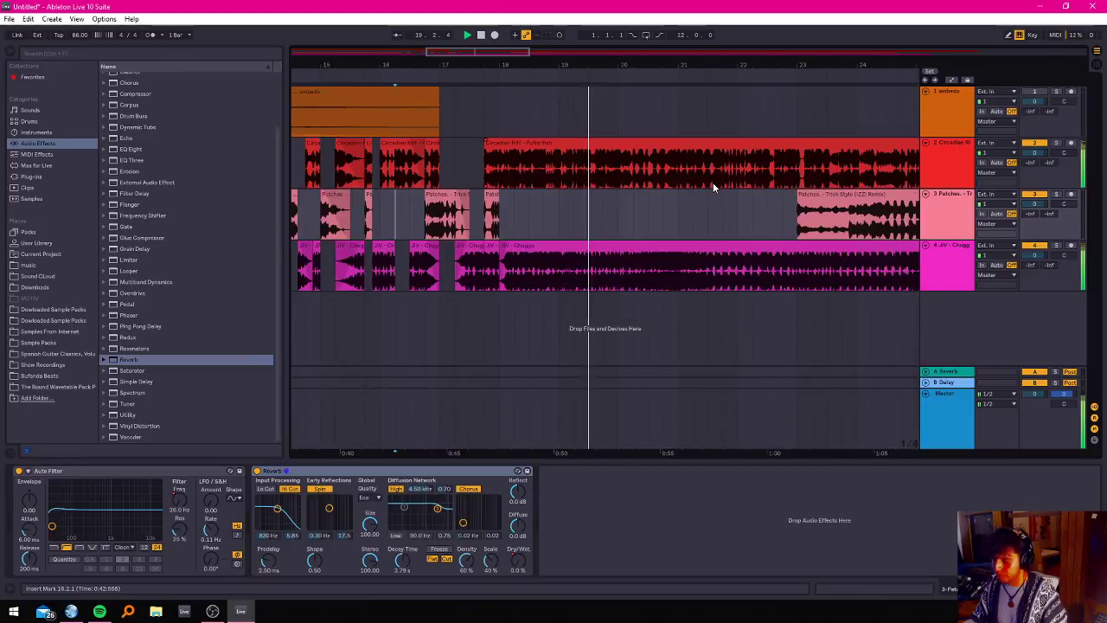
scroll(714, 186, up, 1)
drag(484, 51, 508, 56)
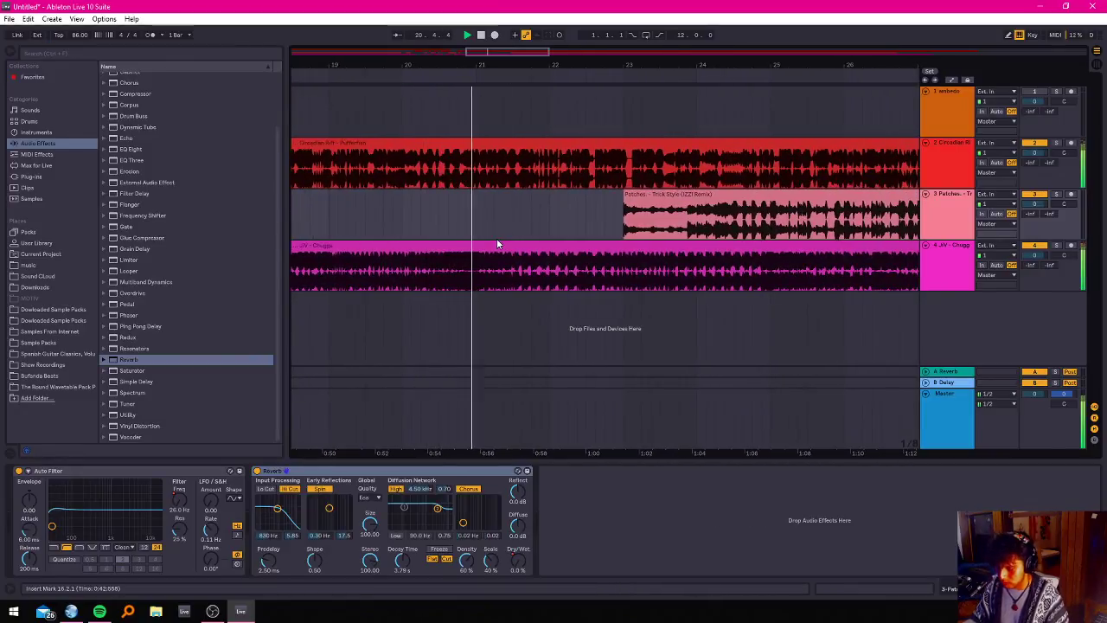
scroll(422, 127, down, 4)
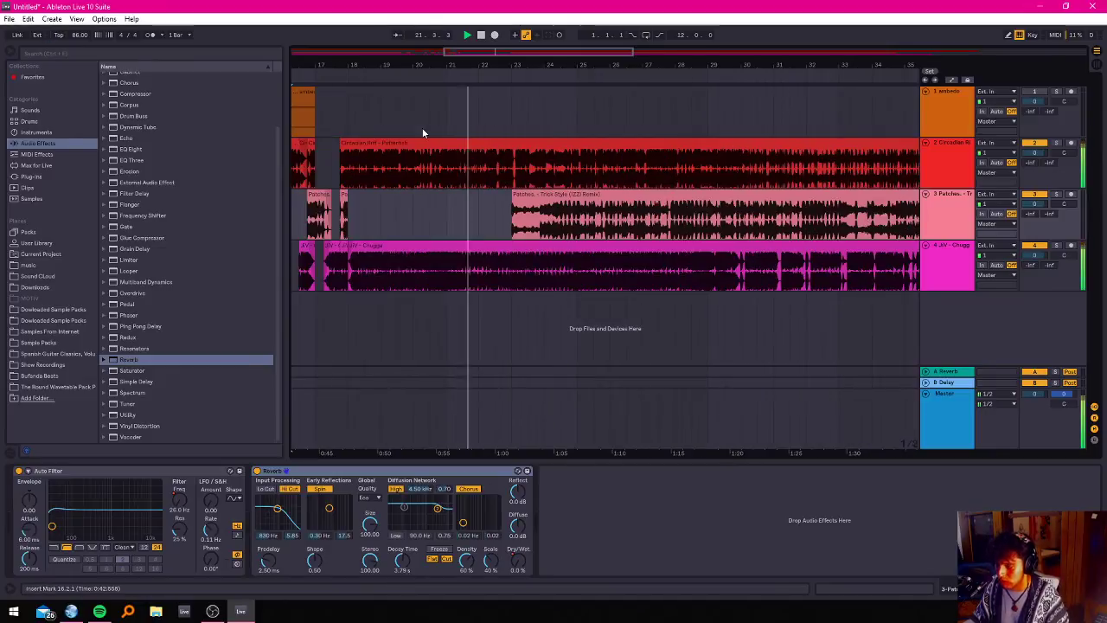
Solo the Circadian Riff track briefly, switch the solo to the JIV track, and play its long clip from 18.1.1.
click(1056, 143)
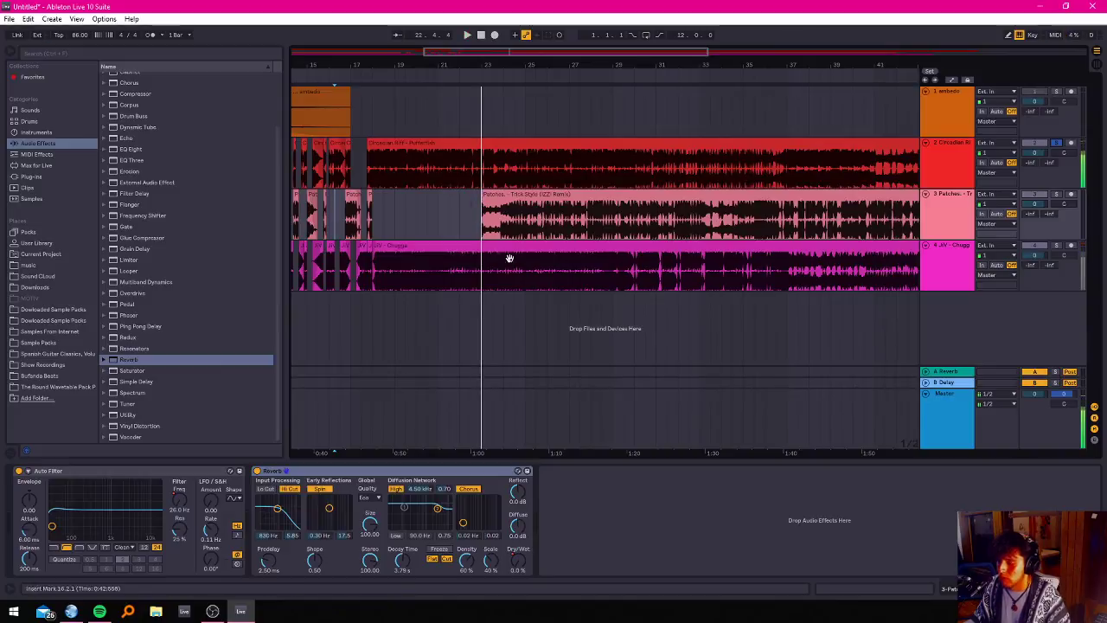
click(400, 249)
click(1056, 246)
key(space)
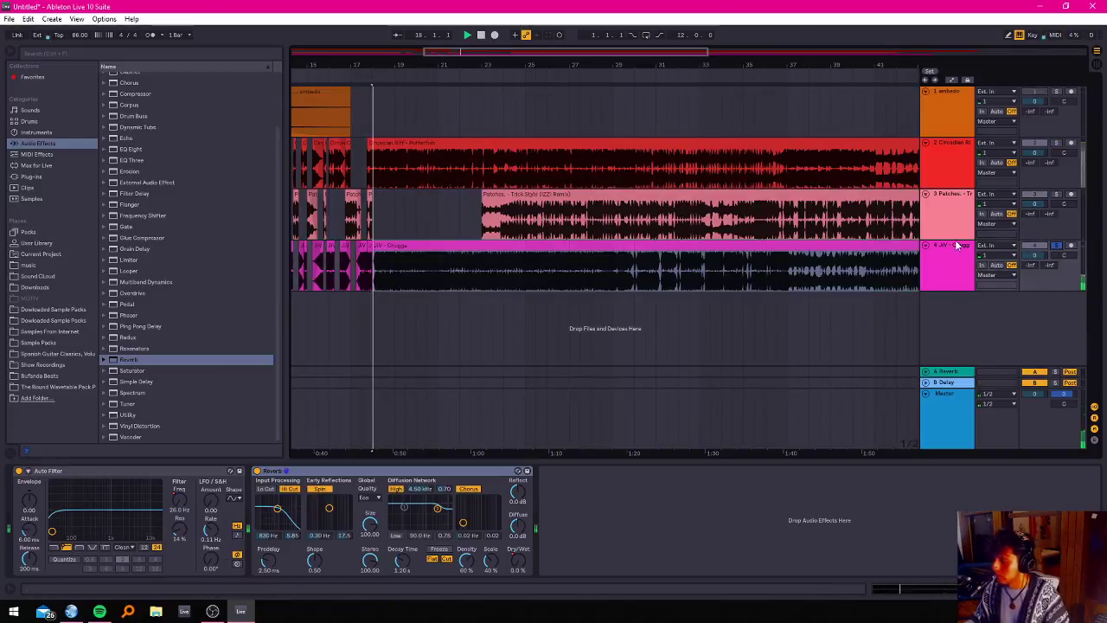
scroll(395, 230, up, 5)
scroll(330, 246, up, 3)
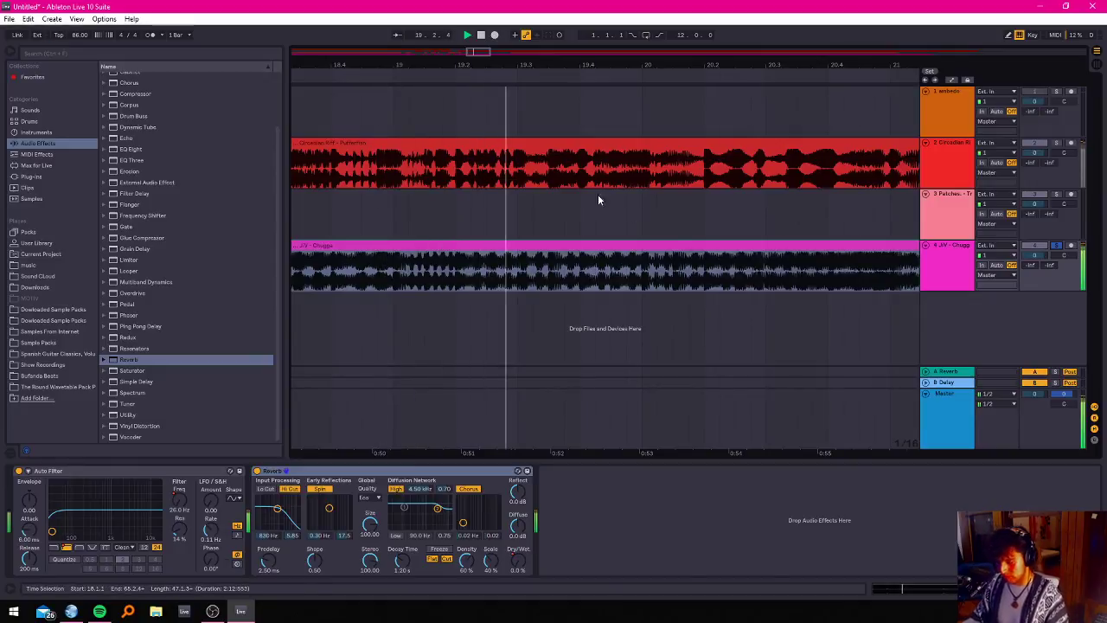
Listen to the soloed JIV clip up to bar 21 and split it at 21.1.1, selecting the 1/32-note slice before that point.
scroll(441, 226, down, 3)
scroll(605, 221, up, 1)
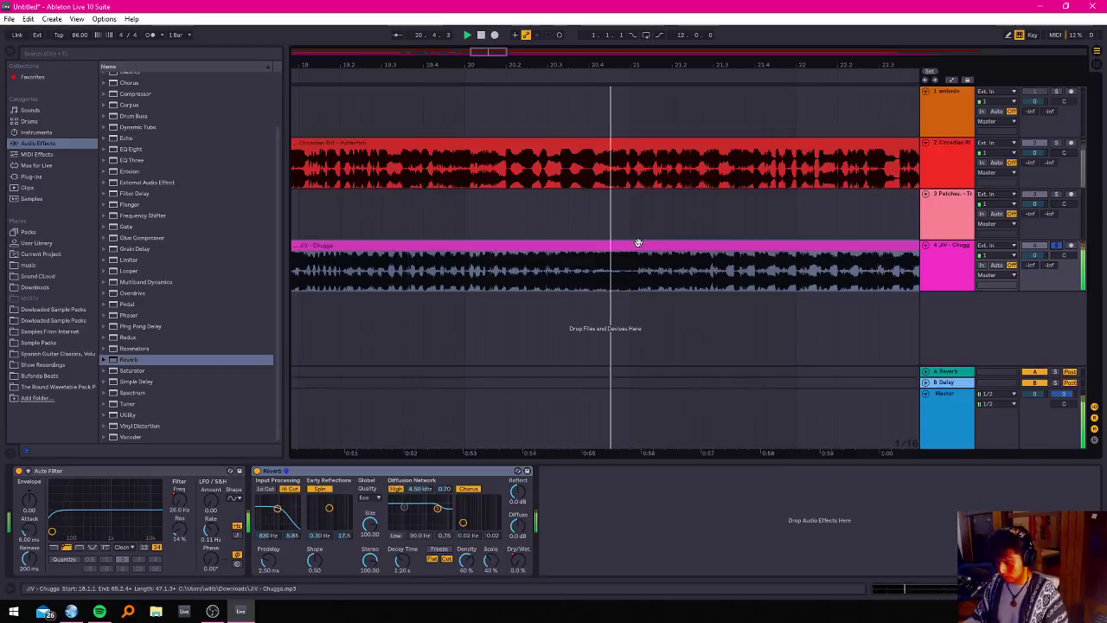
key(space)
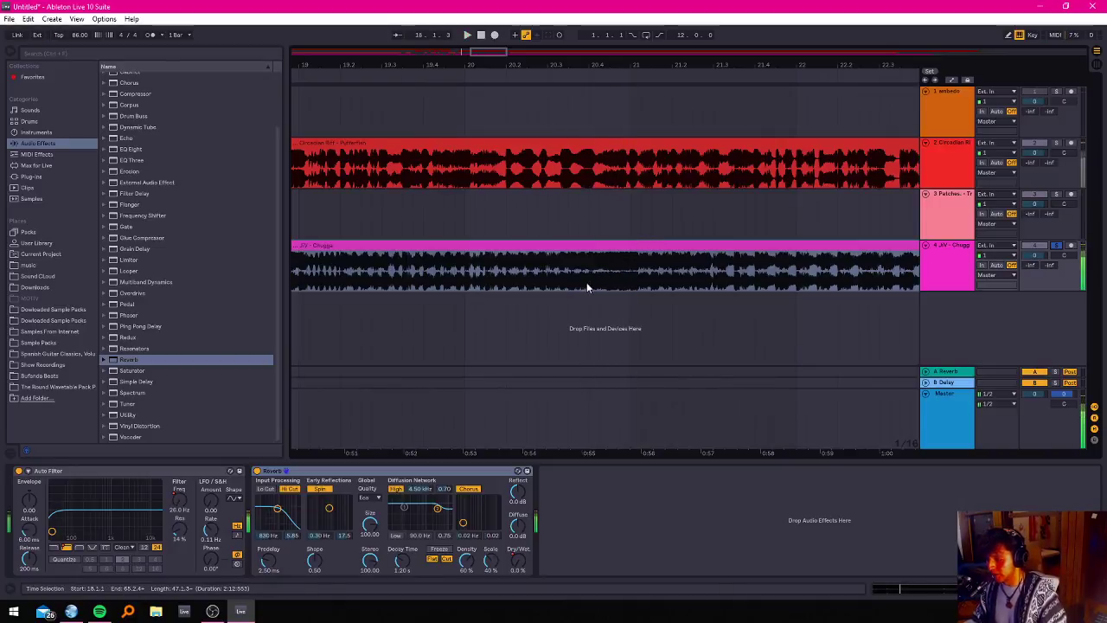
scroll(603, 271, up, 2)
click(660, 268)
click(663, 254)
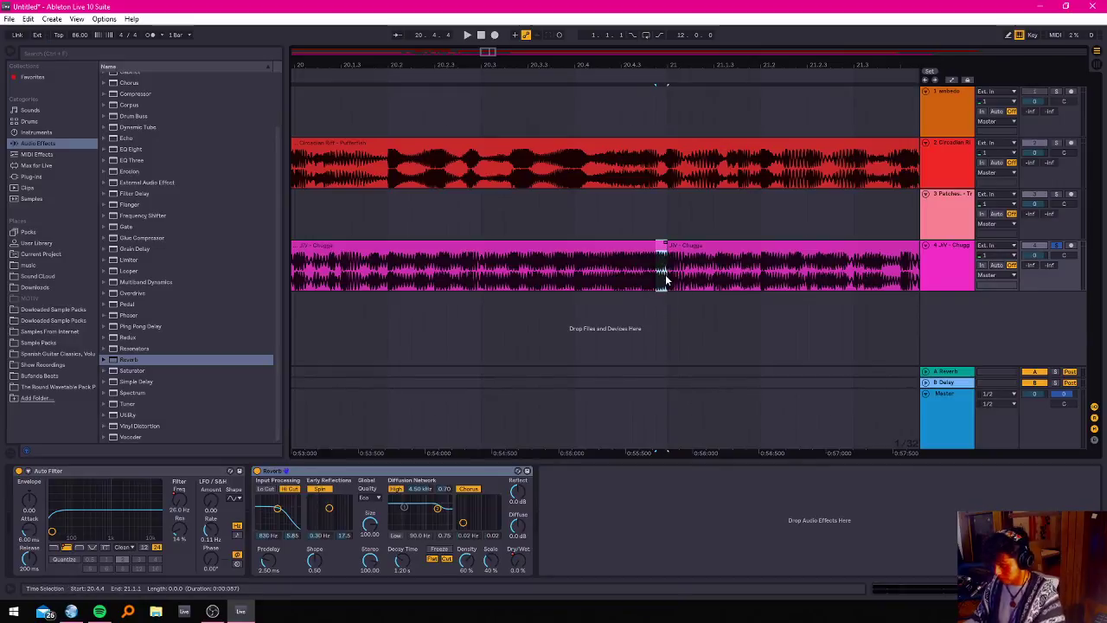
Delete alternating 1/32-note slices from the JIV clip between just before 20.3 and 21.1.1 to make a stutter.
drag(643, 275, 469, 275)
key(Delete)
key(Delete)
key(Delete)
key(Delete)
key(Delete)
key(Delete)
key(Delete)
key(Delete)
Play the stuttered JIV section repeatedly from 20.1.1.
key(space)
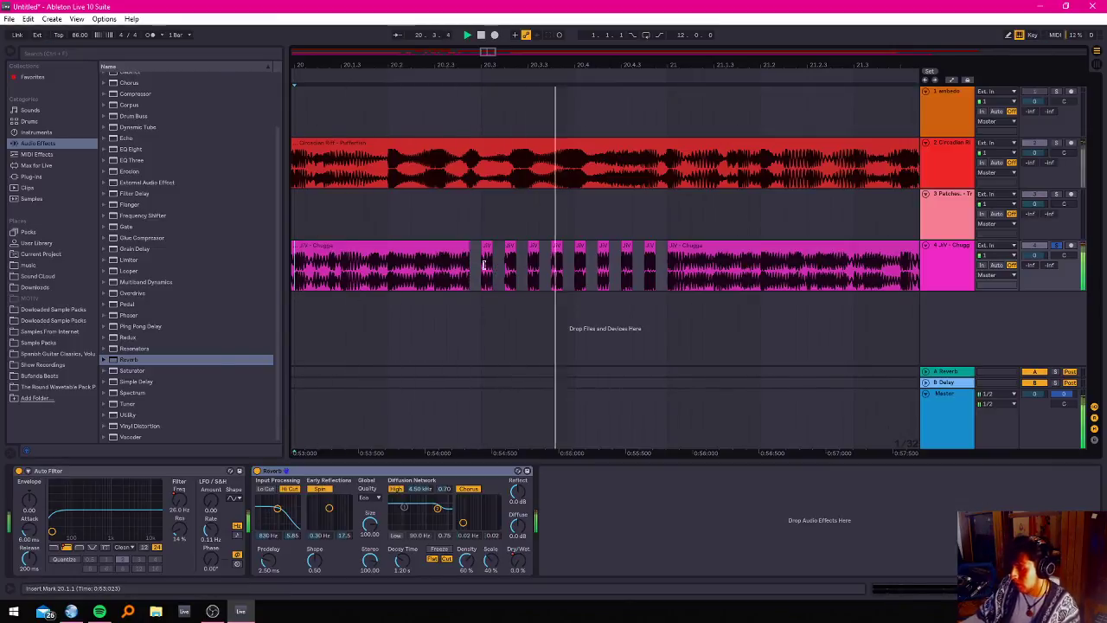
key(space)
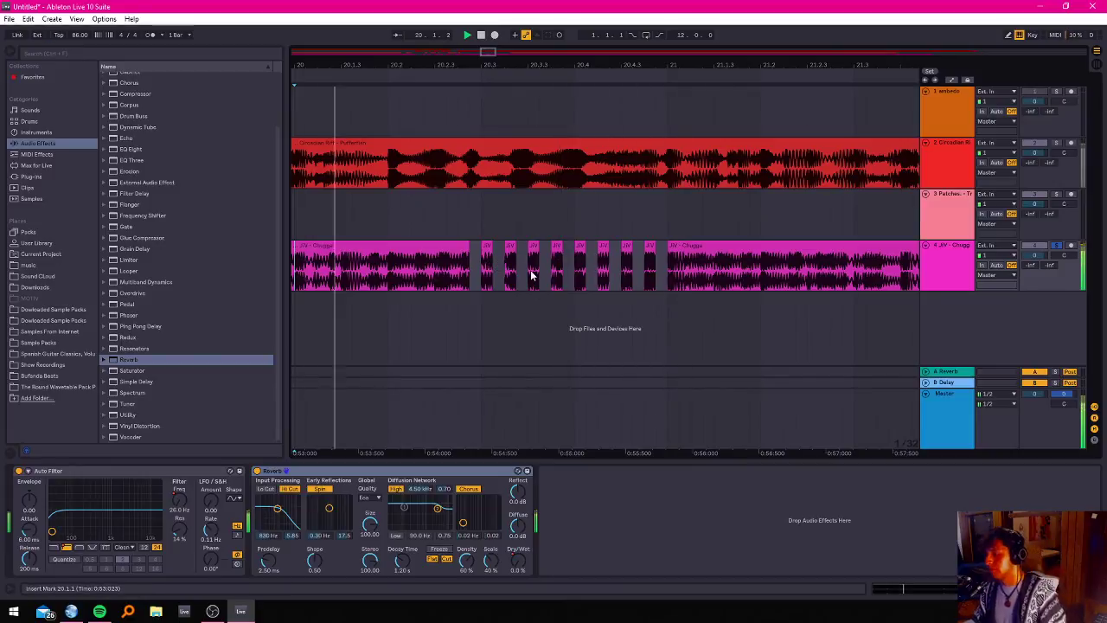
key(space)
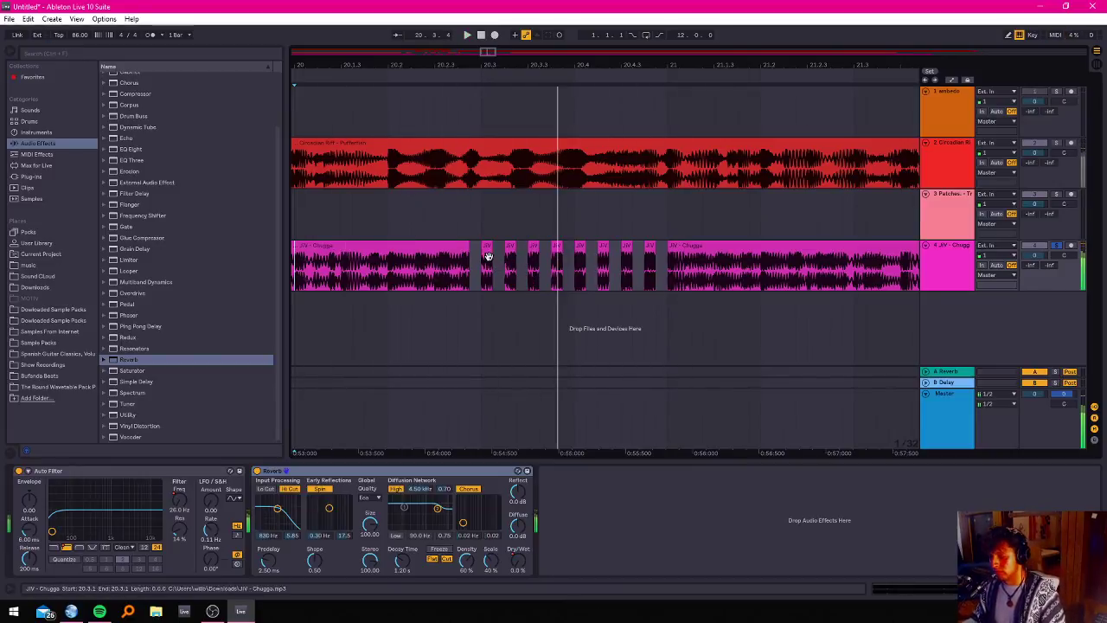
key(space)
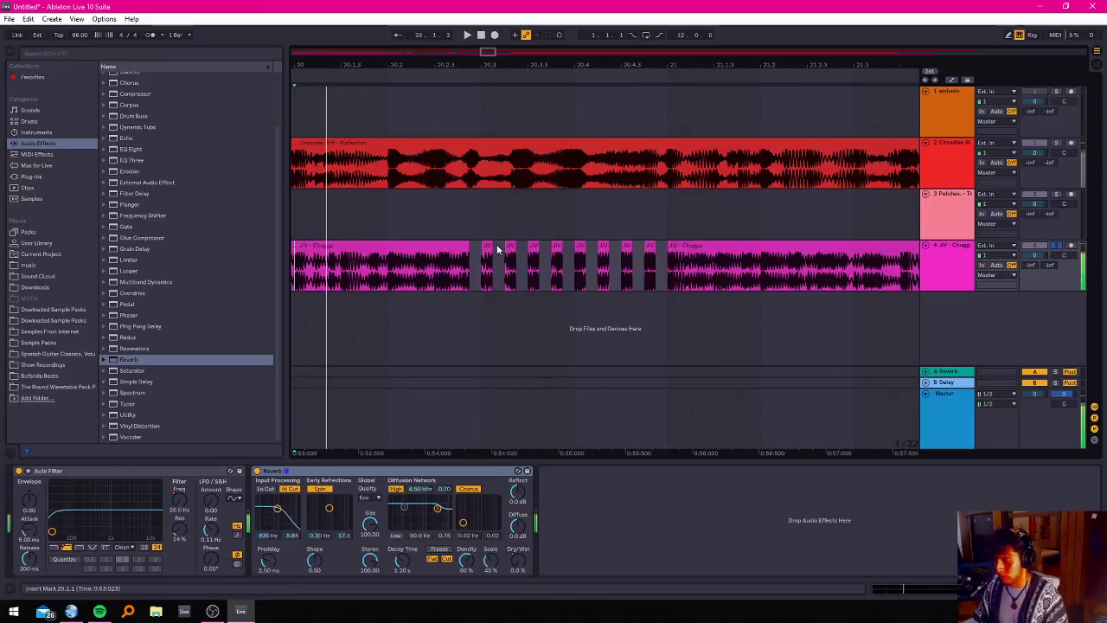
Extend the JIV clips around 20.3.1 and 20.3.2 to close the first gaps in the stutter.
drag(465, 248, 503, 247)
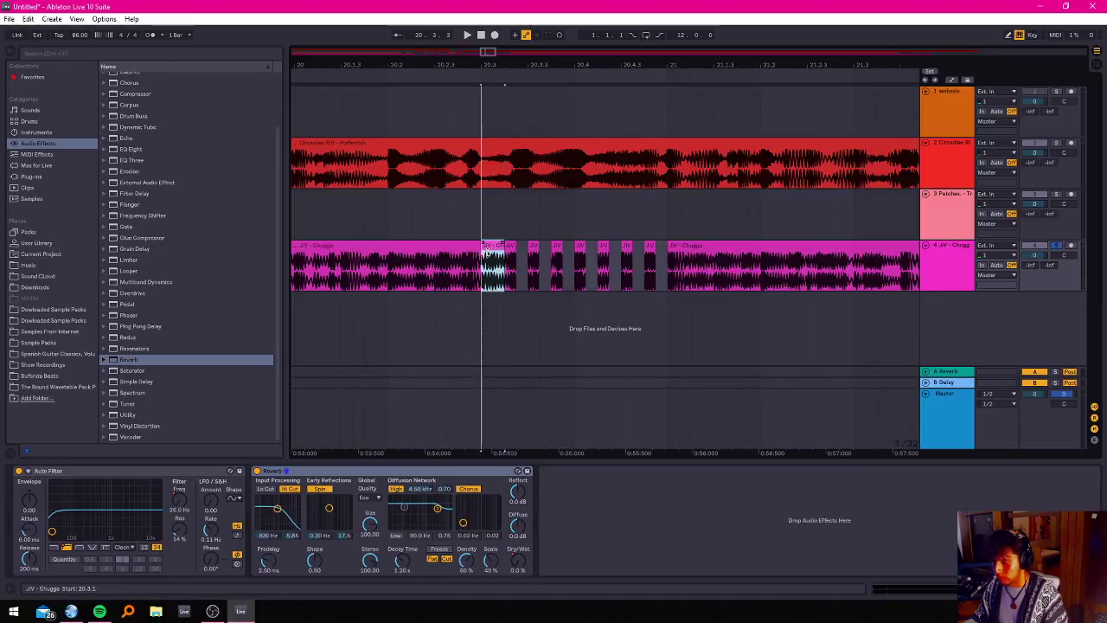
click(489, 247)
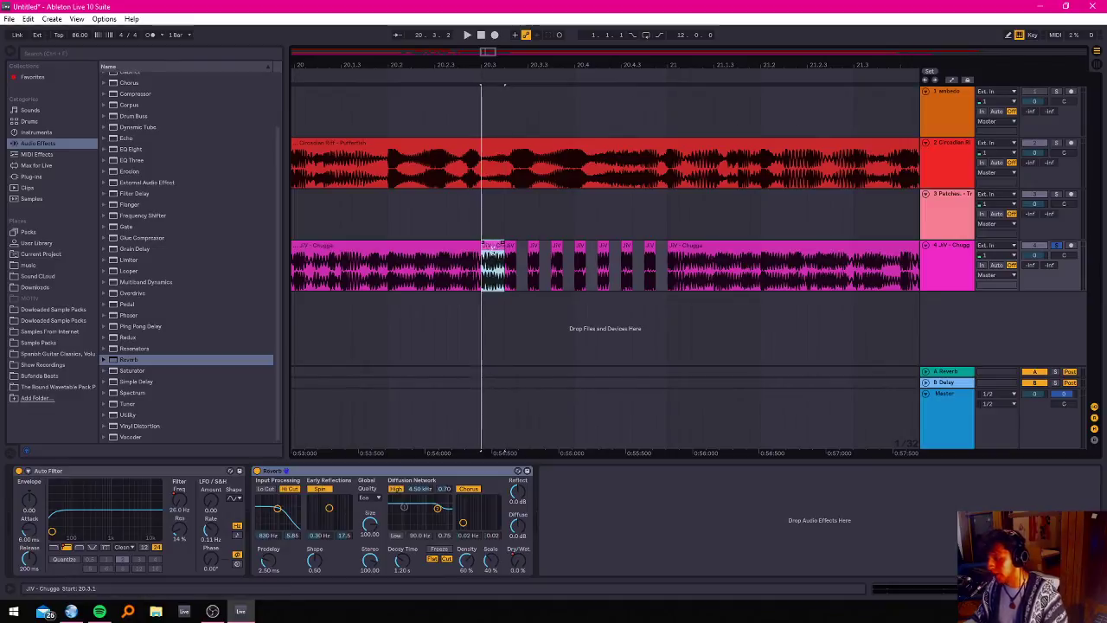
drag(517, 248, 526, 248)
click(510, 248)
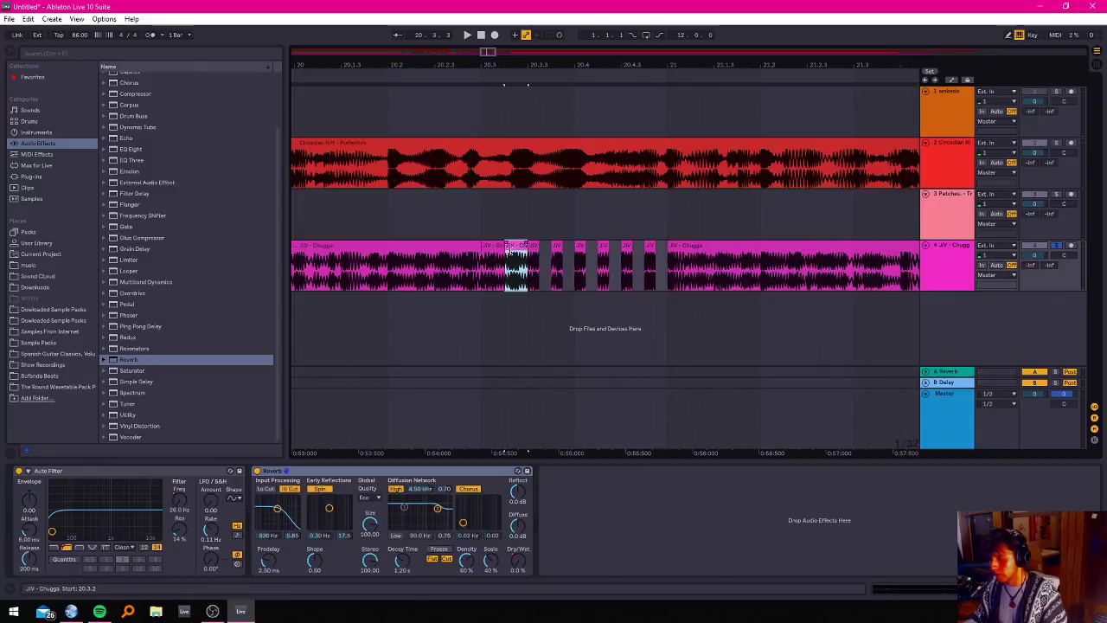
click(510, 256)
scroll(478, 257, up, 2)
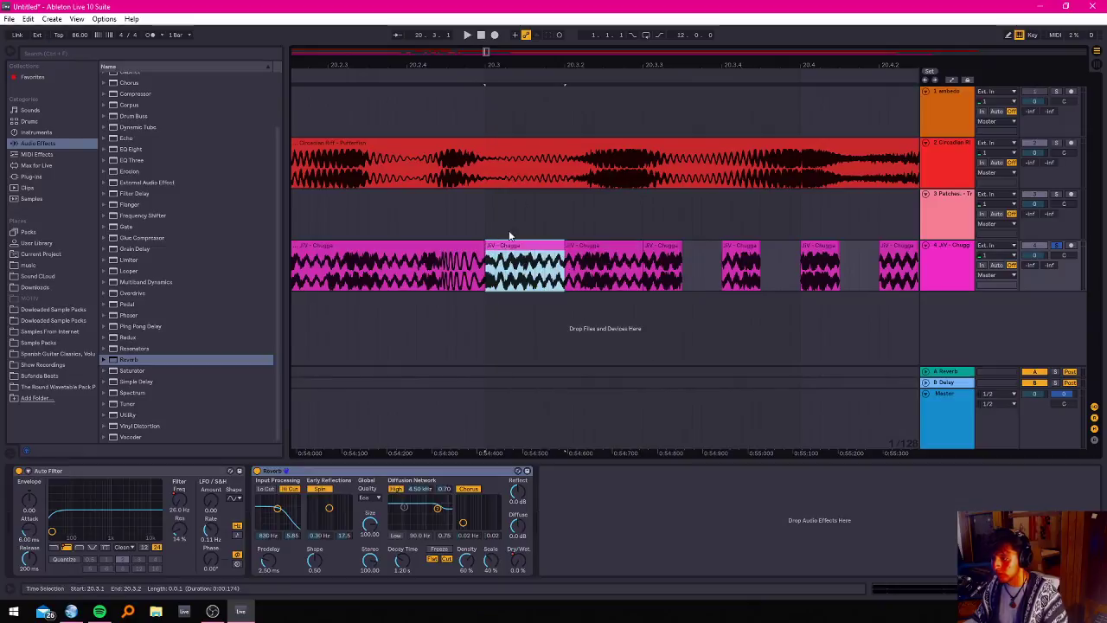
Extend the end of the long JIV clip to 21.1.1 over the remaining 1/32-note slices.
click(517, 273)
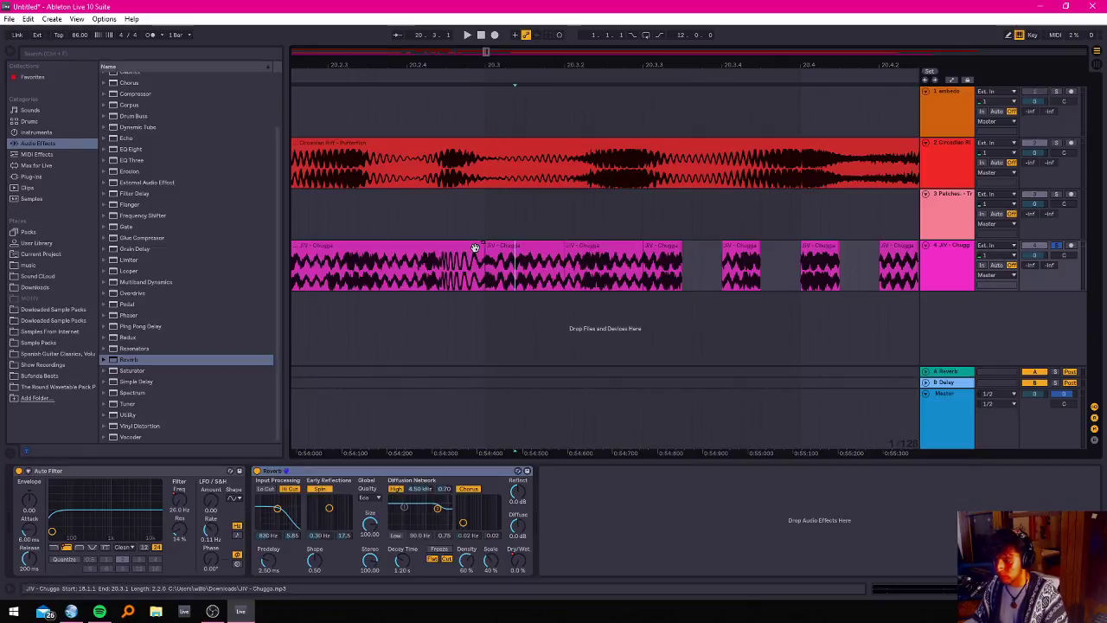
scroll(471, 241, down, 8)
drag(467, 248, 558, 251)
scroll(449, 278, up, 5)
scroll(467, 264, down, 2)
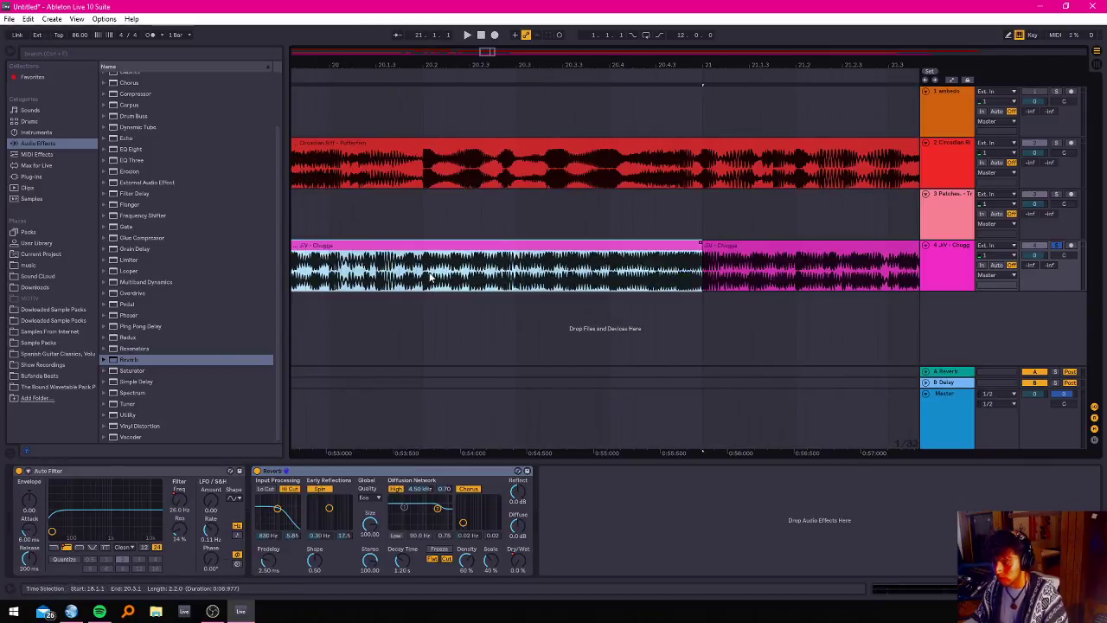
Play the continuous JIV clip from 20.2.1 past the split at bar 21.
click(422, 274)
key(space)
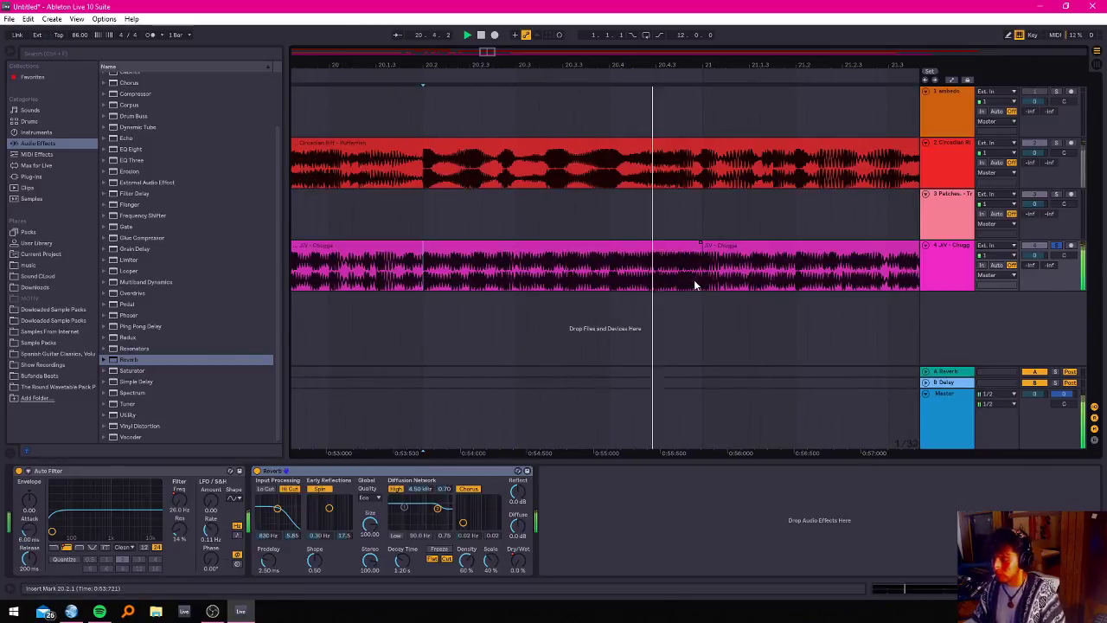
scroll(638, 277, up, 2)
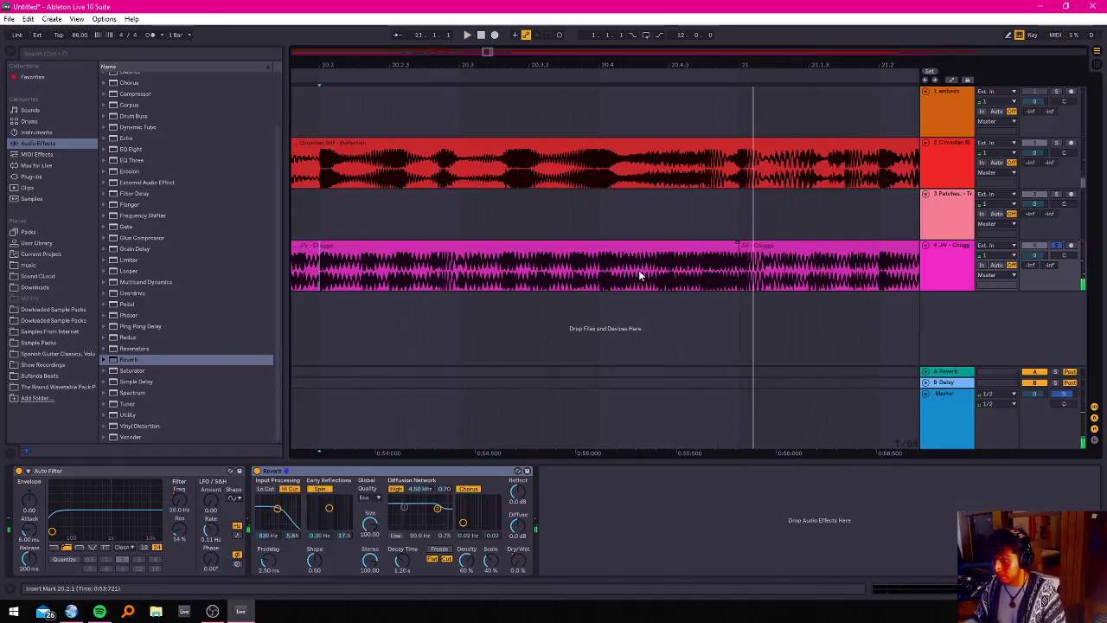
key(space)
Delete alternating 1/64-note slices from the JIV clip between 20.4.1 and 21.1.1 for a faster stutter.
drag(598, 286, 614, 287)
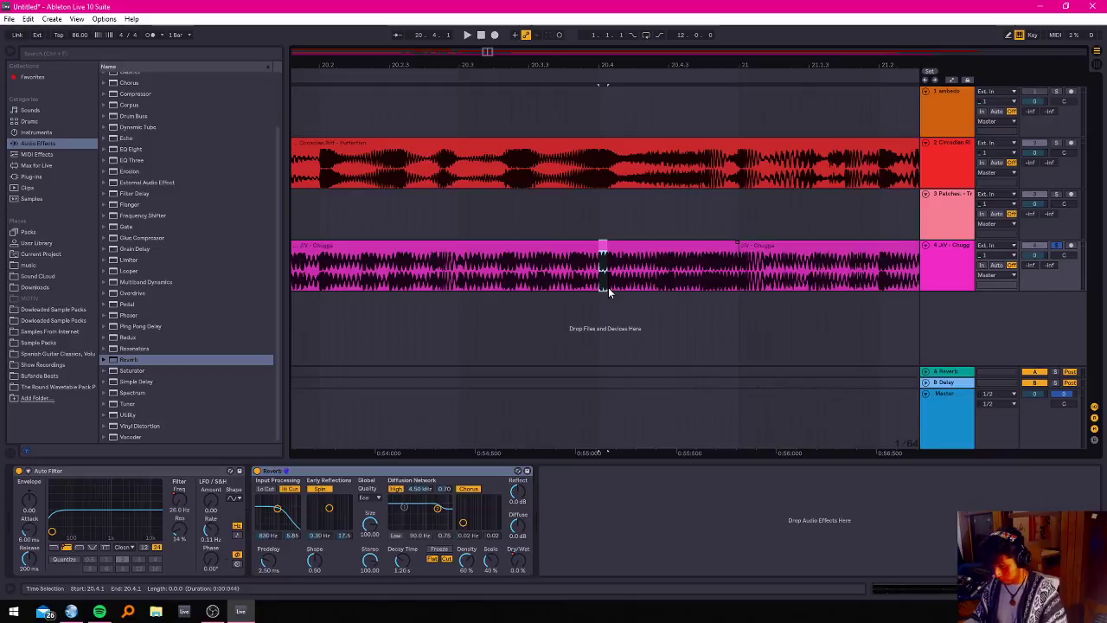
key(Delete)
drag(622, 281, 727, 281)
key(Delete)
key(Delete)
key(Delete)
key(Delete)
key(Delete)
key(Delete)
key(Delete)
key(Delete)
Play the faster JIV stutter from about 20.3.3 into bar 21.
click(573, 275)
key(space)
scroll(575, 237, up, 2)
click(549, 274)
key(space)
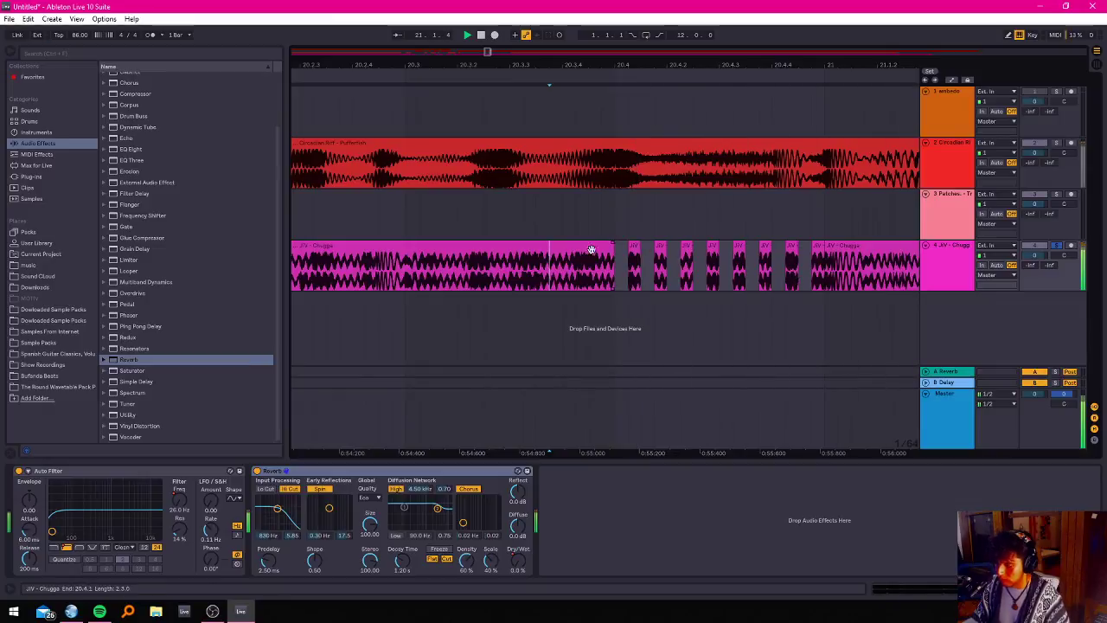
scroll(396, 190, down, 2)
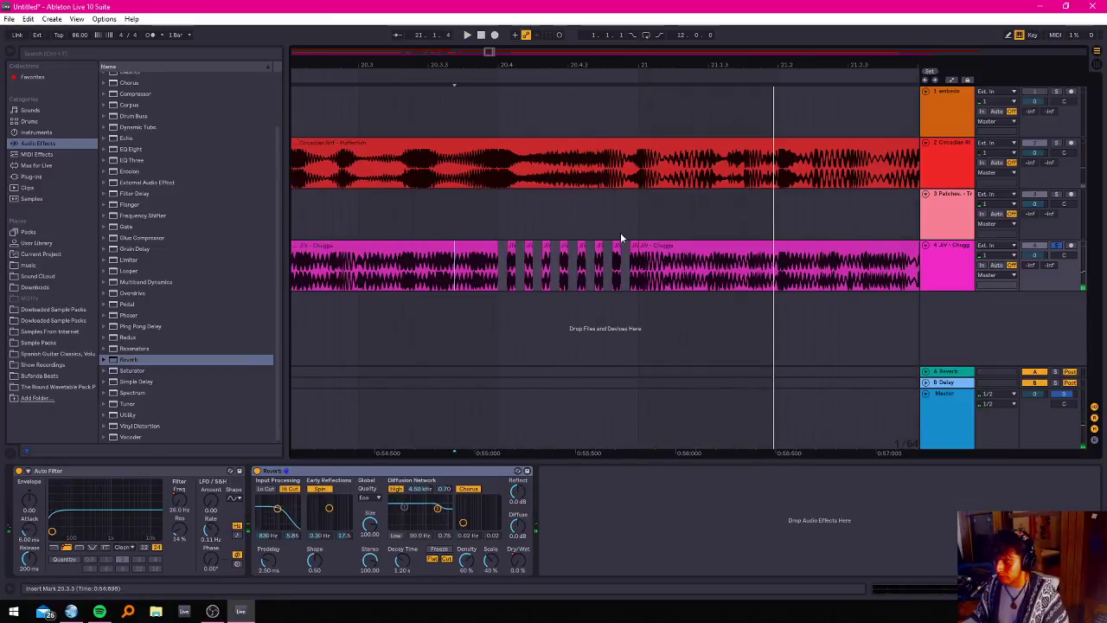
Open the sample view of the last JIV slice before 21.1.1 and try to adjust the slice's start.
scroll(623, 227, up, 3)
click(652, 249)
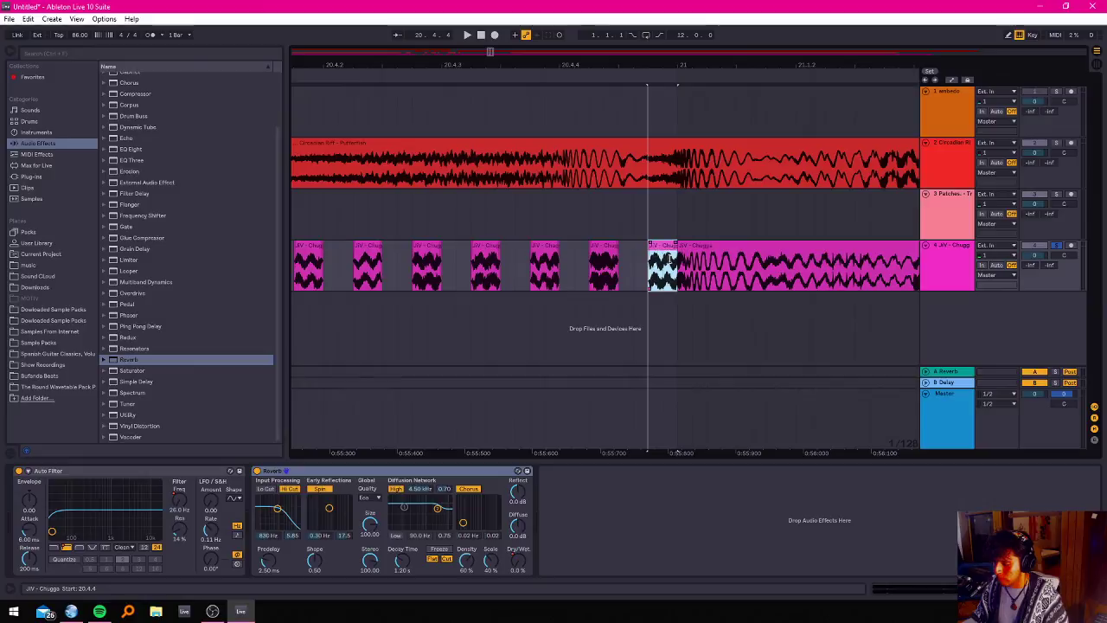
scroll(655, 251, up, 3)
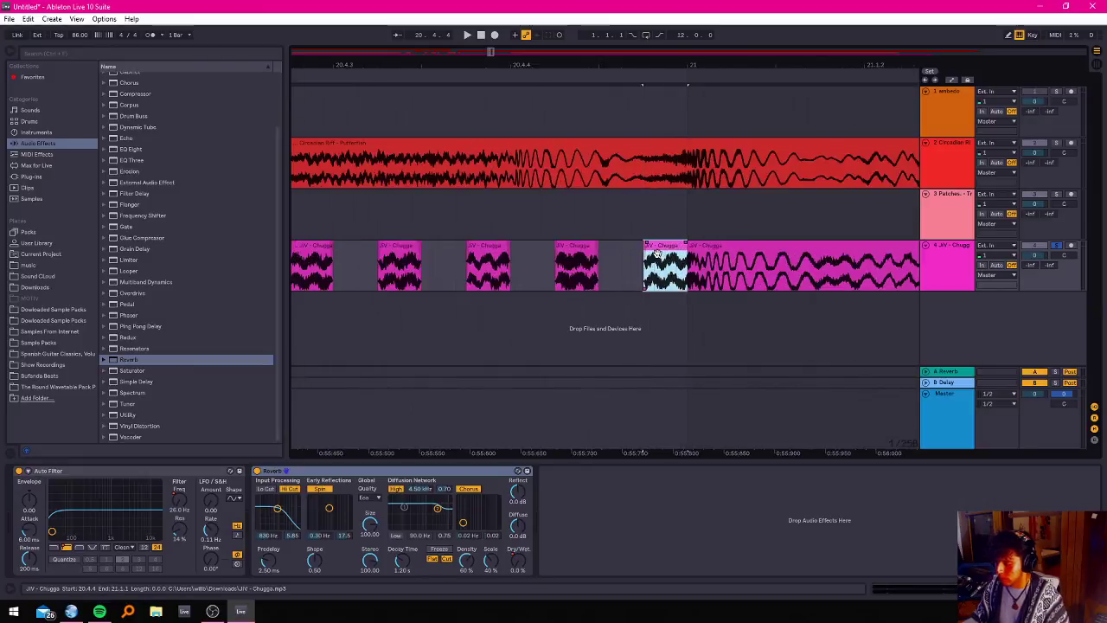
click(719, 252)
click(663, 252)
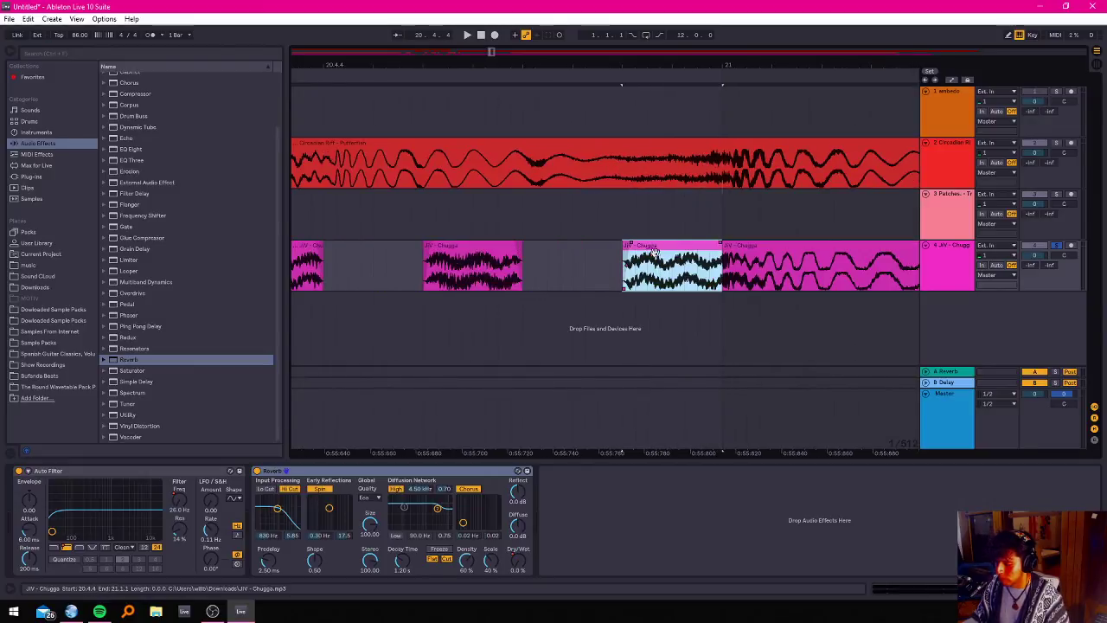
double_click(642, 247)
mouse_move(628, 247)
mouse_down()
mouse_move(561, 246)
mouse_move(623, 246)
mouse_up()
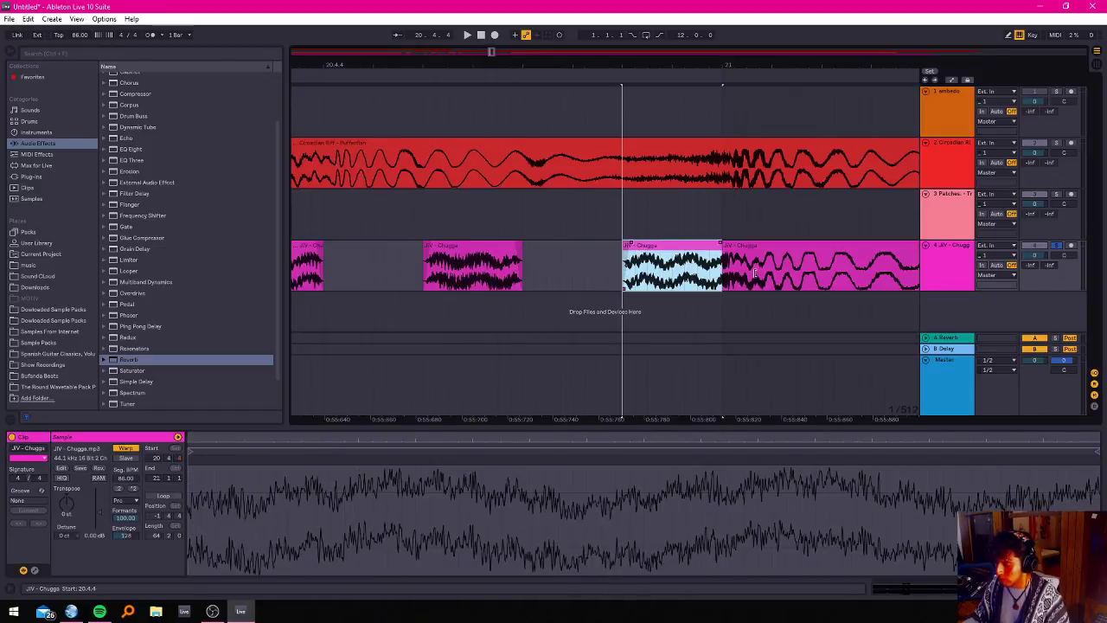
drag(672, 275, 697, 275)
click(667, 279)
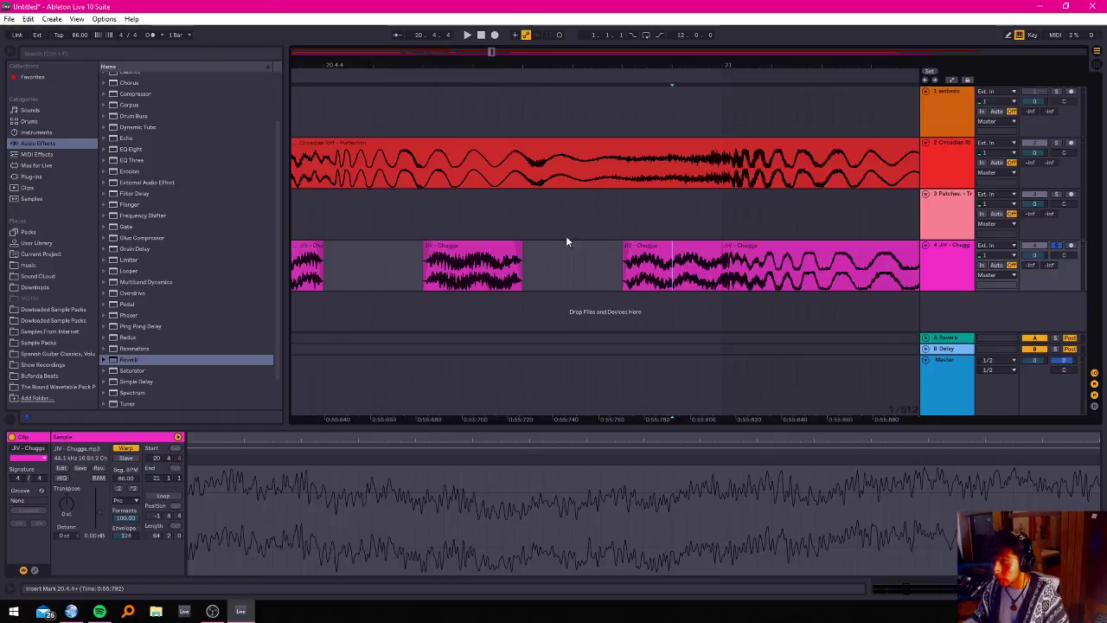
Extend the end of the long JIV clip to 21.1.1 over the 1/64-note slices.
ctrl+scroll(570, 242, down, 10)
drag(400, 251, 545, 251)
ctrl+scroll(415, 260, up, 8)
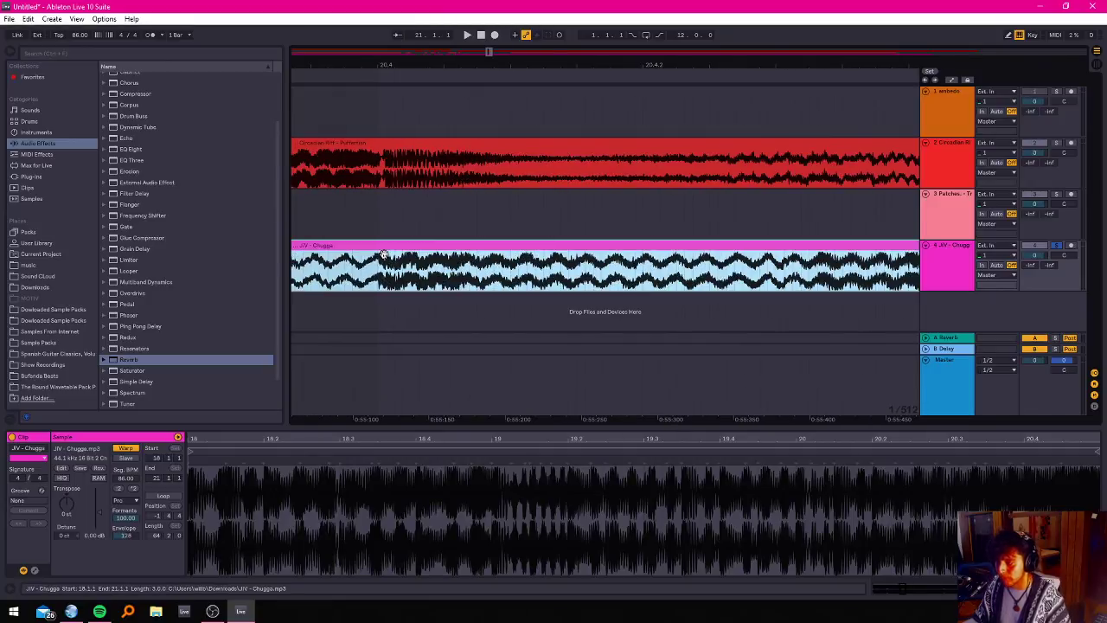
ctrl+scroll(519, 255, down, 3)
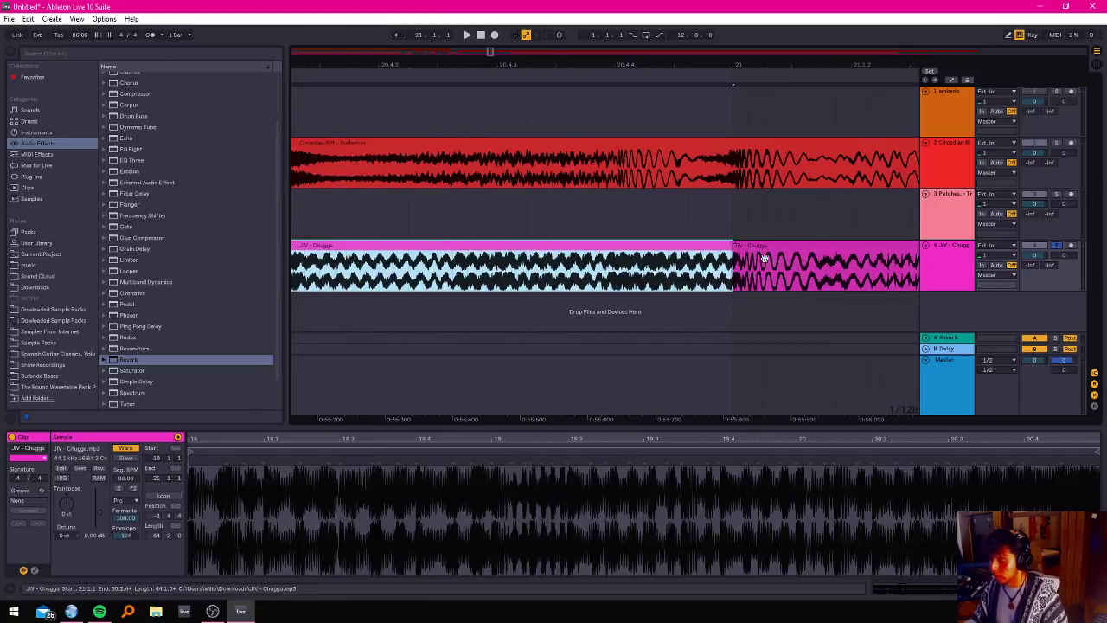
ctrl+scroll(522, 240, down, 2)
ctrl+scroll(521, 239, down, 3)
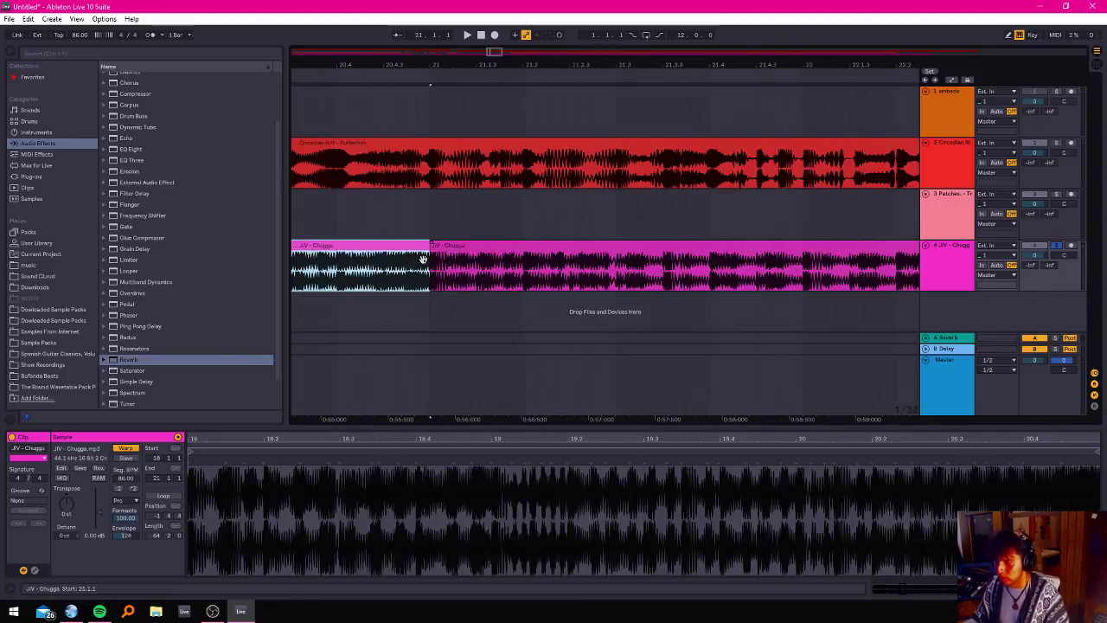
Delete a single 1/64-note slice from the JIV clip starting at 20.4.1.
ctrl+scroll(435, 259, down, 3)
ctrl+scroll(637, 260, down, 4)
ctrl+scroll(618, 256, up, 5)
ctrl+scroll(580, 283, down, 2)
ctrl+scroll(672, 279, up, 5)
ctrl+scroll(643, 292, up, 2)
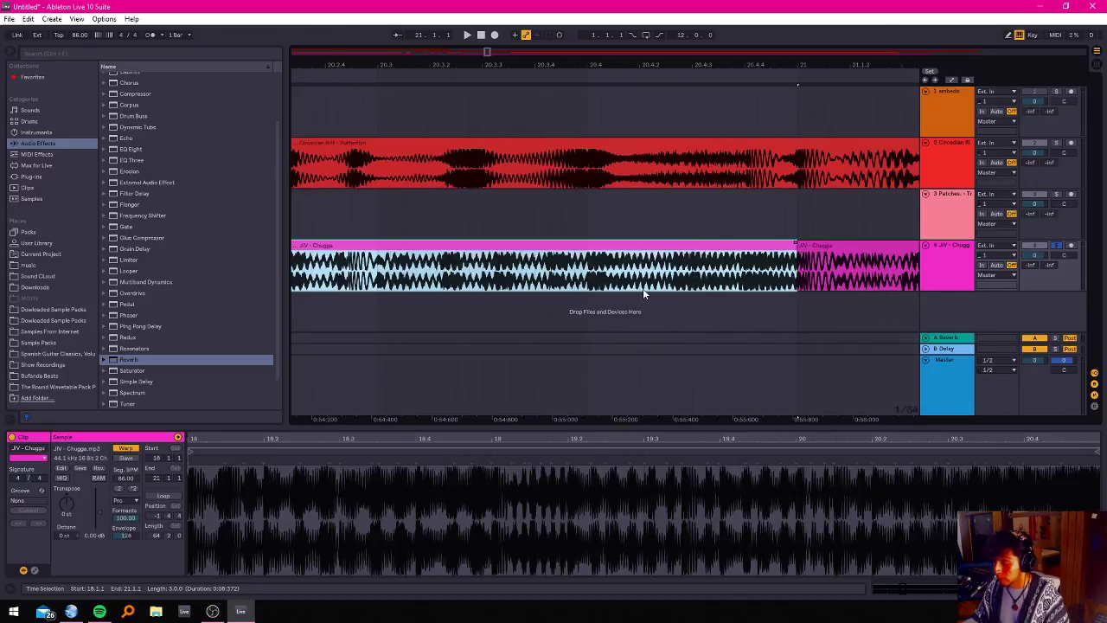
click(591, 275)
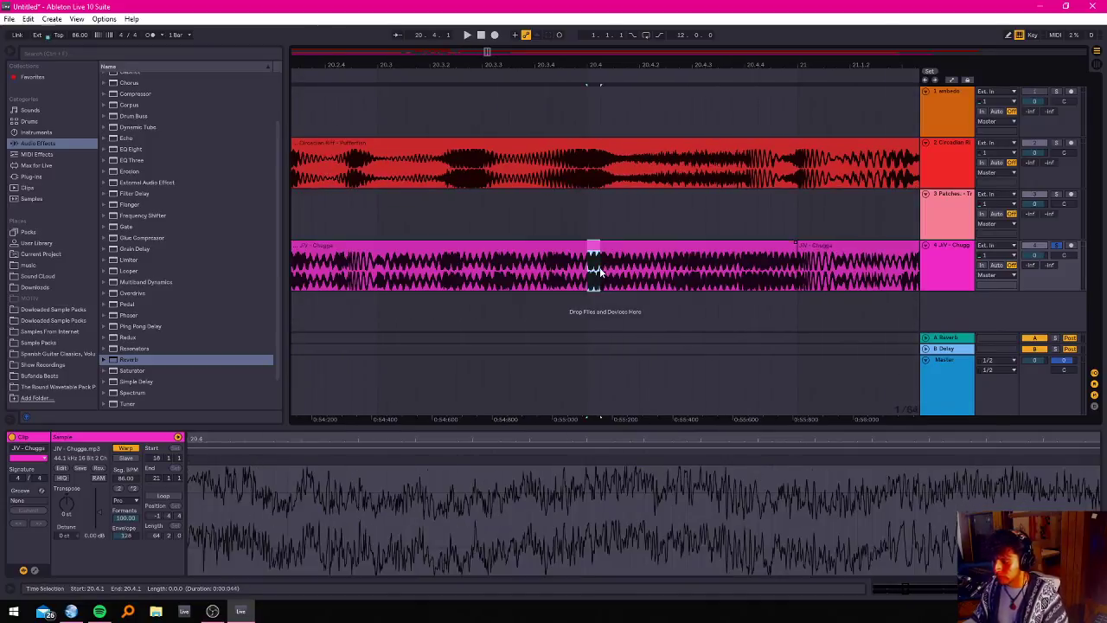
ctrl+scroll(595, 270, down, 2)
ctrl+scroll(597, 275, up, 6)
drag(603, 286, 628, 290)
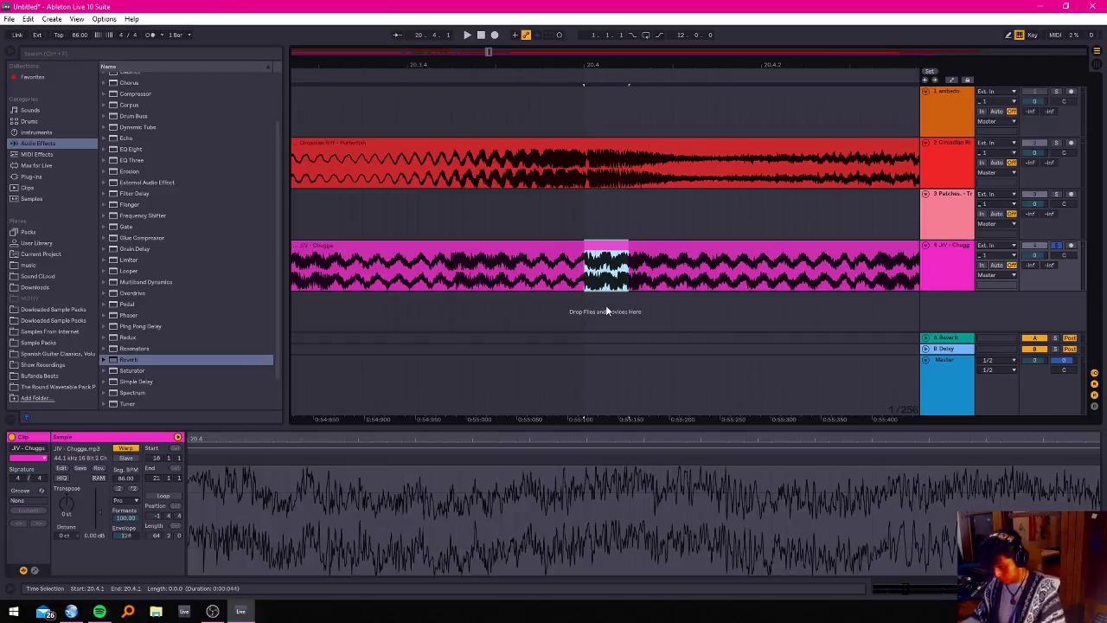
key(Delete)
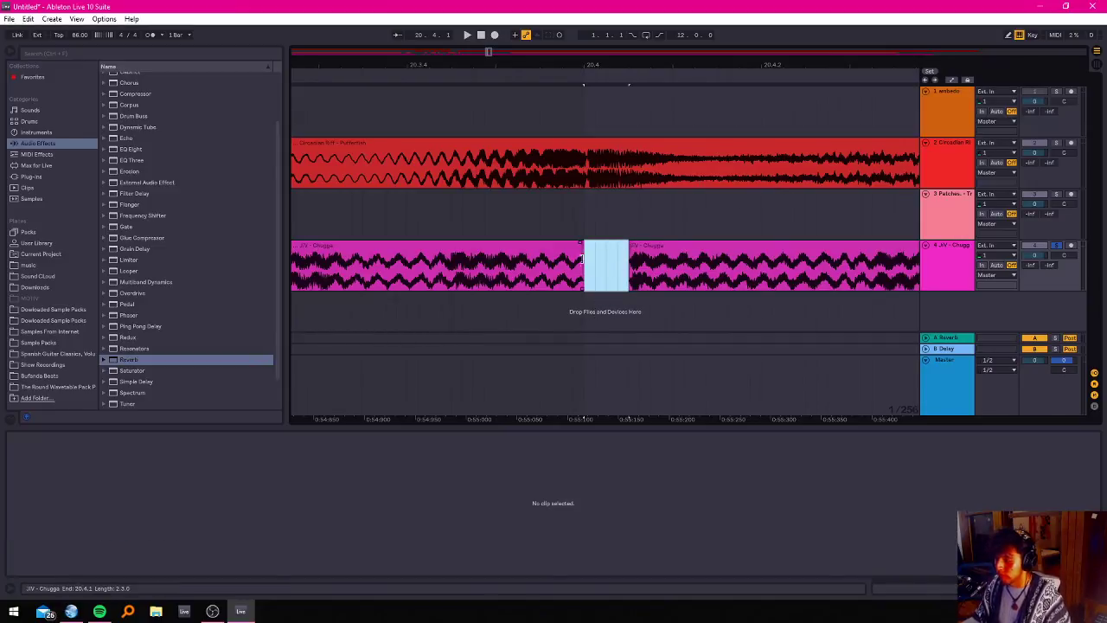
Examine the new JIV gap at 20.4.1 in the context of the surrounding bars.
key(minus)
key(minus)
key(minus)
key(minus)
key(minus)
key(minus)
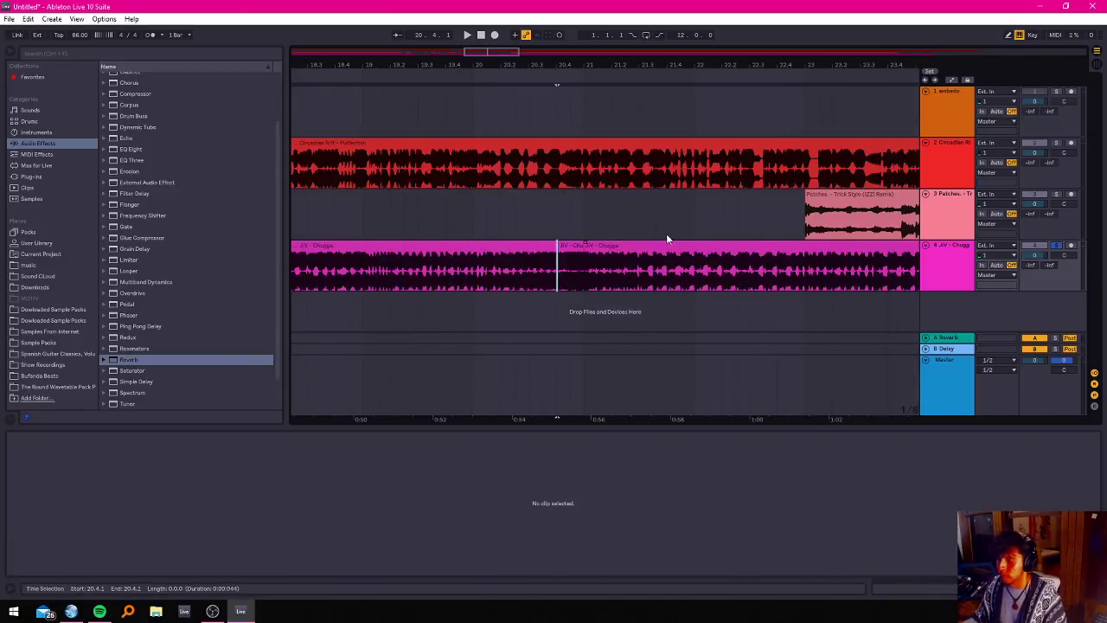
key(plus)
key(plus)
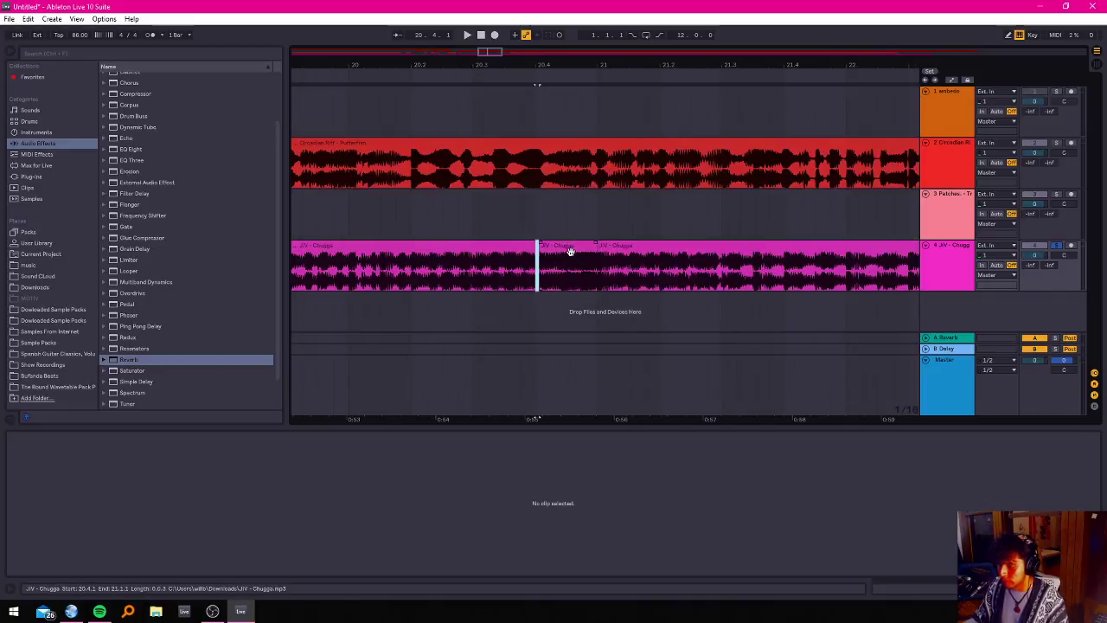
key(plus)
Split off and delete a 1/64-note slice of the JIV clip midway between 20.4.1 and 20.4.2.
click(501, 278)
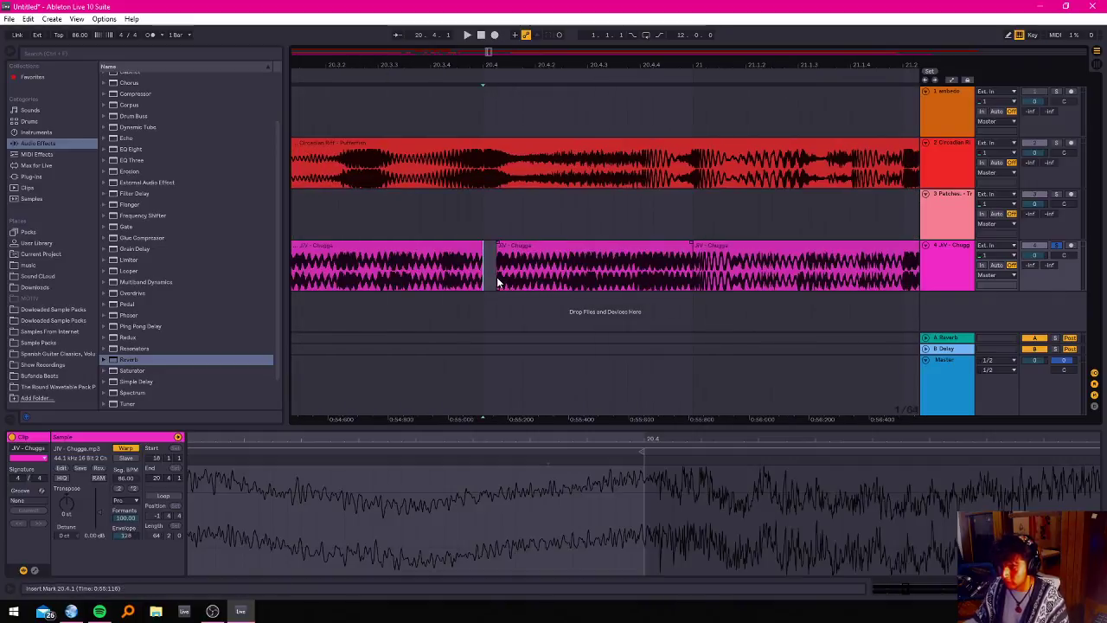
key(plus)
key(plus)
drag(439, 272, 498, 284)
key(Right)
key(Right)
key(Right)
key(Right)
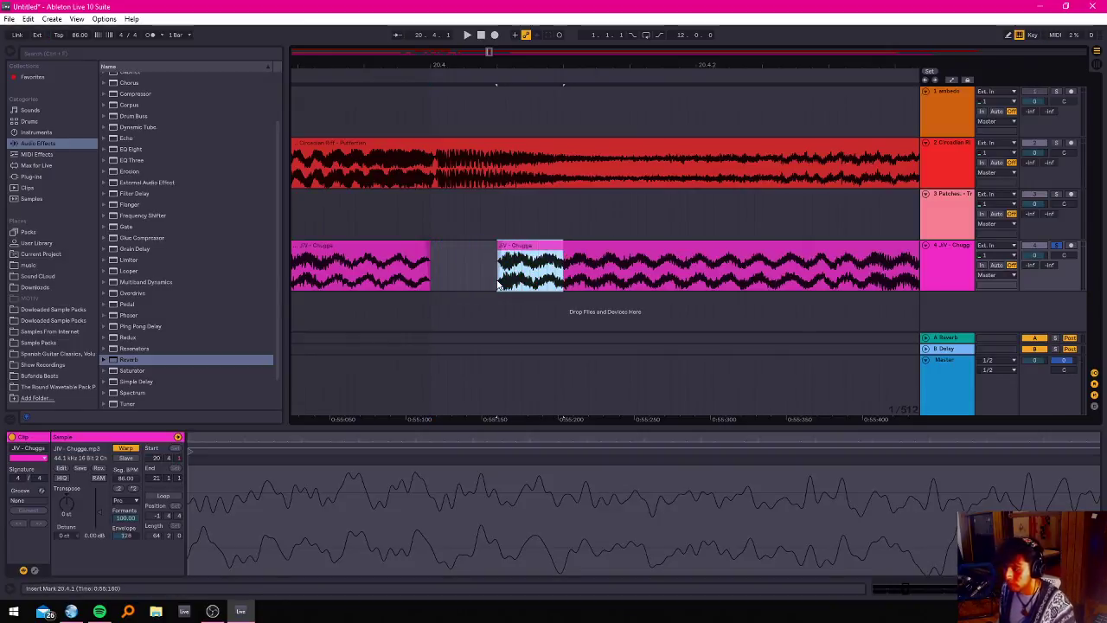
key(Right)
key(Down)
key(Up)
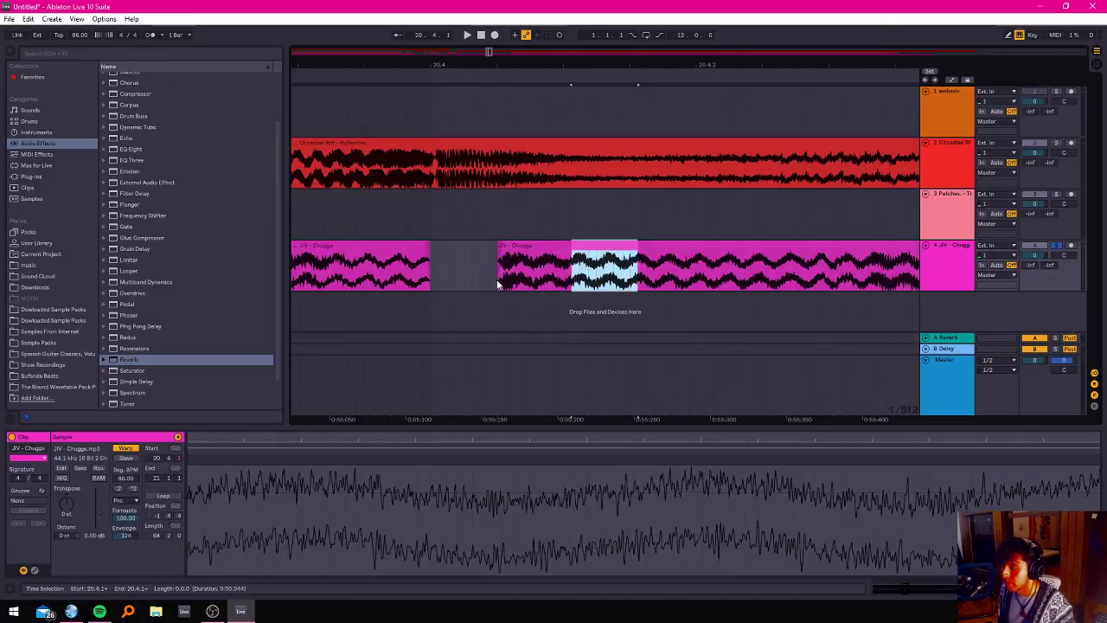
key(ctrl+e)
key(Left)
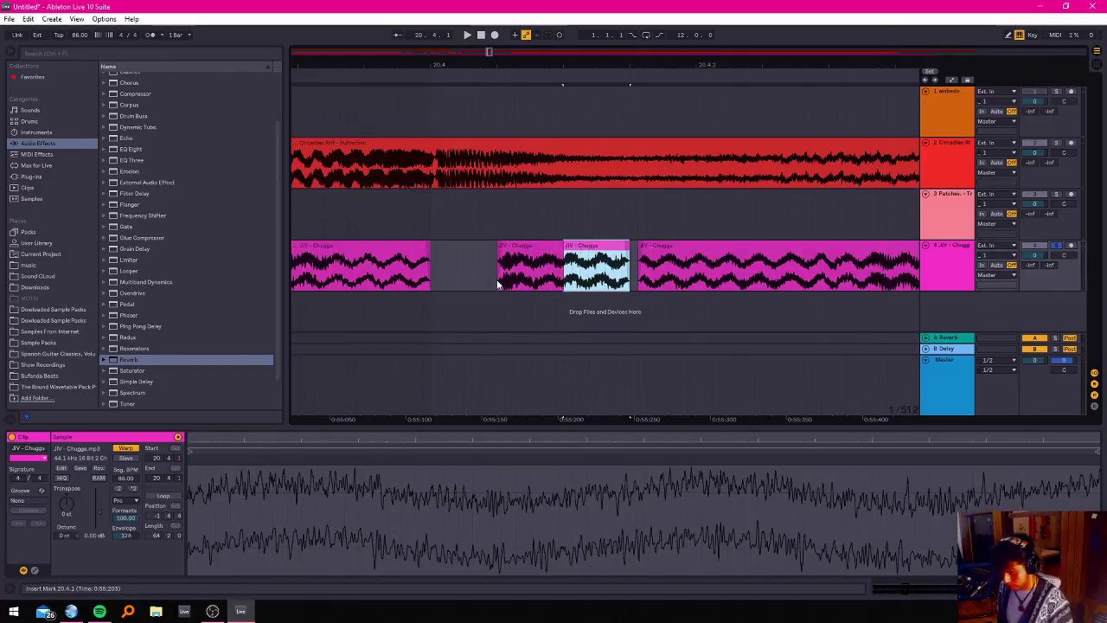
key(Right)
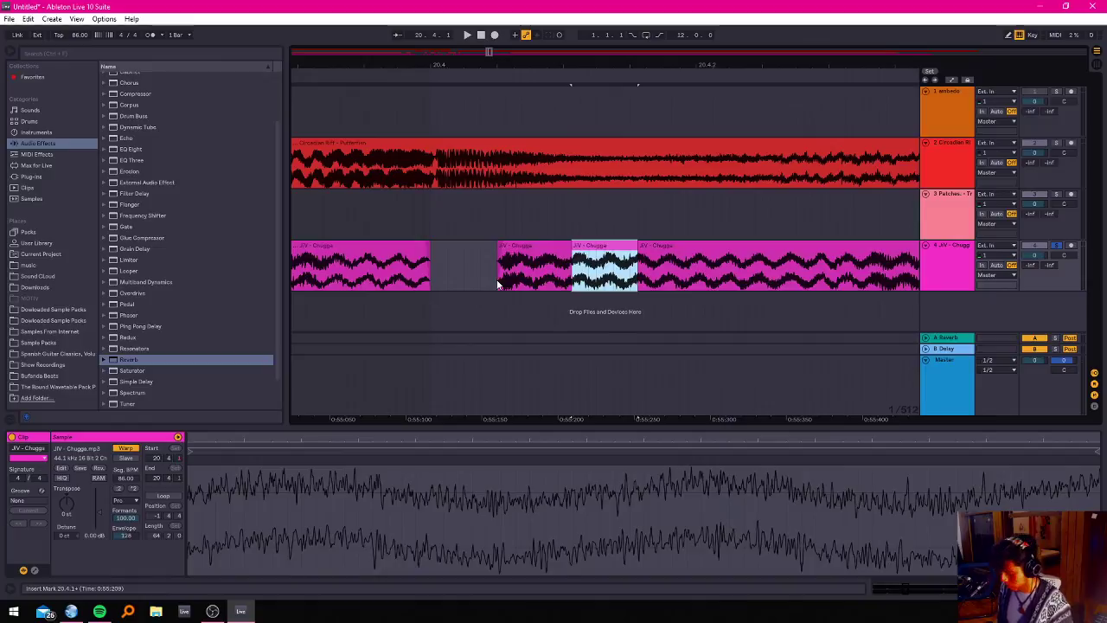
key(Delete)
Delete a 1/64-note slice of the JIV clip starting at 20.4.2.
key(Right)
key(Right)
key(Right)
key(Right)
key(Right)
key(Right)
key(Right)
key(Right)
key(Right)
key(Right)
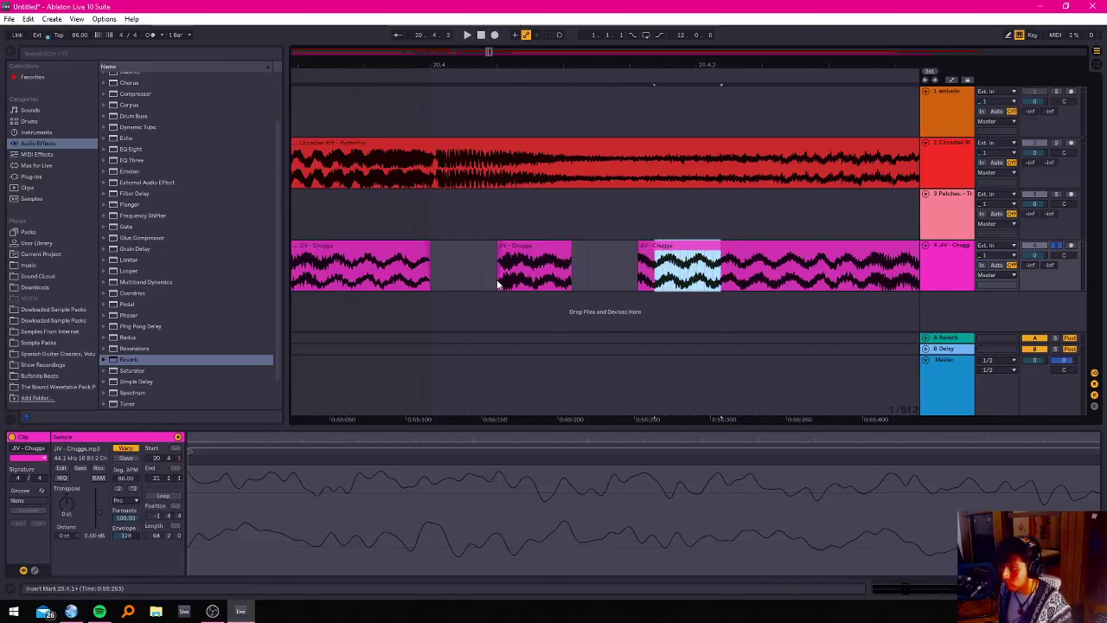
key(Right)
key(Right)
key(Right)
key(Right)
key(Right)
key(Right)
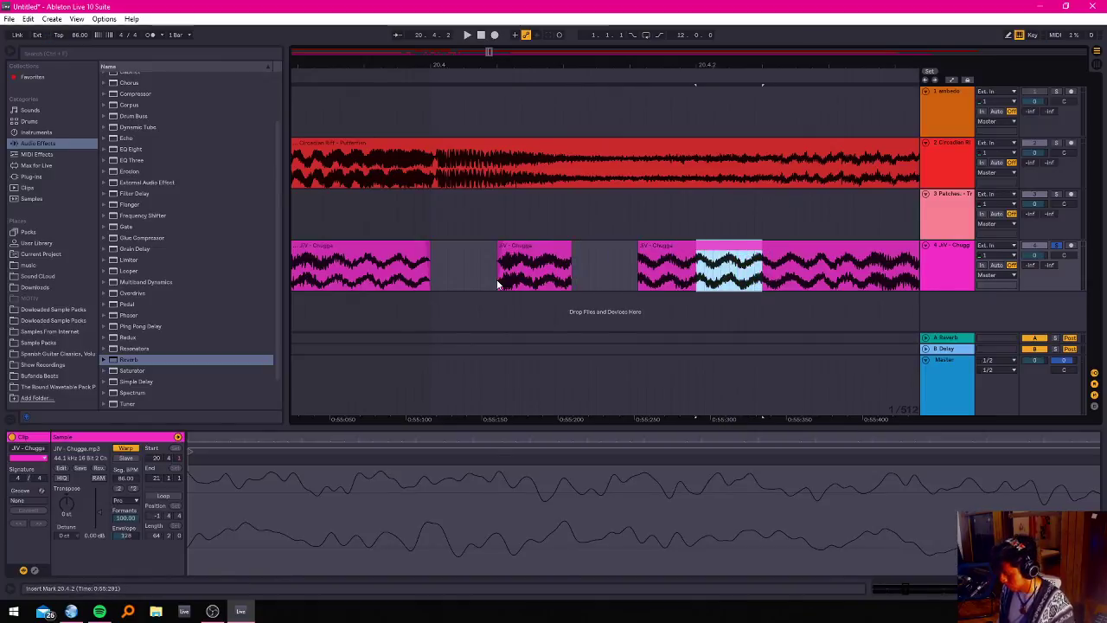
key(Delete)
Delete a 1/64-note slice of the JIV clip midway between 20.4.2 and 20.4.3.
key(Right)
key(Right)
key(Right)
key(Right)
key(Right)
key(Right)
key(Right)
key(Right)
key(Right)
key(Right)
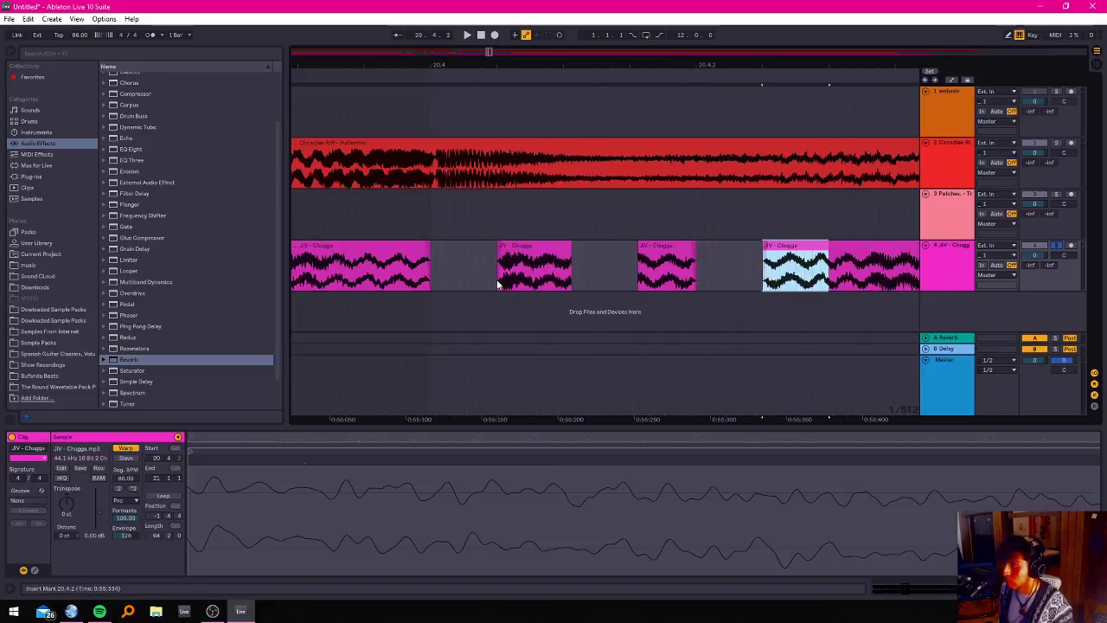
key(Right)
key(Right)
key(Right)
key(Right)
key(Right)
key(Right)
key(Right)
key(Right)
key(Right)
key(Right)
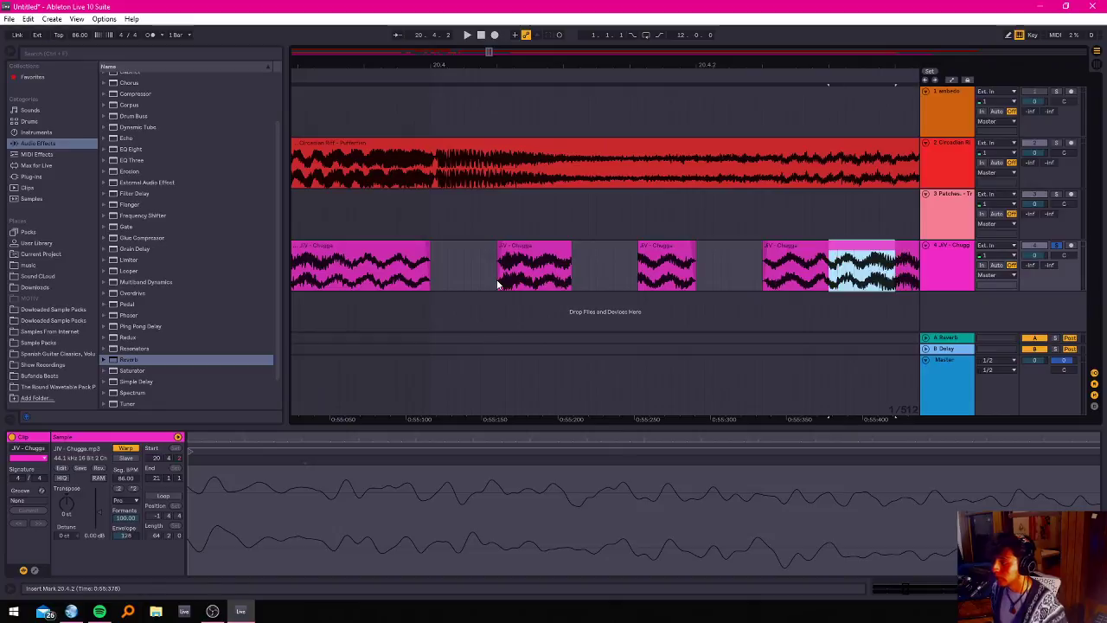
key(Delete)
Delete a 1/64-note slice of the JIV clip starting at 20.4.3.
key(Right)
key(Right)
key(Right)
key(Right)
key(Right)
key(Right)
key(Right)
key(Right)
key(Right)
key(Right)
key(Right)
key(Right)
key(Right)
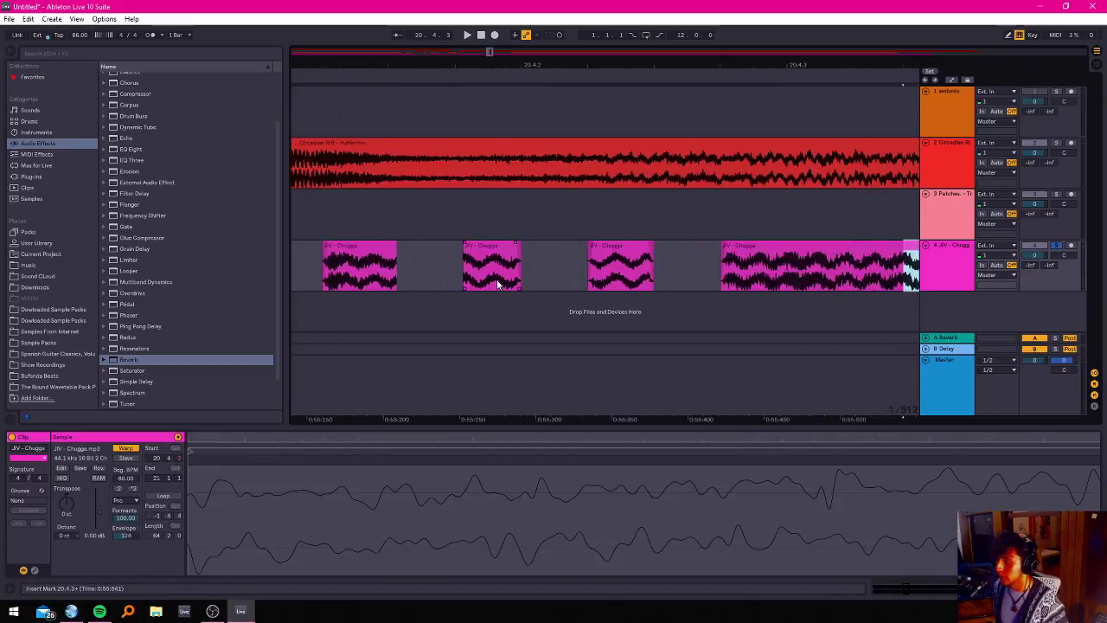
key(Left)
key(Left)
key(Left)
key(Left)
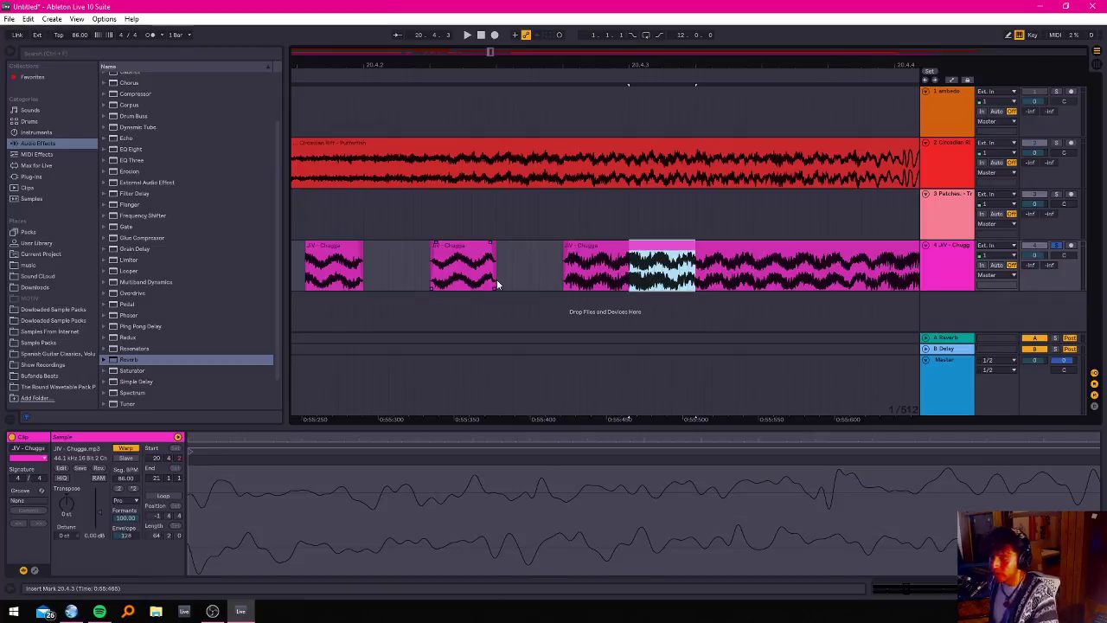
key(Delete)
Delete two more 1/64-note slices of the JIV clip, one midway between 20.4.3 and 20.4.4 and one at 20.4.4.
key(Right)
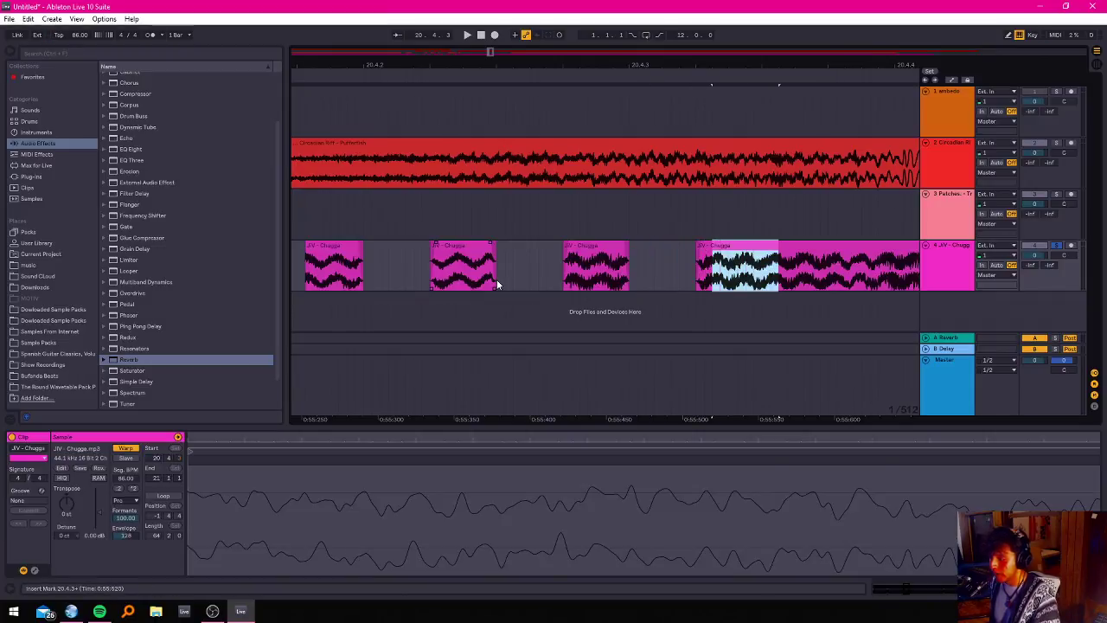
key(Right)
key(Delete)
key(Right)
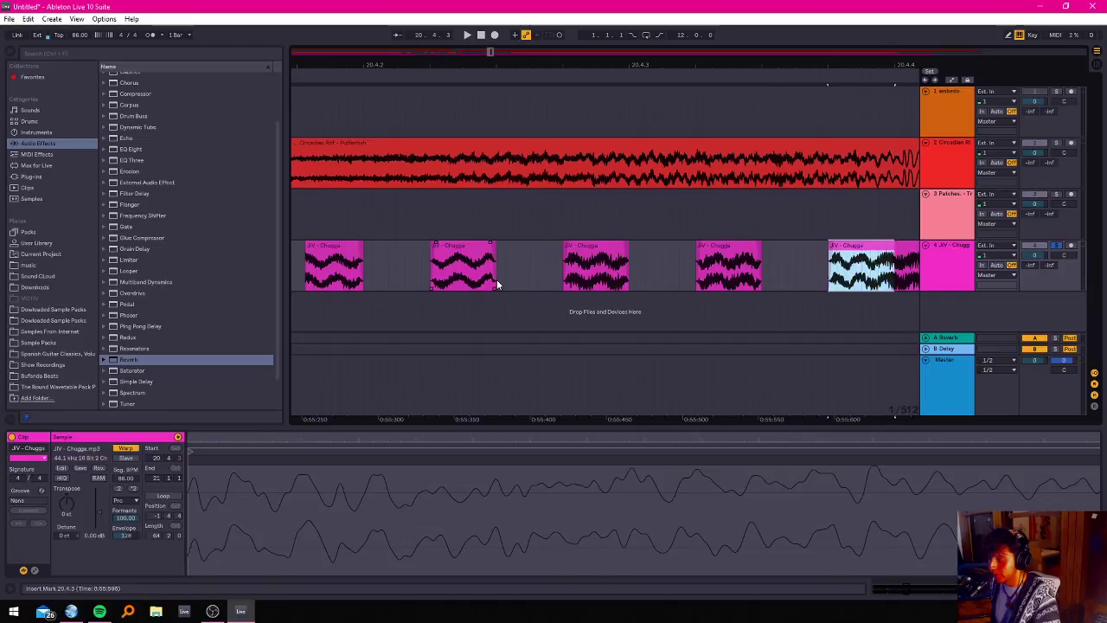
key(Right)
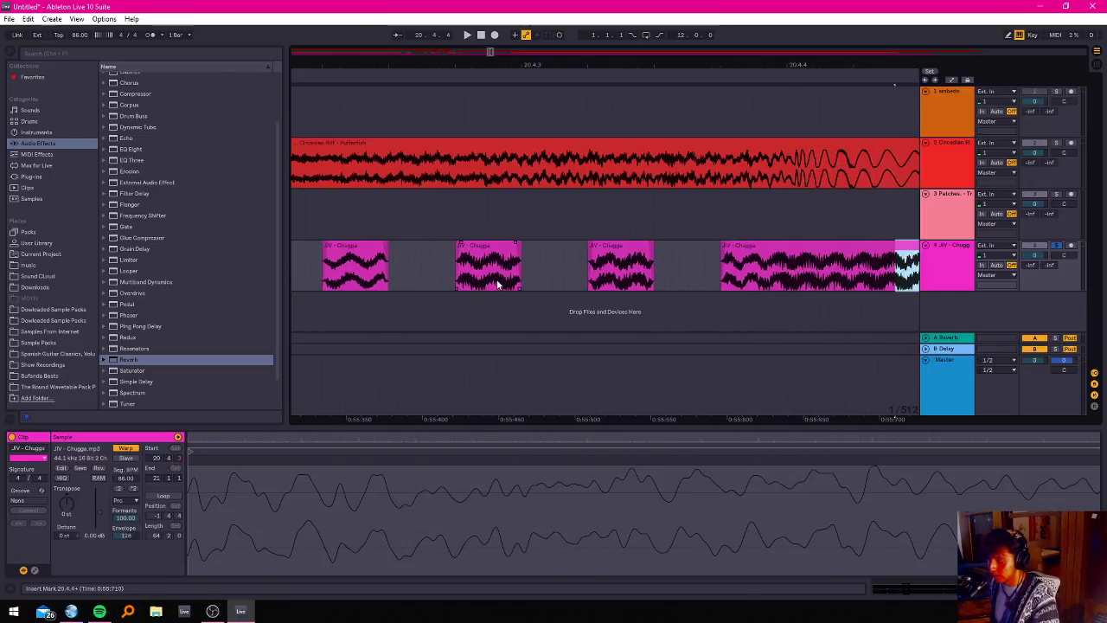
key(Left)
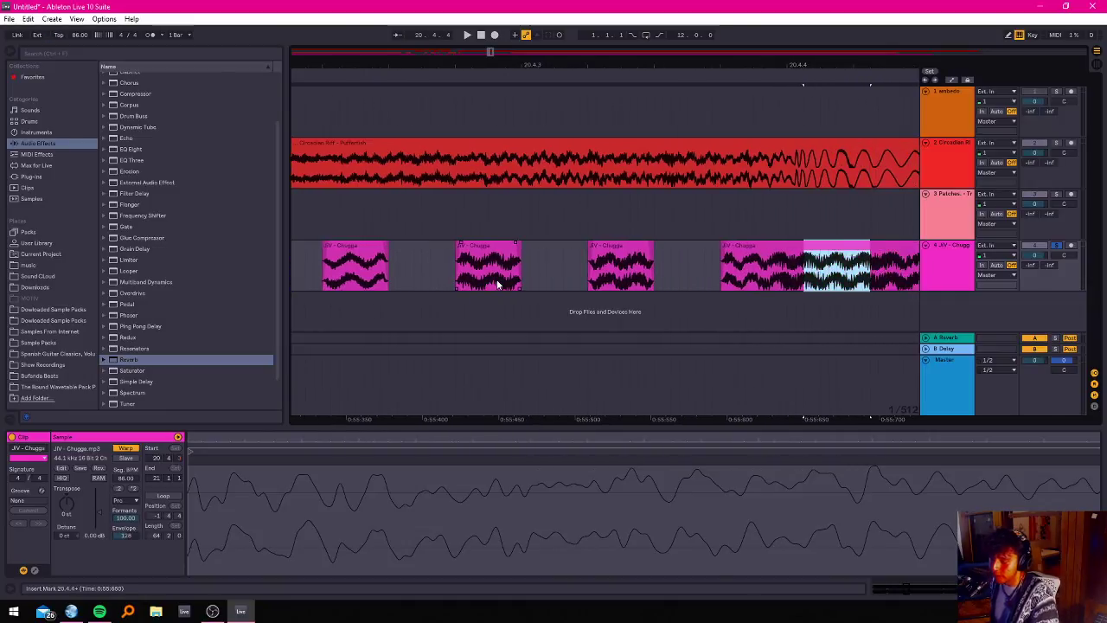
key(Right)
key(Right)
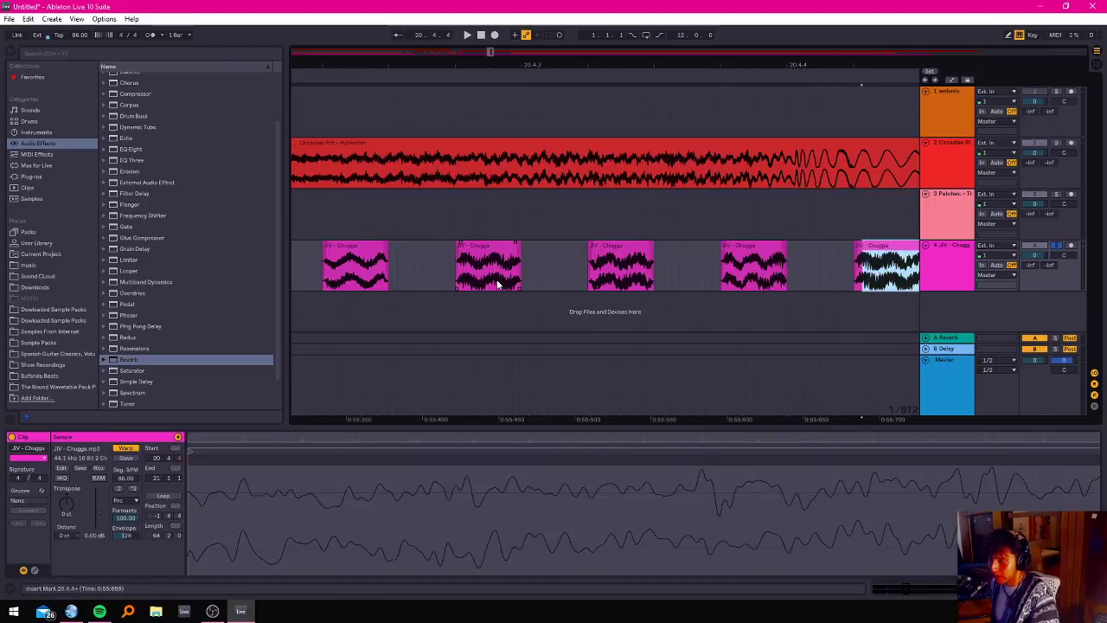
Delete a 1/64-note slice of the JIV clip midway between 20.4.4 and 21.1.1.
key(Left)
key(Left)
key(Left)
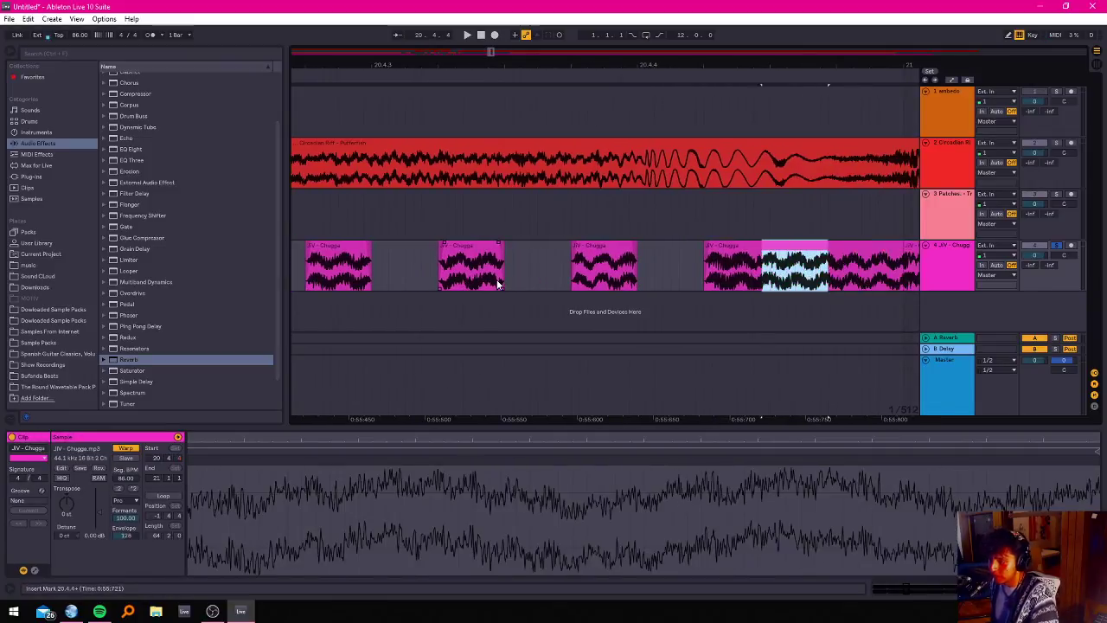
key(Delete)
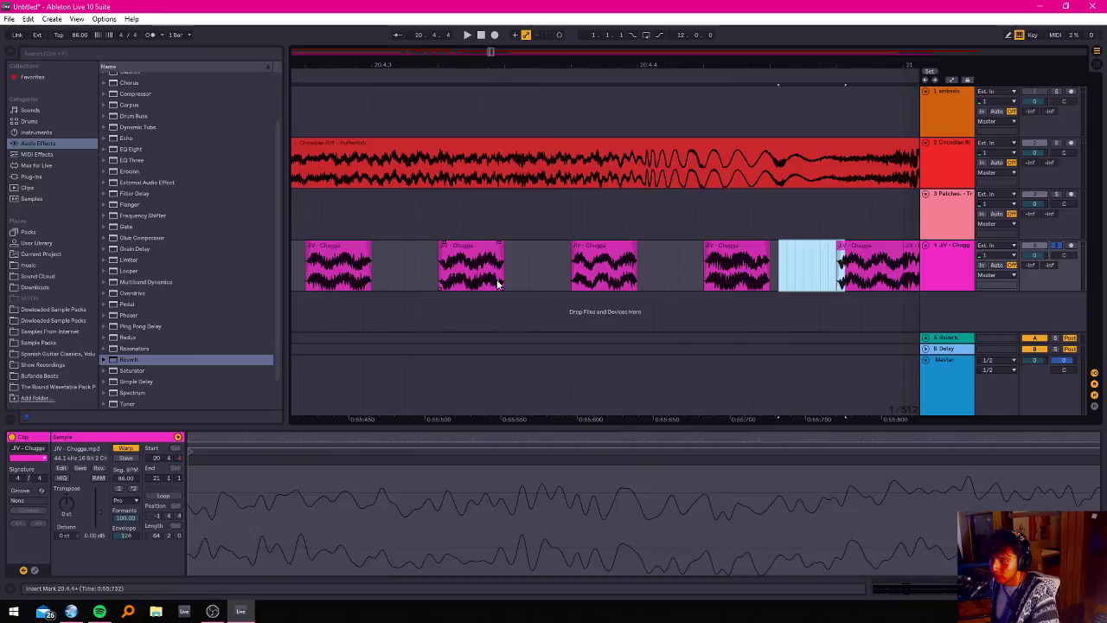
key(Right)
key(Left)
key(Left)
key(Left)
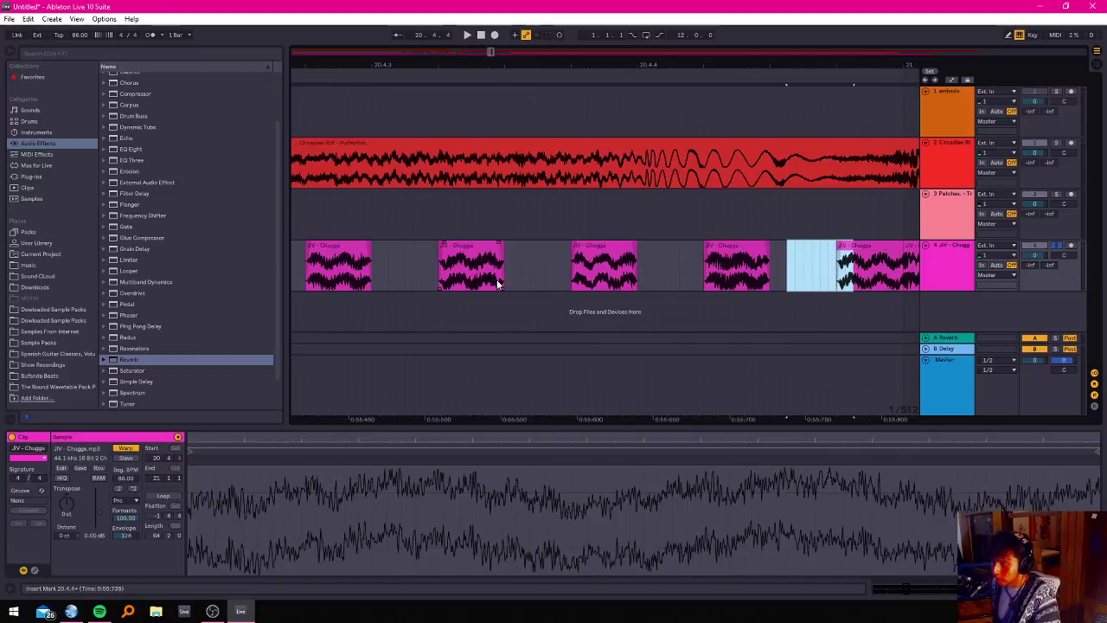
key(Right)
key(Right)
key(Right)
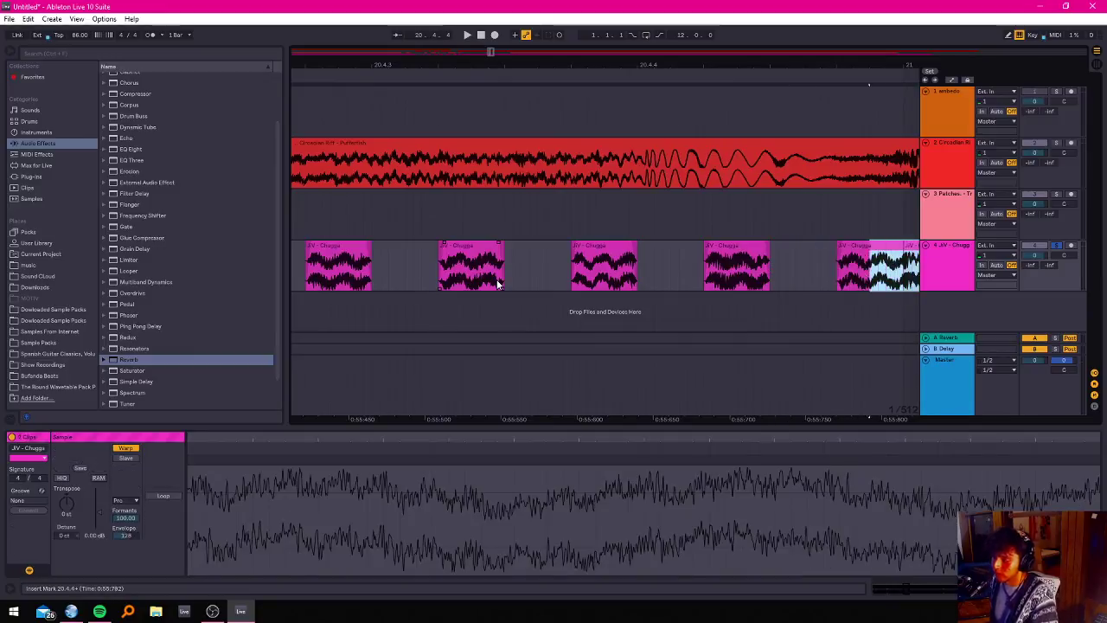
Play the JIV stutter from about 20.3.2 into bar 21 twice to judge how it sounds.
key(minus)
key(minus)
key(minus)
key(minus)
key(minus)
click(415, 245)
key(space)
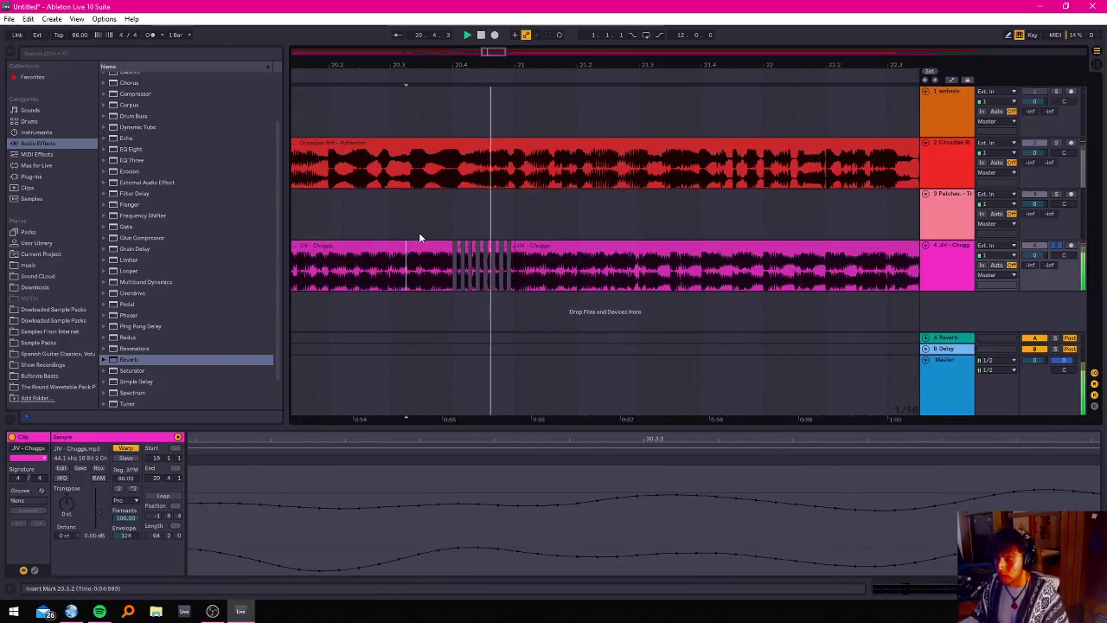
key(plus)
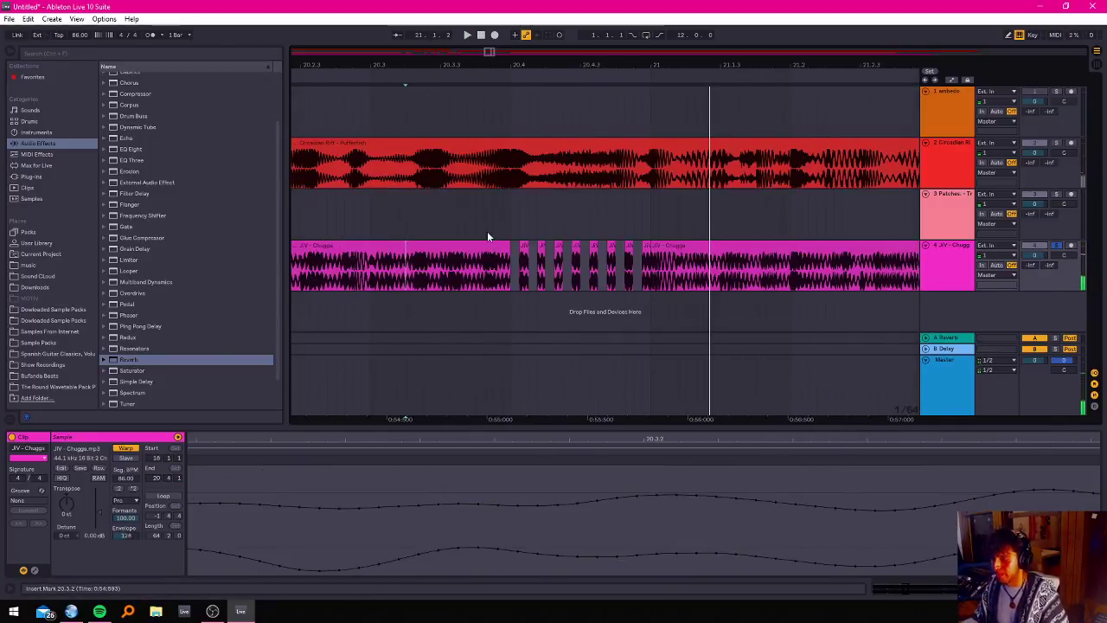
click(385, 248)
key(space)
key(plus)
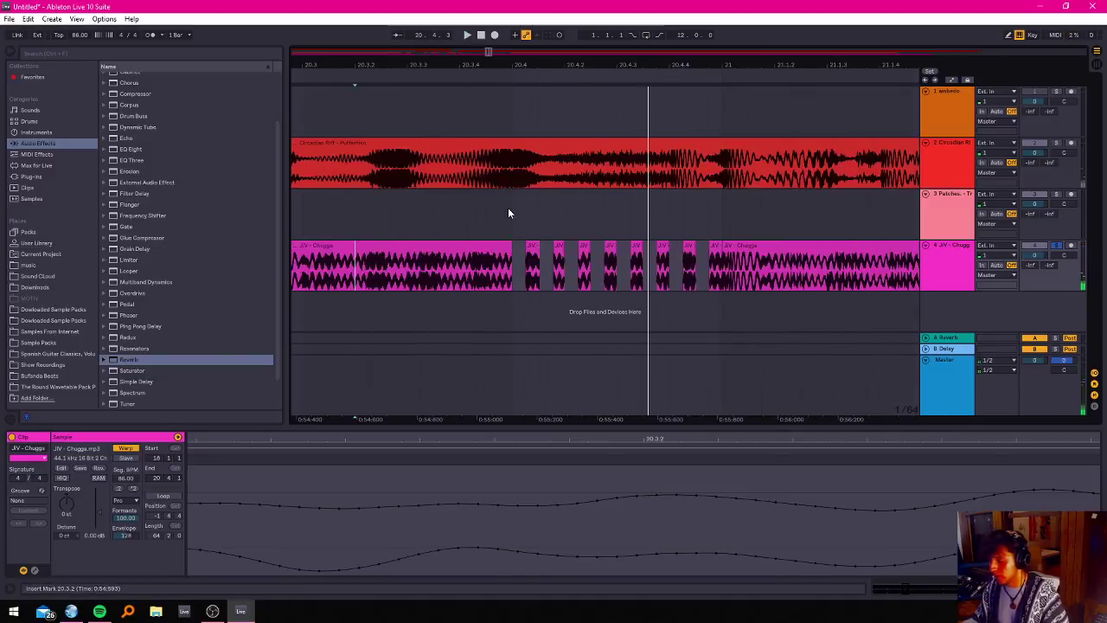
Extend the start of the first short JIV slice back to 20.4.1 to close the first gap.
key(plus)
click(545, 245)
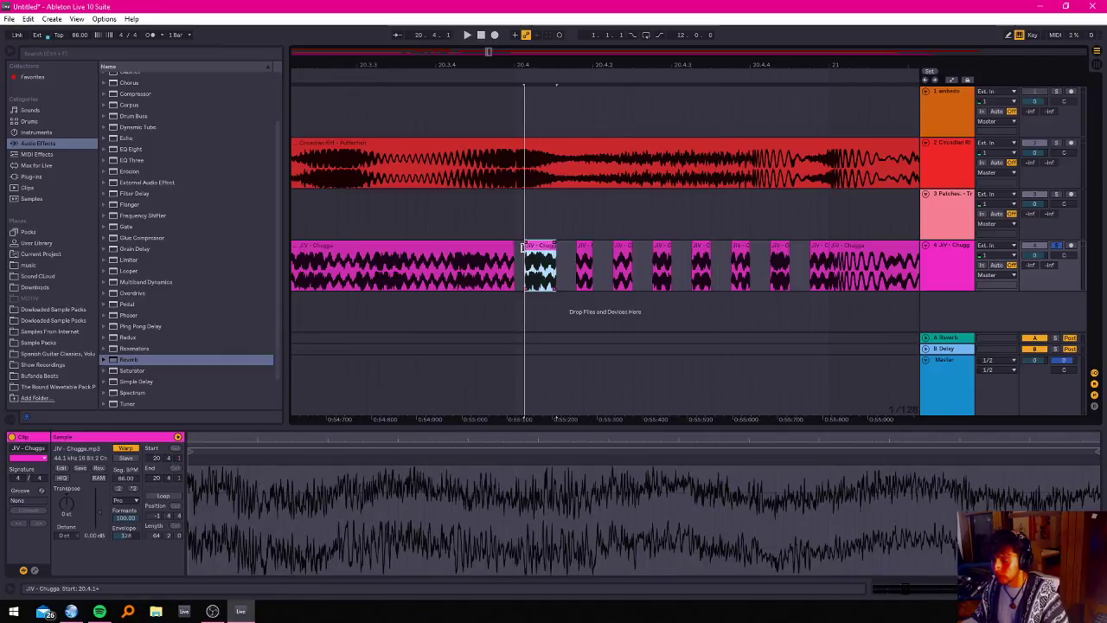
drag(522, 246, 514, 246)
click(529, 247)
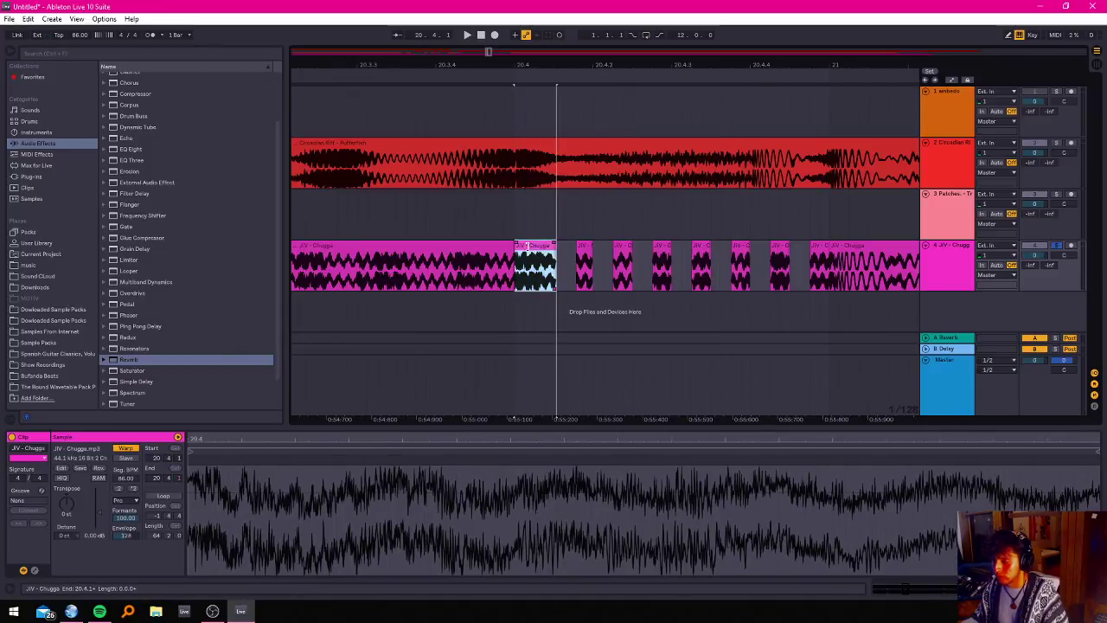
key(plus)
key(plus)
key(plus)
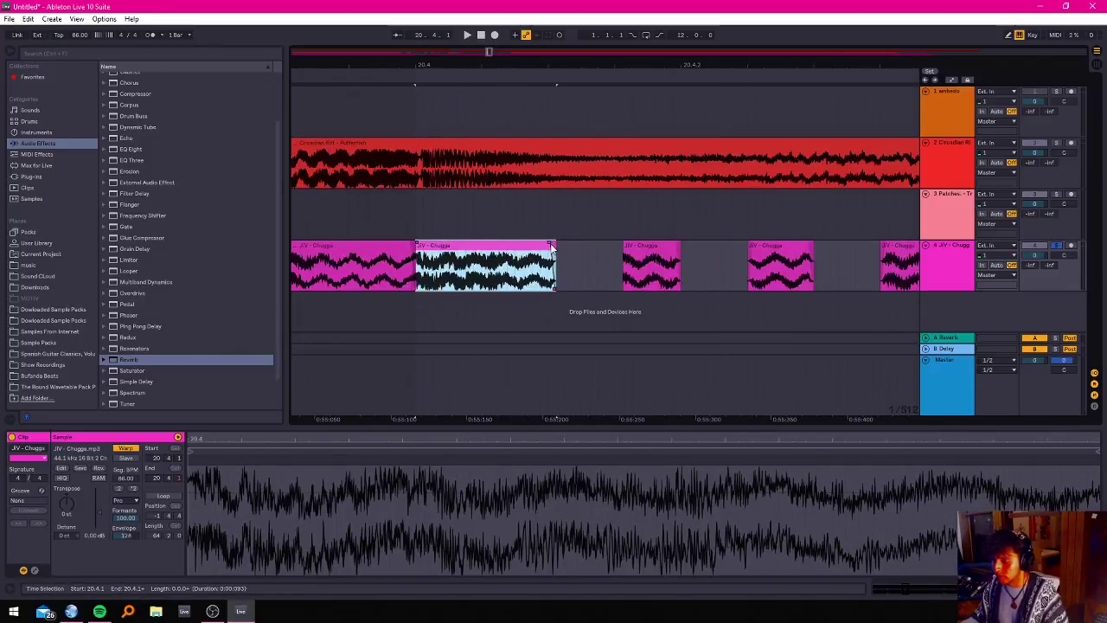
Show the automation lanes and play the JIV stutter from shortly before 20.4.1.
click(1077, 96)
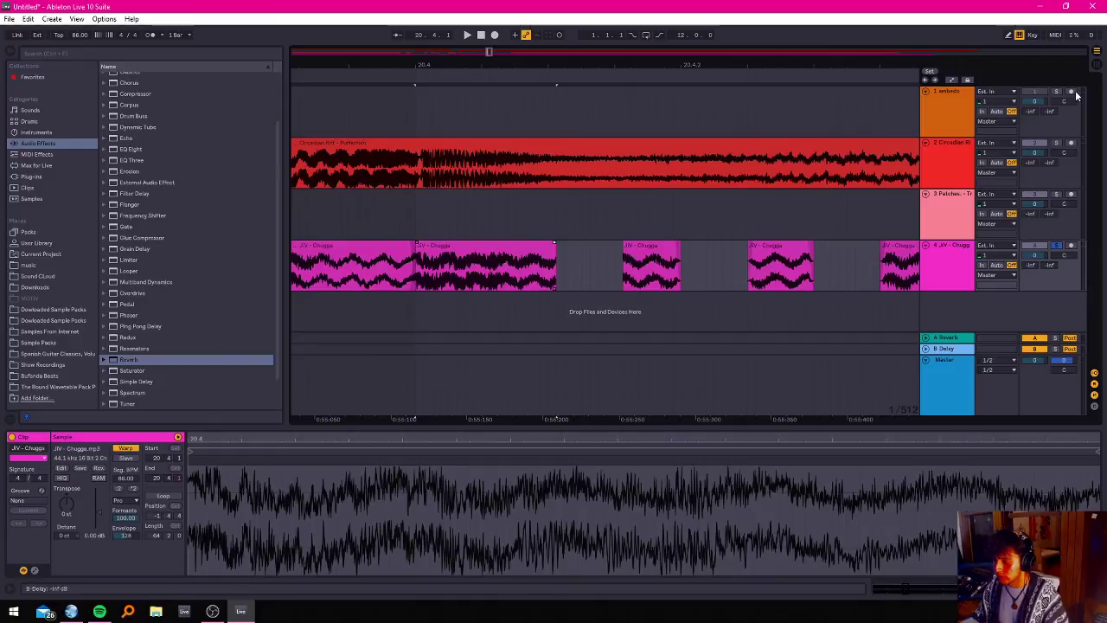
click(952, 80)
click(489, 245)
mouse_move(556, 251)
mouse_down()
mouse_move(591, 252)
mouse_move(556, 252)
mouse_up()
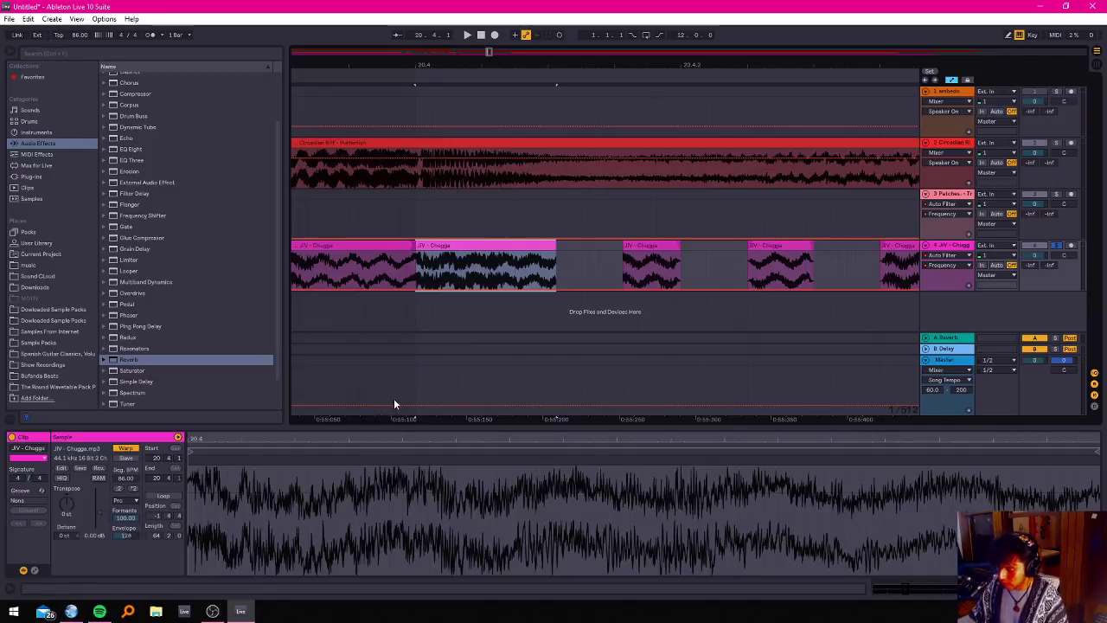
scroll(474, 241, down, 1)
scroll(473, 244, up, 1)
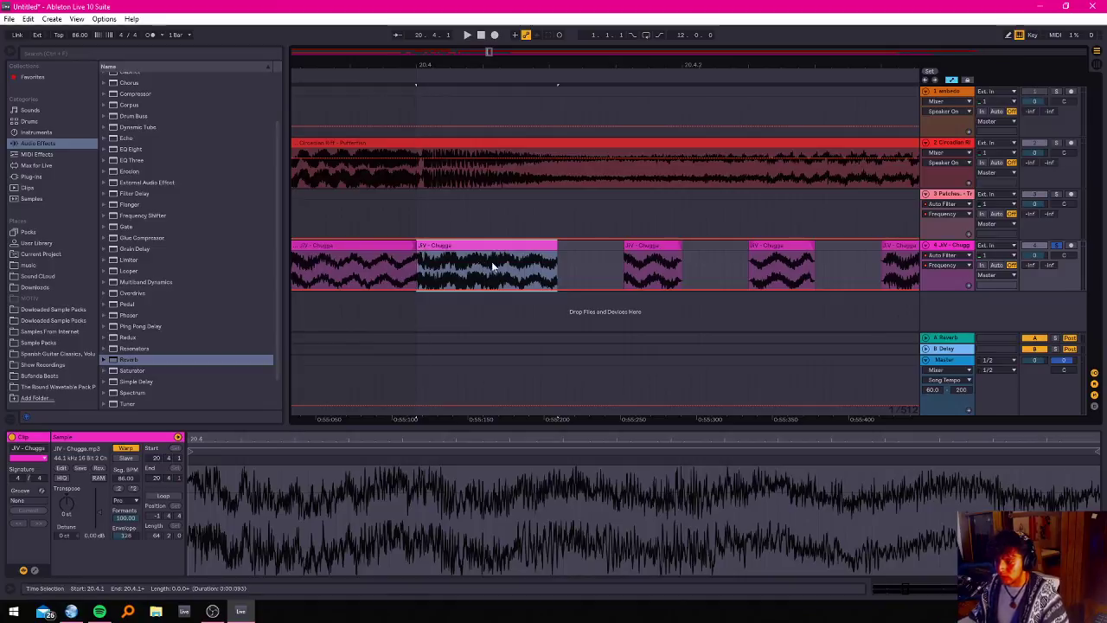
scroll(406, 247, down, 2)
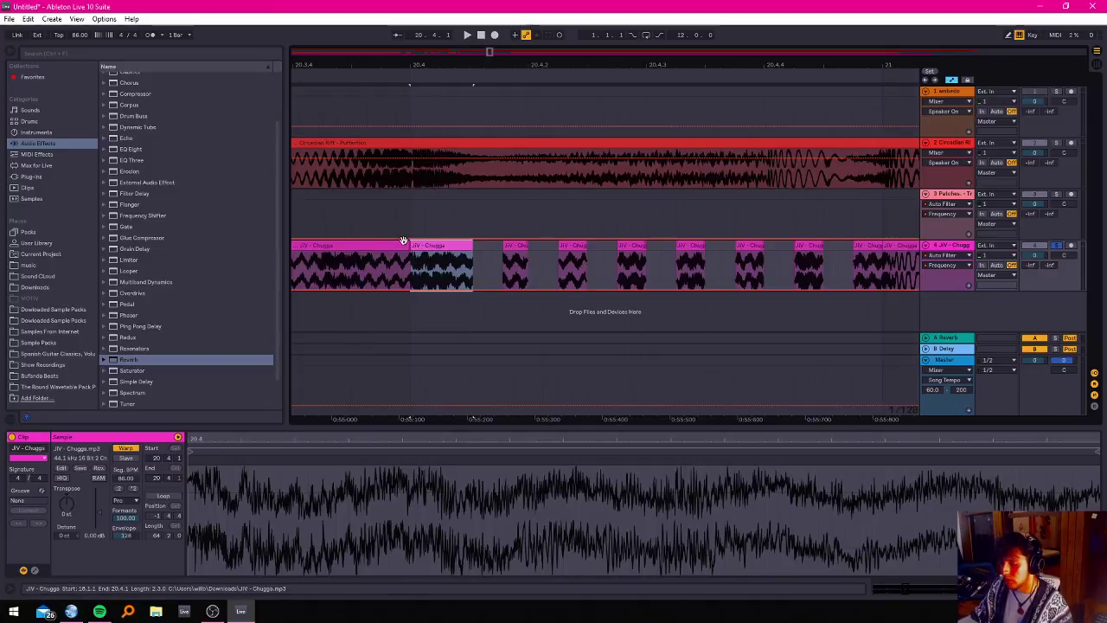
click(320, 261)
key(space)
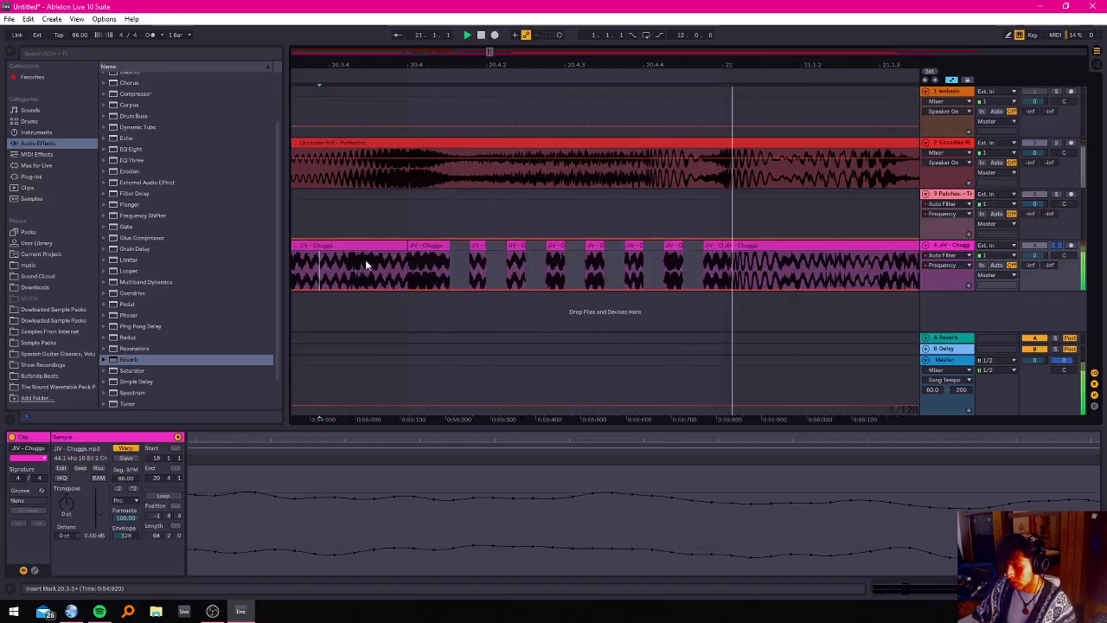
Delete the JIV slice starting at 20.4.1 and extend the long JIV clip's end to 21.1.1 over the remaining slices.
click(444, 248)
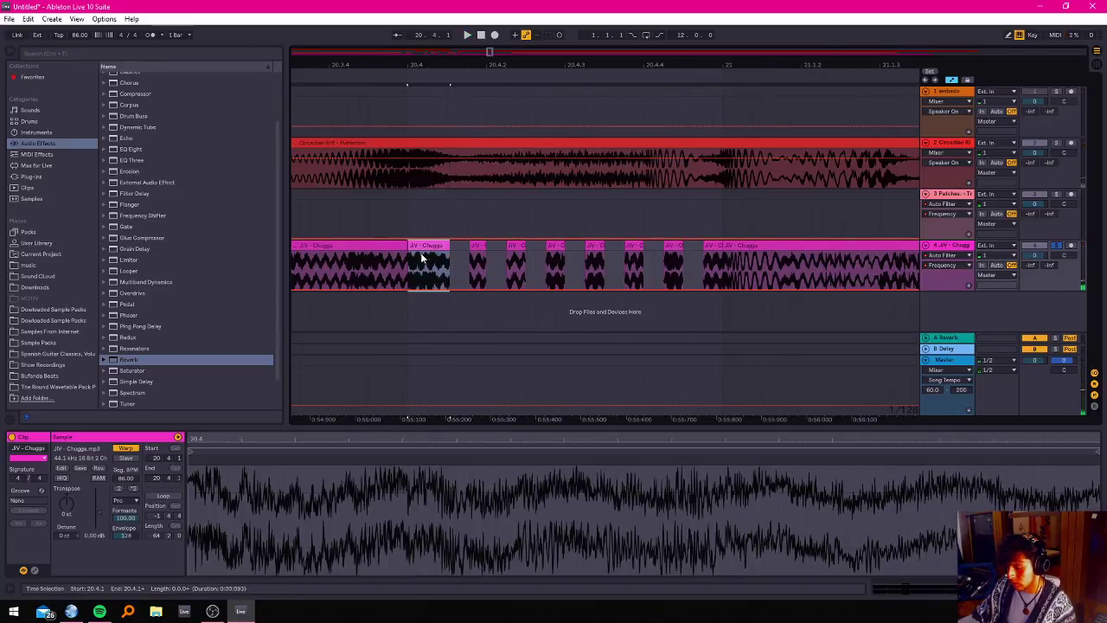
key(Delete)
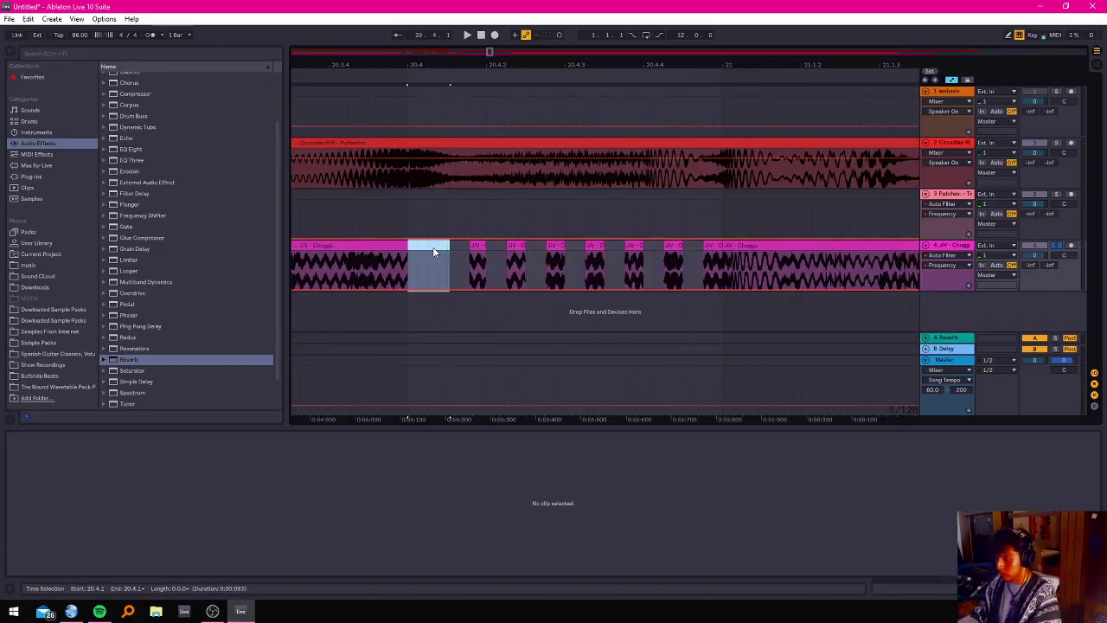
drag(406, 260, 722, 294)
Play the continuous JIV passage into bar 21 and check it against the following bars.
click(356, 255)
key(space)
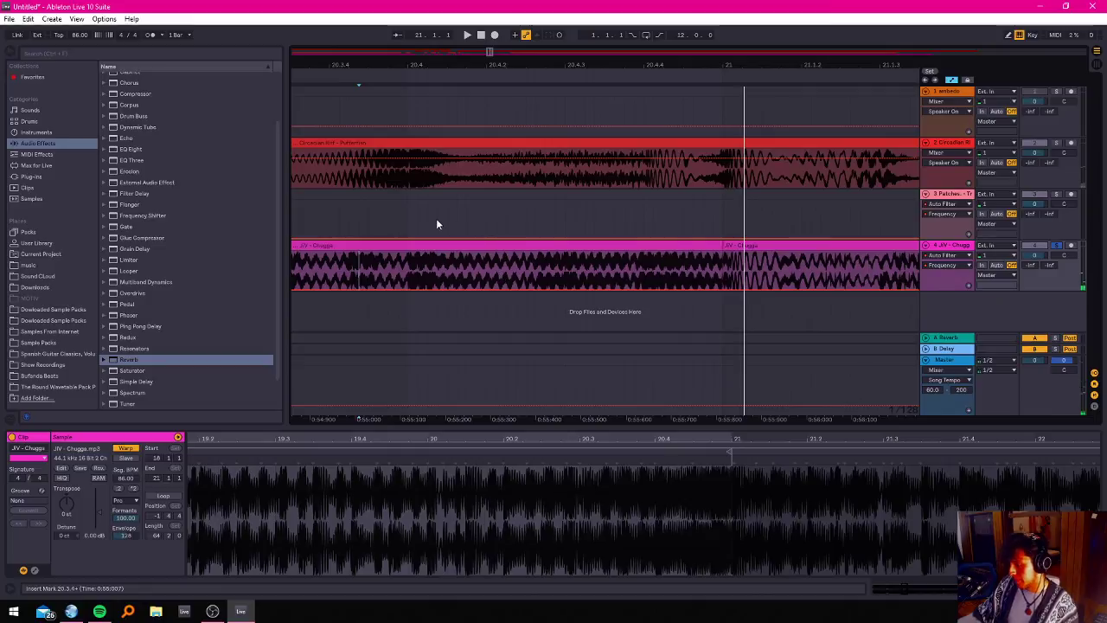
key(minus)
key(minus)
key(minus)
key(minus)
key(minus)
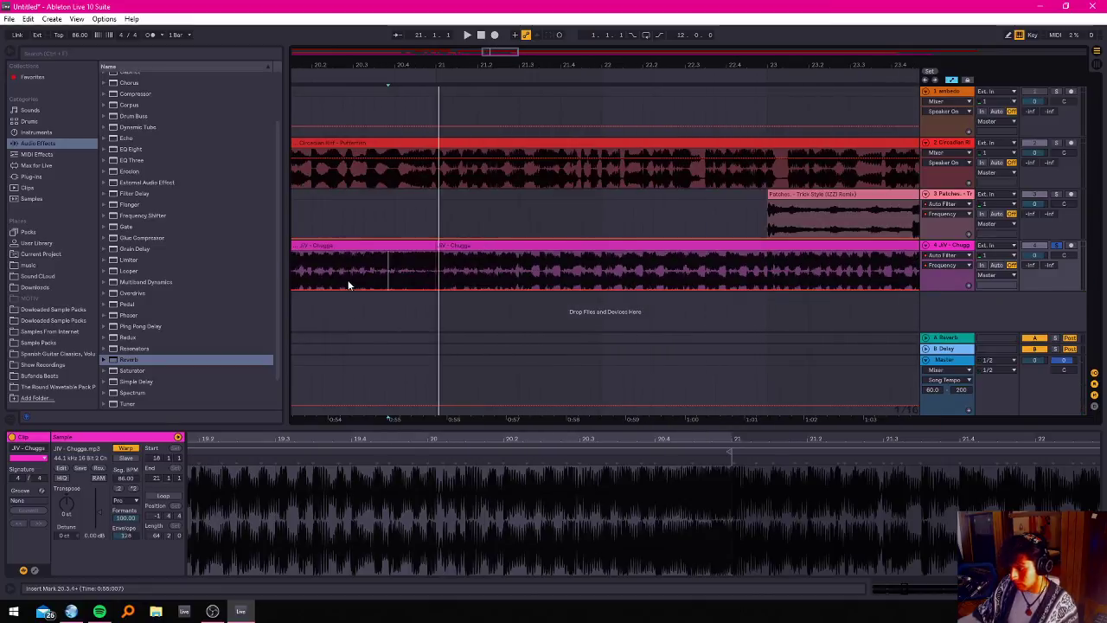
Play the JIV passage from about 20.2.3 into bar 21 and inspect the waveform around 20.4.4.
click(336, 270)
key(space)
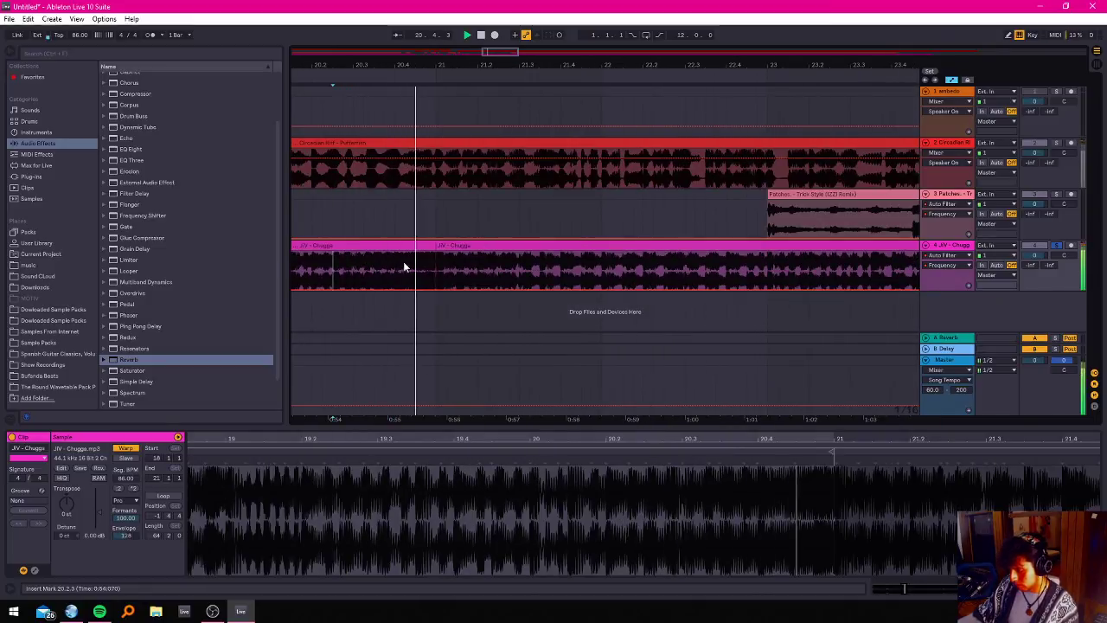
key(plus)
key(plus)
key(plus)
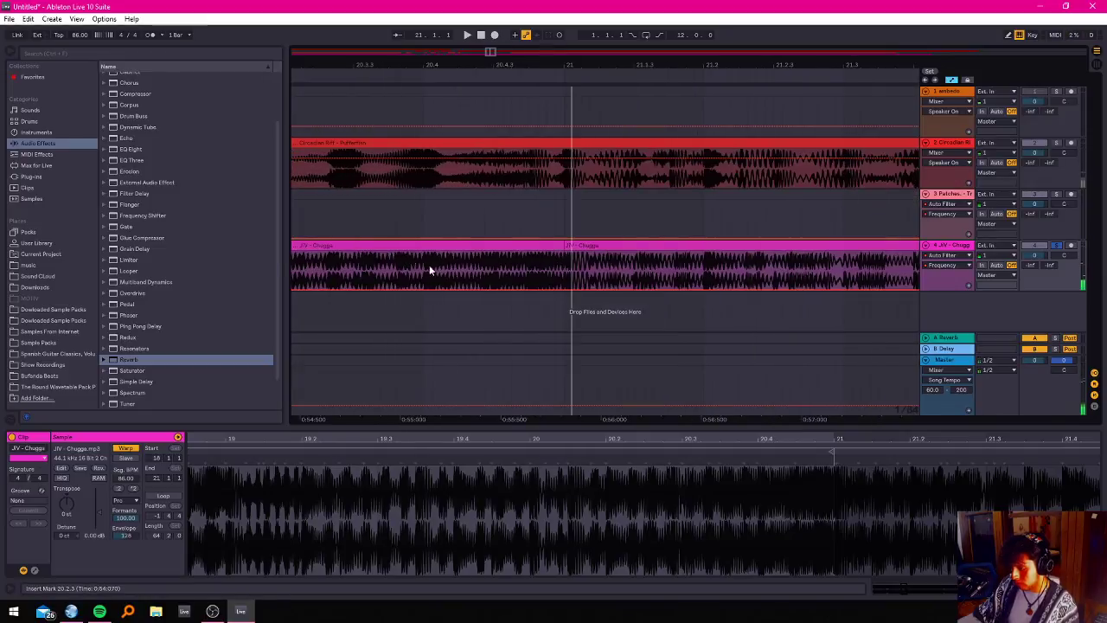
key(plus)
Cut four short, evenly spaced gaps into the JIV clip from 20.4.4 to just before 21.1.1.
click(565, 276)
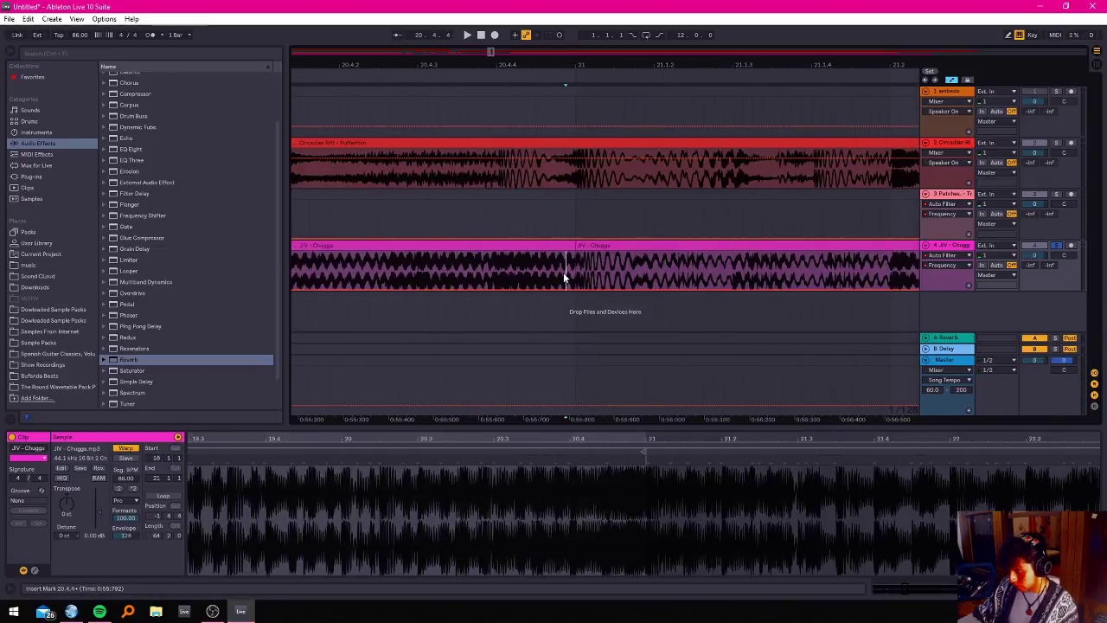
drag(497, 275, 506, 288)
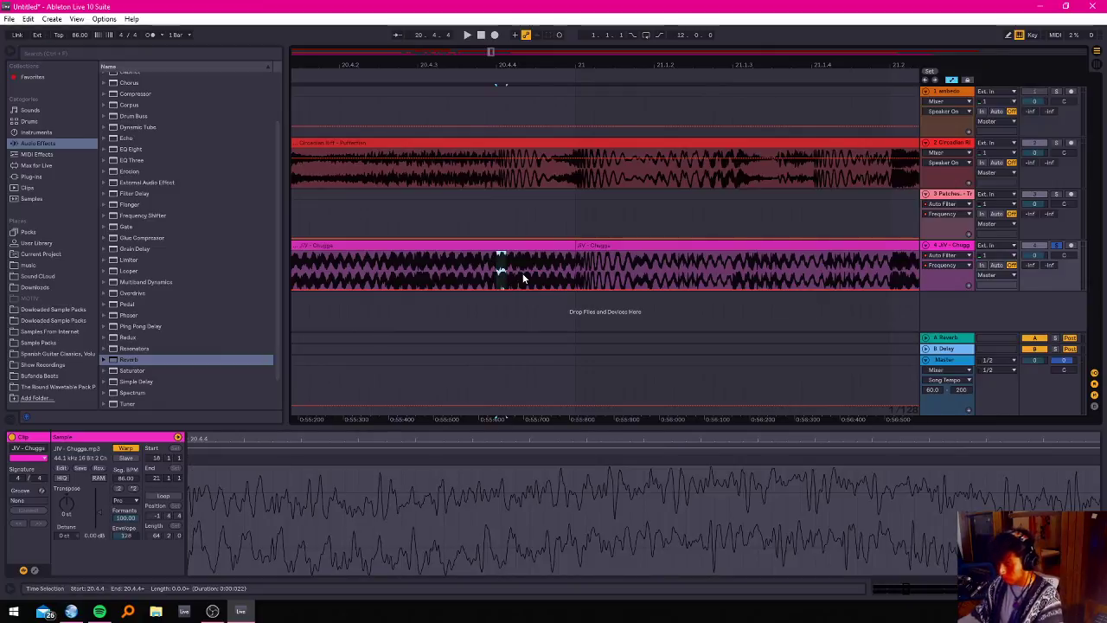
key(Delete)
drag(526, 274, 563, 243)
key(Delete)
key(Delete)
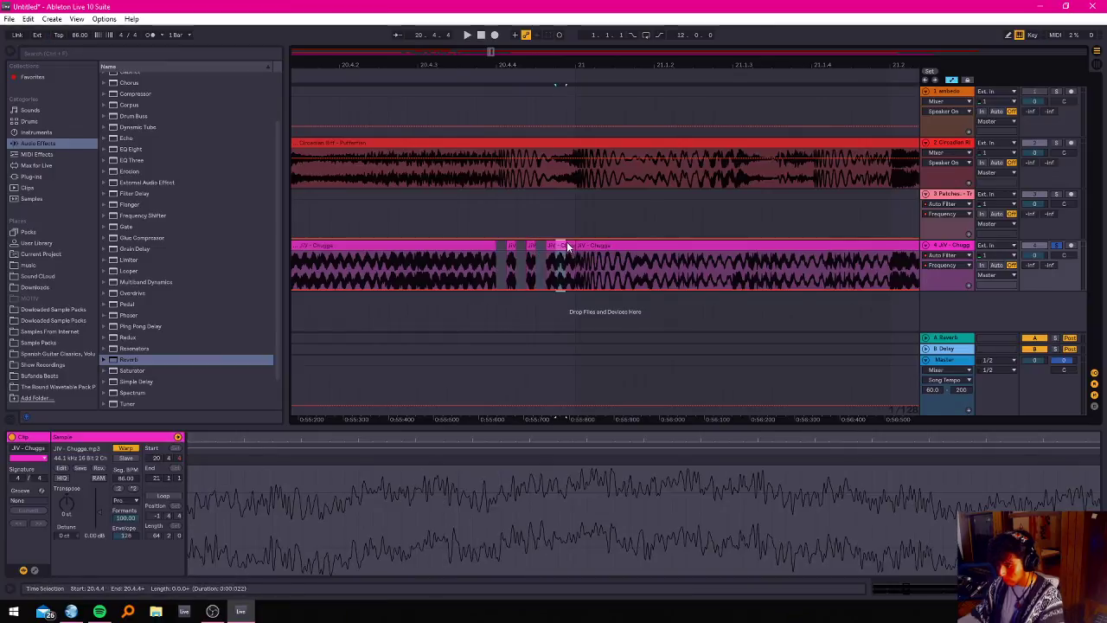
key(Delete)
Play the gapped JIV passage into bar 21, first from about 20.4.3 and again from about 20.3.3.
click(455, 268)
key(space)
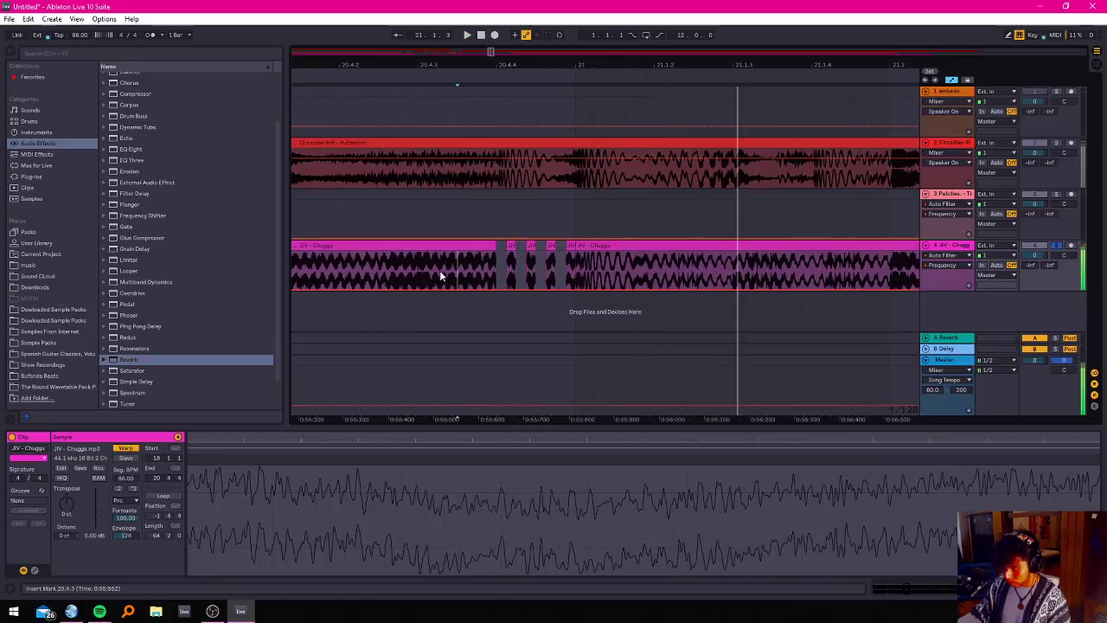
key(space)
scroll(491, 229, down, 2)
scroll(386, 261, down, 1)
click(385, 261)
key(space)
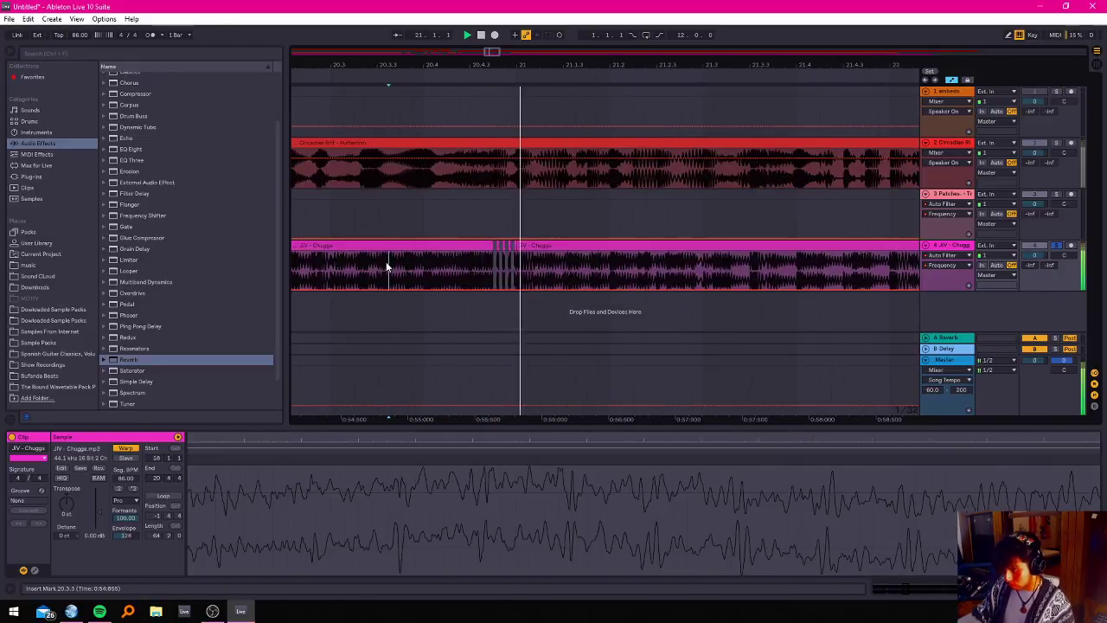
Undo the gaps cut into the JIV clip between 20.4.4 and 21.1.1.
scroll(424, 247, up, 3)
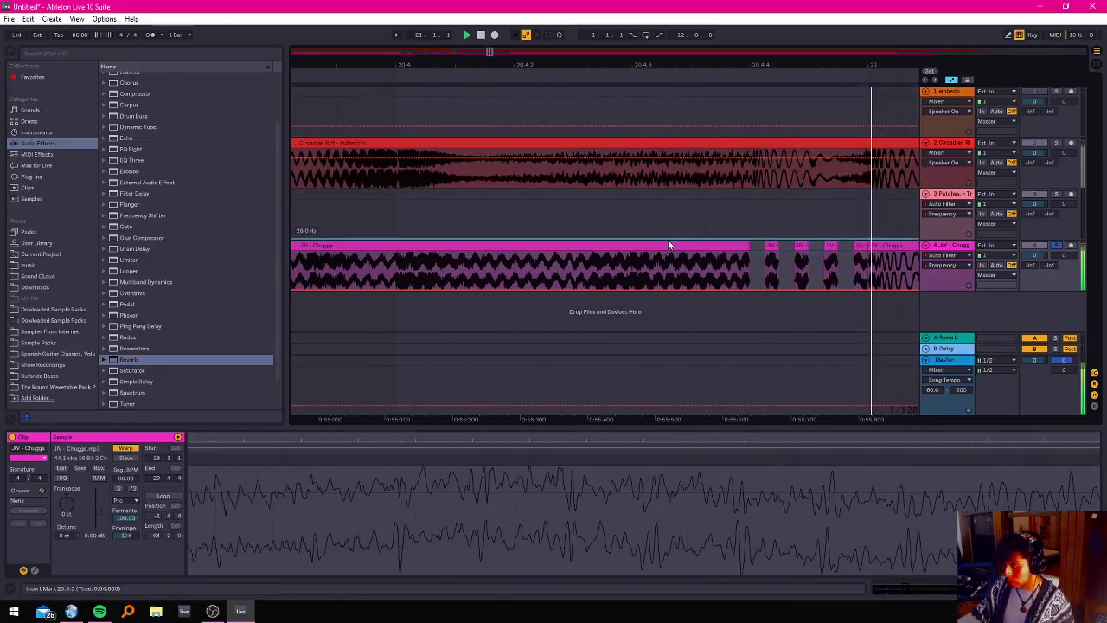
key(ctrl+z)
key(ctrl+z)
key(ctrl+z)
key(ctrl+z)
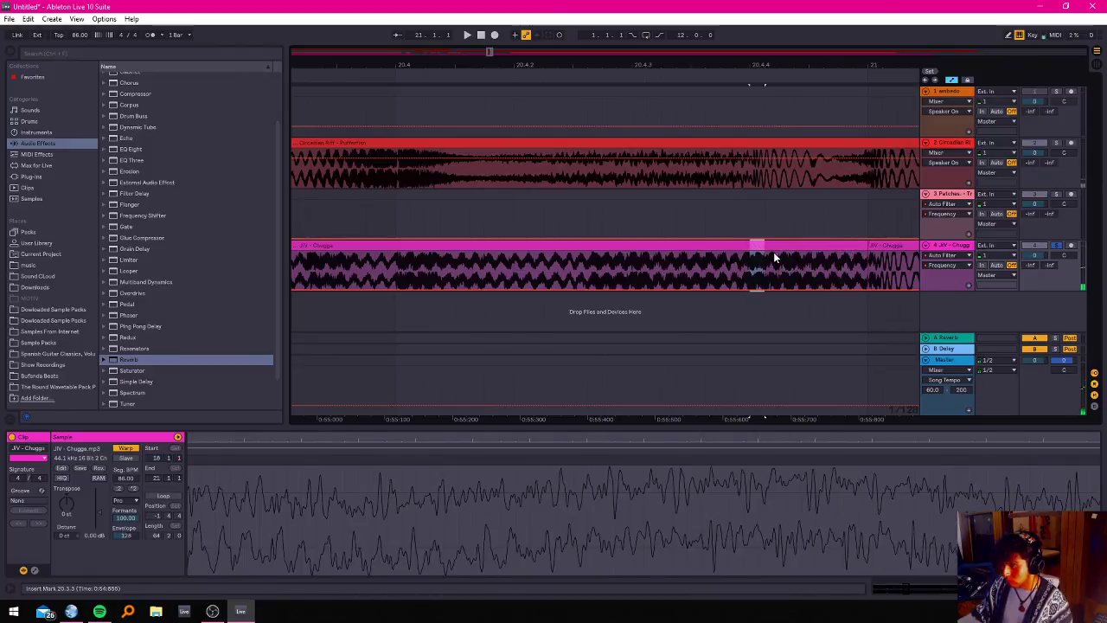
Split the JIV clip from 20.4.4 to 21.1.1 into short slices and delete every second one, keeping the slice at 20.4.4.
click(767, 264)
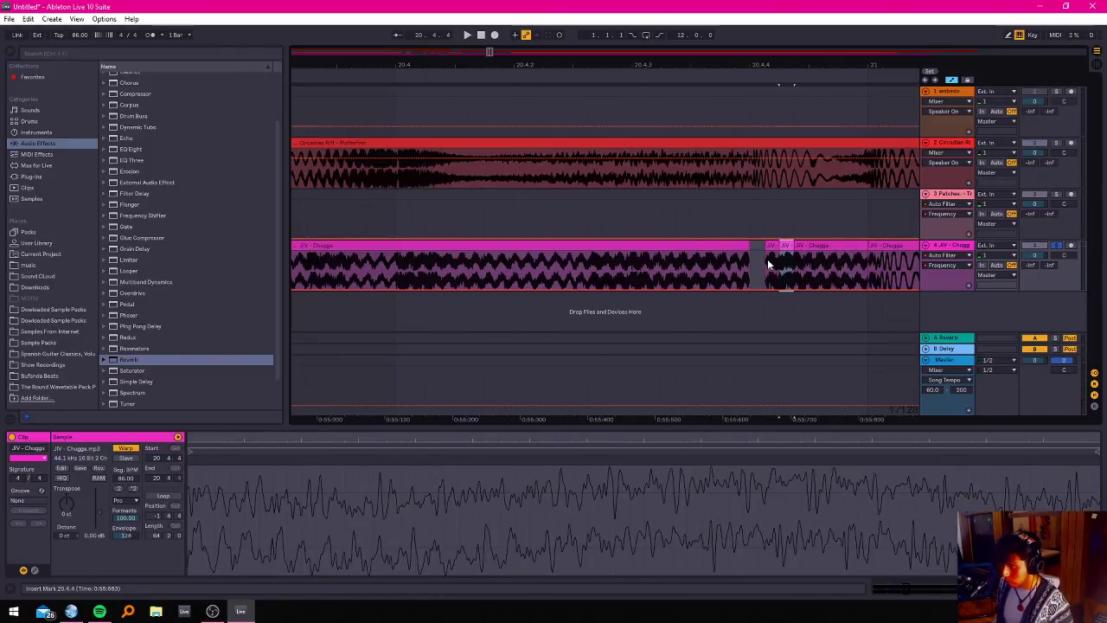
key(Down)
key(Up)
key(Right)
key(ctrl+e)
key(Delete)
key(Right)
key(Right)
key(ctrl+e)
key(Delete)
key(Right)
key(Right)
key(ctrl+e)
key(Delete)
key(Right)
key(Right)
key(ctrl+e)
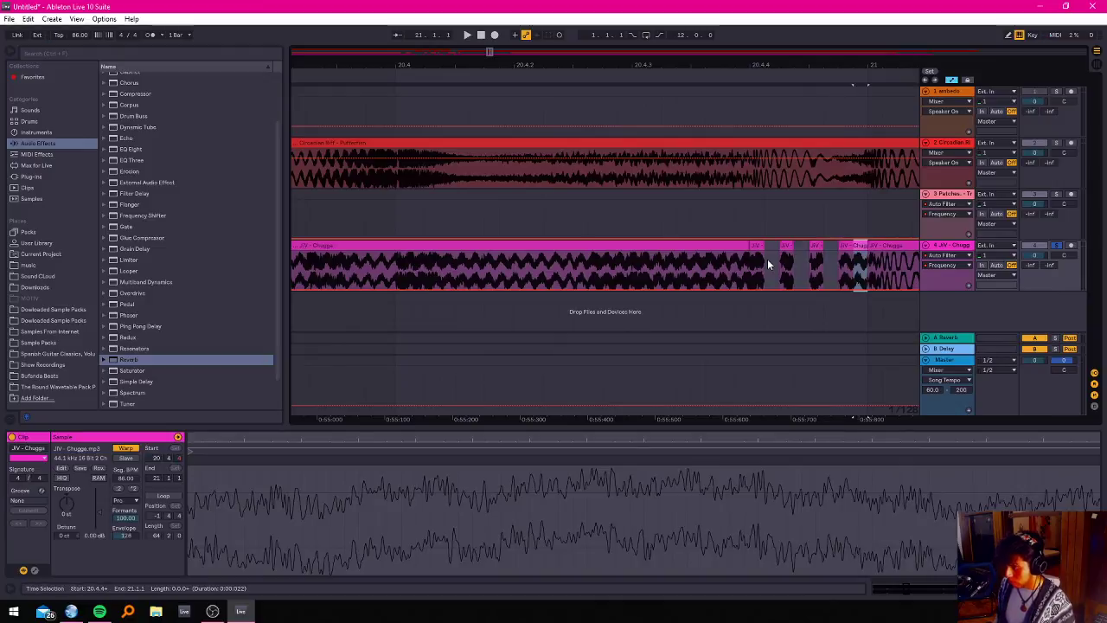
key(Delete)
Play the alternate JIV stutter from about 20.4.2 and again from shortly before 20.4.1.
click(572, 264)
key(space)
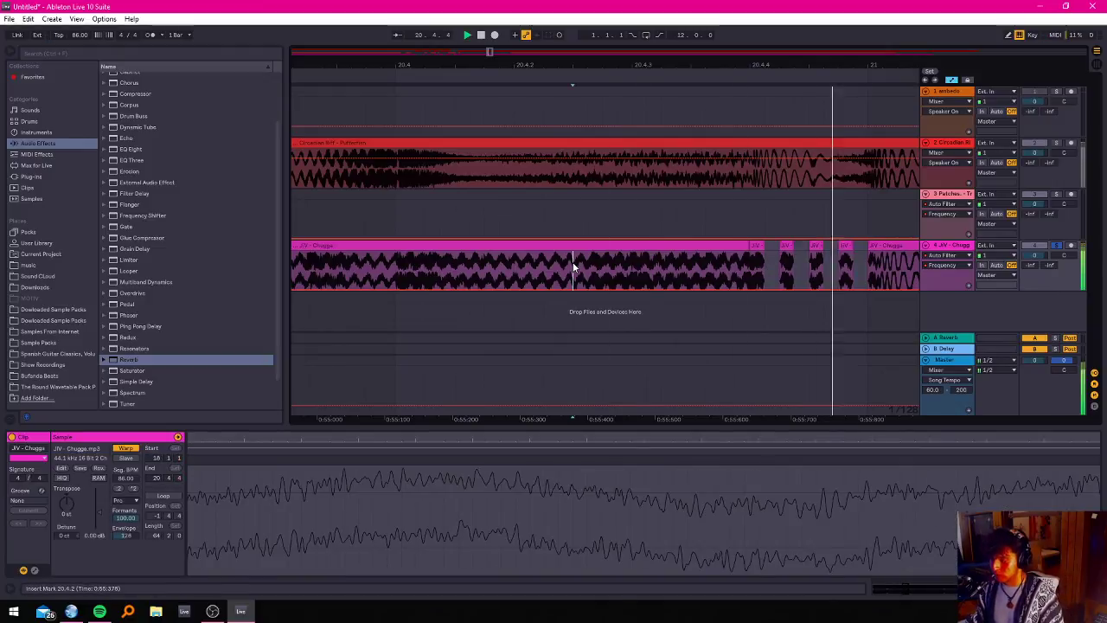
key(minus)
click(452, 263)
key(space)
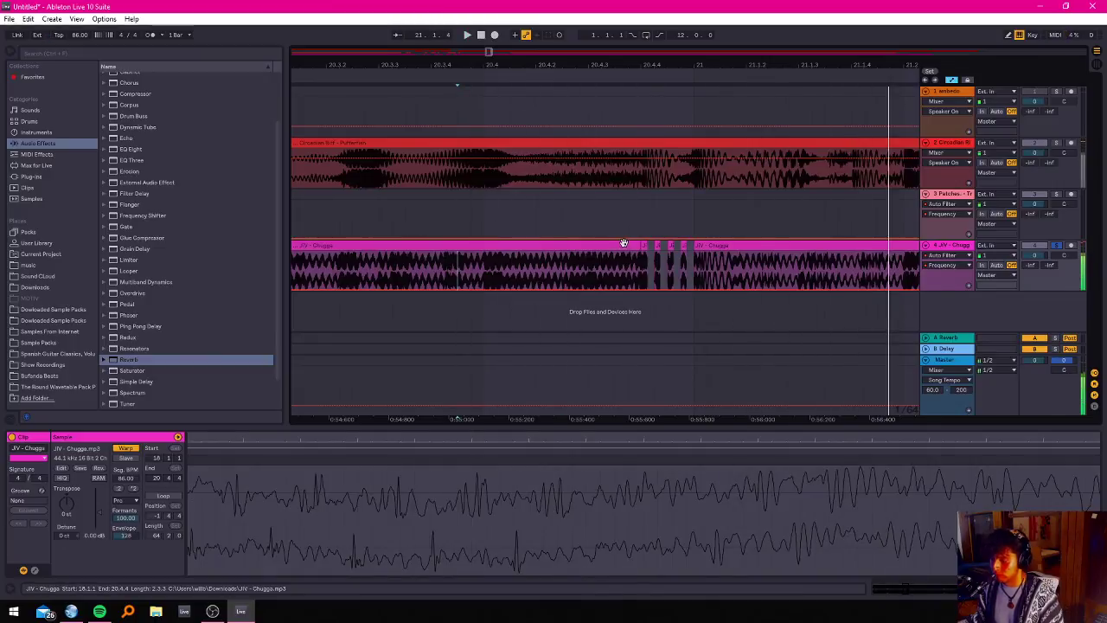
Undo the slice deletions of the alternate JIV stutter before bar 21.
key(plus)
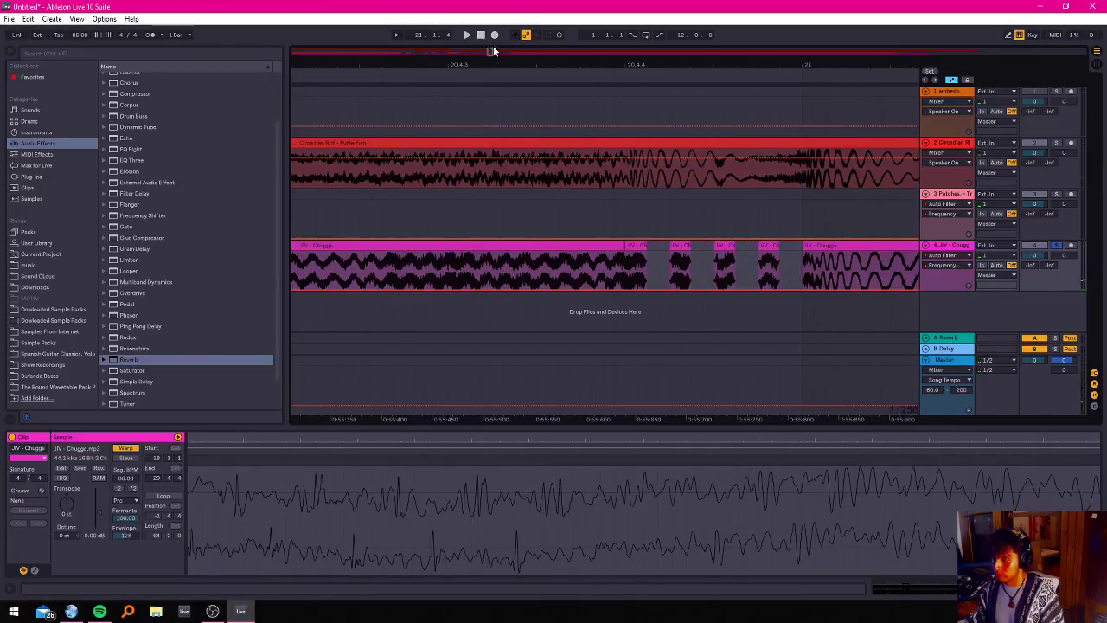
drag(490, 52, 490, 72)
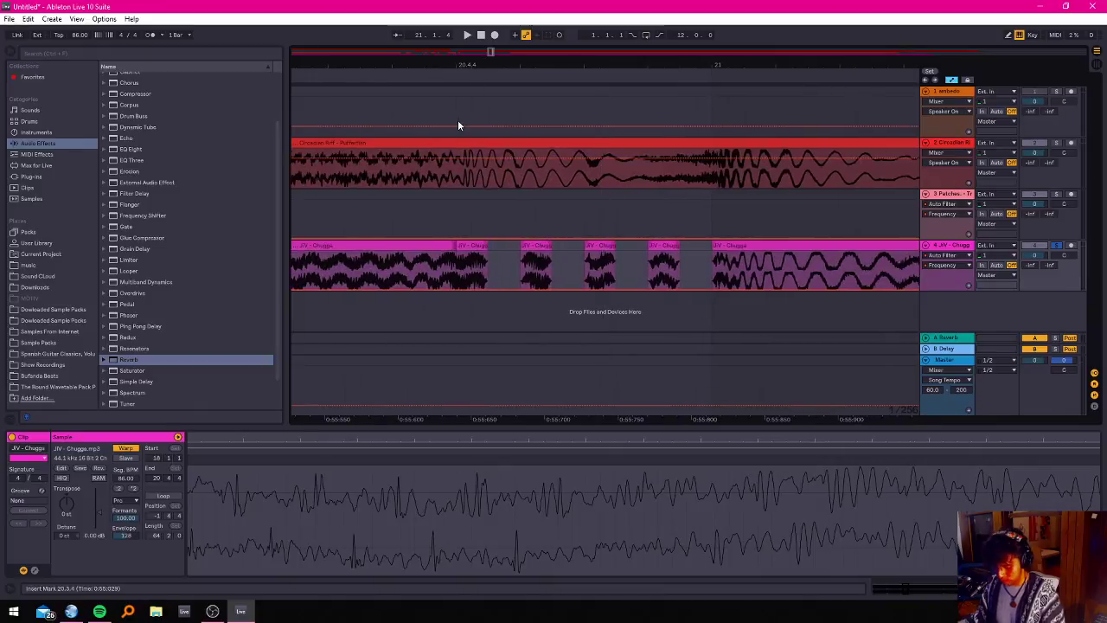
key(ctrl+z)
key(ctrl+z)
key(ctrl+z)
key(ctrl+z)
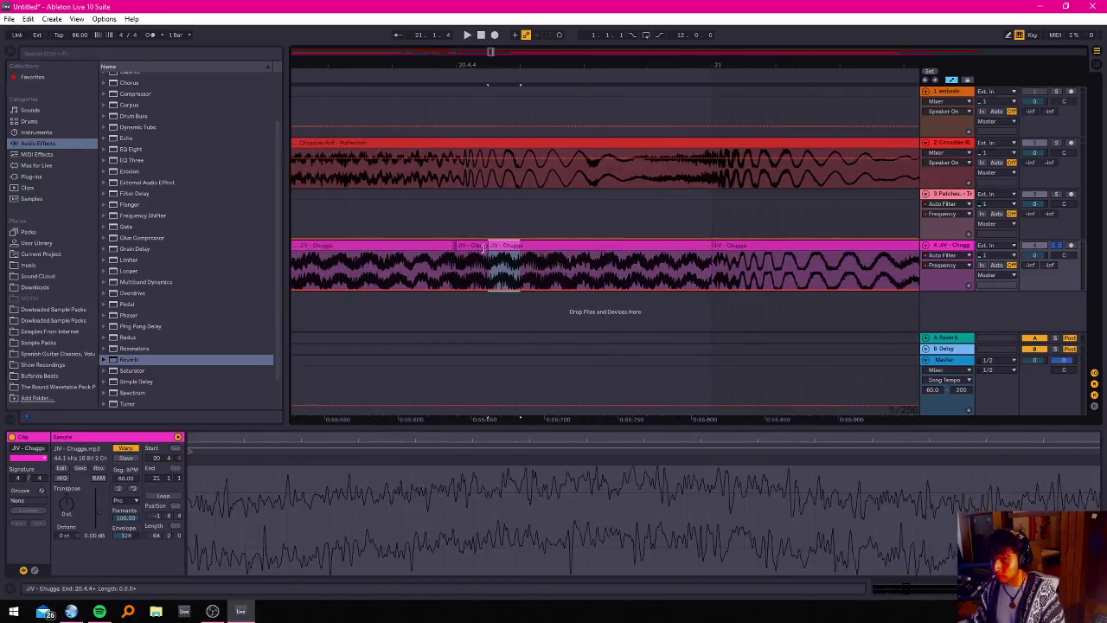
Delete alternating short slices of the JIV clip from 20.4.4 onward, leaving a slice that runs into 21.1.1.
drag(484, 257, 548, 257)
key(Delete)
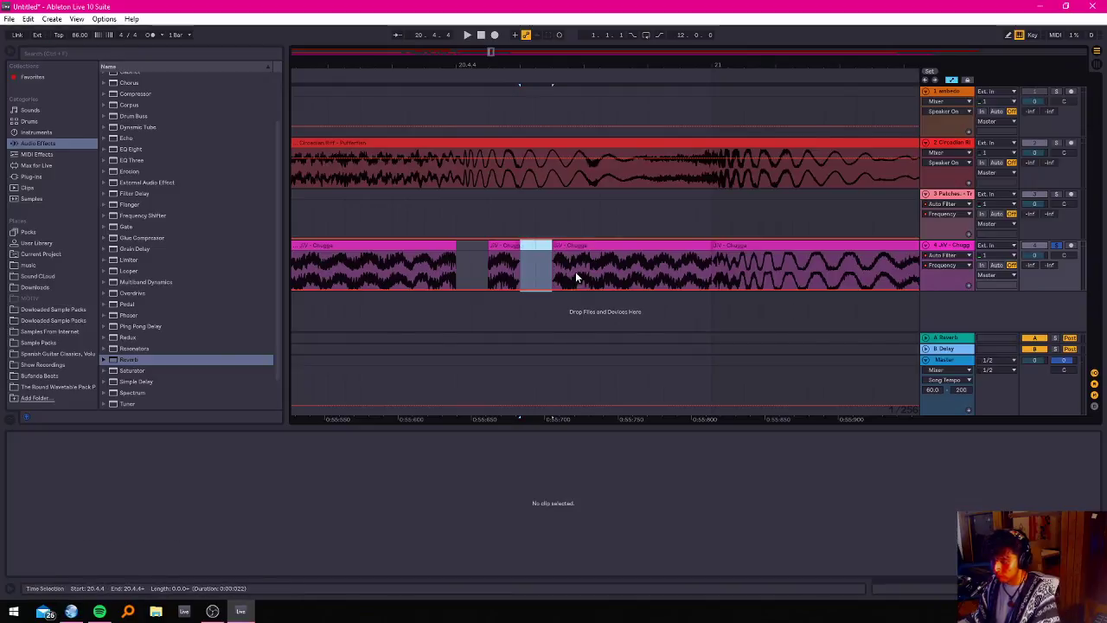
click(583, 274)
drag(594, 273, 681, 253)
key(Delete)
click(647, 273)
key(Delete)
Play the new JIV stutter from shortly before 20.4.4 and again from 20.4.1.
click(404, 264)
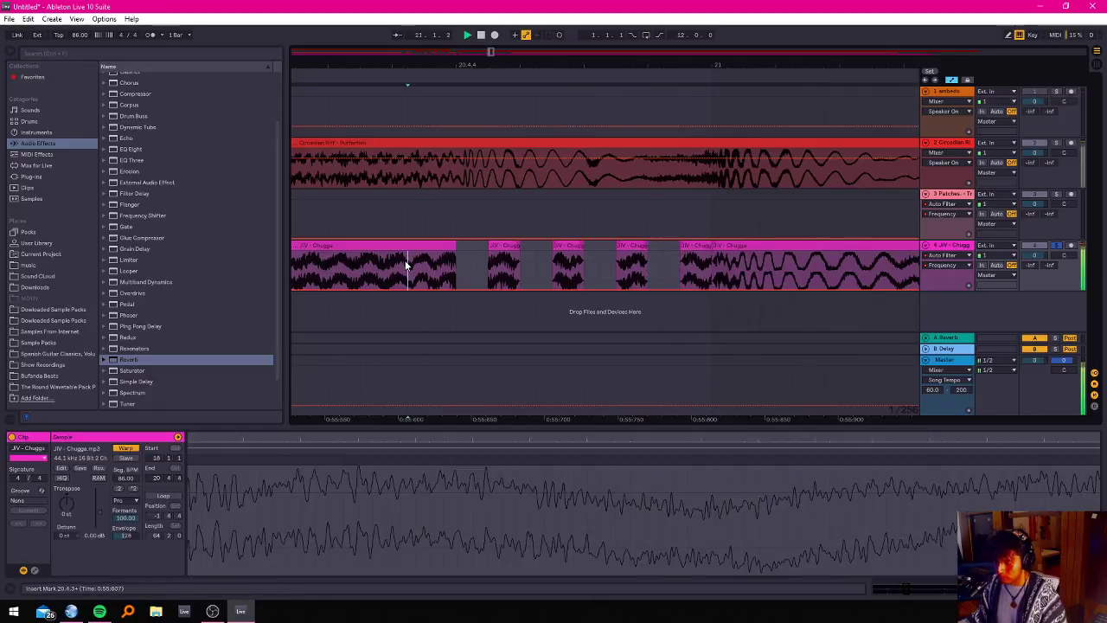
key(space)
key(minus)
key(minus)
key(minus)
click(316, 252)
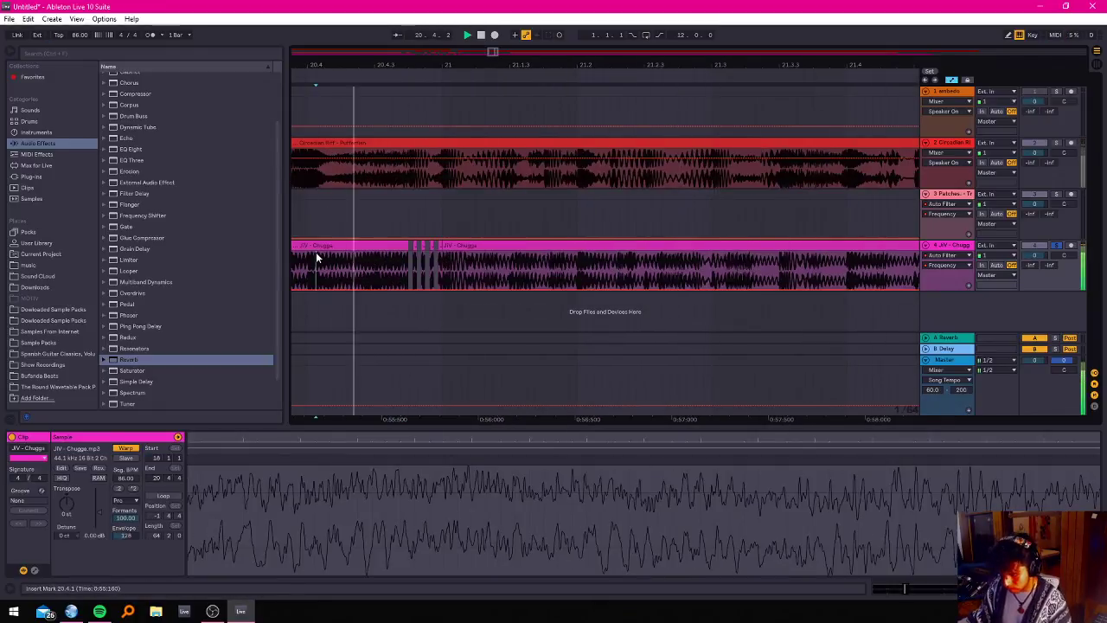
Switch off the JIV track's solo and play the stutter with the other tracks from shortly before 20.3.4.
scroll(527, 247, up, 3)
scroll(432, 241, down, 3)
scroll(320, 245, up, 5)
scroll(662, 262, down, 2)
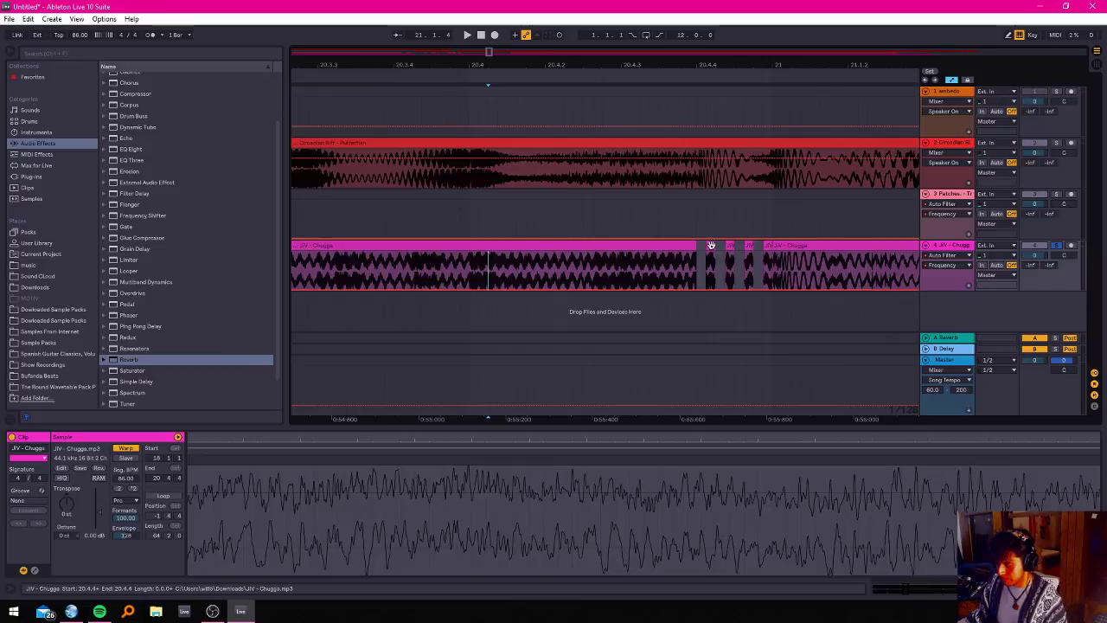
scroll(731, 251, up, 4)
scroll(737, 247, down, 2)
scroll(557, 279, down, 2)
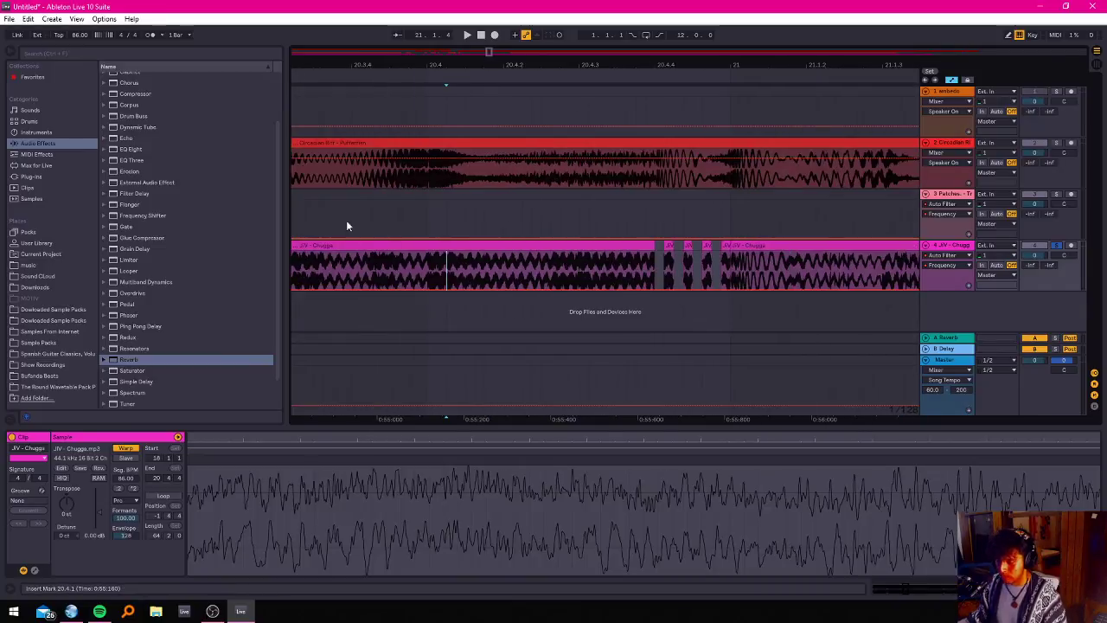
click(313, 226)
key(space)
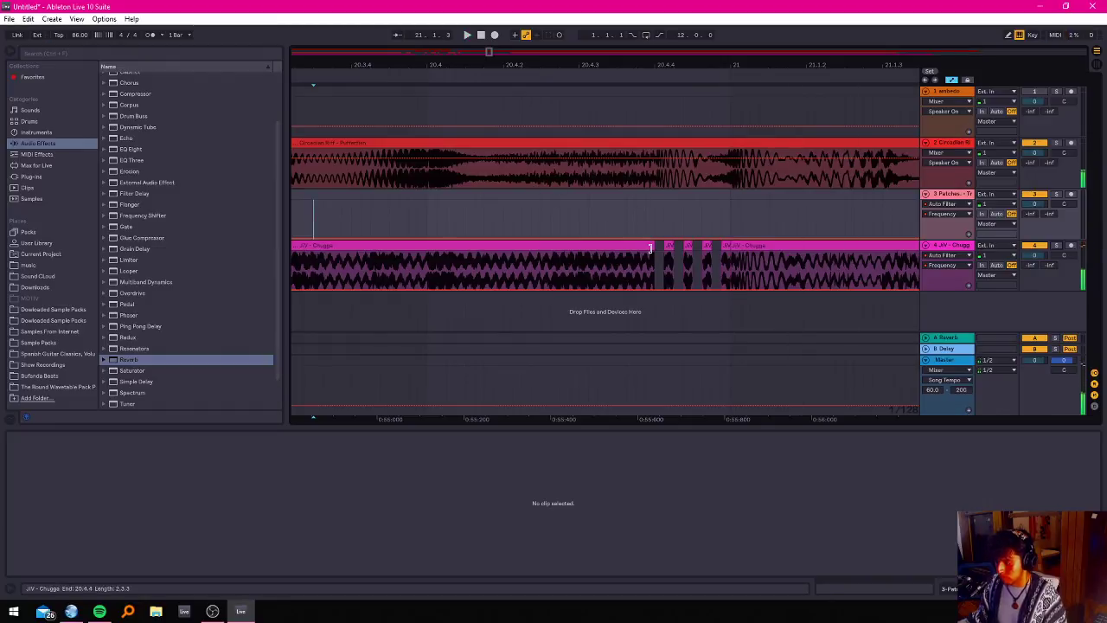
Cut two more matching gaps into the JIV clip between 20.4.3 and 20.4.4 to start the stutter earlier.
scroll(648, 259, up, 2)
drag(649, 270, 577, 250)
click(659, 278)
click(620, 287)
key(a)
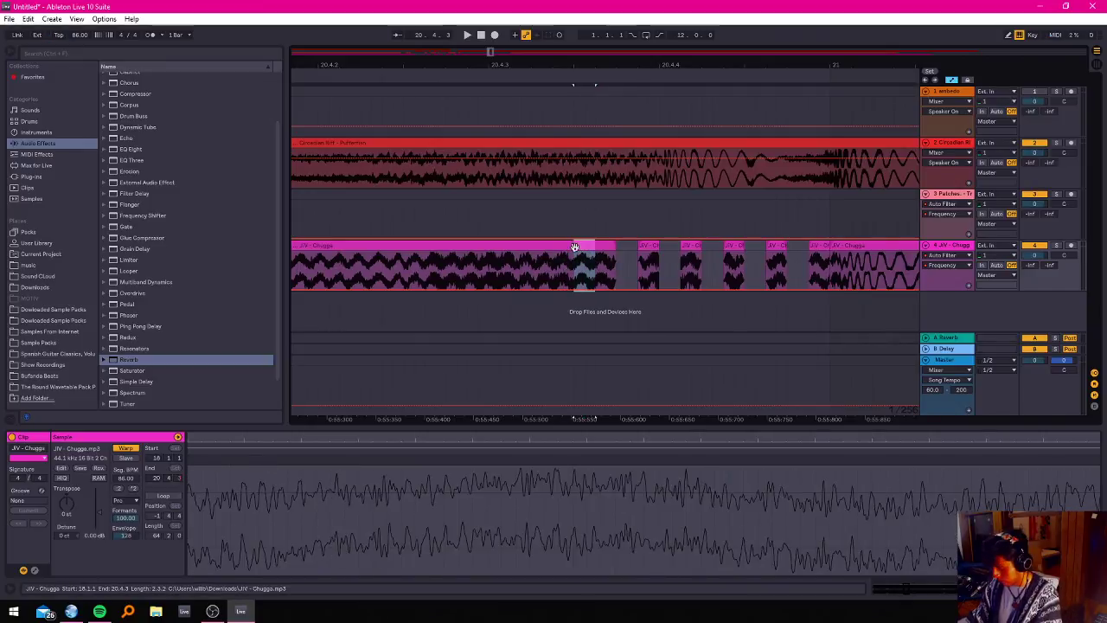
key(Delete)
Try to cut a further, wider gap into the JIV clip just after 20.4.3 and undo it.
drag(542, 274, 522, 258)
key(ctrl+e)
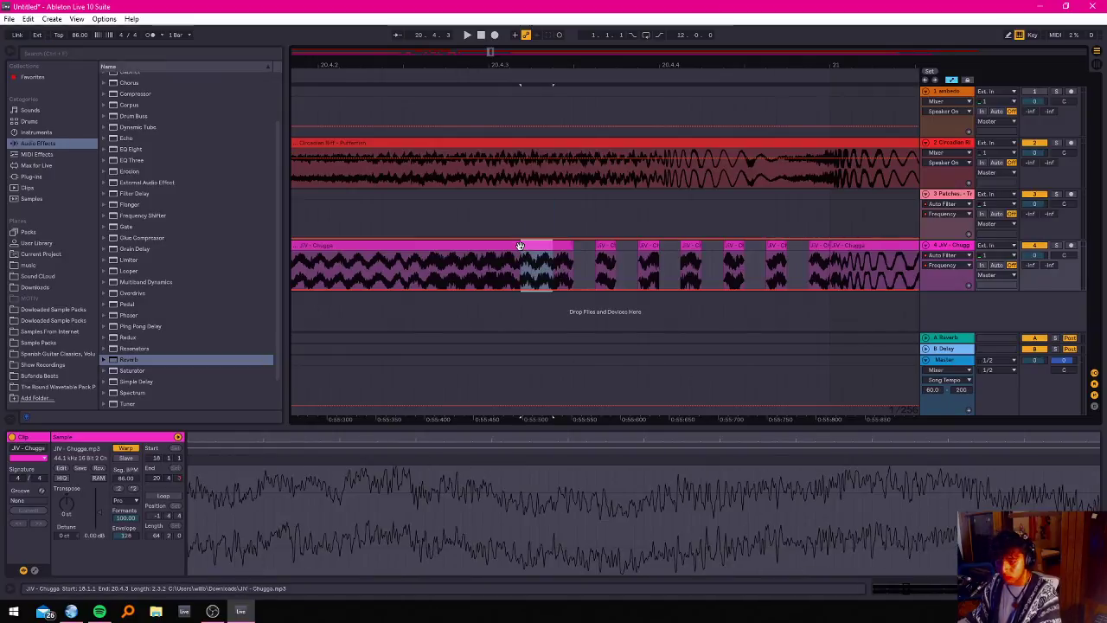
key(Delete)
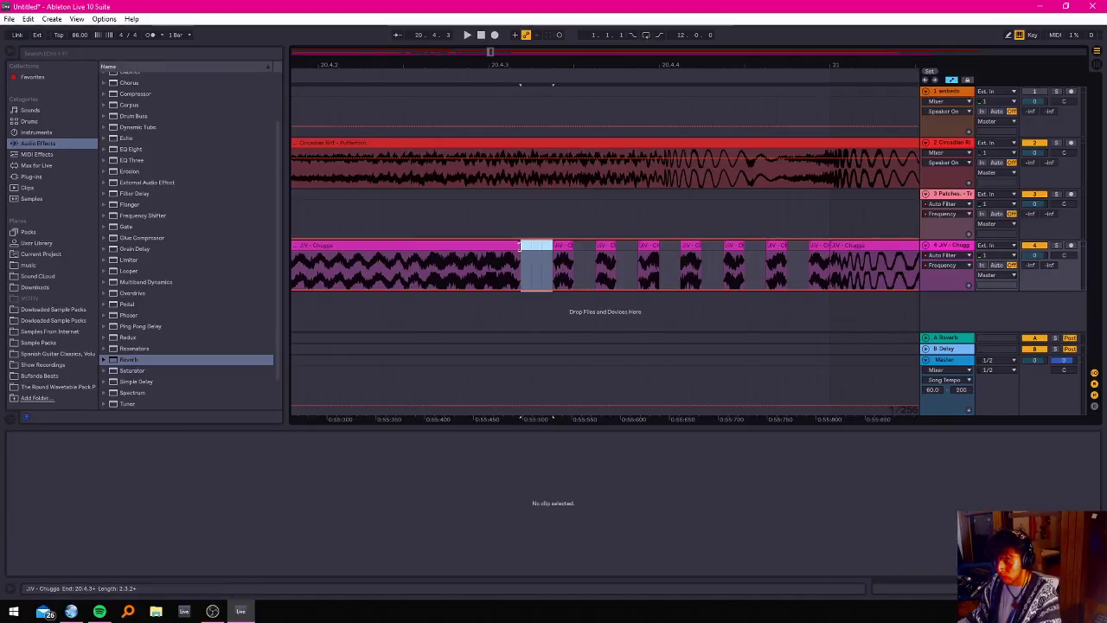
key(ctrl+z)
Play the lengthened JIV stutter into bar 21, including from about 20.4.1.
click(446, 264)
key(space)
scroll(447, 265, down, 3)
key(space)
click(399, 266)
key(space)
key(space)
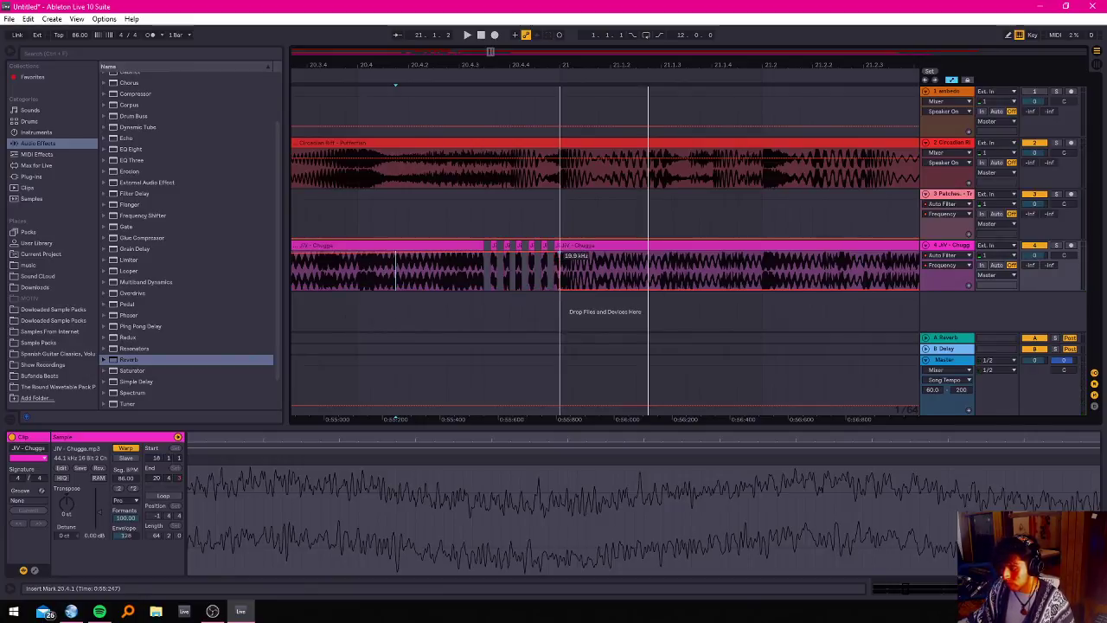
Draw an Auto Filter frequency ramp rising across the JIV stutter to 21.1.1 and play it.
mouse_move(516, 257)
mouse_down()
mouse_move(395, 289)
mouse_move(484, 294)
mouse_up()
key(space)
key(space)
key(space)
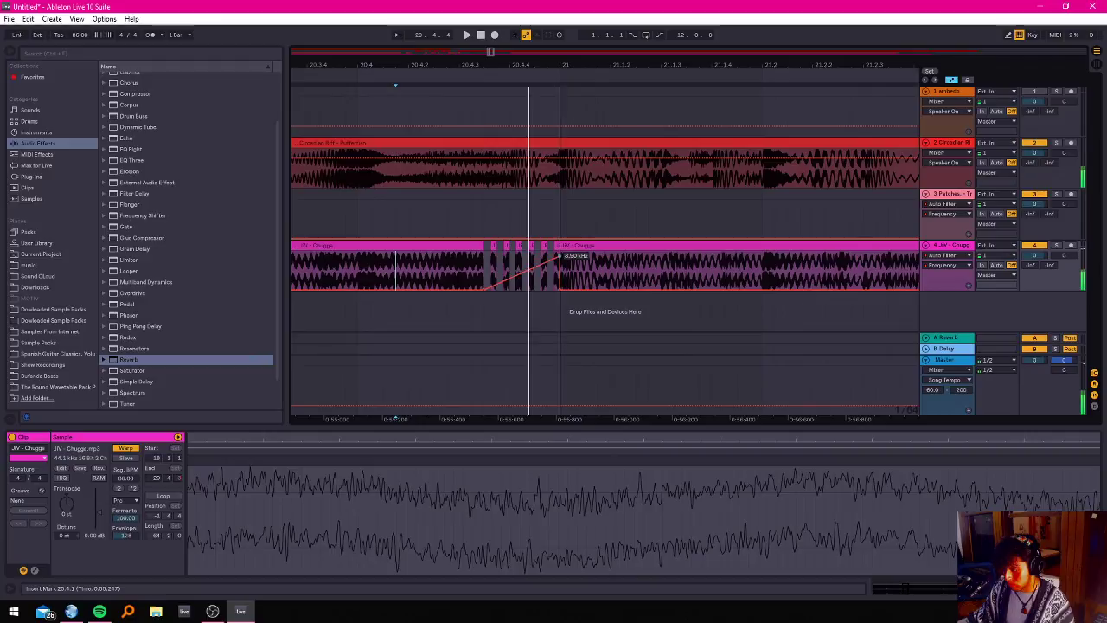
Show the JIV track's Auto Filter and Reverb devices and replay the filtered stutter from about 20.4.1.
key(shift+Tab)
key(space)
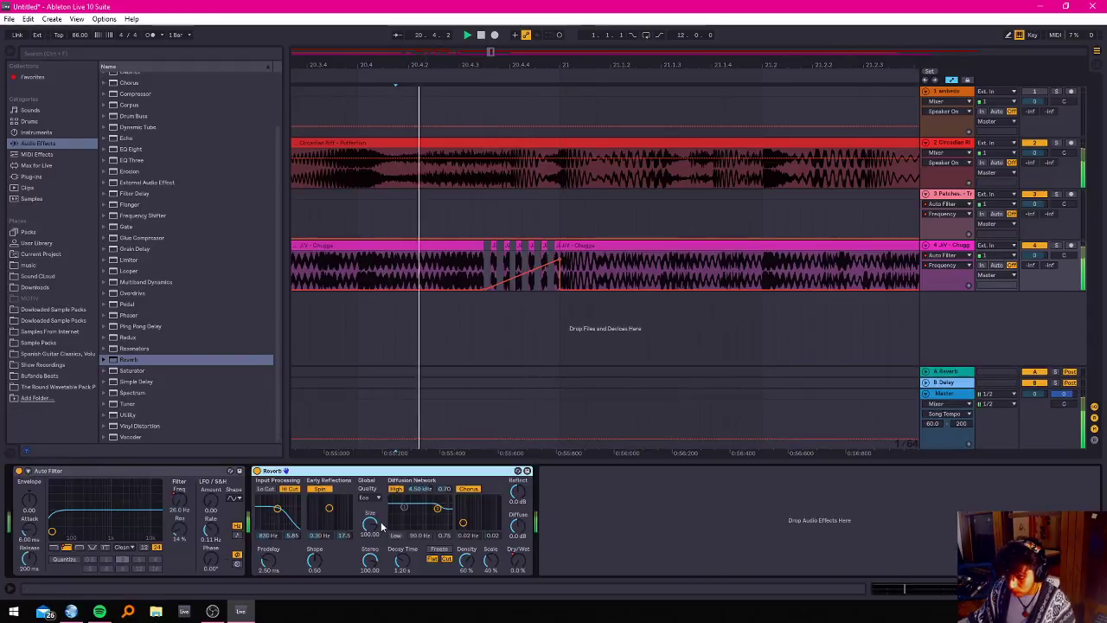
key(space)
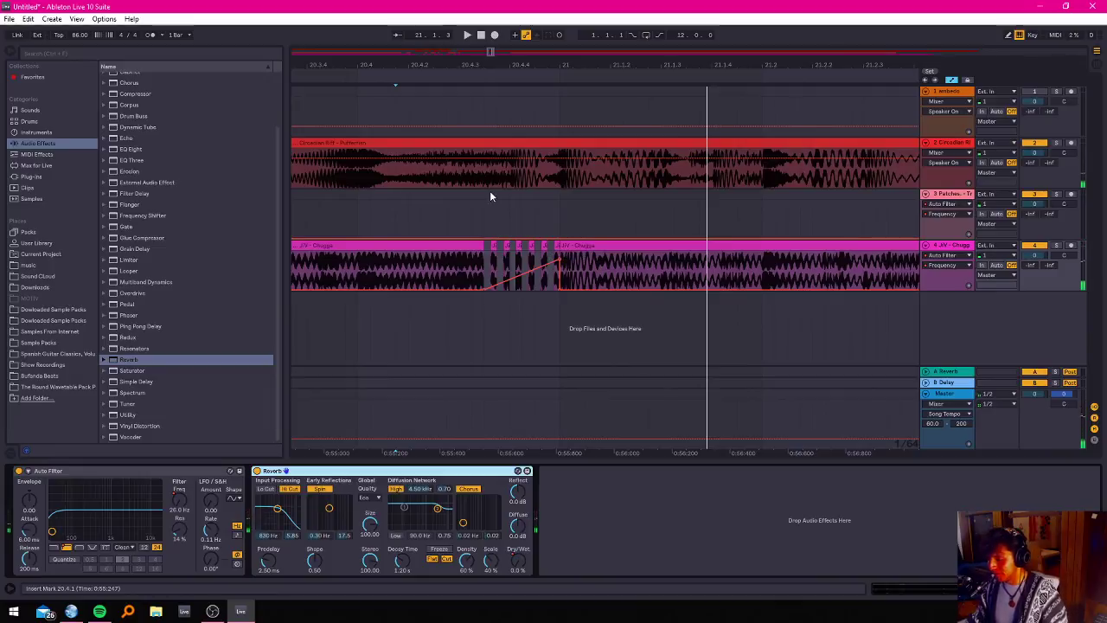
Select the first short JIV slice after 20.4.3 and examine its edges and waveform up close.
scroll(490, 190, up, 3)
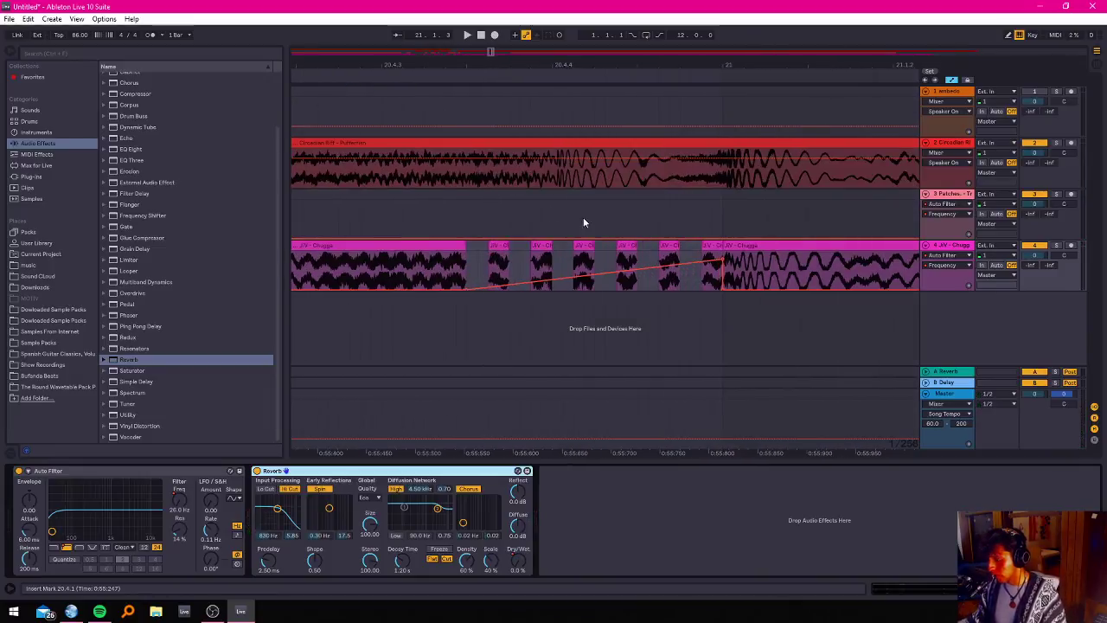
click(497, 247)
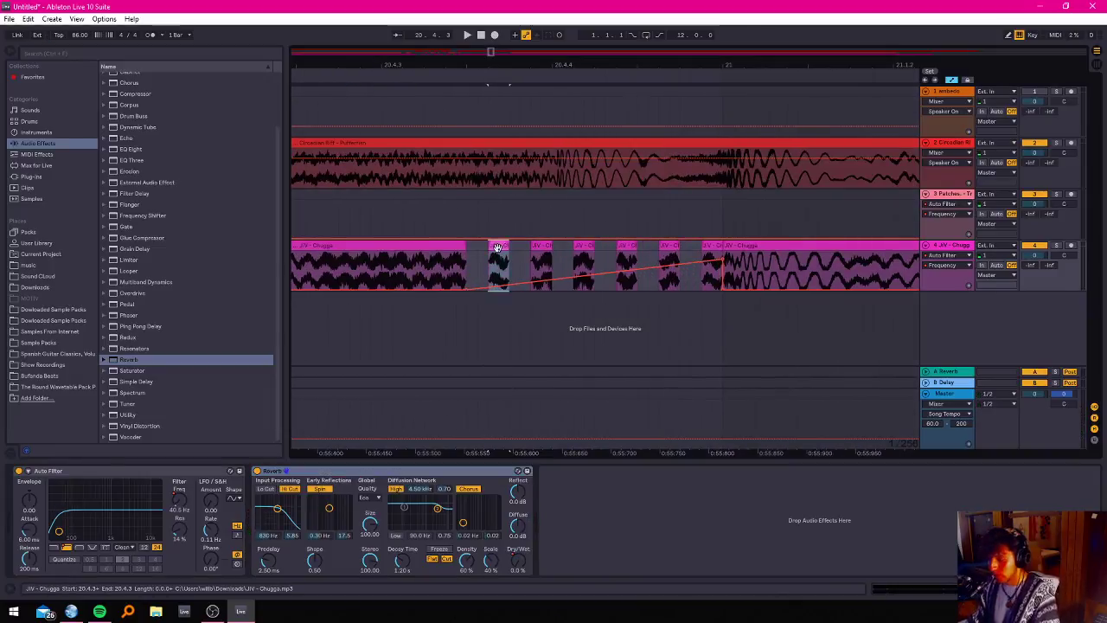
click(488, 253)
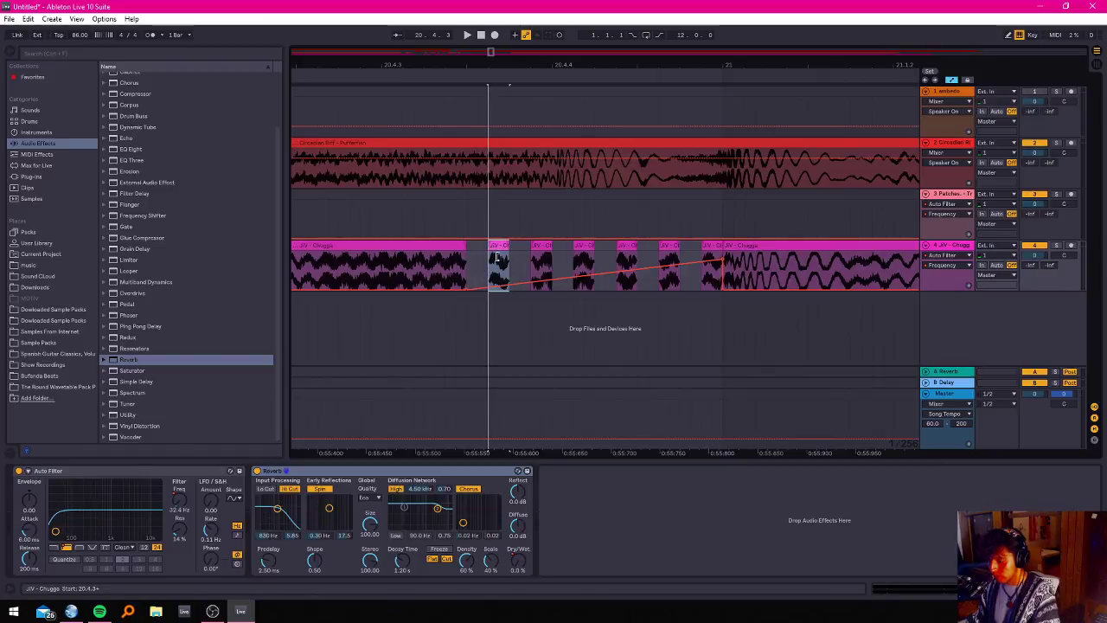
scroll(498, 247, up, 5)
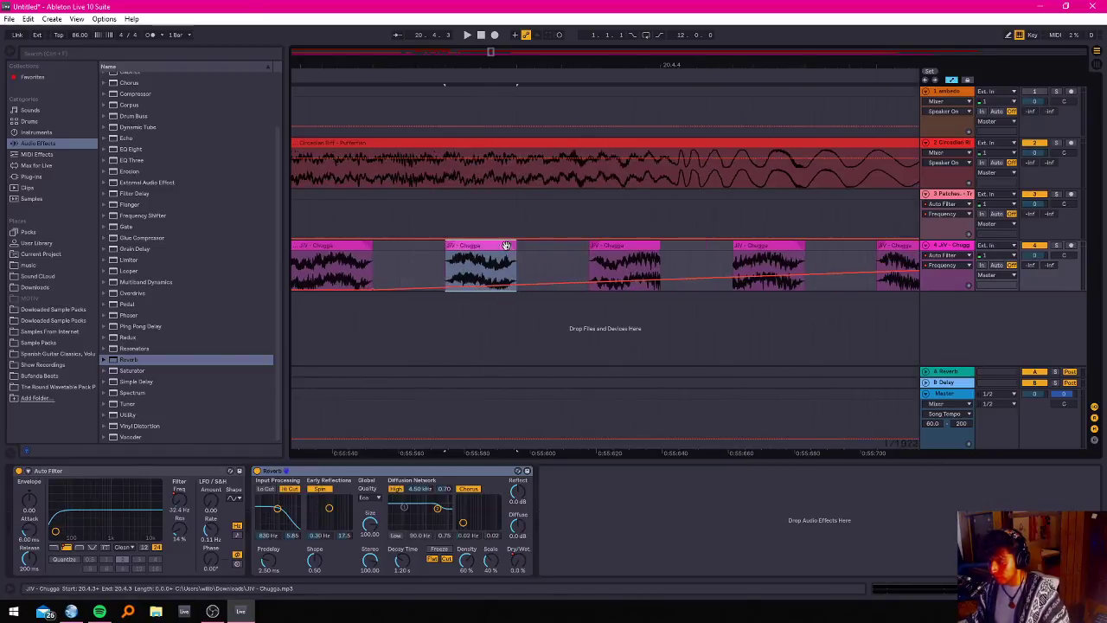
scroll(472, 242, up, 3)
click(381, 249)
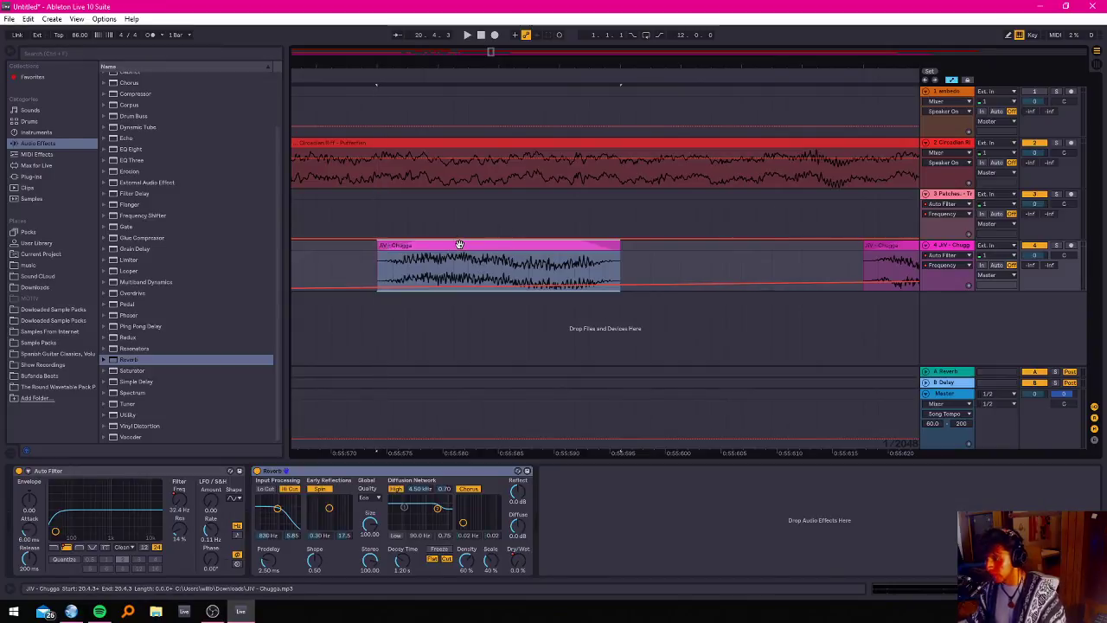
Play the arrangement from about 21.1.3 with bars 20 to 23 in view.
scroll(457, 244, down, 5)
scroll(401, 274, down, 6)
click(506, 266)
key(space)
scroll(596, 208, down, 3)
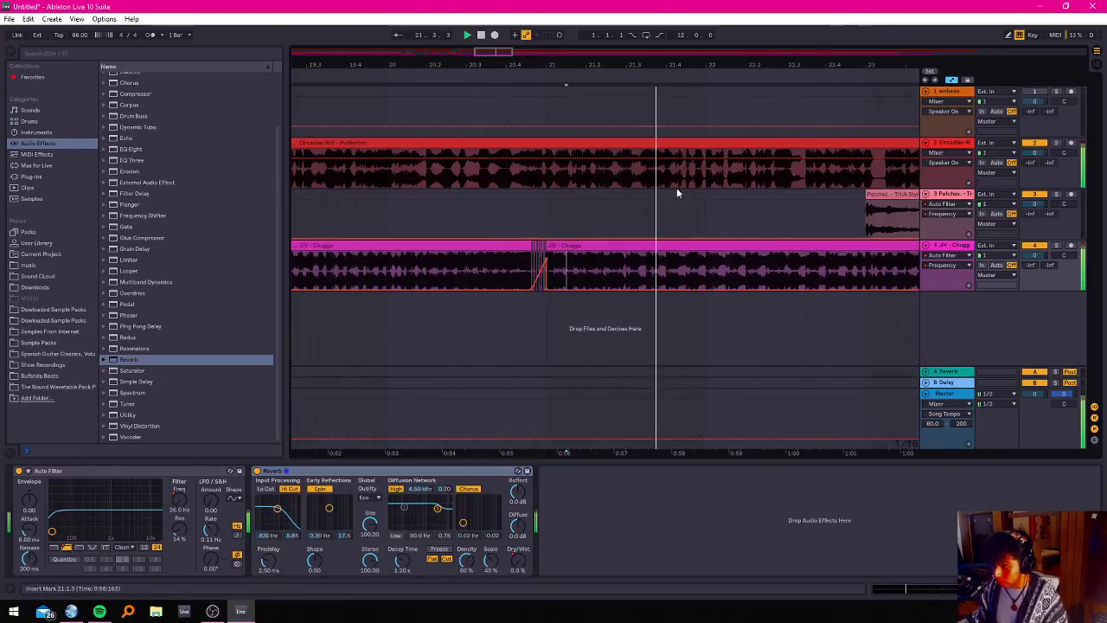
Solo the Circadian Riff track and replay the arrangement from 21.1.3.
scroll(450, 186, right, 3)
scroll(497, 199, up, 2)
scroll(653, 182, down, 3)
scroll(653, 182, up, 2)
key(space)
key(space)
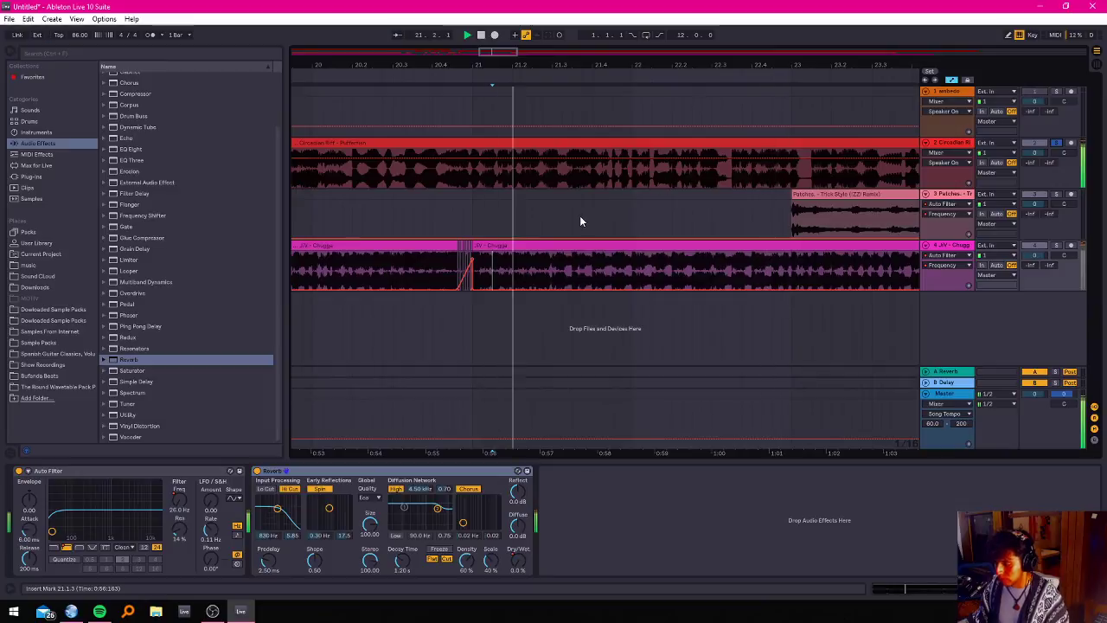
Extend the long JIV clip over the stutter slices to 21.1.1 and remove the filter ramp.
key(space)
drag(456, 247, 473, 255)
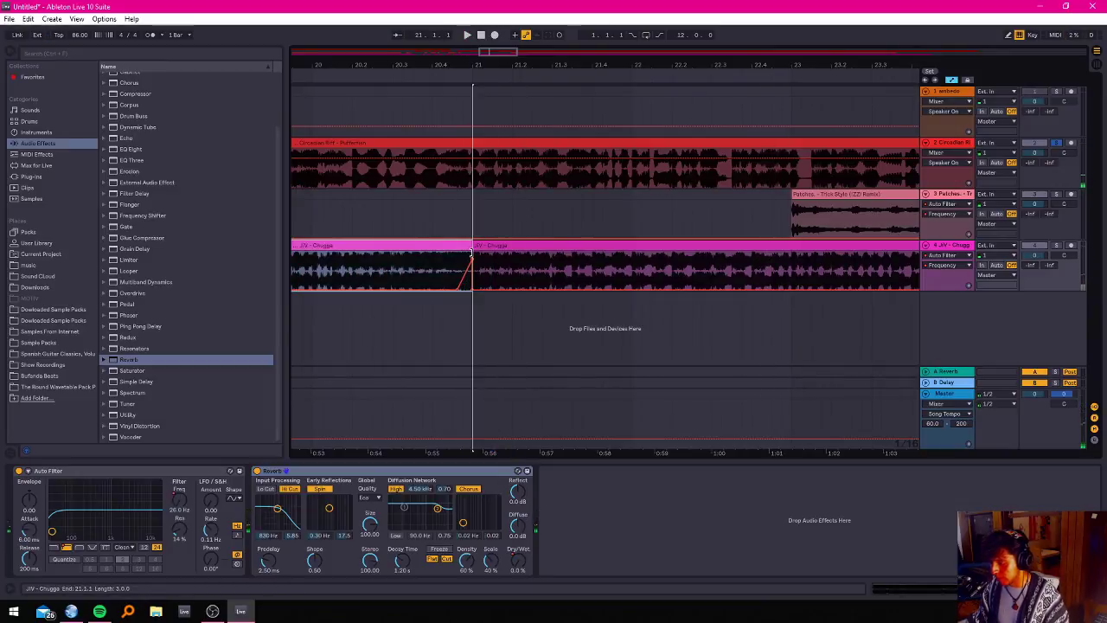
scroll(454, 173, up, 4)
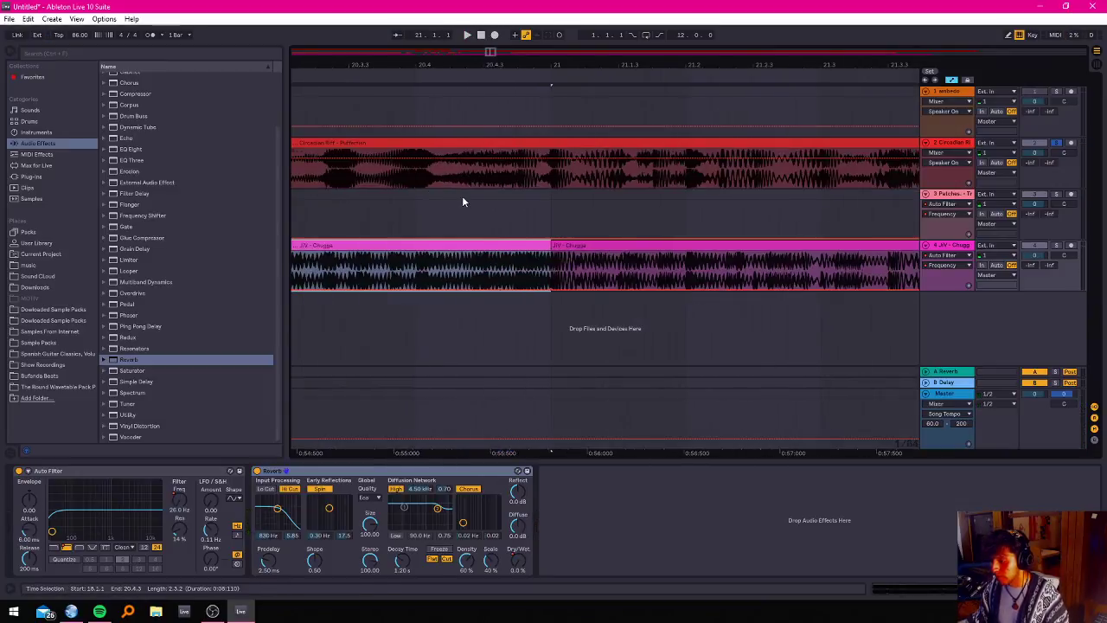
Play the soloed Circadian Riff track from 20.4.2 across the start of bar 21.
click(436, 181)
key(space)
key(space)
key(space)
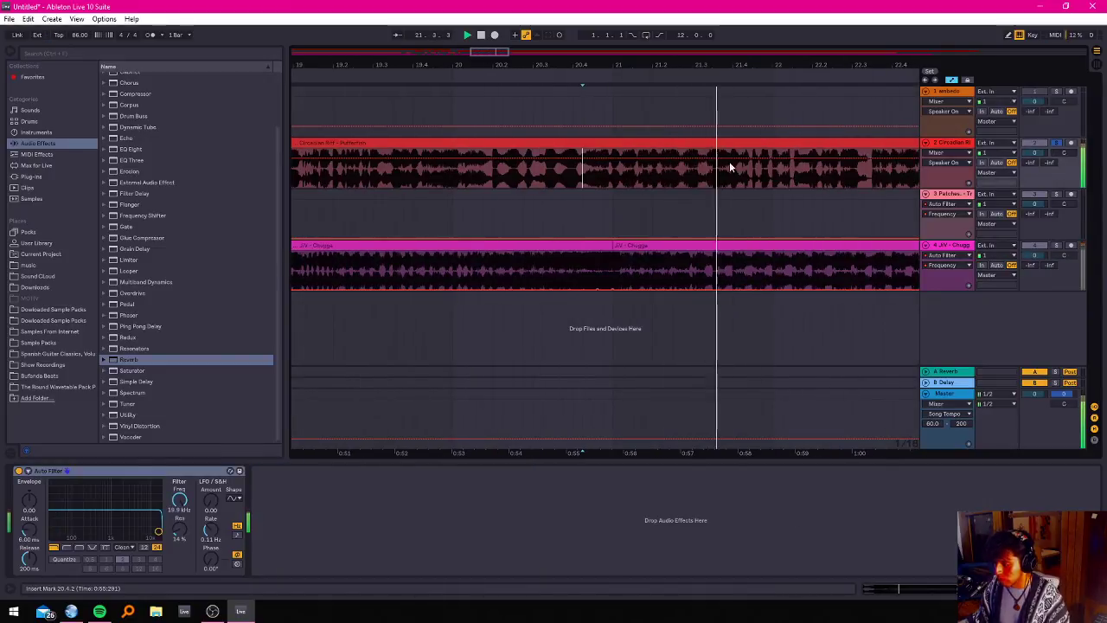
scroll(531, 159, down, 5)
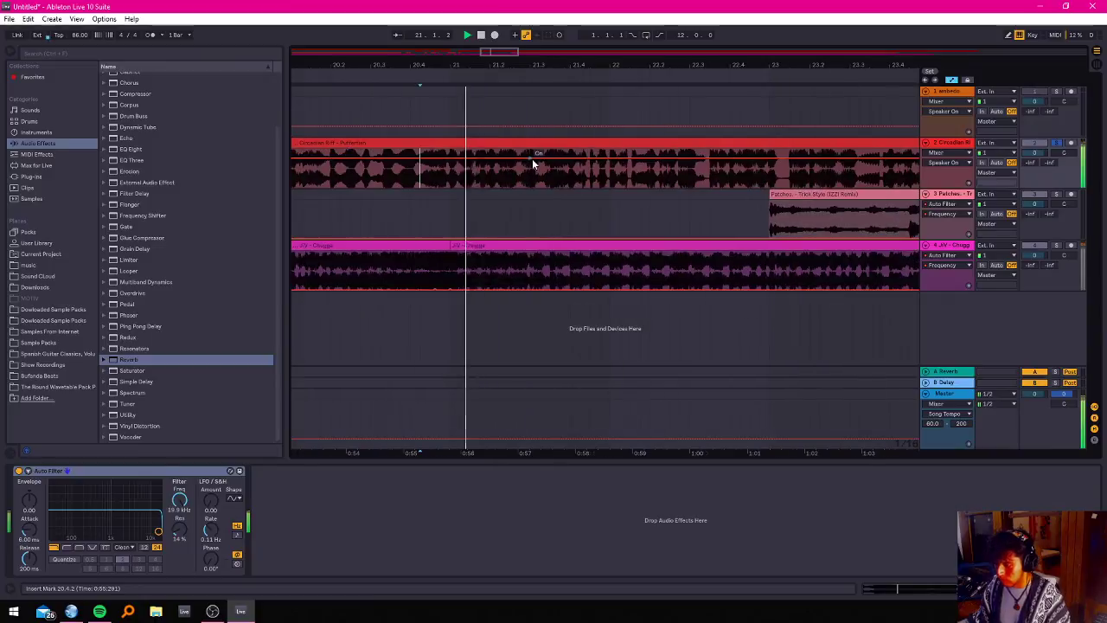
click(418, 192)
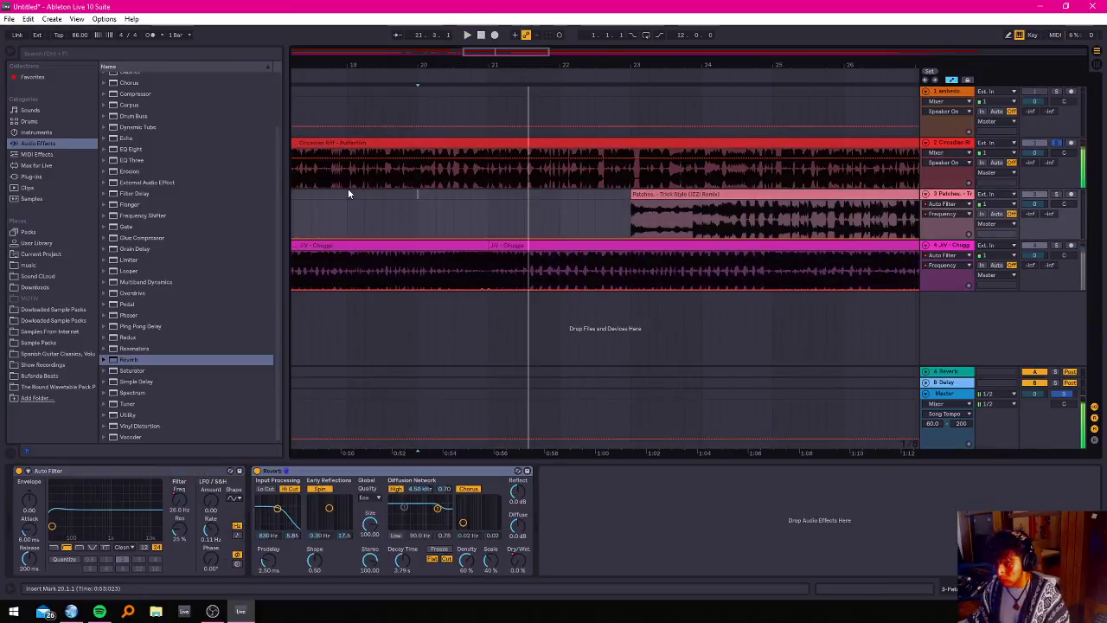
Play the soloed Circadian Riff track from 18.1.1 and again from 19.1.1 to find a section for chopping.
scroll(406, 189, down, 5)
scroll(441, 191, up, 5)
click(410, 196)
key(space)
scroll(421, 192, up, 5)
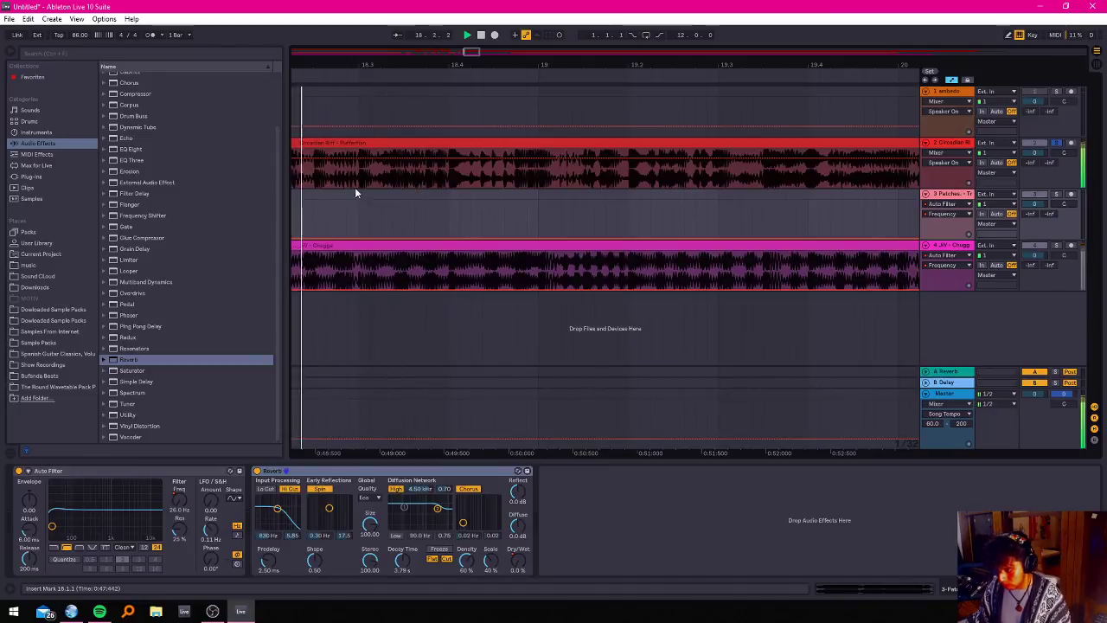
scroll(545, 189, up, 2)
click(540, 178)
click(533, 180)
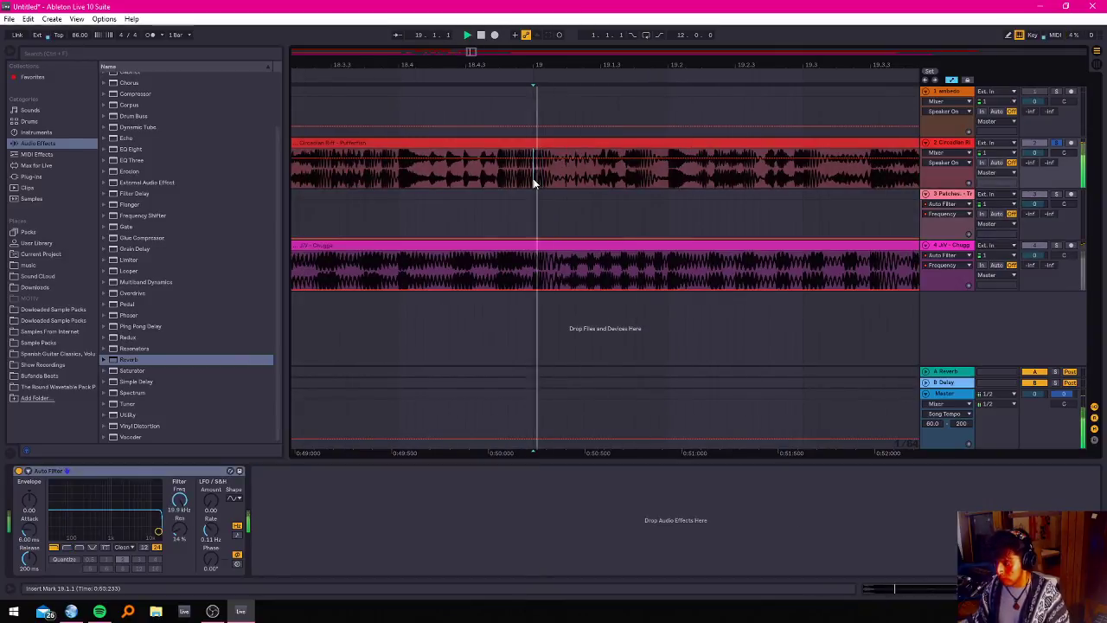
Try cutting a short gap out of the Circadian Riff clip just after the start of bar 19.
drag(542, 181, 566, 172)
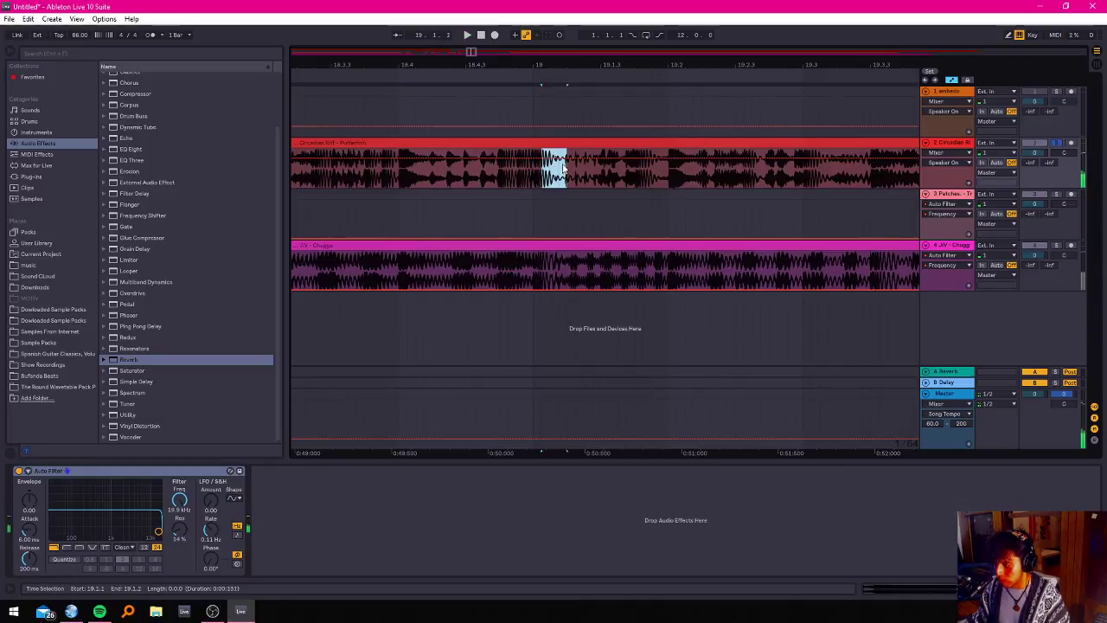
key(Delete)
drag(575, 180, 599, 160)
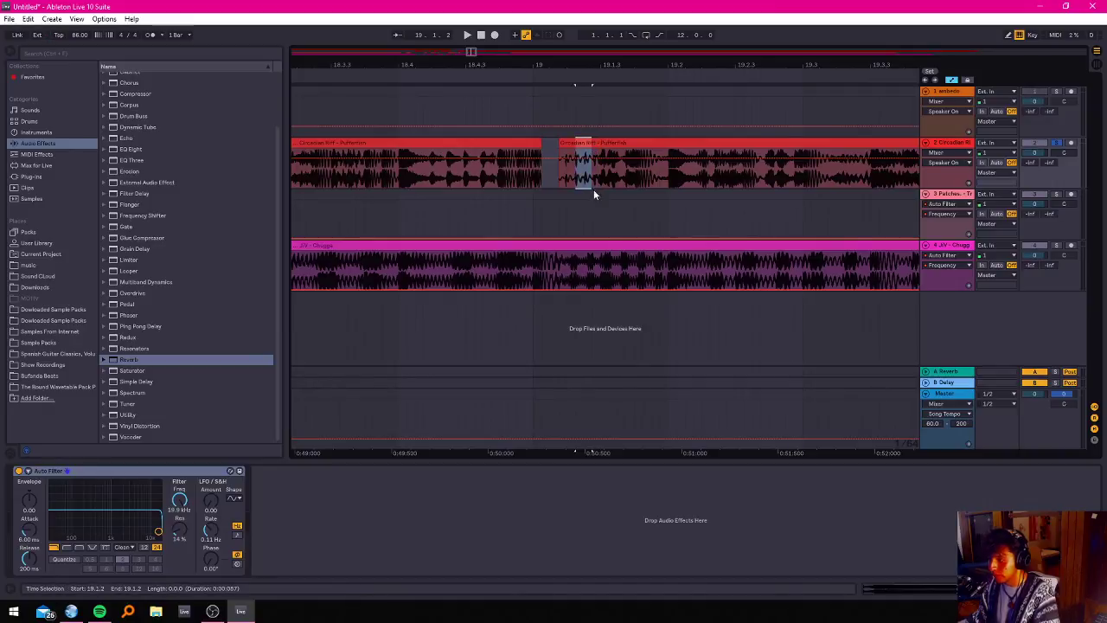
drag(558, 183, 537, 178)
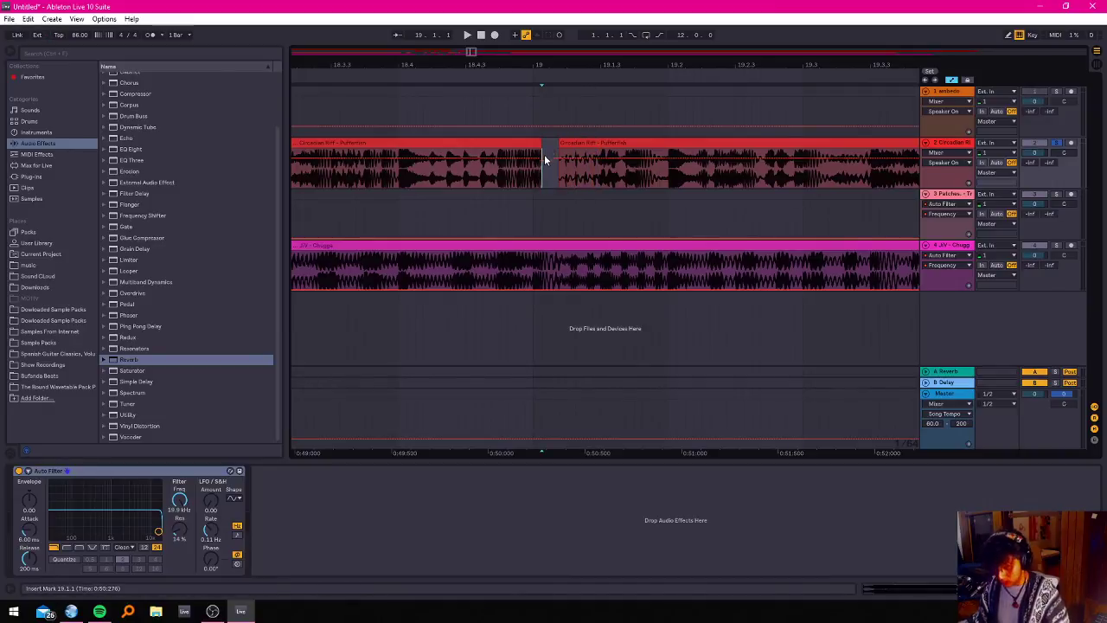
key(ctrl+j)
click(533, 175)
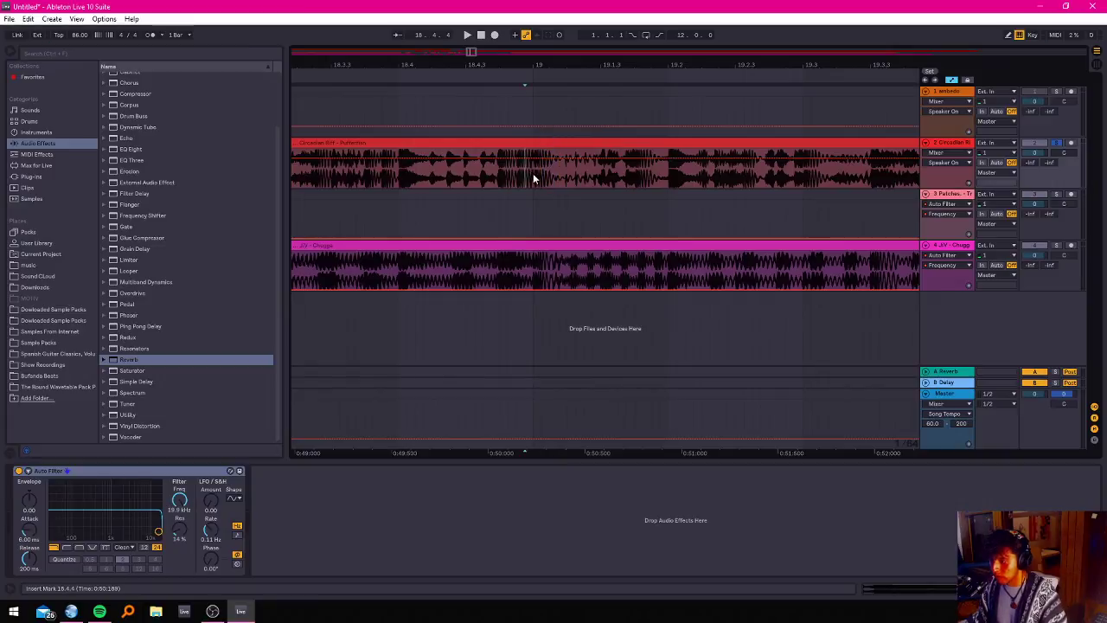
Try cutting four evenly spaced gaps into the Circadian Riff clip, starting exactly at 19.1.1, and play them from 18.4.3.
key(Delete)
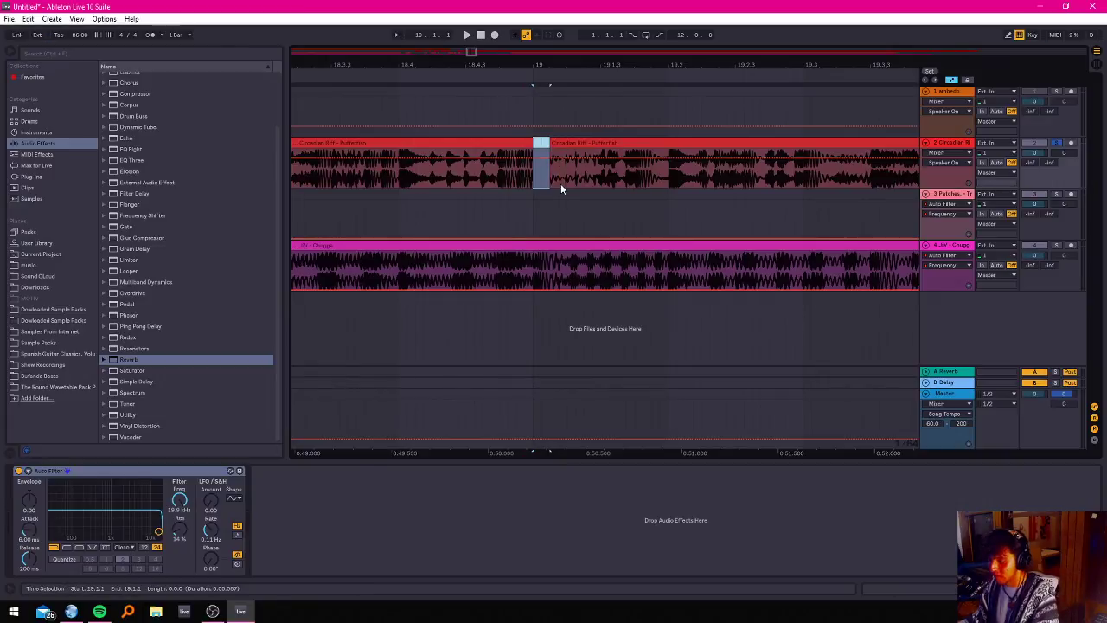
click(566, 184)
drag(569, 187, 615, 142)
key(Delete)
key(Delete)
drag(638, 190, 650, 146)
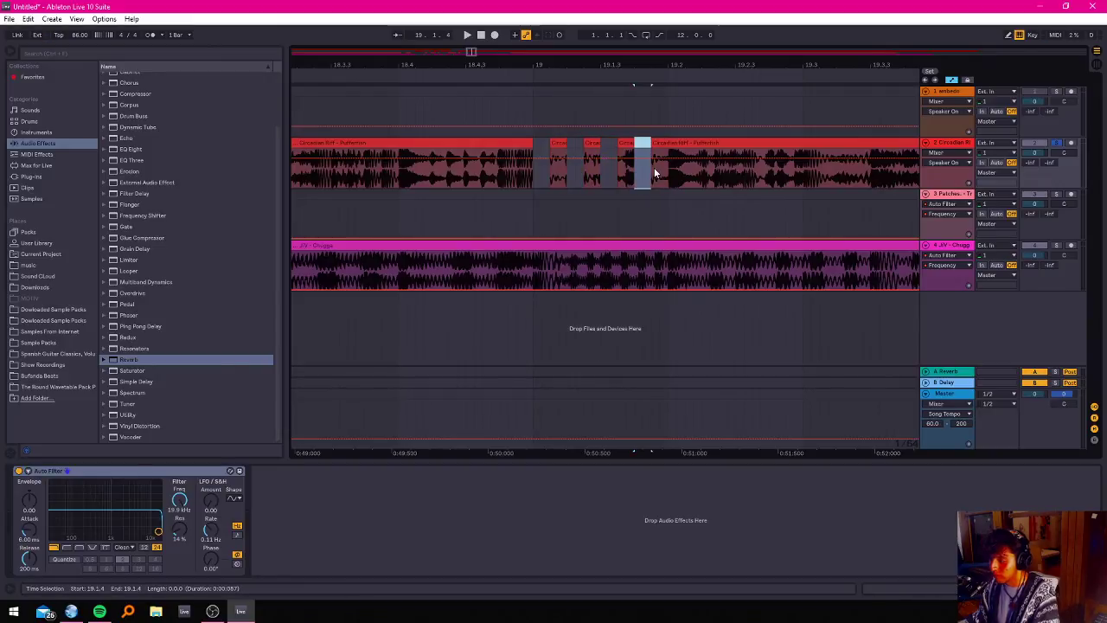
key(Delete)
click(481, 176)
key(space)
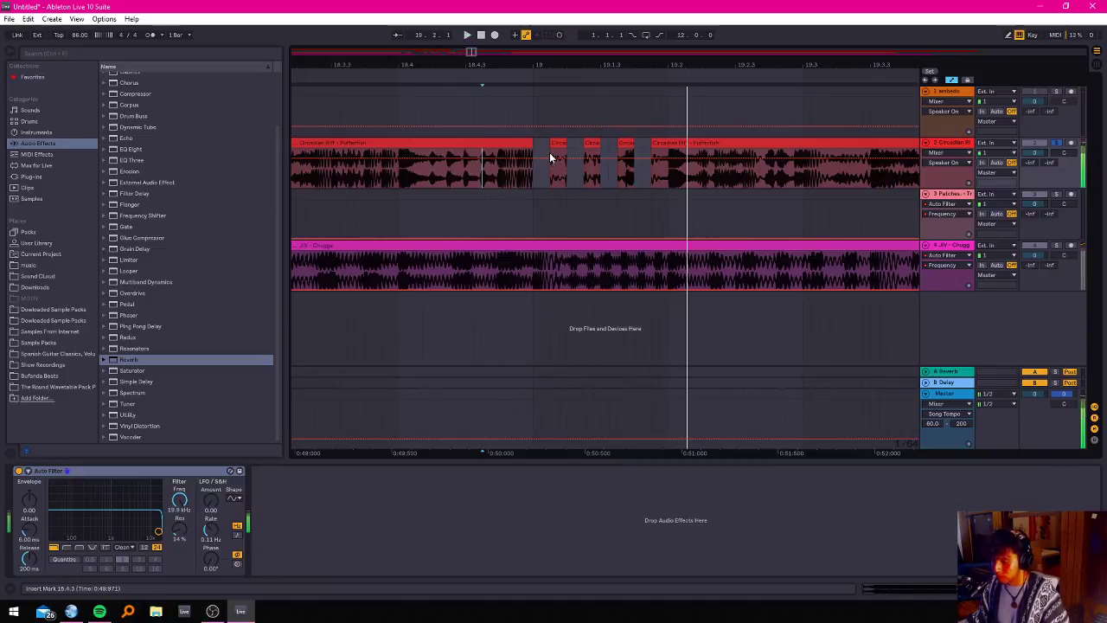
Undo the four gaps cut into the Circadian Riff clip after 19.1.1.
key(ctrl+z)
key(ctrl+z)
key(ctrl+z)
key(ctrl+z)
Cut four evenly spaced short gaps out of the Circadian Riff clip, starting slightly after 19.1.1 and ending at 19.2.
mouse_move(559, 178)
mouse_down()
mouse_move(562, 169)
mouse_move(562, 180)
mouse_up()
click(558, 180)
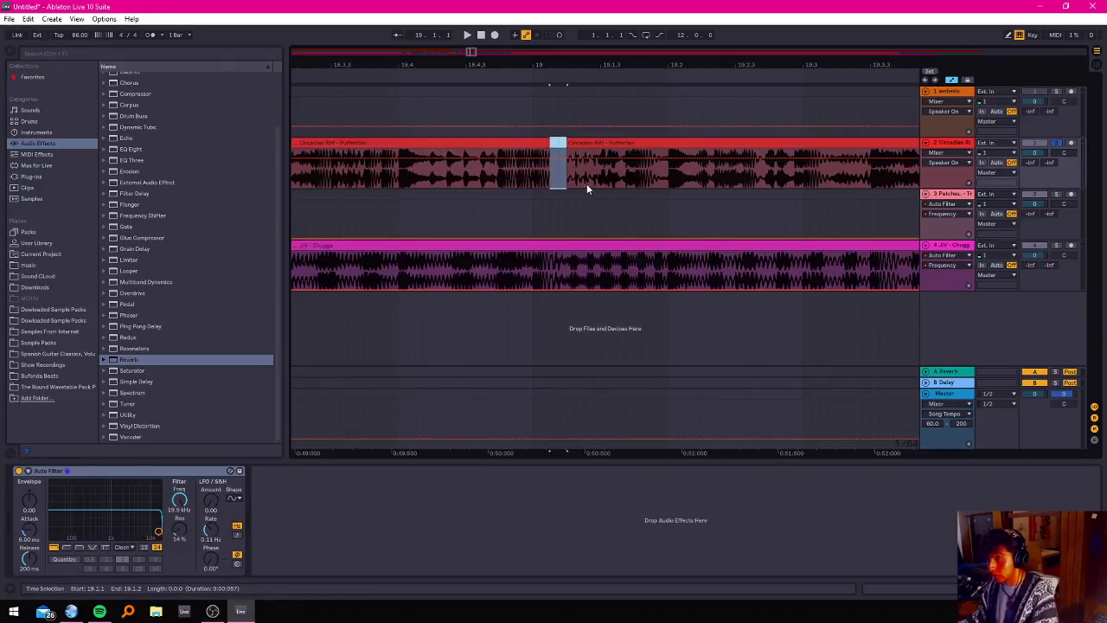
key(Delete)
mouse_move(592, 185)
mouse_down()
mouse_move(613, 149)
mouse_move(604, 166)
mouse_up()
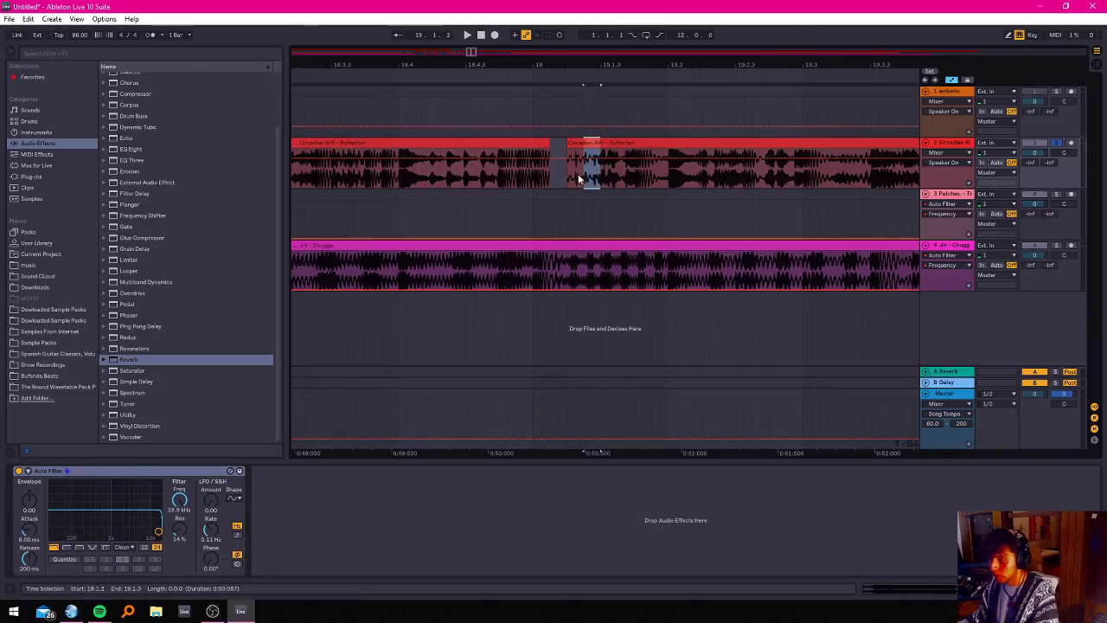
key(Delete)
drag(617, 180, 667, 151)
key(Delete)
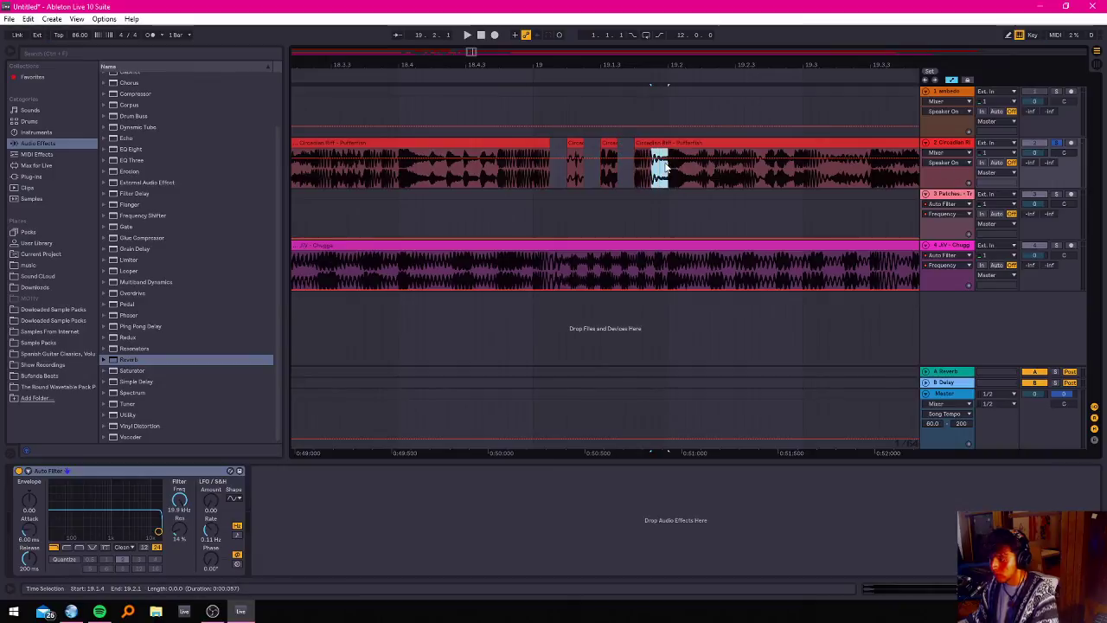
key(Delete)
Play the bar 19 chops from 18.4.2 and again from 18.3.2.
click(429, 177)
key(space)
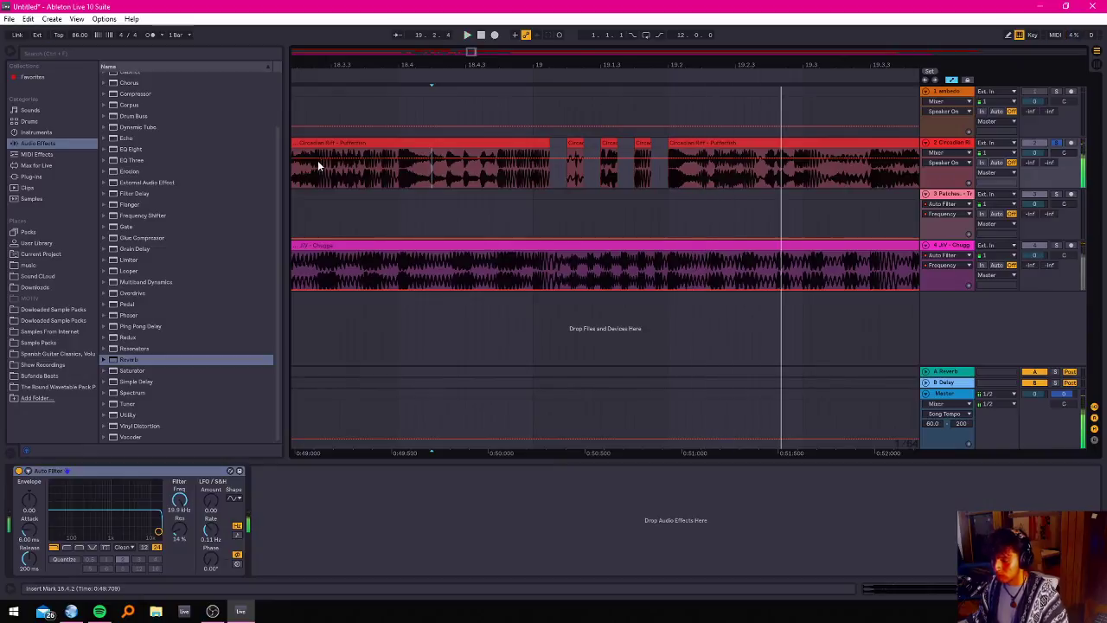
click(329, 119)
click(324, 104)
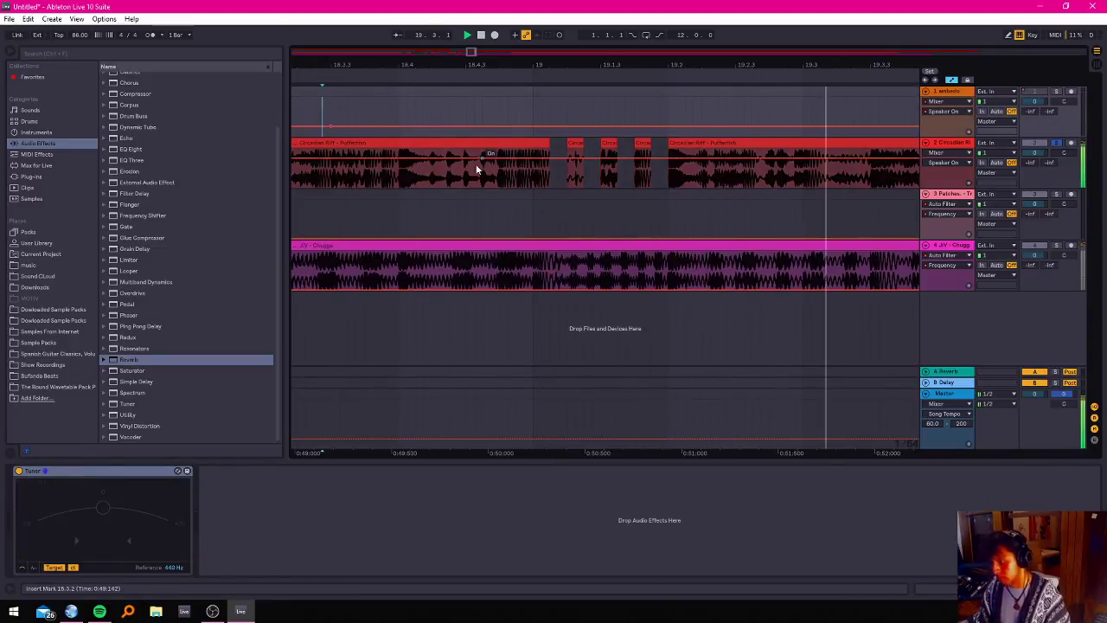
ctrl+scroll(462, 178, down, 3)
ctrl+scroll(462, 172, up, 4)
ctrl+scroll(504, 151, down, 2)
ctrl+scroll(597, 178, up, 3)
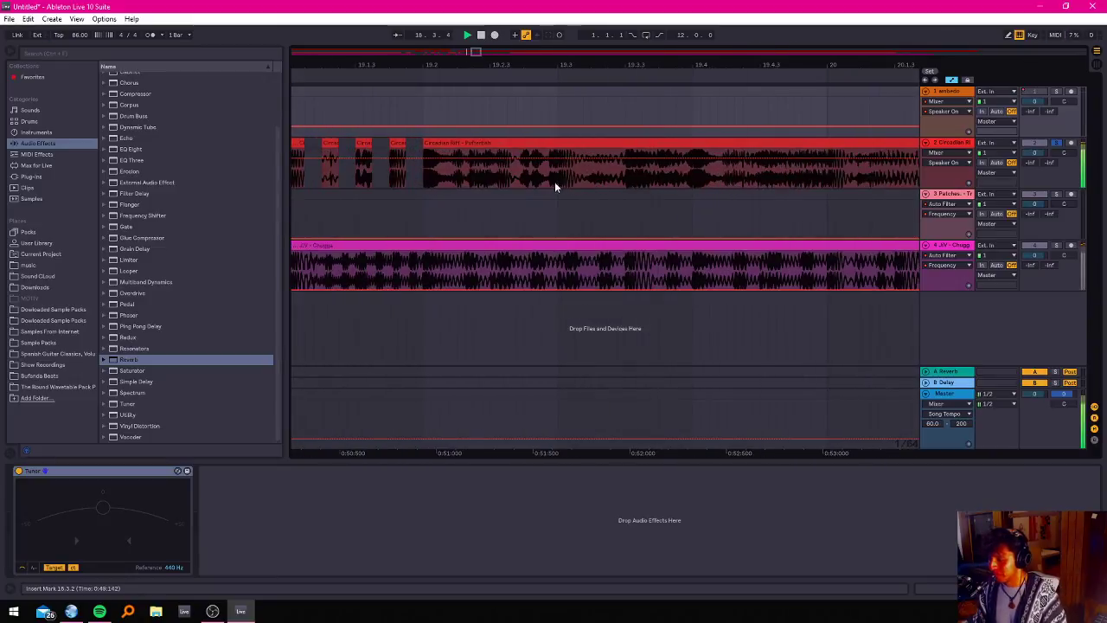
Replay the Circadian Riff clip from 19.3.1 and examine its waveform around 19.3.3 up close.
click(554, 182)
key(space)
key(space)
key(space)
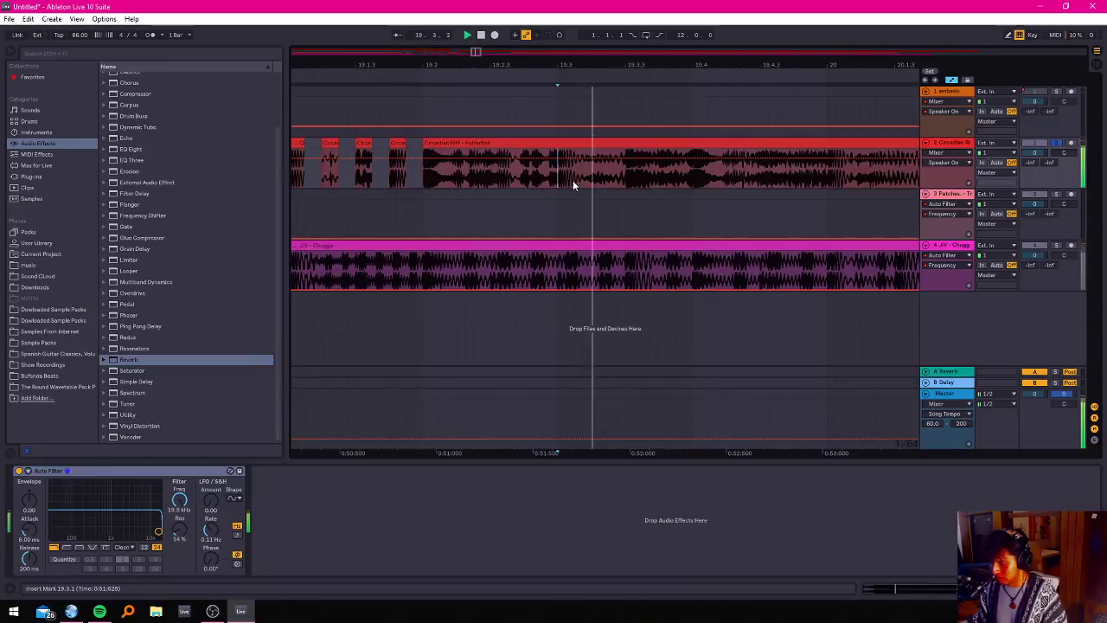
key(space)
key(space)
ctrl+scroll(655, 173, up, 3)
key(space)
Cut four evenly spaced, shorter gaps out of the Circadian Riff clip between 19.3.3 and 19.4.
drag(555, 169, 572, 159)
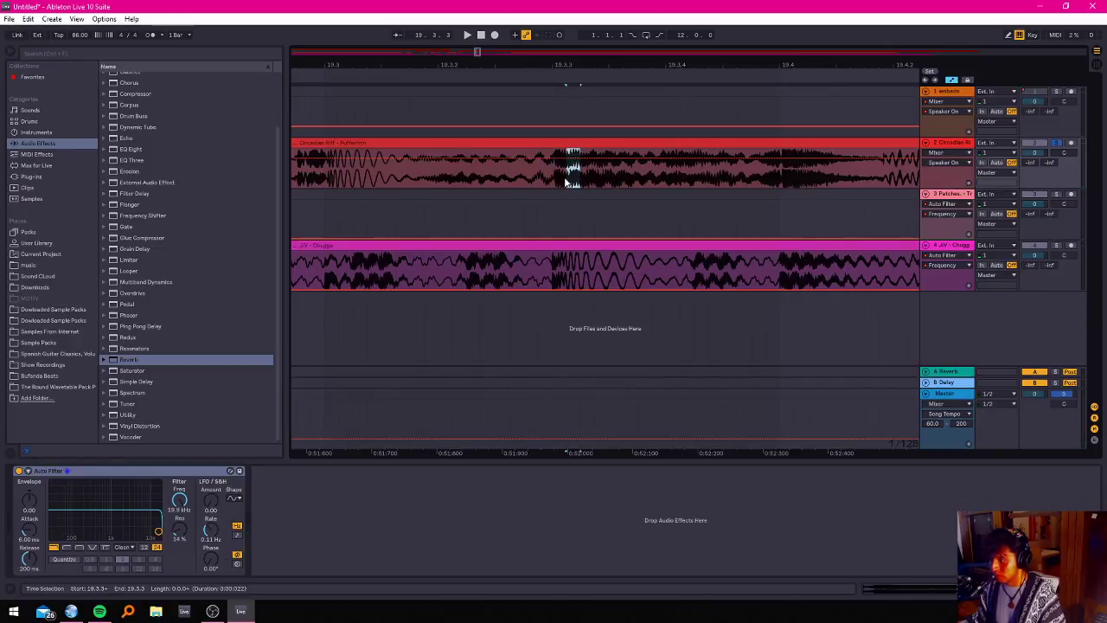
drag(580, 175, 609, 156)
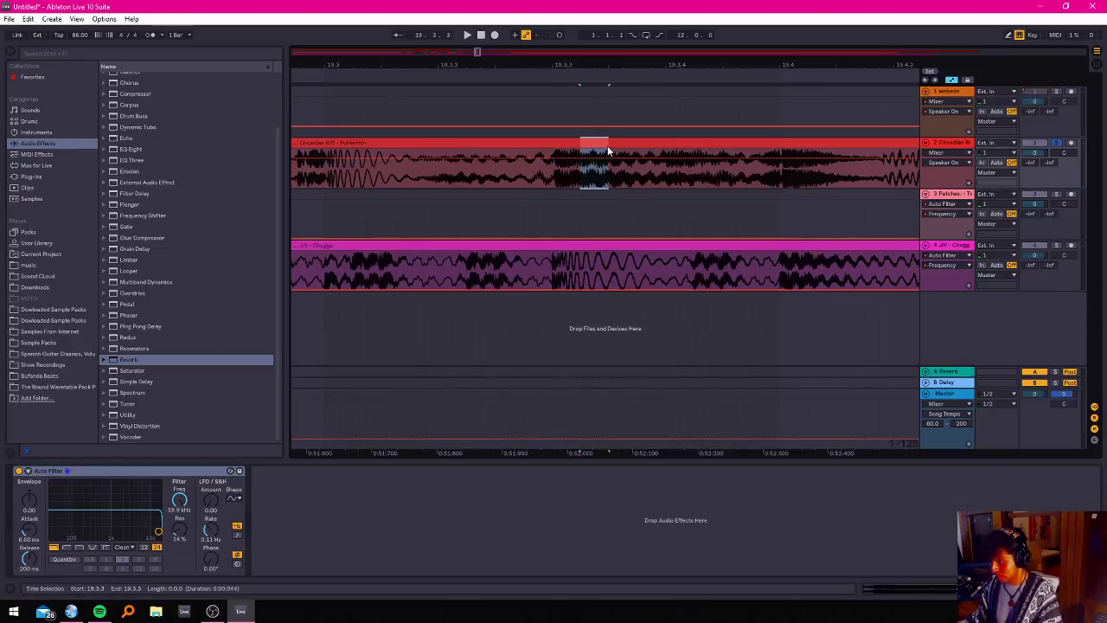
key(ctrl+e)
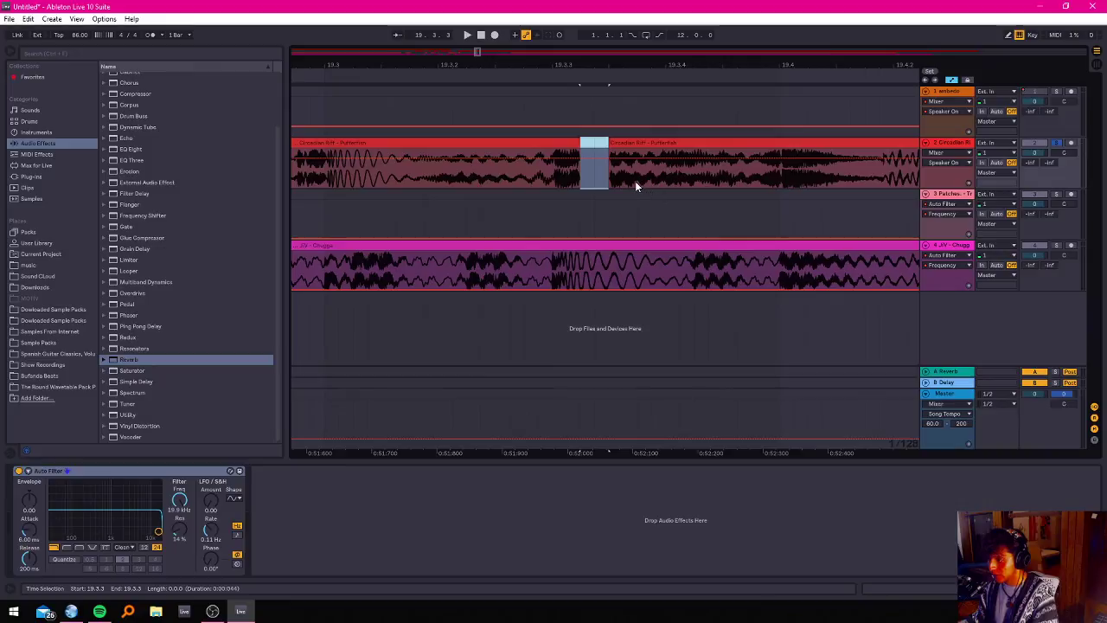
drag(606, 173, 670, 169)
click(673, 141)
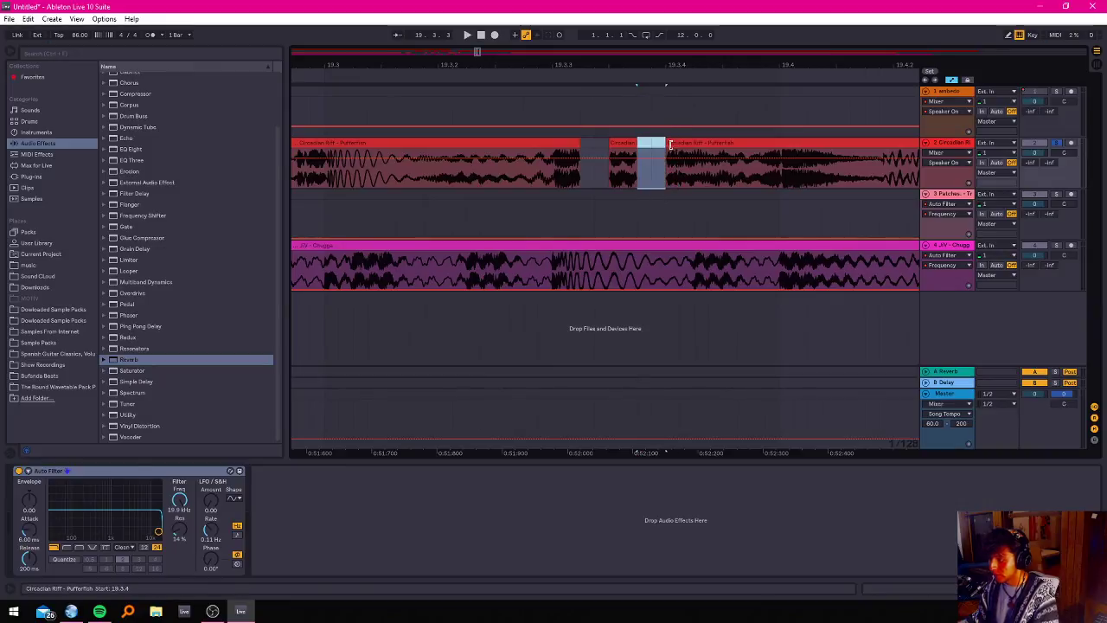
key(Delete)
click(704, 177)
drag(734, 160, 785, 155)
click(723, 142)
key(Delete)
key(Delete)
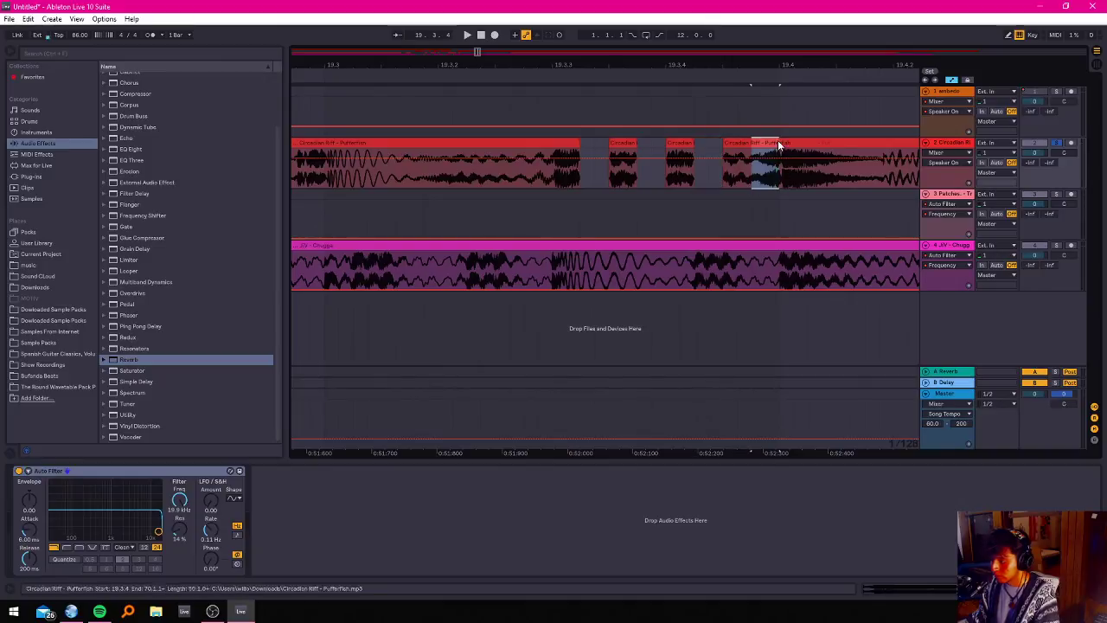
Play the faster Circadian Riff chops around 19.3.3 through to bar 20 and view bars 17 to 25.
click(372, 142)
key(space)
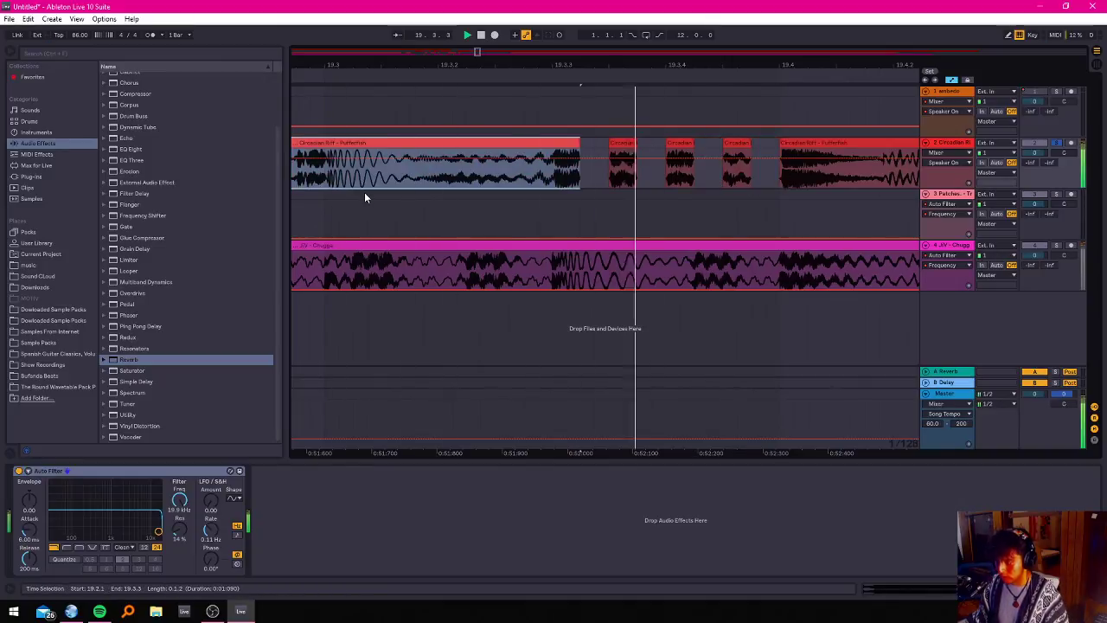
key(minus)
scroll(452, 112, down, 3)
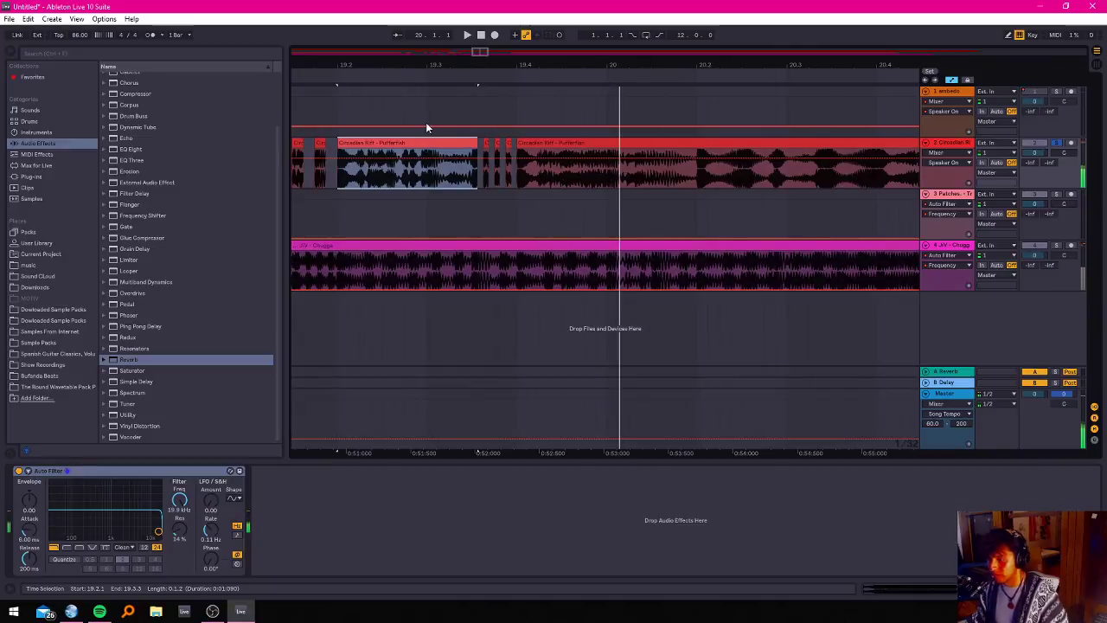
scroll(496, 139, down, 1)
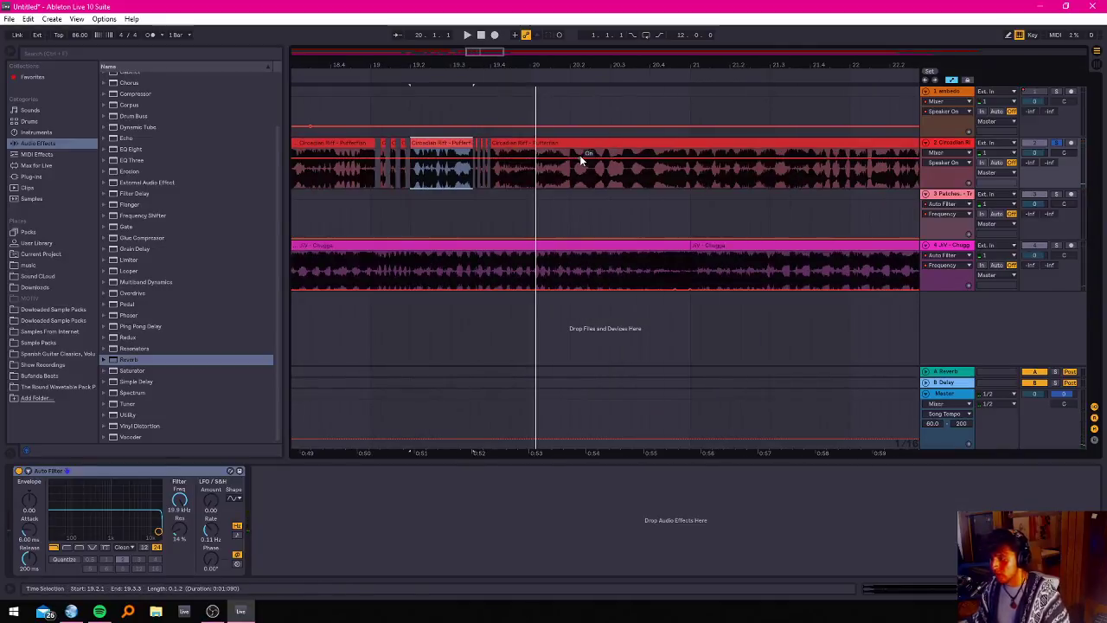
scroll(472, 169, down, 3)
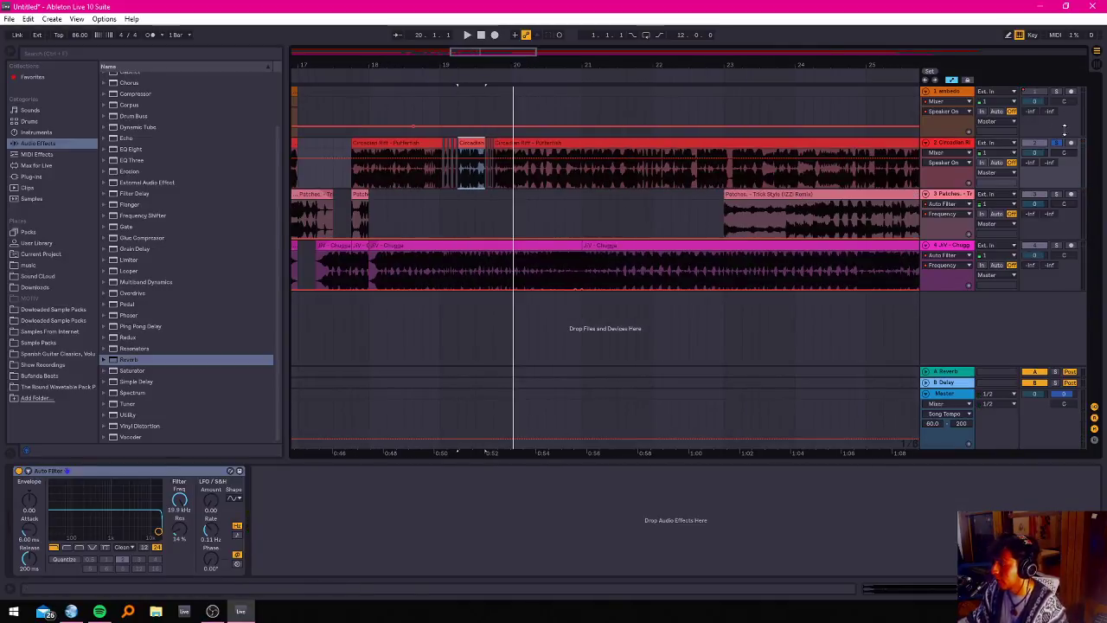
Delete the part of the JIV clip spanning about bar 19 to just after the start of bar 20.
scroll(459, 193, up, 2)
click(466, 275)
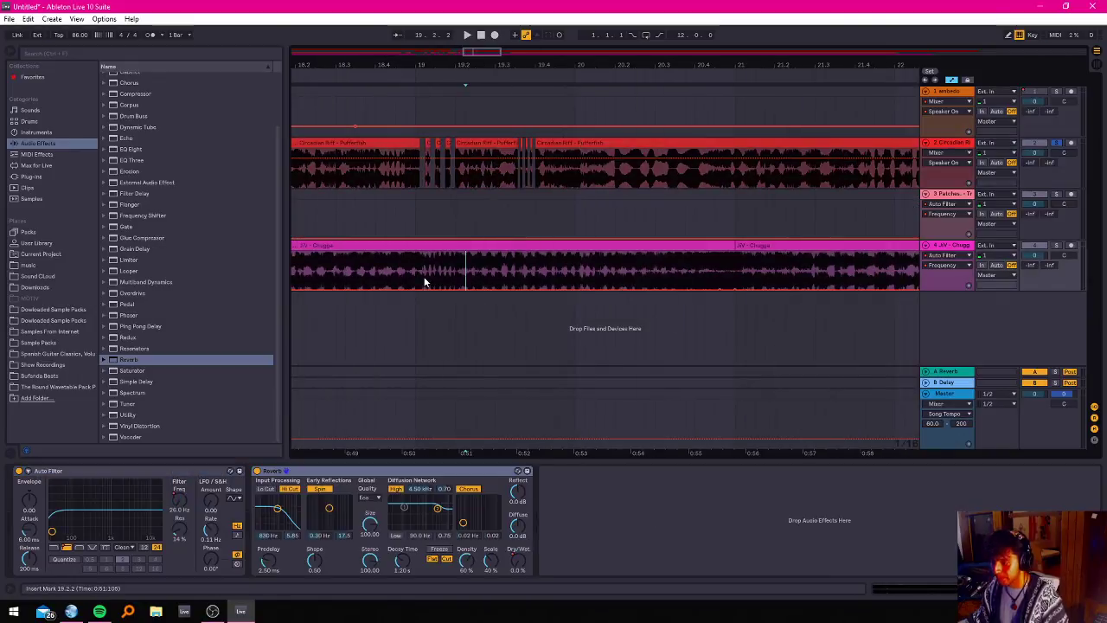
drag(418, 281, 583, 246)
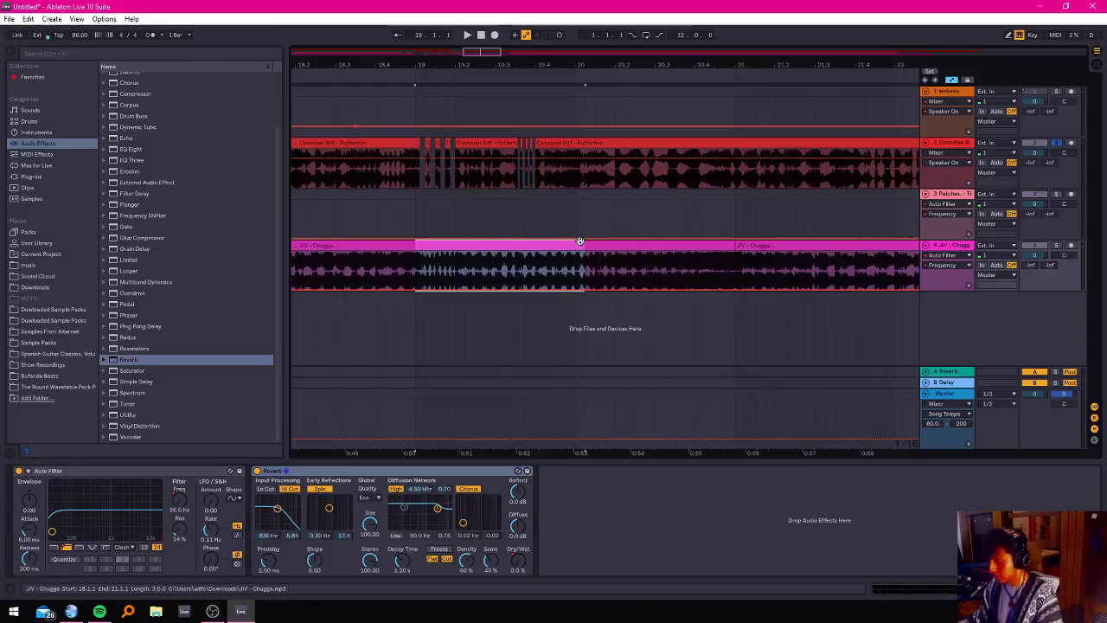
key(ctrl+j)
key(Delete)
Turn off the Circadian Riff solo and play the full mix from 18.3.2 across the JIV gap.
click(315, 215)
key(space)
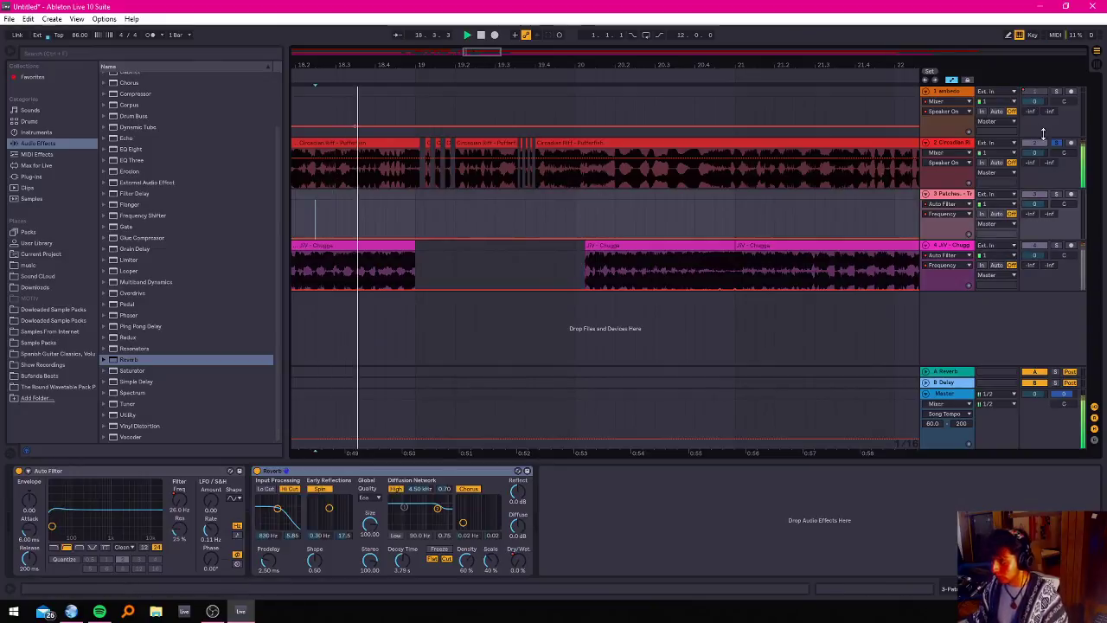
click(346, 217)
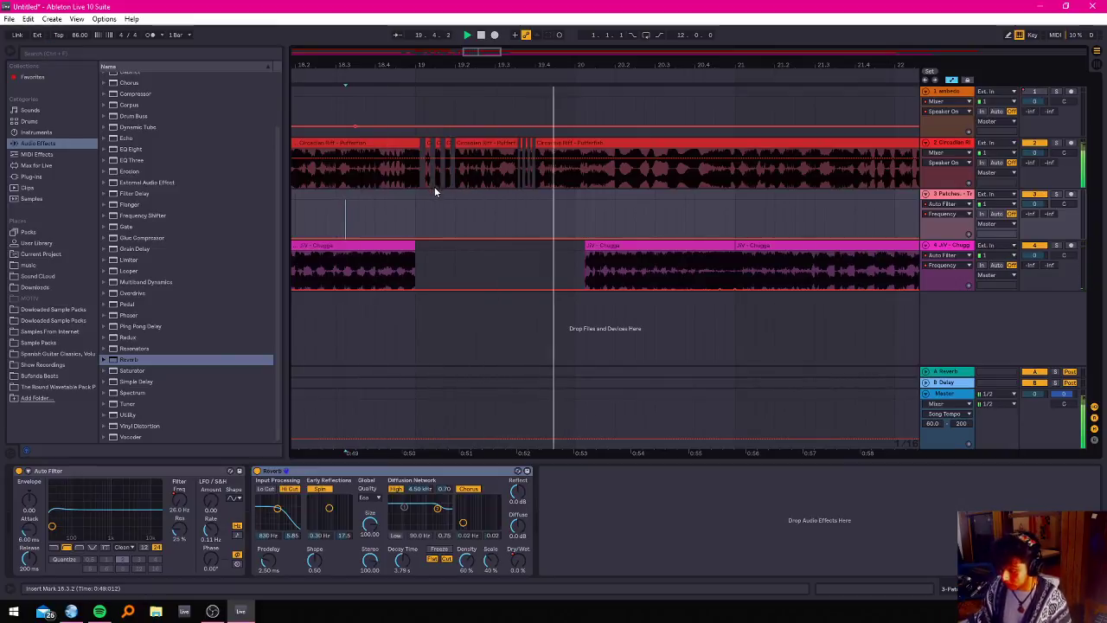
Extend the start of the JIV clip back to 20.1.1 and play the mix from there.
drag(585, 259, 575, 259)
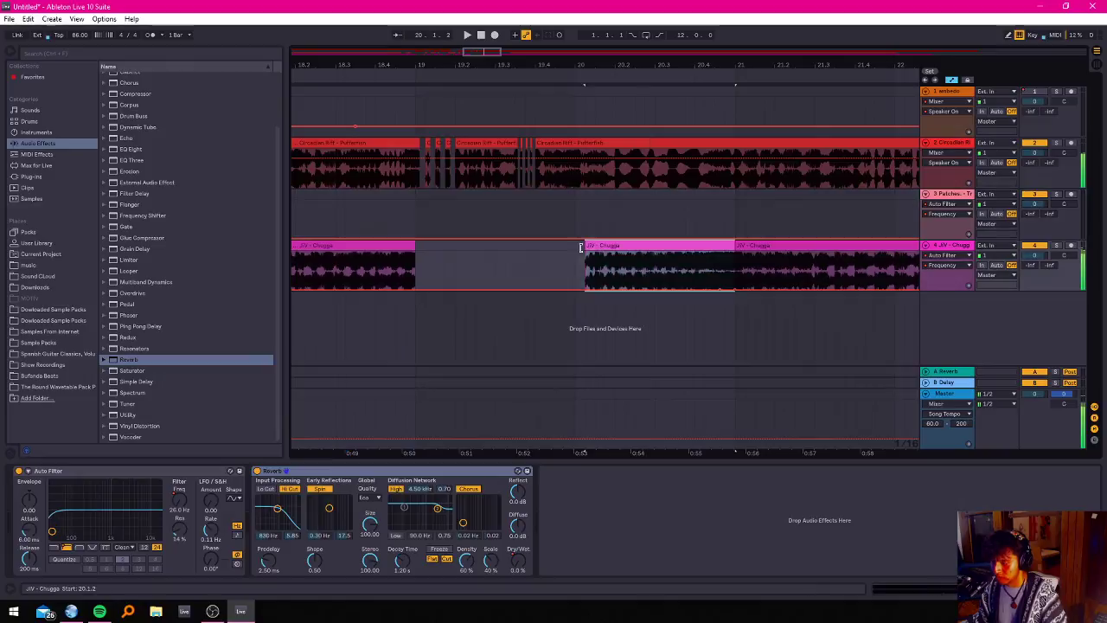
ctrl+scroll(467, 207, down, 3)
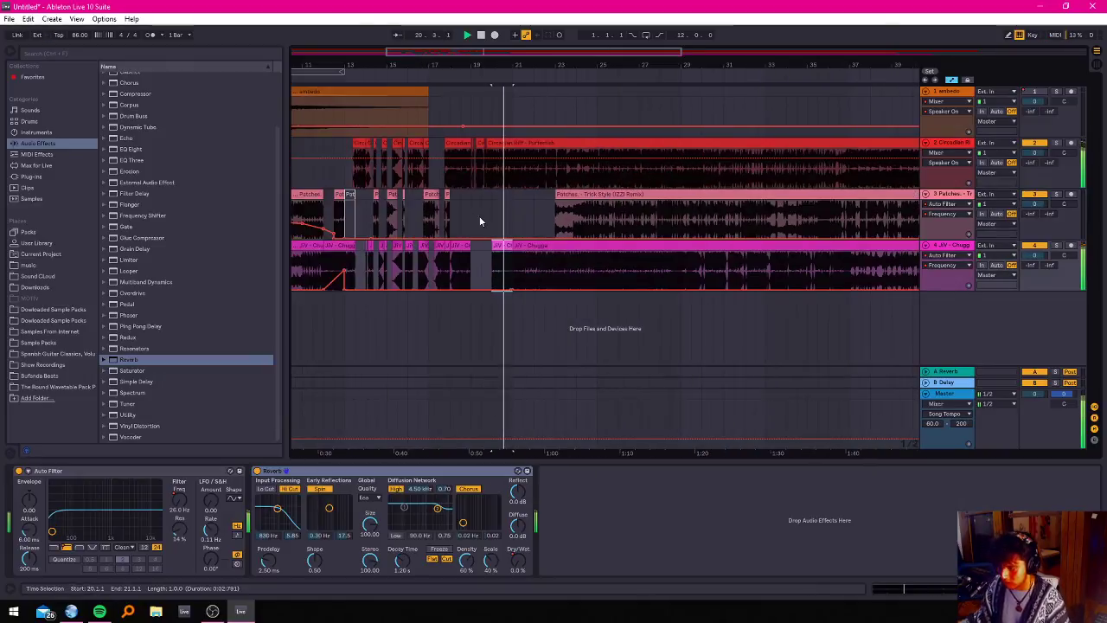
key(space)
Cut the bar from 20.1.1 to 21.1.1 out of the Circadian Riff clip and play the mix across the gap.
drag(509, 184, 550, 163)
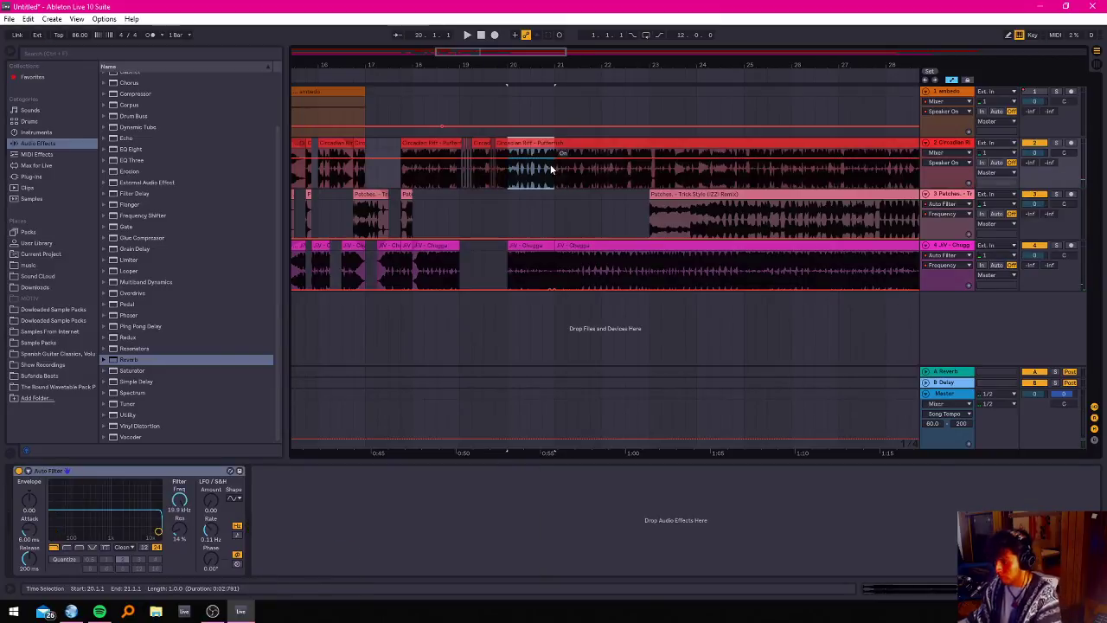
key(ctrl+e)
key(space)
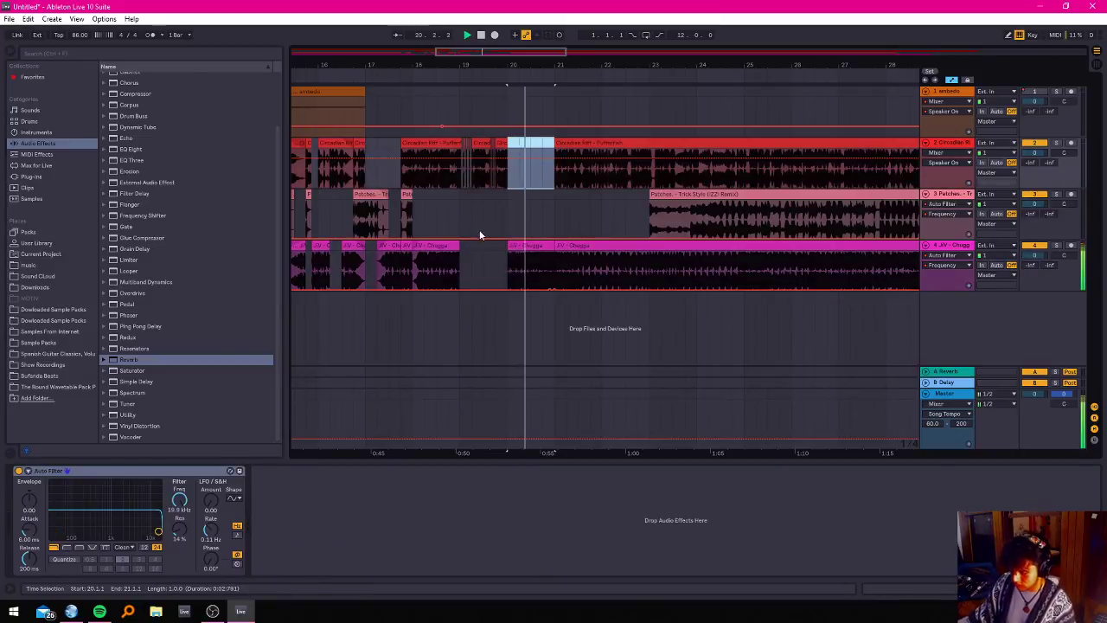
key(space)
key(Delete)
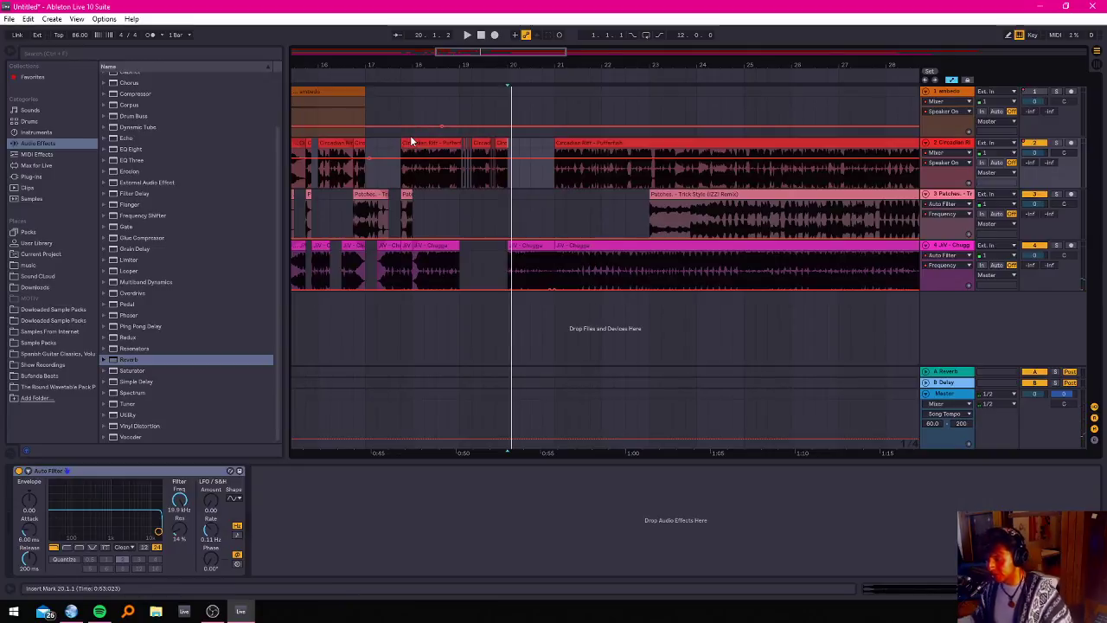
Review the chops around bars 19 to 21, then play the whole arrangement from the beginning to about bar 22 and stop.
scroll(485, 174, up, 6)
scroll(462, 157, down, 1)
scroll(467, 167, left, 1)
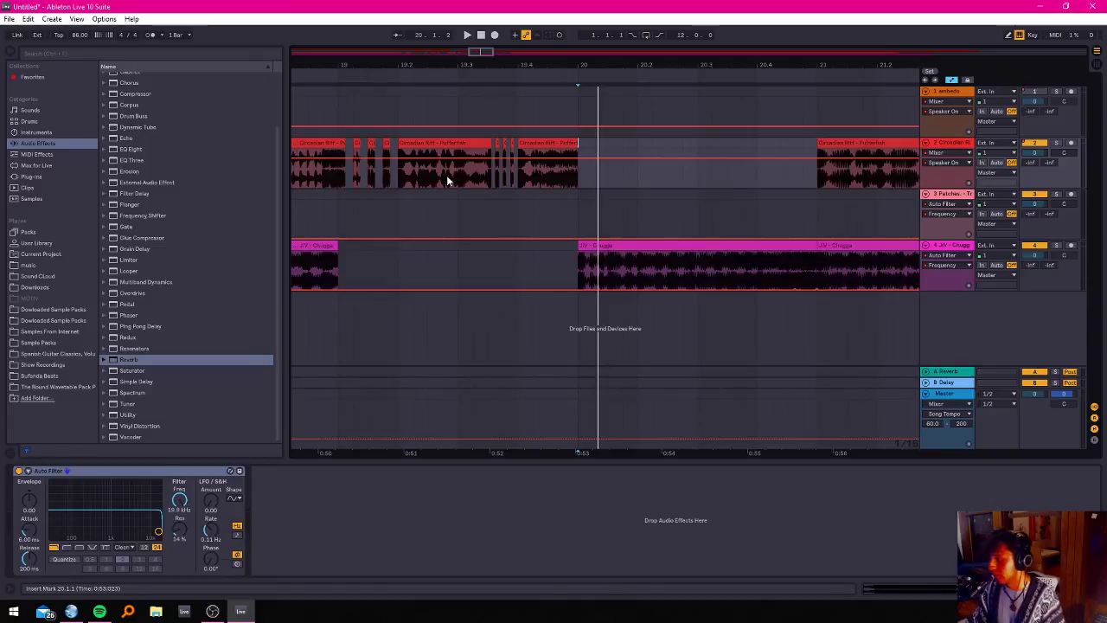
scroll(446, 175, down, 8)
scroll(552, 140, down, 3)
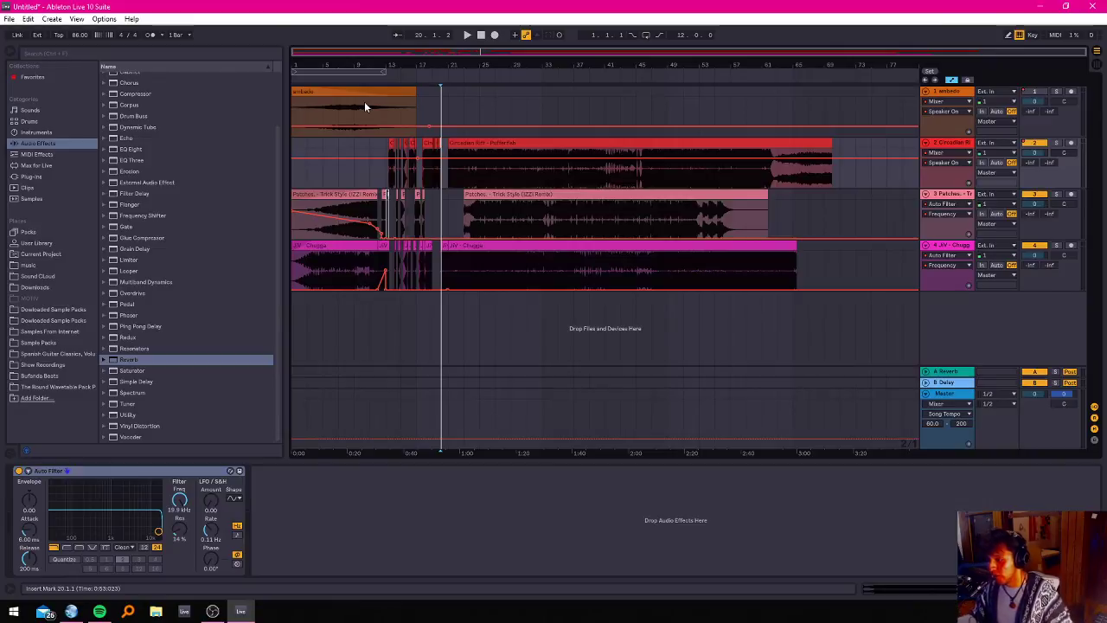
click(482, 40)
key(space)
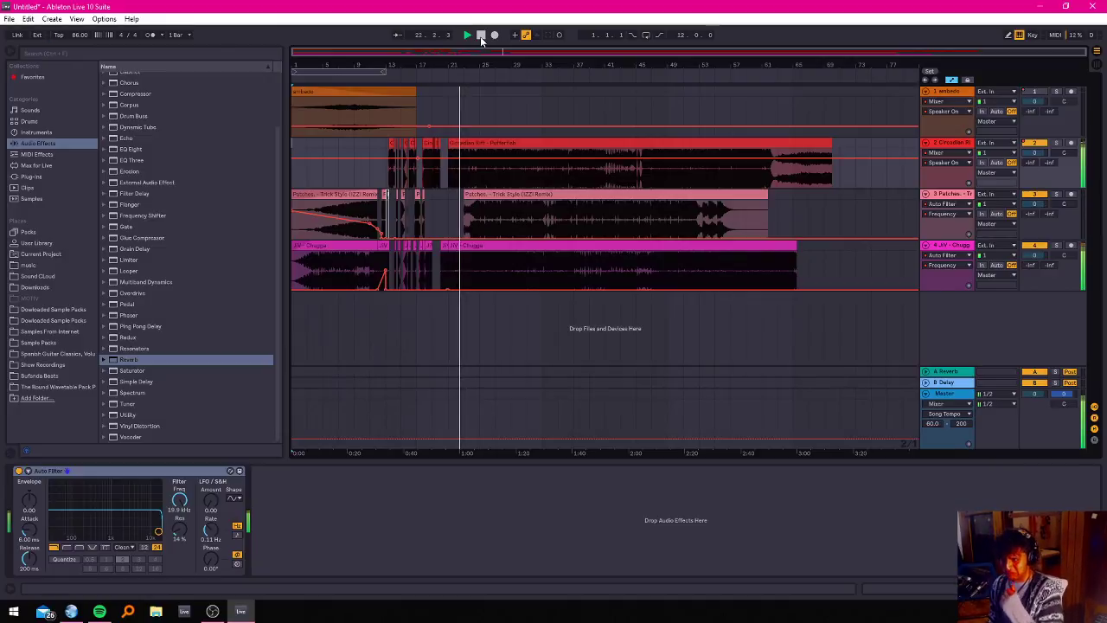
click(480, 36)
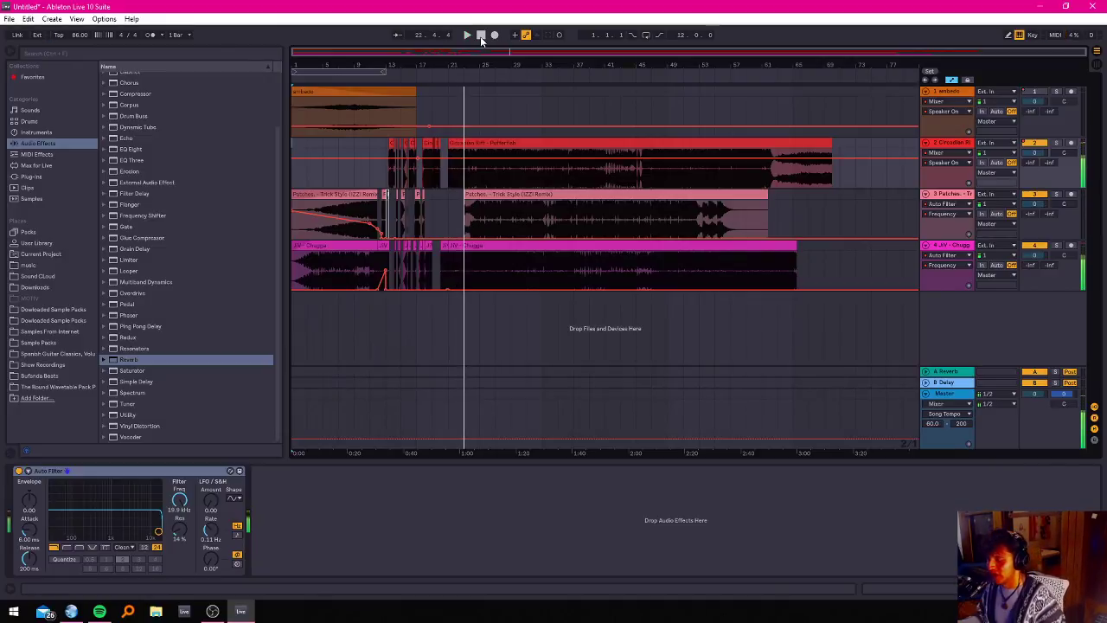